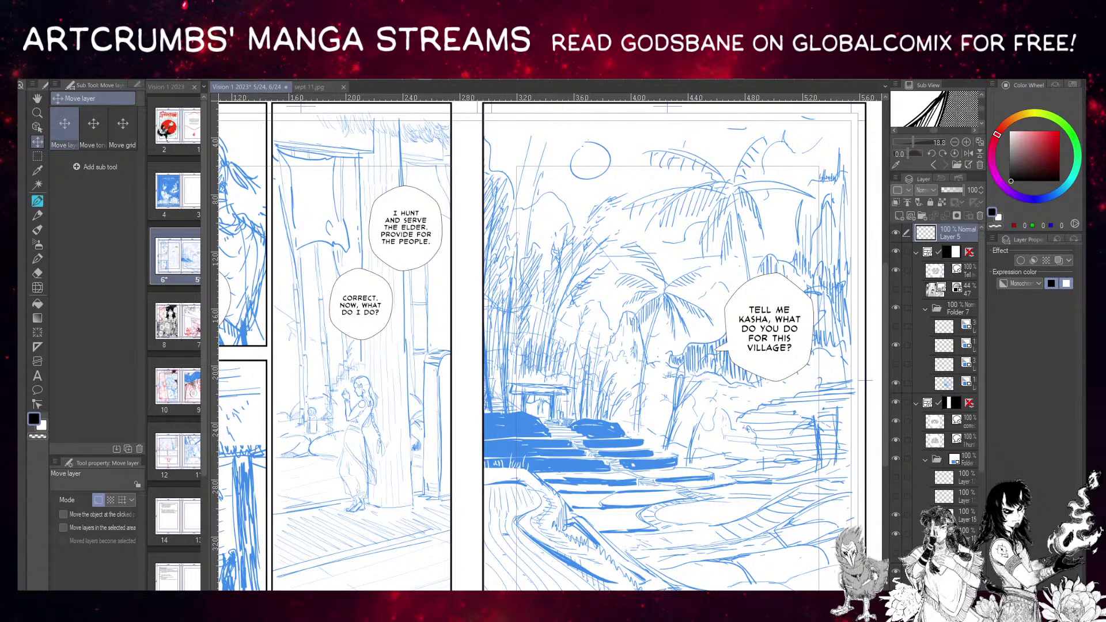
Select the sketch folder of the narrow middle panel, collapse it and lower its opacity to 51%.
{"action": "mouse_move", "coordinate": [451, 238]}
{"action": "left_mouse_down"}
{"action": "mouse_move", "coordinate": [421, 228]}
{"action": "mouse_move", "coordinate": [559, 271]}
{"action": "left_mouse_up"}
{"action": "left_click", "coordinate": [36, 126]}
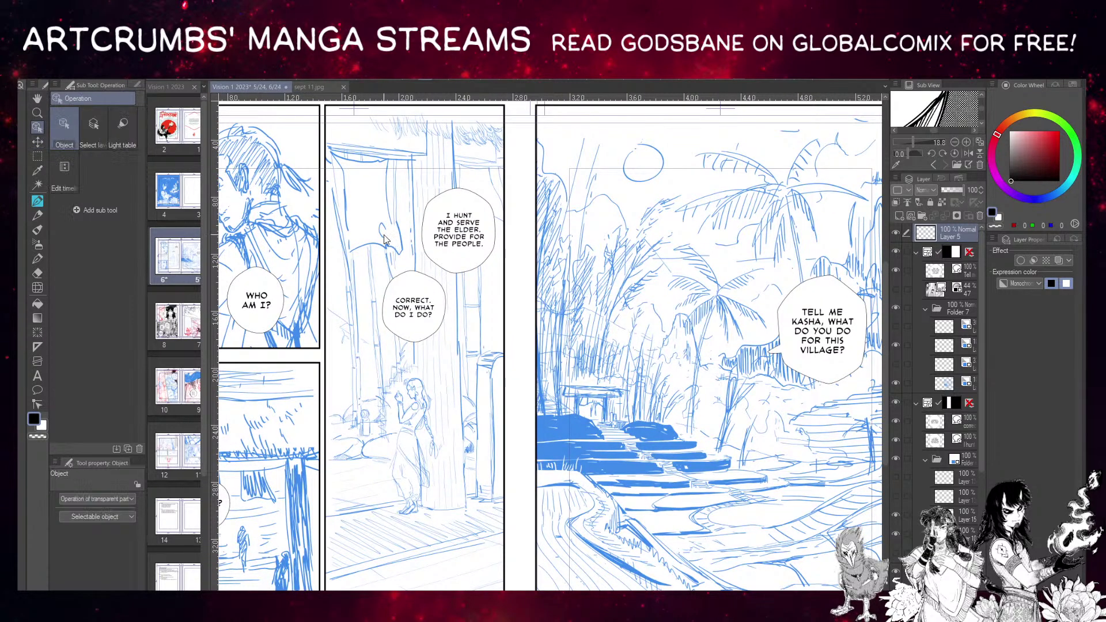
{"action": "left_click", "coordinate": [402, 416]}
{"action": "mouse_move", "coordinate": [458, 282]}
{"action": "left_mouse_down"}
{"action": "mouse_move", "coordinate": [443, 271]}
{"action": "mouse_move", "coordinate": [438, 287]}
{"action": "left_mouse_up"}
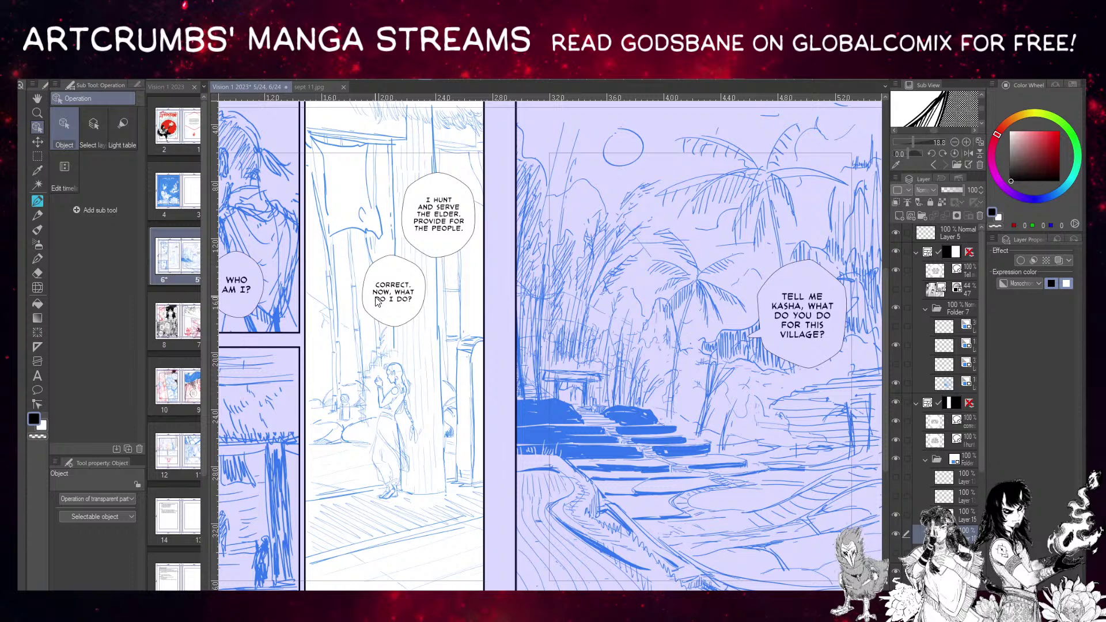
{"action": "left_click", "coordinate": [939, 463]}
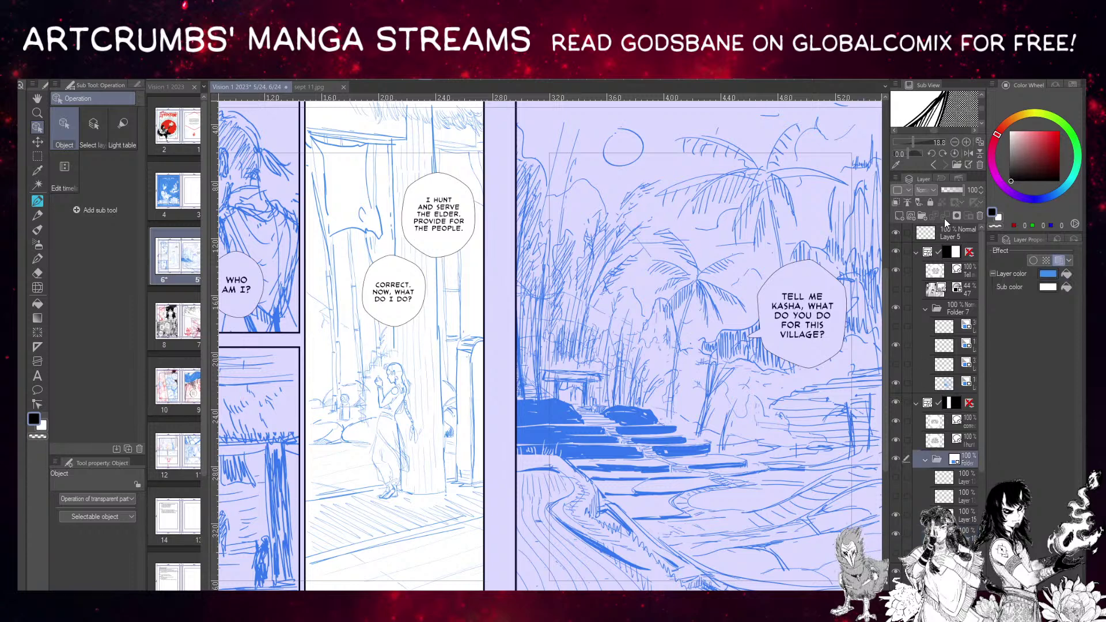
{"action": "left_click", "coordinate": [925, 459]}
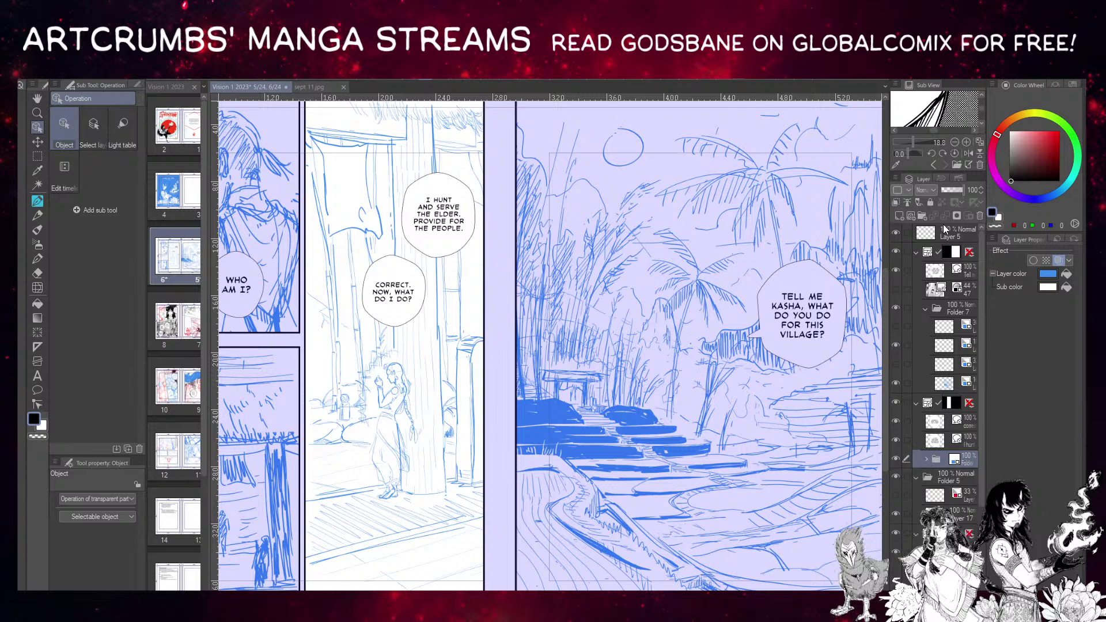
{"action": "left_click", "coordinate": [944, 192]}
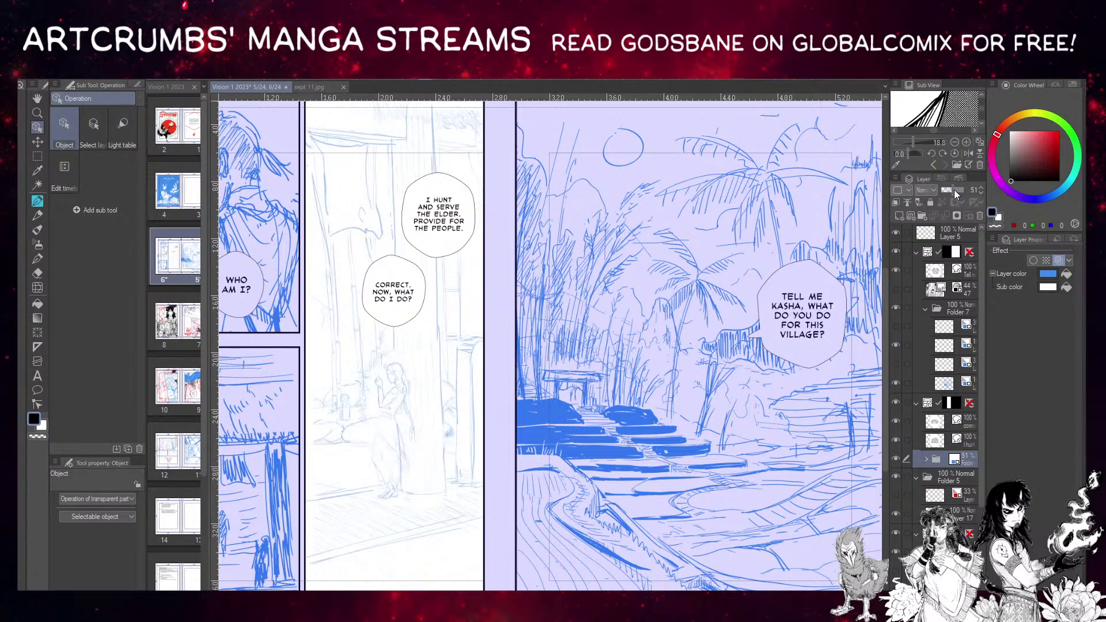
Collapse Folder 7, which holds the large landscape panel's sketch, and lower its opacity to 28%.
{"action": "left_click", "coordinate": [925, 311]}
{"action": "left_click", "coordinate": [896, 307]}
{"action": "left_click", "coordinate": [896, 307]}
{"action": "left_click", "coordinate": [939, 309]}
{"action": "left_click_drag", "start_coordinate": [952, 190], "coordinate": [949, 192]}
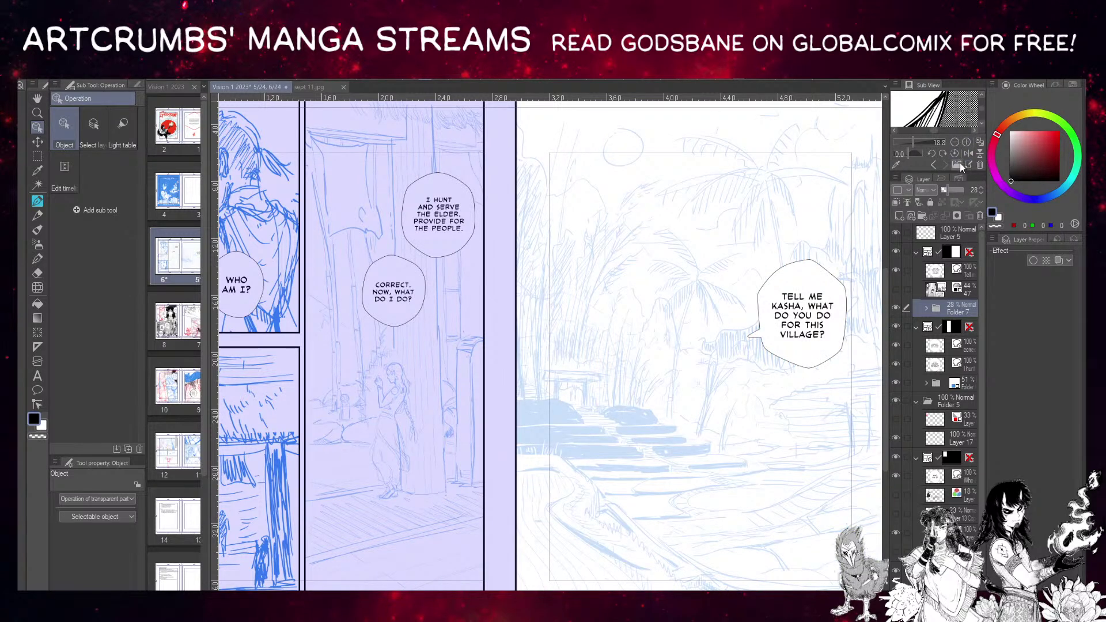
Add a new layer directly above Folder 7 in the large landscape panel.
{"action": "left_click", "coordinate": [899, 216]}
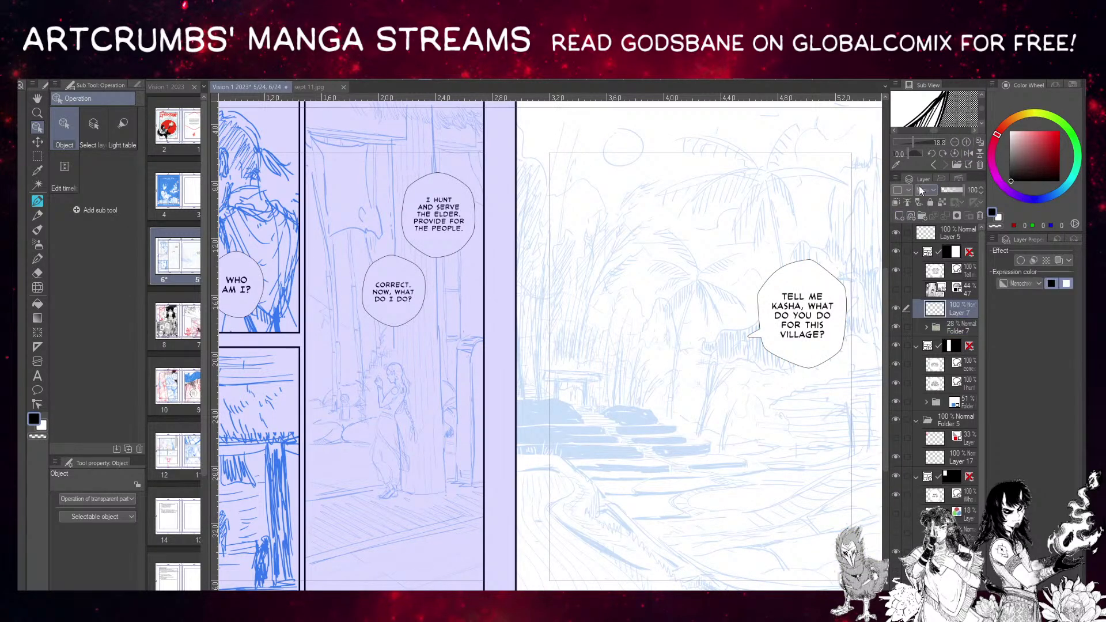
{"action": "left_click", "coordinate": [38, 201]}
{"action": "left_click_drag", "start_coordinate": [660, 299], "coordinate": [432, 254]}
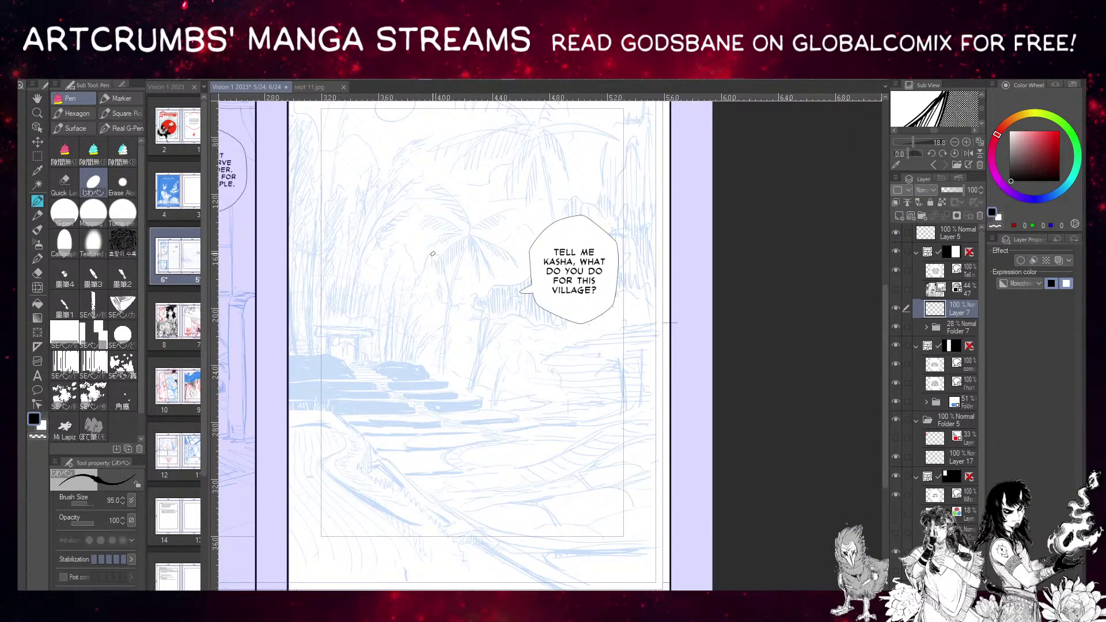
{"action": "left_click_drag", "start_coordinate": [426, 249], "coordinate": [390, 283]}
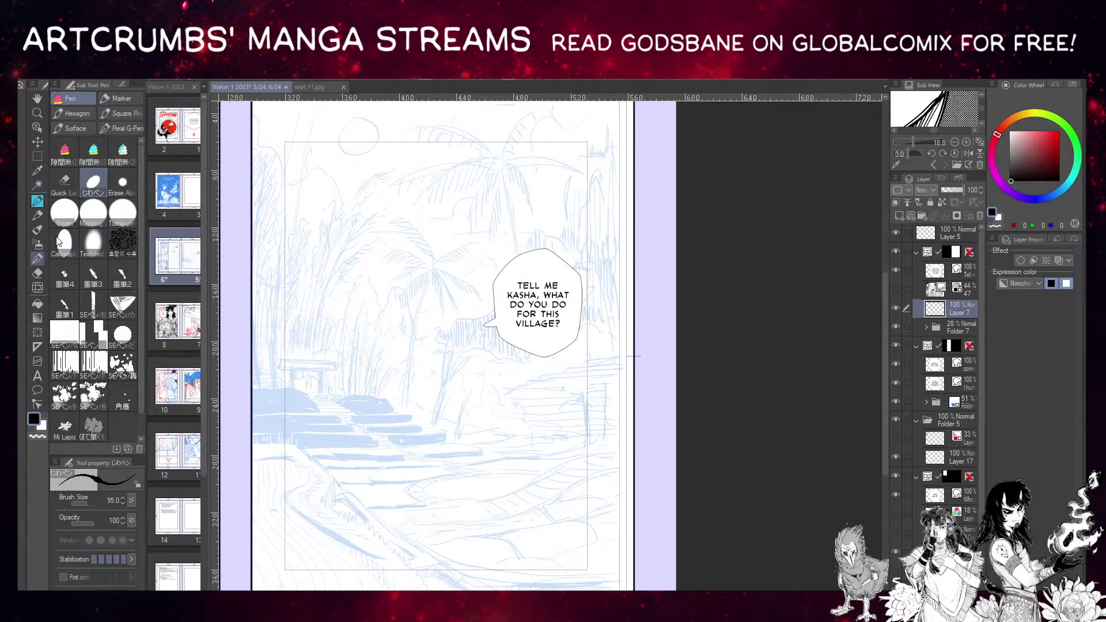
Choose the Cecil's Tropical Foliage 05 brush from the Trees group of the decoration brushes.
{"action": "key", "text": "b"}
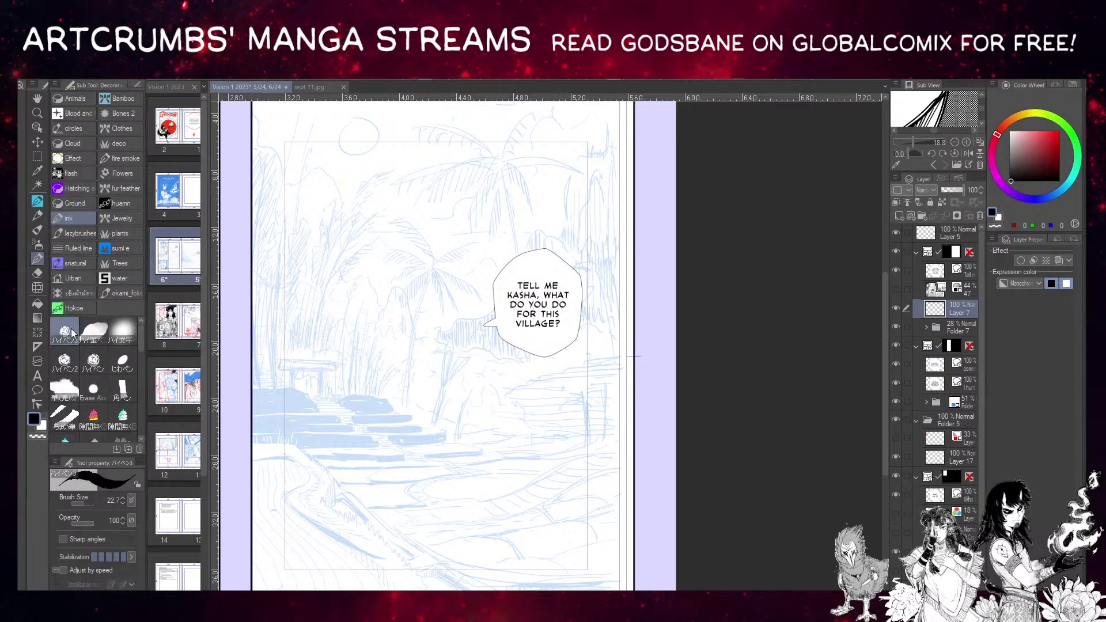
{"action": "left_click_drag", "start_coordinate": [388, 192], "coordinate": [396, 191]}
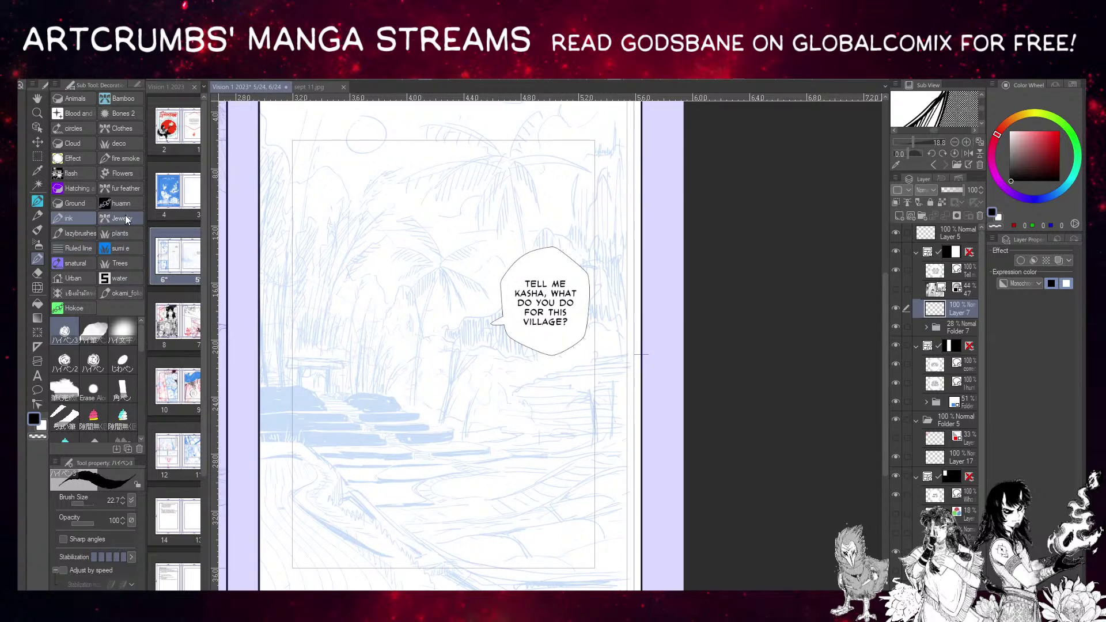
{"action": "left_click", "coordinate": [120, 262]}
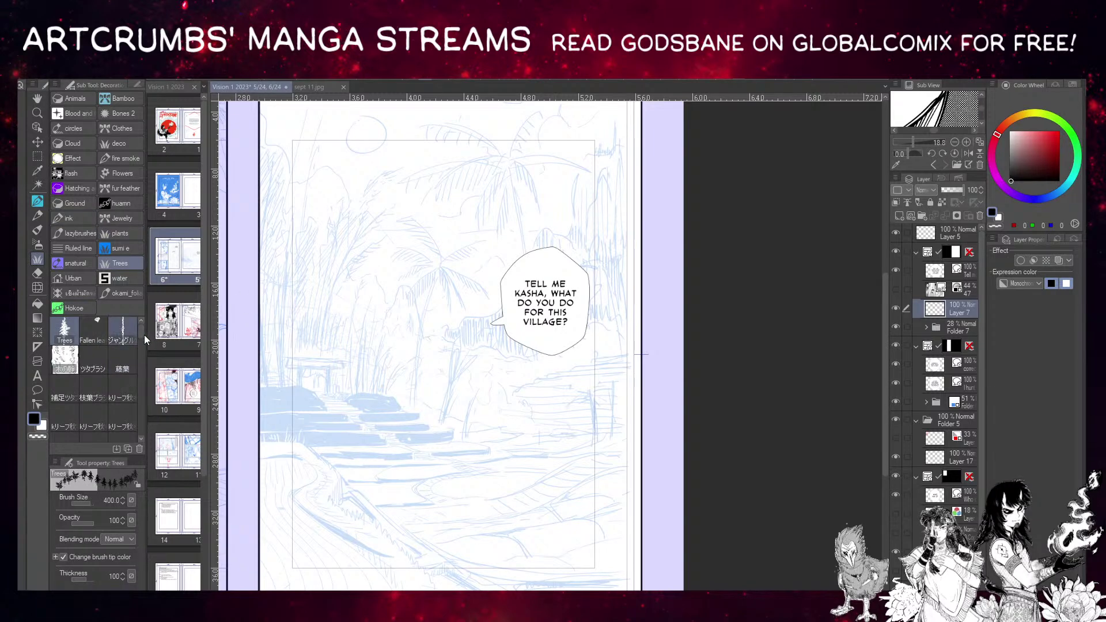
{"action": "left_click_drag", "start_coordinate": [141, 331], "coordinate": [150, 461]}
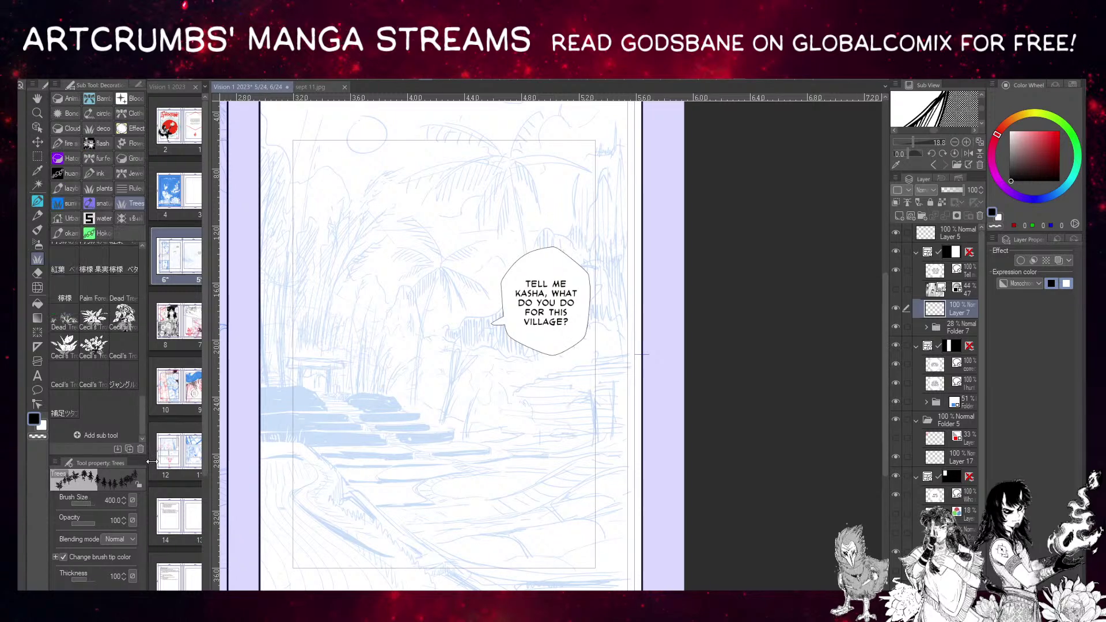
{"action": "left_click", "coordinate": [96, 344]}
{"action": "left_click_drag", "start_coordinate": [415, 438], "coordinate": [276, 461]}
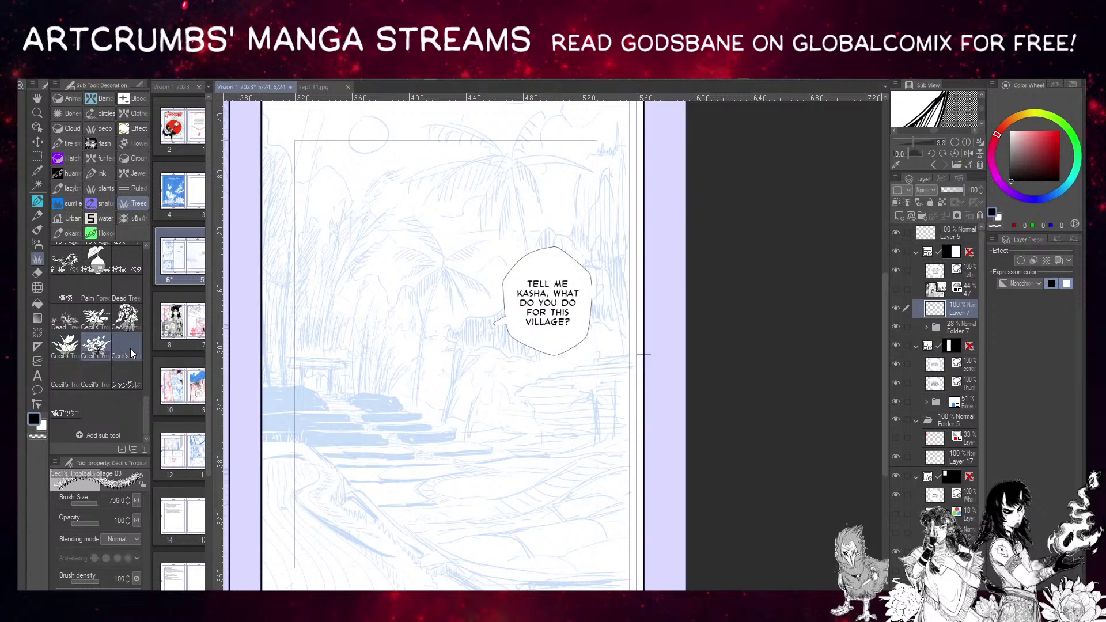
{"action": "left_click", "coordinate": [127, 346]}
{"action": "left_click", "coordinate": [78, 379]}
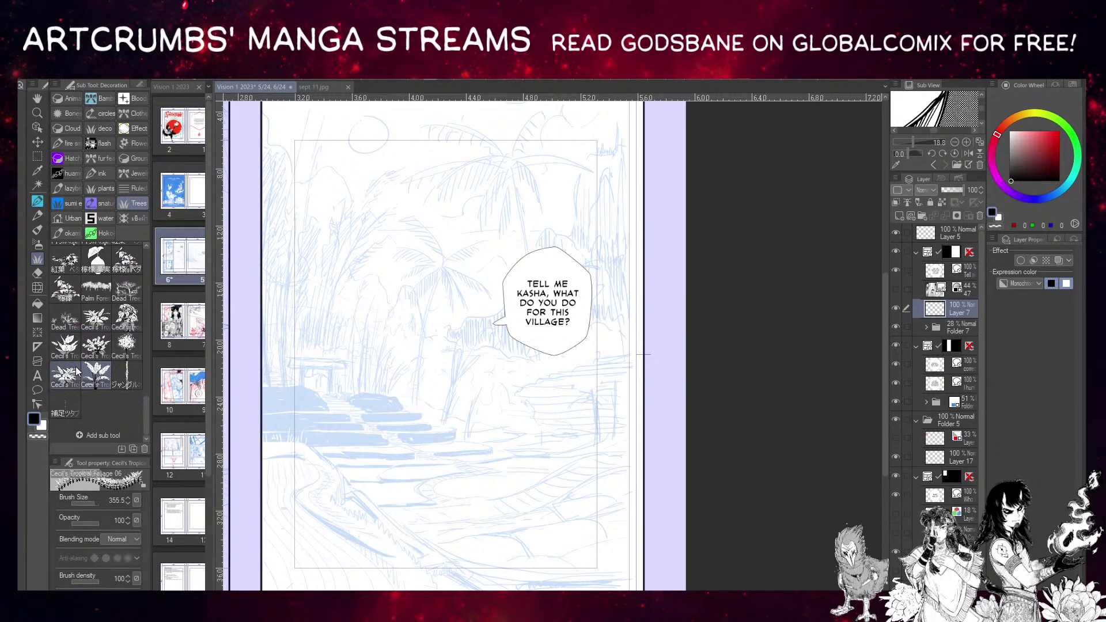
Reduce the foliage brush size to 90.6 and set the secondary drawing colour to black.
{"action": "left_click", "coordinate": [352, 378]}
{"action": "key", "text": "ctrl+z"}
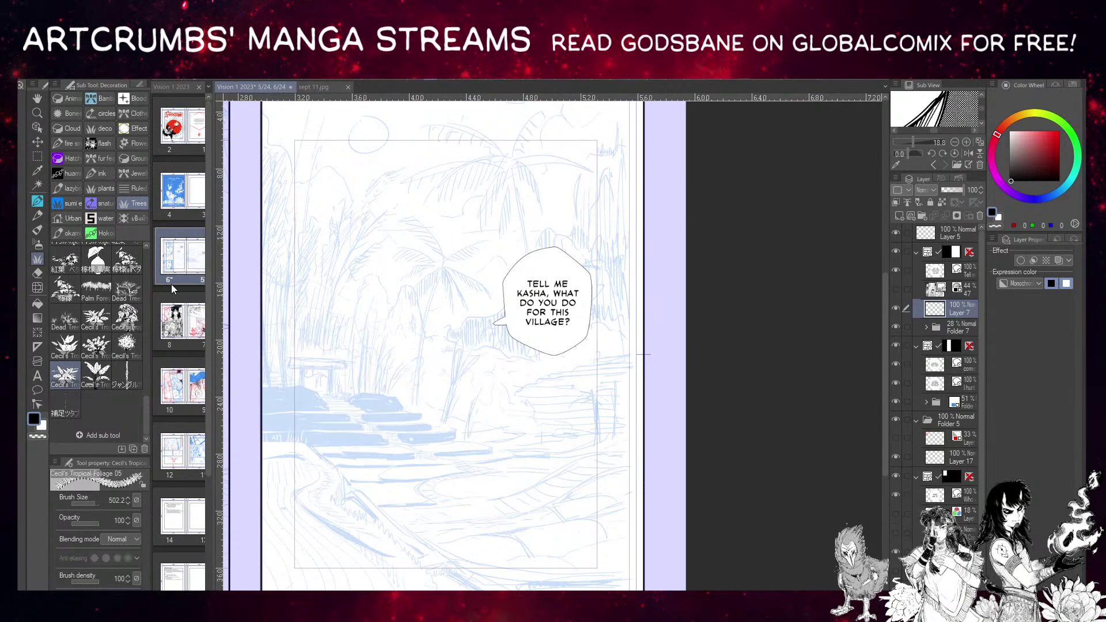
{"action": "left_click", "coordinate": [91, 503]}
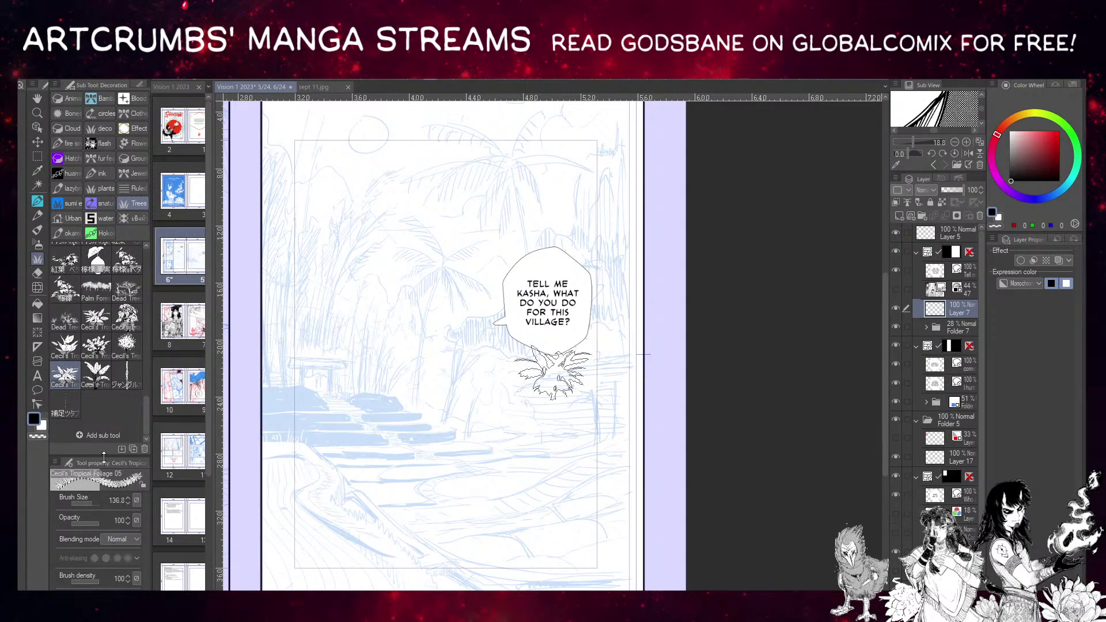
{"action": "left_click_drag", "start_coordinate": [91, 506], "coordinate": [89, 506]}
{"action": "left_click", "coordinate": [42, 426]}
{"action": "left_click_drag", "start_coordinate": [1036, 164], "coordinate": [1008, 182]}
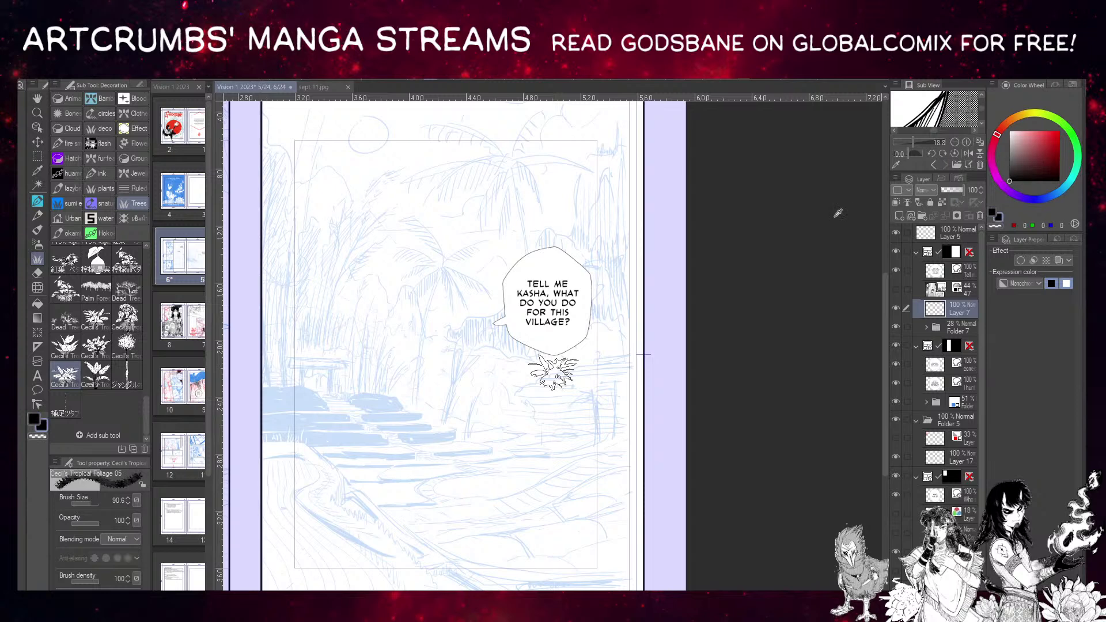
Reduce the foliage brush size to 59.9 and stamp a black plant beside the upper stone steps.
{"action": "left_click", "coordinate": [470, 424]}
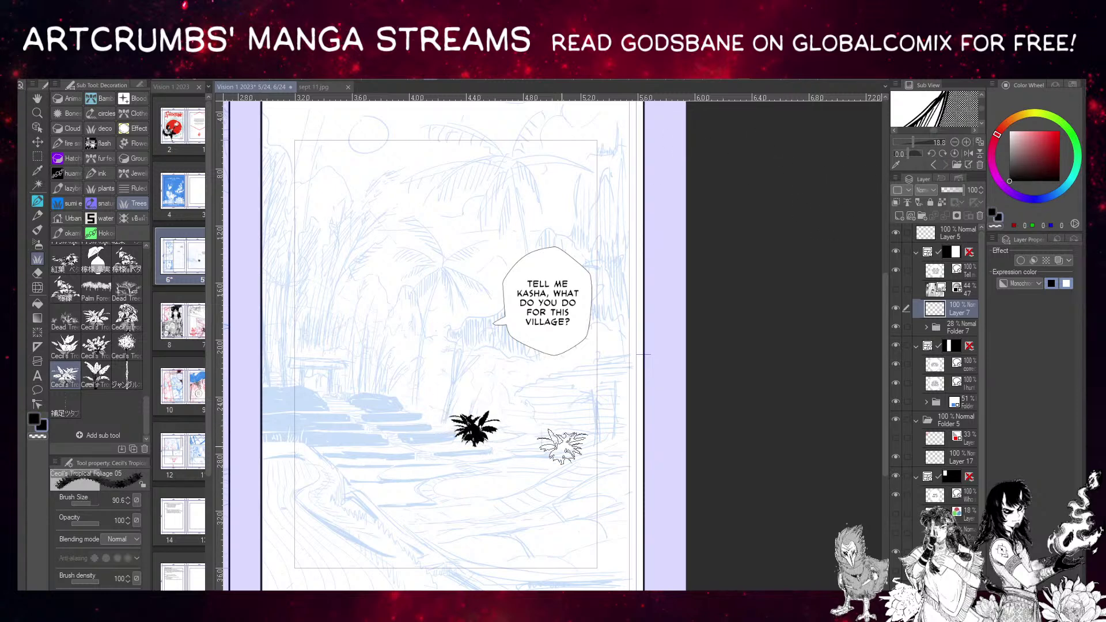
{"action": "key", "text": "ctrl+z"}
{"action": "left_click_drag", "start_coordinate": [91, 505], "coordinate": [88, 504]}
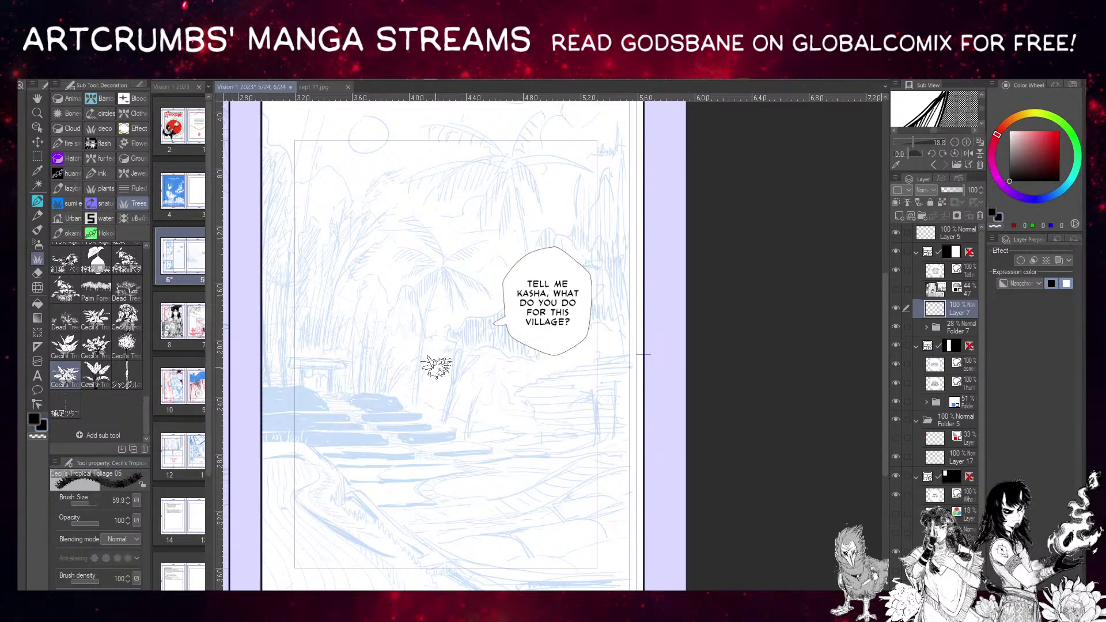
{"action": "left_click", "coordinate": [460, 425]}
{"action": "key", "text": "ctrl+z"}
{"action": "left_click", "coordinate": [412, 396]}
{"action": "key", "text": "ctrl+z"}
{"action": "left_click", "coordinate": [415, 403]}
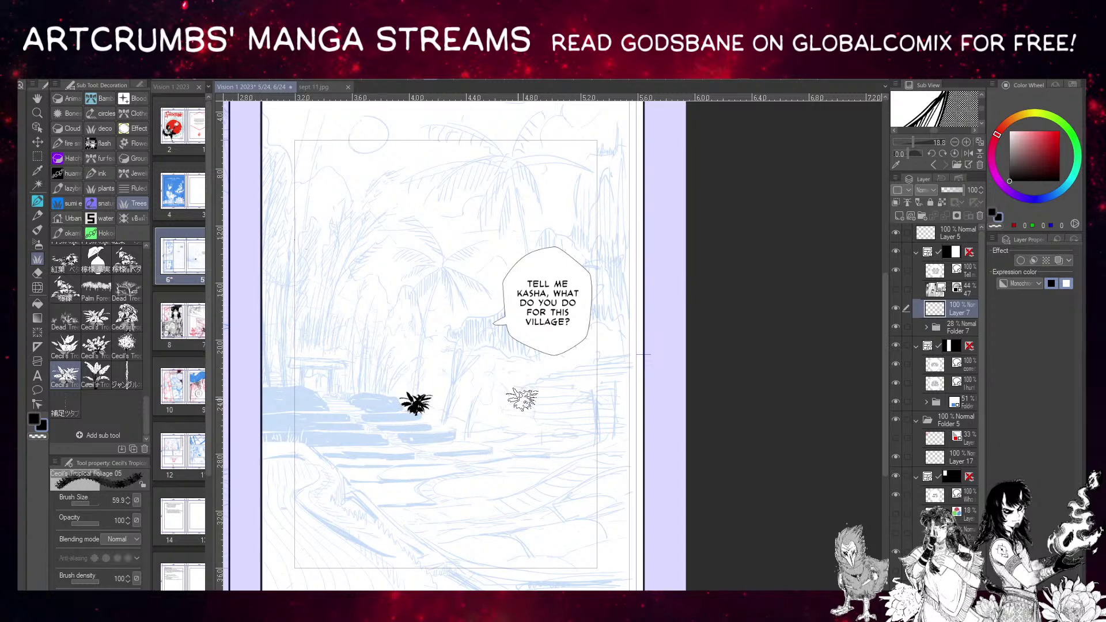
Stamp a second black foliage plant on the bank below the speech balloon.
{"action": "left_click_drag", "start_coordinate": [432, 333], "coordinate": [407, 326]}
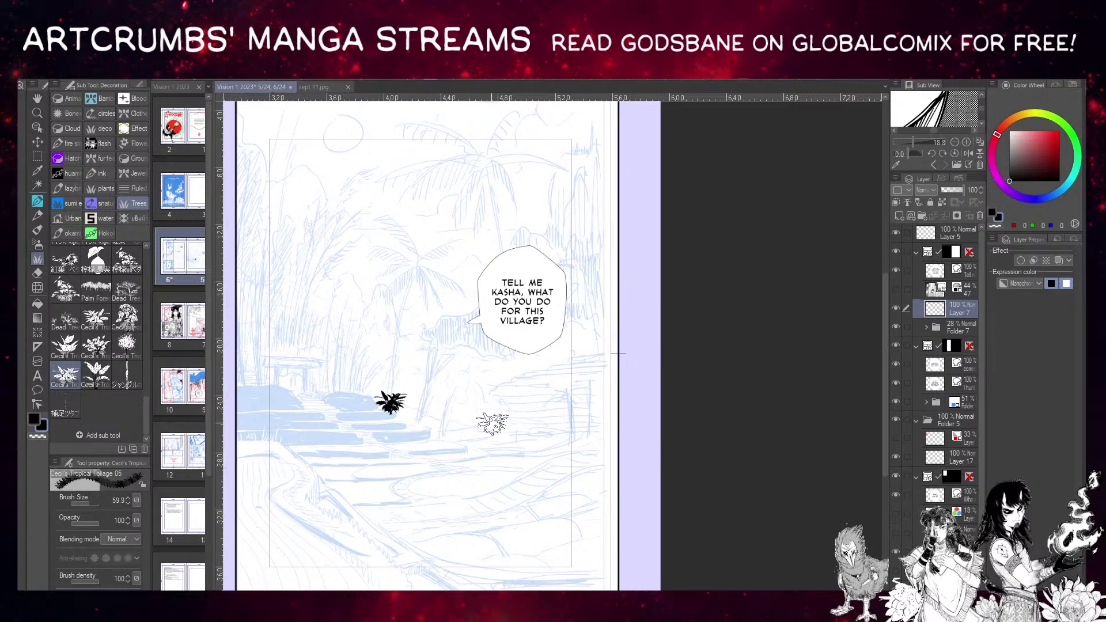
{"action": "left_click", "coordinate": [513, 426]}
{"action": "key", "text": "ctrl+z"}
{"action": "left_click", "coordinate": [536, 426]}
Switch to Cecil's Tropical Foliage 06 at size 73.7 and stamp a broad-leaved plant on top of the plant below the speech balloon.
{"action": "left_click", "coordinate": [96, 375]}
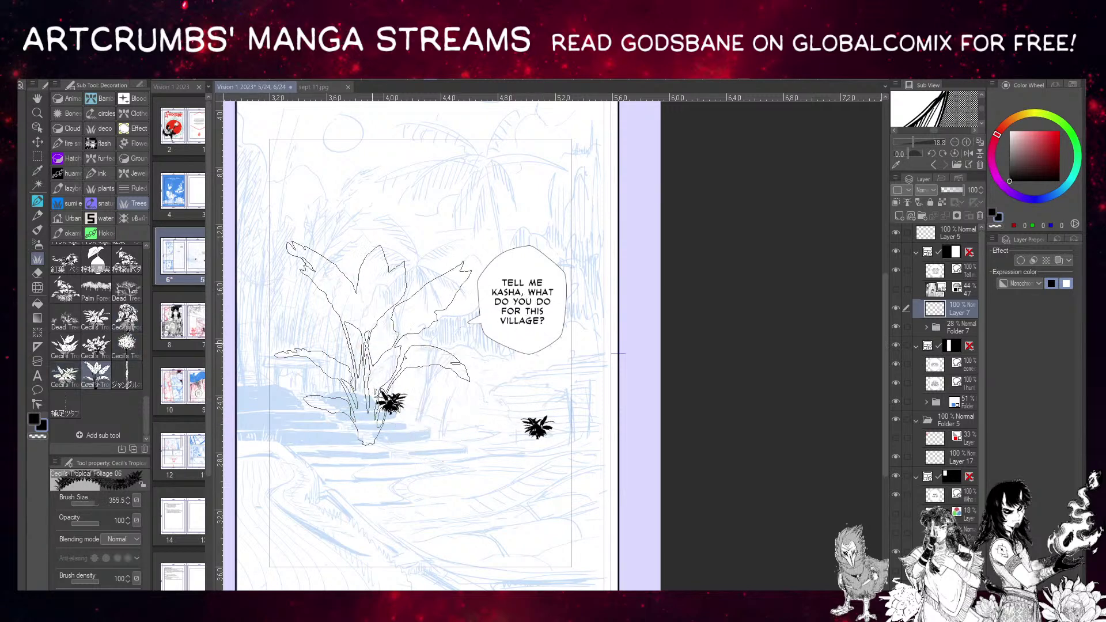
{"action": "left_click_drag", "start_coordinate": [96, 502], "coordinate": [90, 506]}
{"action": "left_click_drag", "start_coordinate": [378, 297], "coordinate": [360, 290]}
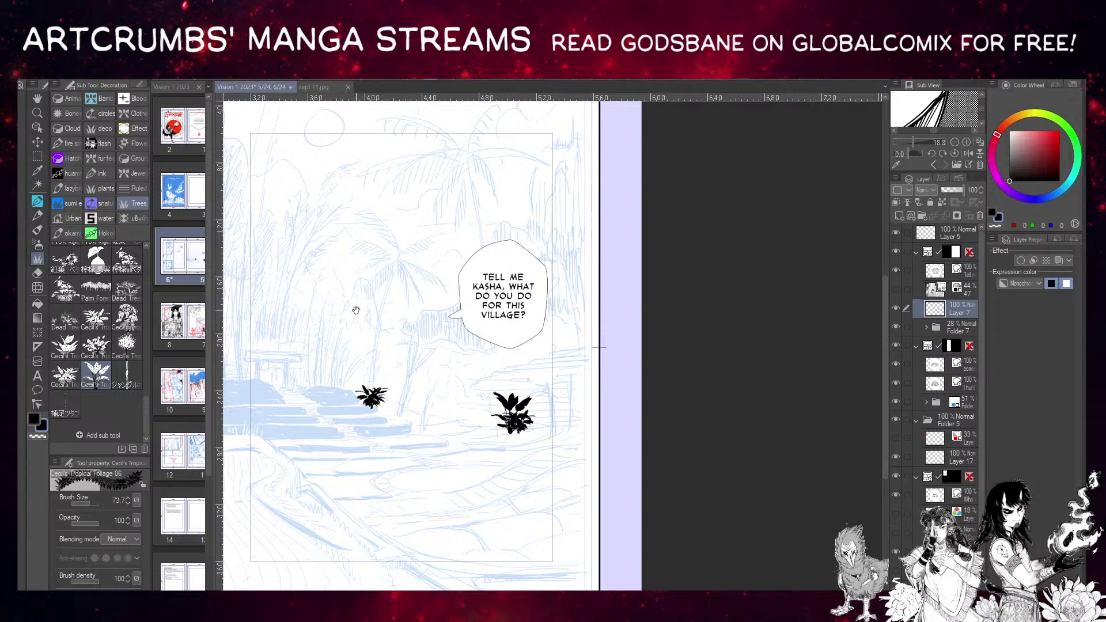
{"action": "left_click_drag", "start_coordinate": [350, 308], "coordinate": [381, 319]}
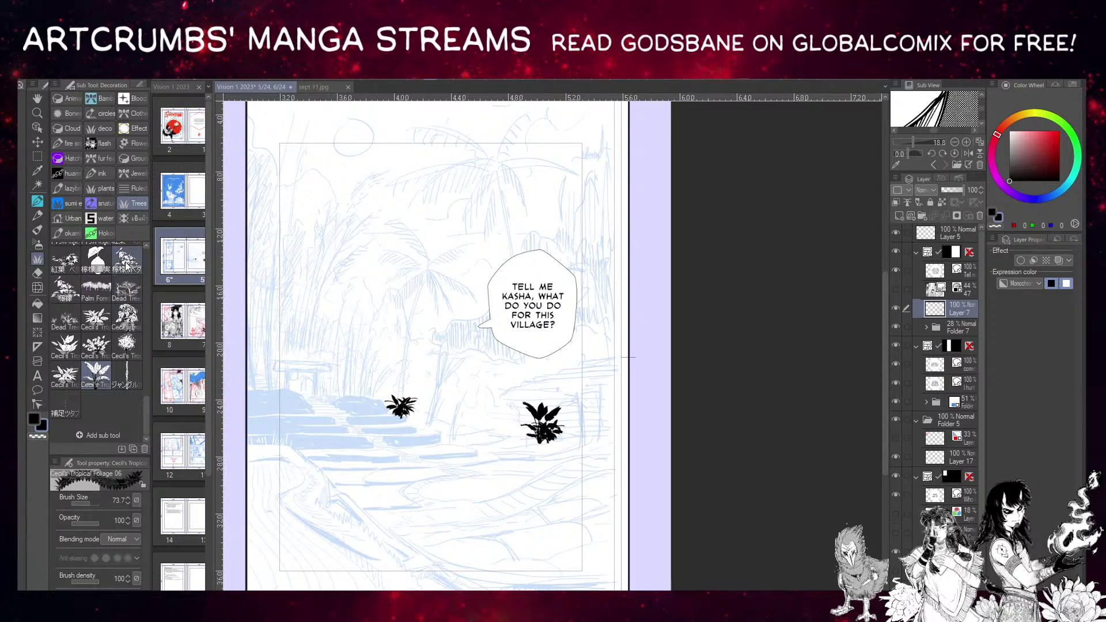
Try a tall trunk stroke in the landscape panel with the jungle tree (ジャングル) brush.
{"action": "scroll", "coordinate": [132, 380], "scroll_direction": "up", "scroll_amount": 2}
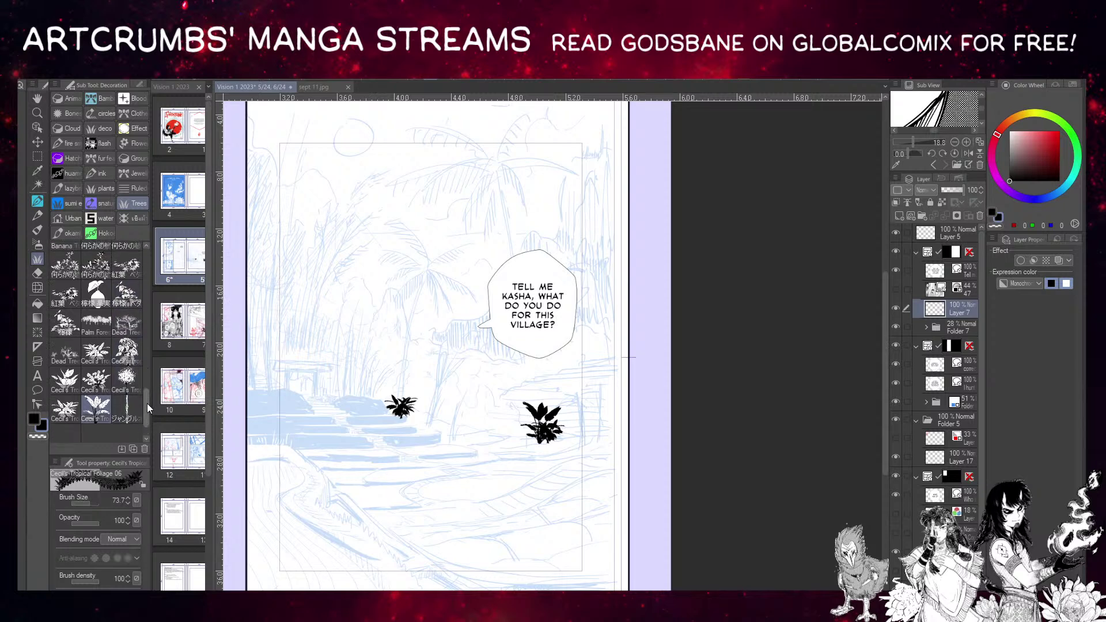
{"action": "left_click", "coordinate": [132, 391]}
{"action": "mouse_move", "coordinate": [329, 379]}
{"action": "left_mouse_down"}
{"action": "mouse_move", "coordinate": [371, 164]}
{"action": "mouse_move", "coordinate": [406, 141]}
{"action": "left_mouse_up"}
{"action": "key", "text": "ctrl+z"}
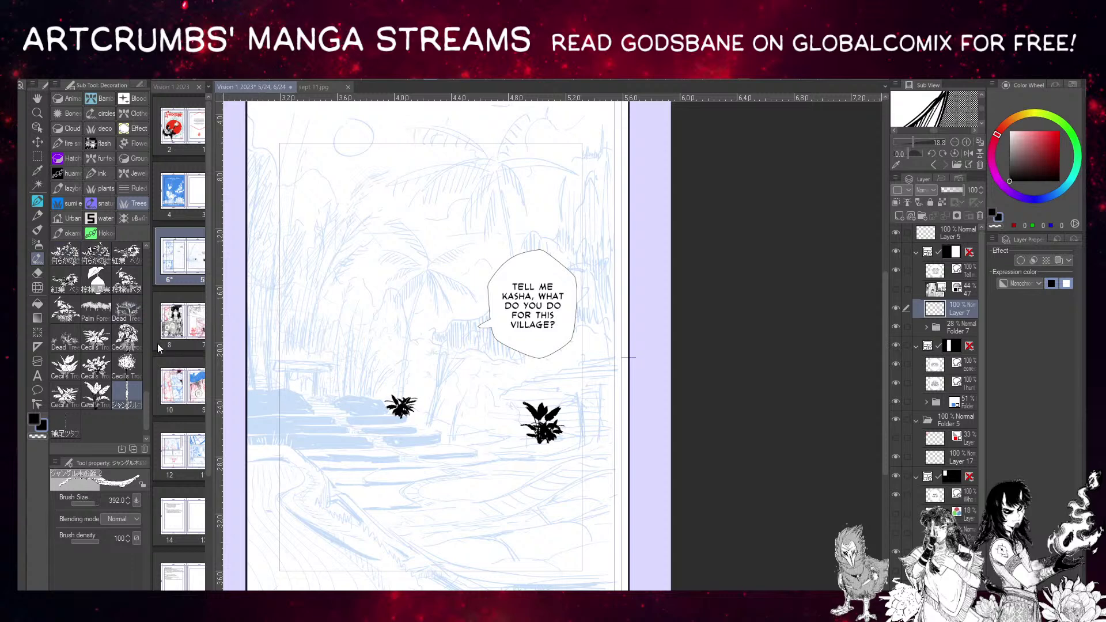
Find the ヤシTOP palm brush among the Trees brushes and stamp a black palm crown over the sketched palm left of the speech balloon.
{"action": "left_click_drag", "start_coordinate": [147, 420], "coordinate": [146, 391]}
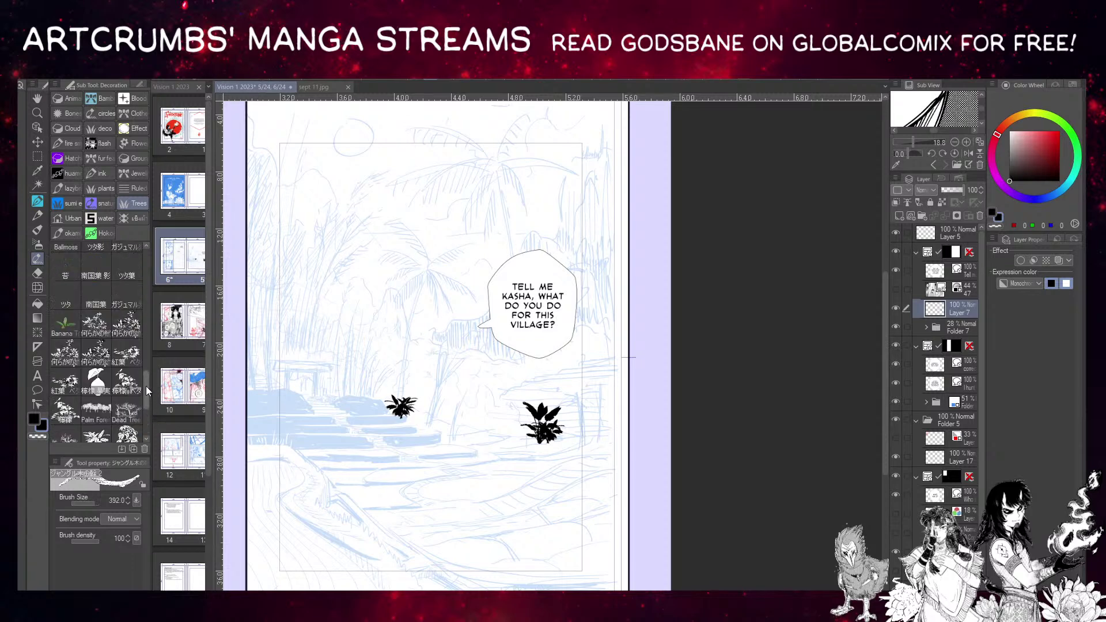
{"action": "scroll", "coordinate": [146, 391], "scroll_direction": "up", "scroll_amount": 3}
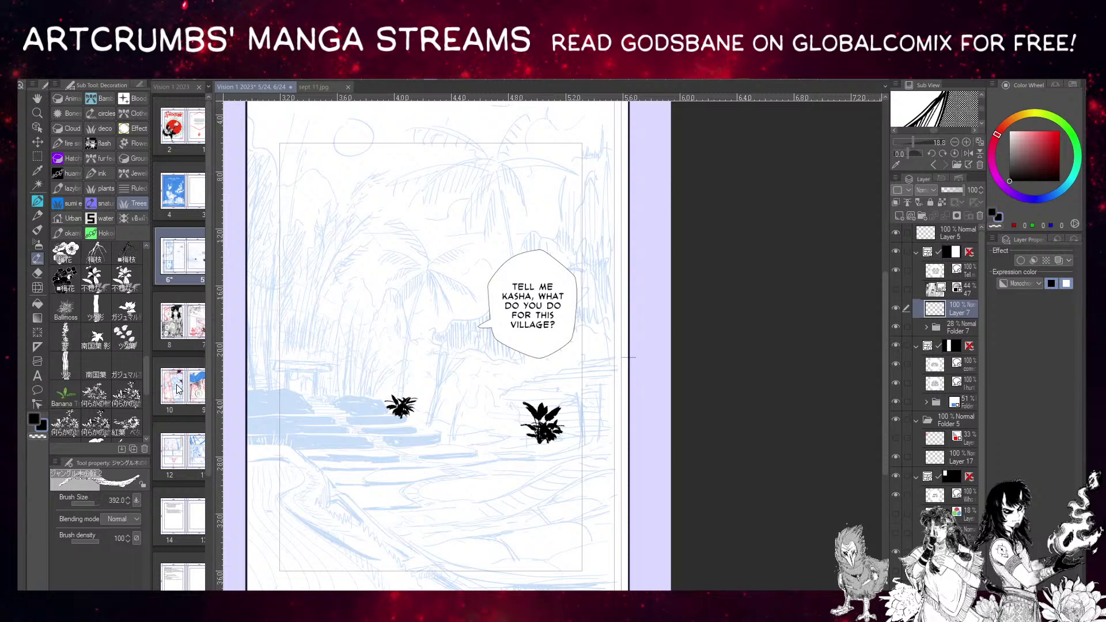
{"action": "scroll", "coordinate": [148, 364], "scroll_direction": "up", "scroll_amount": 3}
{"action": "left_click_drag", "start_coordinate": [148, 360], "coordinate": [146, 357]}
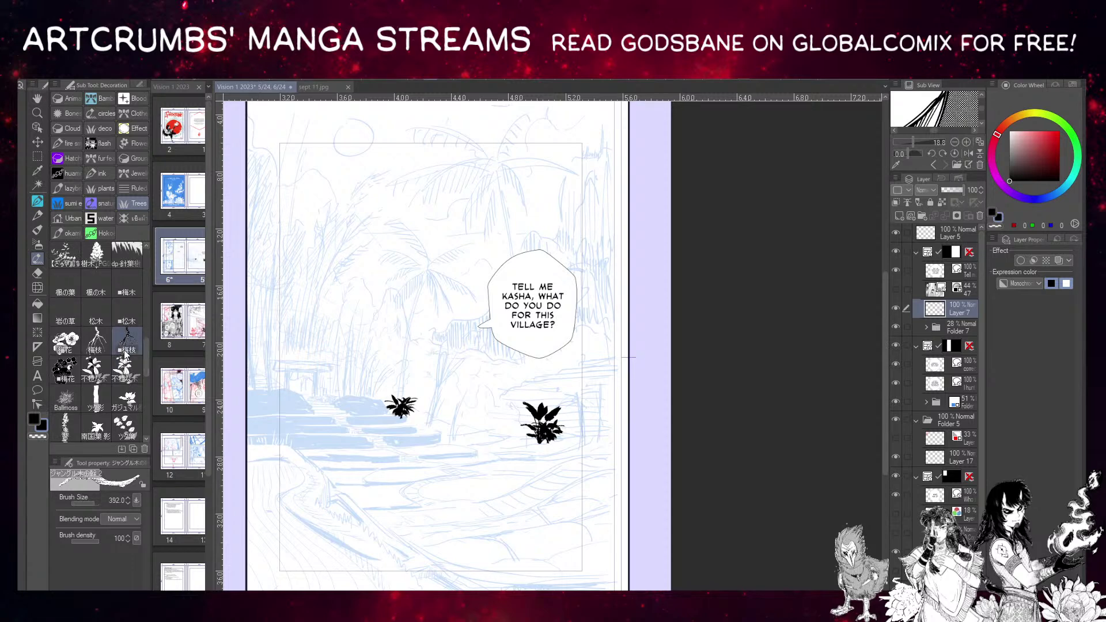
{"action": "scroll", "coordinate": [146, 362], "scroll_direction": "up", "scroll_amount": 1}
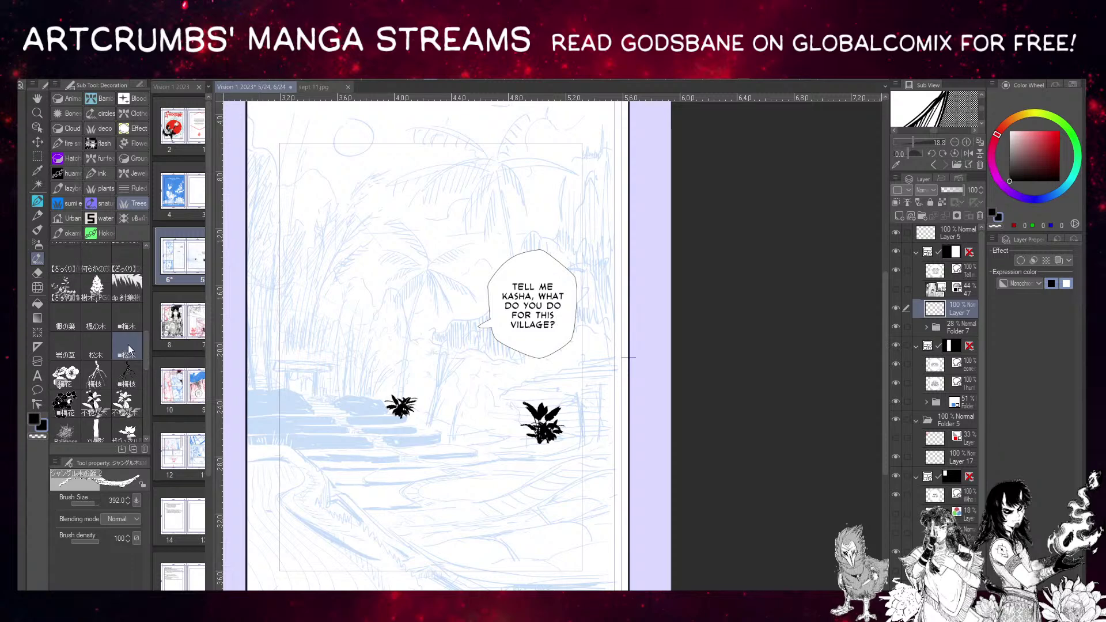
{"action": "left_click", "coordinate": [96, 349]}
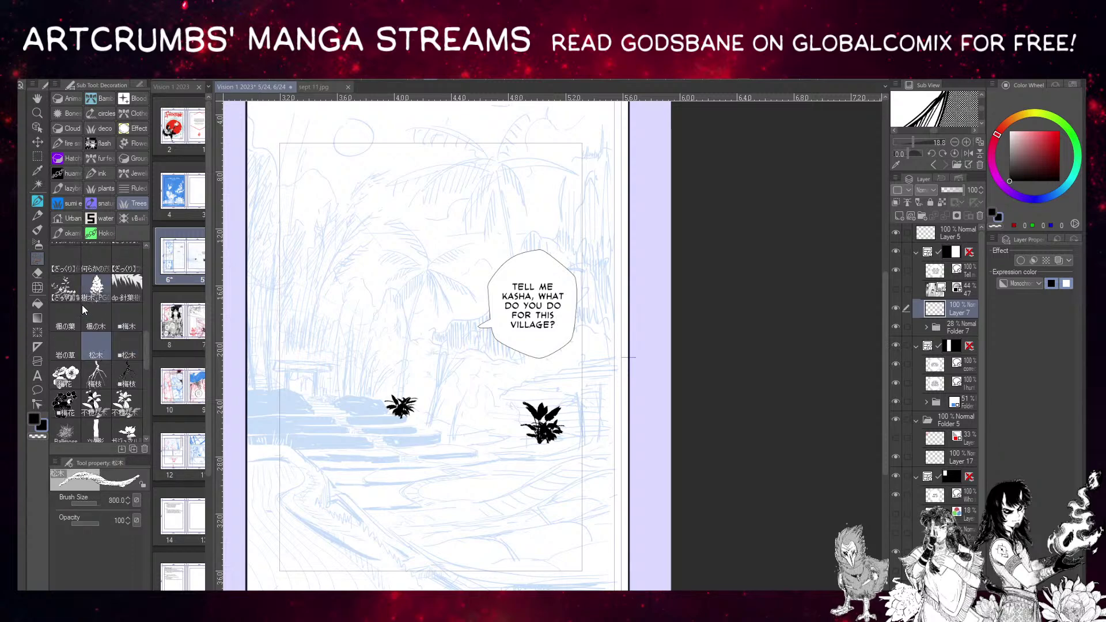
{"action": "left_click", "coordinate": [65, 346]}
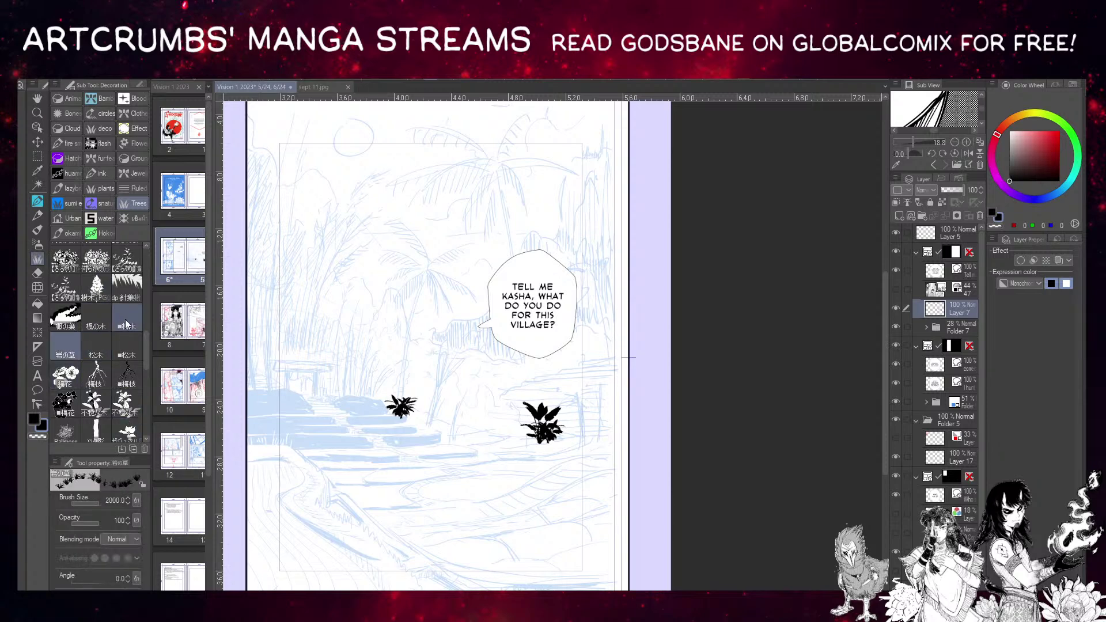
{"action": "left_click", "coordinate": [123, 325]}
{"action": "scroll", "coordinate": [148, 345], "scroll_direction": "up", "scroll_amount": 1}
{"action": "left_click_drag", "start_coordinate": [148, 344], "coordinate": [147, 294]}
{"action": "left_click", "coordinate": [126, 339]}
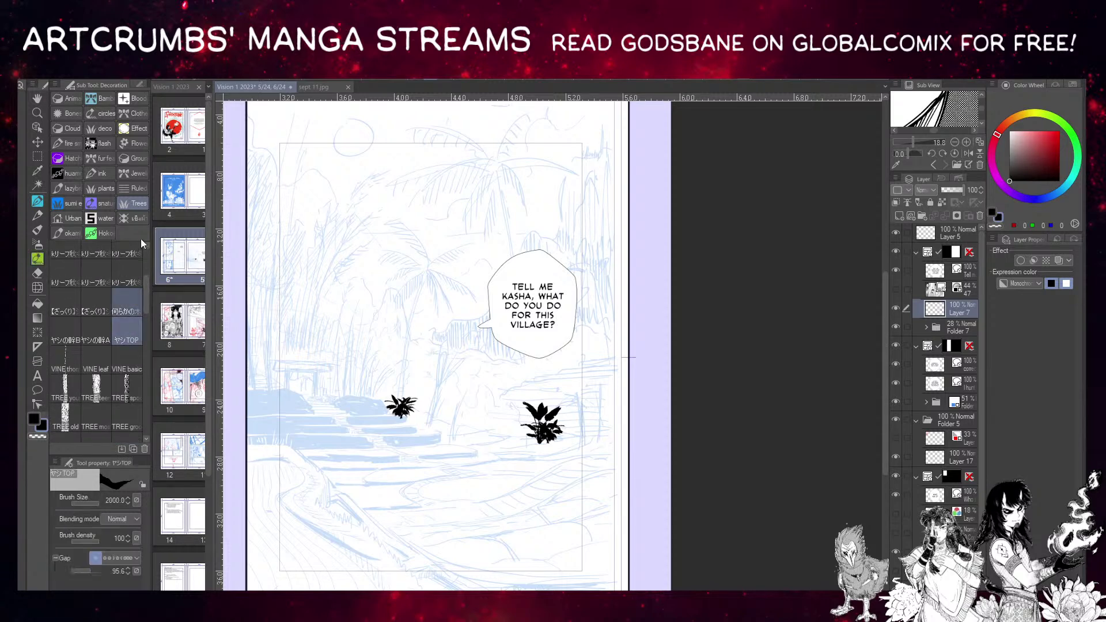
{"action": "mouse_move", "coordinate": [353, 260]}
{"action": "left_mouse_down"}
{"action": "mouse_move", "coordinate": [436, 229]}
{"action": "mouse_move", "coordinate": [419, 270]}
{"action": "mouse_move", "coordinate": [478, 285]}
{"action": "left_mouse_up"}
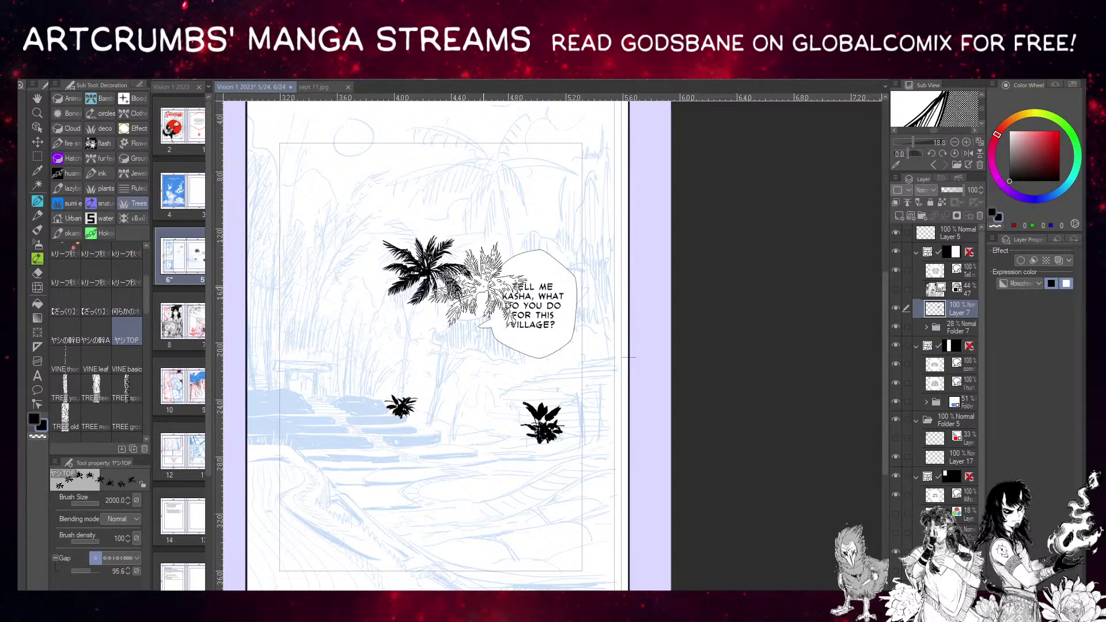
Undo the surplus palm crown beside the balloon and stamp a ヤシTOP crown over the tall sketched palm above it.
{"action": "key", "text": "ctrl+z"}
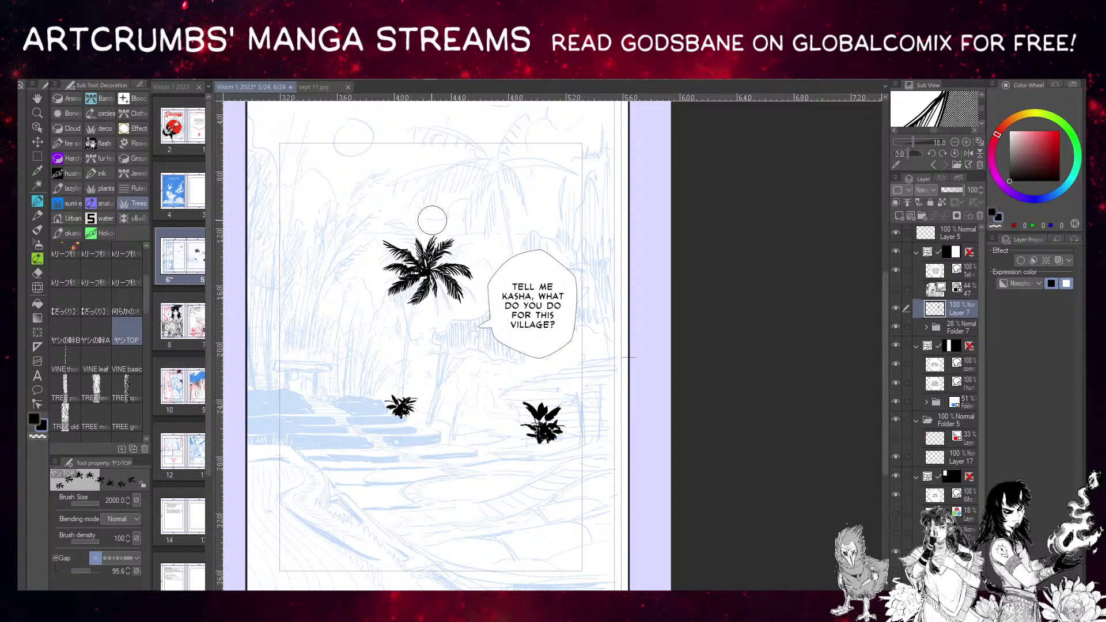
{"action": "left_click_drag", "start_coordinate": [432, 220], "coordinate": [458, 167]}
{"action": "key", "text": "ctrl+z"}
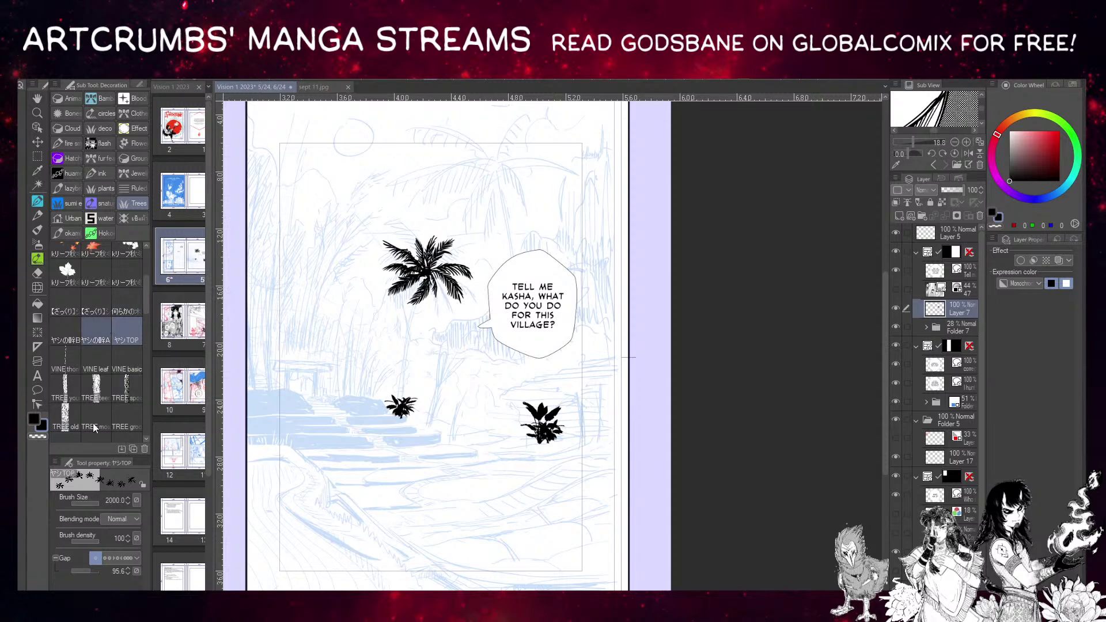
{"action": "left_click_drag", "start_coordinate": [496, 173], "coordinate": [507, 155]}
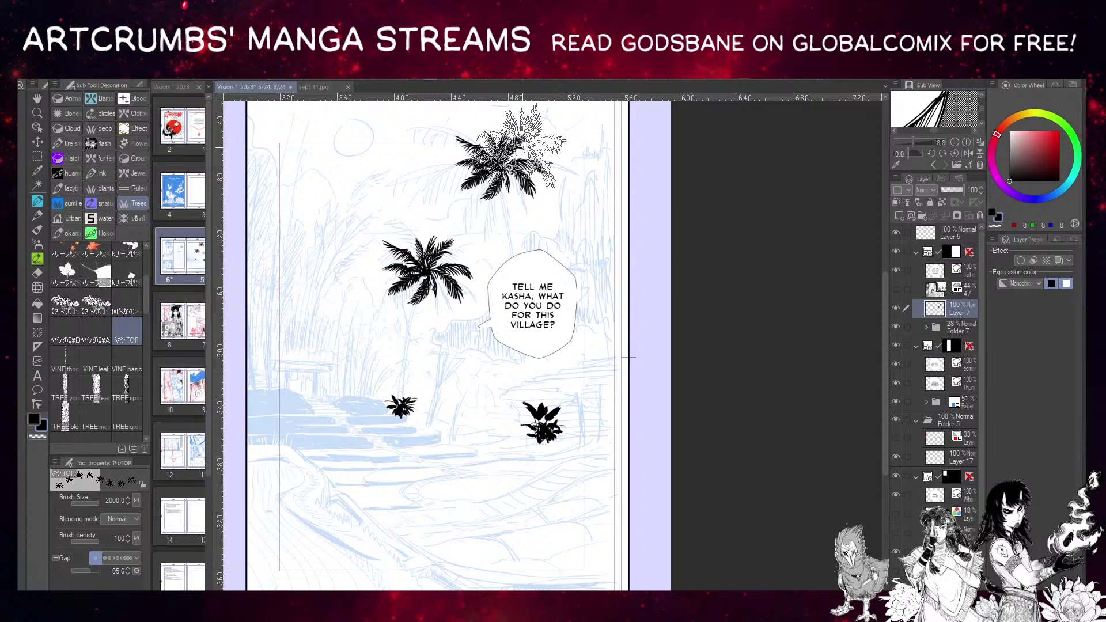
Stamp another ヤシTOP palm crown at the panel's right edge beside the speech balloon, undoing the extra crown above the balloon.
{"action": "left_click_drag", "start_coordinate": [437, 346], "coordinate": [410, 338]}
{"action": "mouse_move", "coordinate": [461, 181]}
{"action": "left_mouse_down"}
{"action": "mouse_move", "coordinate": [547, 262]}
{"action": "mouse_move", "coordinate": [588, 260]}
{"action": "mouse_move", "coordinate": [564, 256]}
{"action": "left_mouse_up"}
{"action": "left_click_drag", "start_coordinate": [498, 194], "coordinate": [517, 205]}
{"action": "left_click_drag", "start_coordinate": [517, 204], "coordinate": [519, 207]}
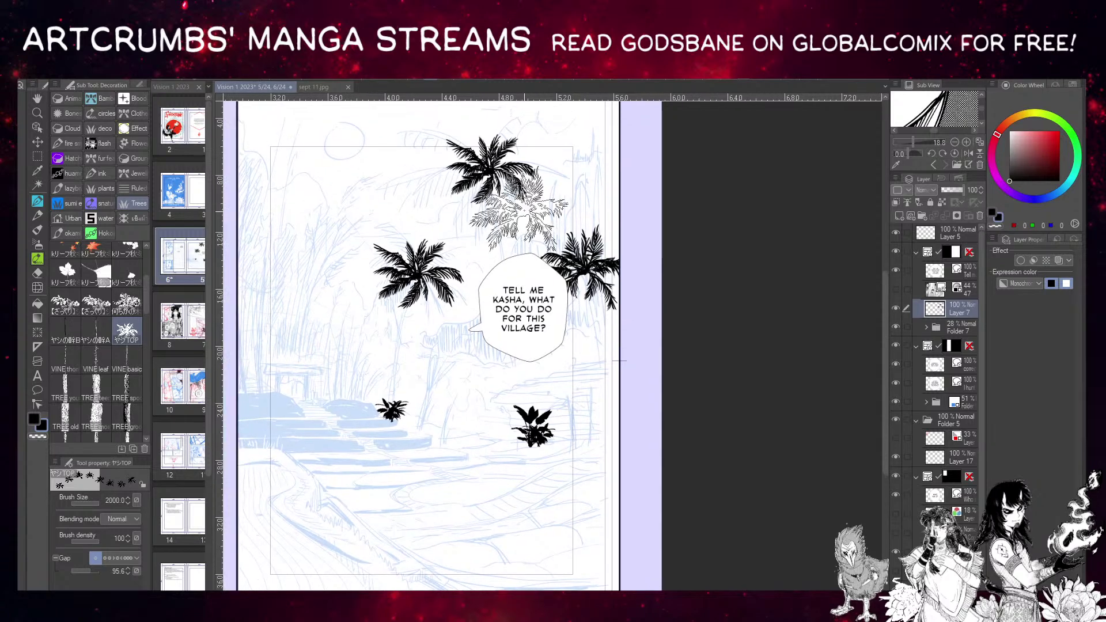
{"action": "key", "text": "ctrl+z"}
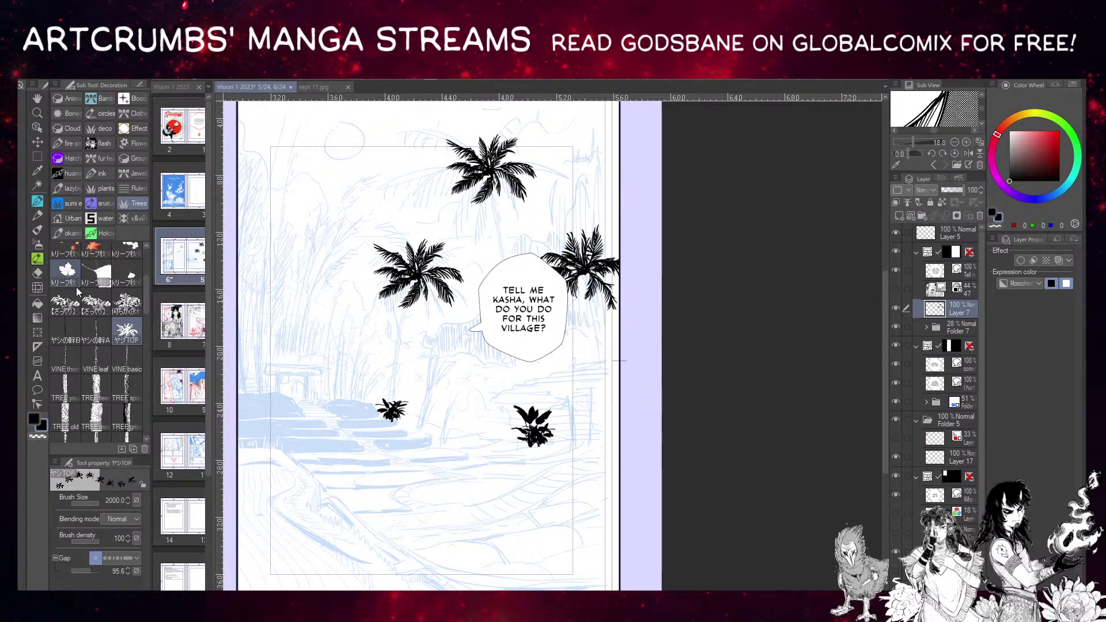
Try extending the left palm's lower-left frond with the じわペン pen at size 95, and switch to the ハイペン3 ink brush.
{"action": "left_click", "coordinate": [37, 200]}
{"action": "left_click", "coordinate": [96, 167]}
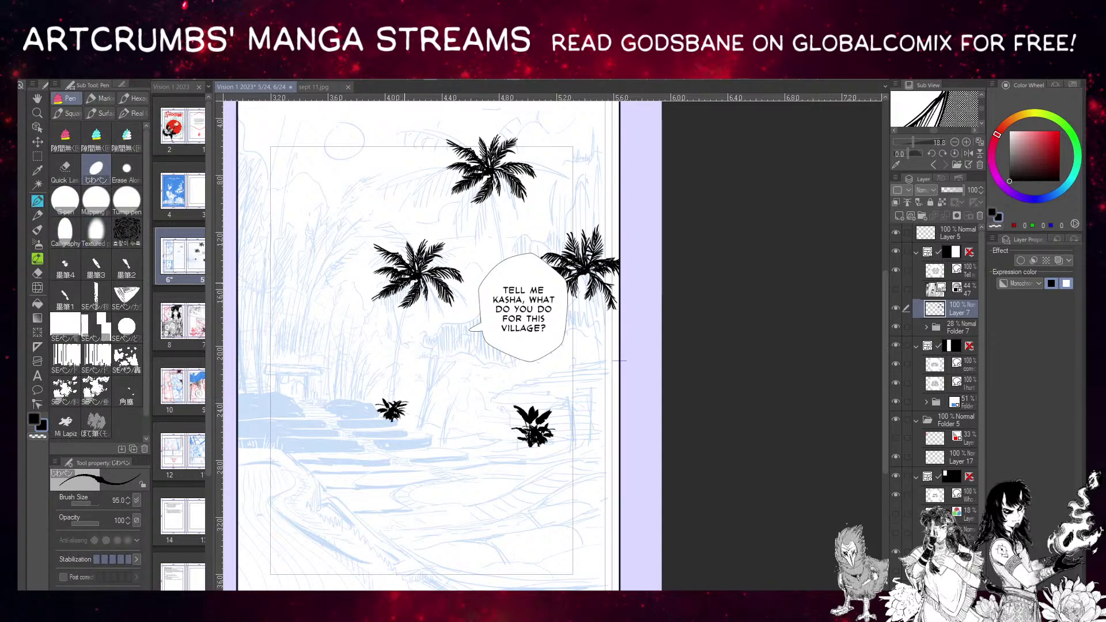
{"action": "left_click_drag", "start_coordinate": [387, 297], "coordinate": [395, 287]}
{"action": "key", "text": "ctrl+z"}
{"action": "key", "text": "ctrl+z"}
{"action": "scroll", "coordinate": [428, 228], "scroll_direction": "up", "scroll_amount": 3}
{"action": "left_click_drag", "start_coordinate": [250, 199], "coordinate": [423, 360]}
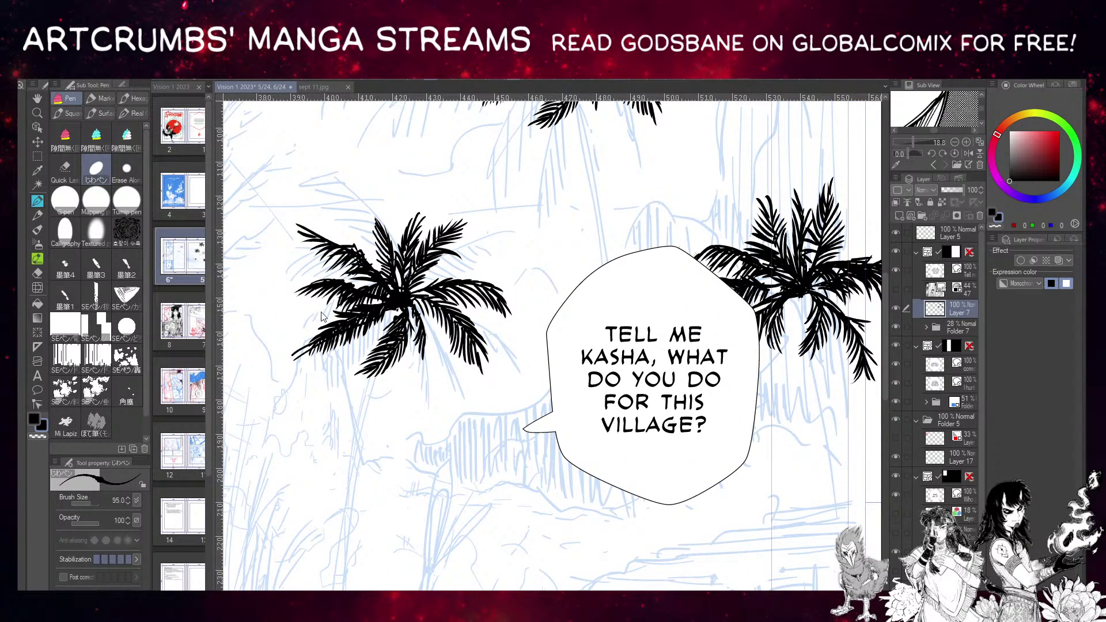
{"action": "key", "text": "b"}
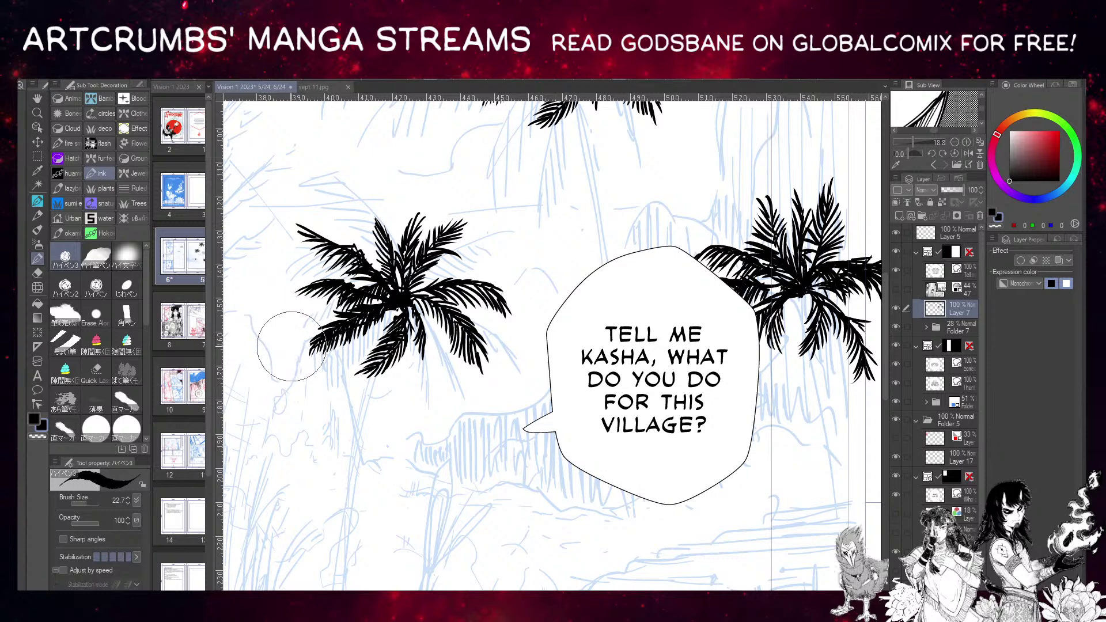
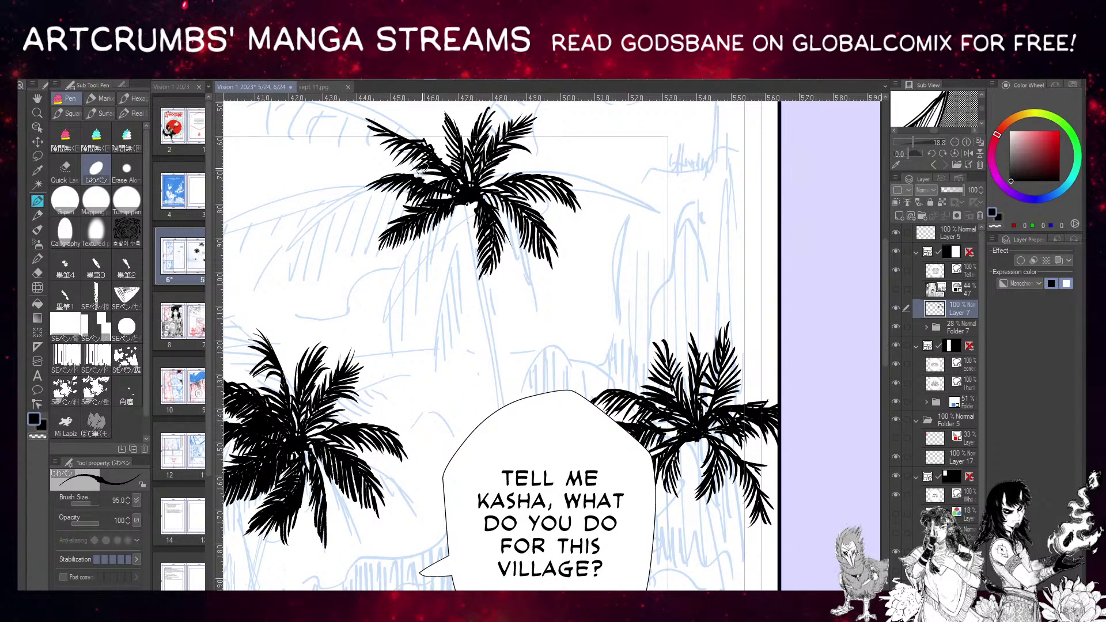
Lasso the left-hand fronds of the uppermost palm, rotate them downward to droop, reattach them to the crown's centre and deselect.
{"action": "left_click_drag", "start_coordinate": [422, 168], "coordinate": [518, 218]}
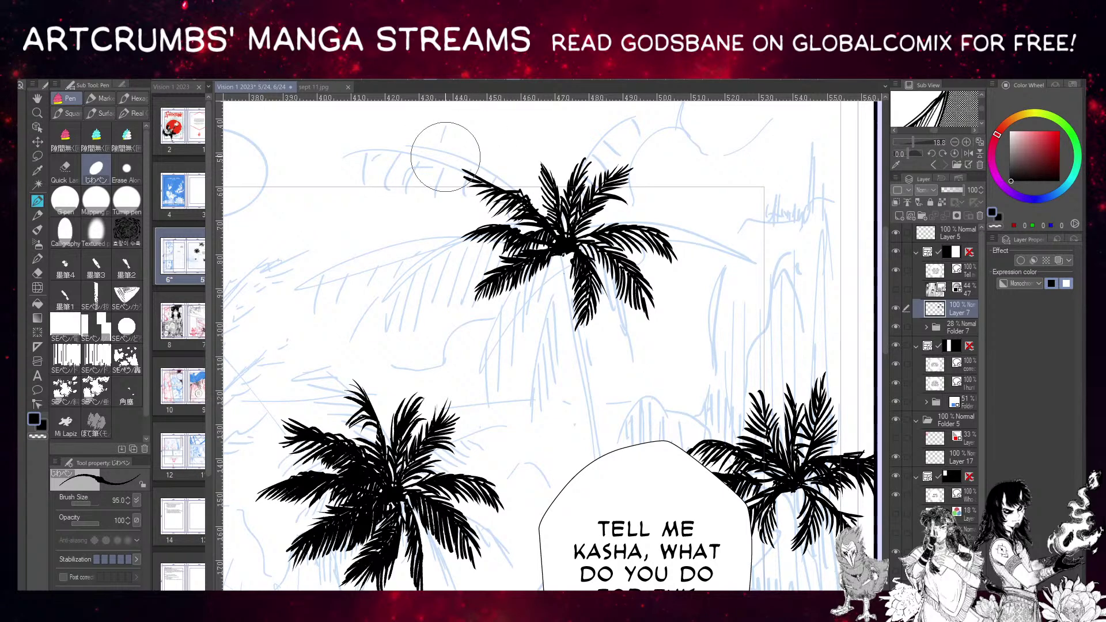
{"action": "left_click", "coordinate": [38, 156]}
{"action": "mouse_move", "coordinate": [471, 145]}
{"action": "left_mouse_down"}
{"action": "mouse_move", "coordinate": [513, 344]}
{"action": "mouse_move", "coordinate": [561, 260]}
{"action": "mouse_move", "coordinate": [526, 185]}
{"action": "mouse_move", "coordinate": [483, 147]}
{"action": "left_mouse_up"}
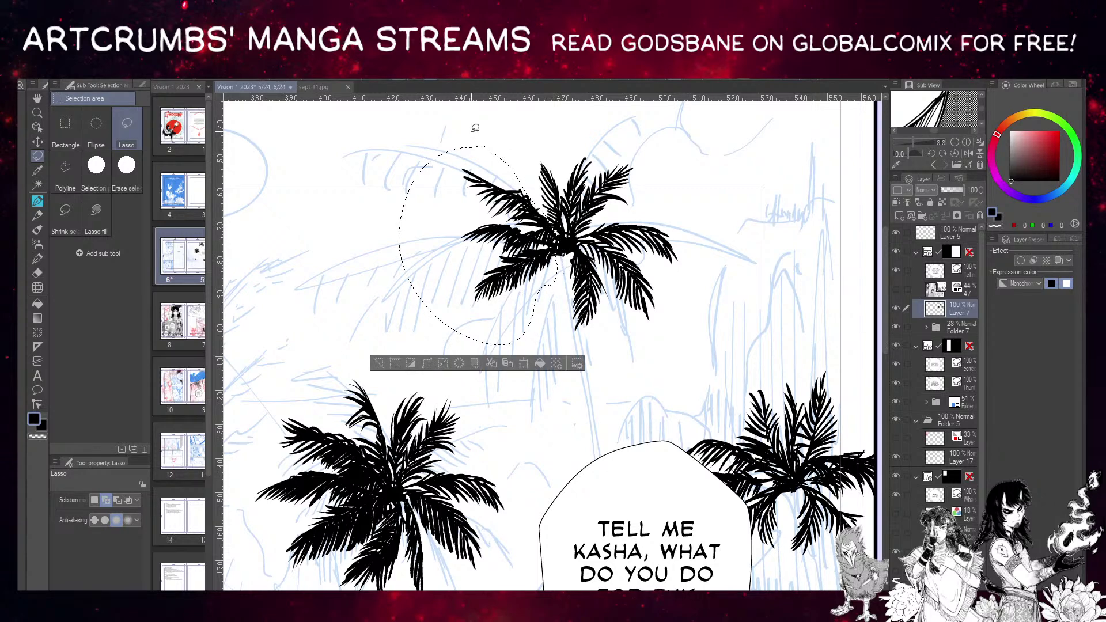
{"action": "key", "text": "ctrl+t"}
{"action": "mouse_move", "coordinate": [490, 244]}
{"action": "left_mouse_down"}
{"action": "mouse_move", "coordinate": [539, 246]}
{"action": "mouse_move", "coordinate": [489, 247]}
{"action": "left_mouse_up"}
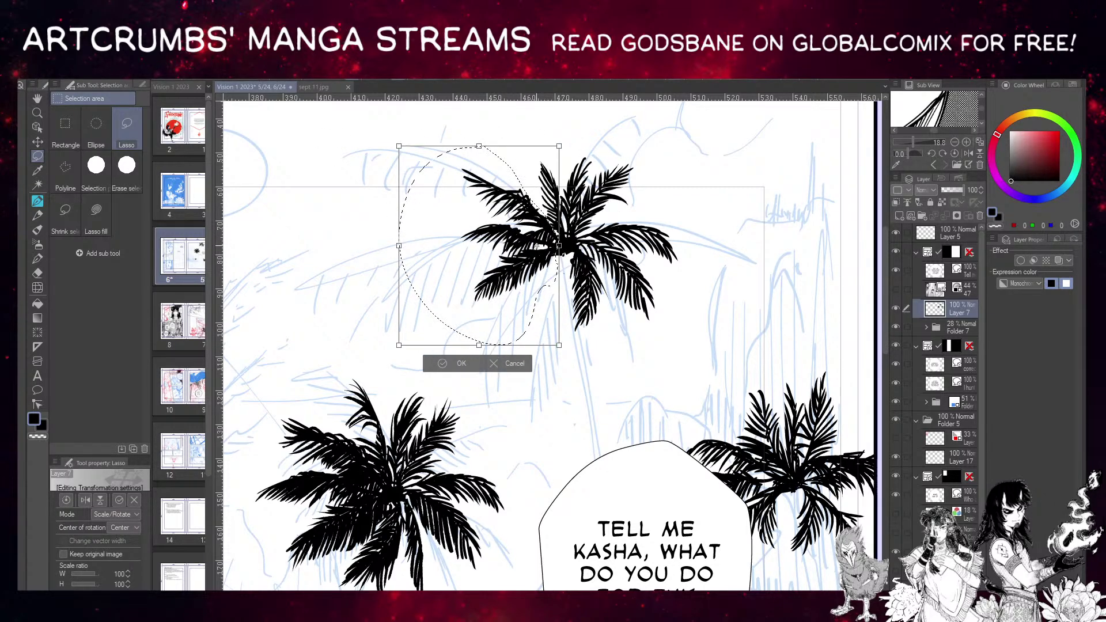
{"action": "left_click_drag", "start_coordinate": [615, 209], "coordinate": [578, 186]}
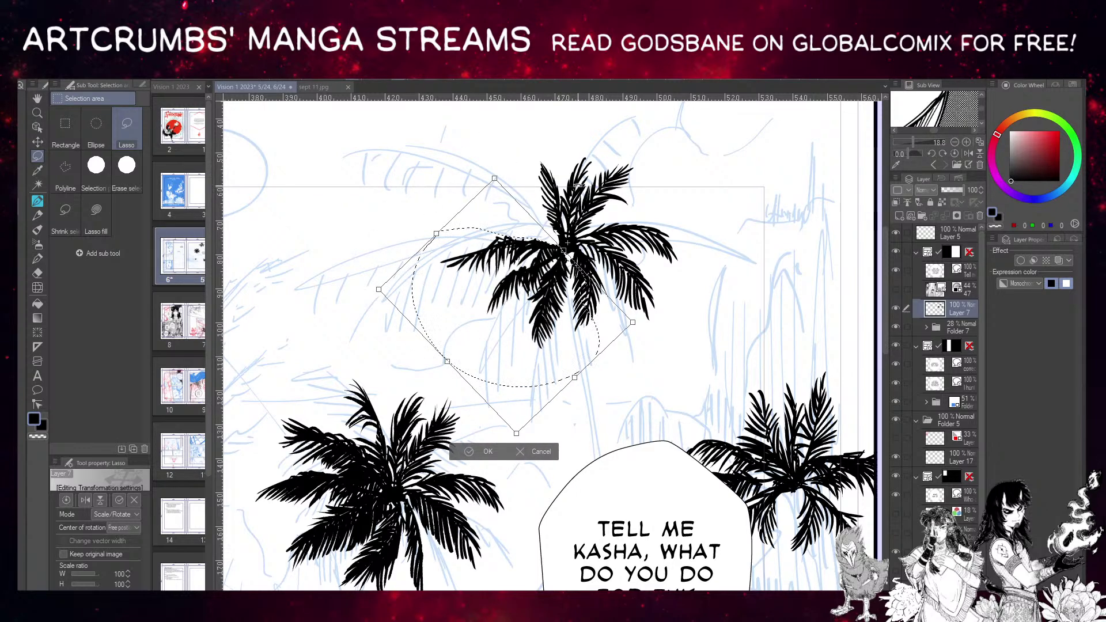
{"action": "left_click_drag", "start_coordinate": [517, 240], "coordinate": [562, 252]}
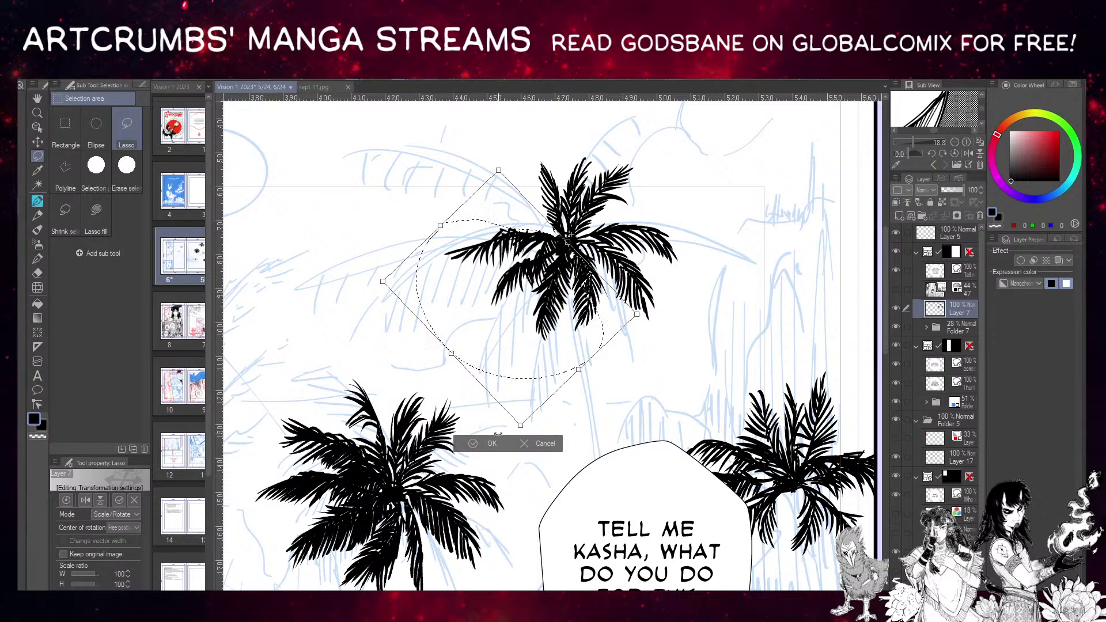
{"action": "left_click", "coordinate": [492, 442]}
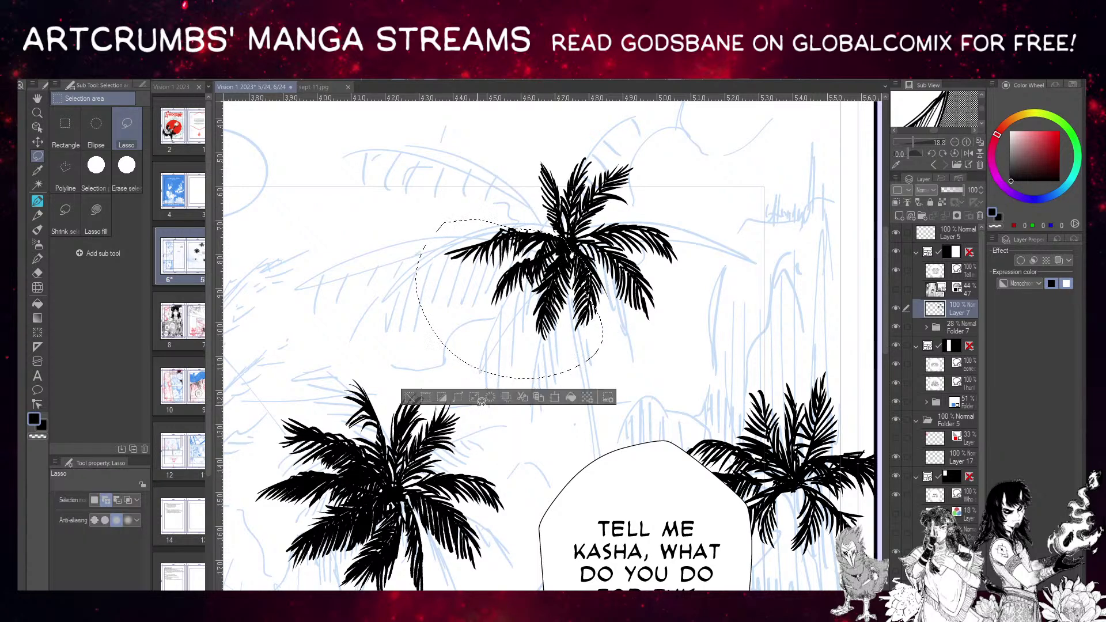
{"action": "key", "text": "ctrl+d"}
Select the whole crown of the uppermost palm with a freehand lasso.
{"action": "key", "text": "p"}
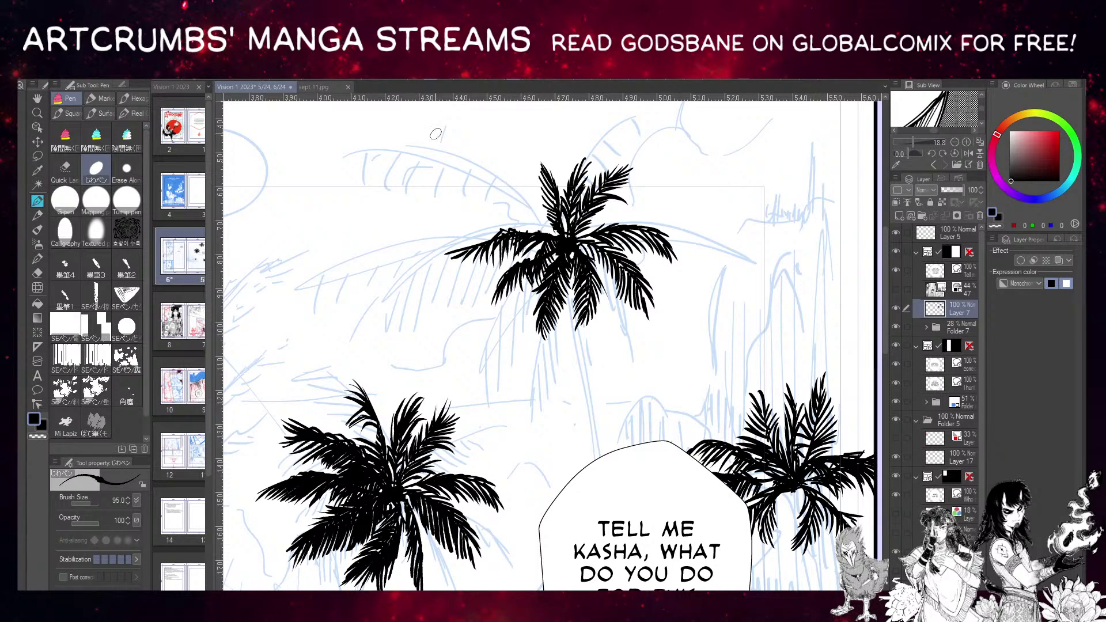
{"action": "mouse_move", "coordinate": [419, 144]}
{"action": "left_mouse_down"}
{"action": "mouse_move", "coordinate": [536, 226]}
{"action": "mouse_move", "coordinate": [483, 334]}
{"action": "mouse_move", "coordinate": [682, 195]}
{"action": "mouse_move", "coordinate": [405, 186]}
{"action": "left_mouse_up"}
{"action": "key", "text": "ctrl+z"}
{"action": "key", "text": "l"}
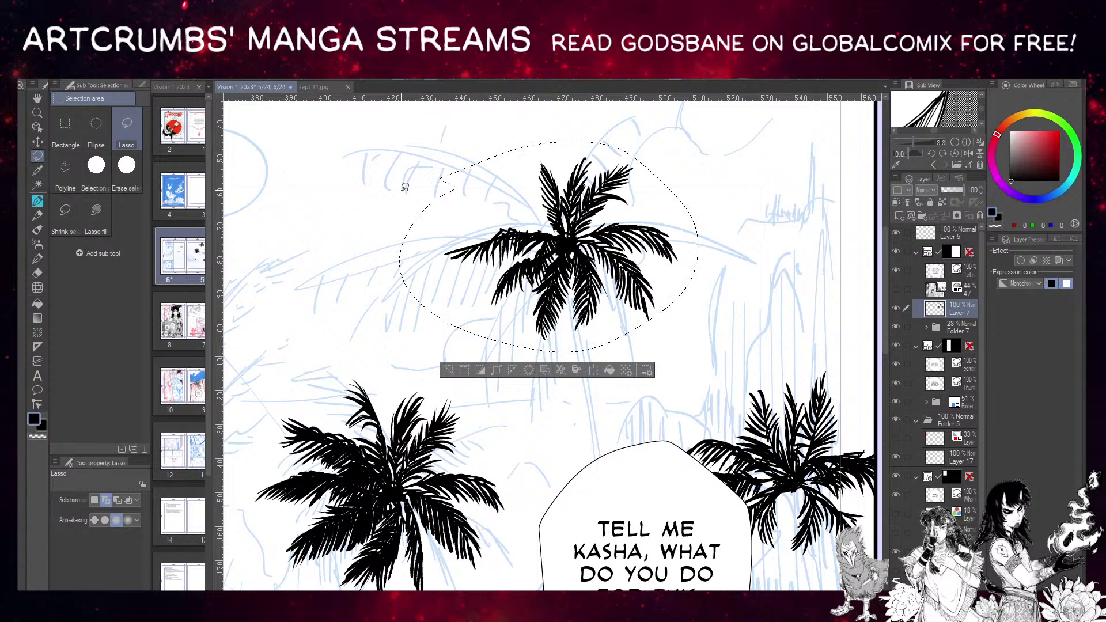
{"action": "key", "text": "ctrl+d"}
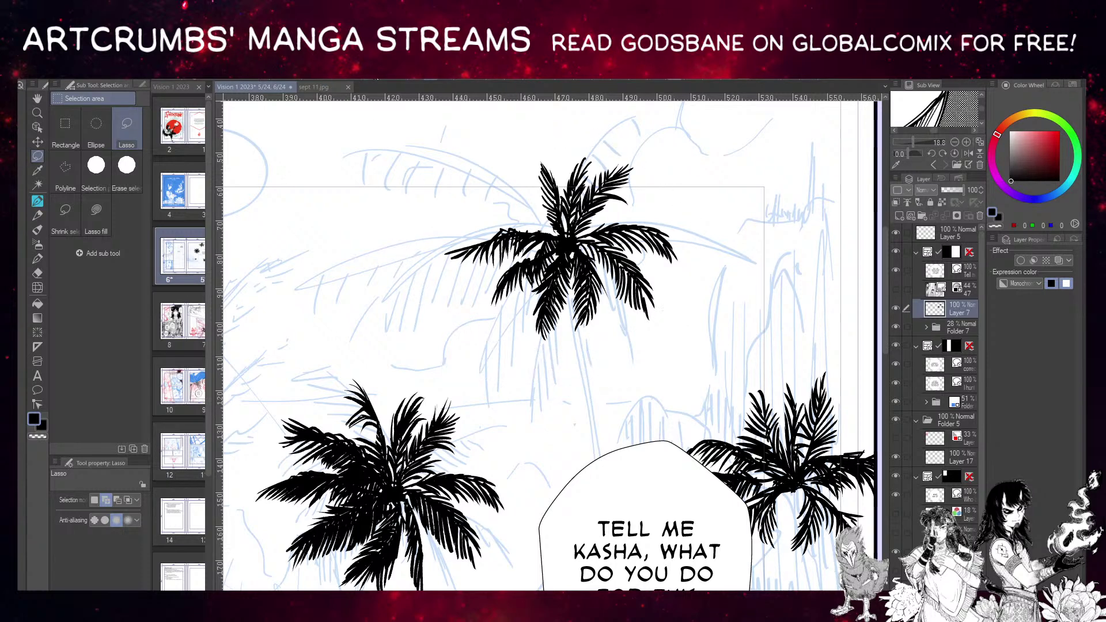
{"action": "key", "text": "ctrl+z"}
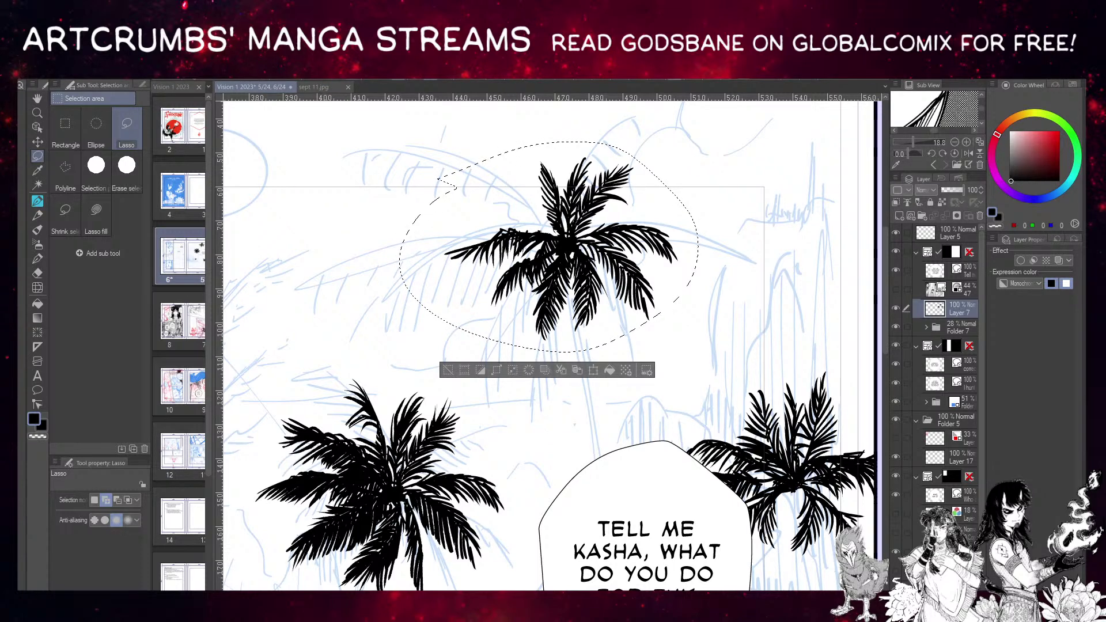
Enlarge the selected palm crown to about one and a half times its size and reposition it over its sketch.
{"action": "key", "text": "ctrl+t"}
{"action": "mouse_move", "coordinate": [309, 247]}
{"action": "left_mouse_down"}
{"action": "mouse_move", "coordinate": [264, 236]}
{"action": "mouse_move", "coordinate": [296, 240]}
{"action": "left_mouse_up"}
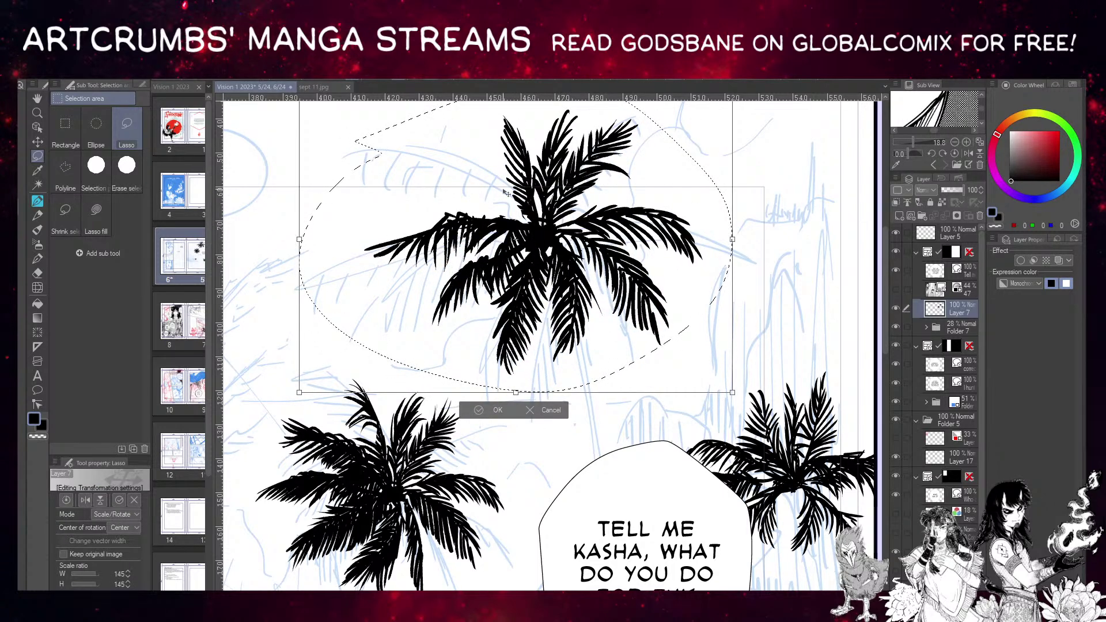
{"action": "left_click_drag", "start_coordinate": [471, 136], "coordinate": [427, 168]}
{"action": "left_click_drag", "start_coordinate": [254, 270], "coordinate": [245, 258]}
{"action": "left_click_drag", "start_coordinate": [532, 240], "coordinate": [506, 258]}
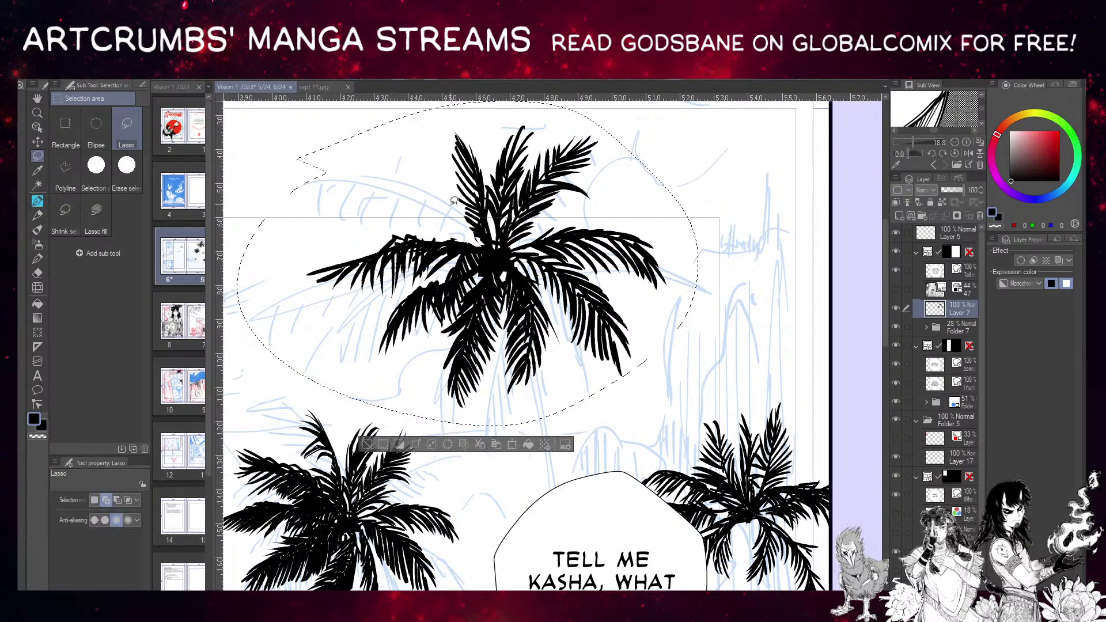
{"action": "key", "text": "Return"}
Try extending the tip of the uppermost palm's lower hanging frond with the じわペン pen at size 95.
{"action": "left_click", "coordinate": [38, 201]}
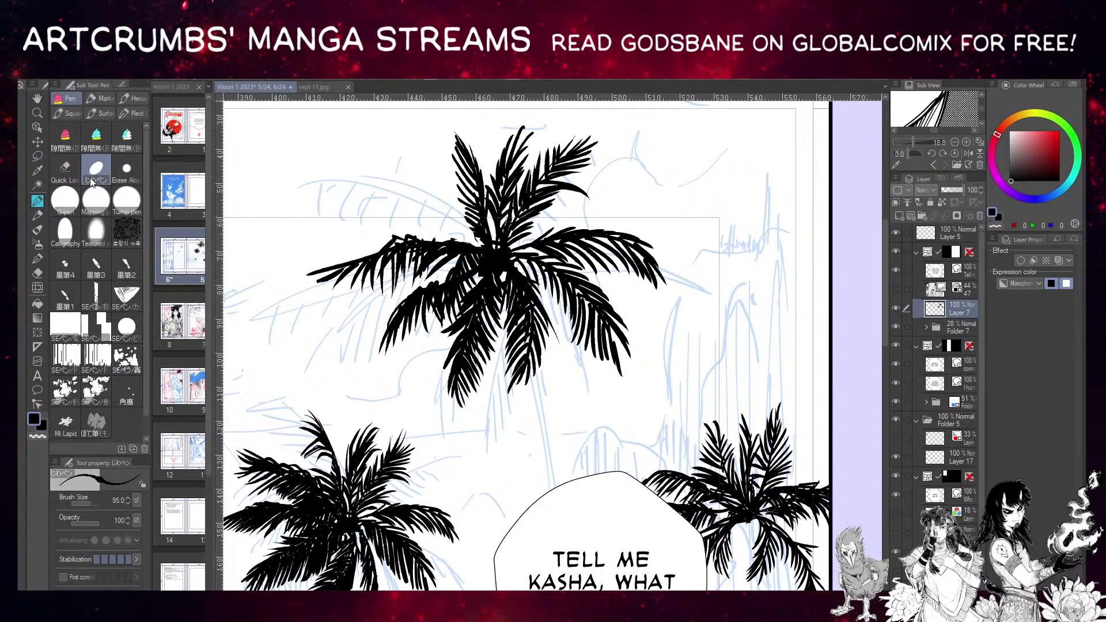
{"action": "left_click_drag", "start_coordinate": [487, 290], "coordinate": [385, 301]}
{"action": "left_click_drag", "start_coordinate": [361, 403], "coordinate": [357, 325]}
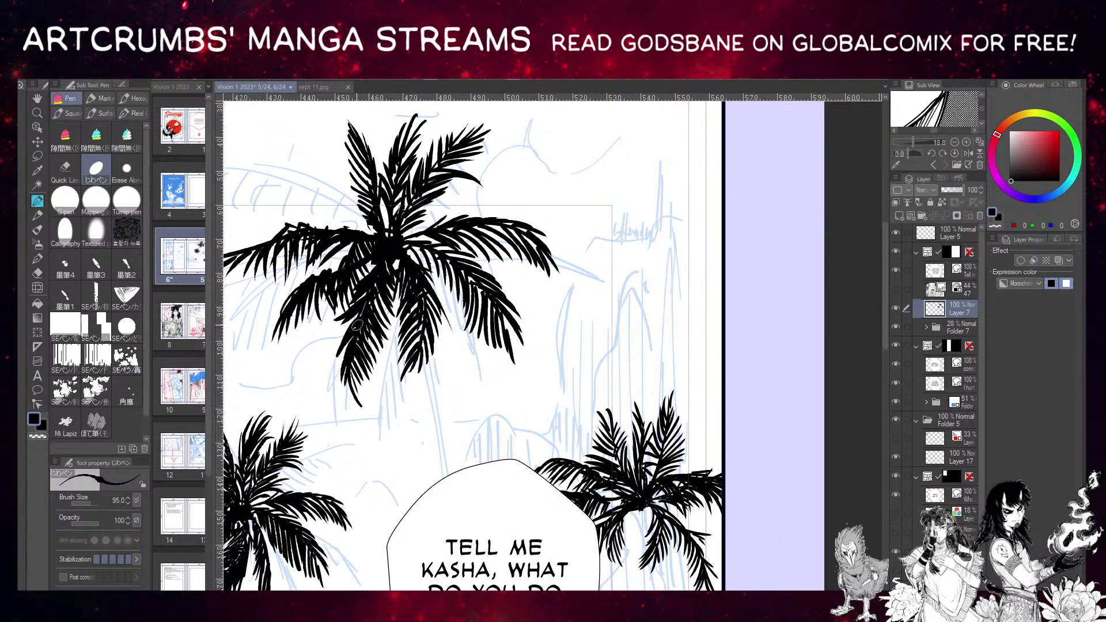
{"action": "key", "text": "ctrl+z"}
{"action": "left_click_drag", "start_coordinate": [360, 406], "coordinate": [346, 307]}
{"action": "key", "text": "ctrl+z"}
{"action": "key", "text": "ctrl+z"}
{"action": "left_click_drag", "start_coordinate": [360, 402], "coordinate": [354, 285]}
{"action": "key", "text": "ctrl+z"}
Ink the spine of a long frond arching out from the uppermost palm's upper left with ハイペン3 at size 48.8.
{"action": "key", "text": "b"}
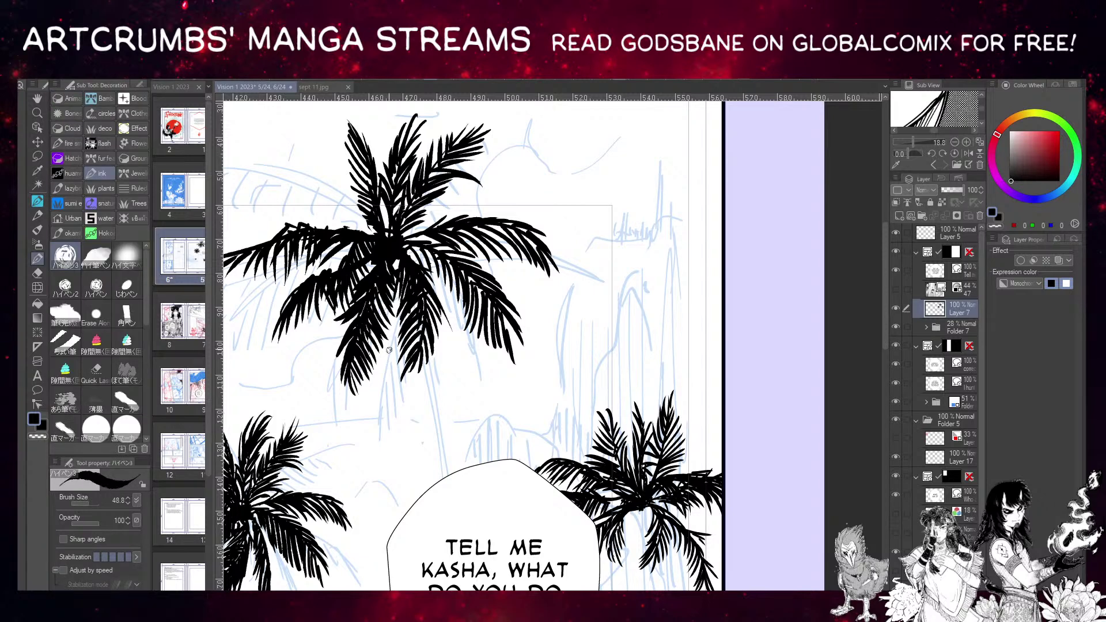
{"action": "left_click_drag", "start_coordinate": [401, 288], "coordinate": [377, 431]}
{"action": "key", "text": "ctrl+z"}
{"action": "left_click_drag", "start_coordinate": [386, 286], "coordinate": [458, 329]}
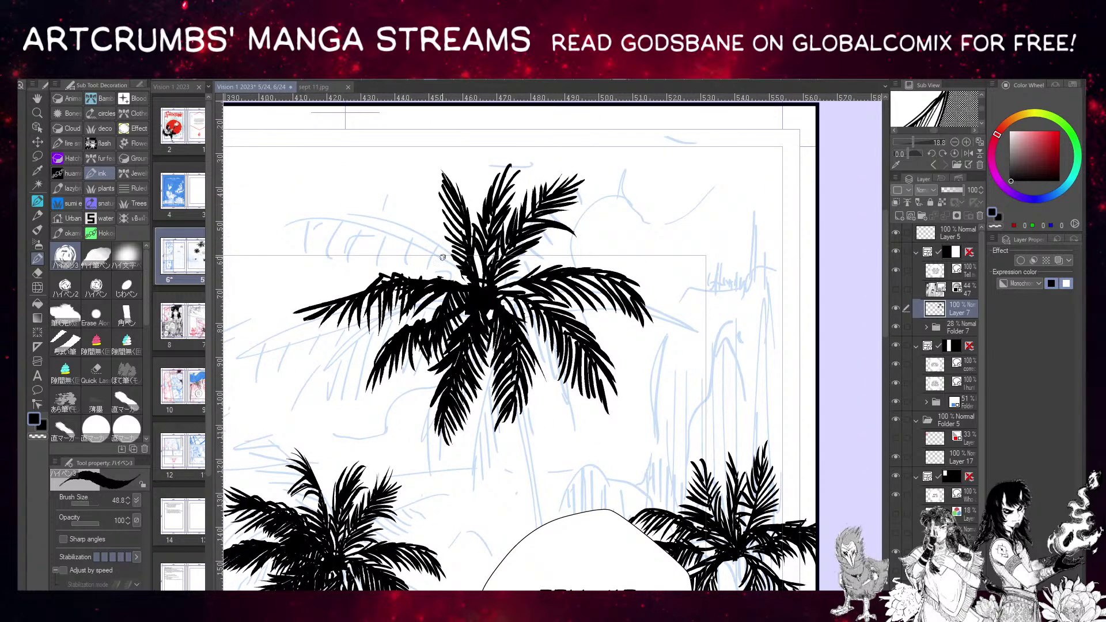
{"action": "mouse_move", "coordinate": [462, 281]}
{"action": "left_mouse_down"}
{"action": "mouse_move", "coordinate": [382, 225]}
{"action": "mouse_move", "coordinate": [283, 225]}
{"action": "left_mouse_up"}
{"action": "left_click_drag", "start_coordinate": [353, 240], "coordinate": [421, 186]}
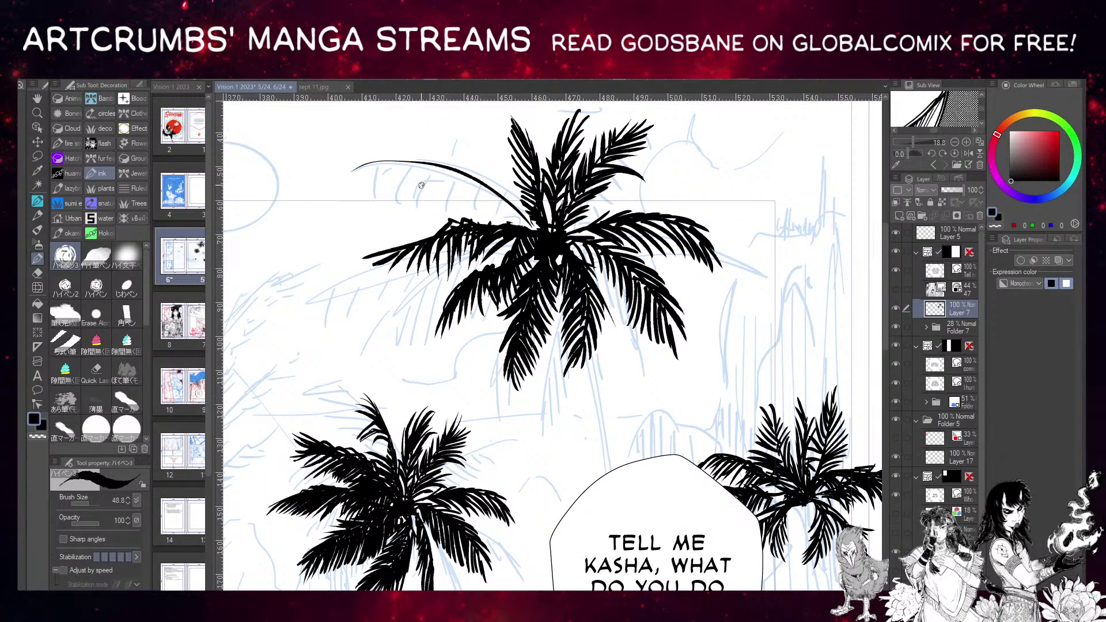
Erase most of the uppermost palm's lower-left frond and try a replacement spine stroke along the sketch.
{"action": "key", "text": "e"}
{"action": "left_click_drag", "start_coordinate": [493, 283], "coordinate": [446, 322]}
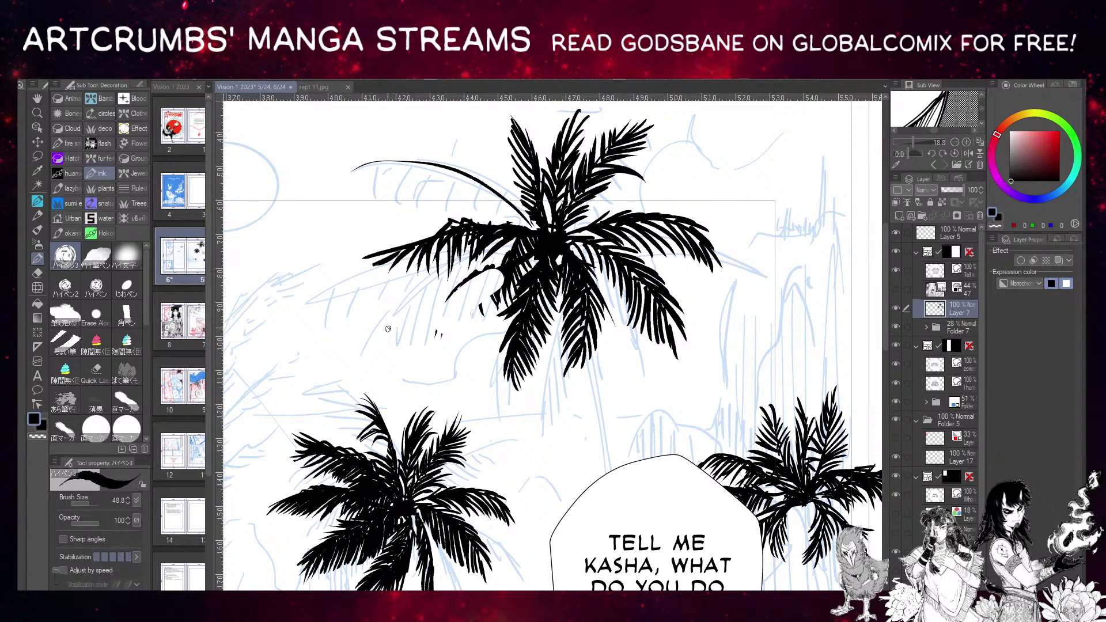
{"action": "mouse_move", "coordinate": [368, 349]}
{"action": "left_mouse_down"}
{"action": "mouse_move", "coordinate": [406, 303]}
{"action": "mouse_move", "coordinate": [516, 245]}
{"action": "mouse_move", "coordinate": [375, 328]}
{"action": "left_mouse_up"}
{"action": "key", "text": "ctrl+z"}
Redraw the uppermost palm's left frond with a longer drooping tip and leaflets along it.
{"action": "left_click_drag", "start_coordinate": [371, 257], "coordinate": [325, 266]}
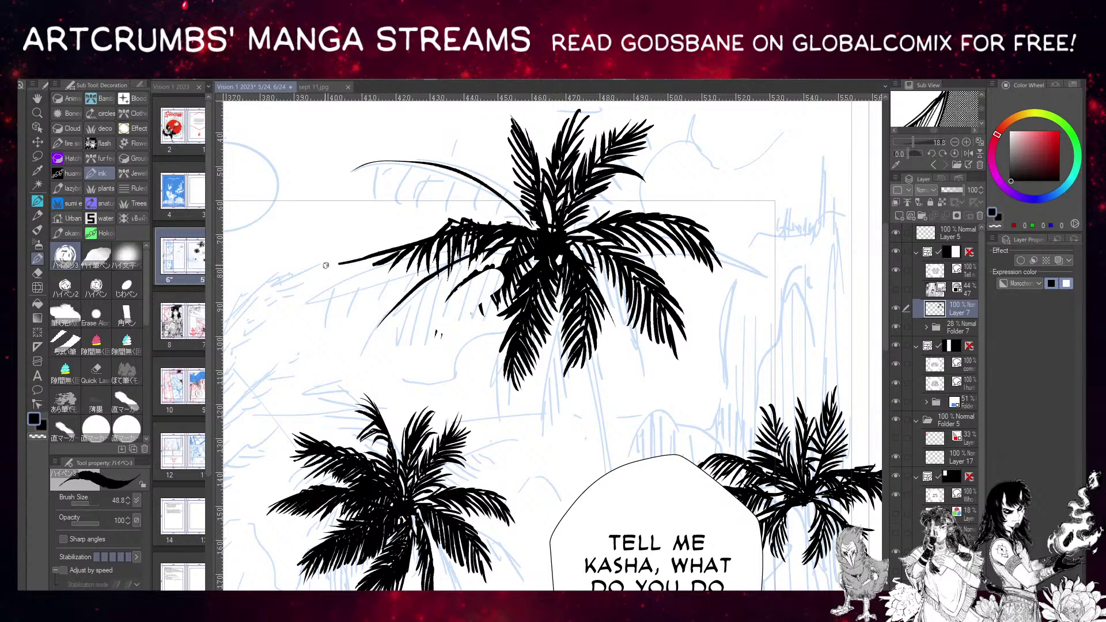
{"action": "key", "text": "ctrl+z"}
{"action": "key", "text": "ctrl+z"}
{"action": "mouse_move", "coordinate": [391, 250]}
{"action": "left_mouse_down"}
{"action": "mouse_move", "coordinate": [318, 299]}
{"action": "mouse_move", "coordinate": [363, 261]}
{"action": "mouse_move", "coordinate": [322, 292]}
{"action": "mouse_move", "coordinate": [392, 255]}
{"action": "left_mouse_up"}
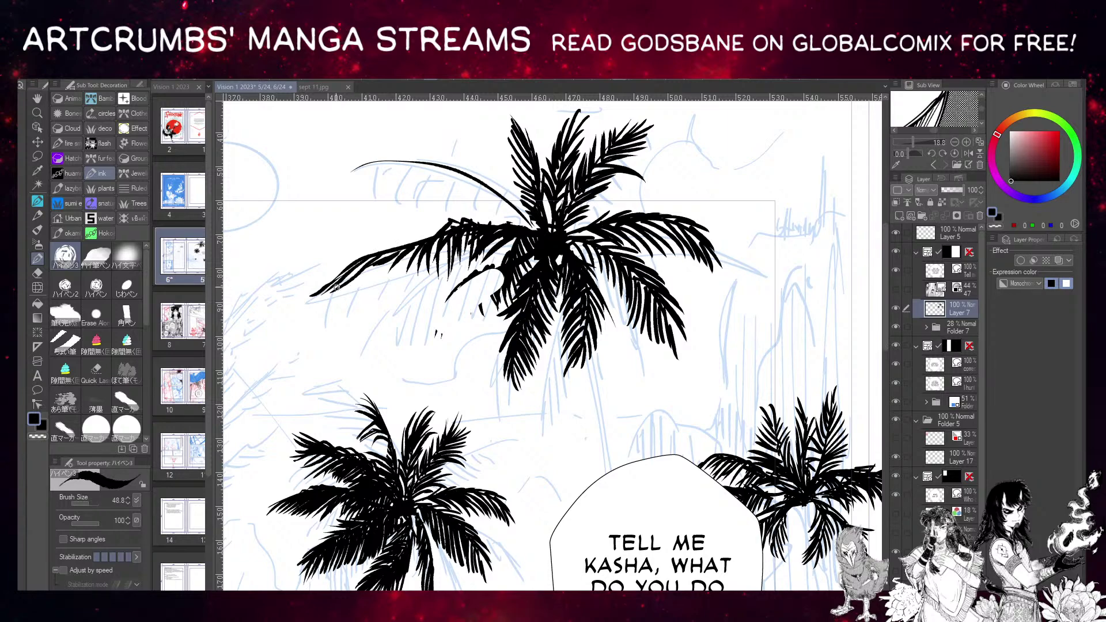
{"action": "left_click_drag", "start_coordinate": [337, 287], "coordinate": [382, 254]}
Ink a small curved stroke just above the broad-leaved foliage plant below the speech balloon.
{"action": "left_click_drag", "start_coordinate": [452, 398], "coordinate": [368, 271]}
{"action": "left_click_drag", "start_coordinate": [517, 399], "coordinate": [454, 181]}
{"action": "left_click_drag", "start_coordinate": [521, 376], "coordinate": [509, 315]}
{"action": "left_click_drag", "start_coordinate": [466, 390], "coordinate": [487, 397]}
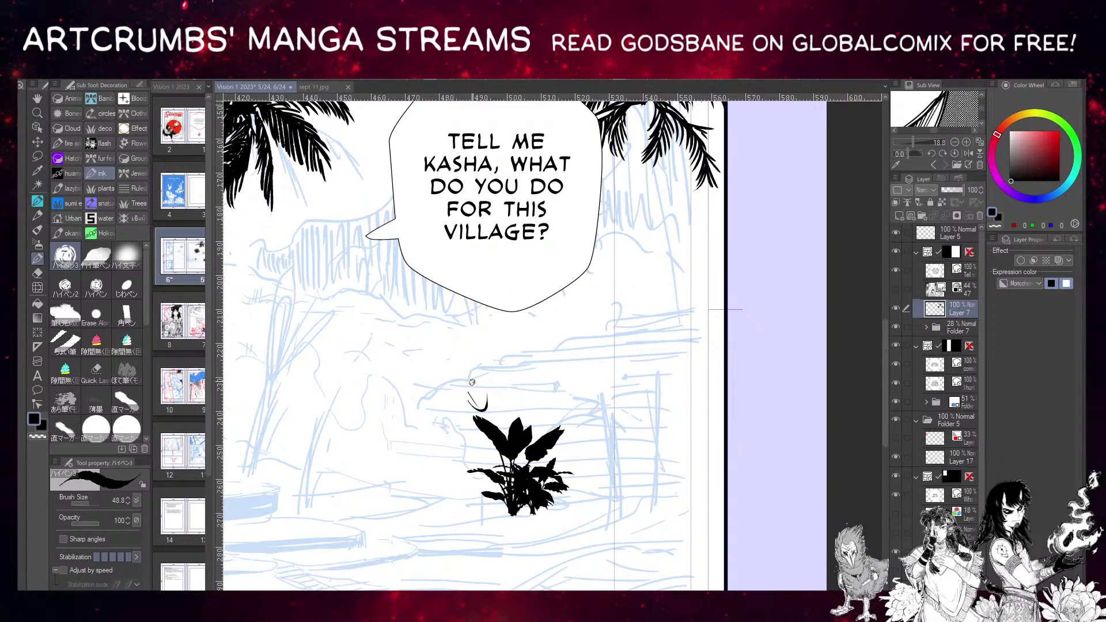
{"action": "left_click_drag", "start_coordinate": [429, 250], "coordinate": [513, 446]}
{"action": "left_click_drag", "start_coordinate": [481, 356], "coordinate": [398, 216]}
{"action": "left_click_drag", "start_coordinate": [489, 380], "coordinate": [503, 466]}
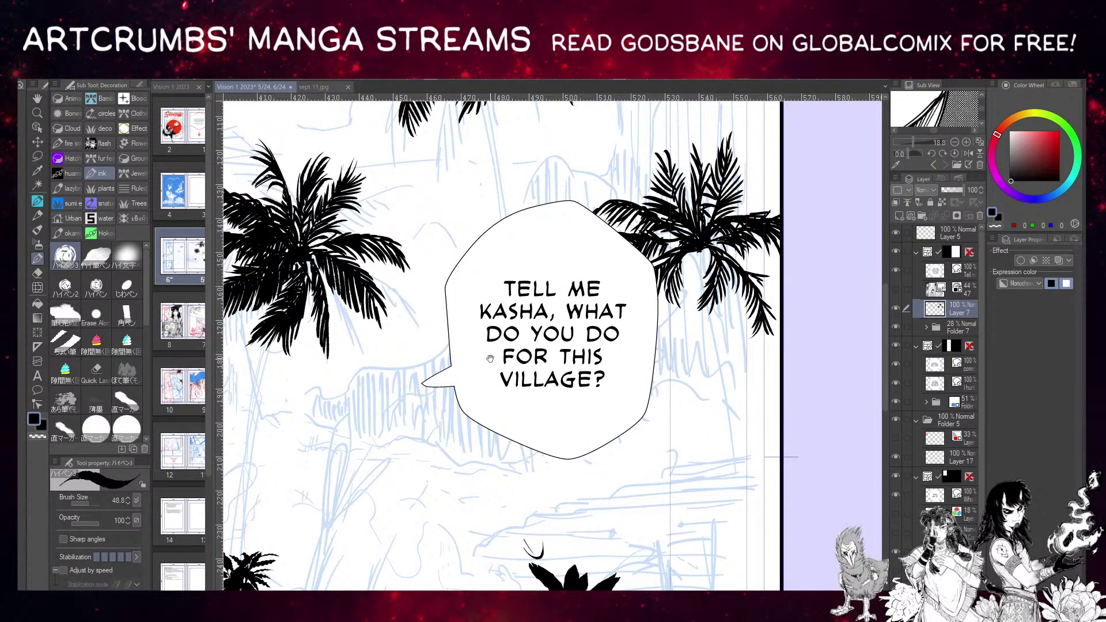
{"action": "left_click_drag", "start_coordinate": [420, 248], "coordinate": [508, 515]}
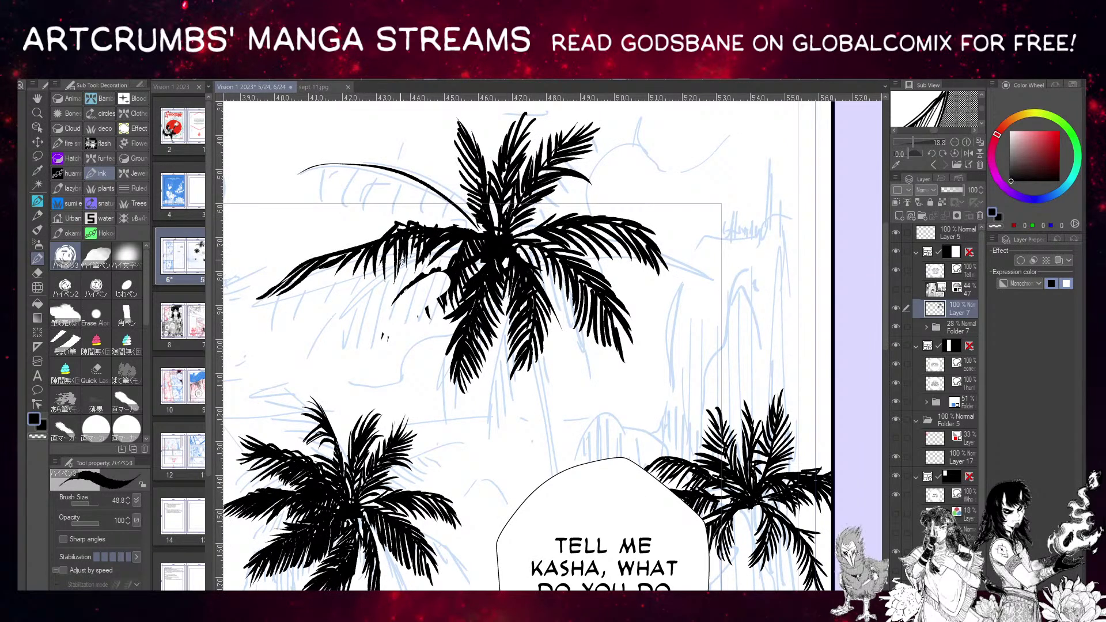
Add more fine leaflets along the uppermost palm's extended left frond, and choose the Lasso selection tool.
{"action": "mouse_move", "coordinate": [314, 265]}
{"action": "left_mouse_down"}
{"action": "mouse_move", "coordinate": [294, 304]}
{"action": "mouse_move", "coordinate": [340, 254]}
{"action": "mouse_move", "coordinate": [323, 255]}
{"action": "mouse_move", "coordinate": [336, 261]}
{"action": "mouse_move", "coordinate": [308, 293]}
{"action": "left_mouse_up"}
{"action": "left_click_drag", "start_coordinate": [322, 273], "coordinate": [308, 295]}
{"action": "scroll", "coordinate": [348, 250], "scroll_direction": "up", "scroll_amount": 3}
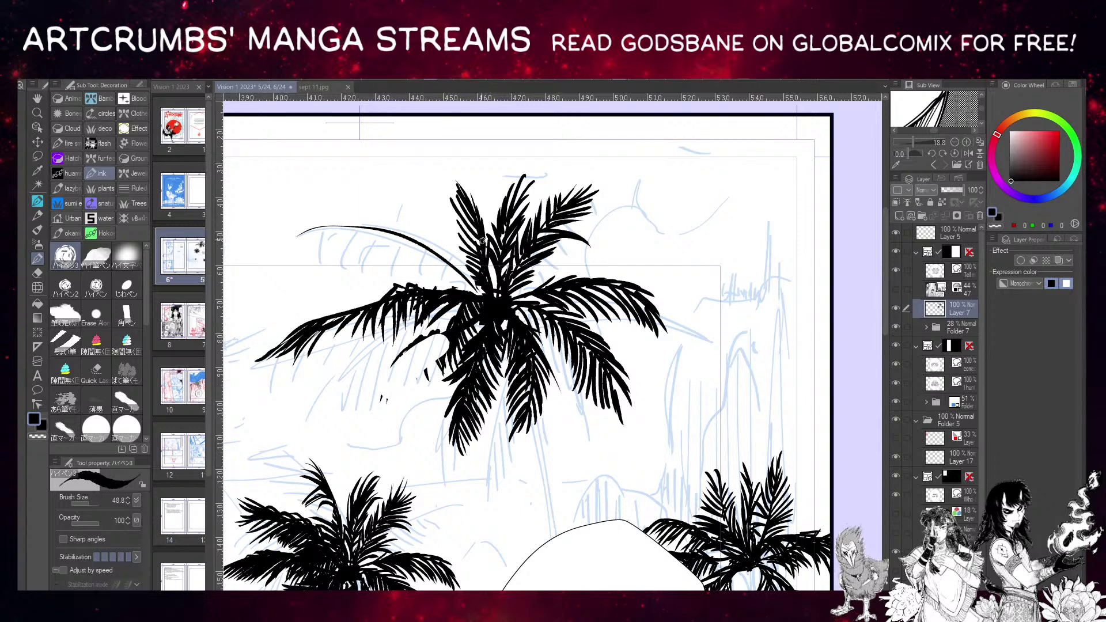
{"action": "scroll", "coordinate": [461, 242], "scroll_direction": "right", "scroll_amount": 3}
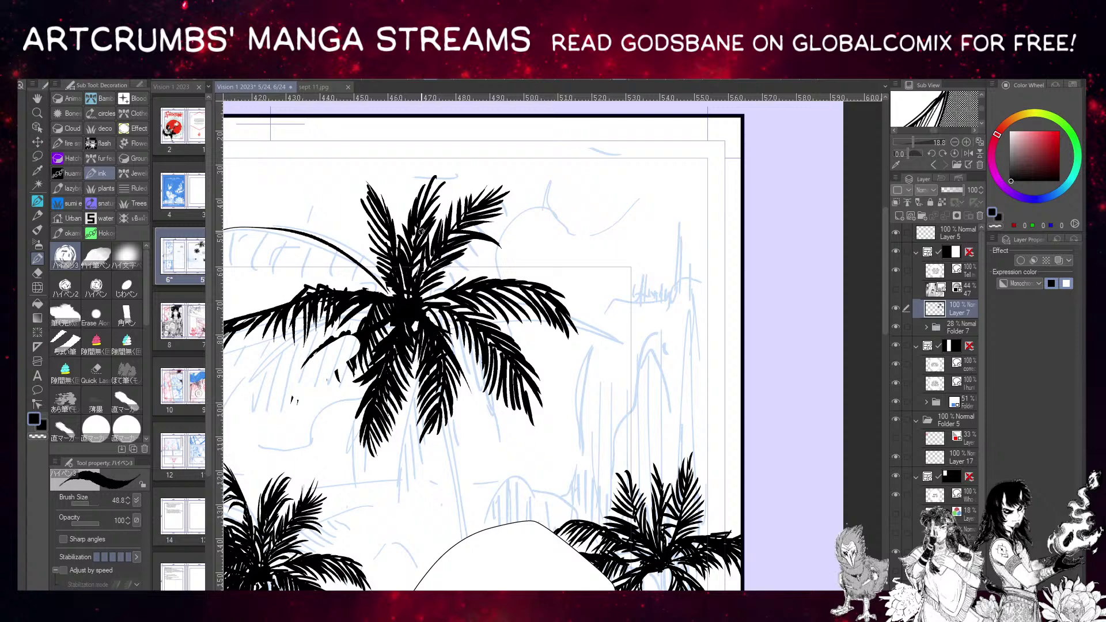
{"action": "key", "text": "ctrl+z"}
{"action": "left_click", "coordinate": [36, 156]}
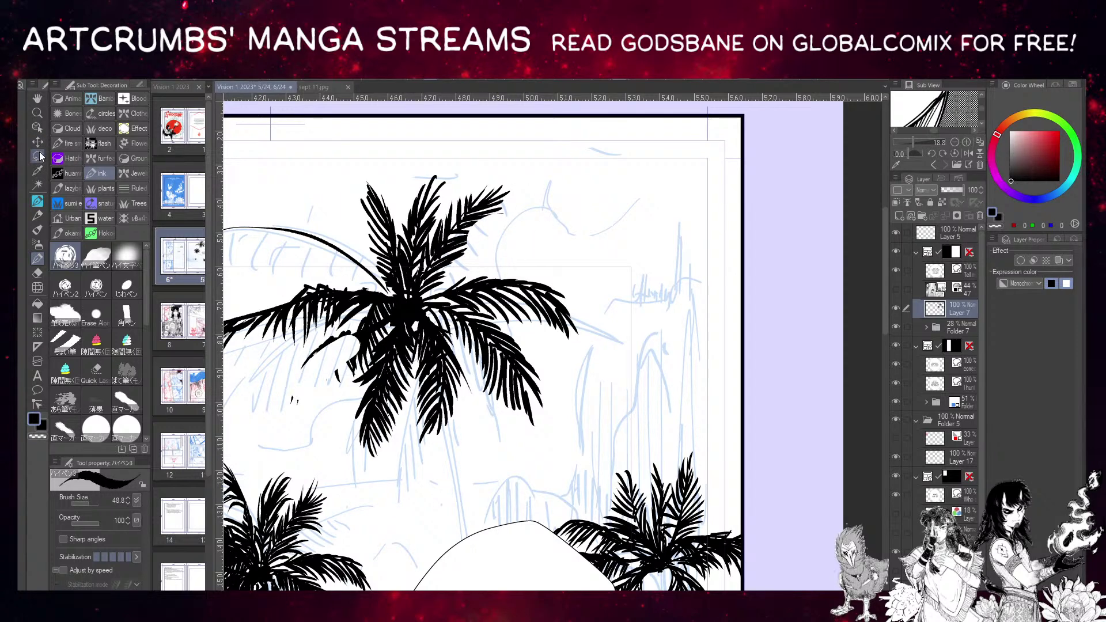
Lasso the uppermost palm's upper-right frond, rotate it slightly clockwise about its base at the crown, and deselect it.
{"action": "mouse_move", "coordinate": [519, 226]}
{"action": "left_mouse_down"}
{"action": "mouse_move", "coordinate": [512, 162]}
{"action": "mouse_move", "coordinate": [464, 182]}
{"action": "mouse_move", "coordinate": [438, 222]}
{"action": "mouse_move", "coordinate": [422, 284]}
{"action": "mouse_move", "coordinate": [495, 242]}
{"action": "left_mouse_up"}
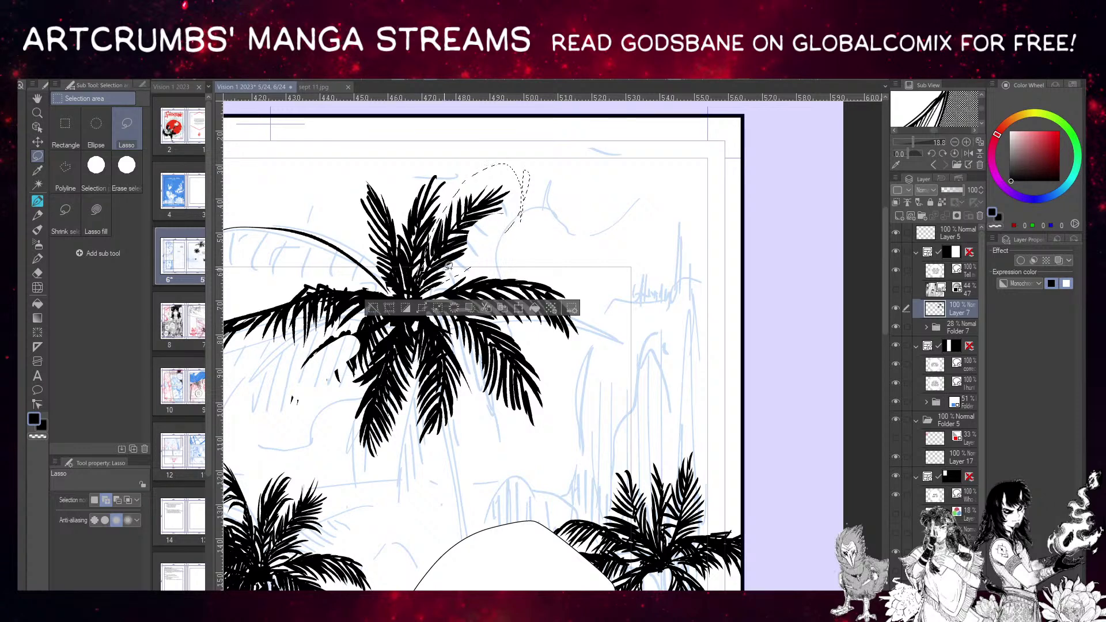
{"action": "left_click_drag", "start_coordinate": [423, 248], "coordinate": [474, 172]}
{"action": "key", "text": "ctrl+t"}
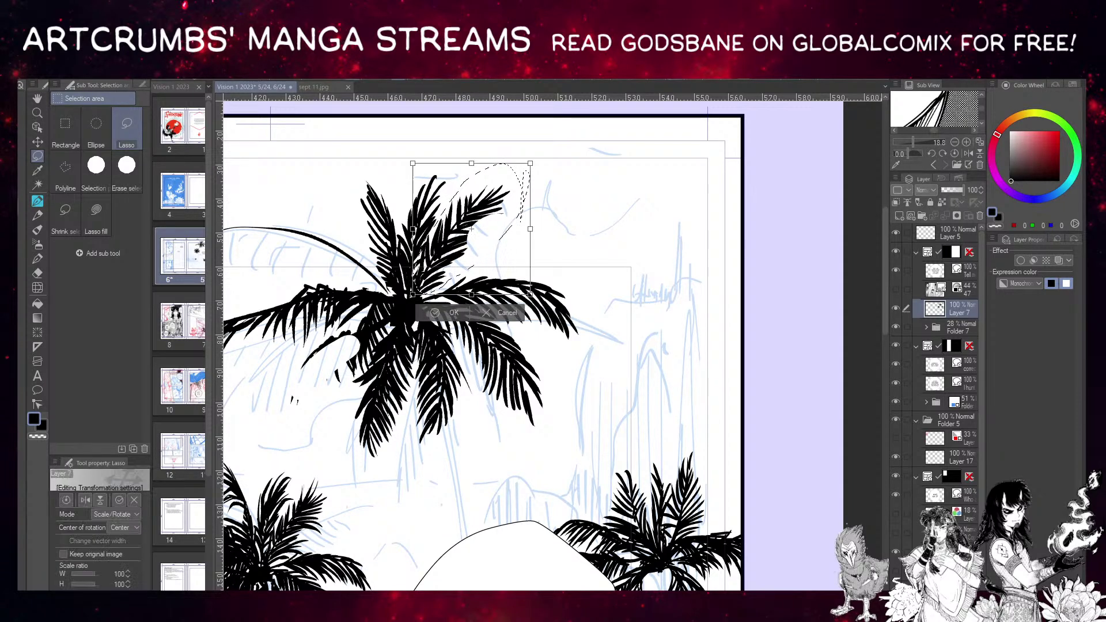
{"action": "left_click_drag", "start_coordinate": [471, 228], "coordinate": [412, 294]}
{"action": "left_click_drag", "start_coordinate": [534, 172], "coordinate": [545, 196]}
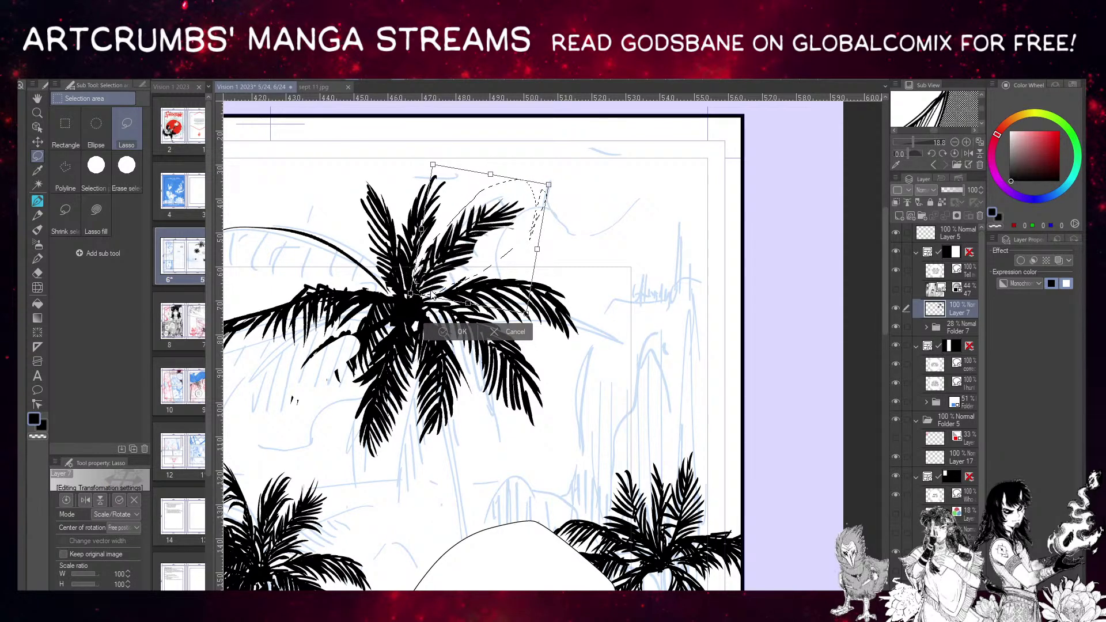
{"action": "left_click", "coordinate": [458, 332]}
{"action": "key", "text": "ctrl+d"}
Clear the leftover scraps of the uppermost palm's lower-left frond and ink a new curved spine along the sketch.
{"action": "left_click", "coordinate": [37, 200]}
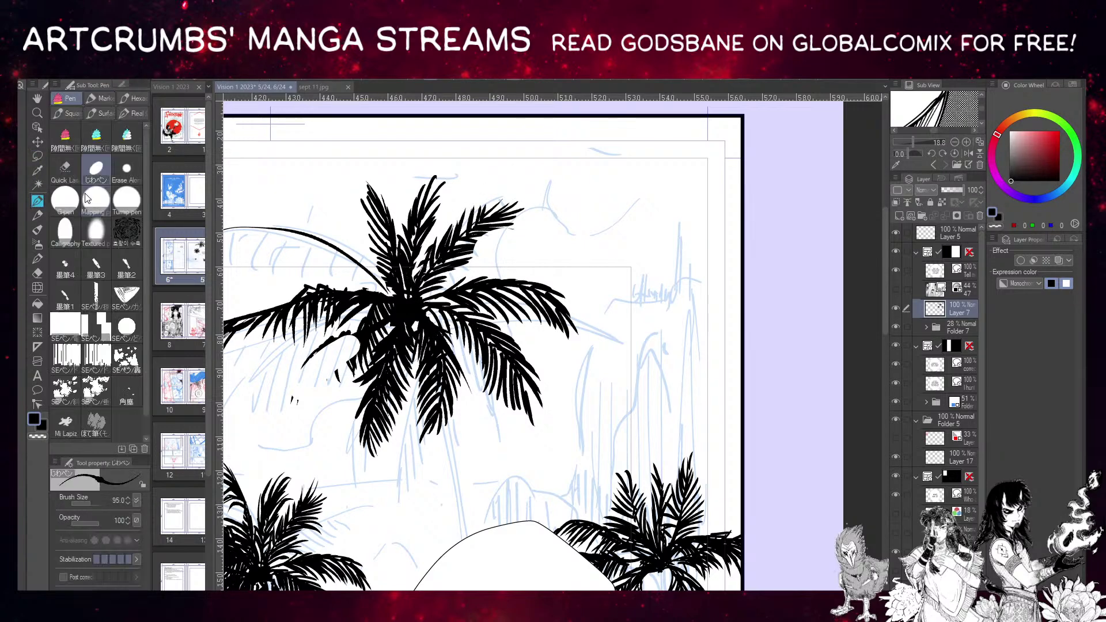
{"action": "scroll", "coordinate": [359, 335], "scroll_direction": "down", "scroll_amount": 3}
{"action": "scroll", "coordinate": [353, 192], "scroll_direction": "up", "scroll_amount": 2}
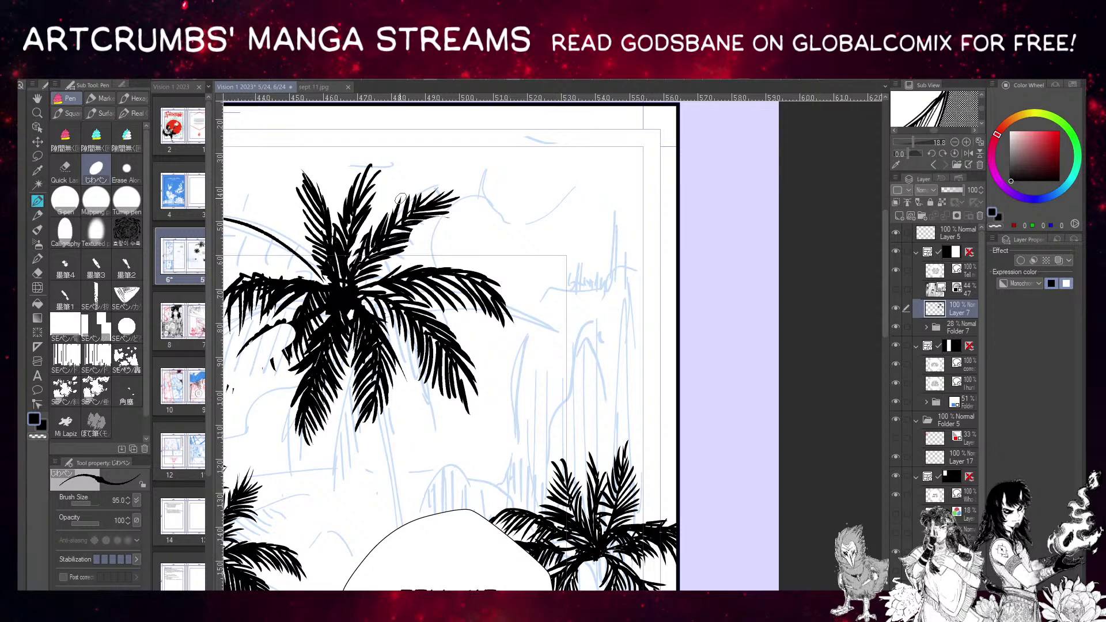
{"action": "key", "text": "b"}
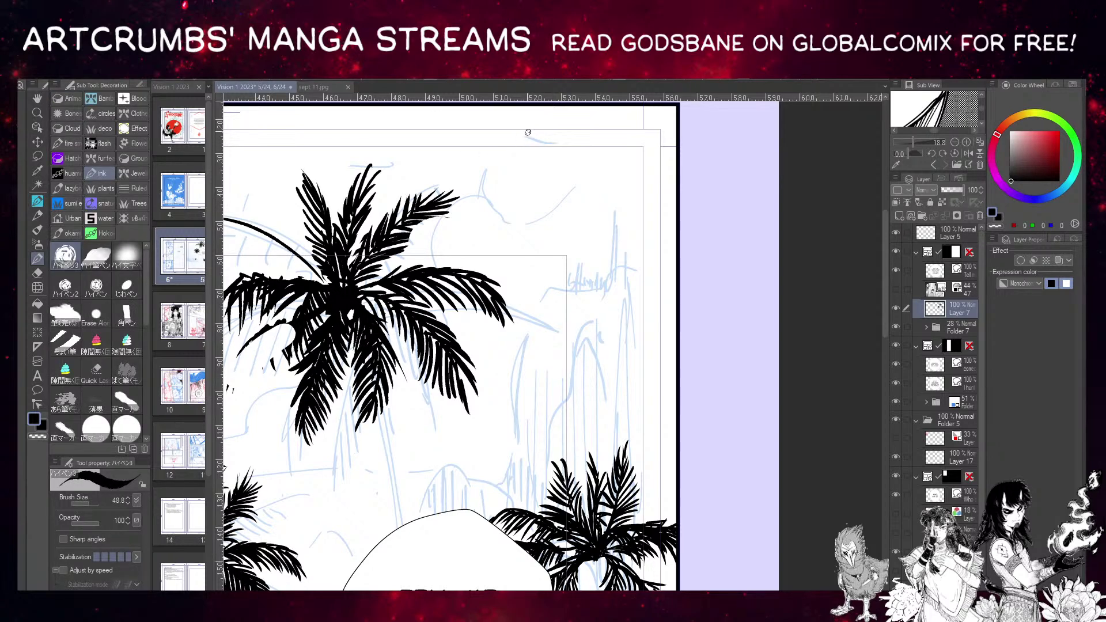
{"action": "left_click_drag", "start_coordinate": [378, 320], "coordinate": [406, 186]}
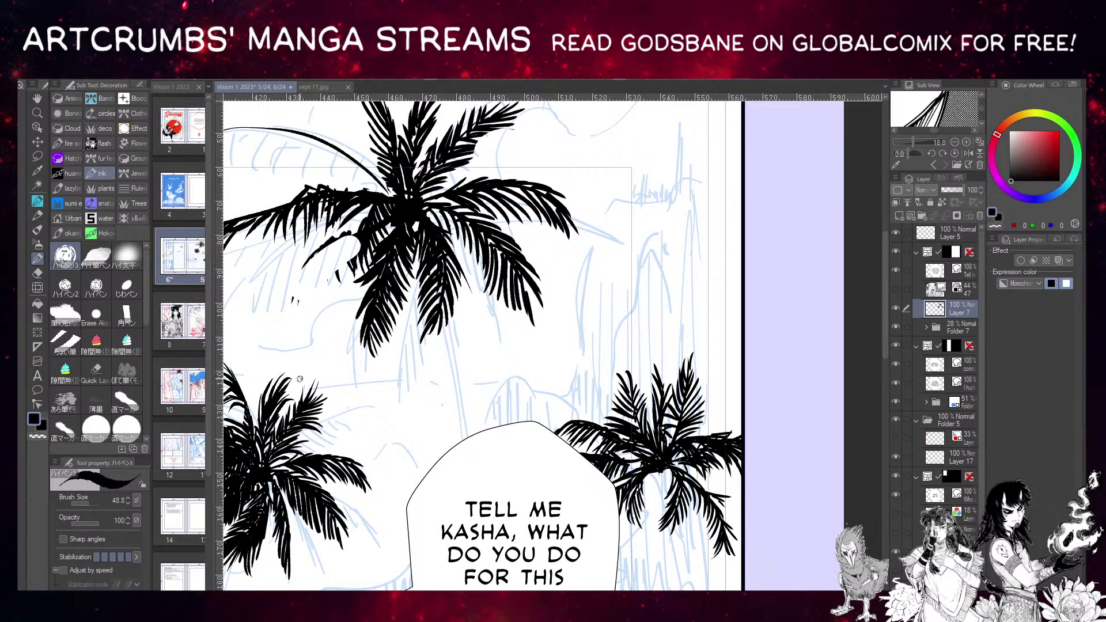
{"action": "left_click_drag", "start_coordinate": [300, 378], "coordinate": [363, 387]}
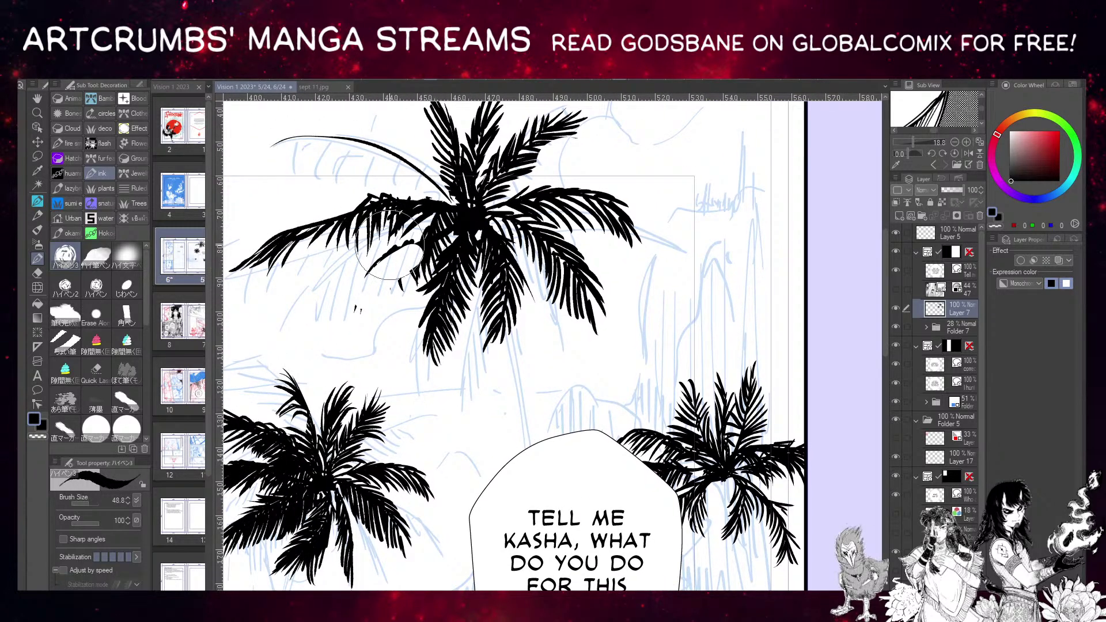
{"action": "mouse_move", "coordinate": [390, 245]}
{"action": "left_mouse_down"}
{"action": "mouse_move", "coordinate": [333, 308]}
{"action": "mouse_move", "coordinate": [416, 213]}
{"action": "mouse_move", "coordinate": [332, 268]}
{"action": "mouse_move", "coordinate": [298, 314]}
{"action": "left_mouse_up"}
{"action": "key", "text": "ctrl+z"}
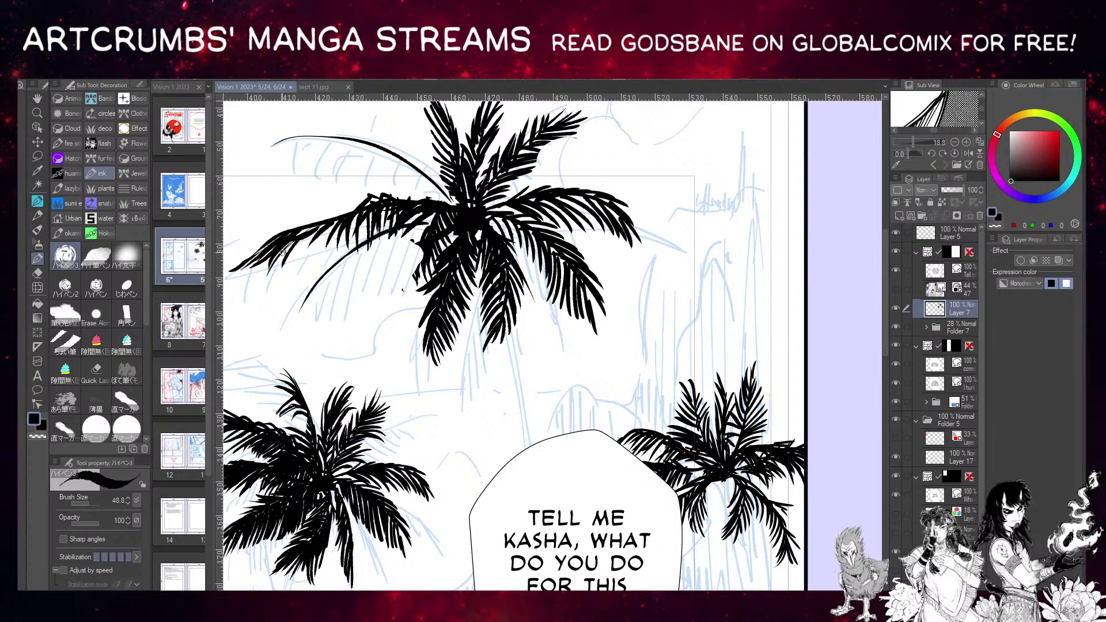
Set the brush size to 59.9 and ink the first long leaflets at the tip of the uppermost palm's lower-left frond.
{"action": "left_click_drag", "start_coordinate": [91, 503], "coordinate": [96, 502]}
{"action": "mouse_move", "coordinate": [317, 318]}
{"action": "left_mouse_down"}
{"action": "mouse_move", "coordinate": [337, 269]}
{"action": "mouse_move", "coordinate": [309, 307]}
{"action": "left_mouse_up"}
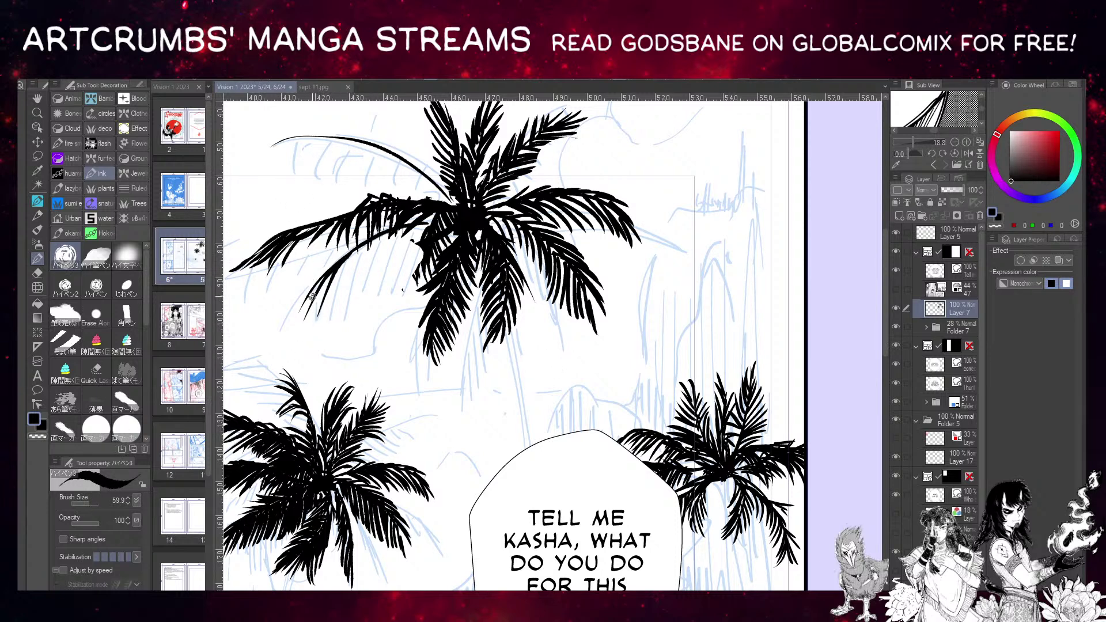
{"action": "mouse_move", "coordinate": [334, 268]}
{"action": "left_mouse_down"}
{"action": "mouse_move", "coordinate": [301, 322]}
{"action": "mouse_move", "coordinate": [334, 261]}
{"action": "left_mouse_up"}
{"action": "key", "text": "ctrl+z"}
{"action": "left_click_drag", "start_coordinate": [302, 318], "coordinate": [334, 258]}
{"action": "key", "text": "ctrl+z"}
{"action": "left_click_drag", "start_coordinate": [300, 323], "coordinate": [329, 275]}
{"action": "left_click_drag", "start_coordinate": [307, 315], "coordinate": [326, 275]}
{"action": "key", "text": "ctrl+z"}
{"action": "key", "text": "ctrl+z"}
{"action": "mouse_move", "coordinate": [305, 321]}
{"action": "left_mouse_down"}
{"action": "mouse_move", "coordinate": [333, 266]}
{"action": "mouse_move", "coordinate": [313, 298]}
{"action": "mouse_move", "coordinate": [322, 280]}
{"action": "left_mouse_up"}
{"action": "mouse_move", "coordinate": [297, 320]}
{"action": "left_mouse_down"}
{"action": "mouse_move", "coordinate": [323, 278]}
{"action": "mouse_move", "coordinate": [298, 252]}
{"action": "mouse_move", "coordinate": [324, 225]}
{"action": "left_mouse_up"}
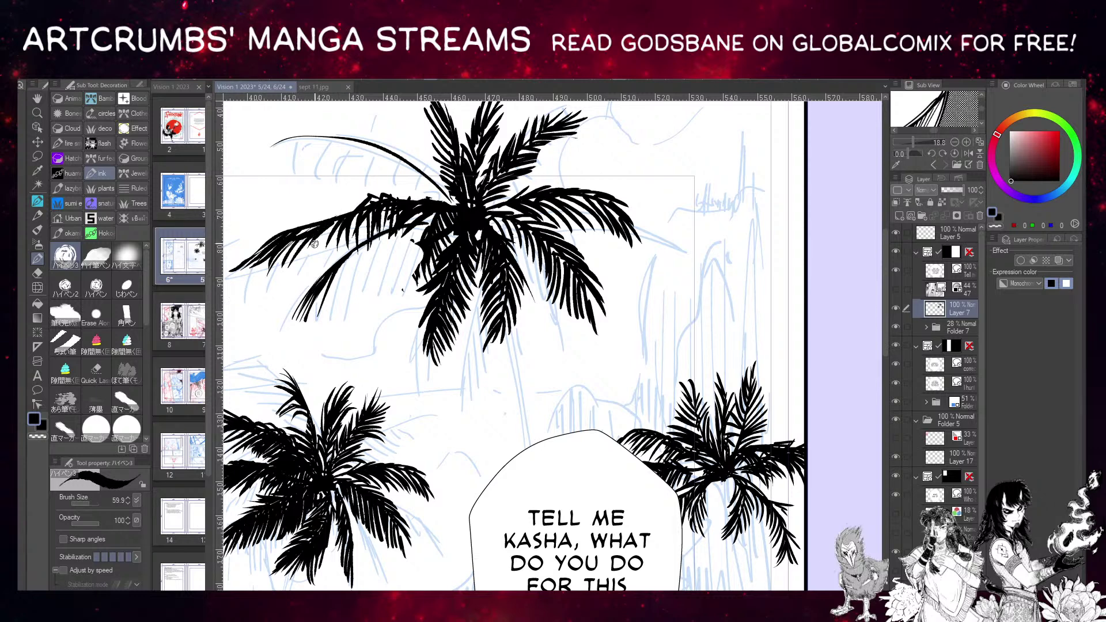
{"action": "left_click_drag", "start_coordinate": [292, 266], "coordinate": [309, 236]}
{"action": "left_click_drag", "start_coordinate": [362, 202], "coordinate": [389, 194]}
{"action": "left_click_drag", "start_coordinate": [547, 186], "coordinate": [526, 203]}
Review the palm crowns' placement against the whole page layout and the blue sketch.
{"action": "left_click_drag", "start_coordinate": [406, 331], "coordinate": [369, 397]}
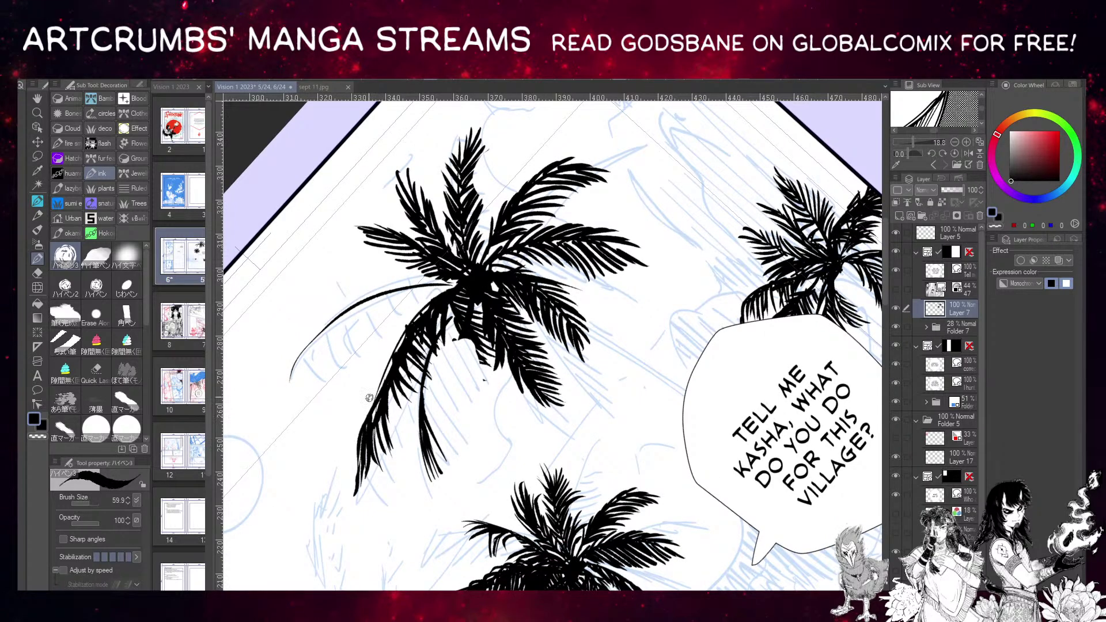
{"action": "scroll", "coordinate": [443, 292], "scroll_direction": "down", "scroll_amount": 5}
{"action": "scroll", "coordinate": [444, 292], "scroll_direction": "up", "scroll_amount": 2}
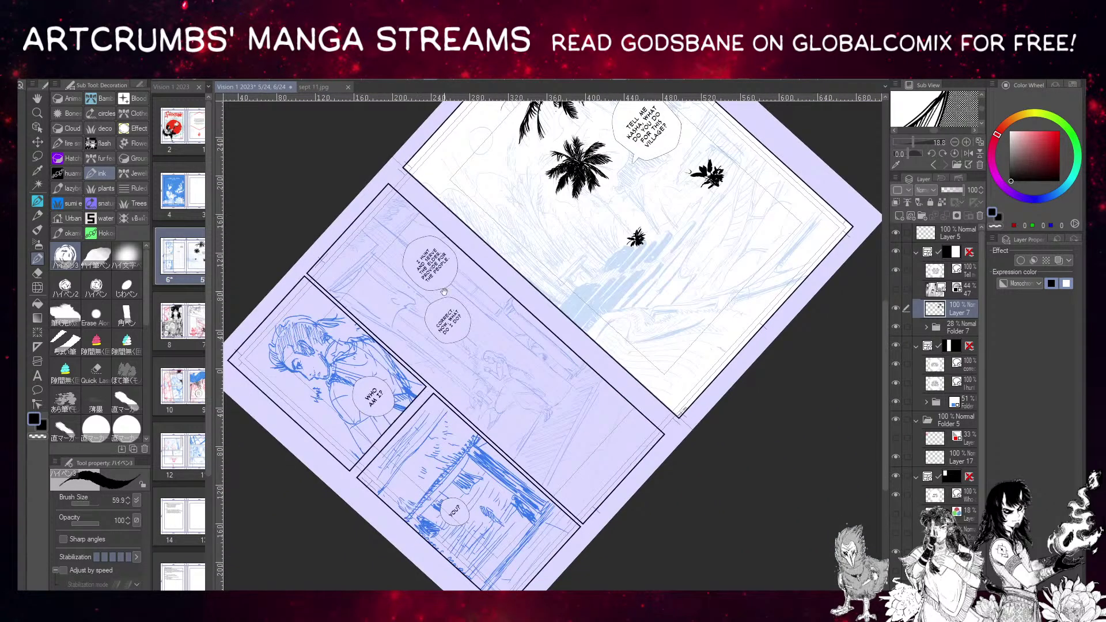
{"action": "left_click_drag", "start_coordinate": [624, 205], "coordinate": [506, 302]}
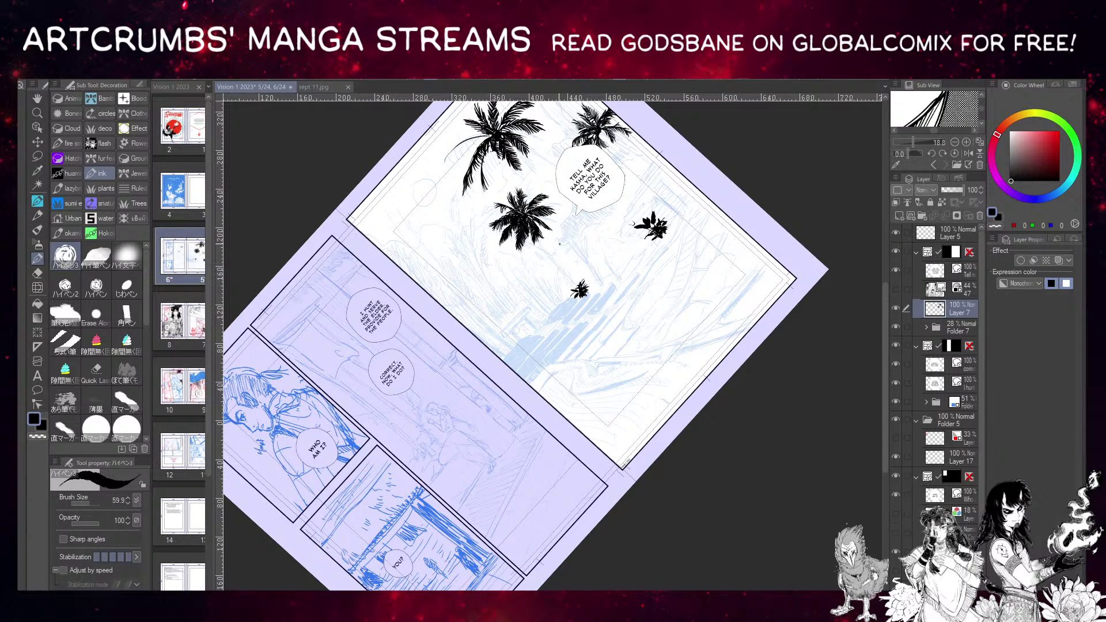
{"action": "left_click_drag", "start_coordinate": [517, 258], "coordinate": [497, 217]}
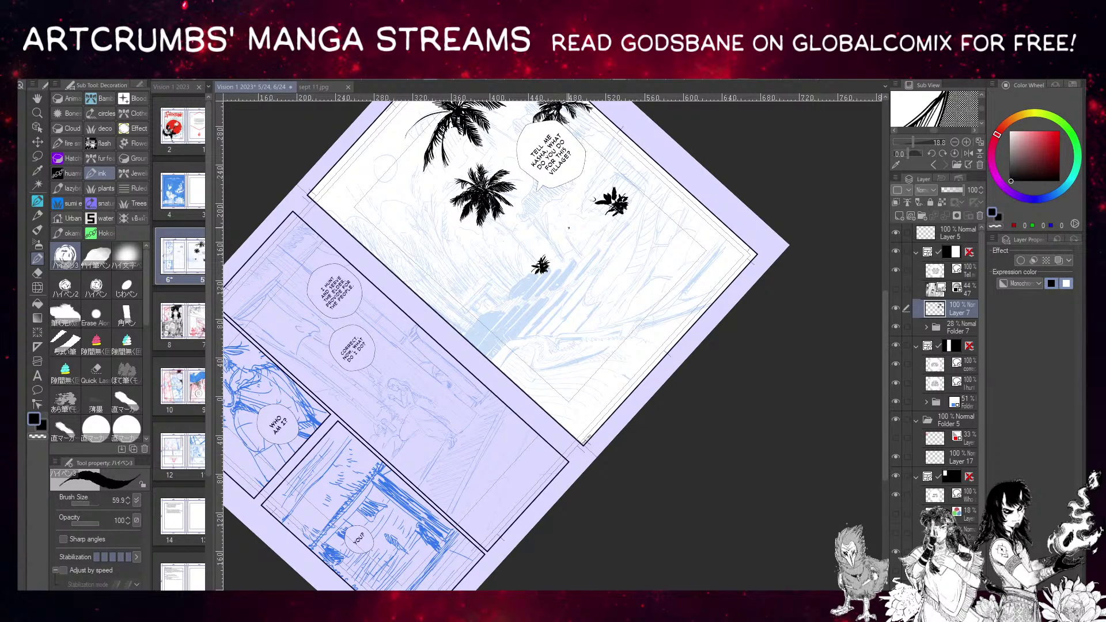
{"action": "left_click_drag", "start_coordinate": [487, 267], "coordinate": [354, 411]}
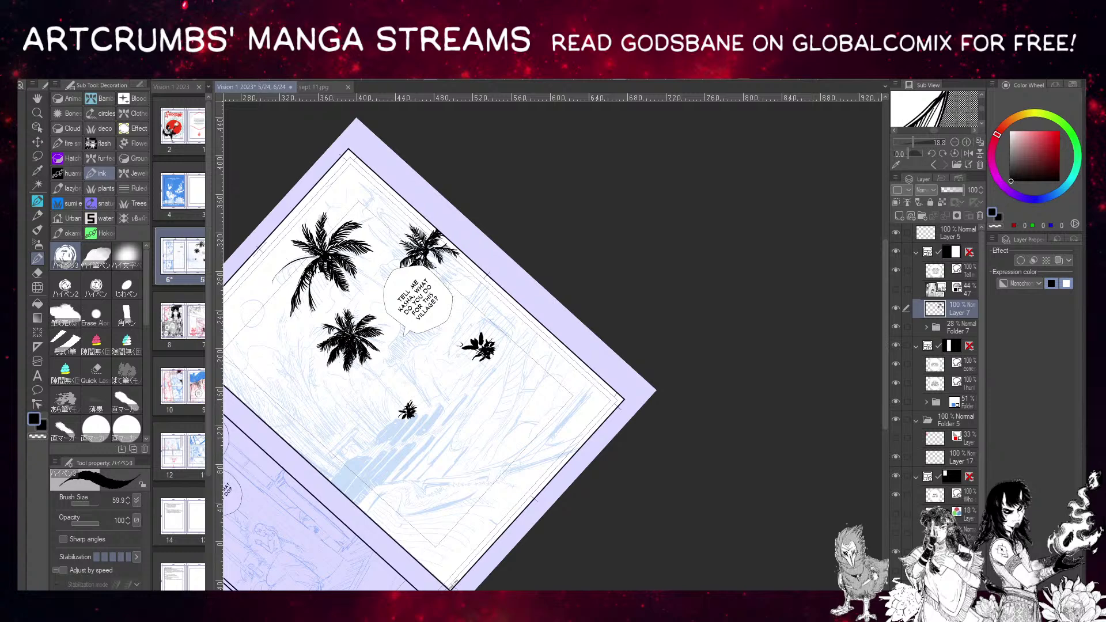
{"action": "scroll", "coordinate": [518, 357], "scroll_direction": "up", "scroll_amount": 5}
{"action": "left_click_drag", "start_coordinate": [389, 359], "coordinate": [645, 360]}
{"action": "mouse_move", "coordinate": [475, 349]}
{"action": "left_mouse_down"}
{"action": "mouse_move", "coordinate": [633, 295]}
{"action": "mouse_move", "coordinate": [710, 414]}
{"action": "left_mouse_up"}
{"action": "mouse_move", "coordinate": [392, 299]}
{"action": "left_mouse_down"}
{"action": "mouse_move", "coordinate": [454, 421]}
{"action": "mouse_move", "coordinate": [510, 478]}
{"action": "left_mouse_up"}
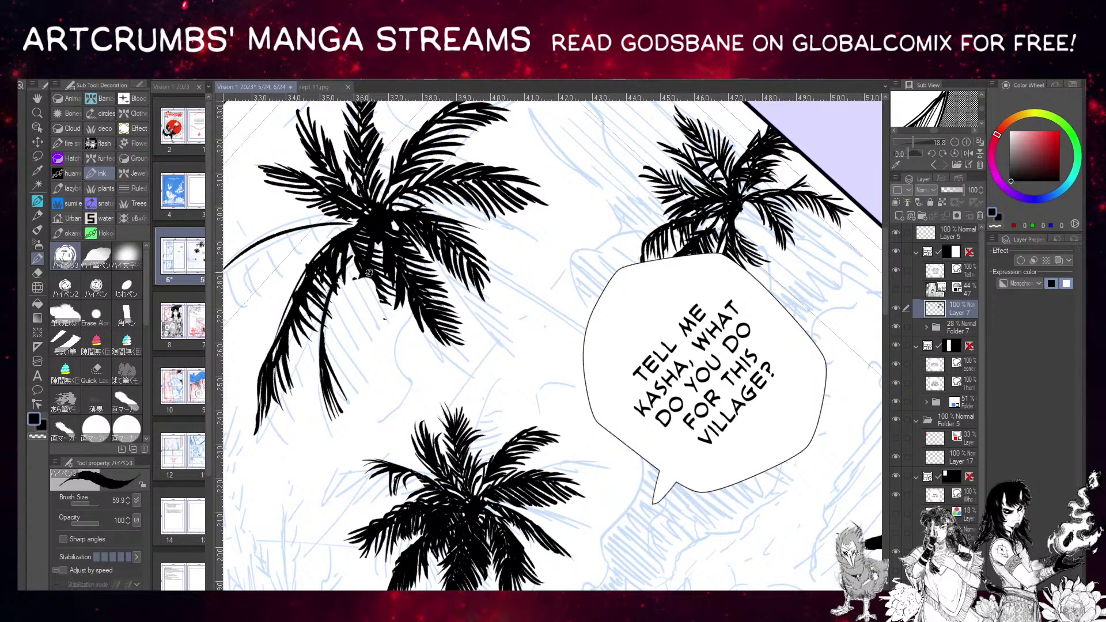
Ink a short, thin drooping frond below the left side of the uppermost palm's crown and fill the gaps at its base.
{"action": "left_click_drag", "start_coordinate": [367, 272], "coordinate": [366, 332]}
{"action": "key", "text": "ctrl+z"}
{"action": "mouse_move", "coordinate": [364, 275]}
{"action": "left_mouse_down"}
{"action": "mouse_move", "coordinate": [367, 359]}
{"action": "mouse_move", "coordinate": [369, 245]}
{"action": "left_mouse_up"}
{"action": "key", "text": "ctrl+z"}
{"action": "left_click_drag", "start_coordinate": [373, 350], "coordinate": [373, 240]}
{"action": "key", "text": "ctrl+z"}
{"action": "left_click_drag", "start_coordinate": [371, 357], "coordinate": [365, 233]}
{"action": "mouse_move", "coordinate": [376, 350]}
{"action": "left_mouse_down"}
{"action": "mouse_move", "coordinate": [364, 290]}
{"action": "mouse_move", "coordinate": [372, 230]}
{"action": "left_mouse_up"}
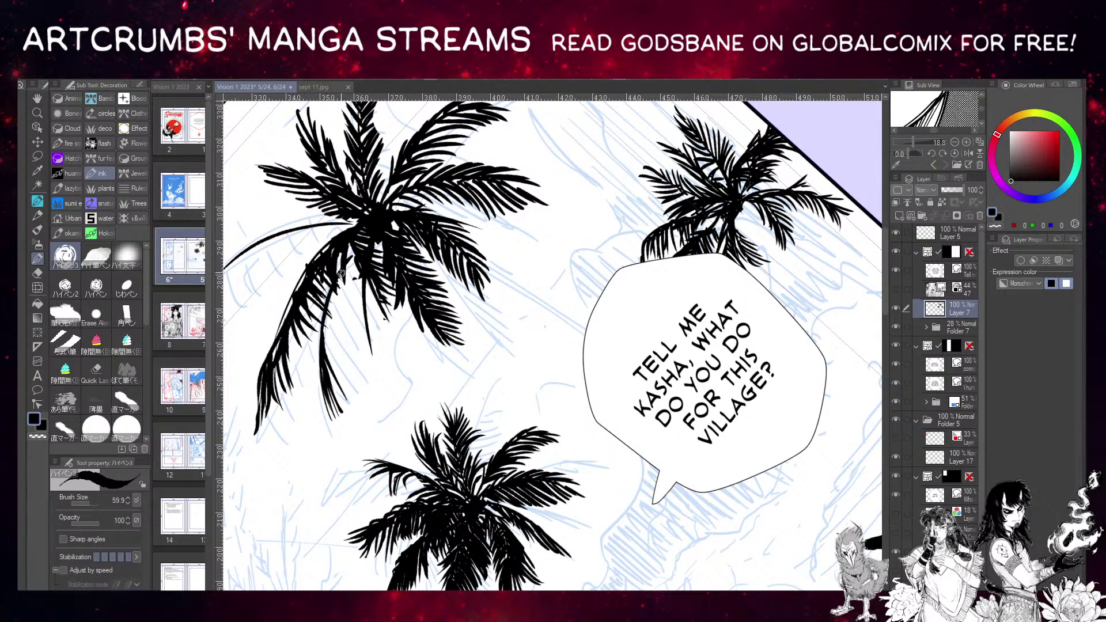
{"action": "mouse_move", "coordinate": [344, 270]}
{"action": "left_mouse_down"}
{"action": "mouse_move", "coordinate": [330, 310]}
{"action": "mouse_move", "coordinate": [443, 167]}
{"action": "left_mouse_up"}
{"action": "left_click_drag", "start_coordinate": [362, 479], "coordinate": [269, 528]}
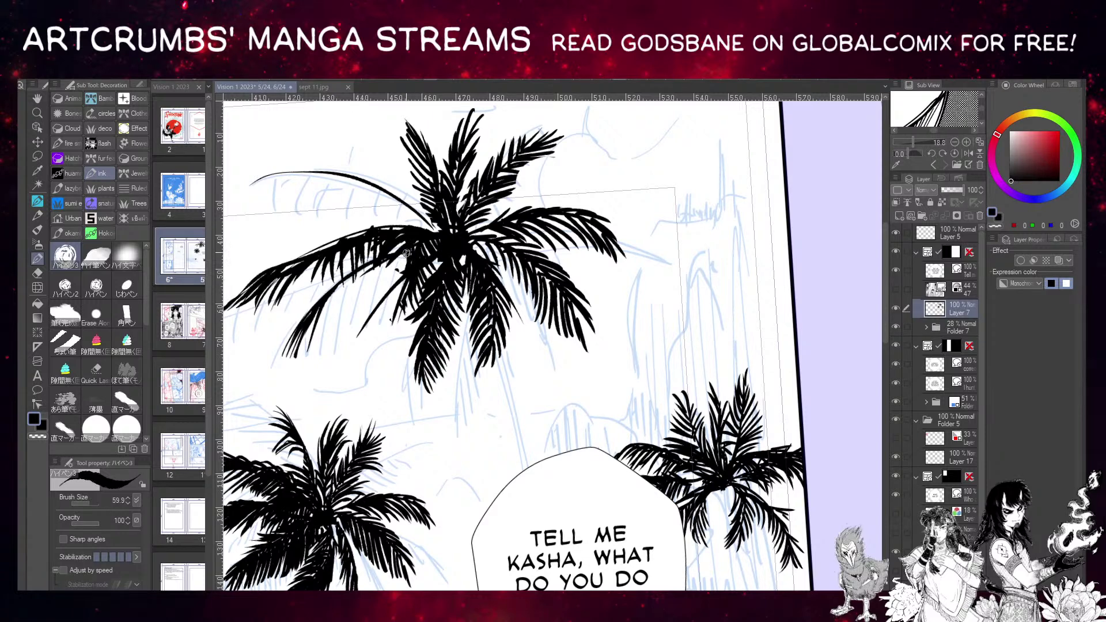
{"action": "left_click_drag", "start_coordinate": [401, 251], "coordinate": [403, 275]}
Add leaflets along the outer side of the uppermost palm's lower-left frond, thickening it towards the crown.
{"action": "scroll", "coordinate": [405, 240], "scroll_direction": "down", "scroll_amount": 1}
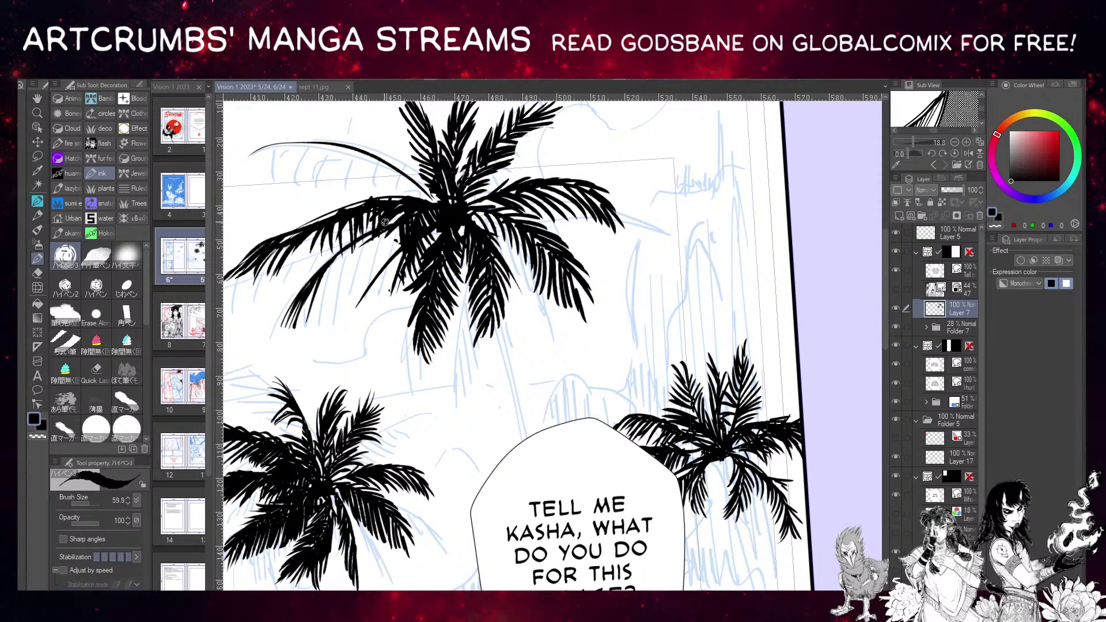
{"action": "scroll", "coordinate": [395, 254], "scroll_direction": "down", "scroll_amount": 1}
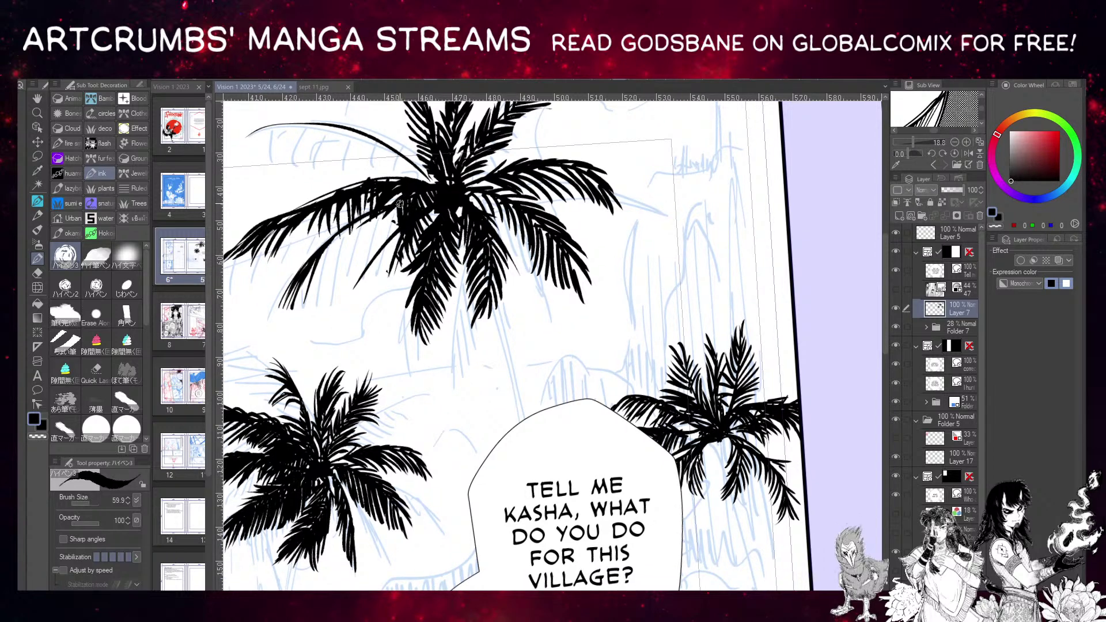
{"action": "mouse_move", "coordinate": [346, 229]}
{"action": "left_mouse_down"}
{"action": "mouse_move", "coordinate": [322, 294]}
{"action": "mouse_move", "coordinate": [349, 209]}
{"action": "mouse_move", "coordinate": [334, 237]}
{"action": "left_mouse_up"}
{"action": "key", "text": "ctrl+z"}
{"action": "mouse_move", "coordinate": [326, 275]}
{"action": "left_mouse_down"}
{"action": "mouse_move", "coordinate": [336, 239]}
{"action": "mouse_move", "coordinate": [320, 270]}
{"action": "left_mouse_up"}
{"action": "left_click_drag", "start_coordinate": [337, 233], "coordinate": [308, 304]}
{"action": "key", "text": "ctrl+z"}
{"action": "left_click_drag", "start_coordinate": [329, 257], "coordinate": [311, 297]}
{"action": "left_click_drag", "start_coordinate": [324, 238], "coordinate": [360, 255]}
{"action": "mouse_move", "coordinate": [370, 303]}
{"action": "left_mouse_down"}
{"action": "mouse_move", "coordinate": [394, 241]}
{"action": "mouse_move", "coordinate": [412, 230]}
{"action": "mouse_move", "coordinate": [384, 259]}
{"action": "mouse_move", "coordinate": [368, 307]}
{"action": "mouse_move", "coordinate": [360, 292]}
{"action": "mouse_move", "coordinate": [320, 331]}
{"action": "mouse_move", "coordinate": [357, 238]}
{"action": "mouse_move", "coordinate": [335, 318]}
{"action": "mouse_move", "coordinate": [316, 331]}
{"action": "mouse_move", "coordinate": [335, 300]}
{"action": "left_mouse_up"}
{"action": "left_click_drag", "start_coordinate": [351, 252], "coordinate": [332, 263]}
{"action": "left_click_drag", "start_coordinate": [315, 331], "coordinate": [338, 275]}
{"action": "key", "text": "ctrl+z"}
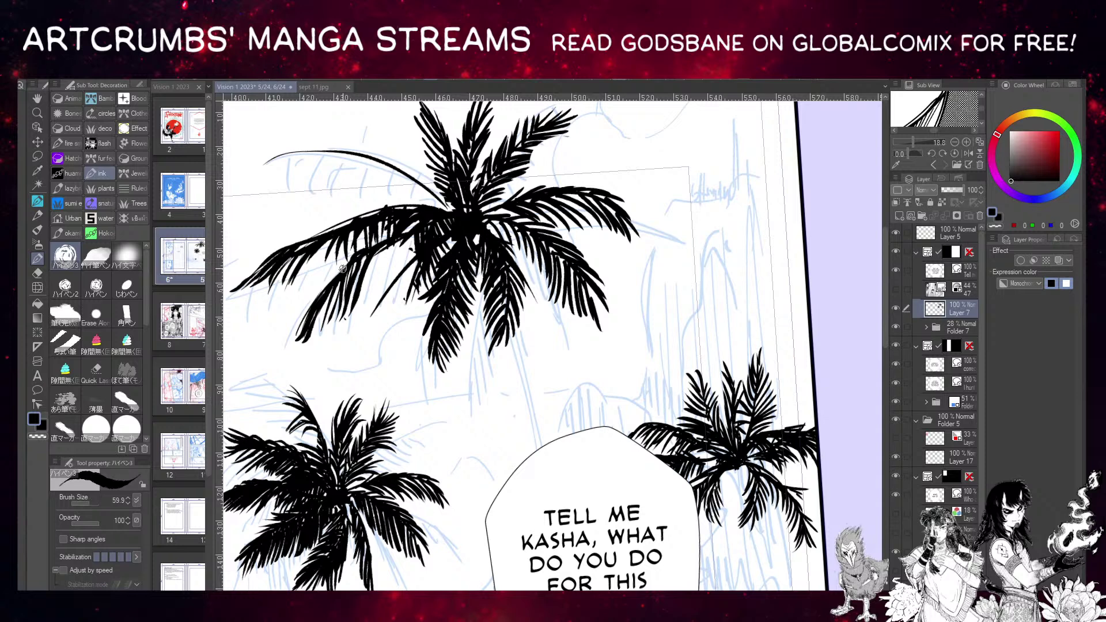
Ink hanging leaflets along the inner underside of the uppermost palm's lower-left frond.
{"action": "mouse_move", "coordinate": [387, 210]}
{"action": "left_mouse_down"}
{"action": "mouse_move", "coordinate": [429, 212]}
{"action": "mouse_move", "coordinate": [402, 213]}
{"action": "left_mouse_up"}
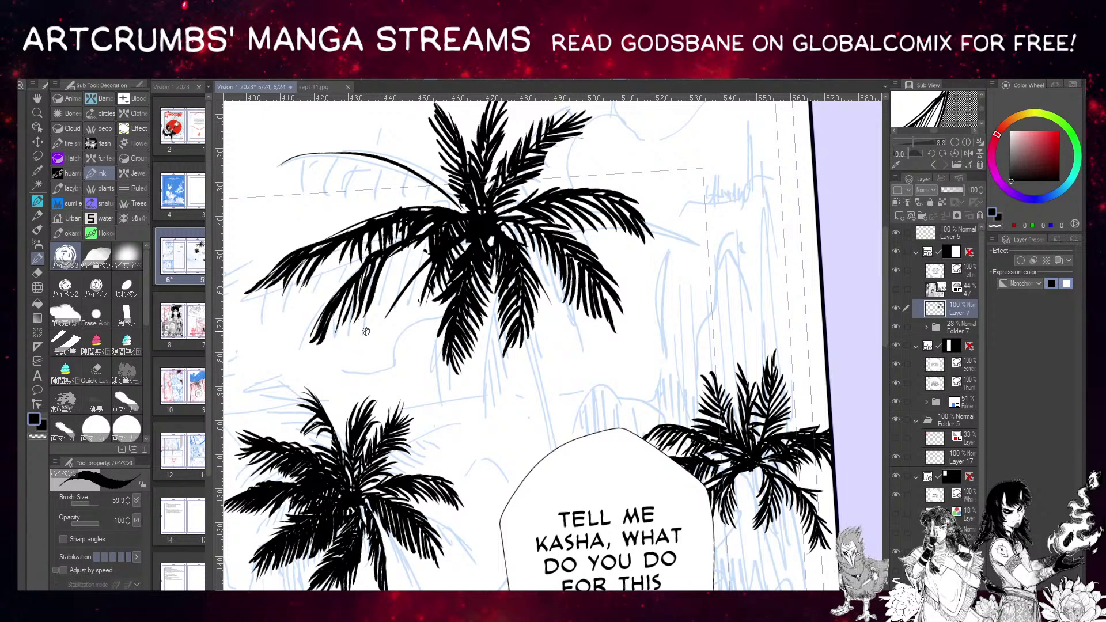
{"action": "mouse_move", "coordinate": [402, 250]}
{"action": "left_mouse_down"}
{"action": "mouse_move", "coordinate": [386, 302]}
{"action": "mouse_move", "coordinate": [399, 252]}
{"action": "left_mouse_up"}
{"action": "key", "text": "ctrl+z"}
{"action": "left_click_drag", "start_coordinate": [378, 312], "coordinate": [401, 248]}
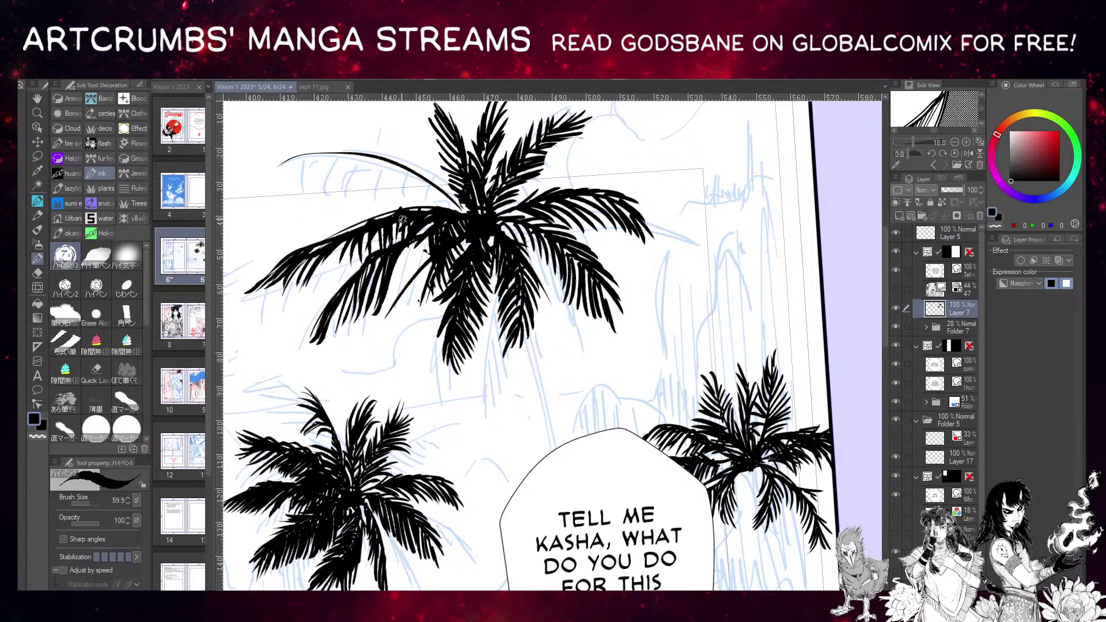
Thicken the spine of the uppermost palm's long left frond and fill in denser leaflets beneath it.
{"action": "left_click_drag", "start_coordinate": [354, 233], "coordinate": [396, 262]}
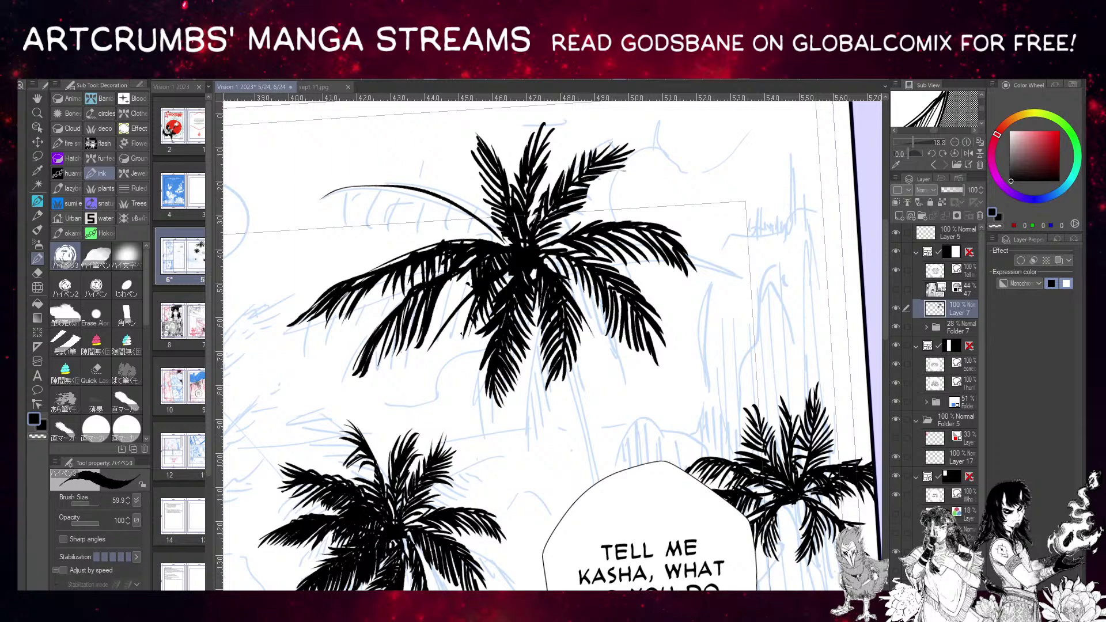
{"action": "left_click_drag", "start_coordinate": [276, 345], "coordinate": [313, 564]}
{"action": "left_click_drag", "start_coordinate": [391, 226], "coordinate": [354, 193]}
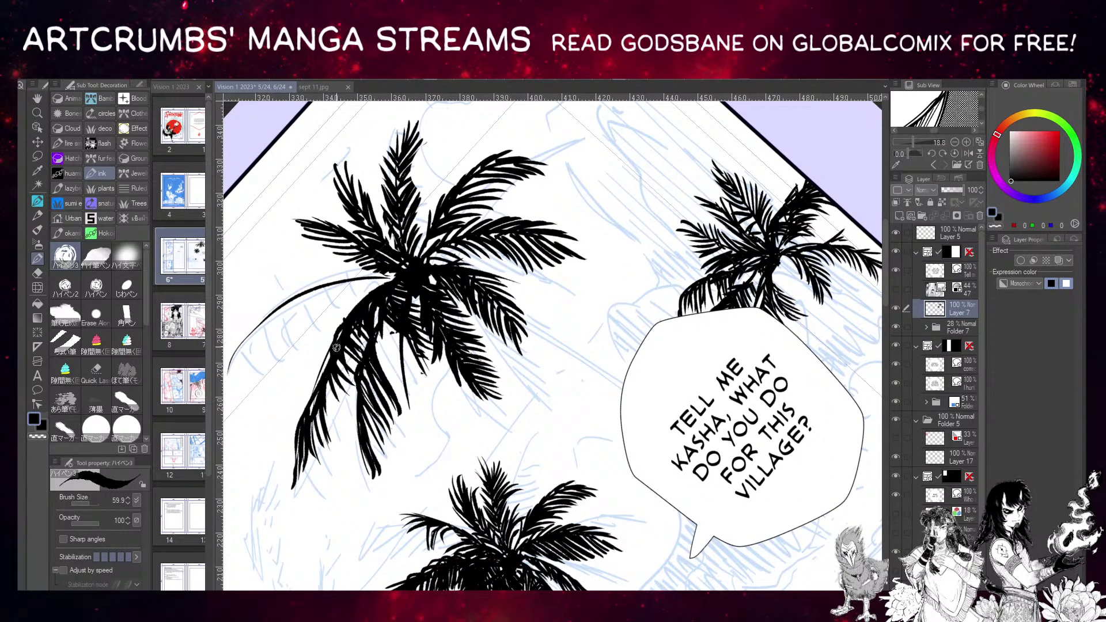
{"action": "mouse_move", "coordinate": [336, 341]}
{"action": "left_mouse_down"}
{"action": "mouse_move", "coordinate": [327, 374]}
{"action": "mouse_move", "coordinate": [338, 425]}
{"action": "left_mouse_up"}
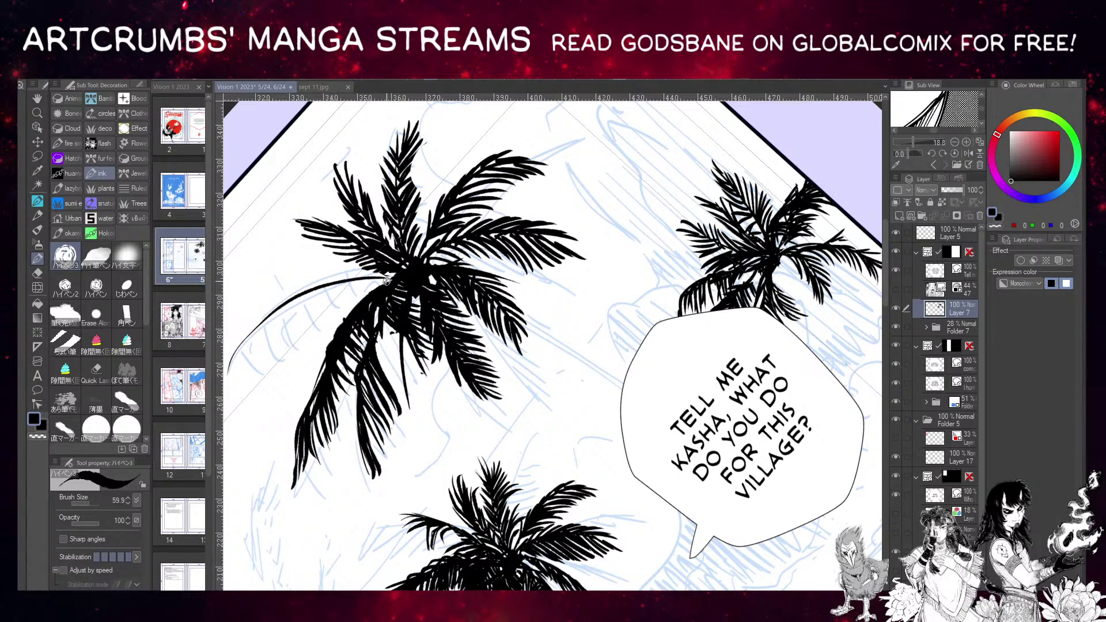
{"action": "left_click_drag", "start_coordinate": [392, 279], "coordinate": [347, 316]}
{"action": "mouse_move", "coordinate": [312, 414]}
{"action": "left_mouse_down"}
{"action": "mouse_move", "coordinate": [339, 371]}
{"action": "mouse_move", "coordinate": [340, 409]}
{"action": "mouse_move", "coordinate": [325, 355]}
{"action": "left_mouse_up"}
{"action": "left_click_drag", "start_coordinate": [341, 415], "coordinate": [327, 344]}
Ink the first hanging leaflets at the bend and the tip of the uppermost palm's bare upper-left frond spine.
{"action": "left_click_drag", "start_coordinate": [303, 298], "coordinate": [290, 342]}
{"action": "mouse_move", "coordinate": [302, 290]}
{"action": "left_mouse_down"}
{"action": "mouse_move", "coordinate": [260, 314]}
{"action": "mouse_move", "coordinate": [300, 307]}
{"action": "mouse_move", "coordinate": [273, 350]}
{"action": "left_mouse_up"}
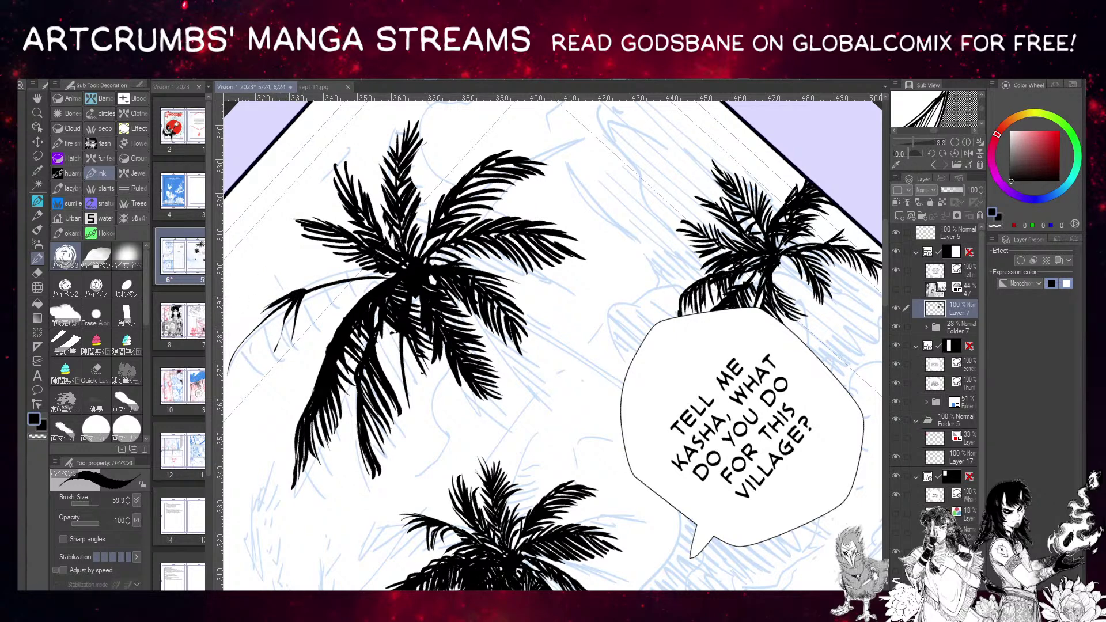
{"action": "scroll", "coordinate": [501, 585], "scroll_direction": "left", "scroll_amount": 5}
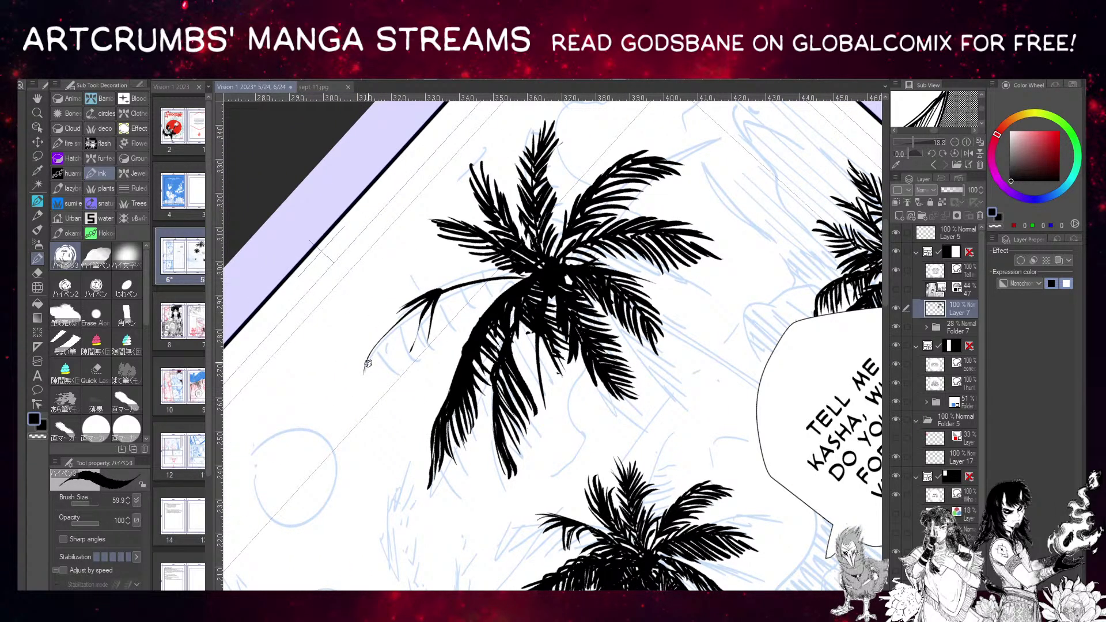
{"action": "mouse_move", "coordinate": [371, 352]}
{"action": "left_mouse_down"}
{"action": "mouse_move", "coordinate": [403, 316]}
{"action": "mouse_move", "coordinate": [374, 356]}
{"action": "mouse_move", "coordinate": [389, 337]}
{"action": "mouse_move", "coordinate": [365, 334]}
{"action": "mouse_move", "coordinate": [368, 351]}
{"action": "mouse_move", "coordinate": [400, 320]}
{"action": "left_mouse_up"}
{"action": "left_click_drag", "start_coordinate": [368, 352], "coordinate": [357, 374]}
Fill the outer half of the uppermost palm's upper-left frond with dense leaflets between the bend and the tip.
{"action": "left_click_drag", "start_coordinate": [426, 306], "coordinate": [411, 350]}
{"action": "left_click_drag", "start_coordinate": [420, 301], "coordinate": [402, 353]}
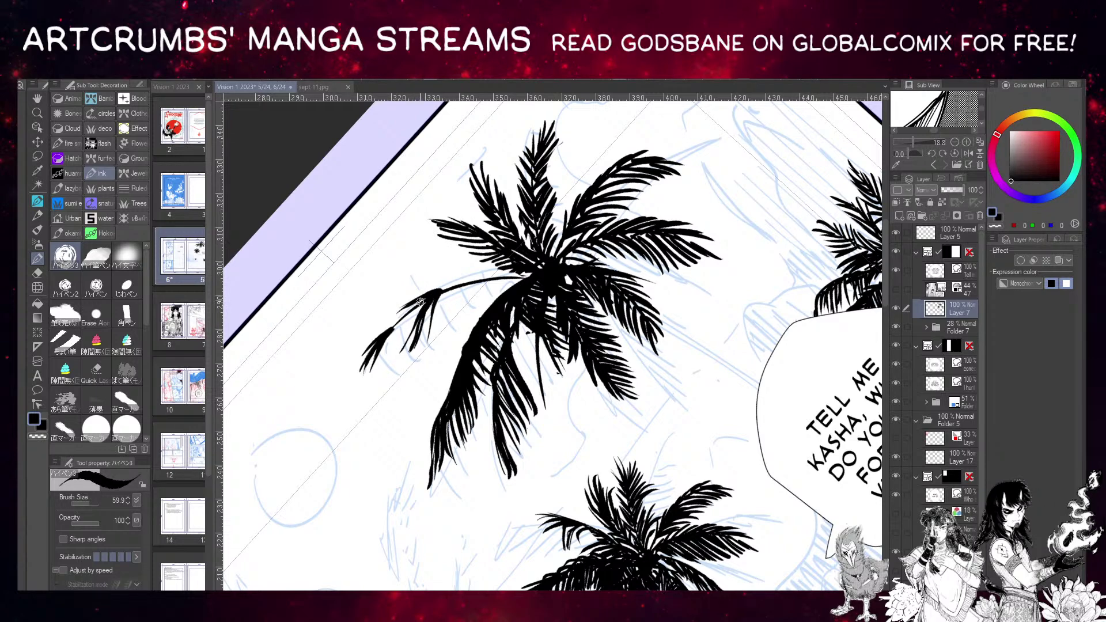
{"action": "left_click_drag", "start_coordinate": [421, 309], "coordinate": [396, 353]}
{"action": "mouse_move", "coordinate": [403, 333]}
{"action": "left_mouse_down"}
{"action": "mouse_move", "coordinate": [418, 307]}
{"action": "mouse_move", "coordinate": [385, 362]}
{"action": "mouse_move", "coordinate": [399, 292]}
{"action": "mouse_move", "coordinate": [386, 360]}
{"action": "mouse_move", "coordinate": [406, 316]}
{"action": "mouse_move", "coordinate": [374, 369]}
{"action": "left_mouse_up"}
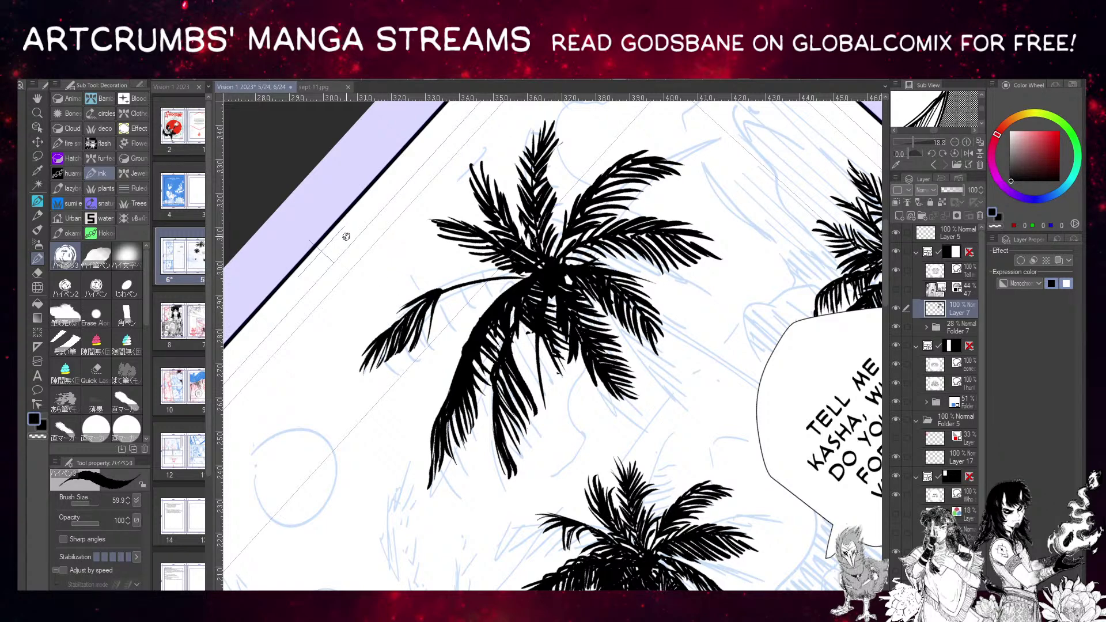
{"action": "mouse_move", "coordinate": [397, 321]}
{"action": "left_mouse_down"}
{"action": "mouse_move", "coordinate": [371, 333]}
{"action": "mouse_move", "coordinate": [430, 297]}
{"action": "left_mouse_up"}
Continue the leaflets along both sides of the upper-left frond's inner half until they reach the uppermost palm's crown.
{"action": "left_click", "coordinate": [384, 589]}
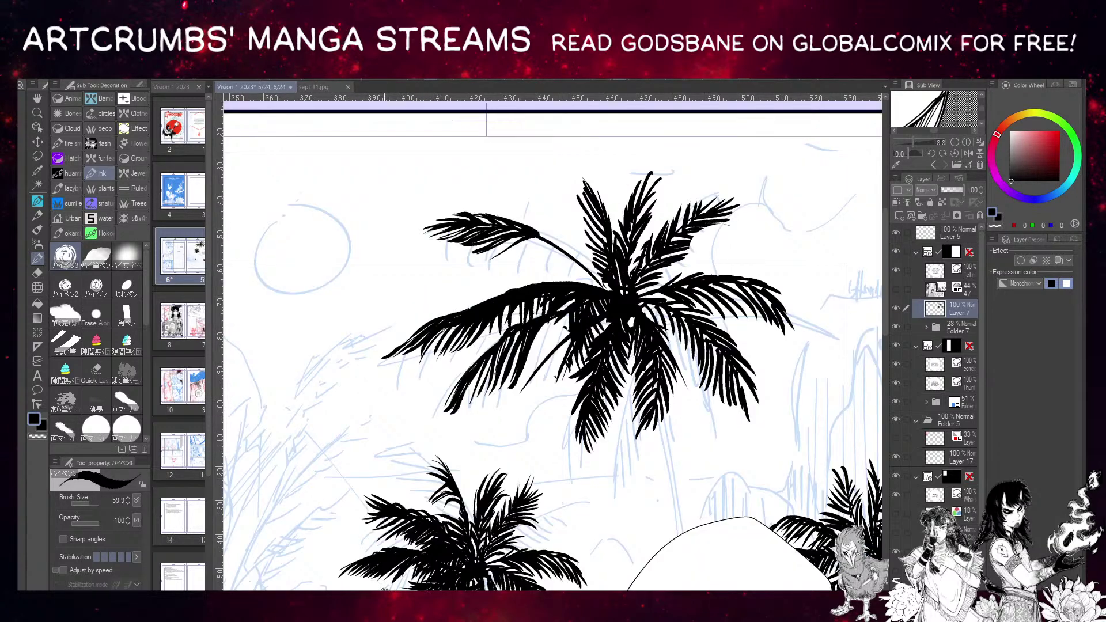
{"action": "mouse_move", "coordinate": [494, 257]}
{"action": "left_mouse_down"}
{"action": "mouse_move", "coordinate": [561, 251]}
{"action": "mouse_move", "coordinate": [499, 254]}
{"action": "mouse_move", "coordinate": [550, 251]}
{"action": "mouse_move", "coordinate": [537, 240]}
{"action": "mouse_move", "coordinate": [496, 254]}
{"action": "mouse_move", "coordinate": [555, 244]}
{"action": "left_mouse_up"}
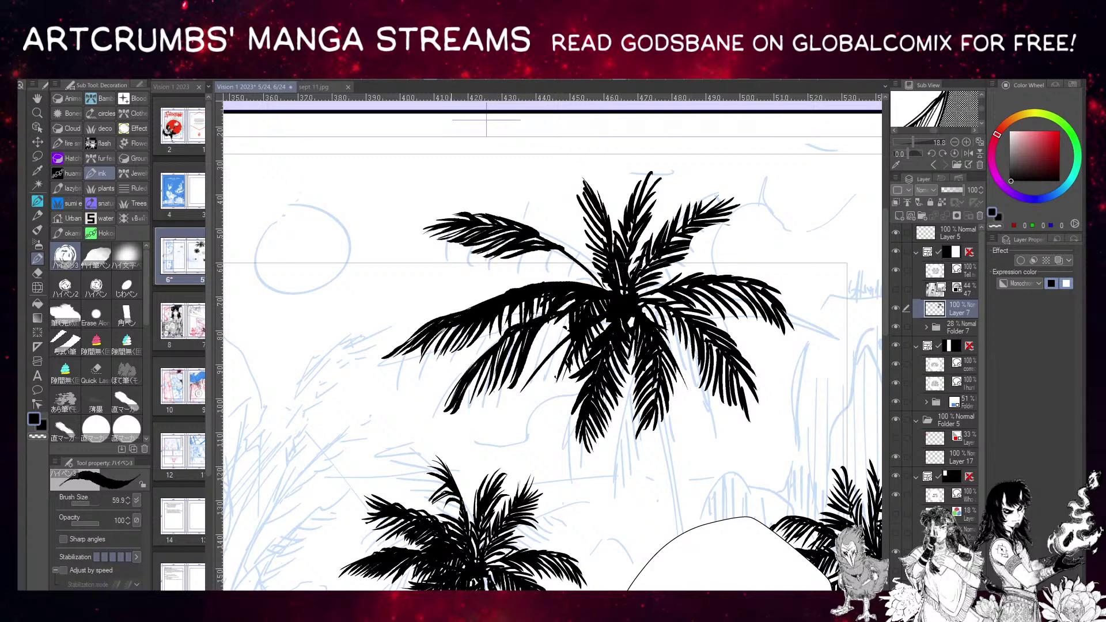
{"action": "scroll", "coordinate": [553, 345], "scroll_direction": "right", "scroll_amount": 5}
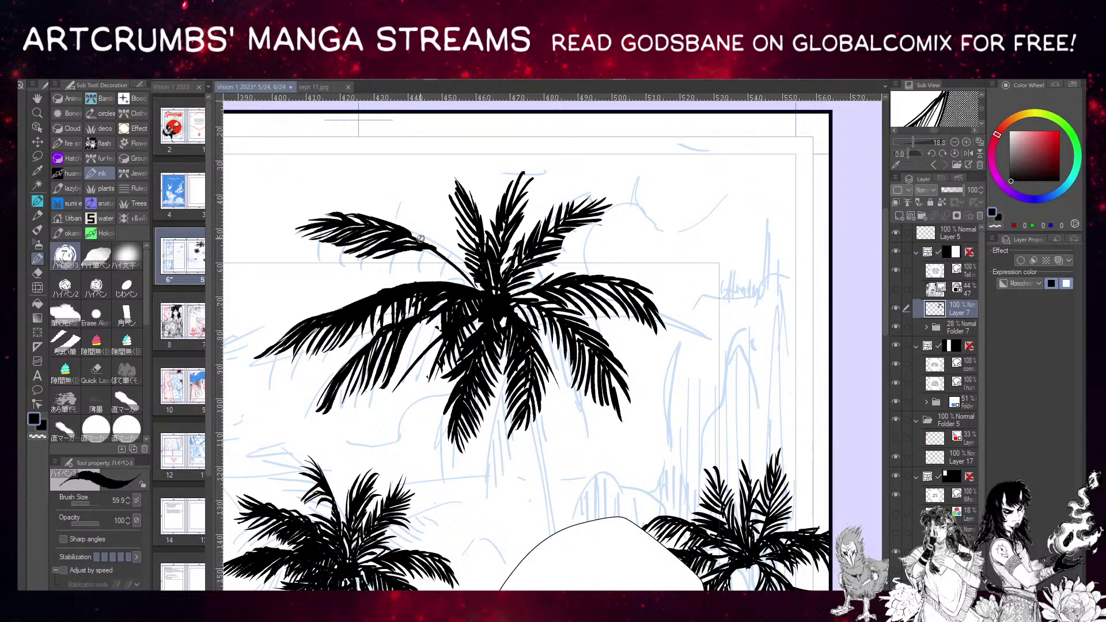
{"action": "mouse_move", "coordinate": [393, 224]}
{"action": "left_mouse_down"}
{"action": "mouse_move", "coordinate": [427, 230]}
{"action": "mouse_move", "coordinate": [435, 248]}
{"action": "left_mouse_up"}
{"action": "mouse_move", "coordinate": [416, 228]}
{"action": "left_mouse_down"}
{"action": "mouse_move", "coordinate": [444, 242]}
{"action": "mouse_move", "coordinate": [423, 249]}
{"action": "mouse_move", "coordinate": [448, 261]}
{"action": "mouse_move", "coordinate": [394, 272]}
{"action": "mouse_move", "coordinate": [379, 258]}
{"action": "mouse_move", "coordinate": [425, 251]}
{"action": "mouse_move", "coordinate": [412, 246]}
{"action": "mouse_move", "coordinate": [372, 258]}
{"action": "mouse_move", "coordinate": [400, 250]}
{"action": "mouse_move", "coordinate": [383, 257]}
{"action": "mouse_move", "coordinate": [449, 258]}
{"action": "mouse_move", "coordinate": [463, 270]}
{"action": "mouse_move", "coordinate": [434, 242]}
{"action": "mouse_move", "coordinate": [409, 251]}
{"action": "mouse_move", "coordinate": [406, 268]}
{"action": "mouse_move", "coordinate": [461, 266]}
{"action": "left_mouse_up"}
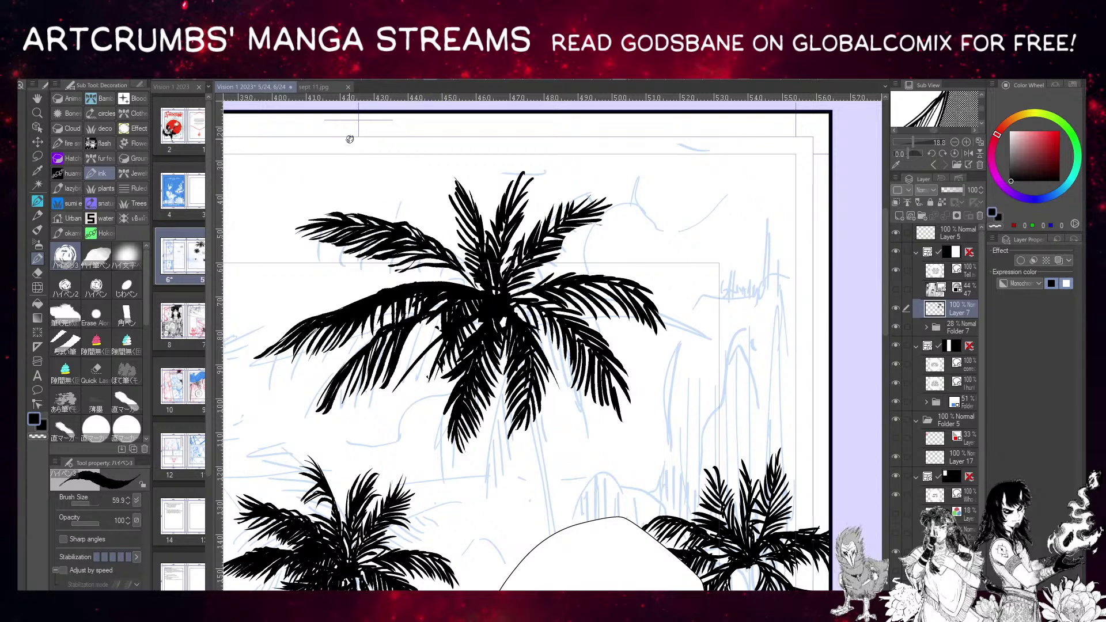
Ink short leaflets along the upper edge of the uppermost palm's long left frond up to its crown.
{"action": "left_click_drag", "start_coordinate": [394, 269], "coordinate": [464, 270]}
{"action": "key", "text": "ctrl+z"}
{"action": "left_click_drag", "start_coordinate": [412, 274], "coordinate": [470, 278]}
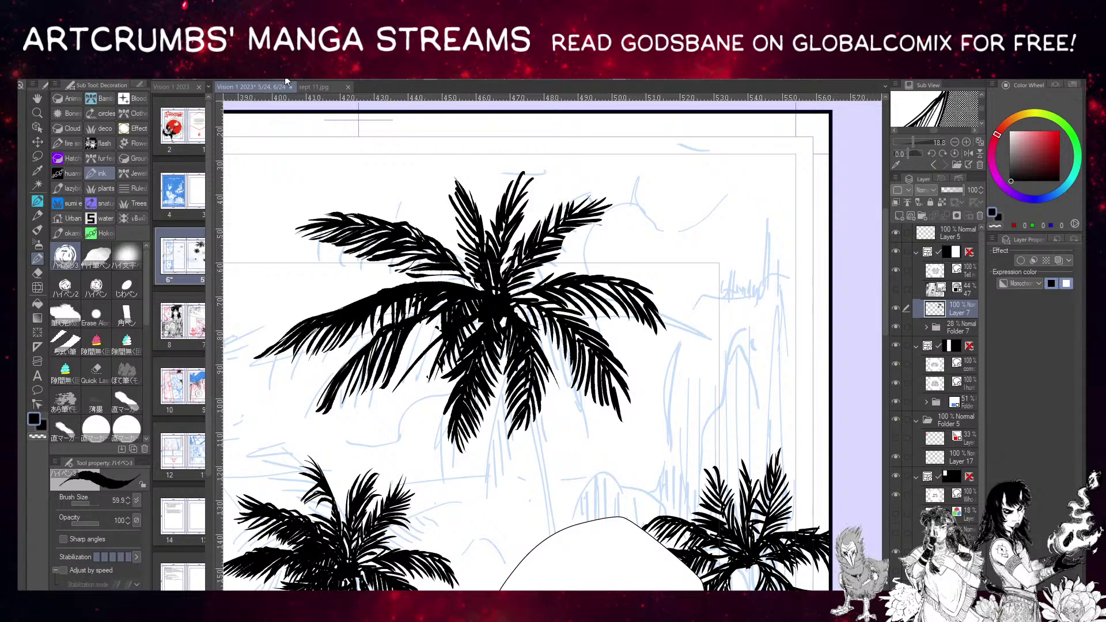
{"action": "key", "text": "ctrl+z"}
{"action": "left_click_drag", "start_coordinate": [361, 297], "coordinate": [333, 316]}
{"action": "mouse_move", "coordinate": [417, 275]}
{"action": "left_mouse_down"}
{"action": "mouse_move", "coordinate": [464, 273]}
{"action": "mouse_move", "coordinate": [476, 285]}
{"action": "mouse_move", "coordinate": [455, 278]}
{"action": "mouse_move", "coordinate": [483, 291]}
{"action": "left_mouse_up"}
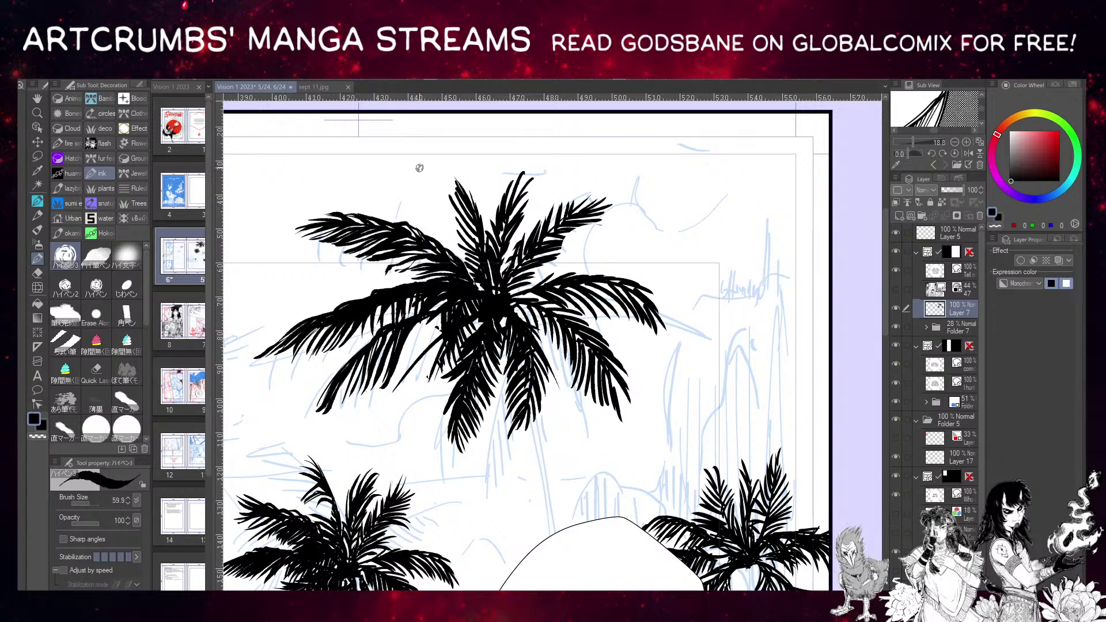
Trim the tip of the uppermost palm's upright left frond and redraw it with leaflets leaning outward to the left.
{"action": "left_click_drag", "start_coordinate": [451, 155], "coordinate": [457, 236]}
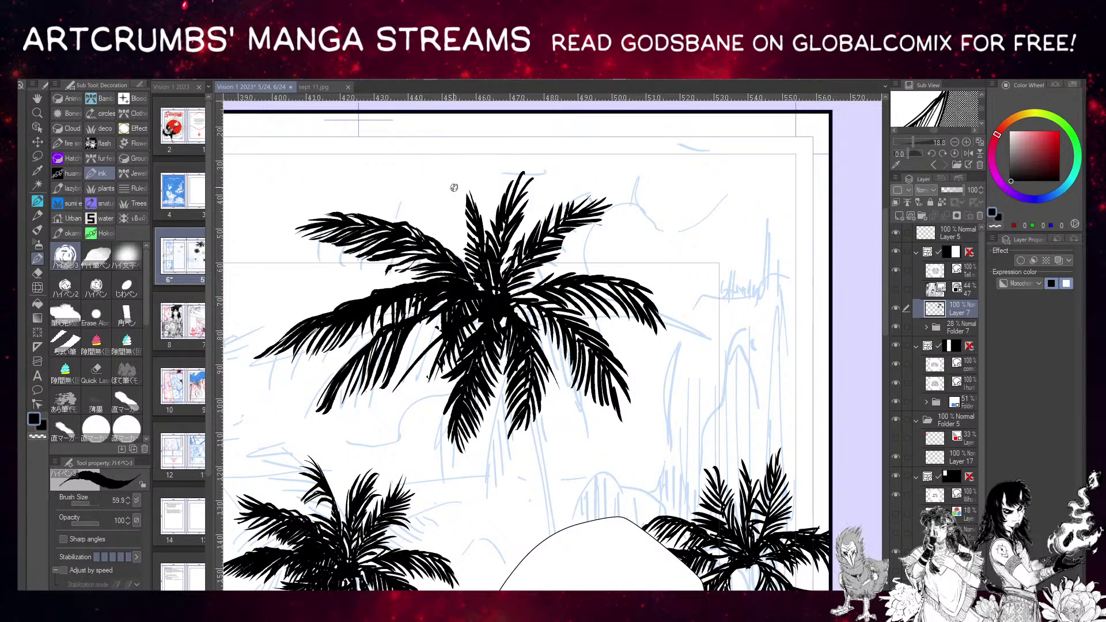
{"action": "mouse_move", "coordinate": [454, 187]}
{"action": "left_mouse_down"}
{"action": "mouse_move", "coordinate": [478, 234]}
{"action": "mouse_move", "coordinate": [447, 193]}
{"action": "mouse_move", "coordinate": [466, 218]}
{"action": "mouse_move", "coordinate": [435, 204]}
{"action": "mouse_move", "coordinate": [475, 238]}
{"action": "left_mouse_up"}
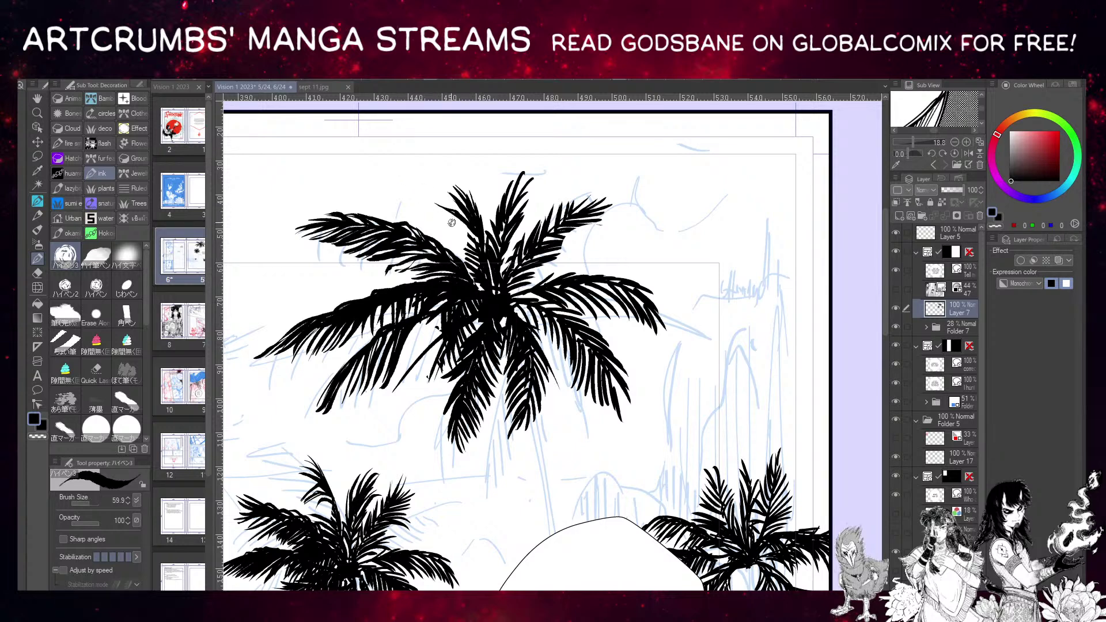
{"action": "left_click_drag", "start_coordinate": [443, 216], "coordinate": [478, 245]}
{"action": "key", "text": "ctrl+z"}
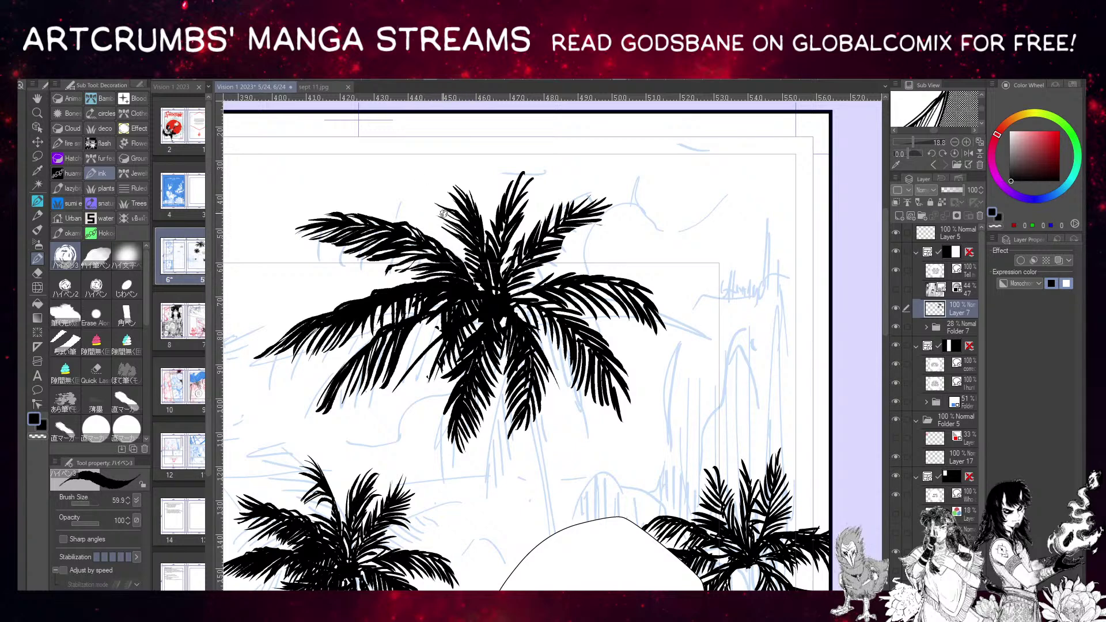
{"action": "left_click_drag", "start_coordinate": [443, 213], "coordinate": [459, 225]}
Fill the gaps beneath the uppermost palm's left fronds and ink the tip of a drooping lower-left frond.
{"action": "mouse_move", "coordinate": [418, 322]}
{"action": "left_mouse_down"}
{"action": "mouse_move", "coordinate": [414, 380]}
{"action": "mouse_move", "coordinate": [417, 299]}
{"action": "mouse_move", "coordinate": [404, 344]}
{"action": "mouse_move", "coordinate": [417, 374]}
{"action": "mouse_move", "coordinate": [414, 329]}
{"action": "mouse_move", "coordinate": [411, 378]}
{"action": "mouse_move", "coordinate": [429, 315]}
{"action": "mouse_move", "coordinate": [403, 353]}
{"action": "left_mouse_up"}
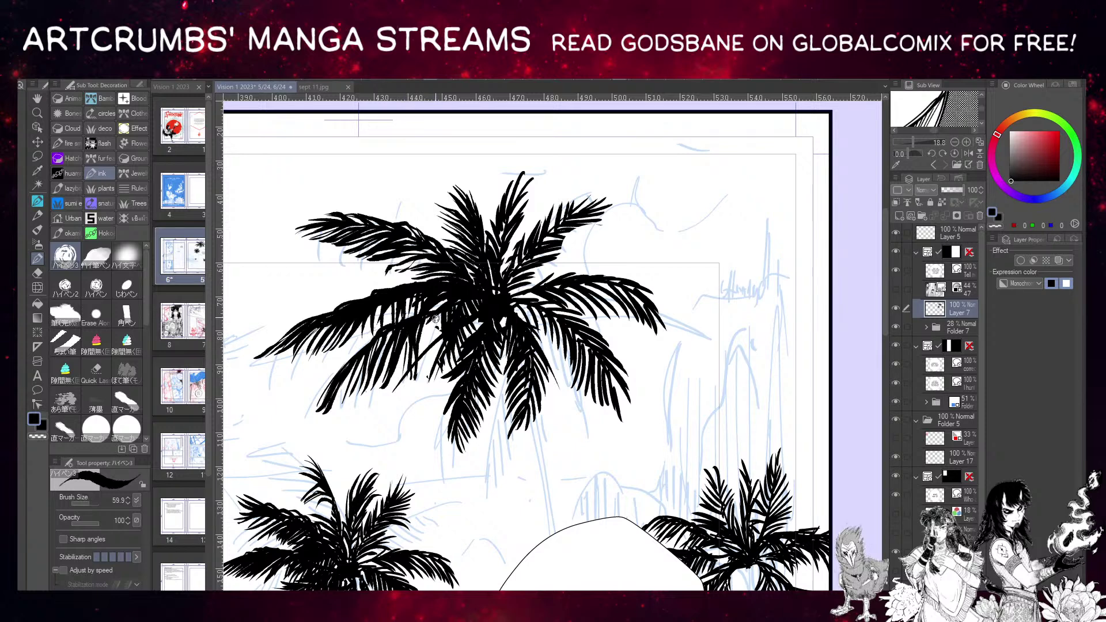
{"action": "mouse_move", "coordinate": [435, 319]}
{"action": "left_mouse_down"}
{"action": "mouse_move", "coordinate": [424, 373]}
{"action": "mouse_move", "coordinate": [429, 327]}
{"action": "mouse_move", "coordinate": [439, 317]}
{"action": "mouse_move", "coordinate": [431, 368]}
{"action": "mouse_move", "coordinate": [442, 317]}
{"action": "mouse_move", "coordinate": [439, 351]}
{"action": "left_mouse_up"}
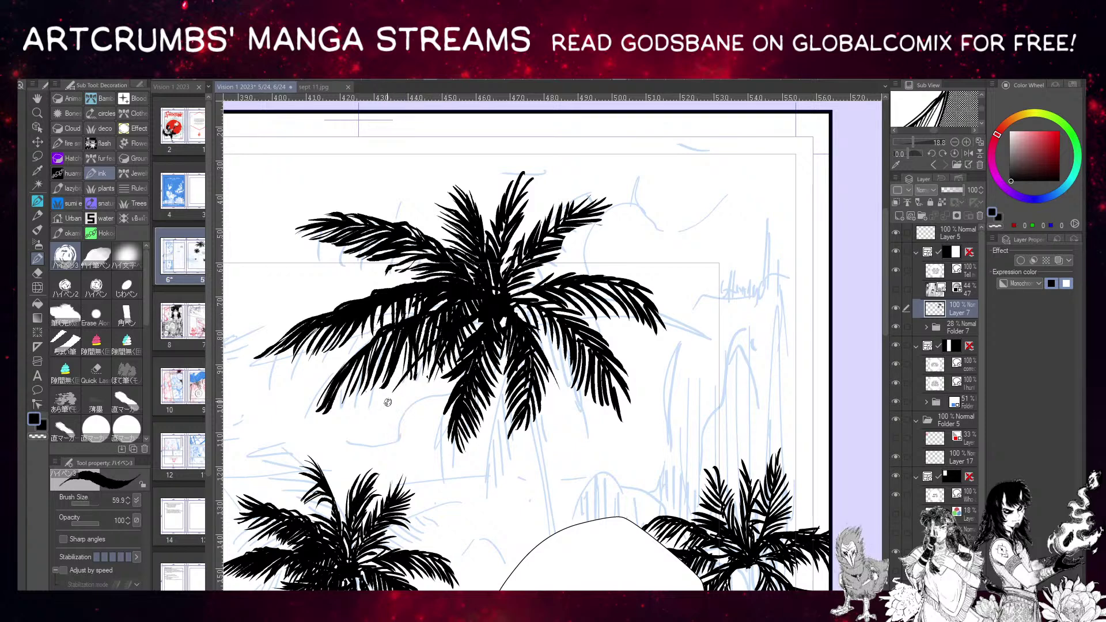
{"action": "left_click_drag", "start_coordinate": [404, 383], "coordinate": [387, 437]}
{"action": "mouse_move", "coordinate": [405, 374]}
{"action": "left_mouse_down"}
{"action": "mouse_move", "coordinate": [369, 415]}
{"action": "mouse_move", "coordinate": [365, 438]}
{"action": "mouse_move", "coordinate": [386, 408]}
{"action": "mouse_move", "coordinate": [377, 438]}
{"action": "left_mouse_up"}
{"action": "mouse_move", "coordinate": [398, 398]}
{"action": "left_mouse_down"}
{"action": "mouse_move", "coordinate": [405, 362]}
{"action": "mouse_move", "coordinate": [395, 421]}
{"action": "left_mouse_up"}
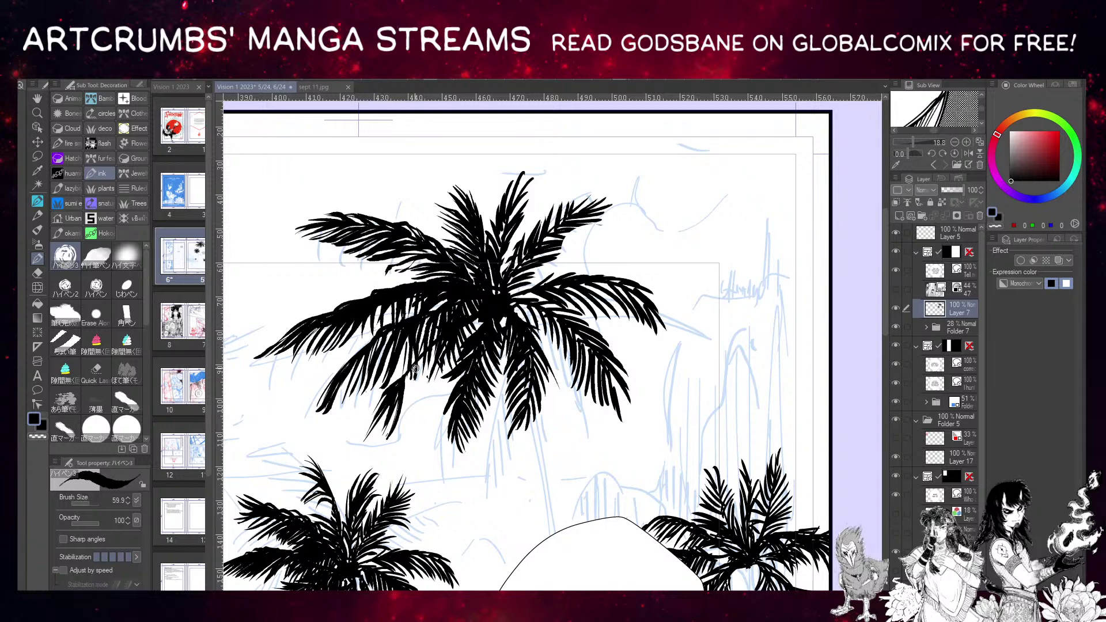
Continue dense hanging leaflets along the drooping lower-left frond until it joins the uppermost palm's crown.
{"action": "mouse_move", "coordinate": [413, 366]}
{"action": "left_mouse_down"}
{"action": "mouse_move", "coordinate": [406, 433]}
{"action": "mouse_move", "coordinate": [410, 377]}
{"action": "mouse_move", "coordinate": [403, 432]}
{"action": "left_mouse_up"}
{"action": "left_click_drag", "start_coordinate": [423, 395], "coordinate": [414, 423]}
{"action": "mouse_move", "coordinate": [423, 364]}
{"action": "left_mouse_down"}
{"action": "mouse_move", "coordinate": [411, 428]}
{"action": "mouse_move", "coordinate": [412, 386]}
{"action": "mouse_move", "coordinate": [412, 419]}
{"action": "mouse_move", "coordinate": [421, 406]}
{"action": "left_mouse_up"}
{"action": "mouse_move", "coordinate": [432, 344]}
{"action": "left_mouse_down"}
{"action": "mouse_move", "coordinate": [382, 390]}
{"action": "mouse_move", "coordinate": [422, 358]}
{"action": "mouse_move", "coordinate": [400, 371]}
{"action": "left_mouse_up"}
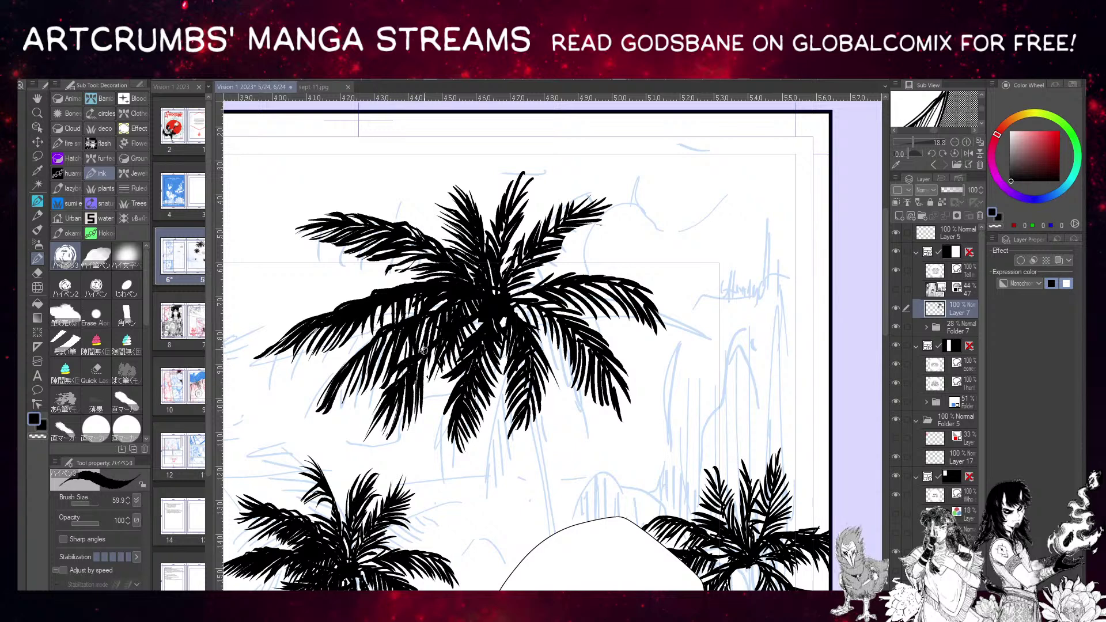
{"action": "left_click_drag", "start_coordinate": [447, 341], "coordinate": [428, 407]}
{"action": "mouse_move", "coordinate": [440, 351]}
{"action": "left_mouse_down"}
{"action": "mouse_move", "coordinate": [425, 411]}
{"action": "mouse_move", "coordinate": [430, 372]}
{"action": "left_mouse_up"}
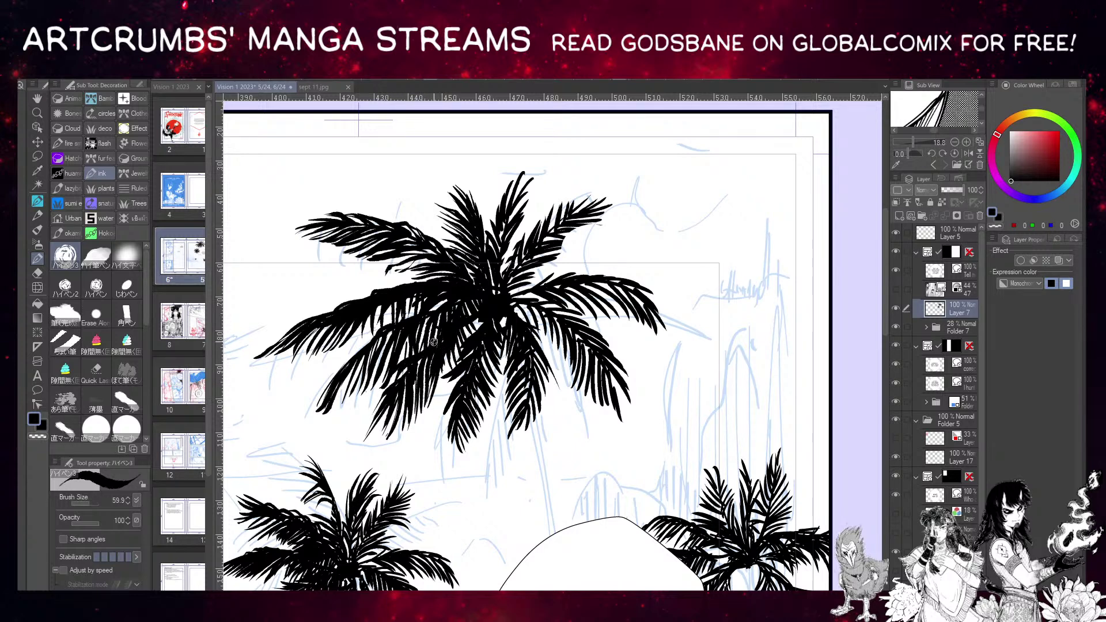
{"action": "mouse_move", "coordinate": [452, 328]}
{"action": "left_mouse_down"}
{"action": "mouse_move", "coordinate": [438, 345]}
{"action": "mouse_move", "coordinate": [458, 351]}
{"action": "mouse_move", "coordinate": [443, 398]}
{"action": "left_mouse_up"}
{"action": "left_click_drag", "start_coordinate": [452, 349], "coordinate": [436, 397]}
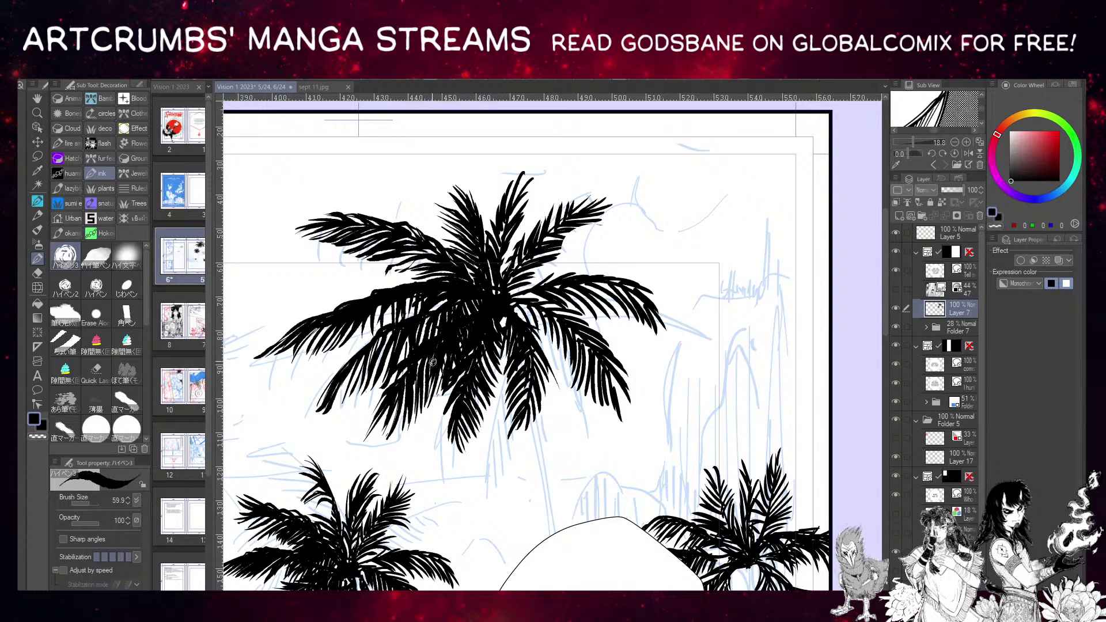
Lengthen the uppermost palm's bottom frond with longer tip leaflets and thicken it toward the crown.
{"action": "mouse_move", "coordinate": [461, 369]}
{"action": "left_mouse_down"}
{"action": "mouse_move", "coordinate": [440, 418]}
{"action": "mouse_move", "coordinate": [412, 286]}
{"action": "mouse_move", "coordinate": [440, 418]}
{"action": "mouse_move", "coordinate": [471, 365]}
{"action": "mouse_move", "coordinate": [435, 464]}
{"action": "mouse_move", "coordinate": [447, 404]}
{"action": "mouse_move", "coordinate": [441, 439]}
{"action": "mouse_move", "coordinate": [474, 355]}
{"action": "mouse_move", "coordinate": [446, 393]}
{"action": "mouse_move", "coordinate": [466, 366]}
{"action": "mouse_move", "coordinate": [445, 471]}
{"action": "left_mouse_up"}
{"action": "key", "text": "ctrl+z"}
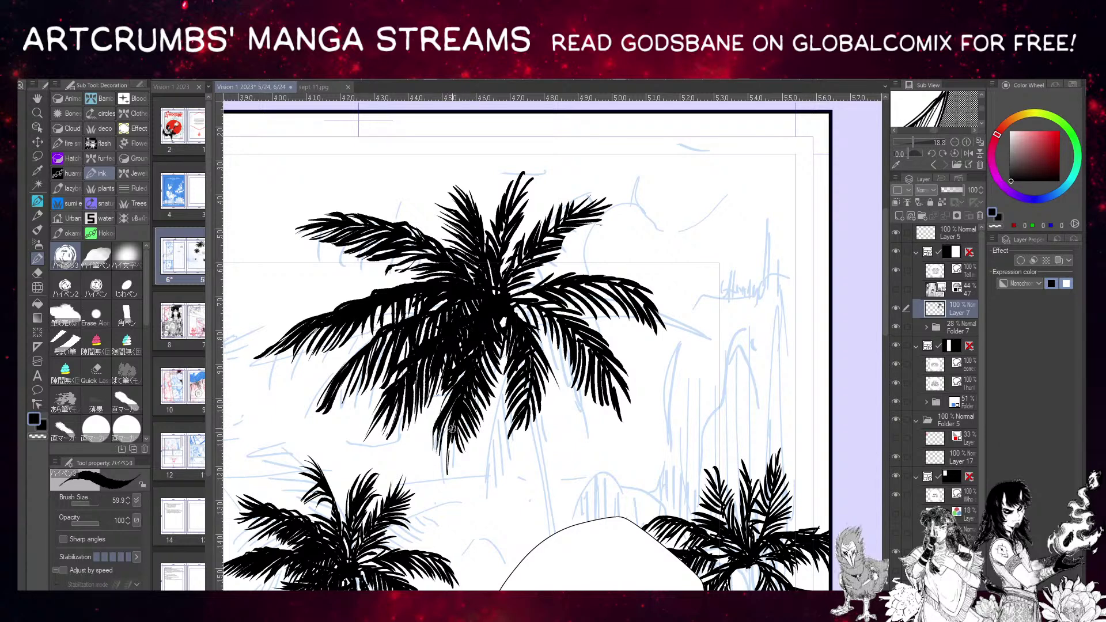
{"action": "mouse_move", "coordinate": [452, 424]}
{"action": "left_mouse_down"}
{"action": "mouse_move", "coordinate": [463, 477]}
{"action": "mouse_move", "coordinate": [456, 413]}
{"action": "mouse_move", "coordinate": [441, 470]}
{"action": "left_mouse_up"}
{"action": "mouse_move", "coordinate": [473, 419]}
{"action": "left_mouse_down"}
{"action": "mouse_move", "coordinate": [473, 460]}
{"action": "mouse_move", "coordinate": [484, 425]}
{"action": "mouse_move", "coordinate": [487, 439]}
{"action": "mouse_move", "coordinate": [479, 398]}
{"action": "mouse_move", "coordinate": [500, 394]}
{"action": "mouse_move", "coordinate": [496, 384]}
{"action": "mouse_move", "coordinate": [486, 393]}
{"action": "mouse_move", "coordinate": [489, 357]}
{"action": "mouse_move", "coordinate": [476, 346]}
{"action": "left_mouse_up"}
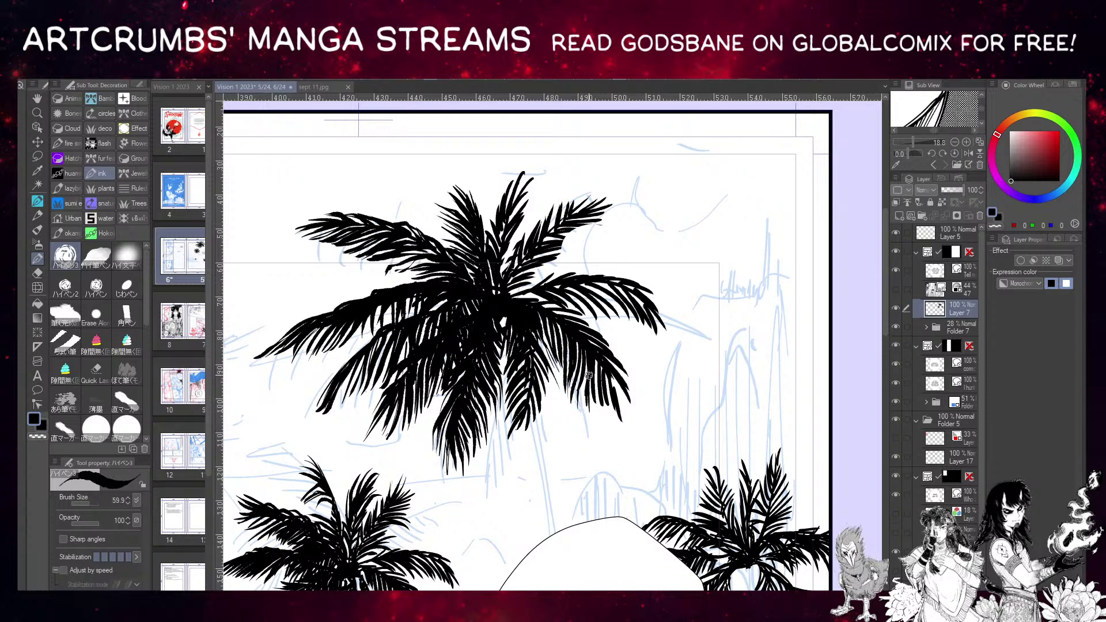
Fill out the tips of the uppermost palm's lower-right frond and bottom-right frond with extra hanging leaflets.
{"action": "mouse_move", "coordinate": [593, 374]}
{"action": "left_mouse_down"}
{"action": "mouse_move", "coordinate": [599, 420]}
{"action": "mouse_move", "coordinate": [600, 409]}
{"action": "left_mouse_up"}
{"action": "left_click_drag", "start_coordinate": [615, 378], "coordinate": [627, 431]}
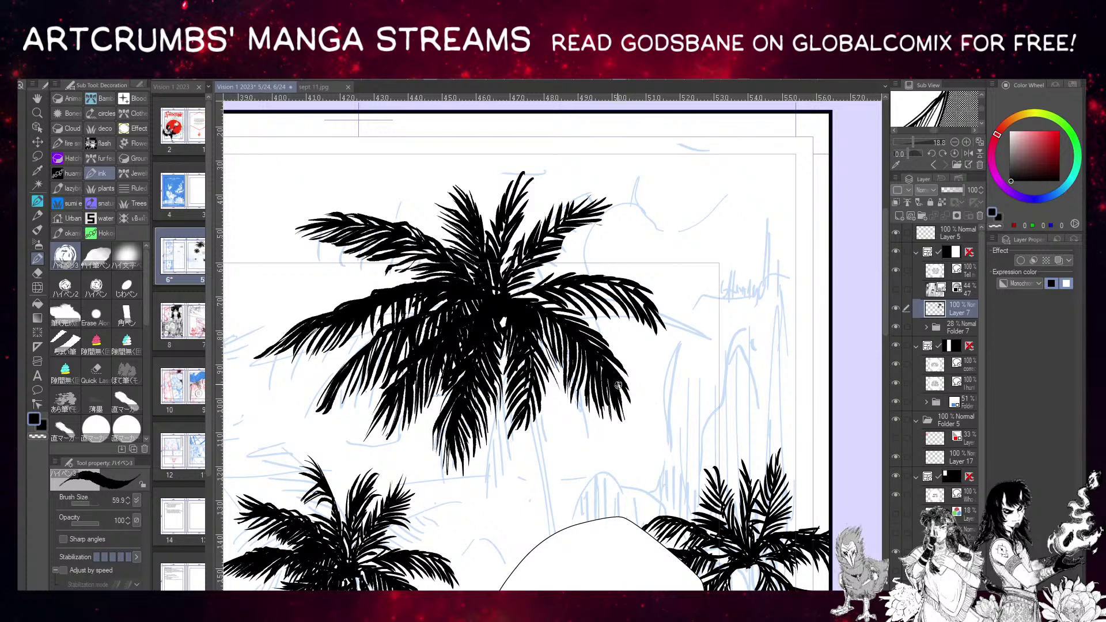
{"action": "left_click_drag", "start_coordinate": [615, 381], "coordinate": [632, 420]}
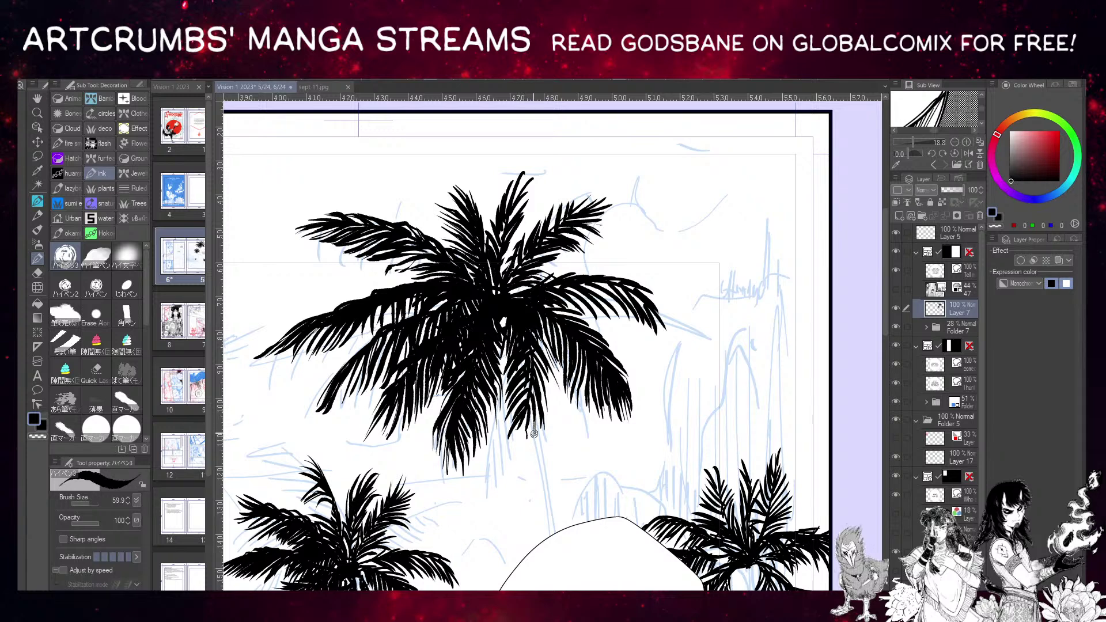
{"action": "left_click_drag", "start_coordinate": [527, 423], "coordinate": [526, 450]}
{"action": "left_click_drag", "start_coordinate": [886, 249], "coordinate": [885, 260]}
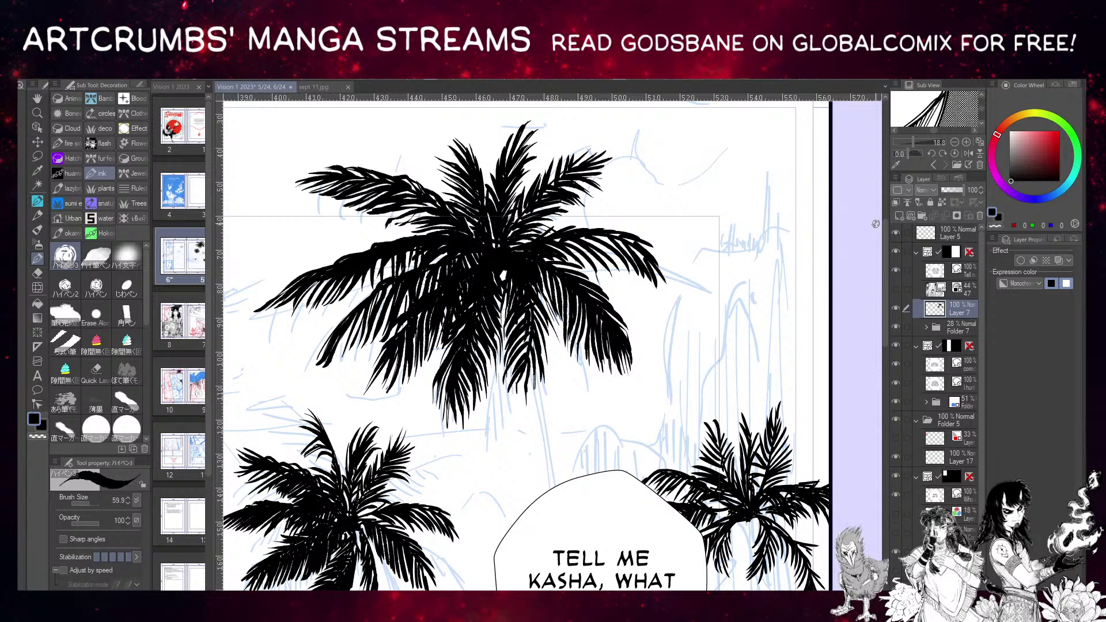
{"action": "left_click_drag", "start_coordinate": [884, 235], "coordinate": [890, 283]}
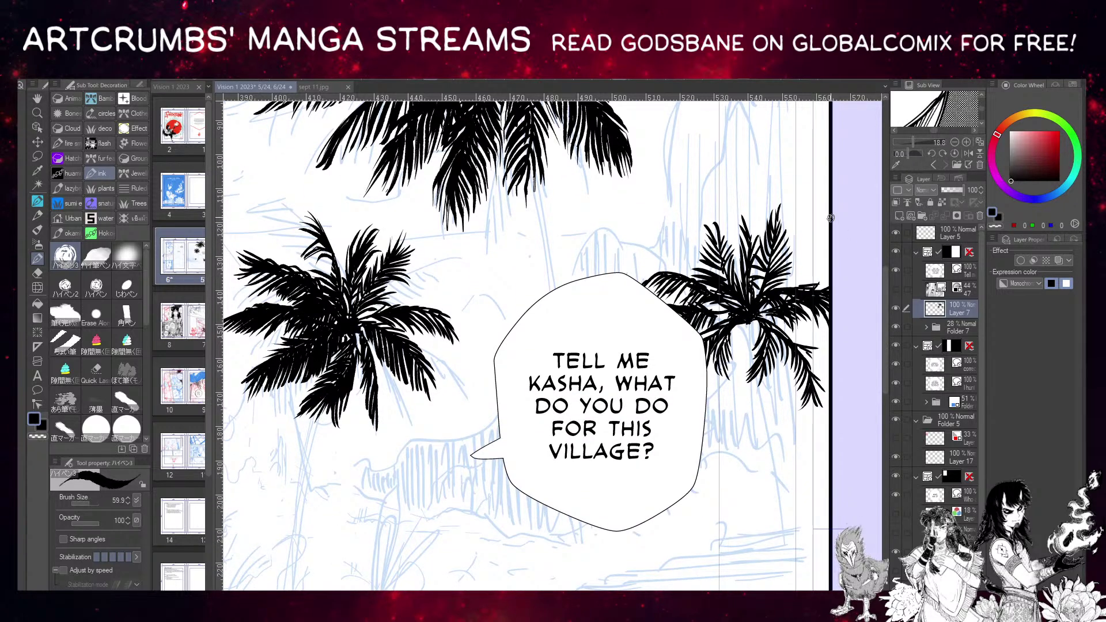
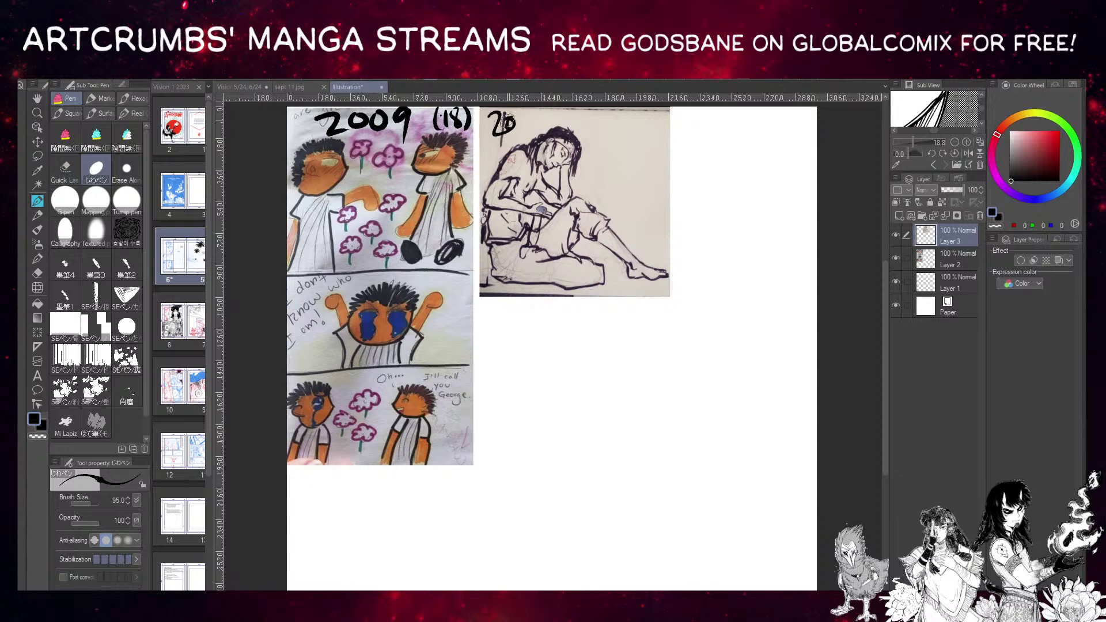
Finish the 2014 label on the seated-figure sketch, then paste the headband character drawing and place it to the right of that sketch.
{"action": "left_click_drag", "start_coordinate": [531, 111], "coordinate": [535, 131]}
{"action": "key", "text": "ctrl+v"}
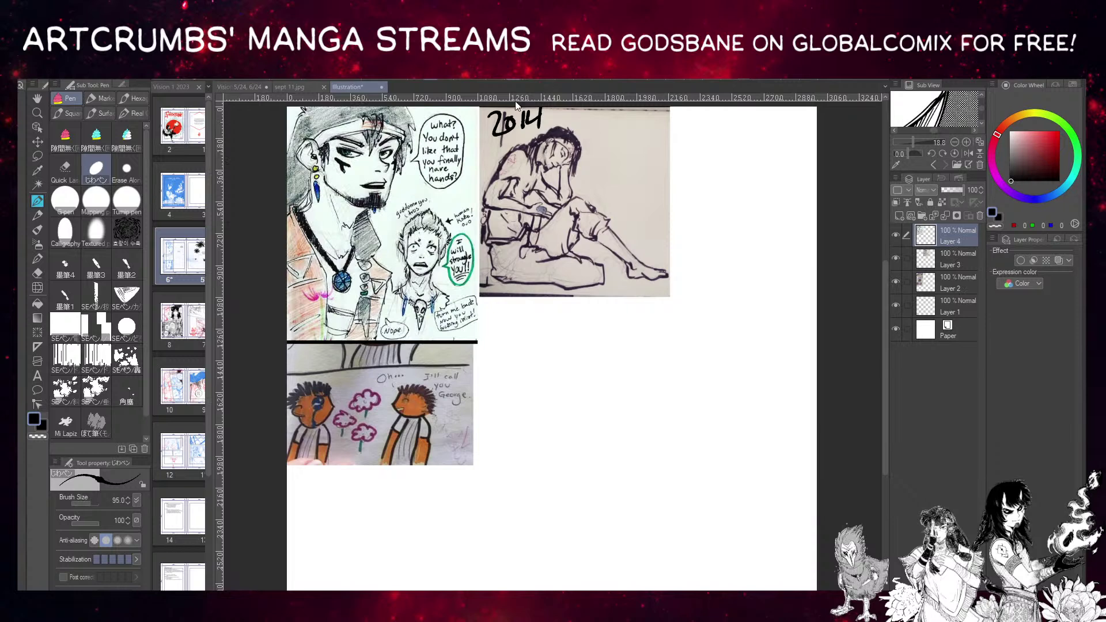
{"action": "left_click", "coordinate": [38, 142]}
{"action": "mouse_move", "coordinate": [414, 278]}
{"action": "left_mouse_down"}
{"action": "mouse_move", "coordinate": [708, 311]}
{"action": "mouse_move", "coordinate": [774, 285]}
{"action": "mouse_move", "coordinate": [746, 315]}
{"action": "left_mouse_up"}
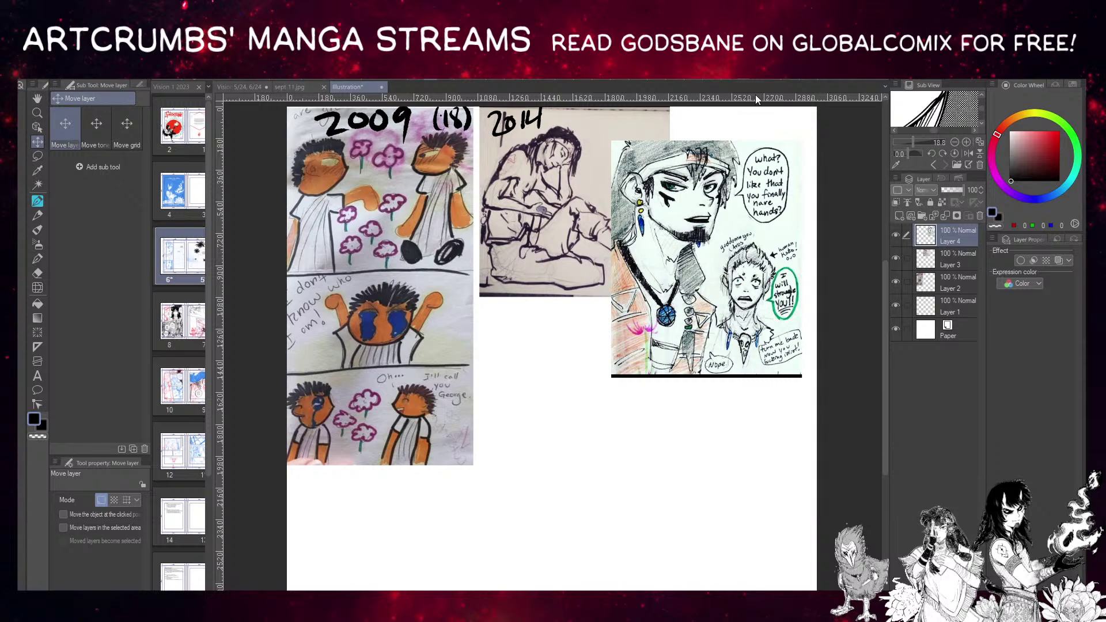
Handwrite the year 2017 above the headband character drawing with the pen.
{"action": "left_click", "coordinate": [38, 201]}
{"action": "left_click", "coordinate": [95, 168]}
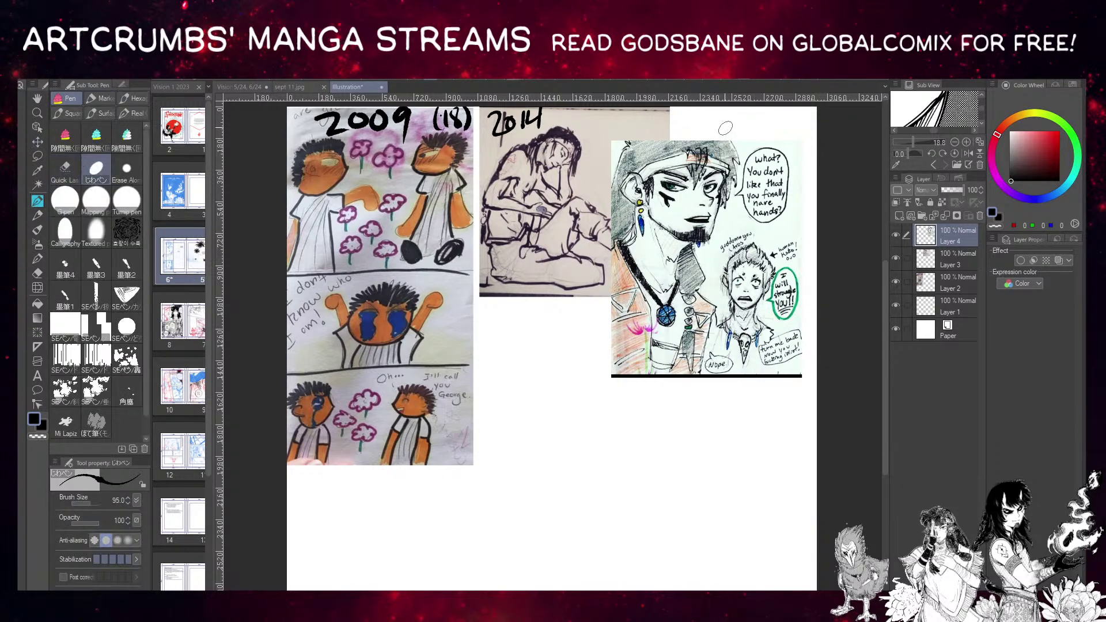
{"action": "mouse_move", "coordinate": [727, 125]}
{"action": "left_mouse_down"}
{"action": "mouse_move", "coordinate": [744, 135]}
{"action": "mouse_move", "coordinate": [749, 124]}
{"action": "left_mouse_up"}
{"action": "mouse_move", "coordinate": [763, 118]}
{"action": "left_mouse_down"}
{"action": "mouse_move", "coordinate": [761, 137]}
{"action": "mouse_move", "coordinate": [777, 137]}
{"action": "left_mouse_up"}
{"action": "key", "text": "ctrl+z"}
Paste the black-and-white manga page and place it below the 2014 sketch, between the older drawings.
{"action": "key", "text": "ctrl+v"}
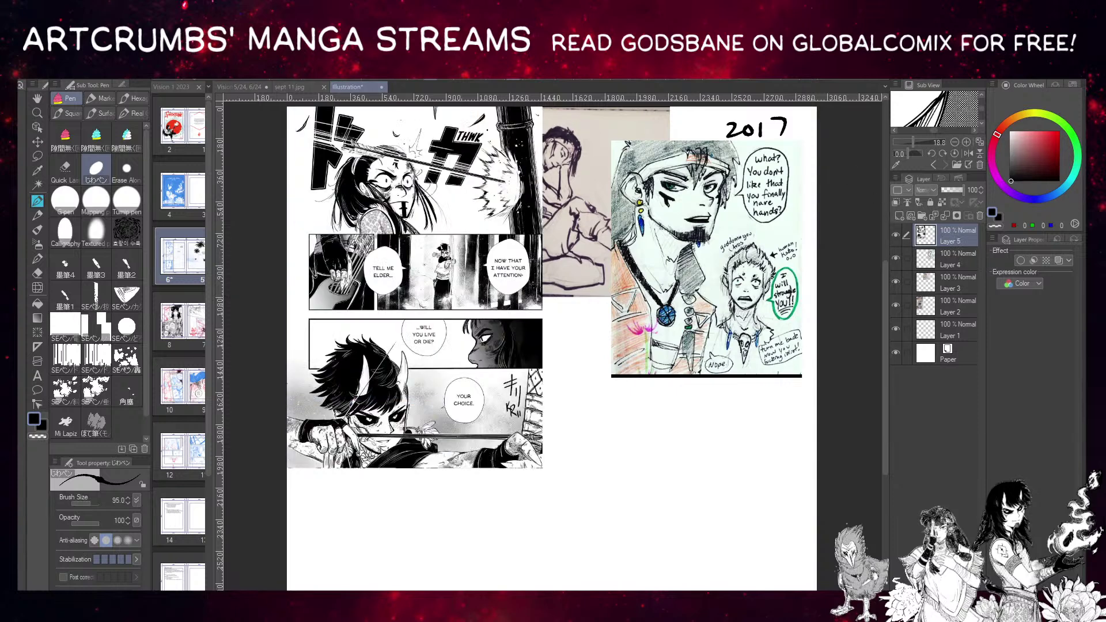
{"action": "left_click", "coordinate": [36, 142]}
{"action": "left_click_drag", "start_coordinate": [426, 302], "coordinate": [588, 457]}
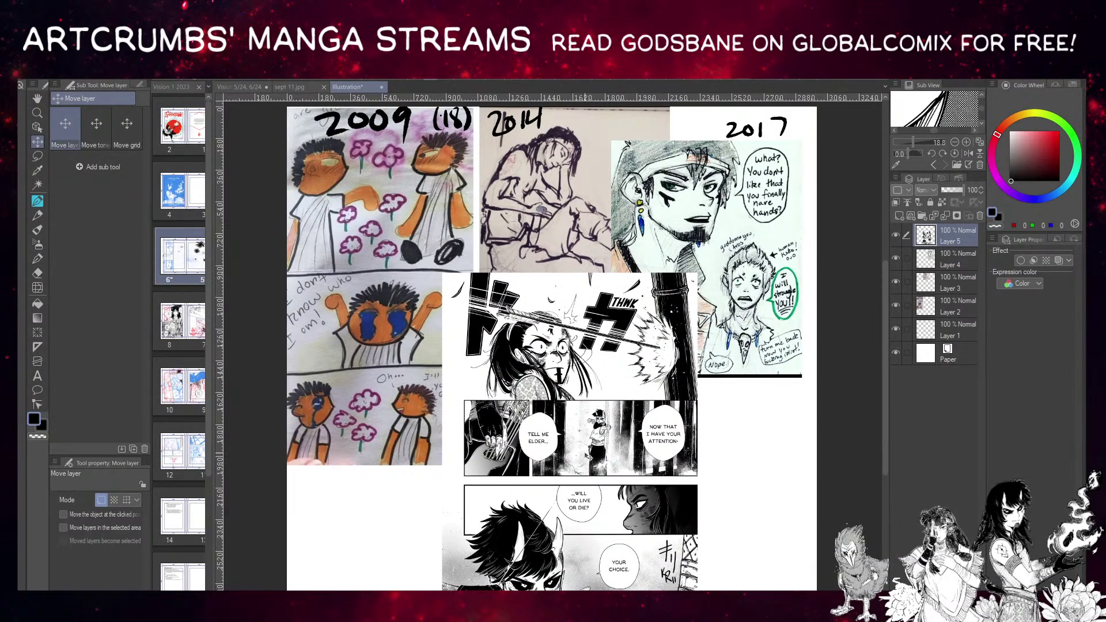
Handwrite 2023 beside the pasted manga page and "14 yrs" beneath it.
{"action": "left_click", "coordinate": [30, 199]}
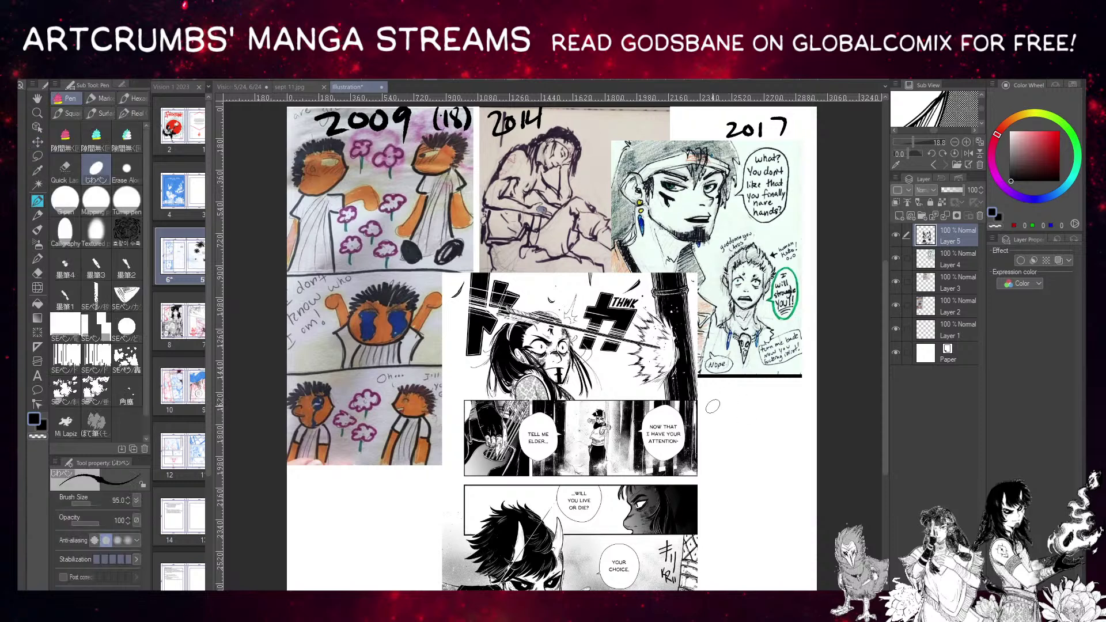
{"action": "mouse_move", "coordinate": [712, 406]}
{"action": "left_mouse_down"}
{"action": "mouse_move", "coordinate": [727, 425]}
{"action": "mouse_move", "coordinate": [738, 404]}
{"action": "left_mouse_up"}
{"action": "left_click_drag", "start_coordinate": [750, 407], "coordinate": [767, 423]}
{"action": "left_click_drag", "start_coordinate": [771, 401], "coordinate": [775, 423]}
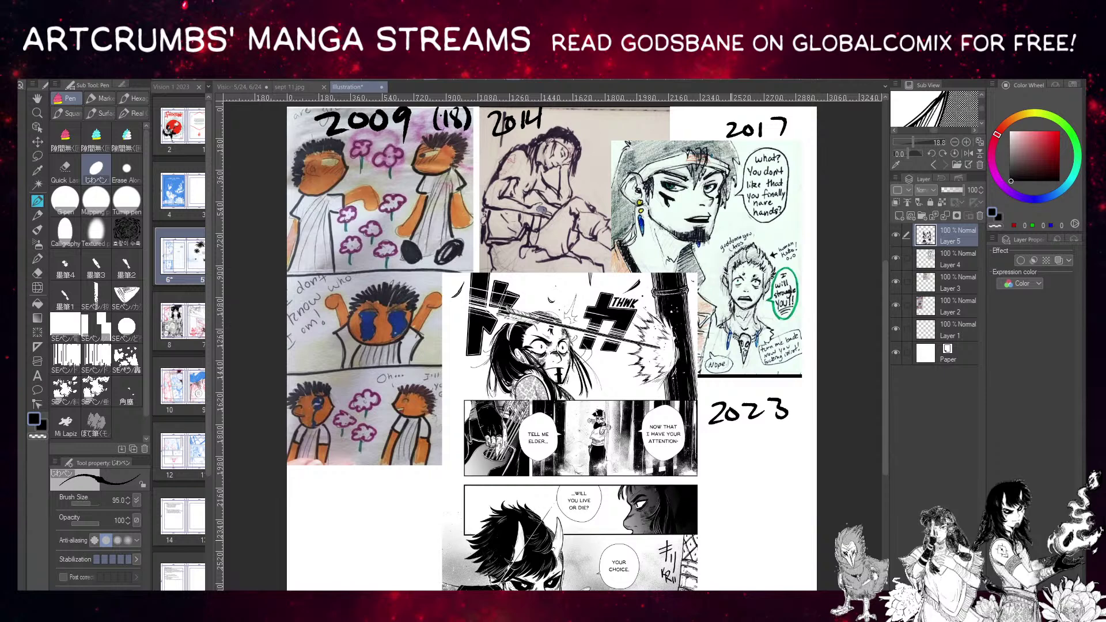
{"action": "mouse_move", "coordinate": [729, 478]}
{"action": "left_mouse_down"}
{"action": "mouse_move", "coordinate": [730, 498]}
{"action": "mouse_move", "coordinate": [751, 491]}
{"action": "mouse_move", "coordinate": [748, 500]}
{"action": "left_mouse_up"}
{"action": "mouse_move", "coordinate": [760, 485]}
{"action": "left_mouse_down"}
{"action": "mouse_move", "coordinate": [775, 478]}
{"action": "mouse_move", "coordinate": [762, 517]}
{"action": "mouse_move", "coordinate": [777, 482]}
{"action": "left_mouse_up"}
{"action": "left_click_drag", "start_coordinate": [784, 478], "coordinate": [779, 494]}
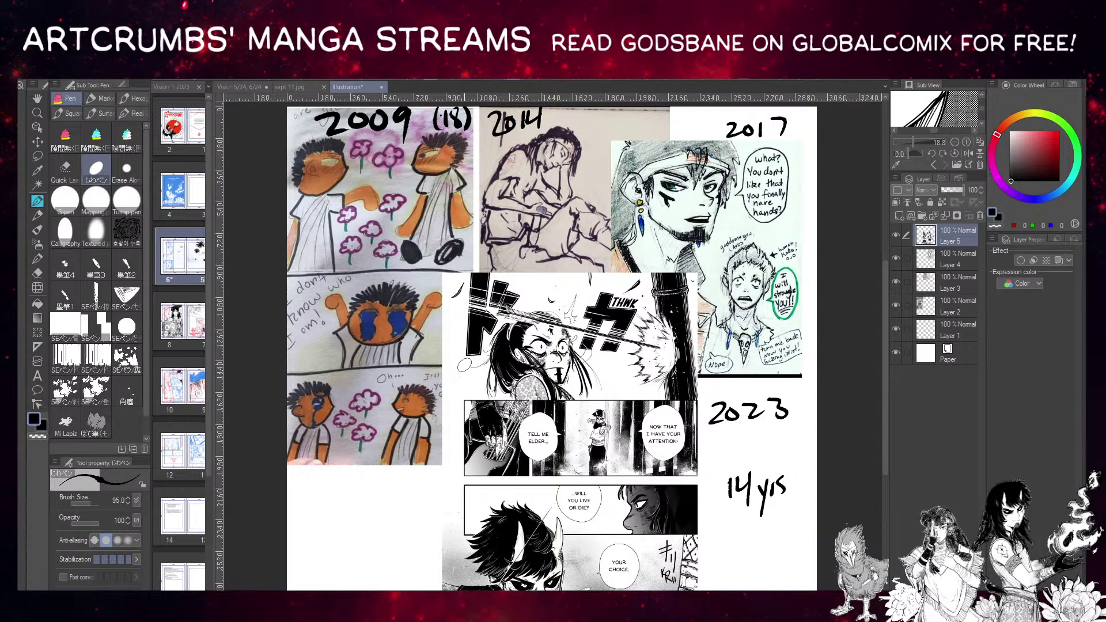
Return to the Vision 1 2023 page and fill the right palm's lower fronds and center with ink leaflets.
{"action": "left_click", "coordinate": [245, 88]}
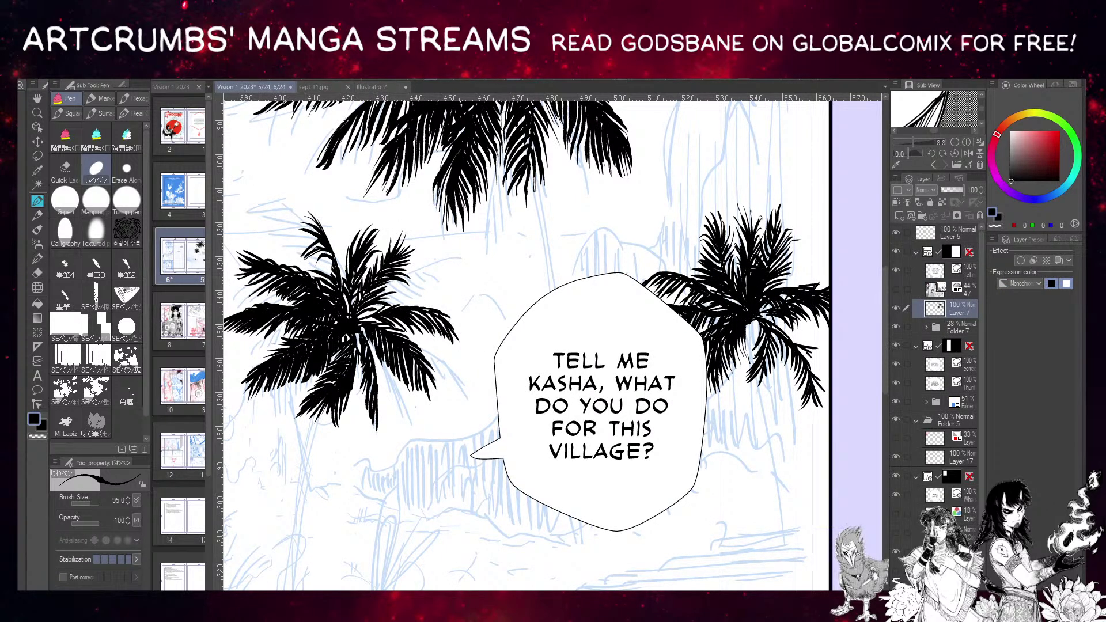
{"action": "key", "text": "b"}
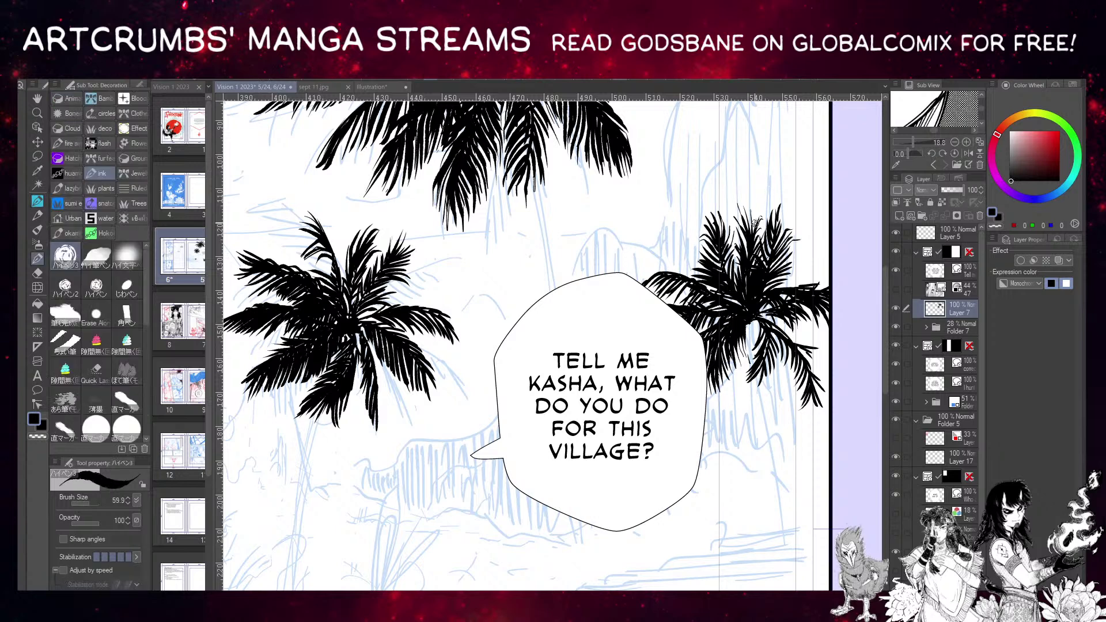
{"action": "mouse_move", "coordinate": [763, 358]}
{"action": "left_mouse_down"}
{"action": "mouse_move", "coordinate": [757, 401]}
{"action": "mouse_move", "coordinate": [759, 385]}
{"action": "mouse_move", "coordinate": [772, 389]}
{"action": "mouse_move", "coordinate": [771, 343]}
{"action": "left_mouse_up"}
{"action": "left_click_drag", "start_coordinate": [764, 381], "coordinate": [761, 405]}
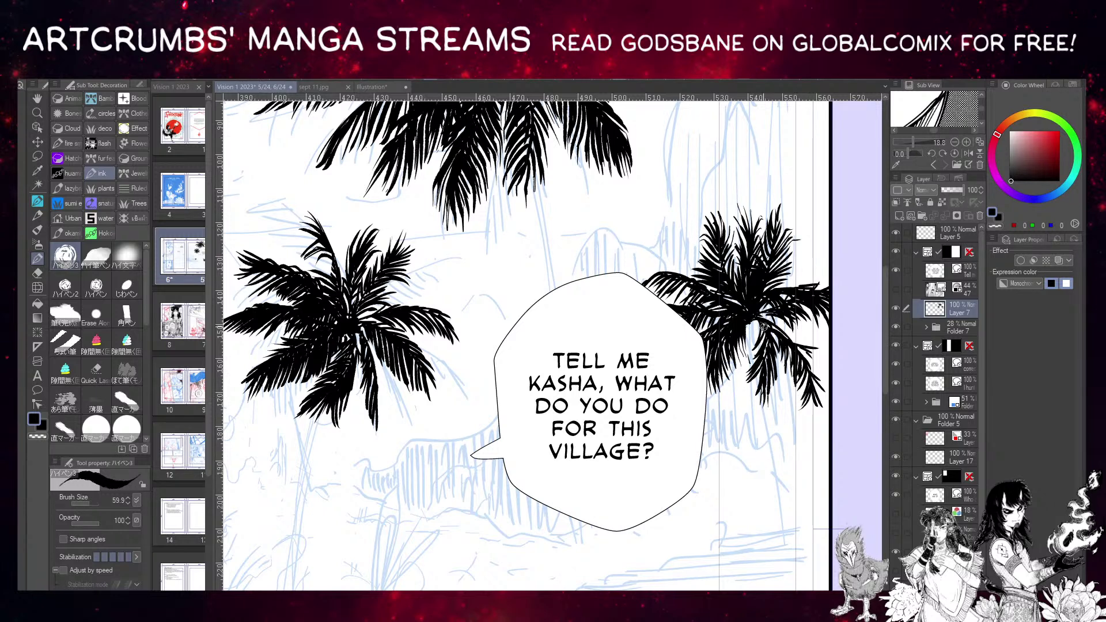
{"action": "left_click_drag", "start_coordinate": [756, 317], "coordinate": [754, 342]}
{"action": "mouse_move", "coordinate": [754, 321]}
{"action": "left_mouse_down"}
{"action": "mouse_move", "coordinate": [747, 368]}
{"action": "mouse_move", "coordinate": [744, 357]}
{"action": "left_mouse_up"}
{"action": "mouse_move", "coordinate": [772, 314]}
{"action": "left_mouse_down"}
{"action": "mouse_move", "coordinate": [790, 340]}
{"action": "mouse_move", "coordinate": [785, 317]}
{"action": "mouse_move", "coordinate": [800, 349]}
{"action": "left_mouse_up"}
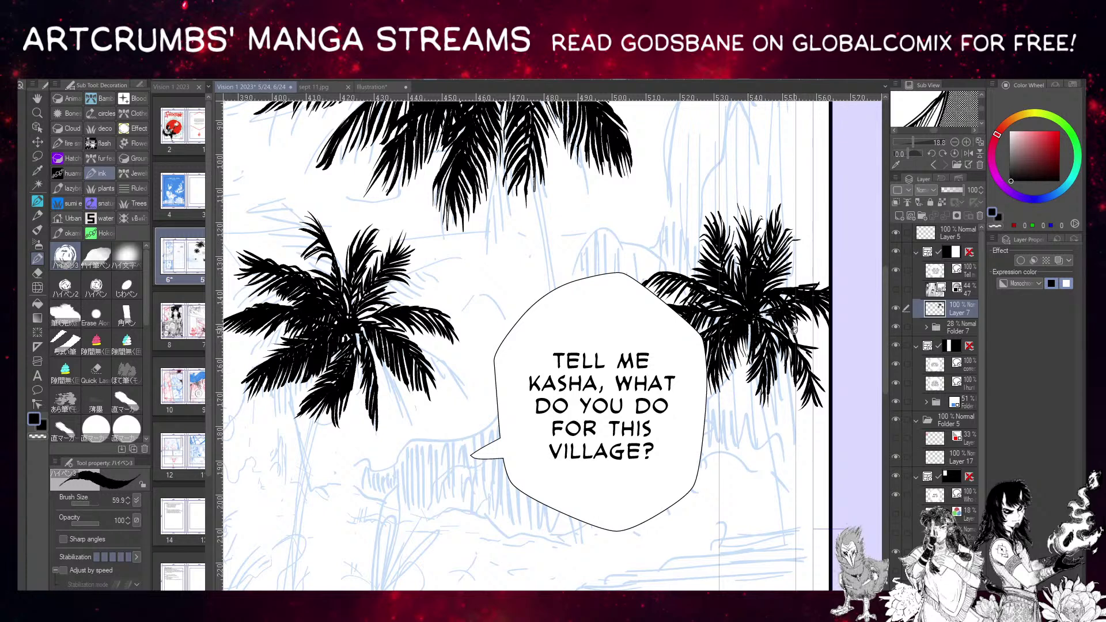
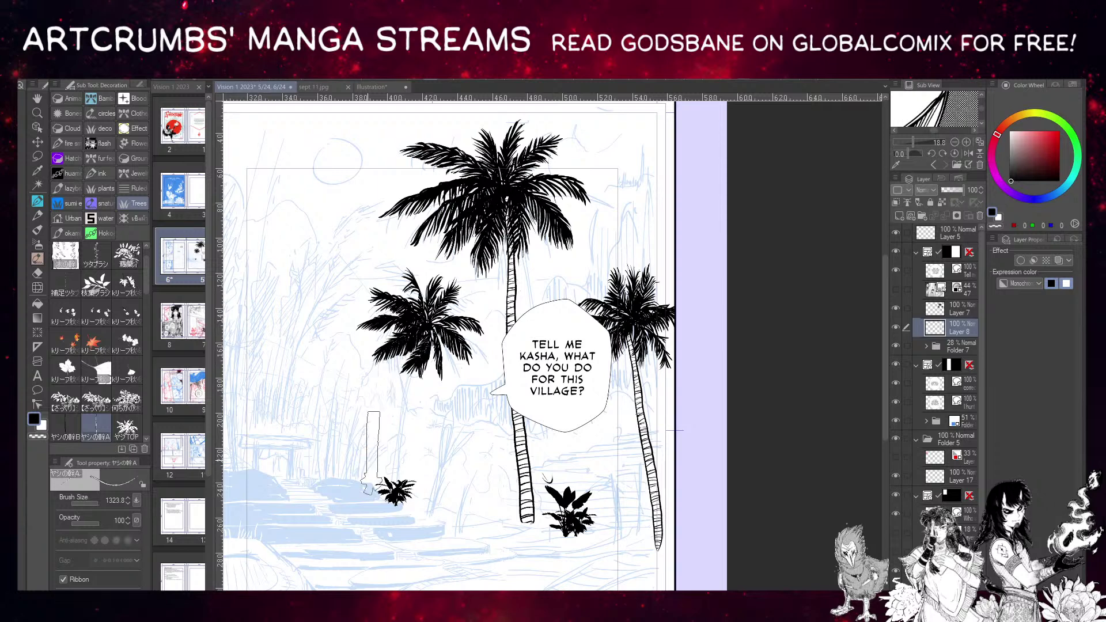
{"action": "left_click_drag", "start_coordinate": [368, 489], "coordinate": [431, 501]}
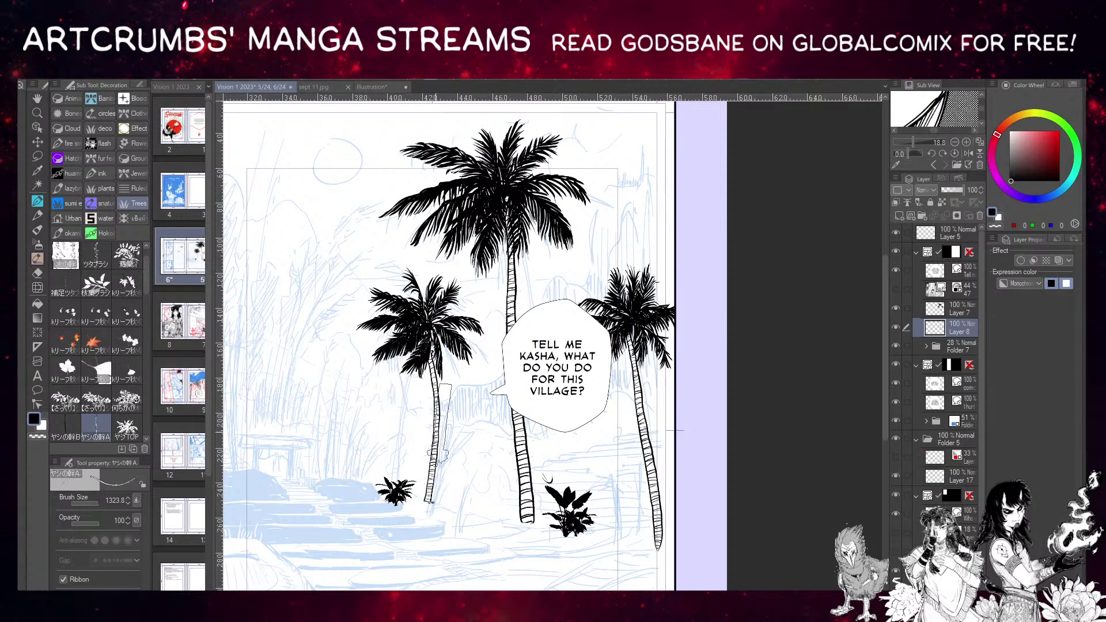
{"action": "key", "text": "ctrl+z"}
{"action": "key", "text": "ctrl+y"}
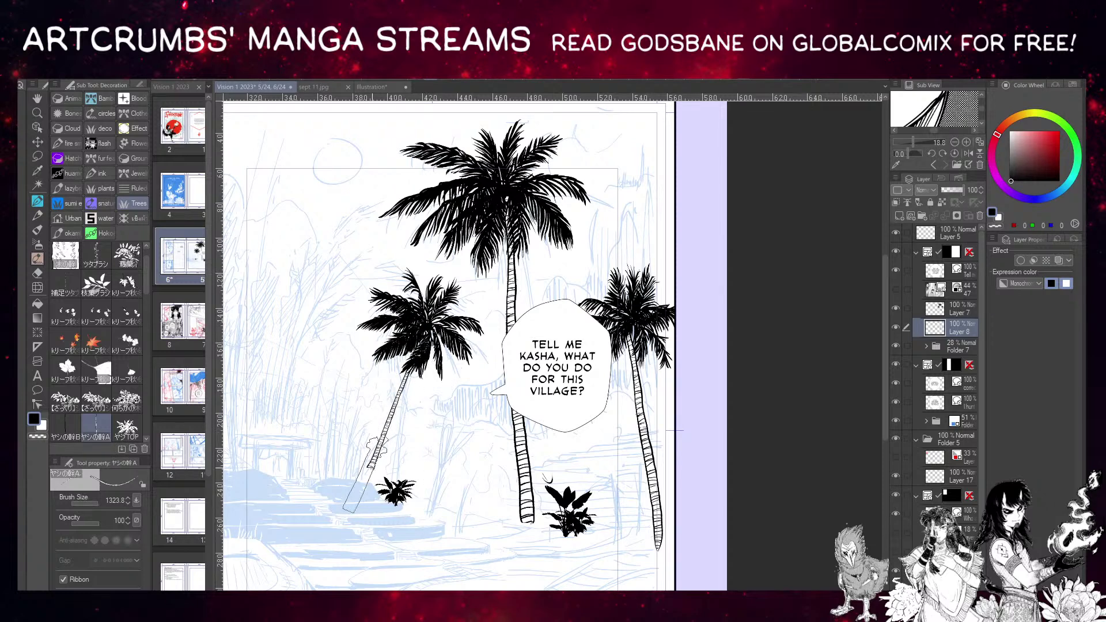
{"action": "key", "text": "ctrl+y"}
{"action": "key", "text": "ctrl+z"}
{"action": "key", "text": "ctrl+y"}
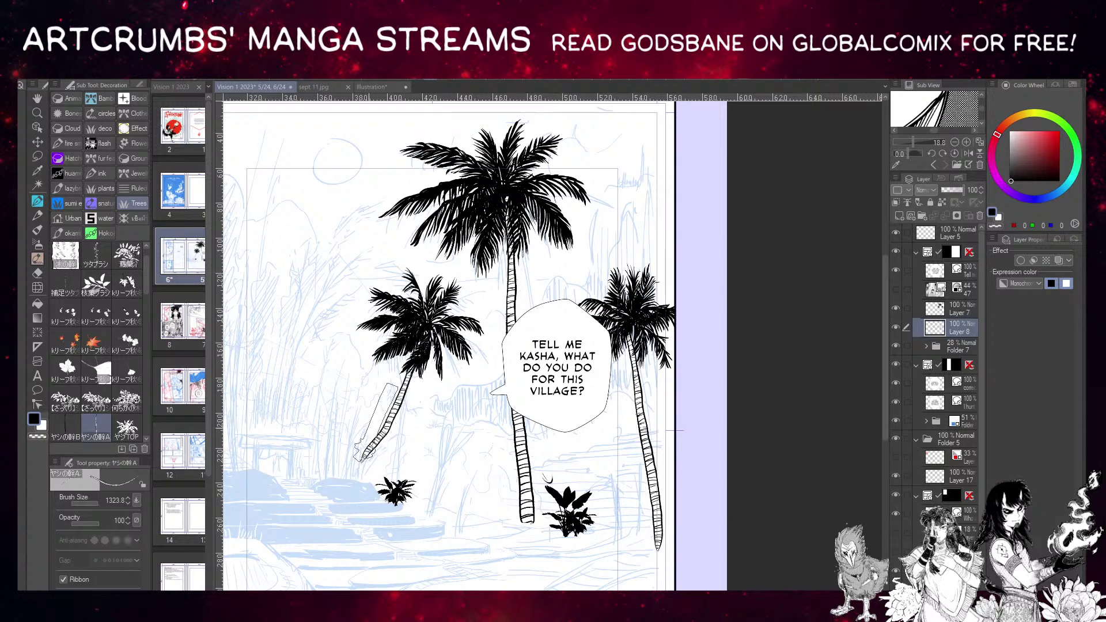
{"action": "key", "text": "ctrl+z"}
{"action": "key", "text": "ctrl+y"}
{"action": "key", "text": "ctrl+z"}
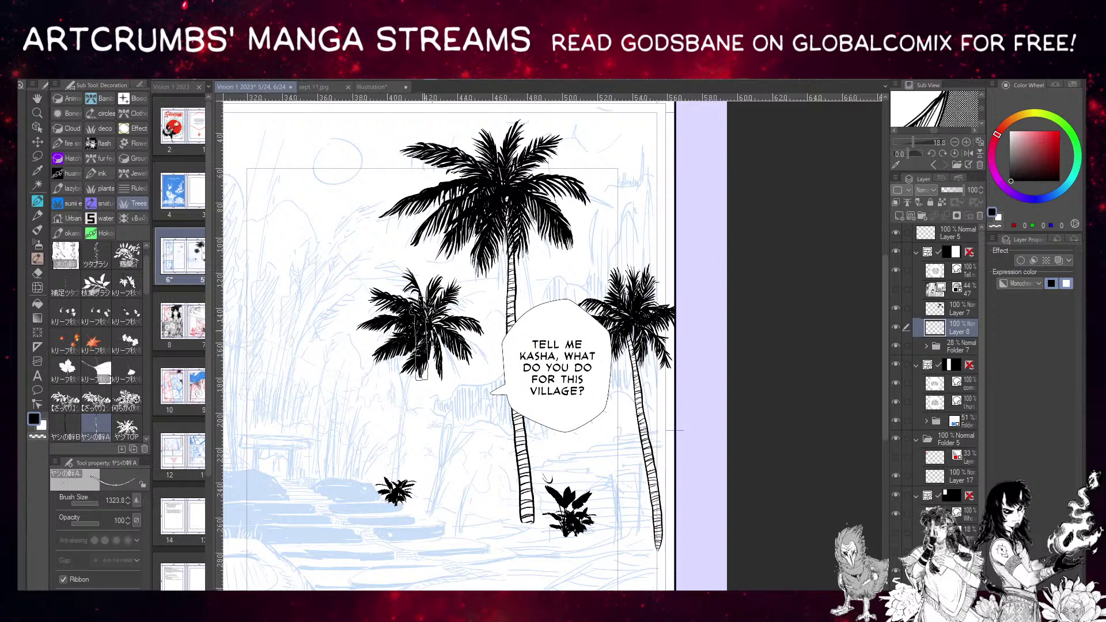
{"action": "left_click_drag", "start_coordinate": [425, 334], "coordinate": [364, 446]}
{"action": "key", "text": "ctrl+z"}
{"action": "mouse_move", "coordinate": [327, 340]}
{"action": "left_mouse_down"}
{"action": "mouse_move", "coordinate": [323, 434]}
{"action": "mouse_move", "coordinate": [350, 561]}
{"action": "left_mouse_up"}
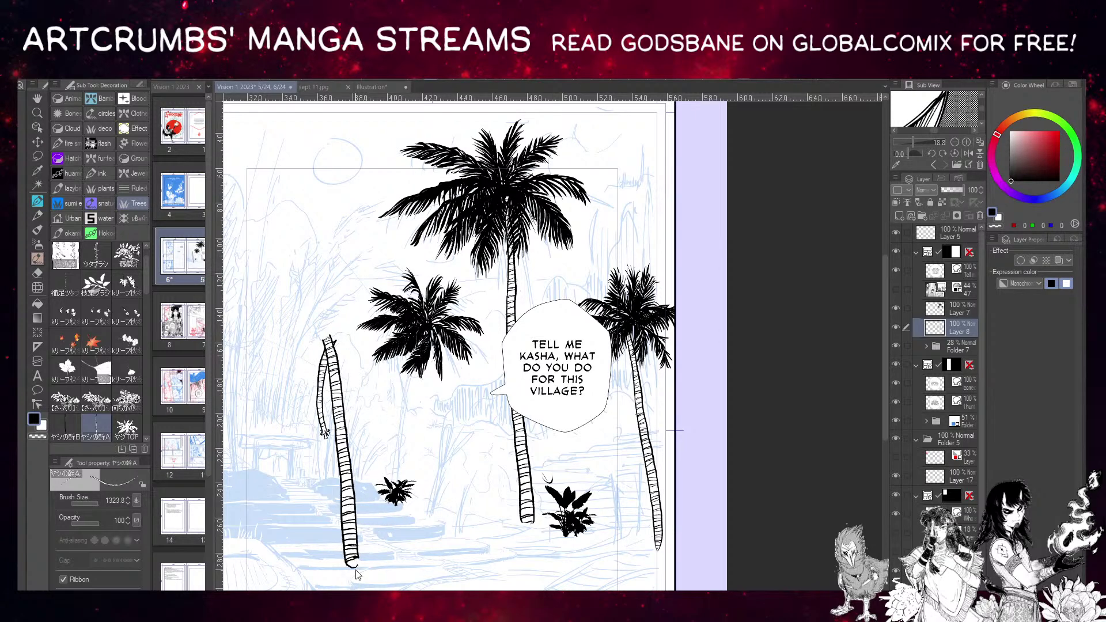
{"action": "key", "text": "ctrl+z"}
{"action": "key", "text": "ctrl+z"}
Draw a curved, ringed trunk under the trunkless palm crown, leaning down toward the stone steps, with the palm trunk ribbon brush.
{"action": "mouse_move", "coordinate": [423, 337]}
{"action": "left_mouse_down"}
{"action": "mouse_move", "coordinate": [391, 370]}
{"action": "mouse_move", "coordinate": [362, 483]}
{"action": "left_mouse_up"}
{"action": "key", "text": "ctrl+z"}
{"action": "left_click_drag", "start_coordinate": [414, 346], "coordinate": [351, 479]}
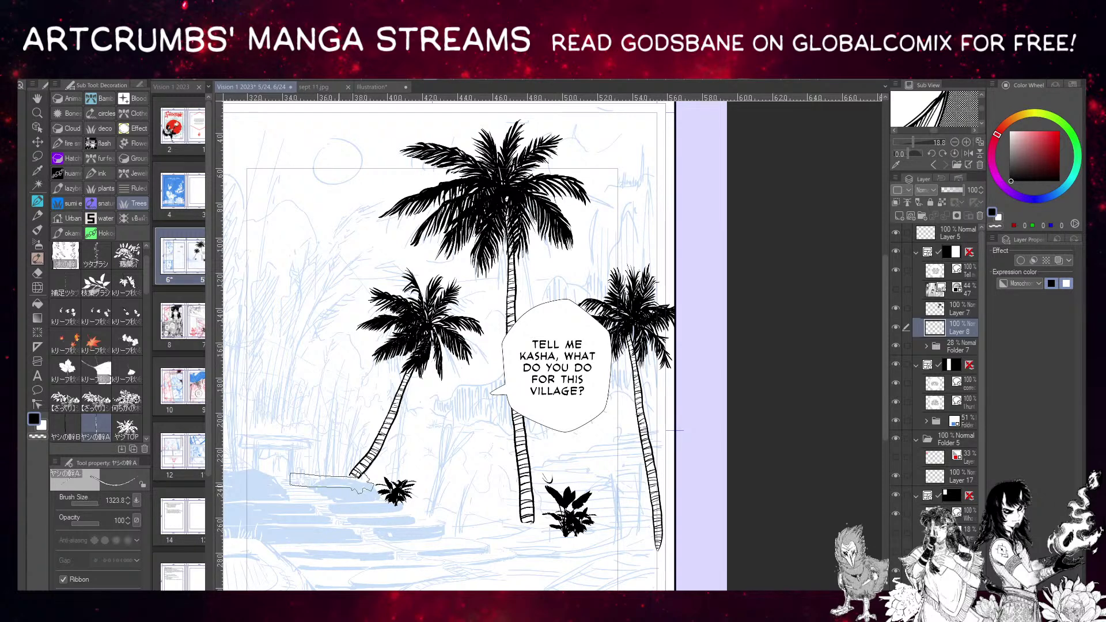
{"action": "key", "text": "ctrl+z"}
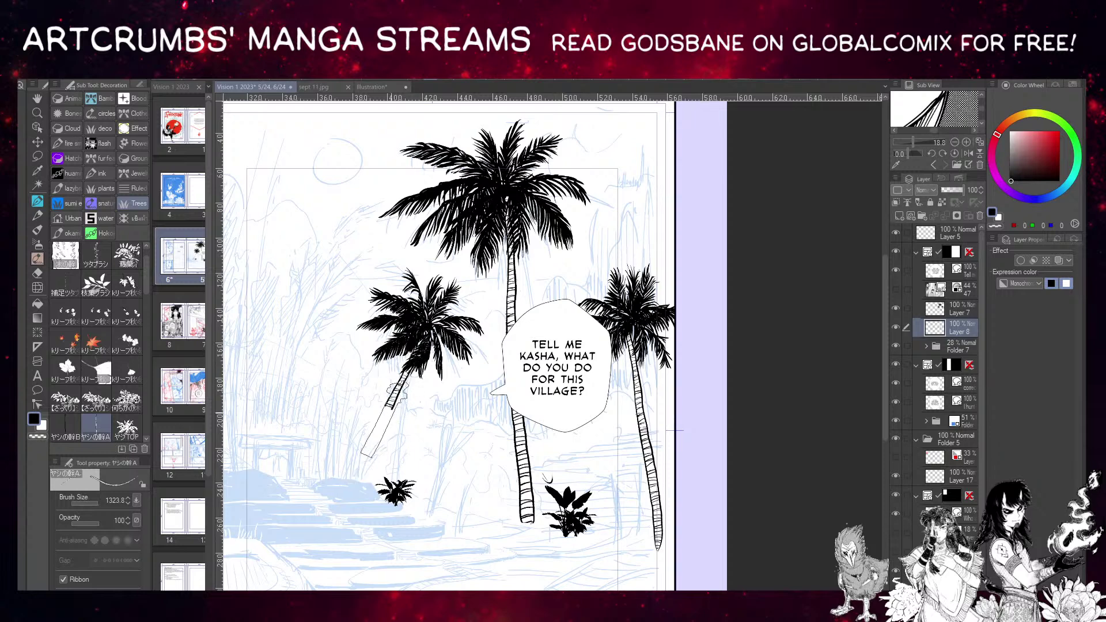
{"action": "left_click_drag", "start_coordinate": [383, 419], "coordinate": [346, 458]}
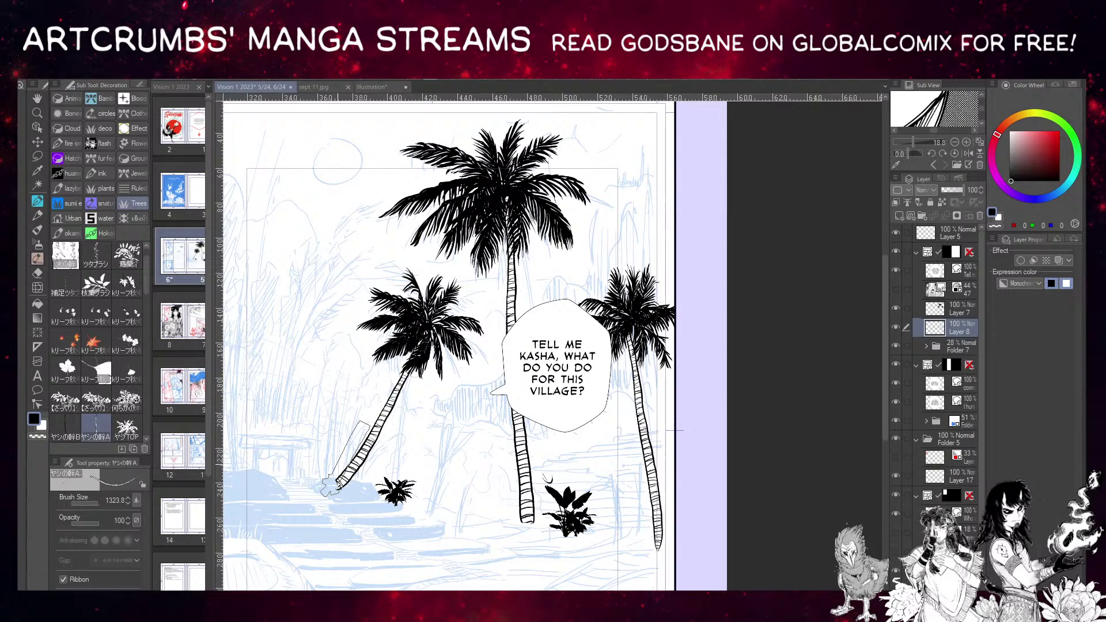
Ink hanging fronds and fibres under the leaning palm's crown, around the top of its trunk, with the ink pen.
{"action": "left_click", "coordinate": [38, 200]}
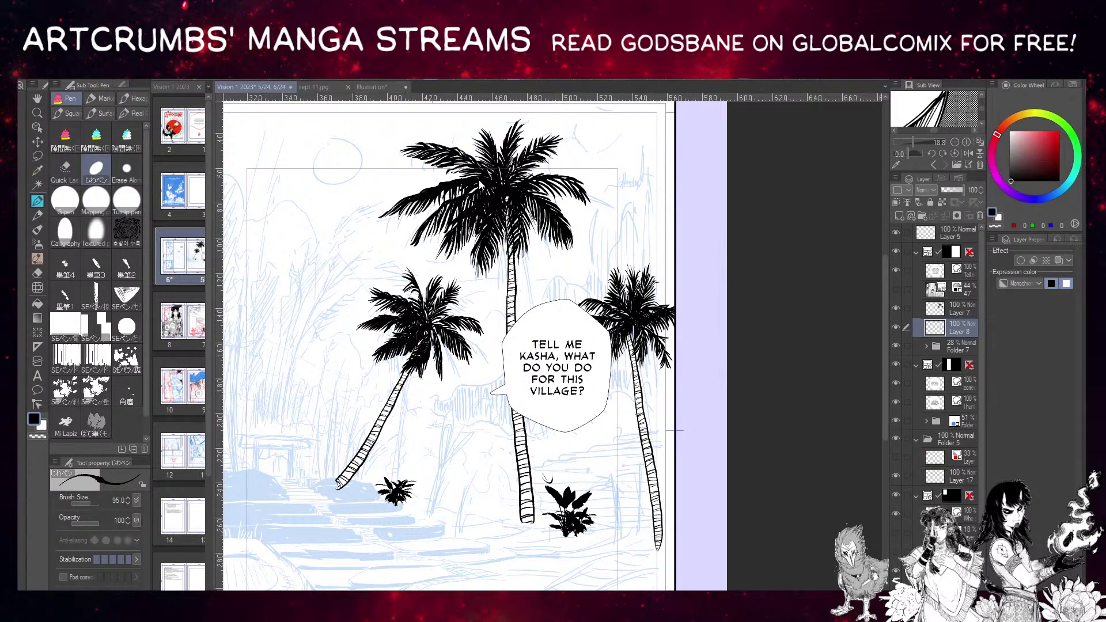
{"action": "key", "text": "b"}
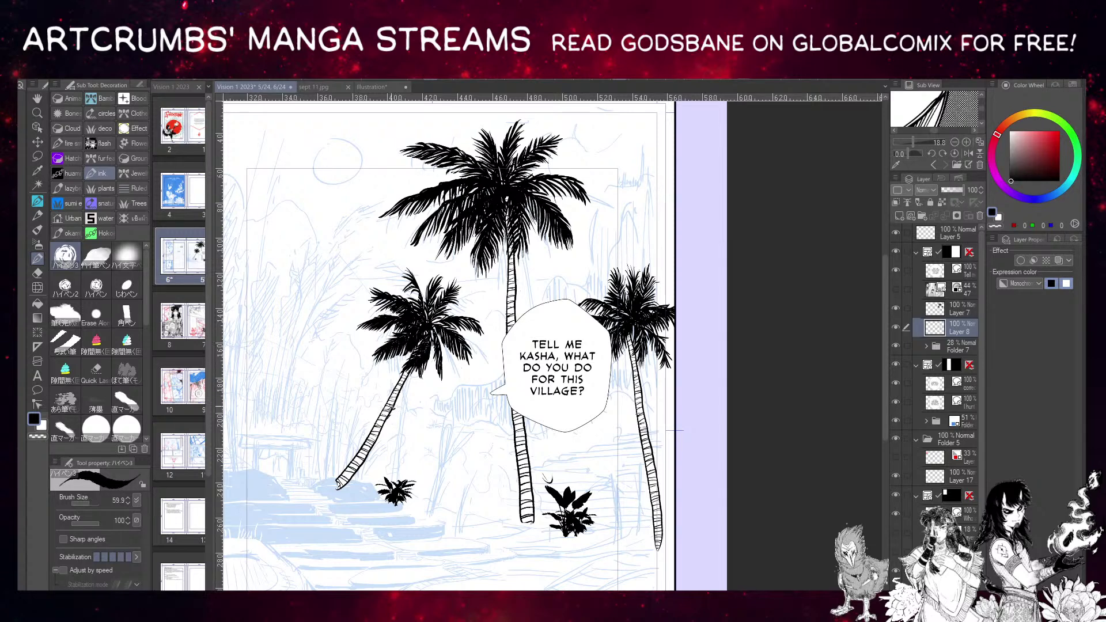
{"action": "mouse_move", "coordinate": [391, 406]}
{"action": "left_mouse_down"}
{"action": "mouse_move", "coordinate": [404, 383]}
{"action": "mouse_move", "coordinate": [403, 410]}
{"action": "left_mouse_up"}
{"action": "mouse_move", "coordinate": [411, 372]}
{"action": "left_mouse_down"}
{"action": "mouse_move", "coordinate": [393, 397]}
{"action": "mouse_move", "coordinate": [399, 380]}
{"action": "left_mouse_up"}
{"action": "left_click_drag", "start_coordinate": [403, 363], "coordinate": [380, 369]}
{"action": "left_click_drag", "start_coordinate": [402, 361], "coordinate": [386, 379]}
{"action": "mouse_move", "coordinate": [391, 367]}
{"action": "left_mouse_down"}
{"action": "mouse_move", "coordinate": [380, 341]}
{"action": "mouse_move", "coordinate": [393, 365]}
{"action": "mouse_move", "coordinate": [374, 396]}
{"action": "mouse_move", "coordinate": [419, 331]}
{"action": "mouse_move", "coordinate": [418, 392]}
{"action": "mouse_move", "coordinate": [415, 377]}
{"action": "mouse_move", "coordinate": [409, 396]}
{"action": "mouse_move", "coordinate": [413, 373]}
{"action": "mouse_move", "coordinate": [419, 415]}
{"action": "left_mouse_up"}
{"action": "left_click_drag", "start_coordinate": [418, 373], "coordinate": [423, 388]}
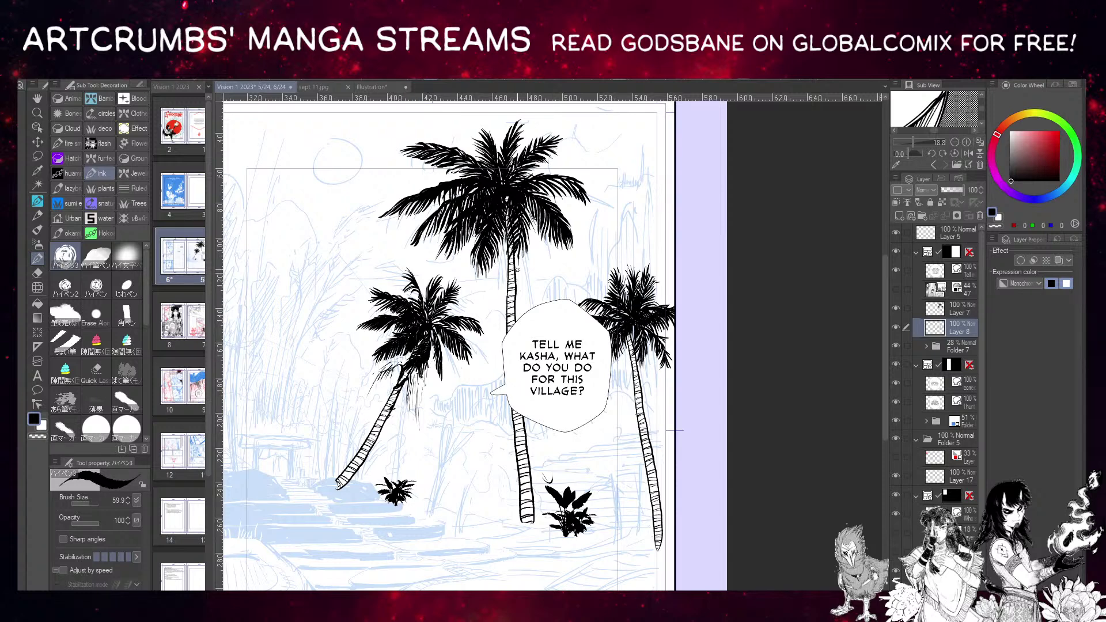
Shade the upper trunks of the tall palm and the leaning palm with black ink strokes just below their crowns.
{"action": "left_click_drag", "start_coordinate": [515, 264], "coordinate": [506, 303]}
{"action": "mouse_move", "coordinate": [514, 275]}
{"action": "left_mouse_down"}
{"action": "mouse_move", "coordinate": [508, 291]}
{"action": "mouse_move", "coordinate": [510, 281]}
{"action": "left_mouse_up"}
{"action": "left_click_drag", "start_coordinate": [402, 384], "coordinate": [392, 401]}
{"action": "key", "text": "x"}
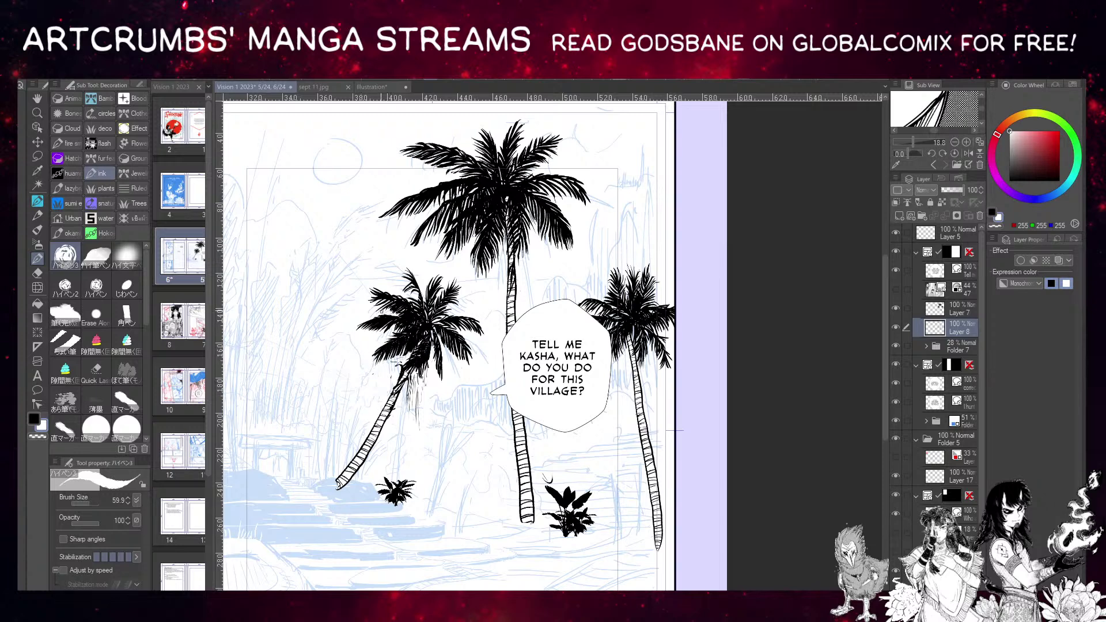
{"action": "left_click", "coordinate": [33, 419]}
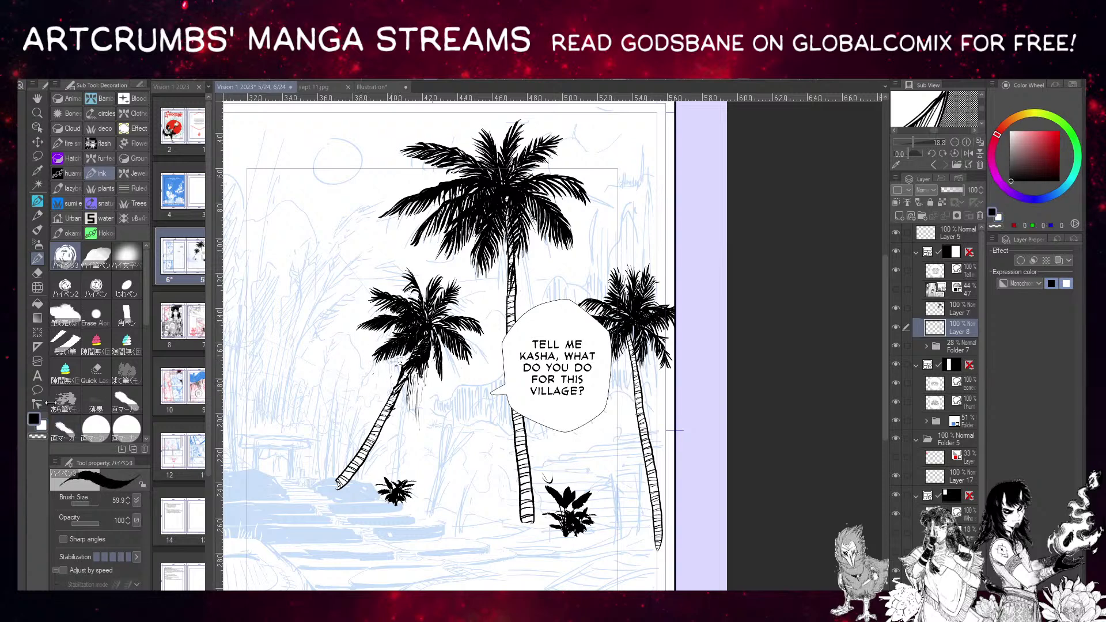
{"action": "left_click_drag", "start_coordinate": [402, 364], "coordinate": [396, 370]}
{"action": "mouse_move", "coordinate": [402, 362]}
{"action": "left_mouse_down"}
{"action": "mouse_move", "coordinate": [387, 388]}
{"action": "mouse_move", "coordinate": [399, 407]}
{"action": "left_mouse_up"}
{"action": "left_click_drag", "start_coordinate": [402, 374], "coordinate": [393, 381]}
{"action": "left_click_drag", "start_coordinate": [403, 367], "coordinate": [398, 373]}
Ink drooping frond strands over the tall palm's upper trunk, then touch up the right palm's crown and the leaning trunk's base.
{"action": "left_click_drag", "start_coordinate": [521, 246], "coordinate": [528, 266]}
{"action": "mouse_move", "coordinate": [533, 265]}
{"action": "left_mouse_down"}
{"action": "mouse_move", "coordinate": [529, 286]}
{"action": "mouse_move", "coordinate": [526, 261]}
{"action": "left_mouse_up"}
{"action": "mouse_move", "coordinate": [534, 257]}
{"action": "left_mouse_down"}
{"action": "mouse_move", "coordinate": [530, 284]}
{"action": "mouse_move", "coordinate": [518, 285]}
{"action": "left_mouse_up"}
{"action": "left_click_drag", "start_coordinate": [518, 258], "coordinate": [524, 267]}
{"action": "left_click_drag", "start_coordinate": [521, 259], "coordinate": [521, 291]}
{"action": "mouse_move", "coordinate": [526, 269]}
{"action": "left_mouse_down"}
{"action": "mouse_move", "coordinate": [500, 273]}
{"action": "mouse_move", "coordinate": [504, 258]}
{"action": "mouse_move", "coordinate": [500, 284]}
{"action": "left_mouse_up"}
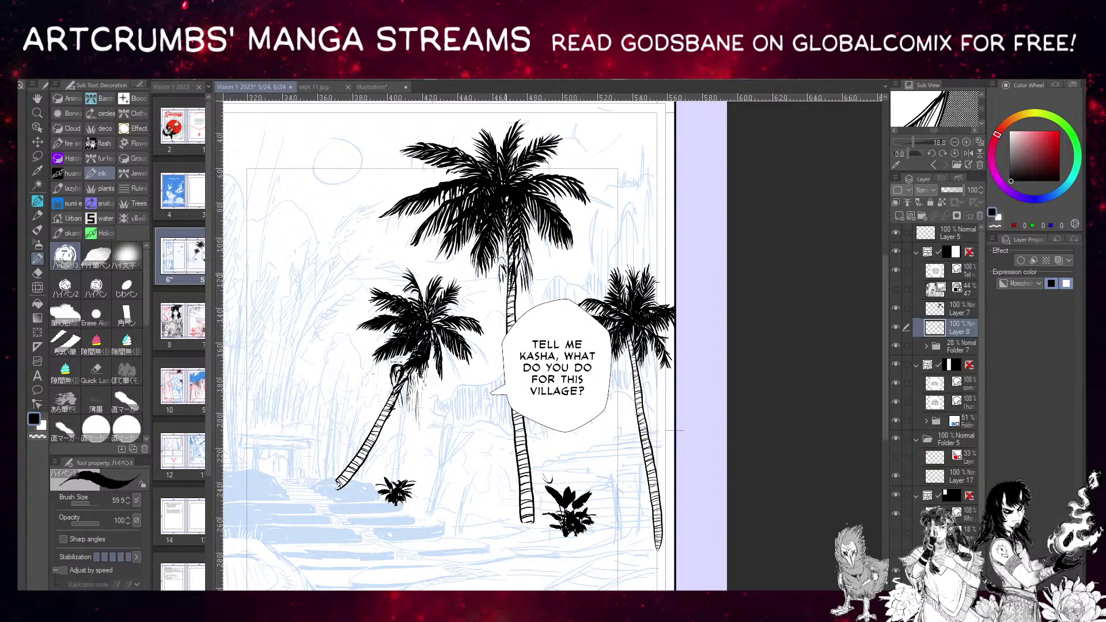
{"action": "left_click_drag", "start_coordinate": [631, 347], "coordinate": [626, 366]}
{"action": "left_click_drag", "start_coordinate": [356, 489], "coordinate": [342, 489]}
Lower the opacity of the "Tell me Kasha" speech balloon layer to 38%.
{"action": "left_click", "coordinate": [910, 306]}
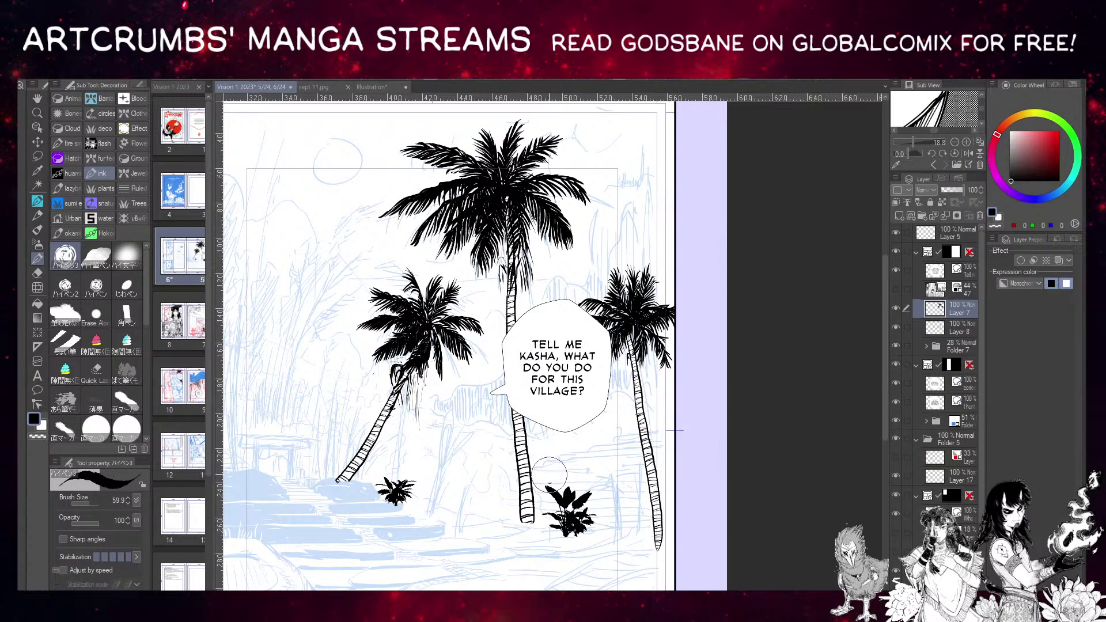
{"action": "key", "text": "ctrl+z"}
{"action": "left_click", "coordinate": [935, 271]}
{"action": "left_click", "coordinate": [949, 190]}
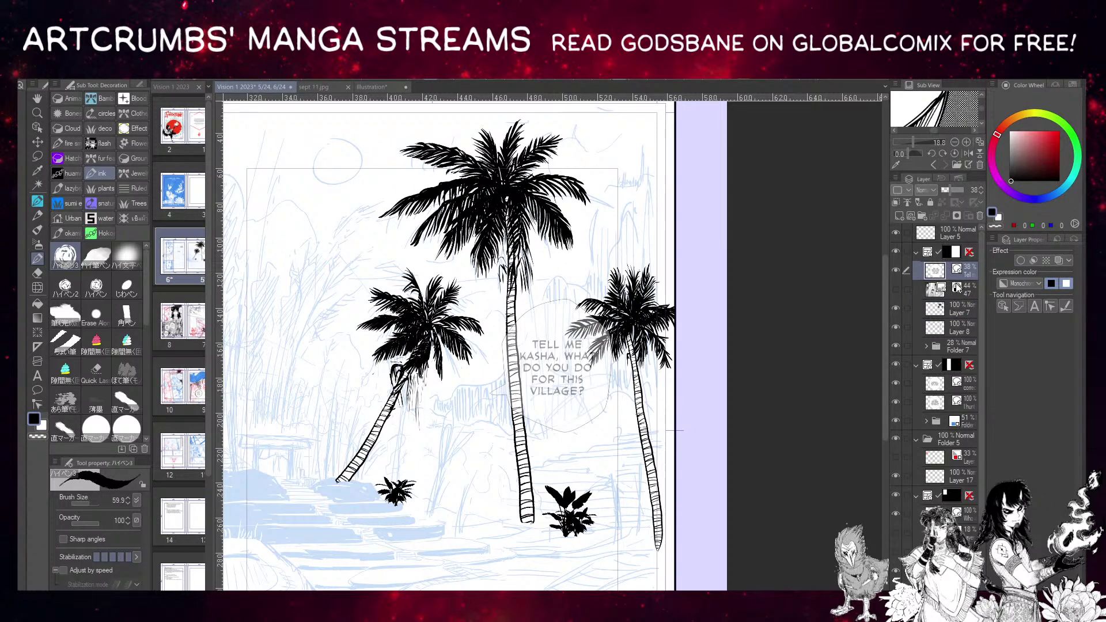
Try merging Layer 7 into Layer 8, then restore them as separate layers.
{"action": "left_click", "coordinate": [944, 311]}
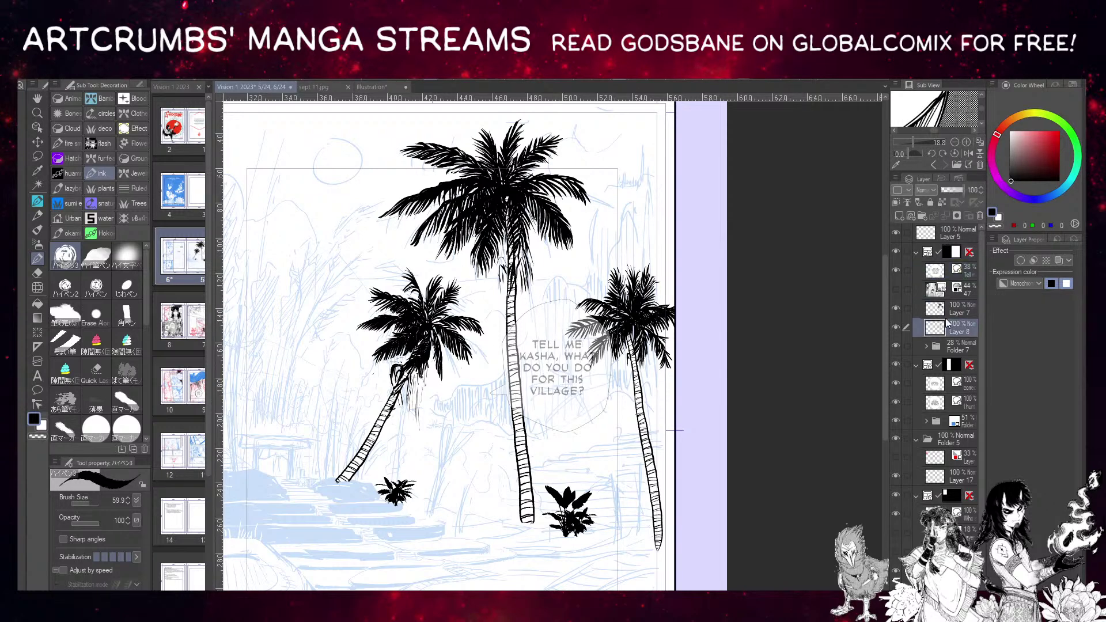
{"action": "left_click", "coordinate": [946, 327]}
{"action": "left_click", "coordinate": [943, 309]}
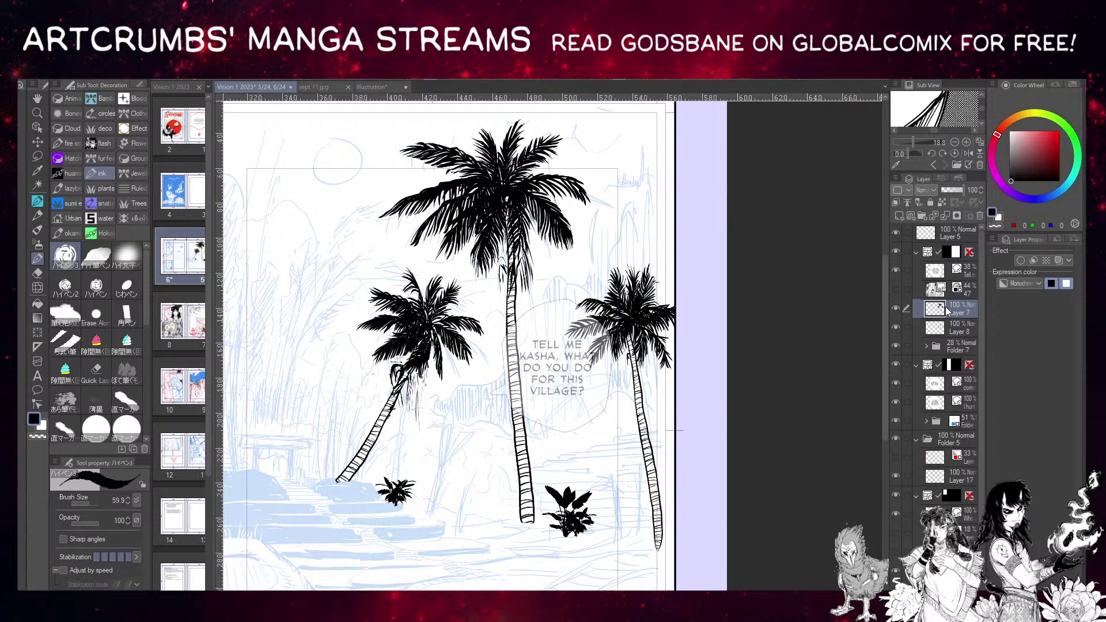
{"action": "key", "text": "ctrl+e"}
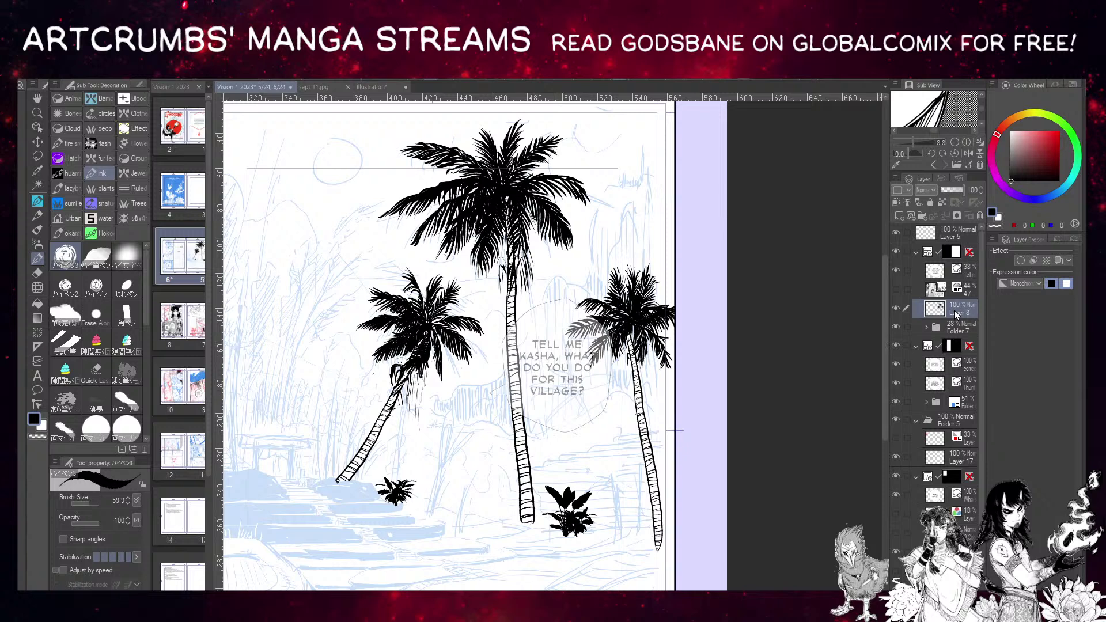
{"action": "left_click", "coordinate": [898, 215]}
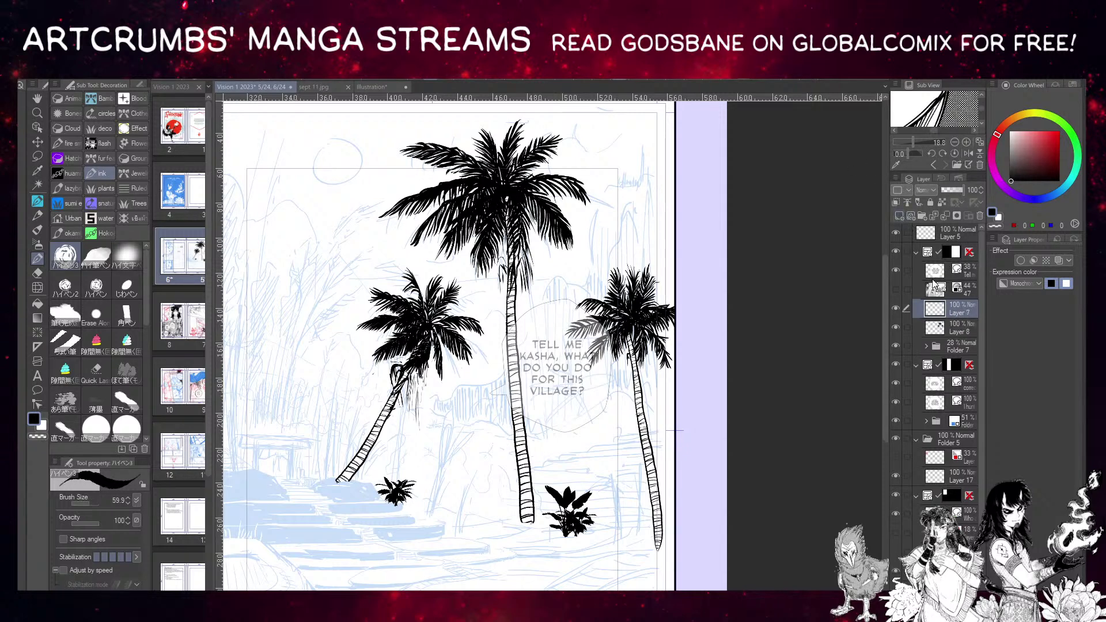
Move Layer 7 beneath Layer 8 in the layer stack and make Layer 7 active for drawing.
{"action": "left_click_drag", "start_coordinate": [941, 313], "coordinate": [941, 335]}
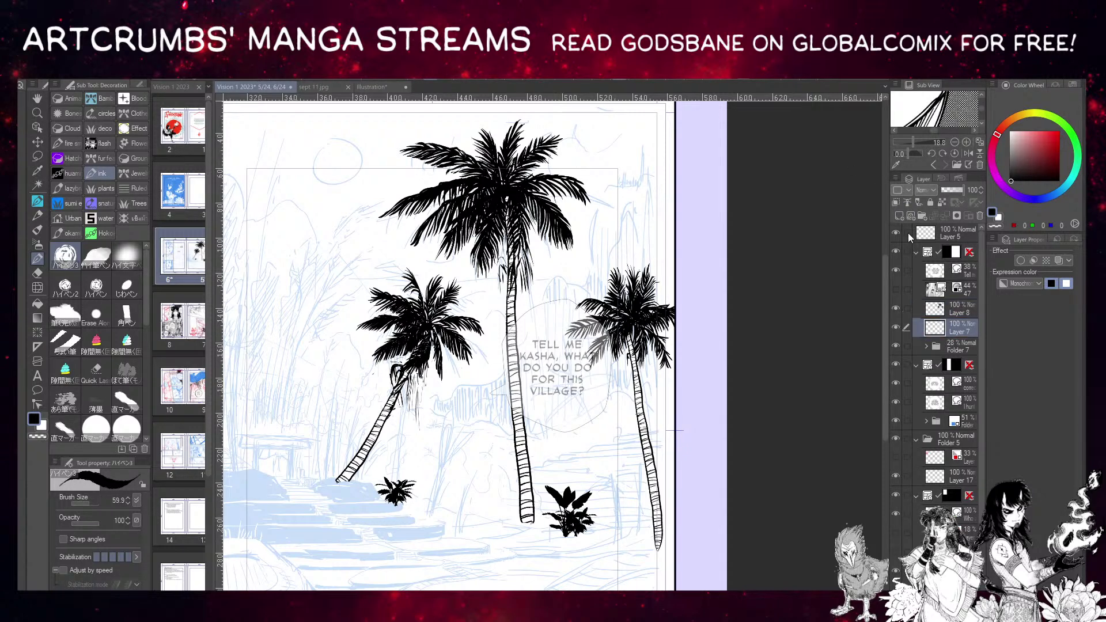
{"action": "left_click", "coordinate": [37, 201]}
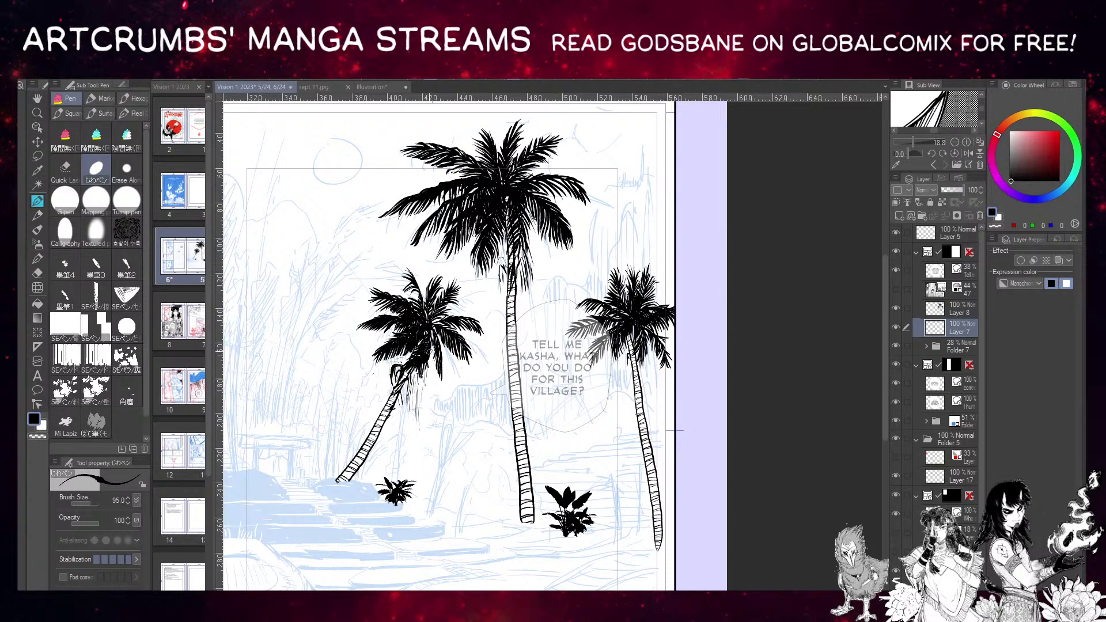
{"action": "left_click", "coordinate": [913, 303]}
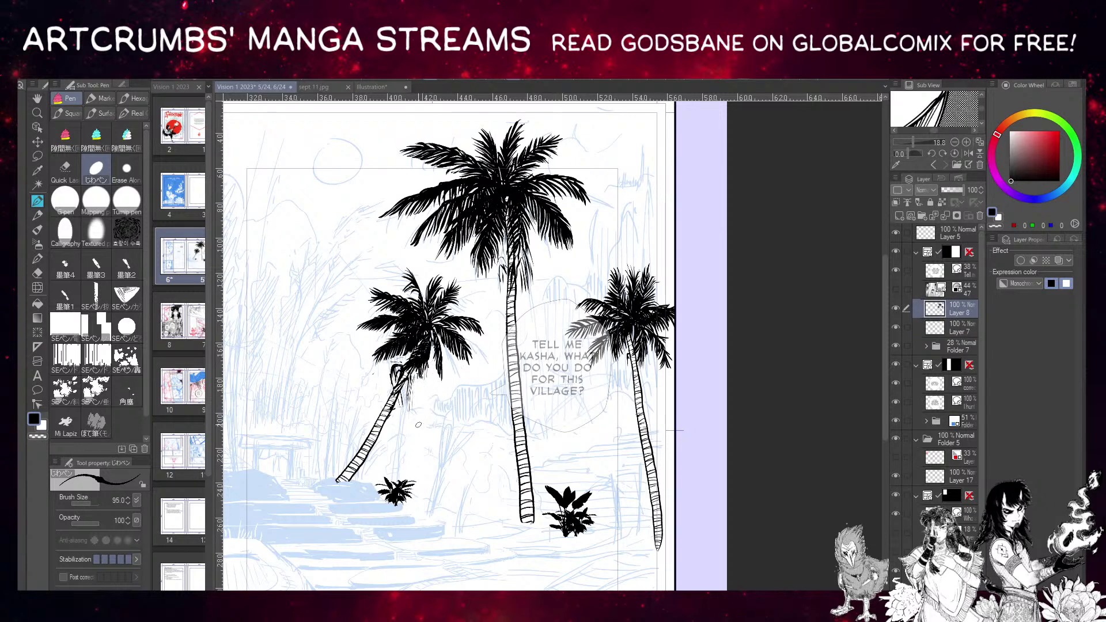
{"action": "left_click", "coordinate": [934, 327]}
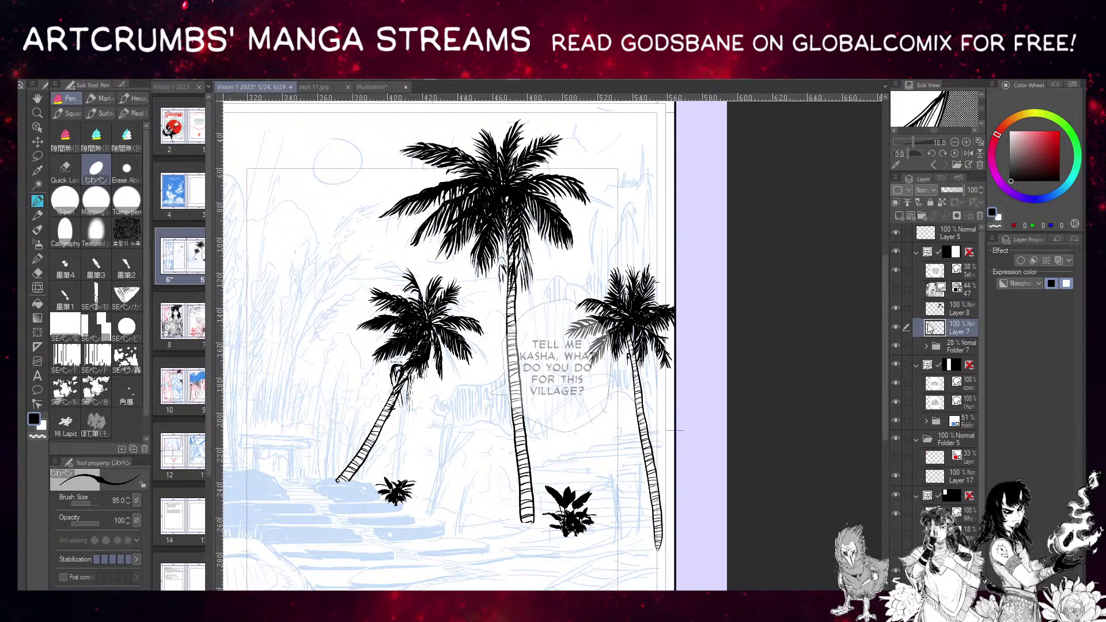
Ink extra foliage around the base of the leafy plant beside the tall palm's trunk with the ink pen.
{"action": "left_click_drag", "start_coordinate": [675, 429], "coordinate": [740, 430]}
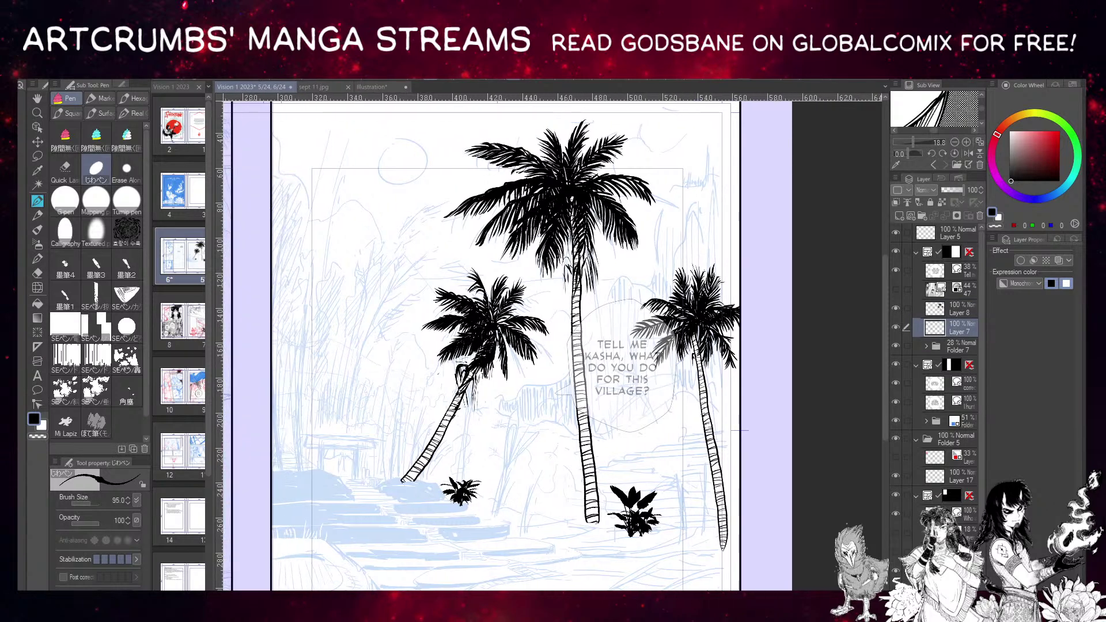
{"action": "left_click_drag", "start_coordinate": [565, 453], "coordinate": [415, 315]}
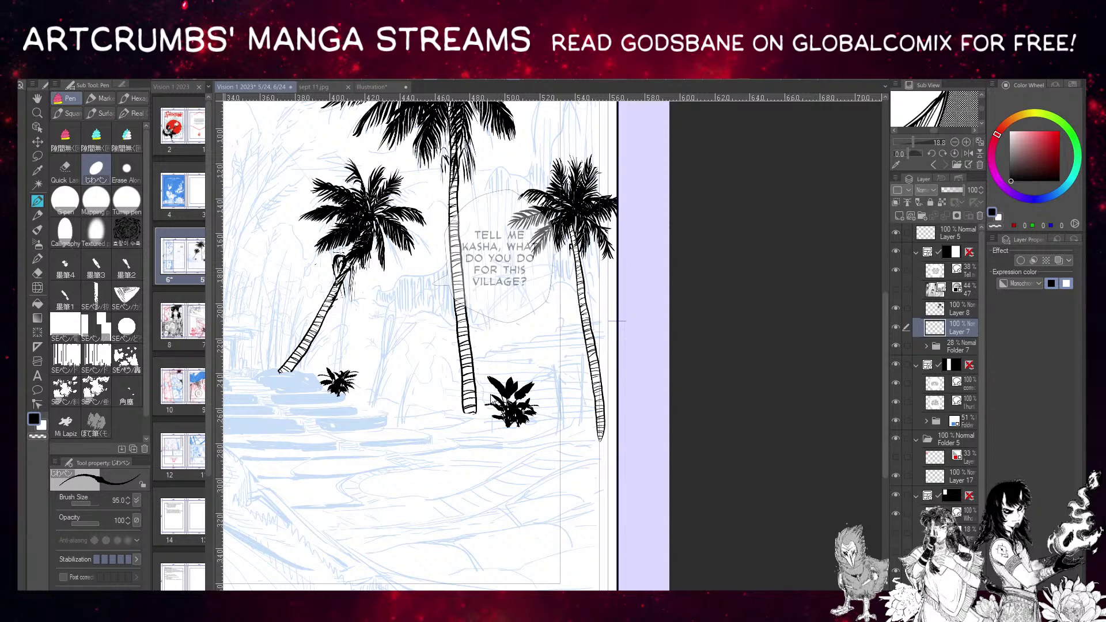
{"action": "key", "text": "b"}
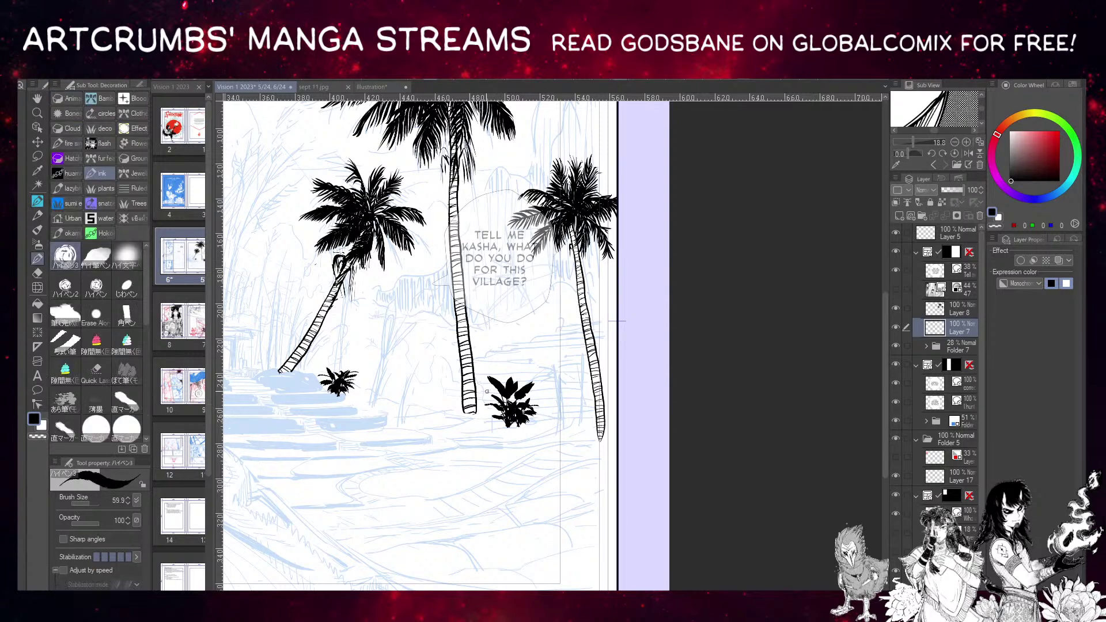
{"action": "left_click_drag", "start_coordinate": [487, 394], "coordinate": [505, 408]}
{"action": "left_click_drag", "start_coordinate": [495, 419], "coordinate": [488, 408]}
Look through the plants group of decoration brushes for a suitable grass brush.
{"action": "left_click", "coordinate": [140, 202]}
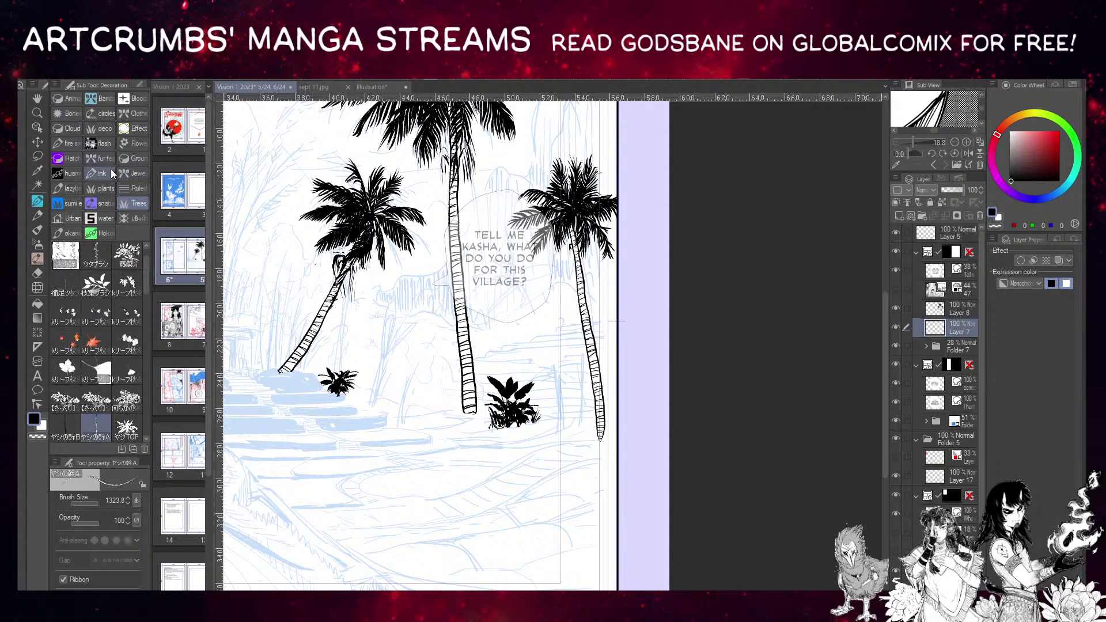
{"action": "left_click", "coordinate": [106, 188]}
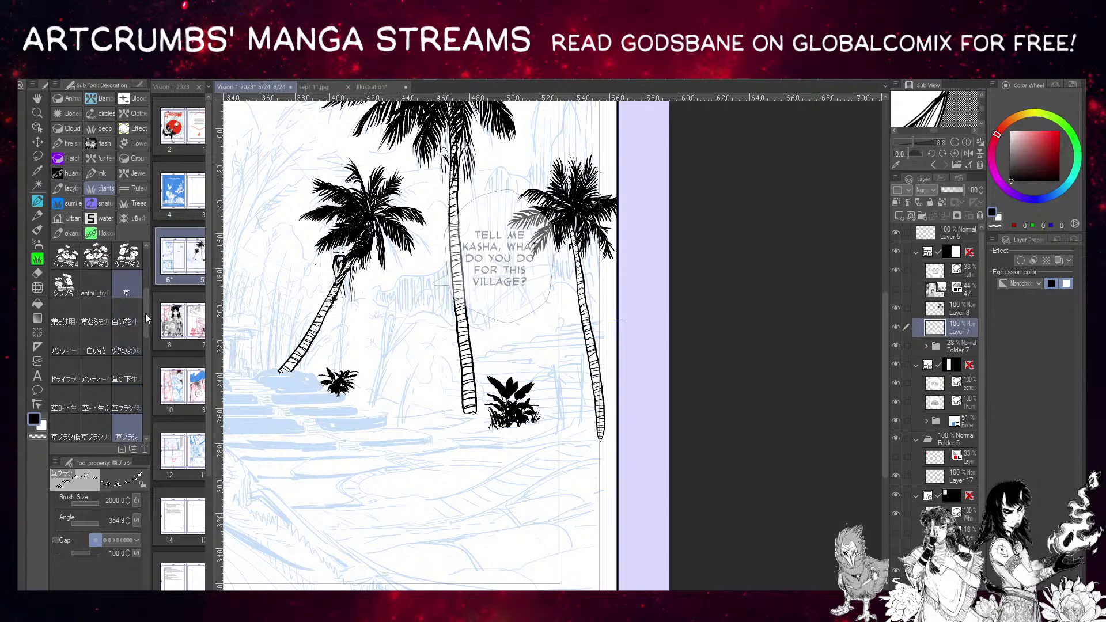
{"action": "left_click_drag", "start_coordinate": [145, 313], "coordinate": [144, 269]}
{"action": "scroll", "coordinate": [144, 271], "scroll_direction": "up", "scroll_amount": 3}
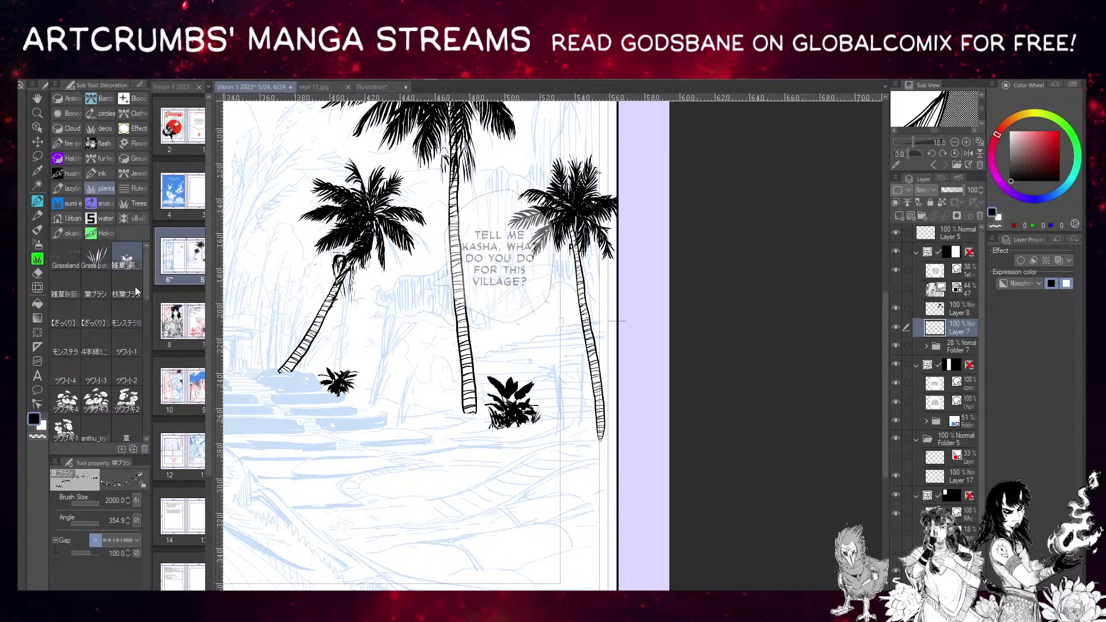
{"action": "left_click_drag", "start_coordinate": [145, 286], "coordinate": [150, 423]}
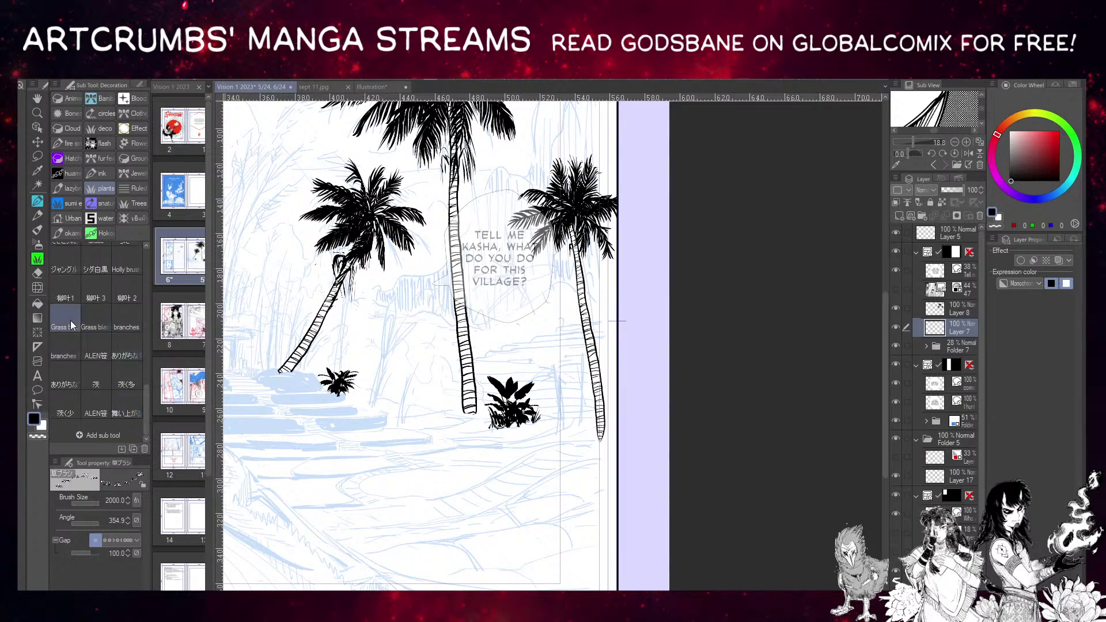
{"action": "left_click", "coordinate": [70, 321]}
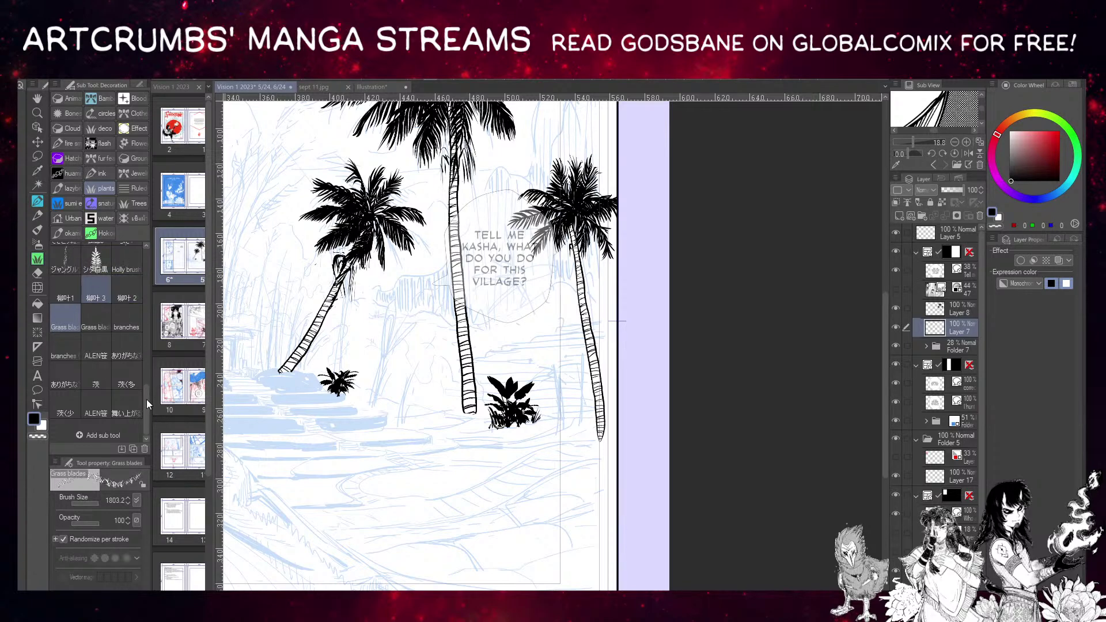
{"action": "scroll", "coordinate": [146, 388], "scroll_direction": "up", "scroll_amount": 2}
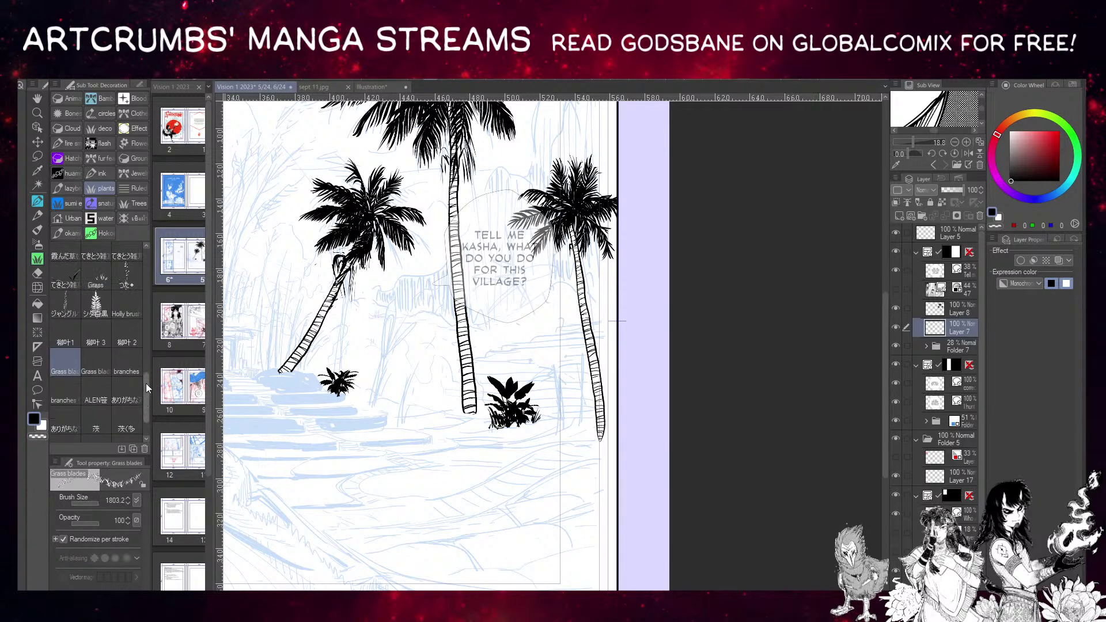
{"action": "left_click_drag", "start_coordinate": [144, 382], "coordinate": [147, 344]}
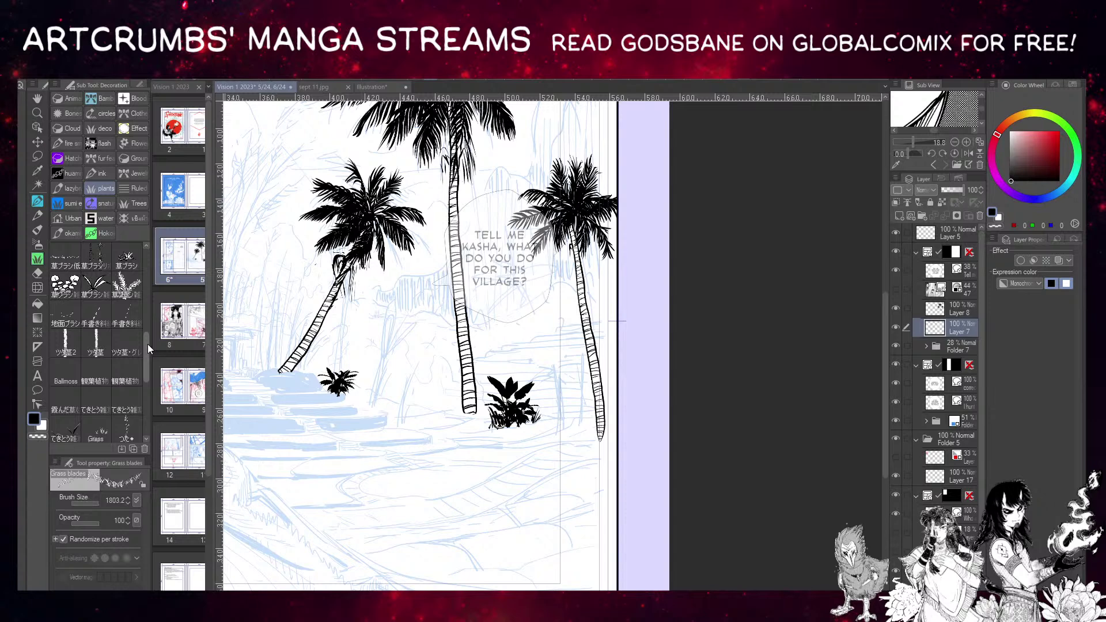
{"action": "left_click_drag", "start_coordinate": [148, 344], "coordinate": [135, 295]}
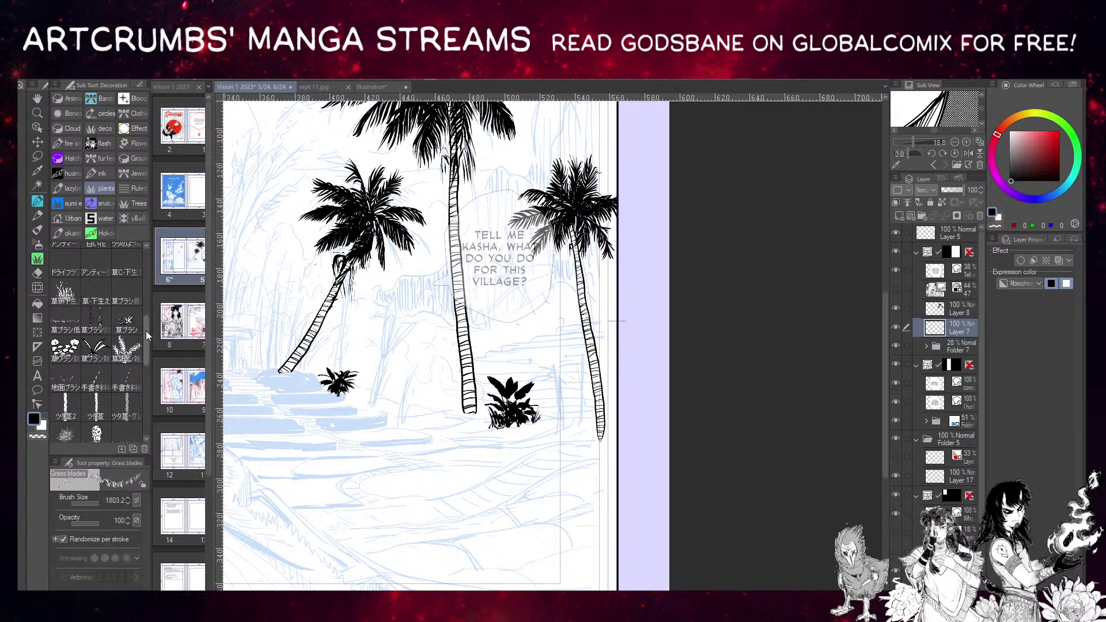
{"action": "scroll", "coordinate": [147, 336], "scroll_direction": "up", "scroll_amount": 1}
Try a low grass brush along the ground beside the leaning palm's base, then undo the stroke.
{"action": "left_click", "coordinate": [96, 326]}
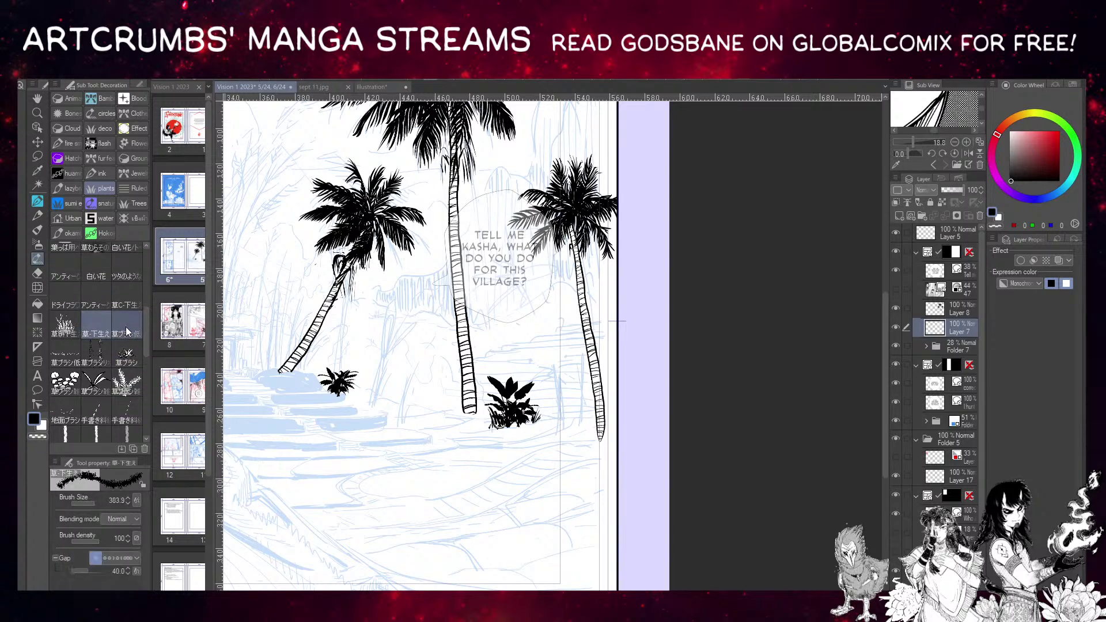
{"action": "left_click", "coordinate": [127, 331]}
{"action": "left_click_drag", "start_coordinate": [225, 364], "coordinate": [275, 364]}
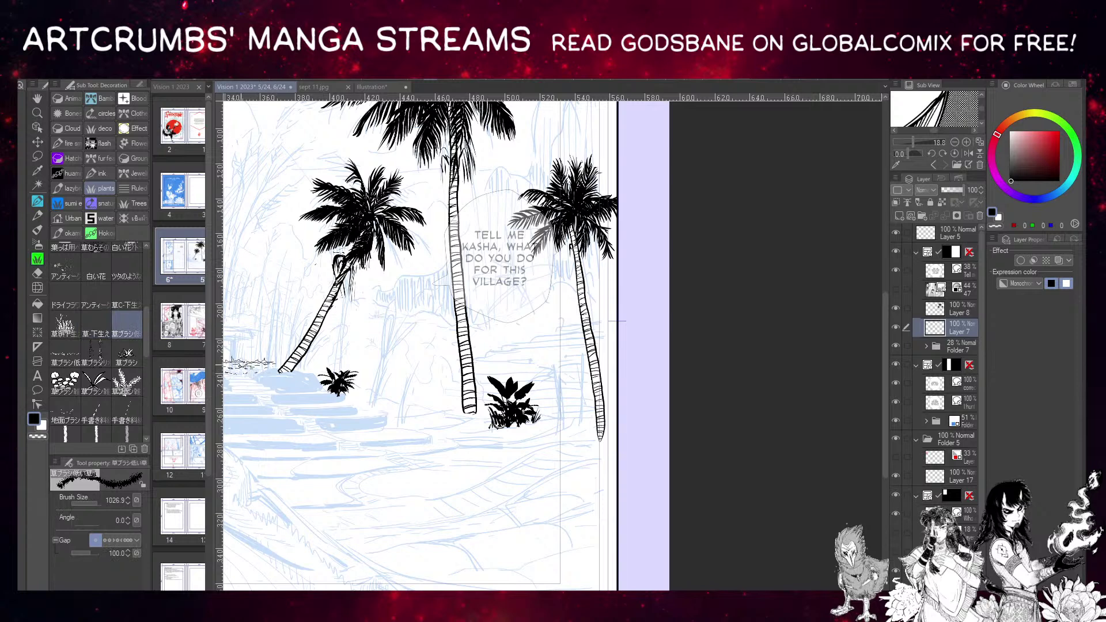
{"action": "key", "text": "ctrl+z"}
Stamp tall grass tufts beside the leafy plant near the tall palm and the small plant near the leaning palm, using the 570.9-size grass brush.
{"action": "left_click", "coordinate": [121, 298]}
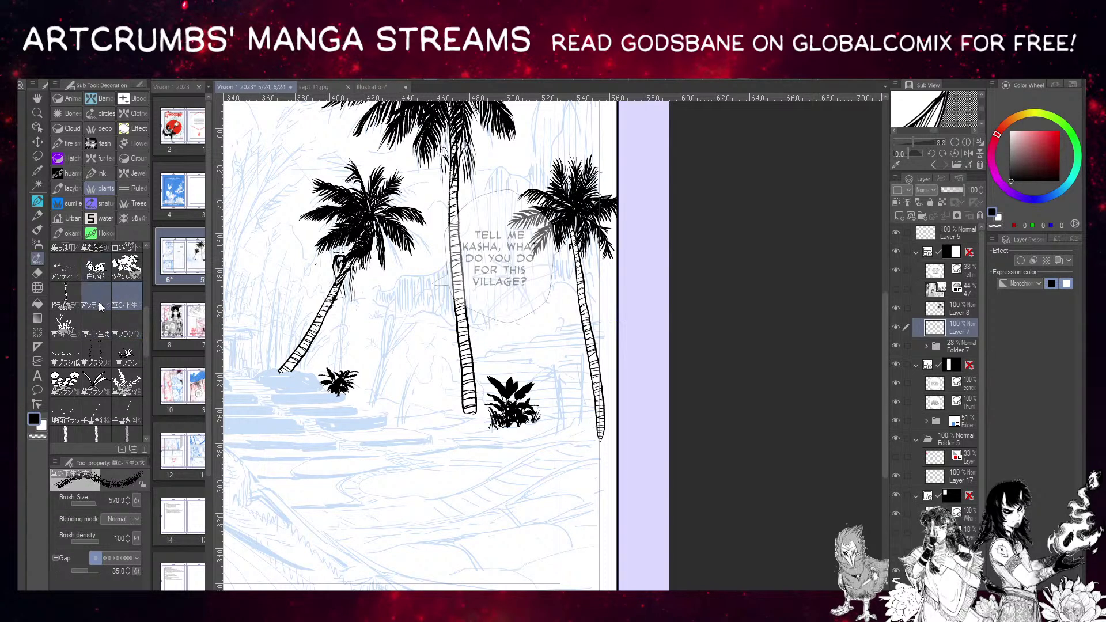
{"action": "left_click", "coordinate": [99, 302]}
{"action": "left_click", "coordinate": [137, 289]}
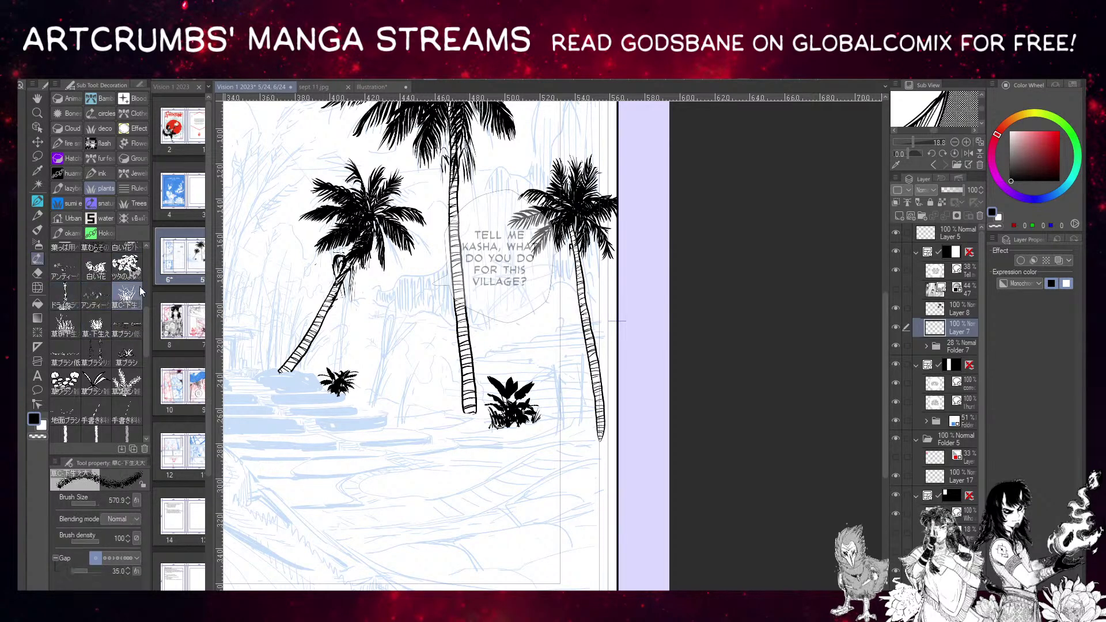
{"action": "left_click_drag", "start_coordinate": [528, 408], "coordinate": [544, 404]}
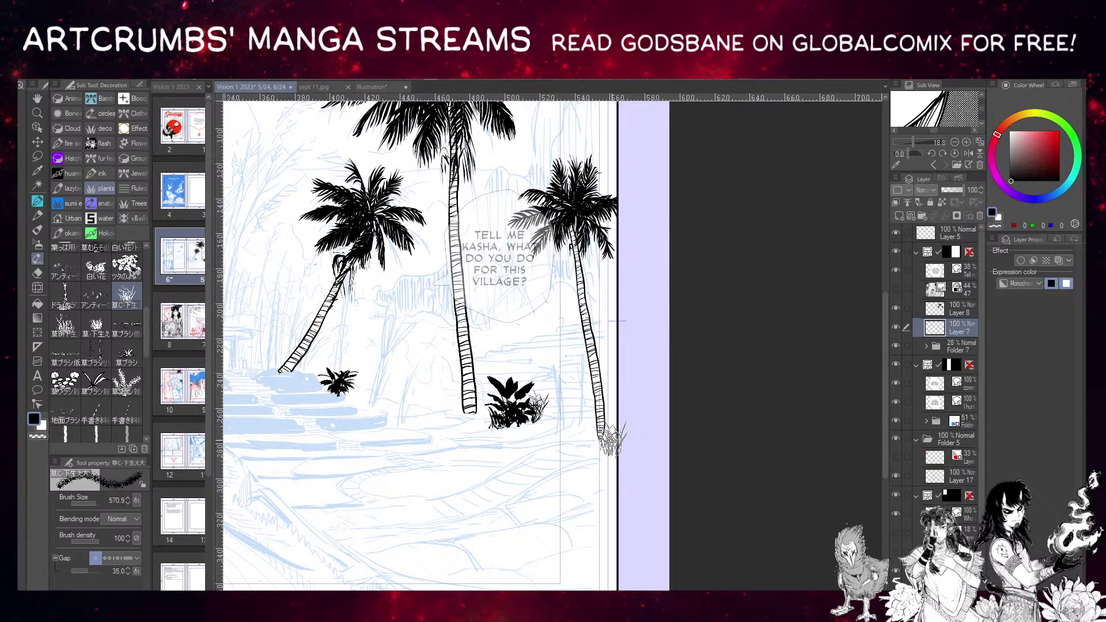
{"action": "left_click", "coordinate": [346, 390]}
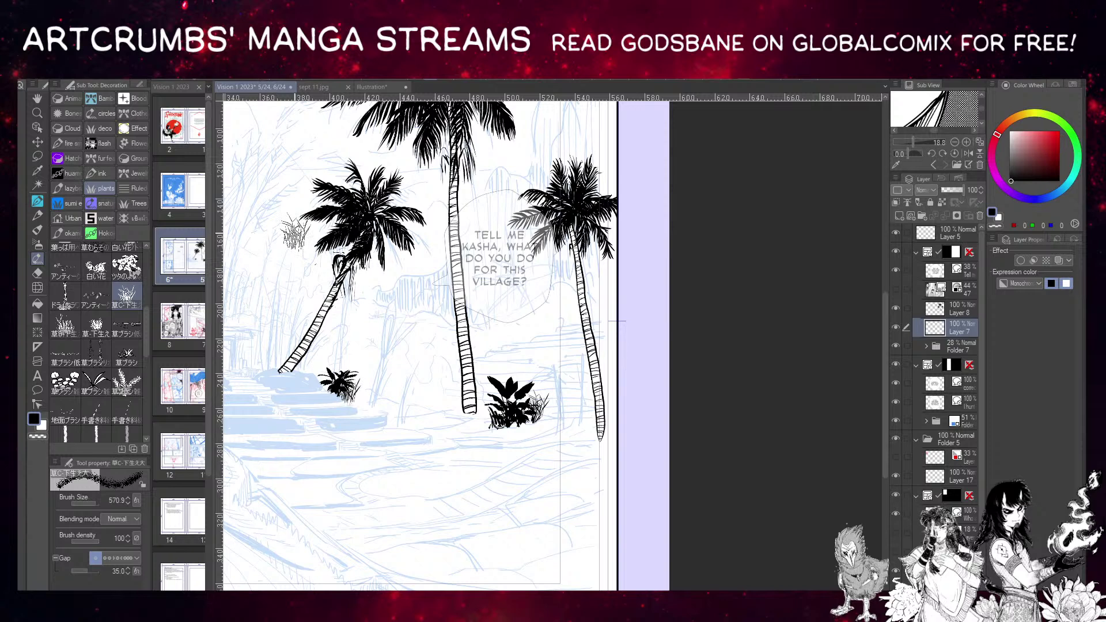
{"action": "left_click", "coordinate": [382, 416]}
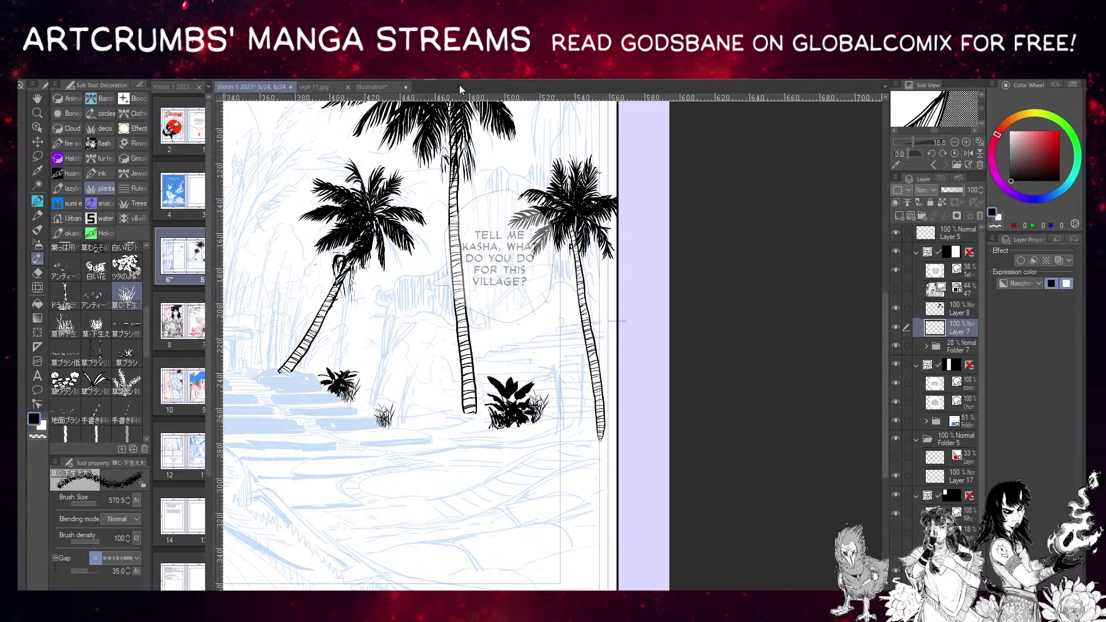
{"action": "key", "text": "ctrl+z"}
{"action": "left_click", "coordinate": [393, 362]}
Extend the grass beside both ground plants with the second undergrowth brush, which has upright blades.
{"action": "left_click", "coordinate": [65, 325]}
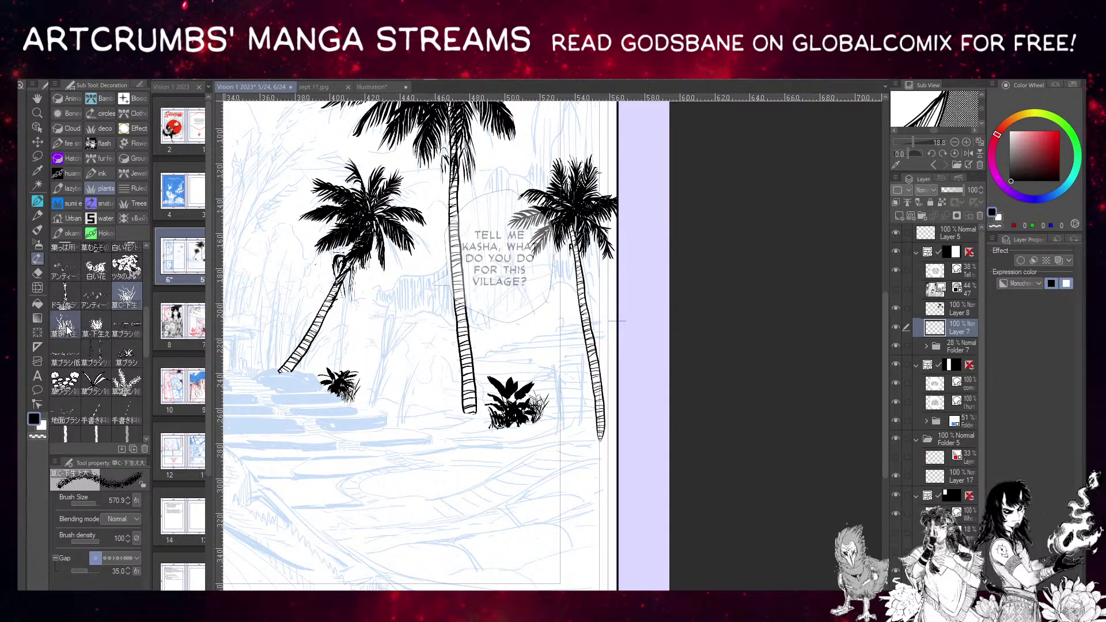
{"action": "left_click", "coordinate": [358, 396]}
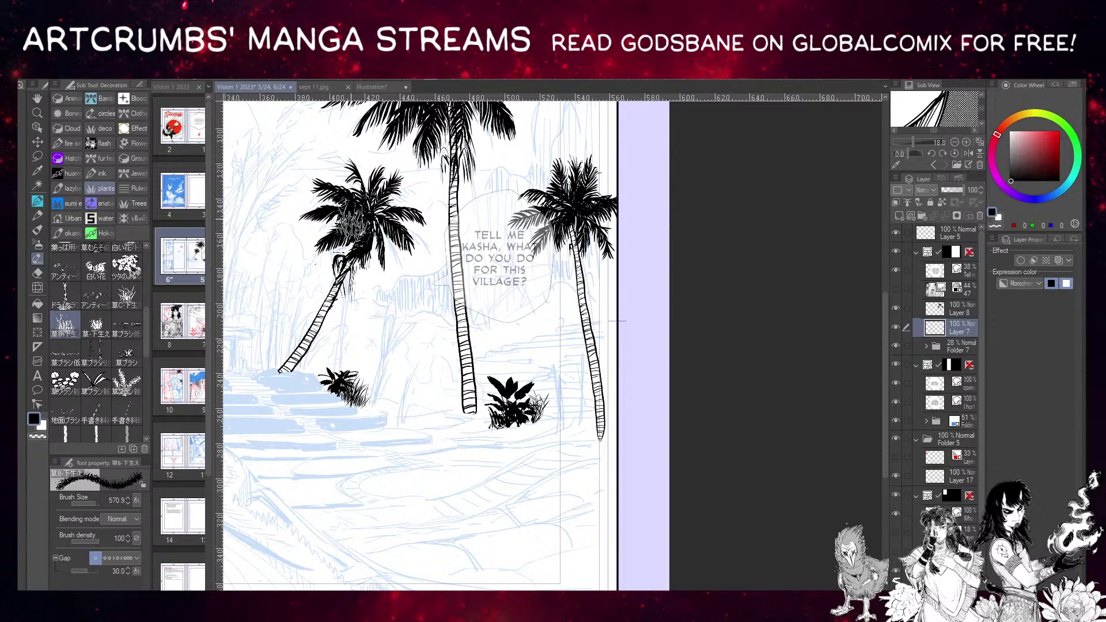
{"action": "left_click", "coordinate": [545, 408]}
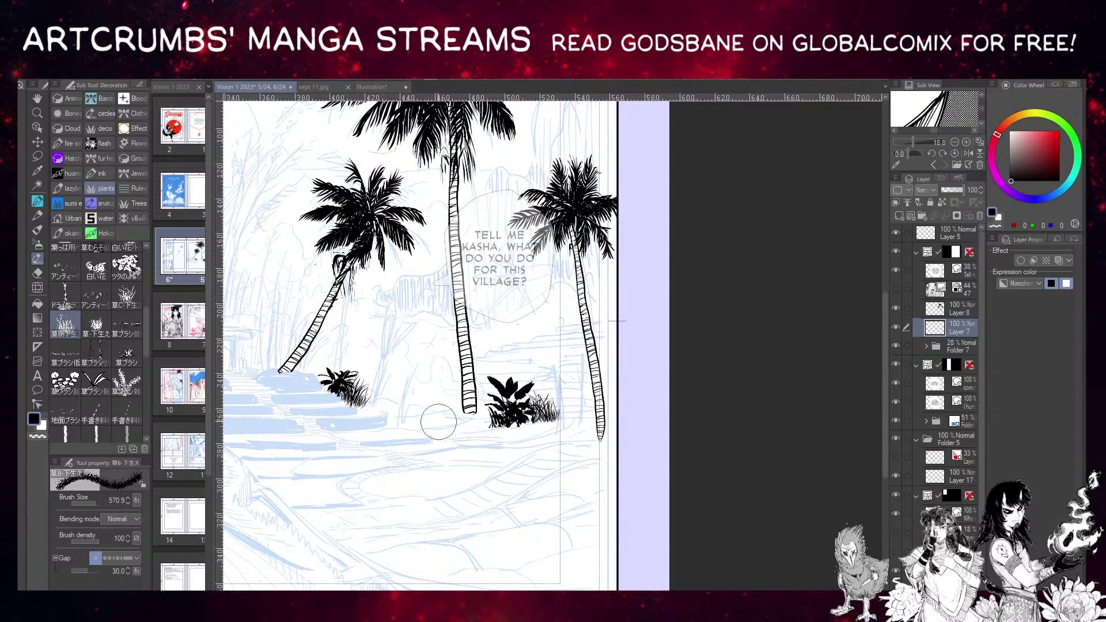
Try stamping grass at the tall palm's base on Layer 7 and on Layer 8, undo the tufts, and return to Layer 7.
{"action": "left_click", "coordinate": [468, 424]}
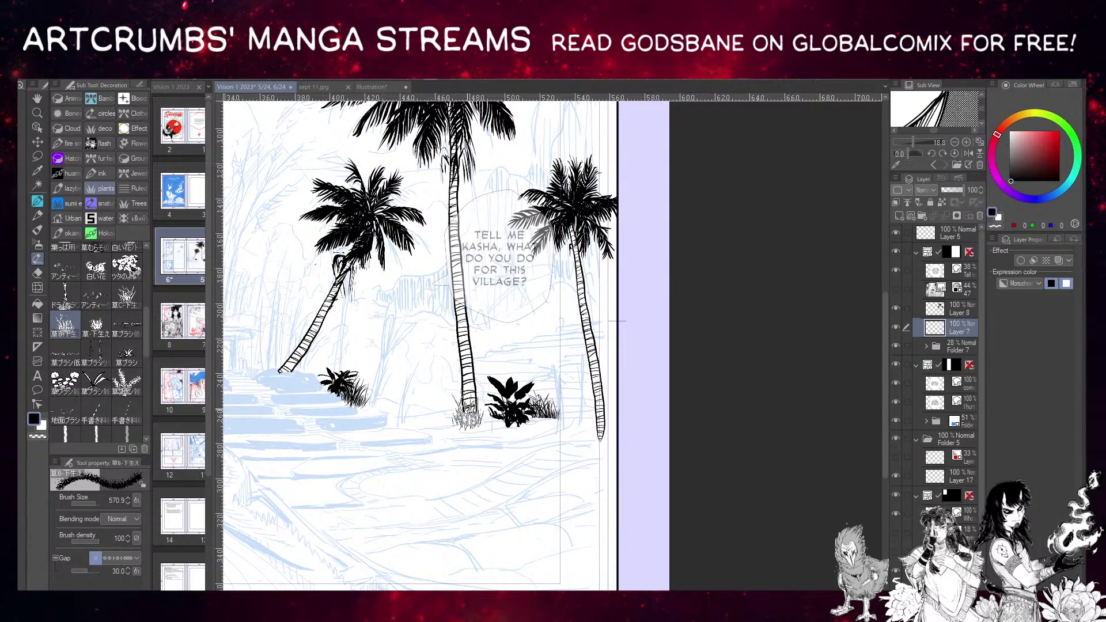
{"action": "key", "text": "ctrl+z"}
{"action": "key", "text": "ctrl+z"}
{"action": "left_click_drag", "start_coordinate": [936, 311], "coordinate": [941, 289]}
{"action": "left_click", "coordinate": [930, 310]}
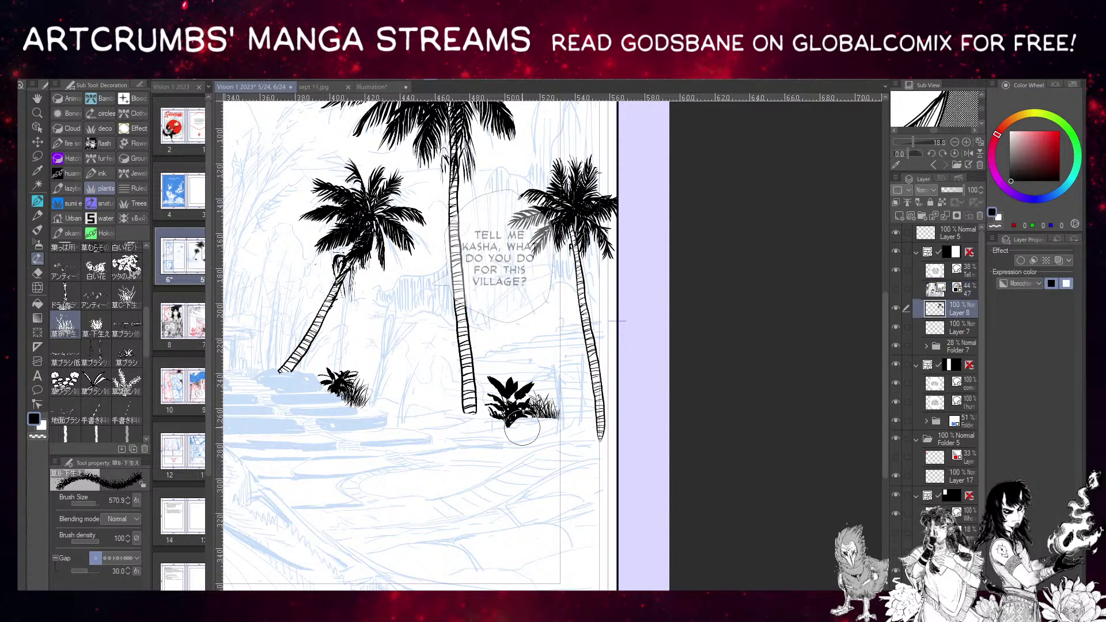
{"action": "left_click", "coordinate": [475, 421]}
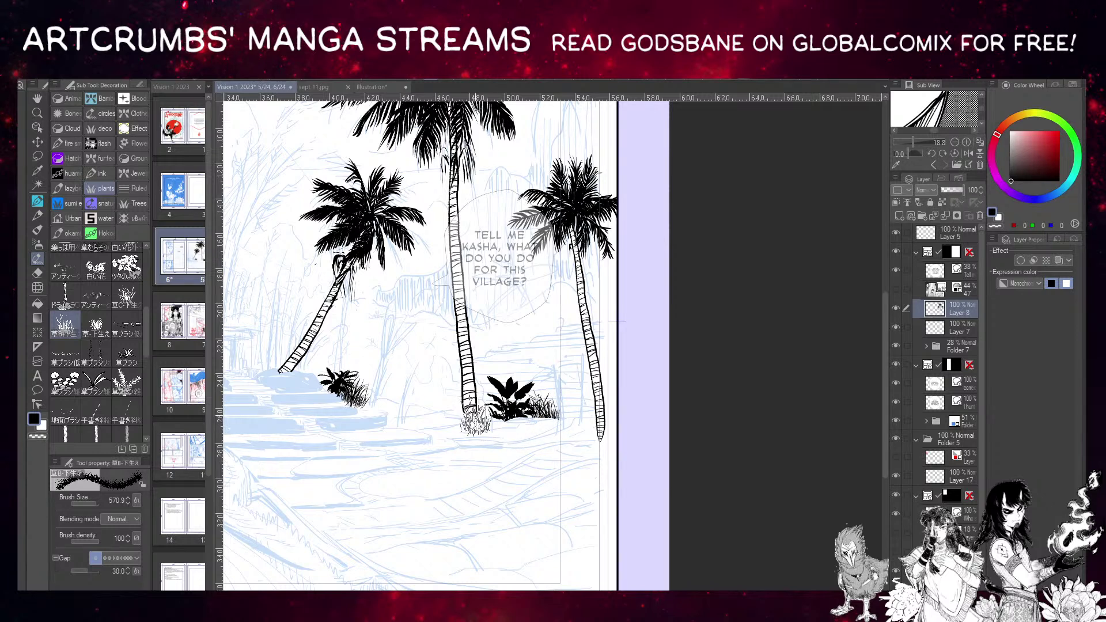
{"action": "key", "text": "ctrl+z"}
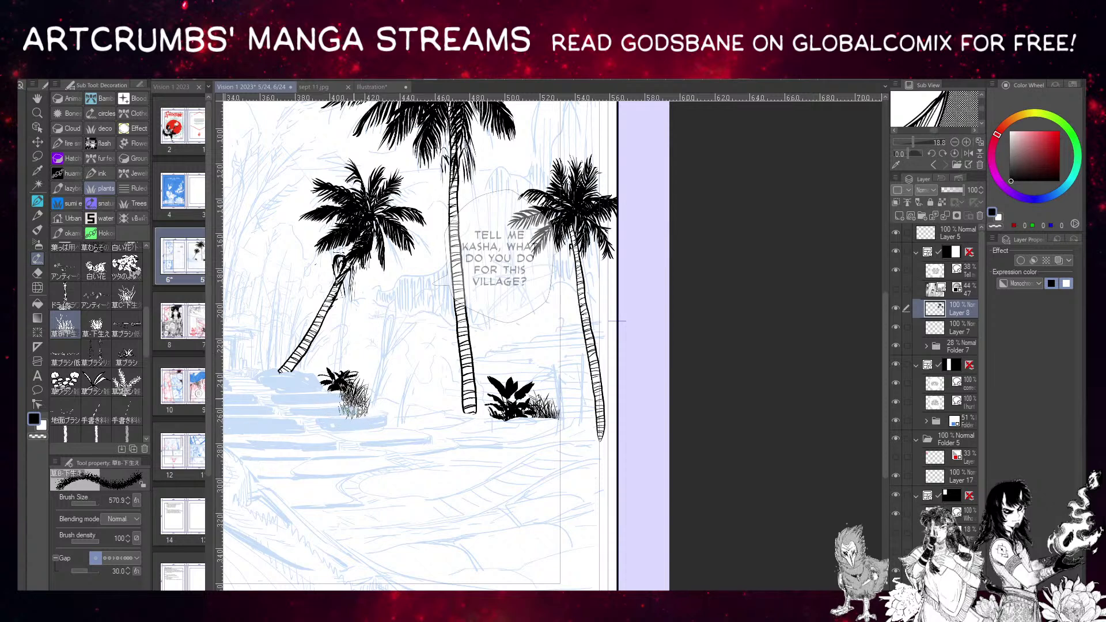
{"action": "left_click", "coordinate": [931, 329]}
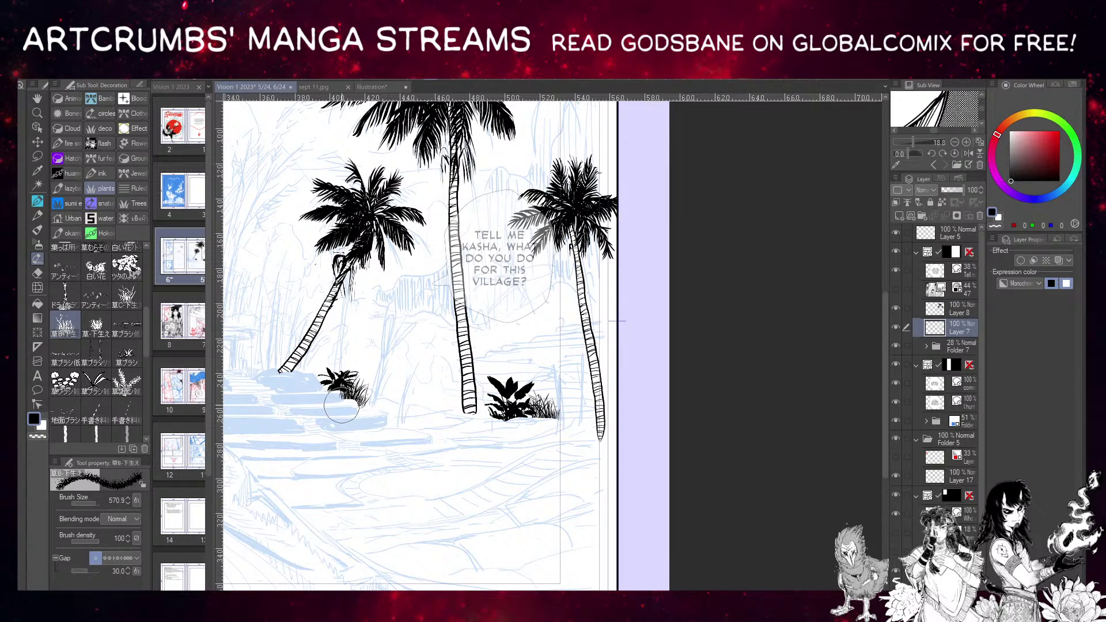
{"action": "left_click_drag", "start_coordinate": [341, 380], "coordinate": [338, 371]}
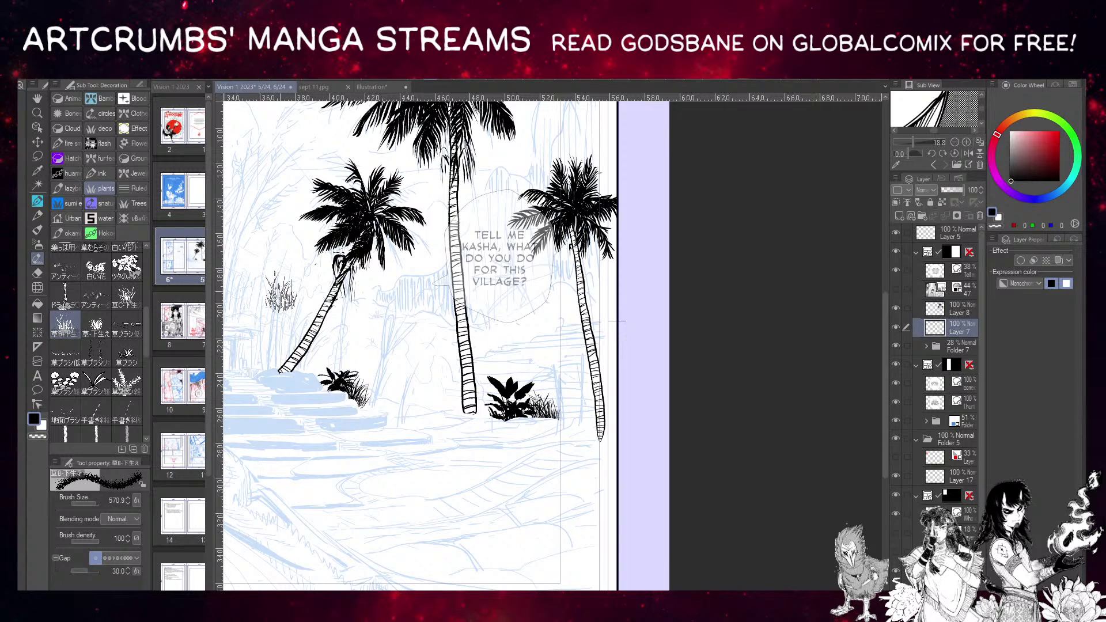
Ink the rounded edge of the stone step beneath the small plant with the size 95 pen.
{"action": "left_click", "coordinate": [36, 201]}
{"action": "left_click", "coordinate": [97, 169]}
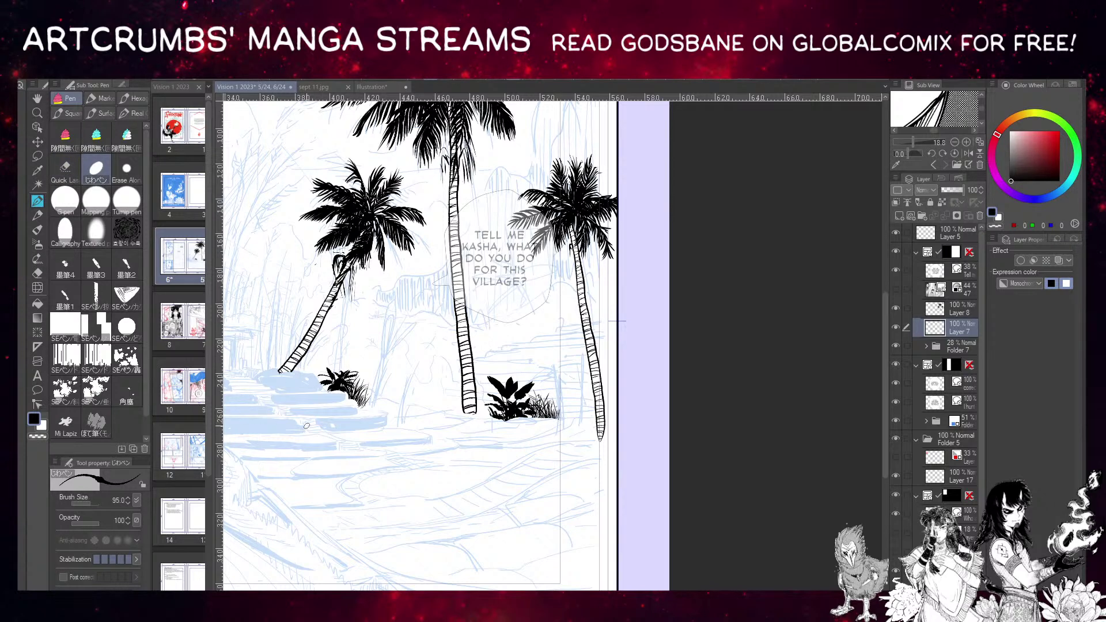
{"action": "left_click_drag", "start_coordinate": [320, 419], "coordinate": [386, 413]}
{"action": "mouse_move", "coordinate": [341, 417]}
{"action": "left_mouse_down"}
{"action": "mouse_move", "coordinate": [383, 413]}
{"action": "mouse_move", "coordinate": [366, 409]}
{"action": "left_mouse_up"}
{"action": "left_click_drag", "start_coordinate": [311, 369], "coordinate": [334, 474]}
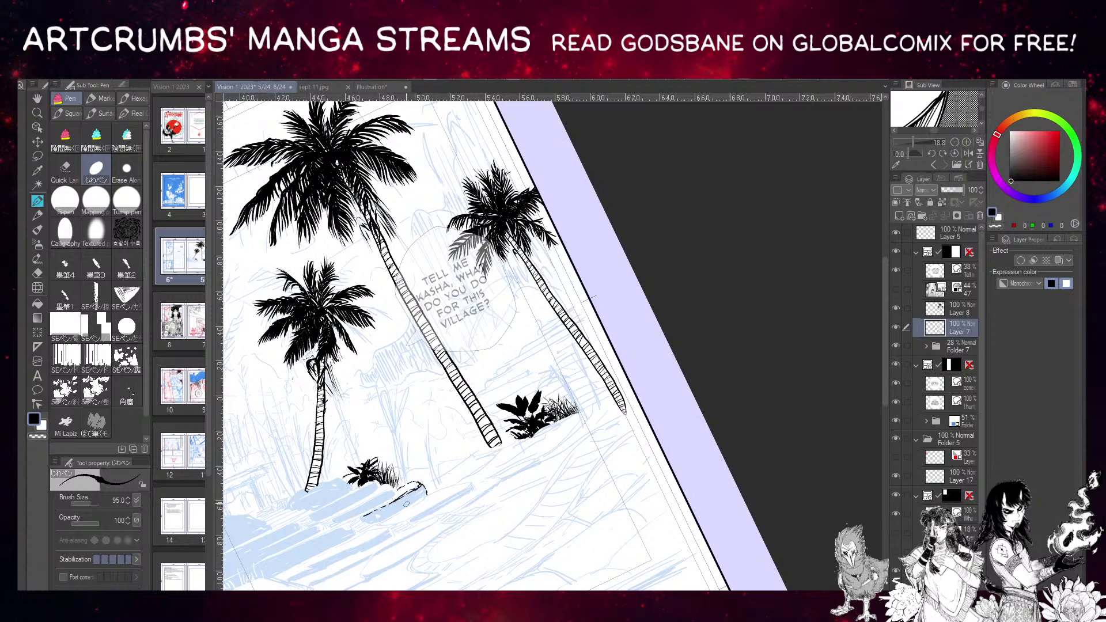
{"action": "left_click_drag", "start_coordinate": [407, 503], "coordinate": [426, 496]}
Add parallel hatching for shadow along the stone steps below the leaning palm.
{"action": "mouse_move", "coordinate": [419, 488]}
{"action": "left_mouse_down"}
{"action": "mouse_move", "coordinate": [350, 531]}
{"action": "mouse_move", "coordinate": [256, 519]}
{"action": "left_mouse_up"}
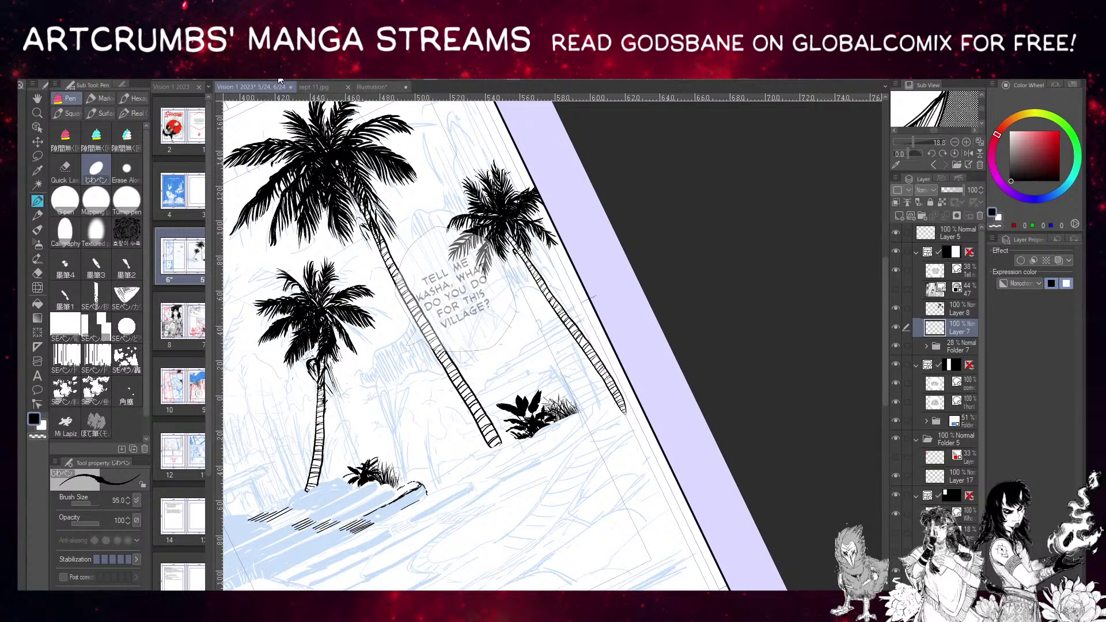
{"action": "mouse_move", "coordinate": [288, 508]}
{"action": "left_mouse_down"}
{"action": "mouse_move", "coordinate": [262, 522]}
{"action": "mouse_move", "coordinate": [280, 524]}
{"action": "left_mouse_up"}
{"action": "key", "text": "ctrl+@"}
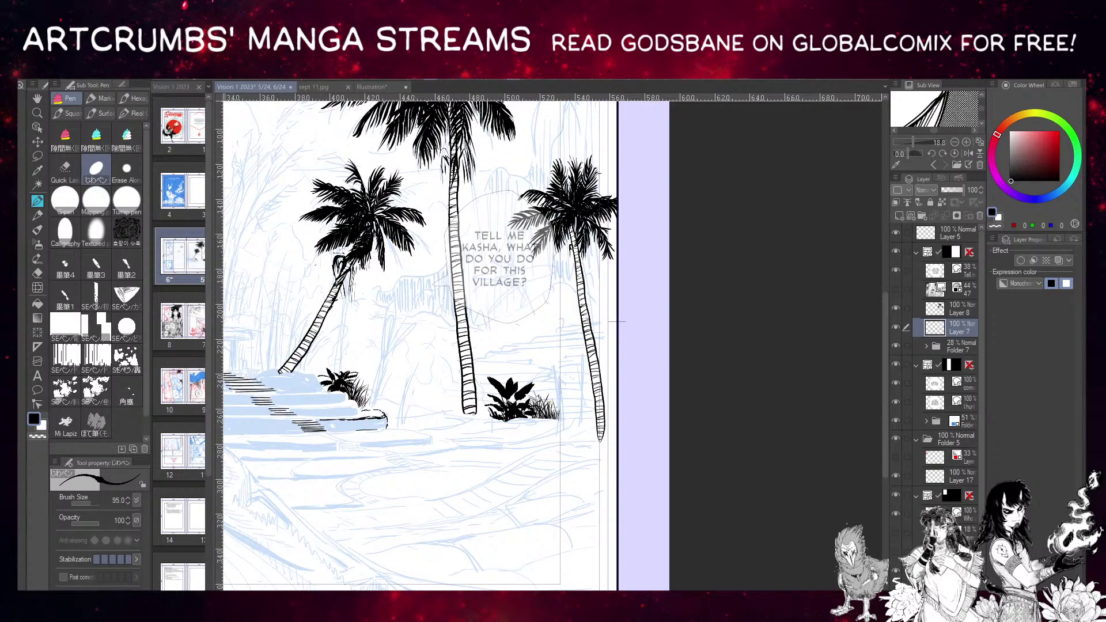
Ink the next stone step's edge with heavy lines and hatching, redoing the unwanted first strokes.
{"action": "left_click_drag", "start_coordinate": [663, 403], "coordinate": [660, 338]}
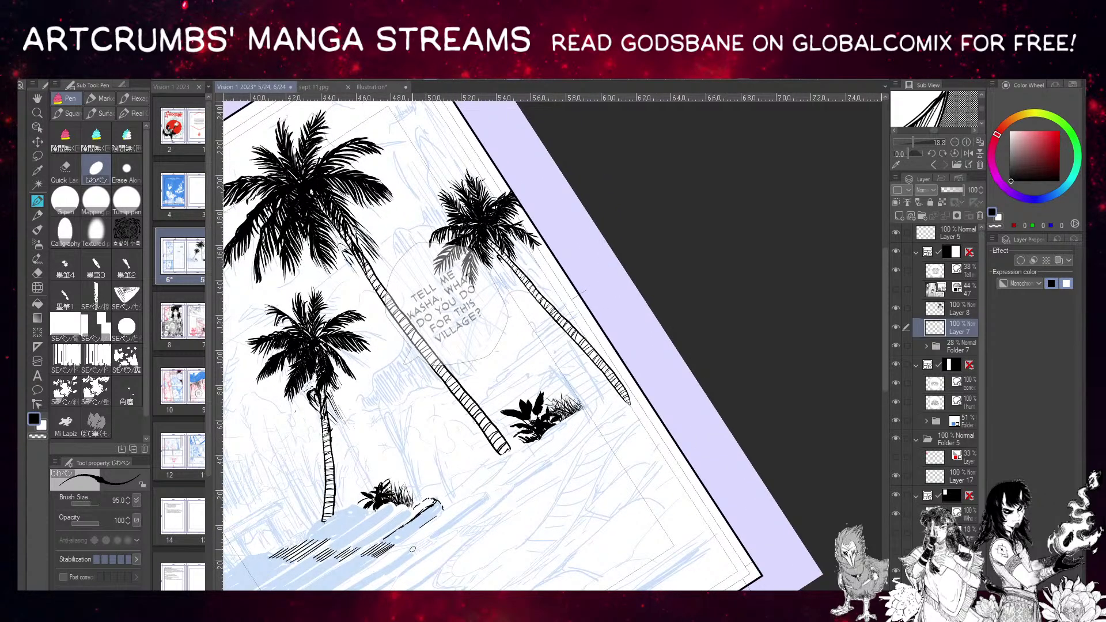
{"action": "mouse_move", "coordinate": [432, 536]}
{"action": "left_mouse_down"}
{"action": "mouse_move", "coordinate": [405, 554]}
{"action": "mouse_move", "coordinate": [414, 556]}
{"action": "left_mouse_up"}
{"action": "key", "text": "ctrl+z"}
{"action": "key", "text": "ctrl+z"}
{"action": "key", "text": "ctrl+z"}
{"action": "key", "text": "ctrl+z"}
{"action": "left_click_drag", "start_coordinate": [363, 554], "coordinate": [397, 541]}
{"action": "left_click_drag", "start_coordinate": [373, 562], "coordinate": [445, 532]}
{"action": "mouse_move", "coordinate": [432, 537]}
{"action": "left_mouse_down"}
{"action": "mouse_move", "coordinate": [440, 530]}
{"action": "mouse_move", "coordinate": [487, 497]}
{"action": "mouse_move", "coordinate": [440, 531]}
{"action": "mouse_move", "coordinate": [489, 497]}
{"action": "mouse_move", "coordinate": [466, 510]}
{"action": "left_mouse_up"}
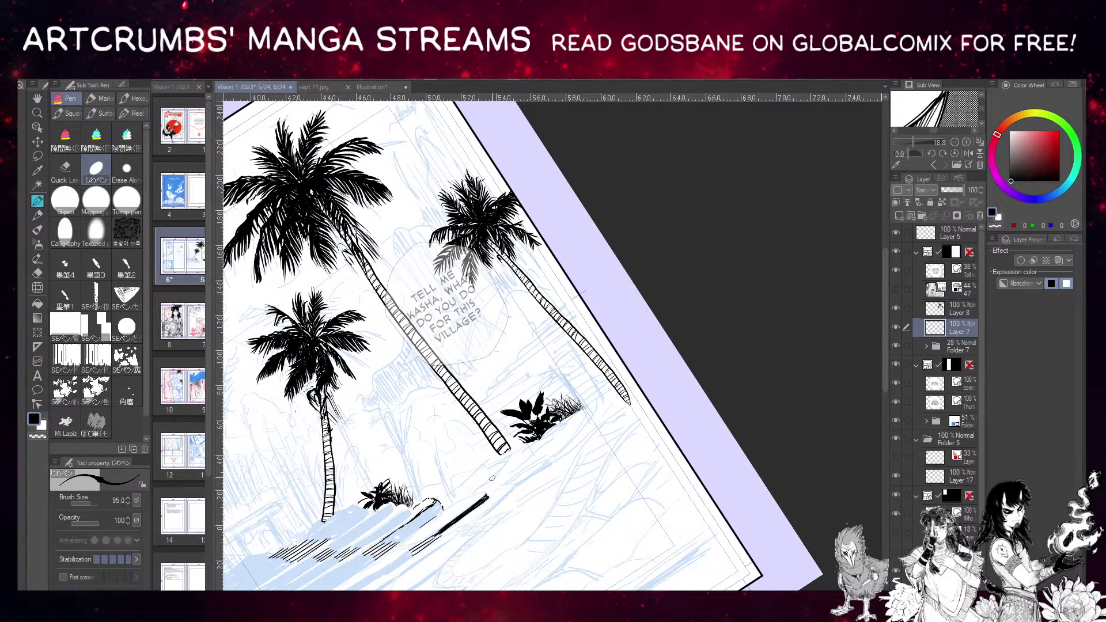
Ink the lower stone ledge below the tall palm with repeated overlapping strokes.
{"action": "left_click_drag", "start_coordinate": [515, 489], "coordinate": [471, 522]}
{"action": "left_click_drag", "start_coordinate": [516, 487], "coordinate": [470, 524]}
{"action": "left_click_drag", "start_coordinate": [514, 486], "coordinate": [472, 522]}
{"action": "mouse_move", "coordinate": [522, 485]}
{"action": "left_mouse_down"}
{"action": "mouse_move", "coordinate": [550, 463]}
{"action": "mouse_move", "coordinate": [444, 511]}
{"action": "left_mouse_up"}
Ink and thicken the ground edge running from the stone steps past the tall palm's base to the leafy plant's grass.
{"action": "left_click_drag", "start_coordinate": [581, 409], "coordinate": [478, 491]}
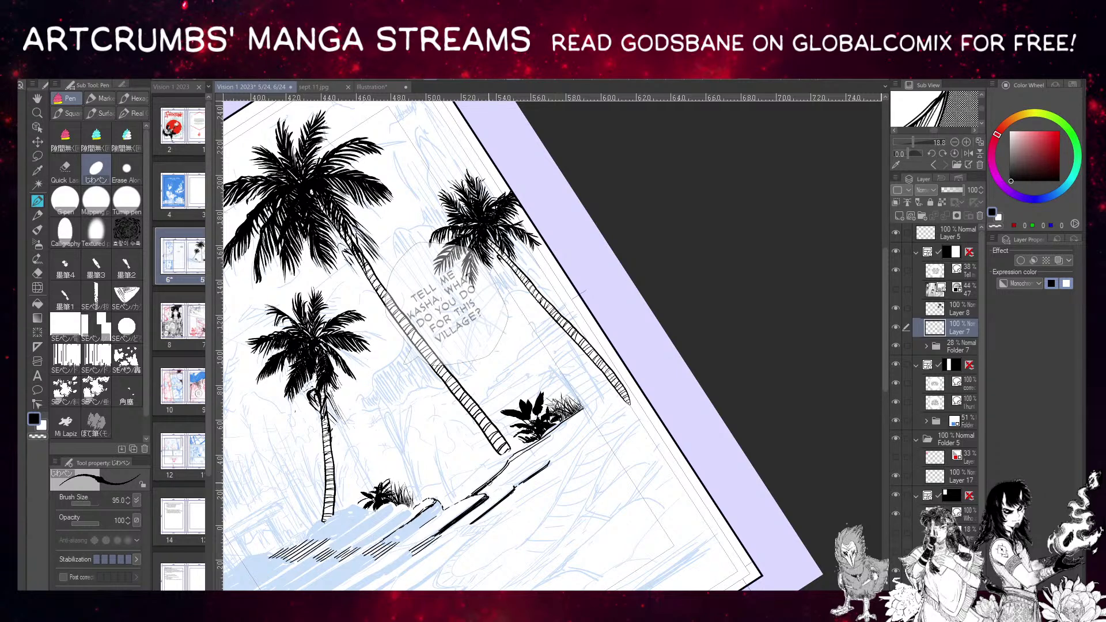
{"action": "left_click_drag", "start_coordinate": [489, 483], "coordinate": [506, 467]}
{"action": "left_click_drag", "start_coordinate": [509, 463], "coordinate": [544, 439]}
{"action": "left_click_drag", "start_coordinate": [539, 439], "coordinate": [584, 394]}
Ink a second, taller plant with broad black leaves and grass at its base, between the leafy plant and the rightmost palm.
{"action": "mouse_move", "coordinate": [558, 371]}
{"action": "left_mouse_down"}
{"action": "mouse_move", "coordinate": [577, 397]}
{"action": "mouse_move", "coordinate": [540, 358]}
{"action": "mouse_move", "coordinate": [557, 375]}
{"action": "left_mouse_up"}
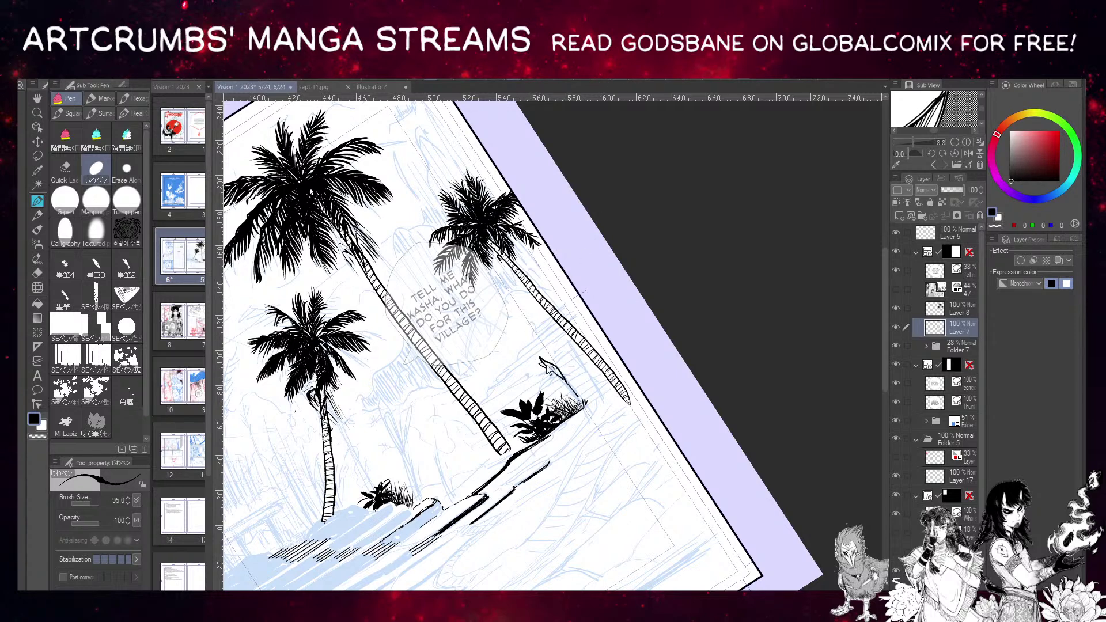
{"action": "key", "text": "b"}
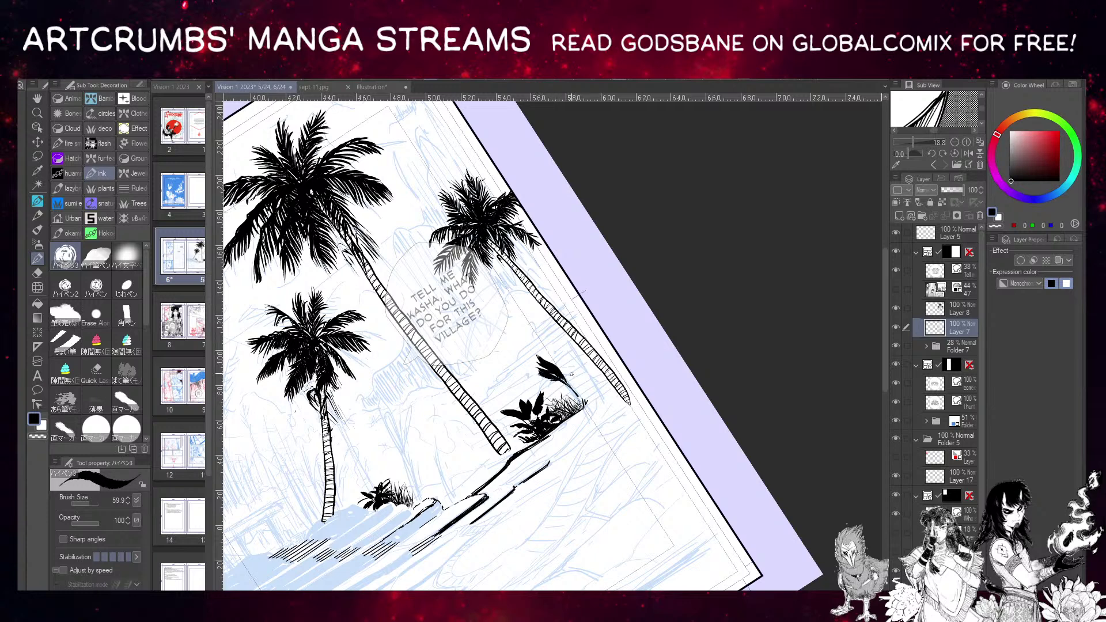
{"action": "mouse_move", "coordinate": [569, 380]}
{"action": "left_mouse_down"}
{"action": "mouse_move", "coordinate": [559, 357]}
{"action": "mouse_move", "coordinate": [572, 368]}
{"action": "left_mouse_up"}
{"action": "mouse_move", "coordinate": [567, 351]}
{"action": "left_mouse_down"}
{"action": "mouse_move", "coordinate": [562, 371]}
{"action": "mouse_move", "coordinate": [583, 394]}
{"action": "left_mouse_up"}
{"action": "mouse_move", "coordinate": [530, 371]}
{"action": "left_mouse_down"}
{"action": "mouse_move", "coordinate": [560, 383]}
{"action": "mouse_move", "coordinate": [548, 391]}
{"action": "mouse_move", "coordinate": [573, 392]}
{"action": "mouse_move", "coordinate": [556, 396]}
{"action": "left_mouse_up"}
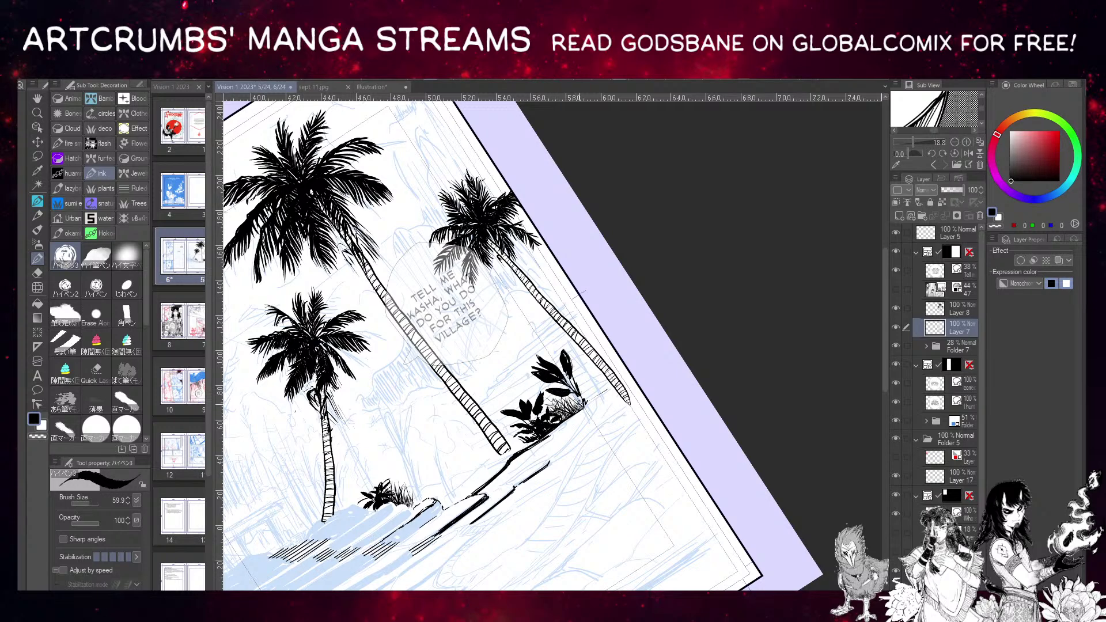
{"action": "mouse_move", "coordinate": [592, 399]}
{"action": "left_mouse_down"}
{"action": "mouse_move", "coordinate": [582, 373]}
{"action": "mouse_move", "coordinate": [591, 362]}
{"action": "mouse_move", "coordinate": [593, 386]}
{"action": "left_mouse_up"}
{"action": "left_click_drag", "start_coordinate": [605, 391], "coordinate": [596, 398]}
{"action": "key", "text": "ctrl+shift+r"}
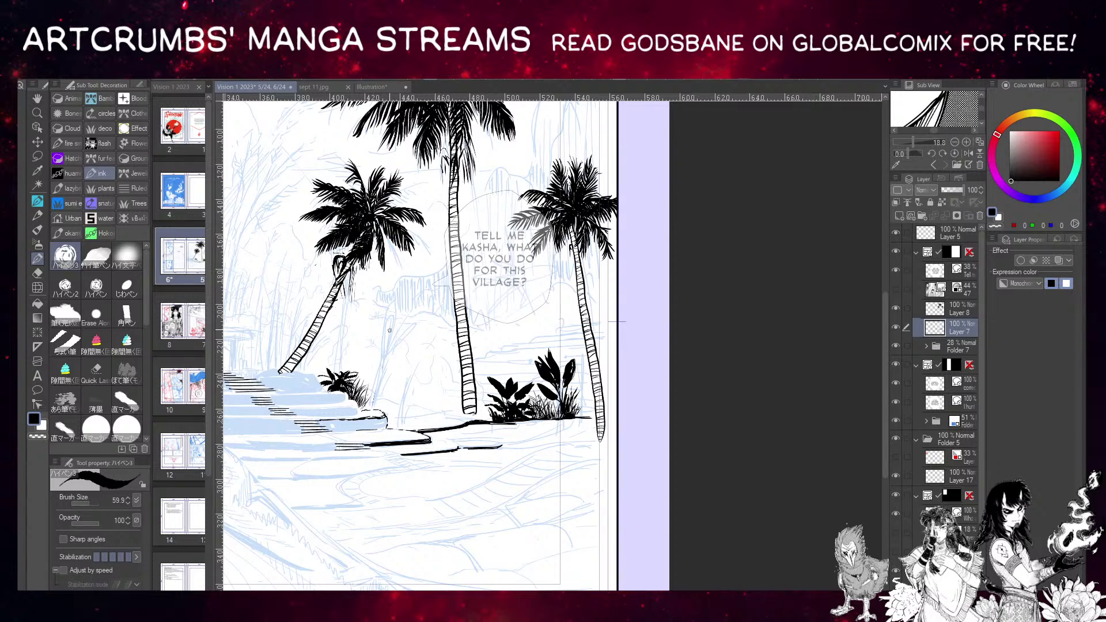
Add a new layer above the plant inks and choose the Cecil's Tropical Foliage 06 brush from the Trees decoration brushes.
{"action": "left_click", "coordinate": [120, 201]}
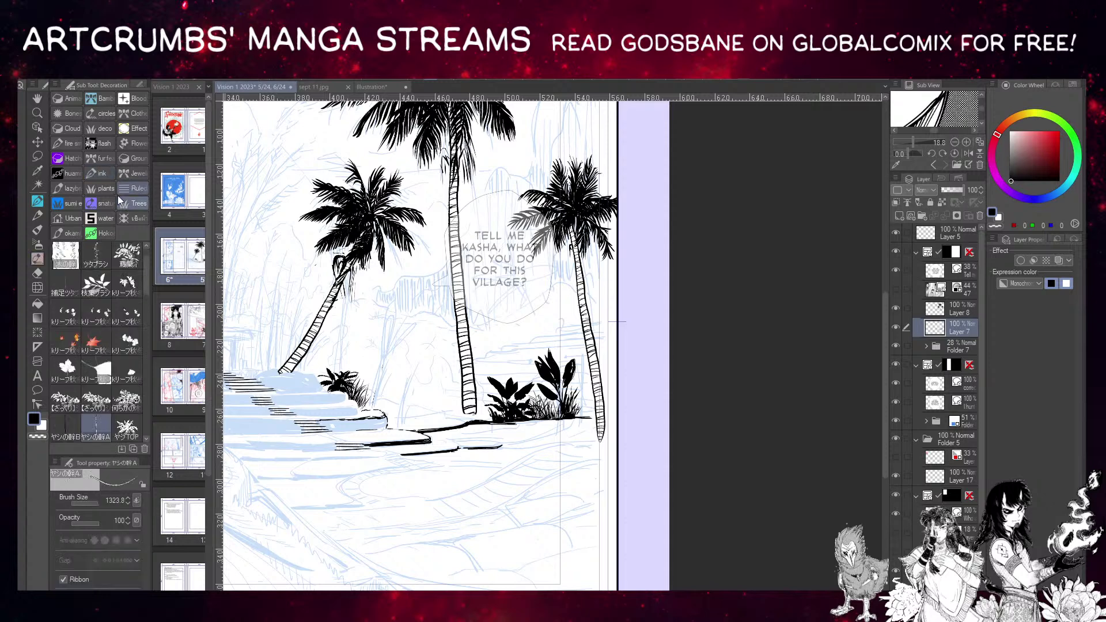
{"action": "left_click", "coordinate": [899, 216]}
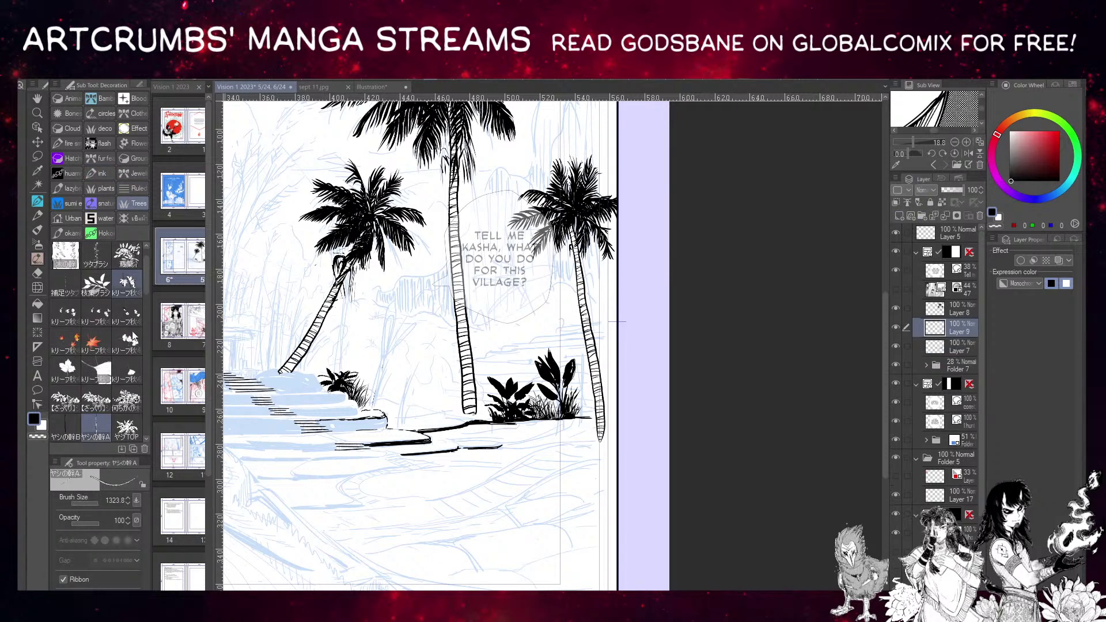
{"action": "left_click_drag", "start_coordinate": [144, 266], "coordinate": [148, 403]}
{"action": "left_click", "coordinate": [96, 387]}
Try stamping Cecil's Tropical Foliage 06 and Foliage Mix plants around the leaning palm, undoing each test.
{"action": "left_click", "coordinate": [272, 275]}
{"action": "left_click", "coordinate": [314, 291]}
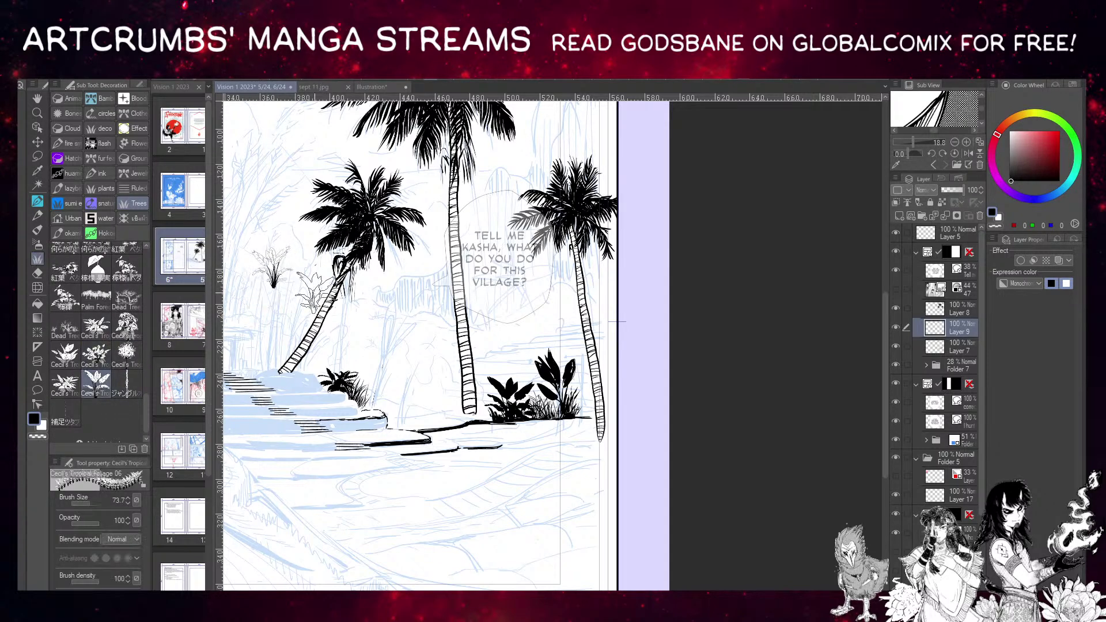
{"action": "key", "text": "ctrl+z"}
{"action": "key", "text": "ctrl+z"}
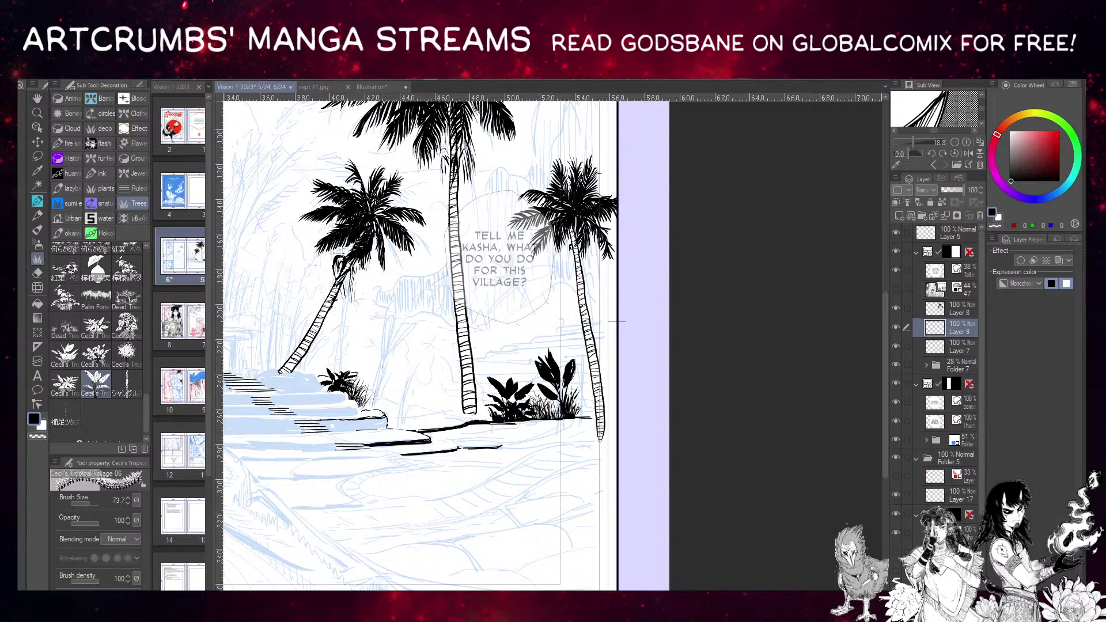
{"action": "left_click", "coordinate": [96, 327]}
{"action": "left_click", "coordinate": [325, 380]}
{"action": "key", "text": "ctrl+z"}
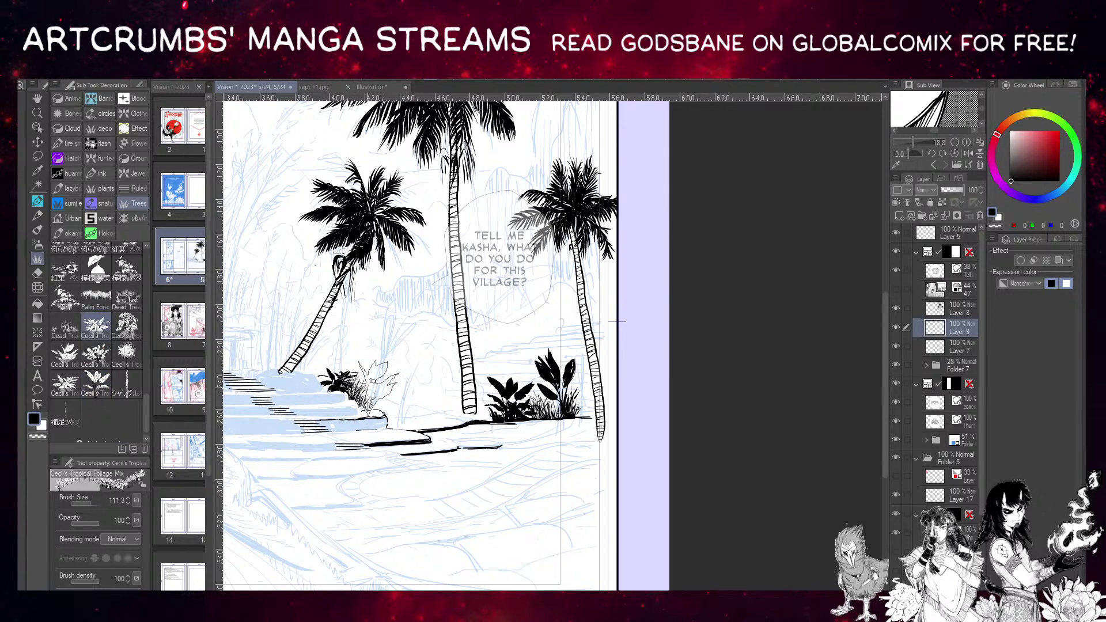
Try the twisting jungle trunk brush and the vine brush beside the leaning palm, undoing both strokes.
{"action": "left_click", "coordinate": [127, 385]}
{"action": "left_click_drag", "start_coordinate": [257, 228], "coordinate": [257, 403]}
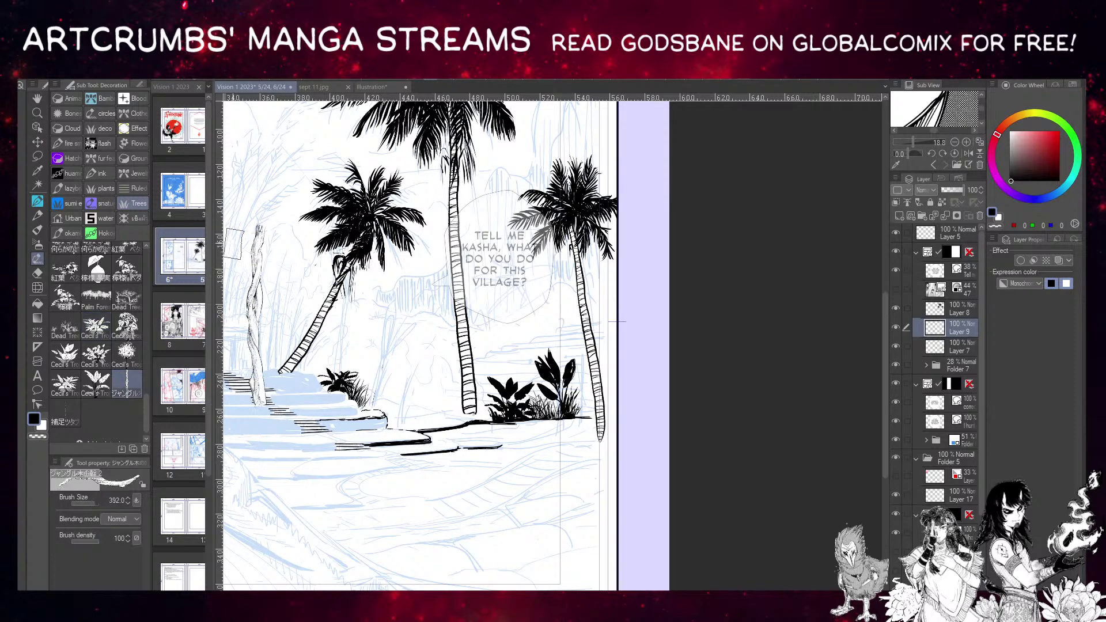
{"action": "key", "text": "ctrl+z"}
{"action": "left_click", "coordinate": [65, 413]}
{"action": "mouse_move", "coordinate": [268, 304]}
{"action": "left_mouse_down"}
{"action": "mouse_move", "coordinate": [264, 245]}
{"action": "mouse_move", "coordinate": [291, 168]}
{"action": "left_mouse_up"}
{"action": "key", "text": "ctrl+z"}
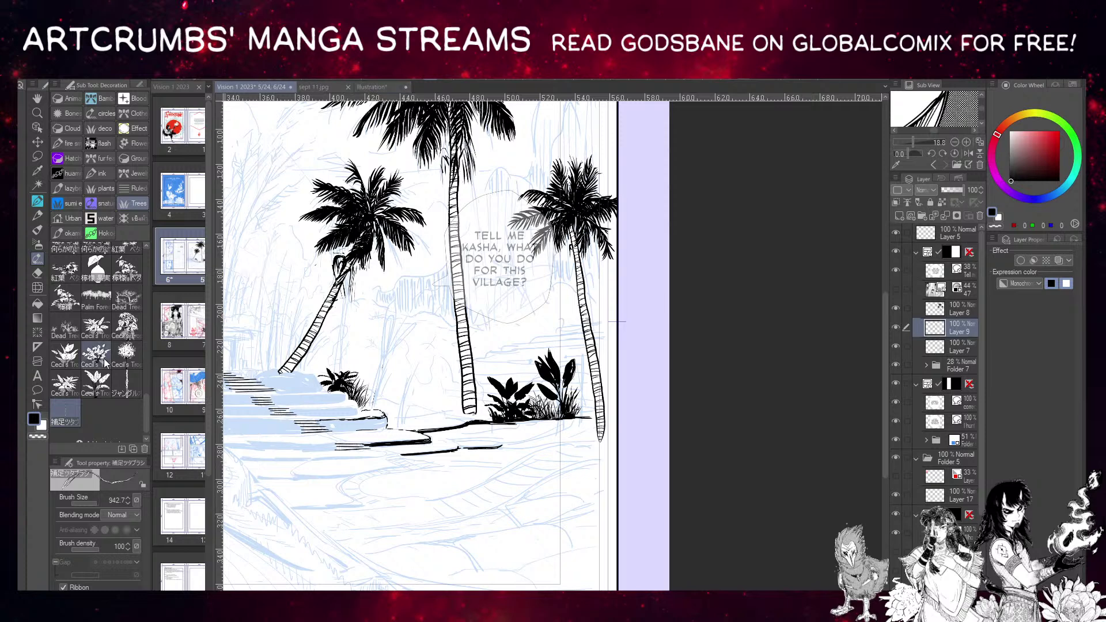
Try a Cecil's Tropical Foliage 01 bush beside the tall palm and large leafy branches around the leaning palm, undoing both.
{"action": "left_click", "coordinate": [126, 327]}
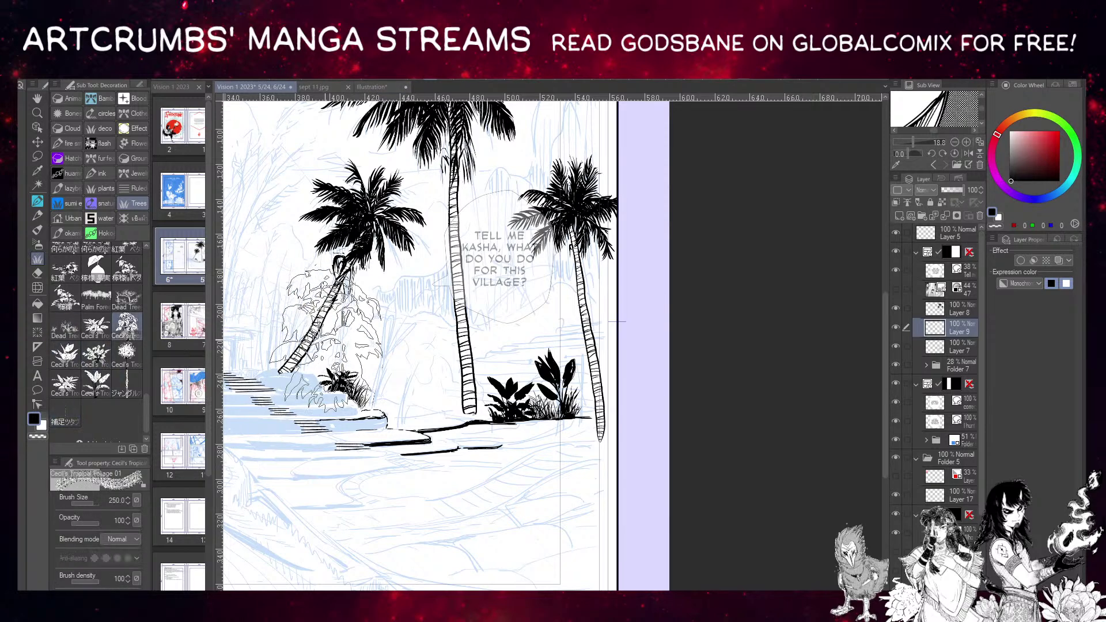
{"action": "mouse_move", "coordinate": [363, 403]}
{"action": "left_mouse_down"}
{"action": "mouse_move", "coordinate": [414, 369]}
{"action": "mouse_move", "coordinate": [518, 374]}
{"action": "left_mouse_up"}
{"action": "key", "text": "ctrl+z"}
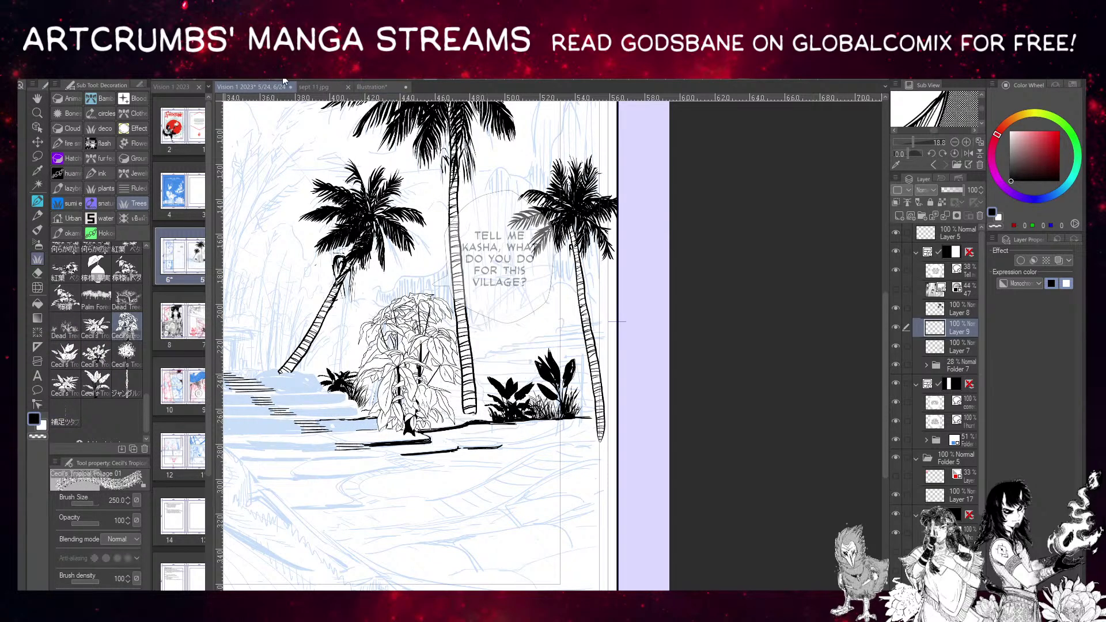
{"action": "key", "text": "ctrl+z"}
{"action": "left_click", "coordinate": [127, 267]}
{"action": "left_click_drag", "start_coordinate": [259, 305], "coordinate": [322, 207]}
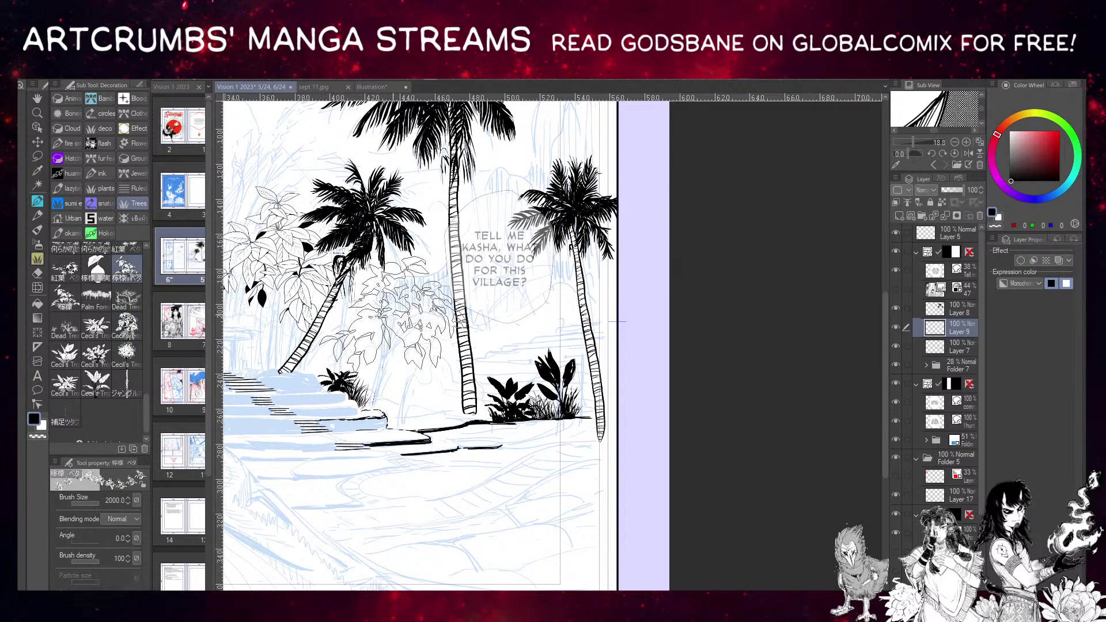
{"action": "key", "text": "ctrl+z"}
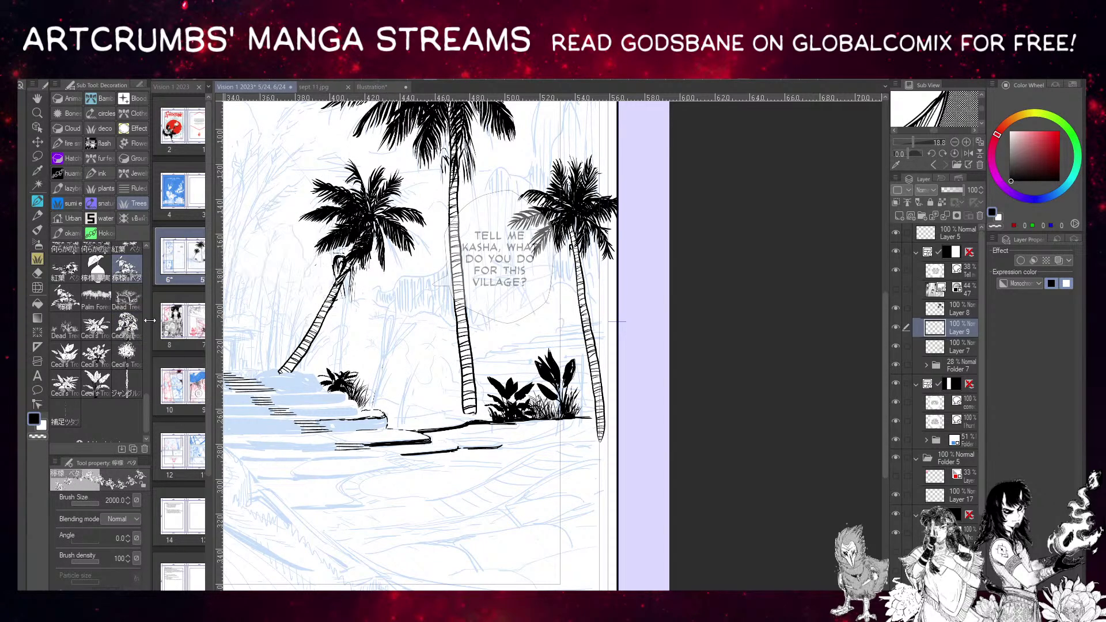
Try a Cecil's Tropical Foliage 03 plant at brush size 206.7 between the stone steps and the tall palm, undoing the stamp.
{"action": "left_click", "coordinate": [65, 296]}
{"action": "left_click", "coordinate": [72, 353]}
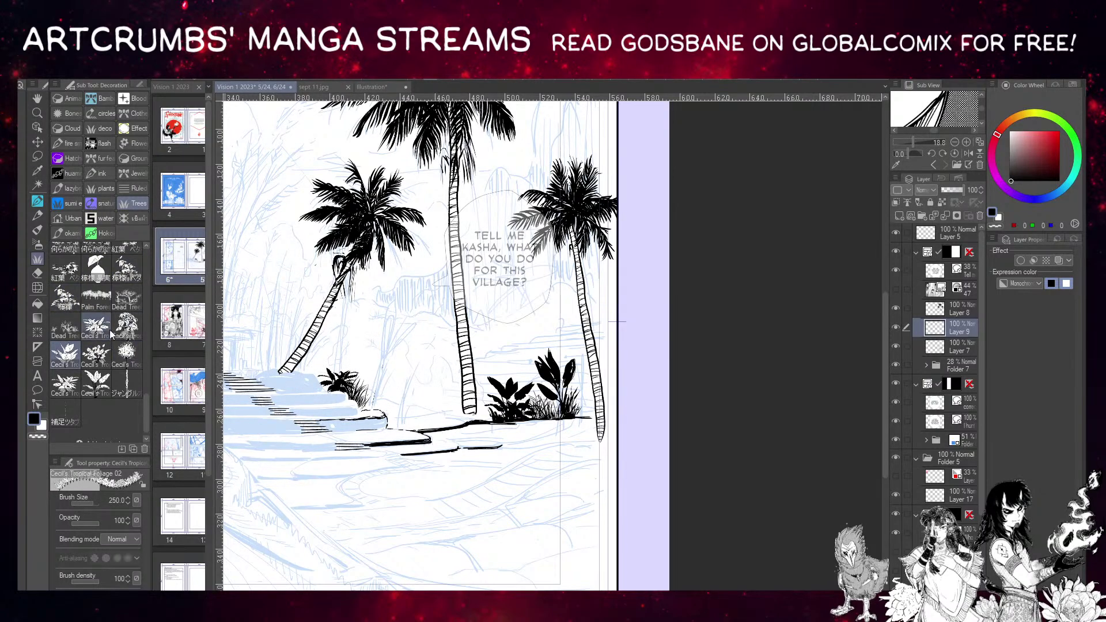
{"action": "left_click", "coordinate": [95, 353]}
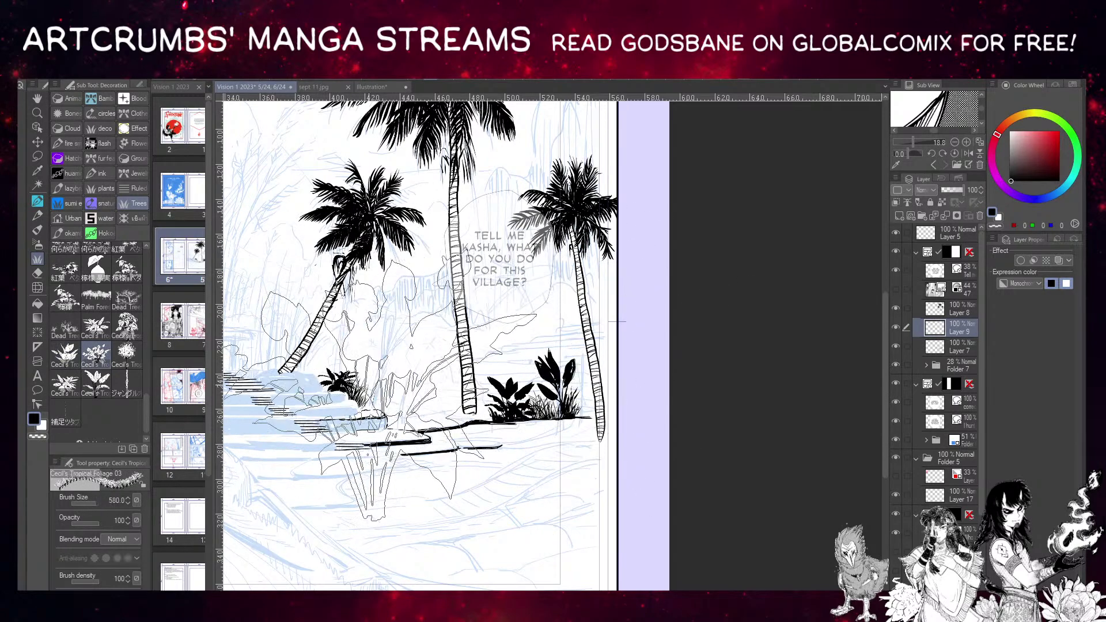
{"action": "left_click", "coordinate": [82, 503]}
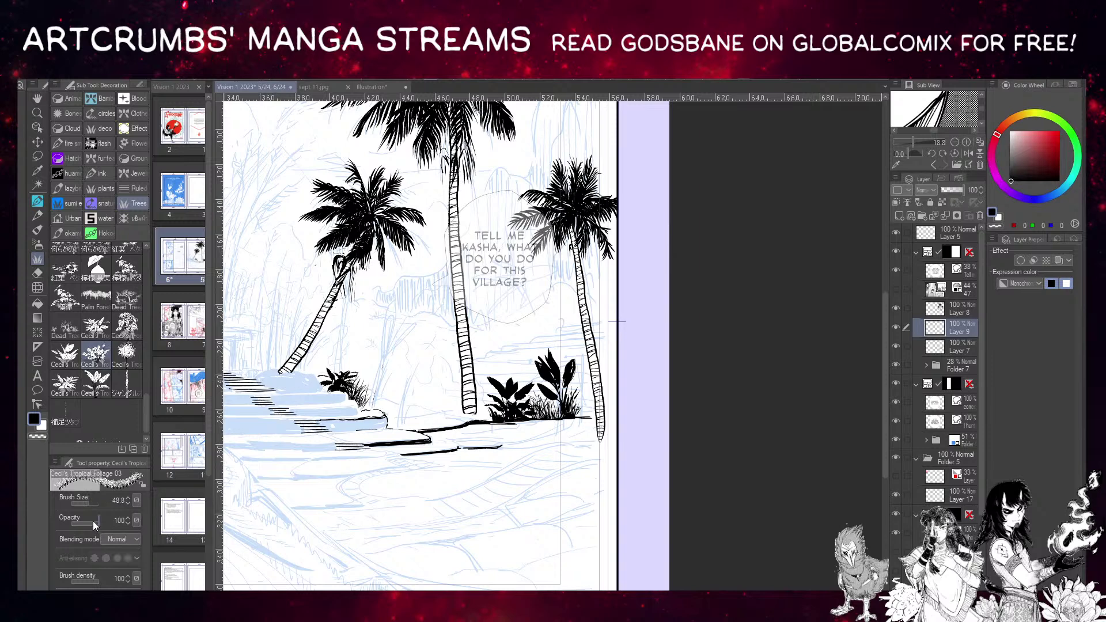
{"action": "left_click", "coordinate": [93, 506]}
{"action": "left_click", "coordinate": [419, 403]}
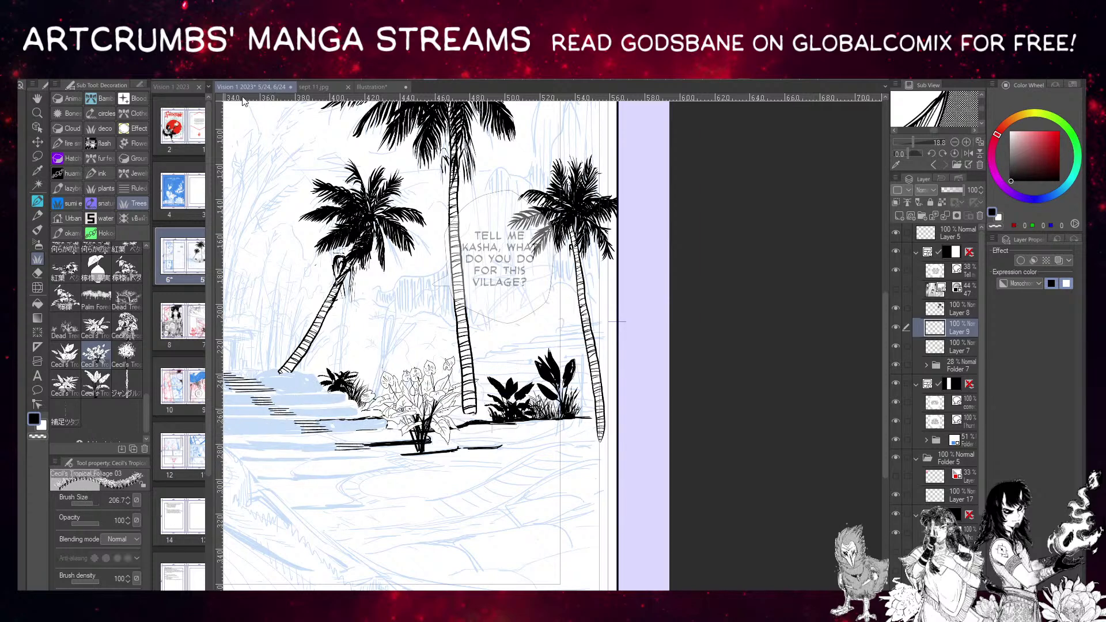
{"action": "key", "text": "ctrl+z"}
Try Foliage 03 at size 111.3 and Foliage 06 at size 73.7 over the broad-leaved plant near the rightmost palm, undoing the stamps.
{"action": "left_click", "coordinate": [91, 503]}
{"action": "left_click", "coordinate": [553, 371]}
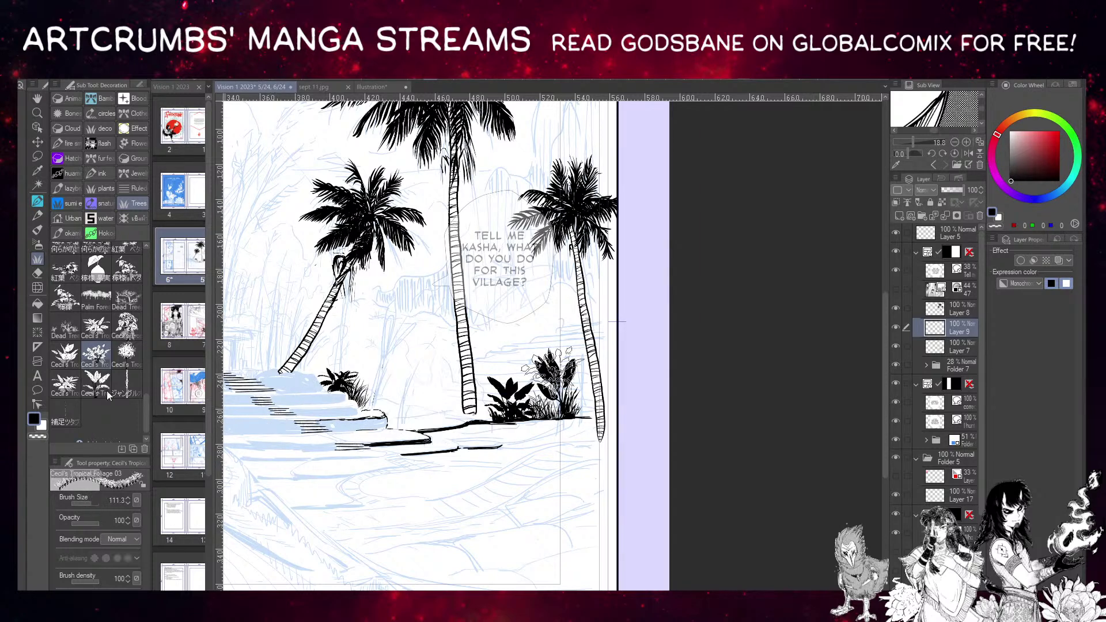
{"action": "left_click", "coordinate": [104, 382]}
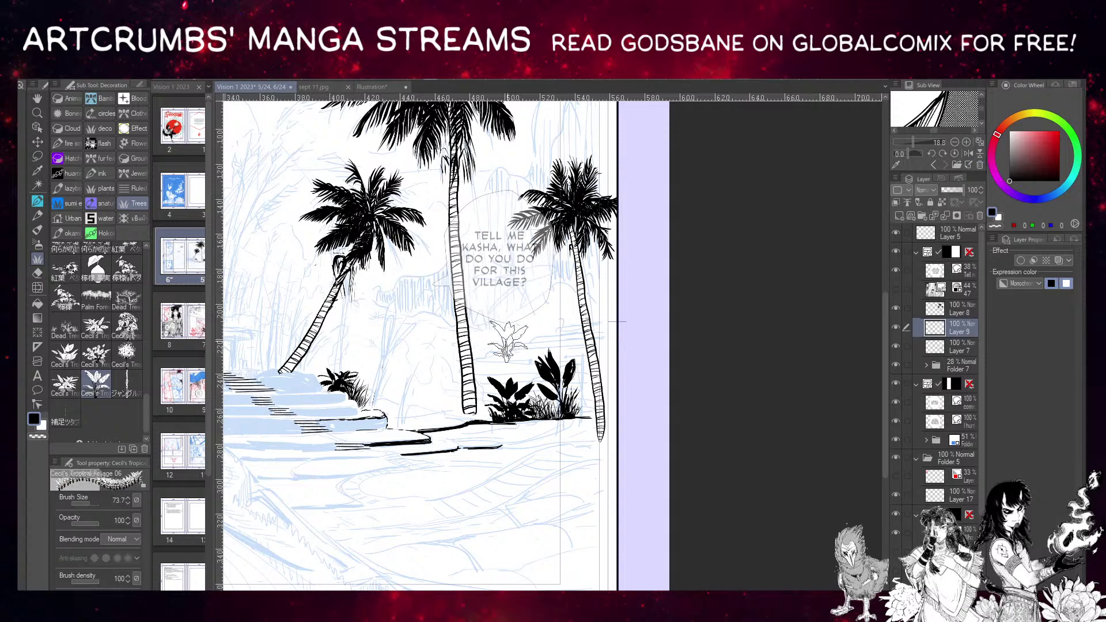
{"action": "left_click", "coordinate": [548, 404]}
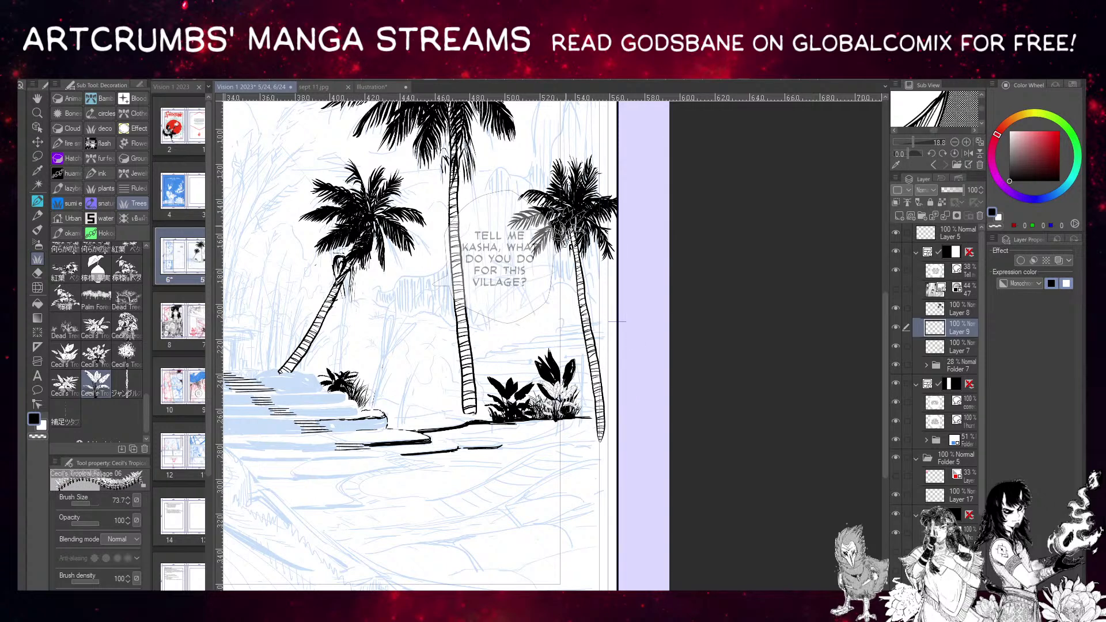
{"action": "left_click", "coordinate": [282, 75]}
Set the secondary colour to black and stamp solid black Foliage 06 and Foliage 03 plants around the rightmost palm's base.
{"action": "left_click", "coordinate": [998, 217]}
{"action": "left_click_drag", "start_coordinate": [1011, 179], "coordinate": [992, 184]}
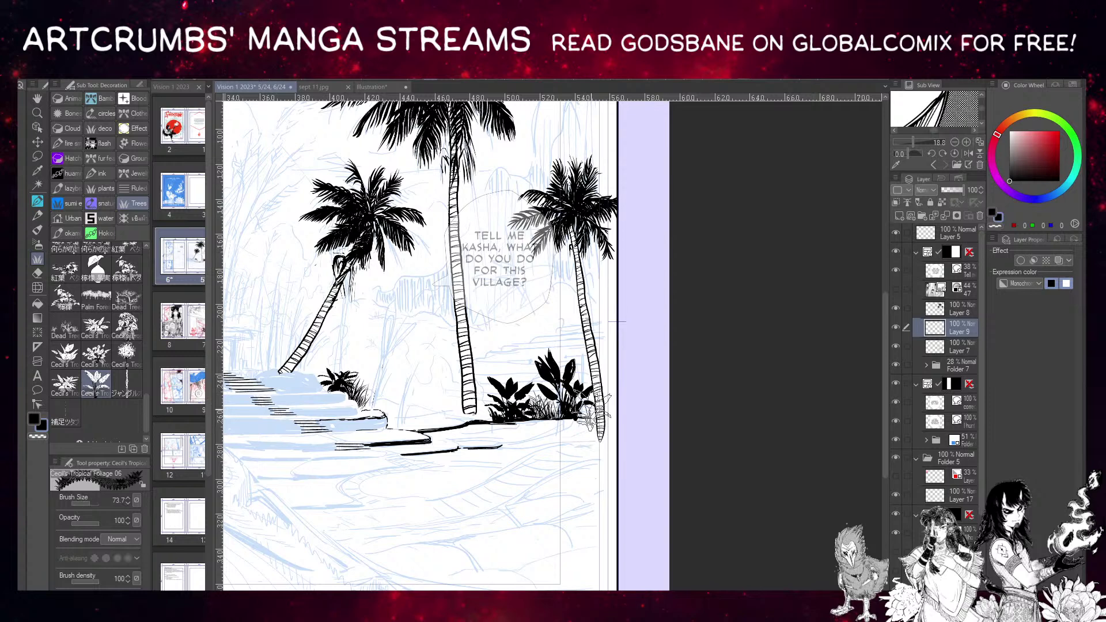
{"action": "left_click", "coordinate": [593, 406]}
{"action": "left_click", "coordinate": [96, 352]}
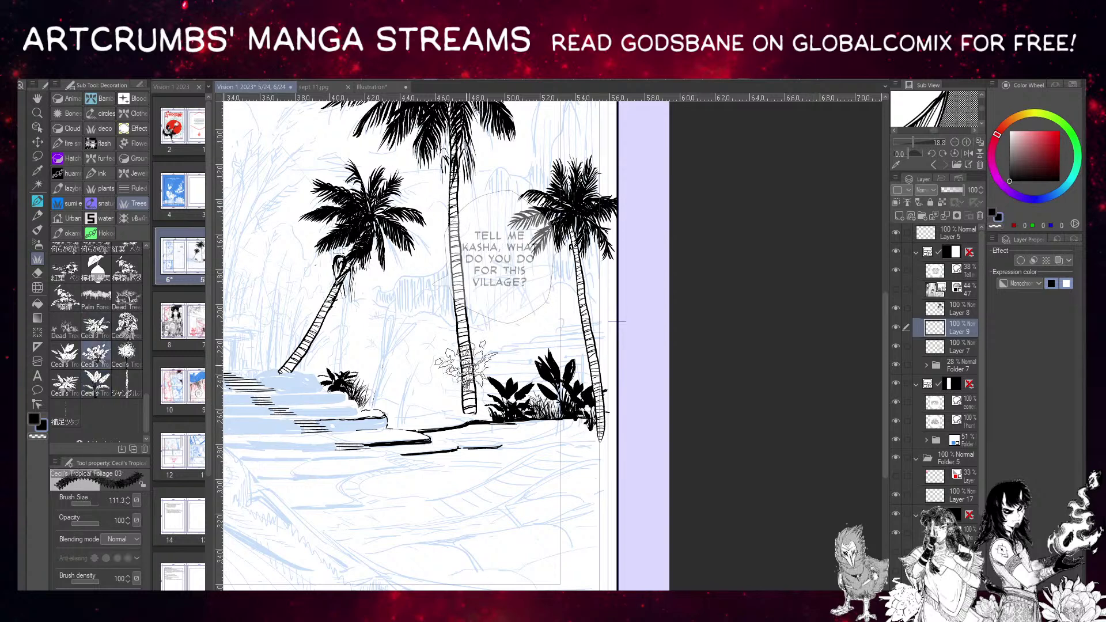
{"action": "left_click", "coordinate": [599, 403]}
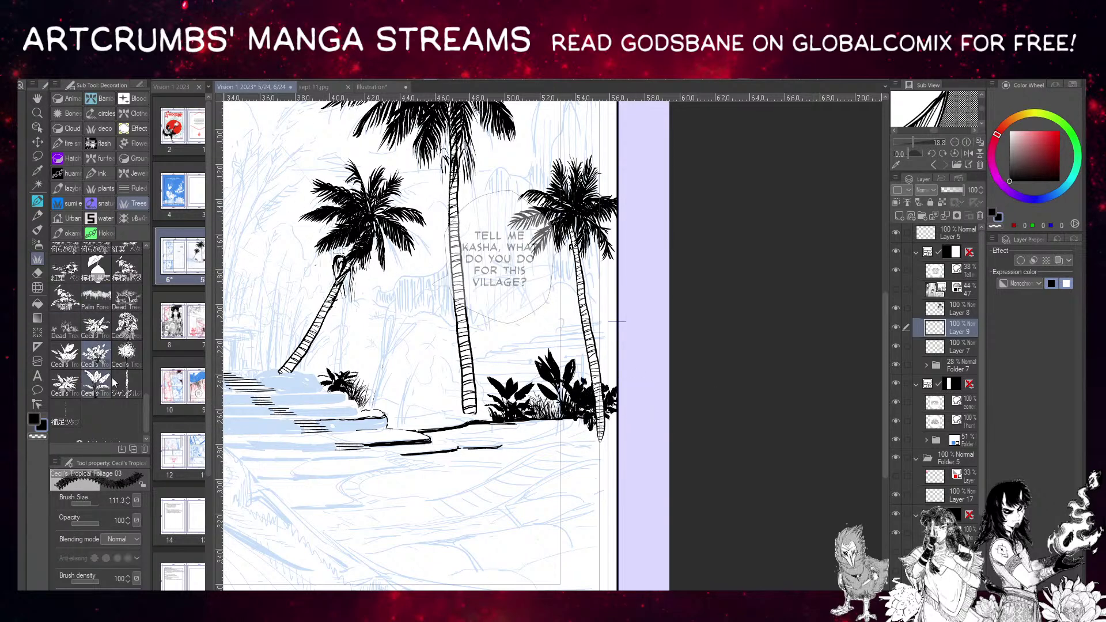
Stamp a black Cecil's Tropical Foliage 02 plant at brush size 90.6 beside the tall palm's base, undoing the trial placements near the steps.
{"action": "left_click", "coordinate": [65, 352]}
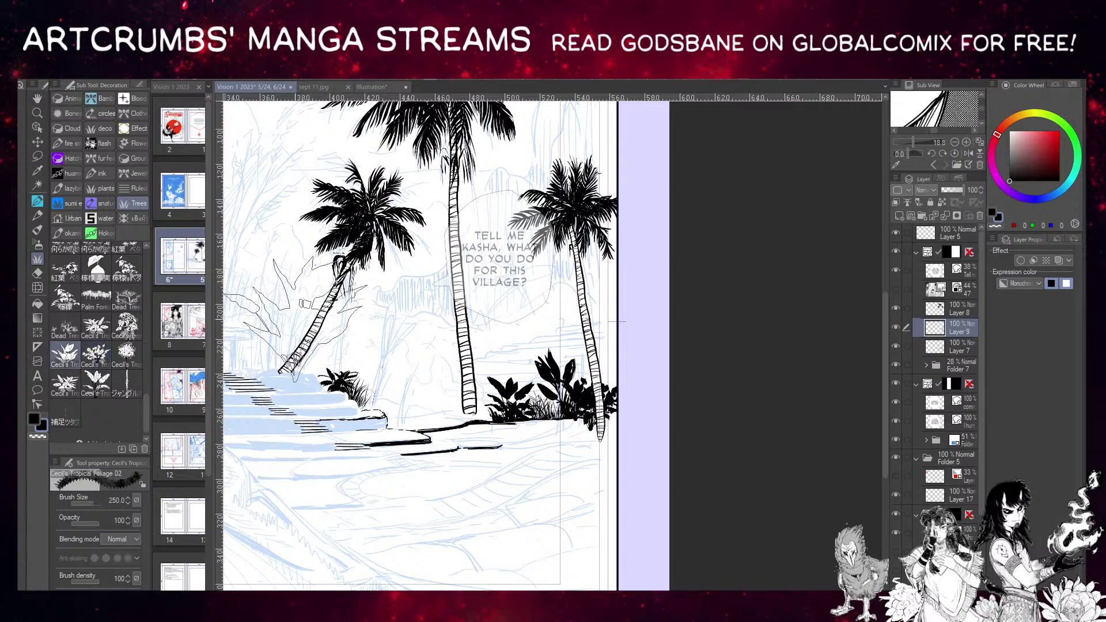
{"action": "left_click", "coordinate": [90, 502]}
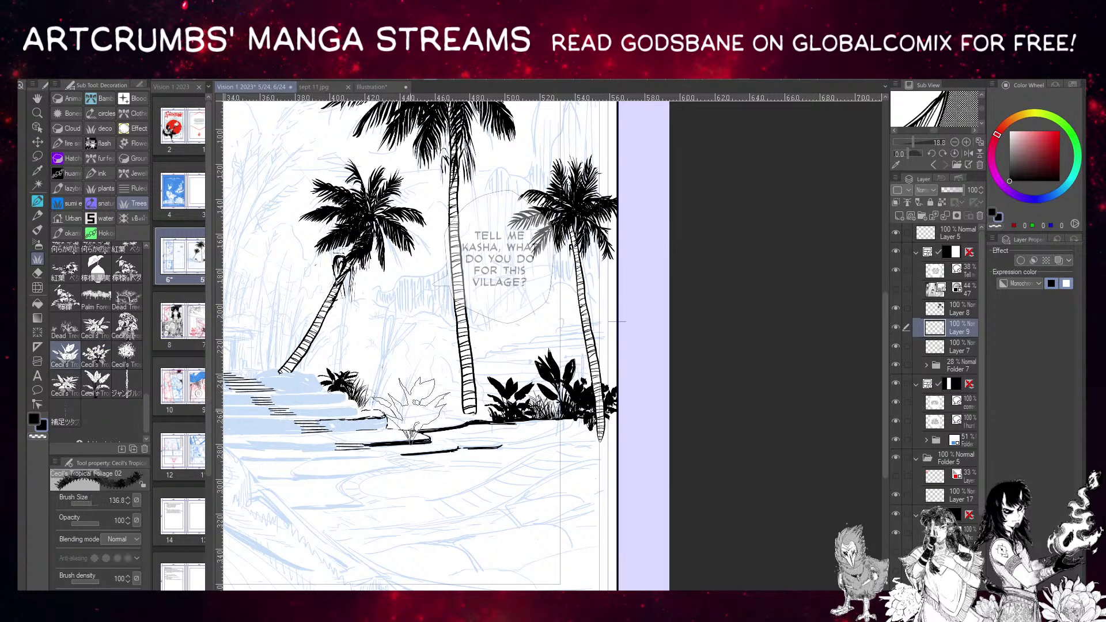
{"action": "left_click", "coordinate": [88, 502]}
{"action": "left_click", "coordinate": [396, 415]}
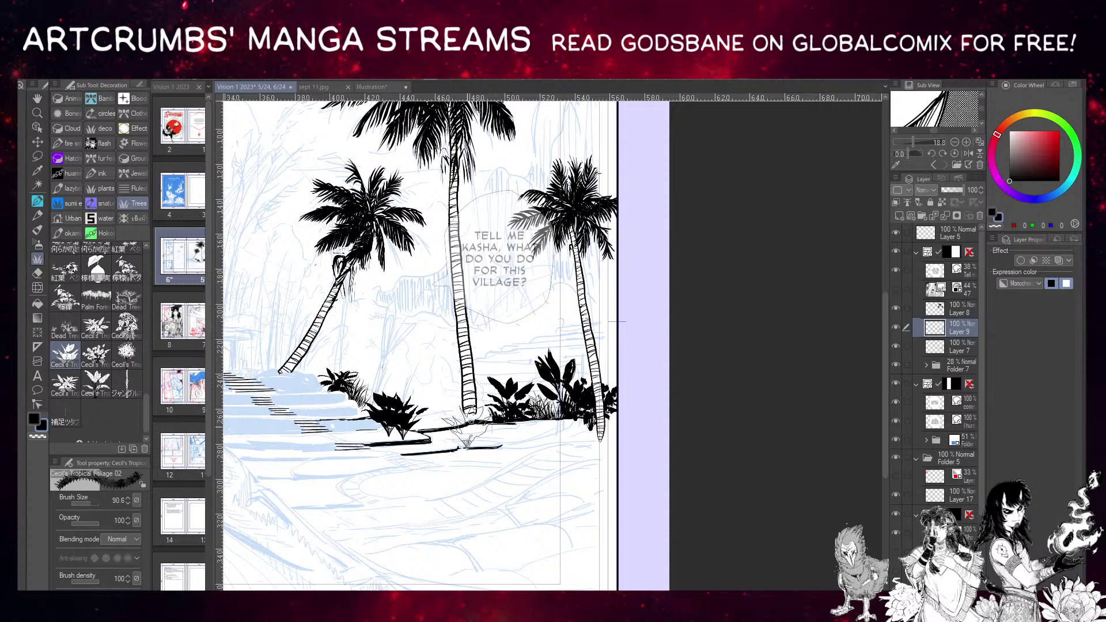
{"action": "key", "text": "ctrl+z"}
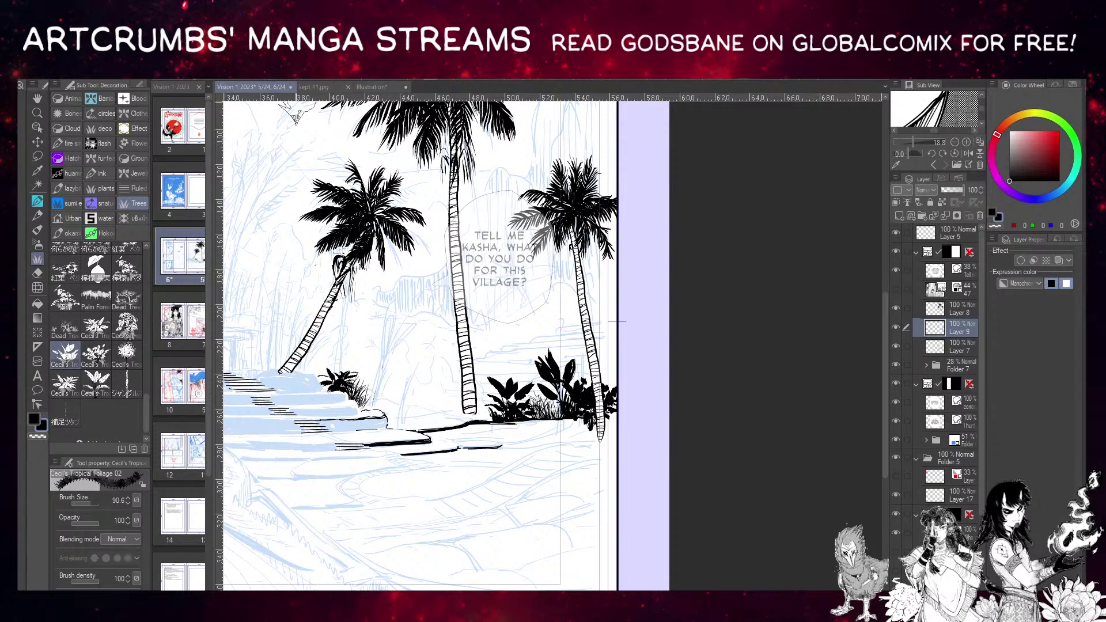
{"action": "left_click", "coordinate": [374, 406]}
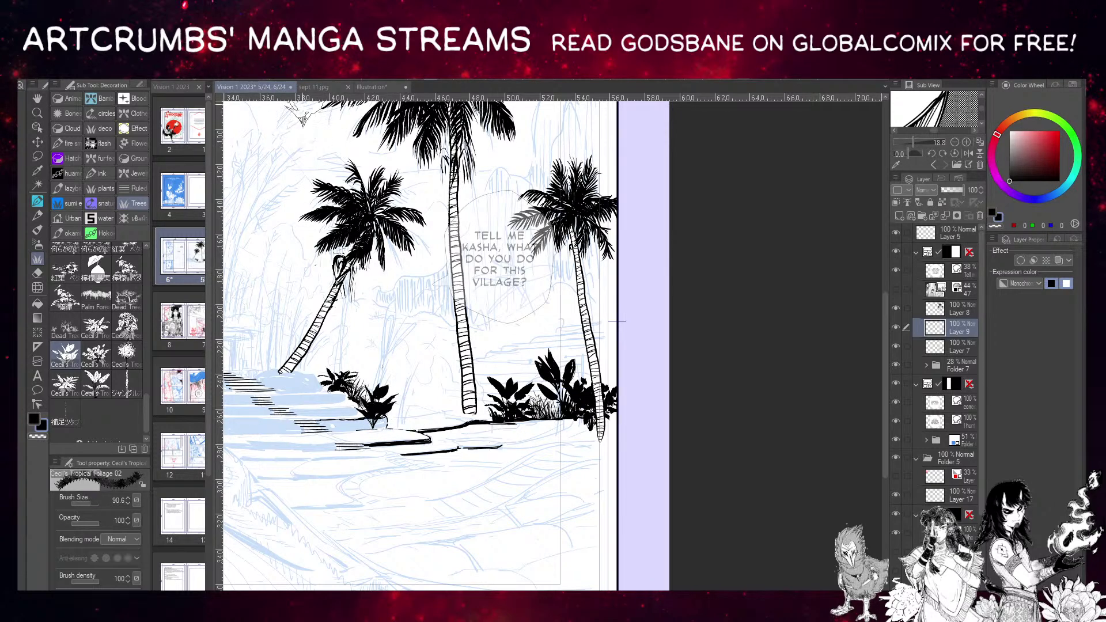
{"action": "key", "text": "ctrl+z"}
{"action": "left_click", "coordinate": [453, 412]}
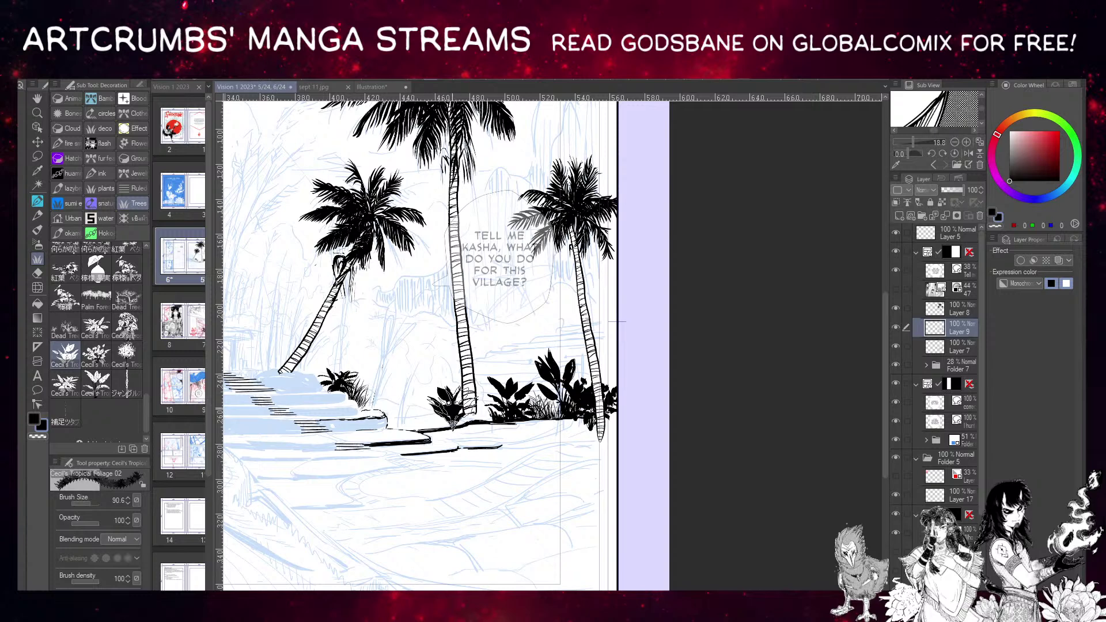
Try a Cecil's Tropical Foliage 04 tree at brush size 250 beside the tall palm, undoing the stamp.
{"action": "left_click", "coordinate": [127, 326]}
{"action": "left_click", "coordinate": [127, 352]}
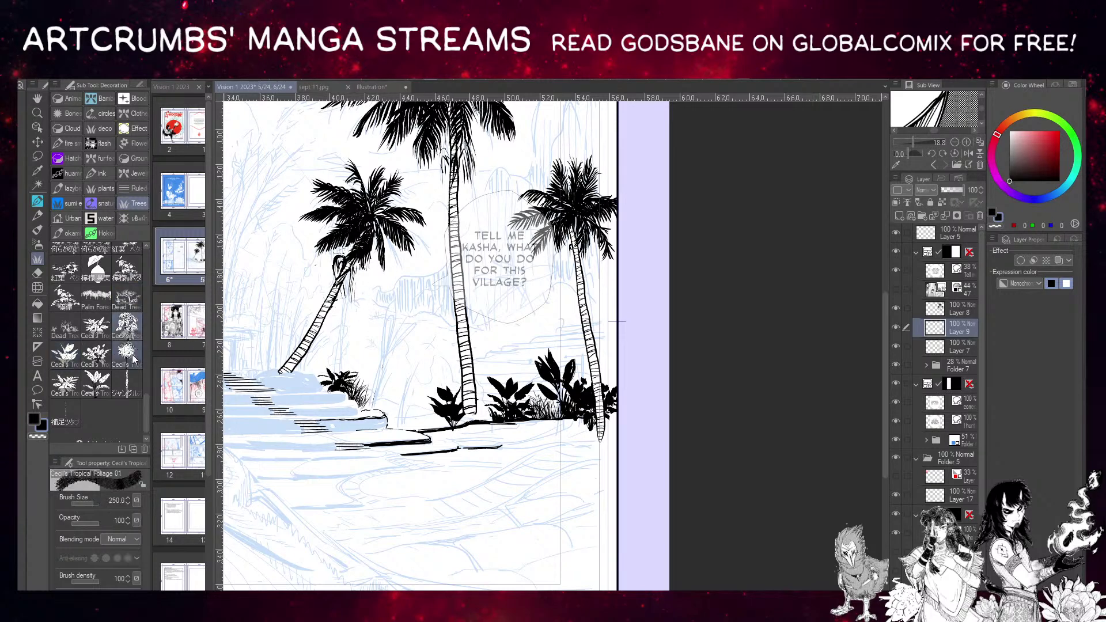
{"action": "left_click", "coordinate": [419, 362]}
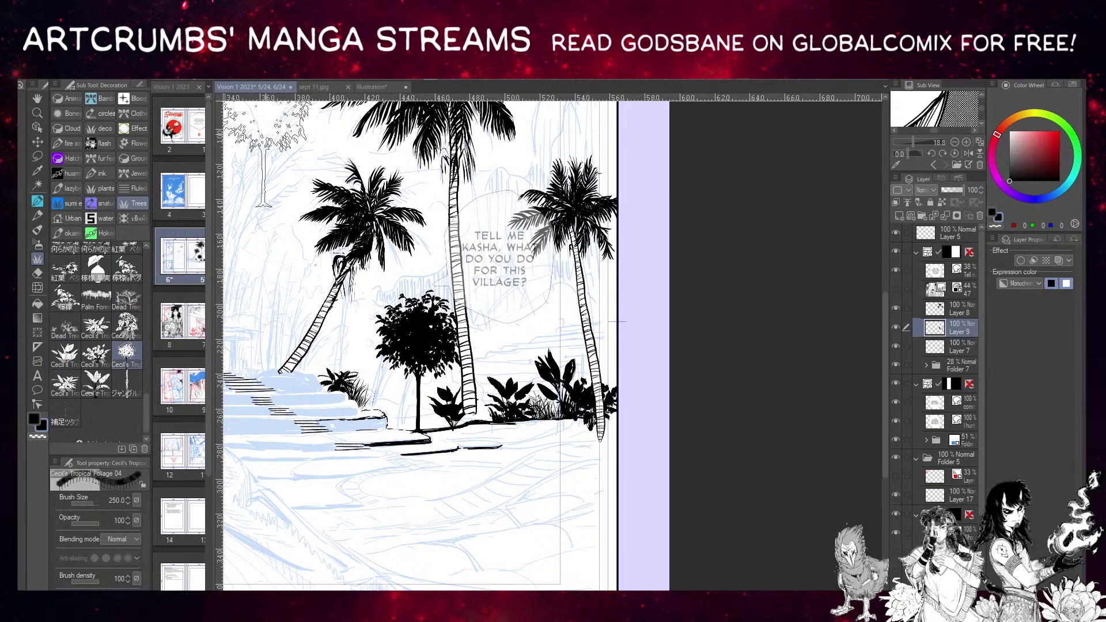
{"action": "key", "text": "ctrl+z"}
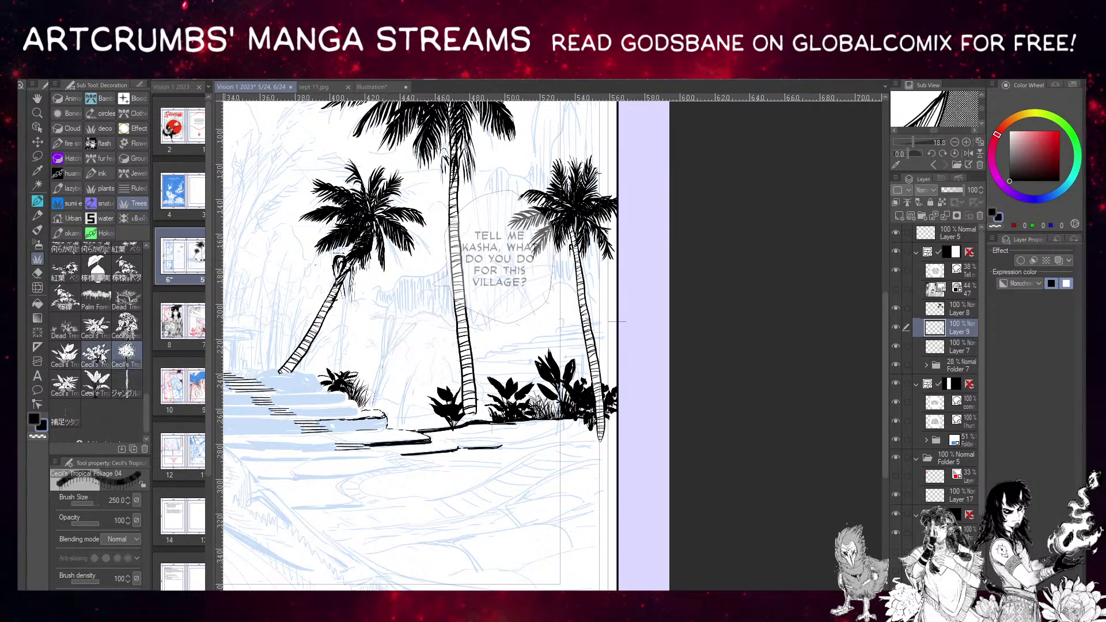
Try the 紅葉 foliage brush at size 1000 over the grassy plant beside the stone steps, undoing the stamp.
{"action": "left_click", "coordinate": [122, 264]}
{"action": "left_click_drag", "start_coordinate": [149, 409], "coordinate": [143, 367]}
{"action": "left_click", "coordinate": [127, 386]}
{"action": "left_click", "coordinate": [351, 383]}
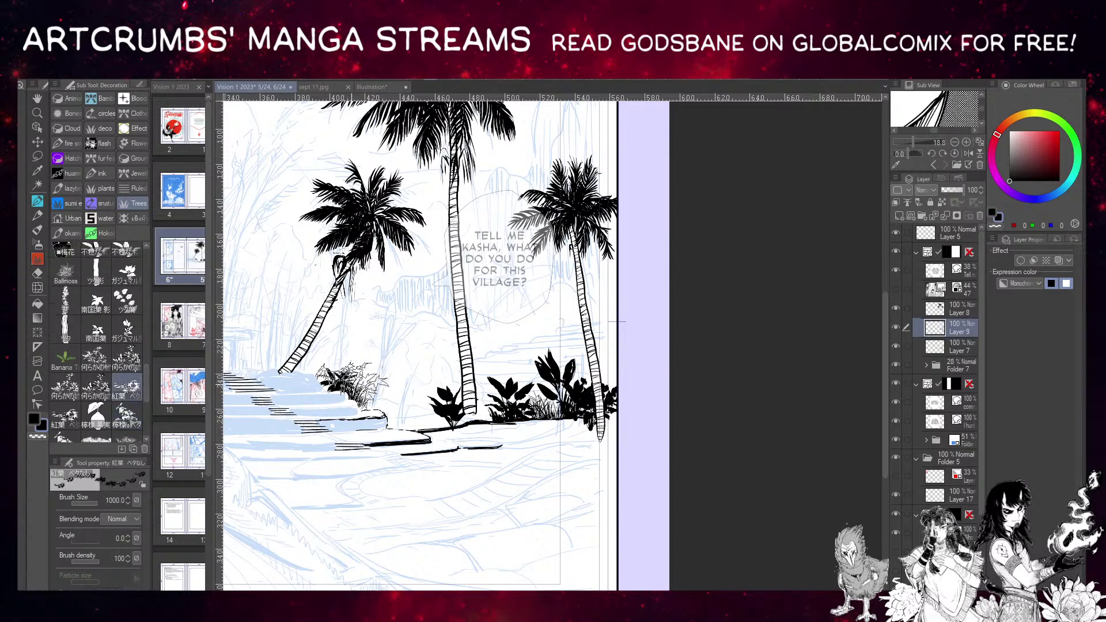
{"action": "key", "text": "ctrl+z"}
Try another leafy plant brush at size 1000 beside the stone steps and at the tall palm's base, undoing both stamps.
{"action": "left_click", "coordinate": [65, 386]}
{"action": "left_click", "coordinate": [343, 366]}
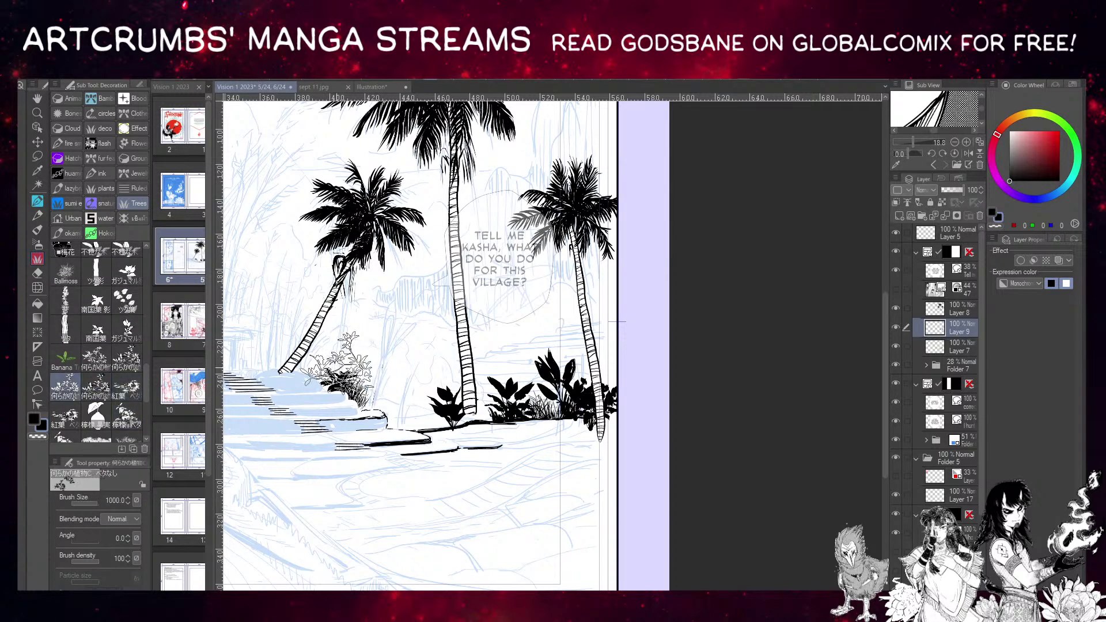
{"action": "key", "text": "ctrl+z"}
{"action": "left_click", "coordinate": [434, 398]}
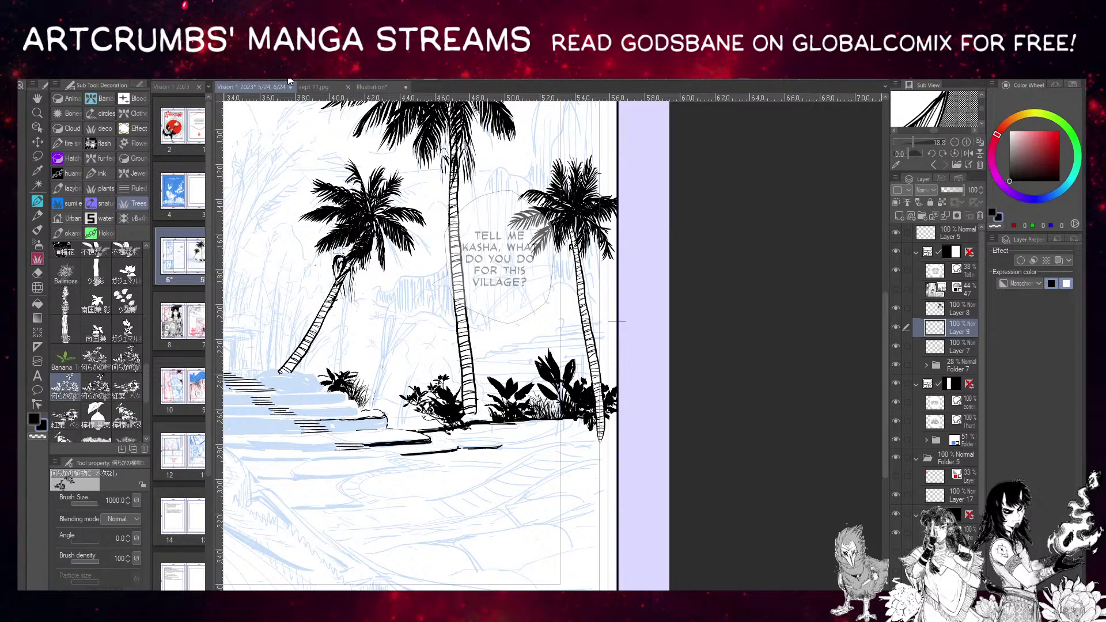
{"action": "key", "text": "ctrl+z"}
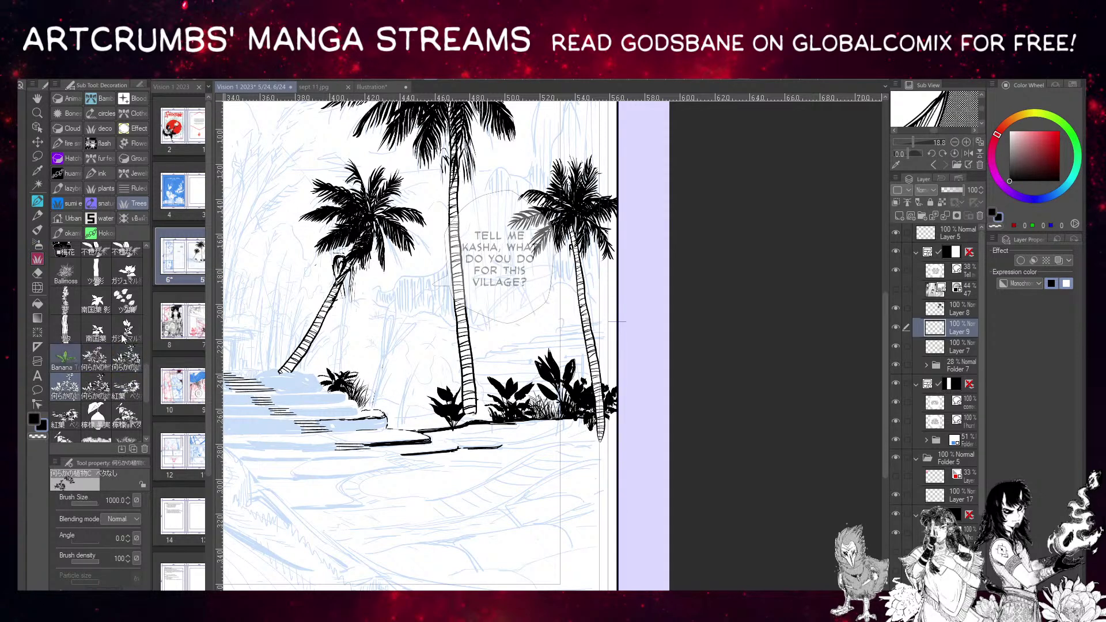
Choose the Banana Trees brush and try it at sizes 1000 and 1077 beside the tall palm, undoing both stamps.
{"action": "left_click", "coordinate": [65, 360]}
{"action": "left_click", "coordinate": [419, 429]}
{"action": "left_click", "coordinate": [420, 404]}
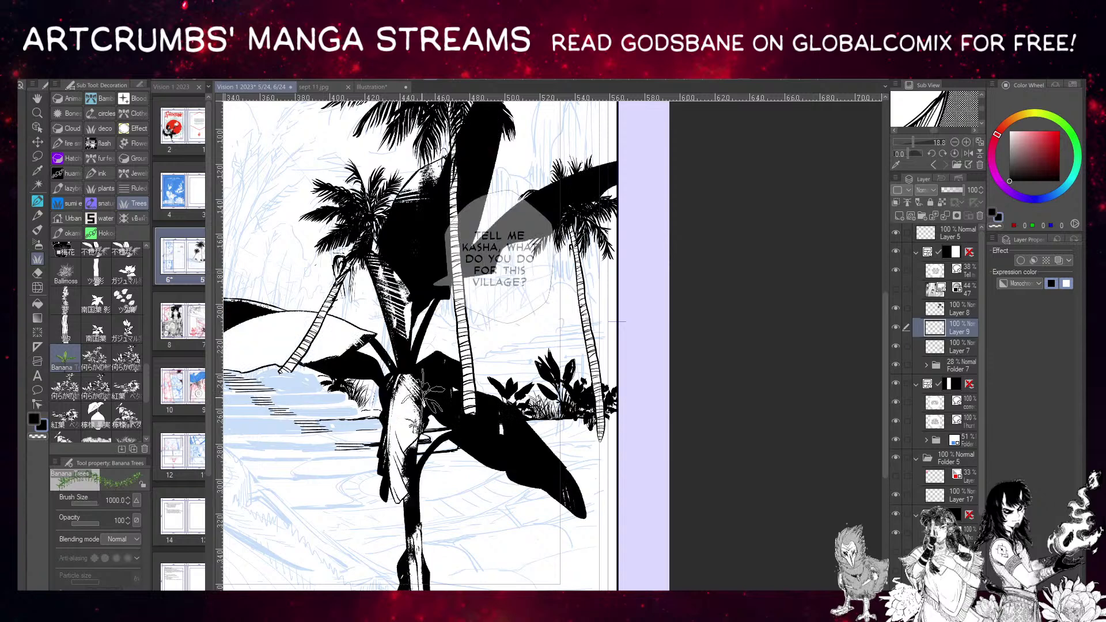
{"action": "key", "text": "ctrl+z"}
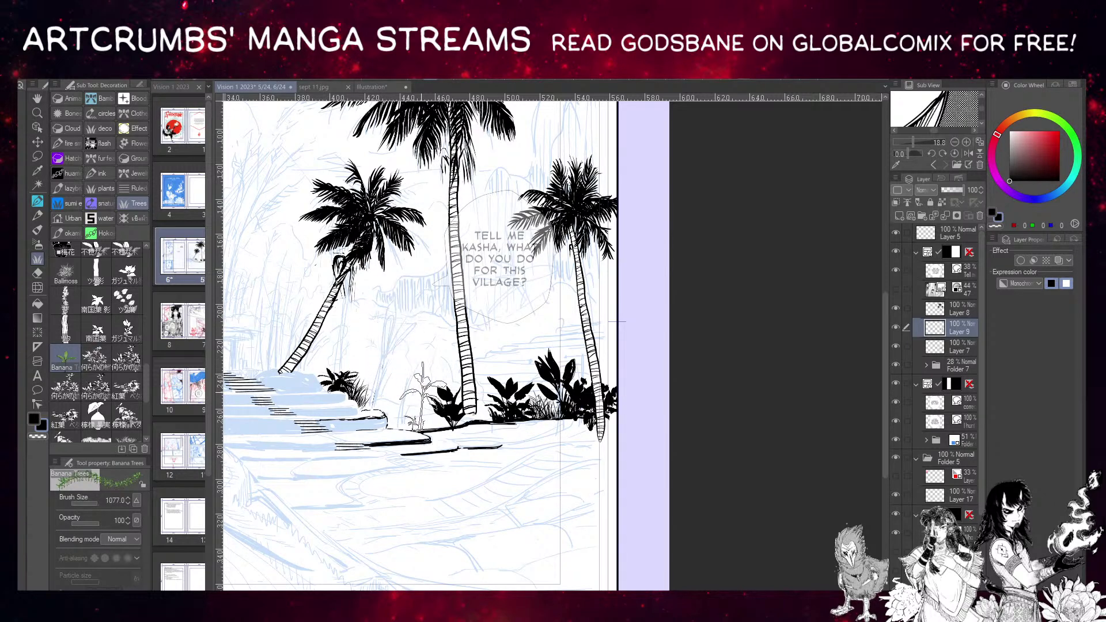
{"action": "left_click", "coordinate": [425, 401]}
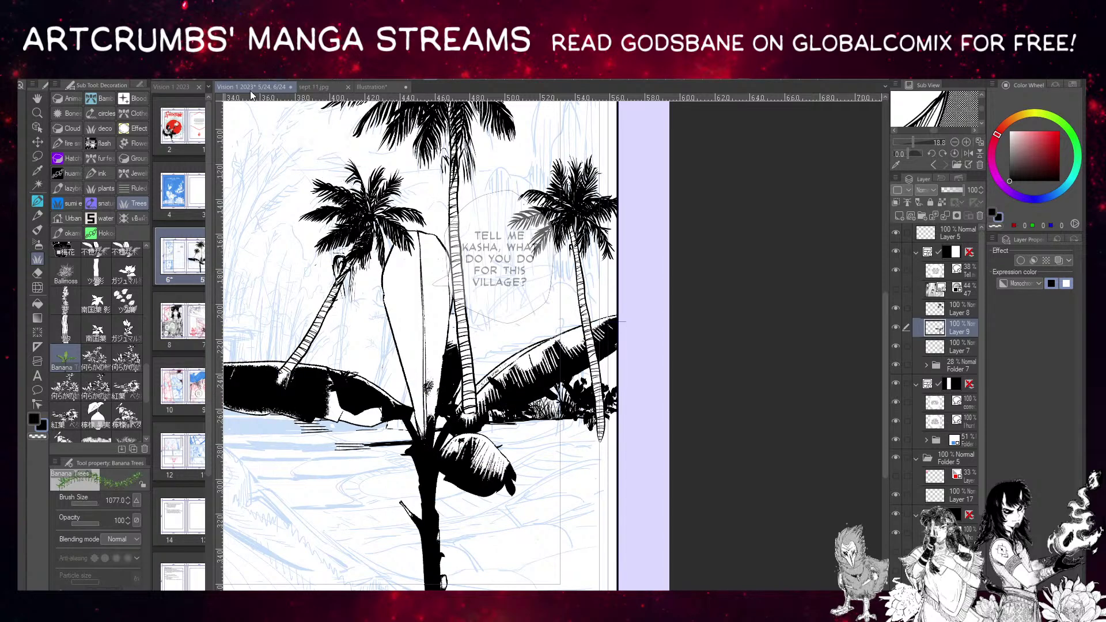
{"action": "key", "text": "ctrl+z"}
Try Banana Trees stamps at brush size 206.7 beside the leaning palm and near the tall palm's base, undoing both.
{"action": "mouse_move", "coordinate": [97, 504]}
{"action": "left_mouse_down"}
{"action": "mouse_move", "coordinate": [90, 482]}
{"action": "mouse_move", "coordinate": [86, 502]}
{"action": "left_mouse_up"}
{"action": "left_click", "coordinate": [383, 274]}
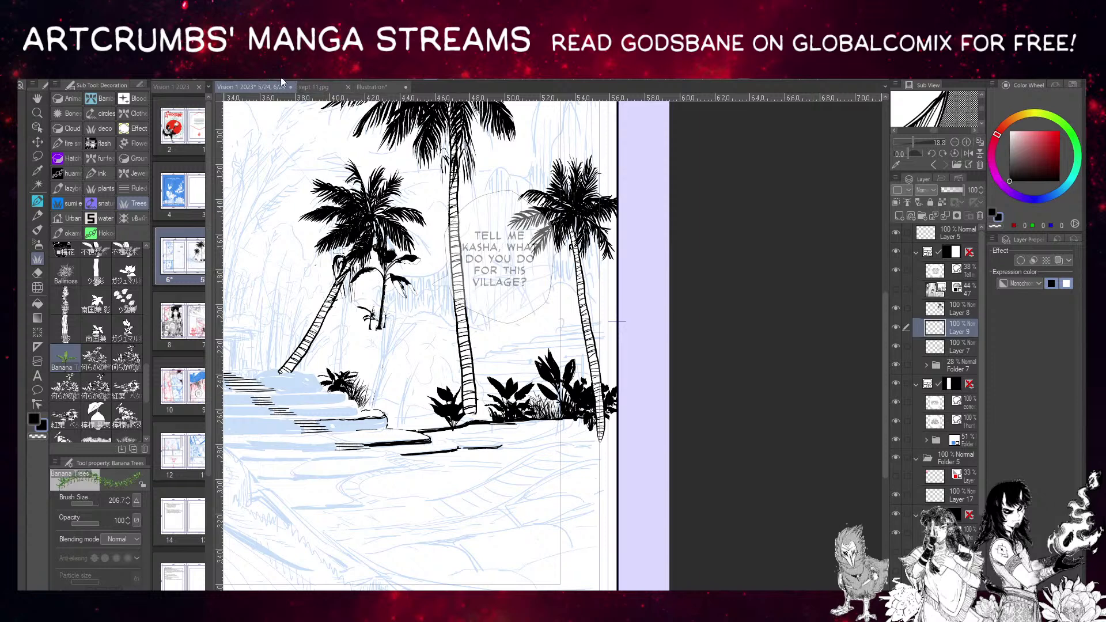
{"action": "key", "text": "ctrl+z"}
{"action": "left_click", "coordinate": [418, 397]}
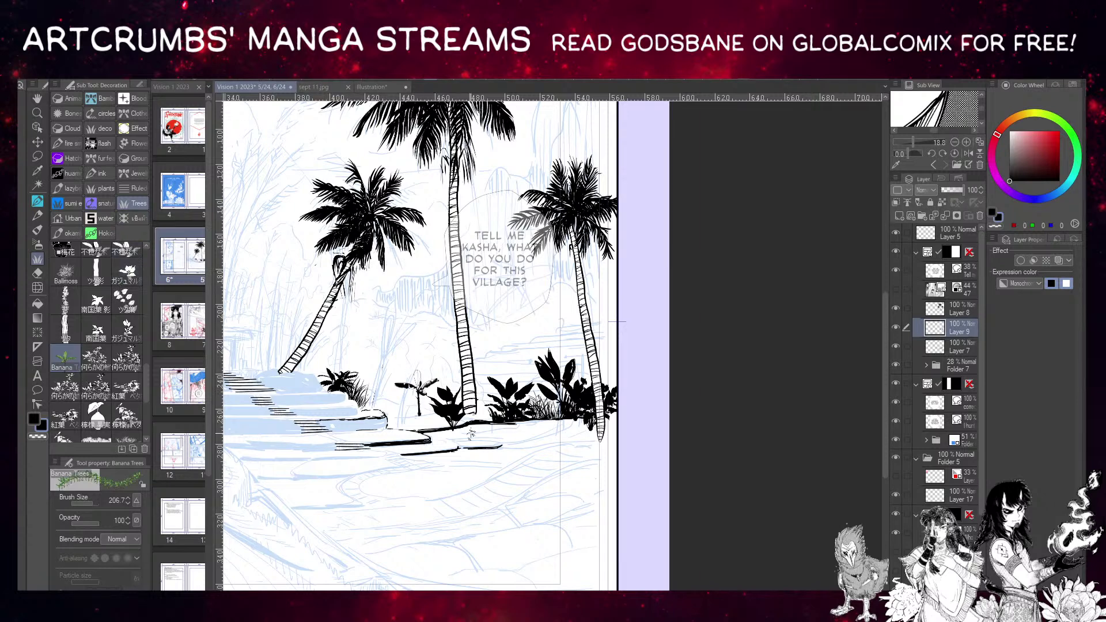
{"action": "key", "text": "ctrl+z"}
Stamp a banana tree at brush size 580 on a new layer beside the tall palm, undoing the trial on the old layer.
{"action": "left_click_drag", "start_coordinate": [86, 504], "coordinate": [99, 503]}
{"action": "left_click", "coordinate": [413, 374]}
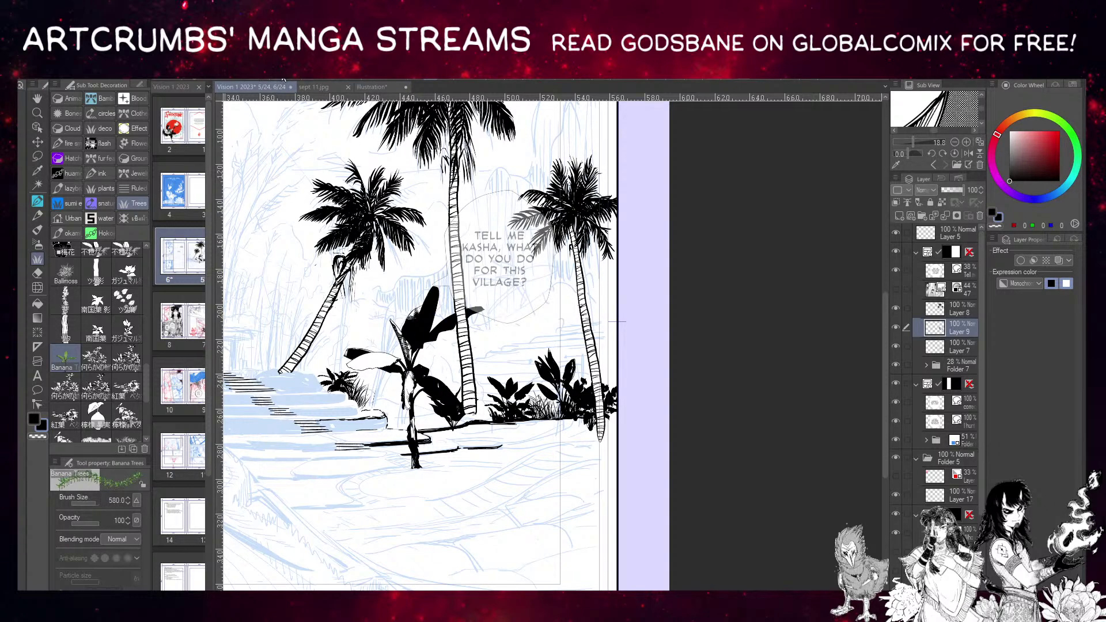
{"action": "key", "text": "ctrl+z"}
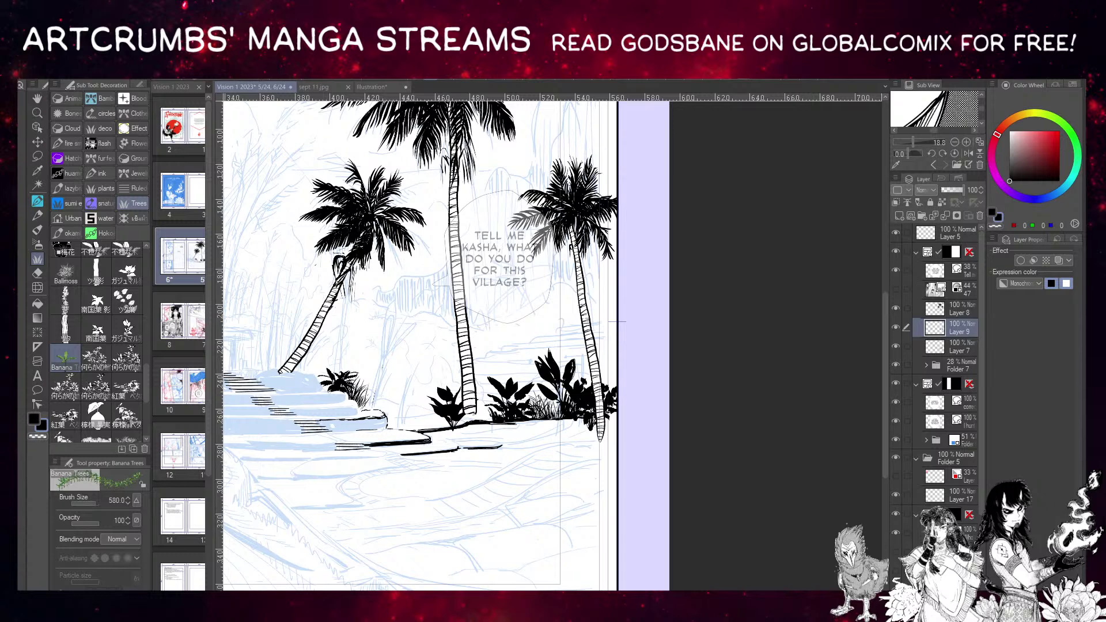
{"action": "left_click", "coordinate": [910, 216]}
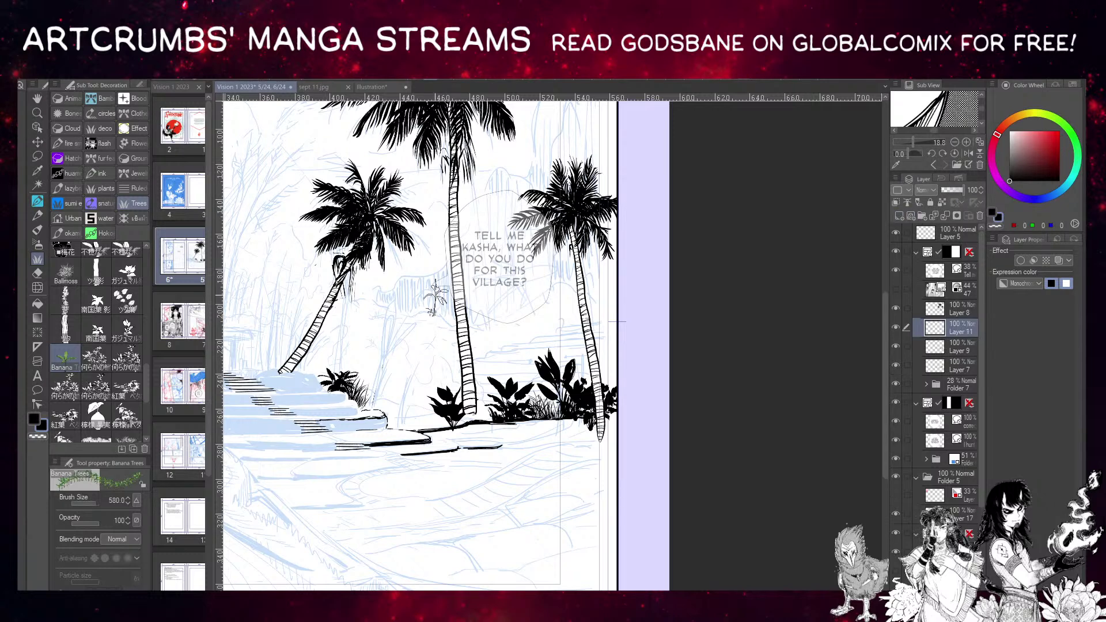
{"action": "left_click", "coordinate": [426, 320]}
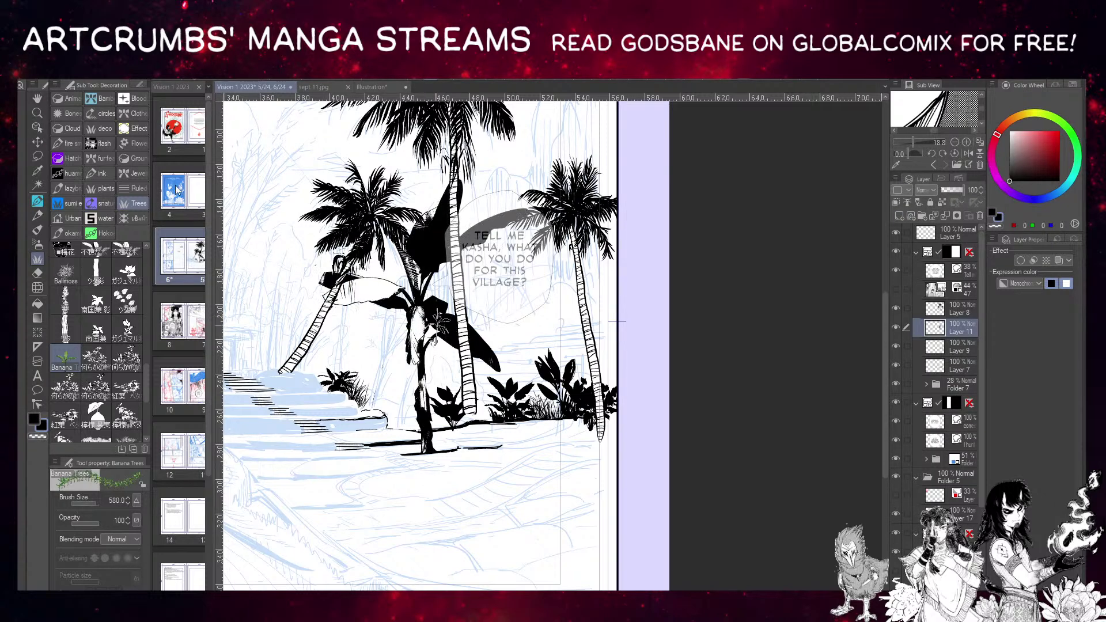
Reorder the banana tree's layer below Layer 7 and move the tree just behind the tall palm, on the side facing the panel edge.
{"action": "left_click", "coordinate": [37, 142]}
{"action": "left_click_drag", "start_coordinate": [434, 381], "coordinate": [447, 359]}
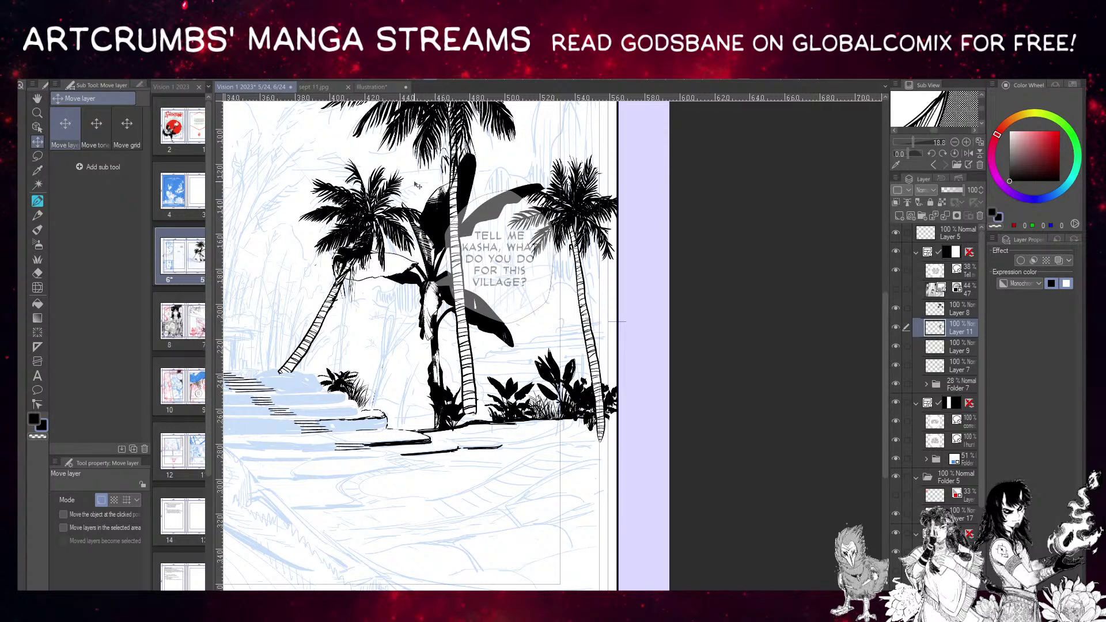
{"action": "left_click_drag", "start_coordinate": [451, 320], "coordinate": [551, 364]}
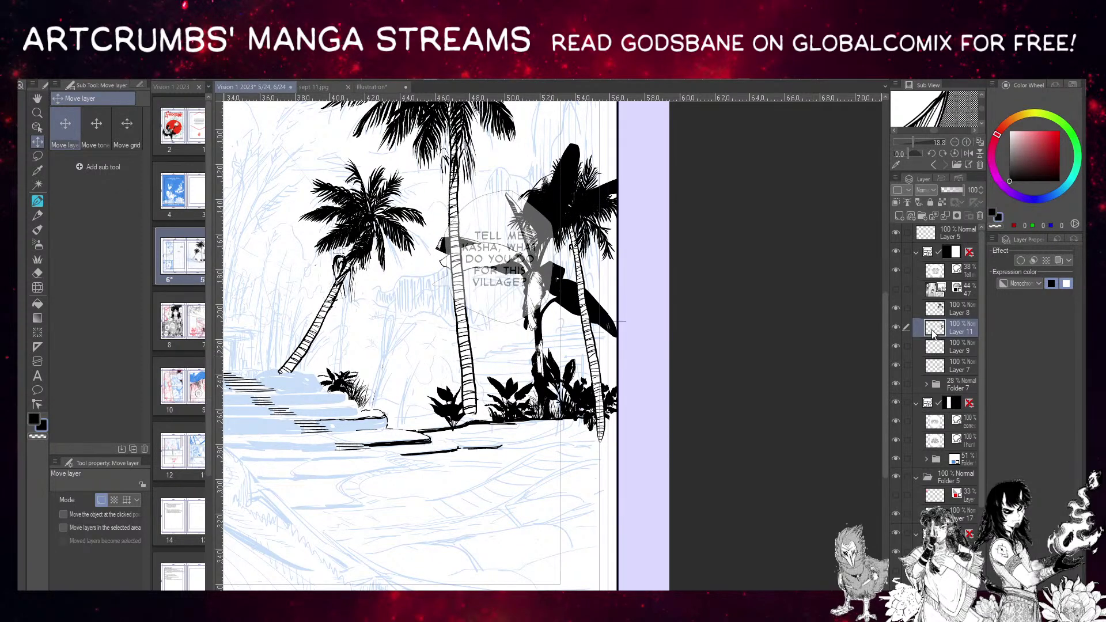
{"action": "left_click_drag", "start_coordinate": [933, 330], "coordinate": [943, 371]}
{"action": "left_click_drag", "start_coordinate": [549, 363], "coordinate": [496, 337]}
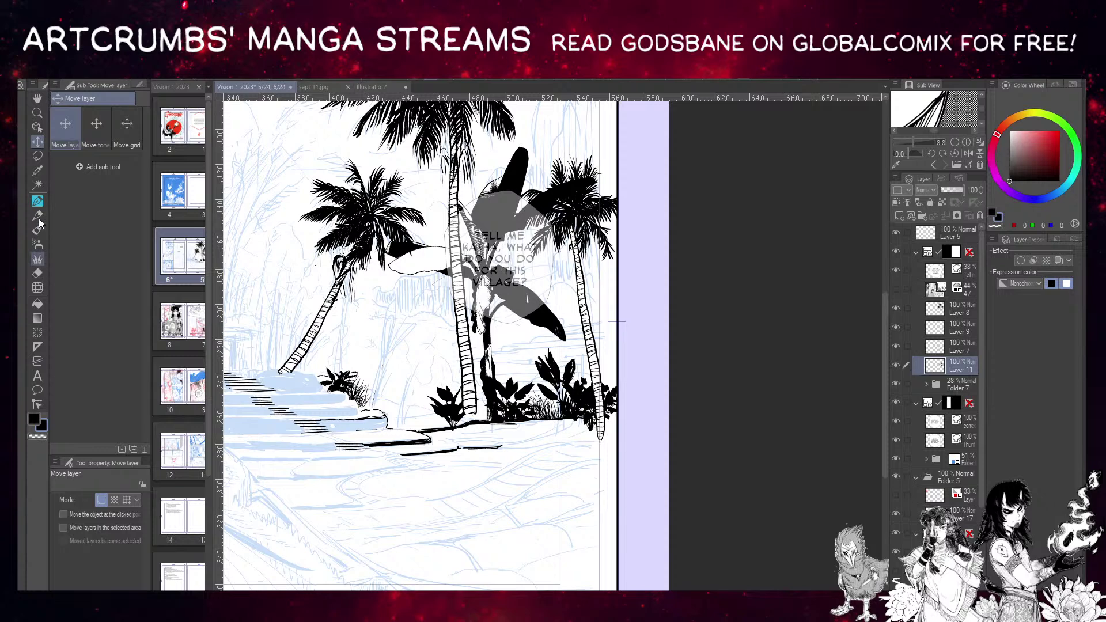
Try more banana tree stamps at size 580 on the same layer around the leaning palm and stone steps, undoing them.
{"action": "key", "text": "b"}
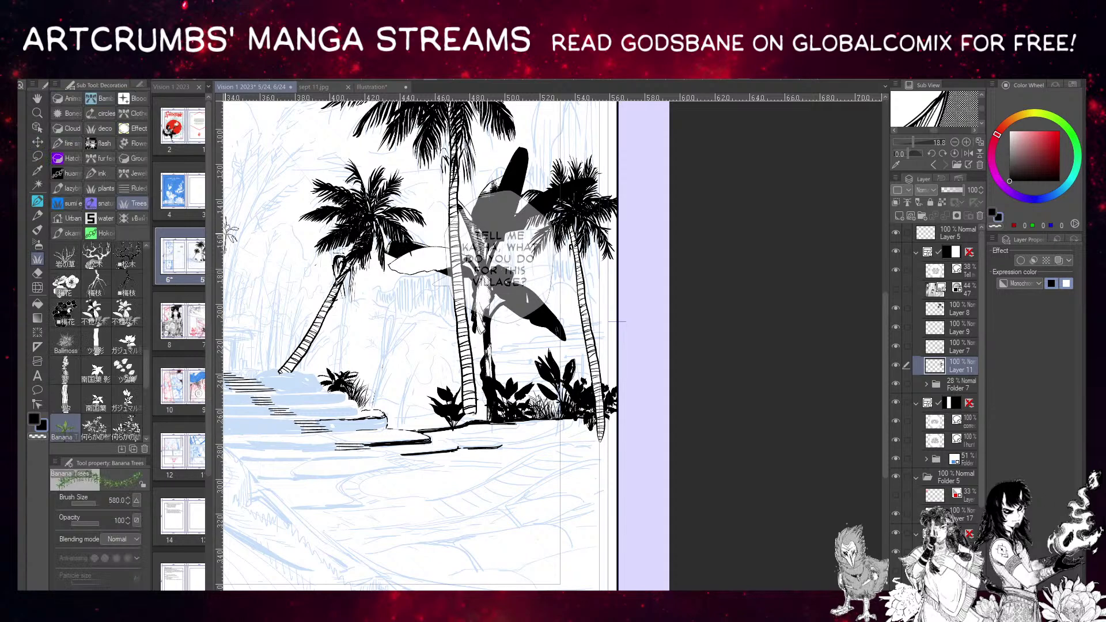
{"action": "left_click", "coordinate": [247, 265]}
{"action": "left_click_drag", "start_coordinate": [255, 266], "coordinate": [378, 293]}
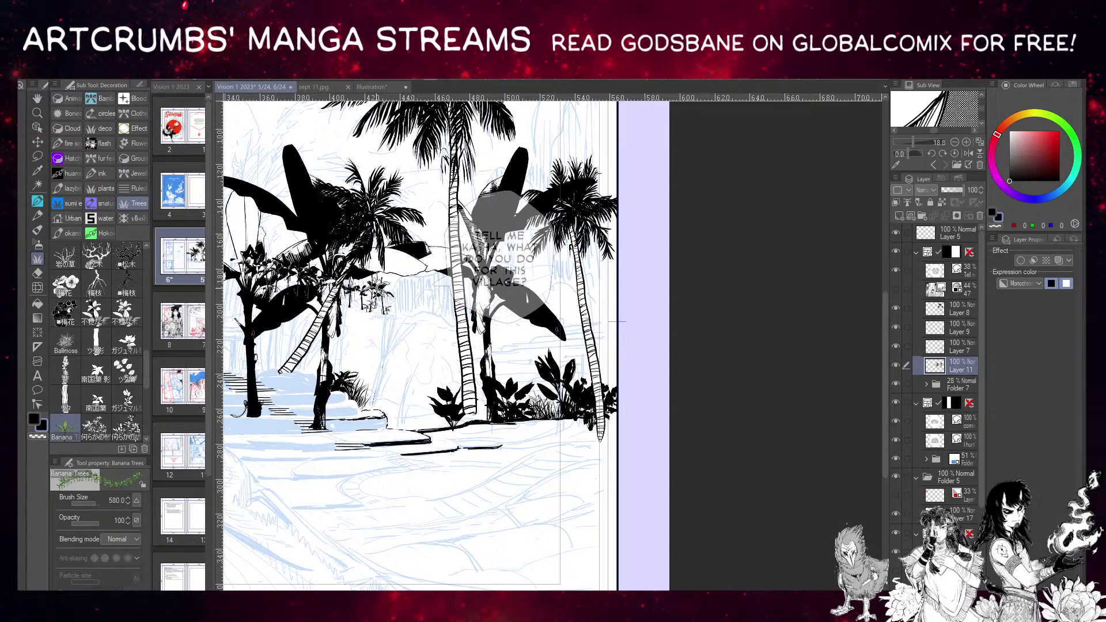
{"action": "key", "text": "ctrl+z"}
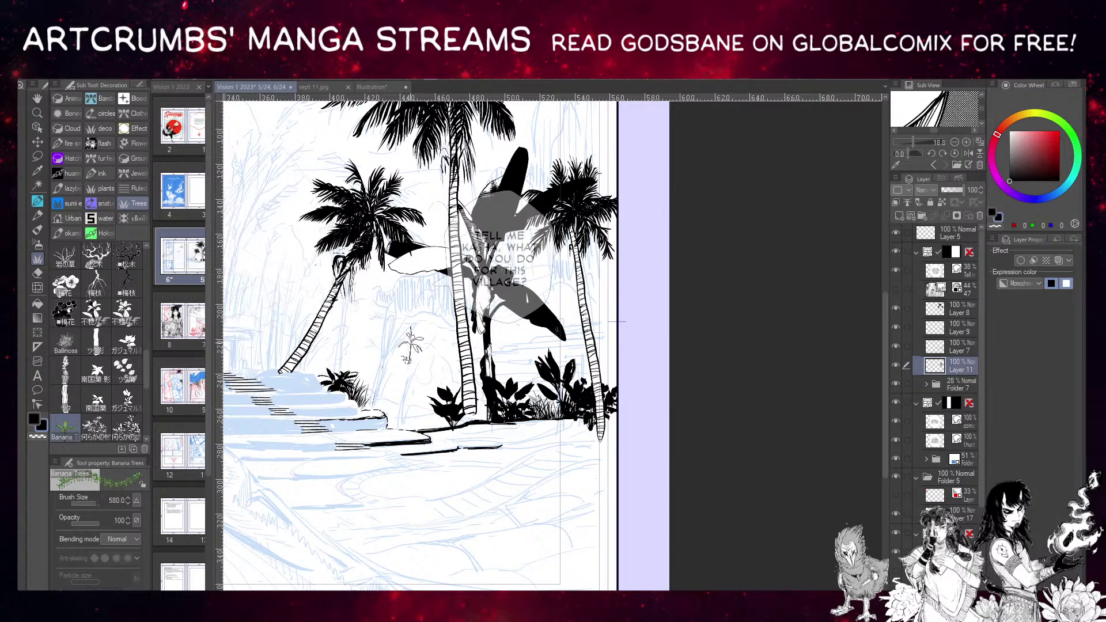
{"action": "left_click", "coordinate": [391, 363]}
{"action": "key", "text": "ctrl+z"}
{"action": "left_click", "coordinate": [377, 339]}
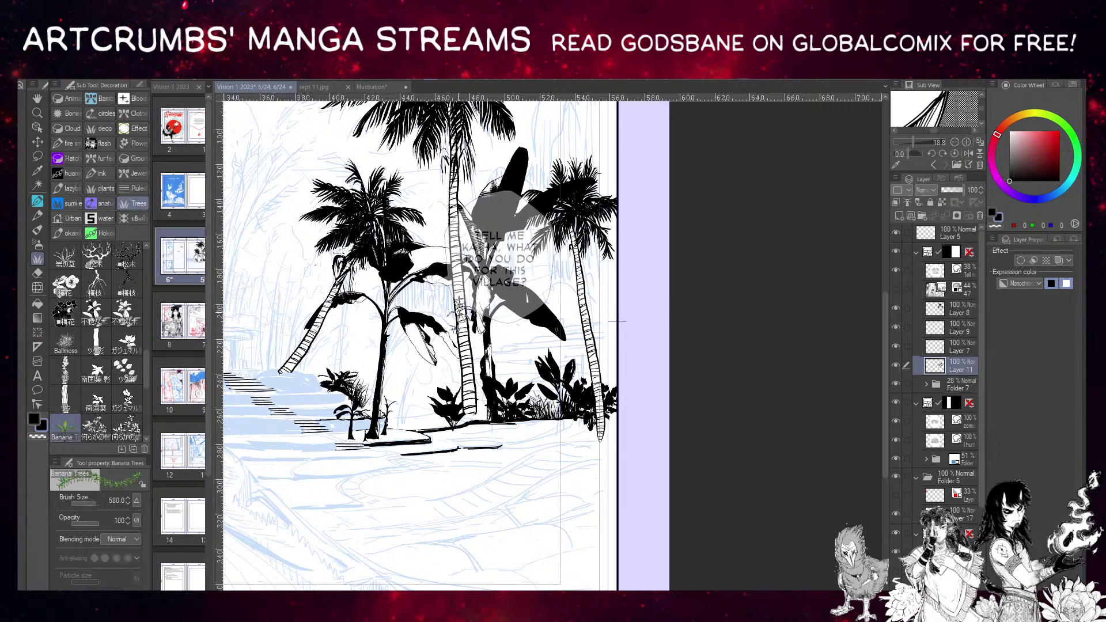
{"action": "key", "text": "ctrl+z"}
Stamp a second banana tree at size 580 on a new layer and move it between the tall palm and the panel-edge palm.
{"action": "left_click", "coordinate": [899, 216]}
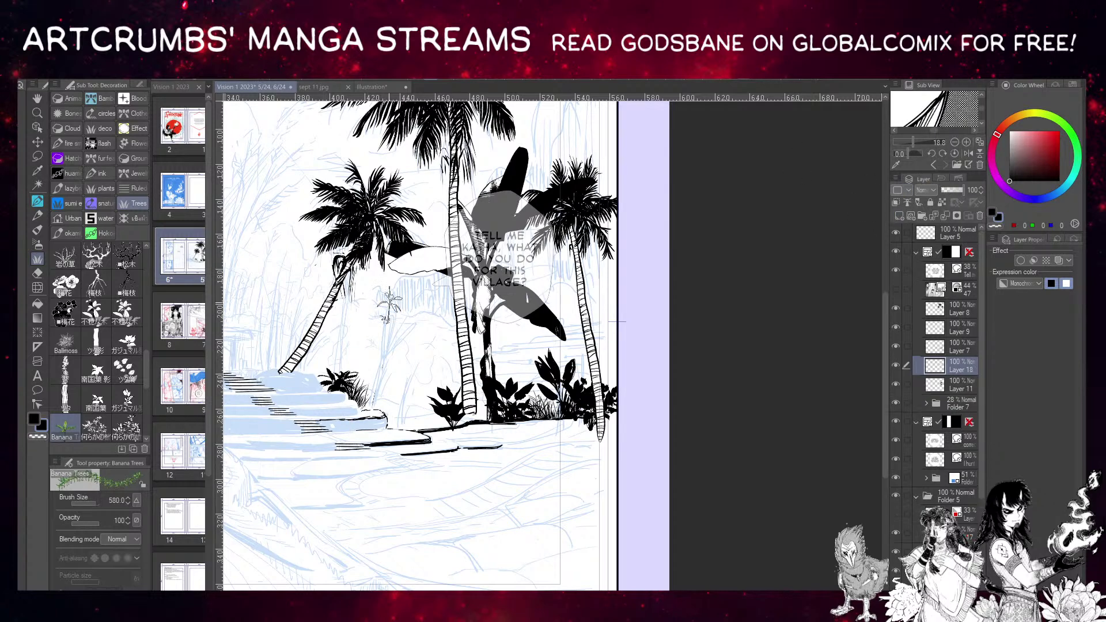
{"action": "left_click", "coordinate": [391, 309]}
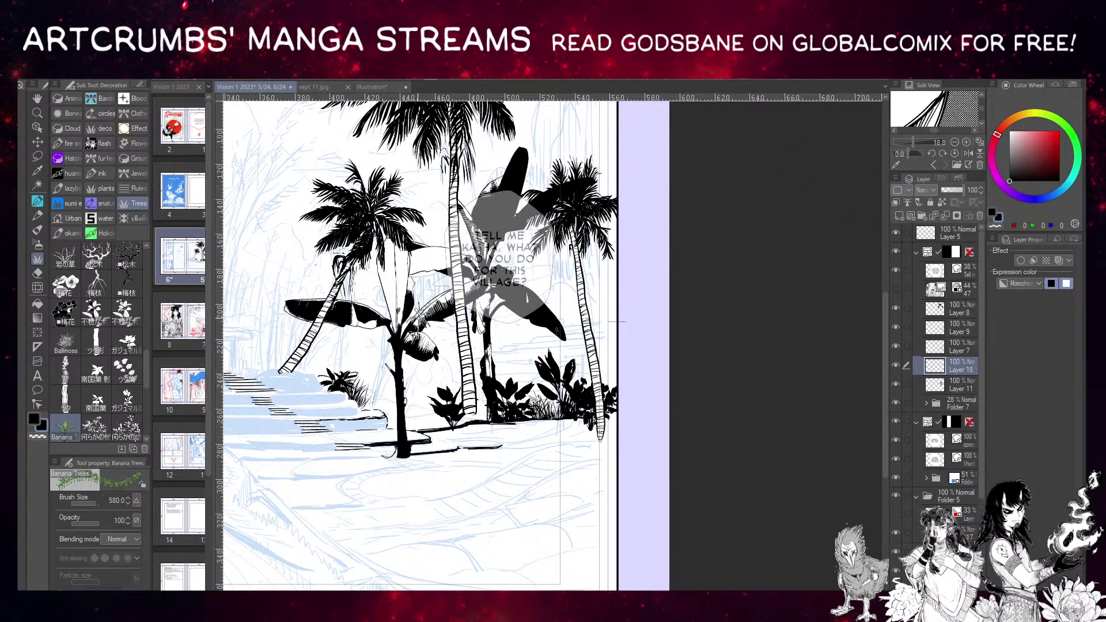
{"action": "left_click", "coordinate": [37, 141]}
{"action": "left_click_drag", "start_coordinate": [426, 384], "coordinate": [549, 334]}
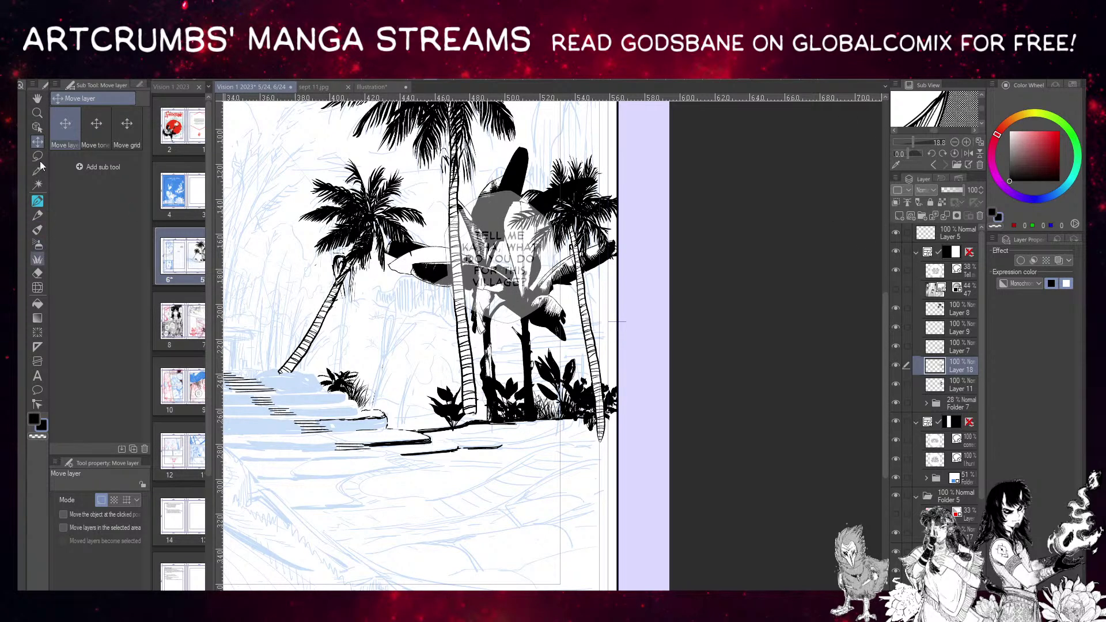
Stamp a third group of banana trees at size 580 on another new layer, between the leaning palm and the tall palm.
{"action": "key", "text": "p"}
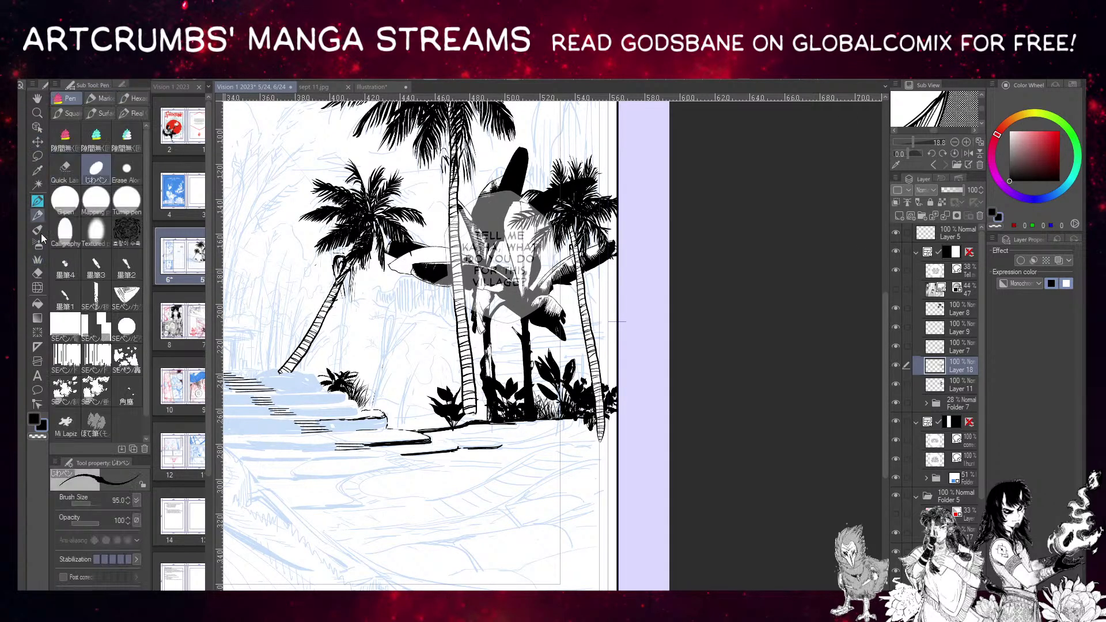
{"action": "left_click", "coordinate": [898, 215]}
{"action": "key", "text": "b"}
{"action": "left_click_drag", "start_coordinate": [410, 338], "coordinate": [385, 298]}
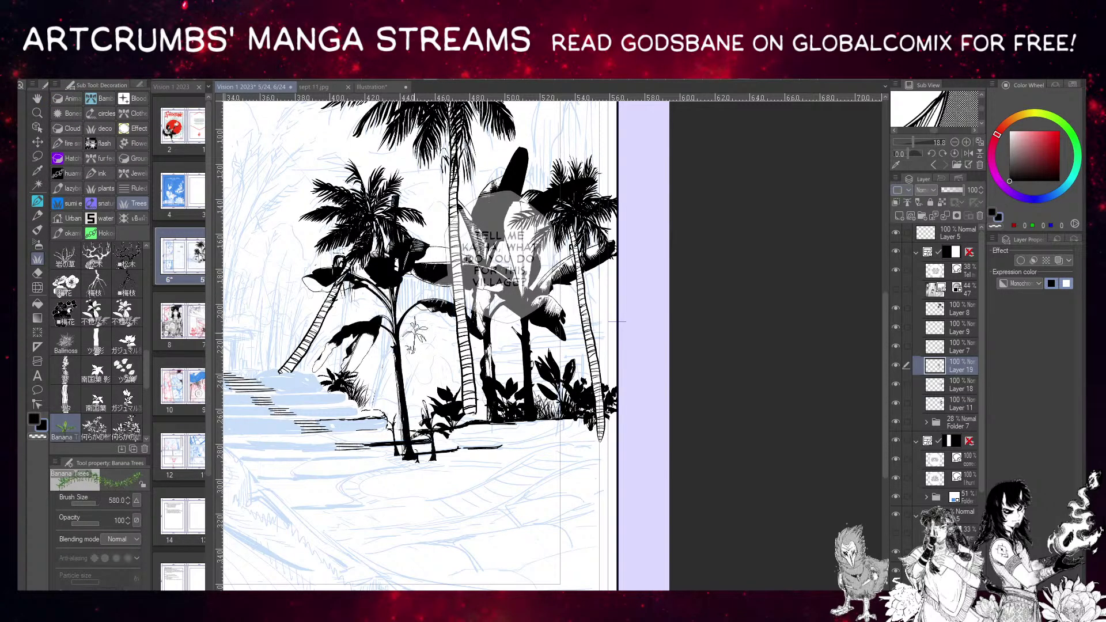
Position the third banana tree layer between the leaning and tall palms, with its main trunk standing on the inked ground edge.
{"action": "left_click", "coordinate": [37, 156]}
{"action": "left_click", "coordinate": [37, 141]}
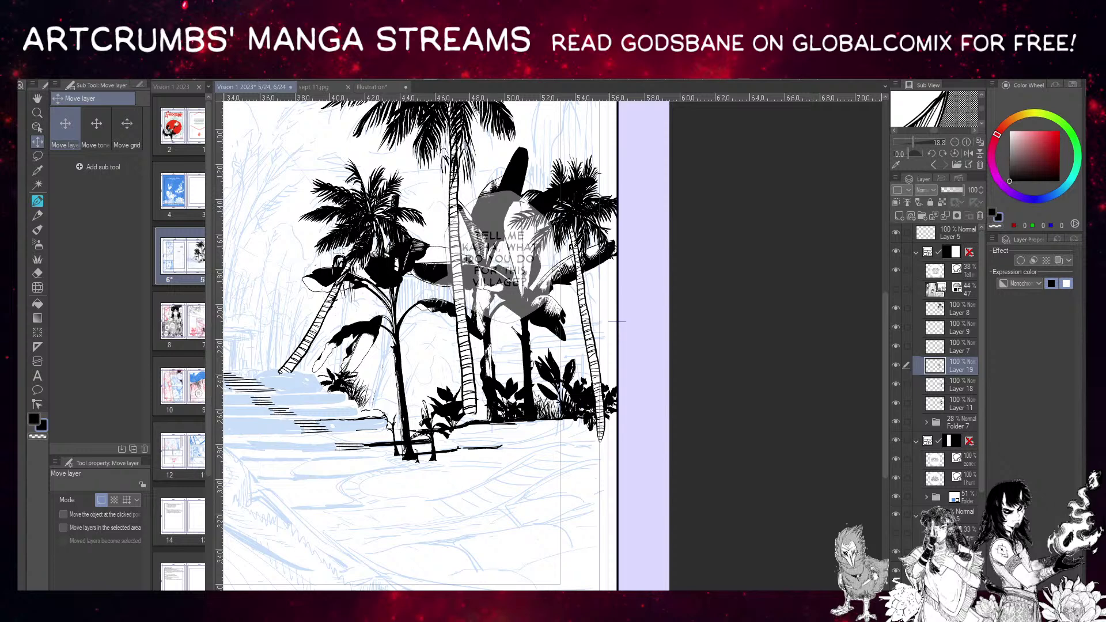
{"action": "left_click_drag", "start_coordinate": [415, 381], "coordinate": [598, 357]}
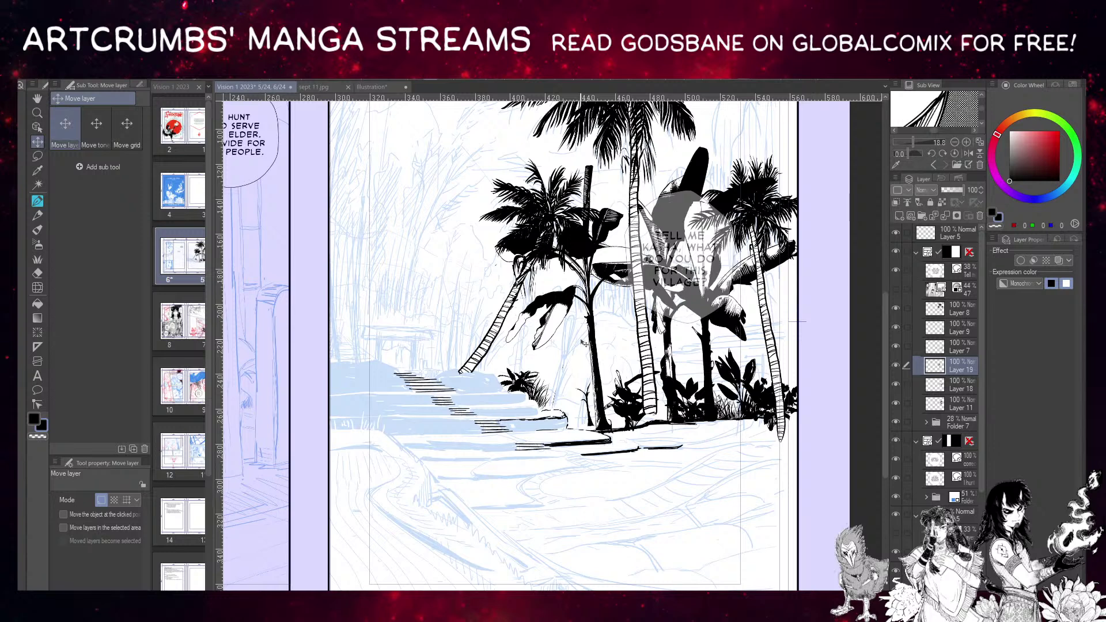
{"action": "left_click_drag", "start_coordinate": [578, 322], "coordinate": [561, 330]}
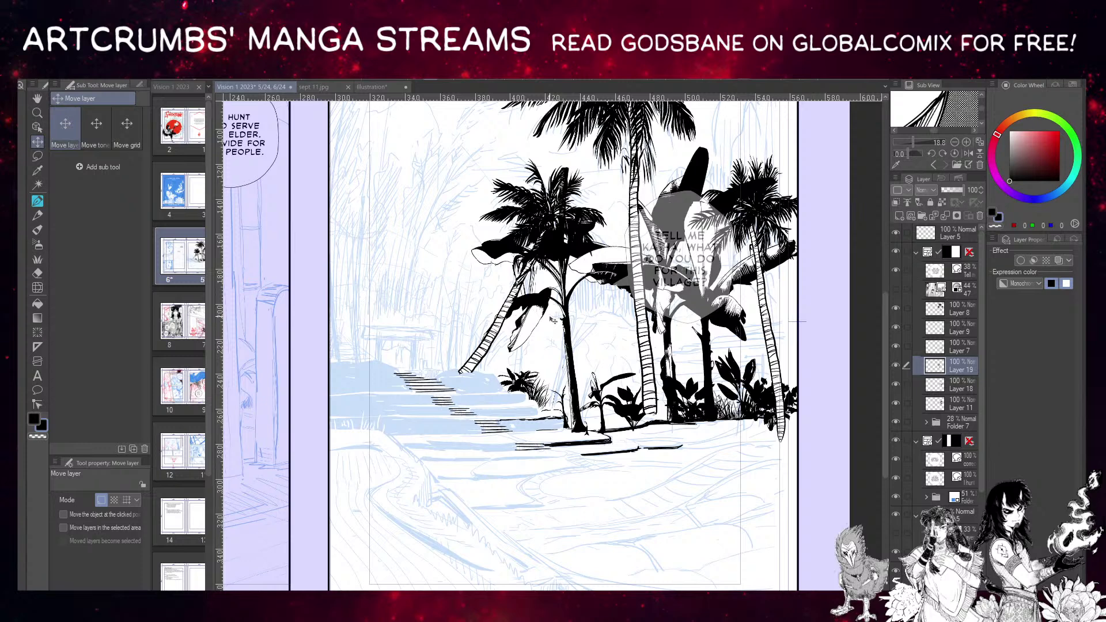
{"action": "left_click_drag", "start_coordinate": [578, 321], "coordinate": [580, 292]}
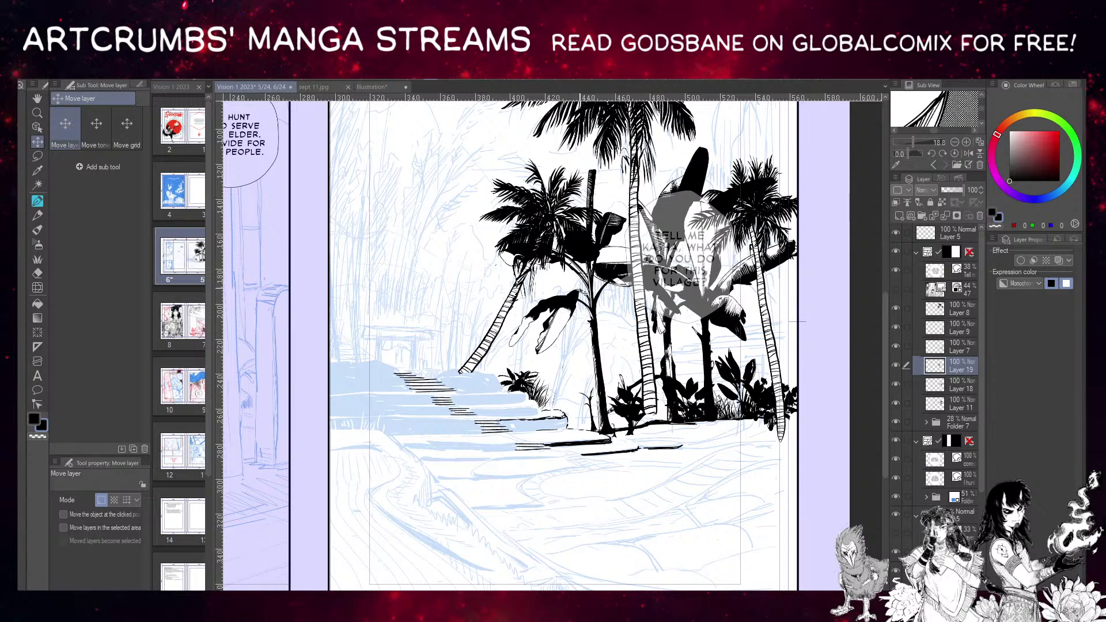
{"action": "left_click_drag", "start_coordinate": [583, 293], "coordinate": [586, 320]}
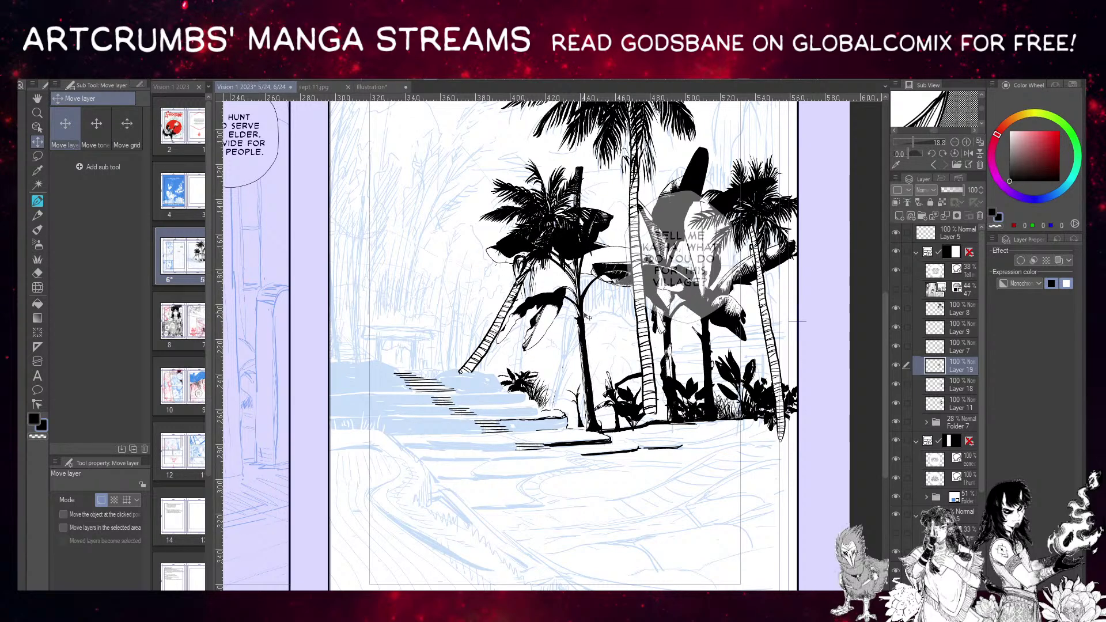
Ink the ground at the third banana tree's base with the pen, and raise the brush size to 206.7.
{"action": "key", "text": "p"}
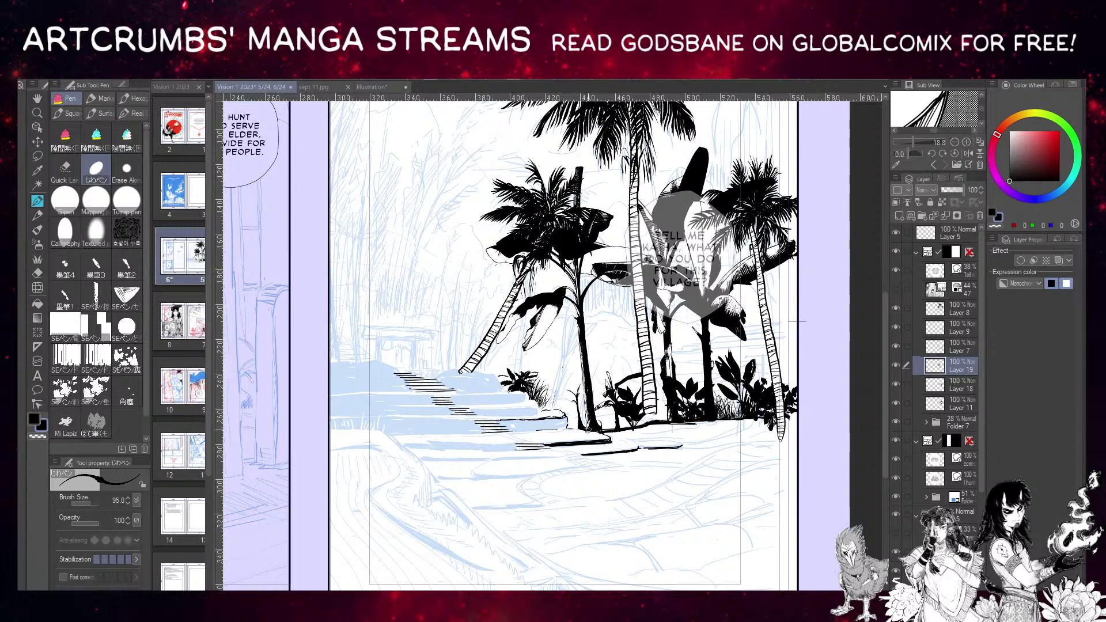
{"action": "left_click_drag", "start_coordinate": [593, 431], "coordinate": [608, 439]}
{"action": "key", "text": "bracketright"}
{"action": "key", "text": "bracketright"}
{"action": "key", "text": "bracketright"}
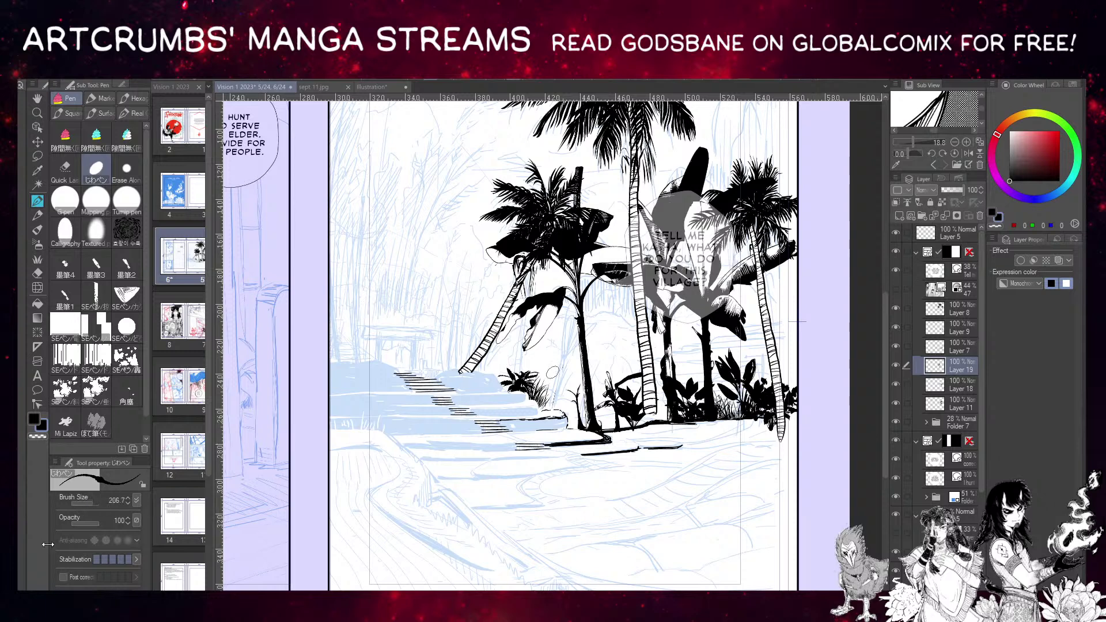
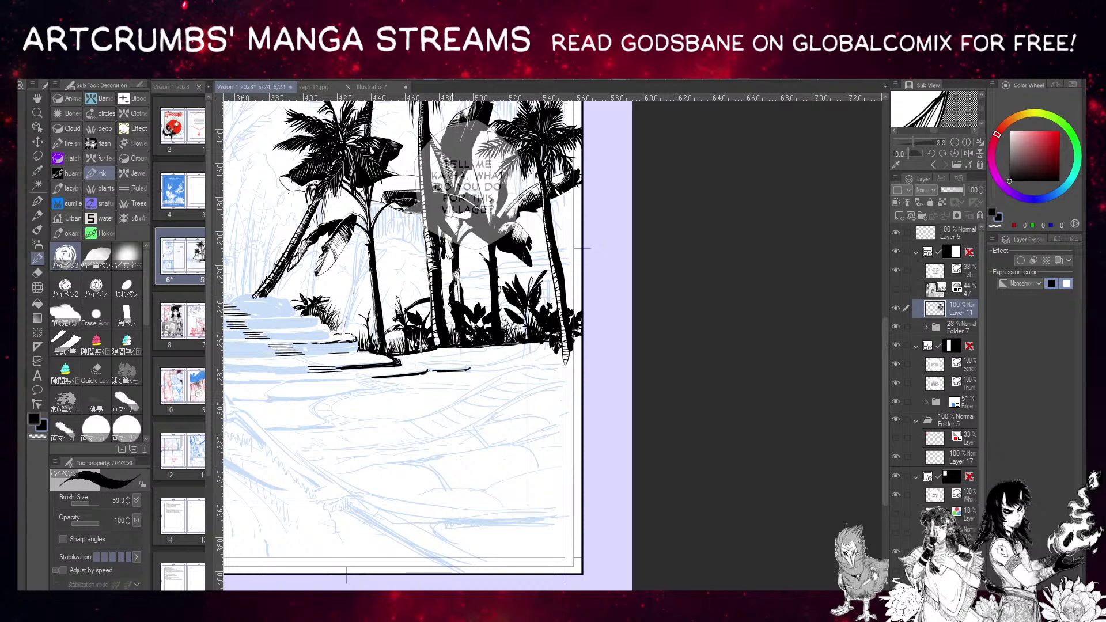
Touch up the banana trees behind the tall palm with the ink pen at size 59.9, switching between black and white.
{"action": "left_click_drag", "start_coordinate": [455, 260], "coordinate": [462, 268]}
{"action": "key", "text": "x"}
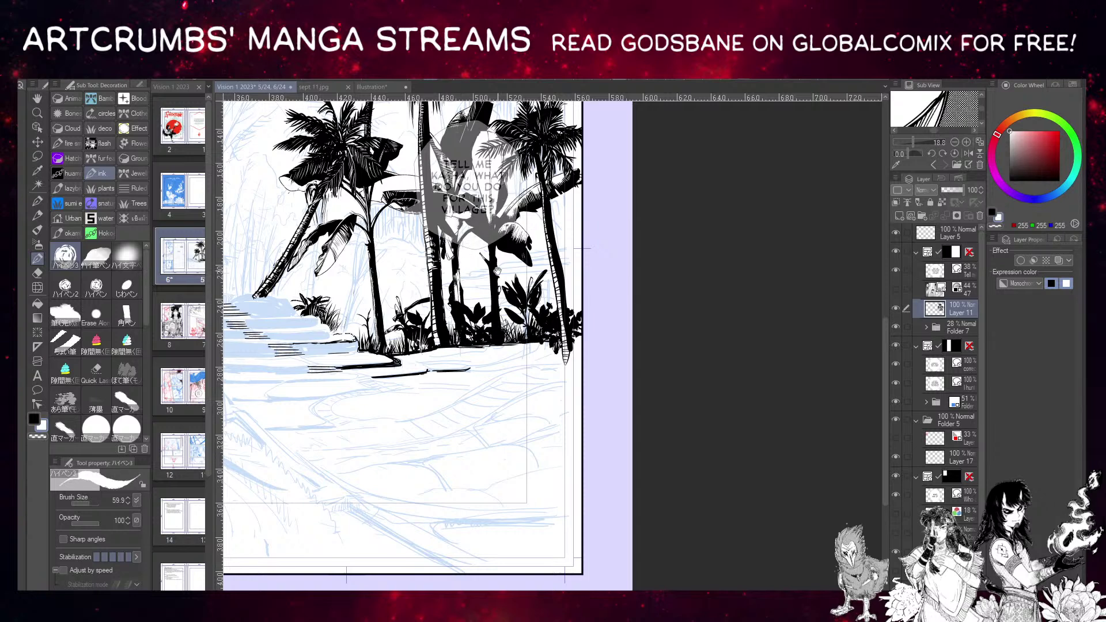
{"action": "mouse_move", "coordinate": [497, 272]}
{"action": "left_mouse_down"}
{"action": "mouse_move", "coordinate": [479, 262]}
{"action": "mouse_move", "coordinate": [544, 285]}
{"action": "left_mouse_up"}
{"action": "key", "text": "x"}
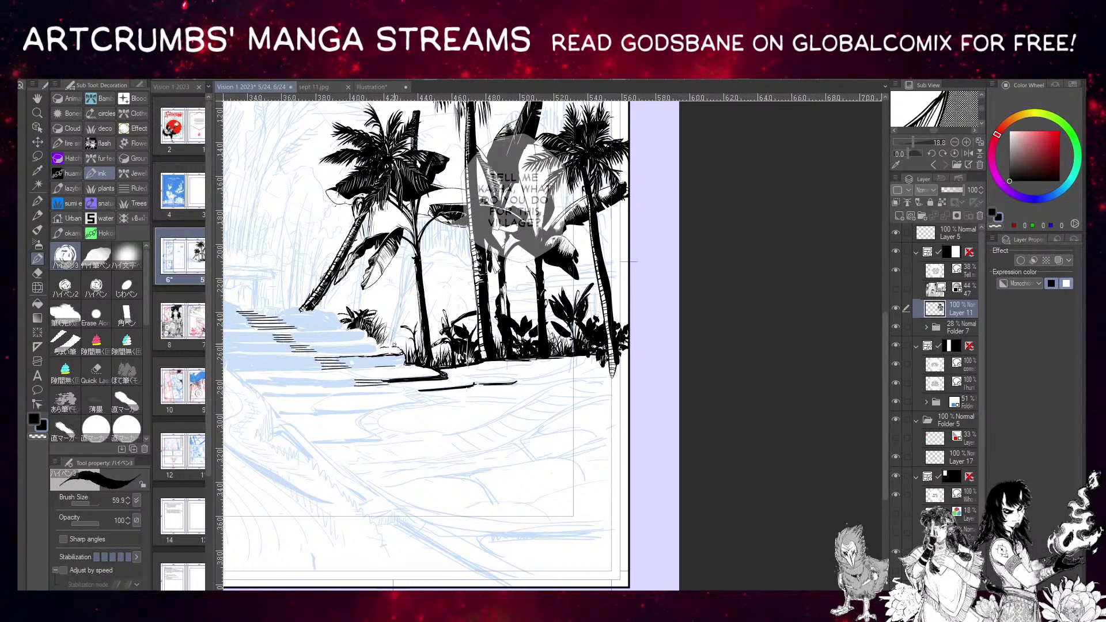
Ink the rough ground edge above the stone steps with the black ink pen at size 59.9.
{"action": "left_click_drag", "start_coordinate": [356, 275], "coordinate": [434, 252]}
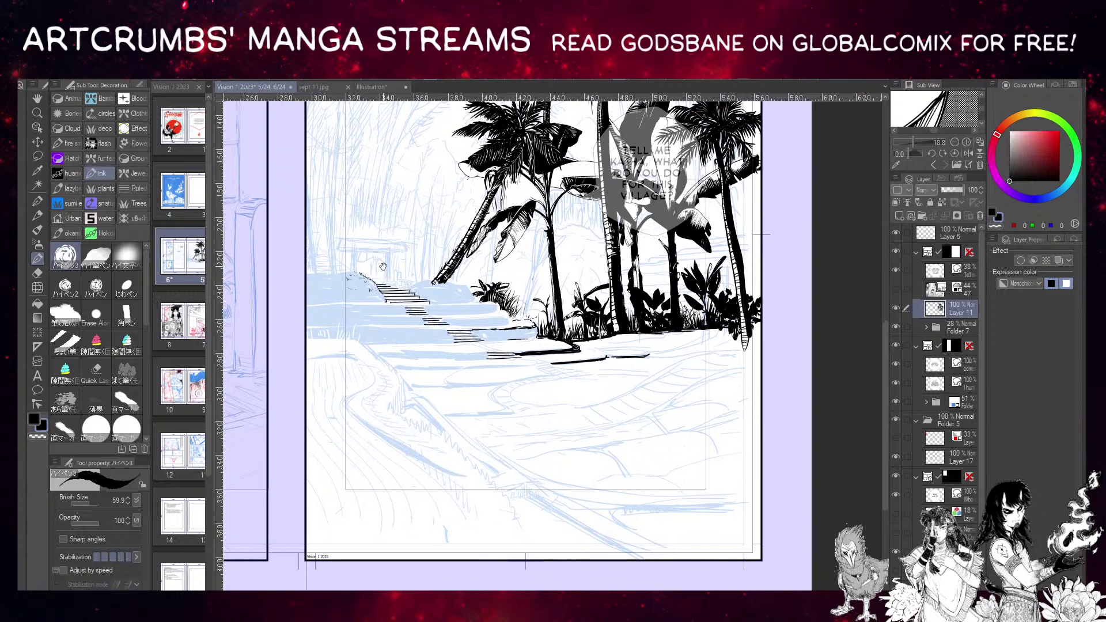
{"action": "left_click_drag", "start_coordinate": [323, 291], "coordinate": [377, 285]}
Ink the vertical posts of the gateway above the stone steps with the black pen at size 73.7.
{"action": "key", "text": "p"}
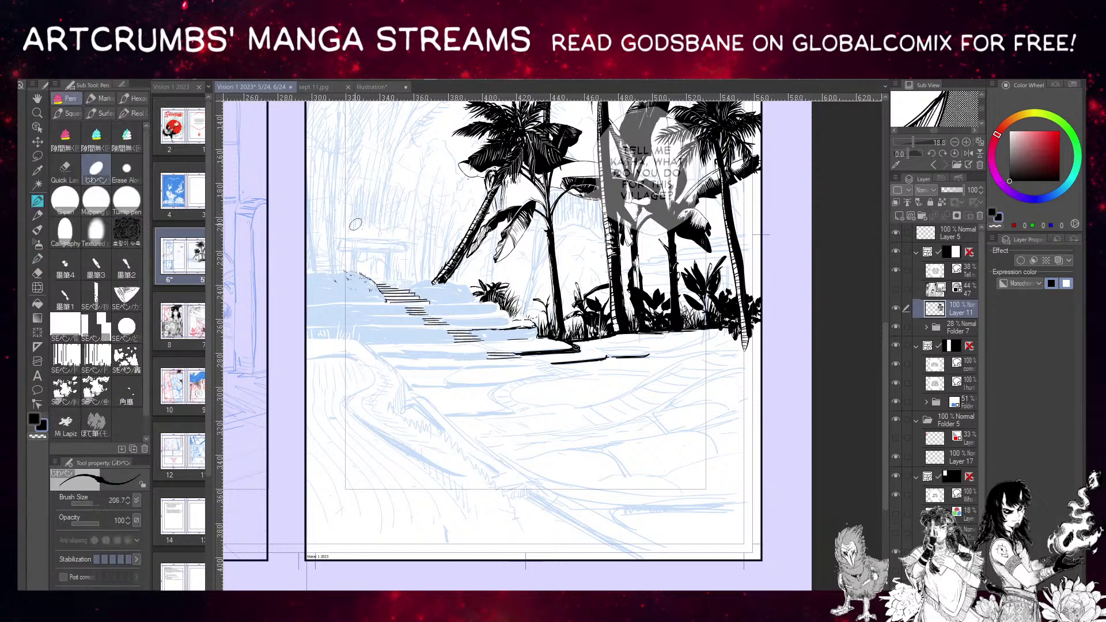
{"action": "key", "text": "bracketleft"}
{"action": "key", "text": "bracketleft"}
{"action": "key", "text": "bracketleft"}
{"action": "mouse_move", "coordinate": [351, 248]}
{"action": "left_mouse_down"}
{"action": "mouse_move", "coordinate": [351, 274]}
{"action": "mouse_move", "coordinate": [388, 281]}
{"action": "left_mouse_up"}
{"action": "key", "text": "ctrl+z"}
{"action": "key", "text": "ctrl+z"}
{"action": "left_click_drag", "start_coordinate": [454, 271], "coordinate": [436, 281]}
{"action": "mouse_move", "coordinate": [421, 280]}
{"action": "left_mouse_down"}
{"action": "mouse_move", "coordinate": [451, 280]}
{"action": "mouse_move", "coordinate": [434, 280]}
{"action": "mouse_move", "coordinate": [478, 302]}
{"action": "left_mouse_up"}
{"action": "mouse_move", "coordinate": [443, 225]}
{"action": "left_mouse_down"}
{"action": "mouse_move", "coordinate": [469, 235]}
{"action": "mouse_move", "coordinate": [467, 226]}
{"action": "left_mouse_up"}
{"action": "left_click_drag", "start_coordinate": [475, 270], "coordinate": [438, 245]}
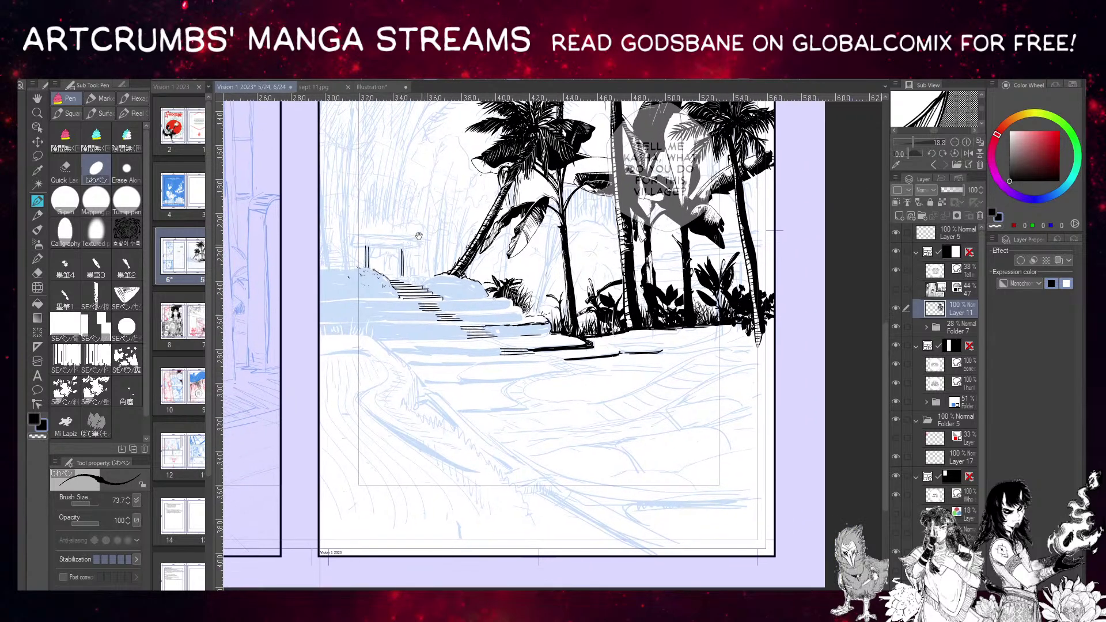
Reduce the pen's brush size to 39.7.
{"action": "left_click", "coordinate": [89, 504]}
{"action": "left_click_drag", "start_coordinate": [413, 311], "coordinate": [337, 295]}
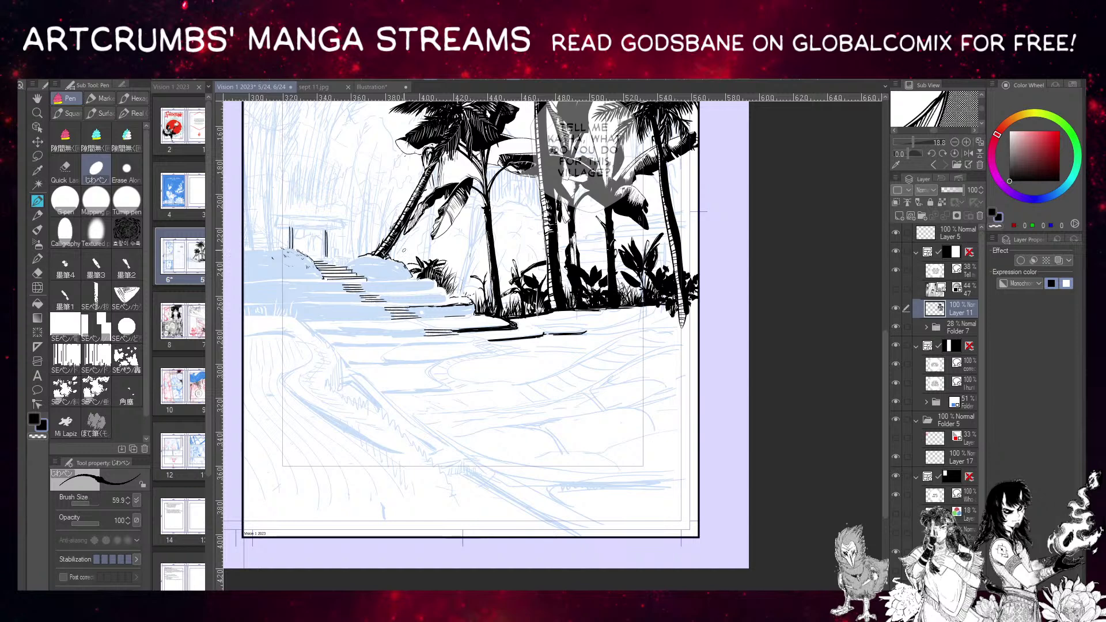
{"action": "left_click", "coordinate": [88, 504]}
{"action": "left_click_drag", "start_coordinate": [361, 259], "coordinate": [410, 264]}
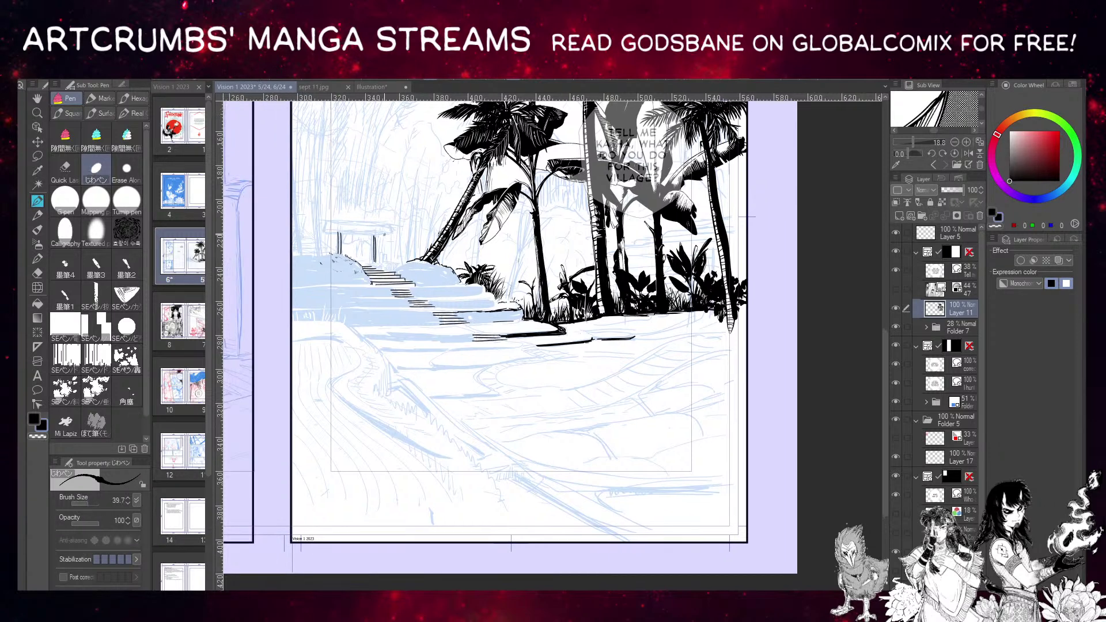
{"action": "scroll", "coordinate": [404, 241], "scroll_direction": "up", "scroll_amount": 5}
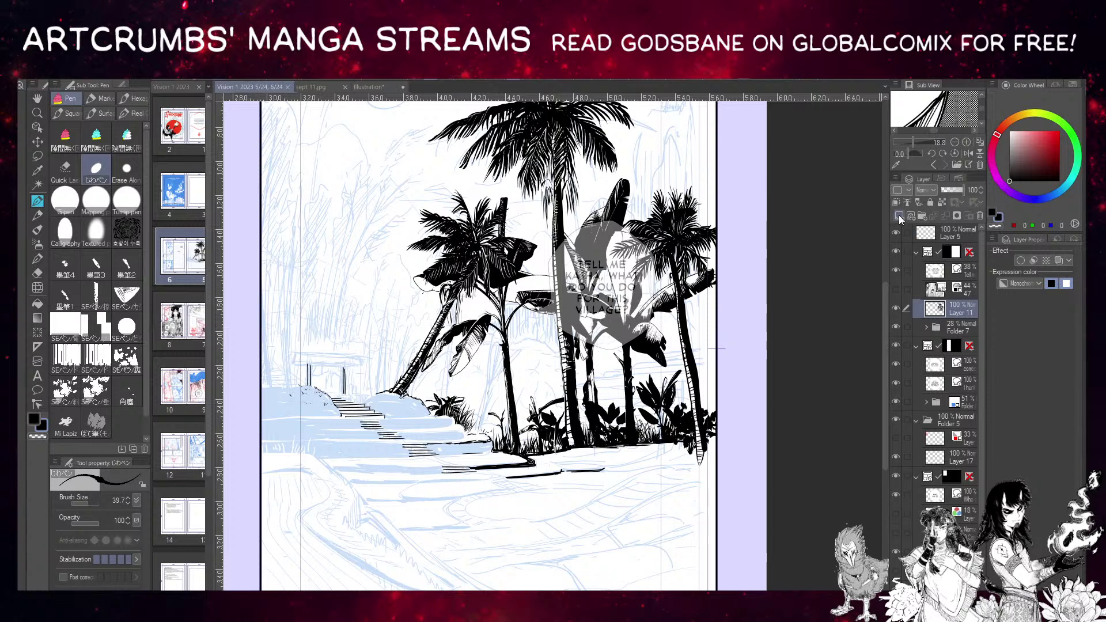
Add a layer above the inked landscape layer, naming the inked layer MG 2 and the new one MG 1.
{"action": "left_click", "coordinate": [899, 215]}
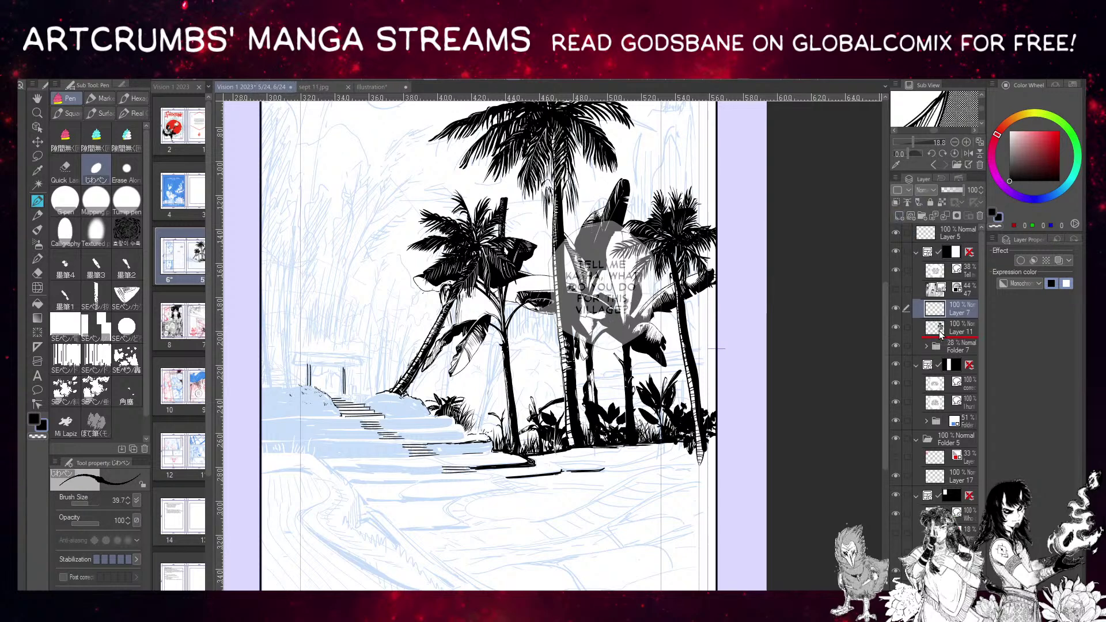
{"action": "left_click_drag", "start_coordinate": [717, 349], "coordinate": [711, 316]}
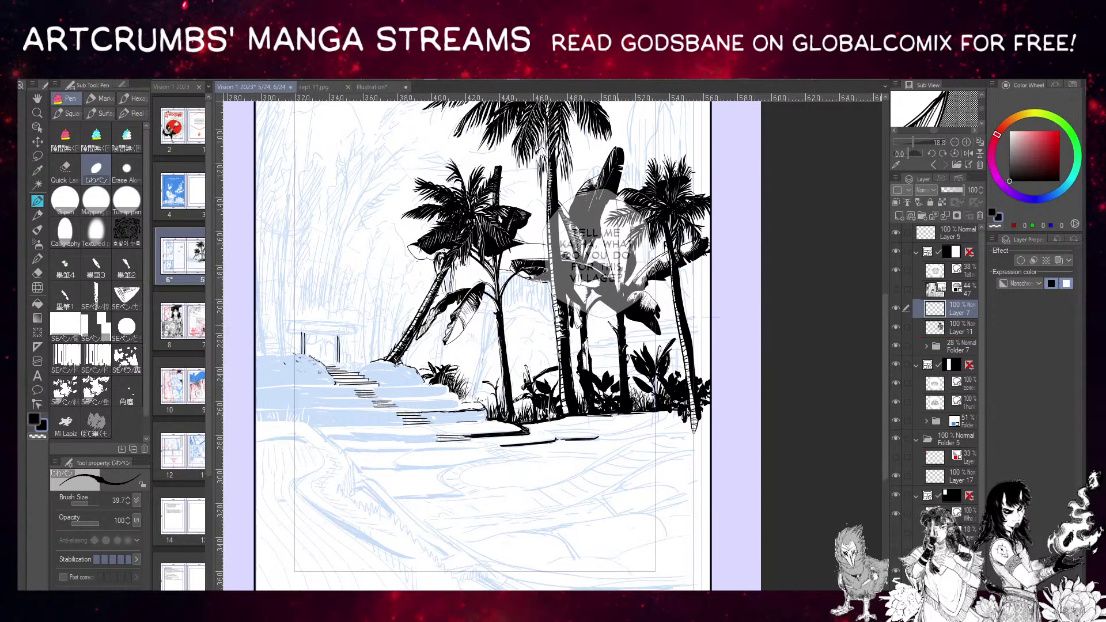
{"action": "left_click", "coordinate": [959, 328]}
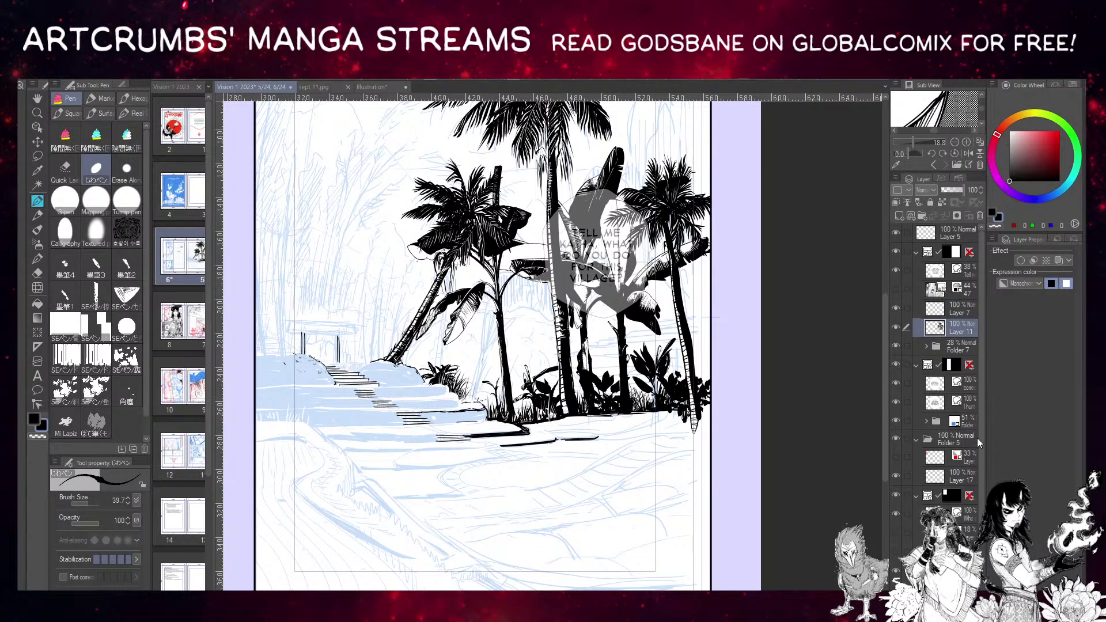
{"action": "type", "text": "middleground"}
{"action": "key", "text": "Return"}
{"action": "left_click", "coordinate": [944, 311]}
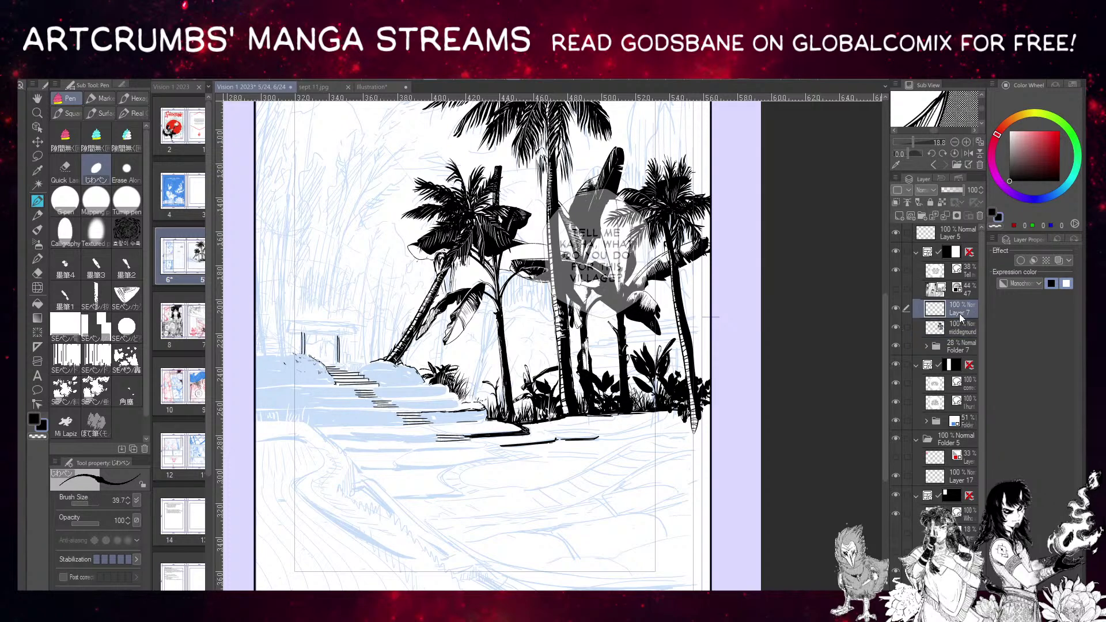
{"action": "left_click", "coordinate": [958, 329]}
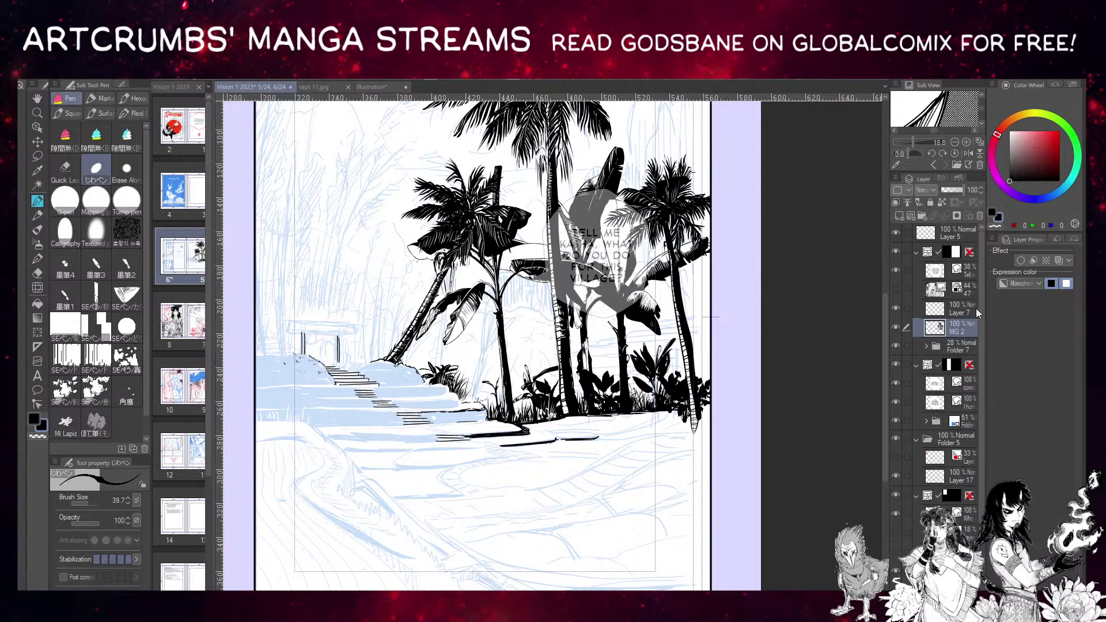
{"action": "left_click", "coordinate": [960, 311]}
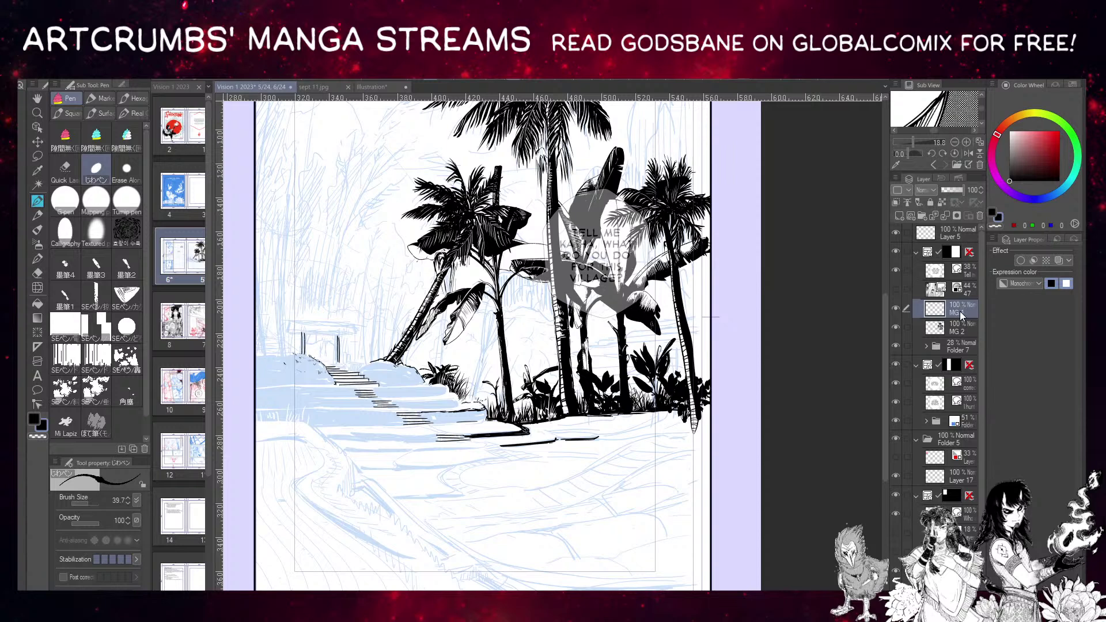
Add another layer above MG 1 and name it FG.
{"action": "left_click", "coordinate": [897, 215]}
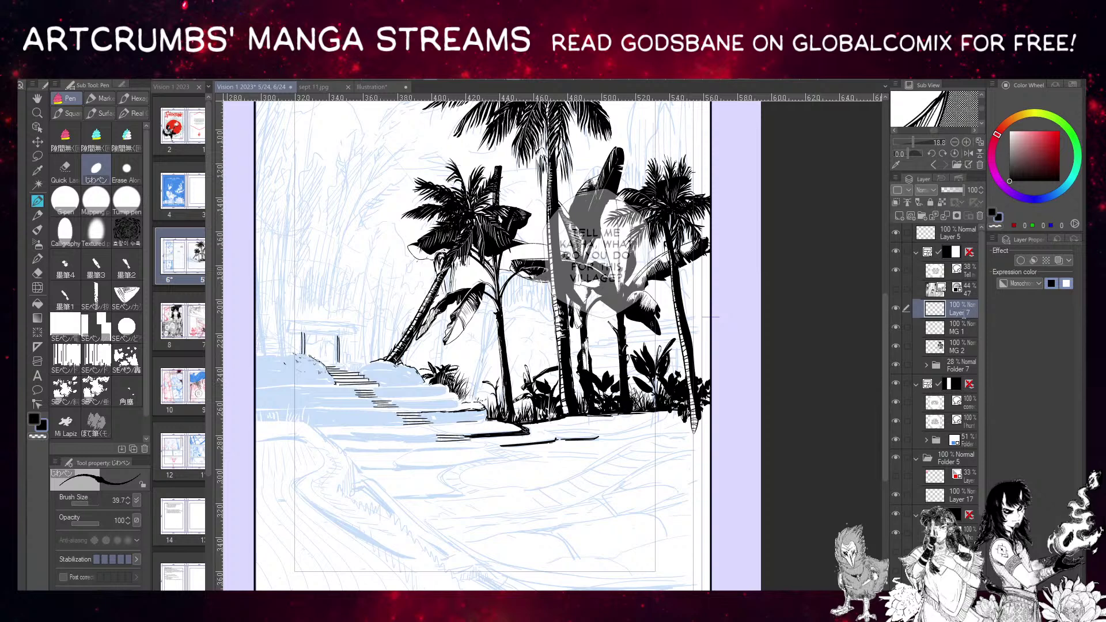
{"action": "double_click", "coordinate": [963, 314]}
{"action": "type", "text": "FG"}
{"action": "key", "text": "Return"}
{"action": "left_click_drag", "start_coordinate": [501, 347], "coordinate": [510, 393]}
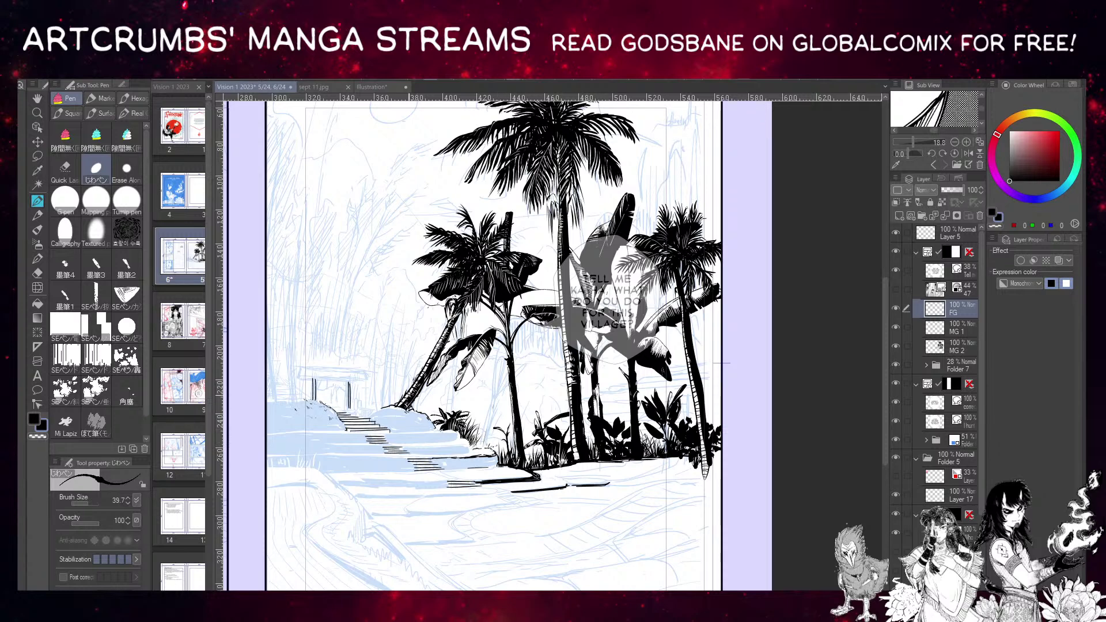
Compare the panel with the MG 2 ink layer hidden and shown.
{"action": "scroll", "coordinate": [425, 408], "scroll_direction": "down", "scroll_amount": 1}
{"action": "scroll", "coordinate": [425, 408], "scroll_direction": "up", "scroll_amount": 1}
{"action": "left_click_drag", "start_coordinate": [421, 286], "coordinate": [376, 285]}
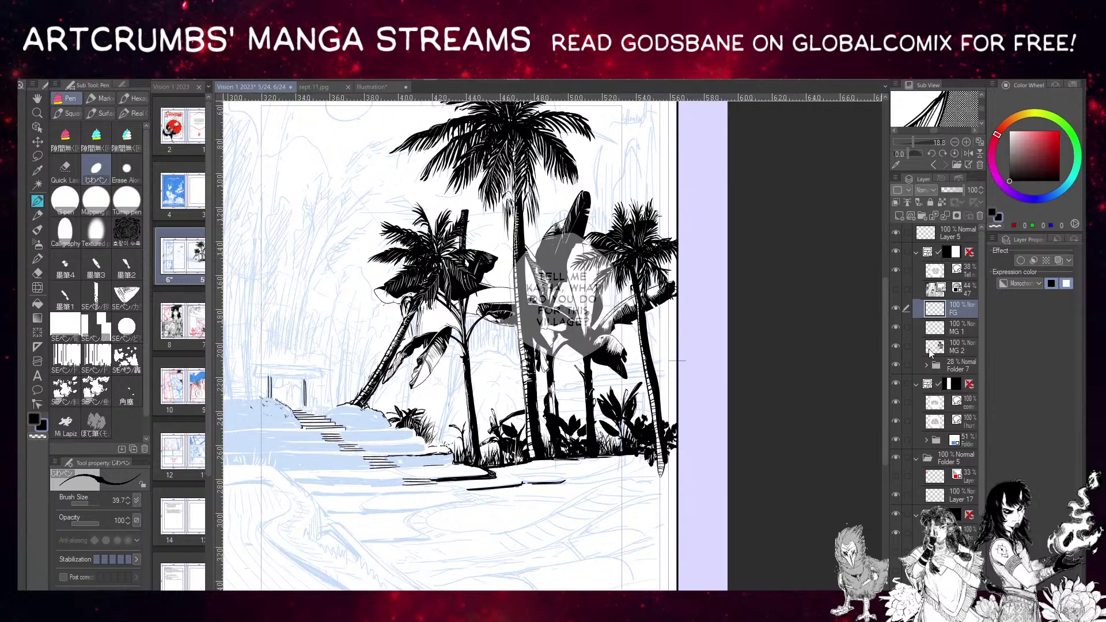
{"action": "left_click", "coordinate": [900, 349]}
{"action": "left_click", "coordinate": [900, 349]}
{"action": "left_click", "coordinate": [900, 348]}
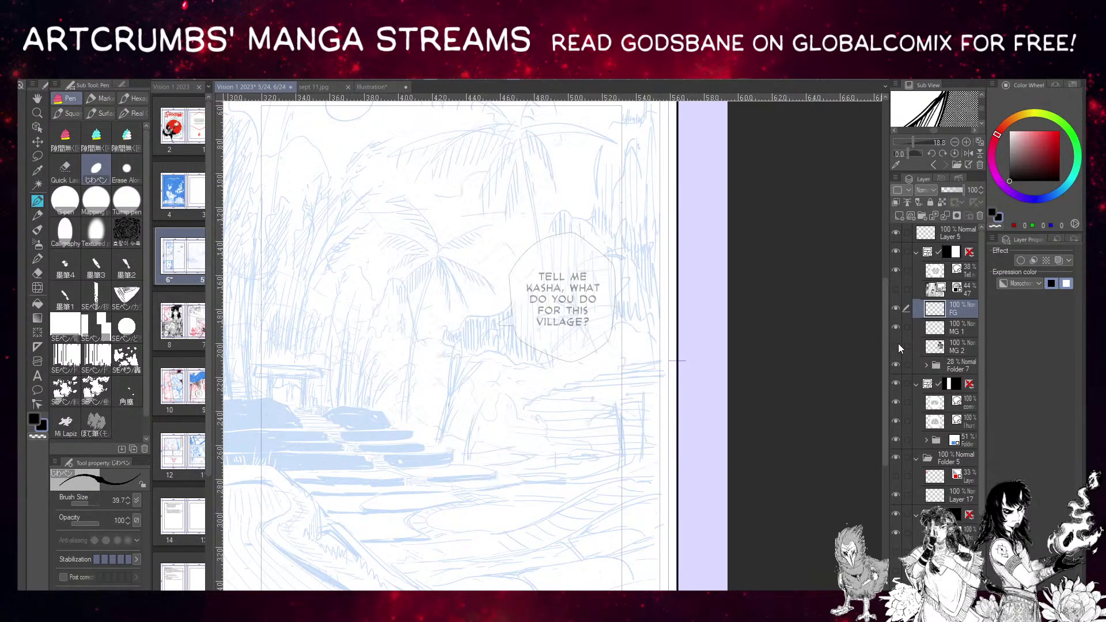
{"action": "left_click", "coordinate": [900, 348]}
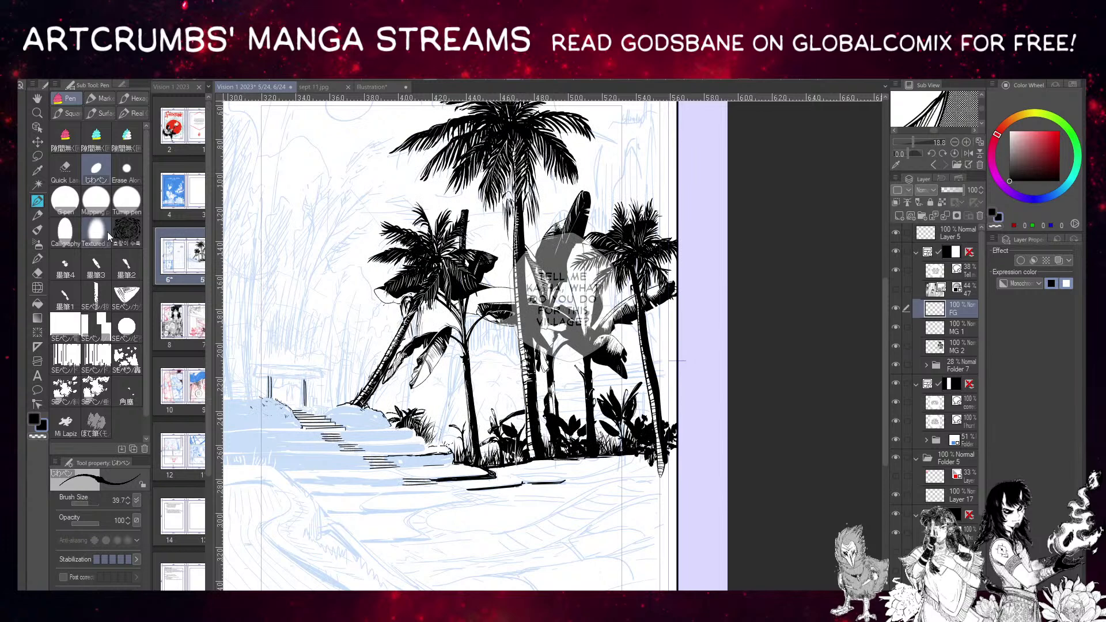
Lasso the whole group of palms and banana trees down to their bases.
{"action": "left_click", "coordinate": [37, 156]}
{"action": "left_click_drag", "start_coordinate": [482, 231], "coordinate": [455, 277]}
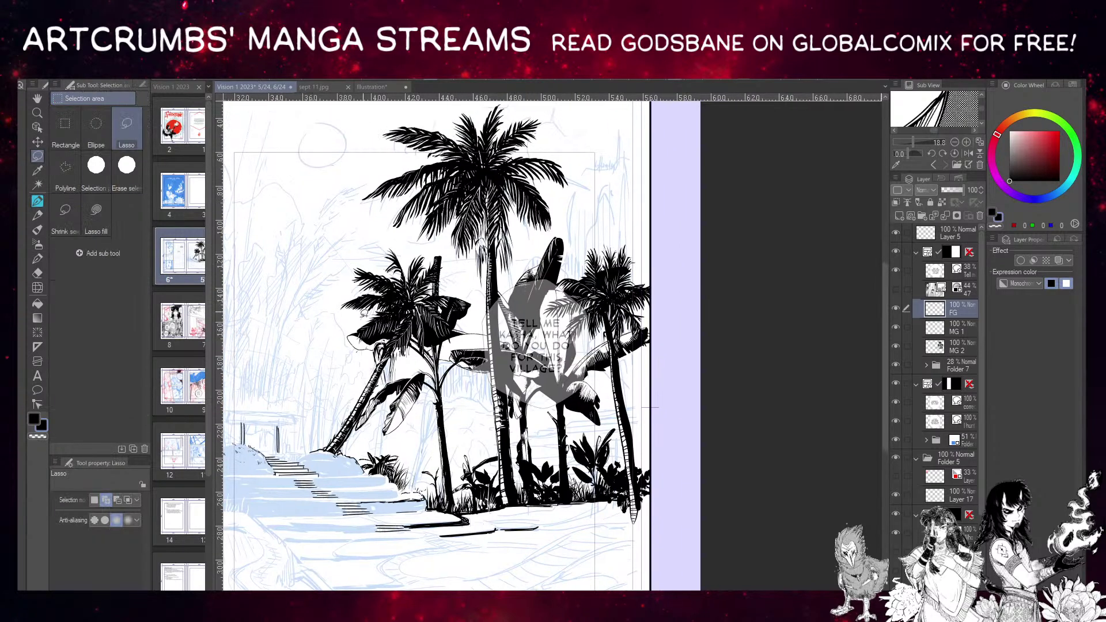
{"action": "mouse_move", "coordinate": [336, 195]}
{"action": "left_mouse_down"}
{"action": "mouse_move", "coordinate": [357, 145]}
{"action": "mouse_move", "coordinate": [446, 99]}
{"action": "mouse_move", "coordinate": [792, 391]}
{"action": "mouse_move", "coordinate": [747, 589]}
{"action": "left_mouse_up"}
{"action": "scroll", "coordinate": [581, 103], "scroll_direction": "up", "scroll_amount": 3}
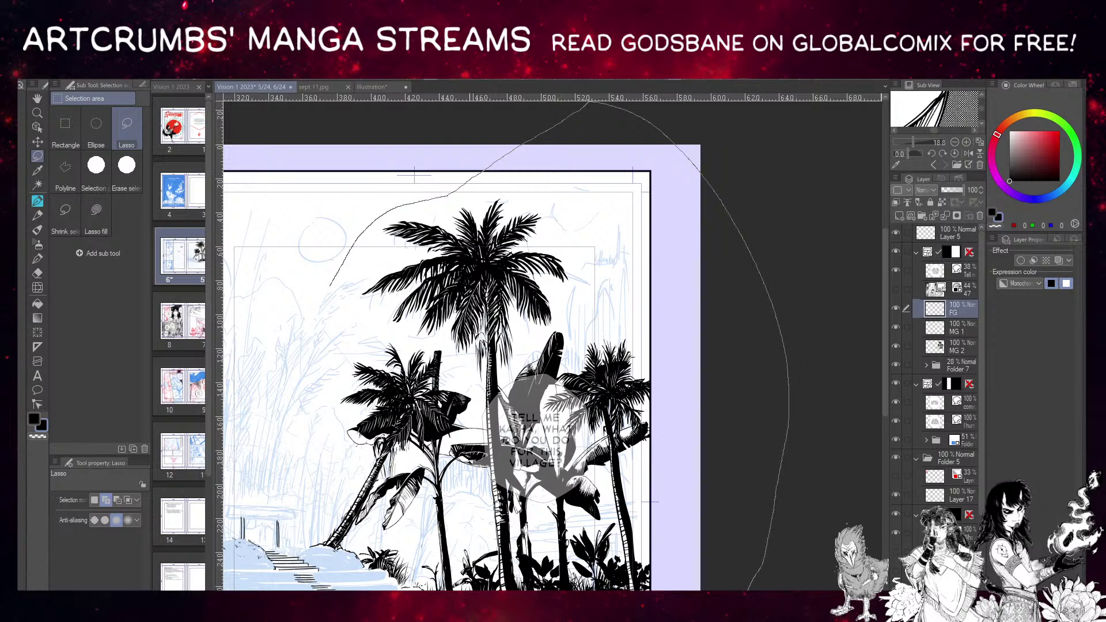
{"action": "mouse_move", "coordinate": [747, 590]}
{"action": "left_mouse_down"}
{"action": "mouse_move", "coordinate": [429, 582]}
{"action": "mouse_move", "coordinate": [426, 556]}
{"action": "mouse_move", "coordinate": [400, 534]}
{"action": "mouse_move", "coordinate": [324, 539]}
{"action": "mouse_move", "coordinate": [343, 334]}
{"action": "mouse_move", "coordinate": [381, 256]}
{"action": "left_mouse_up"}
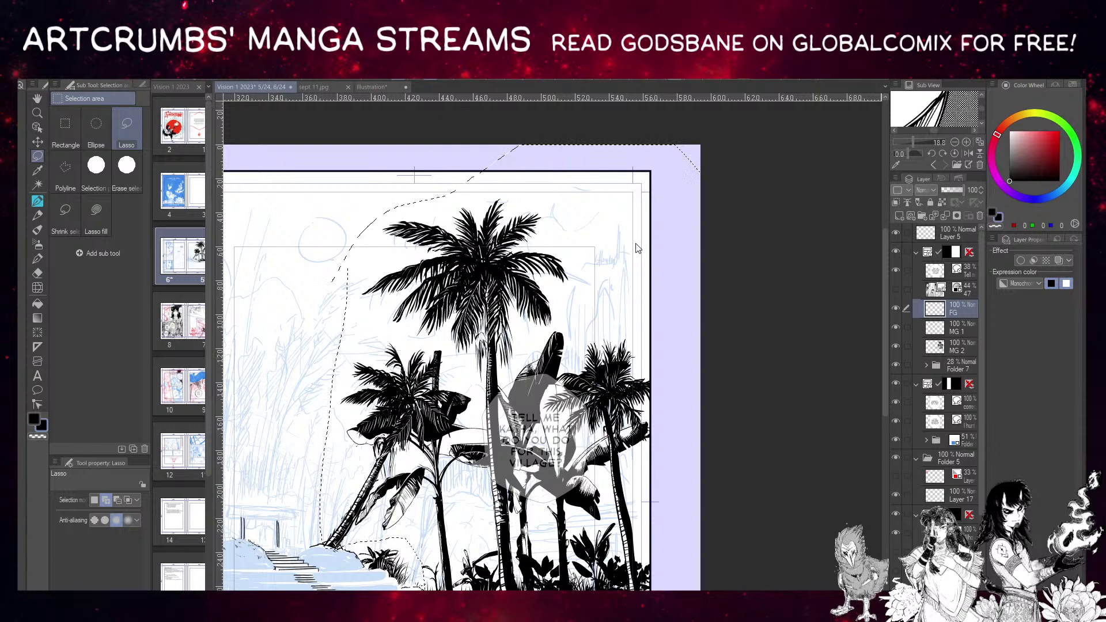
Try scaling the selected tree group on the MG 2 layer to 62%.
{"action": "left_click", "coordinate": [936, 349]}
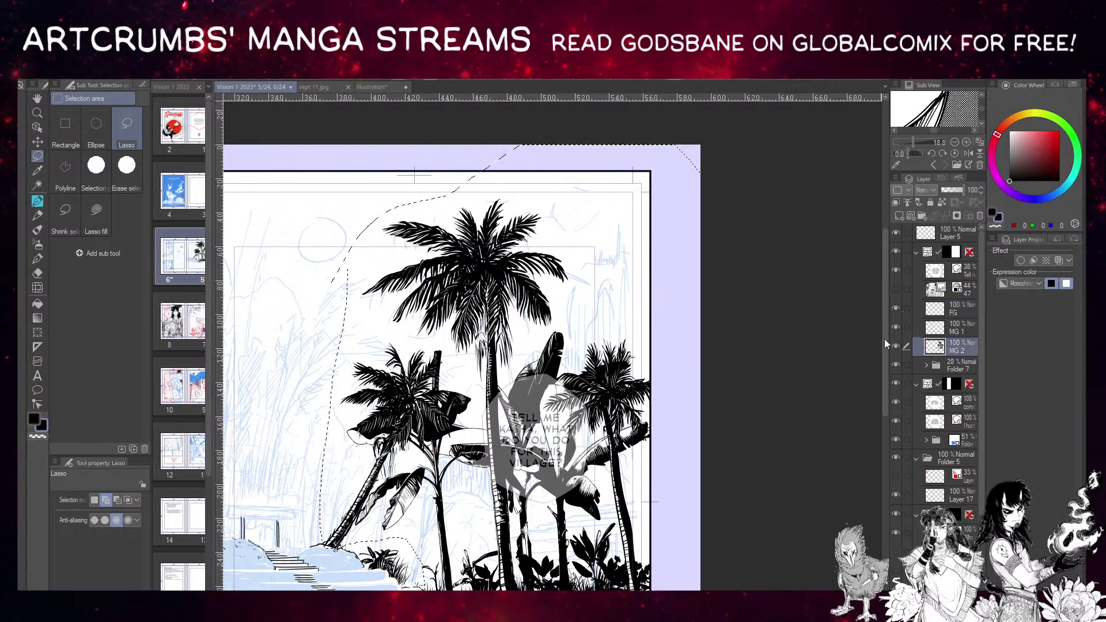
{"action": "key", "text": "ctrl+t"}
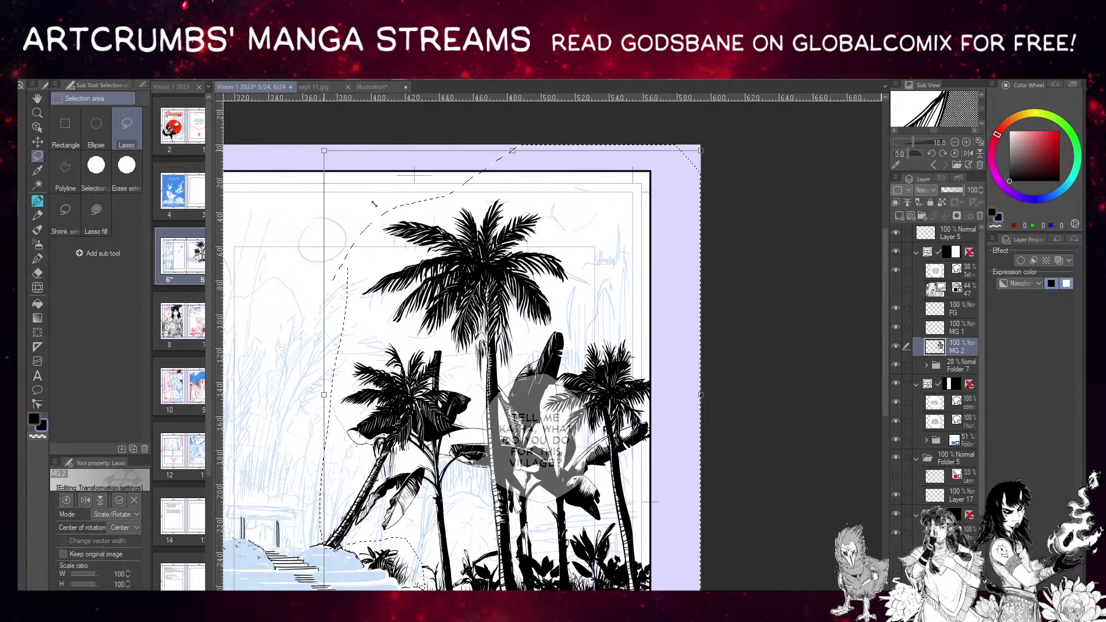
{"action": "left_click_drag", "start_coordinate": [324, 154], "coordinate": [476, 348]}
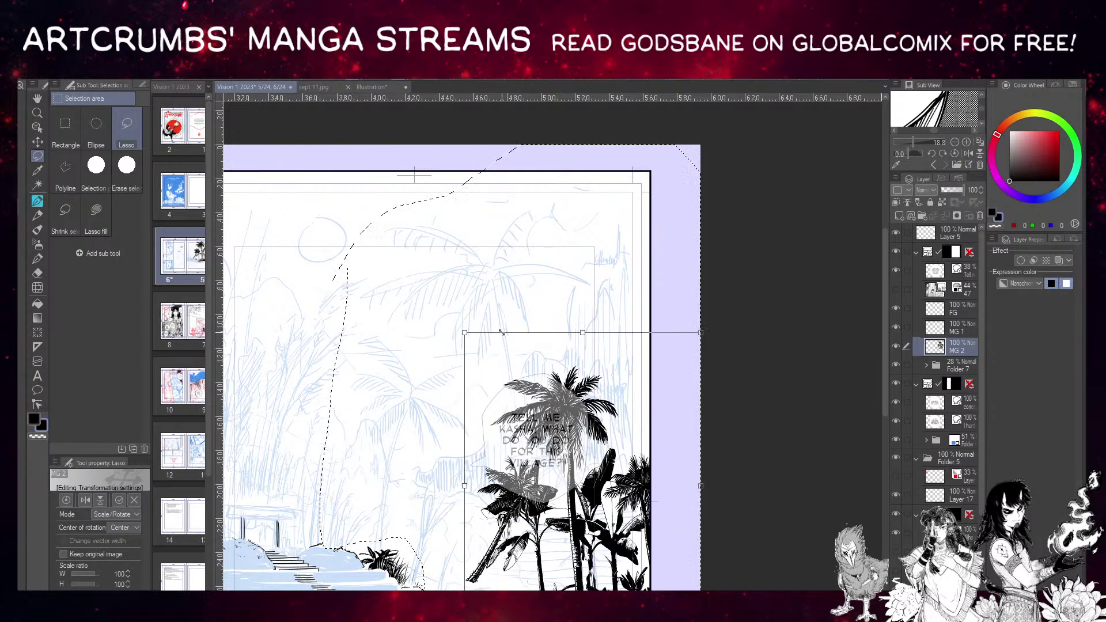
{"action": "key", "text": "Return"}
Try moving the scaled tree group toward the stone steps, with its trunks near the inked ground lines.
{"action": "left_click_drag", "start_coordinate": [516, 346], "coordinate": [487, 216]}
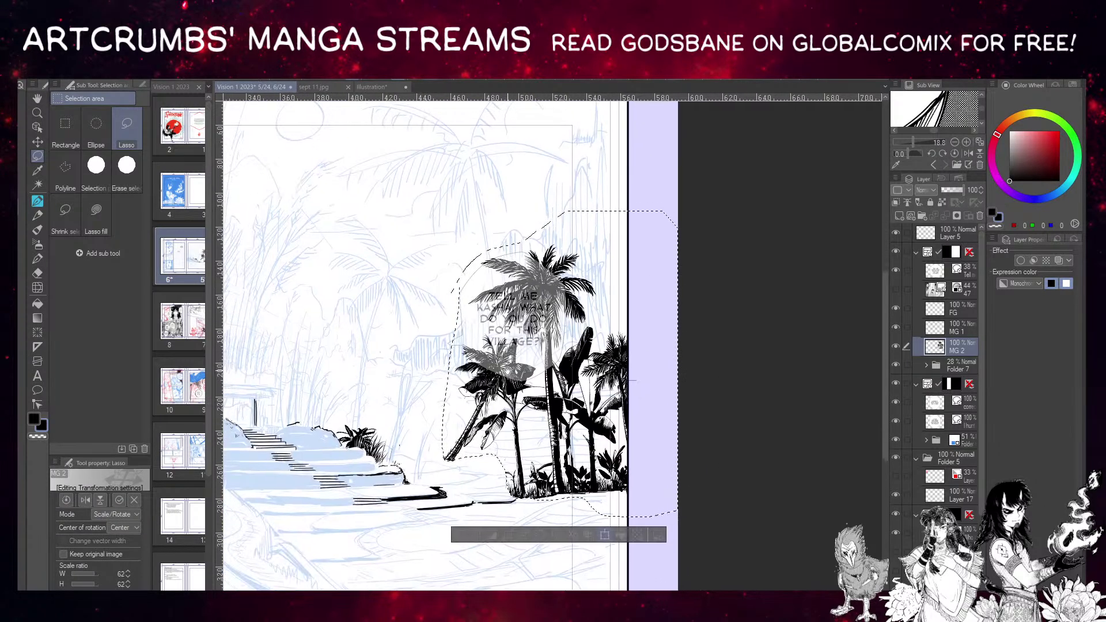
{"action": "key", "text": "ctrl+t"}
{"action": "left_click_drag", "start_coordinate": [548, 500], "coordinate": [531, 468]}
{"action": "left_click_drag", "start_coordinate": [586, 481], "coordinate": [590, 479]}
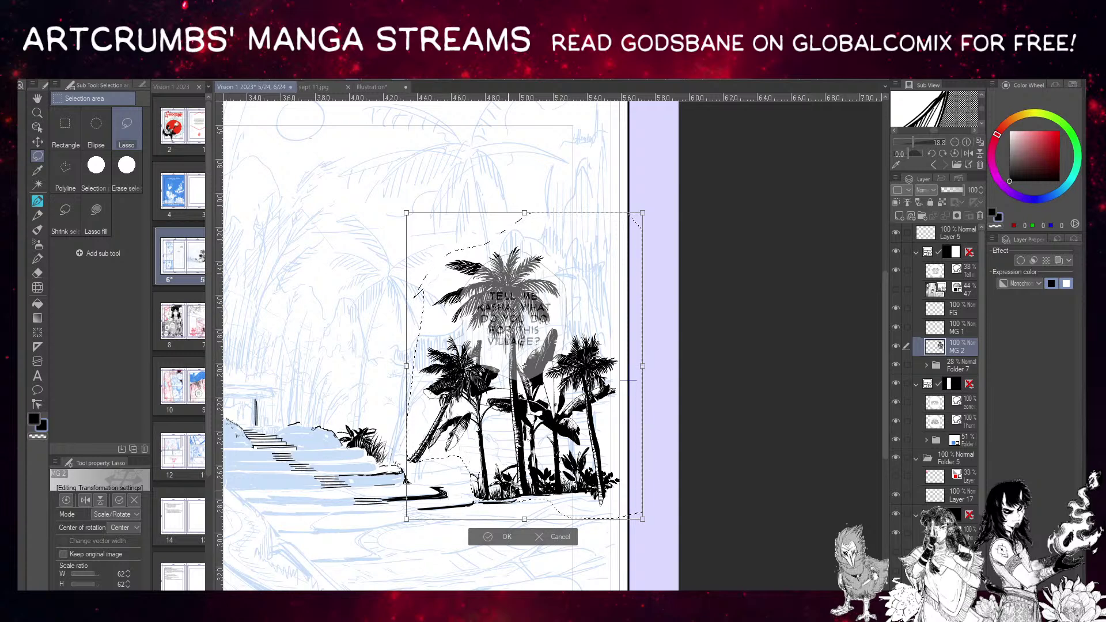
{"action": "mouse_move", "coordinate": [567, 492]}
{"action": "left_mouse_down"}
{"action": "mouse_move", "coordinate": [576, 472]}
{"action": "mouse_move", "coordinate": [570, 495]}
{"action": "mouse_move", "coordinate": [548, 495]}
{"action": "left_mouse_up"}
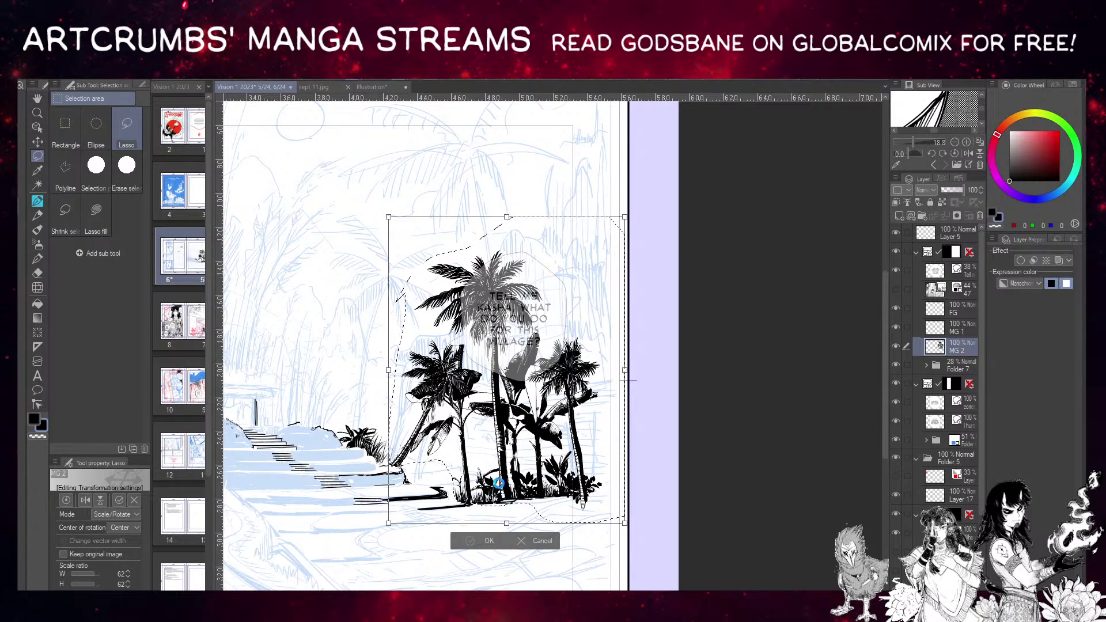
{"action": "key", "text": "Return"}
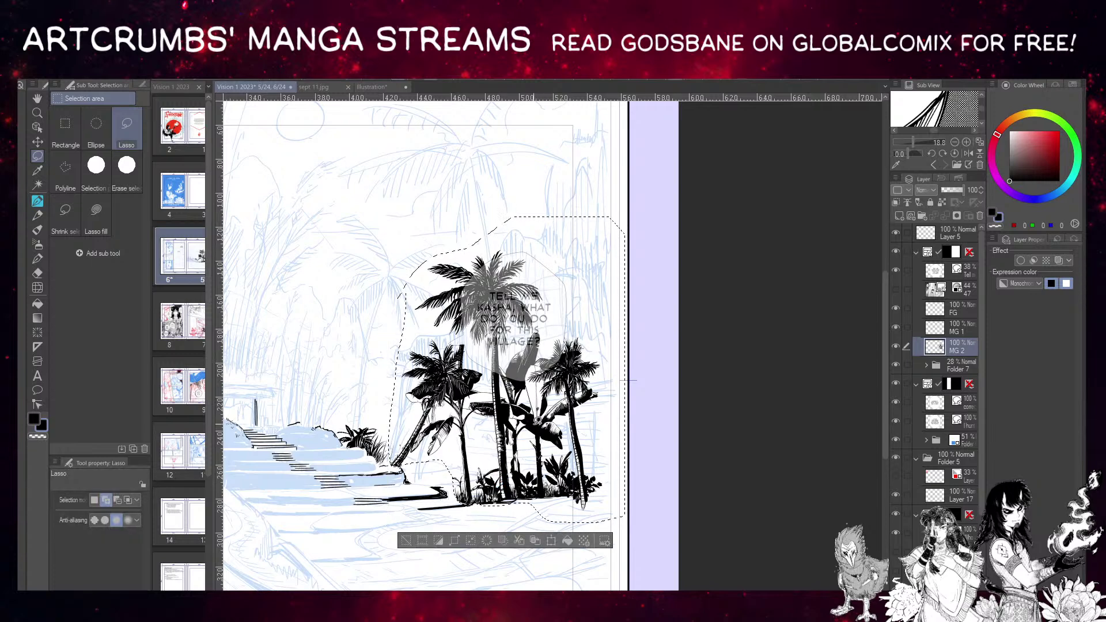
Deselect the tree group, review the composition, and undo its scaling and repositioning.
{"action": "key", "text": "ctrl+d"}
{"action": "left_click_drag", "start_coordinate": [526, 232], "coordinate": [550, 222]}
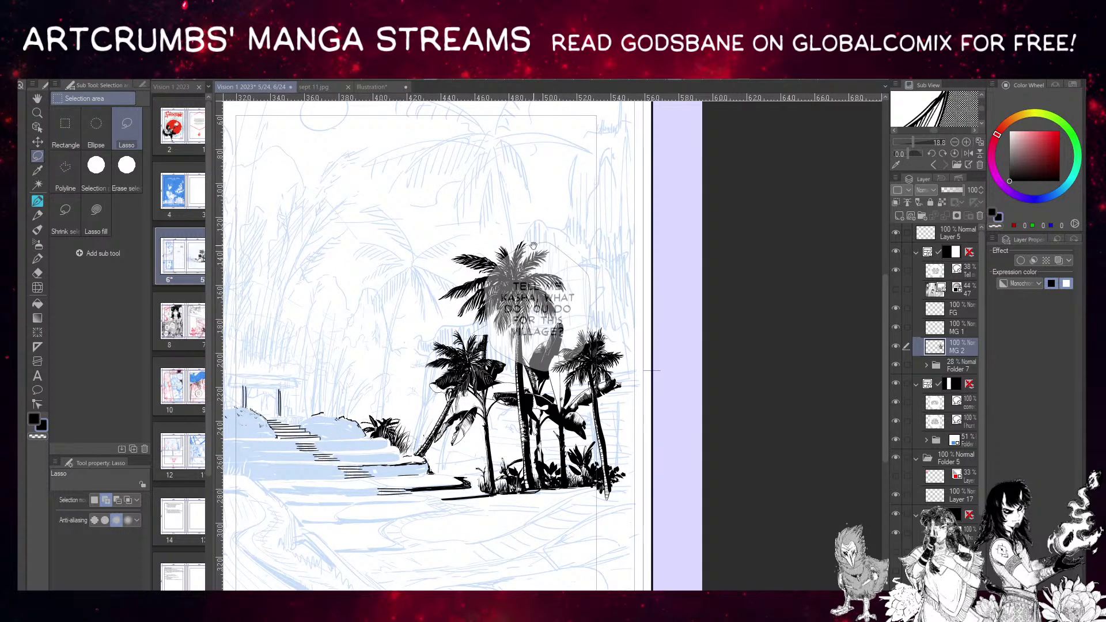
{"action": "left_click_drag", "start_coordinate": [505, 284], "coordinate": [525, 280]}
{"action": "left_click_drag", "start_coordinate": [517, 346], "coordinate": [553, 348]}
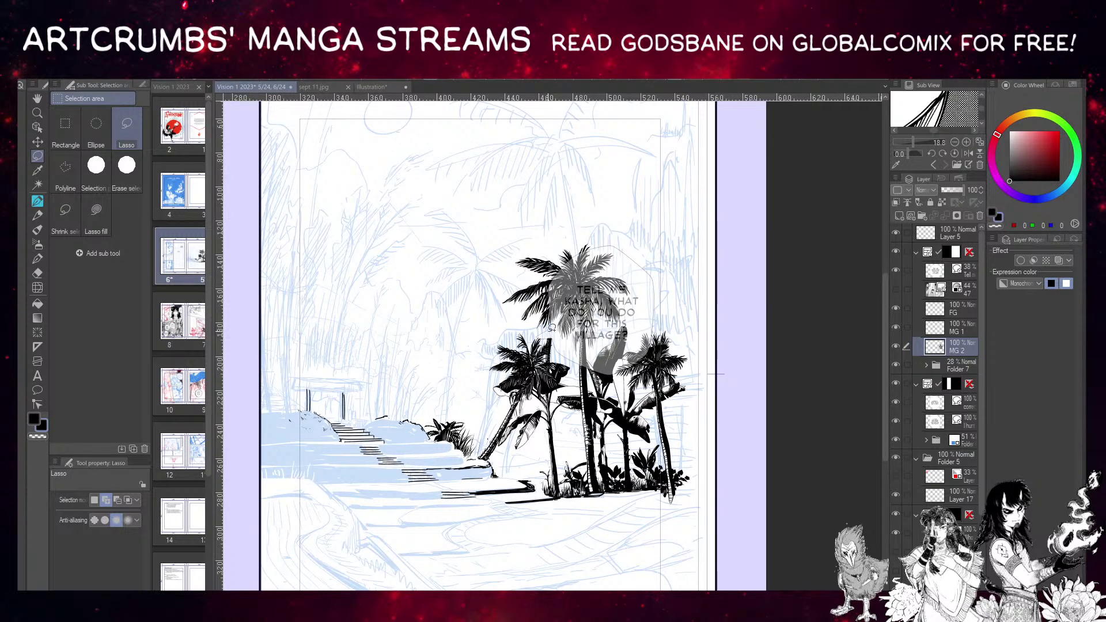
{"action": "key", "text": "ctrl+z"}
{"action": "key", "text": "ctrl+z"}
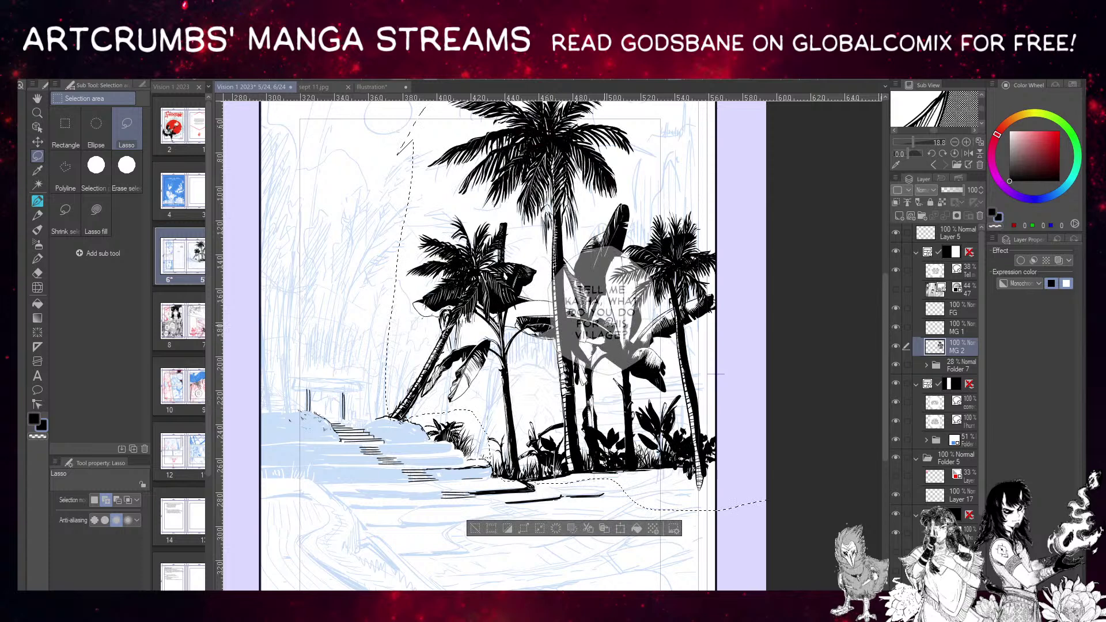
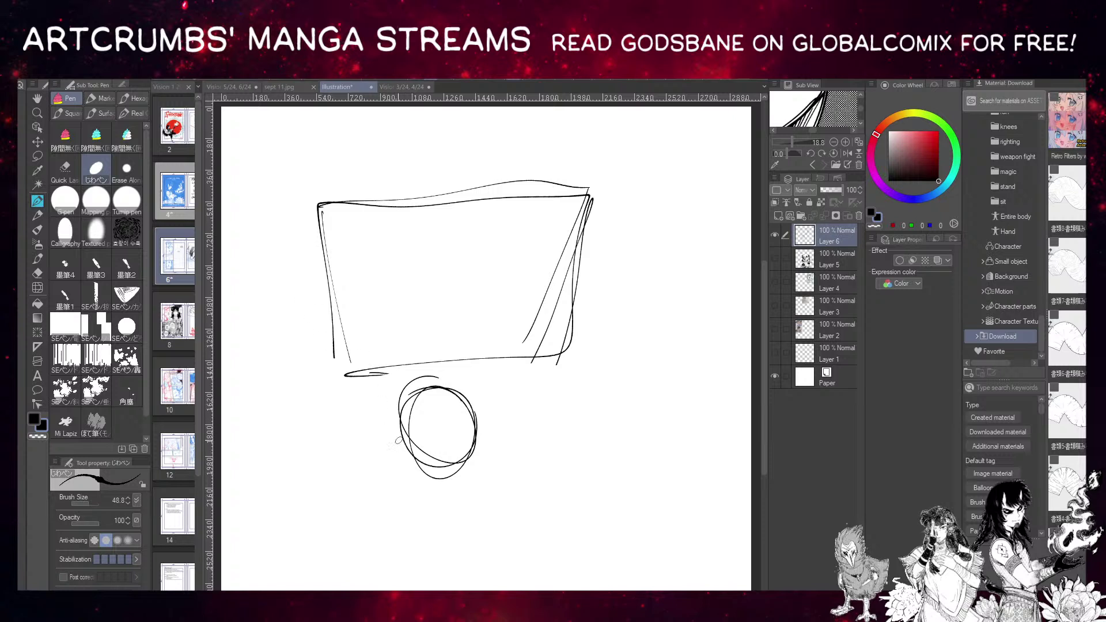
On the Illustration canvas, sketch small rounded heads and shoulder curves around the large circle below the frame.
{"action": "mouse_move", "coordinate": [323, 400]}
{"action": "left_mouse_down"}
{"action": "mouse_move", "coordinate": [388, 345]}
{"action": "mouse_move", "coordinate": [431, 350]}
{"action": "mouse_move", "coordinate": [420, 362]}
{"action": "left_mouse_up"}
{"action": "mouse_move", "coordinate": [377, 366]}
{"action": "left_mouse_down"}
{"action": "mouse_move", "coordinate": [356, 379]}
{"action": "mouse_move", "coordinate": [351, 364]}
{"action": "mouse_move", "coordinate": [373, 339]}
{"action": "mouse_move", "coordinate": [350, 361]}
{"action": "mouse_move", "coordinate": [346, 344]}
{"action": "mouse_move", "coordinate": [383, 345]}
{"action": "left_mouse_up"}
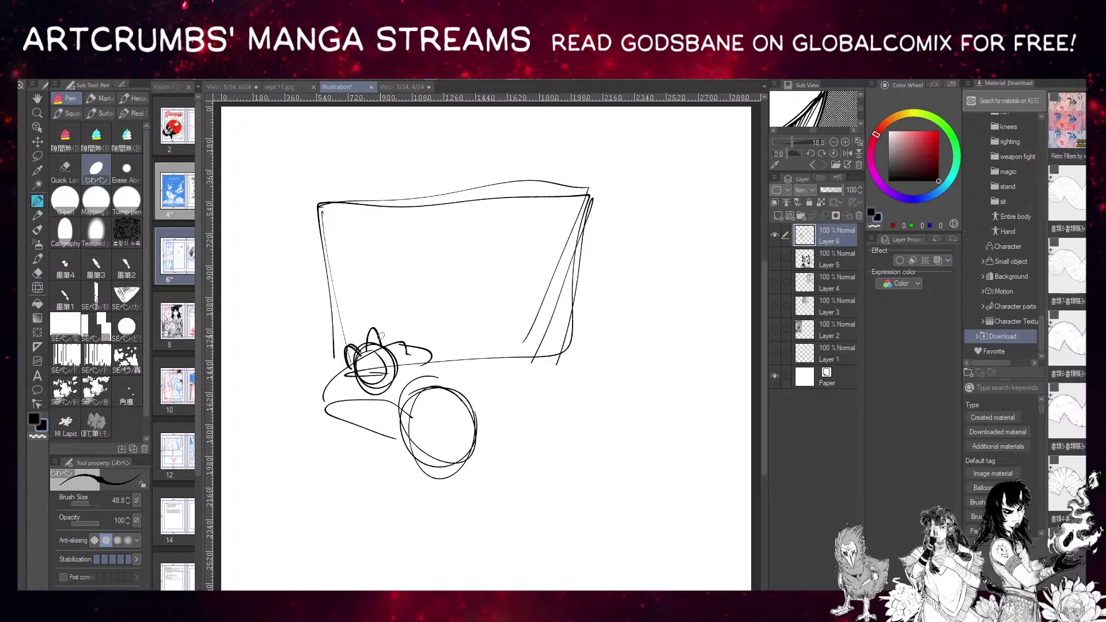
{"action": "mouse_move", "coordinate": [414, 351]}
{"action": "left_mouse_down"}
{"action": "mouse_move", "coordinate": [410, 364]}
{"action": "mouse_move", "coordinate": [424, 356]}
{"action": "mouse_move", "coordinate": [398, 373]}
{"action": "mouse_move", "coordinate": [424, 385]}
{"action": "left_mouse_up"}
{"action": "left_click_drag", "start_coordinate": [461, 347], "coordinate": [472, 402]}
{"action": "mouse_move", "coordinate": [385, 376]}
{"action": "left_mouse_down"}
{"action": "mouse_move", "coordinate": [445, 405]}
{"action": "mouse_move", "coordinate": [409, 394]}
{"action": "mouse_move", "coordinate": [421, 401]}
{"action": "mouse_move", "coordinate": [479, 372]}
{"action": "mouse_move", "coordinate": [482, 401]}
{"action": "mouse_move", "coordinate": [408, 405]}
{"action": "mouse_move", "coordinate": [469, 403]}
{"action": "left_mouse_up"}
{"action": "mouse_move", "coordinate": [487, 355]}
{"action": "left_mouse_down"}
{"action": "mouse_move", "coordinate": [500, 388]}
{"action": "mouse_move", "coordinate": [438, 364]}
{"action": "mouse_move", "coordinate": [494, 369]}
{"action": "left_mouse_up"}
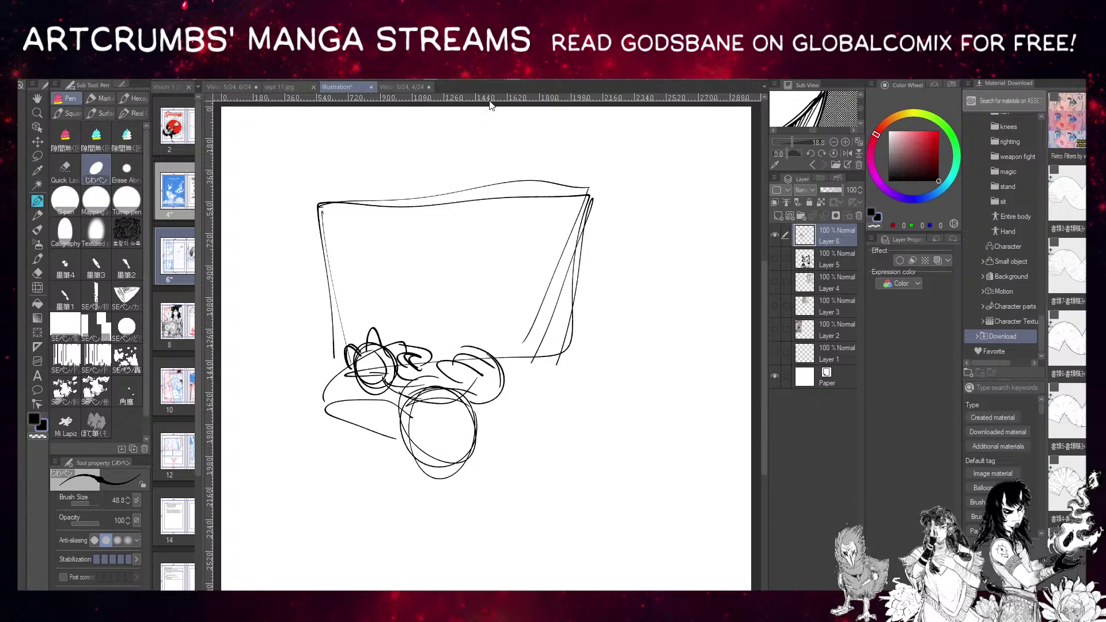
Sketch a curved form beside the large circle and an angular line rising from it into the frame.
{"action": "mouse_move", "coordinate": [484, 411]}
{"action": "left_mouse_down"}
{"action": "mouse_move", "coordinate": [533, 399]}
{"action": "mouse_move", "coordinate": [478, 418]}
{"action": "mouse_move", "coordinate": [547, 370]}
{"action": "mouse_move", "coordinate": [519, 403]}
{"action": "mouse_move", "coordinate": [500, 336]}
{"action": "left_mouse_up"}
{"action": "mouse_move", "coordinate": [494, 332]}
{"action": "left_mouse_down"}
{"action": "mouse_move", "coordinate": [512, 360]}
{"action": "mouse_move", "coordinate": [445, 287]}
{"action": "left_mouse_up"}
{"action": "left_click_drag", "start_coordinate": [476, 226], "coordinate": [436, 291]}
{"action": "left_click_drag", "start_coordinate": [452, 248], "coordinate": [437, 305]}
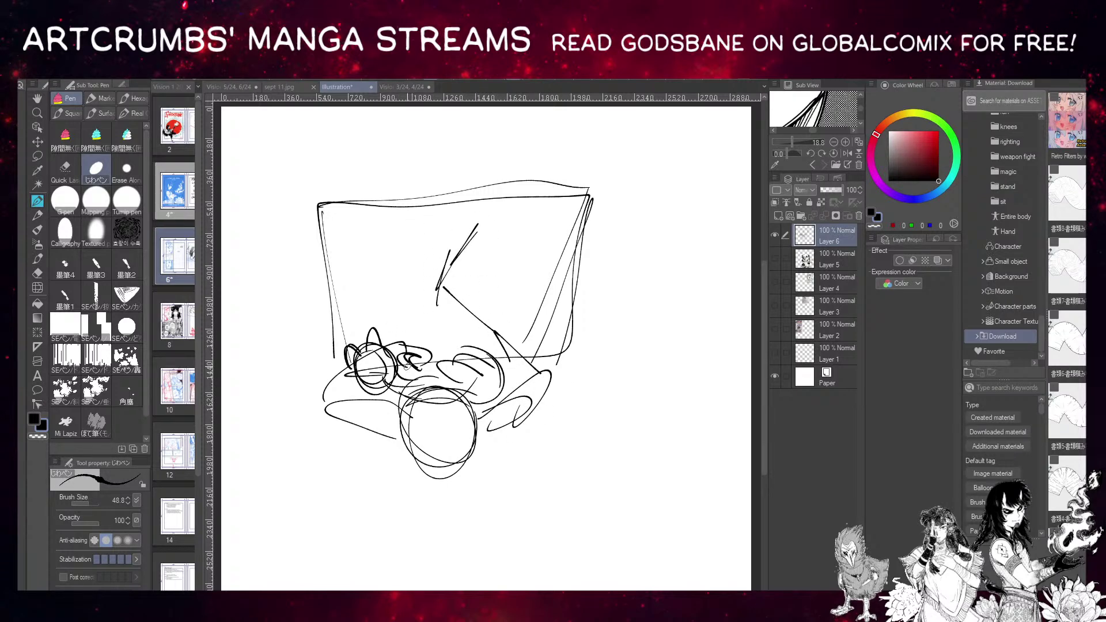
Sketch a small oval and inner border lines inside the frame, and return to the Vision 1 page with the palms.
{"action": "left_click_drag", "start_coordinate": [549, 225], "coordinate": [539, 227]}
{"action": "left_click_drag", "start_coordinate": [353, 217], "coordinate": [388, 320]}
{"action": "left_click_drag", "start_coordinate": [352, 244], "coordinate": [502, 234]}
{"action": "left_click_drag", "start_coordinate": [523, 226], "coordinate": [565, 220]}
{"action": "left_click_drag", "start_coordinate": [563, 222], "coordinate": [534, 360]}
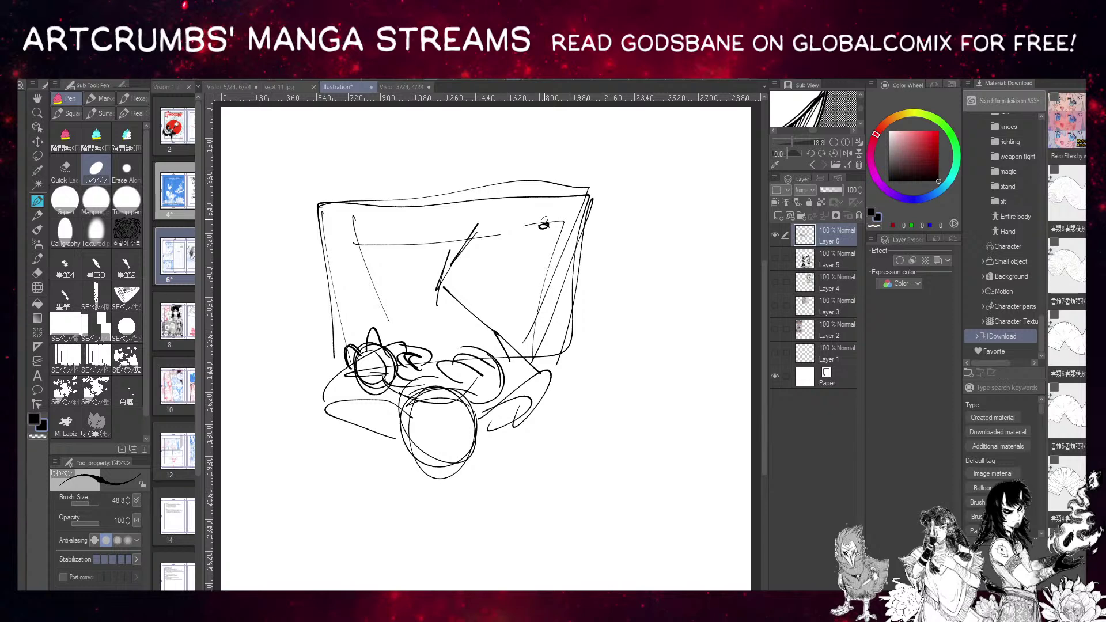
{"action": "left_click", "coordinate": [231, 88]}
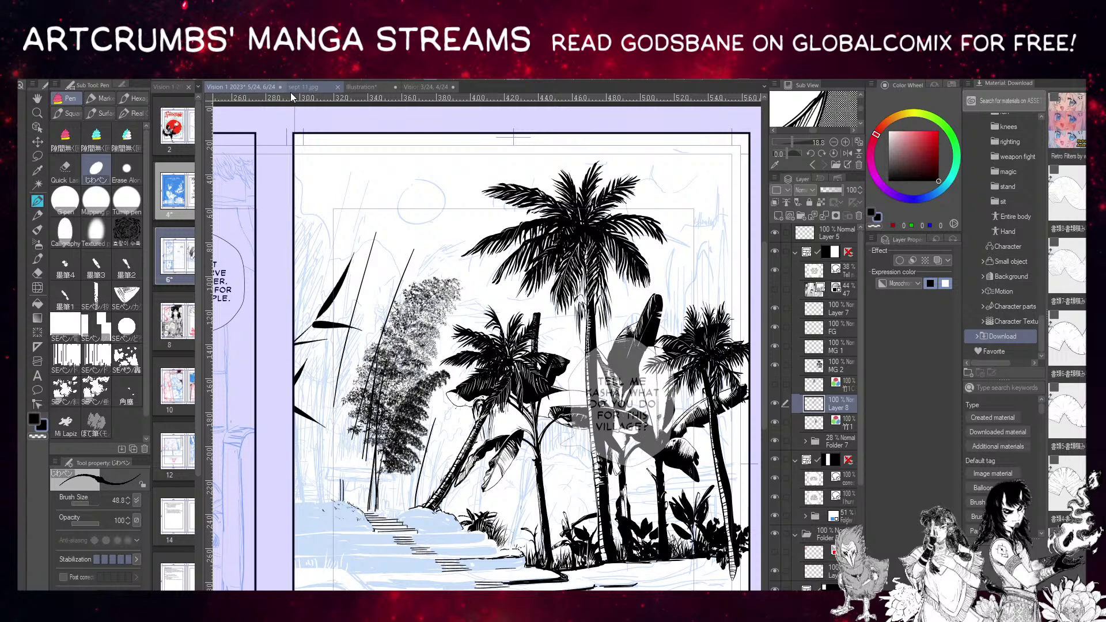
Undo the large bamboo leaves at the panel's edge and check the selected bamboo layer by hiding and showing it.
{"action": "left_click_drag", "start_coordinate": [762, 258], "coordinate": [768, 281]}
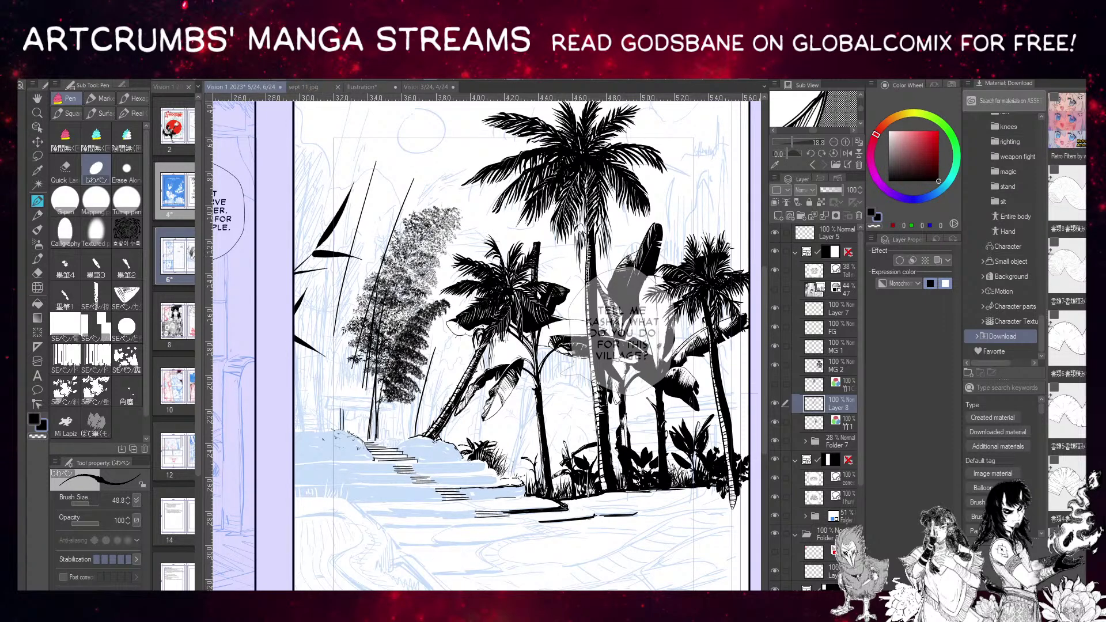
{"action": "key", "text": "ctrl+z"}
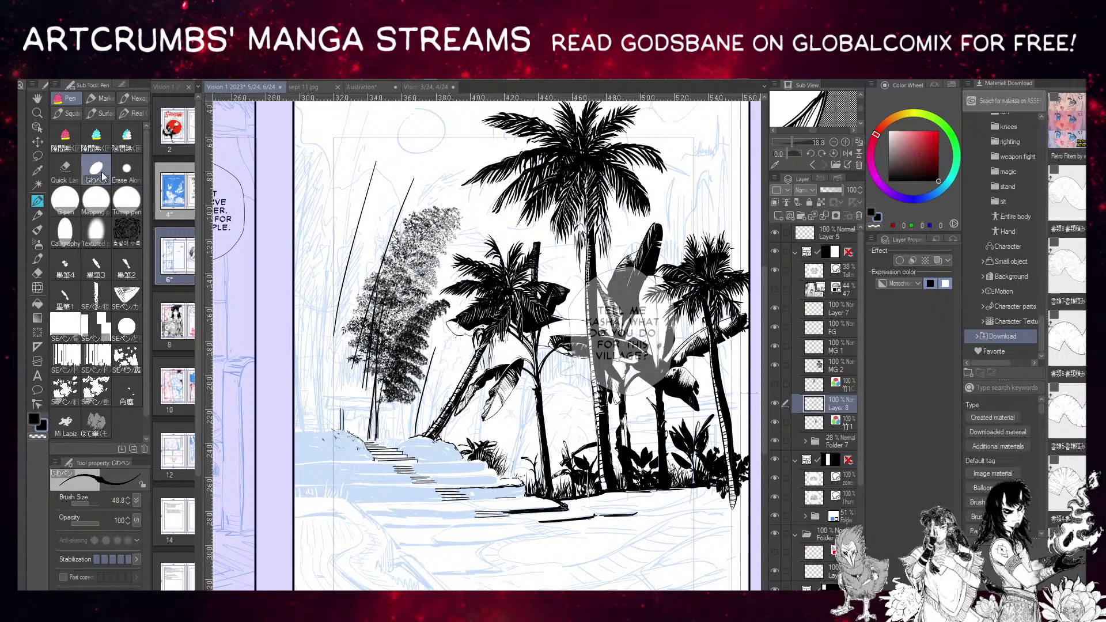
{"action": "left_click", "coordinate": [775, 405]}
{"action": "left_click", "coordinate": [774, 405]}
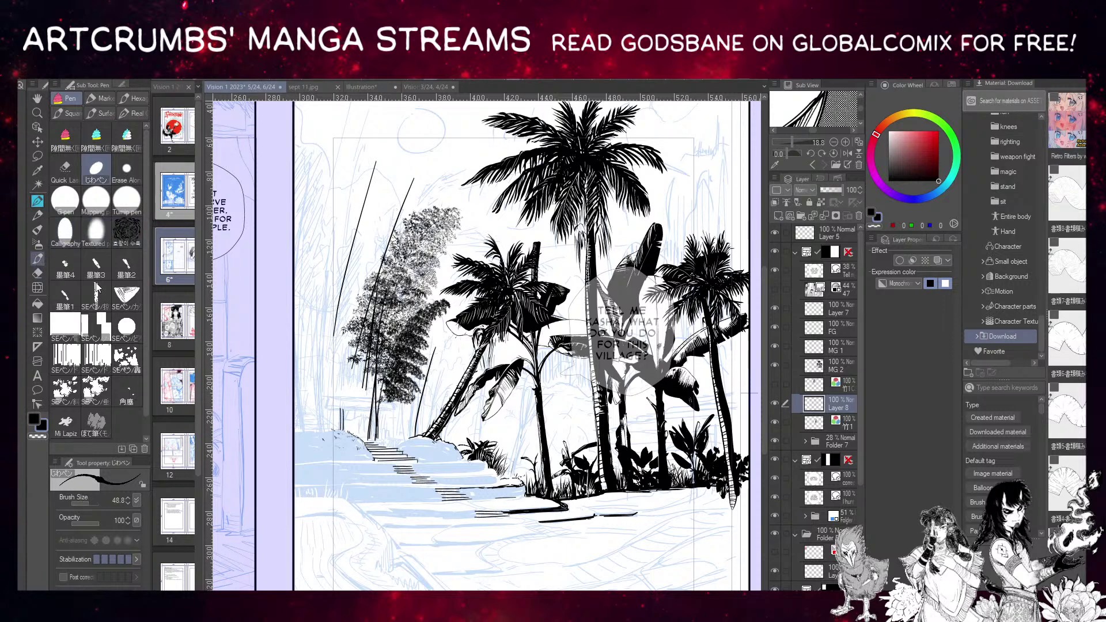
Look through the bamboo decoration brushes, trying a leaf brush and choosing 背景用竹 2.
{"action": "key", "text": "b"}
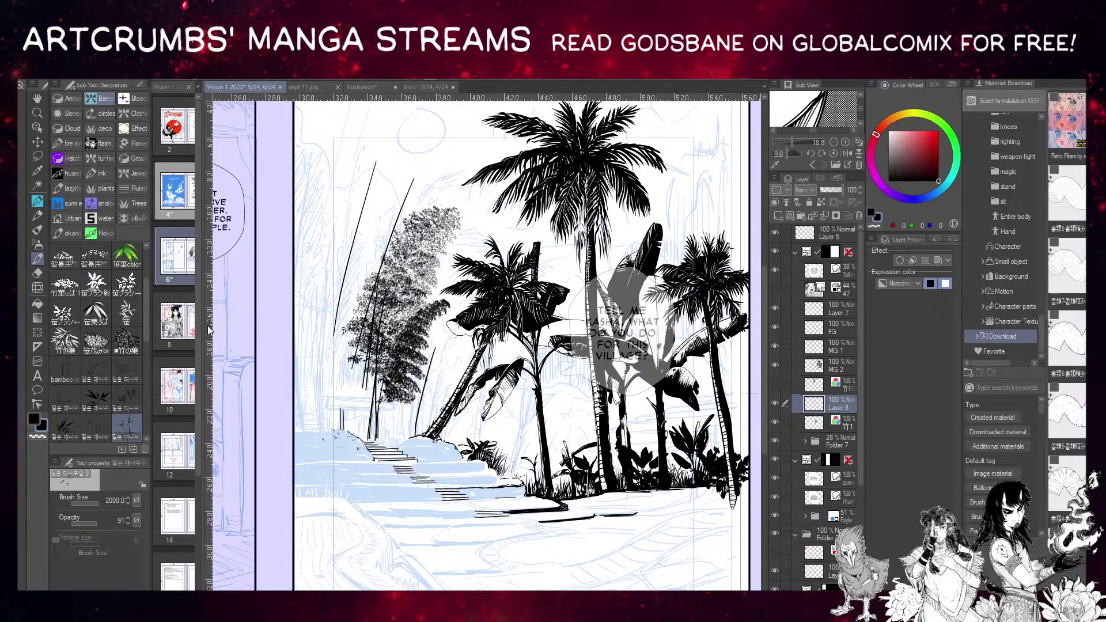
{"action": "scroll", "coordinate": [70, 261], "scroll_direction": "down", "scroll_amount": 1}
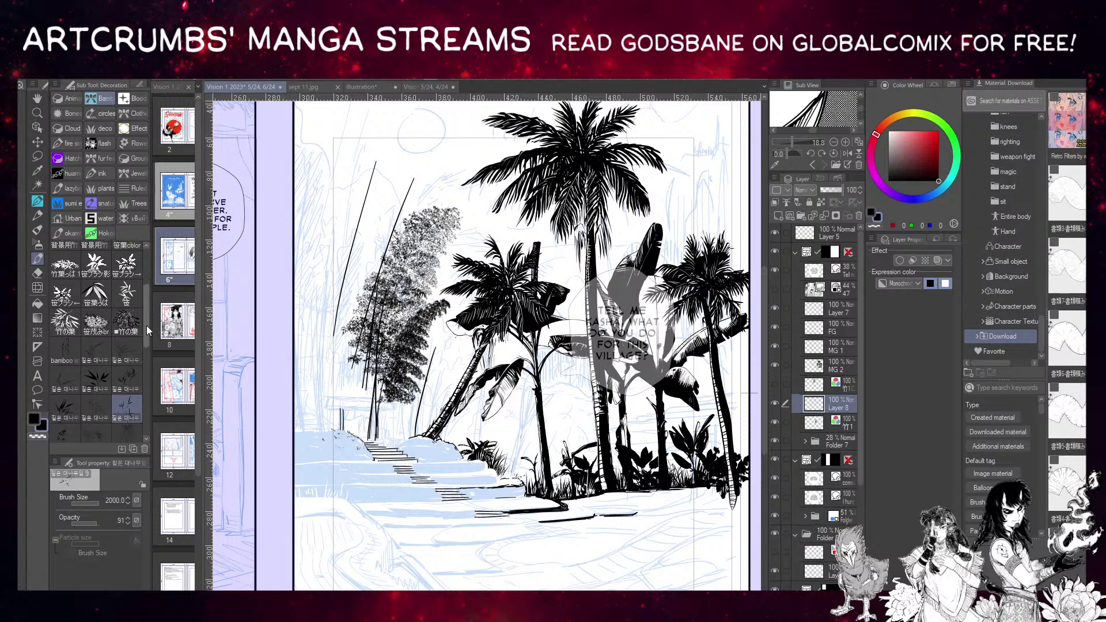
{"action": "left_click", "coordinate": [70, 260]}
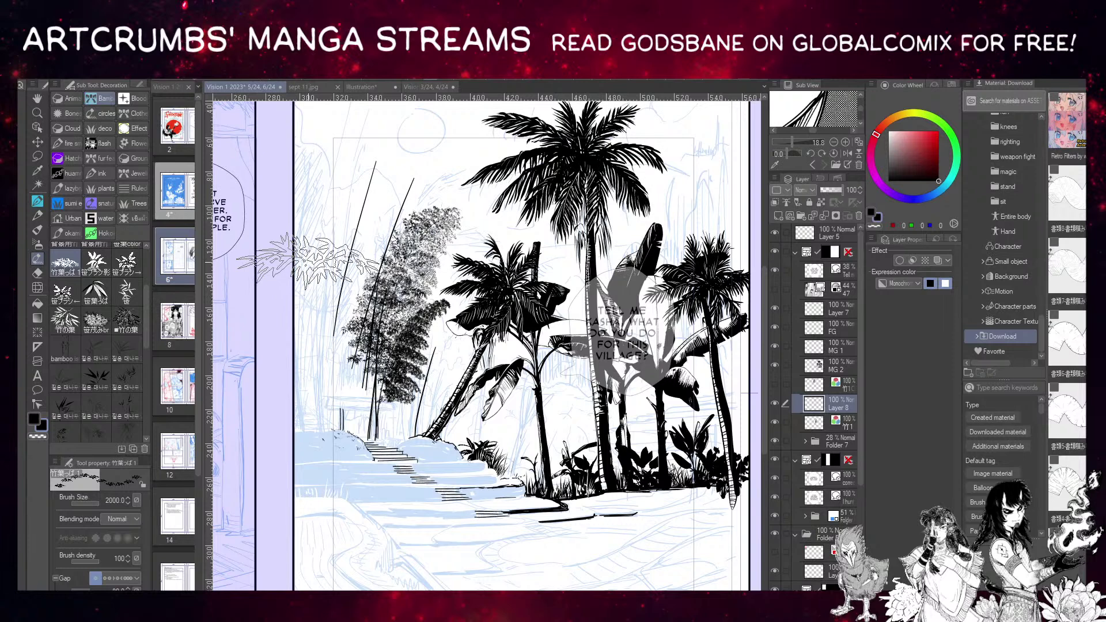
{"action": "scroll", "coordinate": [147, 297], "scroll_direction": "up", "scroll_amount": 1}
{"action": "scroll", "coordinate": [147, 297], "scroll_direction": "up", "scroll_amount": 2}
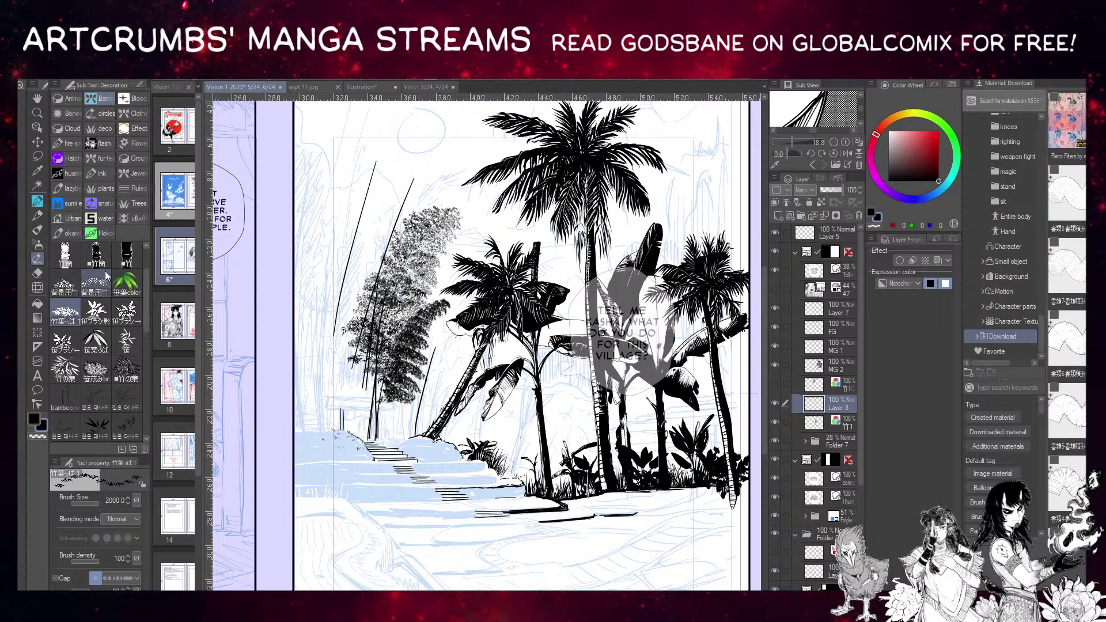
{"action": "left_click", "coordinate": [98, 283]}
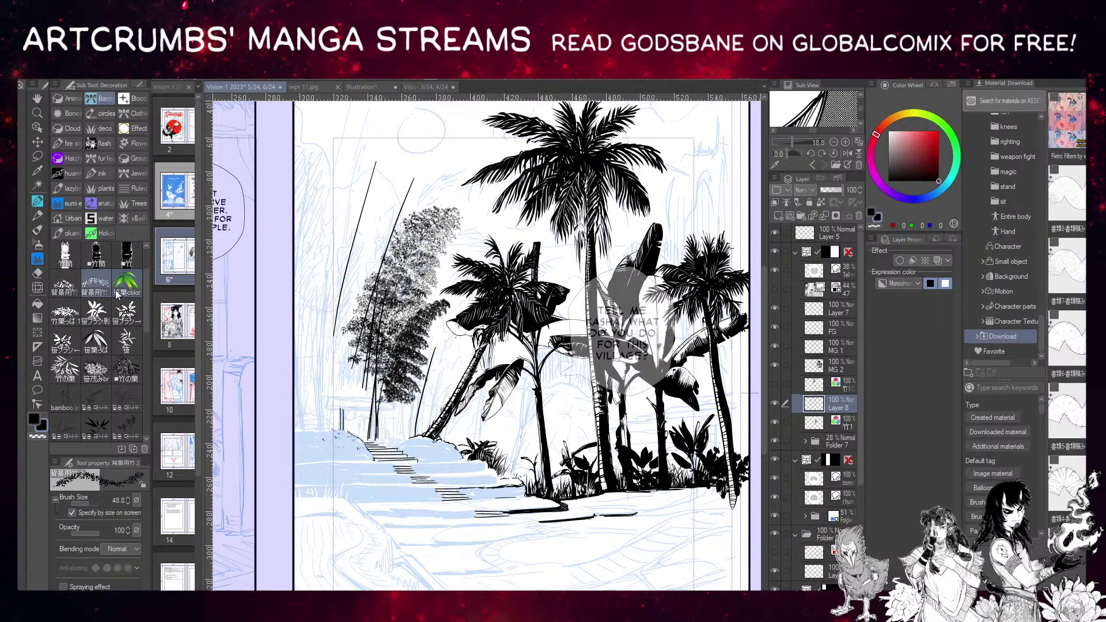
On the Illustration canvas, sketch a slanted oval and curved strokes over the small forms at the frame's lower edge.
{"action": "left_click", "coordinate": [373, 89]}
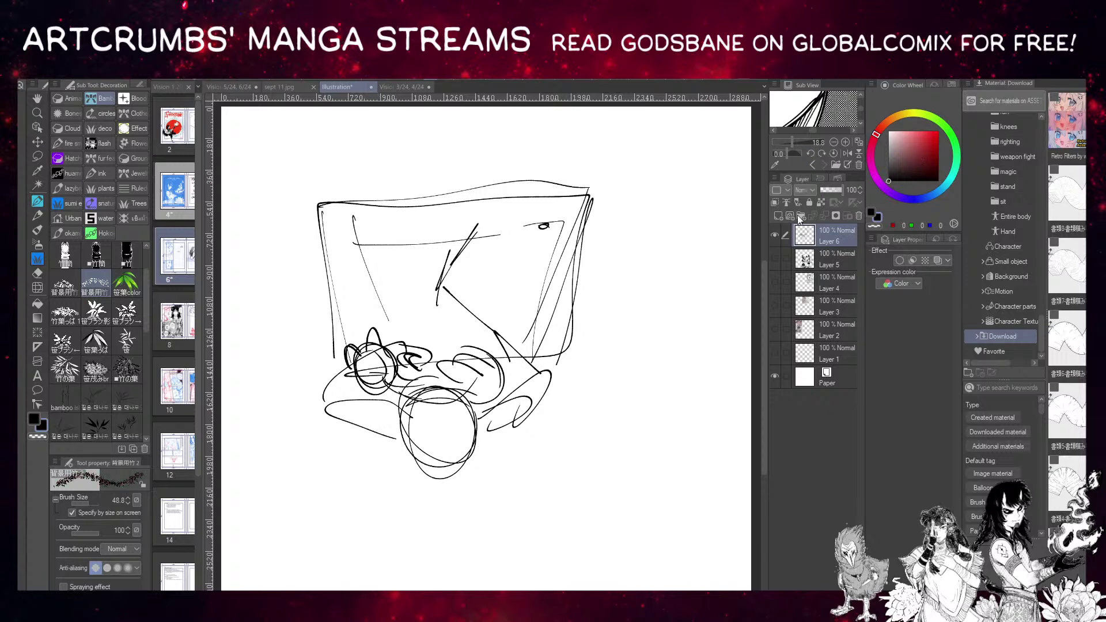
{"action": "key", "text": "p"}
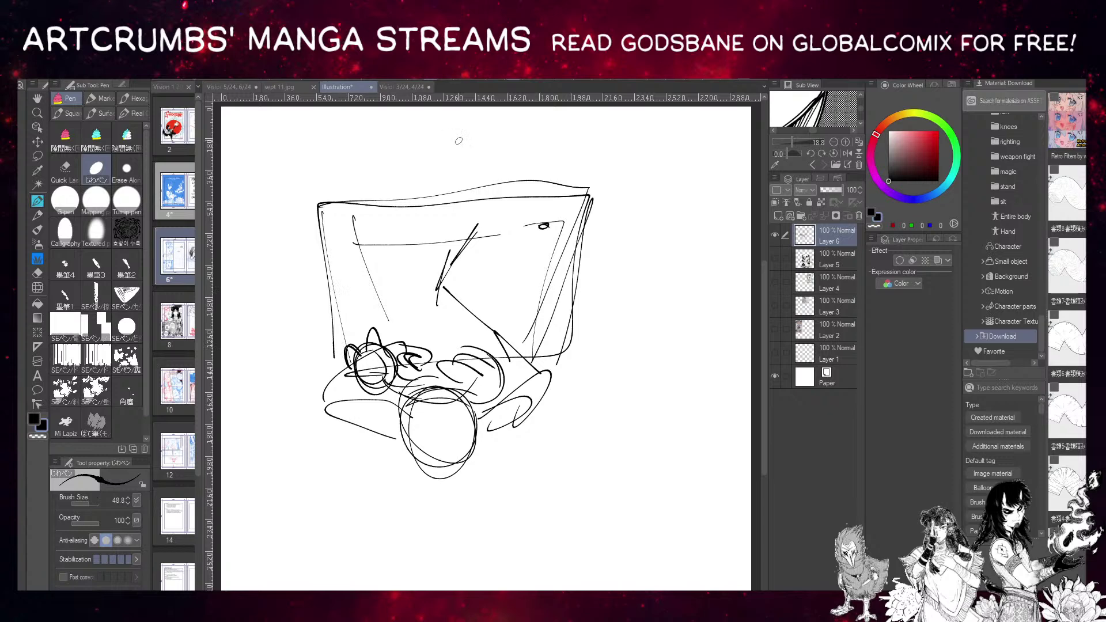
{"action": "mouse_move", "coordinate": [424, 334]}
{"action": "left_mouse_down"}
{"action": "mouse_move", "coordinate": [465, 300]}
{"action": "mouse_move", "coordinate": [450, 338]}
{"action": "mouse_move", "coordinate": [461, 318]}
{"action": "mouse_move", "coordinate": [431, 323]}
{"action": "mouse_move", "coordinate": [437, 337]}
{"action": "mouse_move", "coordinate": [469, 300]}
{"action": "left_mouse_up"}
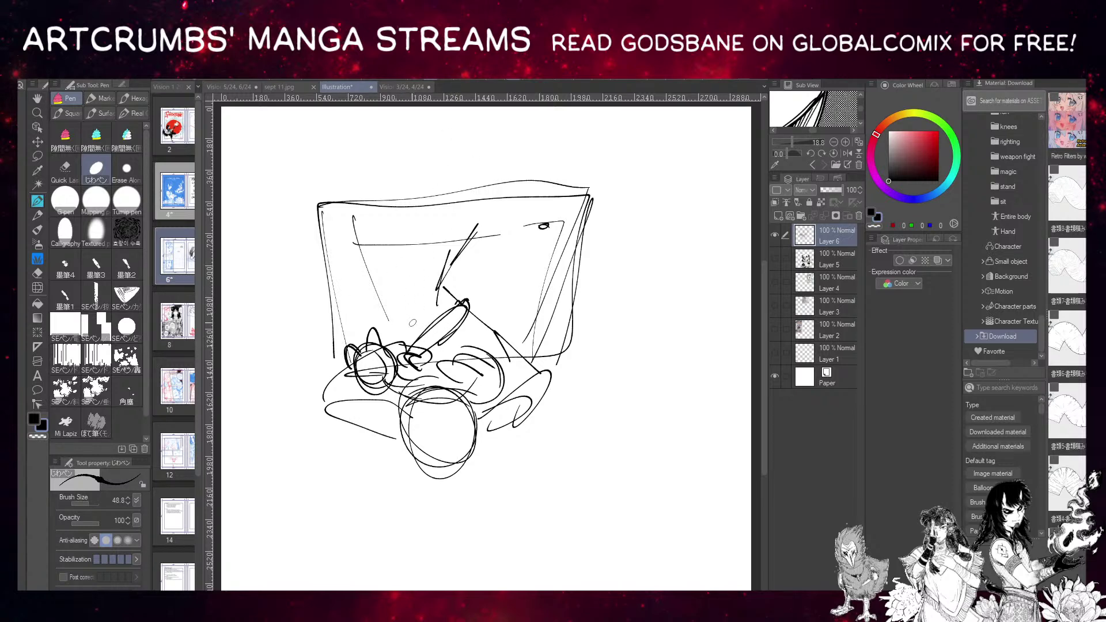
{"action": "left_click_drag", "start_coordinate": [452, 297], "coordinate": [427, 320]}
{"action": "mouse_move", "coordinate": [414, 357]}
{"action": "left_mouse_down"}
{"action": "mouse_move", "coordinate": [417, 345]}
{"action": "mouse_move", "coordinate": [489, 357]}
{"action": "mouse_move", "coordinate": [478, 386]}
{"action": "left_mouse_up"}
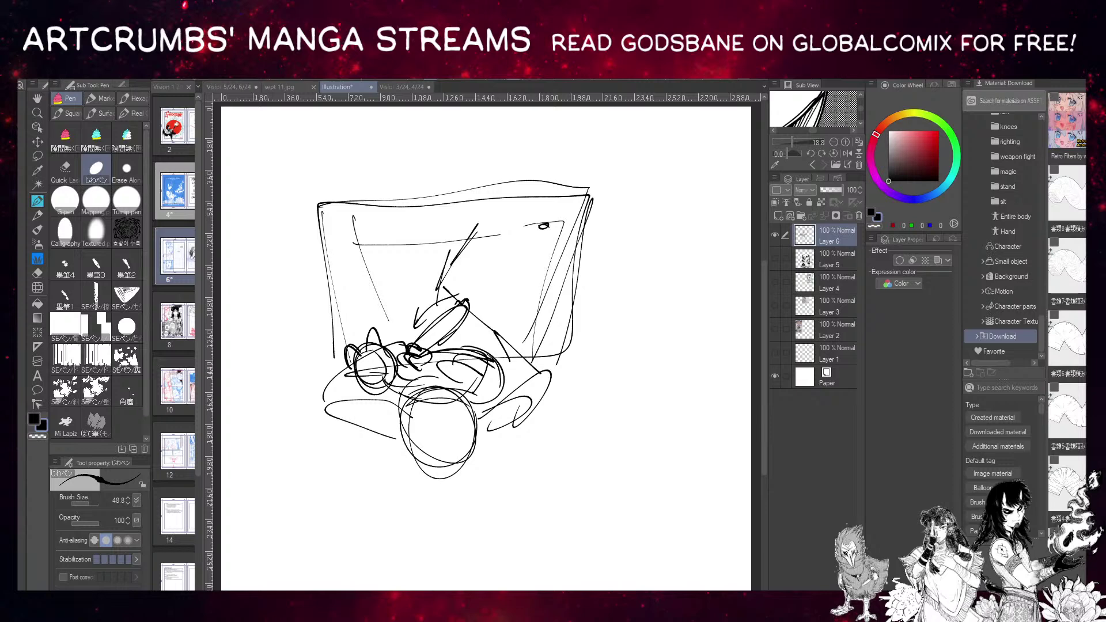
Sketch an angular figure with an oval, a long diagonal line and a jagged-edged lower form just outside the frame.
{"action": "mouse_move", "coordinate": [653, 282]}
{"action": "left_mouse_down"}
{"action": "mouse_move", "coordinate": [609, 241]}
{"action": "mouse_move", "coordinate": [657, 259]}
{"action": "mouse_move", "coordinate": [611, 194]}
{"action": "mouse_move", "coordinate": [644, 138]}
{"action": "mouse_move", "coordinate": [585, 224]}
{"action": "left_mouse_up"}
{"action": "left_click_drag", "start_coordinate": [626, 270], "coordinate": [663, 307]}
{"action": "left_click_drag", "start_coordinate": [667, 258], "coordinate": [717, 342]}
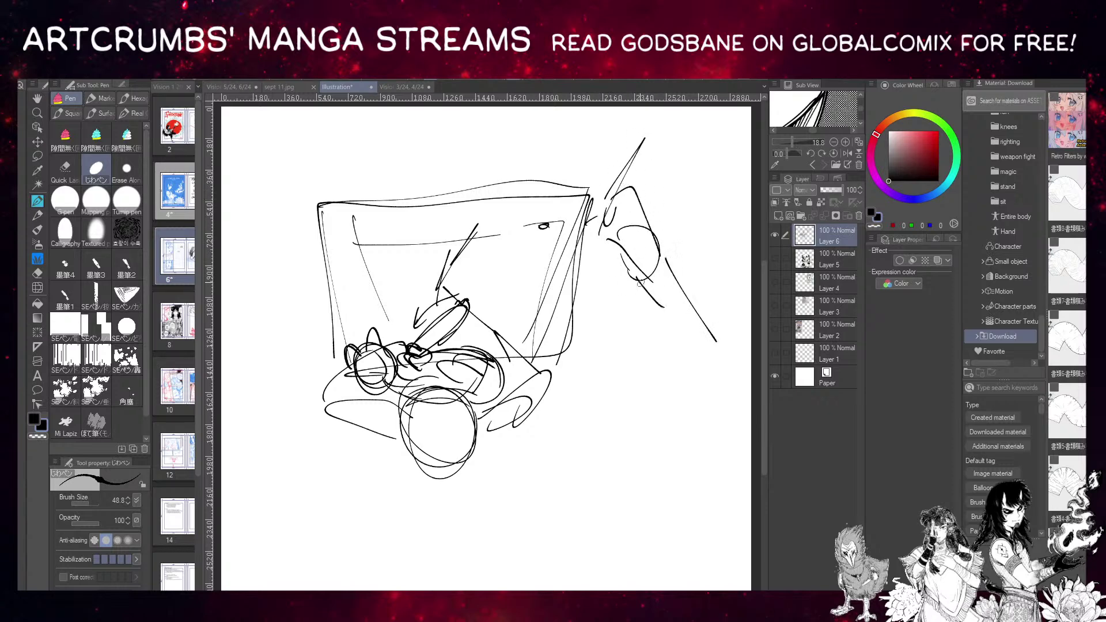
{"action": "left_click_drag", "start_coordinate": [632, 282], "coordinate": [668, 269]}
{"action": "left_click_drag", "start_coordinate": [666, 262], "coordinate": [686, 296]}
{"action": "left_click_drag", "start_coordinate": [686, 300], "coordinate": [639, 324]}
{"action": "left_click_drag", "start_coordinate": [639, 281], "coordinate": [642, 316]}
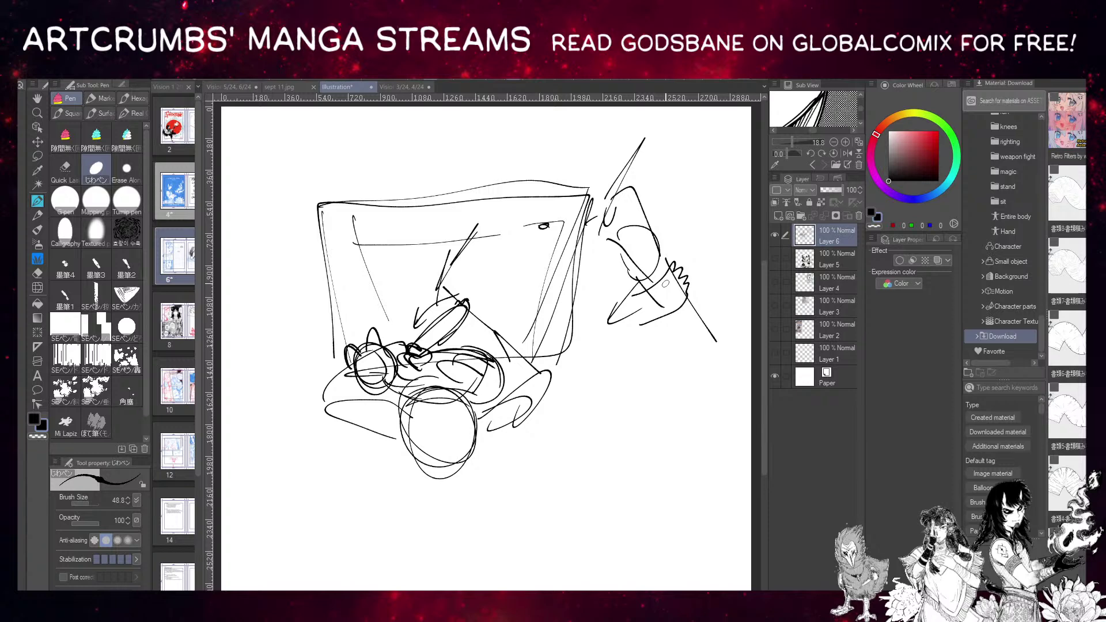
Return to the Vision 1 page, check the selected bamboo layer and choose the 竹 2 bamboo decoration brush.
{"action": "left_click", "coordinate": [241, 88]}
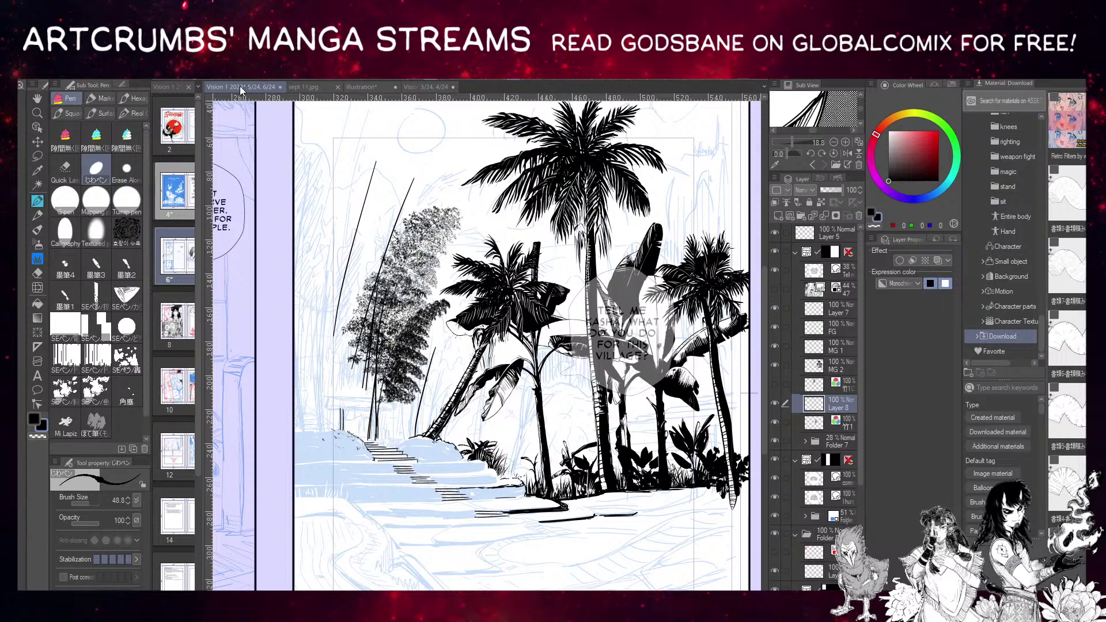
{"action": "left_click", "coordinate": [774, 405]}
{"action": "left_click", "coordinate": [775, 406]}
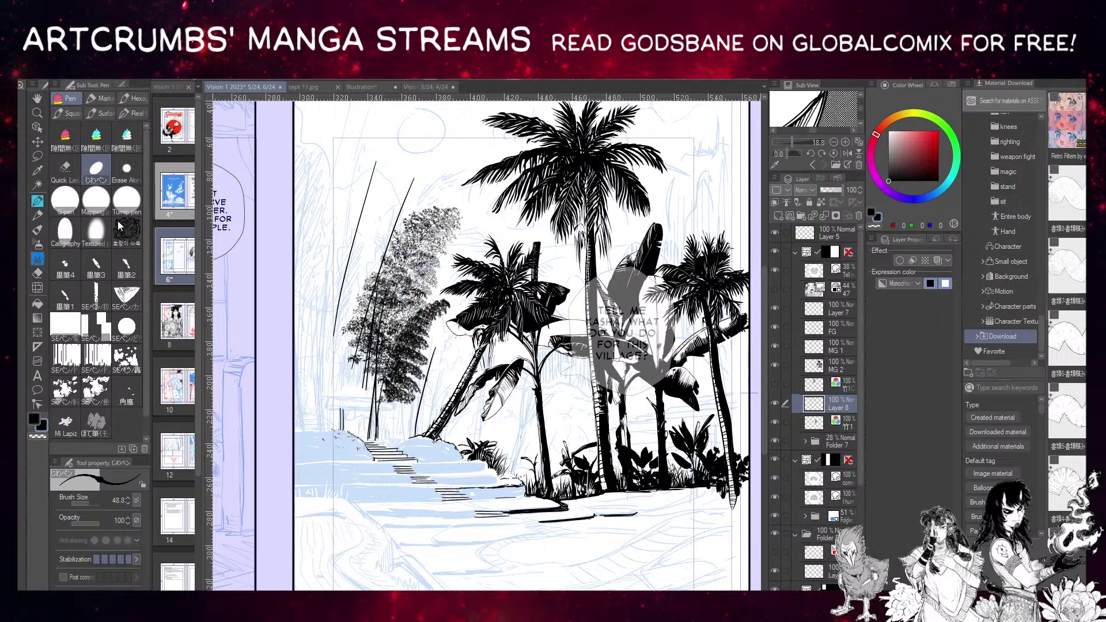
{"action": "key", "text": "b"}
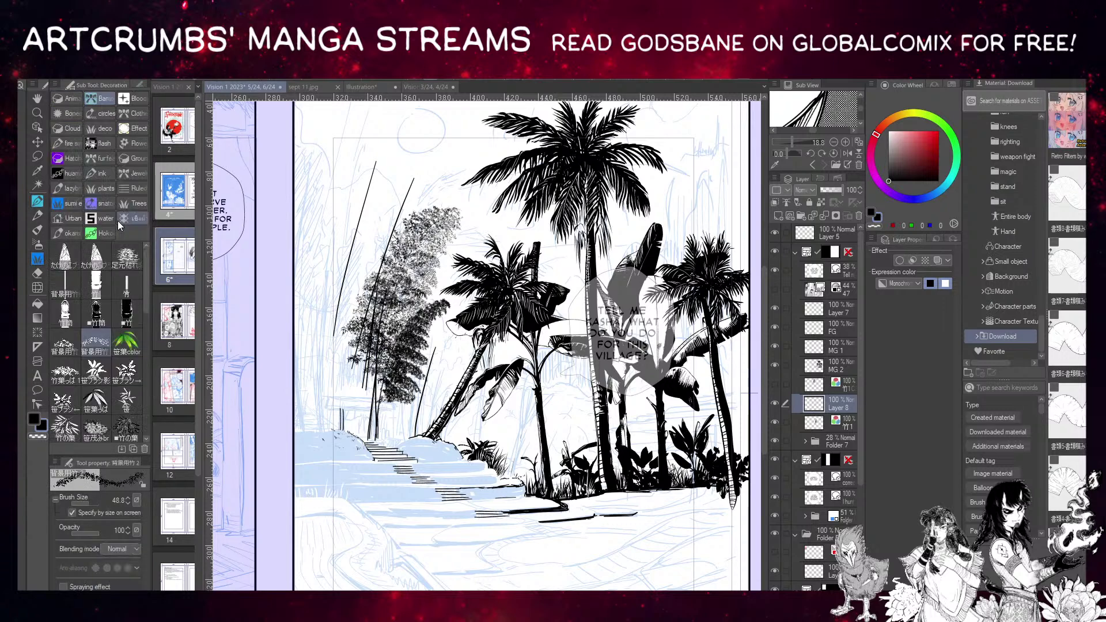
{"action": "left_click_drag", "start_coordinate": [149, 312], "coordinate": [151, 312]}
{"action": "scroll", "coordinate": [151, 312], "scroll_direction": "down", "scroll_amount": 1}
{"action": "scroll", "coordinate": [151, 311], "scroll_direction": "down", "scroll_amount": 3}
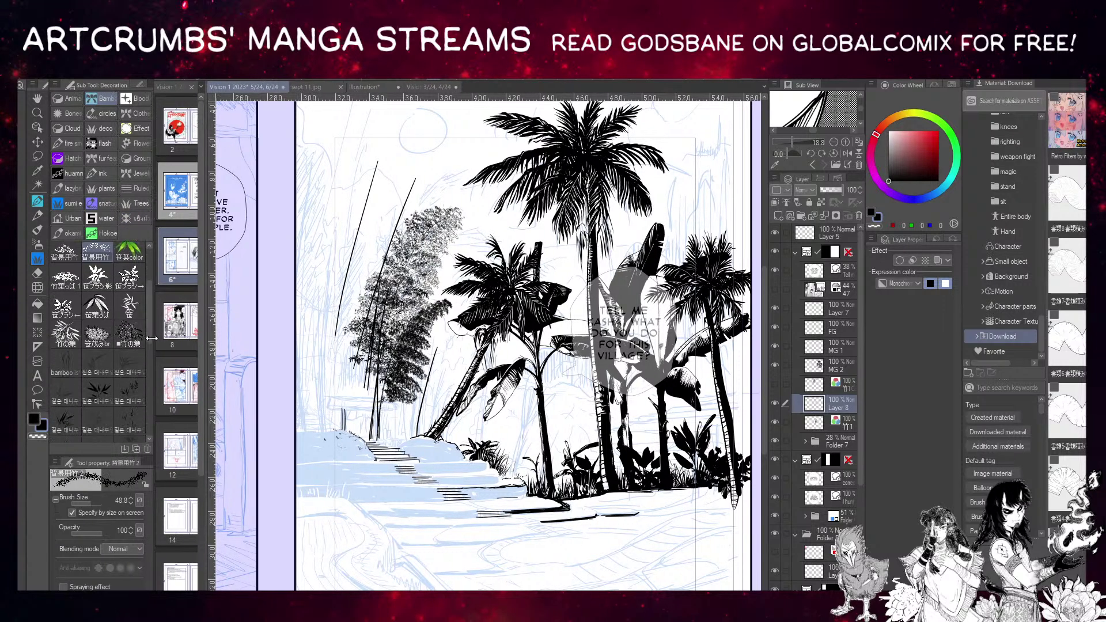
{"action": "left_click_drag", "start_coordinate": [150, 327], "coordinate": [154, 427]}
{"action": "left_click", "coordinate": [129, 410]}
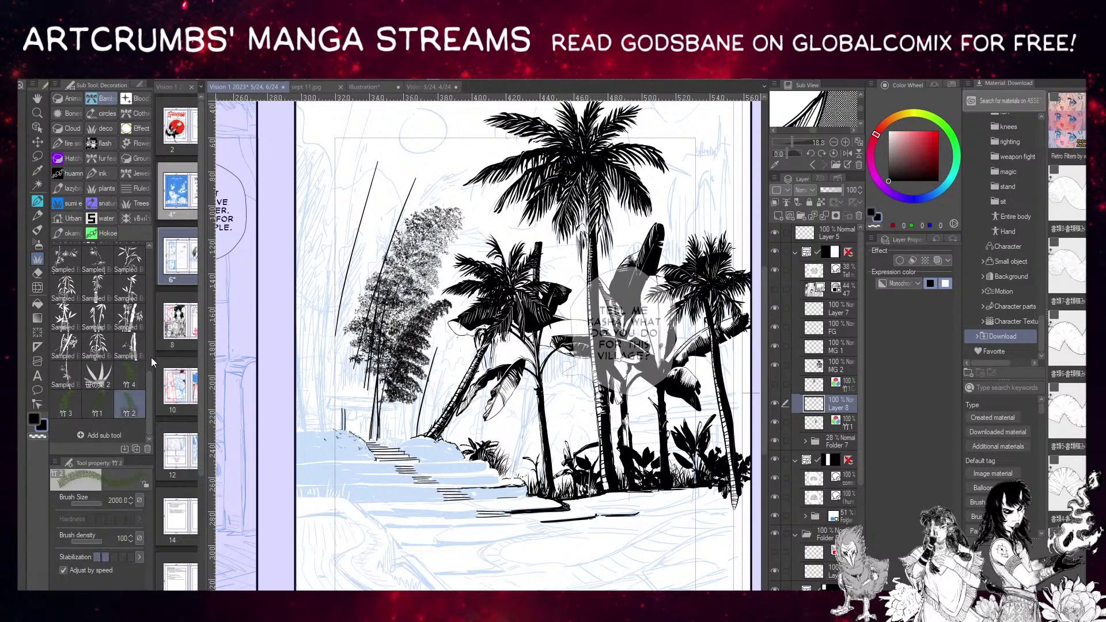
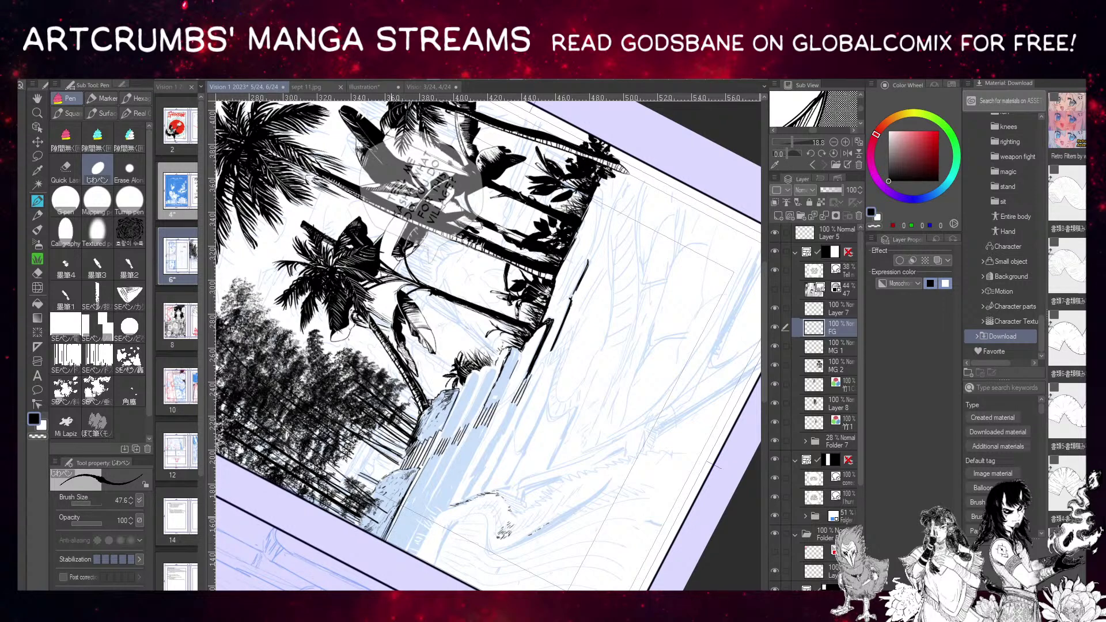
Ink a short stroke at the panel-edge end of the top stone step on the FG layer and straighten the canvas.
{"action": "left_click_drag", "start_coordinate": [393, 515], "coordinate": [382, 537]}
{"action": "key", "text": "ctrl+at"}
{"action": "left_click_drag", "start_coordinate": [488, 446], "coordinate": [521, 486]}
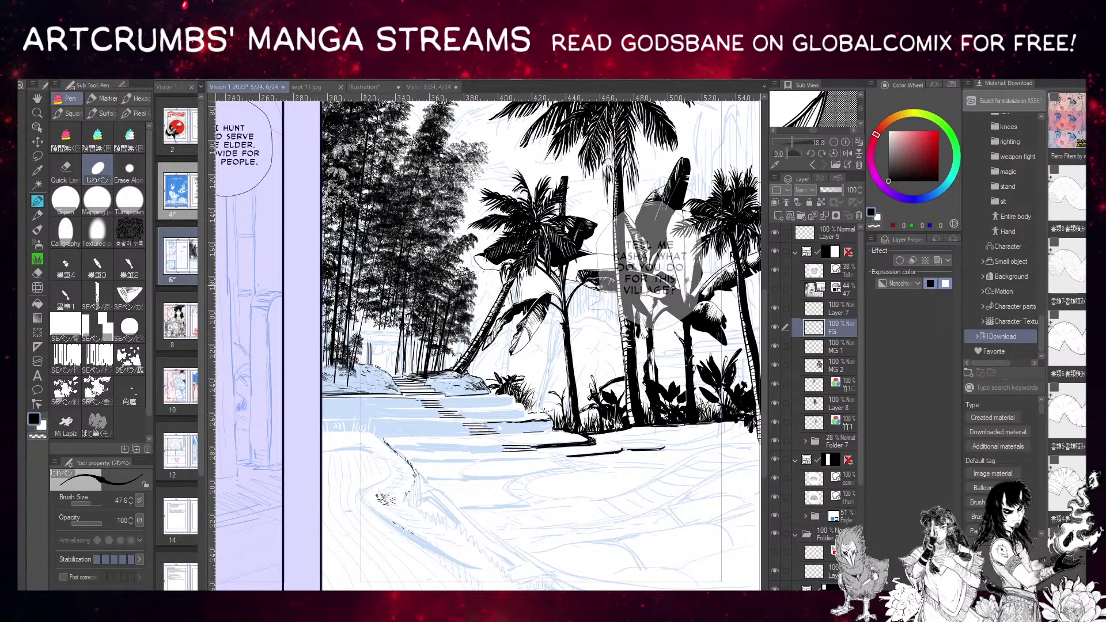
{"action": "left_click_drag", "start_coordinate": [486, 396], "coordinate": [495, 393]}
{"action": "scroll", "coordinate": [395, 389], "scroll_direction": "right", "scroll_amount": 2}
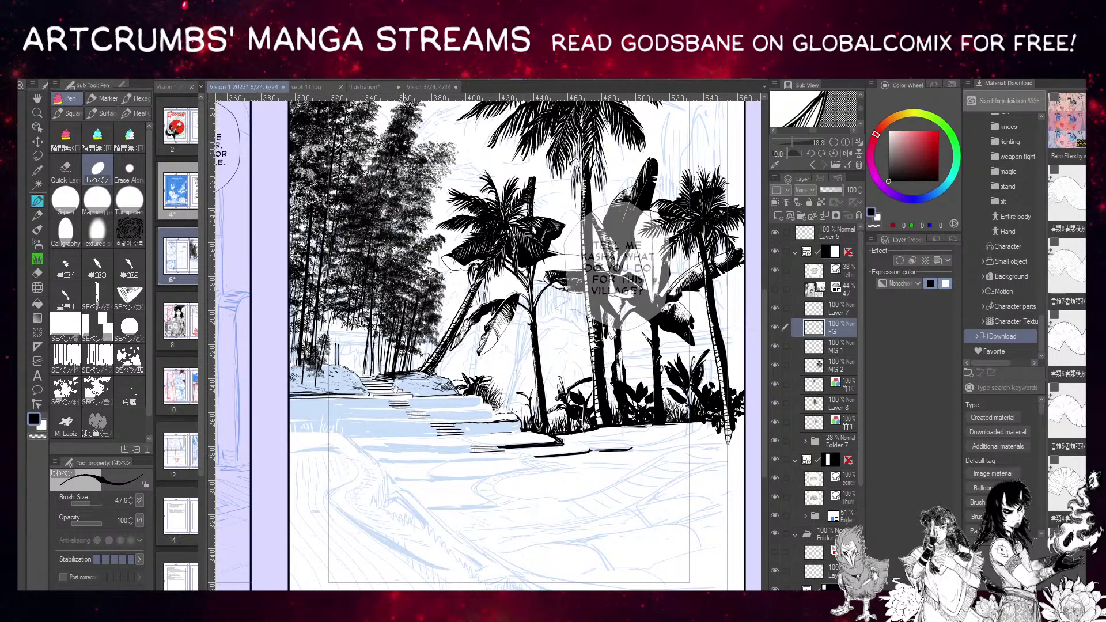
{"action": "scroll", "coordinate": [395, 389], "scroll_direction": "right", "scroll_amount": 1}
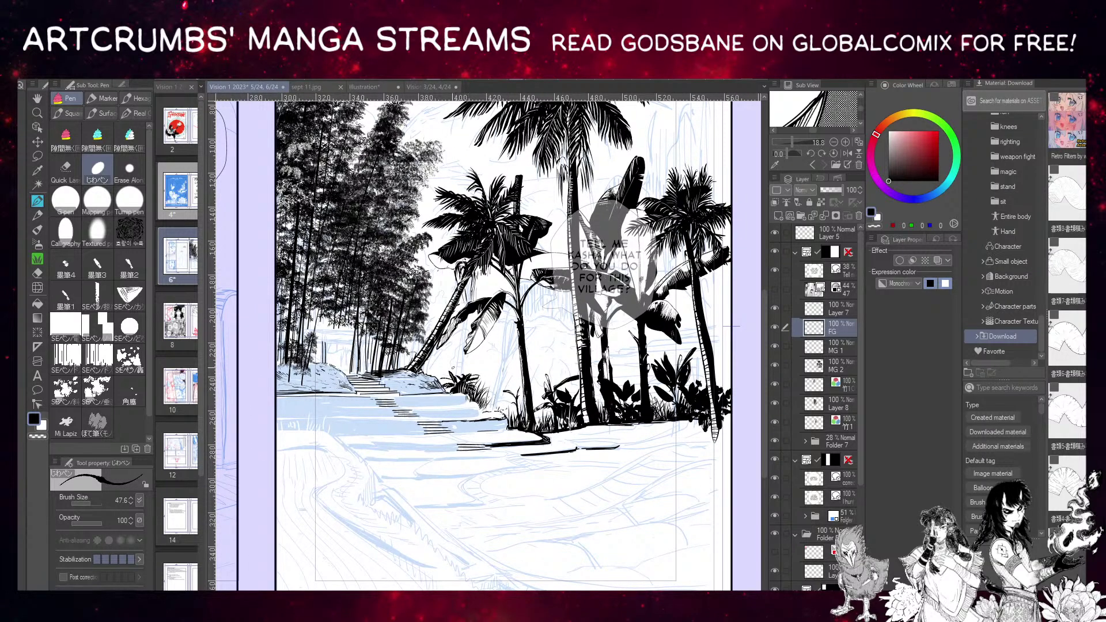
Rotate the canvas and try inking short edge lines on the upper stone steps, undoing the strokes.
{"action": "left_click_drag", "start_coordinate": [395, 389], "coordinate": [499, 447]}
{"action": "left_click_drag", "start_coordinate": [413, 364], "coordinate": [367, 346]}
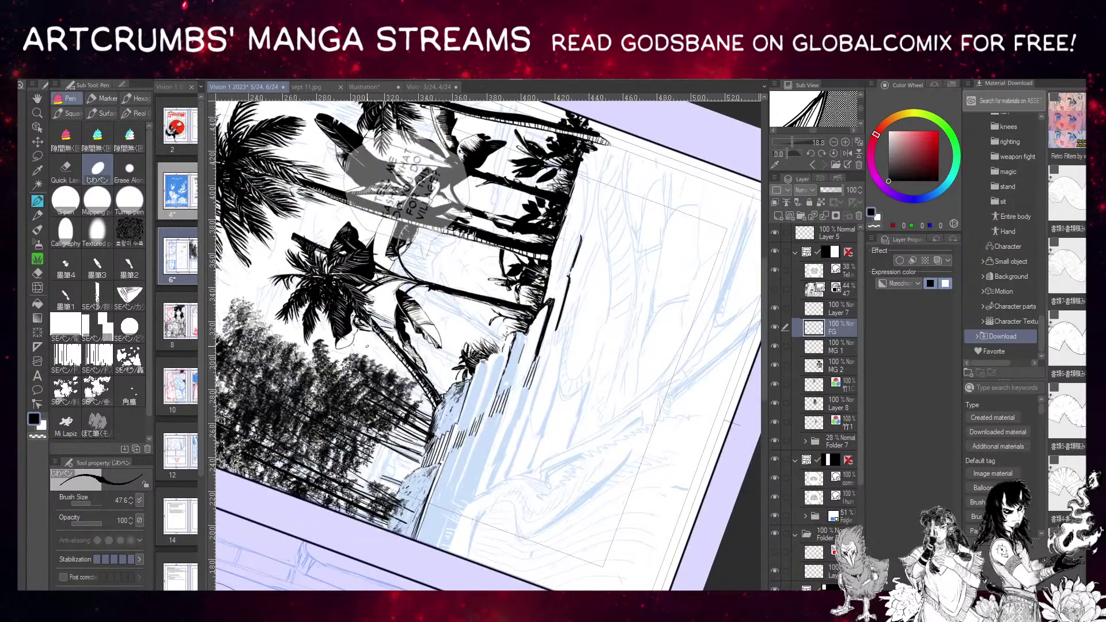
{"action": "left_click_drag", "start_coordinate": [467, 396], "coordinate": [478, 365]}
{"action": "key", "text": "ctrl+z"}
{"action": "mouse_move", "coordinate": [461, 424]}
{"action": "left_mouse_down"}
{"action": "mouse_move", "coordinate": [478, 366]}
{"action": "mouse_move", "coordinate": [461, 419]}
{"action": "left_mouse_up"}
{"action": "key", "text": "ctrl+z"}
{"action": "key", "text": "ctrl+z"}
{"action": "key", "text": "ctrl+z"}
Try inking longer edge lines running along the steps toward the panel border, and undo them.
{"action": "left_click_drag", "start_coordinate": [486, 366], "coordinate": [468, 426]}
{"action": "left_click_drag", "start_coordinate": [462, 445], "coordinate": [439, 508]}
{"action": "key", "text": "ctrl+z"}
{"action": "key", "text": "ctrl+z"}
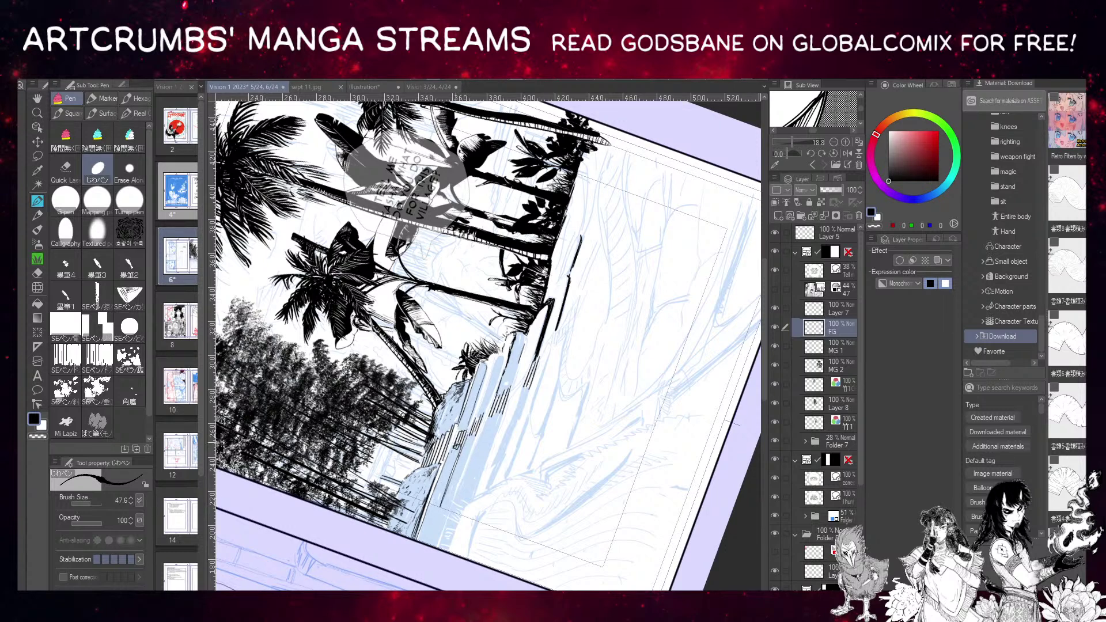
{"action": "key", "text": "ctrl+z"}
{"action": "key", "text": "ctrl+z"}
{"action": "key", "text": "ctrl+z"}
Ink long edge lines along the stone steps toward the panel border, undoing the stroke that misses.
{"action": "left_click_drag", "start_coordinate": [461, 448], "coordinate": [444, 494]}
{"action": "mouse_move", "coordinate": [469, 433]}
{"action": "left_mouse_down"}
{"action": "mouse_move", "coordinate": [438, 511]}
{"action": "mouse_move", "coordinate": [445, 426]}
{"action": "mouse_move", "coordinate": [409, 548]}
{"action": "left_mouse_up"}
{"action": "key", "text": "ctrl+z"}
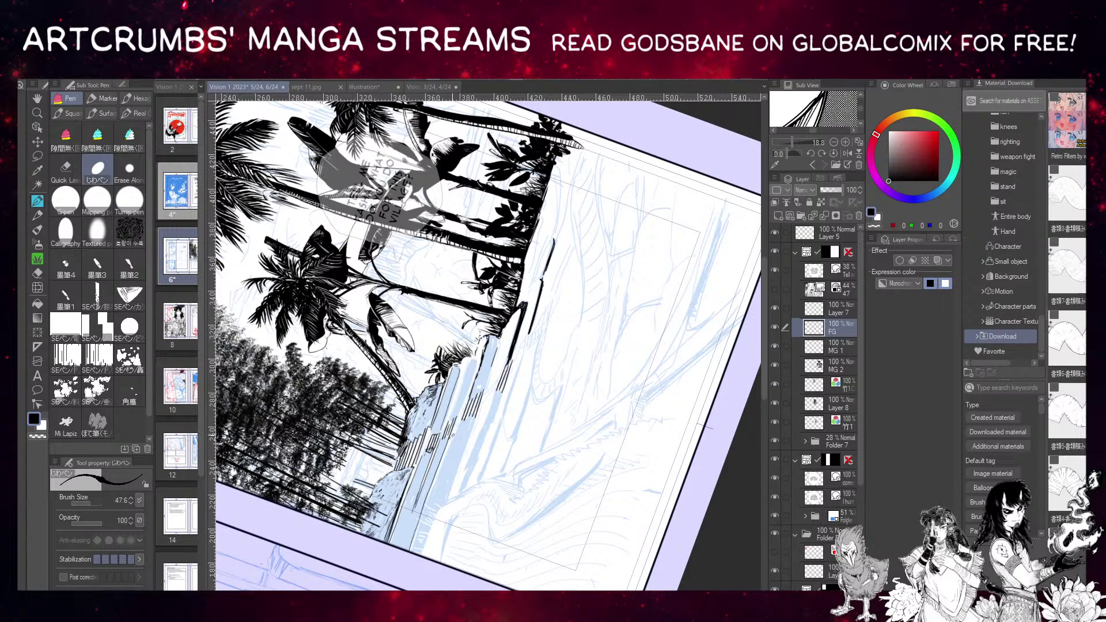
{"action": "left_click_drag", "start_coordinate": [451, 443], "coordinate": [425, 515]}
Try filling the face of a stone step solid black with Lasso fill, undo it and return to the pen.
{"action": "key", "text": "m"}
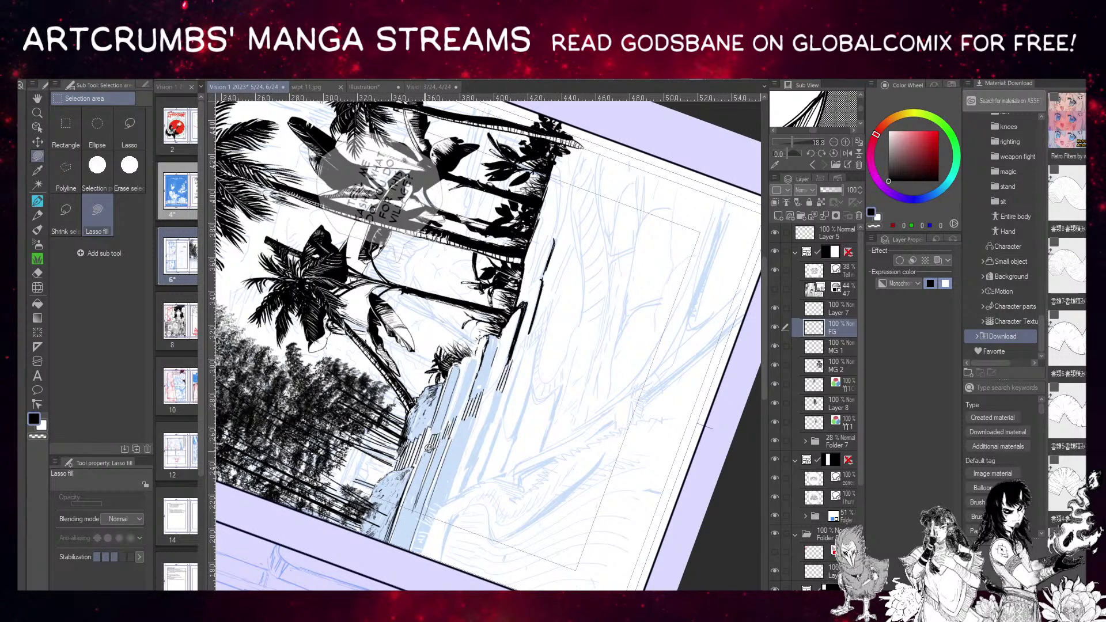
{"action": "mouse_move", "coordinate": [428, 447]}
{"action": "left_mouse_down"}
{"action": "mouse_move", "coordinate": [392, 548]}
{"action": "mouse_move", "coordinate": [441, 443]}
{"action": "left_mouse_up"}
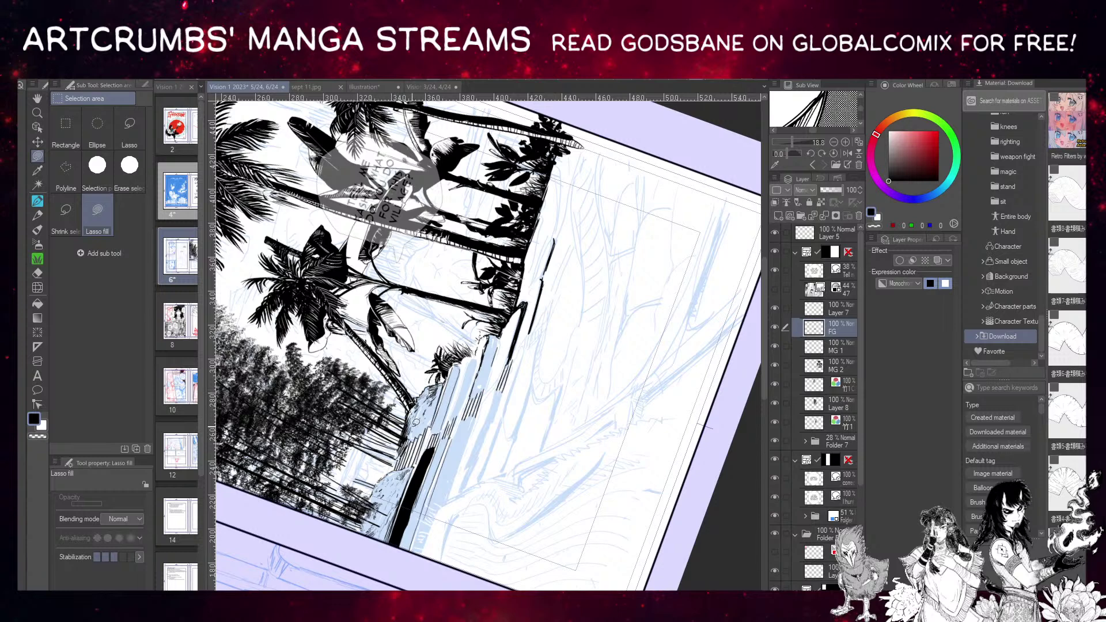
{"action": "key", "text": "ctrl+z"}
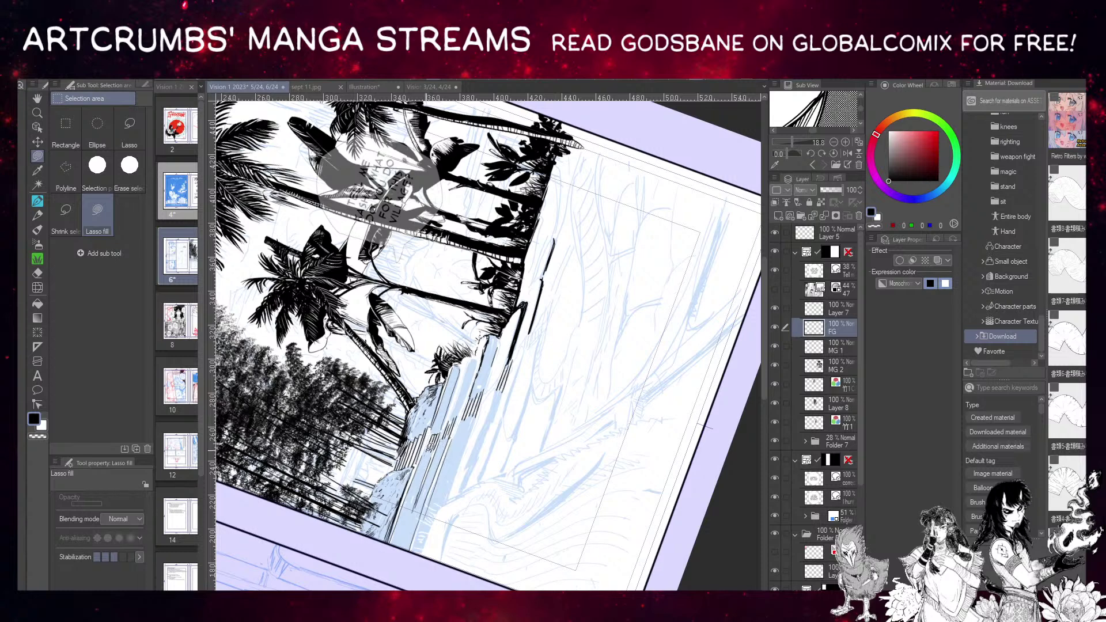
{"action": "left_click", "coordinate": [38, 200]}
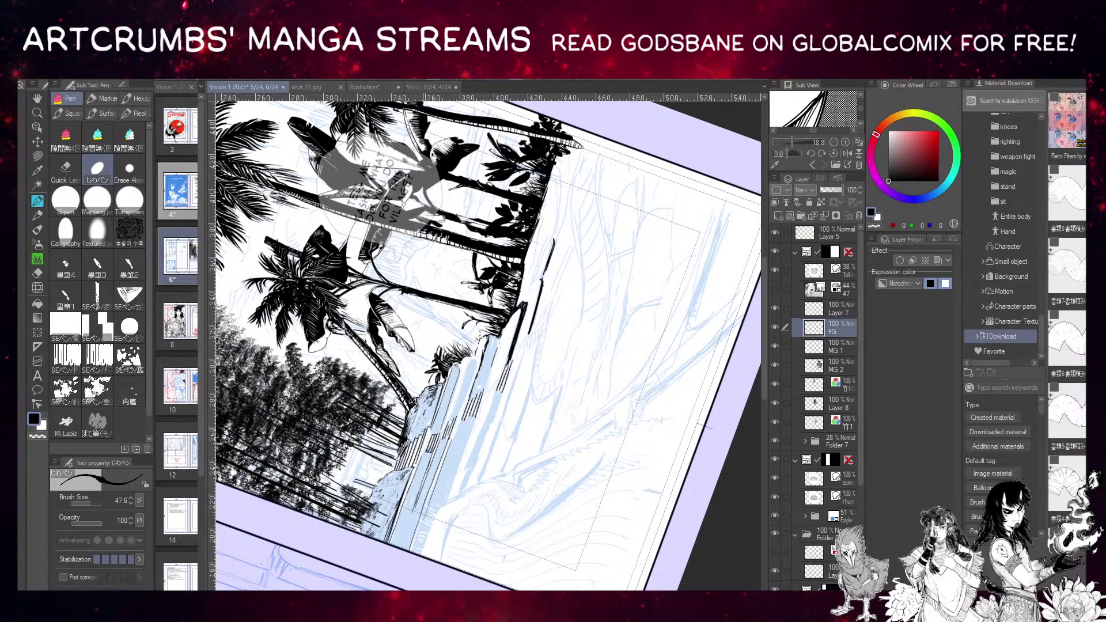
Ink the edge lines of the middle stone steps below the palm, undoing unsatisfactory strokes.
{"action": "mouse_move", "coordinate": [426, 415]}
{"action": "left_mouse_down"}
{"action": "mouse_move", "coordinate": [396, 470]}
{"action": "mouse_move", "coordinate": [402, 489]}
{"action": "left_mouse_up"}
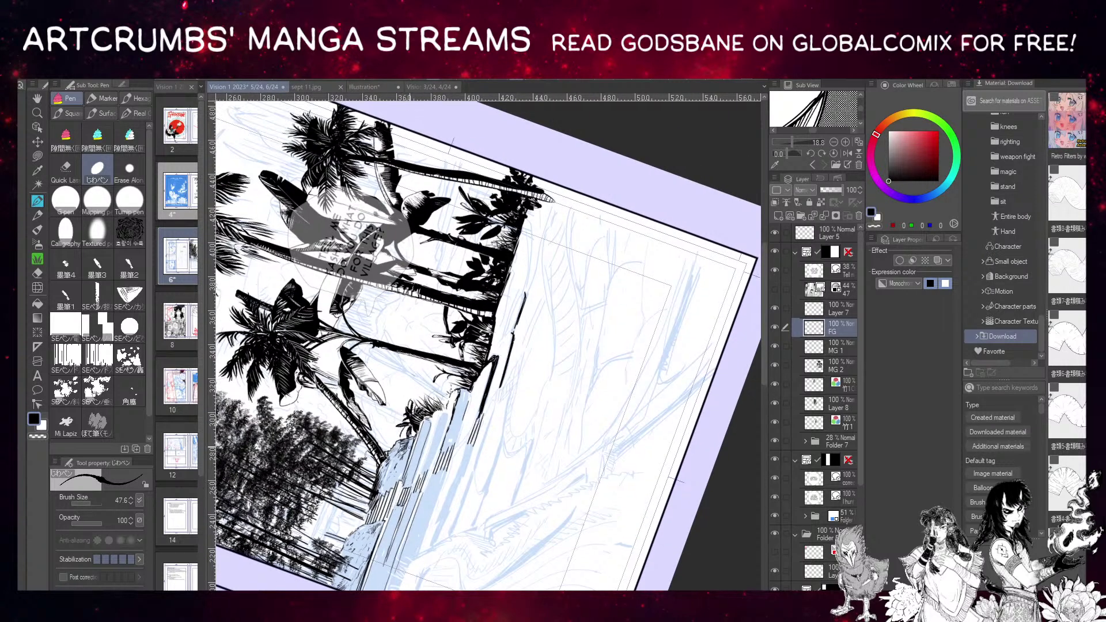
{"action": "mouse_move", "coordinate": [440, 396]}
{"action": "left_mouse_down"}
{"action": "mouse_move", "coordinate": [424, 367]}
{"action": "mouse_move", "coordinate": [412, 412]}
{"action": "left_mouse_up"}
{"action": "left_click_drag", "start_coordinate": [409, 424], "coordinate": [401, 443]}
{"action": "key", "text": "ctrl+z"}
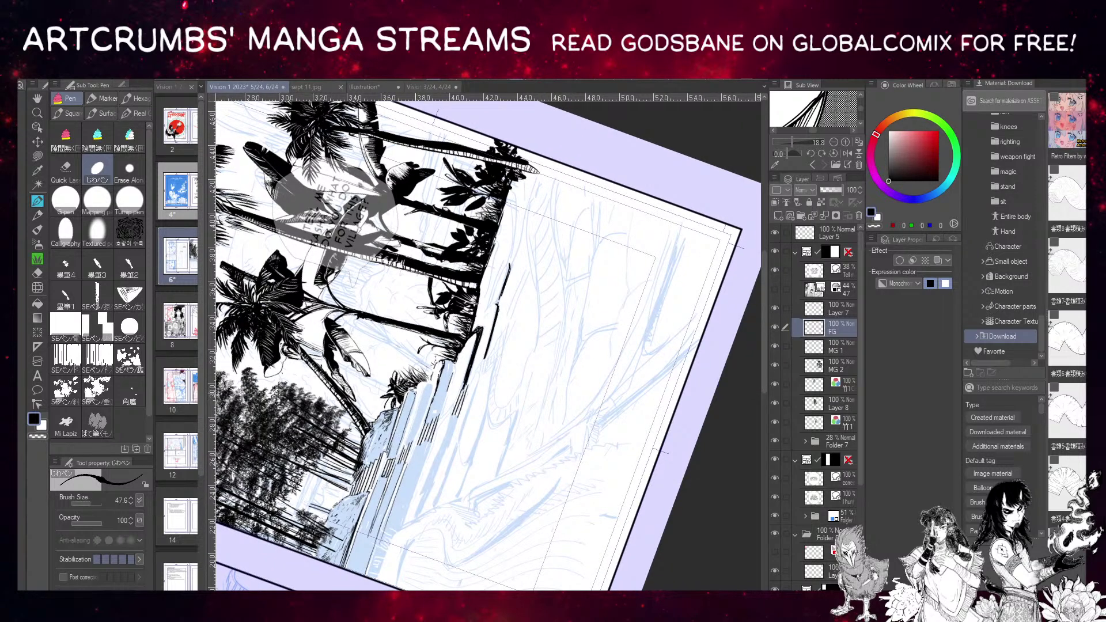
{"action": "left_click_drag", "start_coordinate": [413, 406], "coordinate": [395, 456]}
{"action": "left_click_drag", "start_coordinate": [425, 384], "coordinate": [405, 445]}
{"action": "key", "text": "ctrl+z"}
Ink further parallel edge lines down the lower stone steps and straighten the canvas.
{"action": "left_click_drag", "start_coordinate": [426, 393], "coordinate": [407, 441]}
{"action": "left_click_drag", "start_coordinate": [423, 396], "coordinate": [416, 414]}
{"action": "mouse_move", "coordinate": [374, 527]}
{"action": "left_mouse_down"}
{"action": "mouse_move", "coordinate": [401, 442]}
{"action": "mouse_move", "coordinate": [384, 493]}
{"action": "left_mouse_up"}
{"action": "left_click_drag", "start_coordinate": [433, 313], "coordinate": [401, 381]}
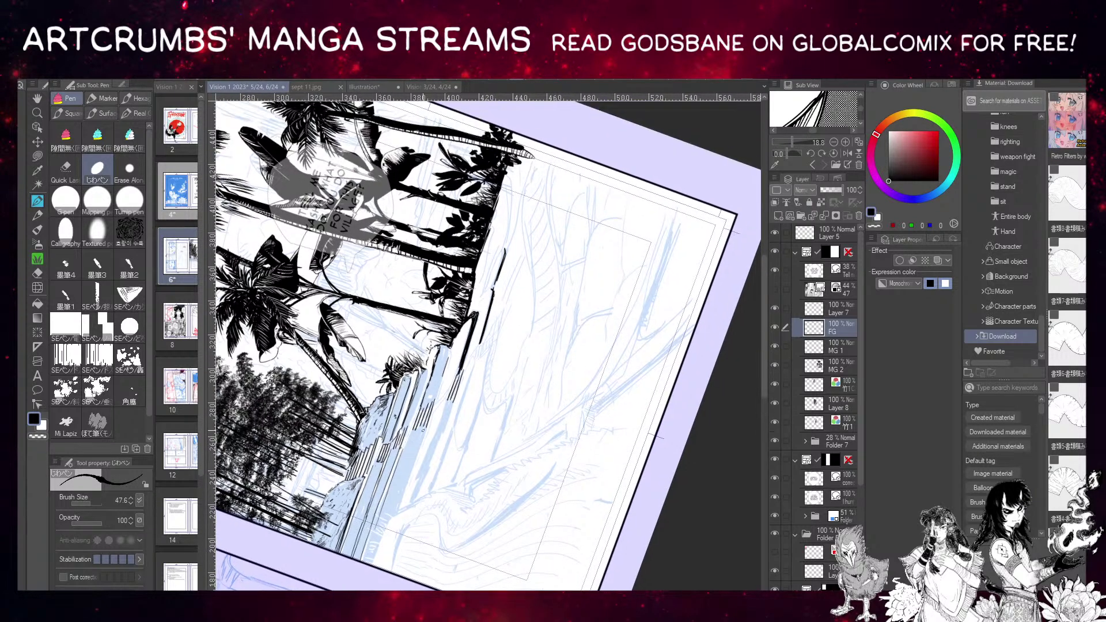
{"action": "mouse_move", "coordinate": [427, 422]}
{"action": "left_mouse_down"}
{"action": "mouse_move", "coordinate": [391, 527]}
{"action": "mouse_move", "coordinate": [398, 505]}
{"action": "left_mouse_up"}
{"action": "left_click_drag", "start_coordinate": [448, 361], "coordinate": [401, 444]}
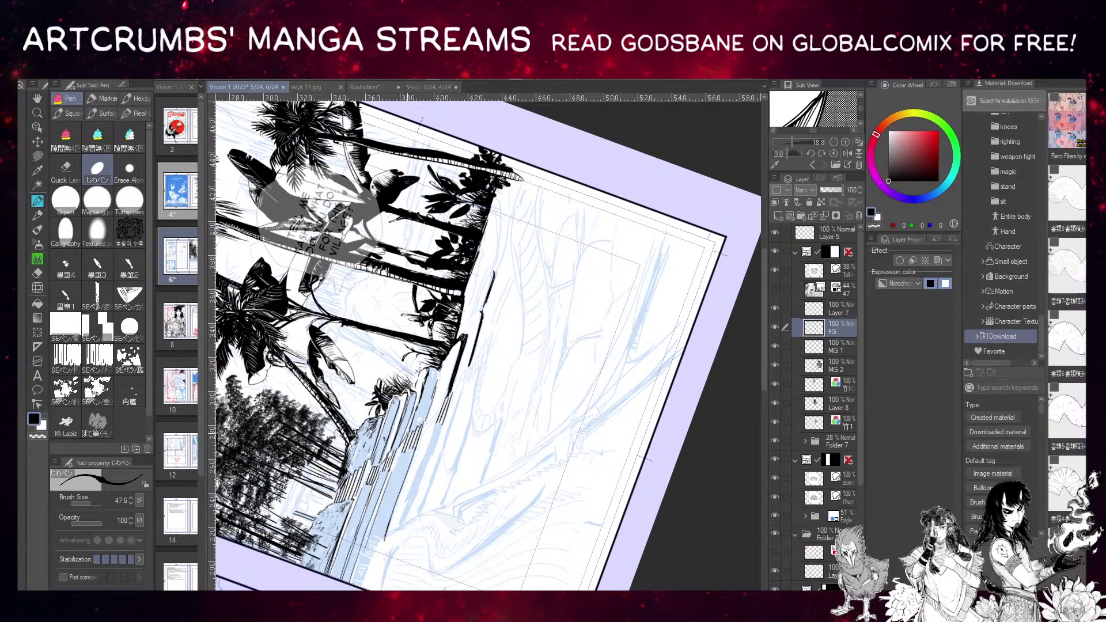
{"action": "mouse_move", "coordinate": [426, 369]}
{"action": "left_mouse_down"}
{"action": "mouse_move", "coordinate": [416, 392]}
{"action": "mouse_move", "coordinate": [412, 378]}
{"action": "mouse_move", "coordinate": [389, 372]}
{"action": "mouse_move", "coordinate": [397, 392]}
{"action": "mouse_move", "coordinate": [365, 452]}
{"action": "mouse_move", "coordinate": [369, 484]}
{"action": "left_mouse_up"}
{"action": "key", "text": "ctrl+at"}
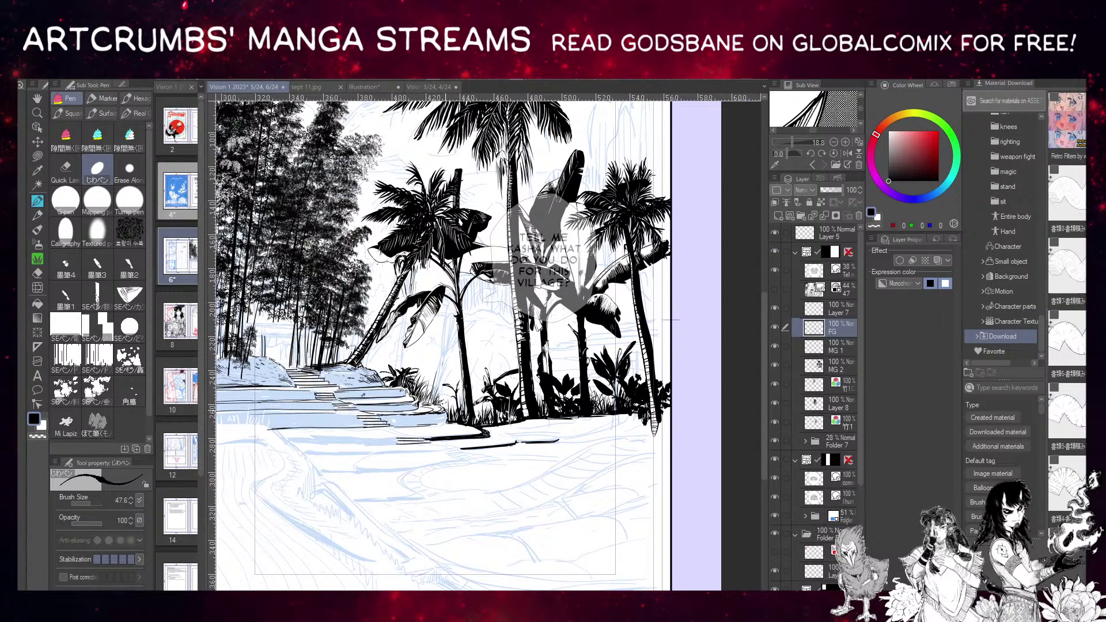
{"action": "left_click_drag", "start_coordinate": [442, 363], "coordinate": [463, 377]}
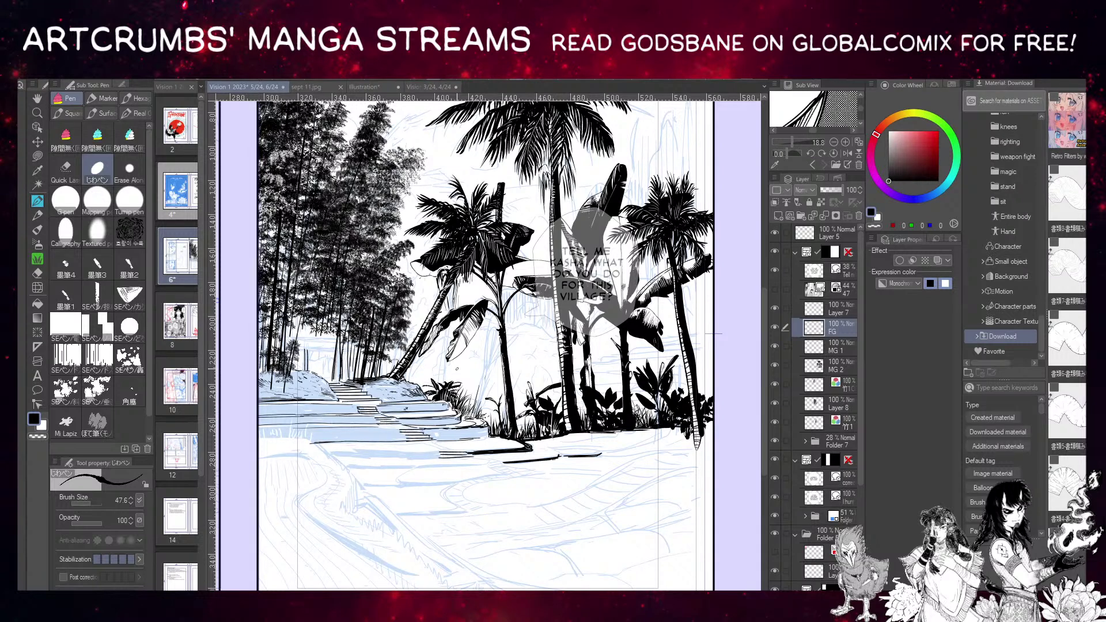
{"action": "left_click_drag", "start_coordinate": [456, 369], "coordinate": [403, 476]}
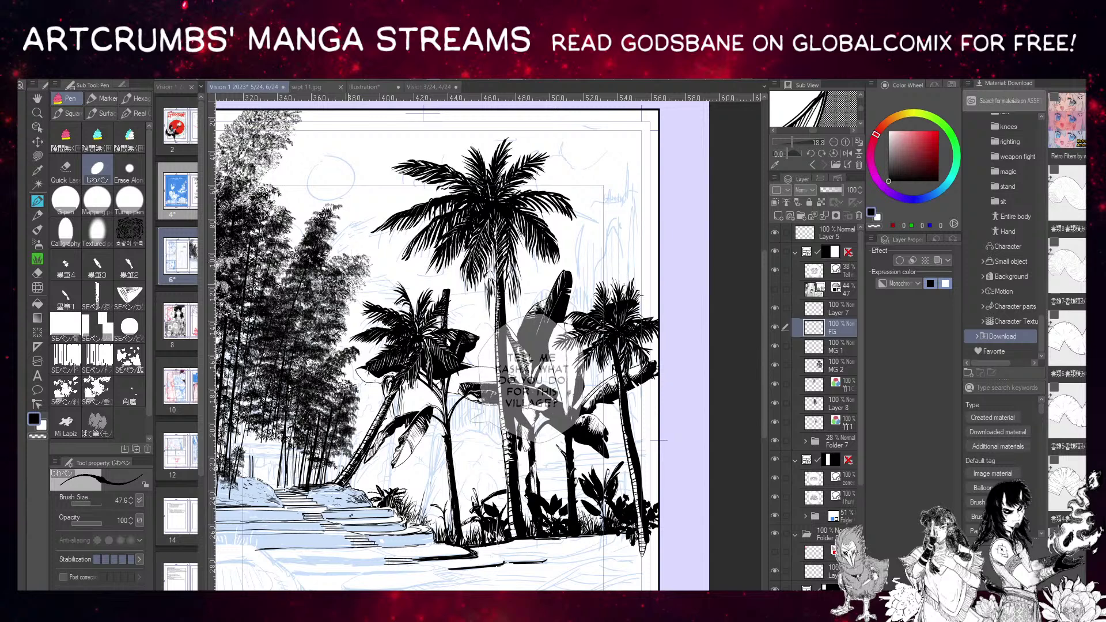
{"action": "left_click_drag", "start_coordinate": [490, 345], "coordinate": [494, 351]}
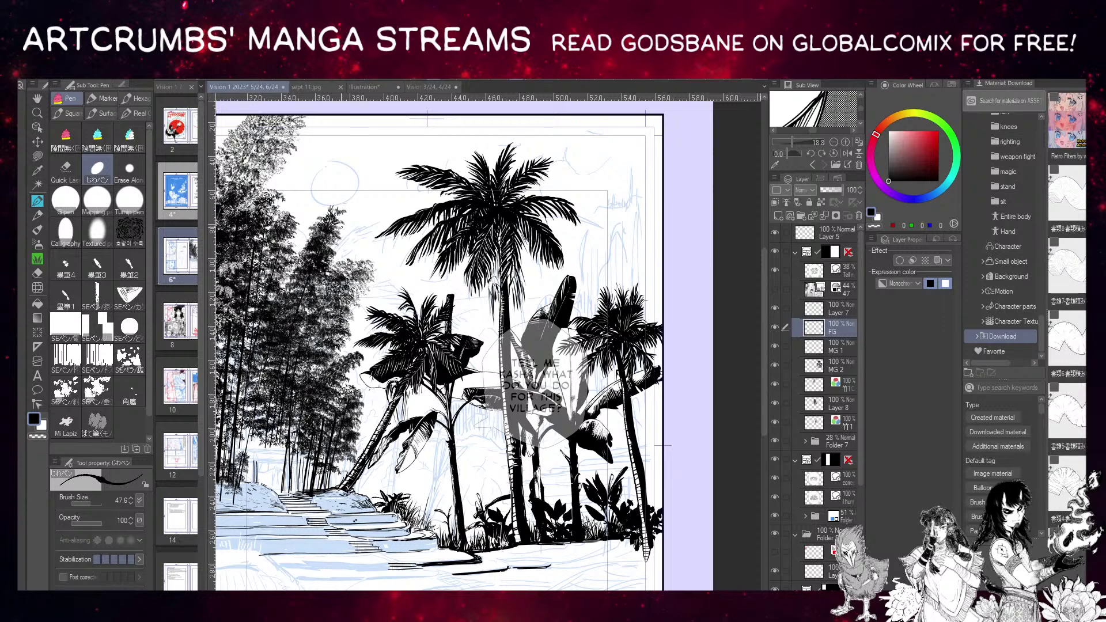
{"action": "left_click_drag", "start_coordinate": [372, 241], "coordinate": [360, 219]}
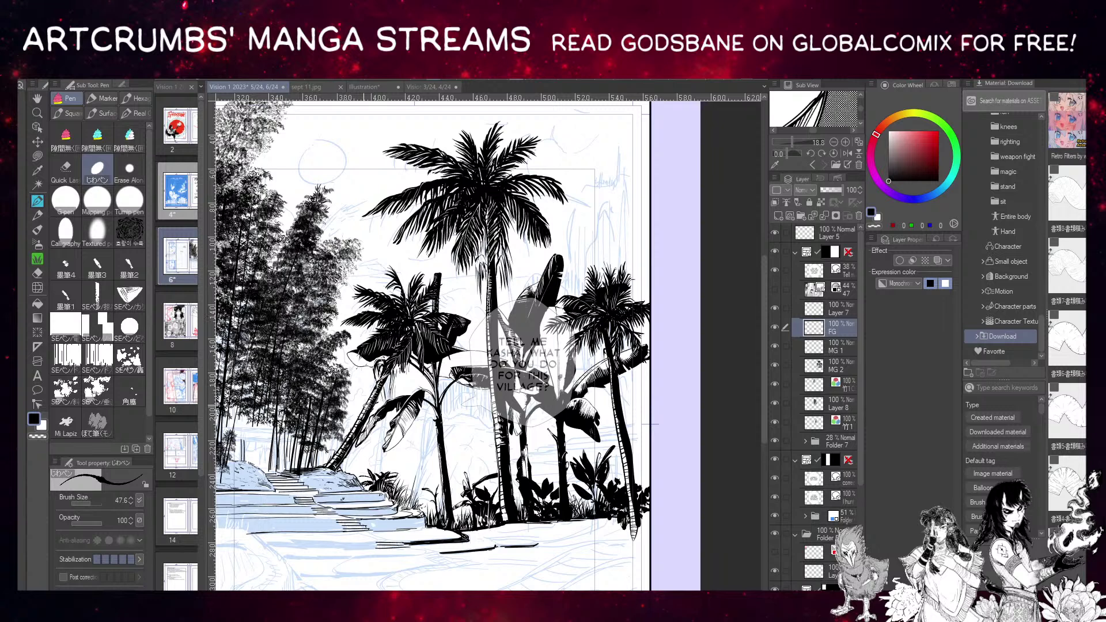
{"action": "left_click_drag", "start_coordinate": [368, 323], "coordinate": [414, 260]}
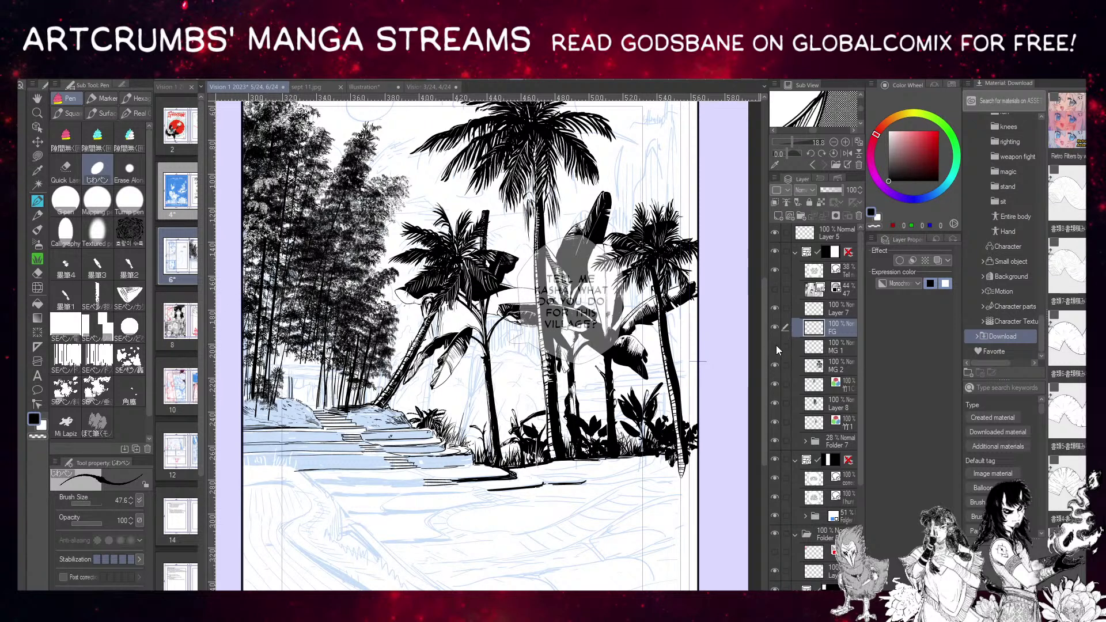
{"action": "mouse_move", "coordinate": [437, 345]}
{"action": "left_mouse_down"}
{"action": "mouse_move", "coordinate": [443, 333]}
{"action": "mouse_move", "coordinate": [399, 326]}
{"action": "mouse_move", "coordinate": [422, 309]}
{"action": "left_mouse_up"}
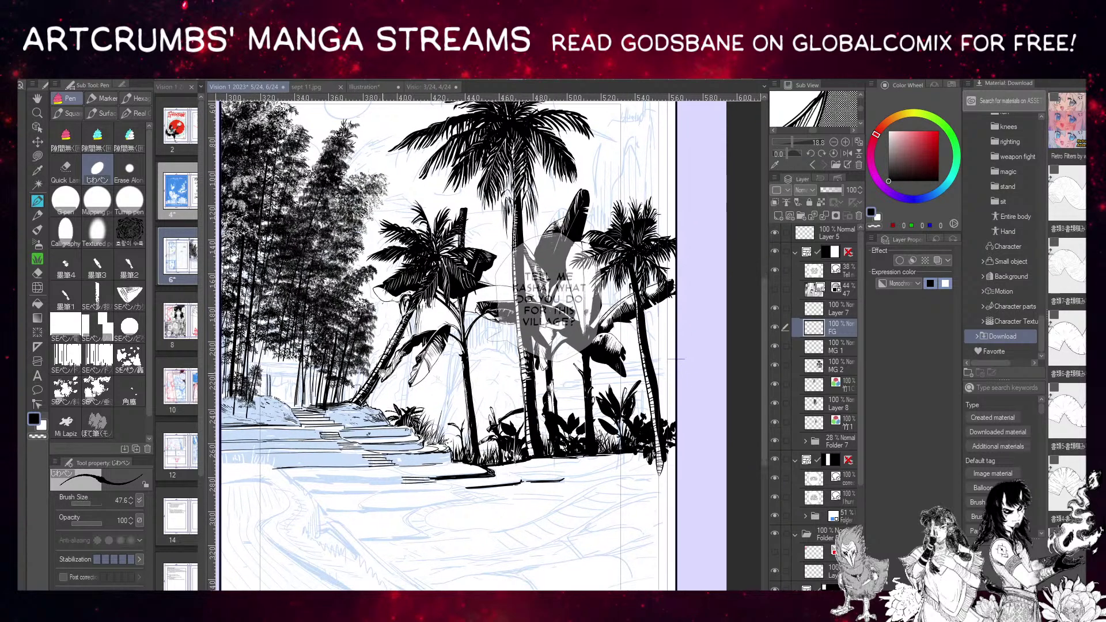
{"action": "left_click_drag", "start_coordinate": [380, 368], "coordinate": [382, 340]}
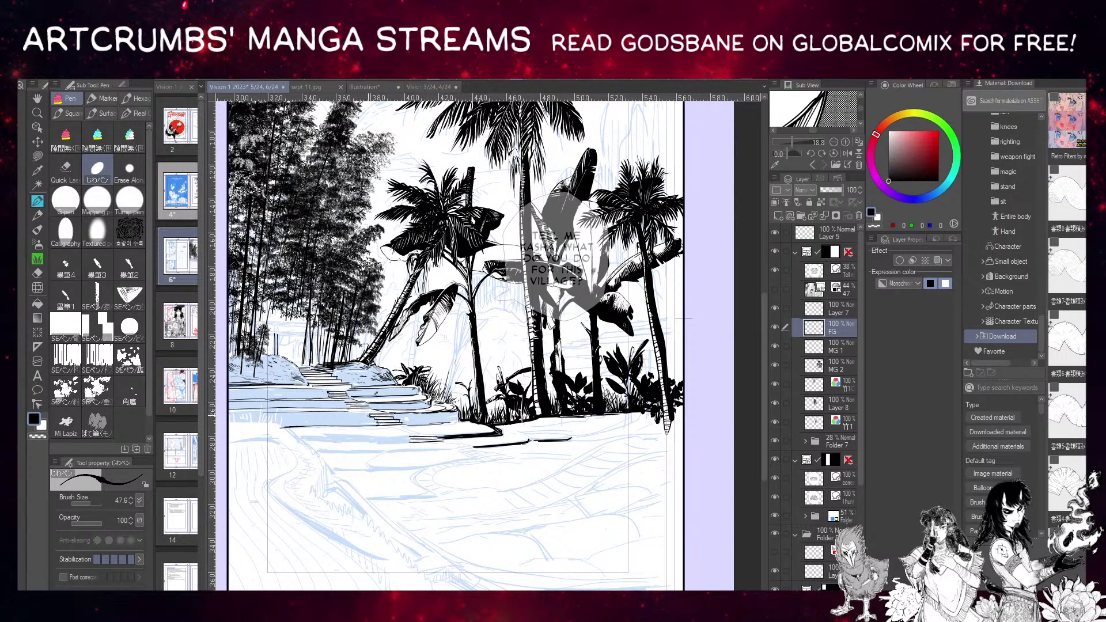
Rotate the canvas and ink the edges and short joint lines of the lowest stone steps below the grass tuft.
{"action": "left_click_drag", "start_coordinate": [684, 318], "coordinate": [258, 364]}
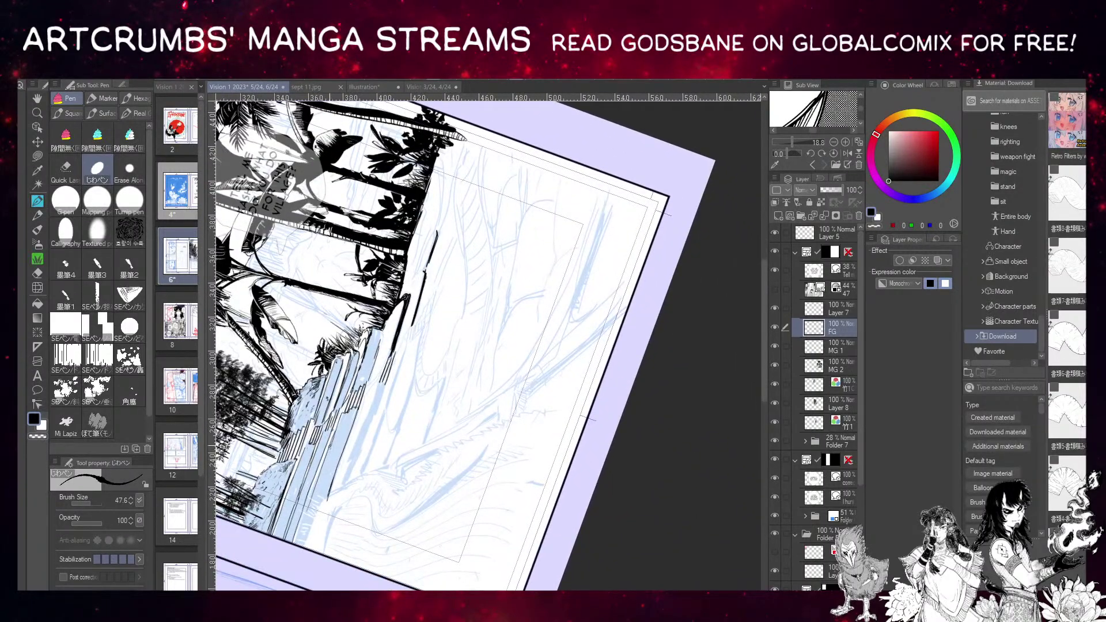
{"action": "left_click_drag", "start_coordinate": [347, 414], "coordinate": [326, 456]}
{"action": "mouse_move", "coordinate": [358, 431]}
{"action": "left_mouse_down"}
{"action": "mouse_move", "coordinate": [363, 390]}
{"action": "mouse_move", "coordinate": [330, 400]}
{"action": "mouse_move", "coordinate": [299, 503]}
{"action": "mouse_move", "coordinate": [339, 409]}
{"action": "mouse_move", "coordinate": [304, 500]}
{"action": "left_mouse_up"}
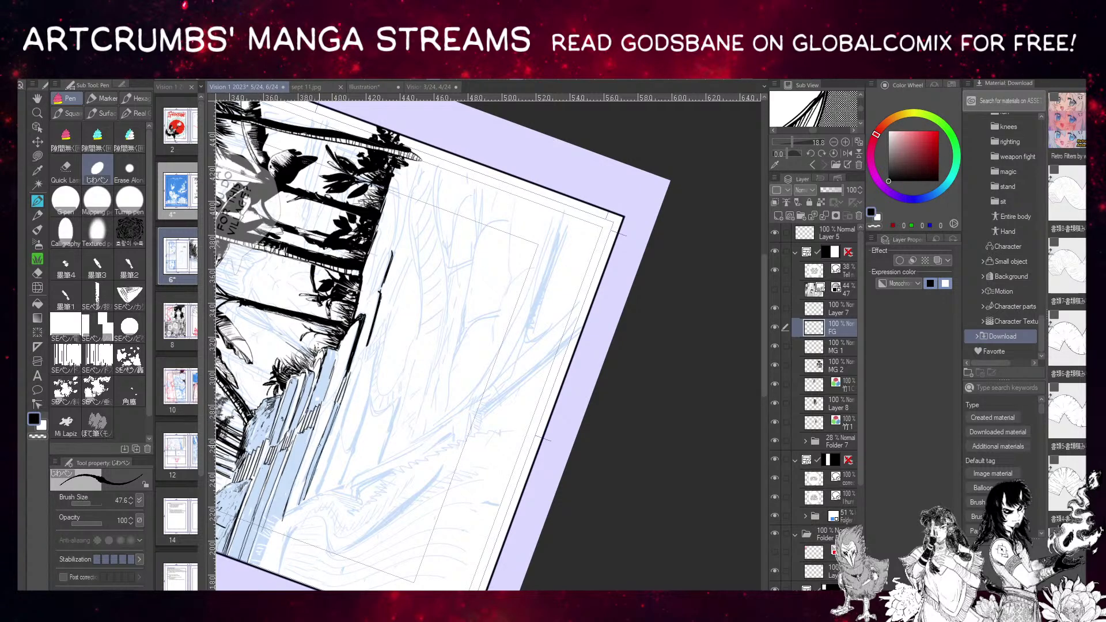
{"action": "left_click_drag", "start_coordinate": [323, 438], "coordinate": [295, 510]}
{"action": "mouse_move", "coordinate": [309, 473]}
{"action": "left_mouse_down"}
{"action": "mouse_move", "coordinate": [301, 493]}
{"action": "mouse_move", "coordinate": [327, 423]}
{"action": "mouse_move", "coordinate": [316, 418]}
{"action": "left_mouse_up"}
{"action": "left_click_drag", "start_coordinate": [344, 379], "coordinate": [328, 398]}
{"action": "left_click_drag", "start_coordinate": [327, 393], "coordinate": [339, 356]}
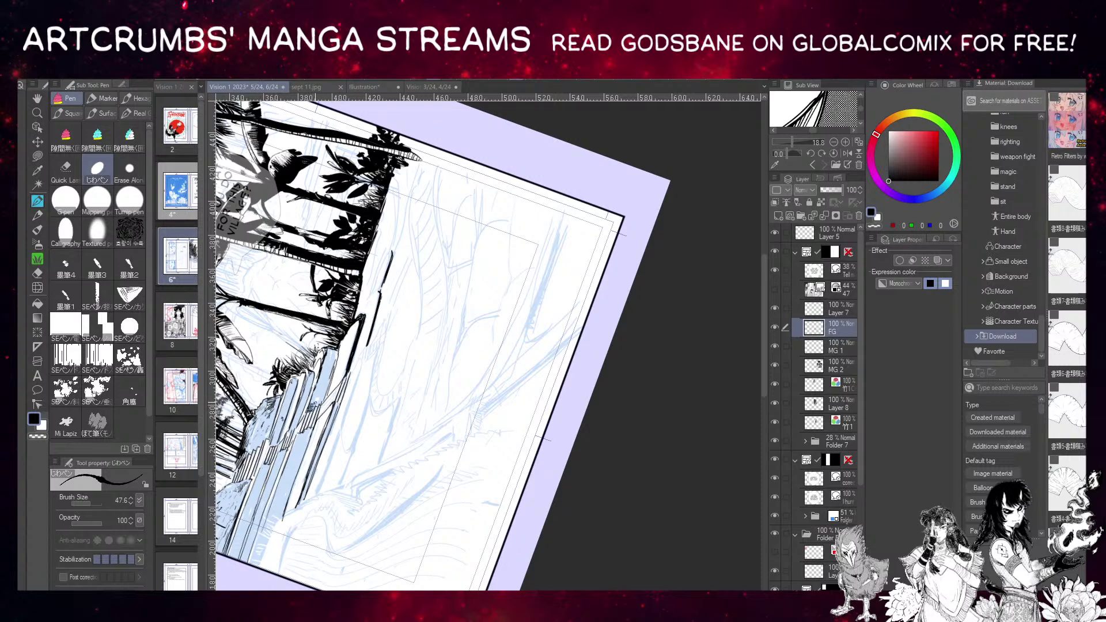
{"action": "left_click_drag", "start_coordinate": [316, 402], "coordinate": [321, 396]}
{"action": "left_click_drag", "start_coordinate": [345, 330], "coordinate": [352, 333]}
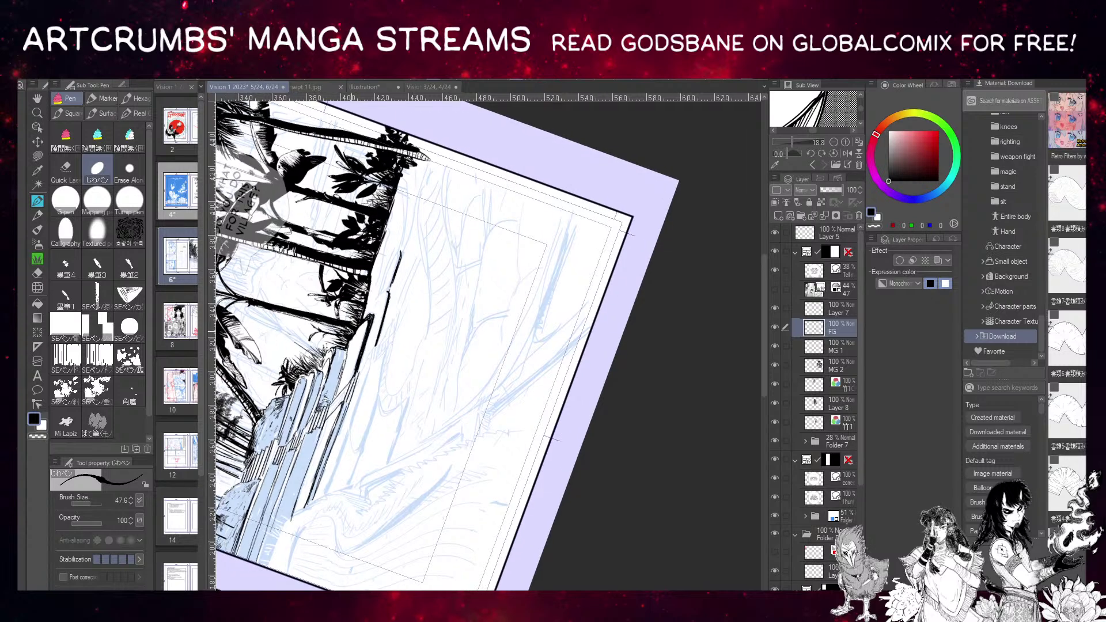
Ink the long outlines of the flat stone slabs running from the lower steps toward the palm at the panel border.
{"action": "left_click_drag", "start_coordinate": [398, 299], "coordinate": [374, 262]}
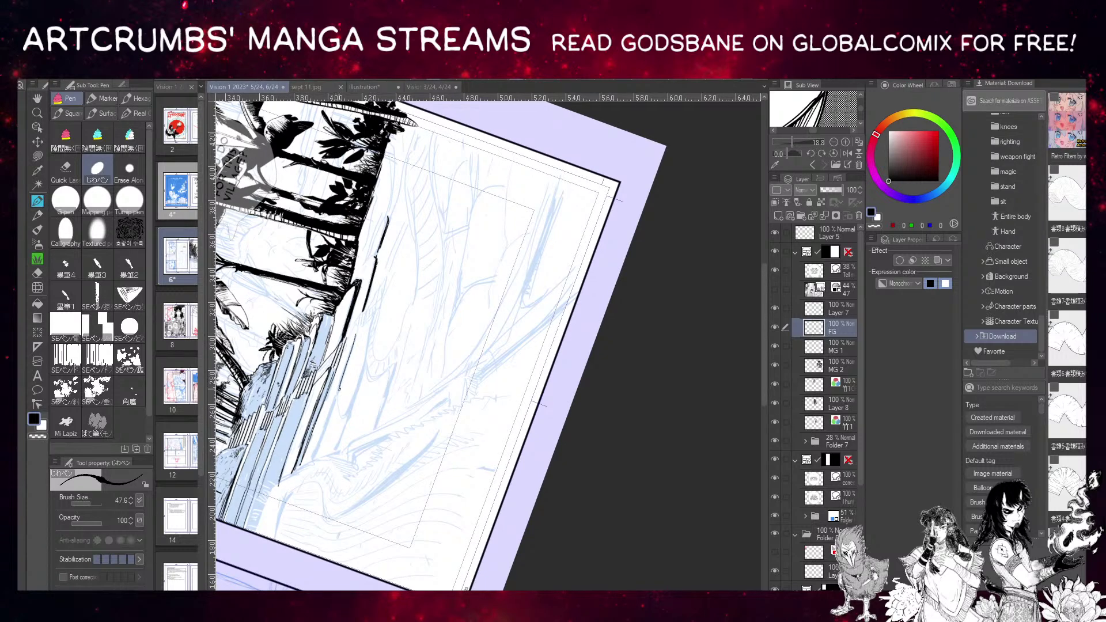
{"action": "mouse_move", "coordinate": [343, 383]}
{"action": "left_mouse_down"}
{"action": "mouse_move", "coordinate": [311, 458]}
{"action": "mouse_move", "coordinate": [322, 433]}
{"action": "left_mouse_up"}
{"action": "left_click_drag", "start_coordinate": [352, 340], "coordinate": [317, 445]}
{"action": "mouse_move", "coordinate": [338, 394]}
{"action": "left_mouse_down"}
{"action": "mouse_move", "coordinate": [314, 459]}
{"action": "mouse_move", "coordinate": [318, 441]}
{"action": "left_mouse_up"}
{"action": "mouse_move", "coordinate": [382, 245]}
{"action": "left_mouse_down"}
{"action": "mouse_move", "coordinate": [345, 370]}
{"action": "mouse_move", "coordinate": [356, 266]}
{"action": "mouse_move", "coordinate": [349, 272]}
{"action": "mouse_move", "coordinate": [352, 316]}
{"action": "mouse_move", "coordinate": [324, 391]}
{"action": "mouse_move", "coordinate": [336, 383]}
{"action": "mouse_move", "coordinate": [317, 405]}
{"action": "left_mouse_up"}
{"action": "mouse_move", "coordinate": [338, 382]}
{"action": "left_mouse_down"}
{"action": "mouse_move", "coordinate": [323, 401]}
{"action": "mouse_move", "coordinate": [321, 439]}
{"action": "left_mouse_up"}
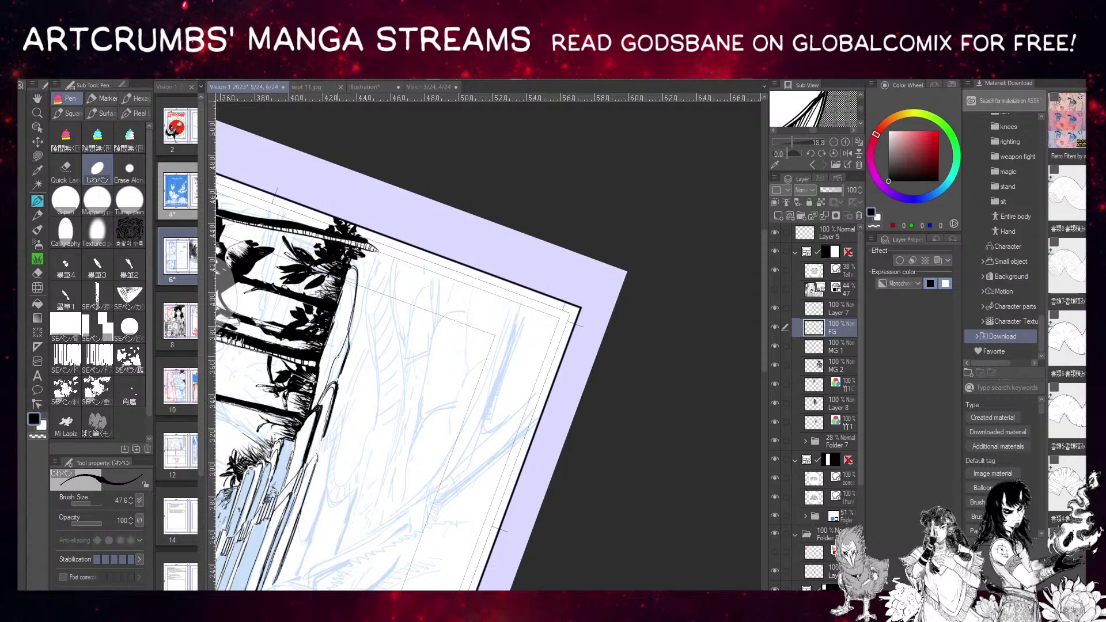
Ink the front edges of the slabs beneath the bushes and reset the canvas rotation.
{"action": "left_click_drag", "start_coordinate": [348, 346], "coordinate": [328, 380]}
{"action": "mouse_move", "coordinate": [350, 312]}
{"action": "left_mouse_down"}
{"action": "mouse_move", "coordinate": [338, 364]}
{"action": "mouse_move", "coordinate": [341, 306]}
{"action": "mouse_move", "coordinate": [317, 398]}
{"action": "left_mouse_up"}
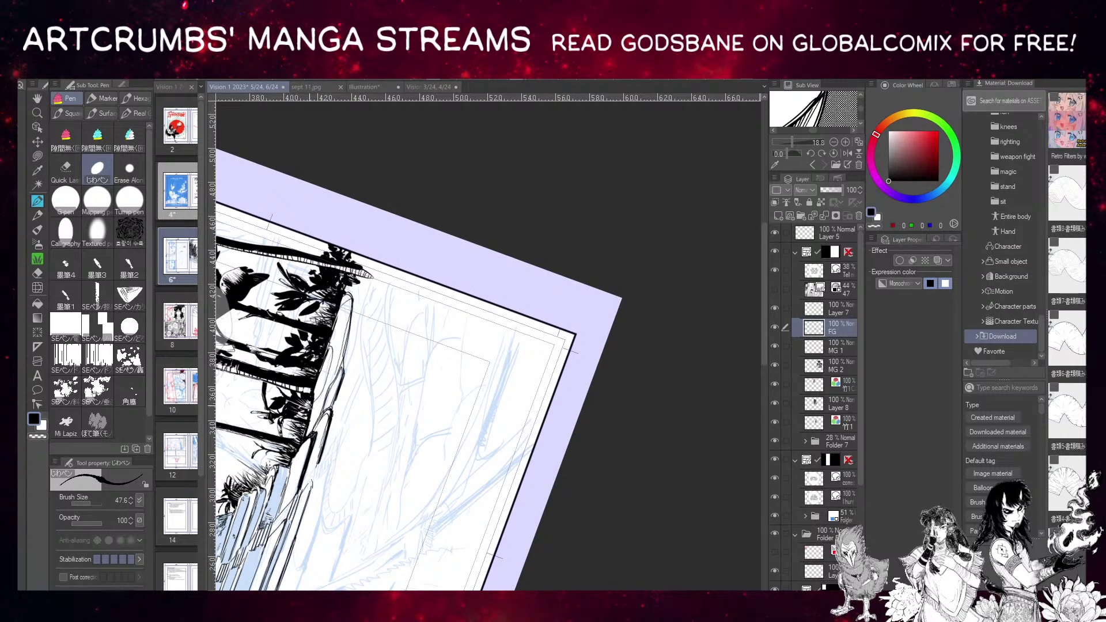
{"action": "left_click_drag", "start_coordinate": [345, 342], "coordinate": [340, 309]}
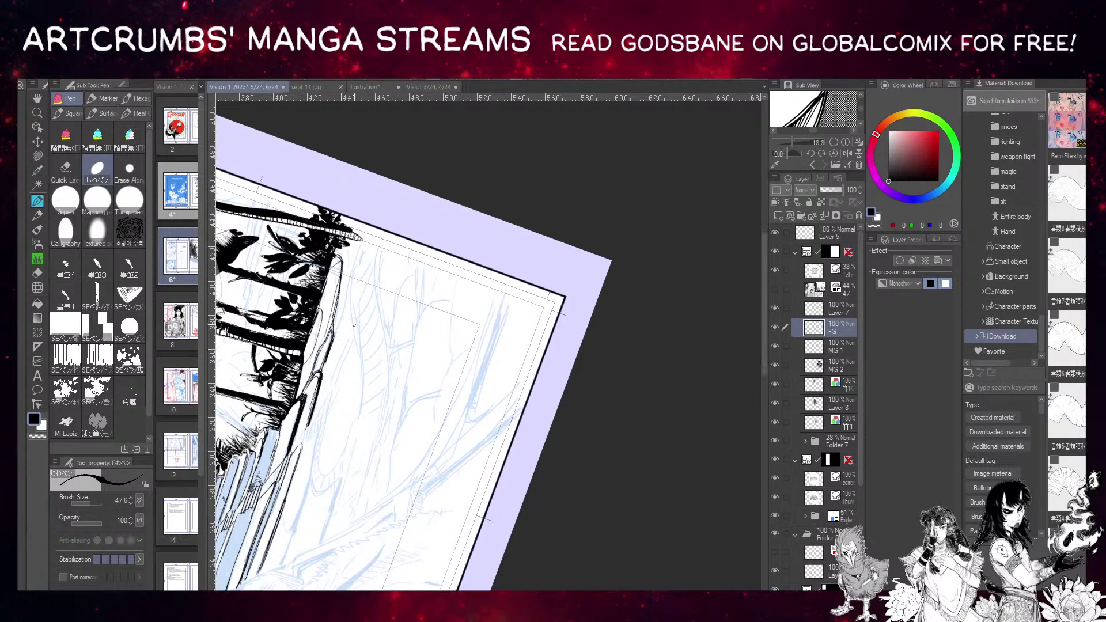
{"action": "left_click_drag", "start_coordinate": [376, 392], "coordinate": [369, 443]}
{"action": "key", "text": "ctrl+@"}
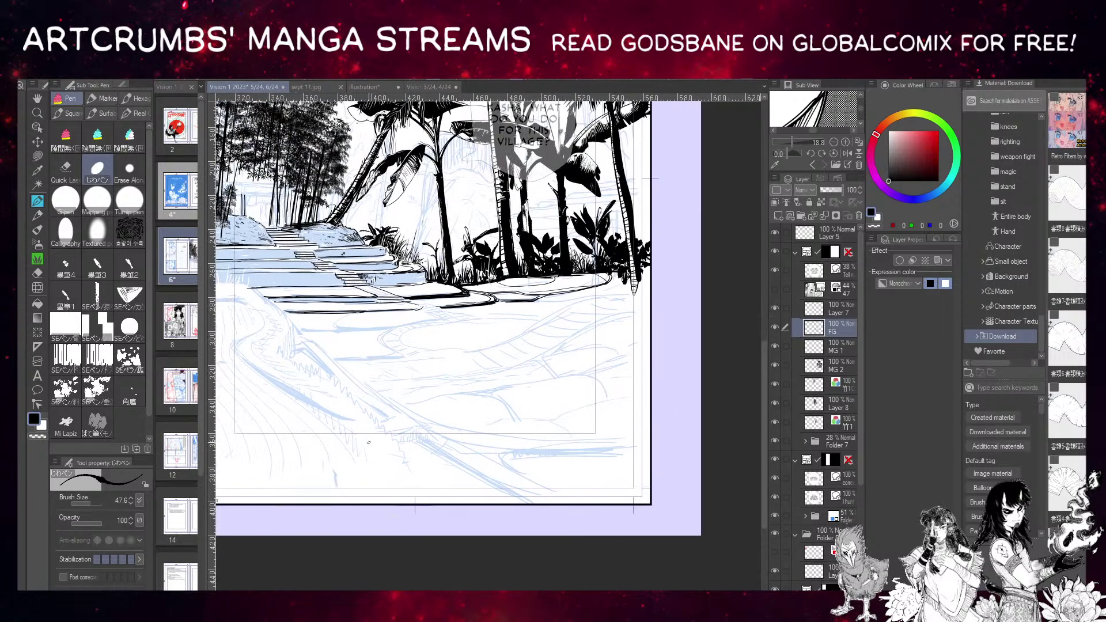
Rotate the canvas and ink the lower contour of the slab in front of the palms, undoing unsatisfactory strokes.
{"action": "left_click_drag", "start_coordinate": [466, 233], "coordinate": [483, 264]}
{"action": "left_click_drag", "start_coordinate": [423, 489], "coordinate": [336, 416]}
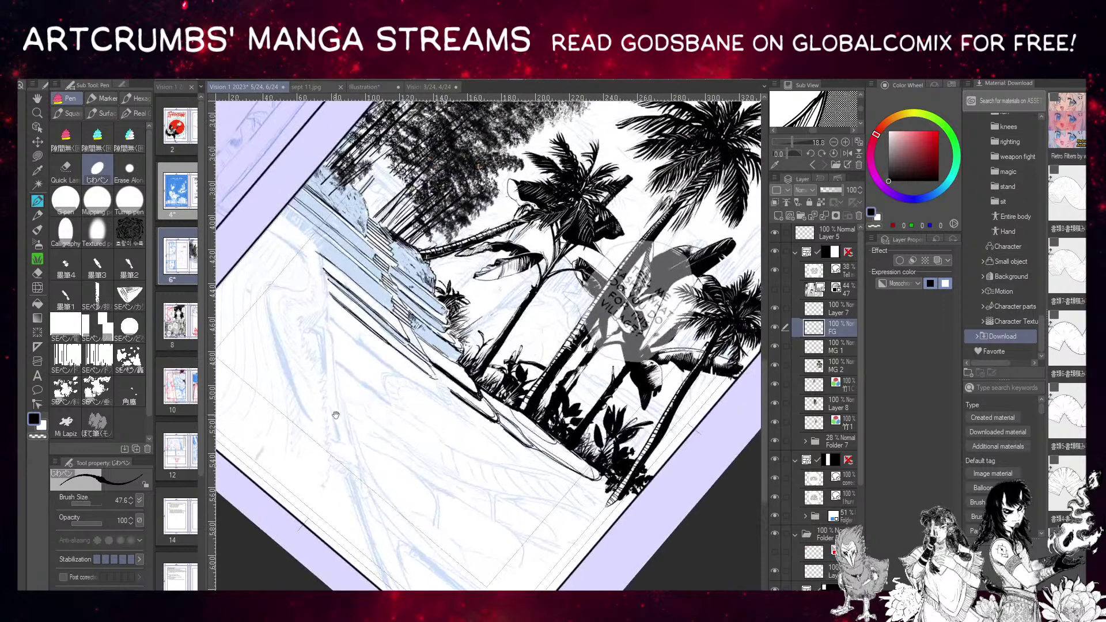
{"action": "mouse_move", "coordinate": [452, 392]}
{"action": "left_mouse_down"}
{"action": "mouse_move", "coordinate": [397, 352]}
{"action": "mouse_move", "coordinate": [412, 348]}
{"action": "mouse_move", "coordinate": [426, 367]}
{"action": "left_mouse_up"}
{"action": "key", "text": "ctrl+z"}
{"action": "mouse_move", "coordinate": [424, 370]}
{"action": "left_mouse_down"}
{"action": "mouse_move", "coordinate": [410, 348]}
{"action": "mouse_move", "coordinate": [438, 397]}
{"action": "mouse_move", "coordinate": [513, 460]}
{"action": "left_mouse_up"}
{"action": "key", "text": "ctrl+z"}
{"action": "key", "text": "ctrl+z"}
{"action": "left_click_drag", "start_coordinate": [460, 410], "coordinate": [510, 458]}
{"action": "key", "text": "ctrl+z"}
{"action": "mouse_move", "coordinate": [460, 411]}
{"action": "left_mouse_down"}
{"action": "mouse_move", "coordinate": [532, 473]}
{"action": "mouse_move", "coordinate": [567, 477]}
{"action": "mouse_move", "coordinate": [430, 361]}
{"action": "mouse_move", "coordinate": [530, 436]}
{"action": "left_mouse_up"}
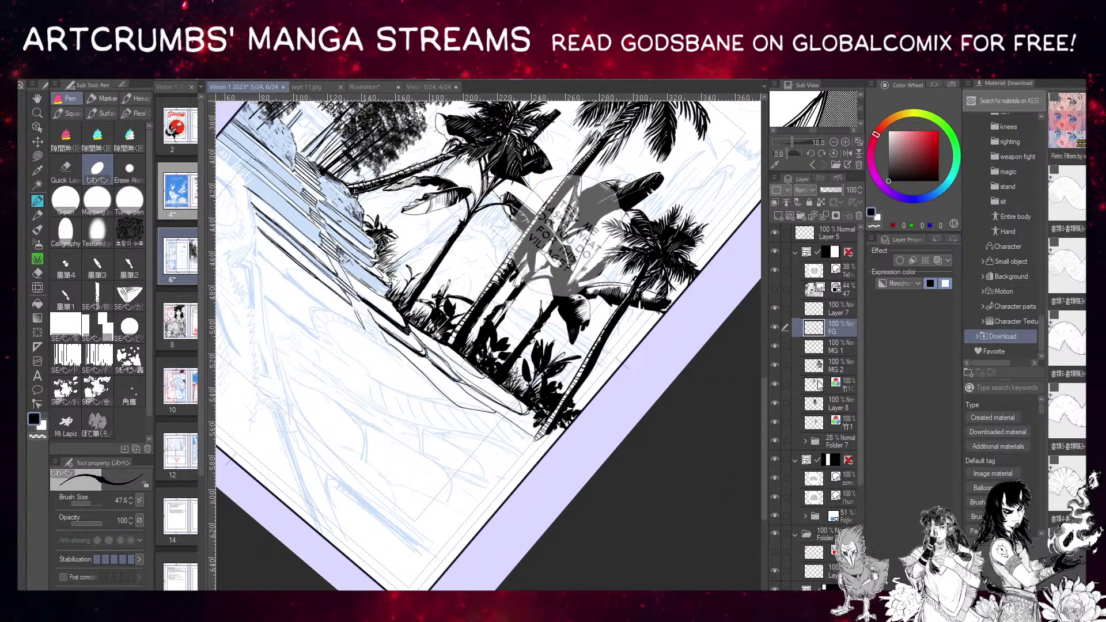
Toggle layer visibility to identify the palm's layer, trim the overhanging base of the border palm's trunk on MG 2, and straighten the canvas.
{"action": "left_click", "coordinate": [829, 371]}
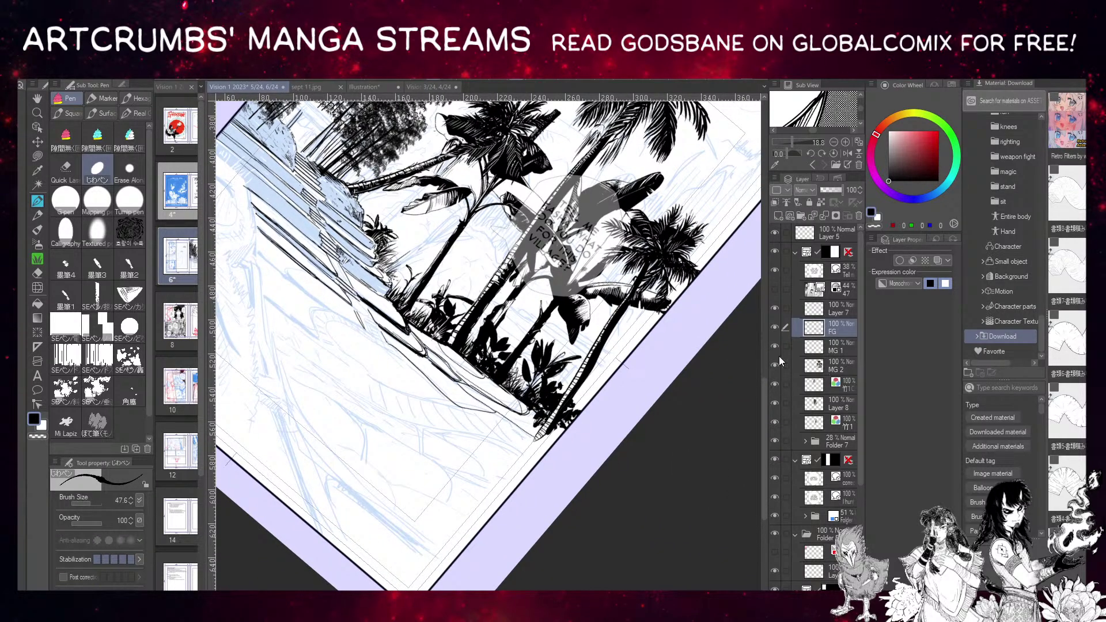
{"action": "left_click", "coordinate": [775, 421]}
{"action": "left_click", "coordinate": [775, 421]}
{"action": "left_click", "coordinate": [775, 402]}
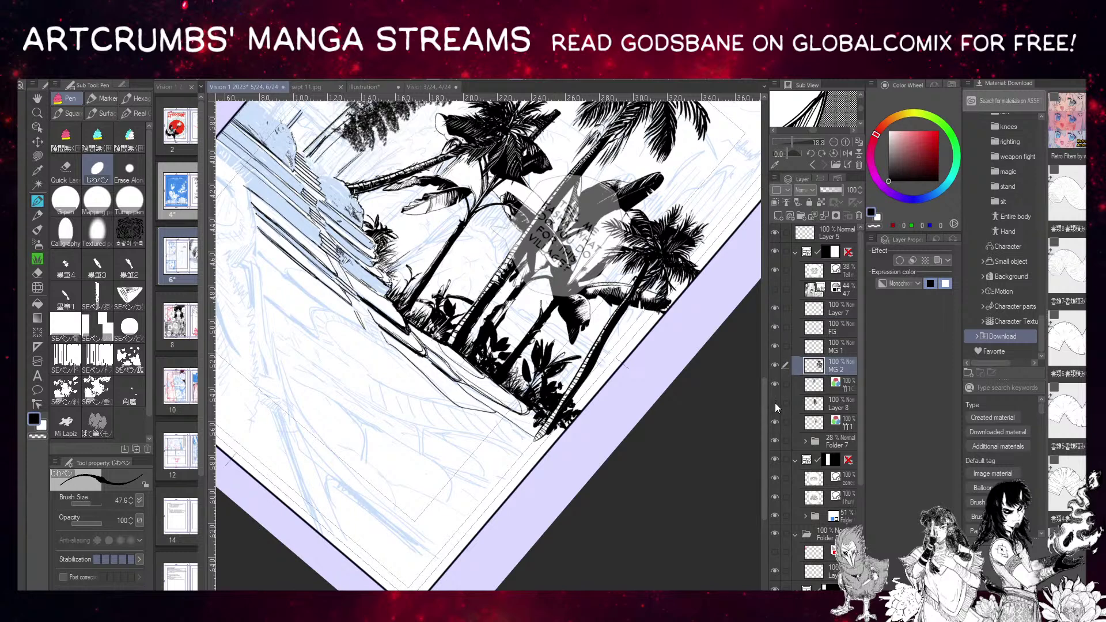
{"action": "left_click", "coordinate": [775, 403]}
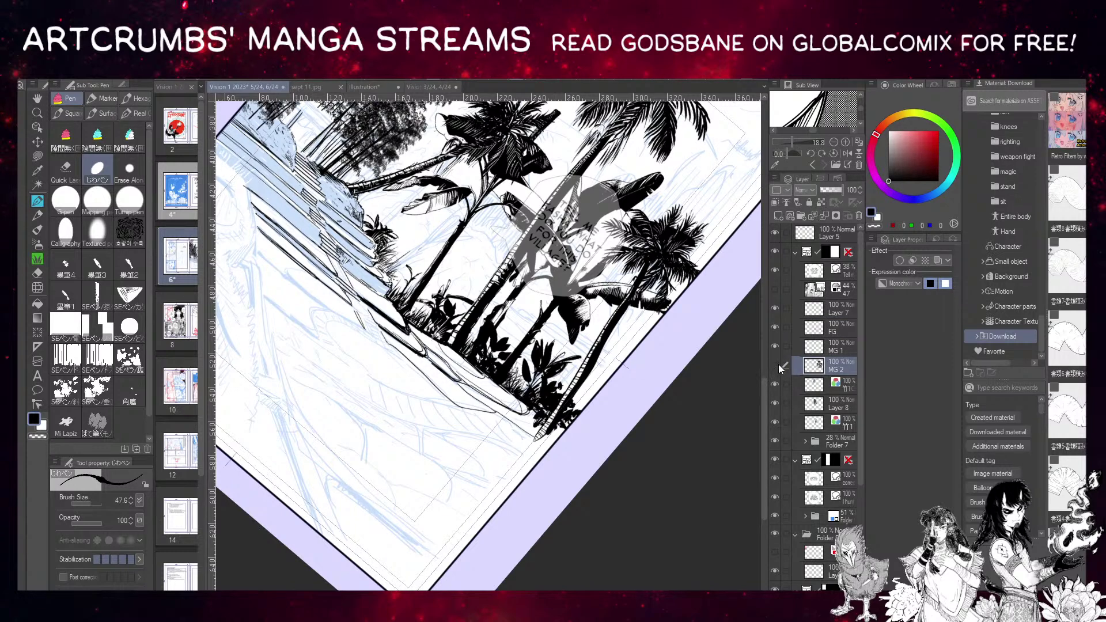
{"action": "left_click", "coordinate": [775, 365]}
{"action": "left_click", "coordinate": [775, 365]}
{"action": "mouse_move", "coordinate": [548, 437]}
{"action": "left_mouse_down"}
{"action": "mouse_move", "coordinate": [522, 417]}
{"action": "mouse_move", "coordinate": [544, 435]}
{"action": "left_mouse_up"}
{"action": "key", "text": "ctrl+@"}
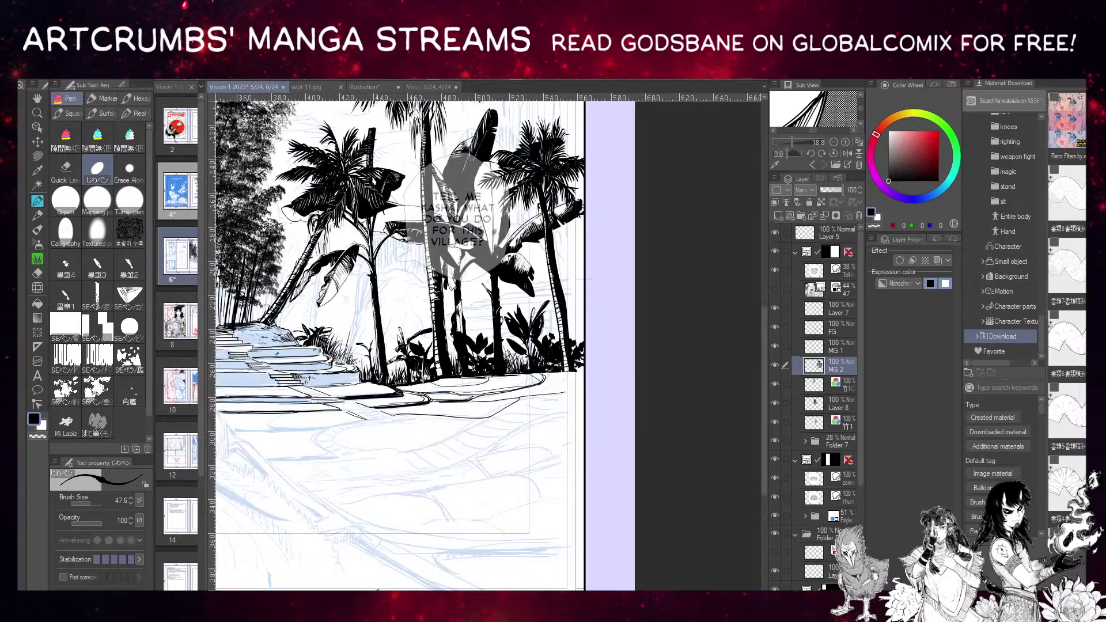
Return to the FG layer and ink a long curved ground line across the foreground to the panel border.
{"action": "left_click_drag", "start_coordinate": [693, 304], "coordinate": [665, 316]}
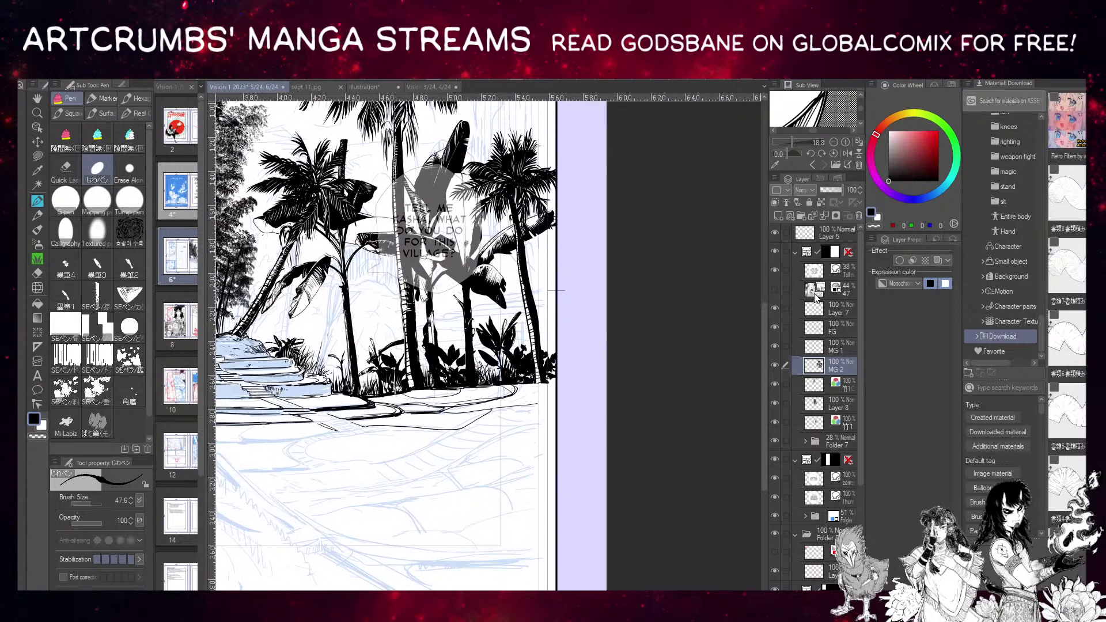
{"action": "left_click", "coordinate": [815, 314]}
{"action": "left_click", "coordinate": [815, 328]}
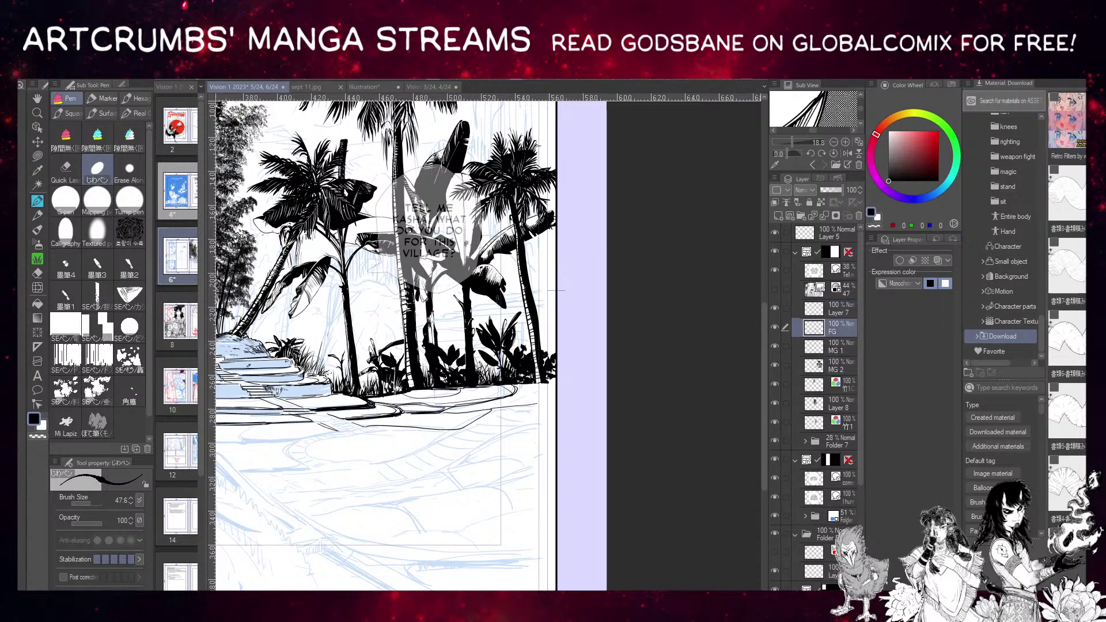
{"action": "left_click_drag", "start_coordinate": [561, 290], "coordinate": [597, 390]}
{"action": "mouse_move", "coordinate": [488, 412]}
{"action": "left_mouse_down"}
{"action": "mouse_move", "coordinate": [468, 383]}
{"action": "mouse_move", "coordinate": [490, 407]}
{"action": "mouse_move", "coordinate": [491, 393]}
{"action": "mouse_move", "coordinate": [502, 436]}
{"action": "left_mouse_up"}
{"action": "left_click_drag", "start_coordinate": [402, 361], "coordinate": [451, 406]}
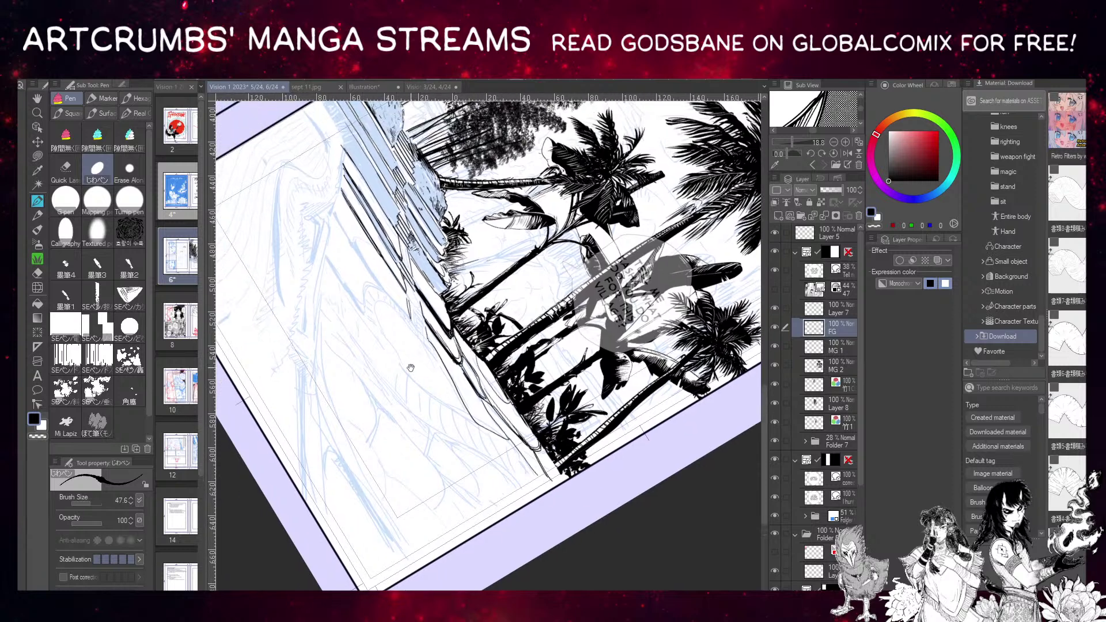
{"action": "mouse_move", "coordinate": [359, 349]}
{"action": "left_mouse_down"}
{"action": "mouse_move", "coordinate": [431, 427]}
{"action": "mouse_move", "coordinate": [529, 501]}
{"action": "left_mouse_up"}
{"action": "mouse_move", "coordinate": [433, 430]}
{"action": "left_mouse_down"}
{"action": "mouse_move", "coordinate": [503, 475]}
{"action": "mouse_move", "coordinate": [528, 501]}
{"action": "left_mouse_up"}
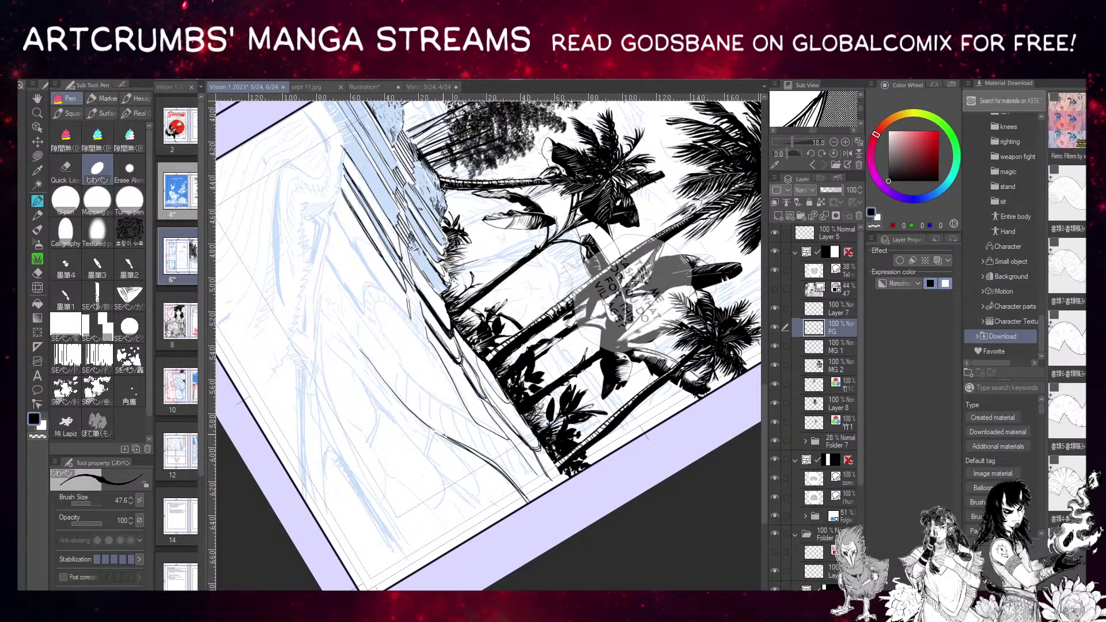
Ink additional curved contour lines between the long foreground line and the stone slabs.
{"action": "left_click_drag", "start_coordinate": [395, 365], "coordinate": [420, 424]}
{"action": "mouse_move", "coordinate": [392, 385]}
{"action": "left_mouse_down"}
{"action": "mouse_move", "coordinate": [423, 424]}
{"action": "mouse_move", "coordinate": [387, 376]}
{"action": "mouse_move", "coordinate": [444, 450]}
{"action": "left_mouse_up"}
{"action": "left_click_drag", "start_coordinate": [393, 344], "coordinate": [485, 462]}
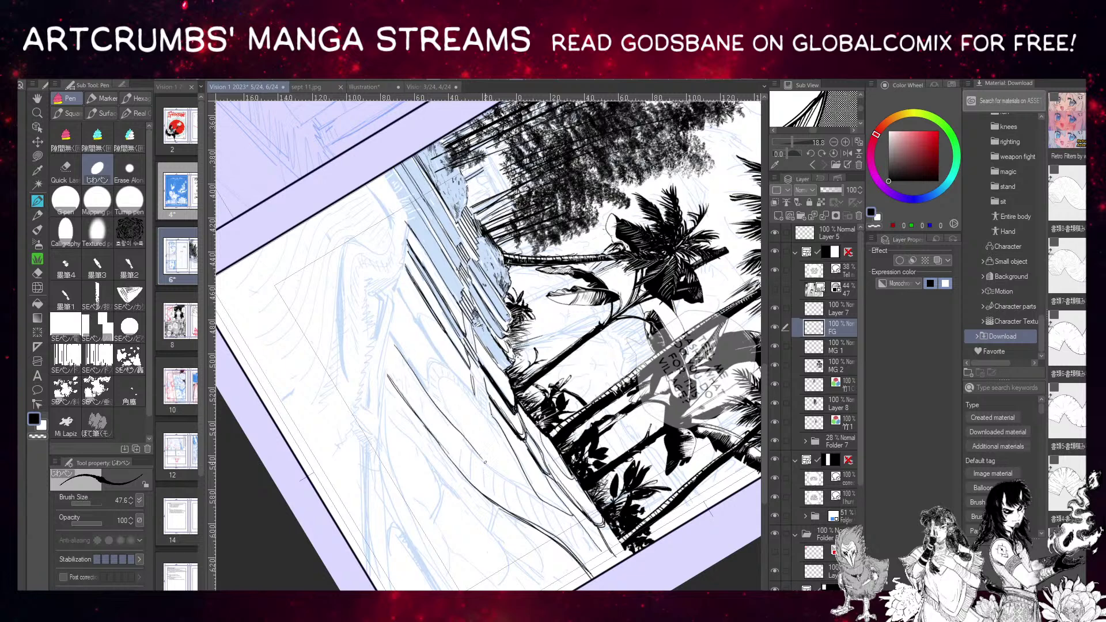
Undo the last stroke and re-ink the long curved terrace edge sweeping across the foreground field to the panel border.
{"action": "key", "text": "ctrl+z"}
{"action": "left_click_drag", "start_coordinate": [395, 345], "coordinate": [495, 461]}
{"action": "left_click_drag", "start_coordinate": [469, 414], "coordinate": [400, 335]}
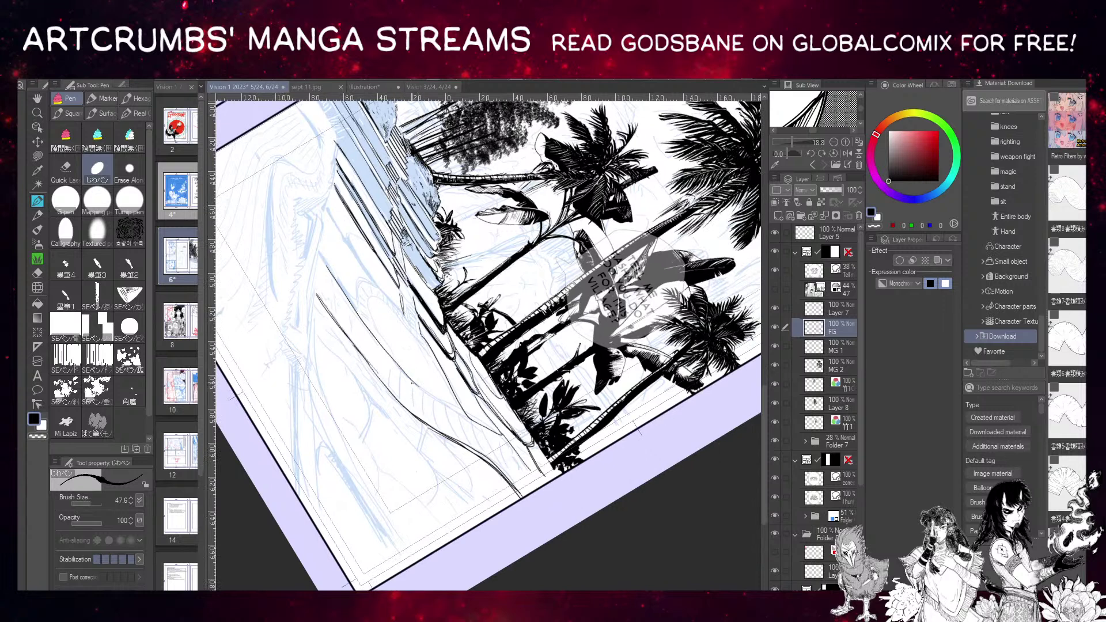
{"action": "left_click_drag", "start_coordinate": [418, 386], "coordinate": [540, 486]}
{"action": "left_click_drag", "start_coordinate": [468, 418], "coordinate": [541, 487]}
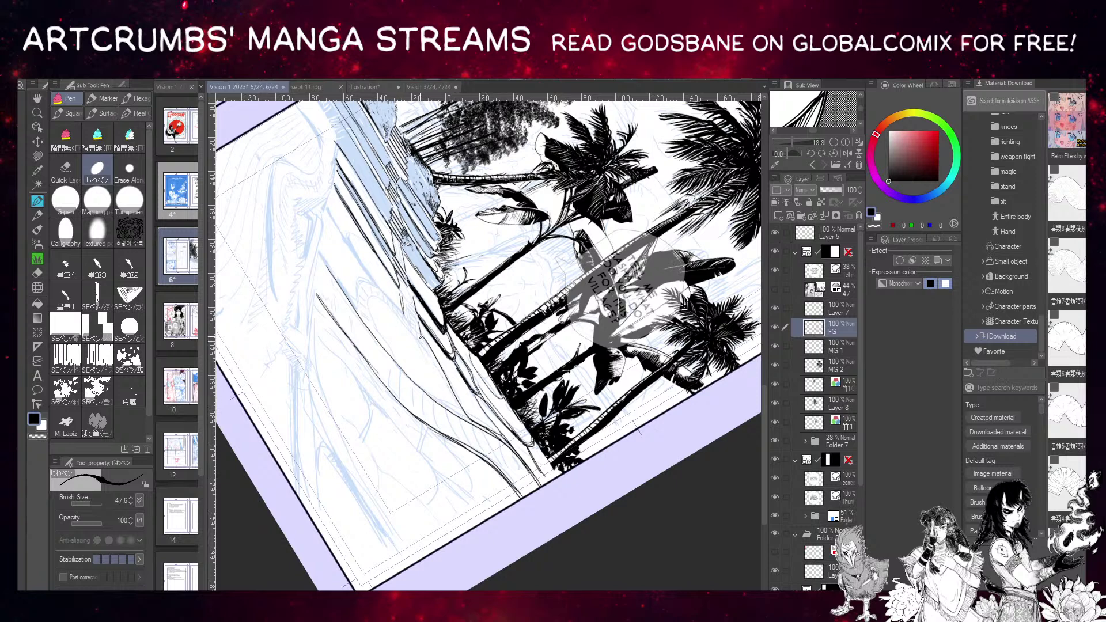
{"action": "left_click_drag", "start_coordinate": [413, 338], "coordinate": [455, 436]}
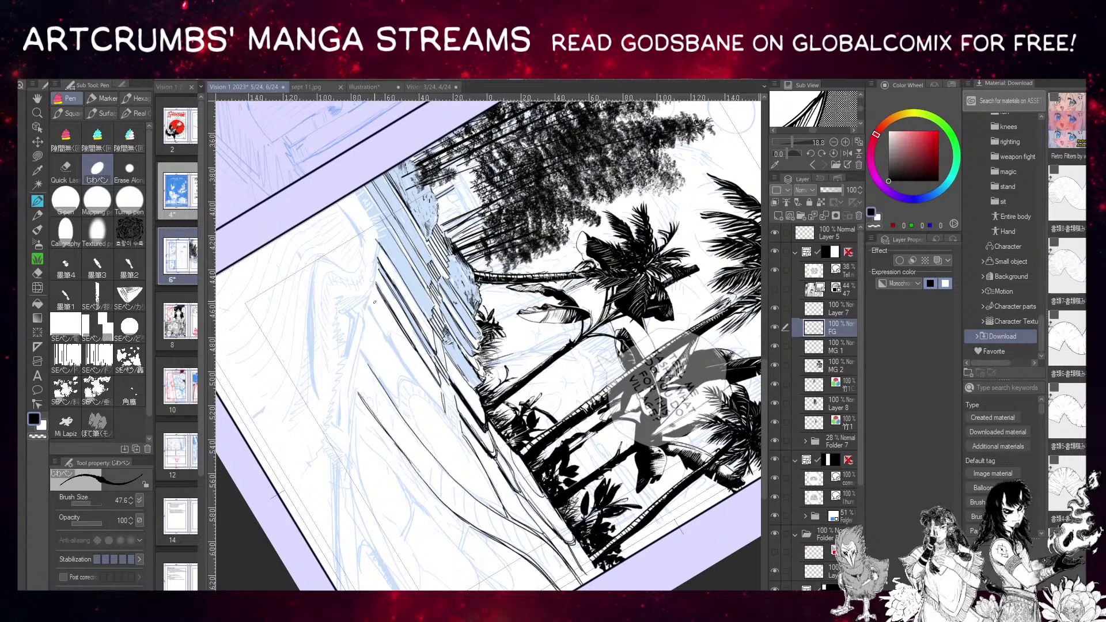
Ink the rounded bend of the paddy terrace above the long foreground curve.
{"action": "mouse_move", "coordinate": [417, 435]}
{"action": "left_mouse_down"}
{"action": "mouse_move", "coordinate": [421, 403]}
{"action": "mouse_move", "coordinate": [461, 444]}
{"action": "left_mouse_up"}
{"action": "mouse_move", "coordinate": [440, 405]}
{"action": "left_mouse_down"}
{"action": "mouse_move", "coordinate": [408, 382]}
{"action": "mouse_move", "coordinate": [399, 416]}
{"action": "left_mouse_up"}
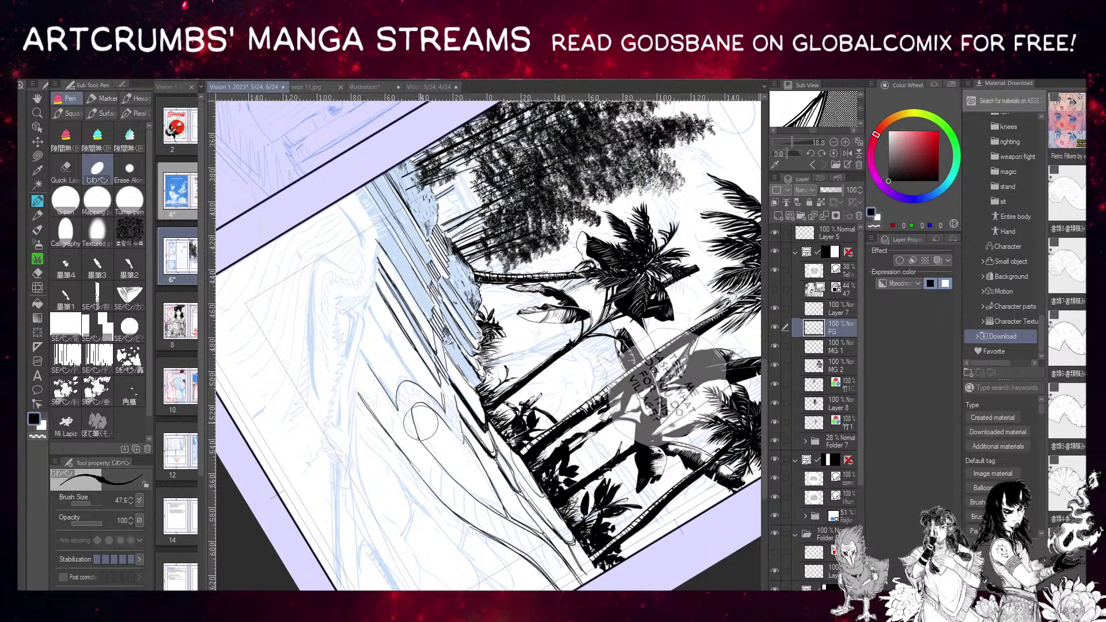
{"action": "mouse_move", "coordinate": [420, 423]}
{"action": "left_mouse_down"}
{"action": "mouse_move", "coordinate": [446, 411]}
{"action": "mouse_move", "coordinate": [491, 491]}
{"action": "left_mouse_up"}
{"action": "left_click_drag", "start_coordinate": [468, 447], "coordinate": [503, 511]}
{"action": "mouse_move", "coordinate": [390, 336]}
{"action": "left_mouse_down"}
{"action": "mouse_move", "coordinate": [407, 343]}
{"action": "mouse_move", "coordinate": [392, 334]}
{"action": "mouse_move", "coordinate": [396, 347]}
{"action": "mouse_move", "coordinate": [371, 317]}
{"action": "mouse_move", "coordinate": [385, 330]}
{"action": "left_mouse_up"}
{"action": "key", "text": "ctrl+z"}
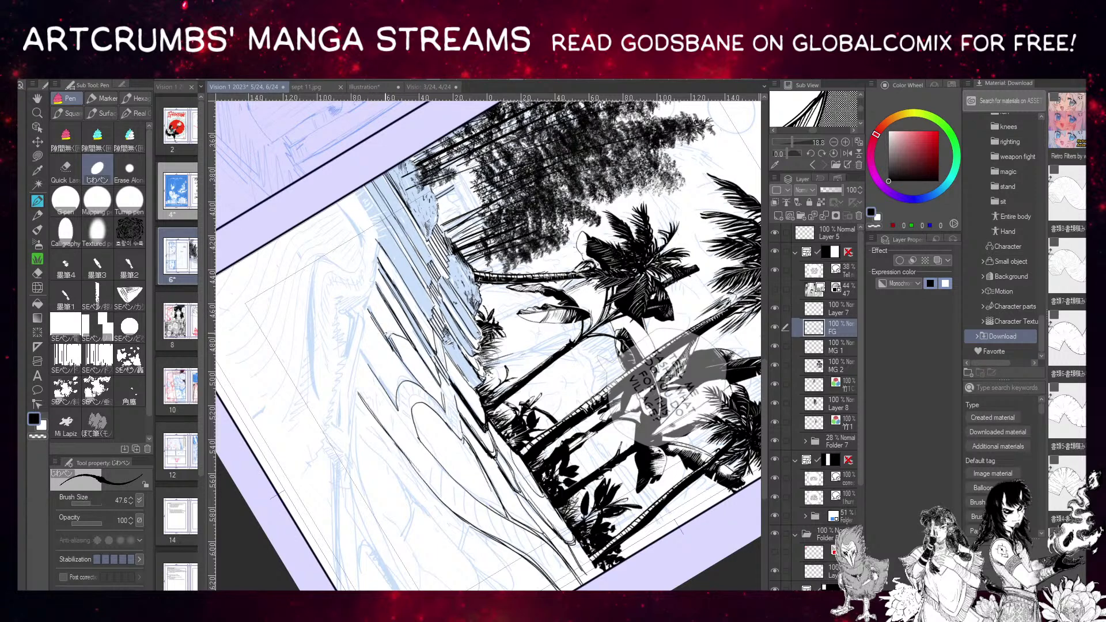
Ink and thicken the straight terrace edges between the stepped terraces and the rounded bend.
{"action": "left_click_drag", "start_coordinate": [385, 334], "coordinate": [397, 345]}
{"action": "left_click_drag", "start_coordinate": [433, 397], "coordinate": [401, 354]}
{"action": "left_click_drag", "start_coordinate": [414, 374], "coordinate": [395, 350]}
{"action": "left_click_drag", "start_coordinate": [387, 389], "coordinate": [361, 352]}
{"action": "mouse_move", "coordinate": [388, 393]}
{"action": "left_mouse_down"}
{"action": "mouse_move", "coordinate": [359, 347]}
{"action": "mouse_move", "coordinate": [398, 410]}
{"action": "left_mouse_up"}
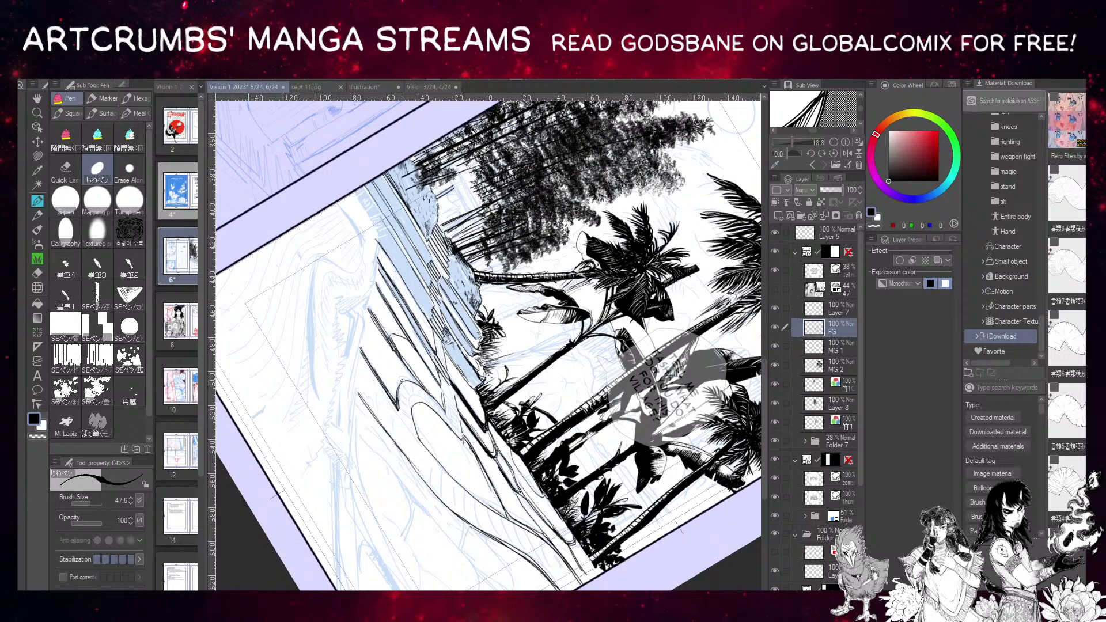
Strengthen the outline of the rounded paddy bend and the terrace edge just above it with extra pen strokes.
{"action": "key", "text": "ctrl+@"}
{"action": "scroll", "coordinate": [441, 333], "scroll_direction": "down", "scroll_amount": 1}
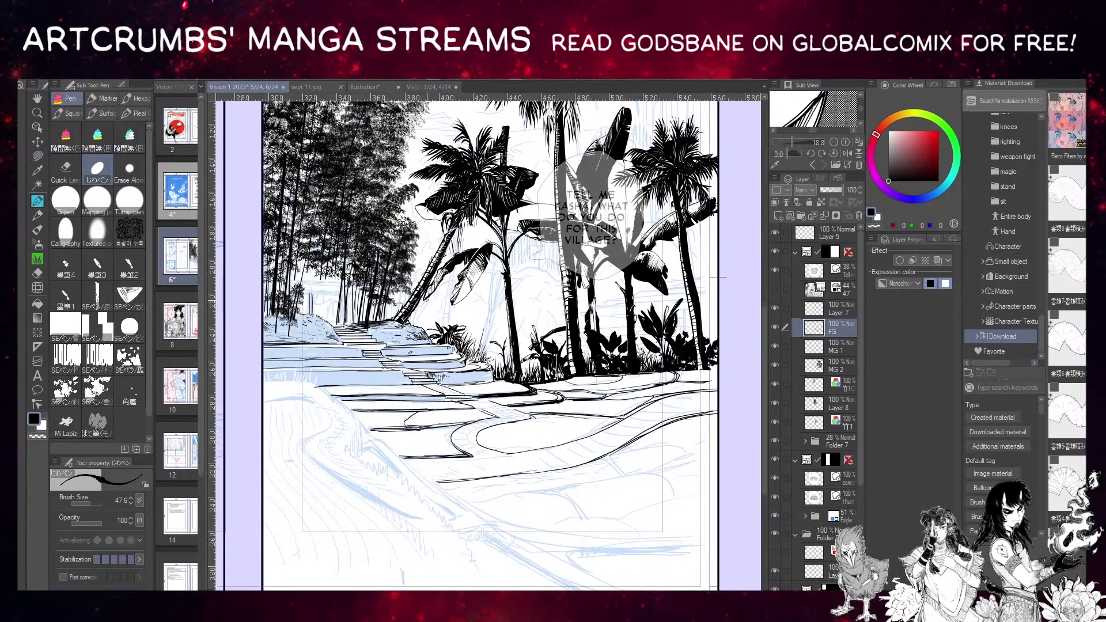
{"action": "left_click_drag", "start_coordinate": [448, 383], "coordinate": [435, 374]}
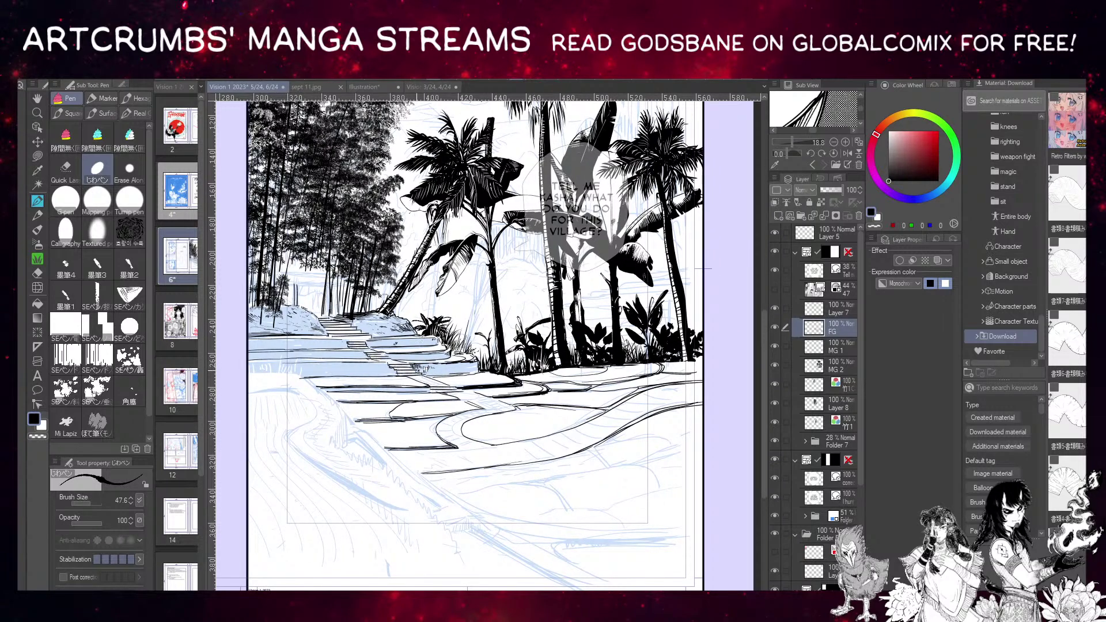
{"action": "left_click_drag", "start_coordinate": [368, 322], "coordinate": [443, 375]}
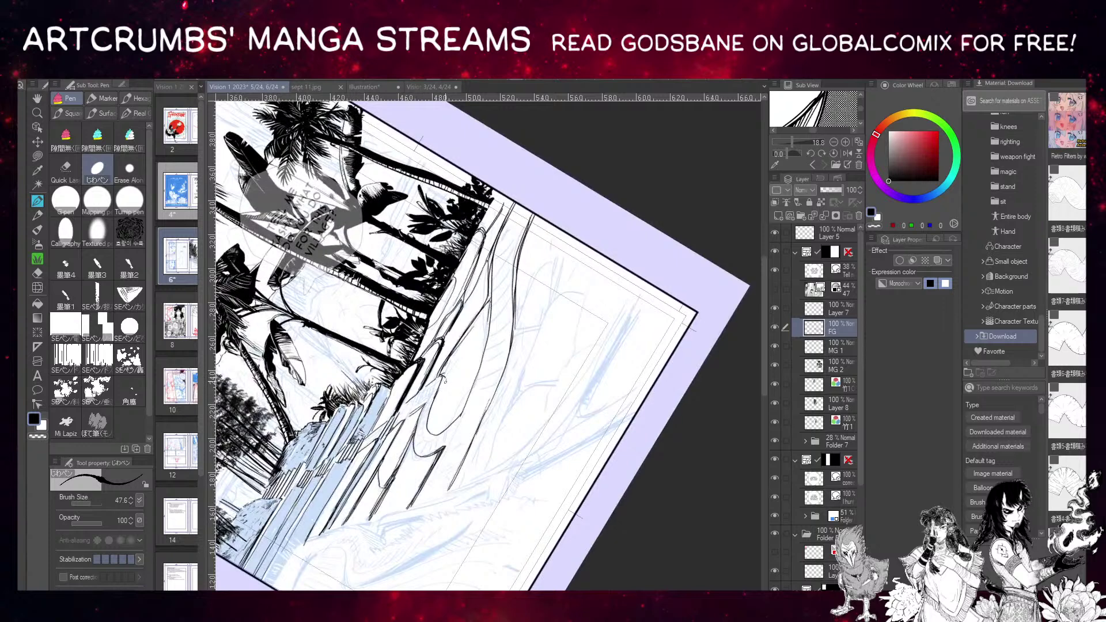
{"action": "mouse_move", "coordinate": [446, 389]}
{"action": "left_mouse_down"}
{"action": "mouse_move", "coordinate": [442, 377]}
{"action": "mouse_move", "coordinate": [427, 431]}
{"action": "left_mouse_up"}
{"action": "scroll", "coordinate": [457, 347], "scroll_direction": "up", "scroll_amount": 1}
{"action": "left_click_drag", "start_coordinate": [461, 351], "coordinate": [447, 370]}
{"action": "left_click_drag", "start_coordinate": [468, 341], "coordinate": [456, 358]}
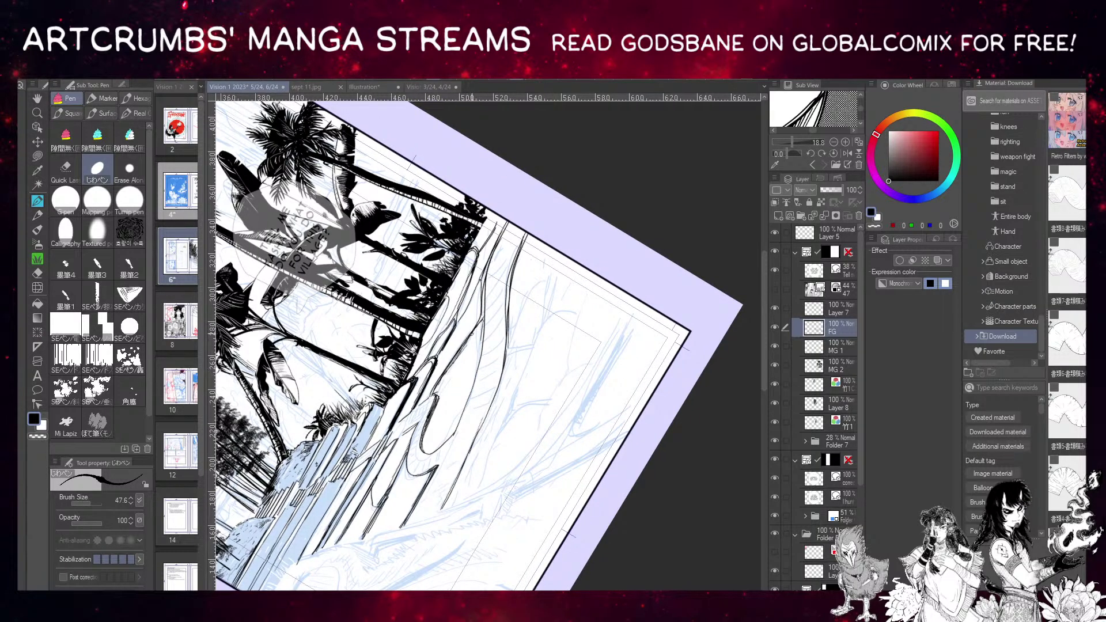
Thicken the winding terrace edges below the palm trees with short pen strokes.
{"action": "mouse_move", "coordinate": [483, 322]}
{"action": "left_mouse_down"}
{"action": "mouse_move", "coordinate": [461, 351]}
{"action": "mouse_move", "coordinate": [470, 337]}
{"action": "left_mouse_up"}
{"action": "left_click_drag", "start_coordinate": [458, 355], "coordinate": [448, 370]}
{"action": "mouse_move", "coordinate": [484, 323]}
{"action": "left_mouse_down"}
{"action": "mouse_move", "coordinate": [441, 387]}
{"action": "mouse_move", "coordinate": [475, 326]}
{"action": "left_mouse_up"}
{"action": "mouse_move", "coordinate": [486, 288]}
{"action": "left_mouse_down"}
{"action": "mouse_move", "coordinate": [481, 318]}
{"action": "mouse_move", "coordinate": [480, 308]}
{"action": "left_mouse_up"}
{"action": "left_click_drag", "start_coordinate": [489, 268], "coordinate": [482, 284]}
{"action": "left_click_drag", "start_coordinate": [485, 302], "coordinate": [482, 315]}
{"action": "mouse_move", "coordinate": [496, 252]}
{"action": "left_mouse_down"}
{"action": "mouse_move", "coordinate": [486, 270]}
{"action": "mouse_move", "coordinate": [490, 258]}
{"action": "left_mouse_up"}
{"action": "mouse_move", "coordinate": [492, 253]}
{"action": "left_mouse_down"}
{"action": "mouse_move", "coordinate": [483, 280]}
{"action": "mouse_move", "coordinate": [505, 305]}
{"action": "left_mouse_up"}
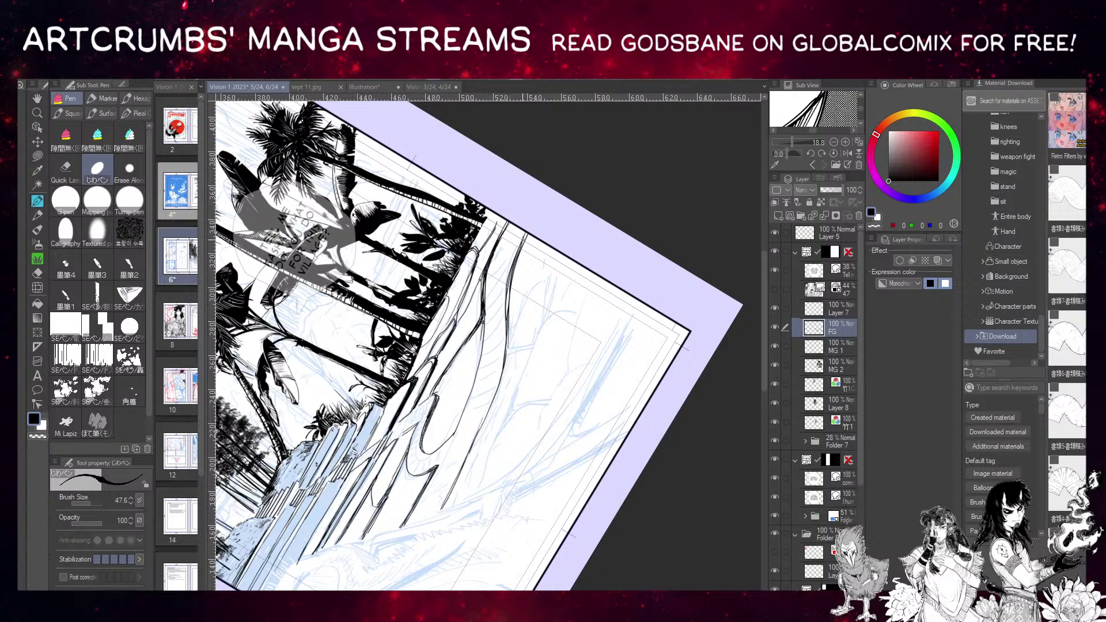
Thicken the long foreground terrace edge where it meets the panel border, undoing and redrawing unsatisfactory strokes.
{"action": "left_click_drag", "start_coordinate": [526, 237], "coordinate": [517, 252]}
{"action": "left_click_drag", "start_coordinate": [512, 267], "coordinate": [506, 315]}
{"action": "left_click_drag", "start_coordinate": [531, 233], "coordinate": [514, 274]}
{"action": "left_click_drag", "start_coordinate": [509, 289], "coordinate": [505, 318]}
{"action": "left_click_drag", "start_coordinate": [529, 236], "coordinate": [514, 274]}
{"action": "left_click_drag", "start_coordinate": [509, 291], "coordinate": [507, 313]}
{"action": "key", "text": "ctrl+z"}
{"action": "key", "text": "ctrl+z"}
{"action": "key", "text": "ctrl+z"}
{"action": "key", "text": "ctrl+z"}
{"action": "left_click_drag", "start_coordinate": [508, 311], "coordinate": [524, 250]}
{"action": "left_click_drag", "start_coordinate": [504, 322], "coordinate": [525, 236]}
{"action": "key", "text": "ctrl+z"}
{"action": "left_click_drag", "start_coordinate": [507, 319], "coordinate": [527, 234]}
{"action": "left_click_drag", "start_coordinate": [484, 319], "coordinate": [455, 431]}
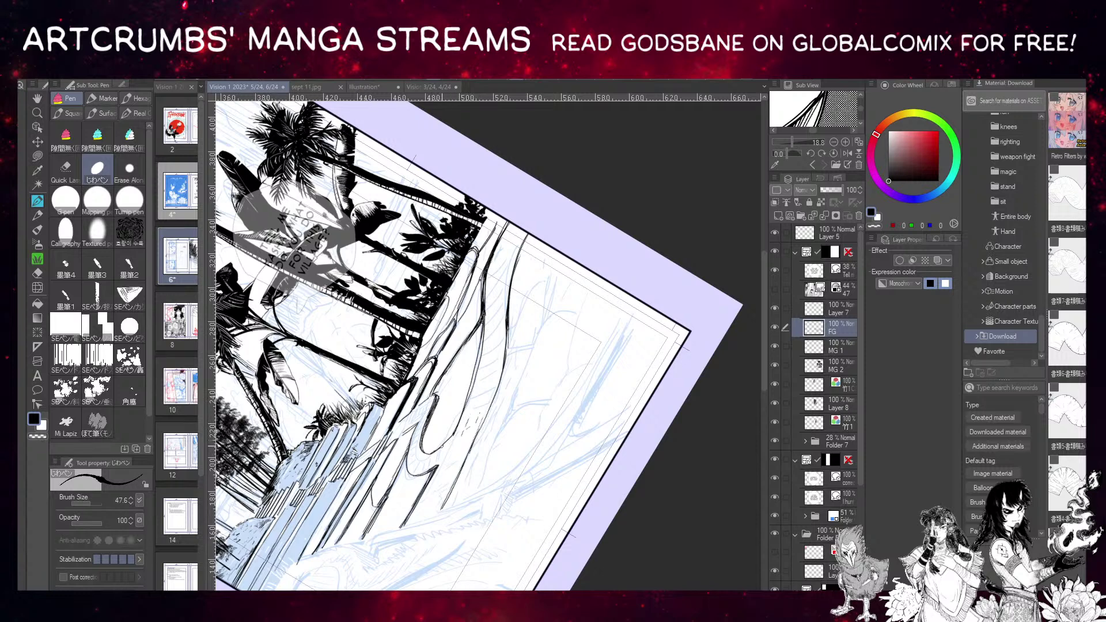
Add short ripple strokes and reinforce the line along the long foreground terrace edge.
{"action": "left_click_drag", "start_coordinate": [429, 454], "coordinate": [465, 406]}
{"action": "left_click_drag", "start_coordinate": [449, 444], "coordinate": [467, 405]}
{"action": "left_click_drag", "start_coordinate": [483, 348], "coordinate": [466, 379]}
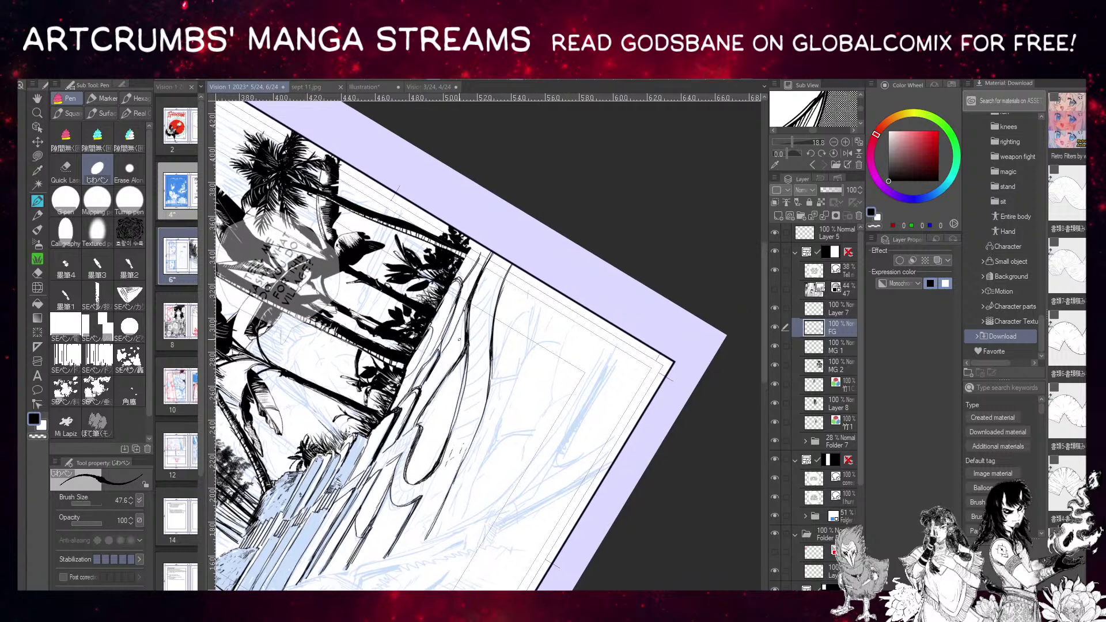
Thicken the middle terrace edges and corners beside the rounded paddy bend.
{"action": "mouse_move", "coordinate": [394, 475]}
{"action": "left_mouse_down"}
{"action": "mouse_move", "coordinate": [403, 454]}
{"action": "mouse_move", "coordinate": [399, 463]}
{"action": "left_mouse_up"}
{"action": "mouse_move", "coordinate": [377, 510]}
{"action": "left_mouse_down"}
{"action": "mouse_move", "coordinate": [398, 465]}
{"action": "mouse_move", "coordinate": [387, 489]}
{"action": "mouse_move", "coordinate": [397, 498]}
{"action": "left_mouse_up"}
{"action": "left_click_drag", "start_coordinate": [389, 499], "coordinate": [392, 482]}
{"action": "left_click_drag", "start_coordinate": [392, 475], "coordinate": [403, 417]}
{"action": "scroll", "coordinate": [461, 357], "scroll_direction": "down", "scroll_amount": 2}
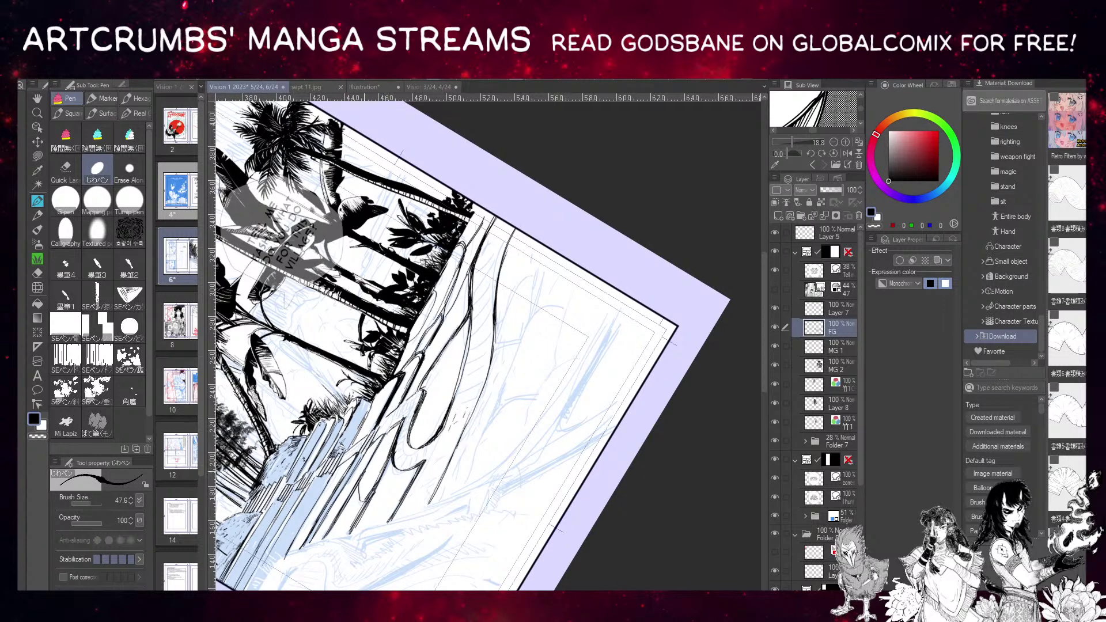
{"action": "left_click_drag", "start_coordinate": [365, 469], "coordinate": [375, 448]}
{"action": "left_click_drag", "start_coordinate": [362, 501], "coordinate": [384, 464]}
{"action": "key", "text": "ctrl+z"}
{"action": "left_click_drag", "start_coordinate": [380, 471], "coordinate": [399, 427]}
{"action": "left_click_drag", "start_coordinate": [403, 345], "coordinate": [389, 338]}
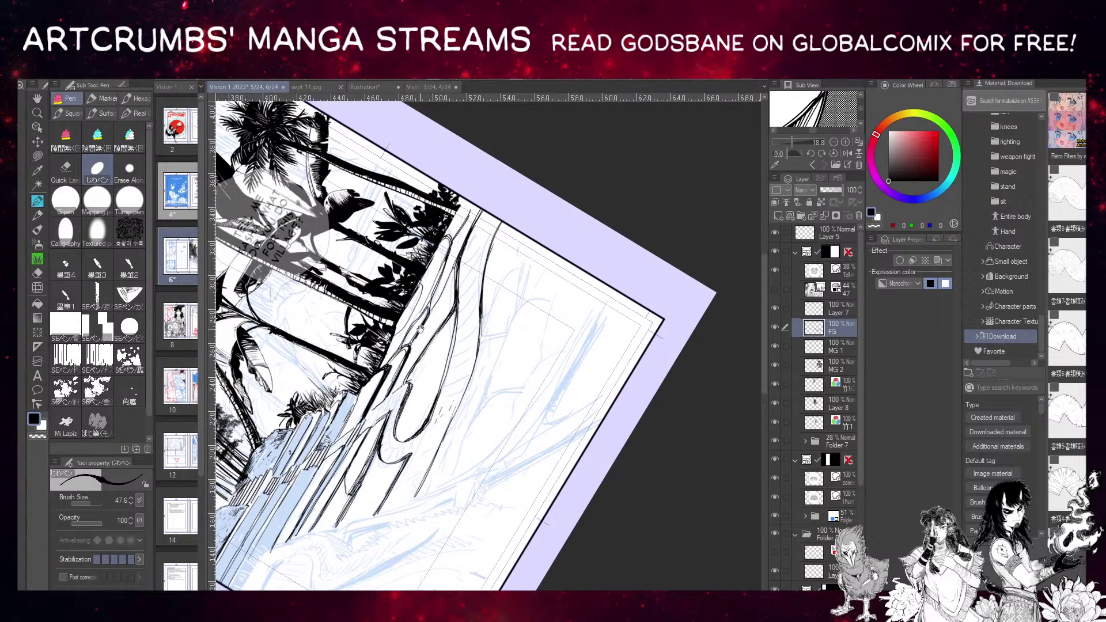
Ink a terrace dividing line from the panel border down past the long foreground curve, with a short branch.
{"action": "left_click_drag", "start_coordinate": [439, 368], "coordinate": [401, 434]}
{"action": "mouse_move", "coordinate": [464, 325]}
{"action": "left_mouse_down"}
{"action": "mouse_move", "coordinate": [453, 352]}
{"action": "mouse_move", "coordinate": [433, 334]}
{"action": "left_mouse_up"}
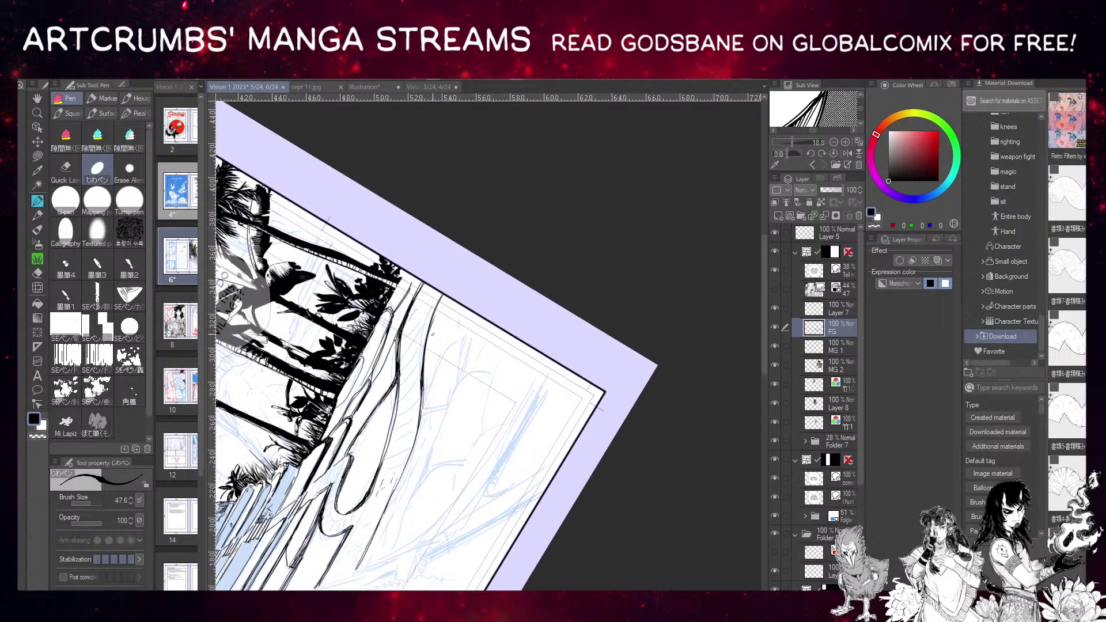
{"action": "left_click_drag", "start_coordinate": [423, 421], "coordinate": [460, 336]}
{"action": "key", "text": "ctrl+z"}
{"action": "mouse_move", "coordinate": [426, 398]}
{"action": "left_mouse_down"}
{"action": "mouse_move", "coordinate": [455, 322]}
{"action": "mouse_move", "coordinate": [423, 405]}
{"action": "mouse_move", "coordinate": [431, 372]}
{"action": "mouse_move", "coordinate": [453, 371]}
{"action": "left_mouse_up"}
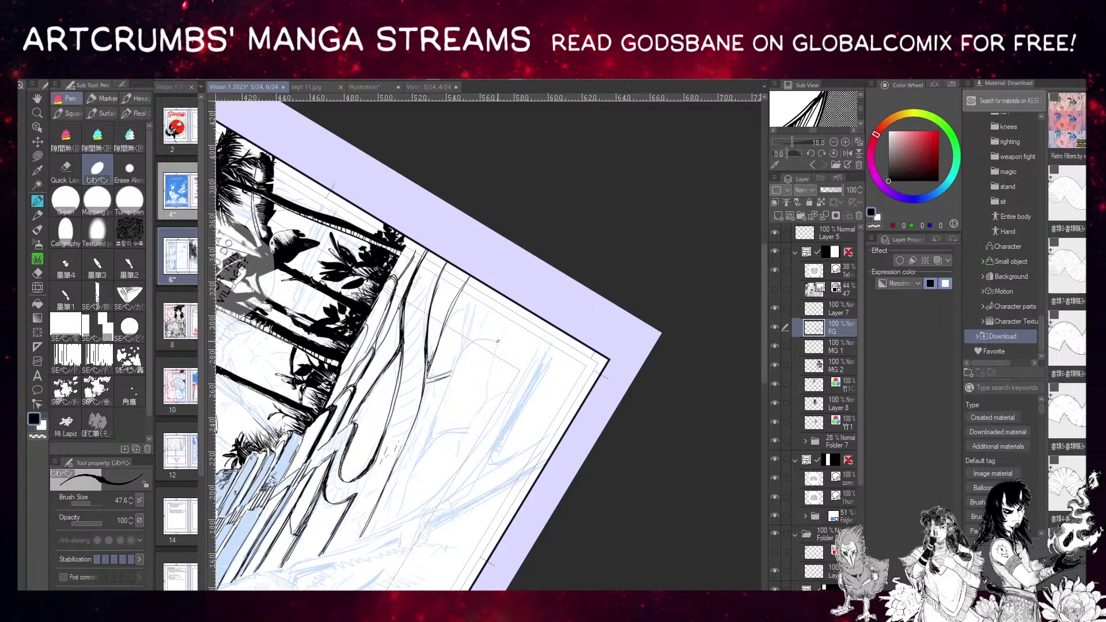
Ink the next lower terrace contour as a long curve with a forked divider at its middle.
{"action": "mouse_move", "coordinate": [498, 341]}
{"action": "left_mouse_down"}
{"action": "mouse_move", "coordinate": [460, 363]}
{"action": "mouse_move", "coordinate": [403, 489]}
{"action": "left_mouse_up"}
{"action": "key", "text": "ctrl+z"}
{"action": "mouse_move", "coordinate": [497, 340]}
{"action": "left_mouse_down"}
{"action": "mouse_move", "coordinate": [481, 341]}
{"action": "mouse_move", "coordinate": [394, 518]}
{"action": "left_mouse_up"}
{"action": "left_click_drag", "start_coordinate": [431, 404], "coordinate": [439, 364]}
{"action": "left_click_drag", "start_coordinate": [428, 421], "coordinate": [478, 387]}
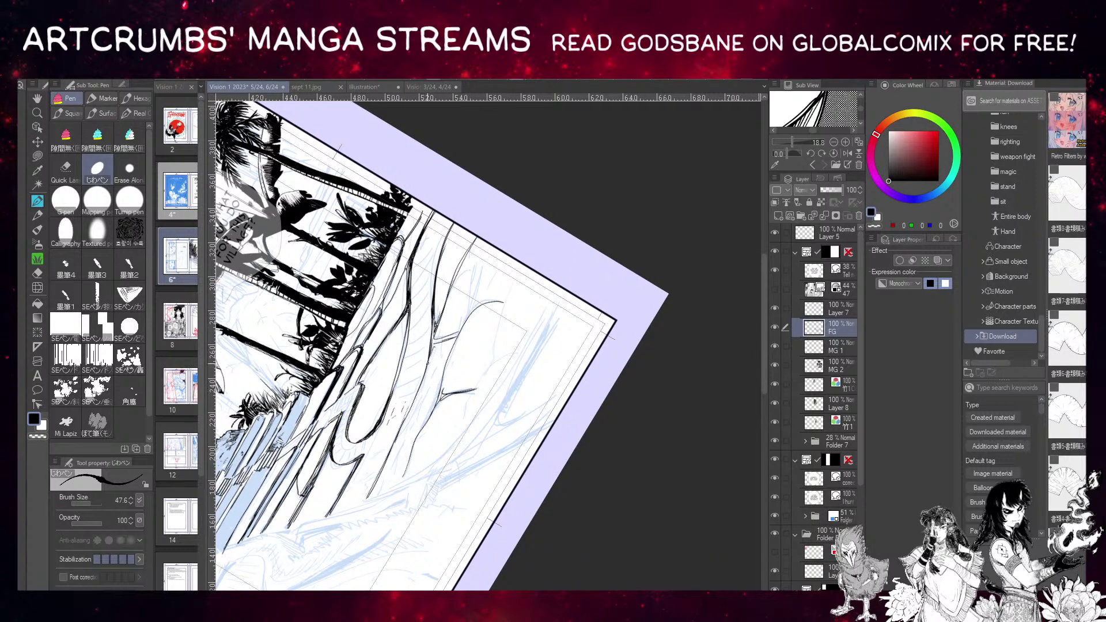
Ink the lowest rounded terrace contour running from the forked divider to the panel border.
{"action": "left_click_drag", "start_coordinate": [482, 316], "coordinate": [460, 310]}
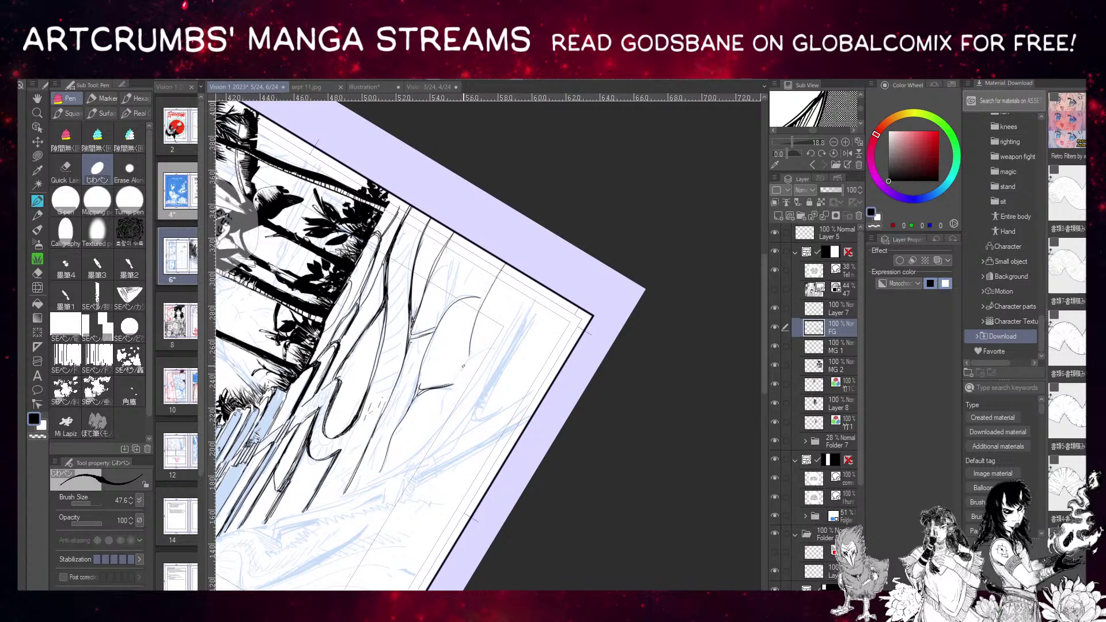
{"action": "left_click_drag", "start_coordinate": [470, 357], "coordinate": [436, 435]}
{"action": "left_click_drag", "start_coordinate": [475, 382], "coordinate": [528, 294]}
{"action": "mouse_move", "coordinate": [354, 483]}
{"action": "left_mouse_down"}
{"action": "mouse_move", "coordinate": [336, 270]}
{"action": "mouse_move", "coordinate": [438, 353]}
{"action": "left_mouse_up"}
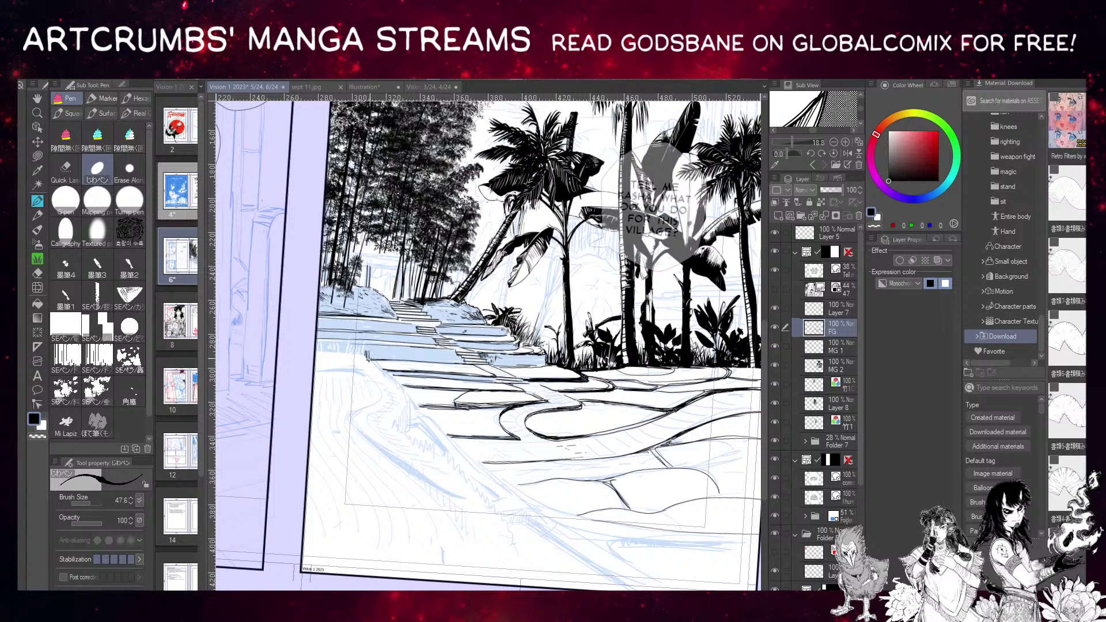
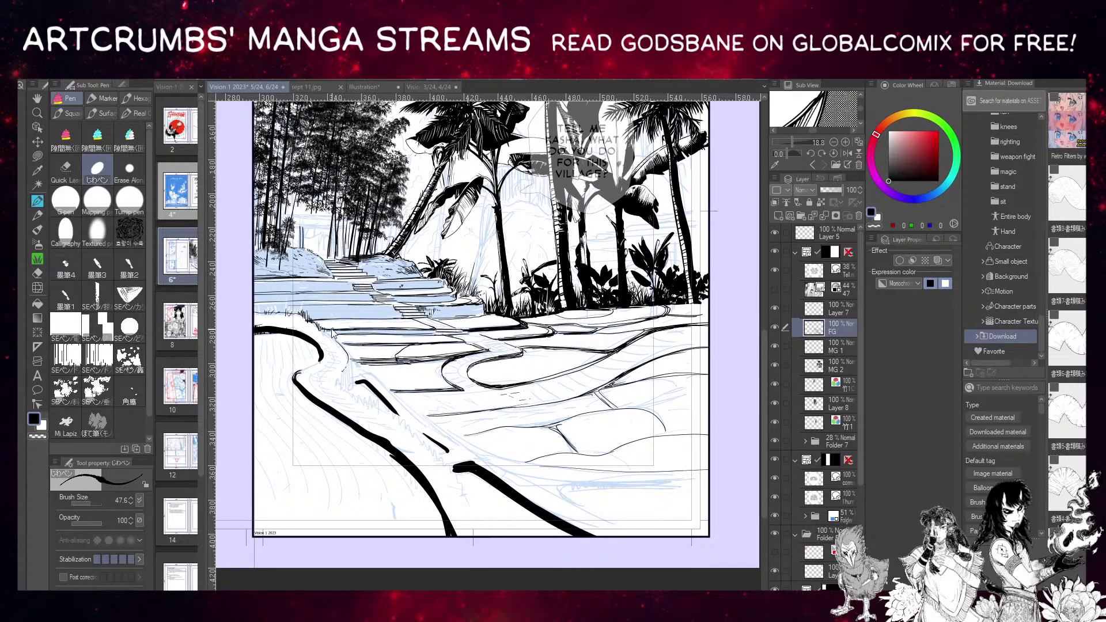
Ink small grass strokes along the upper edge of the foreground path.
{"action": "mouse_move", "coordinate": [347, 362]}
{"action": "left_mouse_down"}
{"action": "mouse_move", "coordinate": [349, 346]}
{"action": "mouse_move", "coordinate": [342, 367]}
{"action": "left_mouse_up"}
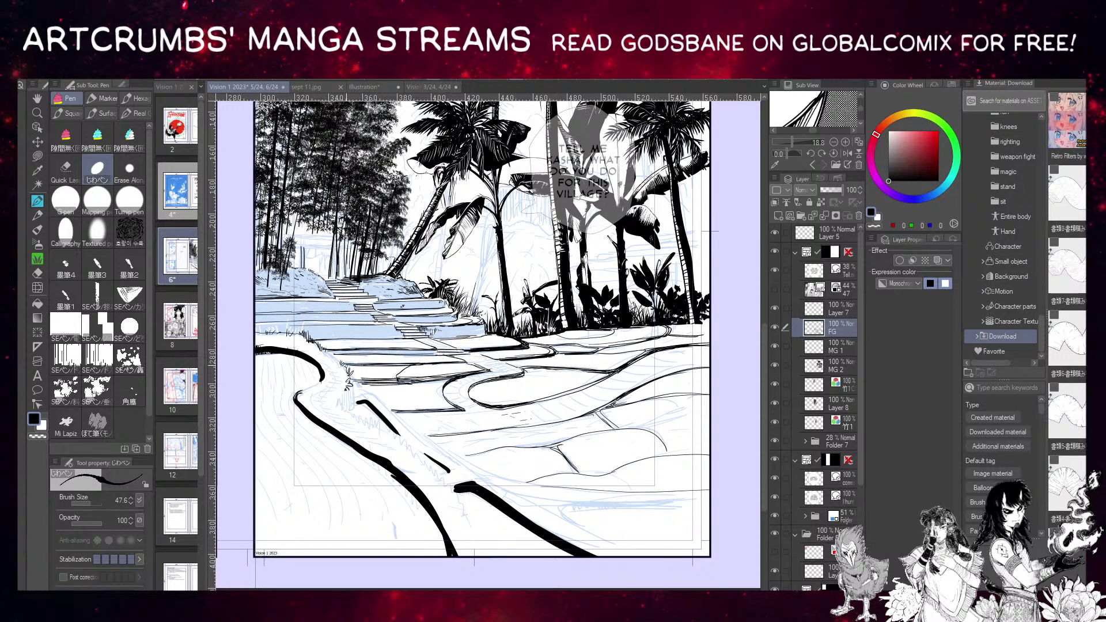
{"action": "left_click_drag", "start_coordinate": [342, 323], "coordinate": [349, 308]}
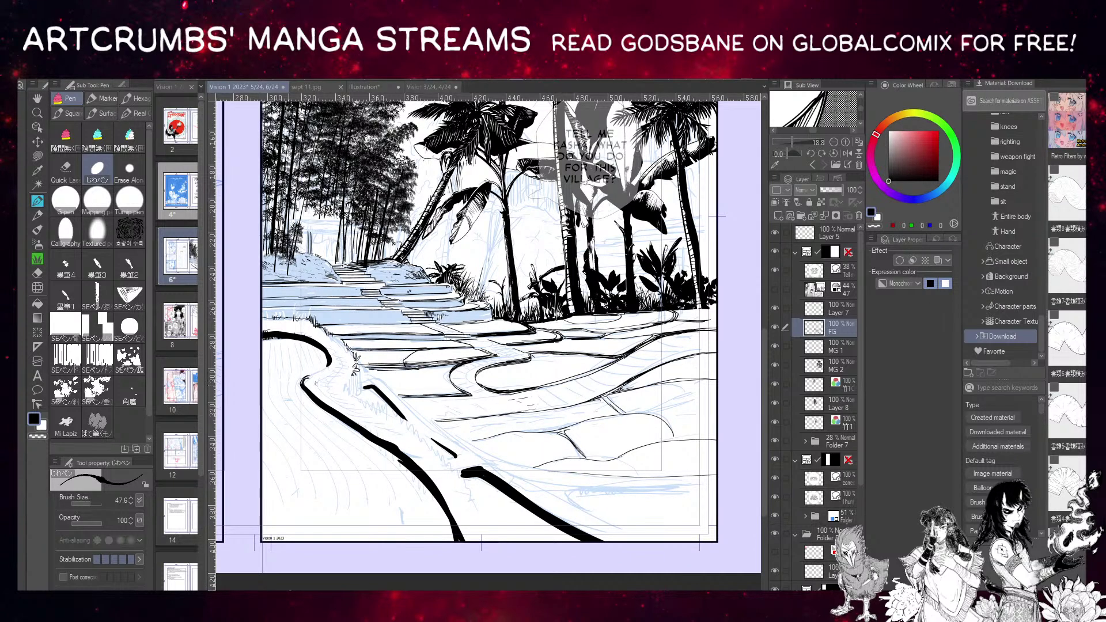
{"action": "key", "text": "asciicircum"}
{"action": "key", "text": "asciicircum"}
{"action": "key", "text": "asciicircum"}
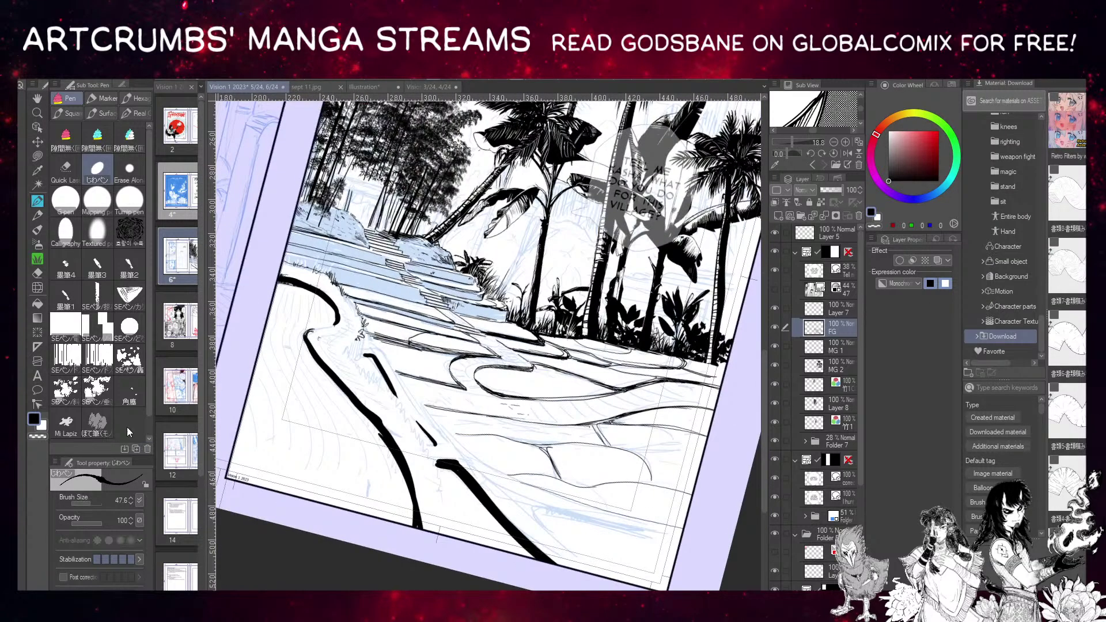
Reduce the brush size to 27.2 and hatch the ground texture on the upper part of the foreground path.
{"action": "left_click", "coordinate": [89, 503]}
{"action": "left_click_drag", "start_coordinate": [320, 338], "coordinate": [329, 334]}
{"action": "mouse_move", "coordinate": [324, 338]}
{"action": "left_mouse_down"}
{"action": "mouse_move", "coordinate": [333, 333]}
{"action": "mouse_move", "coordinate": [320, 348]}
{"action": "mouse_move", "coordinate": [314, 333]}
{"action": "mouse_move", "coordinate": [337, 344]}
{"action": "mouse_move", "coordinate": [339, 333]}
{"action": "mouse_move", "coordinate": [330, 339]}
{"action": "left_mouse_up"}
{"action": "mouse_move", "coordinate": [334, 346]}
{"action": "left_mouse_down"}
{"action": "mouse_move", "coordinate": [326, 332]}
{"action": "mouse_move", "coordinate": [346, 335]}
{"action": "left_mouse_up"}
{"action": "key", "text": "minus"}
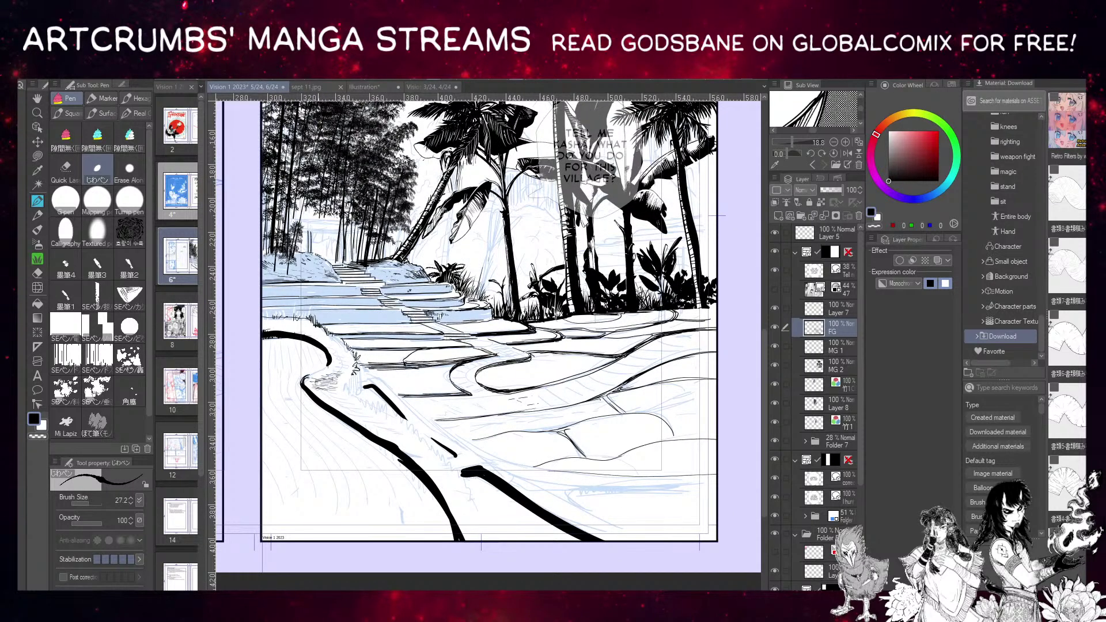
{"action": "mouse_move", "coordinate": [358, 406]}
{"action": "left_mouse_down"}
{"action": "mouse_move", "coordinate": [318, 386]}
{"action": "mouse_move", "coordinate": [338, 393]}
{"action": "mouse_move", "coordinate": [353, 374]}
{"action": "mouse_move", "coordinate": [352, 399]}
{"action": "mouse_move", "coordinate": [341, 395]}
{"action": "mouse_move", "coordinate": [383, 408]}
{"action": "mouse_move", "coordinate": [358, 414]}
{"action": "mouse_move", "coordinate": [365, 421]}
{"action": "mouse_move", "coordinate": [388, 419]}
{"action": "mouse_move", "coordinate": [353, 404]}
{"action": "left_mouse_up"}
{"action": "left_click_drag", "start_coordinate": [364, 411], "coordinate": [357, 398]}
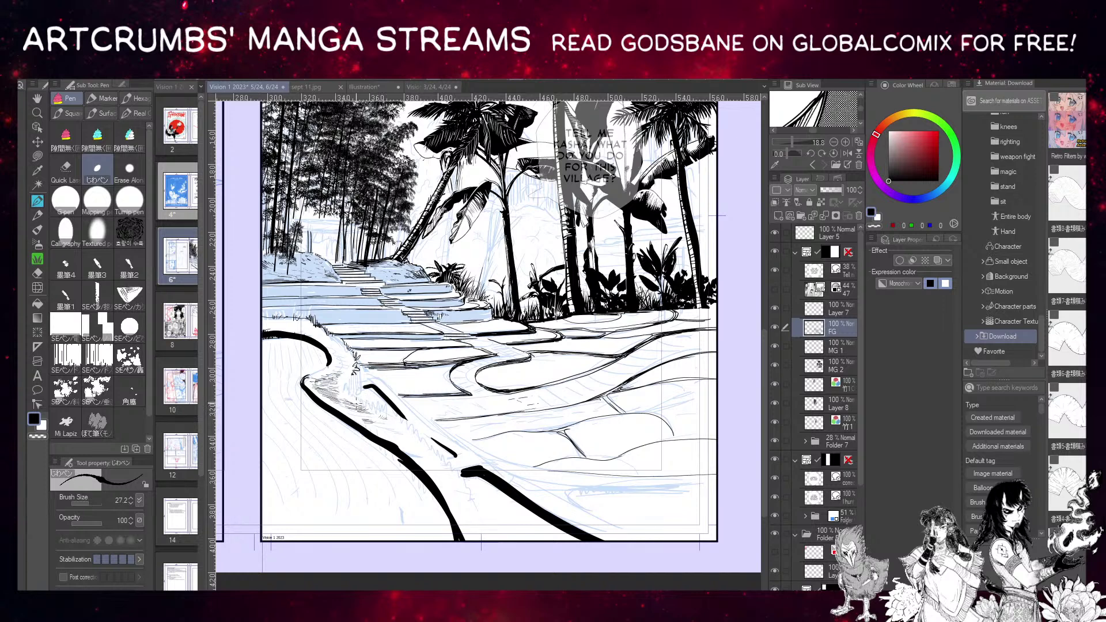
Set the brush size to 57.4 and ink grass tufts along the bank above the path and its far edge.
{"action": "left_click", "coordinate": [91, 505]}
{"action": "scroll", "coordinate": [484, 340], "scroll_direction": "up", "scroll_amount": 1}
{"action": "left_click_drag", "start_coordinate": [286, 330], "coordinate": [290, 324]}
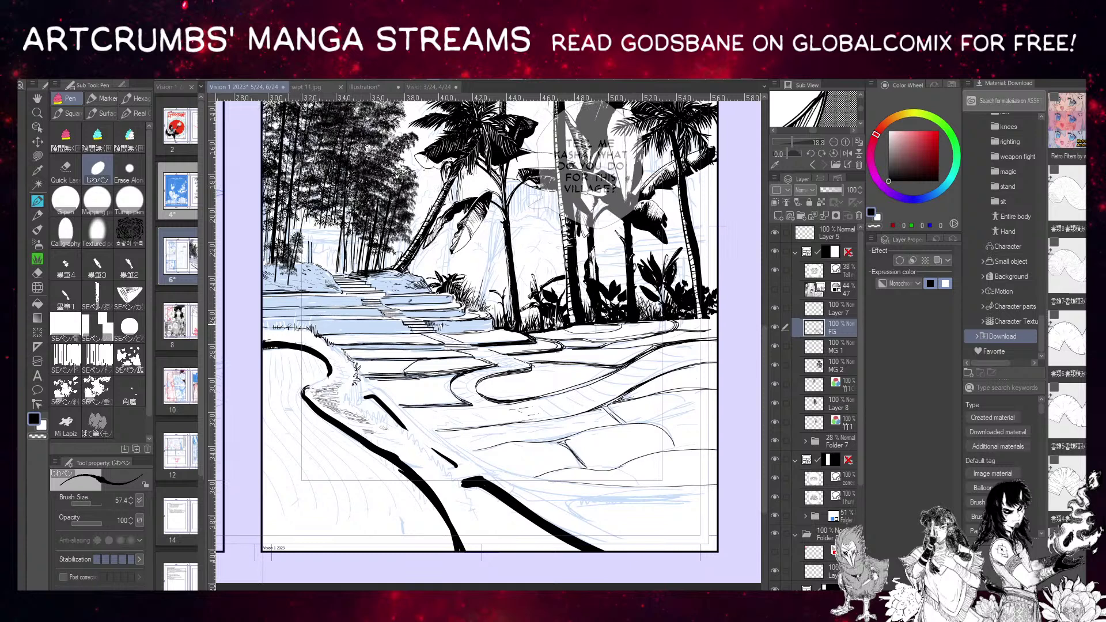
{"action": "scroll", "coordinate": [306, 360], "scroll_direction": "up", "scroll_amount": 1}
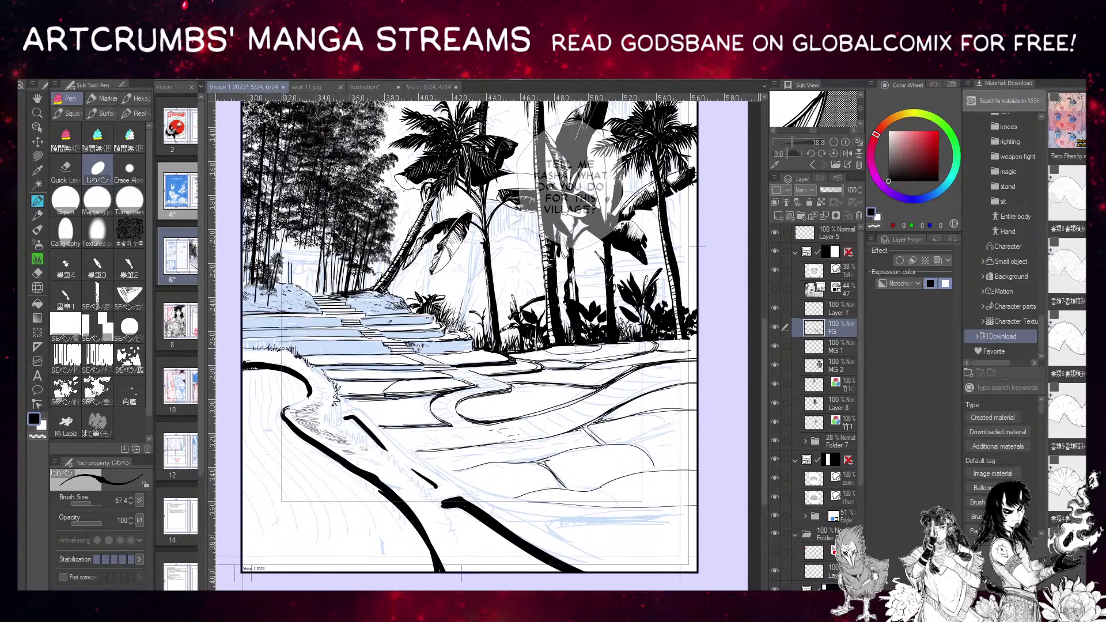
{"action": "scroll", "coordinate": [339, 357], "scroll_direction": "up", "scroll_amount": 1}
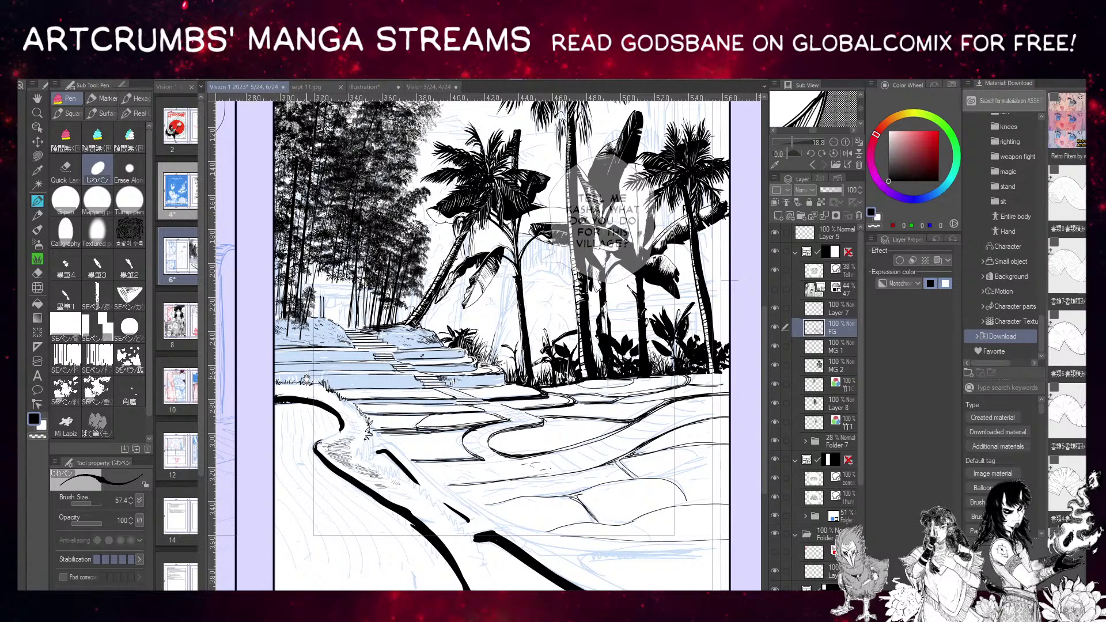
{"action": "scroll", "coordinate": [306, 378], "scroll_direction": "down", "scroll_amount": 1}
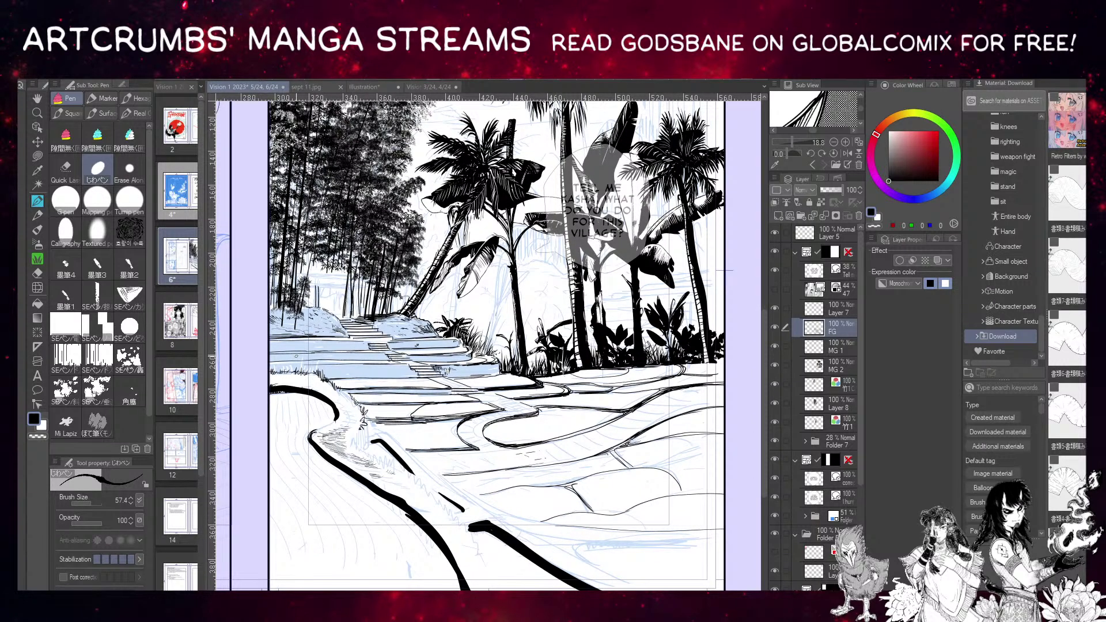
{"action": "scroll", "coordinate": [281, 337], "scroll_direction": "up", "scroll_amount": 1}
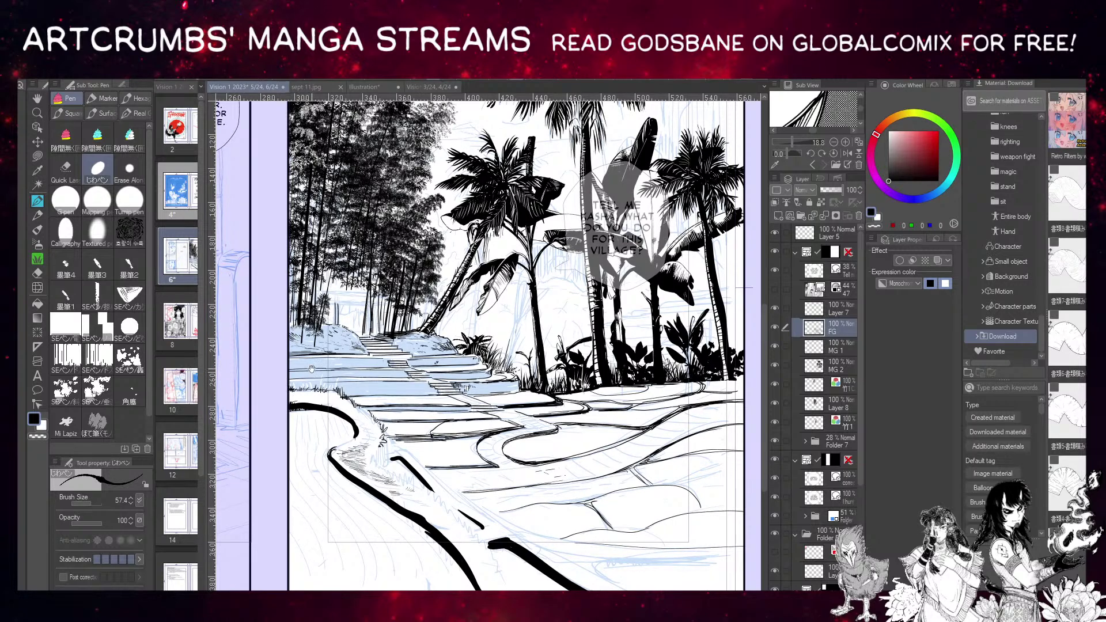
{"action": "scroll", "coordinate": [313, 369], "scroll_direction": "right", "scroll_amount": 1}
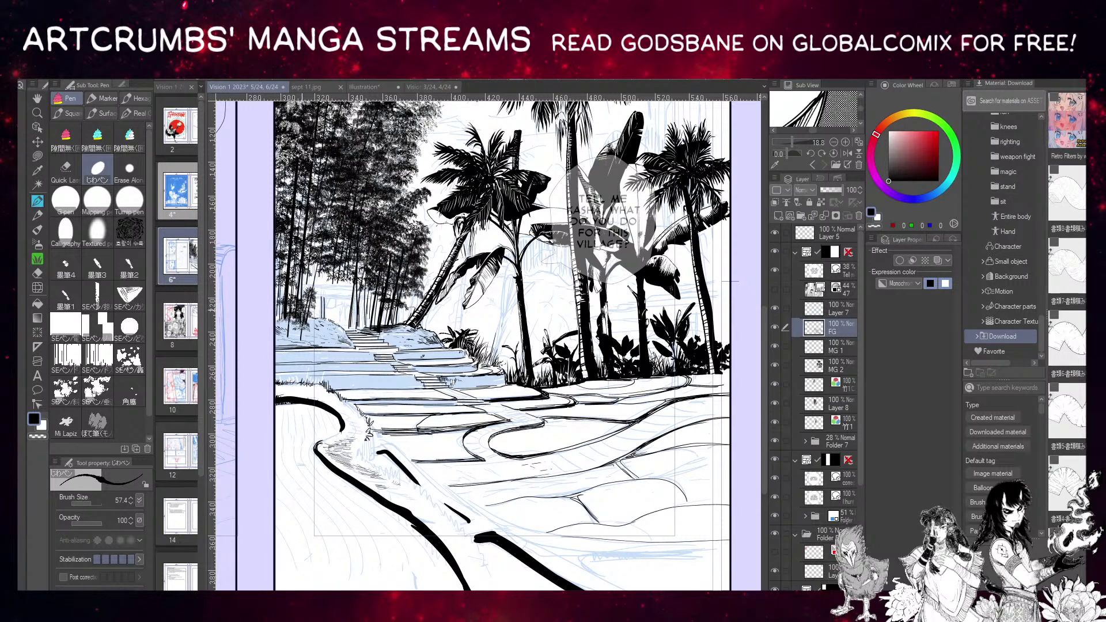
{"action": "left_click_drag", "start_coordinate": [372, 313], "coordinate": [335, 282]}
{"action": "left_click_drag", "start_coordinate": [309, 333], "coordinate": [284, 325]}
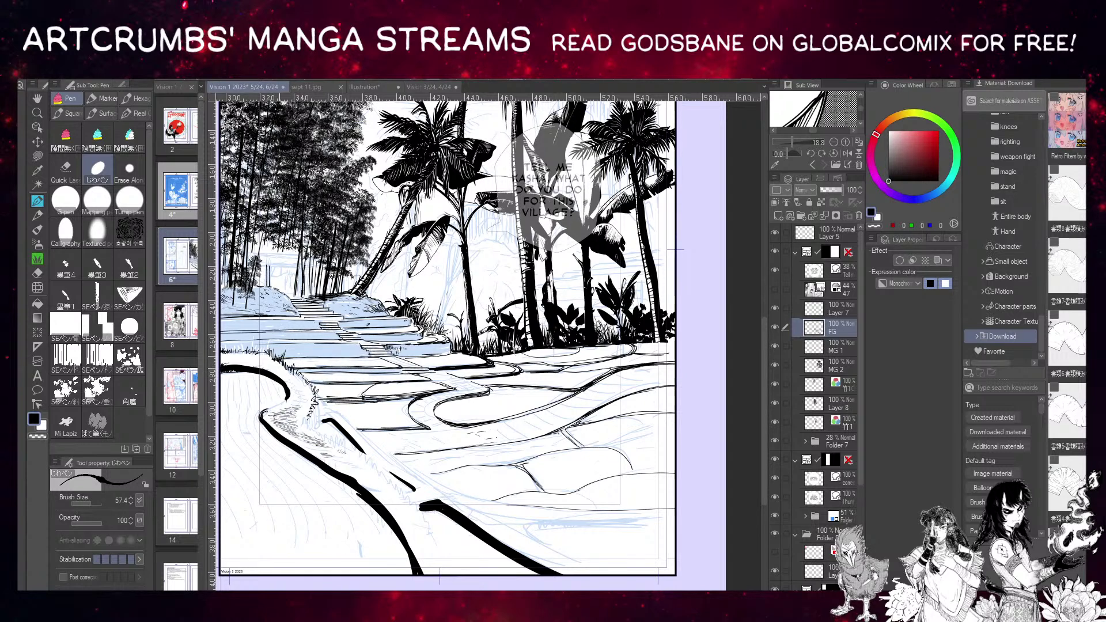
{"action": "left_click_drag", "start_coordinate": [294, 365], "coordinate": [337, 389]}
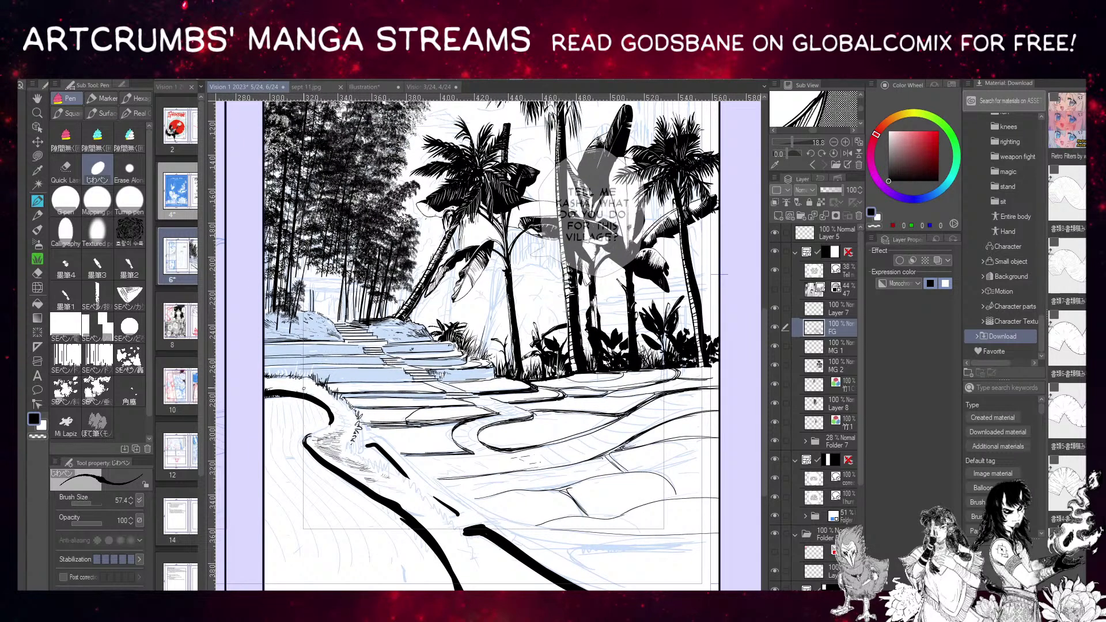
Ink additional grass blades along the bank above the bend of the foreground path.
{"action": "key", "text": "x"}
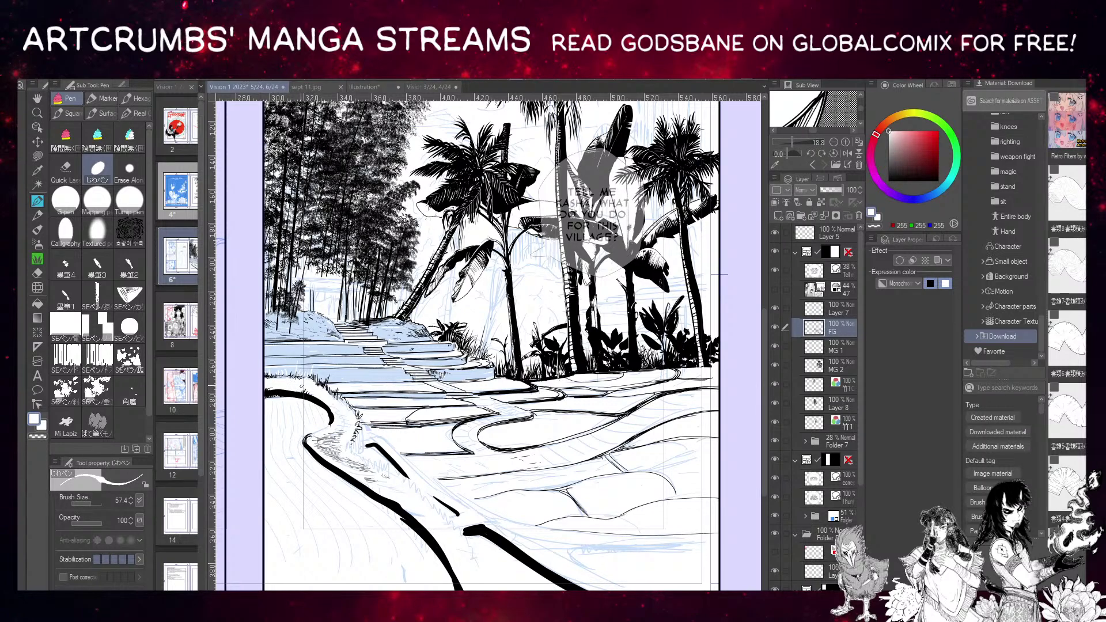
{"action": "key", "text": "x"}
{"action": "mouse_move", "coordinate": [287, 397]}
{"action": "left_mouse_down"}
{"action": "mouse_move", "coordinate": [320, 410]}
{"action": "mouse_move", "coordinate": [264, 396]}
{"action": "mouse_move", "coordinate": [325, 426]}
{"action": "left_mouse_up"}
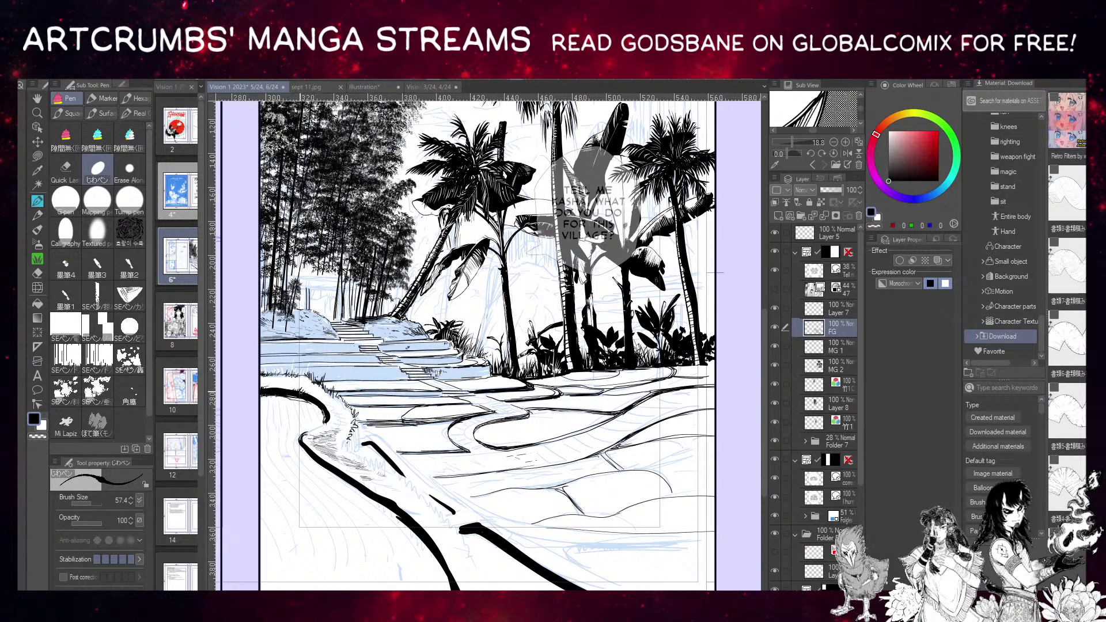
{"action": "left_click_drag", "start_coordinate": [337, 404], "coordinate": [340, 394]}
{"action": "left_click_drag", "start_coordinate": [336, 404], "coordinate": [337, 375]}
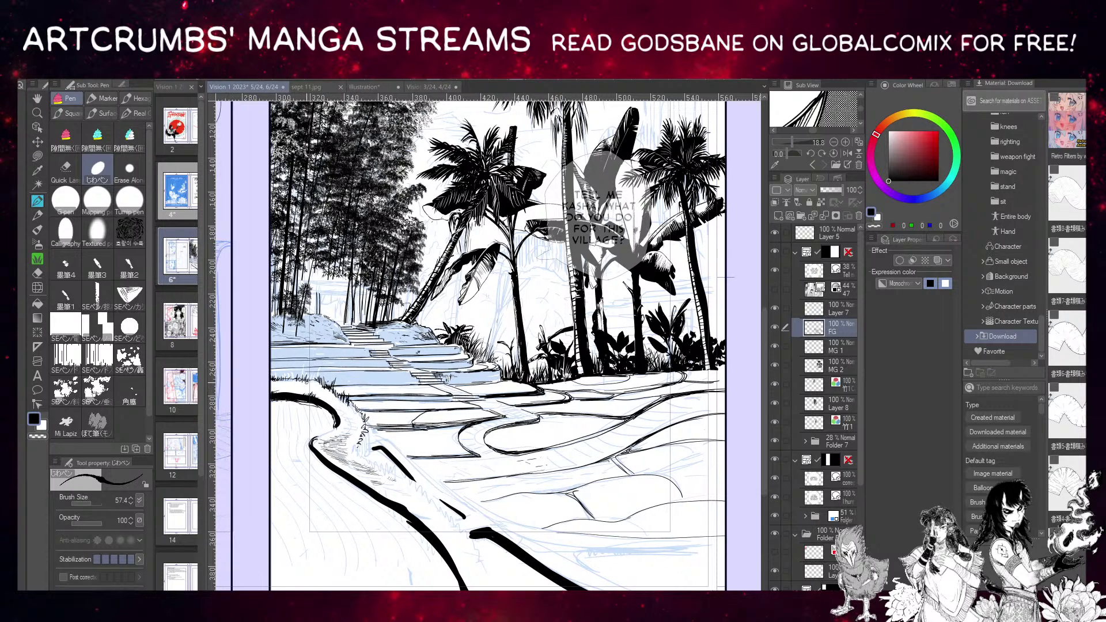
{"action": "key", "text": "x"}
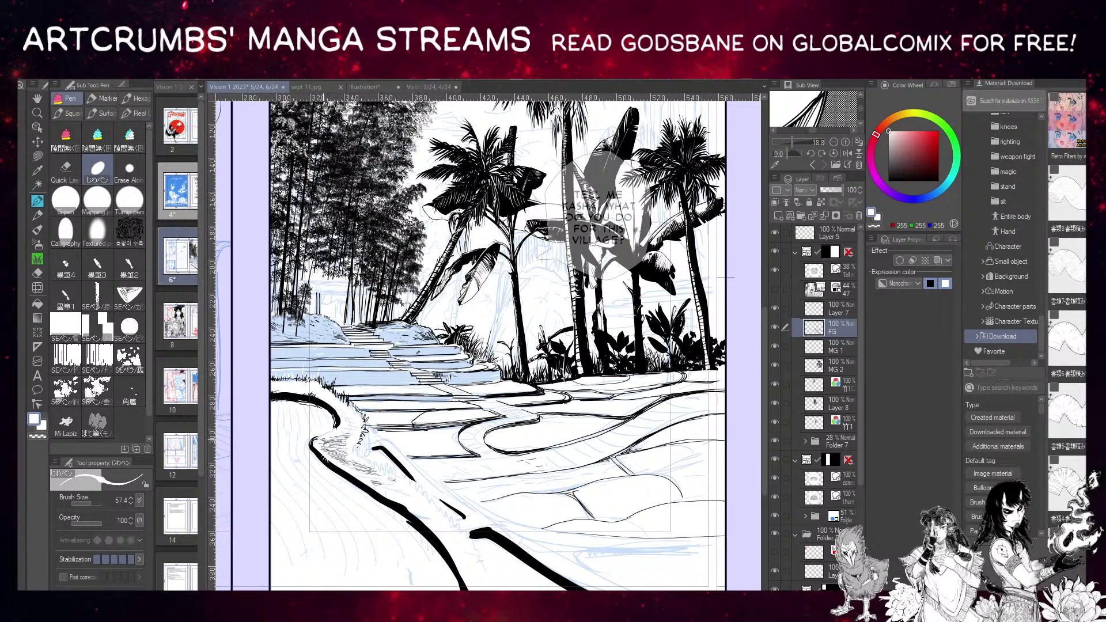
{"action": "left_click_drag", "start_coordinate": [726, 277], "coordinate": [683, 236]}
{"action": "left_click_drag", "start_coordinate": [320, 443], "coordinate": [383, 482]}
{"action": "key", "text": "x"}
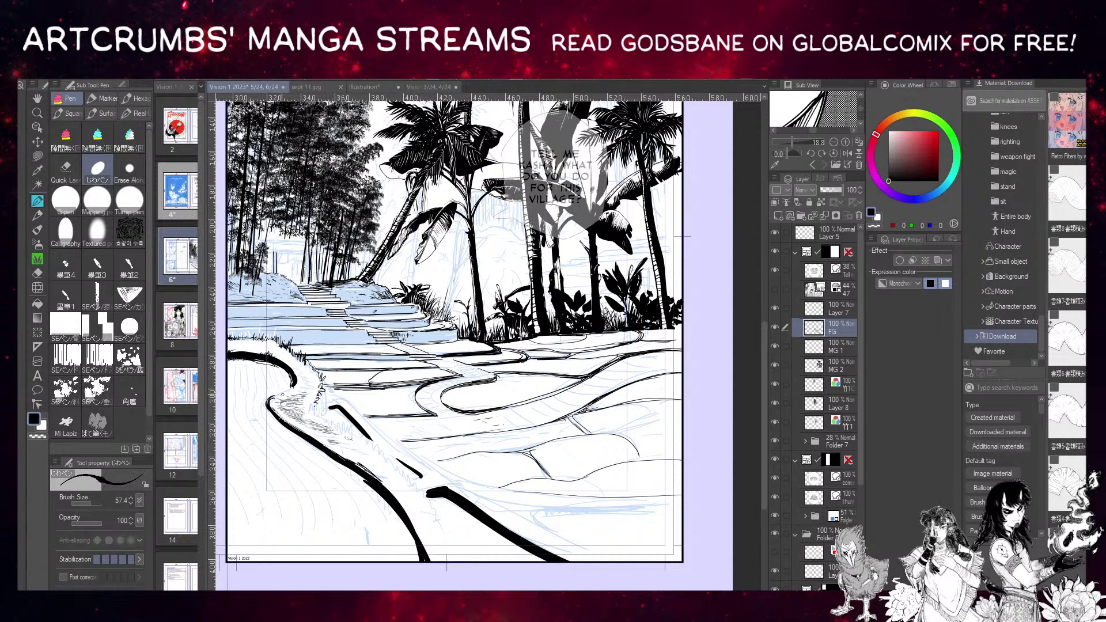
{"action": "key", "text": "ctrl+z"}
{"action": "key", "text": "ctrl+z"}
{"action": "left_click_drag", "start_coordinate": [322, 444], "coordinate": [388, 490]}
{"action": "key", "text": "ctrl+z"}
Thicken the heavy near edge line of the foreground path down to the panel border, using the G-pen for its lower part.
{"action": "left_click_drag", "start_coordinate": [347, 458], "coordinate": [397, 500]}
{"action": "left_click_drag", "start_coordinate": [346, 466], "coordinate": [364, 482]}
{"action": "mouse_move", "coordinate": [305, 439]}
{"action": "left_mouse_down"}
{"action": "mouse_move", "coordinate": [373, 495]}
{"action": "mouse_move", "coordinate": [411, 560]}
{"action": "left_mouse_up"}
{"action": "left_click", "coordinate": [65, 199]}
{"action": "left_click_drag", "start_coordinate": [299, 431], "coordinate": [262, 377]}
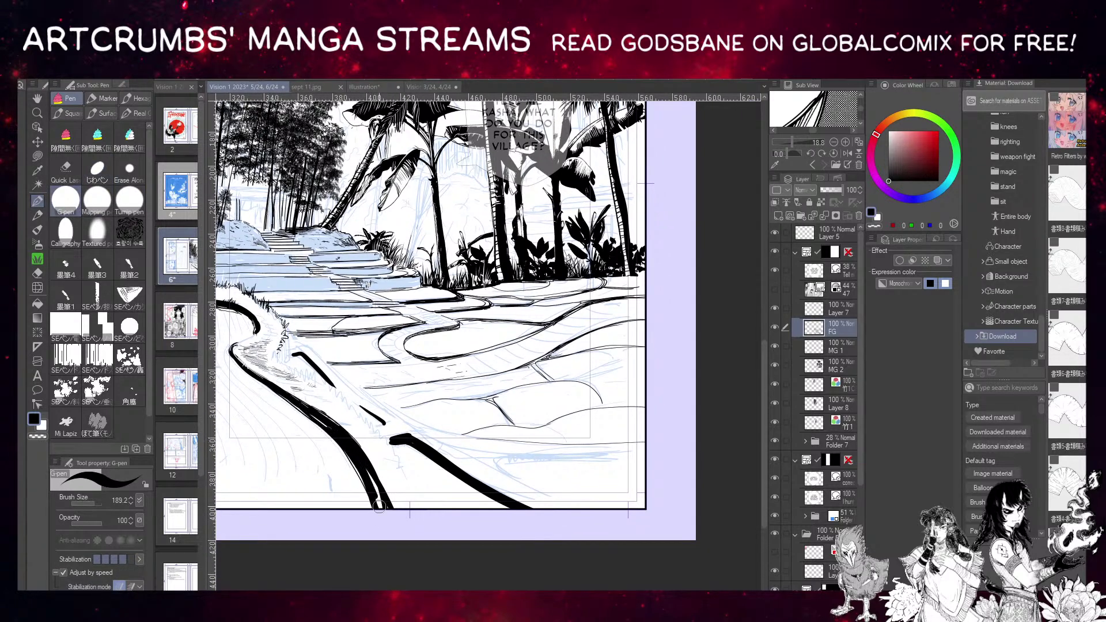
{"action": "mouse_move", "coordinate": [330, 378]}
{"action": "left_mouse_down"}
{"action": "mouse_move", "coordinate": [376, 425]}
{"action": "mouse_move", "coordinate": [361, 398]}
{"action": "left_mouse_up"}
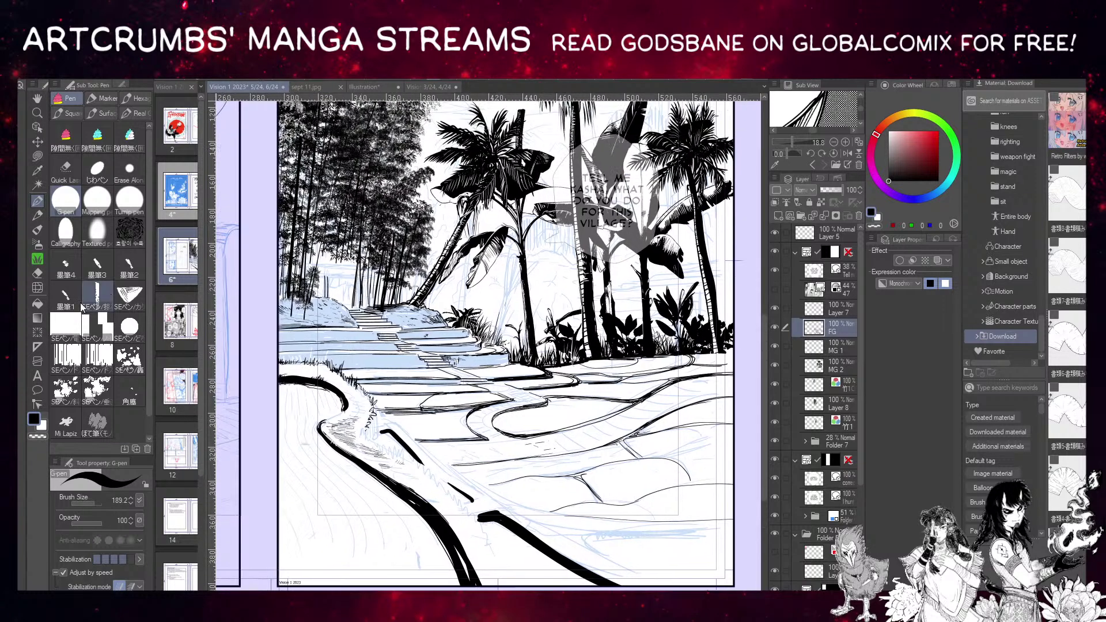
Return to the 57.4 inking pen and draw grass tufts around the bend of the foreground path.
{"action": "left_click", "coordinate": [97, 170]}
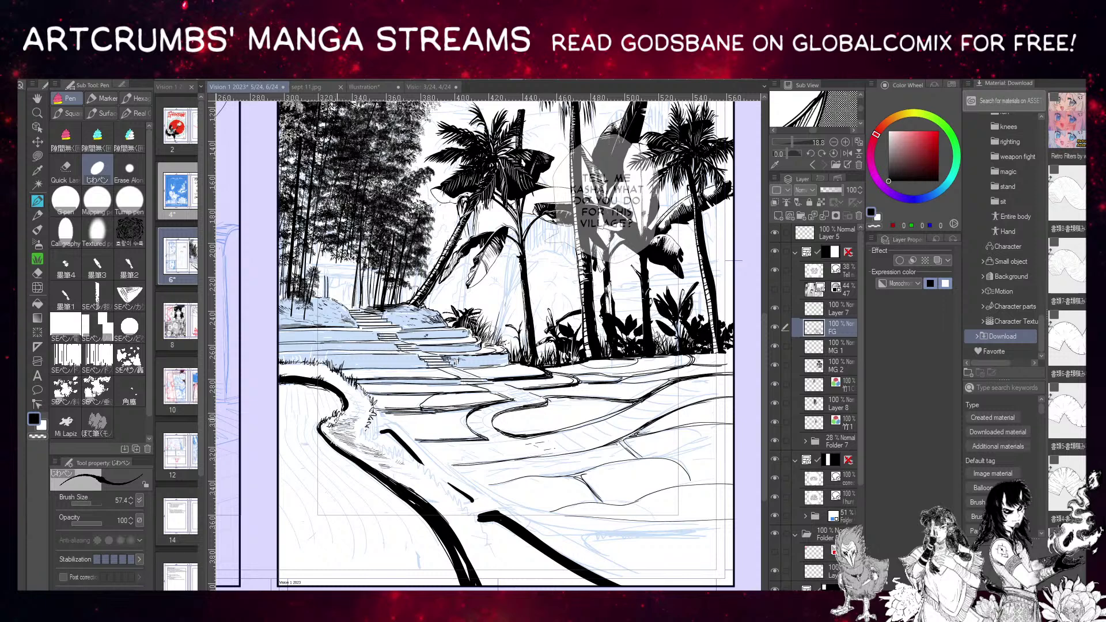
{"action": "left_click_drag", "start_coordinate": [357, 418], "coordinate": [372, 407]}
{"action": "key", "text": "x"}
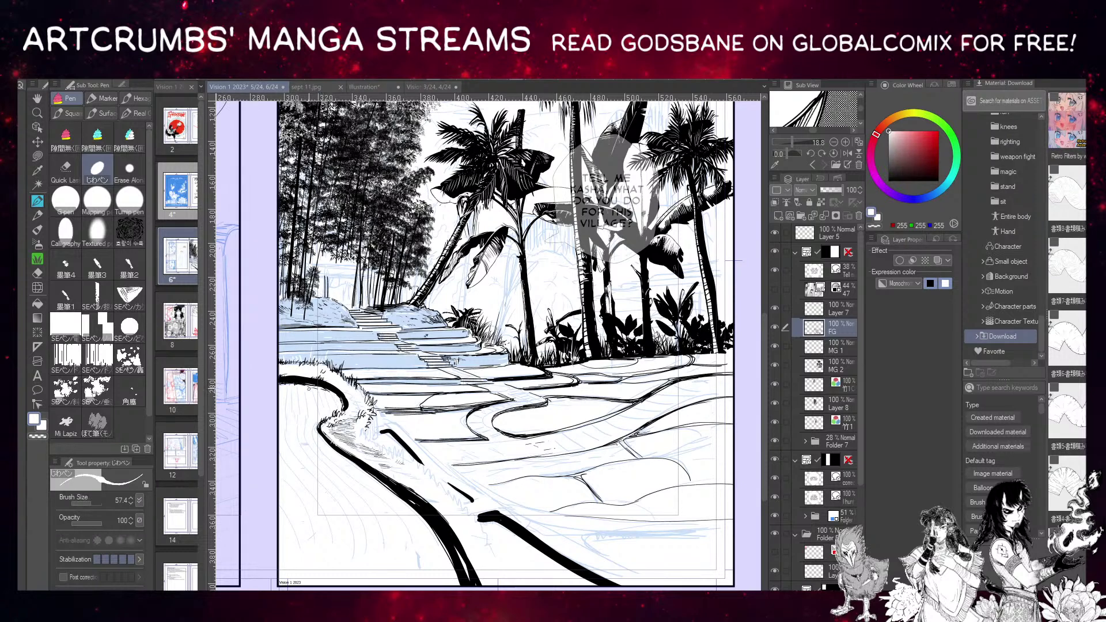
{"action": "key", "text": "x"}
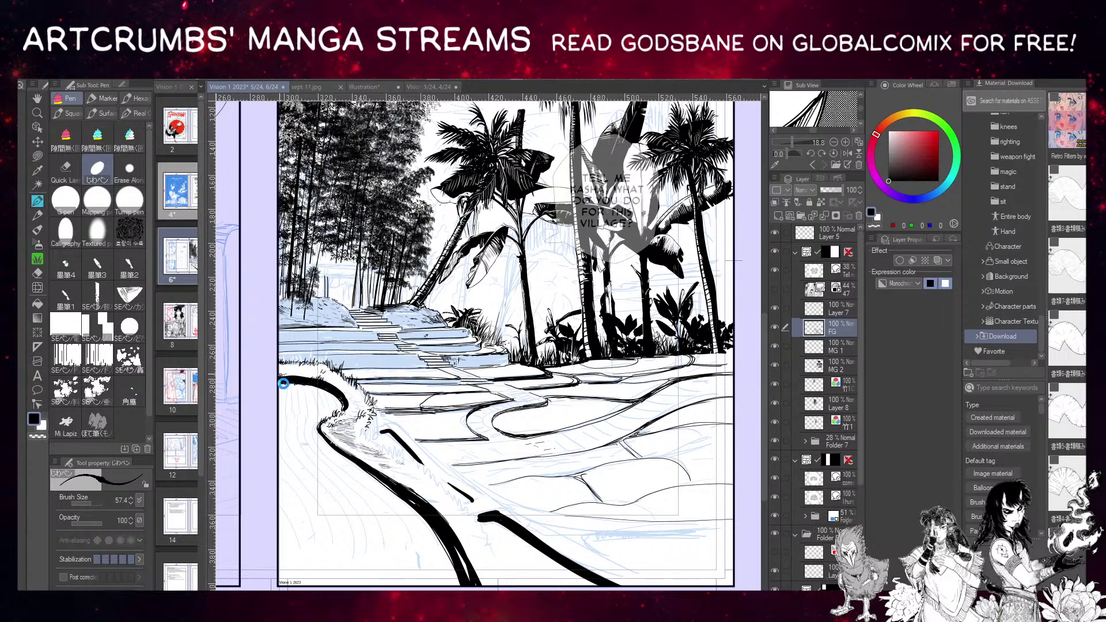
Ink short grass and ground strokes on the upper part of the path, just below the bend.
{"action": "mouse_move", "coordinate": [282, 382]}
{"action": "left_mouse_down"}
{"action": "mouse_move", "coordinate": [298, 385]}
{"action": "mouse_move", "coordinate": [298, 332]}
{"action": "mouse_move", "coordinate": [277, 317]}
{"action": "left_mouse_up"}
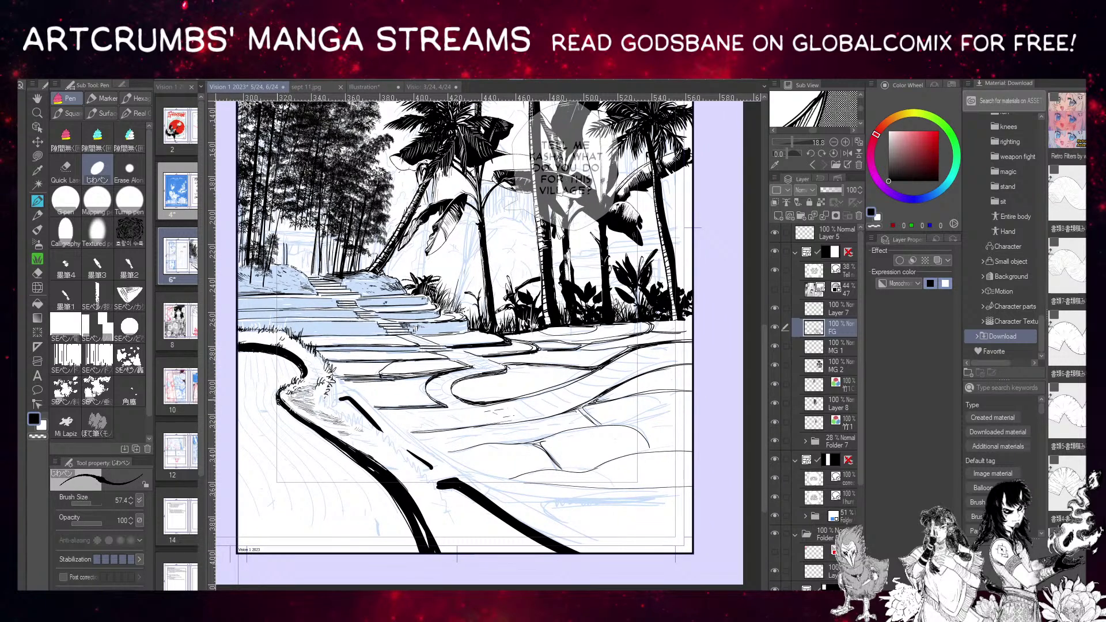
{"action": "left_click_drag", "start_coordinate": [277, 402], "coordinate": [311, 428]}
{"action": "left_click_drag", "start_coordinate": [297, 415], "coordinate": [274, 388]}
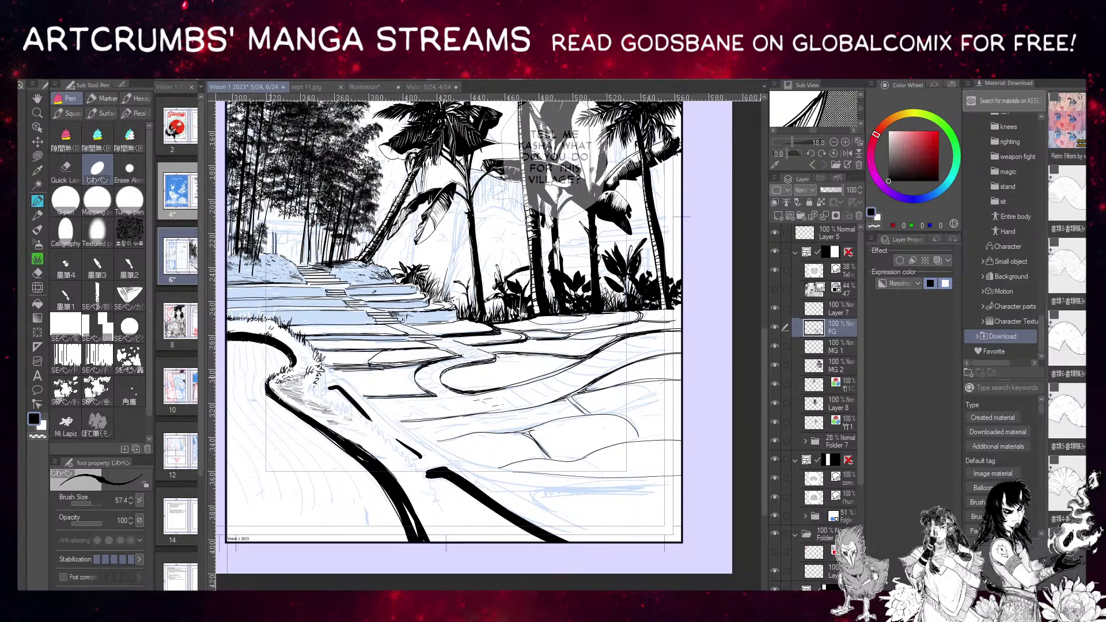
{"action": "left_click_drag", "start_coordinate": [309, 353], "coordinate": [300, 292]}
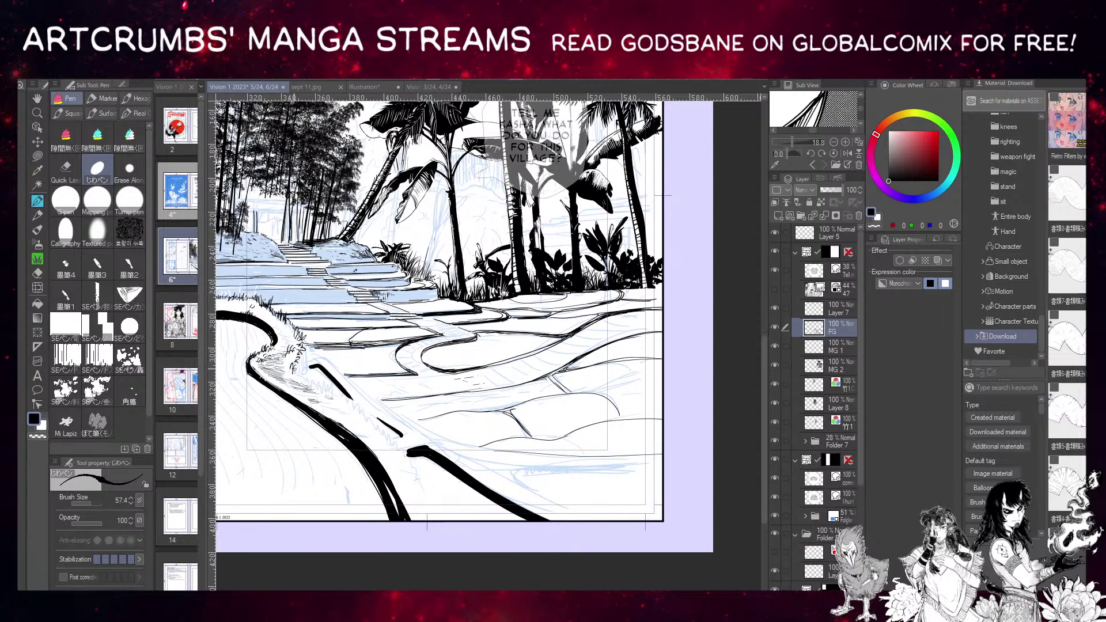
{"action": "left_click_drag", "start_coordinate": [293, 368], "coordinate": [299, 378]}
{"action": "left_click_drag", "start_coordinate": [289, 361], "coordinate": [285, 373]}
{"action": "mouse_move", "coordinate": [290, 357]}
{"action": "left_mouse_down"}
{"action": "mouse_move", "coordinate": [284, 366]}
{"action": "mouse_move", "coordinate": [300, 372]}
{"action": "left_mouse_up"}
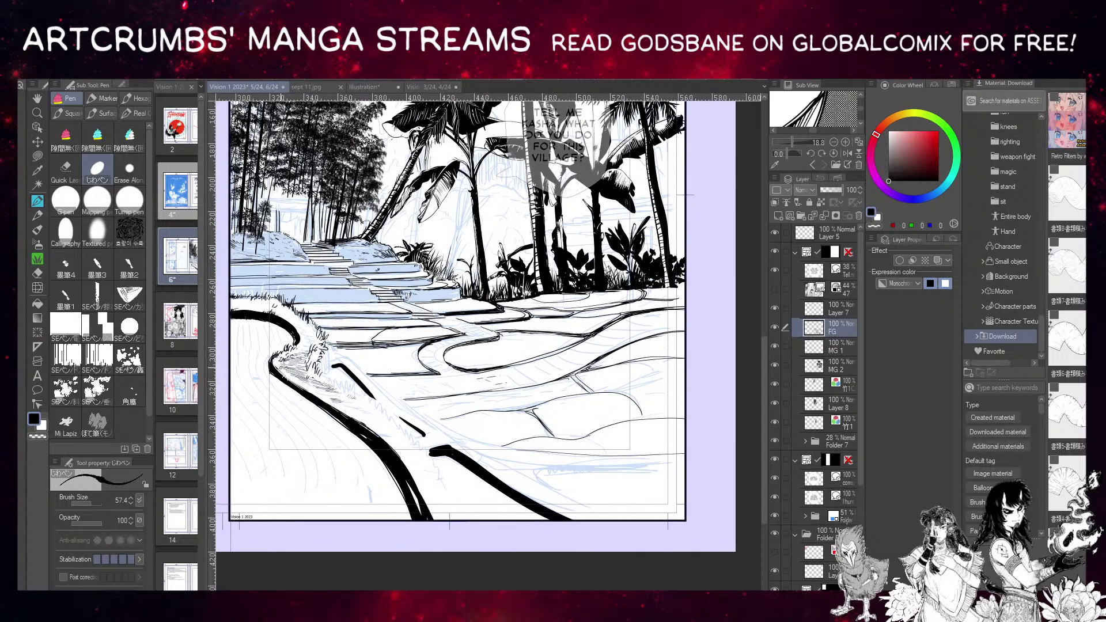
{"action": "key", "text": "x"}
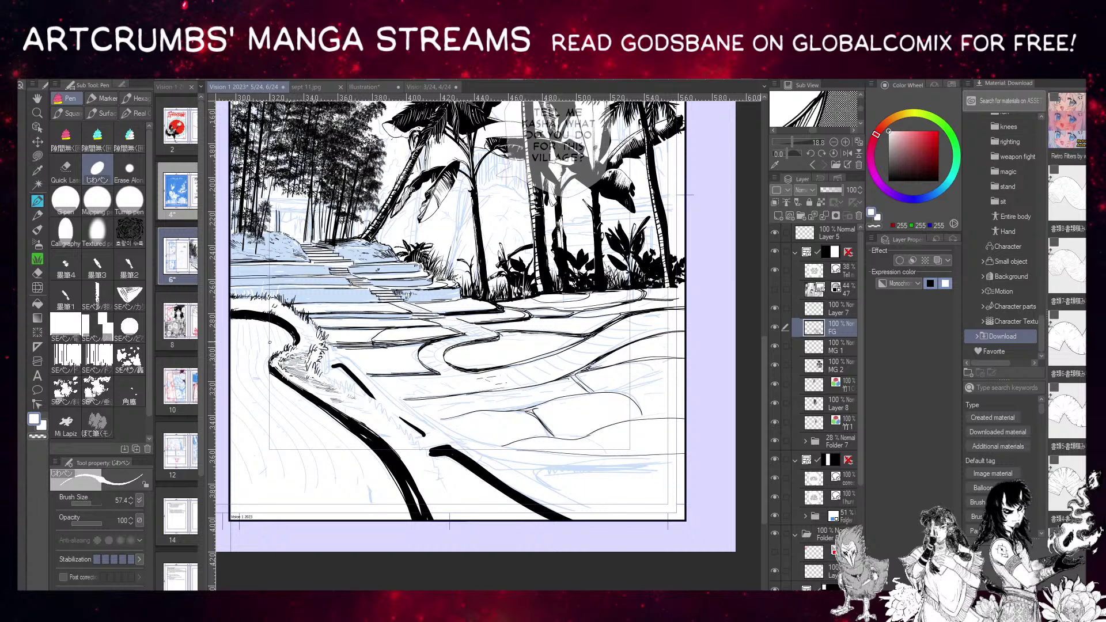
{"action": "left_click", "coordinate": [129, 295]}
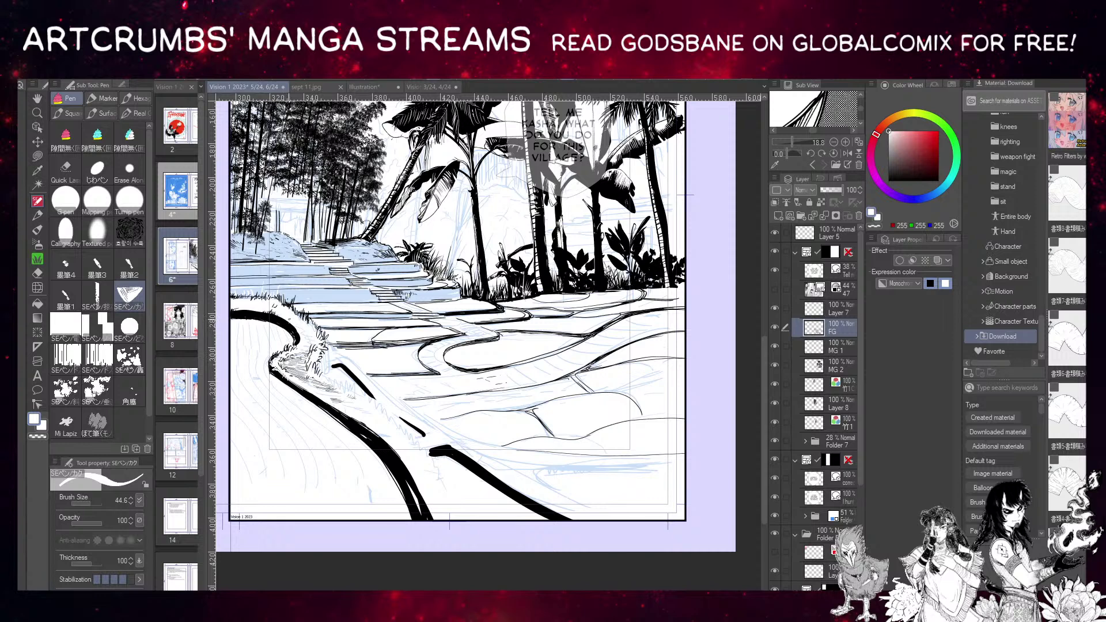
{"action": "key", "text": "x"}
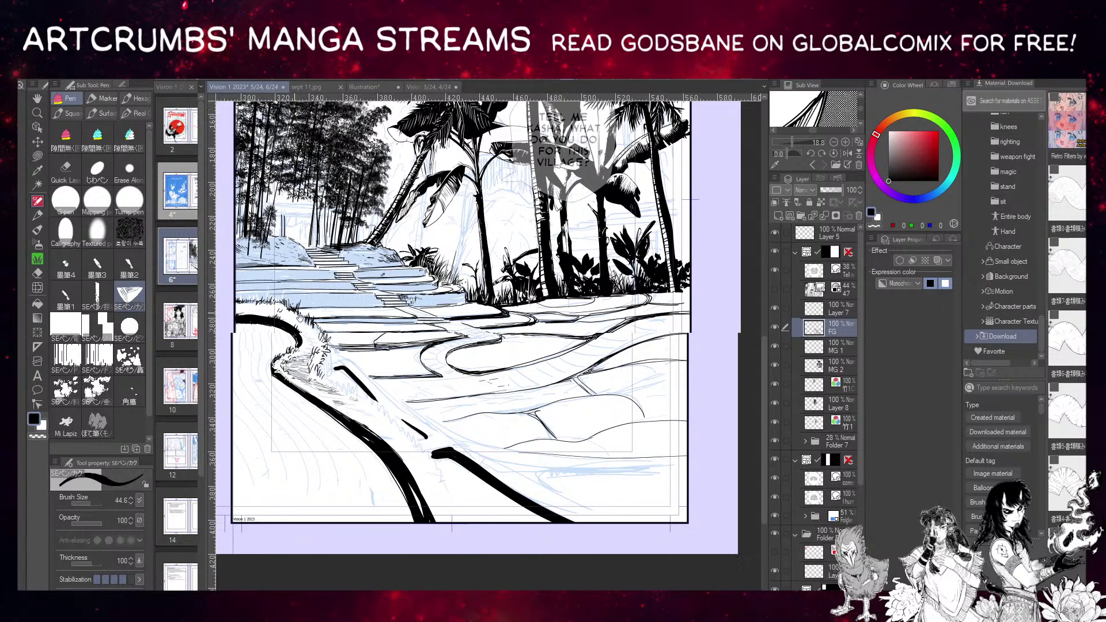
{"action": "left_click_drag", "start_coordinate": [283, 288], "coordinate": [314, 325]}
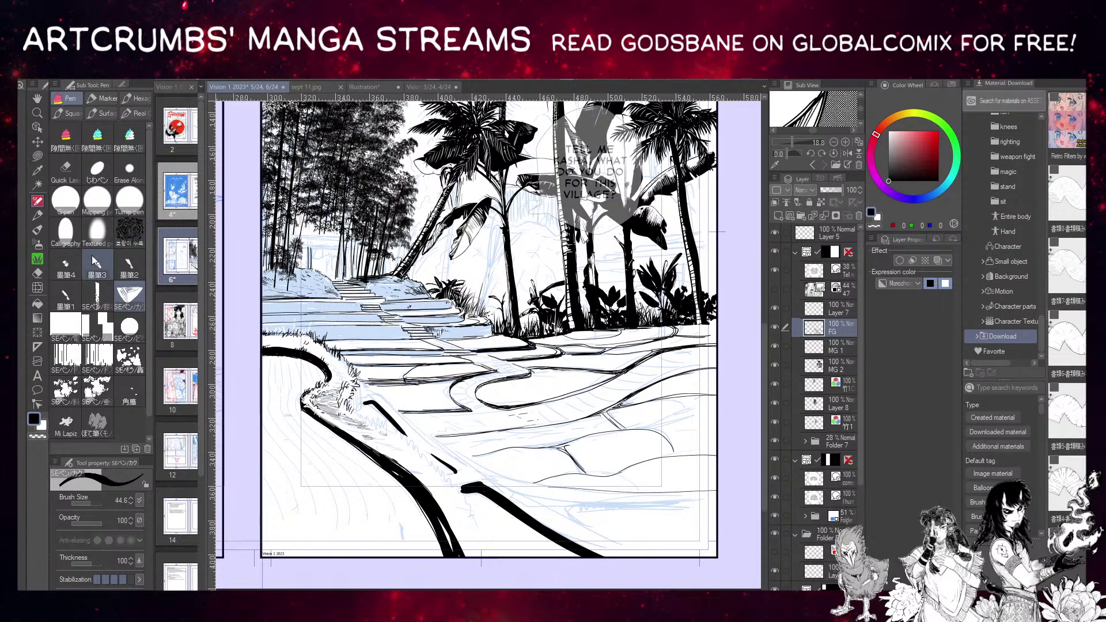
Set the inking pen's size to 27.2 and add fine grass and texture strokes to the bank and path near the bend.
{"action": "left_click", "coordinate": [97, 170]}
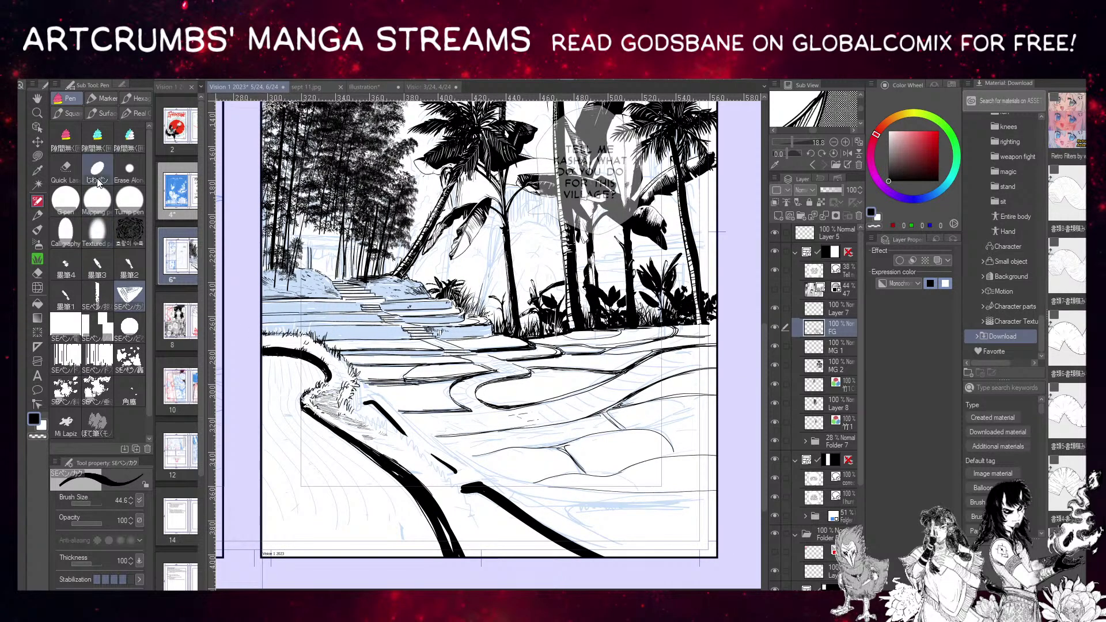
{"action": "left_click", "coordinate": [89, 503]}
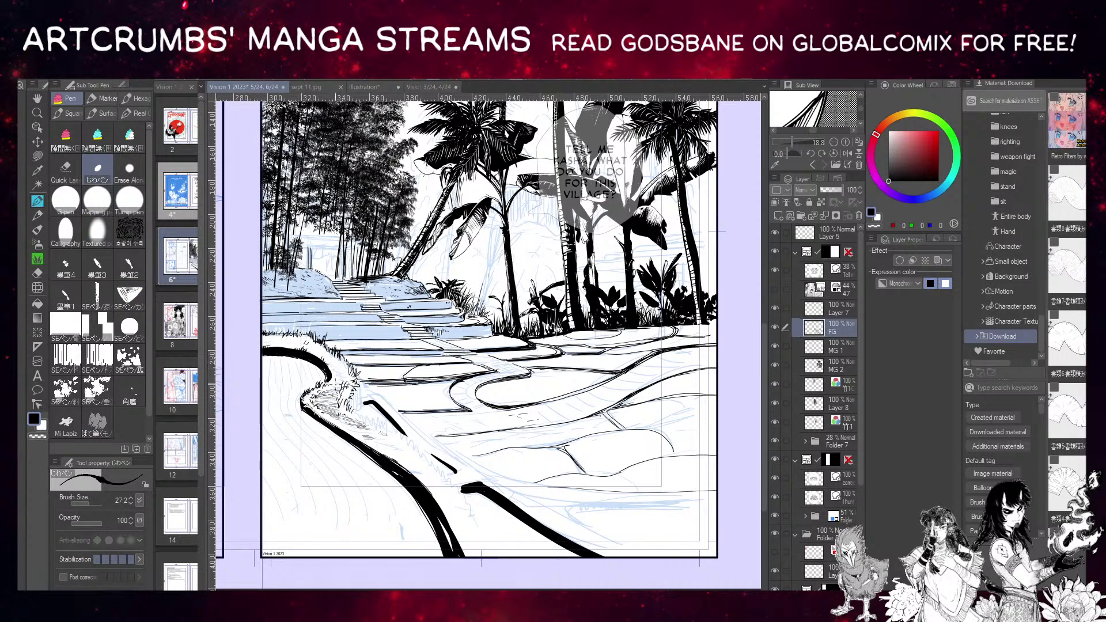
{"action": "mouse_move", "coordinate": [339, 387]}
{"action": "left_mouse_down"}
{"action": "mouse_move", "coordinate": [340, 361]}
{"action": "mouse_move", "coordinate": [320, 351]}
{"action": "left_mouse_up"}
{"action": "left_click_drag", "start_coordinate": [319, 359], "coordinate": [311, 342]}
{"action": "left_click_drag", "start_coordinate": [369, 392], "coordinate": [312, 359]}
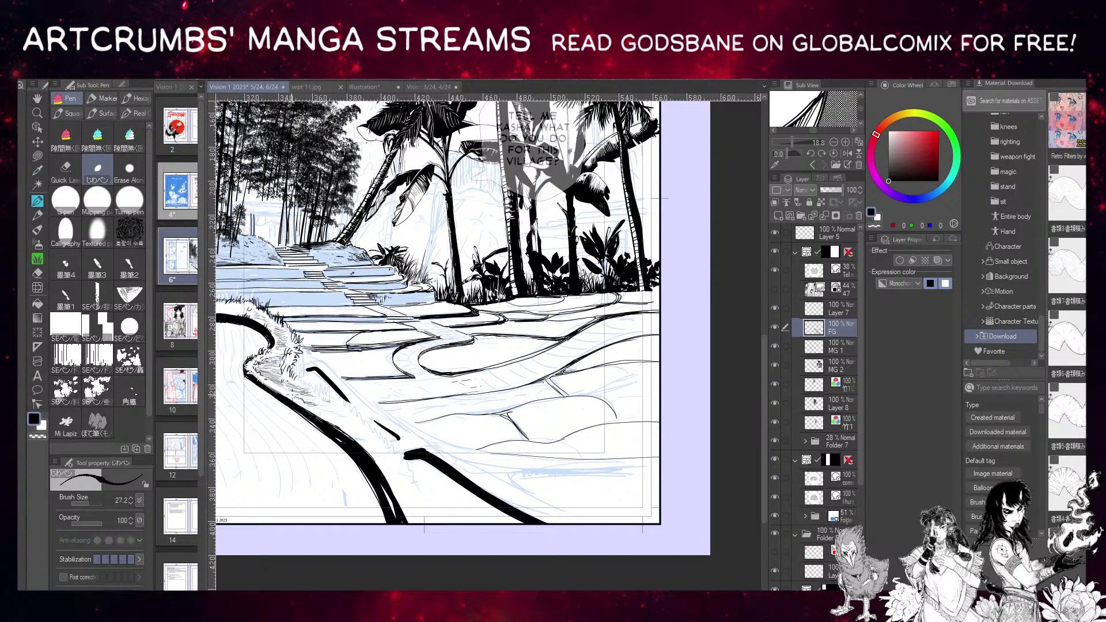
{"action": "left_click_drag", "start_coordinate": [661, 199], "coordinate": [649, 185]}
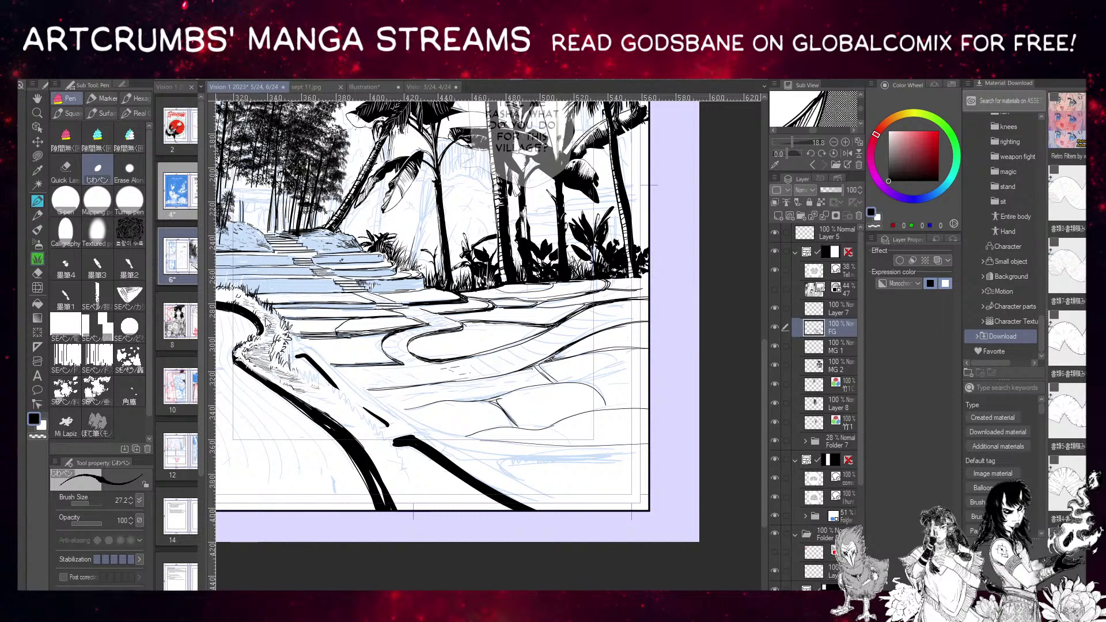
Choose the Grassland plants decoration brush, set its particle size to 651.8 and paint grass on the upper part of the path.
{"action": "key", "text": "b"}
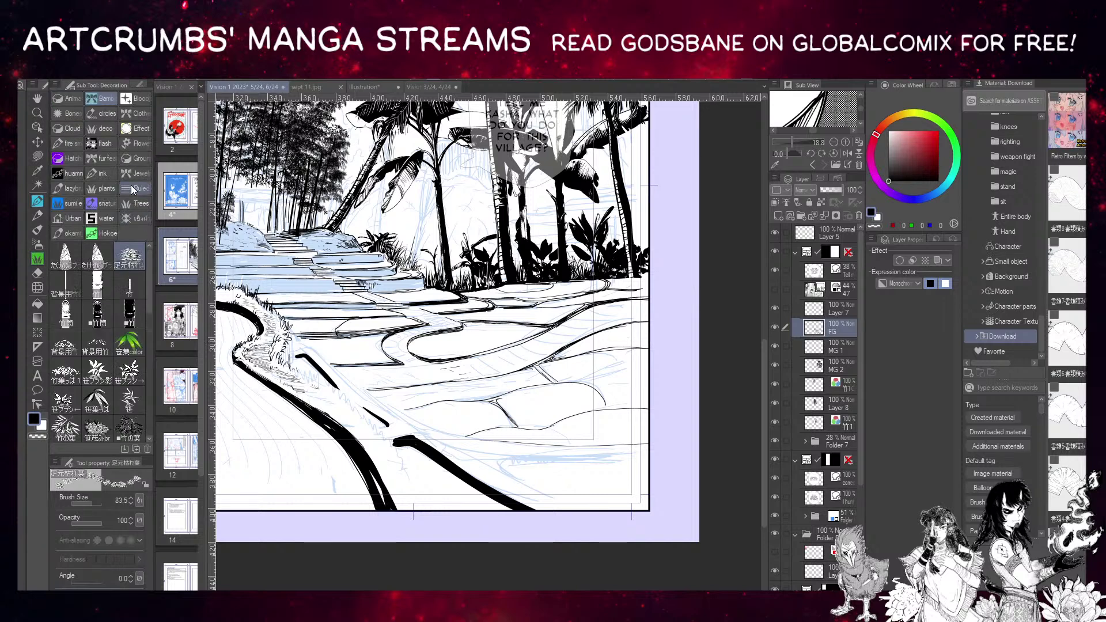
{"action": "left_click", "coordinate": [142, 159]}
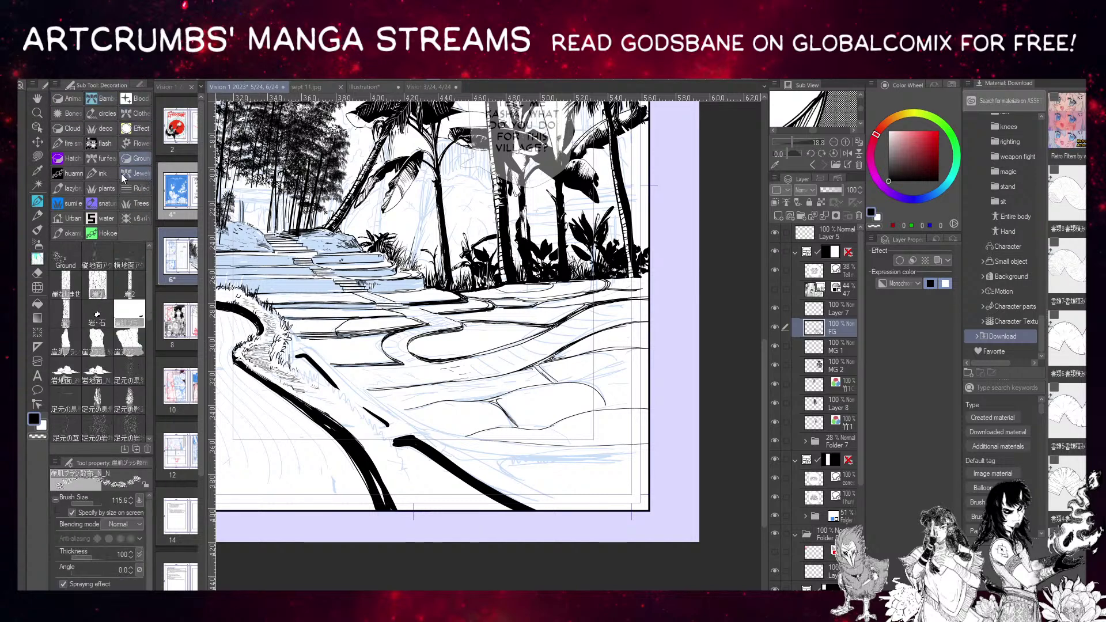
{"action": "left_click", "coordinate": [110, 188]}
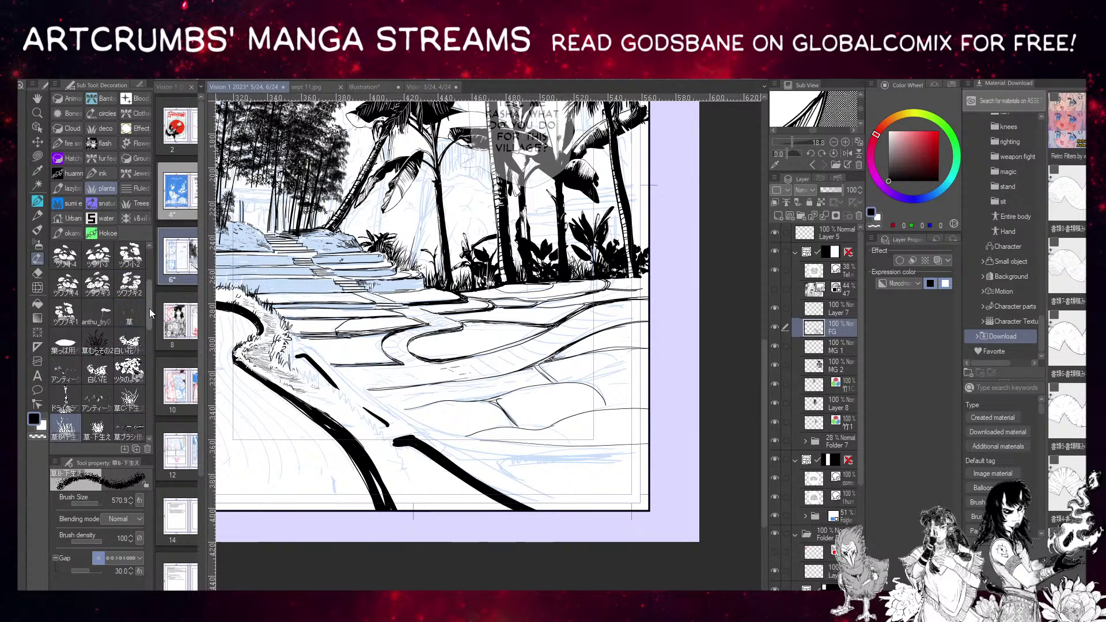
{"action": "scroll", "coordinate": [150, 309], "scroll_direction": "up", "scroll_amount": 5}
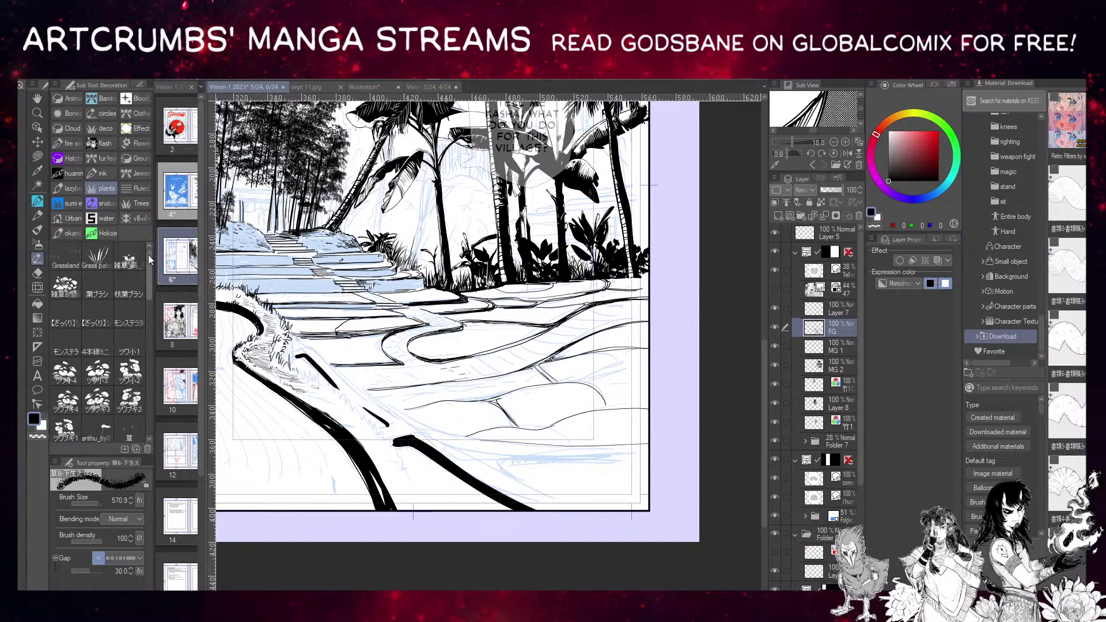
{"action": "scroll", "coordinate": [147, 257], "scroll_direction": "up", "scroll_amount": 1}
{"action": "left_click", "coordinate": [65, 256]}
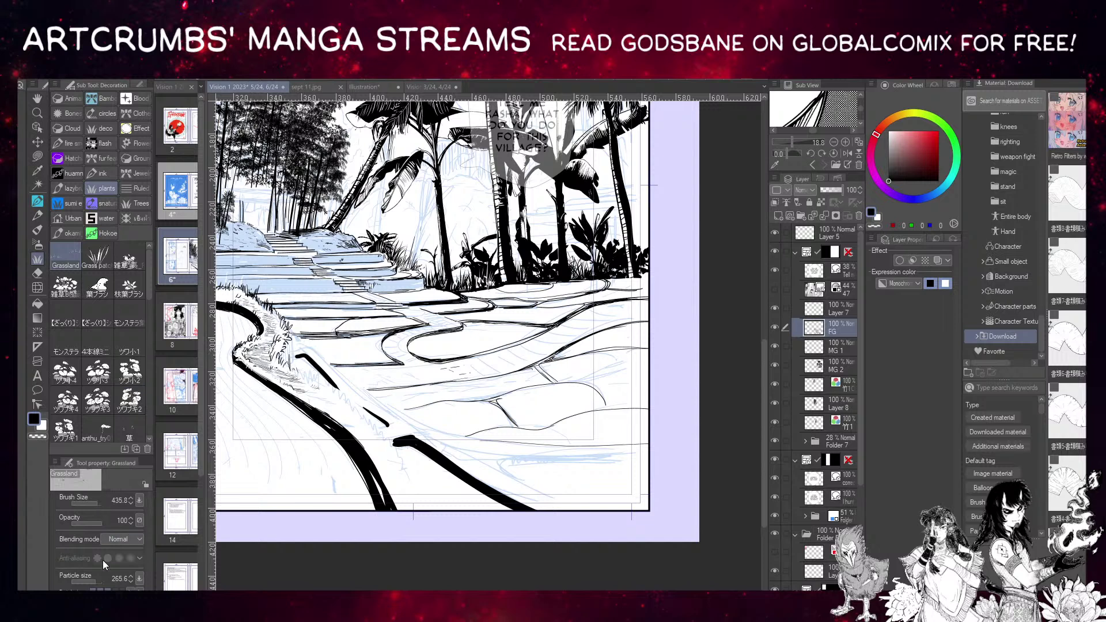
{"action": "left_click", "coordinate": [98, 579]}
{"action": "left_click_drag", "start_coordinate": [242, 358], "coordinate": [268, 371]}
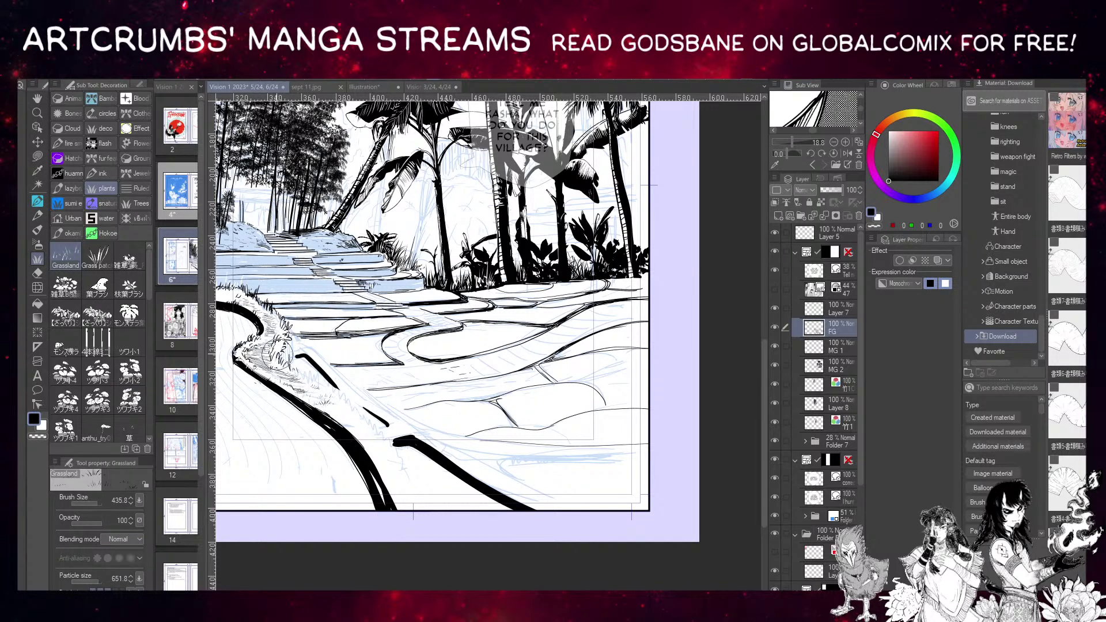
Stamp Grassland tufts on the lower part of the foreground path between its two heavy edge lines.
{"action": "left_click_drag", "start_coordinate": [347, 394], "coordinate": [234, 307]}
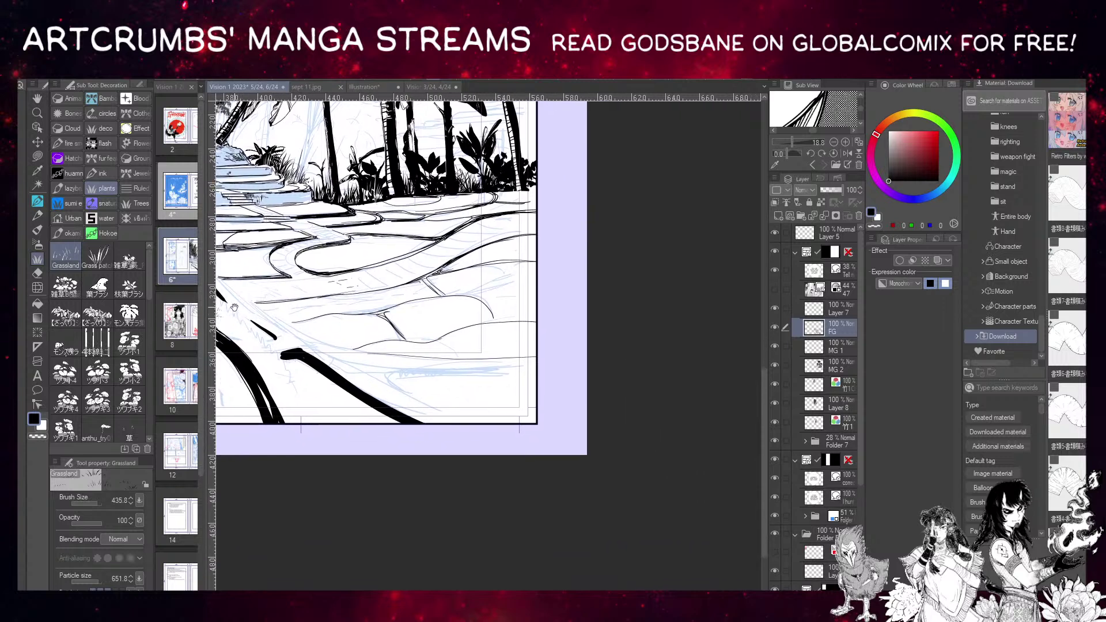
{"action": "left_click_drag", "start_coordinate": [291, 371], "coordinate": [317, 377]}
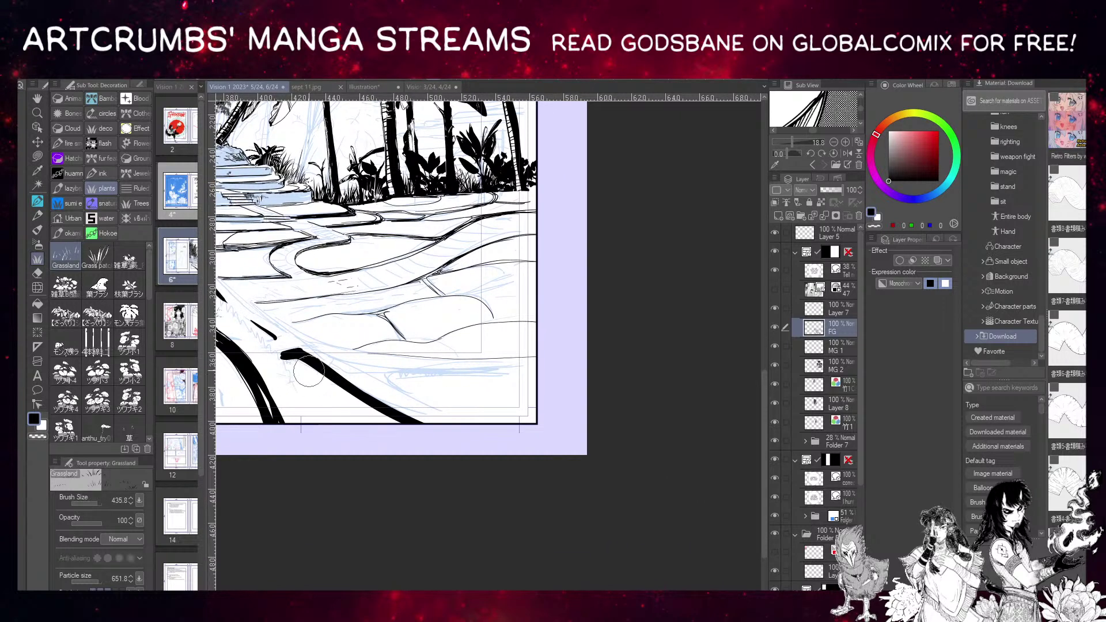
{"action": "left_click", "coordinate": [366, 414]}
{"action": "left_click", "coordinate": [285, 401]}
{"action": "left_click", "coordinate": [288, 379]}
{"action": "left_click_drag", "start_coordinate": [259, 336], "coordinate": [335, 387]}
{"action": "key", "text": "x"}
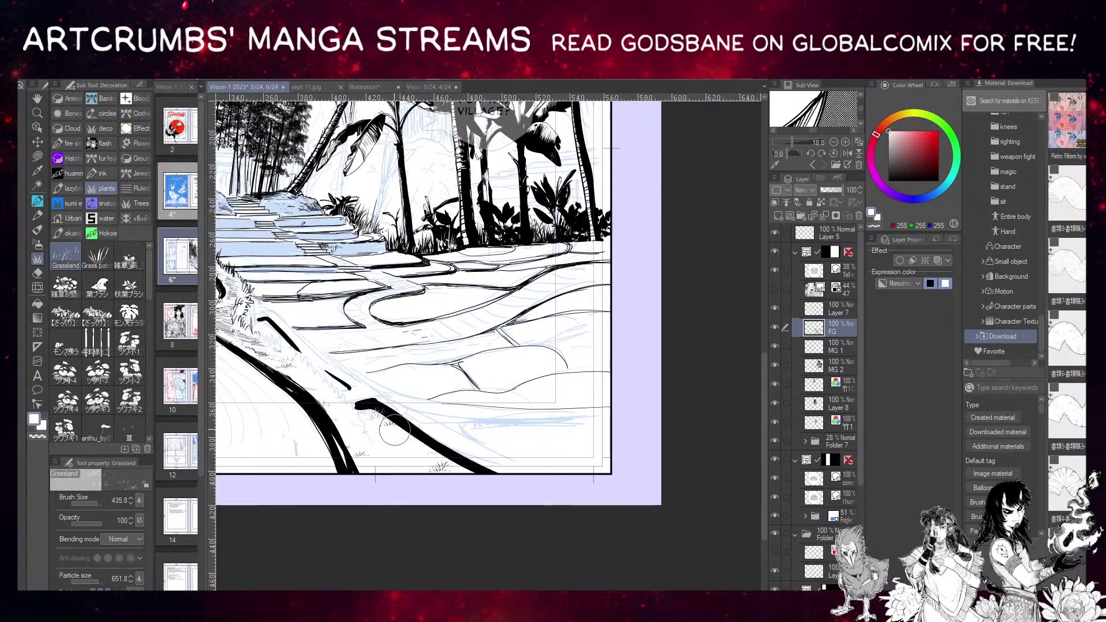
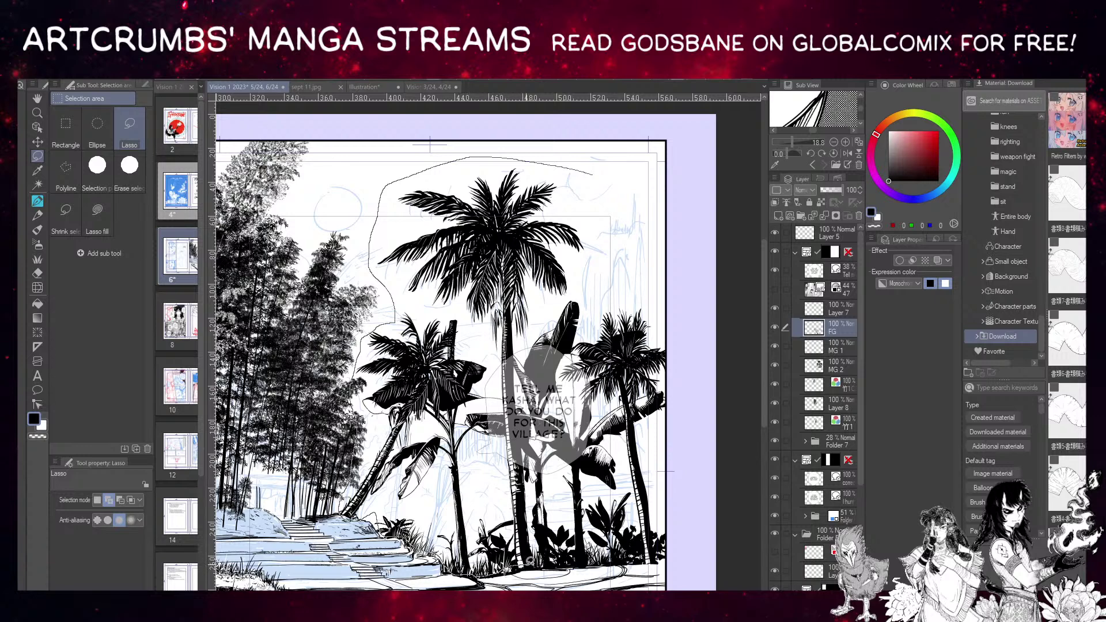
Lasso the group of palm trees and try to scale the selected area down on the FG layer.
{"action": "left_click_drag", "start_coordinate": [681, 464], "coordinate": [593, 173]}
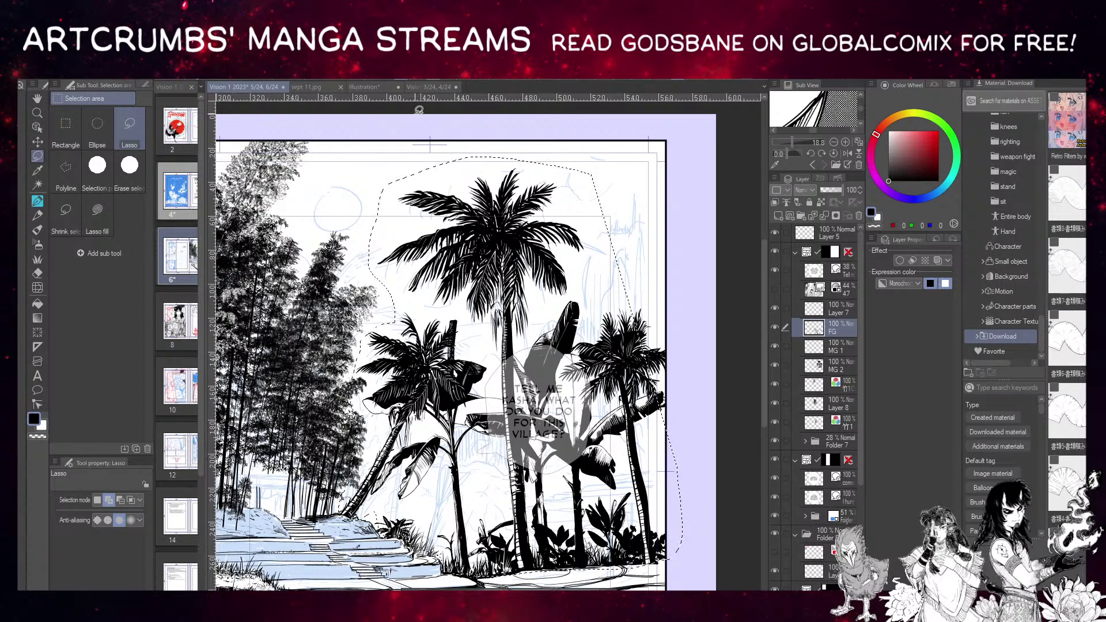
{"action": "key", "text": "ctrl+t"}
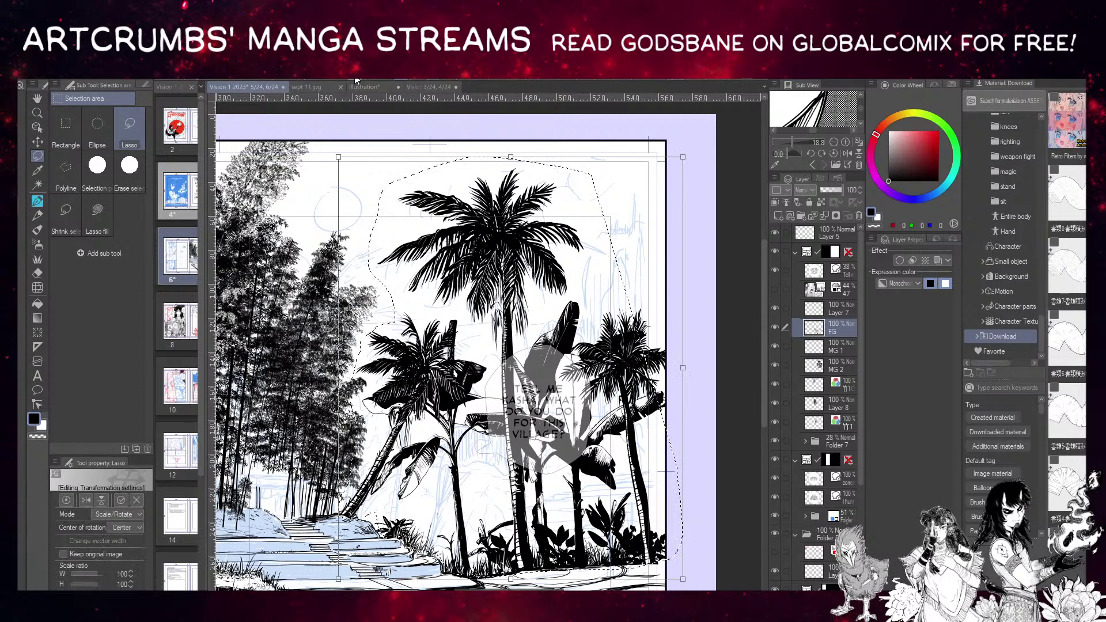
{"action": "left_click_drag", "start_coordinate": [339, 158], "coordinate": [379, 174]}
{"action": "key", "text": "Return"}
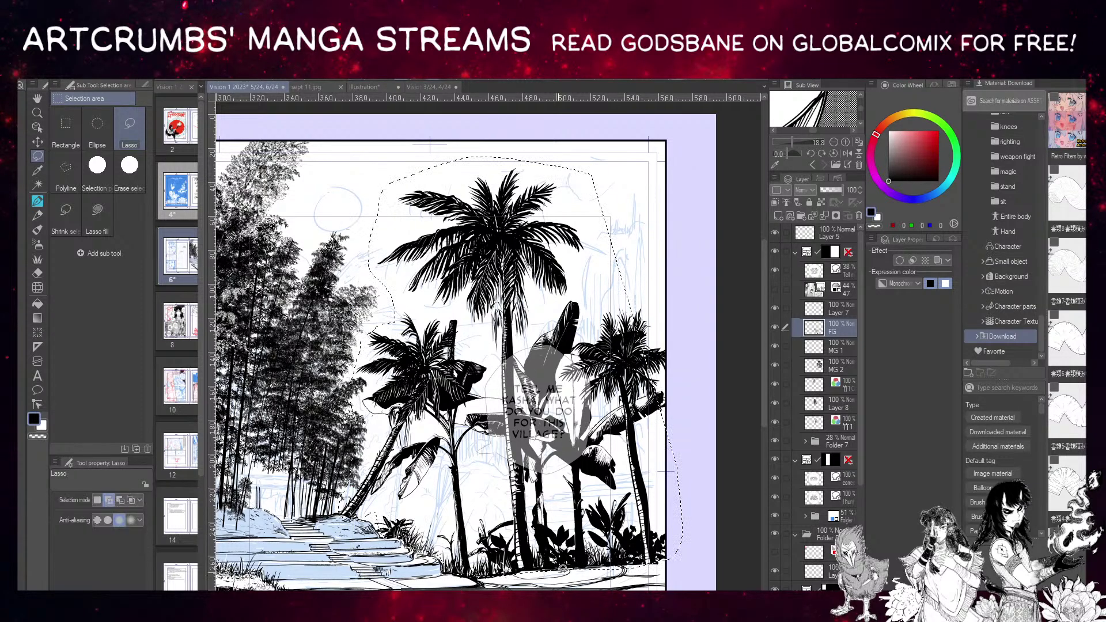
Make the MG 2 layer the active layer while keeping the lasso selection around the palm trees.
{"action": "left_click", "coordinate": [806, 353]}
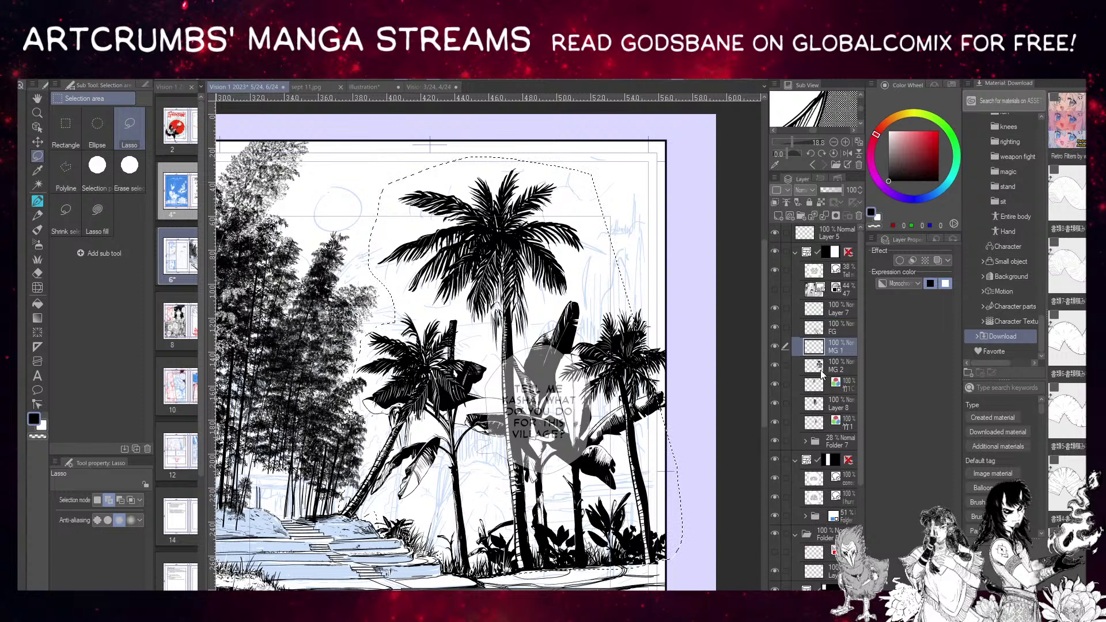
{"action": "left_click", "coordinate": [812, 364]}
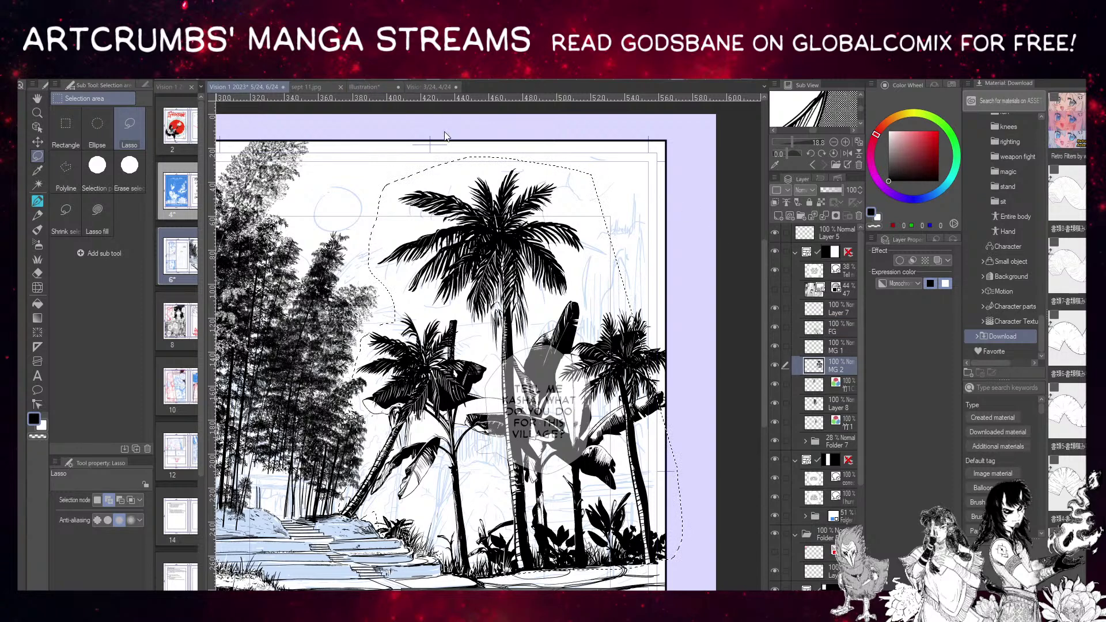
{"action": "key", "text": "ctrl+t"}
{"action": "left_click_drag", "start_coordinate": [683, 156], "coordinate": [661, 248]}
{"action": "key", "text": "ctrl+z"}
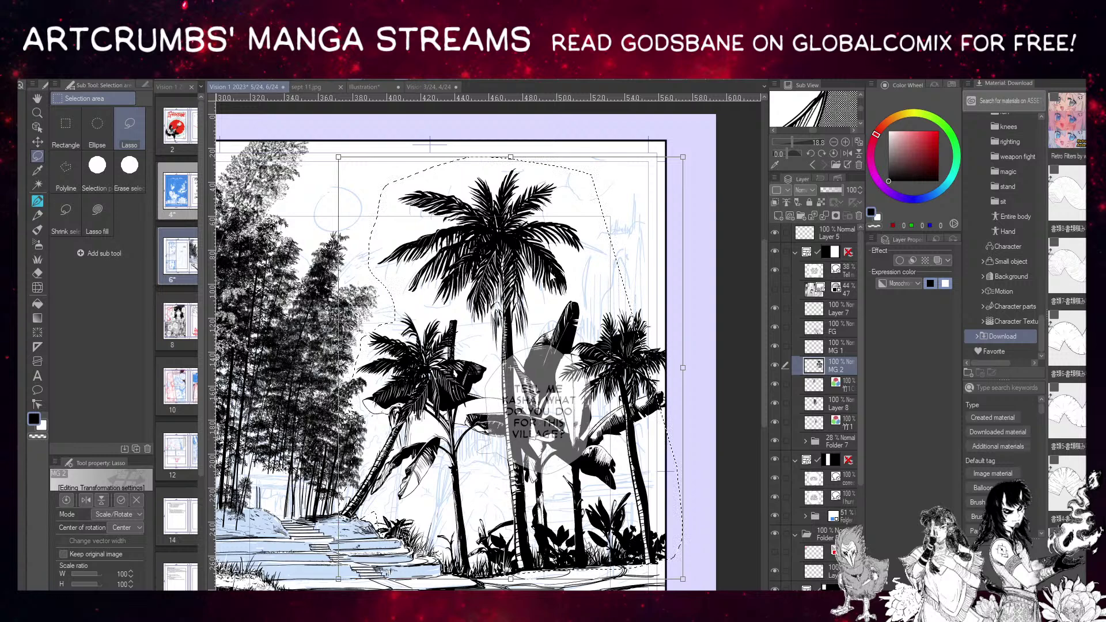
{"action": "key", "text": "Escape"}
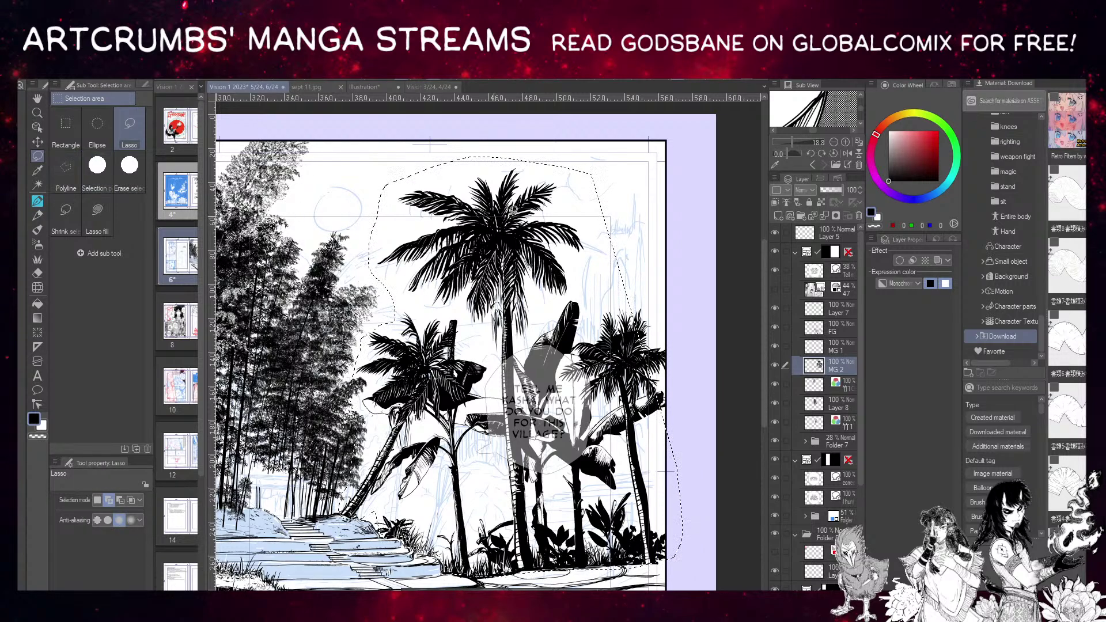
Extend the lasso selection past the panel's right border, scale the palm group down to about 71% width and 72% height, and deselect.
{"action": "mouse_move", "coordinate": [580, 232]}
{"action": "left_mouse_down"}
{"action": "mouse_move", "coordinate": [754, 288]}
{"action": "mouse_move", "coordinate": [613, 491]}
{"action": "mouse_move", "coordinate": [366, 548]}
{"action": "mouse_move", "coordinate": [373, 510]}
{"action": "left_mouse_up"}
{"action": "mouse_move", "coordinate": [571, 459]}
{"action": "left_mouse_down"}
{"action": "mouse_move", "coordinate": [885, 451]}
{"action": "mouse_move", "coordinate": [911, 462]}
{"action": "left_mouse_up"}
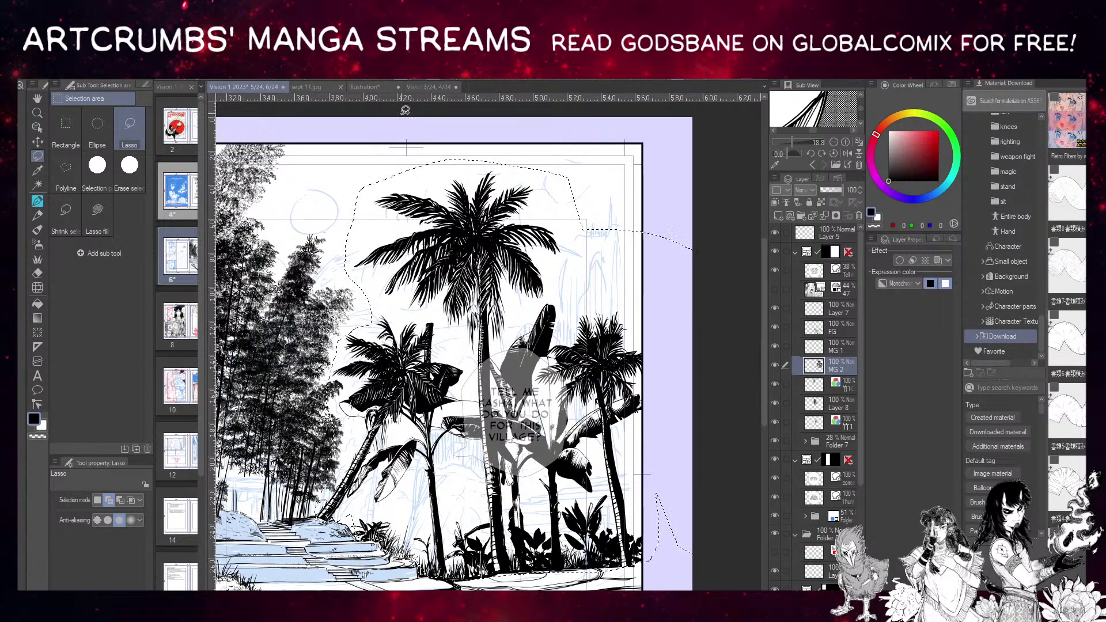
{"action": "key", "text": "ctrl+t"}
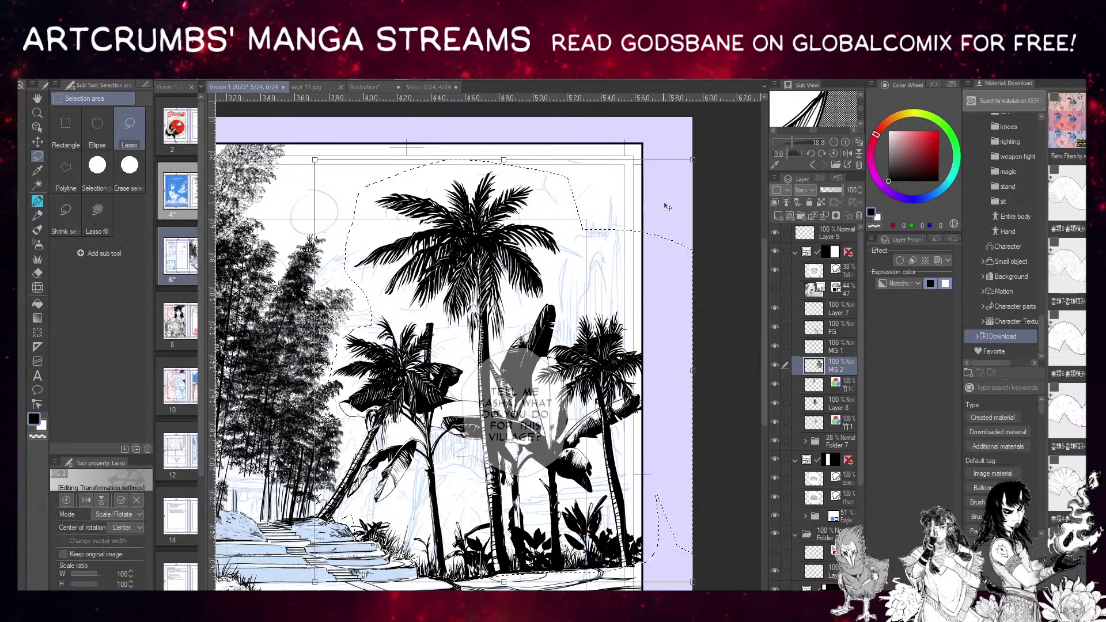
{"action": "left_click_drag", "start_coordinate": [694, 162], "coordinate": [607, 255]}
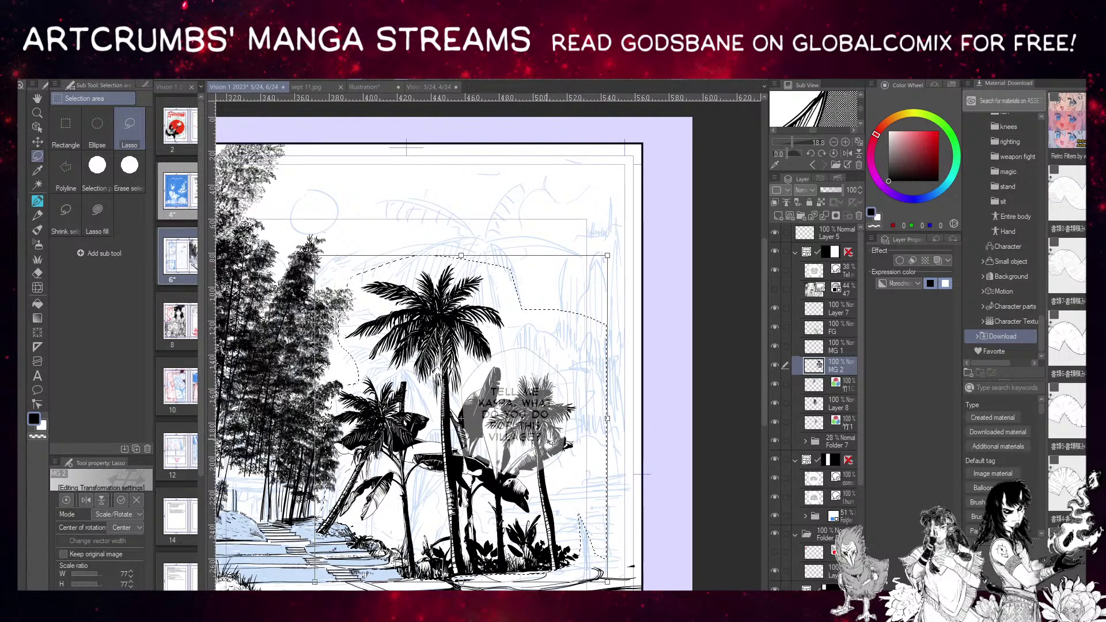
{"action": "mouse_move", "coordinate": [550, 492]}
{"action": "left_mouse_down"}
{"action": "mouse_move", "coordinate": [565, 489]}
{"action": "mouse_move", "coordinate": [533, 503]}
{"action": "left_mouse_up"}
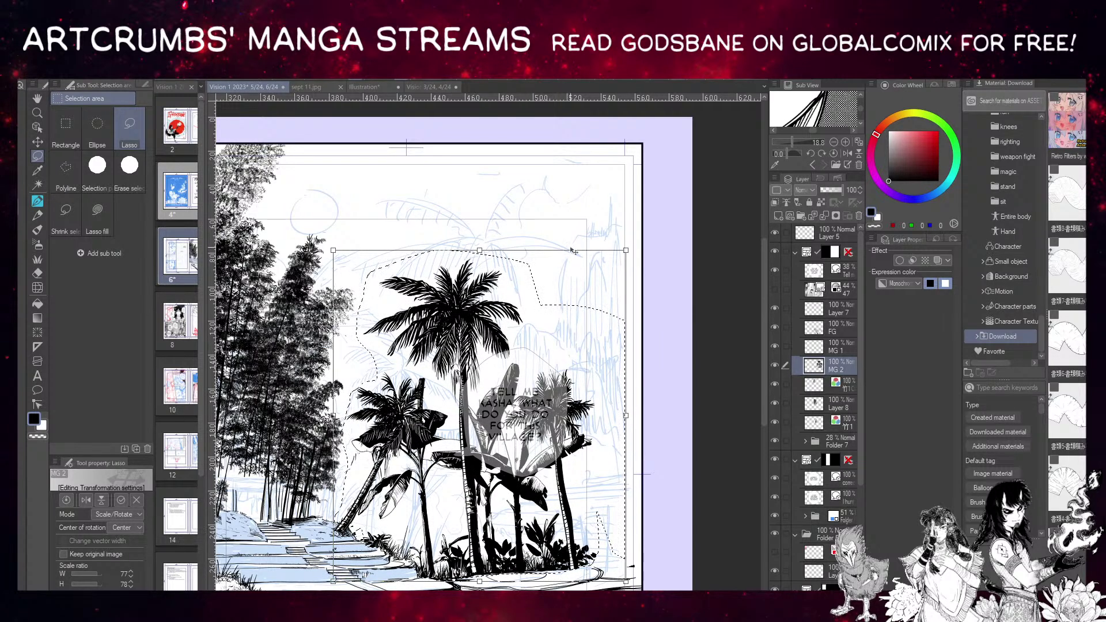
{"action": "left_click_drag", "start_coordinate": [625, 249], "coordinate": [621, 271]}
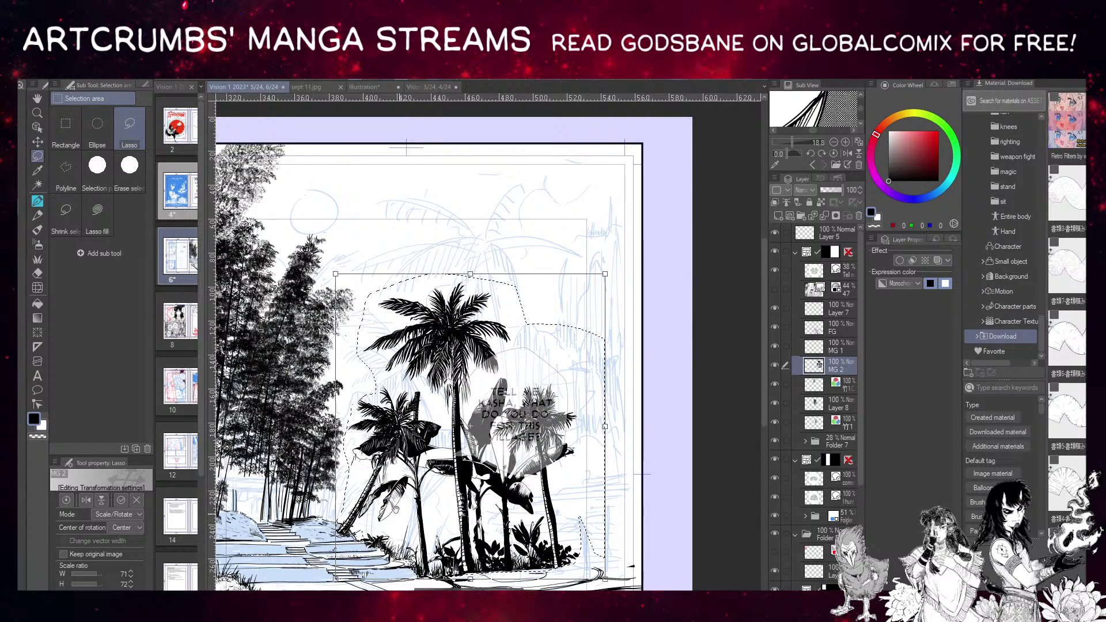
{"action": "left_click_drag", "start_coordinate": [405, 520], "coordinate": [436, 516]}
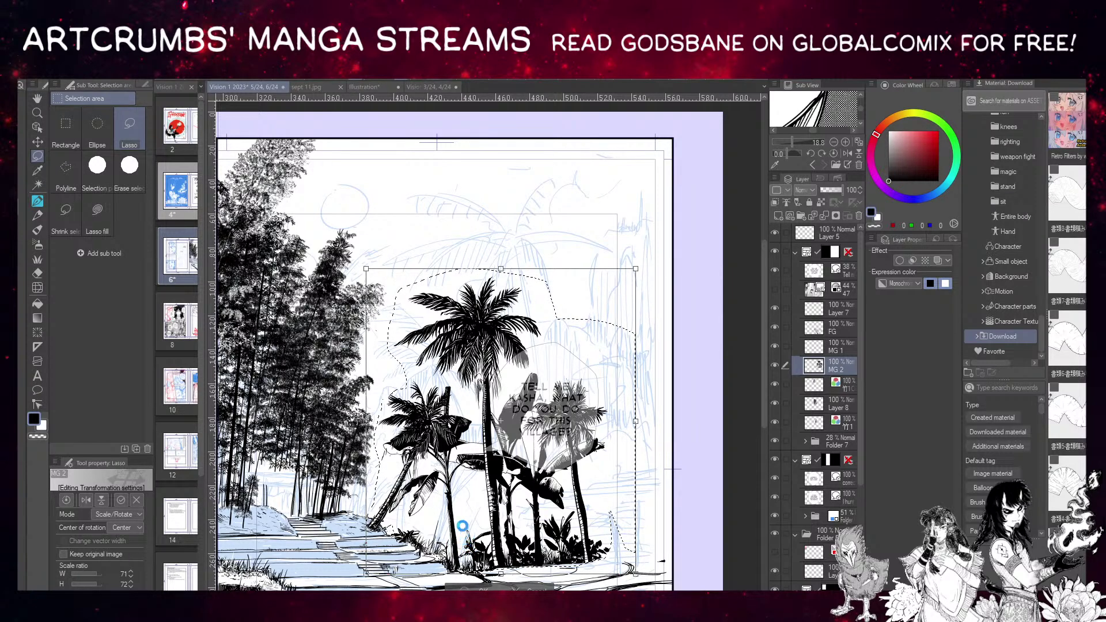
{"action": "key", "text": "Return"}
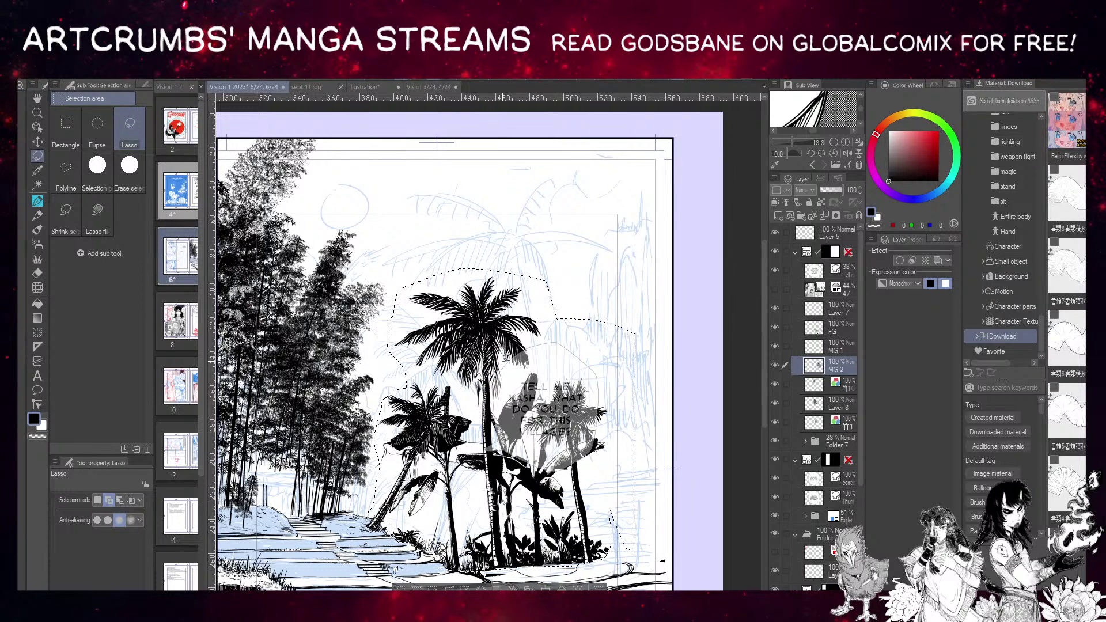
{"action": "left_click_drag", "start_coordinate": [506, 357], "coordinate": [527, 347]}
{"action": "key", "text": "ctrl+d"}
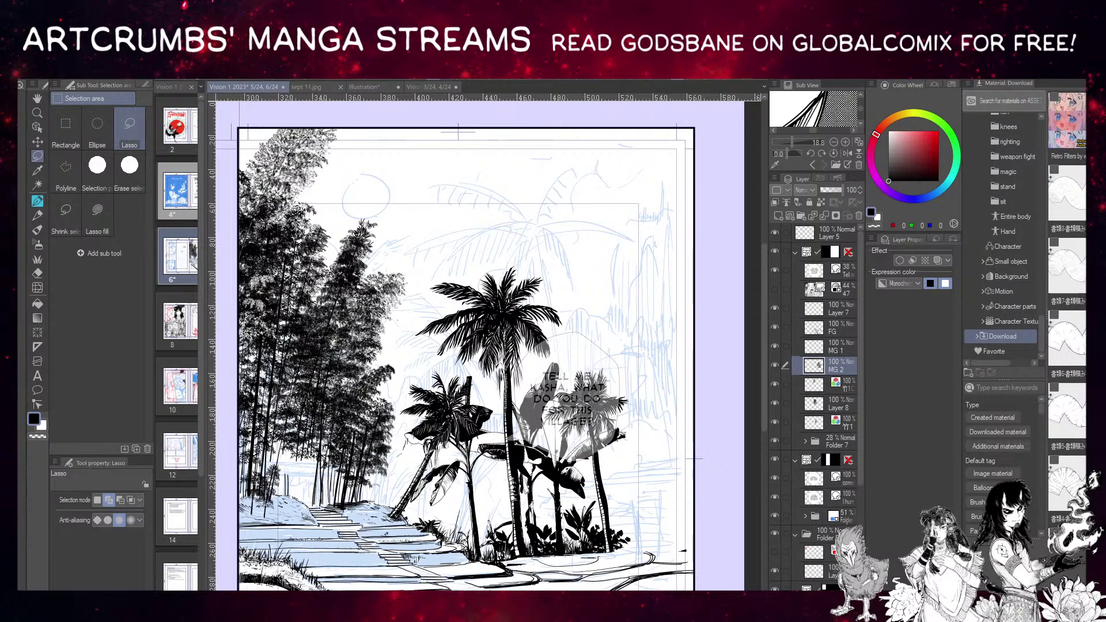
Add a new layer above MG 2 and choose the Banana Trees brush from the Trees decoration group.
{"action": "left_click", "coordinate": [778, 216]}
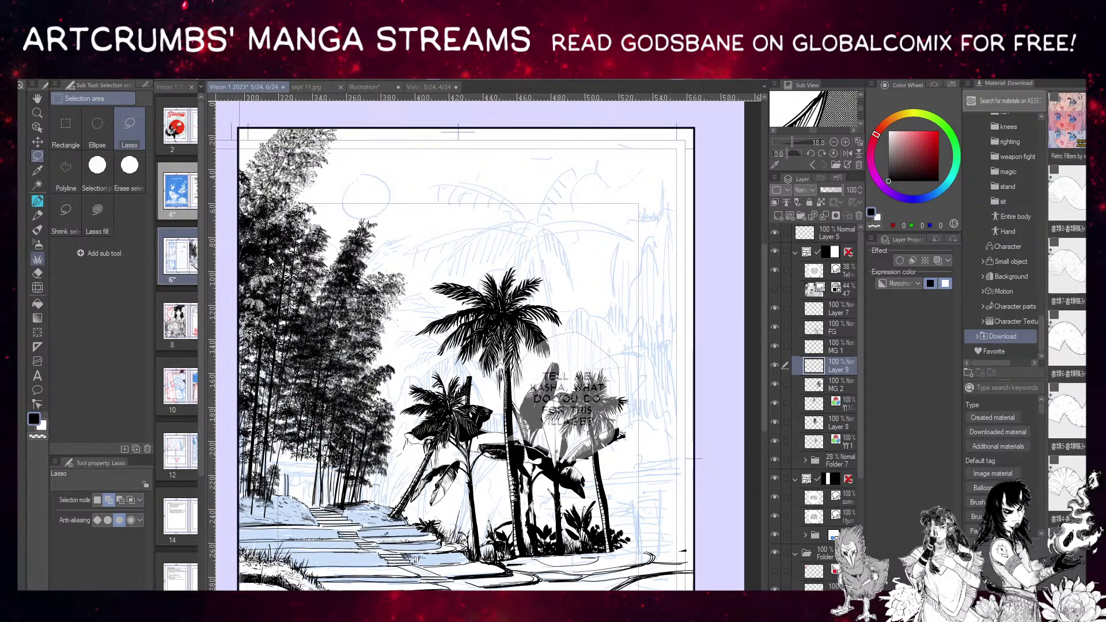
{"action": "key", "text": "b"}
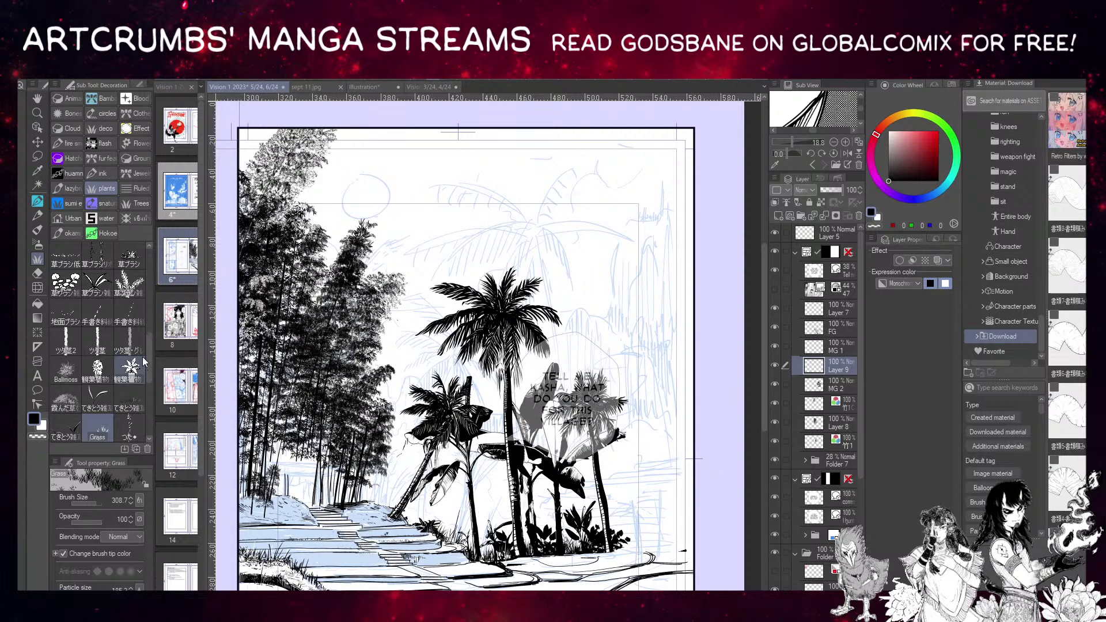
{"action": "scroll", "coordinate": [147, 403], "scroll_direction": "down", "scroll_amount": 5}
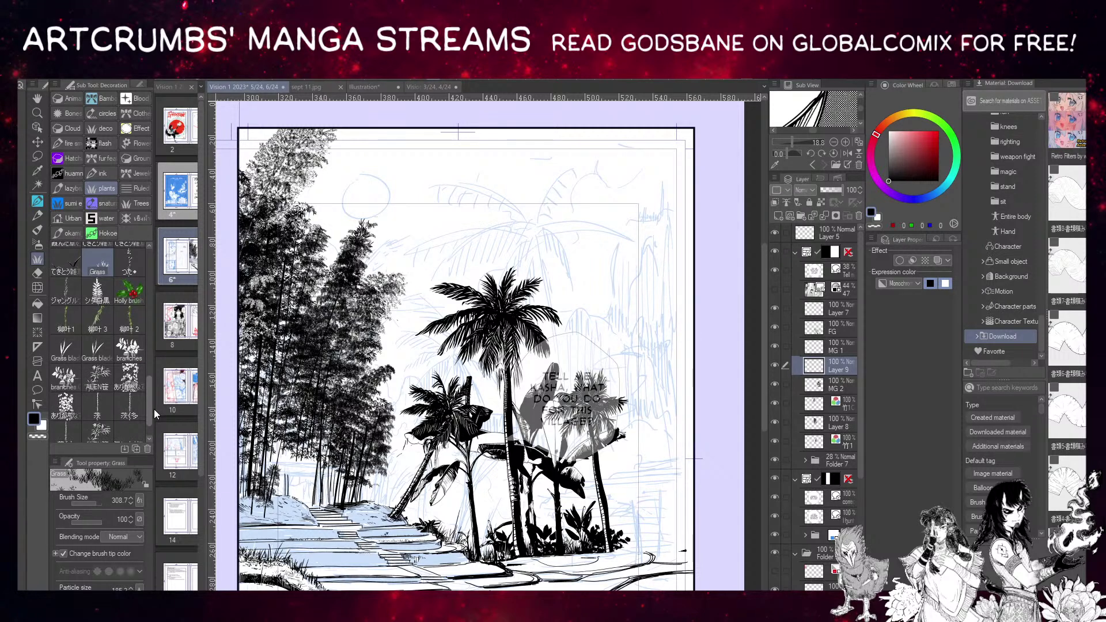
{"action": "scroll", "coordinate": [154, 409], "scroll_direction": "down", "scroll_amount": 1}
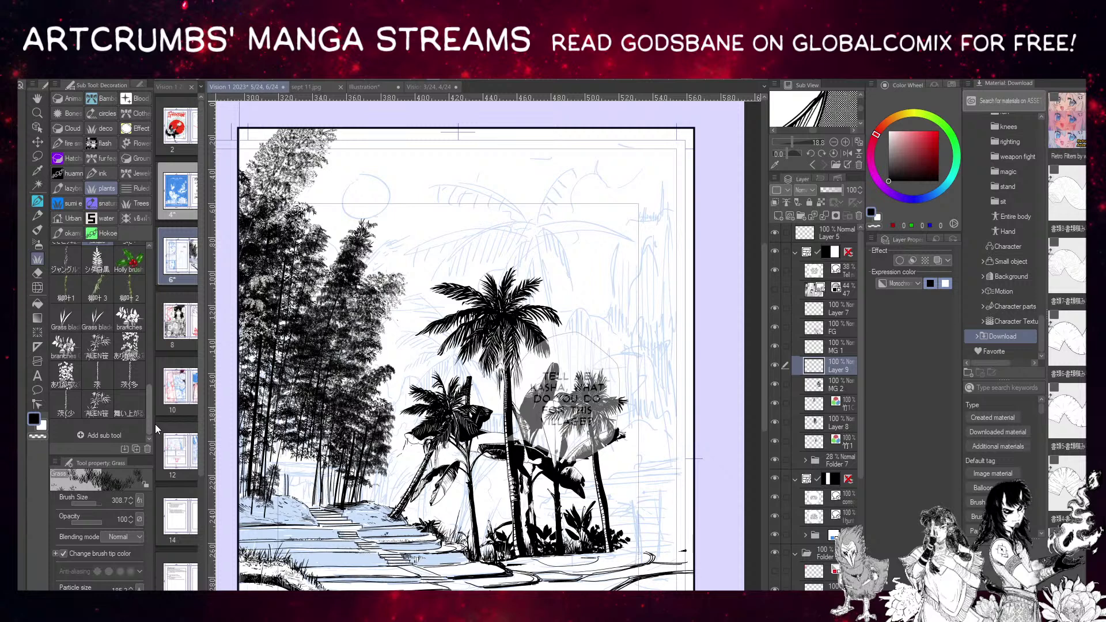
{"action": "left_click", "coordinate": [129, 202]}
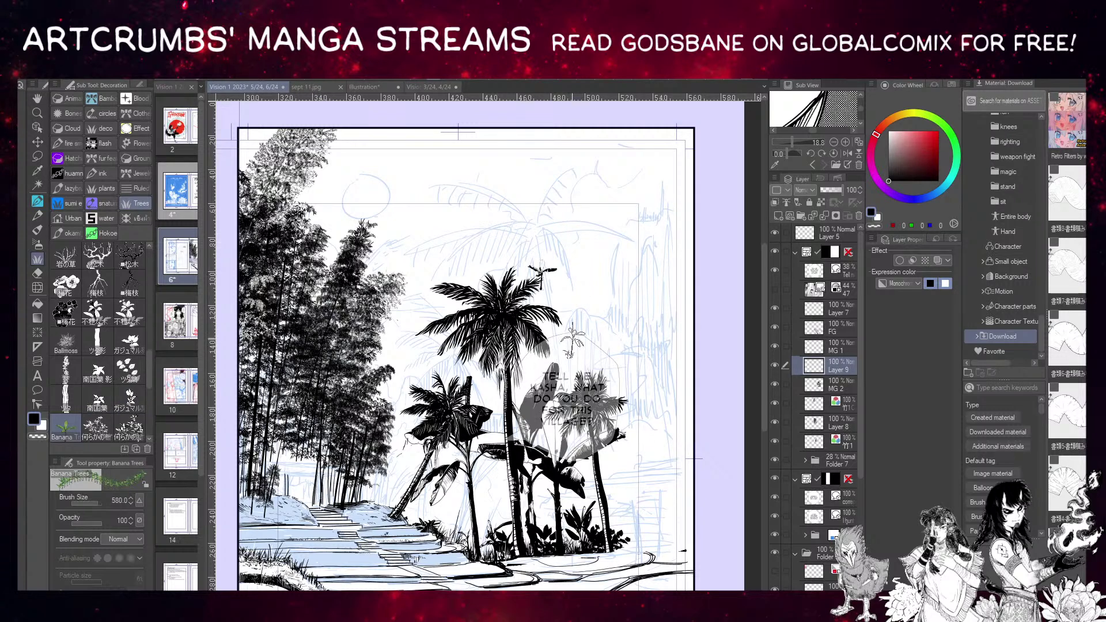
{"action": "left_click", "coordinate": [555, 259]}
{"action": "key", "text": "ctrl+z"}
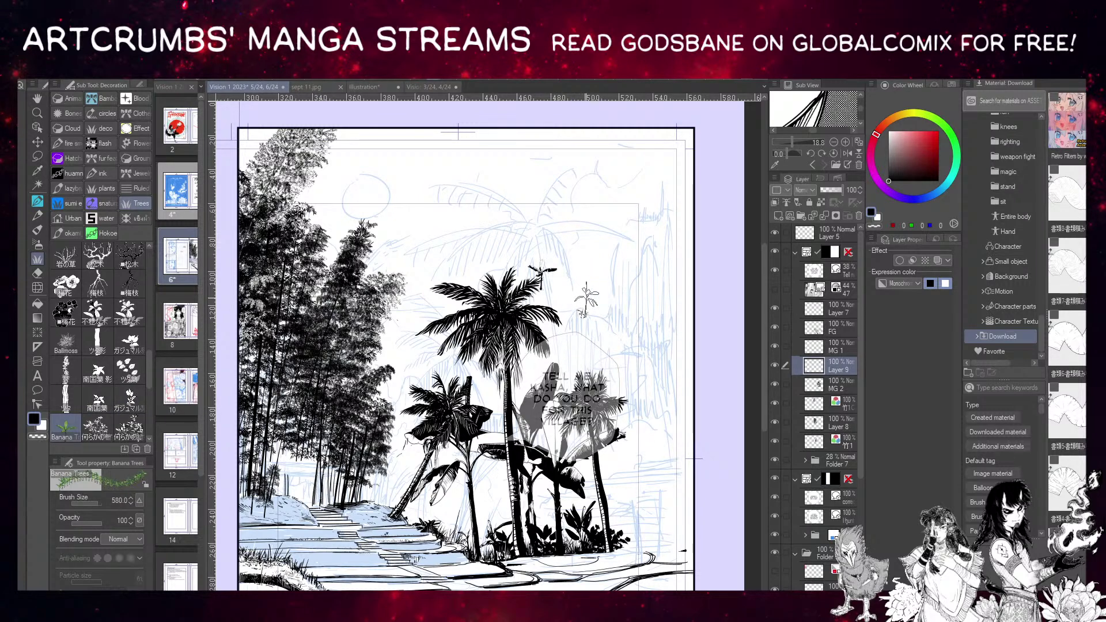
{"action": "left_click", "coordinate": [101, 502]}
{"action": "left_click", "coordinate": [590, 294]}
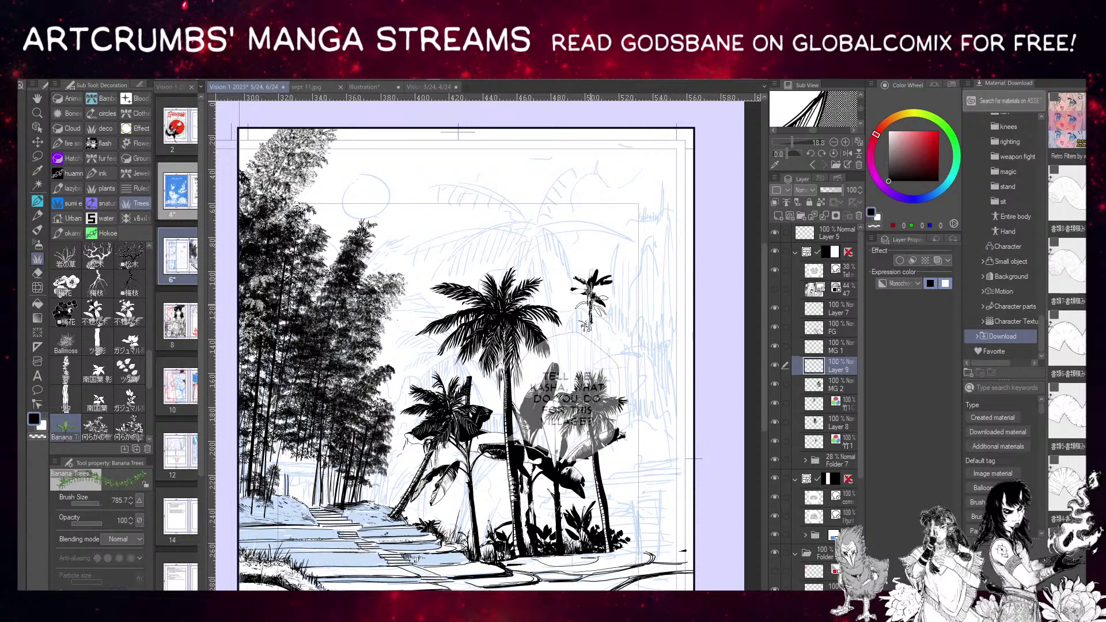
{"action": "key", "text": "ctrl+z"}
{"action": "left_click", "coordinate": [108, 507]}
{"action": "left_click", "coordinate": [613, 262]}
{"action": "left_click_drag", "start_coordinate": [590, 276], "coordinate": [593, 319]}
{"action": "key", "text": "ctrl+z"}
{"action": "left_click_drag", "start_coordinate": [592, 249], "coordinate": [472, 247]}
{"action": "key", "text": "ctrl+z"}
{"action": "key", "text": "ctrl+z"}
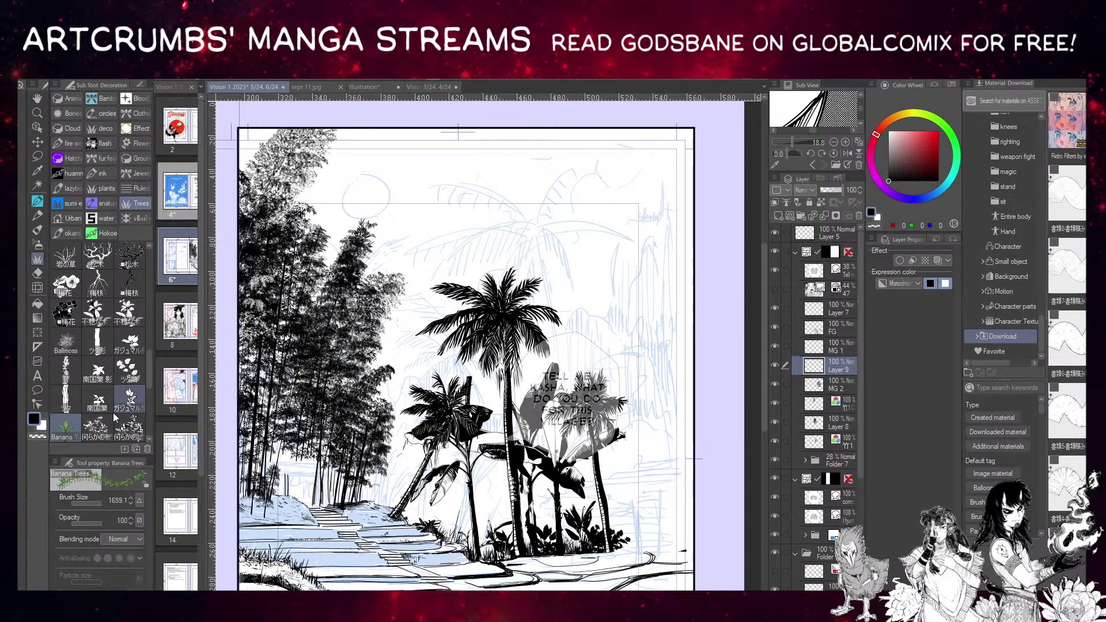
{"action": "left_click", "coordinate": [103, 505]}
{"action": "left_click", "coordinate": [593, 268]}
{"action": "key", "text": "ctrl+z"}
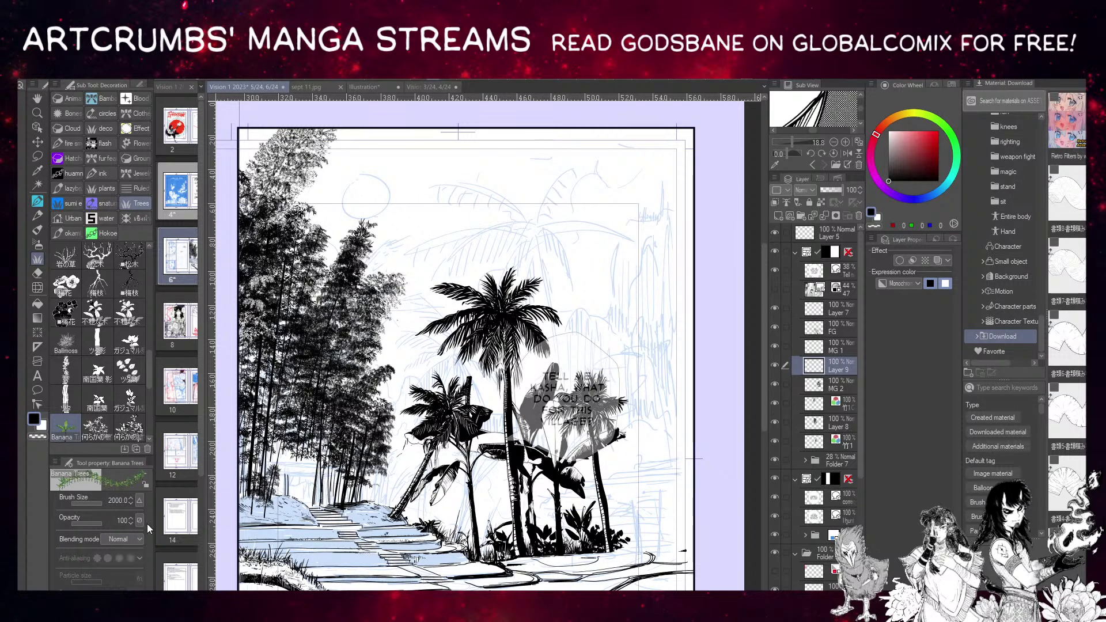
{"action": "left_click", "coordinate": [619, 274]}
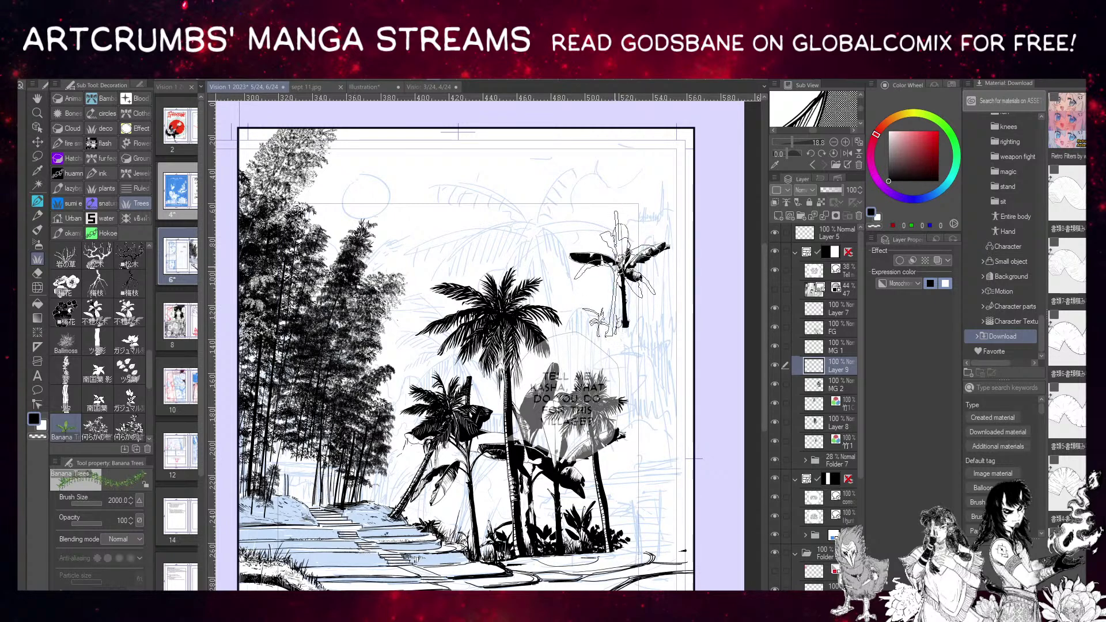
{"action": "key", "text": "ctrl+z"}
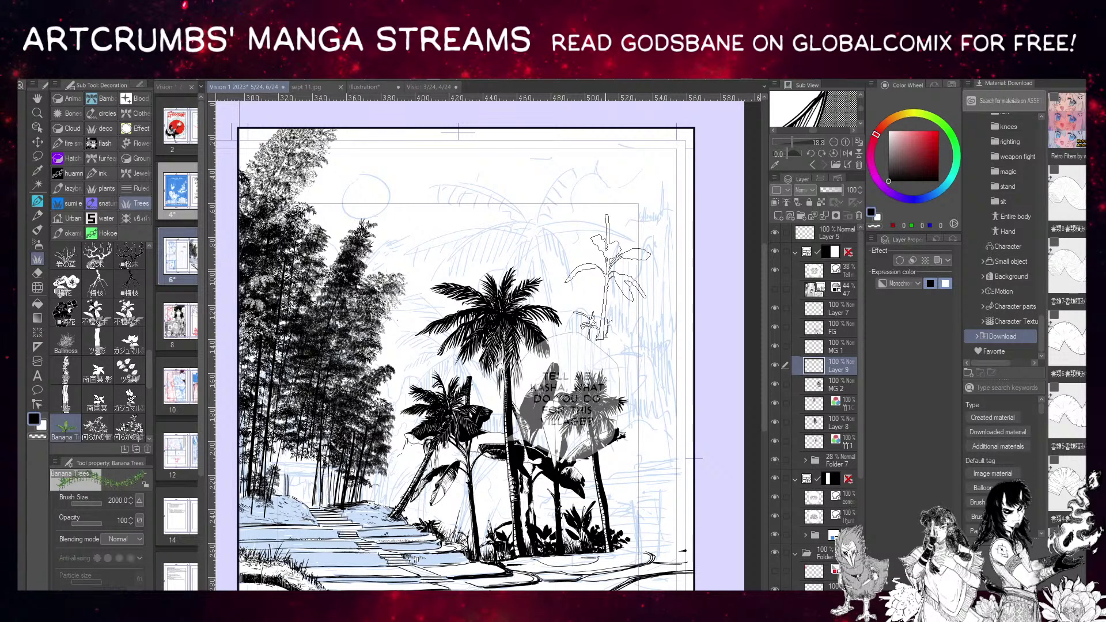
{"action": "left_click", "coordinate": [593, 306]}
{"action": "key", "text": "ctrl+z"}
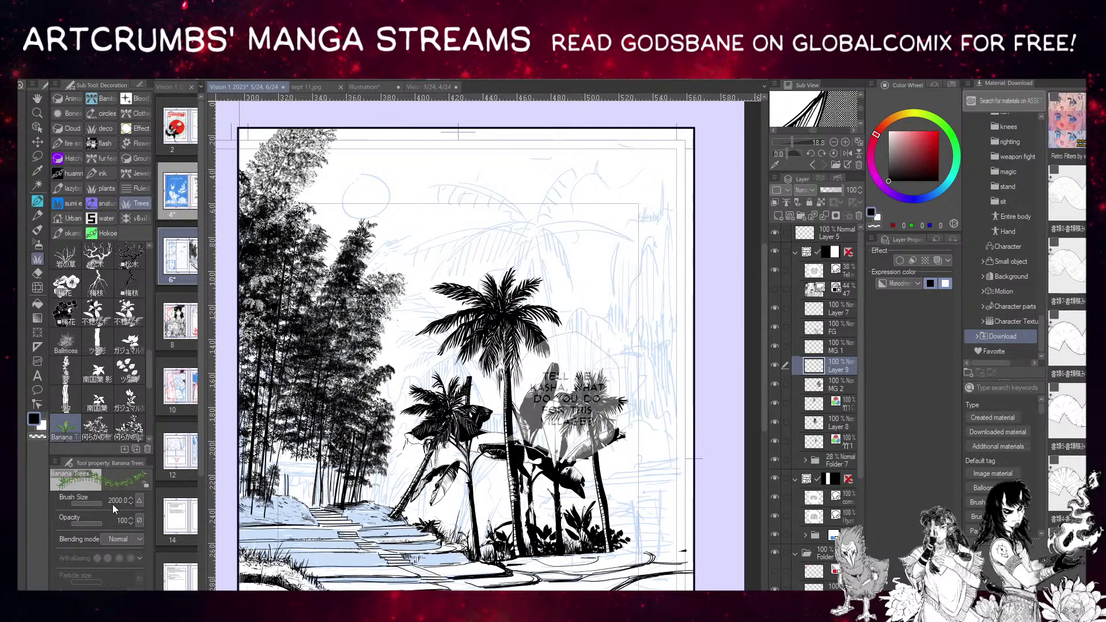
Set the Banana Trees brush size to 651.8 and stamp one large banana tree above the palms near the panel's right border.
{"action": "left_click", "coordinate": [100, 505]}
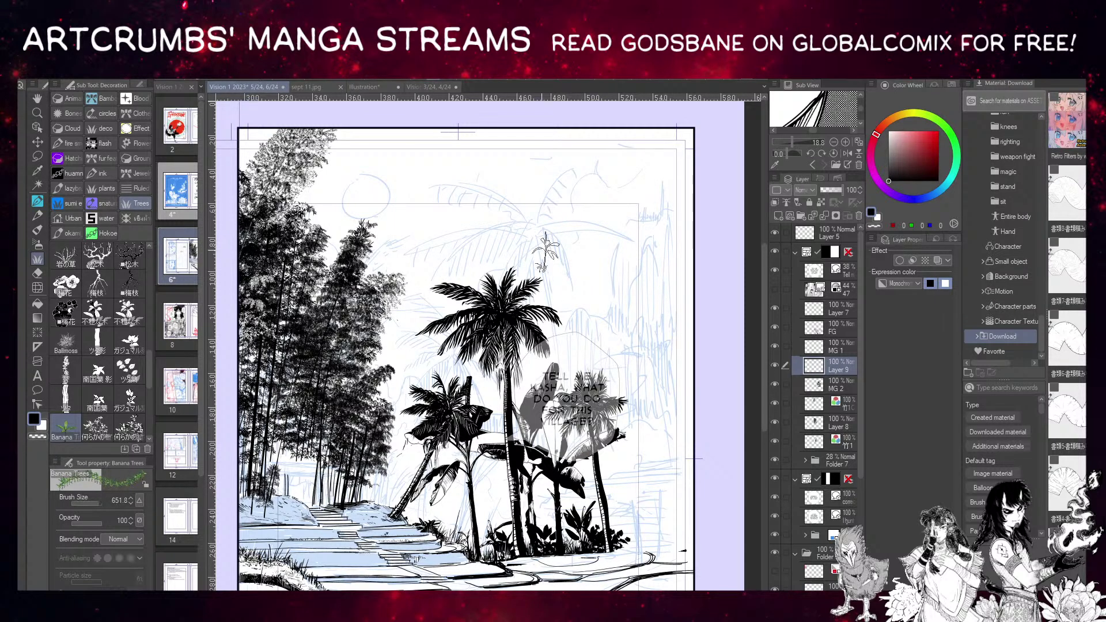
{"action": "left_click", "coordinate": [547, 271]}
{"action": "key", "text": "ctrl+z"}
{"action": "left_click", "coordinate": [584, 297]}
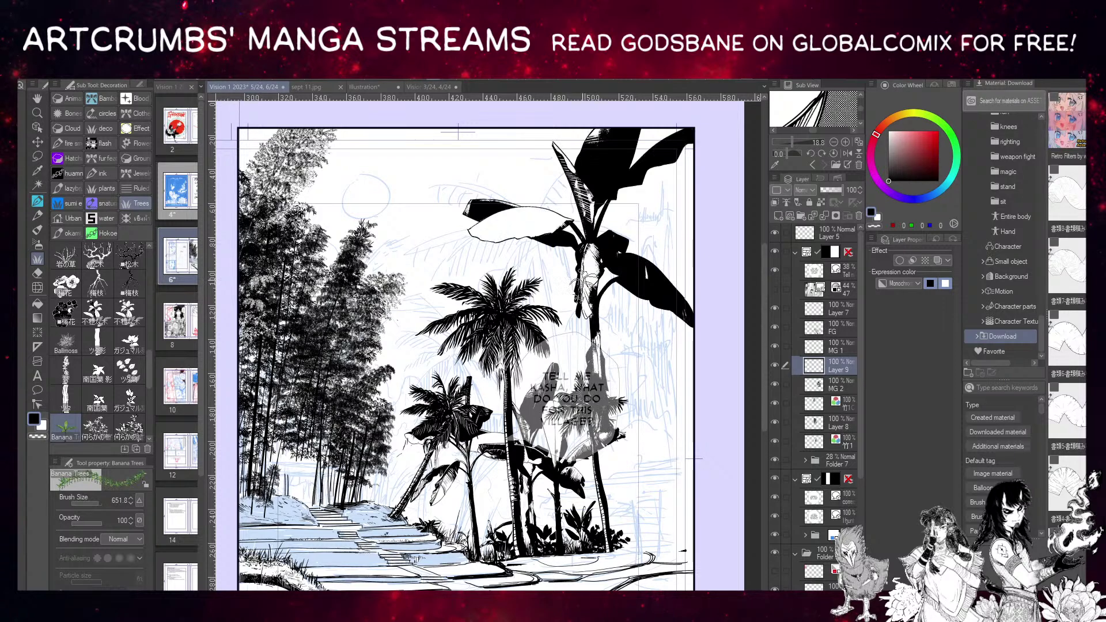
{"action": "key", "text": "ctrl+z"}
{"action": "left_click", "coordinate": [582, 314]}
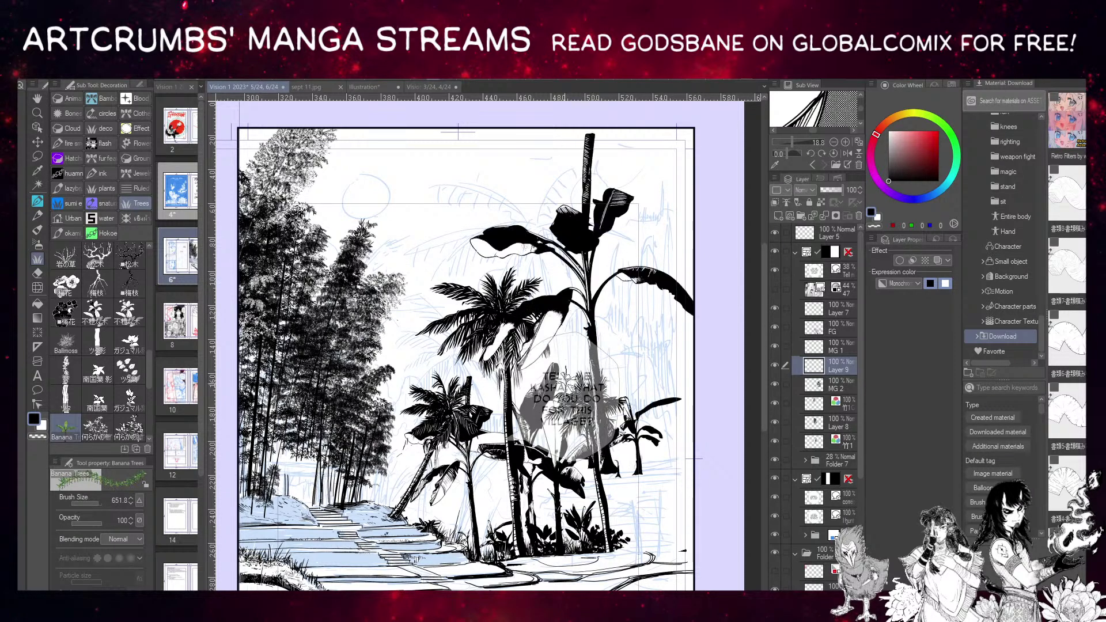
{"action": "key", "text": "ctrl+z"}
{"action": "left_click", "coordinate": [593, 292]}
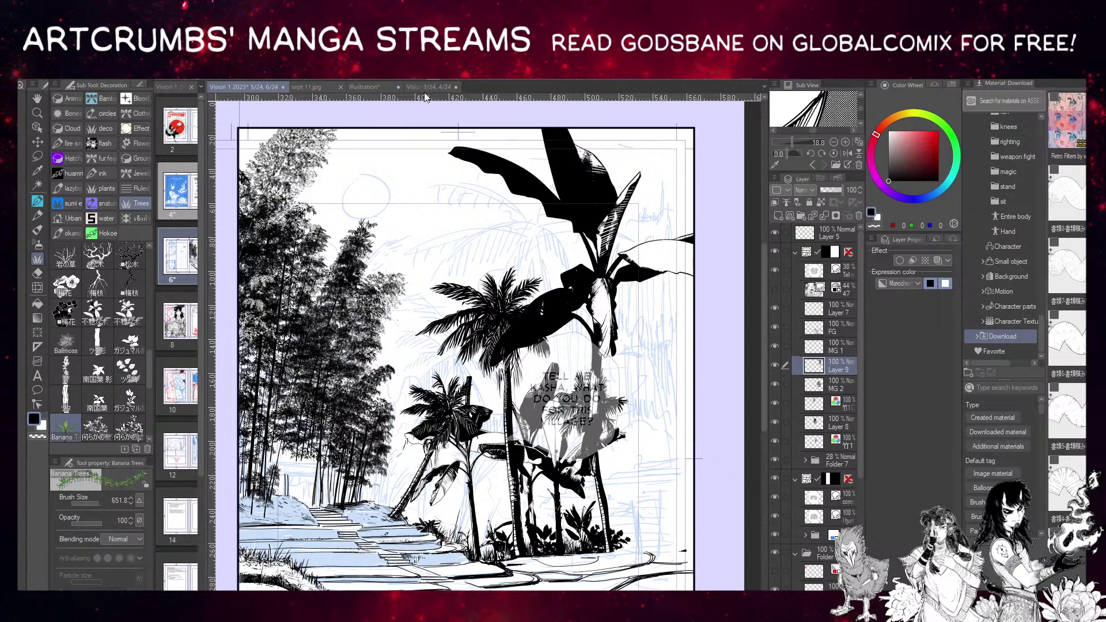
Scale the banana tree to about 64% width and 65% height and place it beside the palms at the panel's right border.
{"action": "key", "text": "ctrl+t"}
{"action": "left_click_drag", "start_coordinate": [447, 105], "coordinate": [551, 240]}
{"action": "left_click_drag", "start_coordinate": [670, 361], "coordinate": [681, 436]}
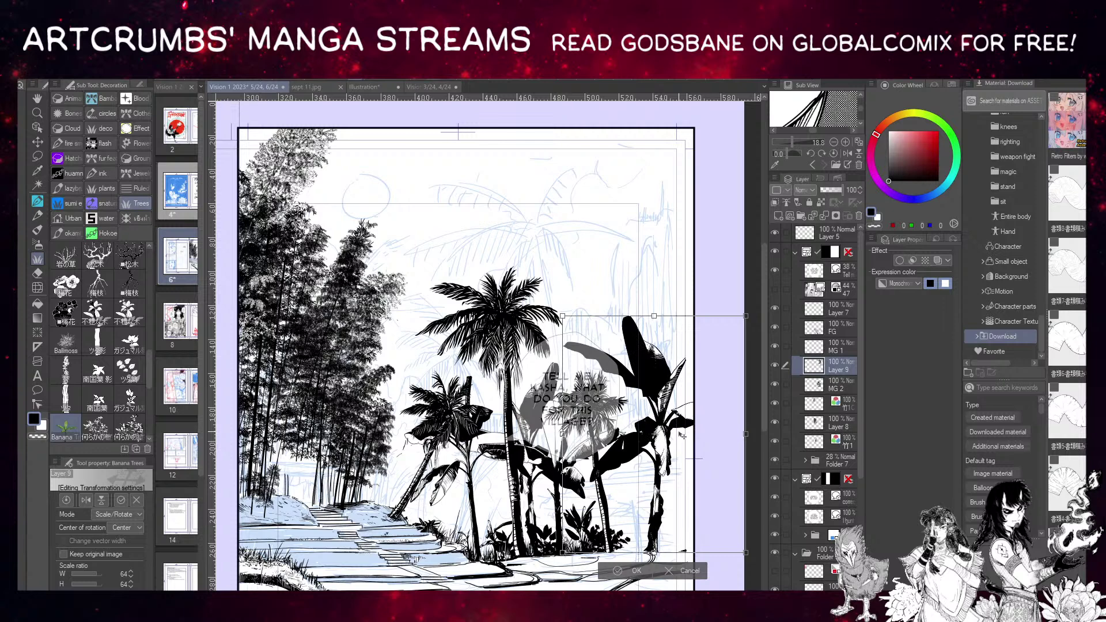
{"action": "left_click_drag", "start_coordinate": [673, 436], "coordinate": [679, 441]}
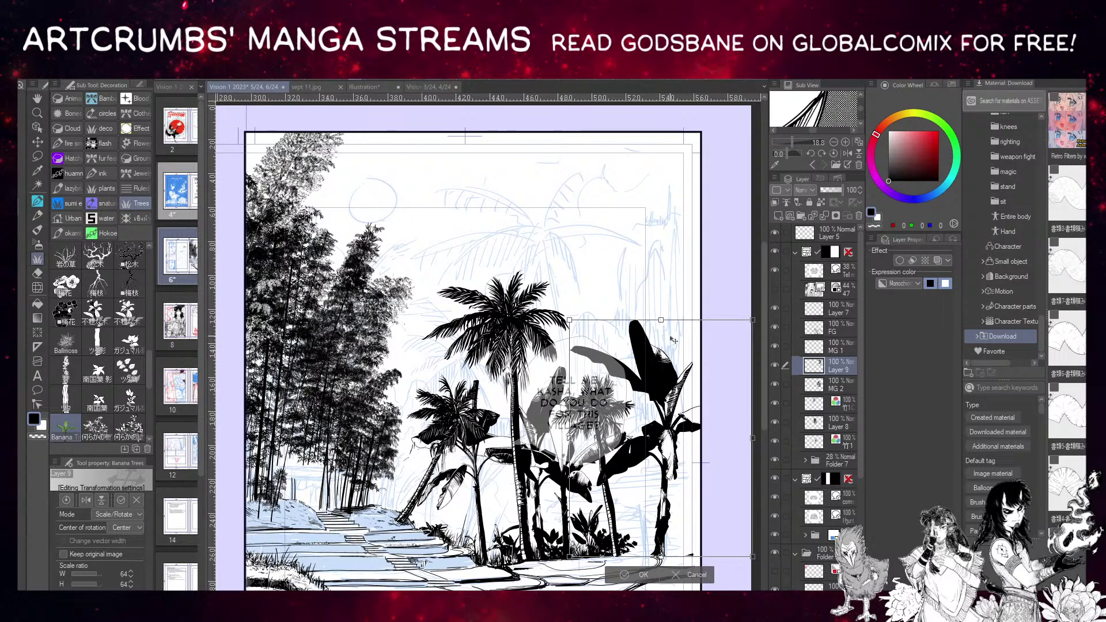
{"action": "left_click_drag", "start_coordinate": [661, 320], "coordinate": [661, 315]}
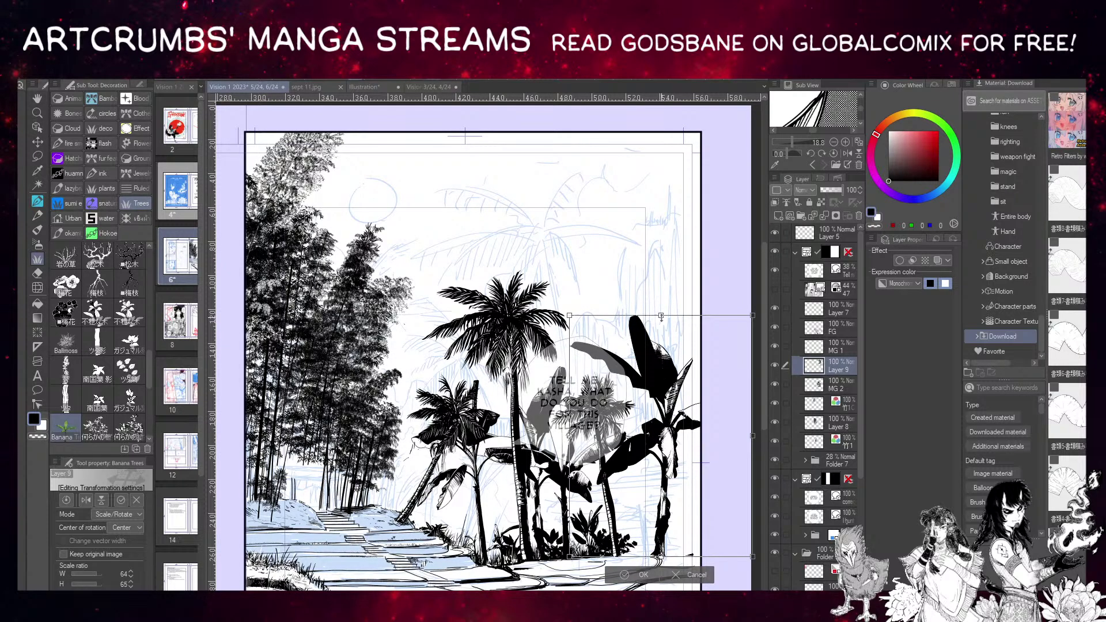
{"action": "left_click_drag", "start_coordinate": [683, 455], "coordinate": [687, 456]}
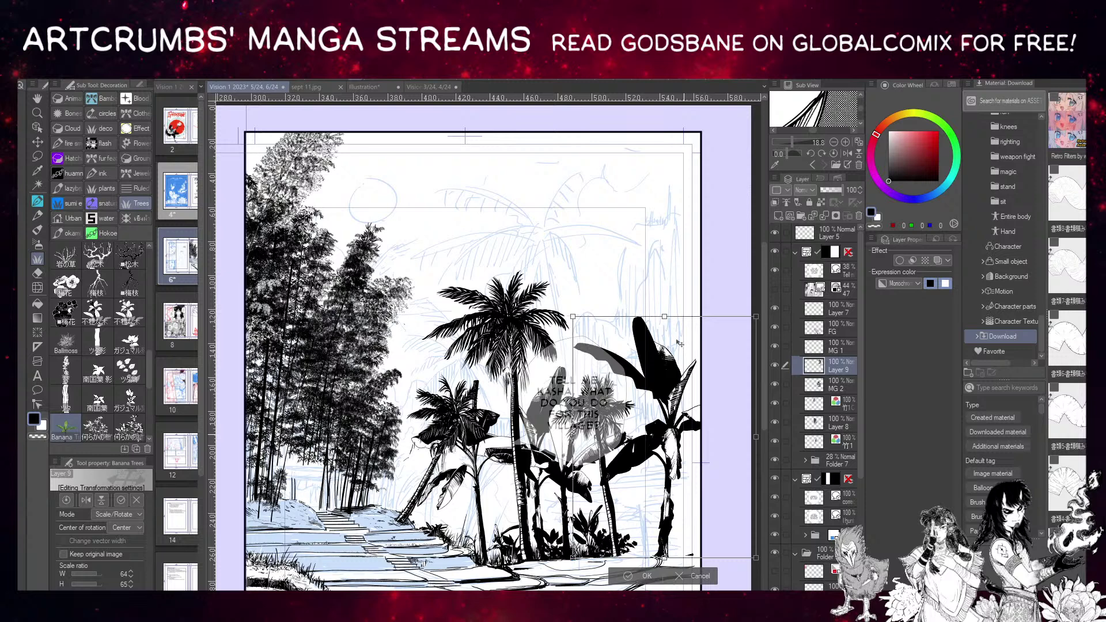
{"action": "key", "text": "Return"}
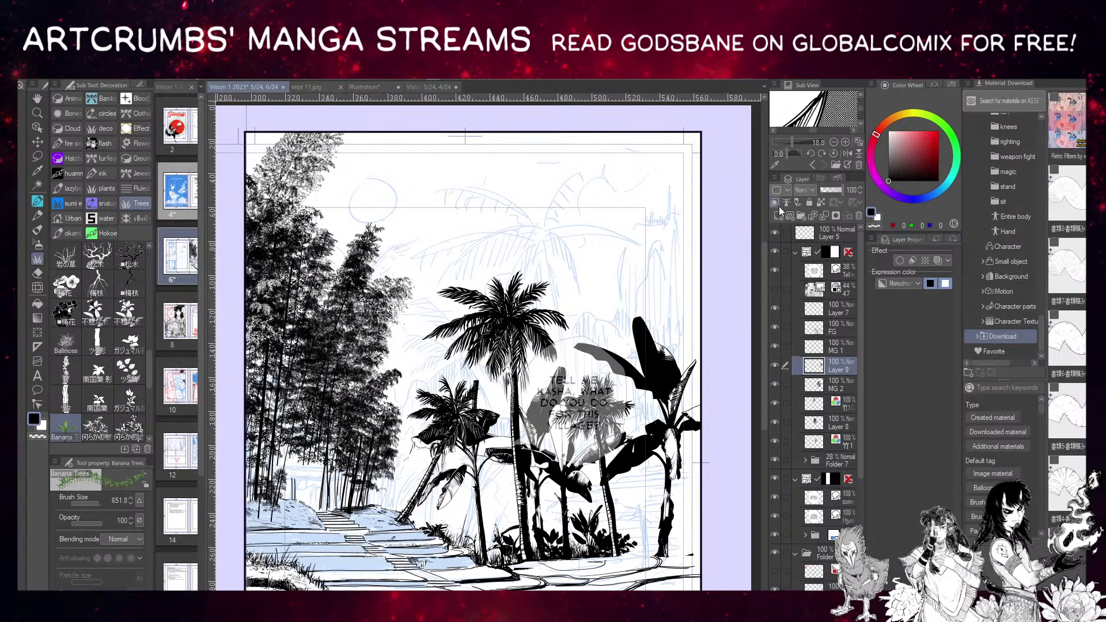
Add a new layer above Layer 9 and set the Banana Trees brush size to 2000.
{"action": "left_click", "coordinate": [779, 217]}
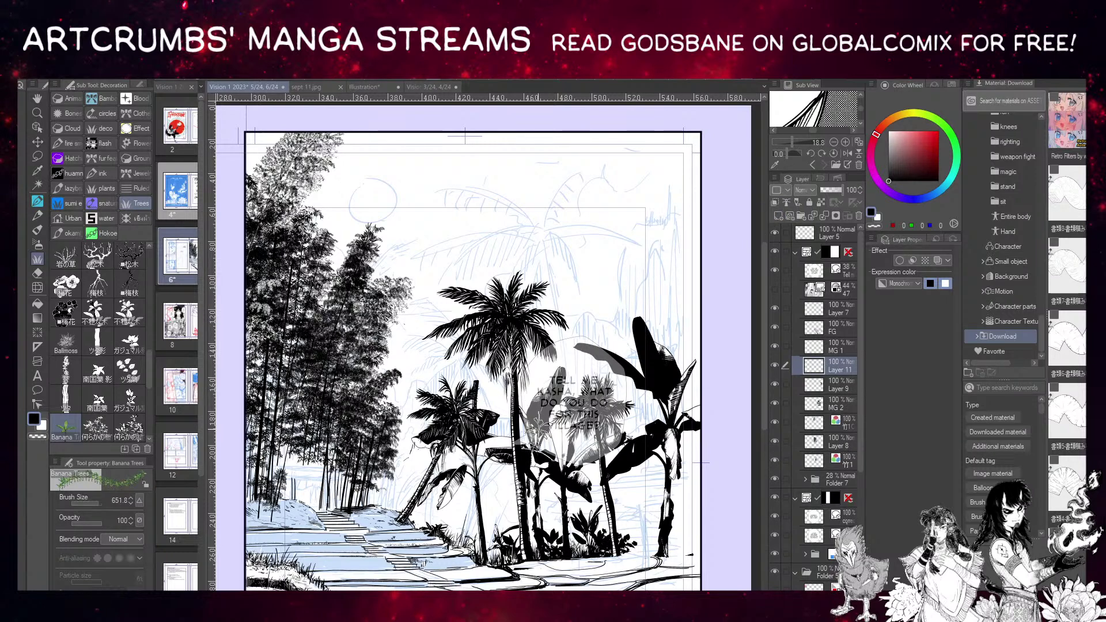
{"action": "left_click", "coordinate": [101, 502]}
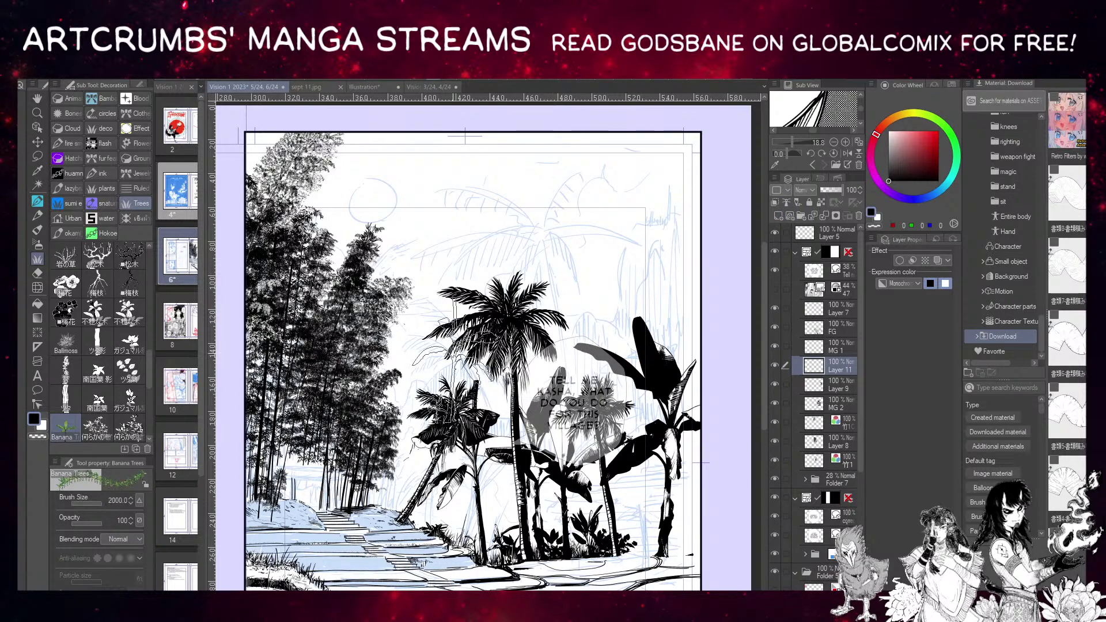
{"action": "left_click", "coordinate": [576, 259]}
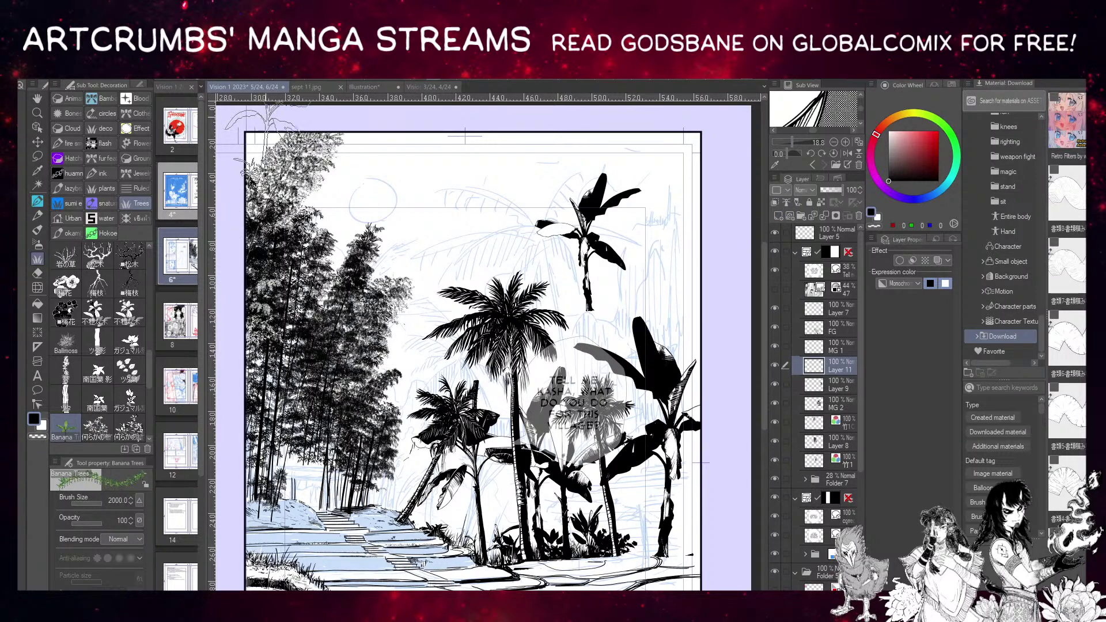
{"action": "key", "text": "ctrl+t"}
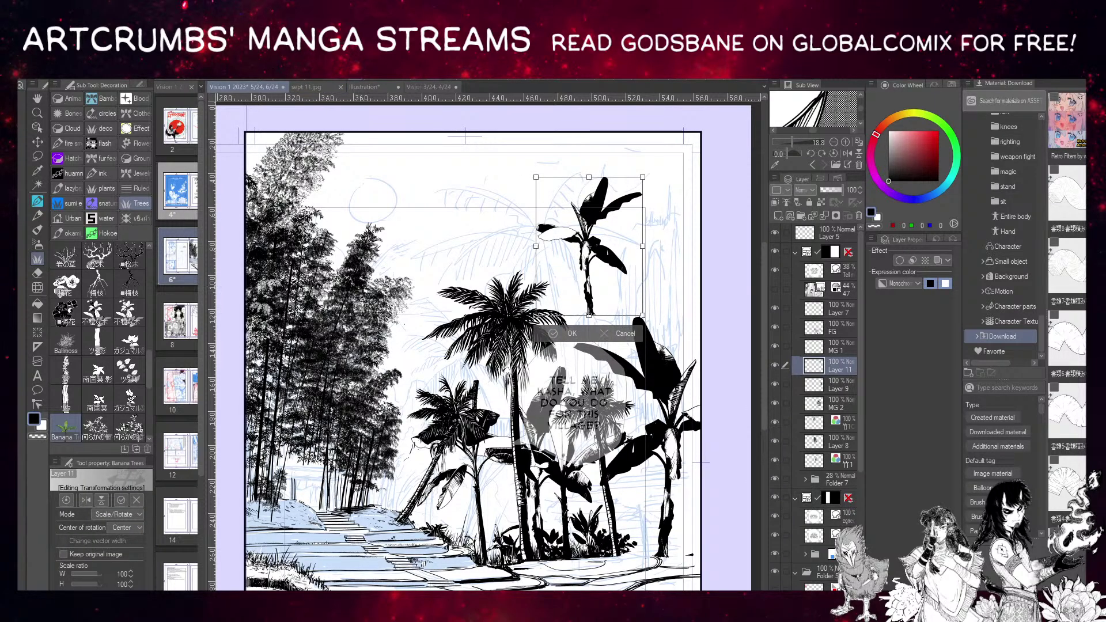
{"action": "key", "text": "Return"}
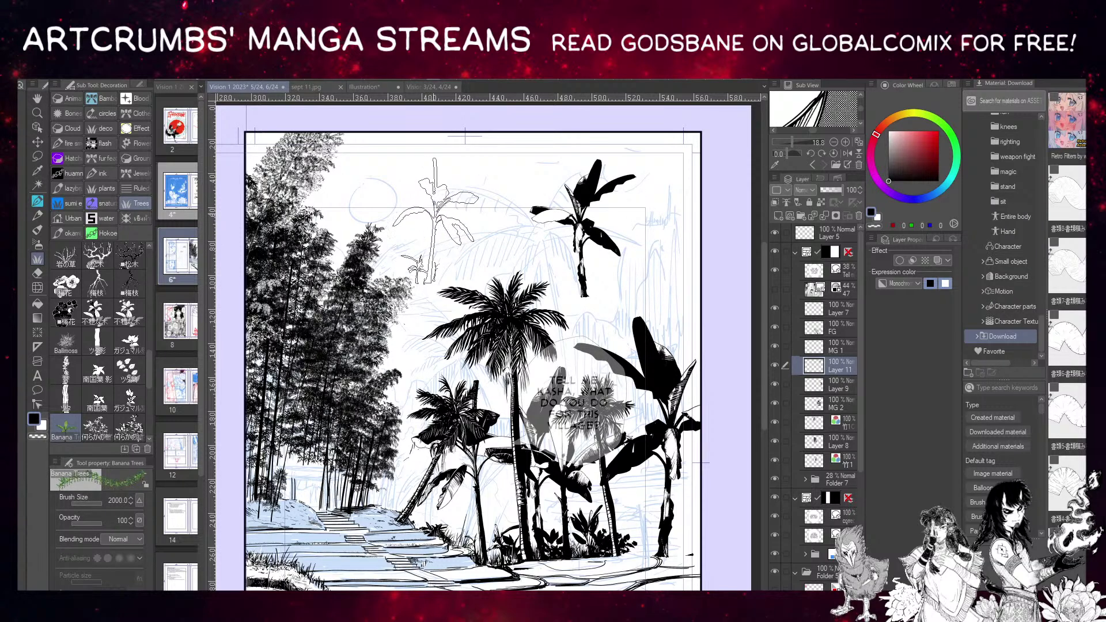
{"action": "key", "text": "ctrl+z"}
Stamp a small banana tree above the palms and move it down beside the large banana tree at the panel's right border.
{"action": "left_click", "coordinate": [593, 213]}
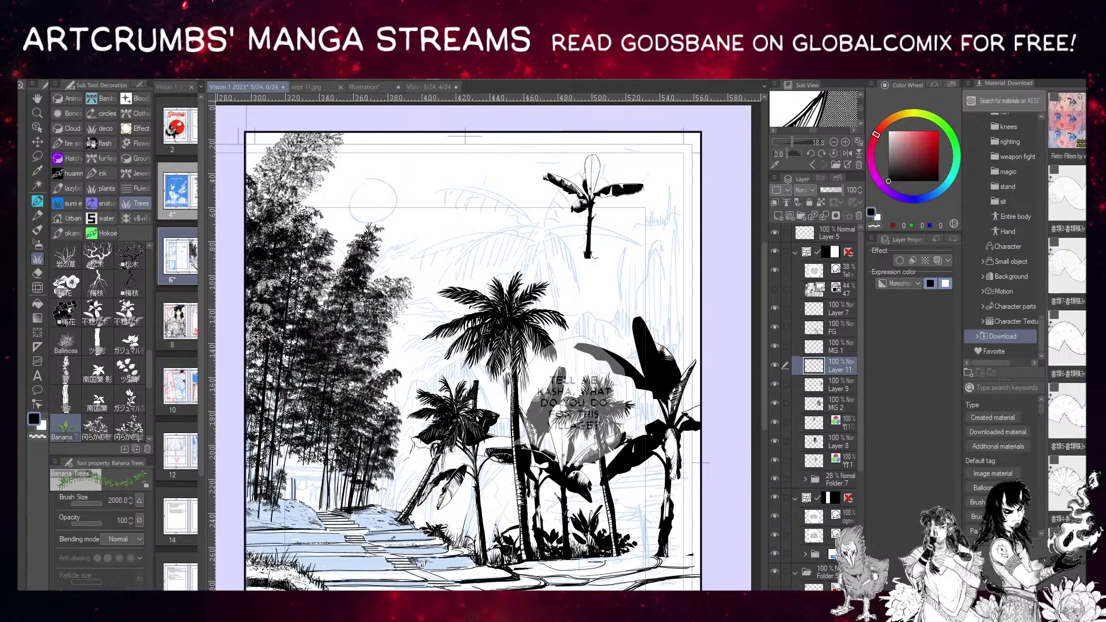
{"action": "key", "text": "ctrl+t"}
{"action": "left_click_drag", "start_coordinate": [634, 175], "coordinate": [641, 493]}
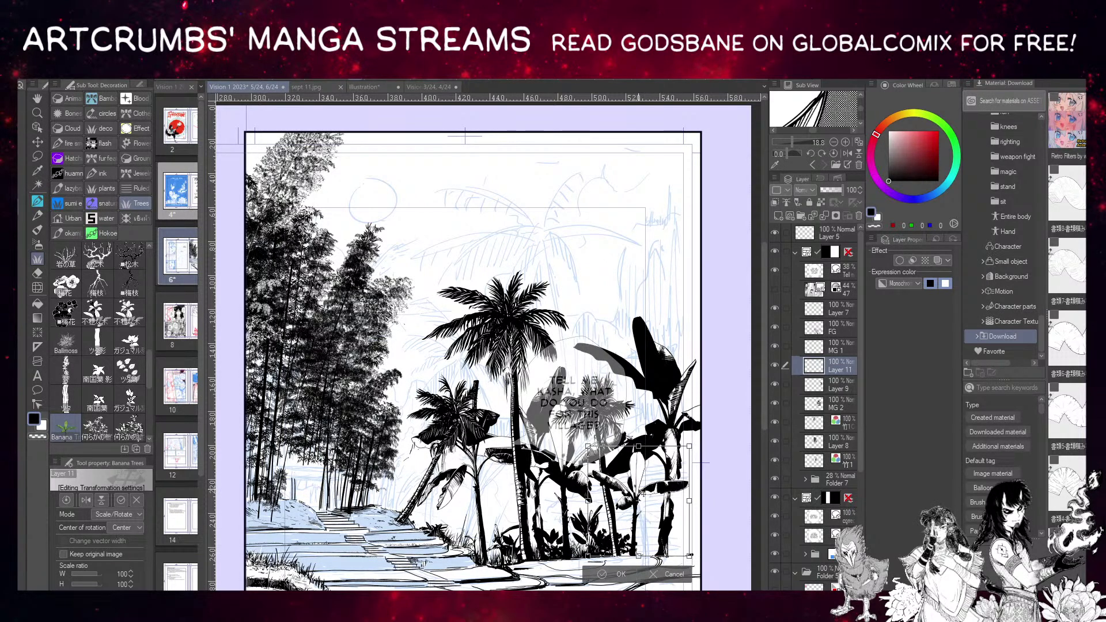
{"action": "key", "text": "Return"}
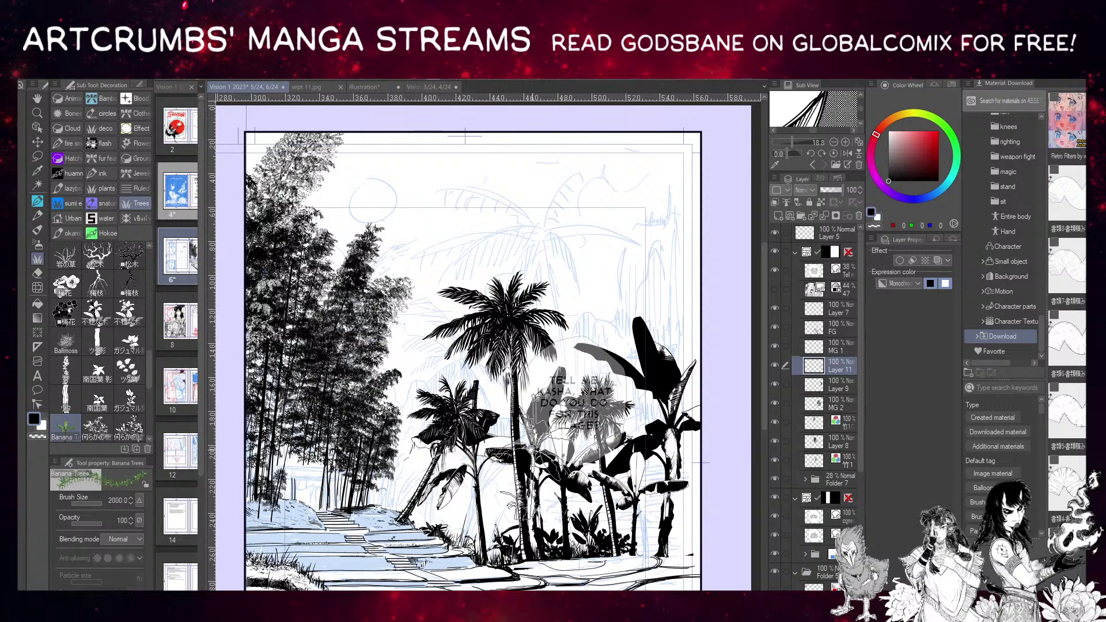
{"action": "left_click_drag", "start_coordinate": [542, 455], "coordinate": [460, 424]}
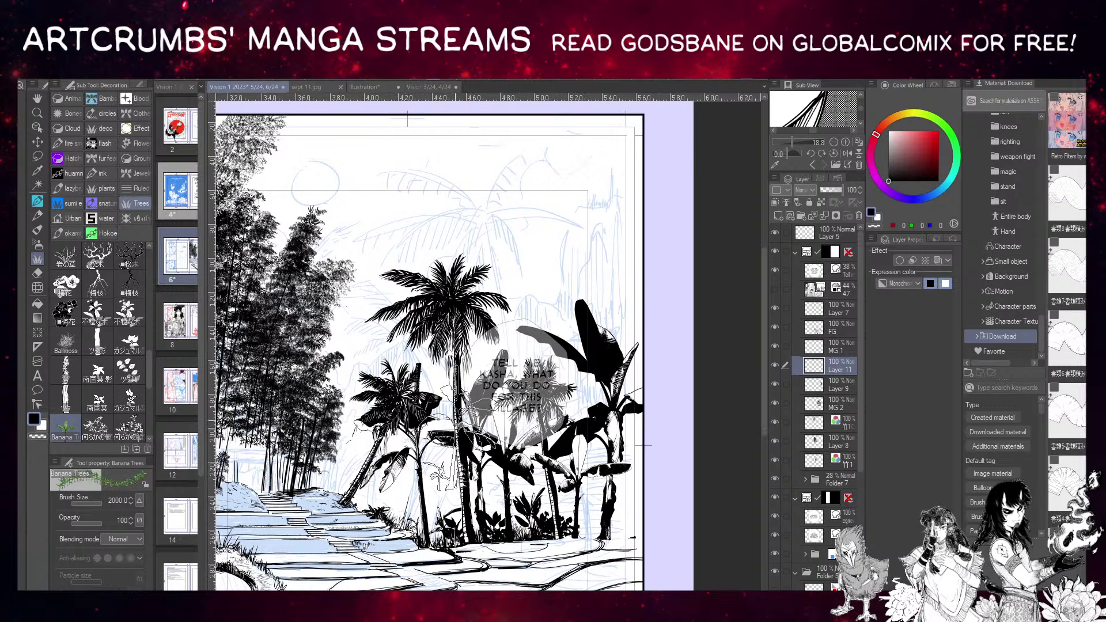
{"action": "left_click", "coordinate": [128, 343]}
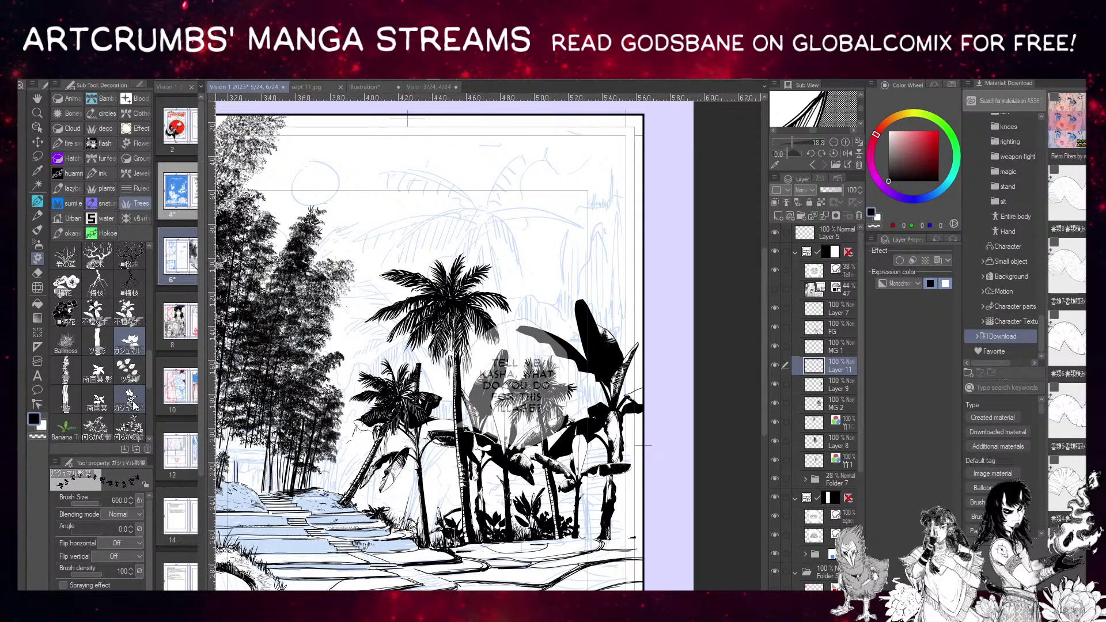
{"action": "left_click", "coordinate": [66, 368]}
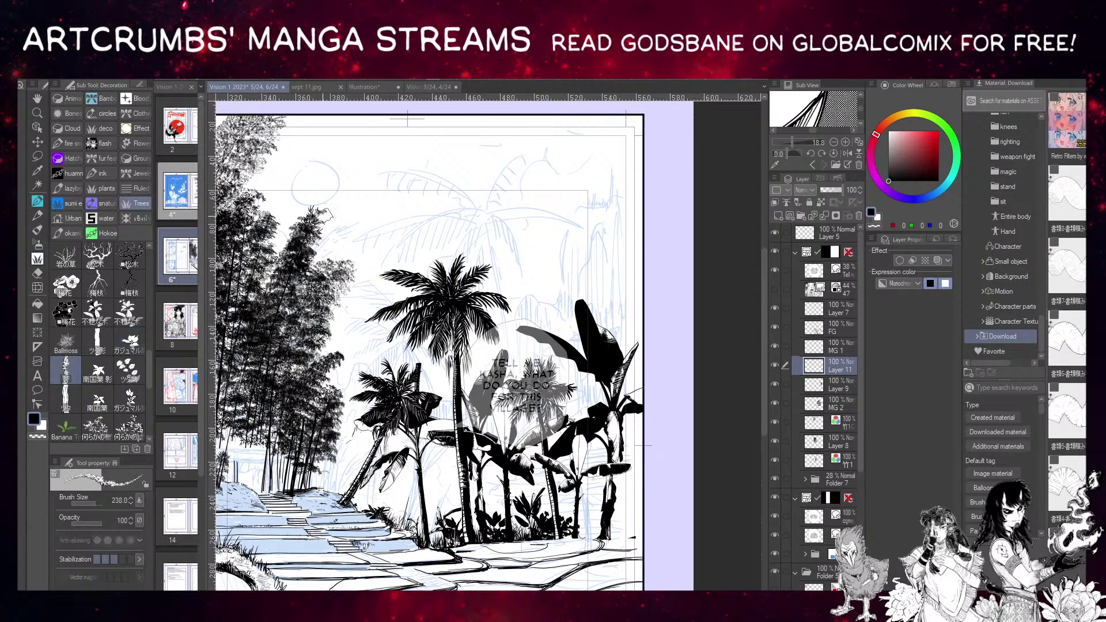
{"action": "left_click_drag", "start_coordinate": [303, 239], "coordinate": [412, 185]}
{"action": "key", "text": "ctrl+z"}
Choose a leafy branch brush from the Trees decoration group and set the secondary drawing color to black.
{"action": "scroll", "coordinate": [149, 380], "scroll_direction": "down", "scroll_amount": 1}
{"action": "left_click", "coordinate": [129, 394]}
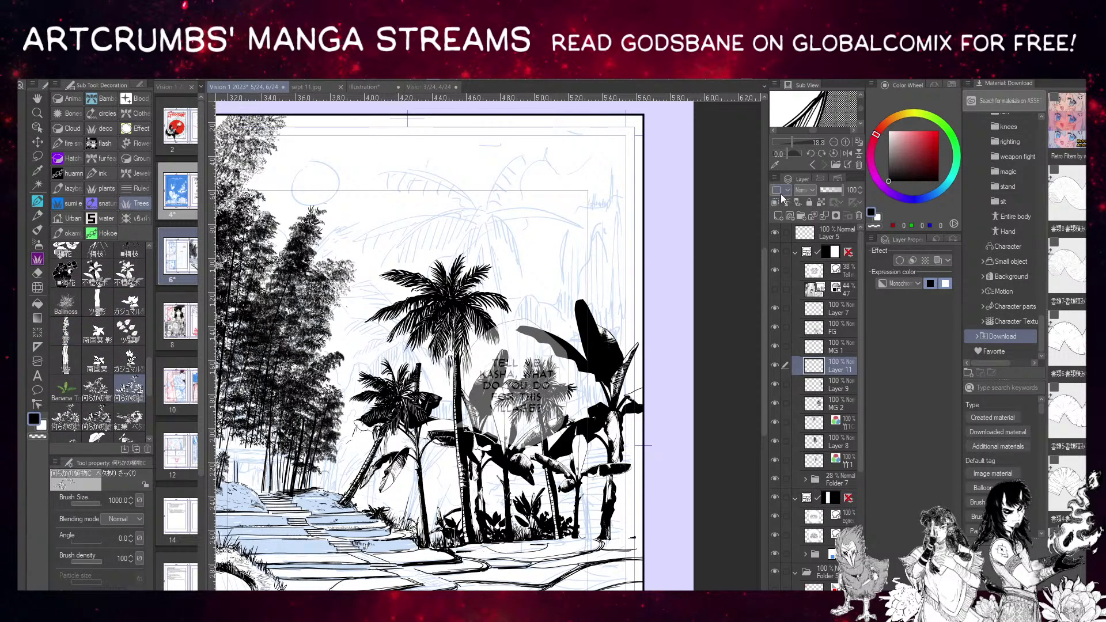
{"action": "left_click", "coordinate": [881, 217]}
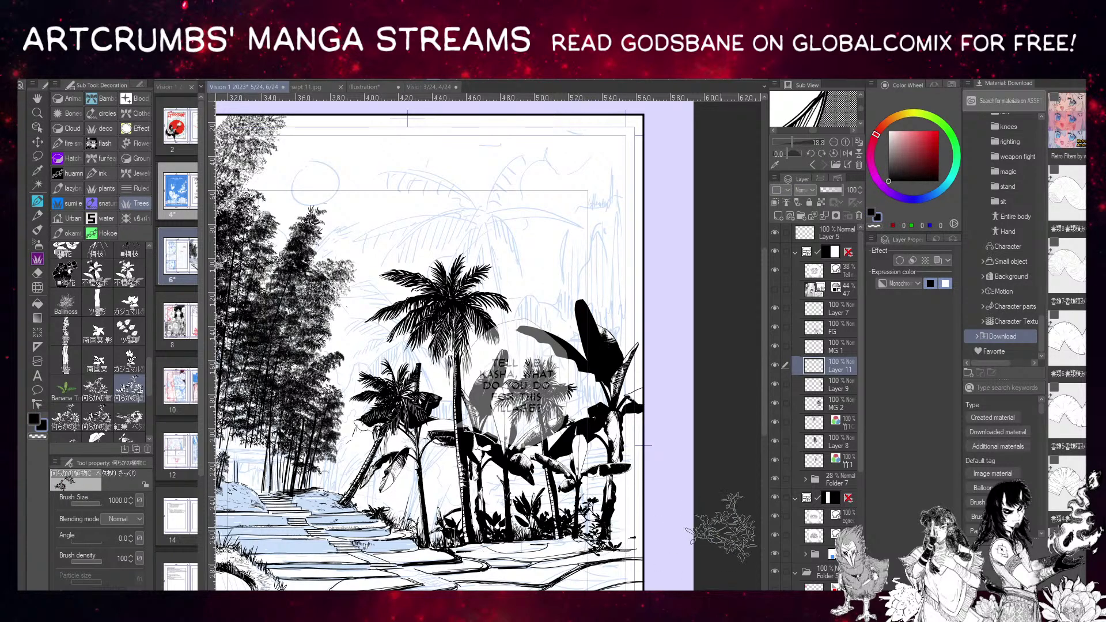
Choose a rough foliage clump brush from the Trees decoration group and set its brush size to 441.5.
{"action": "left_click", "coordinate": [127, 418]}
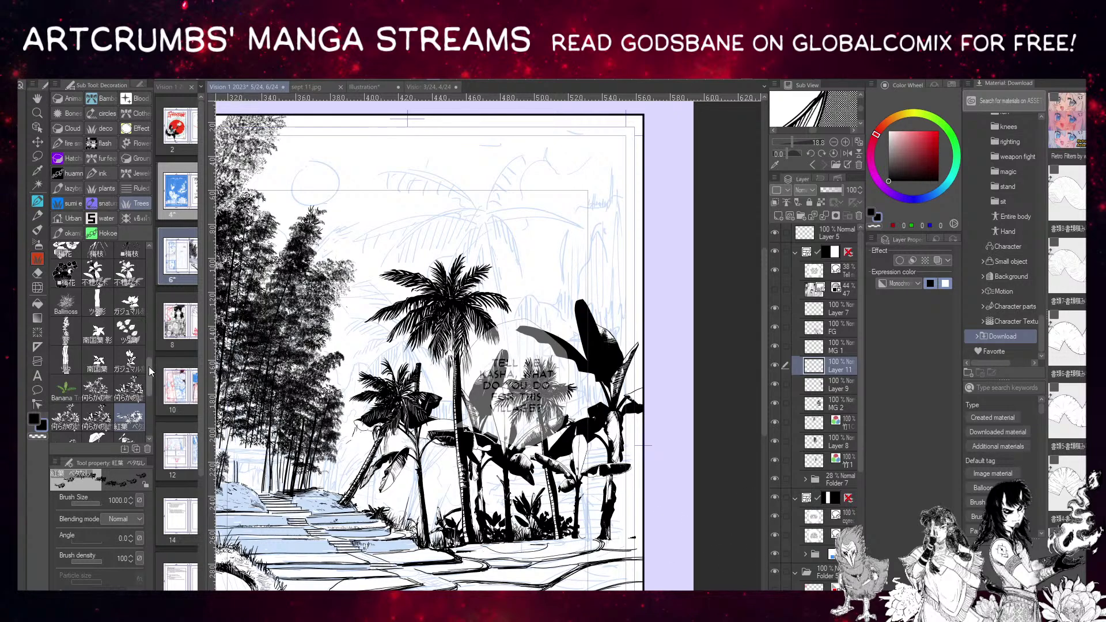
{"action": "mouse_move", "coordinate": [147, 367]}
{"action": "left_mouse_down"}
{"action": "mouse_move", "coordinate": [150, 379]}
{"action": "mouse_move", "coordinate": [155, 334]}
{"action": "left_mouse_up"}
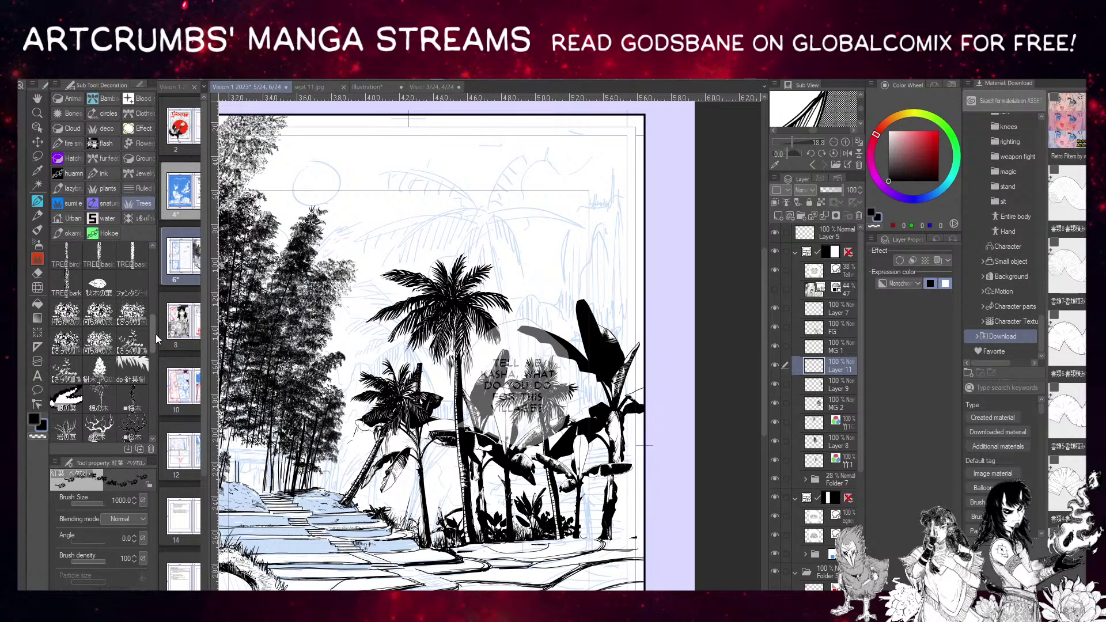
{"action": "left_click", "coordinate": [132, 314]}
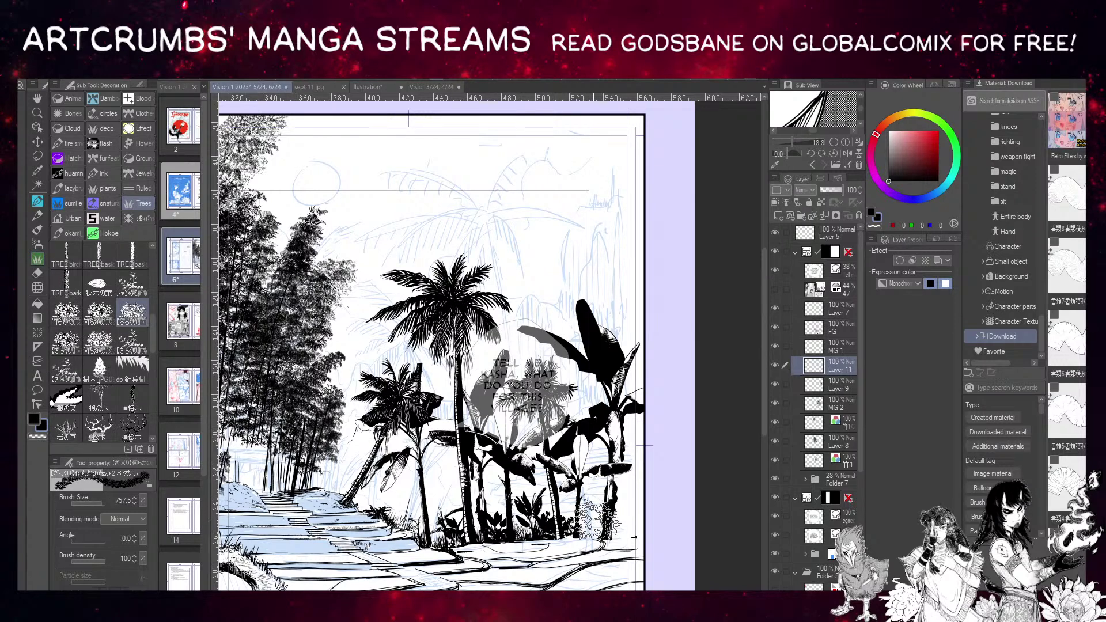
{"action": "left_click_drag", "start_coordinate": [99, 501], "coordinate": [91, 502]}
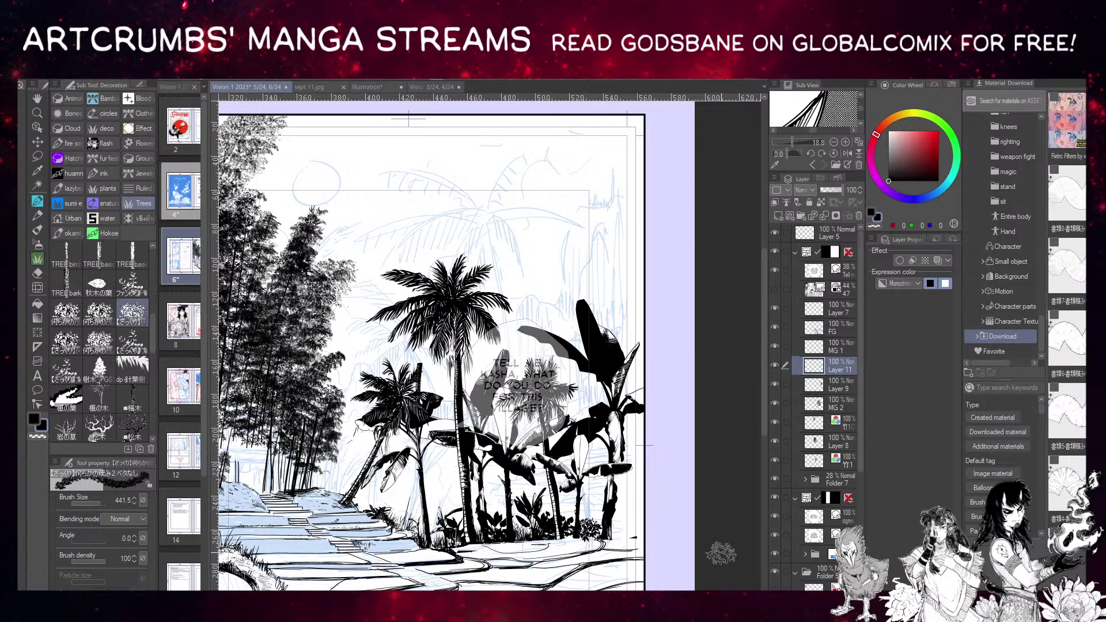
Stamp foliage clumps along the ground beneath the banana trees and around the base of the leaning palm.
{"action": "left_click", "coordinate": [570, 522]}
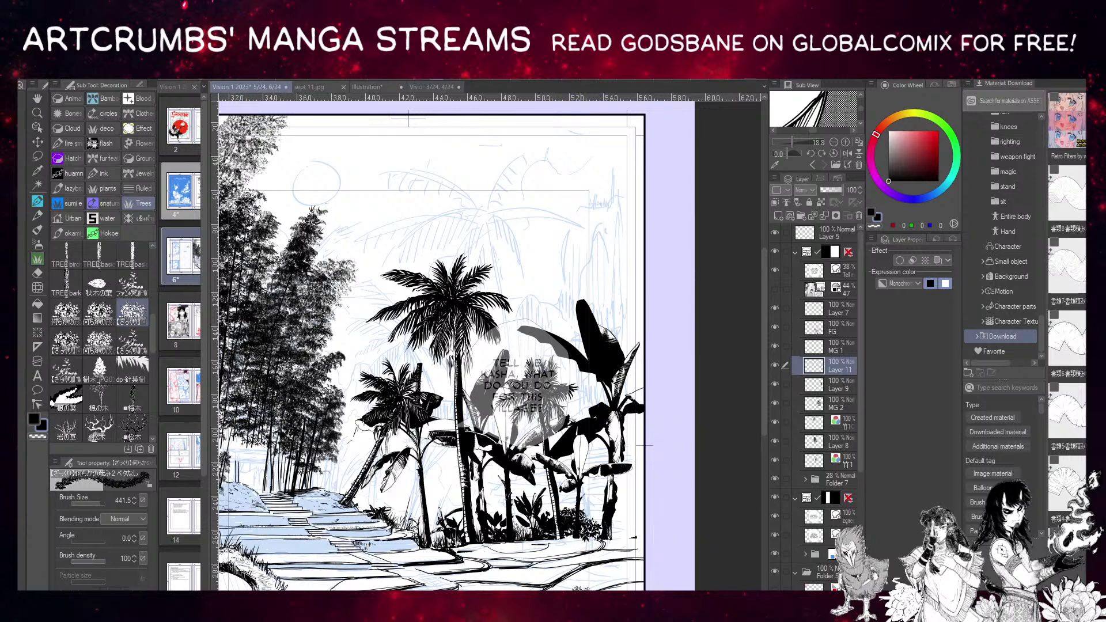
{"action": "left_click", "coordinate": [435, 542]}
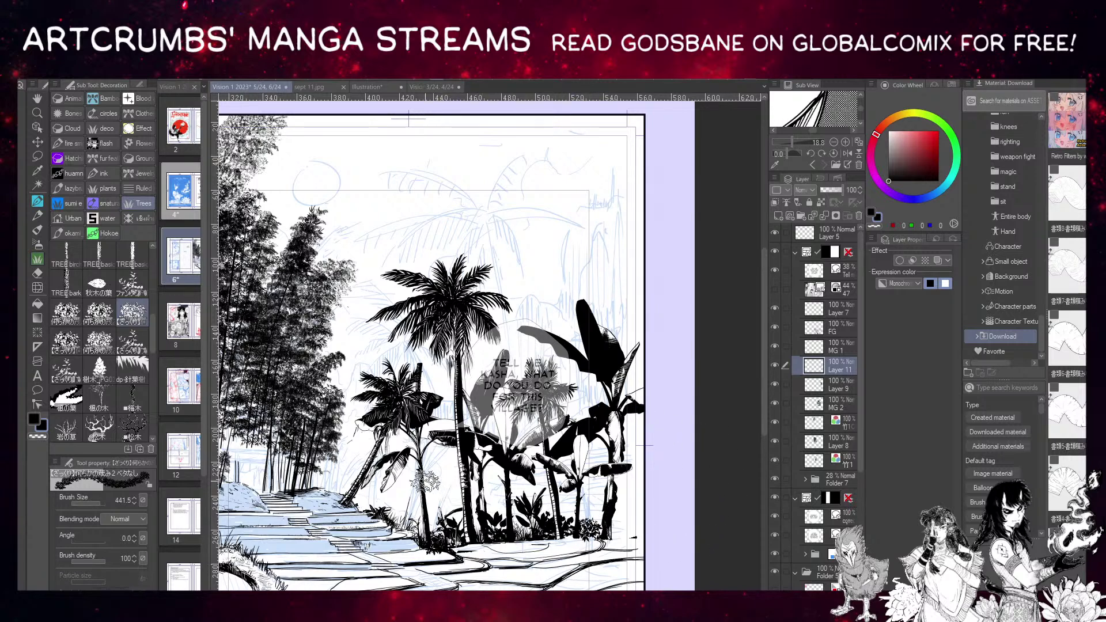
{"action": "left_click", "coordinate": [413, 533]}
{"action": "left_click", "coordinate": [424, 534]}
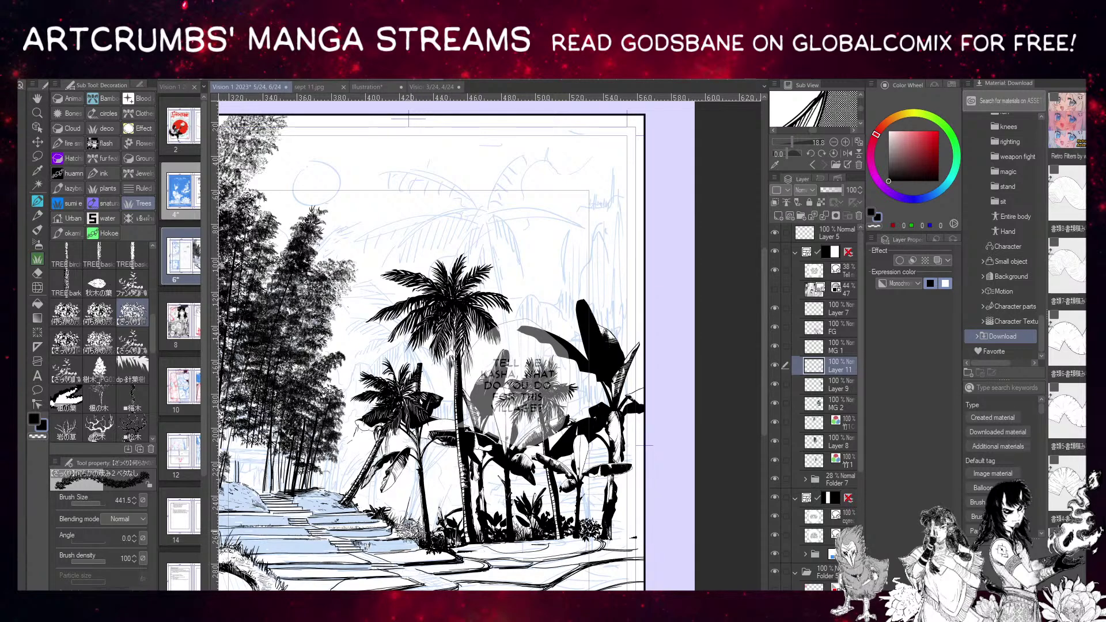
{"action": "left_click", "coordinate": [432, 533]}
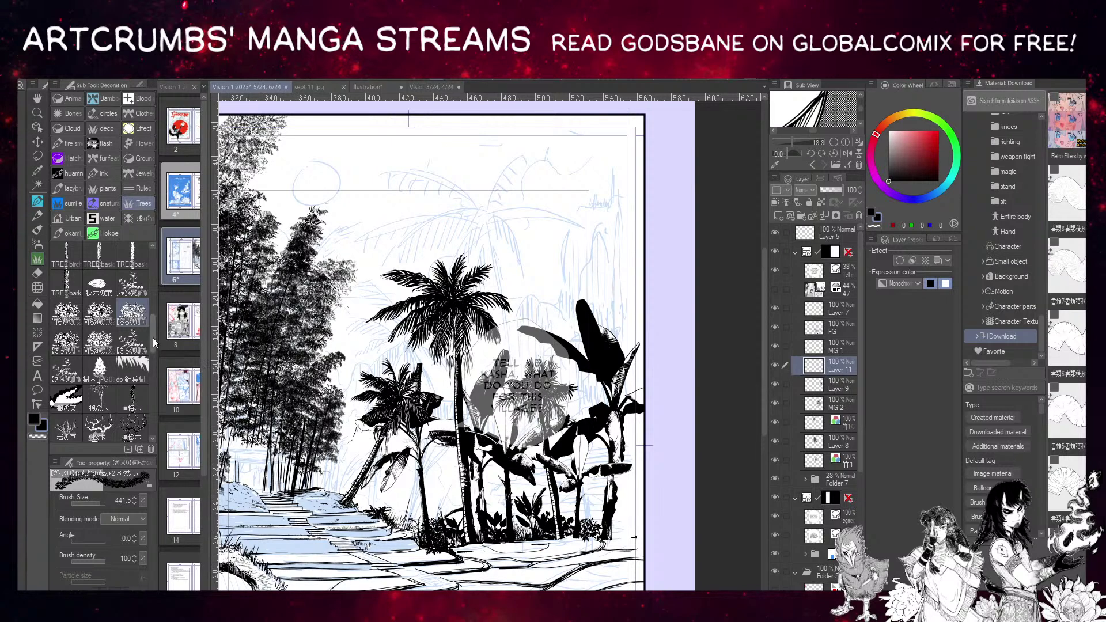
Look through the Trees brushes for more foliage and switch to the plants decoration group.
{"action": "left_click", "coordinate": [99, 372]}
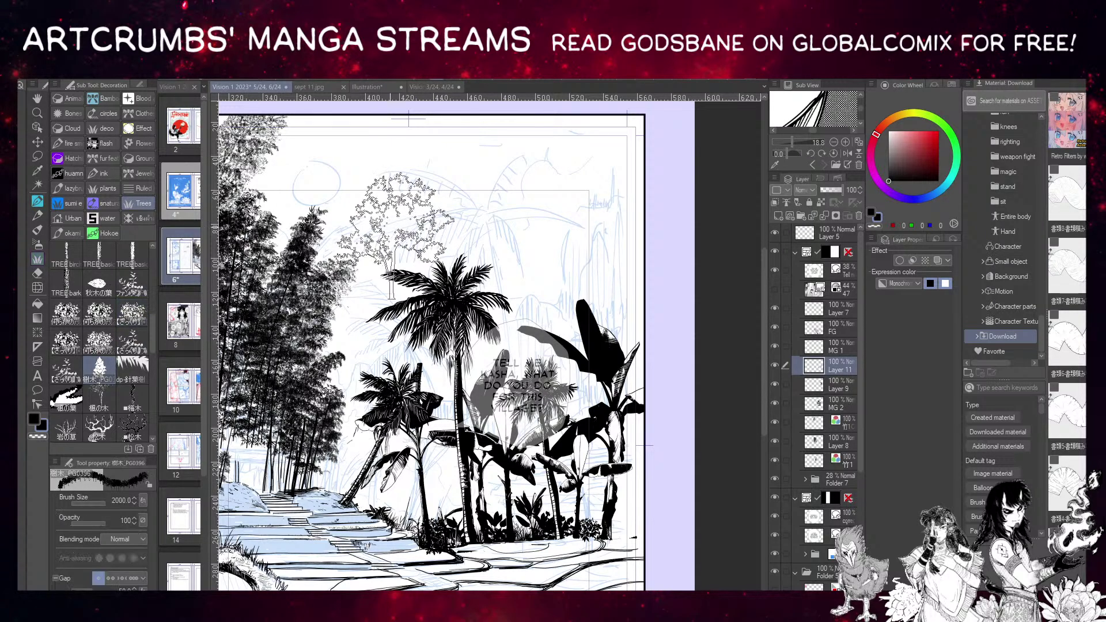
{"action": "left_click_drag", "start_coordinate": [154, 337], "coordinate": [157, 293]}
{"action": "left_click", "coordinate": [132, 363]}
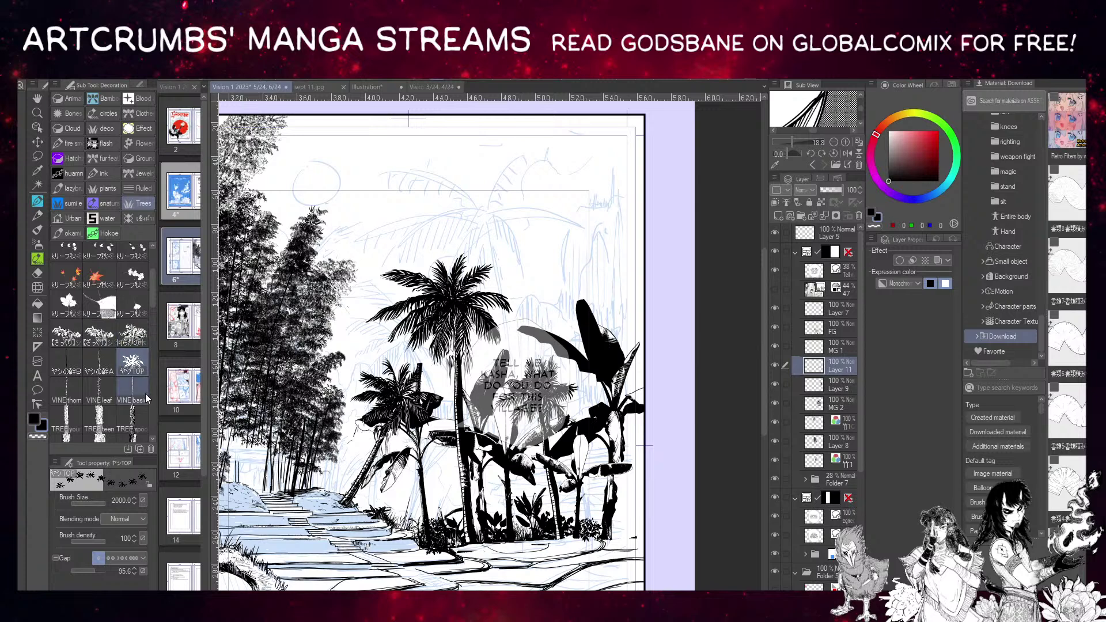
{"action": "left_click_drag", "start_coordinate": [154, 302], "coordinate": [157, 282]}
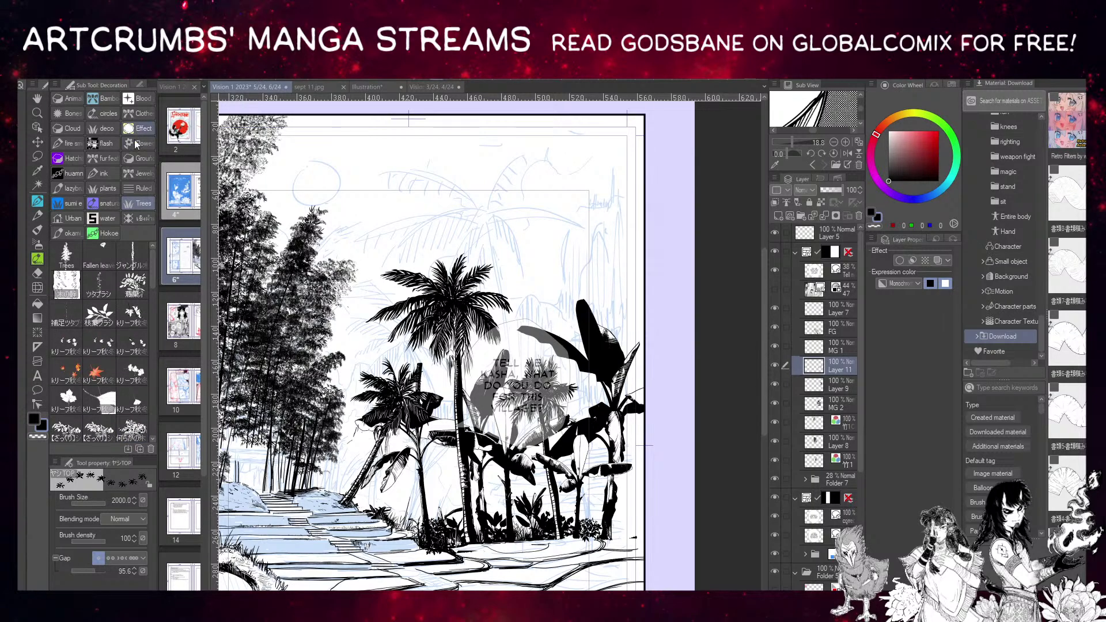
{"action": "left_click", "coordinate": [108, 189]}
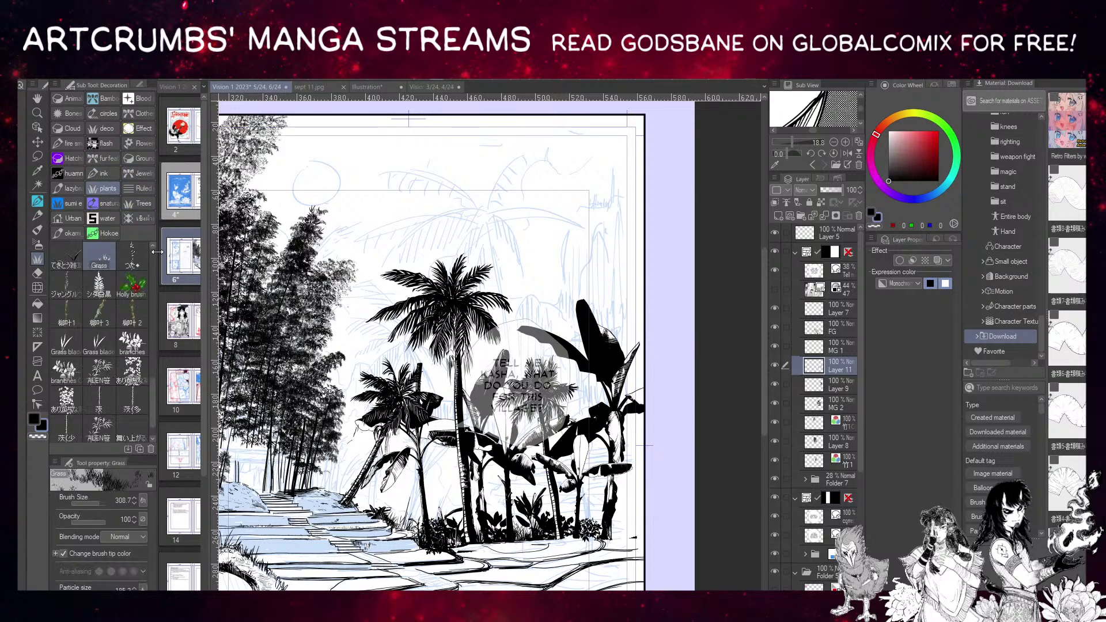
Choose the 草むらその2 grass brush from the plants group, test it among the banana trees, and set its size to 617.6.
{"action": "left_click", "coordinate": [99, 282]}
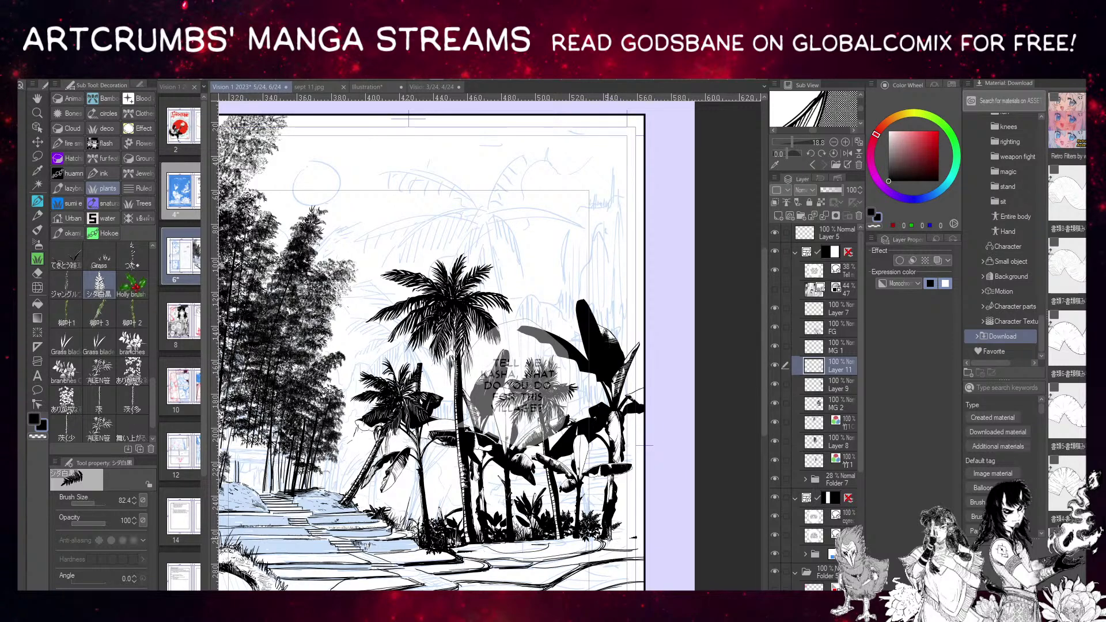
{"action": "mouse_move", "coordinate": [153, 349]}
{"action": "left_mouse_down"}
{"action": "mouse_move", "coordinate": [153, 406]}
{"action": "mouse_move", "coordinate": [157, 286]}
{"action": "left_mouse_up"}
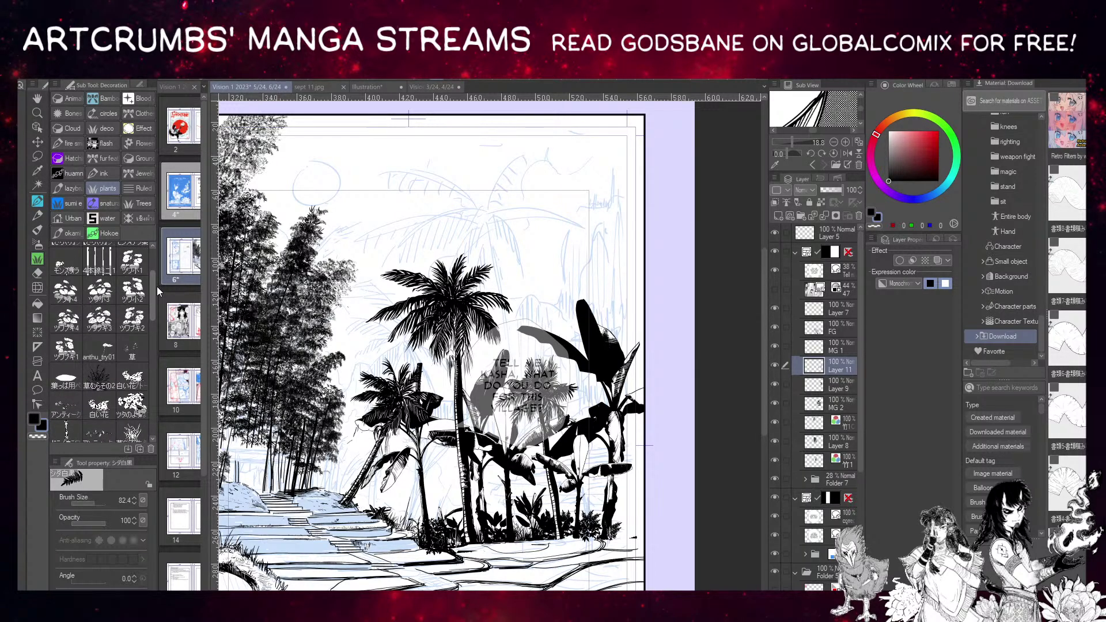
{"action": "left_click", "coordinate": [99, 377]}
{"action": "left_click", "coordinate": [571, 486]}
{"action": "left_click", "coordinate": [604, 521]}
{"action": "left_click", "coordinate": [513, 493]}
{"action": "key", "text": "ctrl+z"}
{"action": "left_click", "coordinate": [102, 503]}
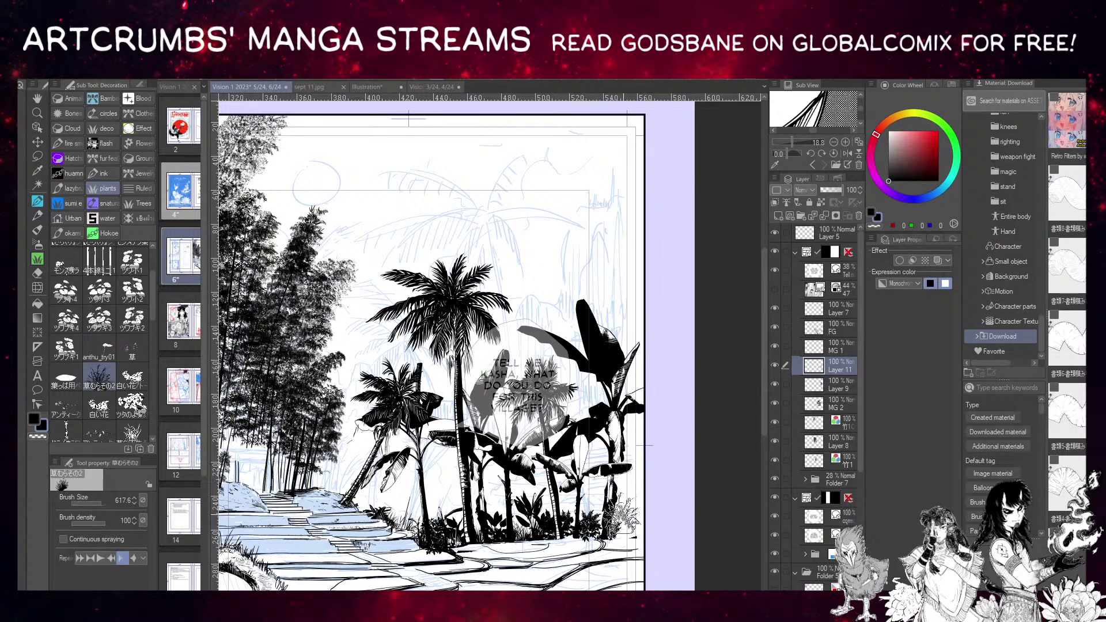
Stamp a grass tuft at the base of the large banana tree near the panel's right border.
{"action": "left_click", "coordinate": [622, 524]}
{"action": "key", "text": "ctrl+z"}
{"action": "left_click", "coordinate": [627, 519]}
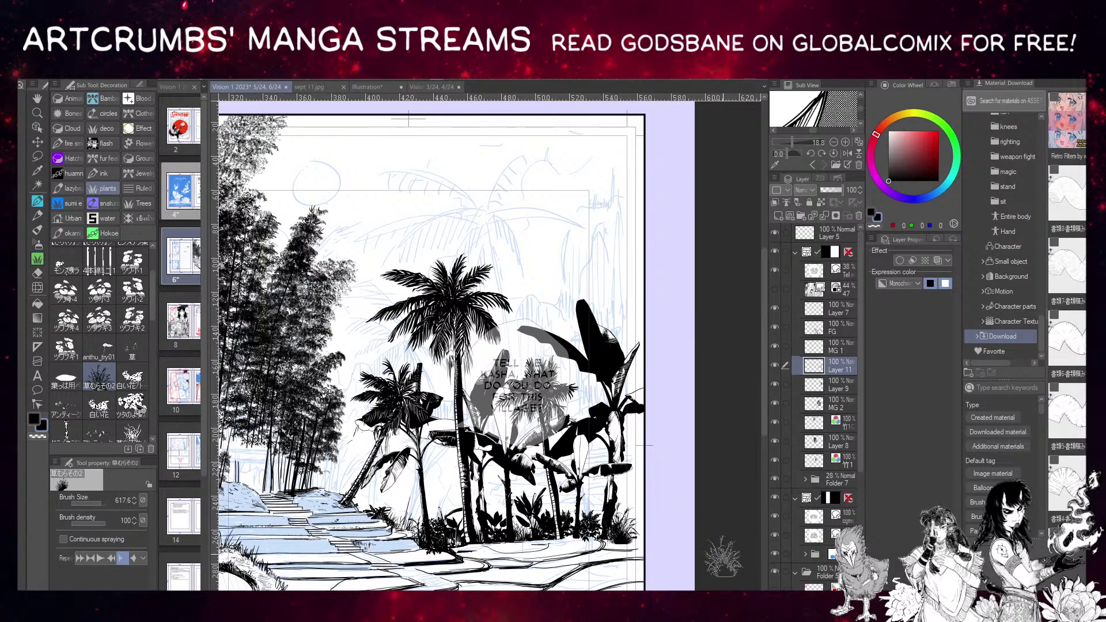
{"action": "left_click", "coordinate": [132, 431]}
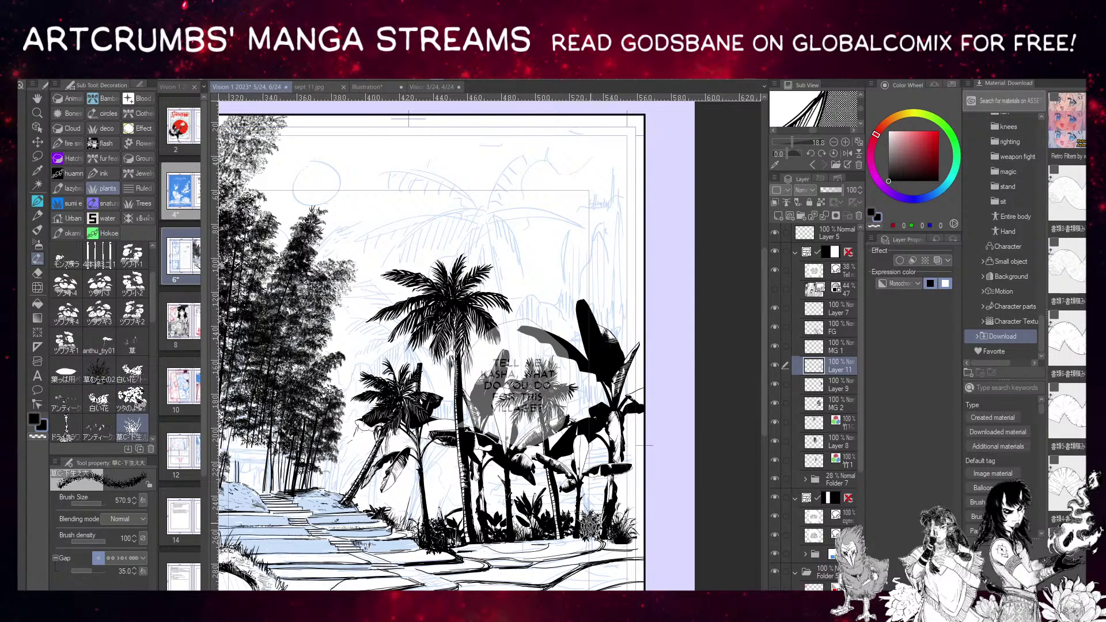
{"action": "key", "text": "ctrl+z"}
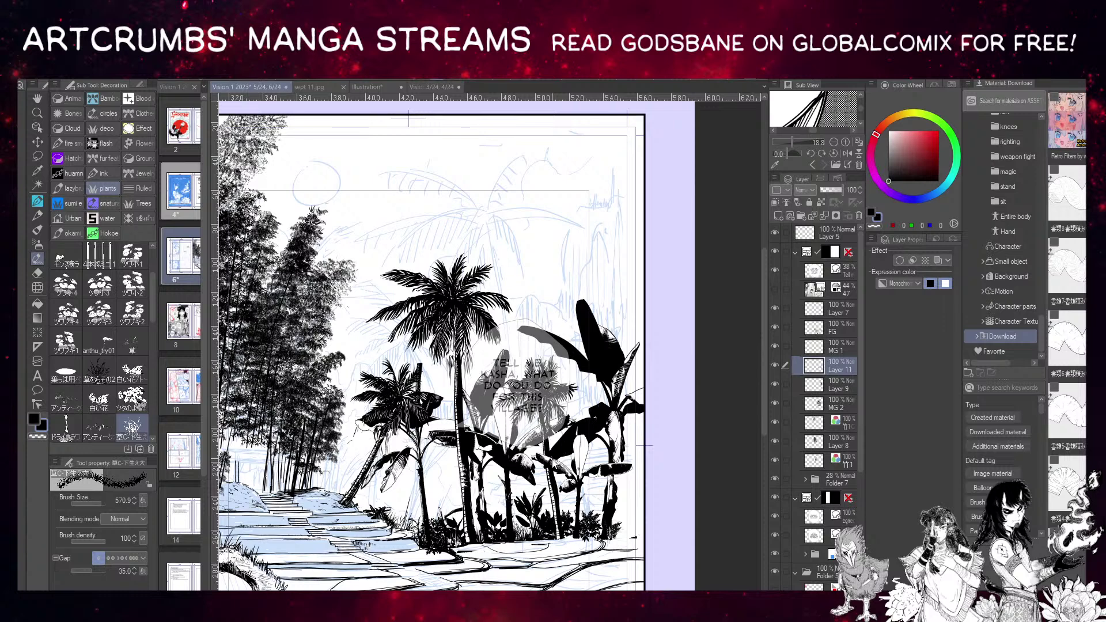
{"action": "left_click", "coordinate": [100, 502]}
{"action": "left_click", "coordinate": [132, 371]}
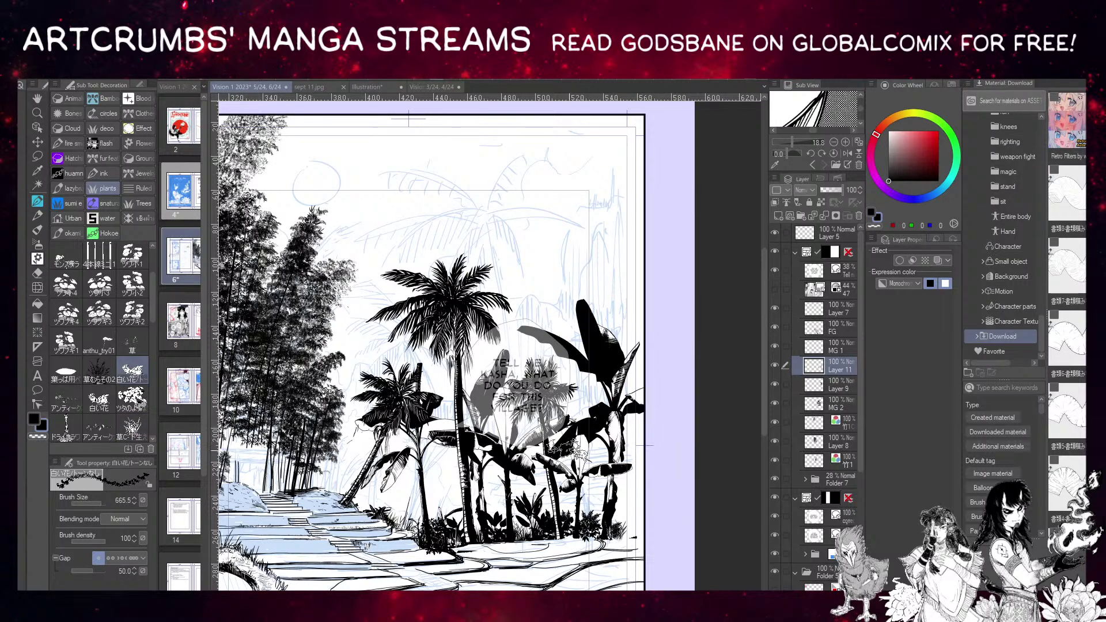
{"action": "left_click", "coordinate": [132, 344]}
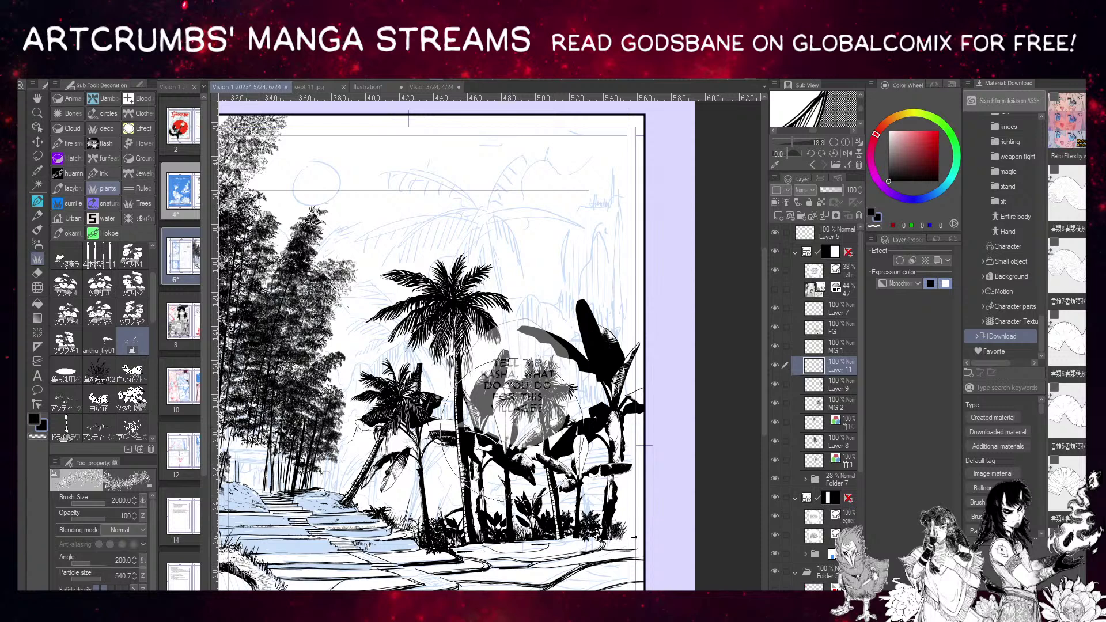
{"action": "key", "text": "ctrl+z"}
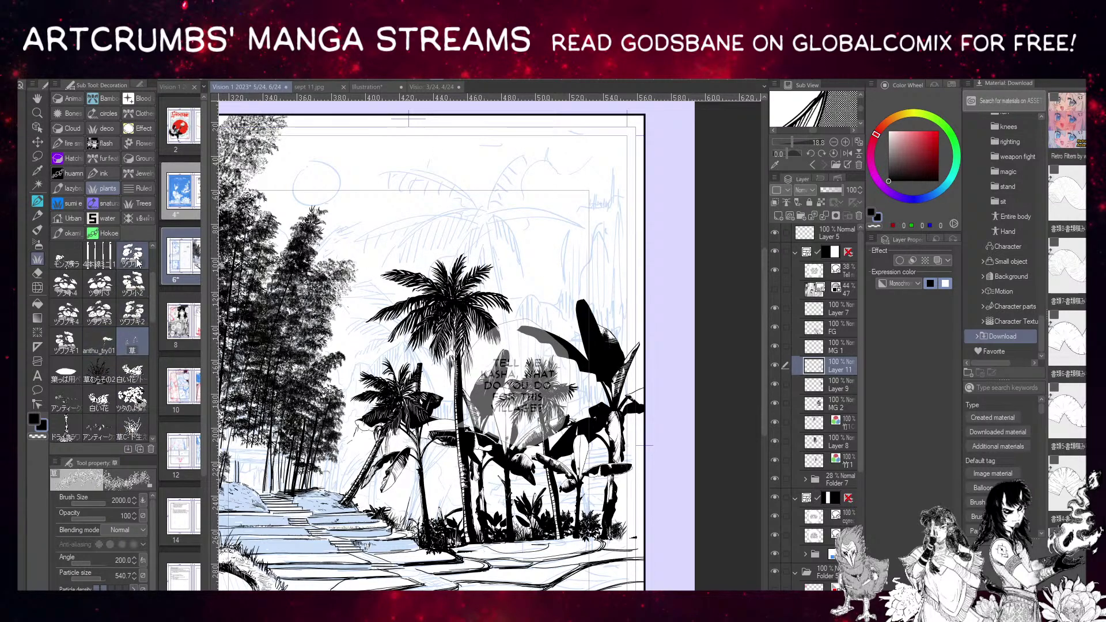
Choose the 草ブラシ雑草 weed brush from the plants group and stamp weeds at the base of the large banana tree.
{"action": "scroll", "coordinate": [152, 334], "scroll_direction": "down", "scroll_amount": 10}
{"action": "left_click", "coordinate": [132, 316]}
{"action": "left_click", "coordinate": [621, 522]}
{"action": "key", "text": "ctrl+z"}
{"action": "left_click", "coordinate": [617, 524]}
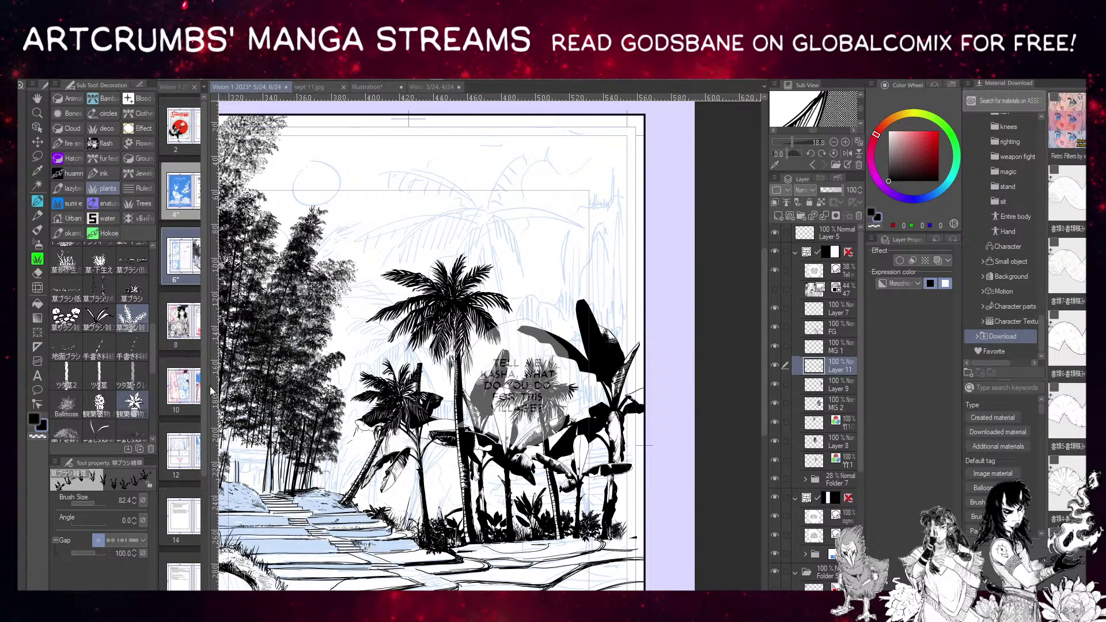
Choose the 霞んだ草むらブラシ hazy grass brush, reduce its size to 522.2, and stamp grass at the base of the large banana tree.
{"action": "left_click", "coordinate": [131, 403]}
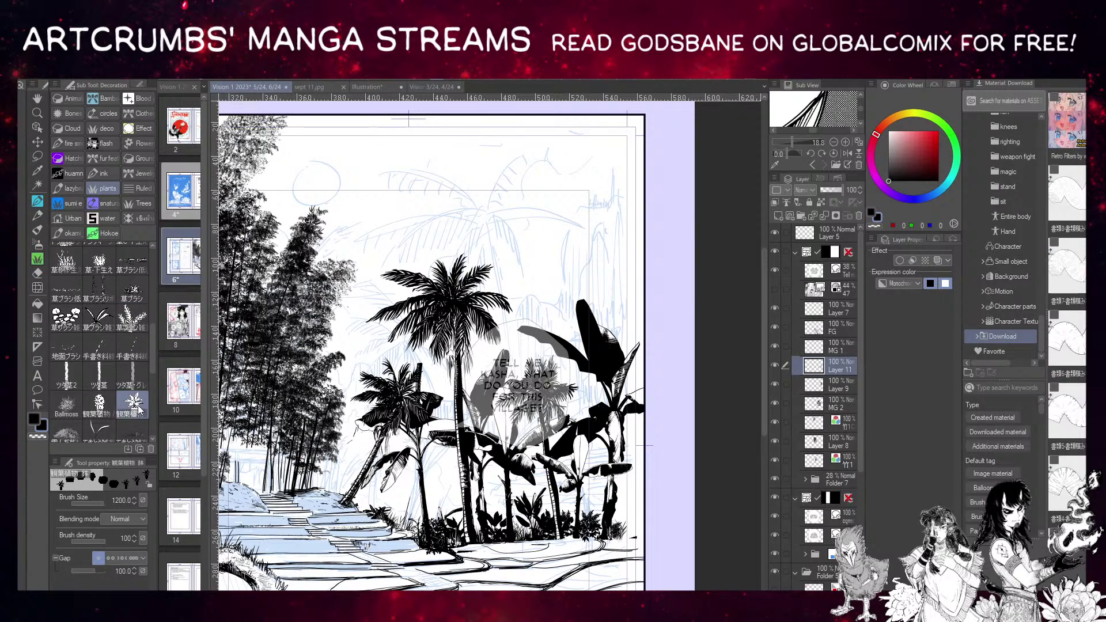
{"action": "left_click", "coordinate": [74, 433]}
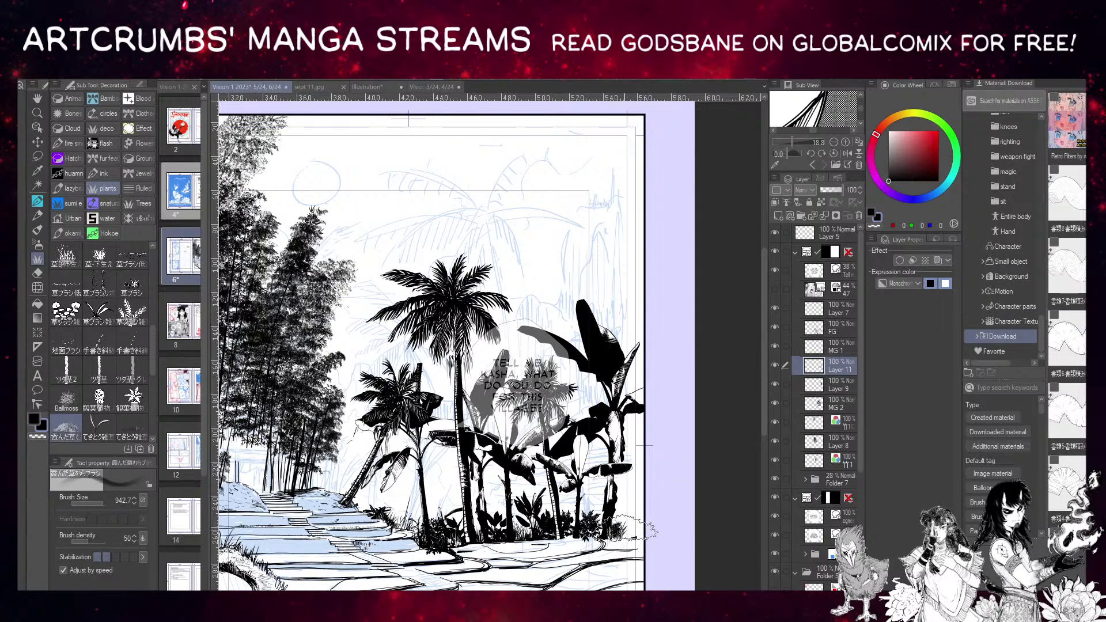
{"action": "left_click", "coordinate": [623, 527]}
{"action": "key", "text": "ctrl+z"}
{"action": "left_click", "coordinate": [623, 528]}
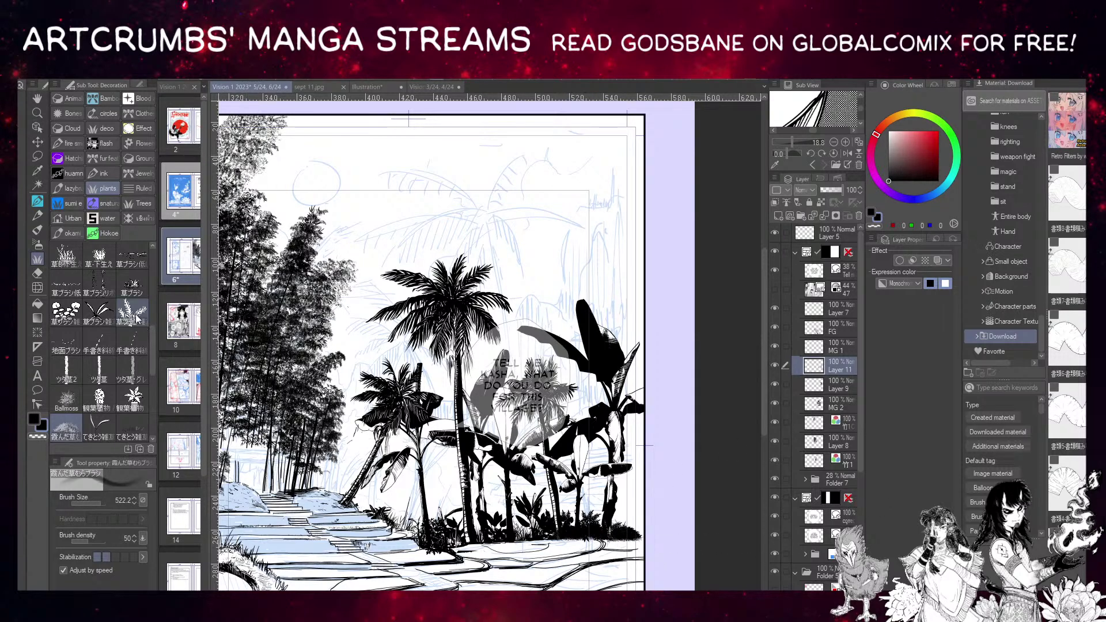
Try the ジャングルつた jungle vine brush with a stroke across the sky, and undo it.
{"action": "scroll", "coordinate": [152, 372], "scroll_direction": "down", "scroll_amount": 3}
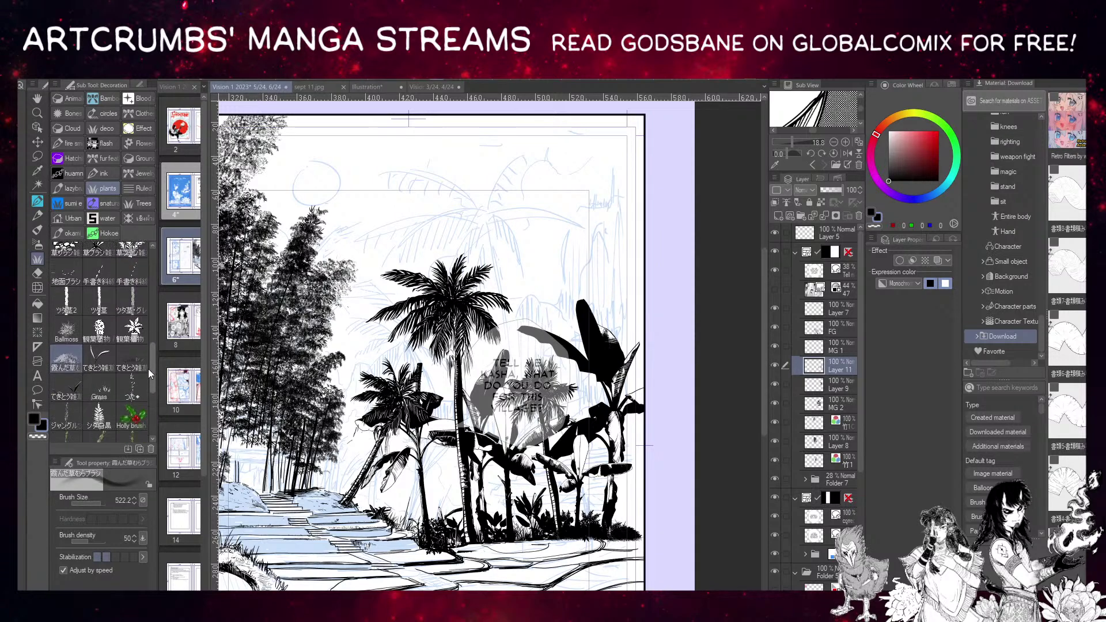
{"action": "left_click", "coordinate": [105, 386]}
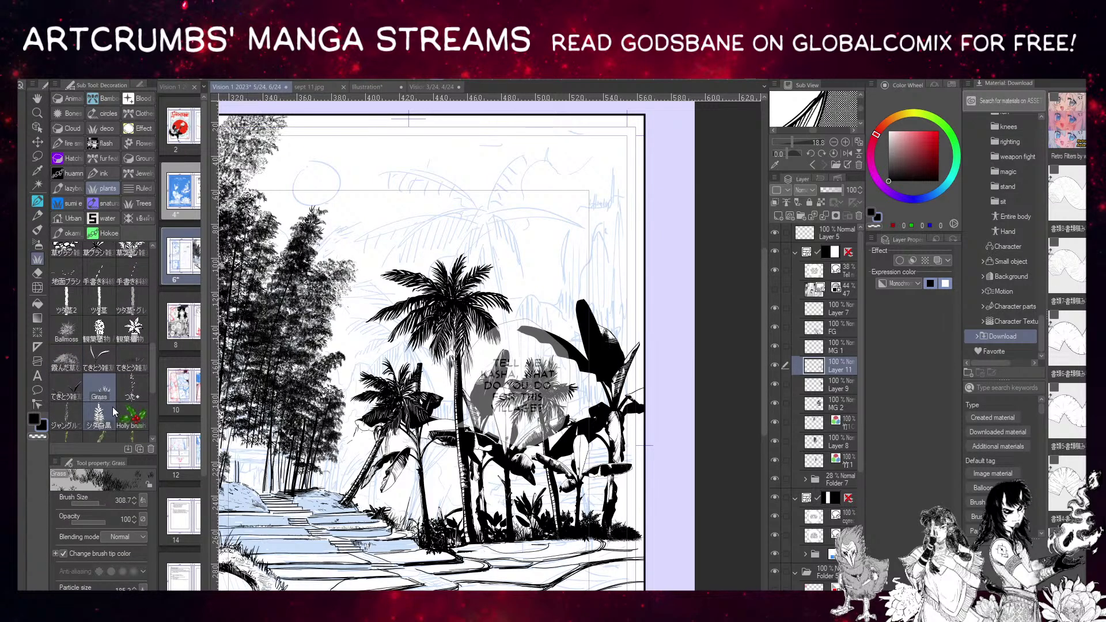
{"action": "left_click", "coordinate": [66, 414]}
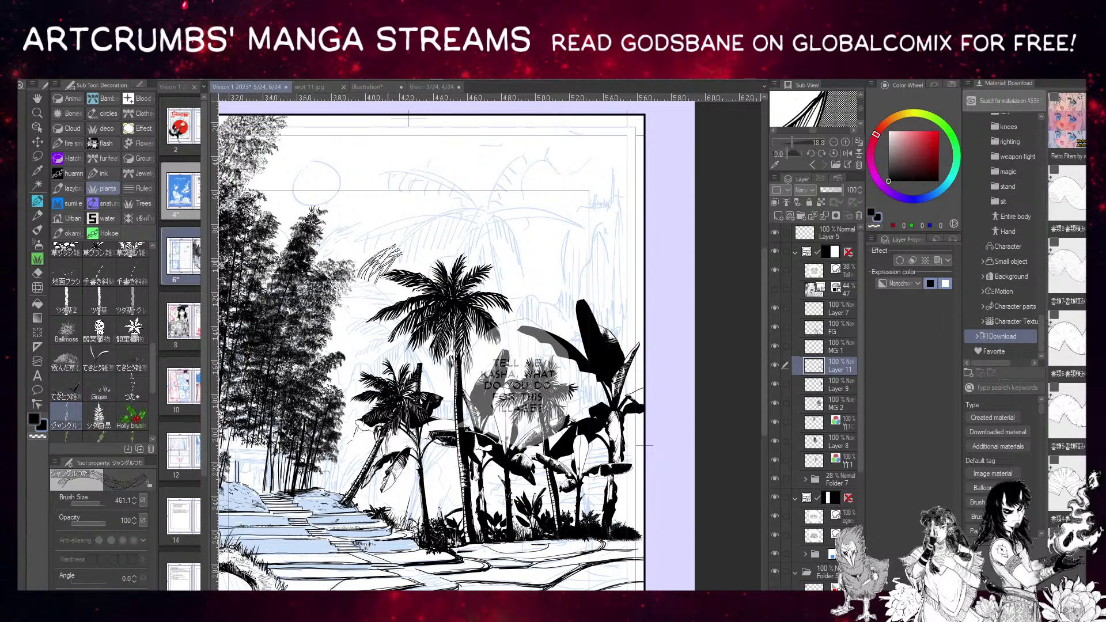
{"action": "left_click_drag", "start_coordinate": [360, 270], "coordinate": [605, 234]}
{"action": "key", "text": "ctrl+z"}
{"action": "key", "text": "ctrl+z"}
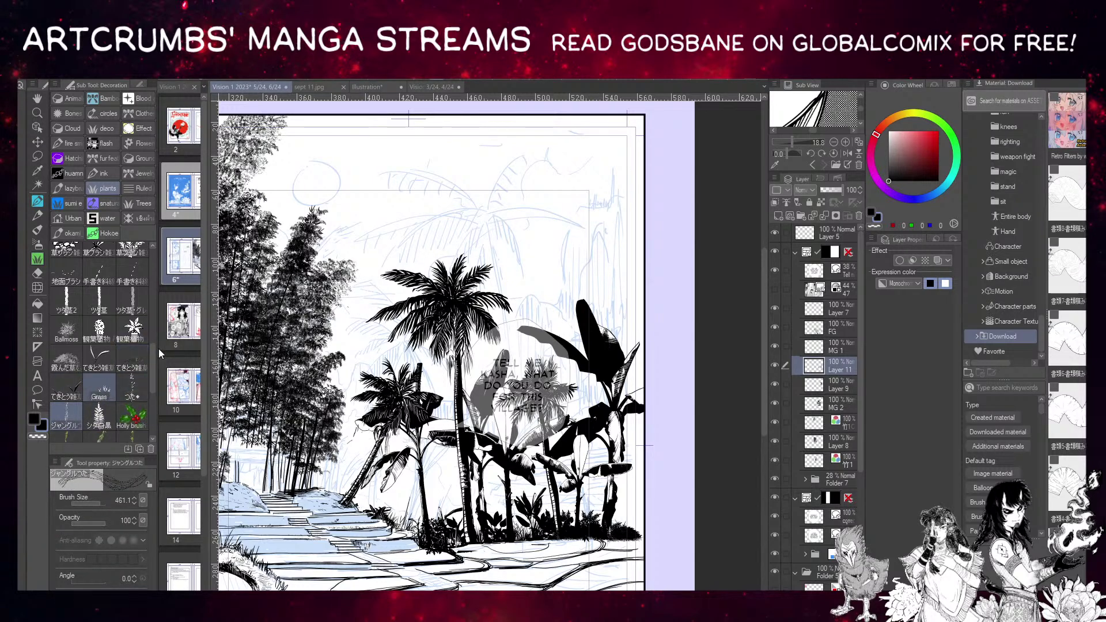
Paint grass along the ground beneath the banana trees with the Grass brush at size 308.7, alternating white and black.
{"action": "left_click", "coordinate": [101, 385]}
{"action": "key", "text": "c"}
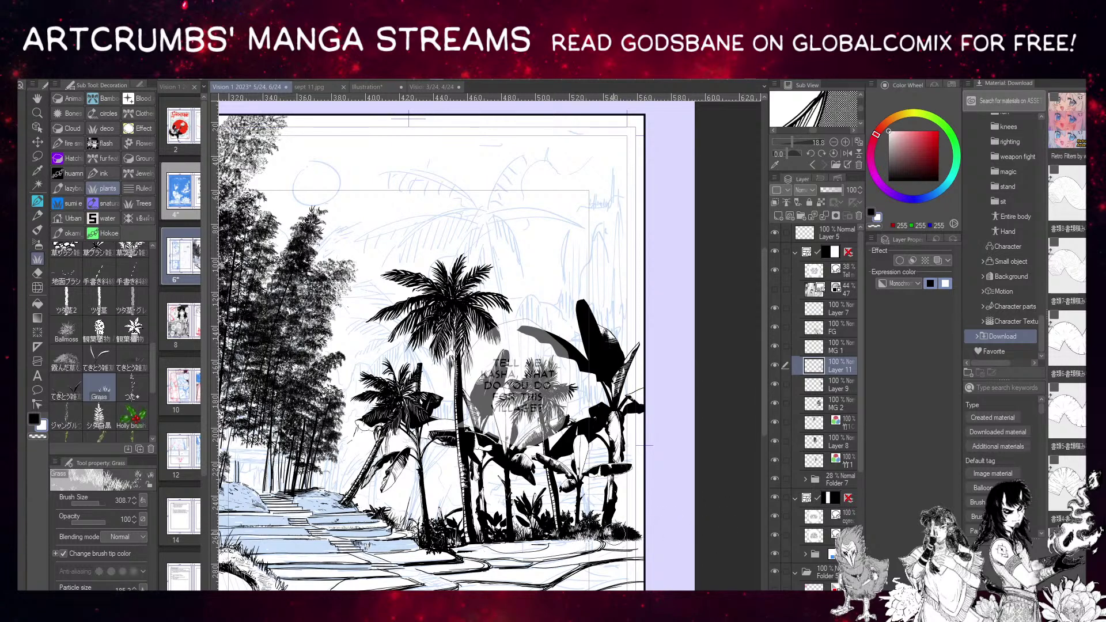
{"action": "key", "text": "c"}
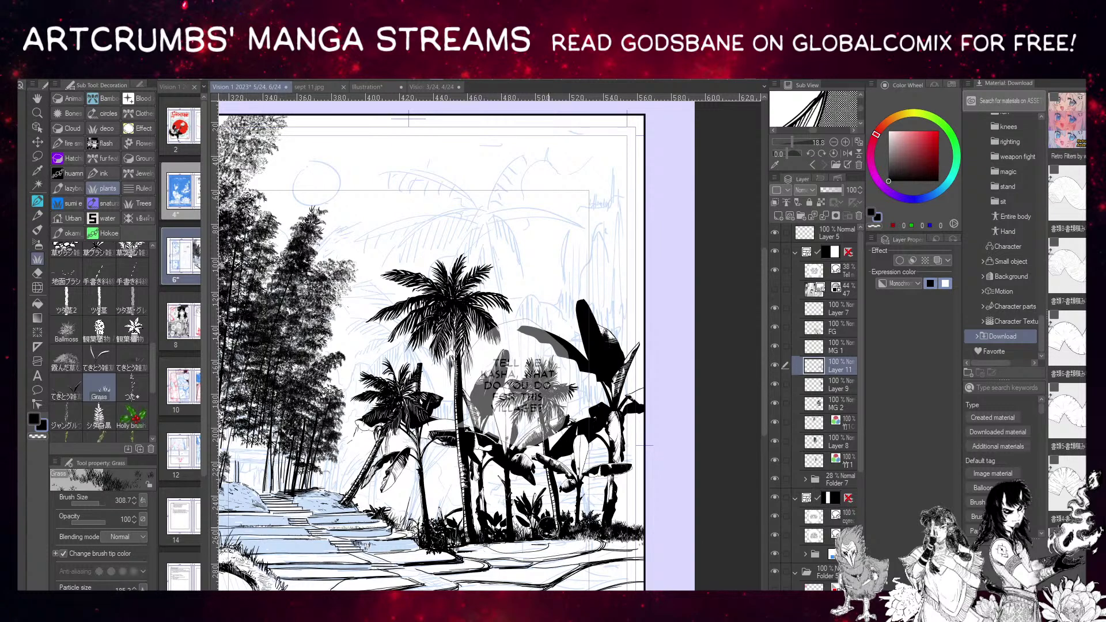
{"action": "key", "text": "x"}
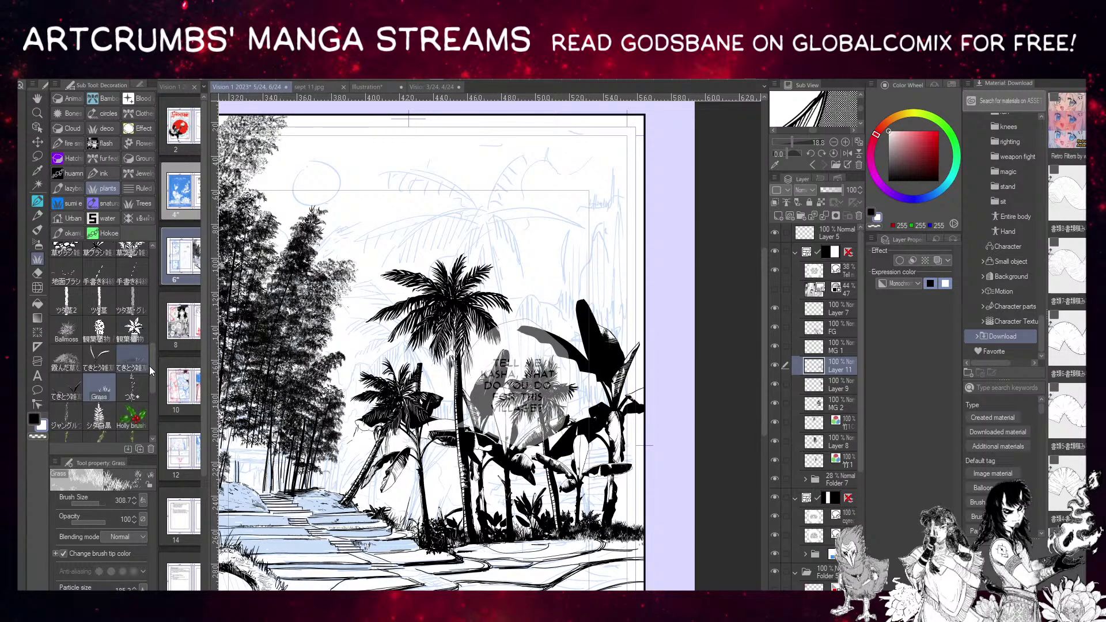
Paint dense weeds along the ground edge under the trees using the てきとう雑草 密集 brush at size 800, in white and black.
{"action": "left_click", "coordinate": [132, 358]}
{"action": "mouse_move", "coordinate": [454, 533]}
{"action": "left_mouse_down"}
{"action": "mouse_move", "coordinate": [576, 539]}
{"action": "mouse_move", "coordinate": [593, 570]}
{"action": "mouse_move", "coordinate": [455, 535]}
{"action": "left_mouse_up"}
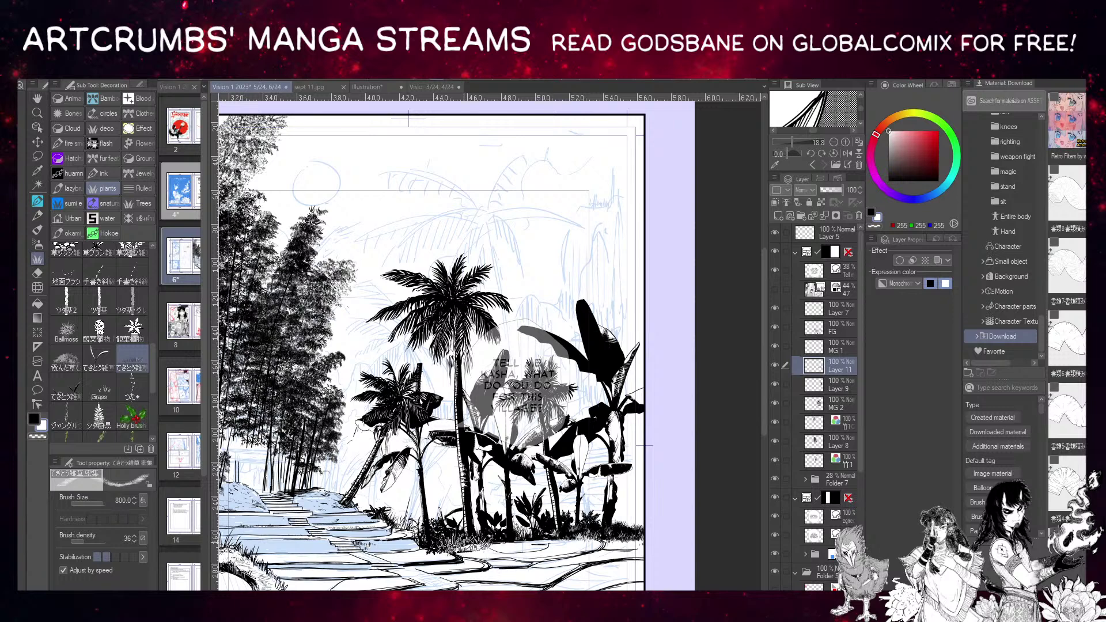
{"action": "left_click_drag", "start_coordinate": [553, 577], "coordinate": [596, 576]}
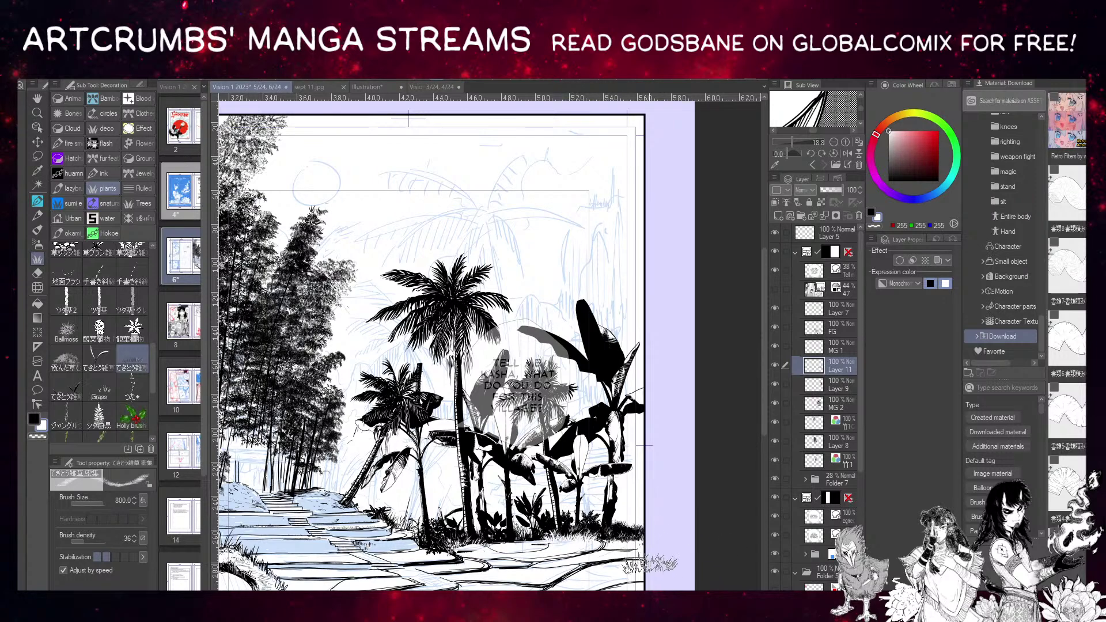
{"action": "key", "text": "x"}
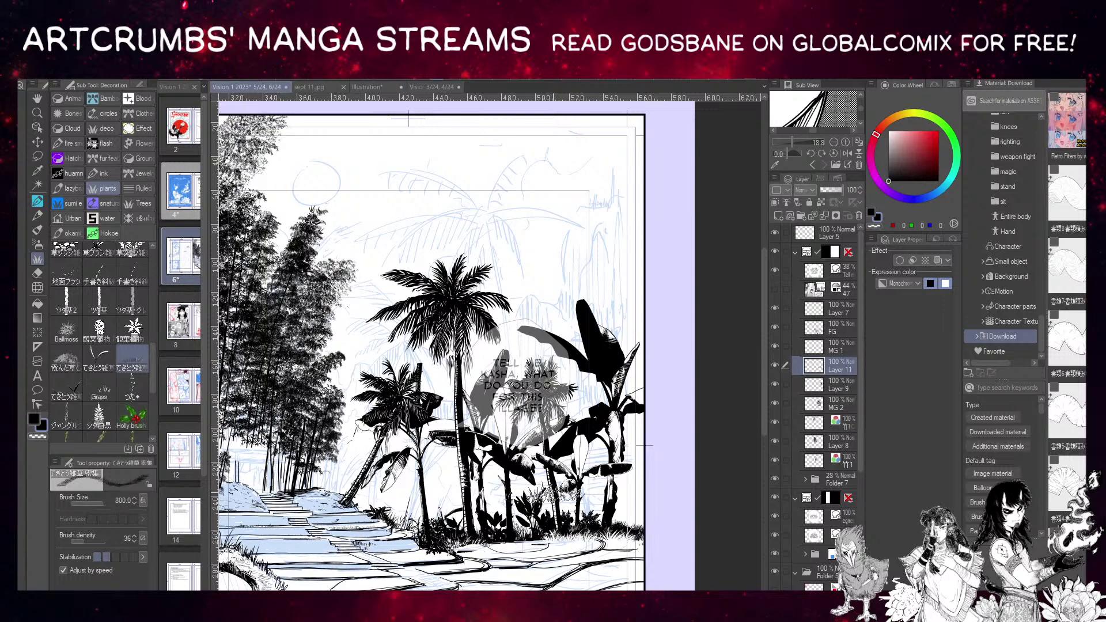
Look through the plants brushes for more grass options, selecting the Grass and Grass blades brushes and widening the brush list slightly.
{"action": "left_click", "coordinate": [99, 389]}
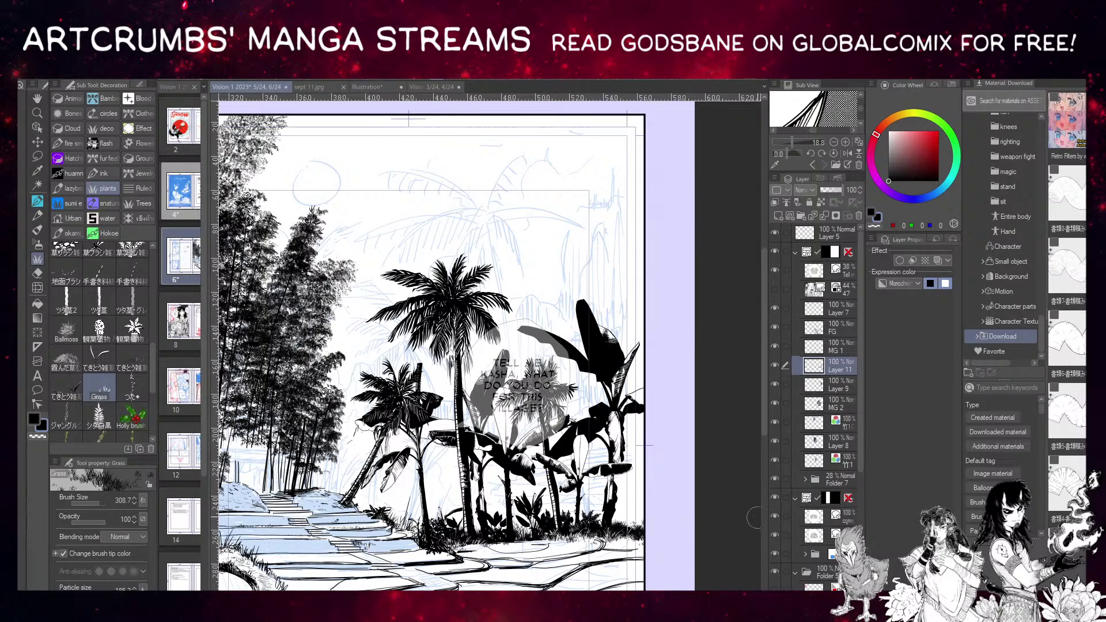
{"action": "left_click_drag", "start_coordinate": [752, 423], "coordinate": [723, 406]}
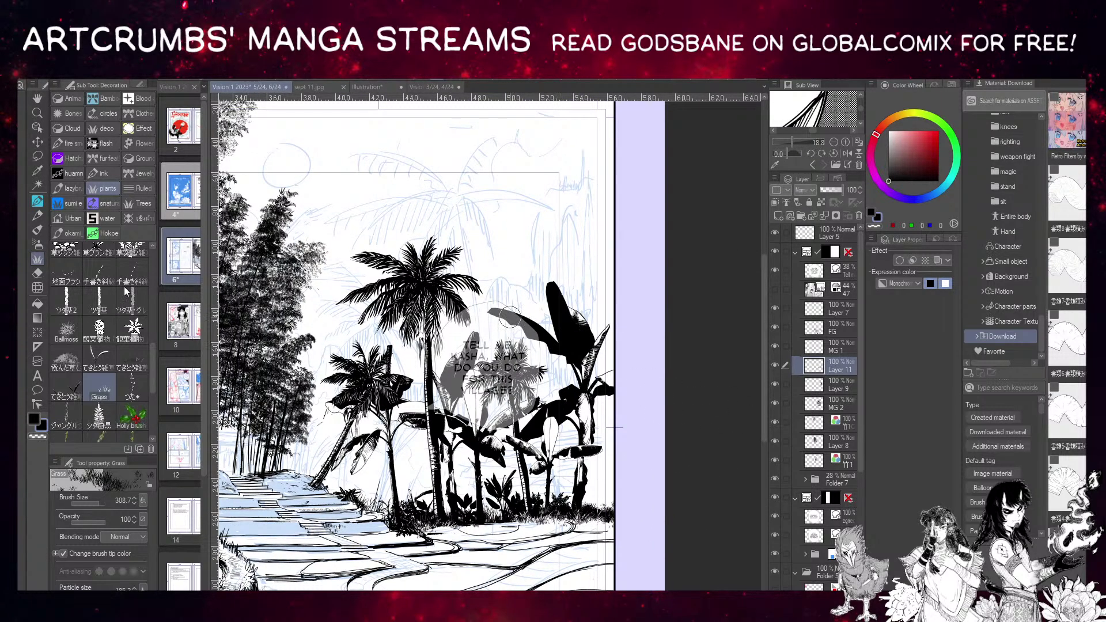
{"action": "left_click_drag", "start_coordinate": [158, 403], "coordinate": [160, 410]}
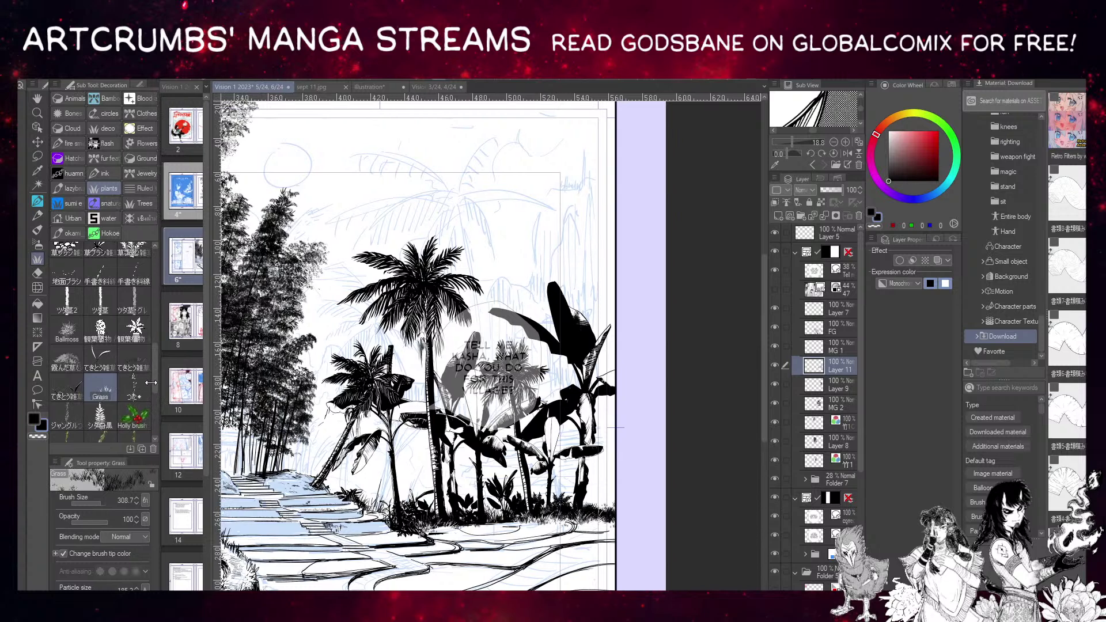
{"action": "scroll", "coordinate": [156, 424], "scroll_direction": "down", "scroll_amount": 3}
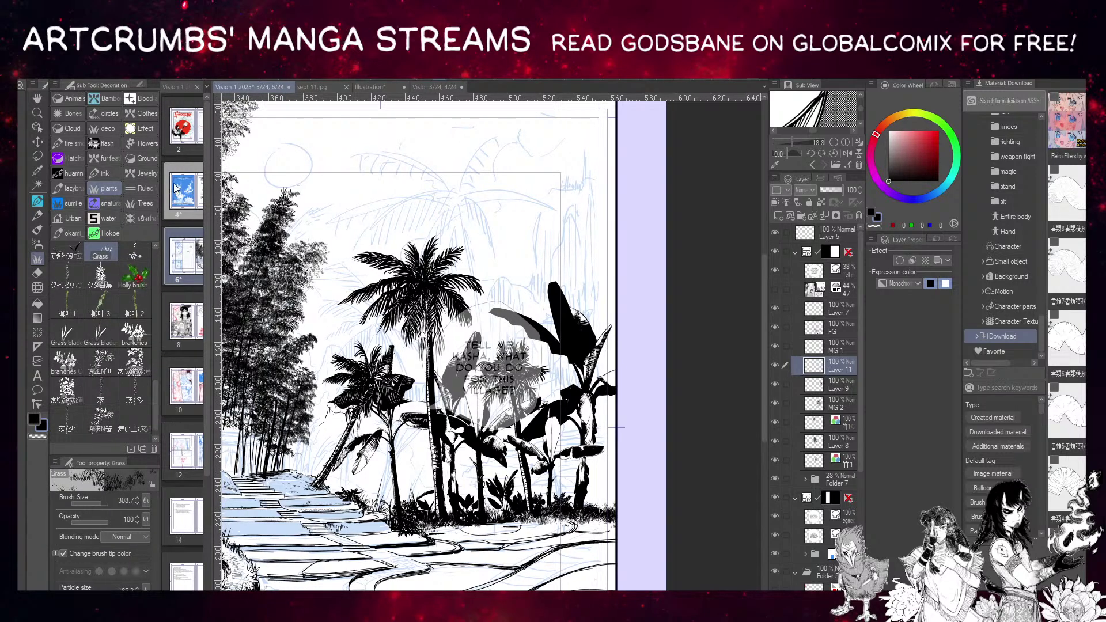
{"action": "left_click", "coordinate": [101, 334]}
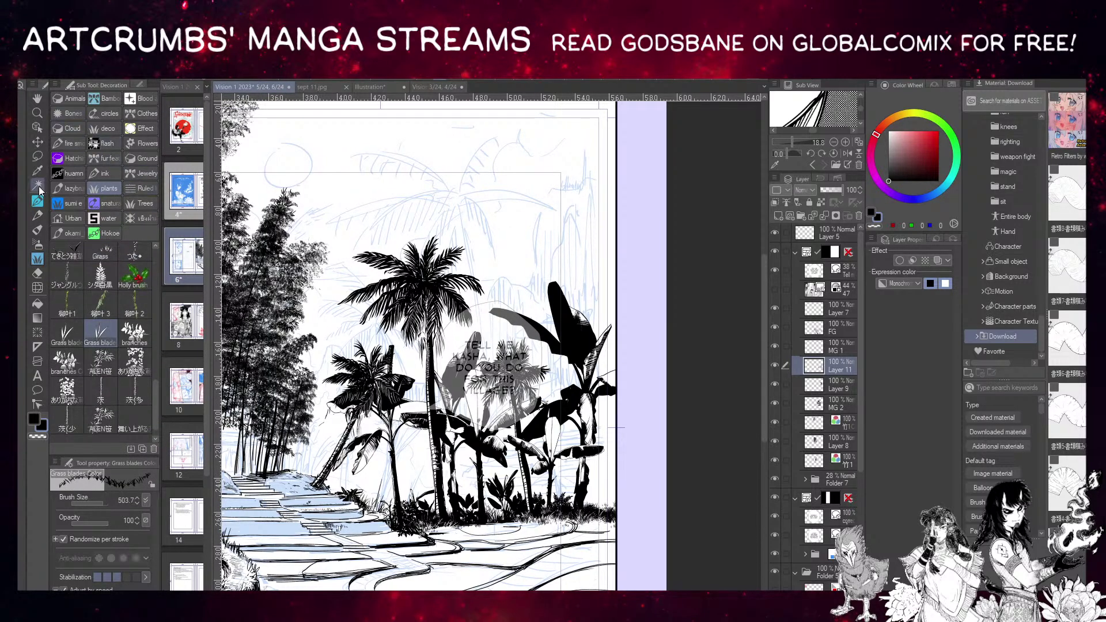
Touch up the ground edge and grass beneath the palms and banana trees with the じわペン pen at size 39.5.
{"action": "key", "text": "p"}
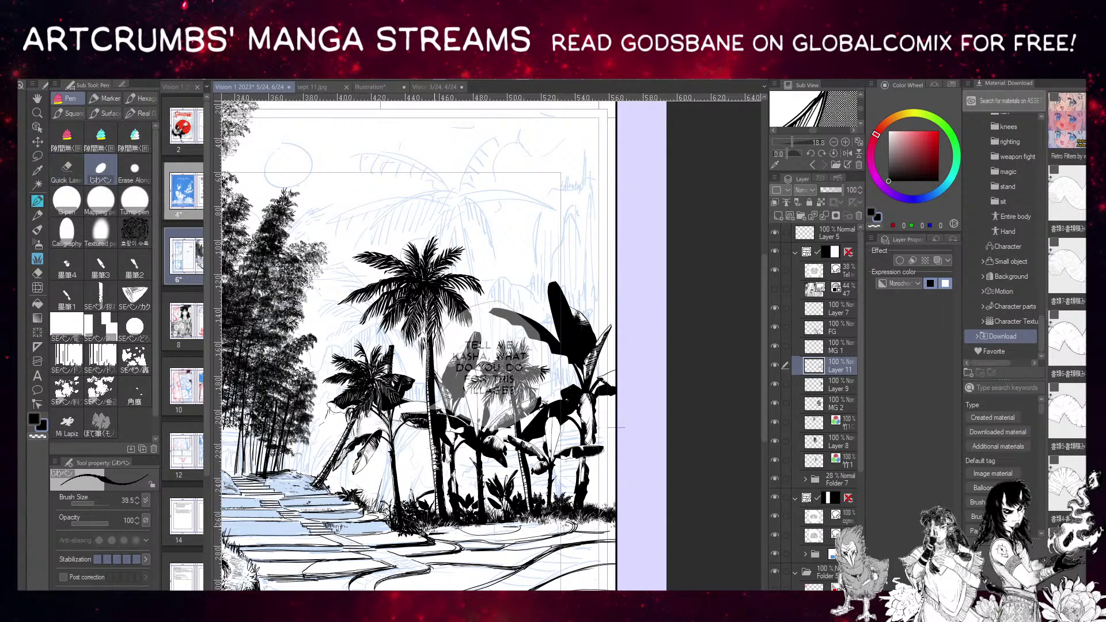
{"action": "left_click_drag", "start_coordinate": [432, 528], "coordinate": [592, 522]}
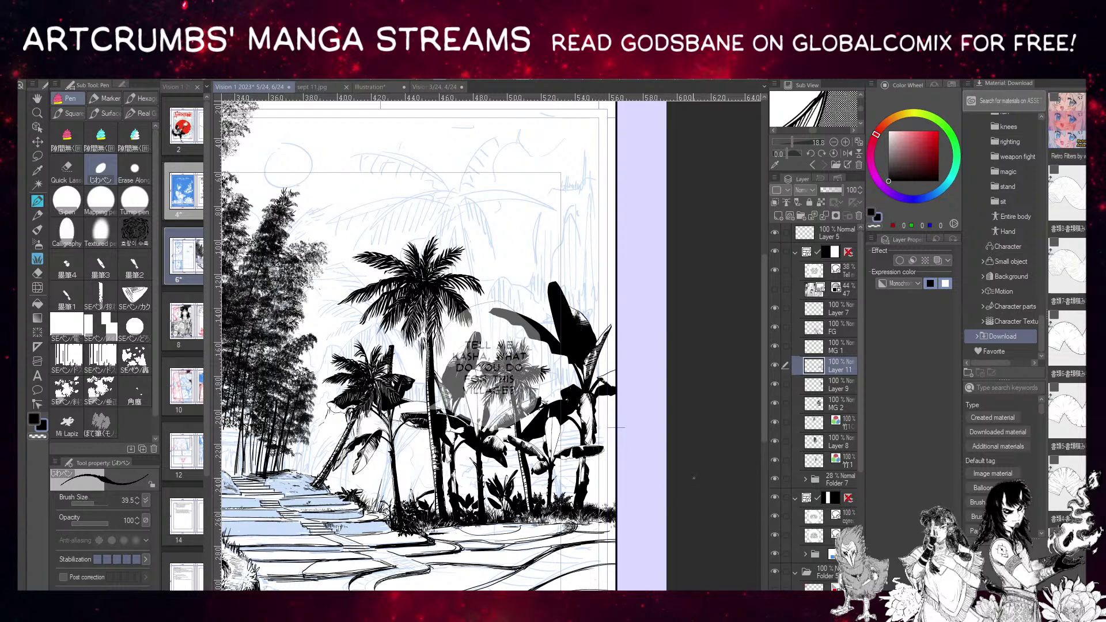
{"action": "key", "text": "ctrl+z"}
{"action": "left_click_drag", "start_coordinate": [580, 532], "coordinate": [600, 525]}
{"action": "left_click_drag", "start_coordinate": [672, 499], "coordinate": [699, 491]}
{"action": "left_click_drag", "start_coordinate": [631, 519], "coordinate": [642, 514]}
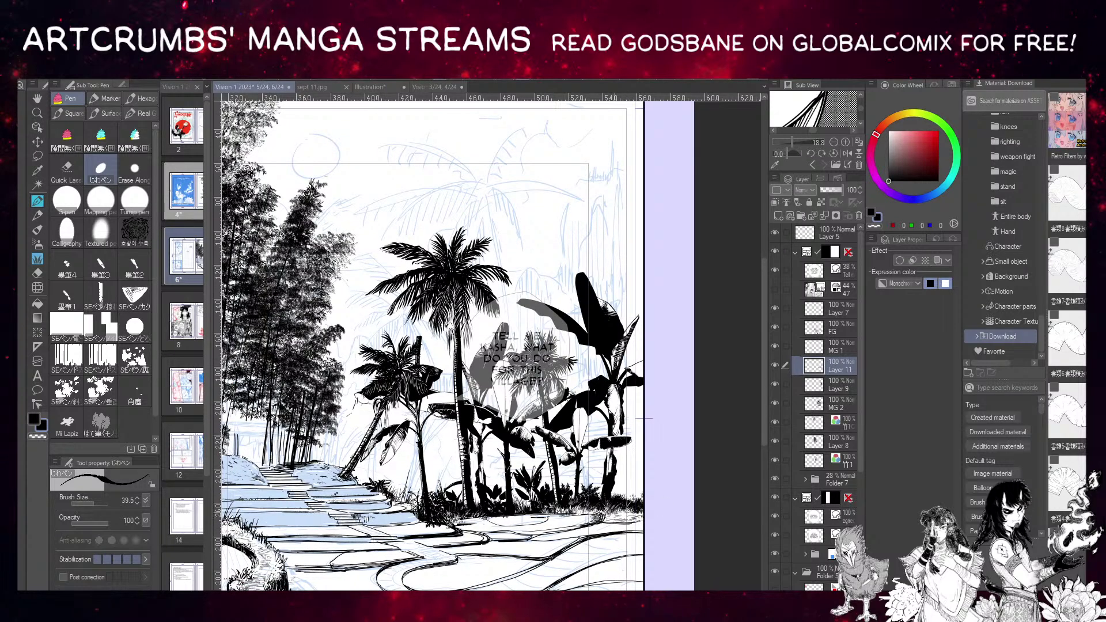
{"action": "key", "text": "x"}
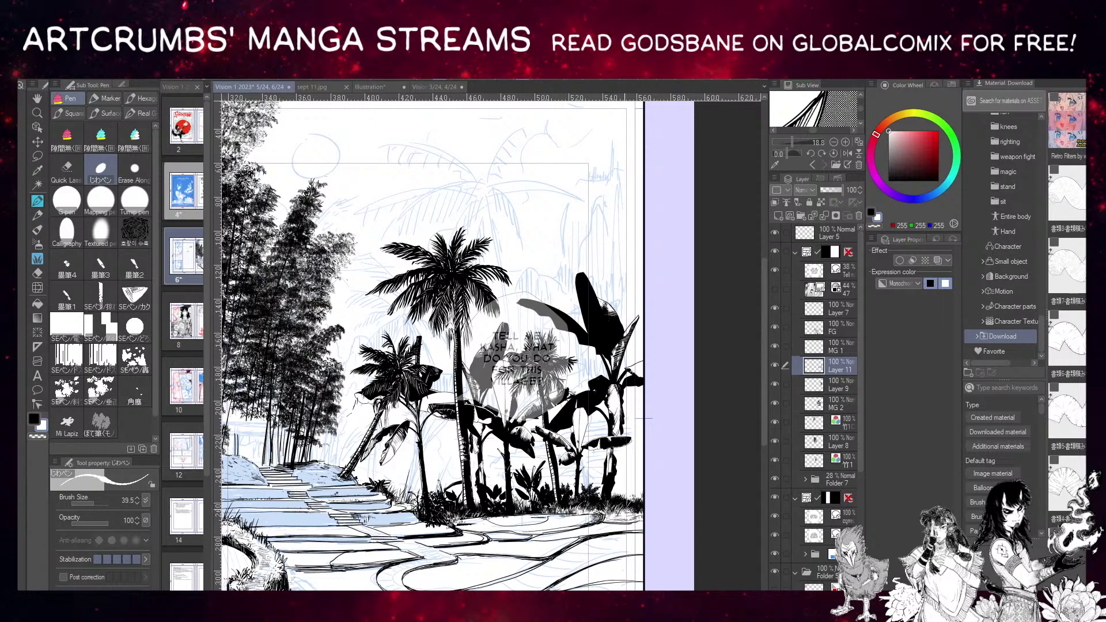
{"action": "key", "text": "x"}
{"action": "left_click_drag", "start_coordinate": [617, 478], "coordinate": [622, 485]}
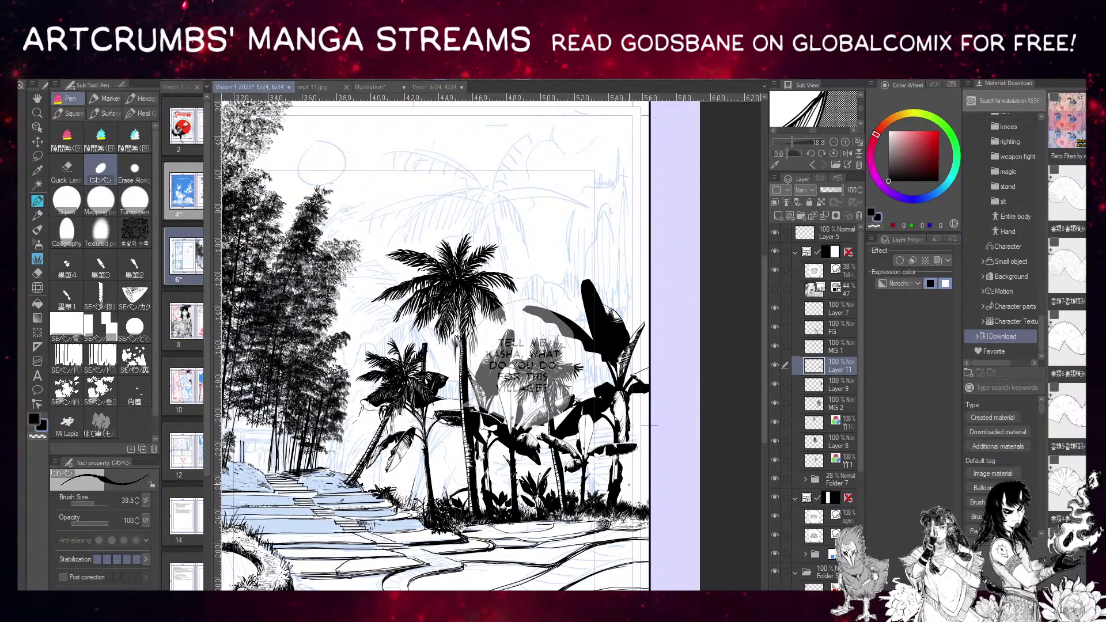
Draw white vein lines and highlights into the large banana tree's dark leaves with the じわペン pen.
{"action": "key", "text": "x"}
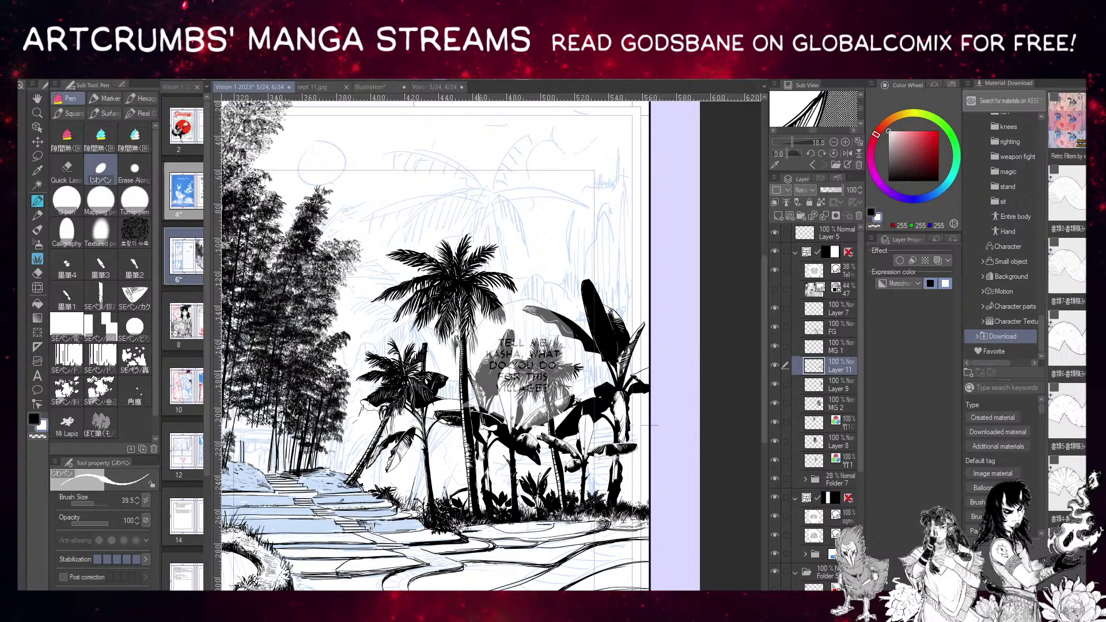
{"action": "left_click_drag", "start_coordinate": [527, 323], "coordinate": [495, 309]}
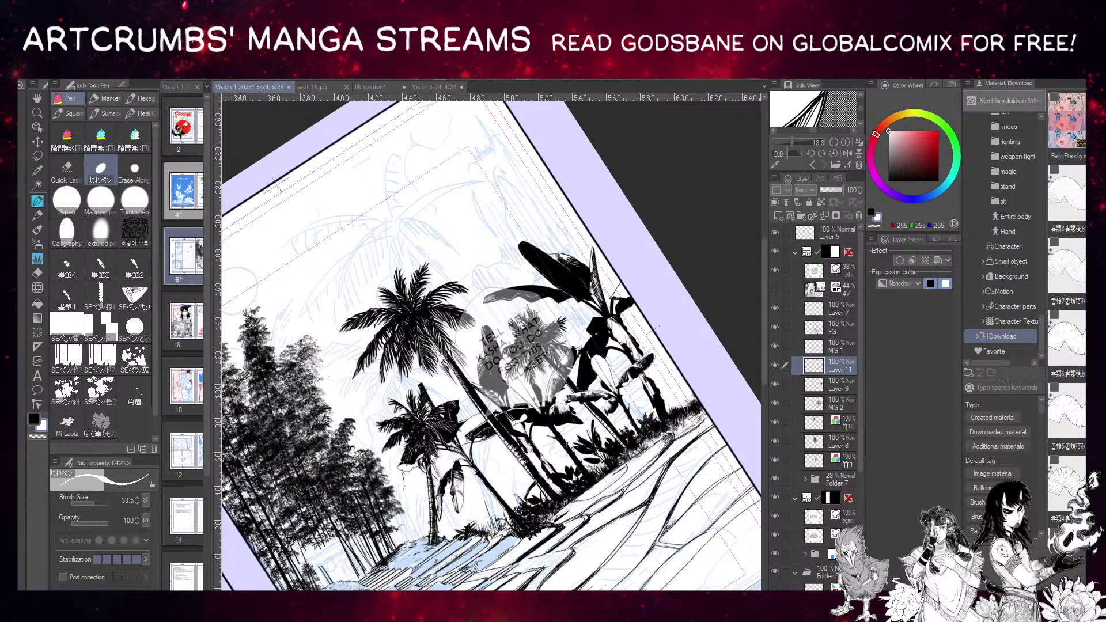
{"action": "left_click_drag", "start_coordinate": [495, 309], "coordinate": [520, 382]}
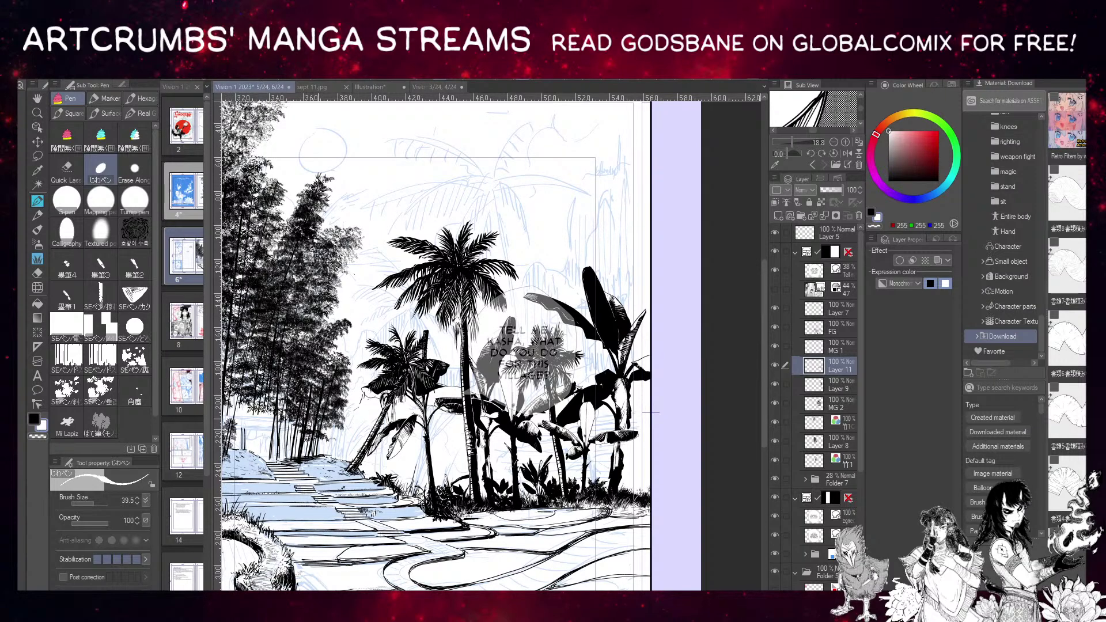
{"action": "left_click", "coordinate": [38, 126]}
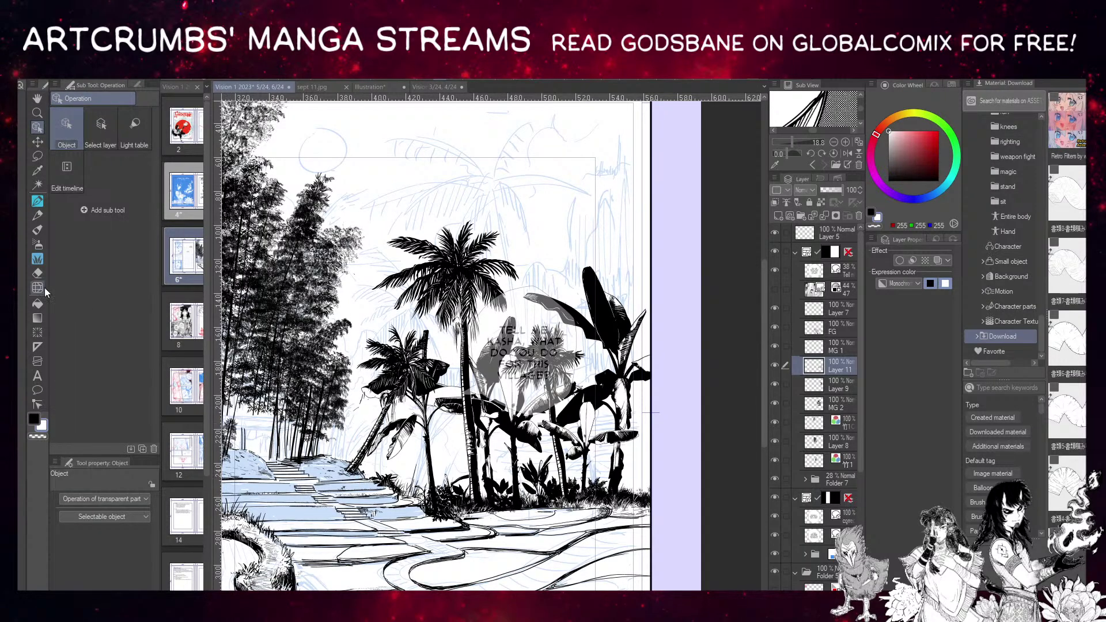
{"action": "key", "text": "e"}
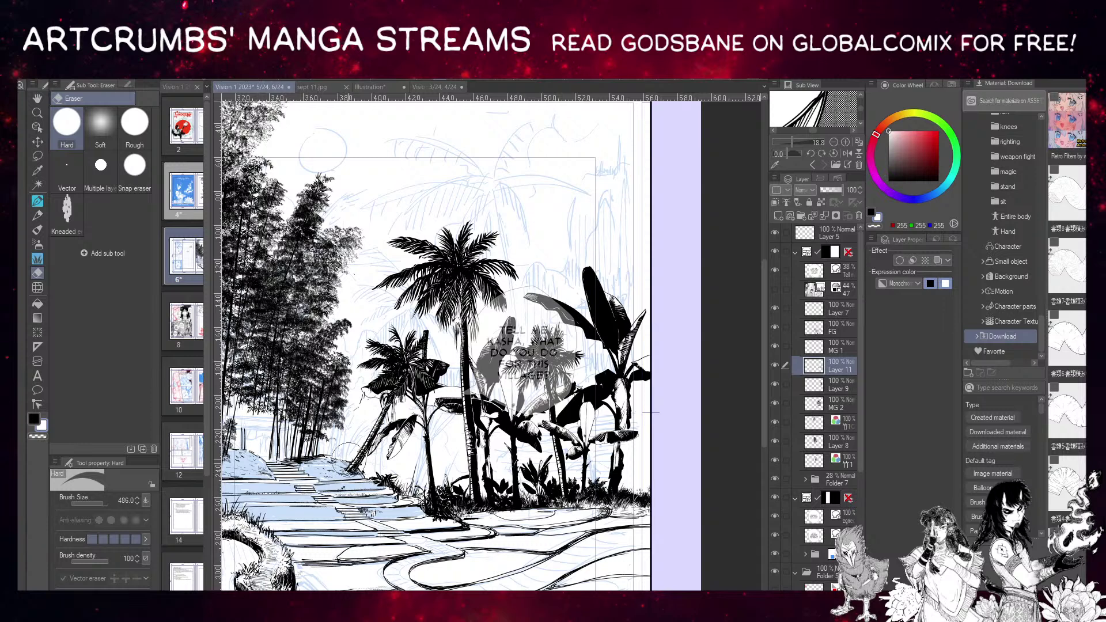
{"action": "left_click", "coordinate": [37, 200]}
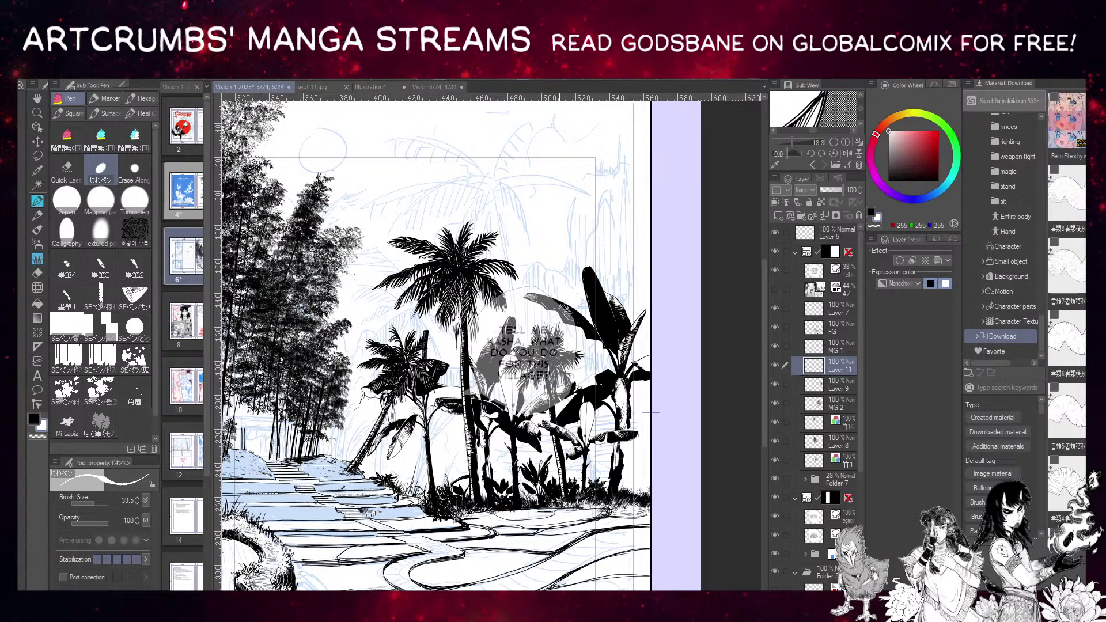
{"action": "scroll", "coordinate": [573, 269], "scroll_direction": "down", "scroll_amount": 1}
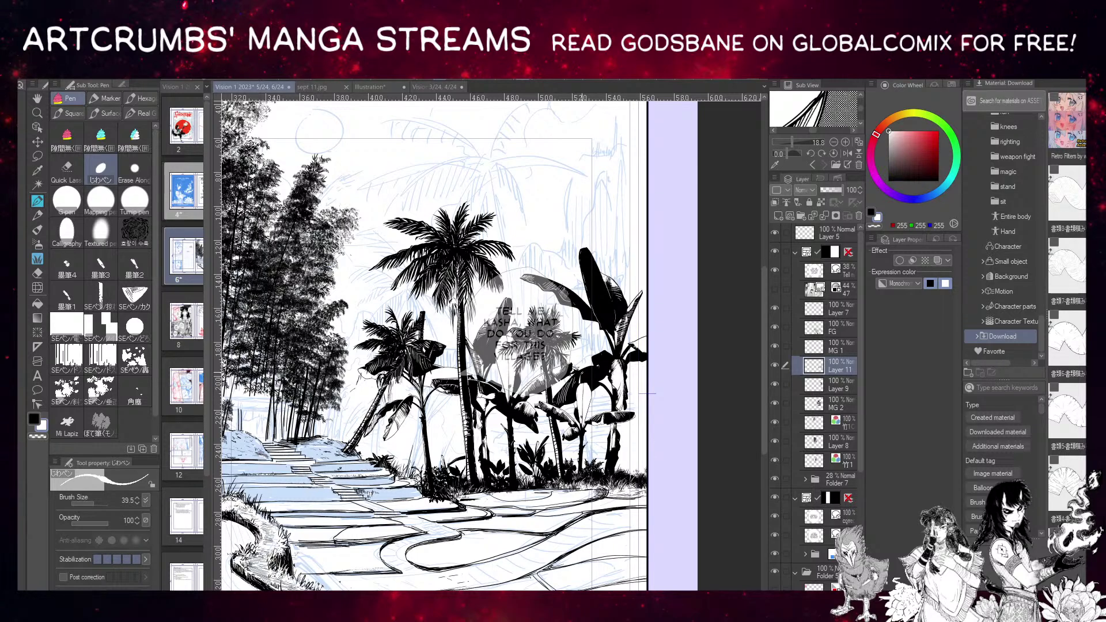
Look through the plants brushes for undergrowth foliage, selecting the てきとう雑草 まばら, ivy (ツタ) and white flower (白い花) brushes.
{"action": "key", "text": "x"}
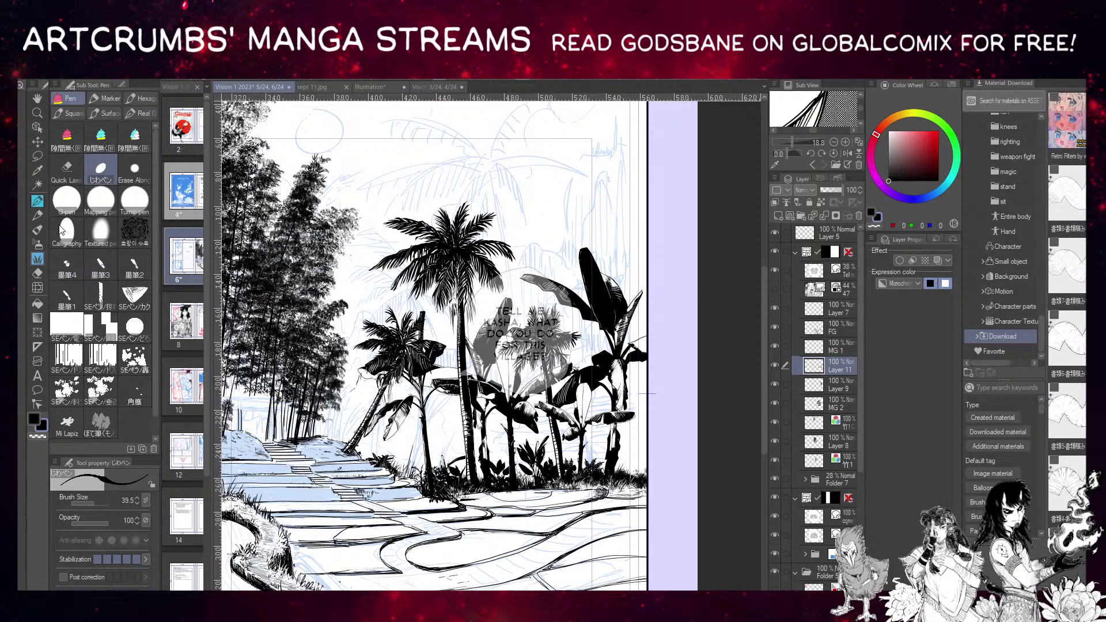
{"action": "key", "text": "b"}
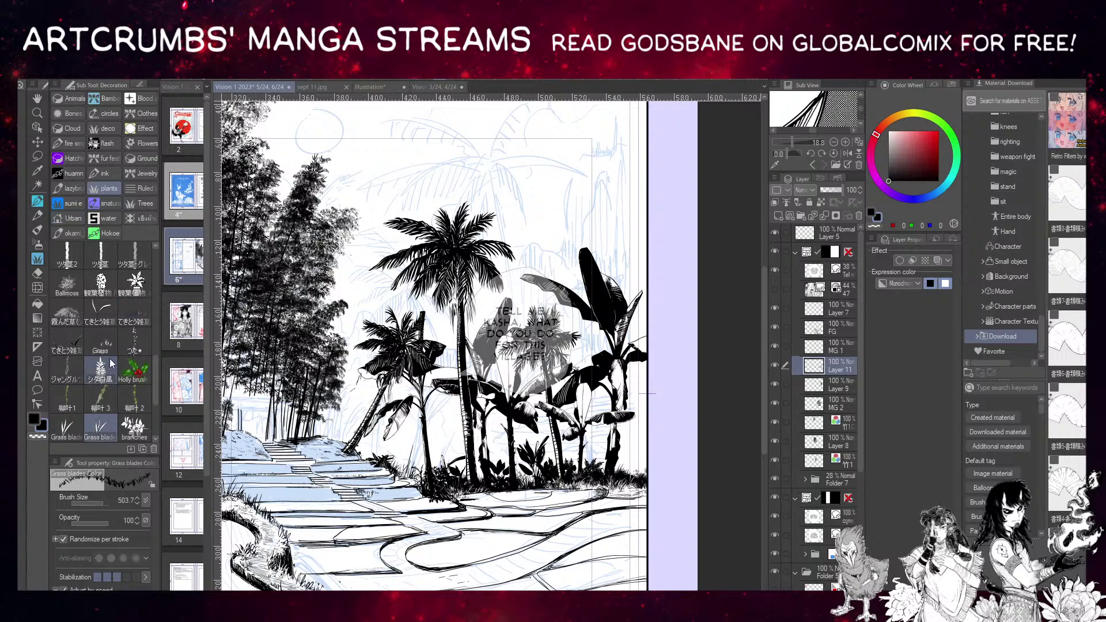
{"action": "left_click", "coordinate": [75, 345]}
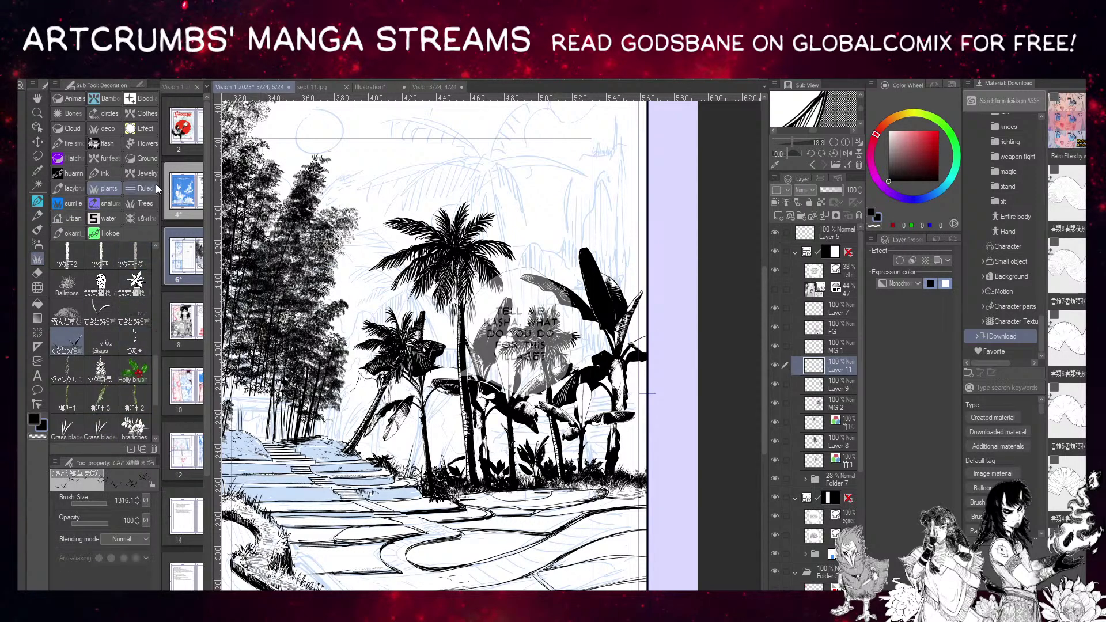
{"action": "left_click_drag", "start_coordinate": [156, 387], "coordinate": [158, 343]}
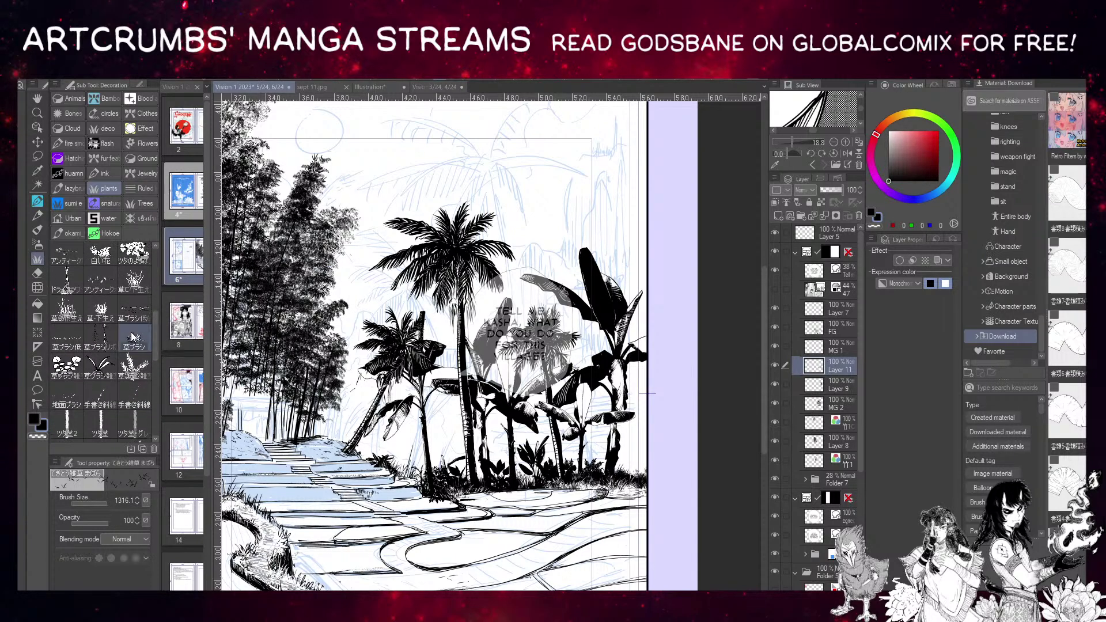
{"action": "left_click", "coordinate": [133, 254]}
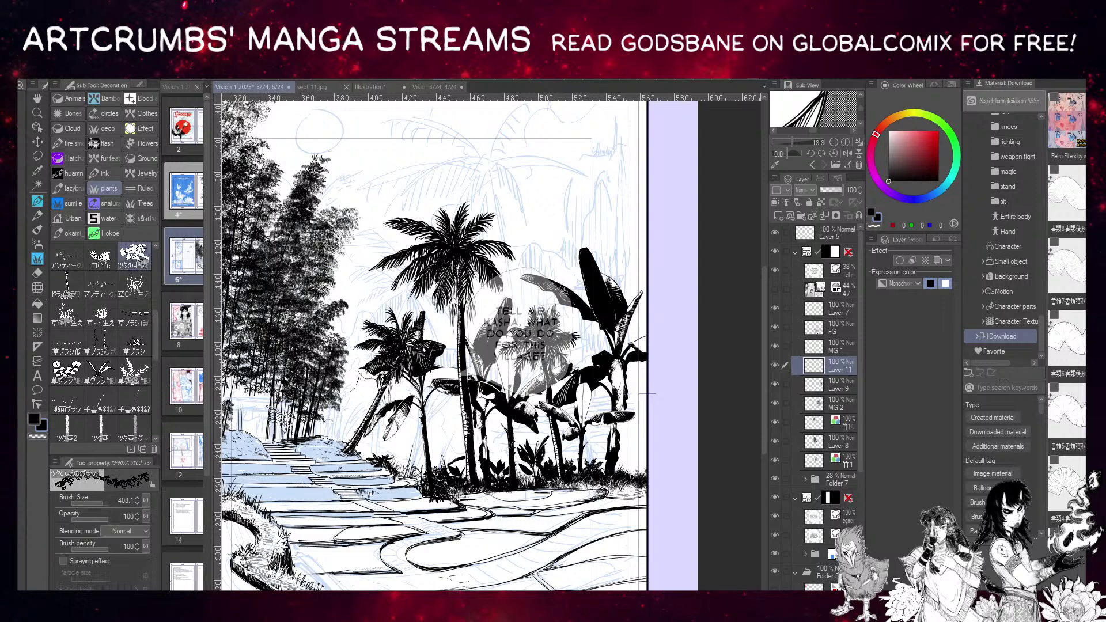
{"action": "left_click_drag", "start_coordinate": [154, 345], "coordinate": [155, 331]}
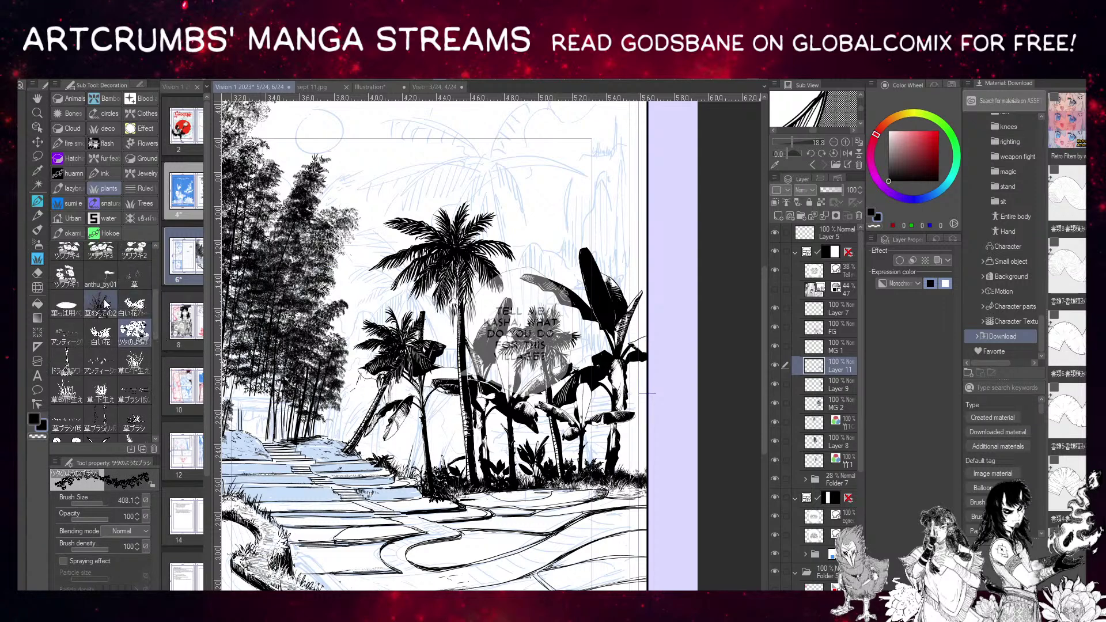
{"action": "left_click", "coordinate": [75, 338]}
{"action": "left_click", "coordinate": [134, 305]}
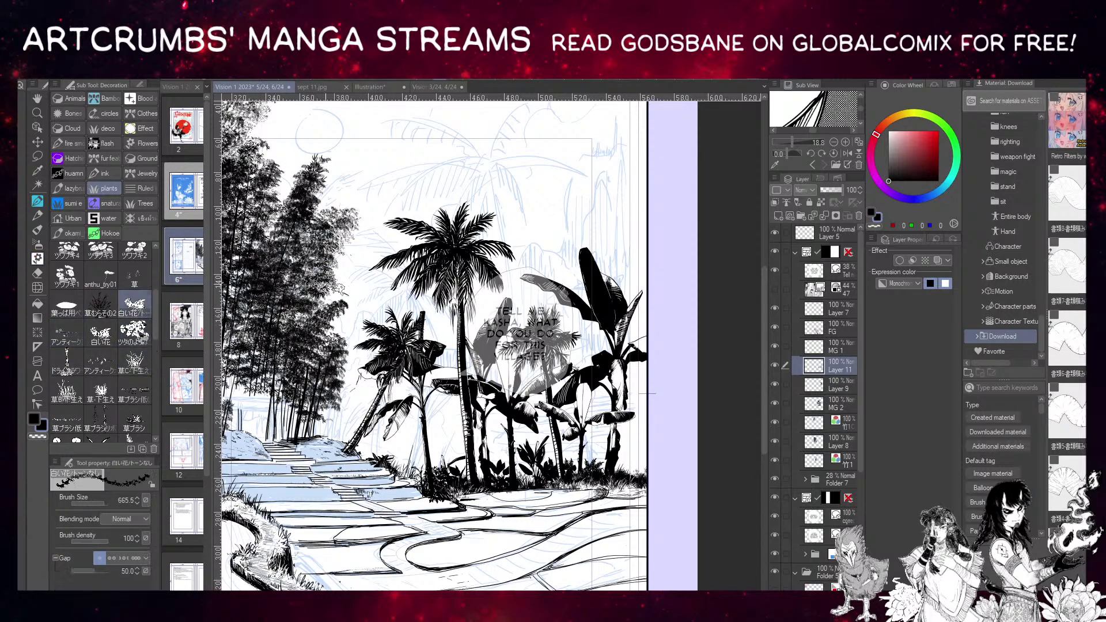
Paint monstera foliage in black and white along the ground beneath the banana trees using the モンステラ葉 brush at size 250.2 and the モンステラ brush at 803.3.
{"action": "scroll", "coordinate": [153, 294], "scroll_direction": "up", "scroll_amount": 5}
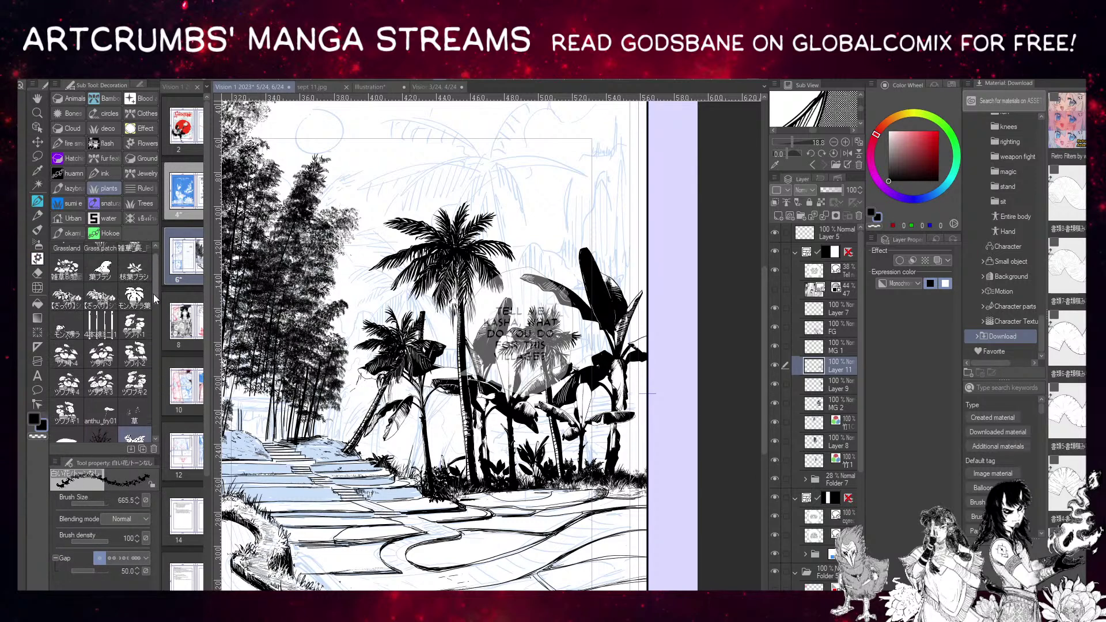
{"action": "left_click", "coordinate": [135, 295]}
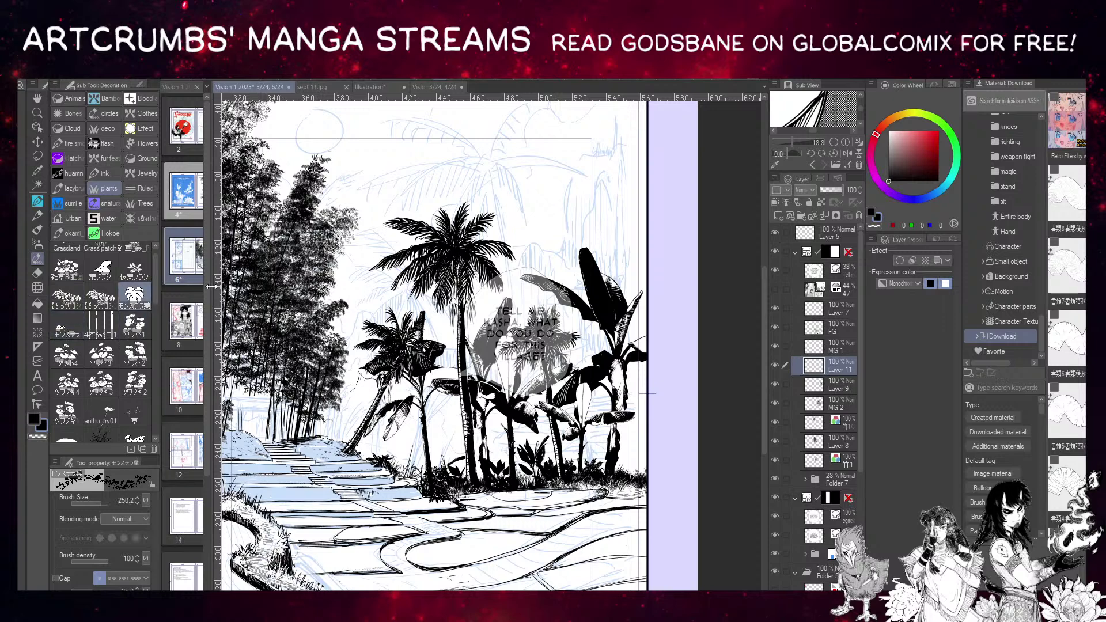
{"action": "left_click", "coordinate": [630, 468]}
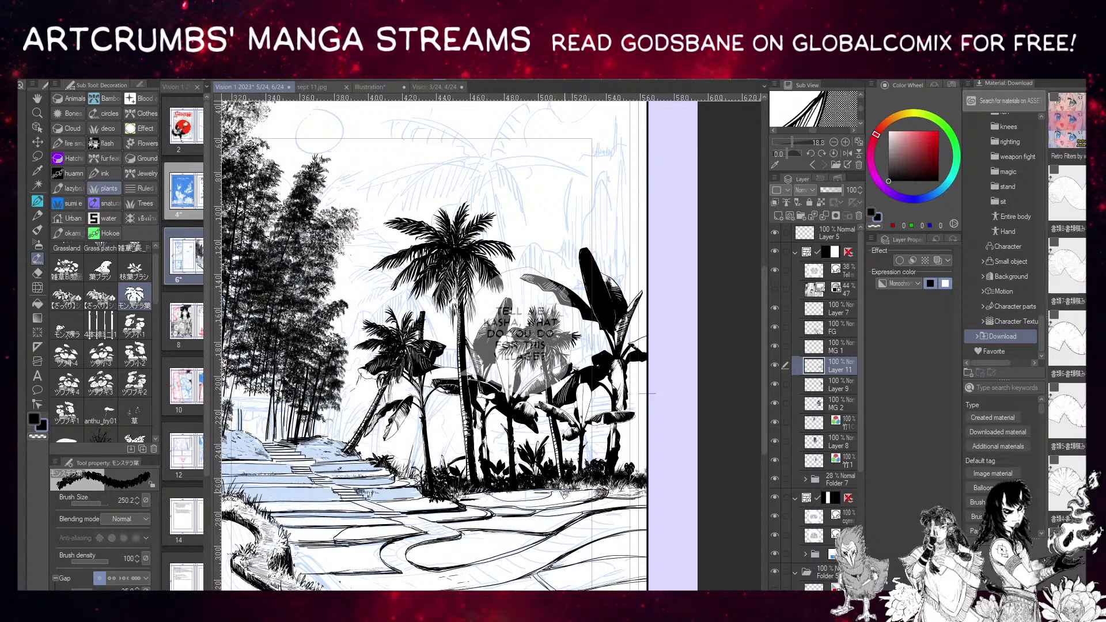
{"action": "key", "text": "x"}
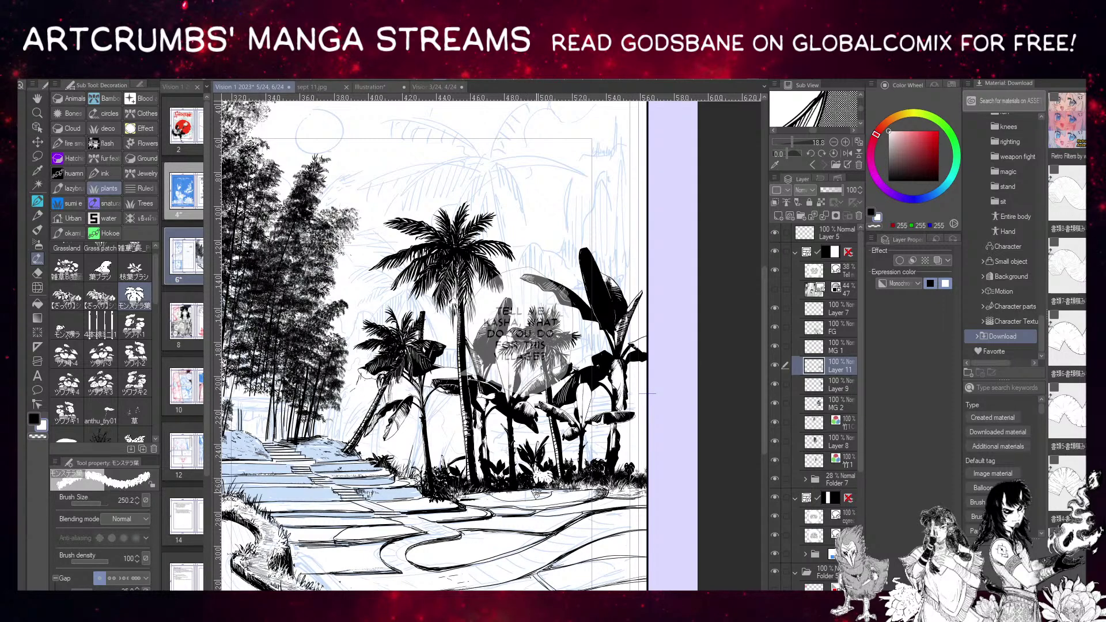
{"action": "key", "text": "x"}
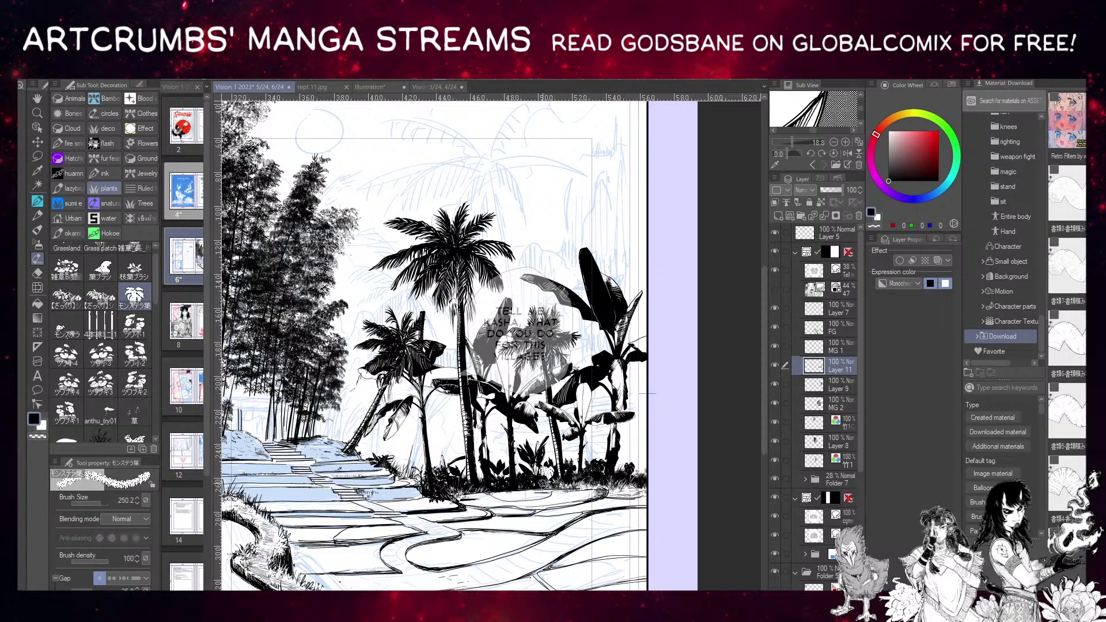
{"action": "left_click", "coordinate": [542, 481]}
{"action": "left_click", "coordinate": [543, 475]}
{"action": "left_click", "coordinate": [67, 324]}
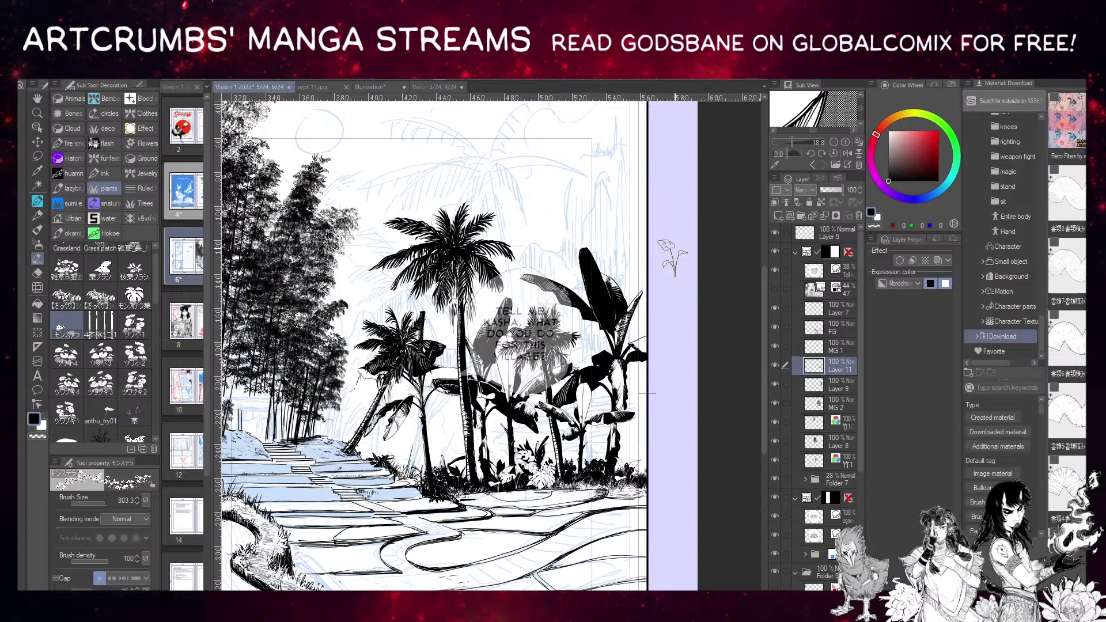
Examine which parts of the bamboo grove sit on Layer 8 and the neighbouring bamboo layers by toggling their visibility.
{"action": "scroll", "coordinate": [486, 345], "scroll_direction": "up", "scroll_amount": 1}
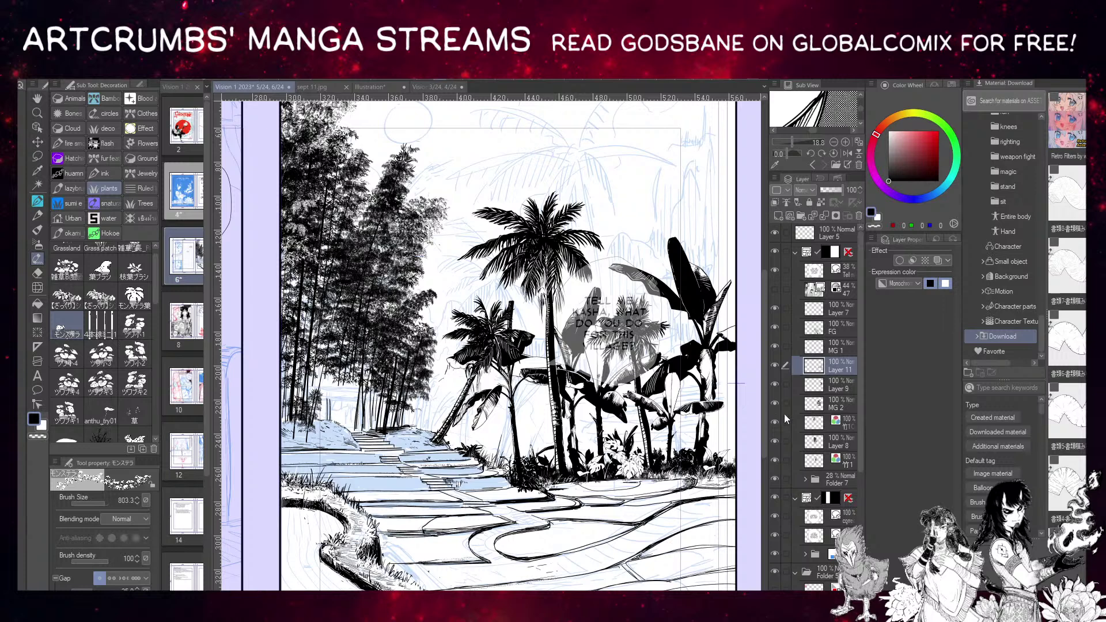
{"action": "left_click_drag", "start_coordinate": [776, 423], "coordinate": [775, 440]}
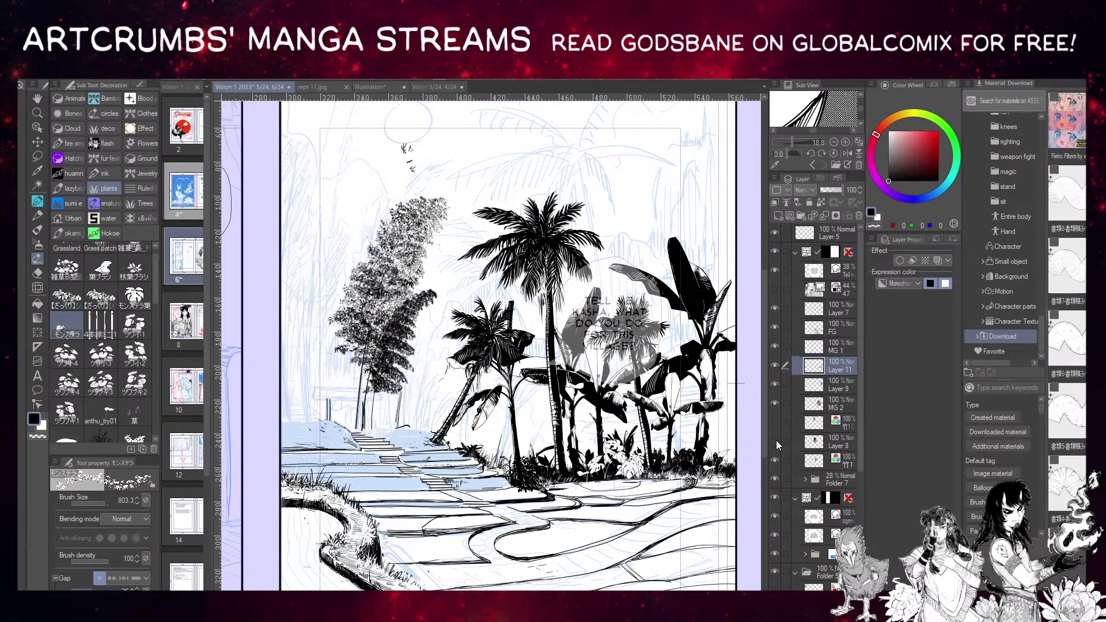
{"action": "left_click", "coordinate": [775, 440]}
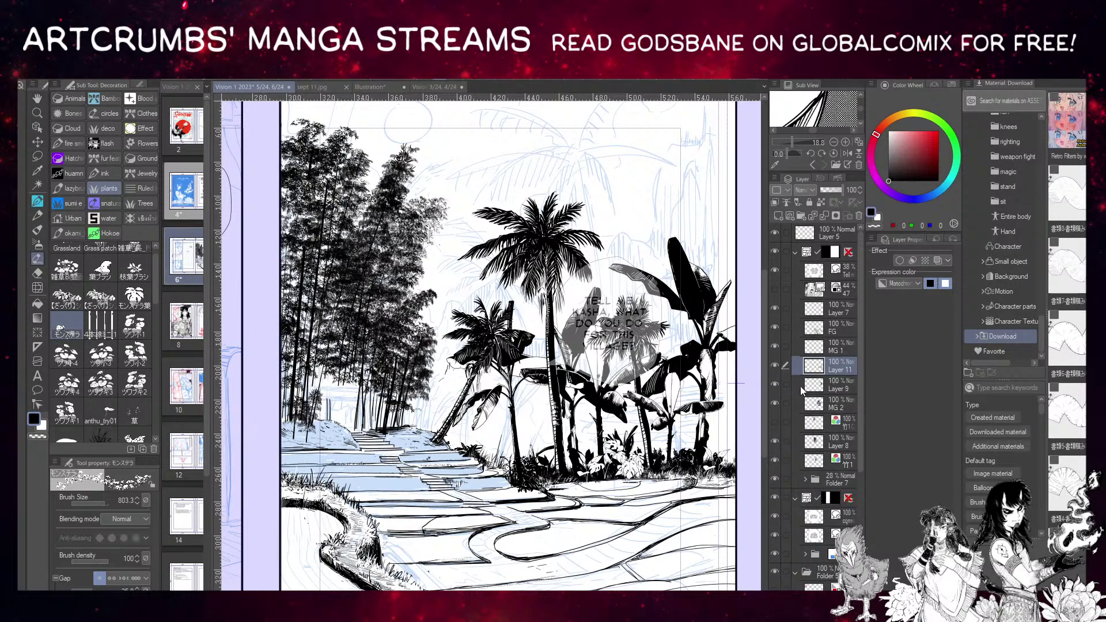
{"action": "left_click", "coordinate": [776, 460]}
{"action": "left_click", "coordinate": [776, 458]}
{"action": "left_click", "coordinate": [806, 461]}
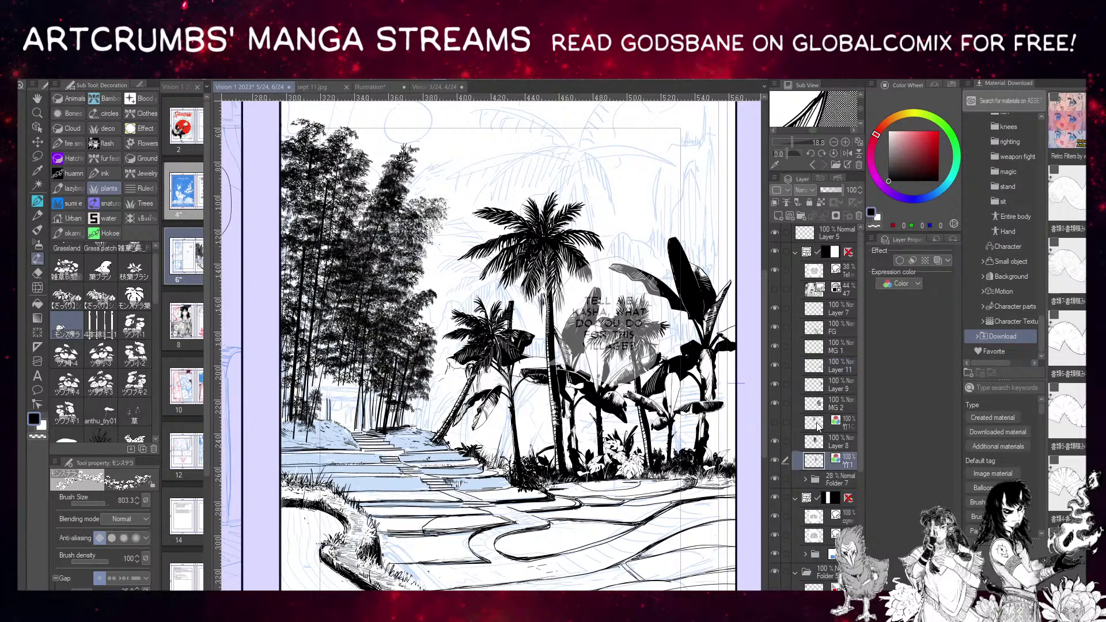
{"action": "left_click", "coordinate": [812, 423]}
{"action": "left_click", "coordinate": [776, 424]}
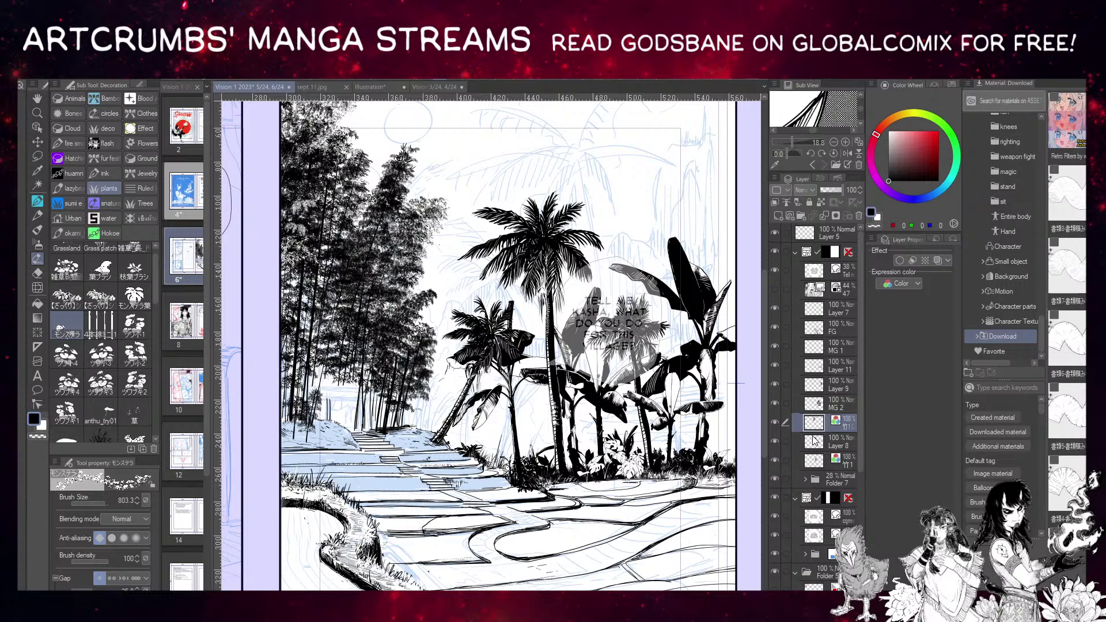
Merge Layer 8 into the bamboo layer below it and check the merged layer's content by toggling its visibility.
{"action": "left_click", "coordinate": [814, 442]}
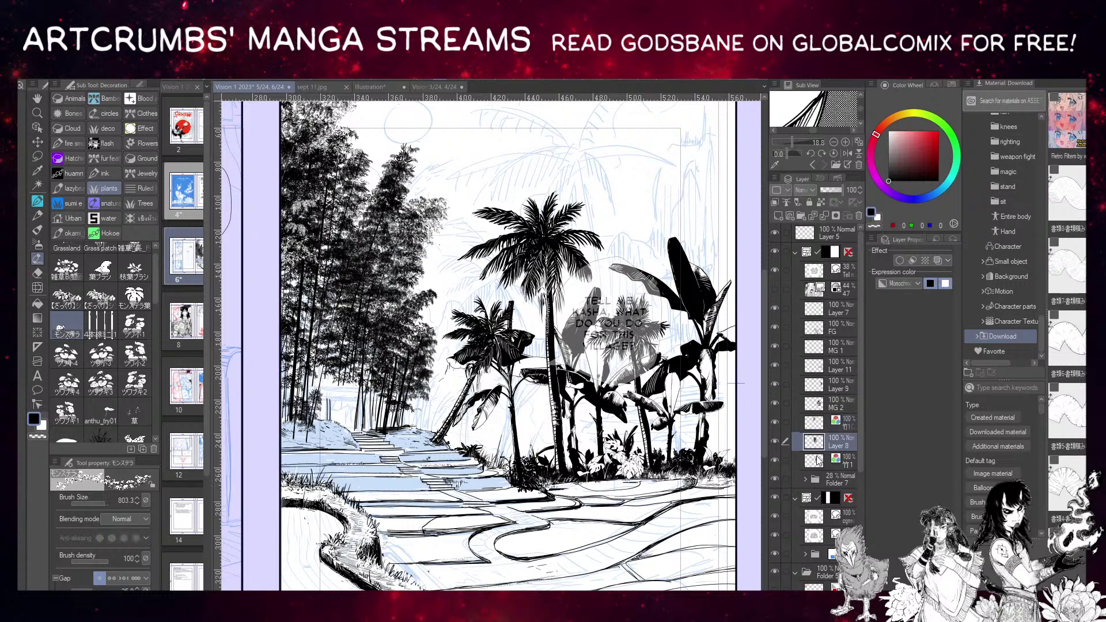
{"action": "key", "text": "ctrl+e"}
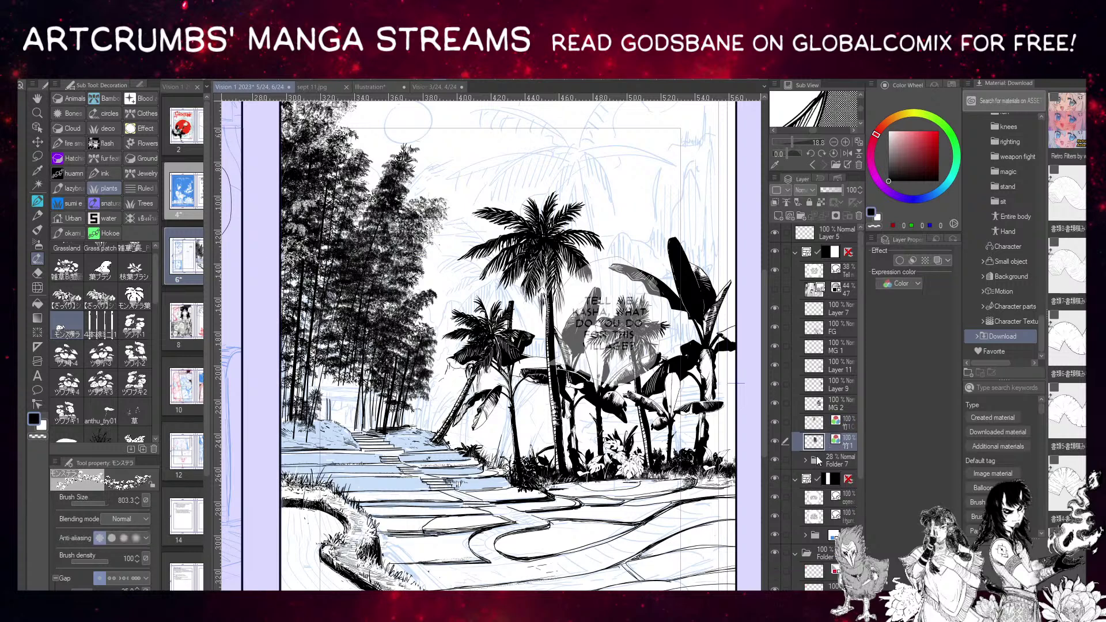
{"action": "left_click", "coordinate": [774, 443]}
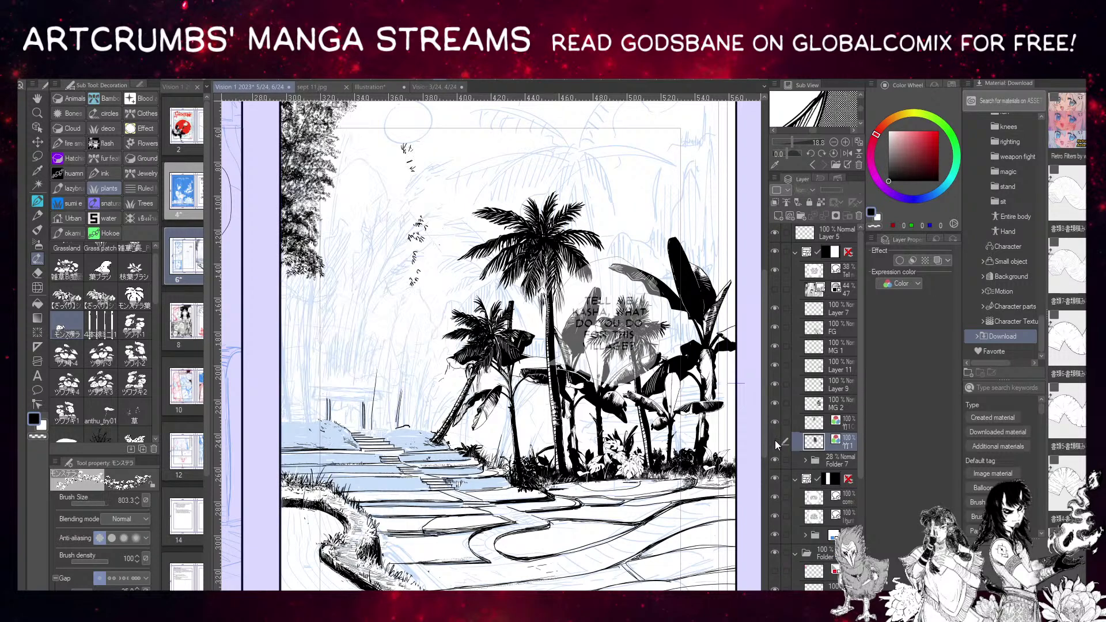
{"action": "left_click", "coordinate": [775, 442]}
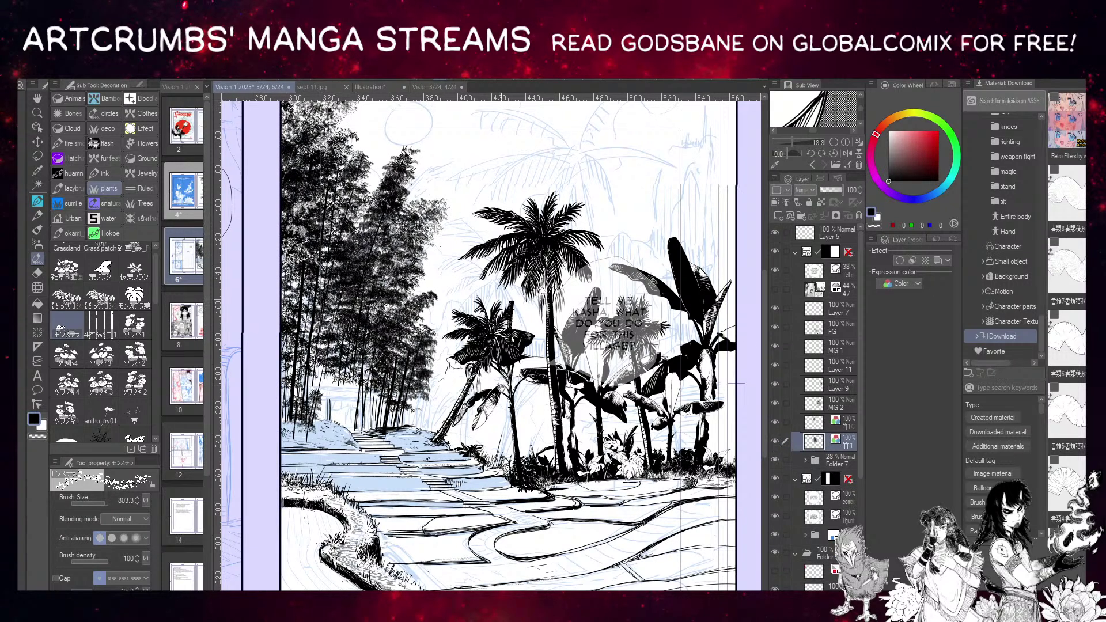
Scale the two bamboo layers together to 83% width and 69% height, placing the grove against the panel's left border above the terraces.
{"action": "scroll", "coordinate": [489, 345], "scroll_direction": "up", "scroll_amount": 3}
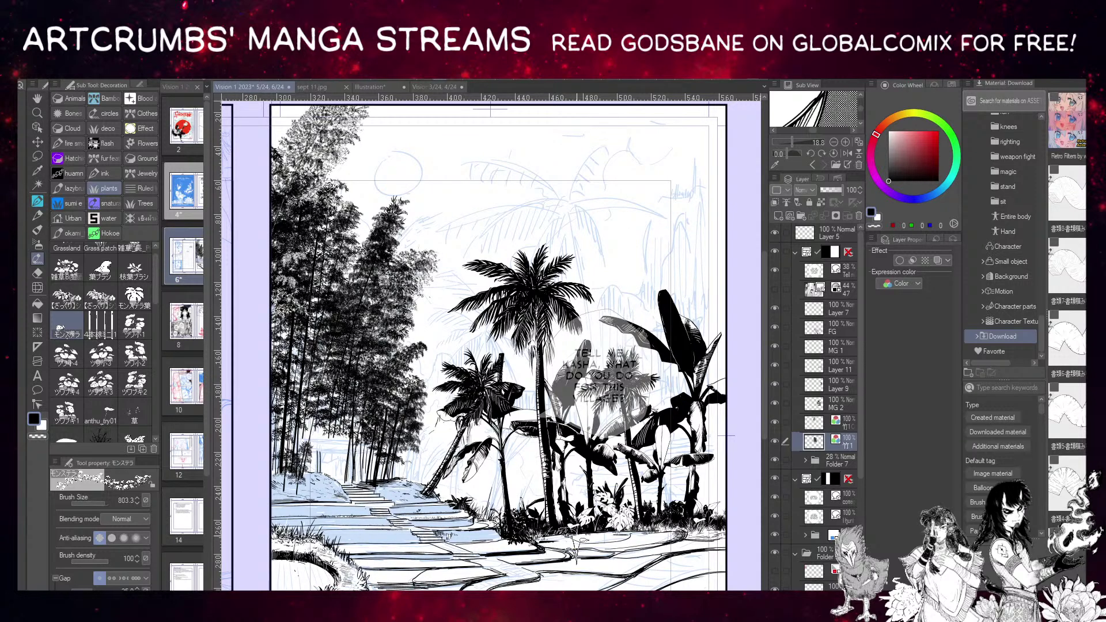
{"action": "left_click", "coordinate": [815, 422]}
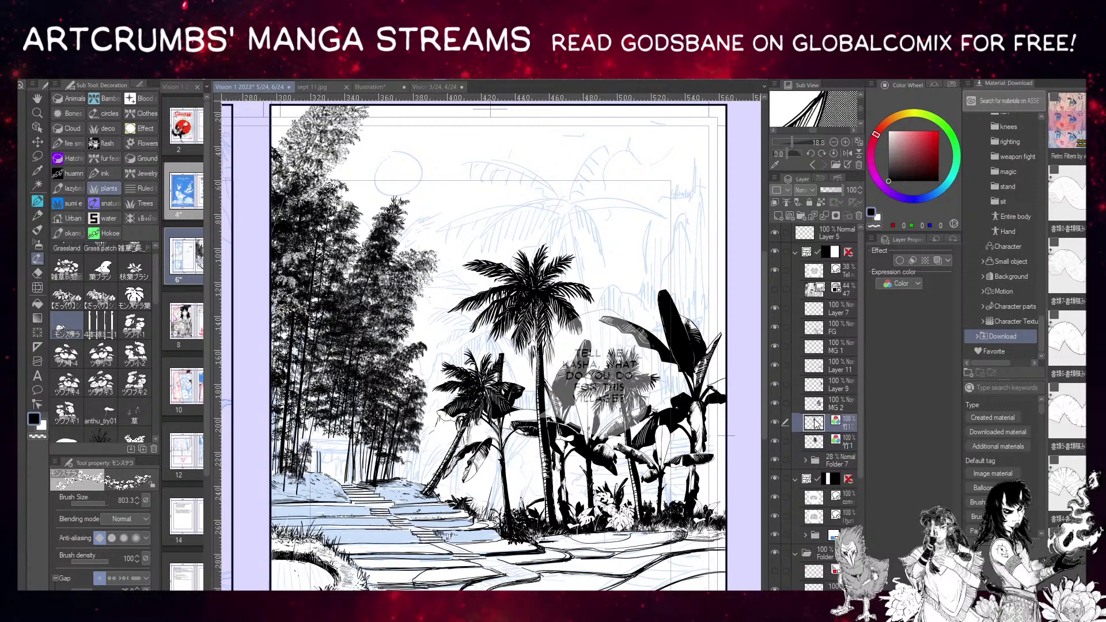
{"action": "left_click", "coordinate": [815, 439], "text": "ctrl"}
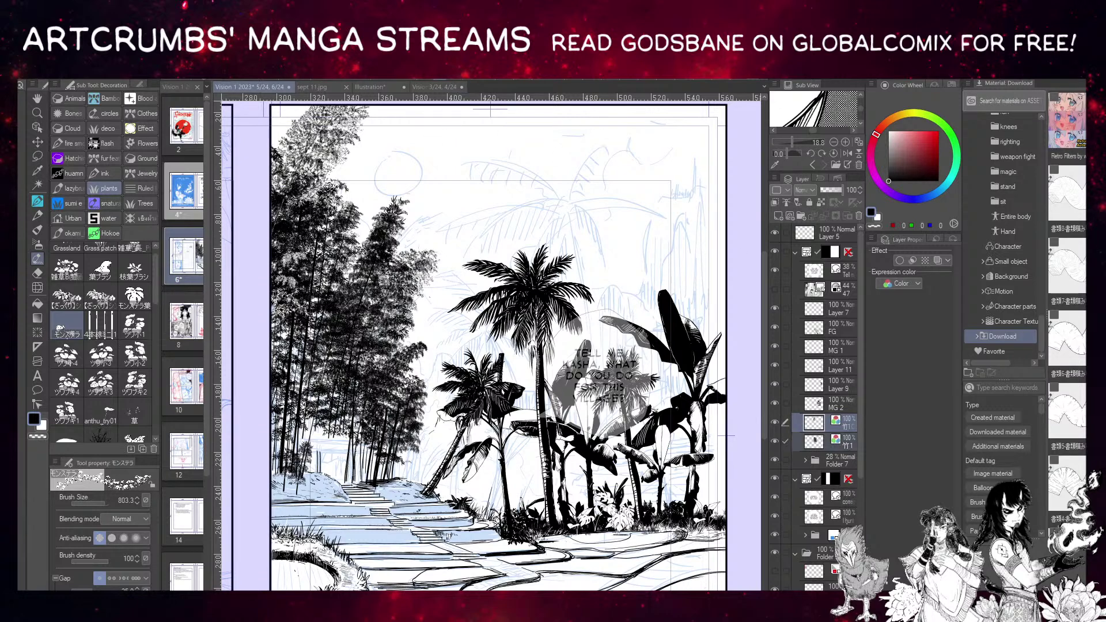
{"action": "key", "text": "ctrl+t"}
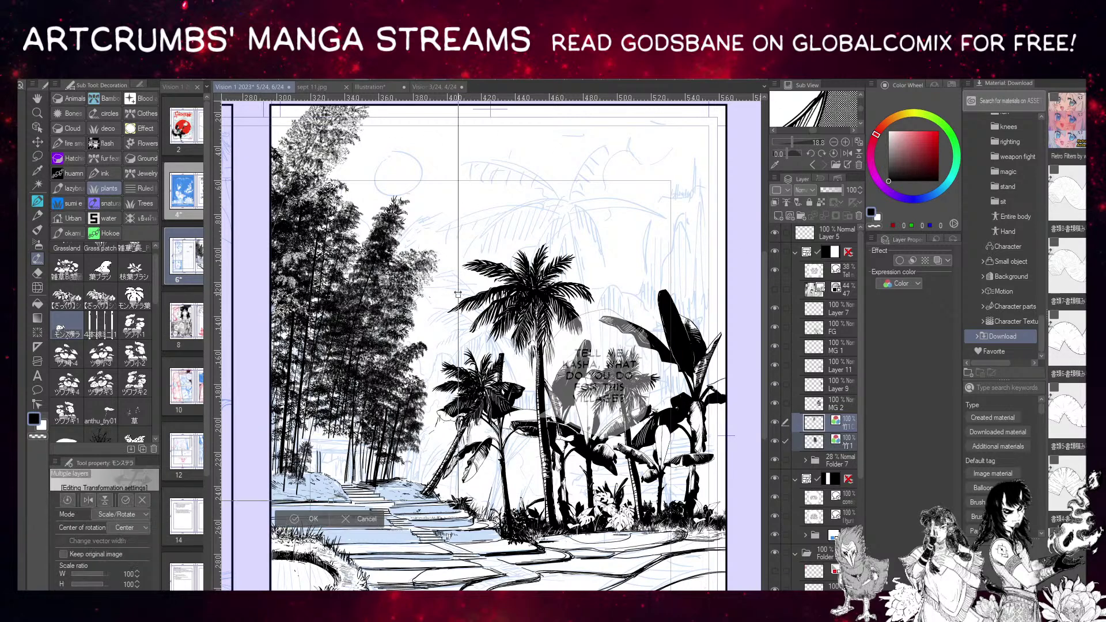
{"action": "left_click_drag", "start_coordinate": [458, 295], "coordinate": [426, 354]}
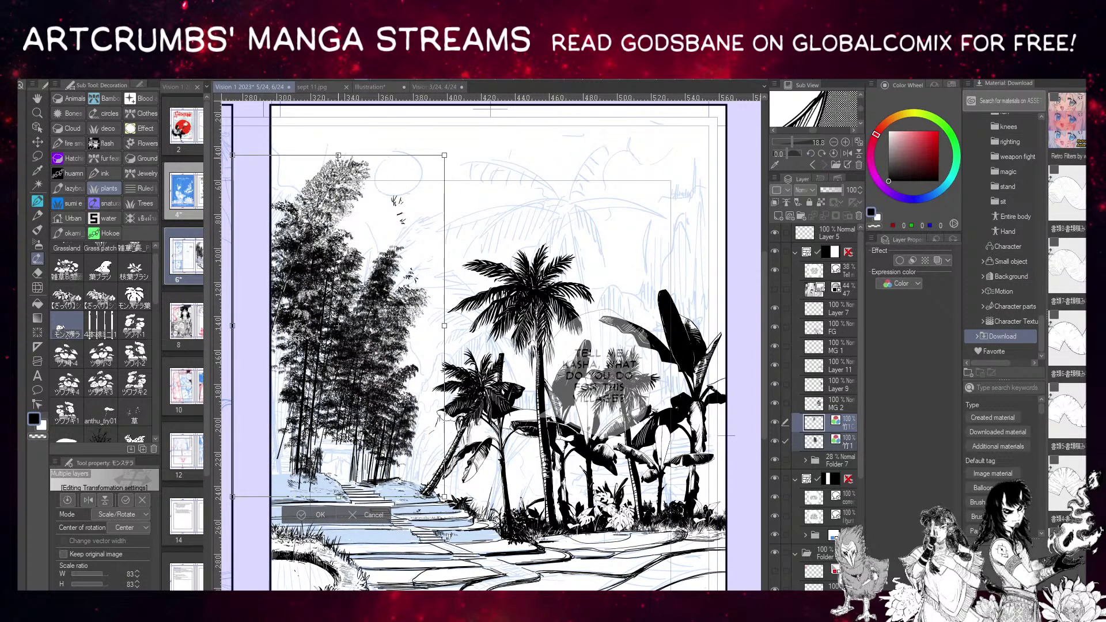
{"action": "left_click_drag", "start_coordinate": [337, 155], "coordinate": [331, 213]}
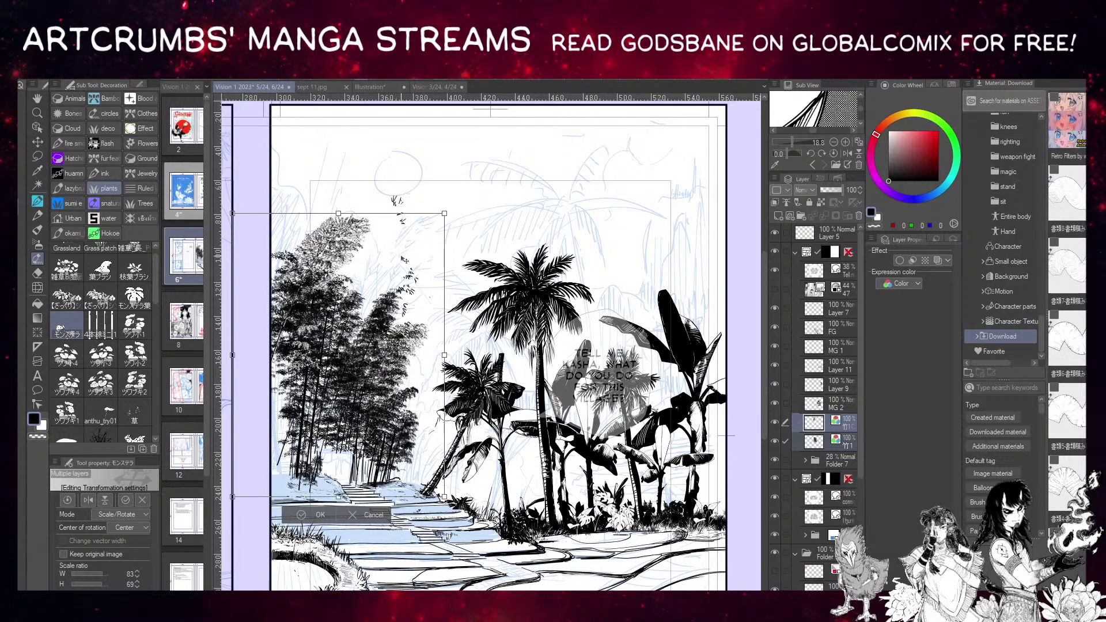
{"action": "left_click_drag", "start_coordinate": [383, 383], "coordinate": [294, 415]}
{"action": "left_click_drag", "start_coordinate": [249, 386], "coordinate": [331, 354]}
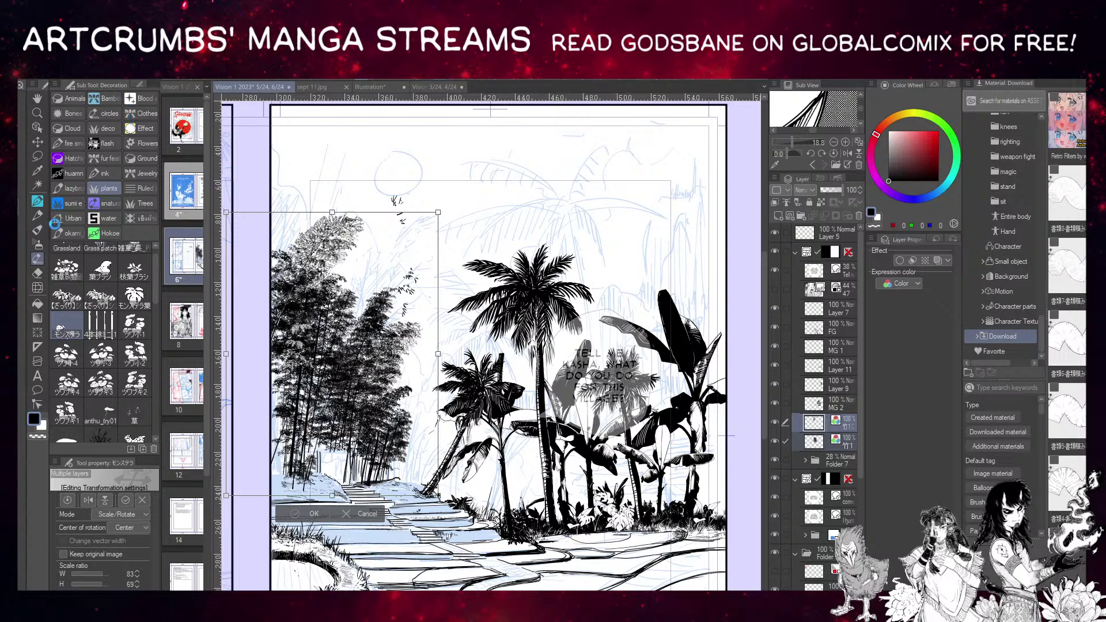
{"action": "left_click", "coordinate": [42, 264]}
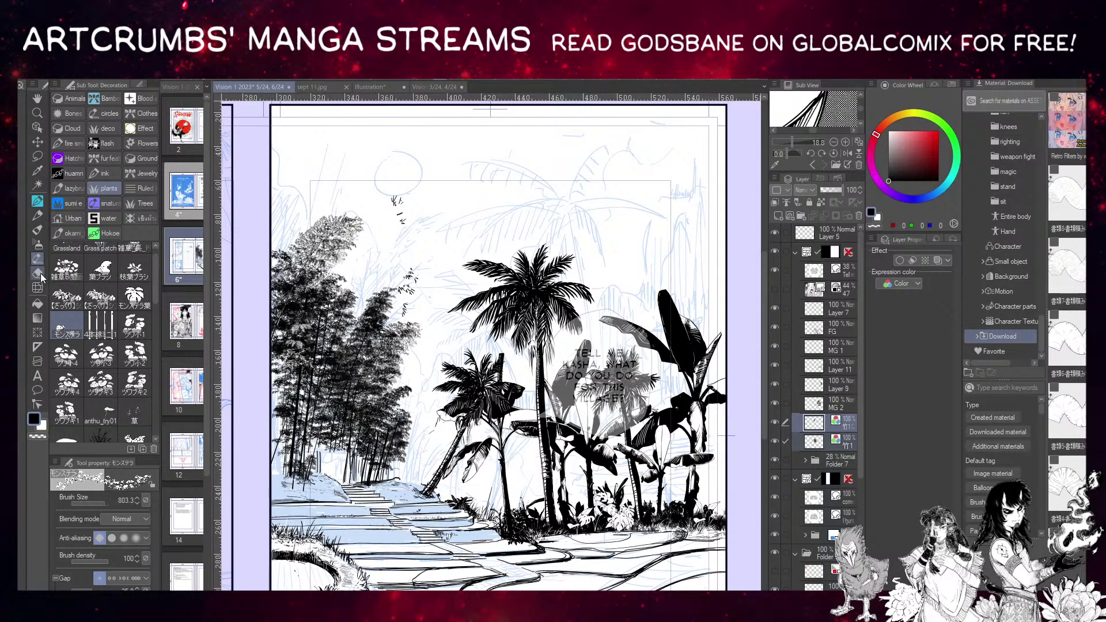
Check which layer holds the stray leaves beside the bamboo grove, and erase them from the FG layer with the Hard eraser.
{"action": "left_click", "coordinate": [40, 273]}
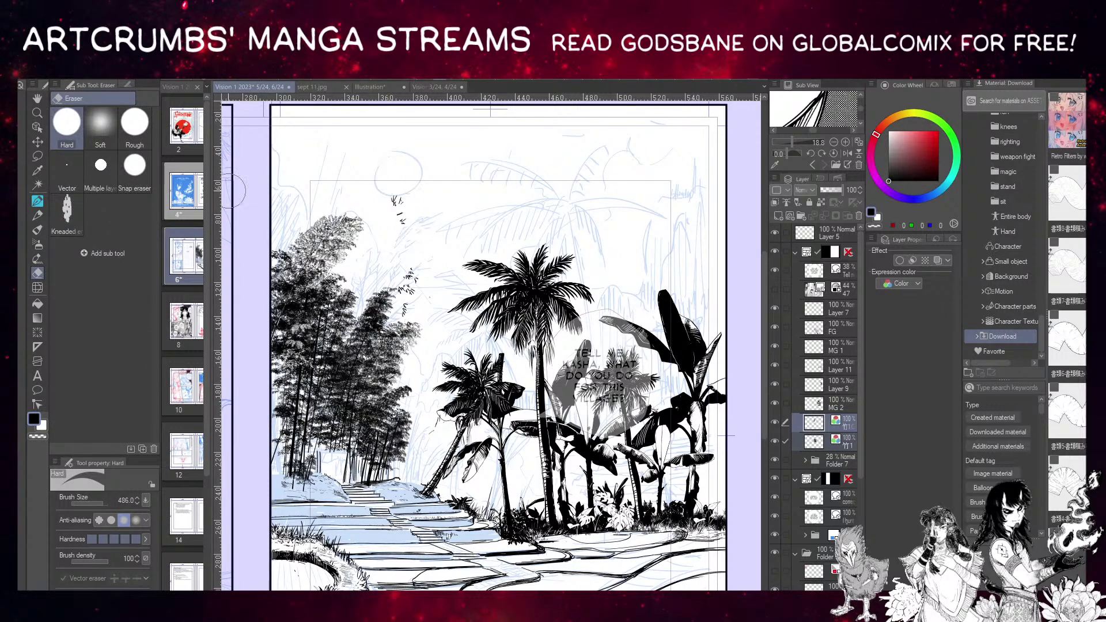
{"action": "left_click", "coordinate": [818, 425]}
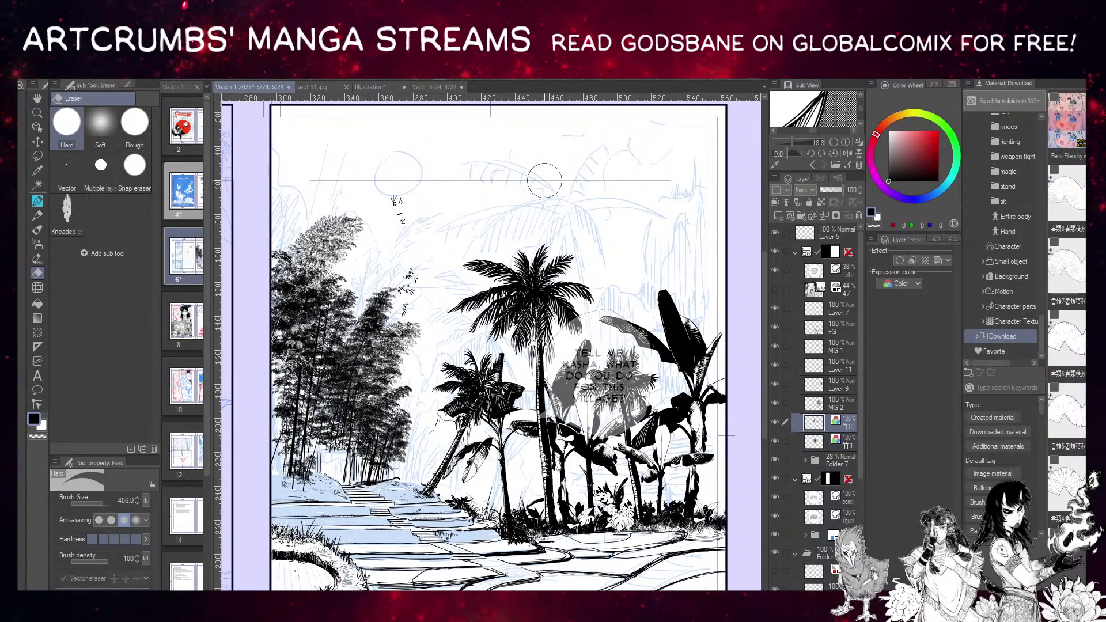
{"action": "left_click", "coordinate": [810, 445]}
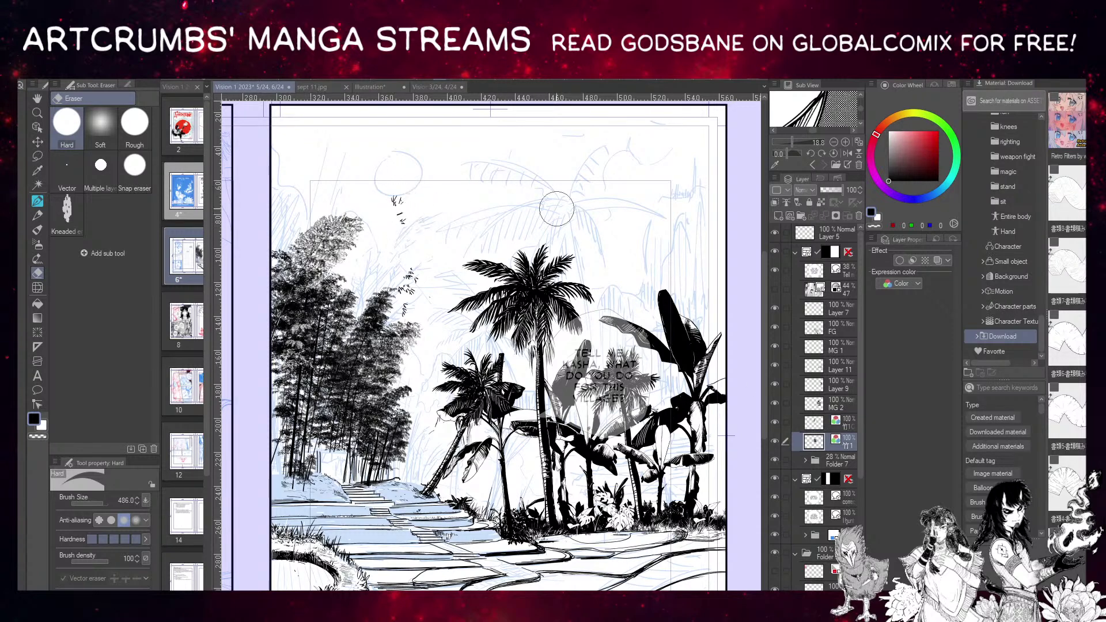
{"action": "left_click", "coordinate": [776, 403]}
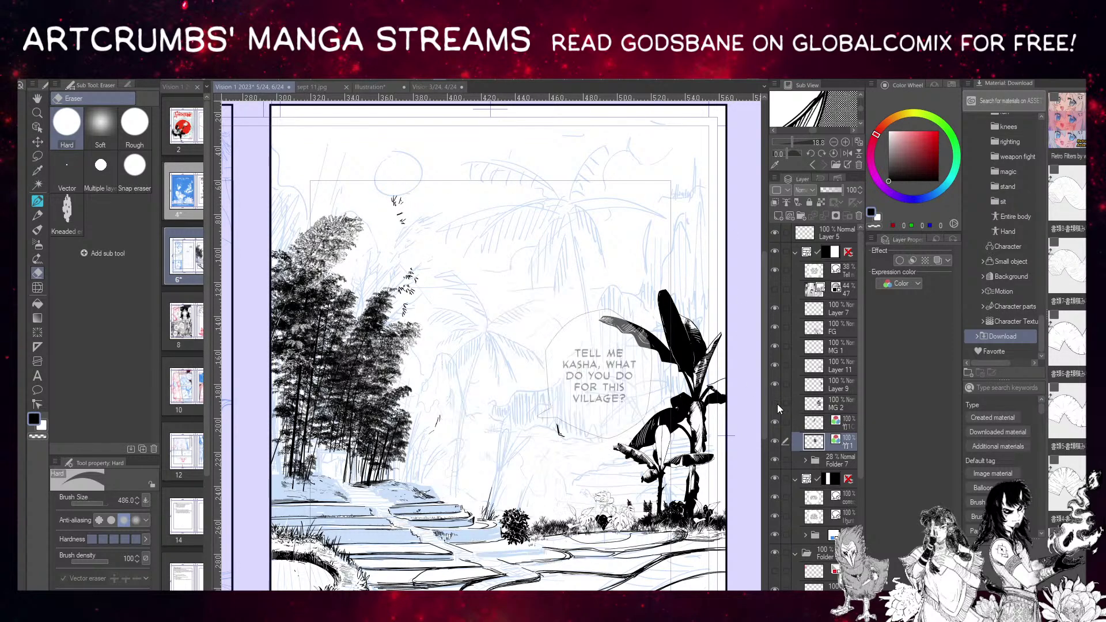
{"action": "left_click", "coordinate": [776, 403]}
{"action": "left_click", "coordinate": [776, 384]}
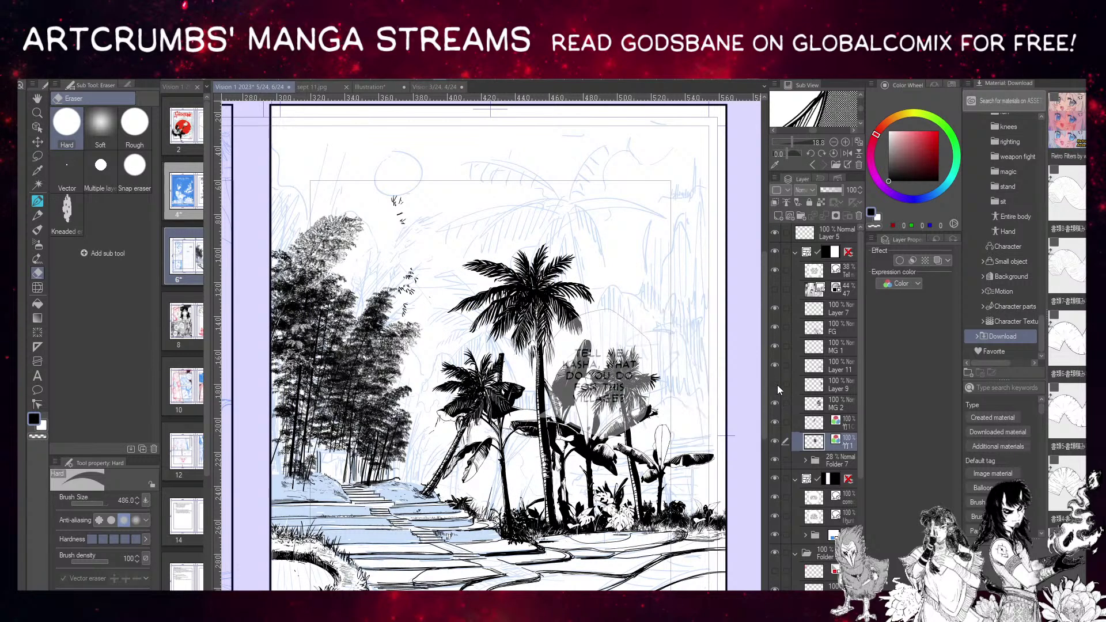
{"action": "left_click", "coordinate": [776, 384]}
{"action": "left_click", "coordinate": [775, 327]}
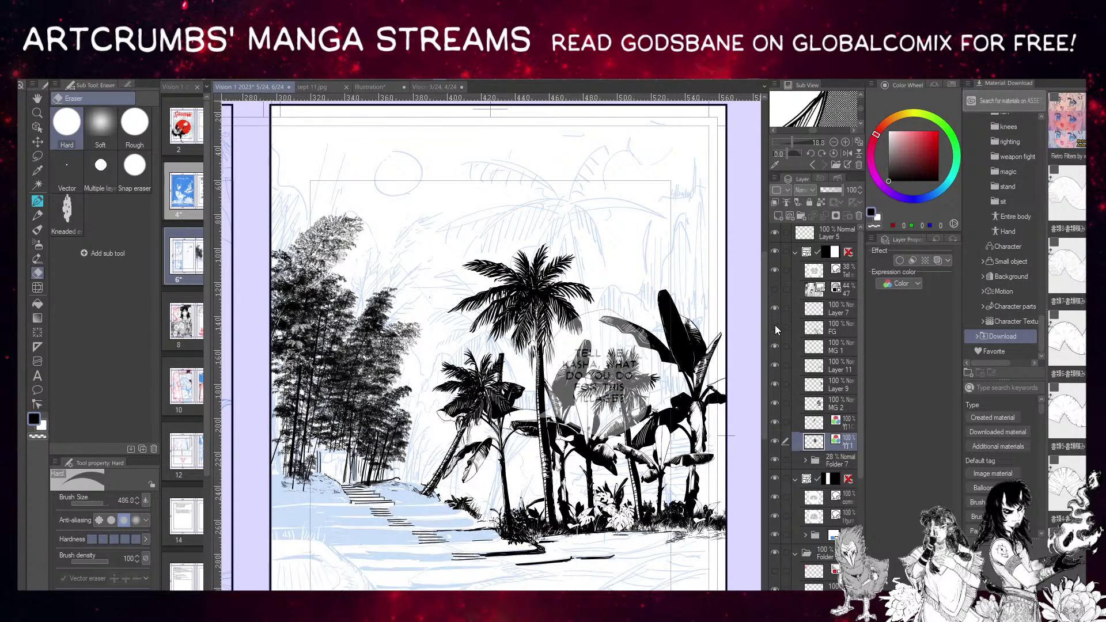
{"action": "left_click", "coordinate": [775, 327]}
{"action": "left_click", "coordinate": [829, 328]}
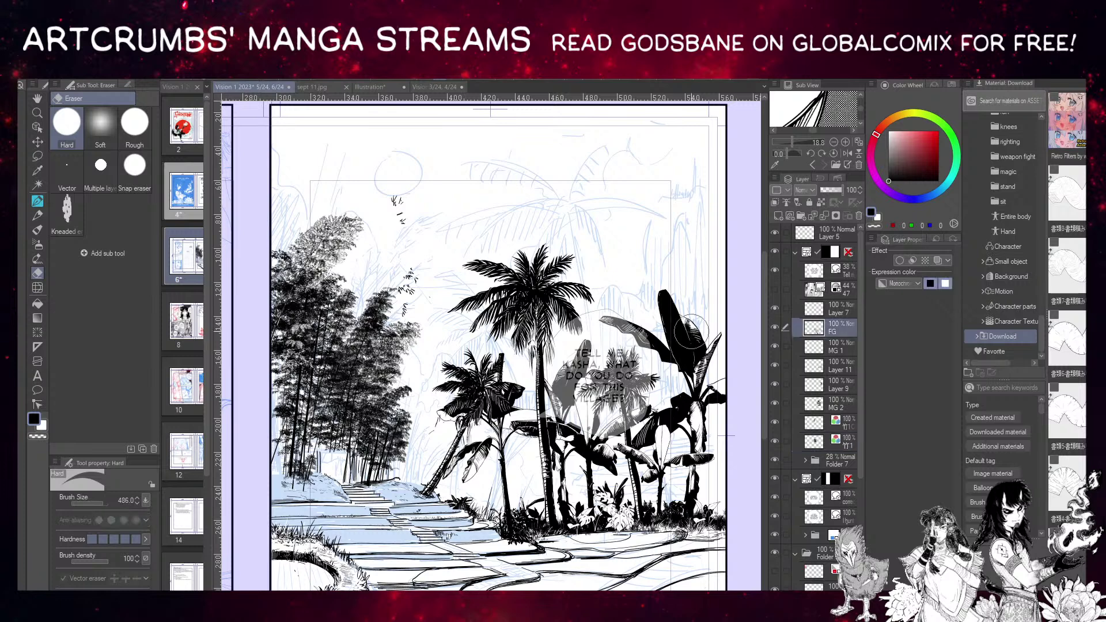
{"action": "mouse_move", "coordinate": [387, 183]}
{"action": "left_mouse_down"}
{"action": "mouse_move", "coordinate": [413, 279]}
{"action": "mouse_move", "coordinate": [429, 290]}
{"action": "left_mouse_up"}
Open the nature folder of the monochromatic pattern materials and browse to the bamboo images.
{"action": "scroll", "coordinate": [491, 329], "scroll_direction": "down", "scroll_amount": 1}
{"action": "scroll", "coordinate": [526, 329], "scroll_direction": "down", "scroll_amount": 1}
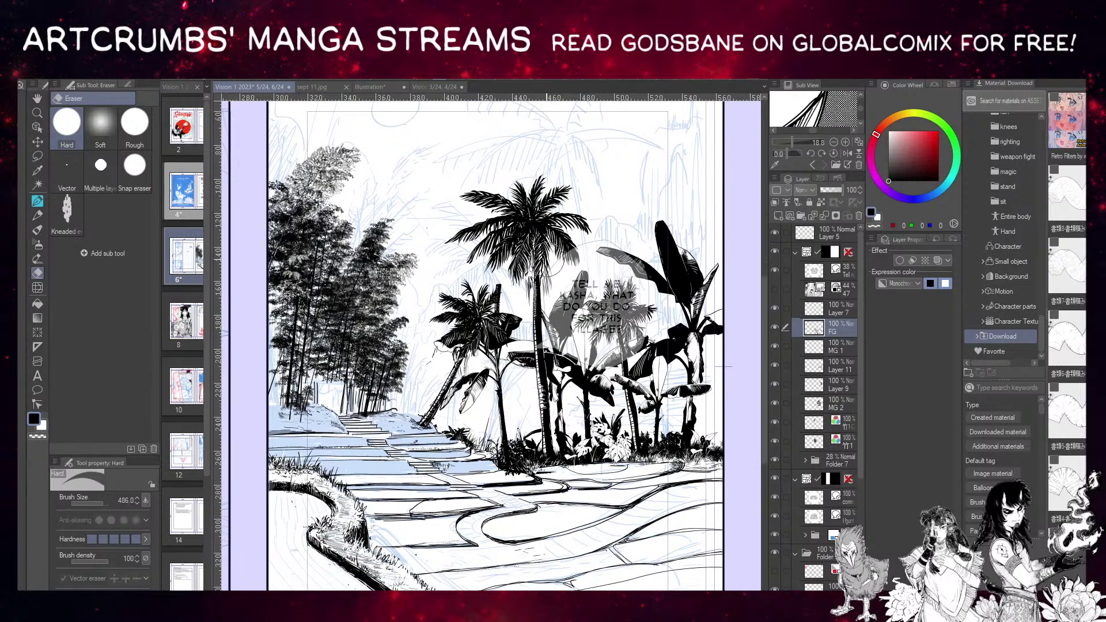
{"action": "left_click_drag", "start_coordinate": [549, 288], "coordinate": [551, 295]}
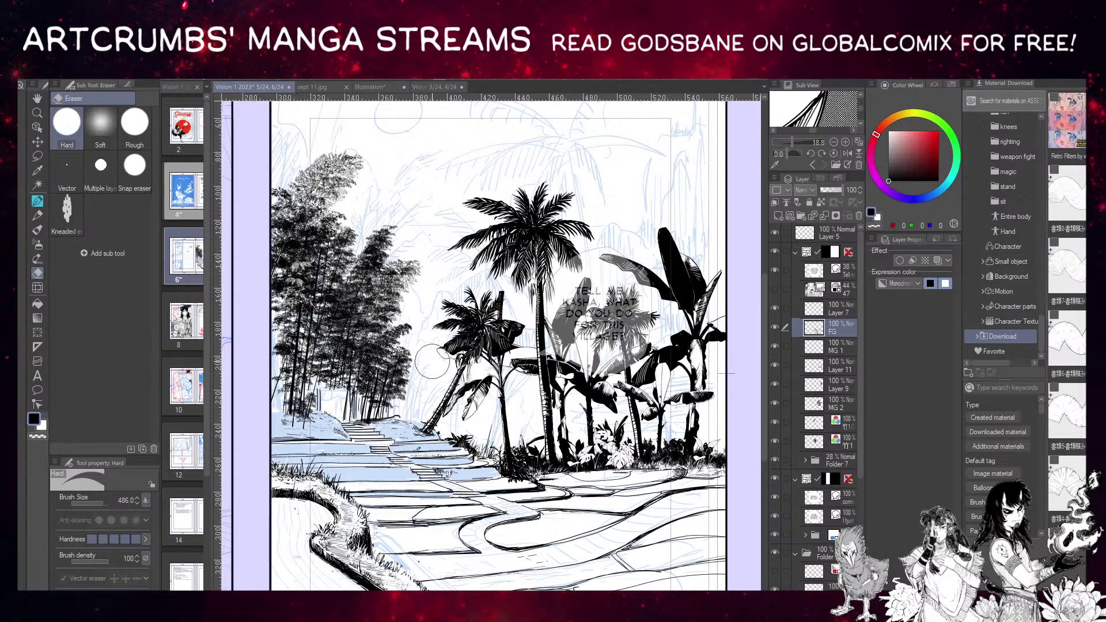
{"action": "left_click_drag", "start_coordinate": [533, 299], "coordinate": [559, 273]}
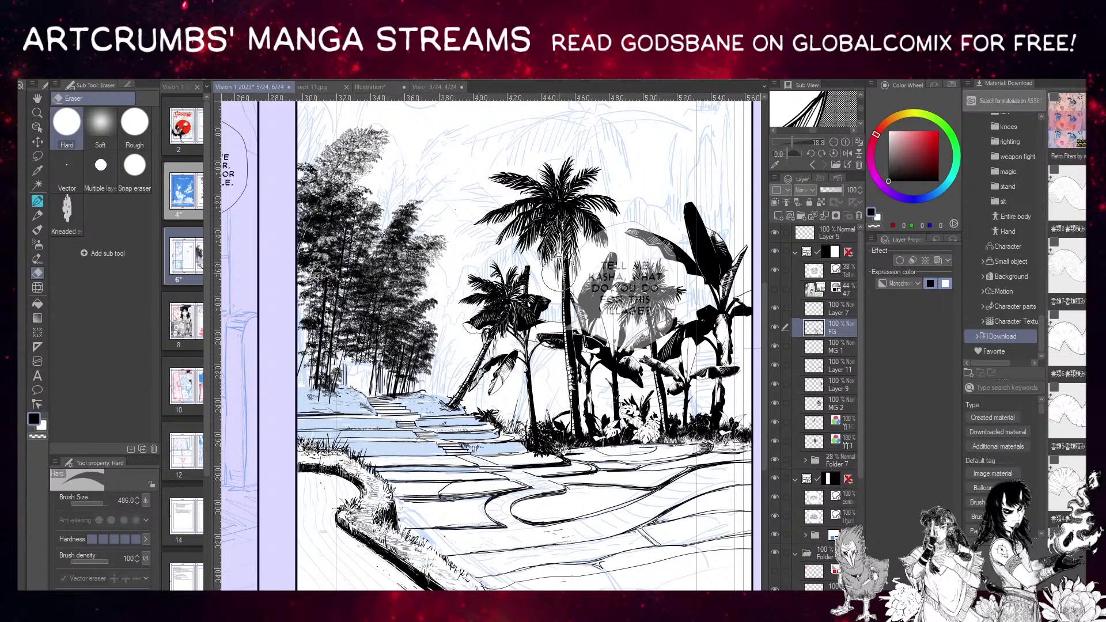
{"action": "left_click", "coordinate": [38, 201]}
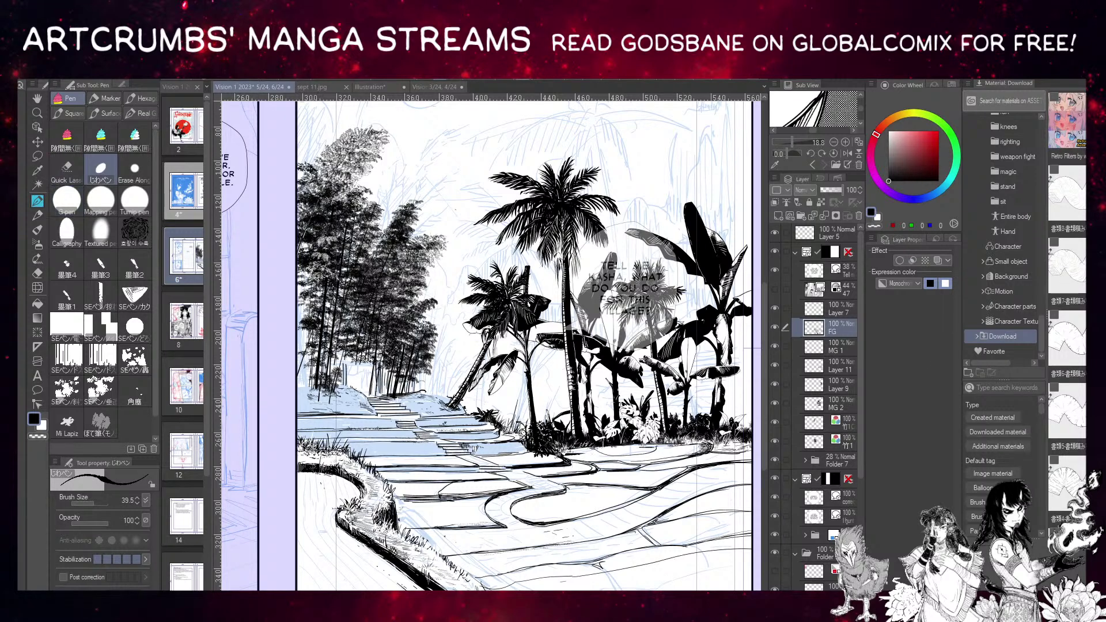
{"action": "scroll", "coordinate": [1019, 190], "scroll_direction": "up", "scroll_amount": 5}
{"action": "left_click", "coordinate": [1013, 222]}
{"action": "scroll", "coordinate": [1013, 231], "scroll_direction": "up", "scroll_amount": 2}
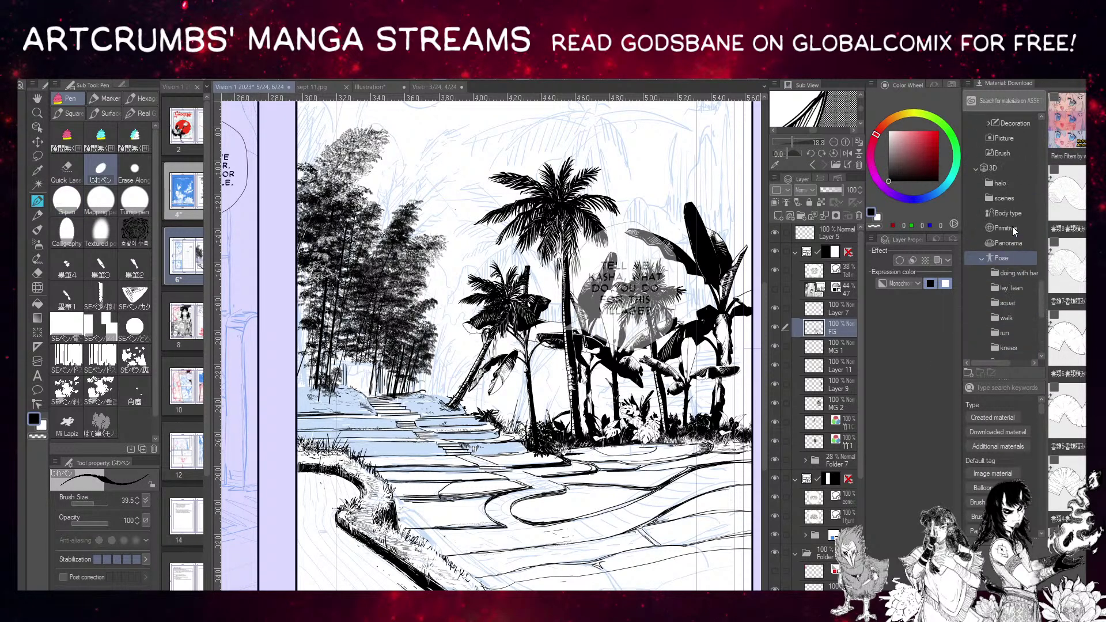
{"action": "scroll", "coordinate": [1016, 237], "scroll_direction": "up", "scroll_amount": 6}
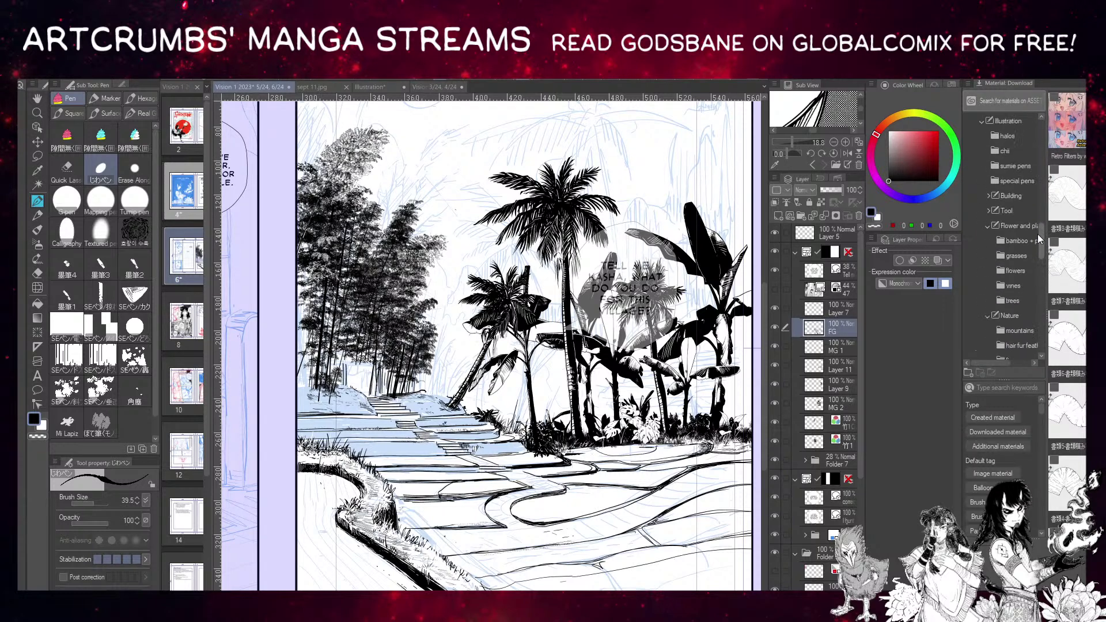
{"action": "left_click_drag", "start_coordinate": [1040, 240], "coordinate": [1053, 145]}
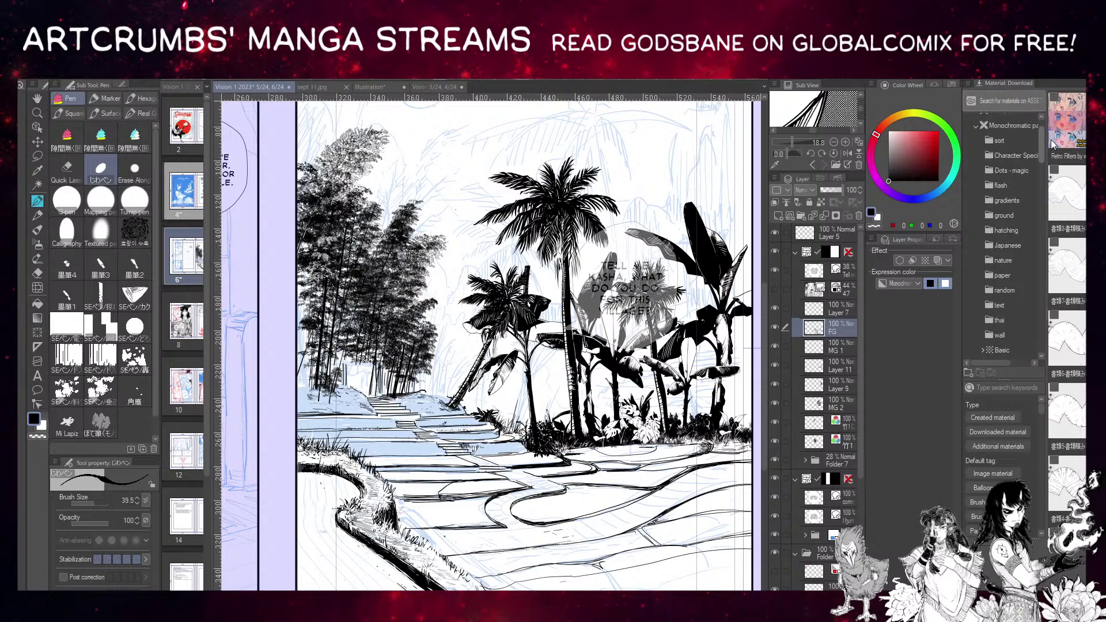
{"action": "left_click", "coordinate": [1007, 261]}
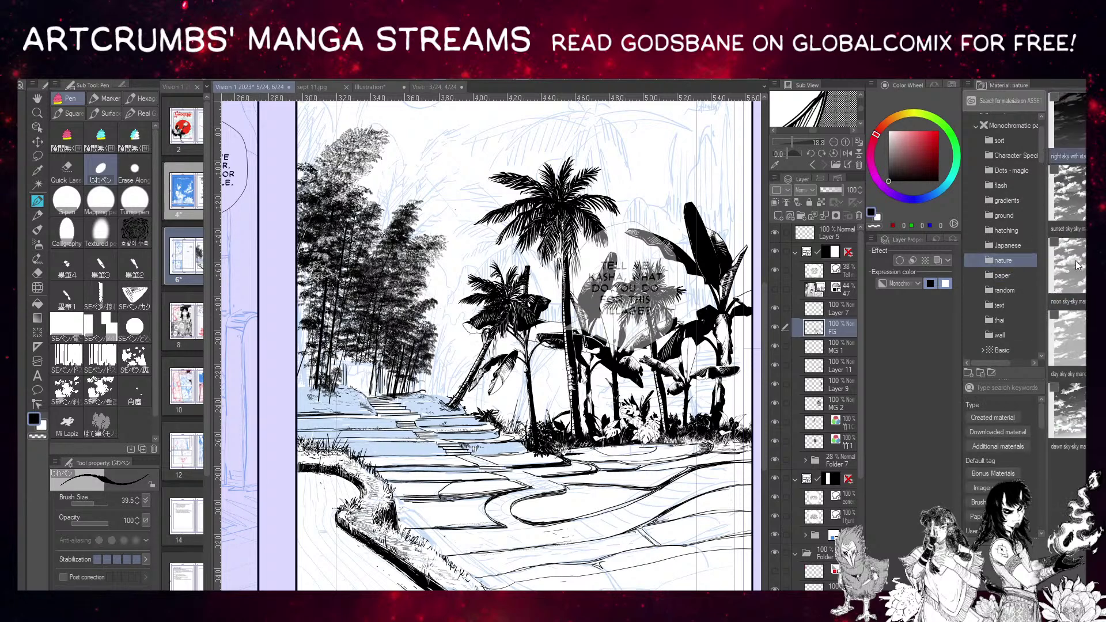
{"action": "scroll", "coordinate": [1077, 265], "scroll_direction": "down", "scroll_amount": 5}
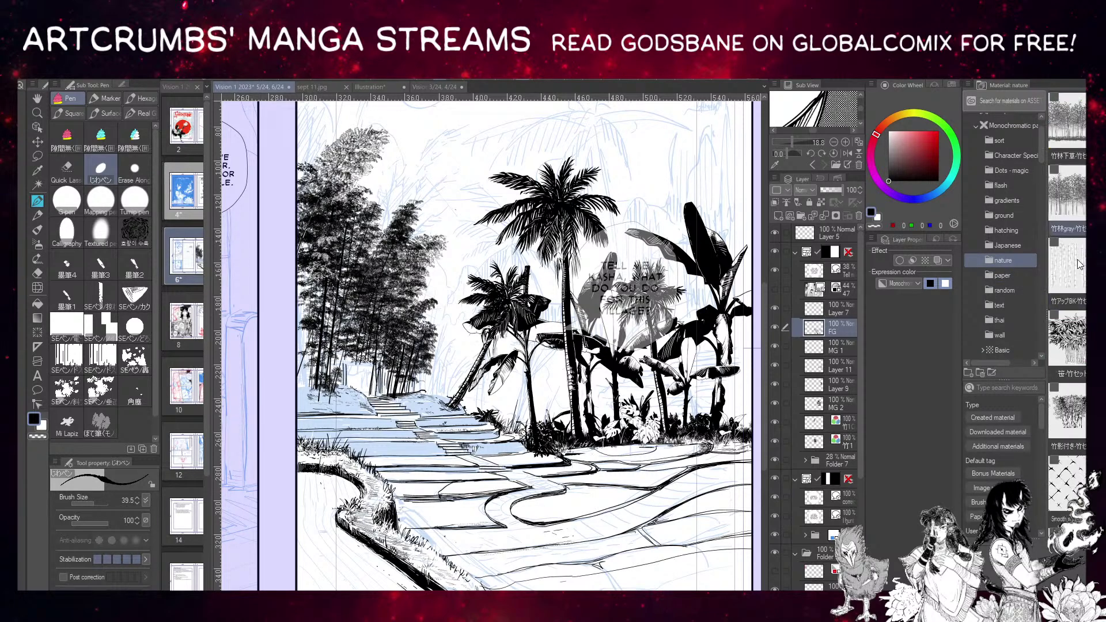
Place the 竹影付き bamboo material on its own layer directly beneath the two existing bamboo layers.
{"action": "left_click", "coordinate": [1079, 427]}
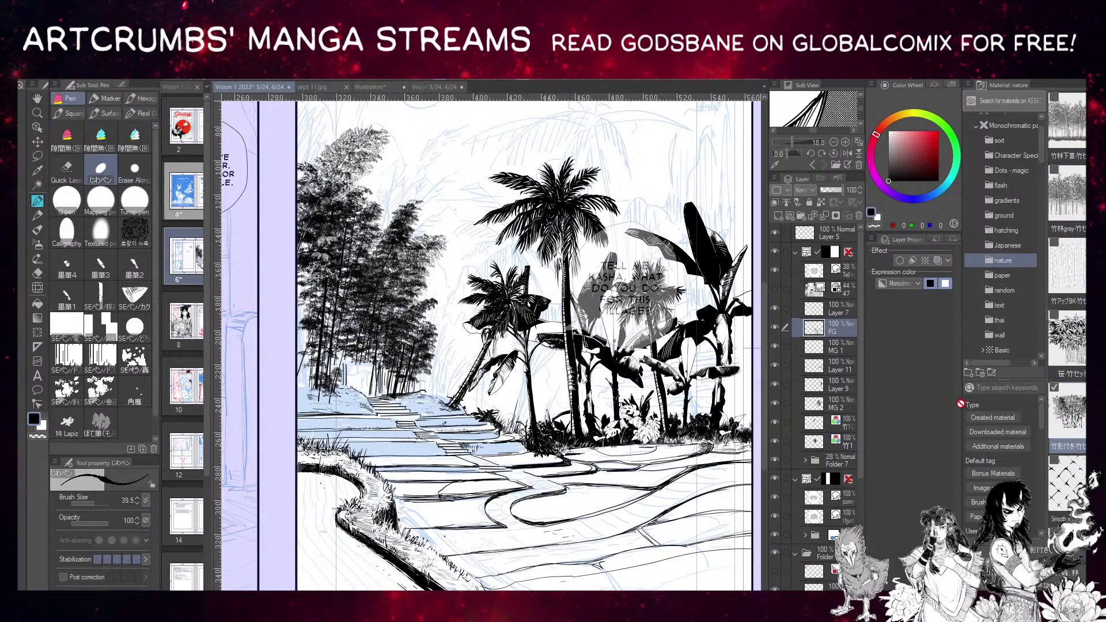
{"action": "left_click_drag", "start_coordinate": [960, 404], "coordinate": [807, 431]}
{"action": "key", "text": "ctrl+z"}
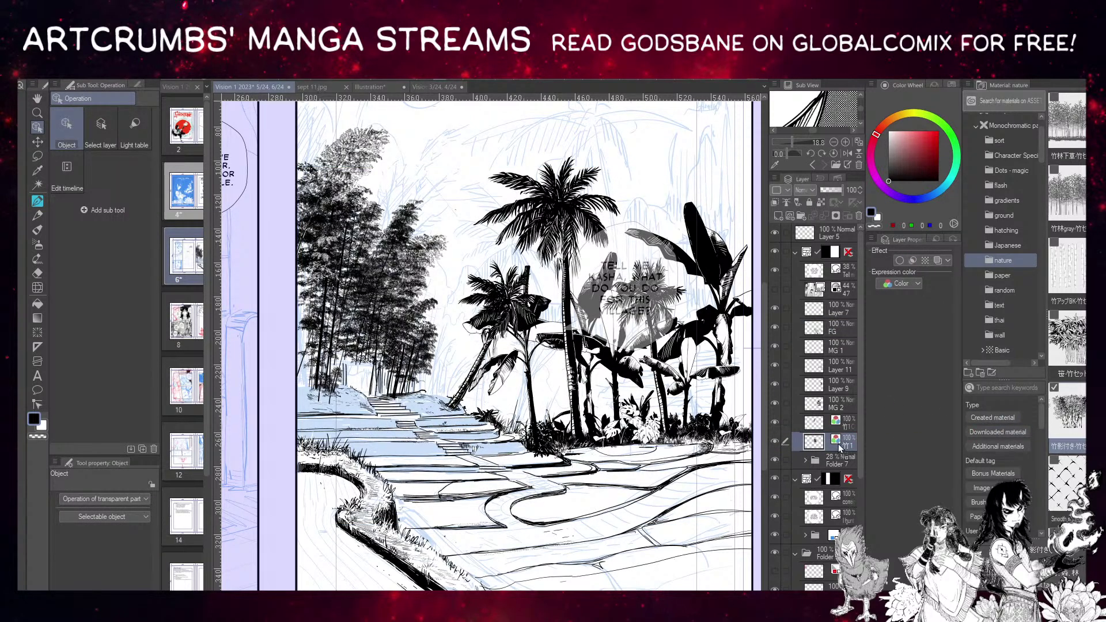
{"action": "left_click_drag", "start_coordinate": [839, 448], "coordinate": [815, 461]}
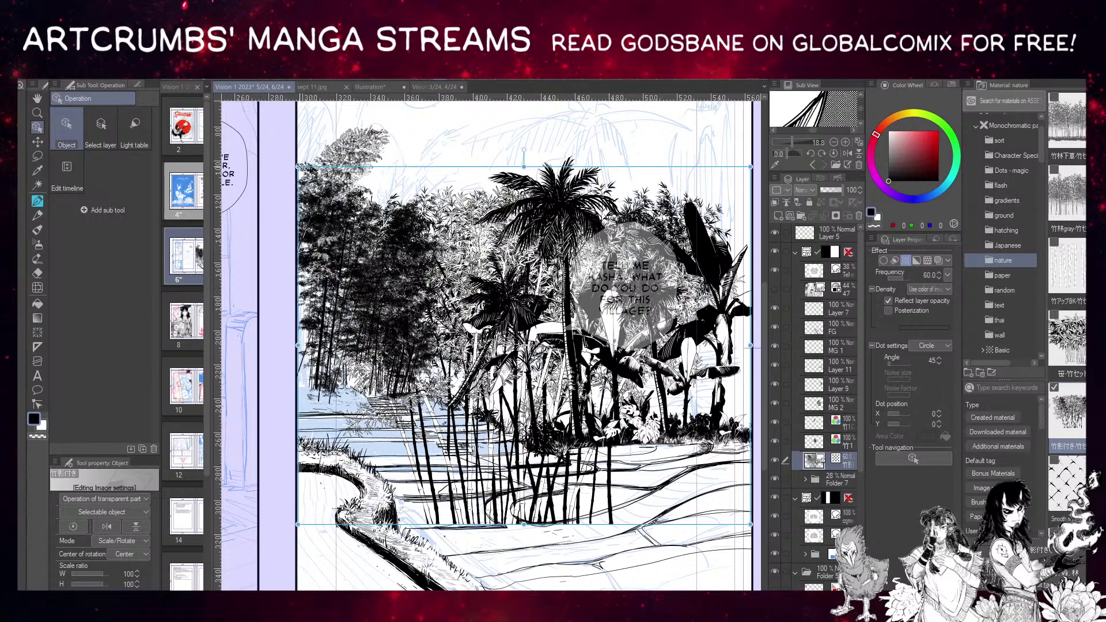
Scale the bamboo image to 31%, turn off its tone effect and position it behind the grove above the terraces.
{"action": "left_click_drag", "start_coordinate": [298, 167], "coordinate": [544, 361]}
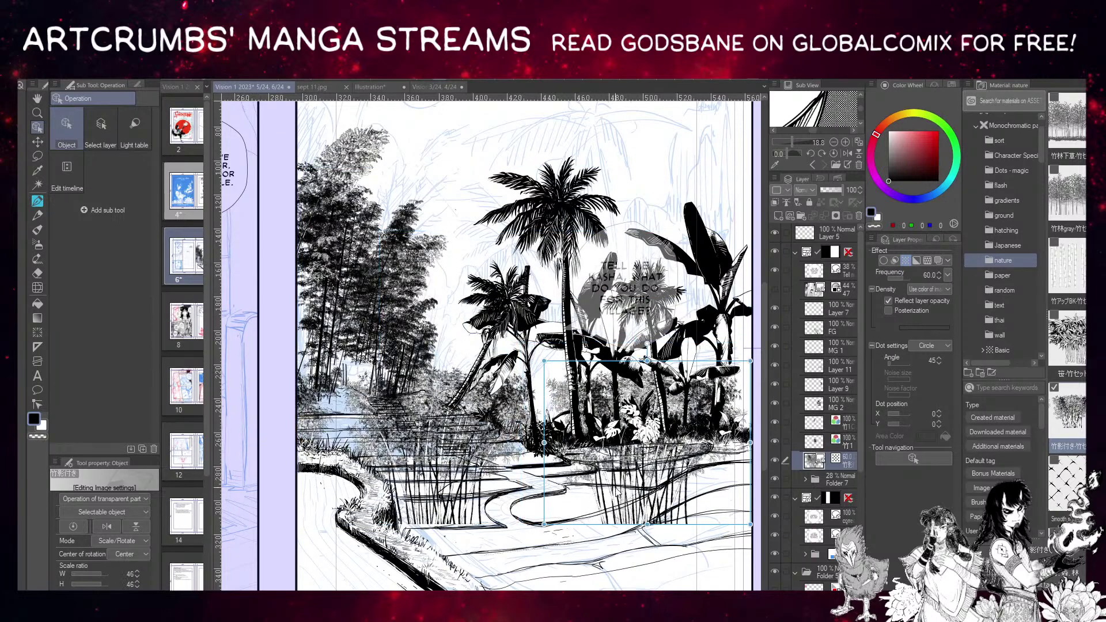
{"action": "left_click_drag", "start_coordinate": [618, 493], "coordinate": [366, 369]}
{"action": "left_click_drag", "start_coordinate": [496, 238], "coordinate": [399, 316]}
{"action": "left_click_drag", "start_coordinate": [365, 377], "coordinate": [443, 379]}
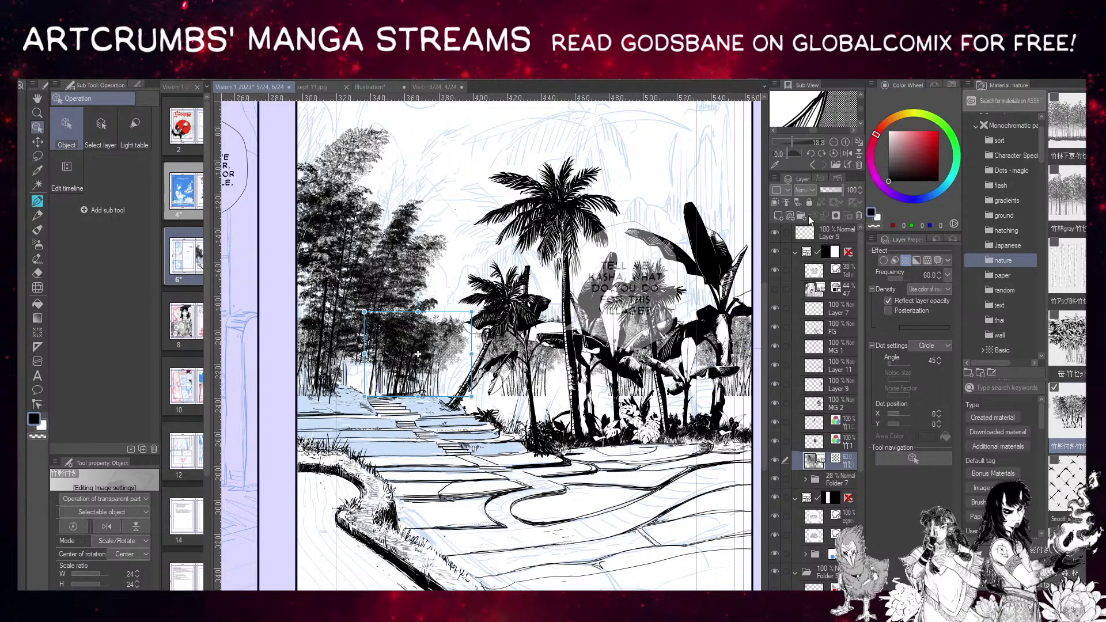
{"action": "left_click", "coordinate": [905, 262]}
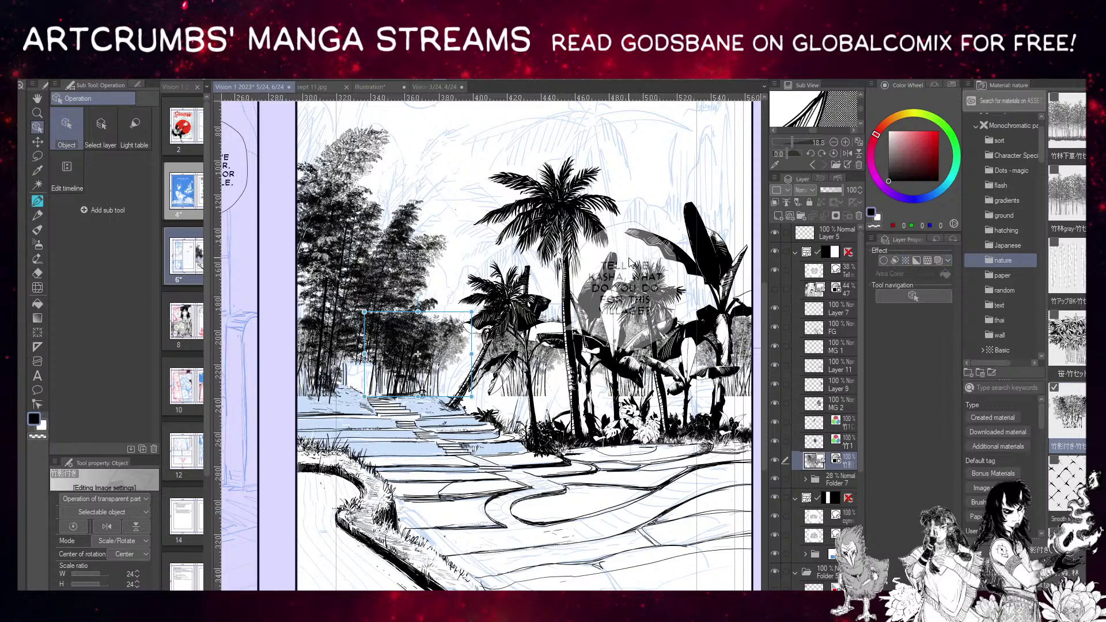
{"action": "left_click_drag", "start_coordinate": [418, 312], "coordinate": [417, 284]}
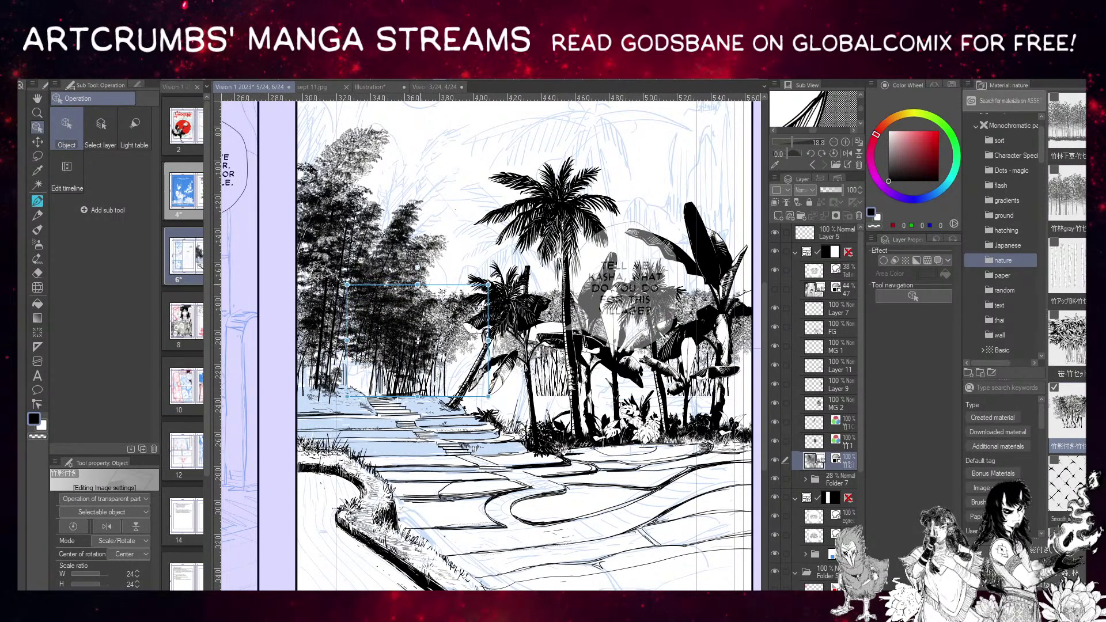
{"action": "left_click_drag", "start_coordinate": [462, 331], "coordinate": [451, 329]}
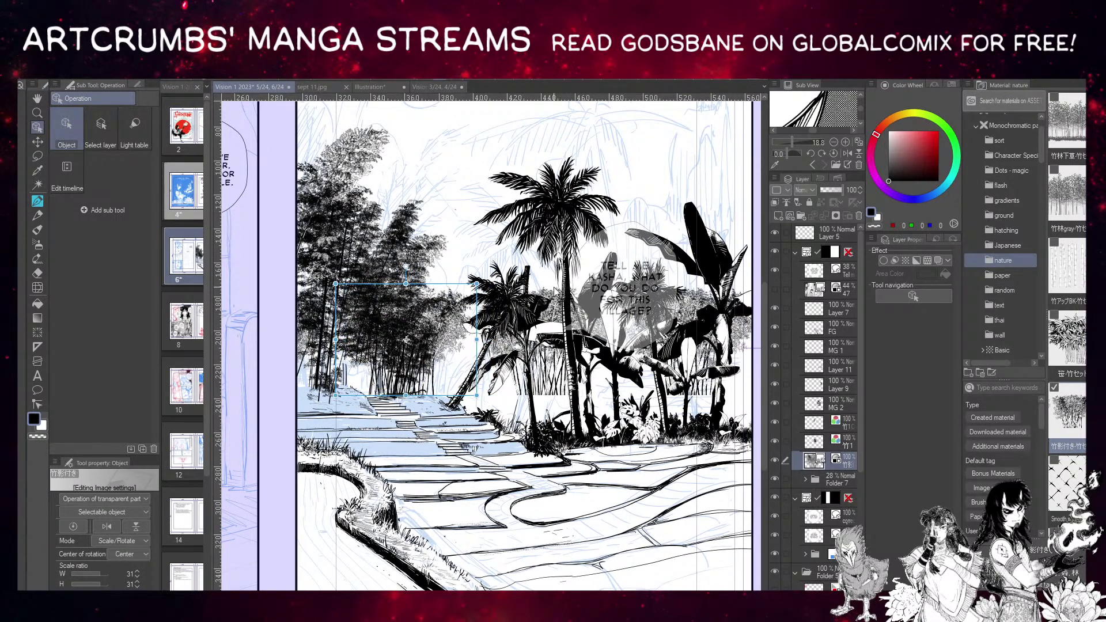
Lasso the area around the bamboo grove and mask the tiled bamboo image so that only this area shows.
{"action": "left_click", "coordinate": [38, 156]}
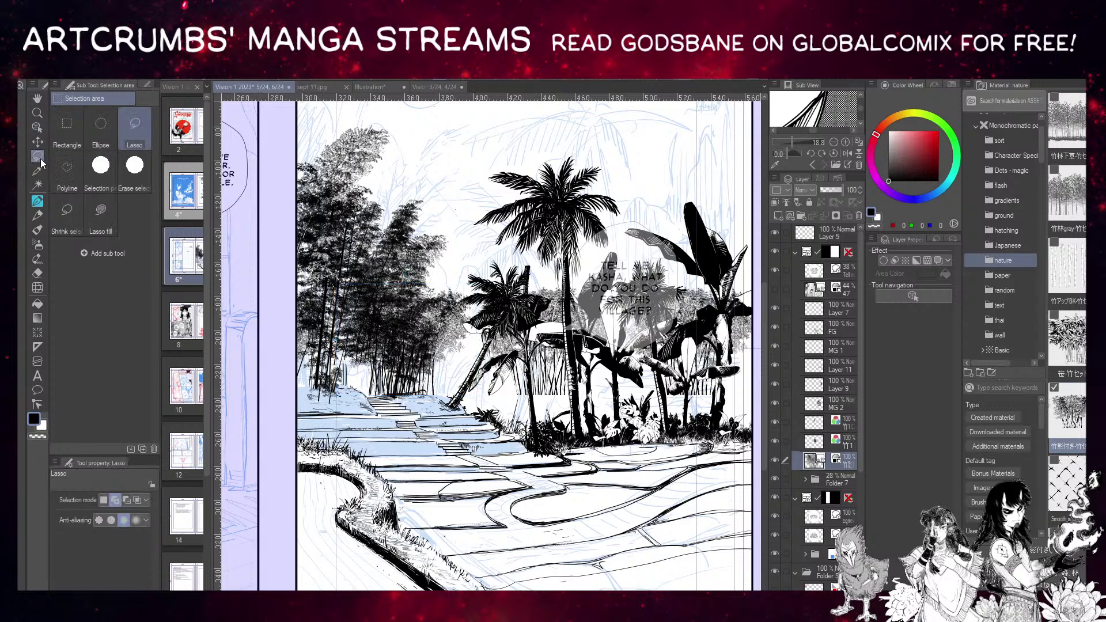
{"action": "mouse_move", "coordinate": [325, 254]}
{"action": "left_mouse_down"}
{"action": "mouse_move", "coordinate": [243, 338]}
{"action": "mouse_move", "coordinate": [424, 436]}
{"action": "mouse_move", "coordinate": [468, 396]}
{"action": "mouse_move", "coordinate": [478, 340]}
{"action": "mouse_move", "coordinate": [478, 268]}
{"action": "mouse_move", "coordinate": [432, 259]}
{"action": "left_mouse_up"}
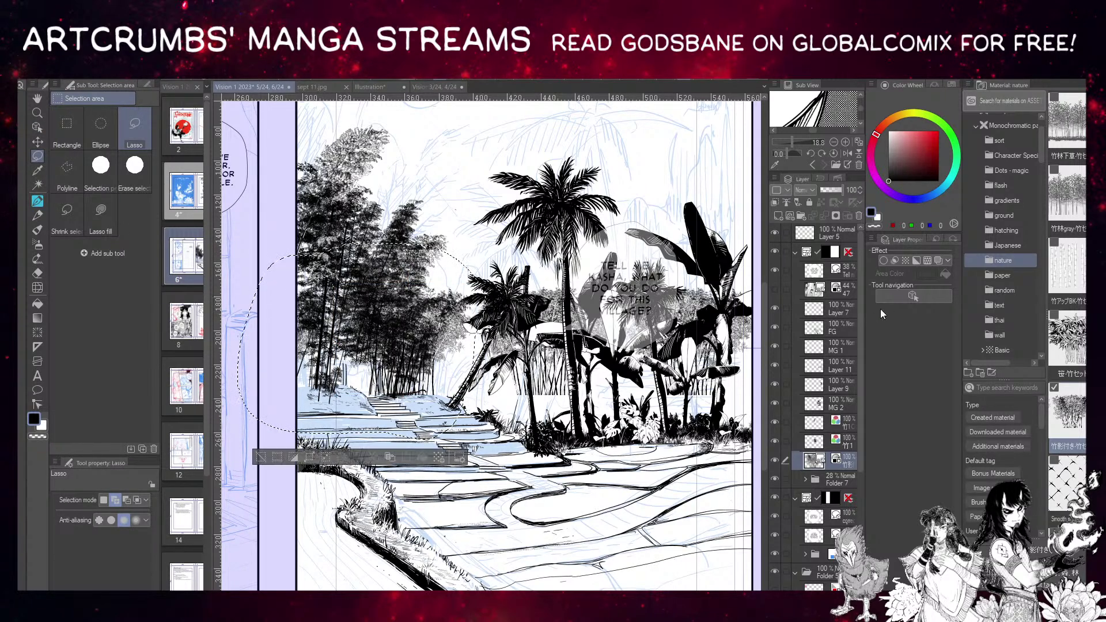
{"action": "left_click", "coordinate": [836, 217]}
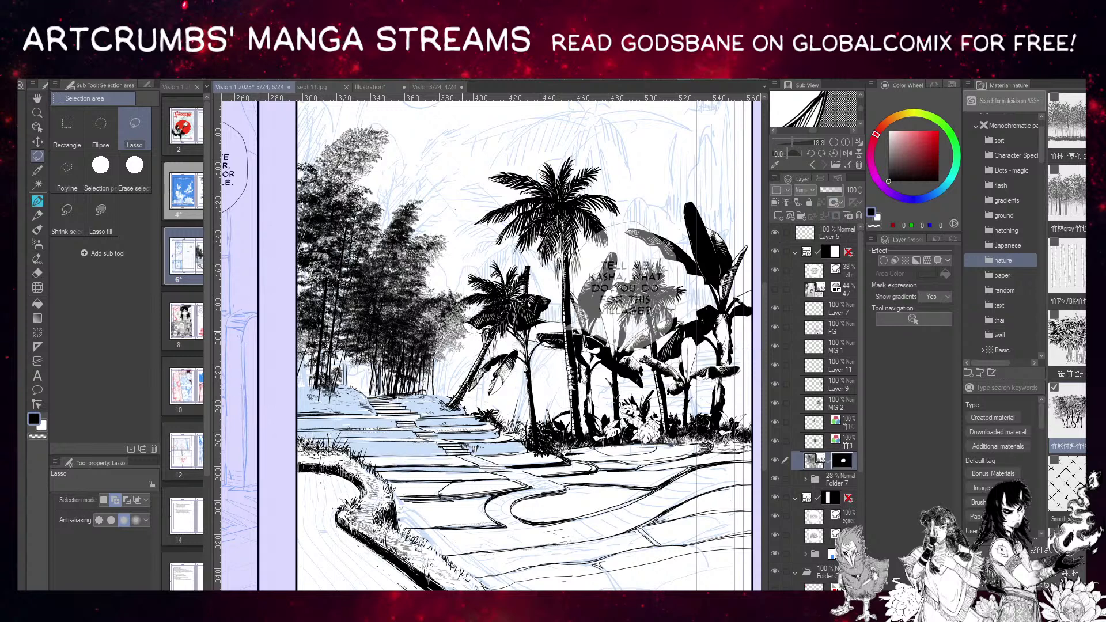
{"action": "scroll", "coordinate": [441, 335], "scroll_direction": "down", "scroll_amount": 1}
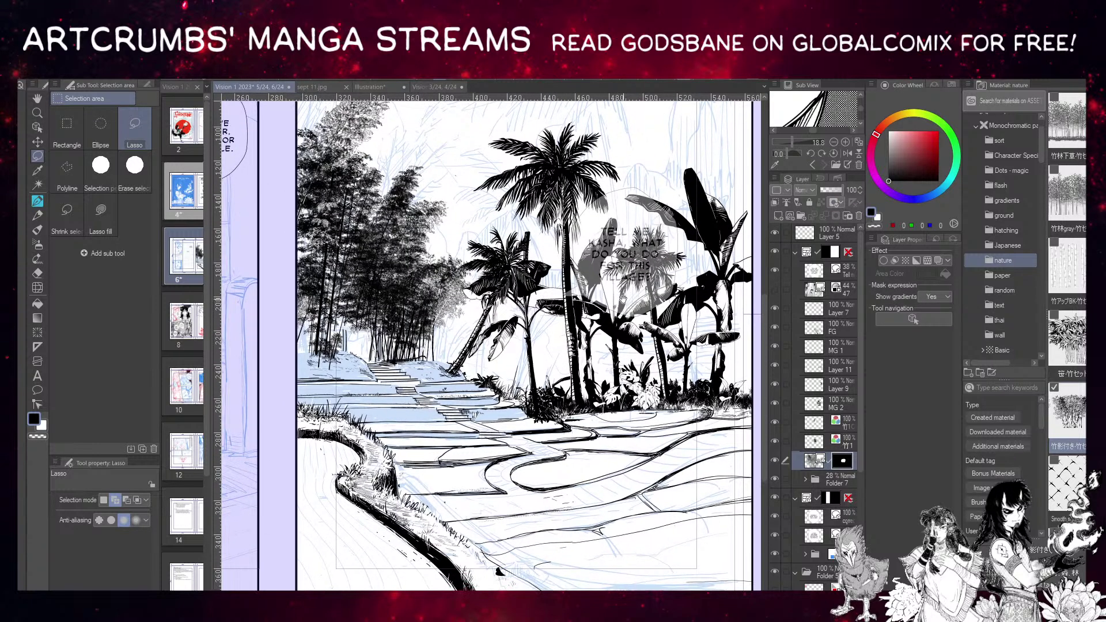
{"action": "left_click_drag", "start_coordinate": [614, 266], "coordinate": [563, 350]}
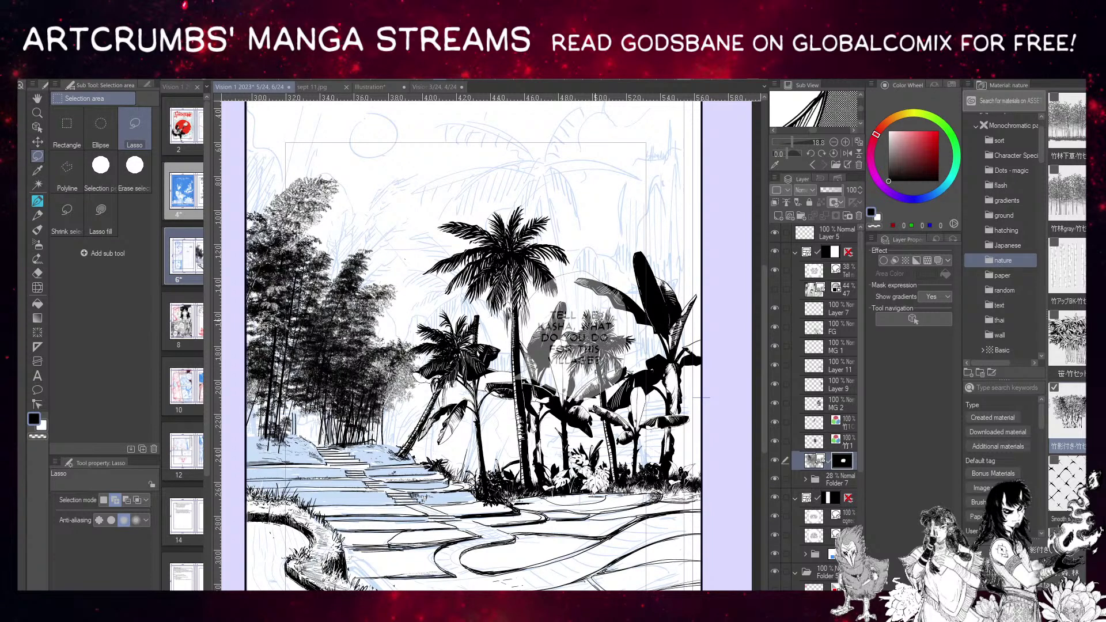
Add a raster layer above the masked bamboo and another above Layer 7, enabling the layer color effect on the upper one.
{"action": "left_click", "coordinate": [780, 216]}
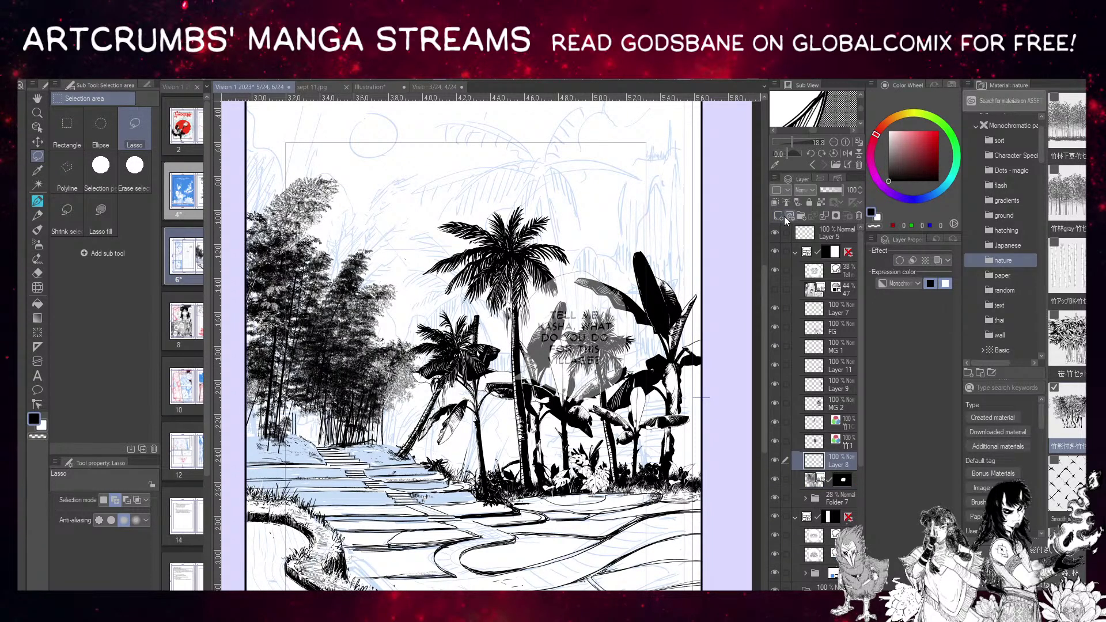
{"action": "left_click", "coordinate": [37, 273]}
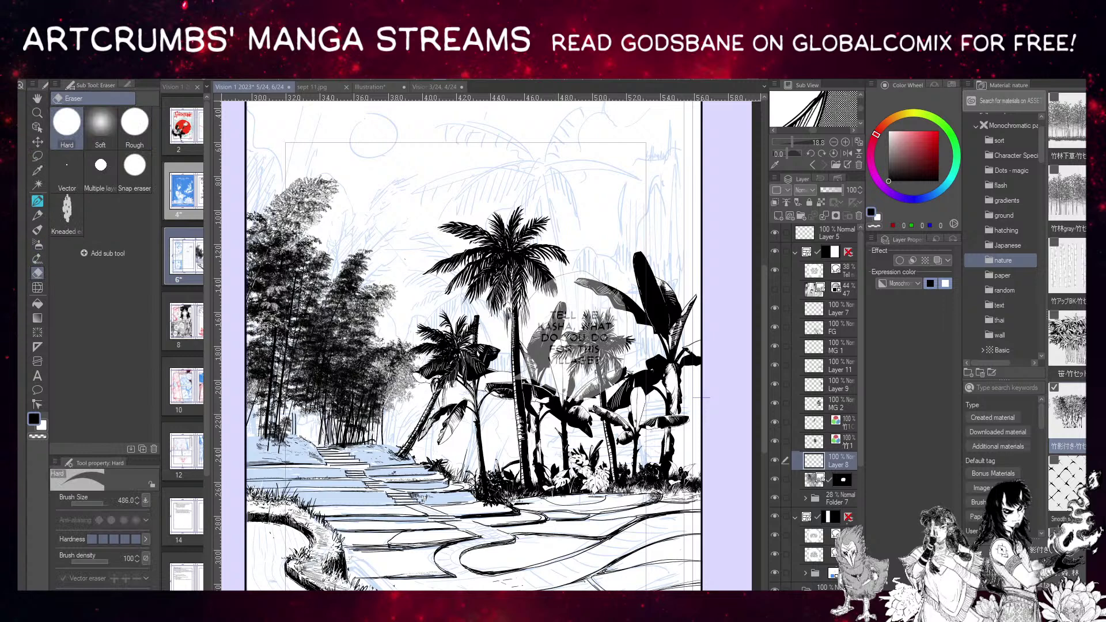
{"action": "left_click", "coordinate": [818, 316]}
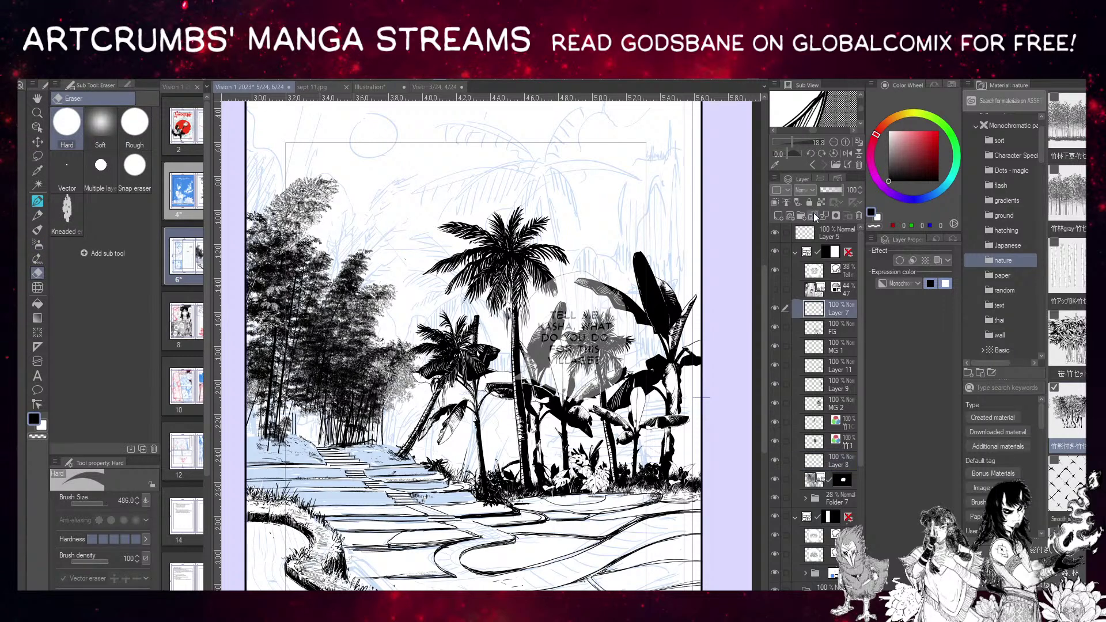
{"action": "left_click", "coordinate": [780, 217]}
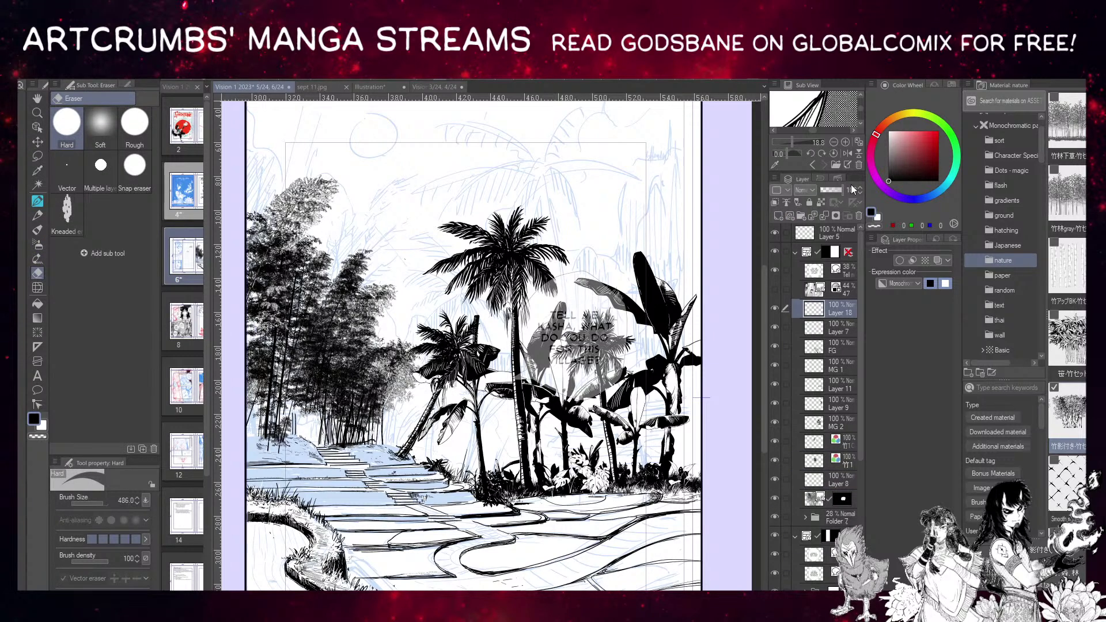
{"action": "left_click", "coordinate": [938, 260]}
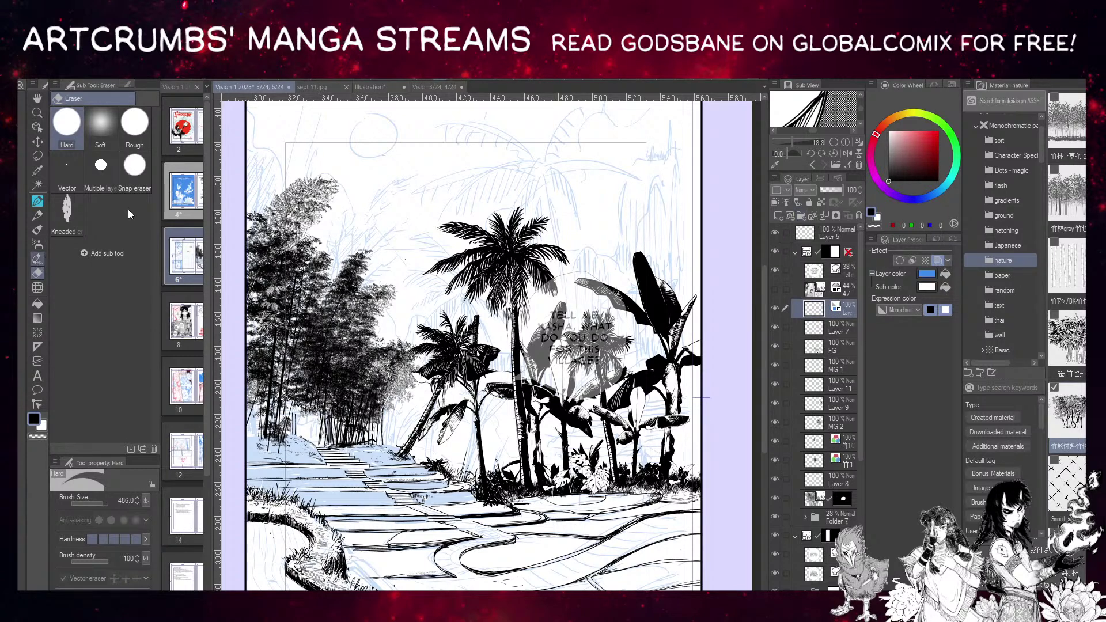
{"action": "key", "text": "b"}
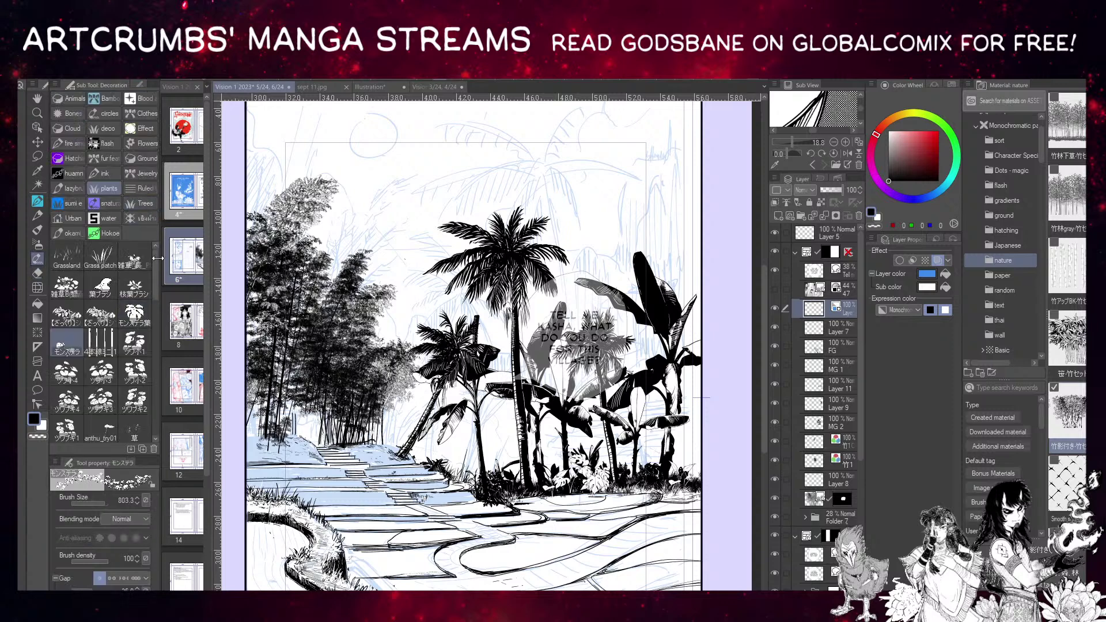
Choose the 가파른산 3-3 mountain brush from the sumi-e decoration brushes and set its size to 2000.
{"action": "left_click_drag", "start_coordinate": [156, 271], "coordinate": [165, 395]}
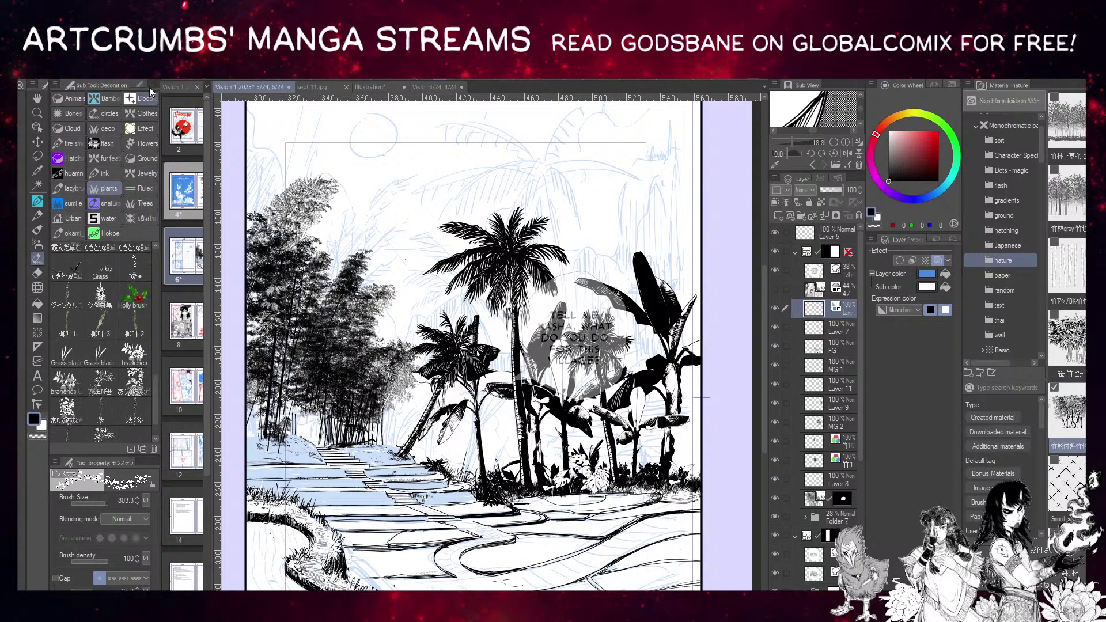
{"action": "left_click", "coordinate": [147, 159]}
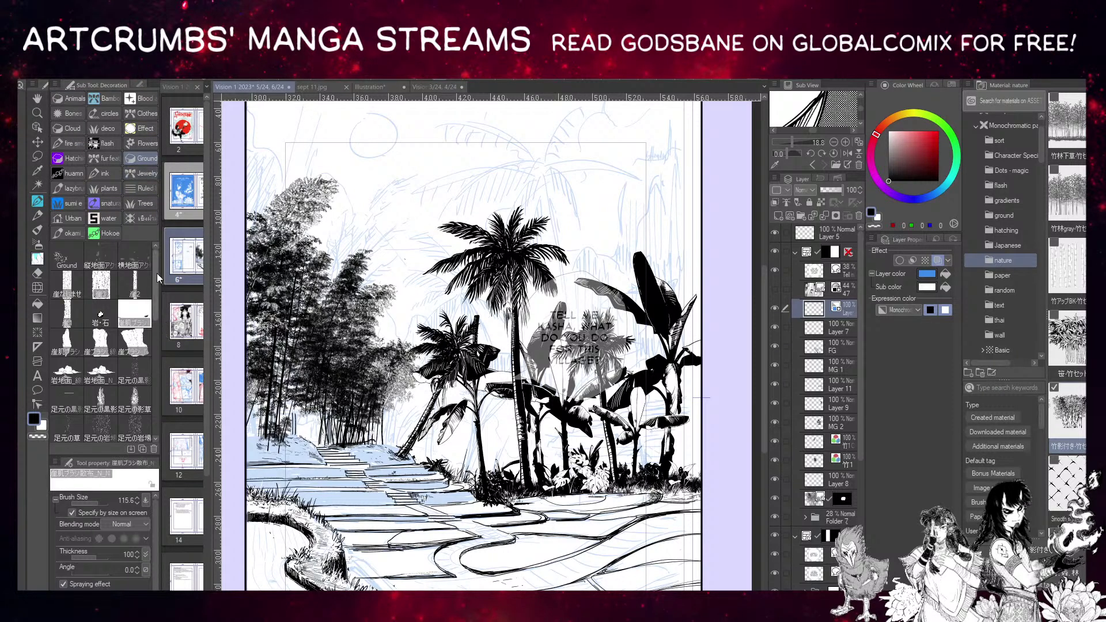
{"action": "left_click_drag", "start_coordinate": [157, 273], "coordinate": [161, 341]}
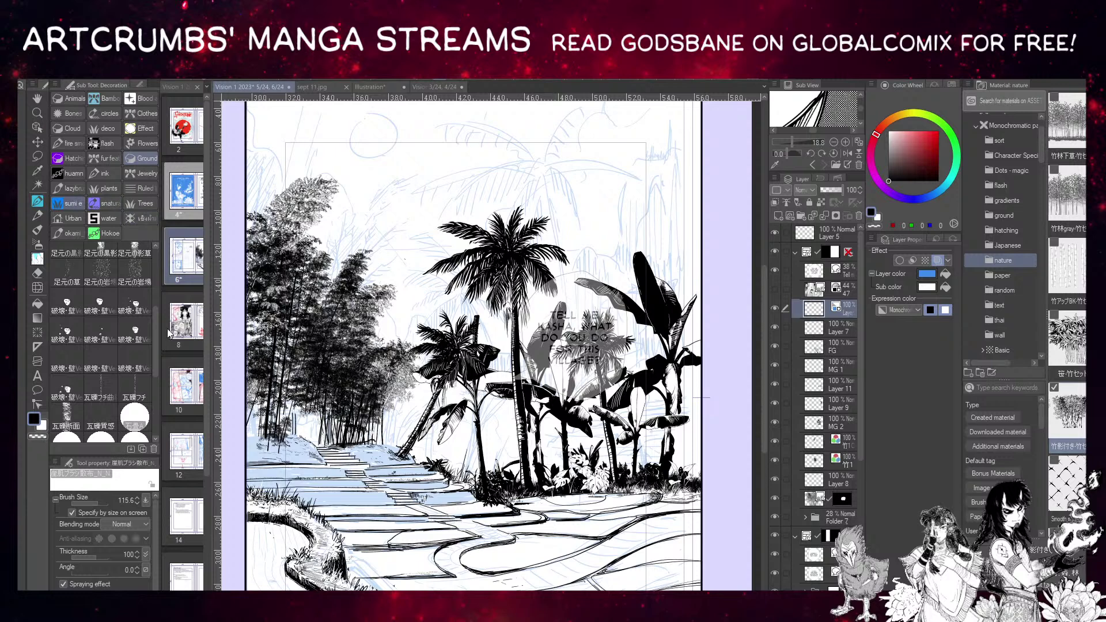
{"action": "scroll", "coordinate": [155, 337], "scroll_direction": "up", "scroll_amount": 5}
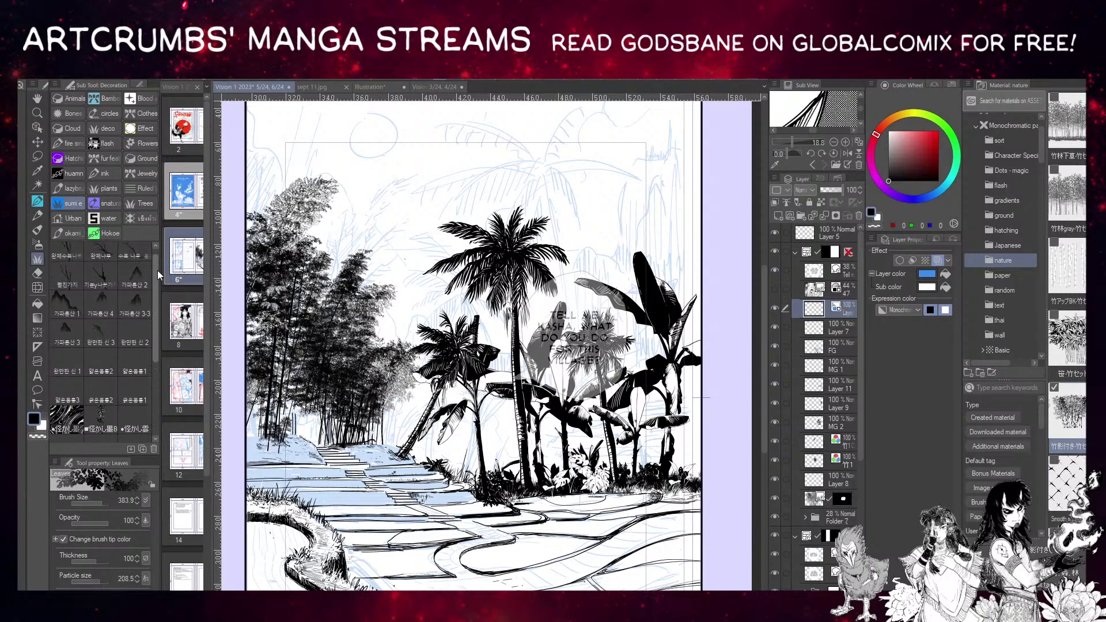
{"action": "scroll", "coordinate": [157, 270], "scroll_direction": "up", "scroll_amount": 1}
{"action": "left_click", "coordinate": [138, 311]}
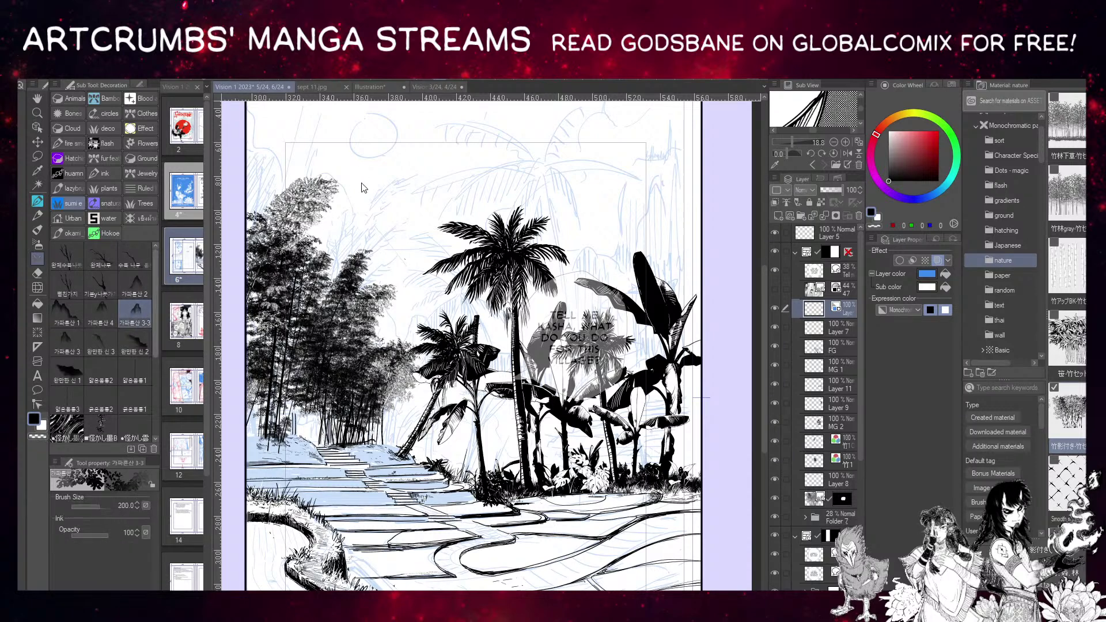
{"action": "left_click_drag", "start_coordinate": [100, 507], "coordinate": [107, 506]}
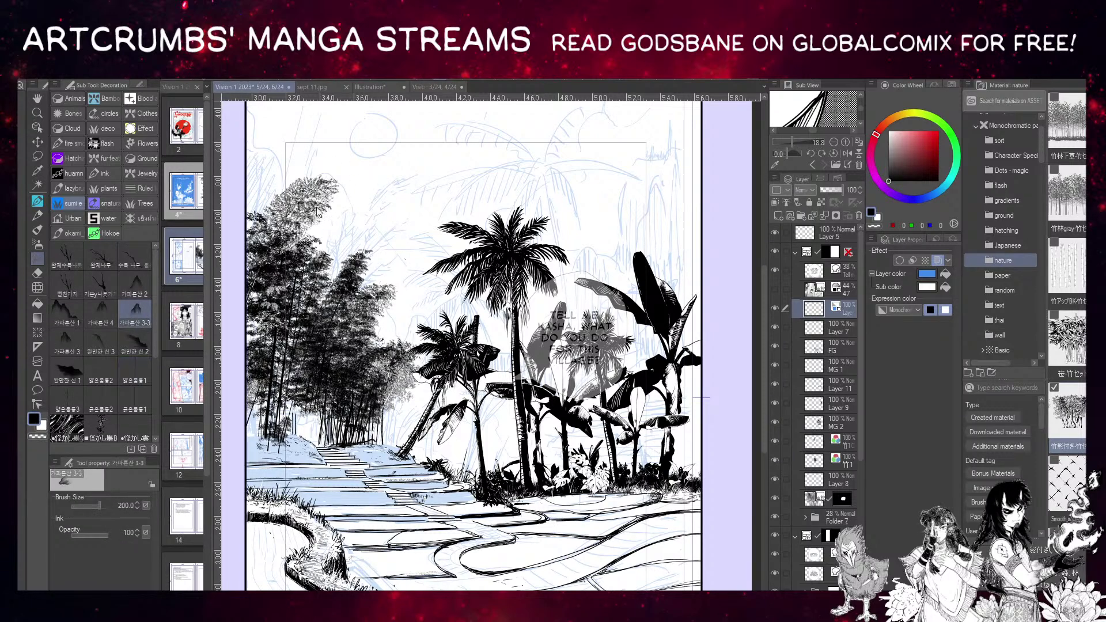
Set the layer's expression color to Gray and stamp a tall mountain above the banana trees against the panel's right border.
{"action": "mouse_move", "coordinate": [368, 115]}
{"action": "left_mouse_down"}
{"action": "mouse_move", "coordinate": [398, 173]}
{"action": "mouse_move", "coordinate": [386, 254]}
{"action": "mouse_move", "coordinate": [403, 311]}
{"action": "left_mouse_up"}
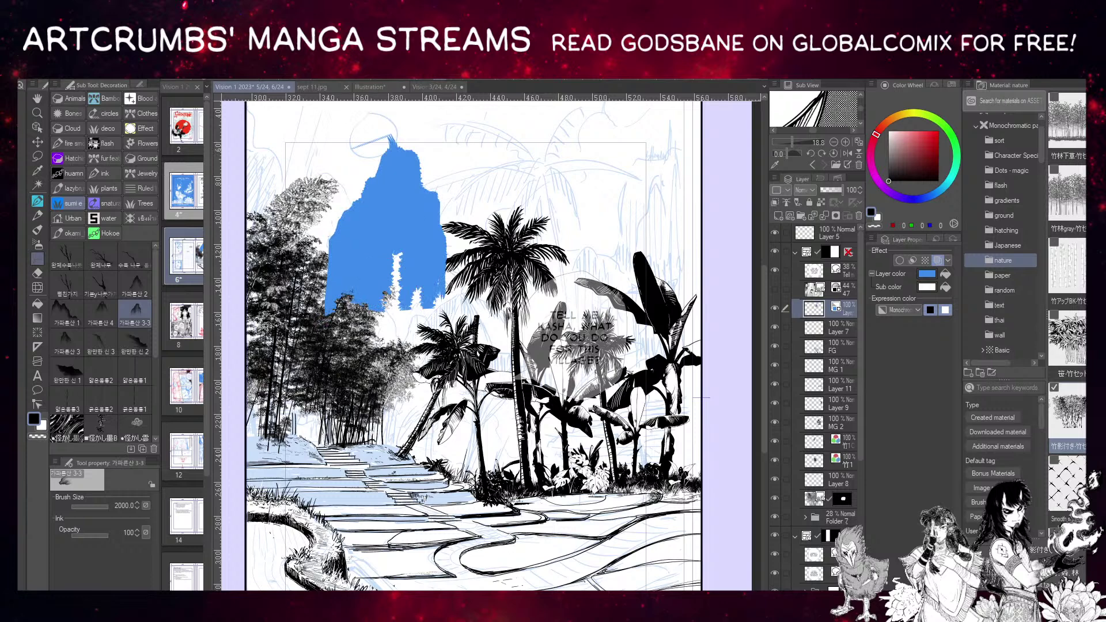
{"action": "key", "text": "ctrl+z"}
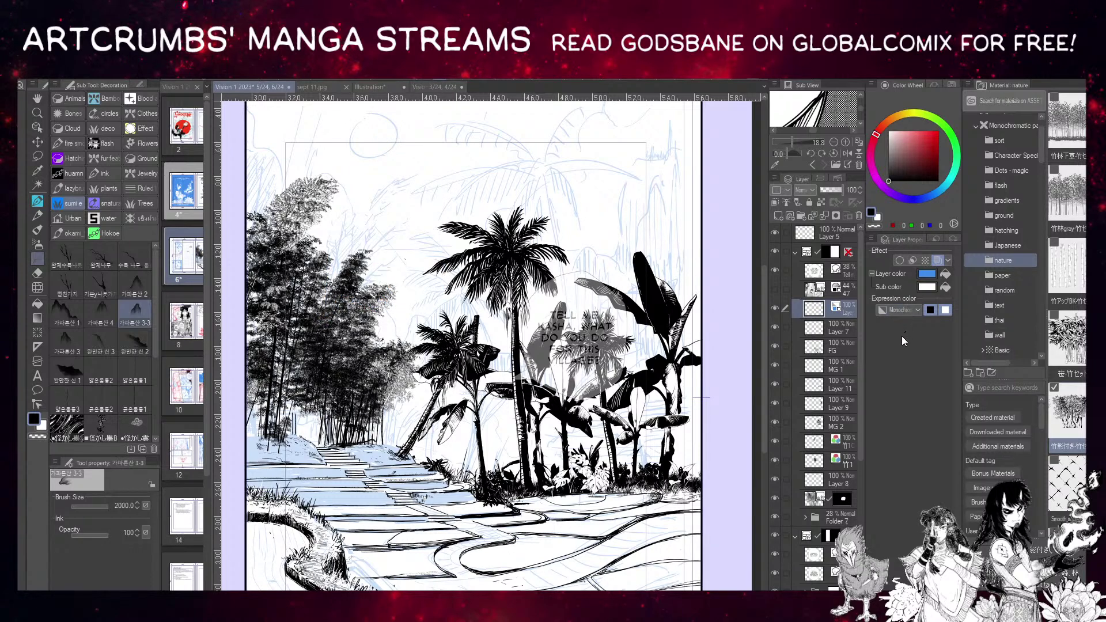
{"action": "left_click_drag", "start_coordinate": [633, 138], "coordinate": [639, 265]}
{"action": "scroll", "coordinate": [725, 248], "scroll_direction": "up", "scroll_amount": 1}
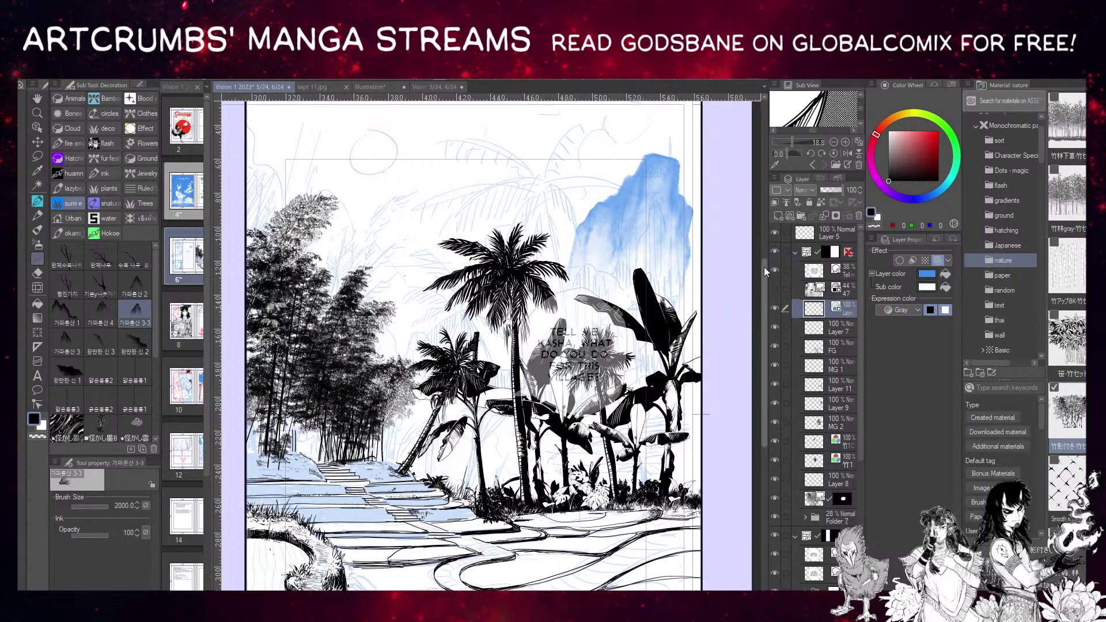
{"action": "key", "text": "ctrl+z"}
{"action": "left_click_drag", "start_coordinate": [651, 115], "coordinate": [640, 265]}
{"action": "key", "text": "ctrl+z"}
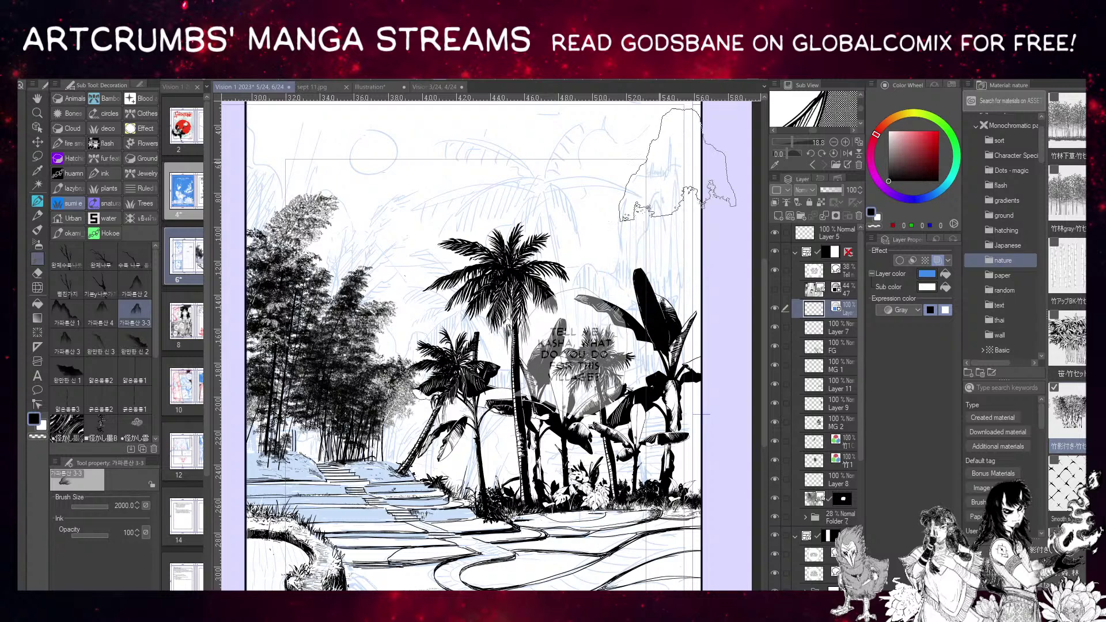
{"action": "left_click_drag", "start_coordinate": [674, 155], "coordinate": [645, 242]}
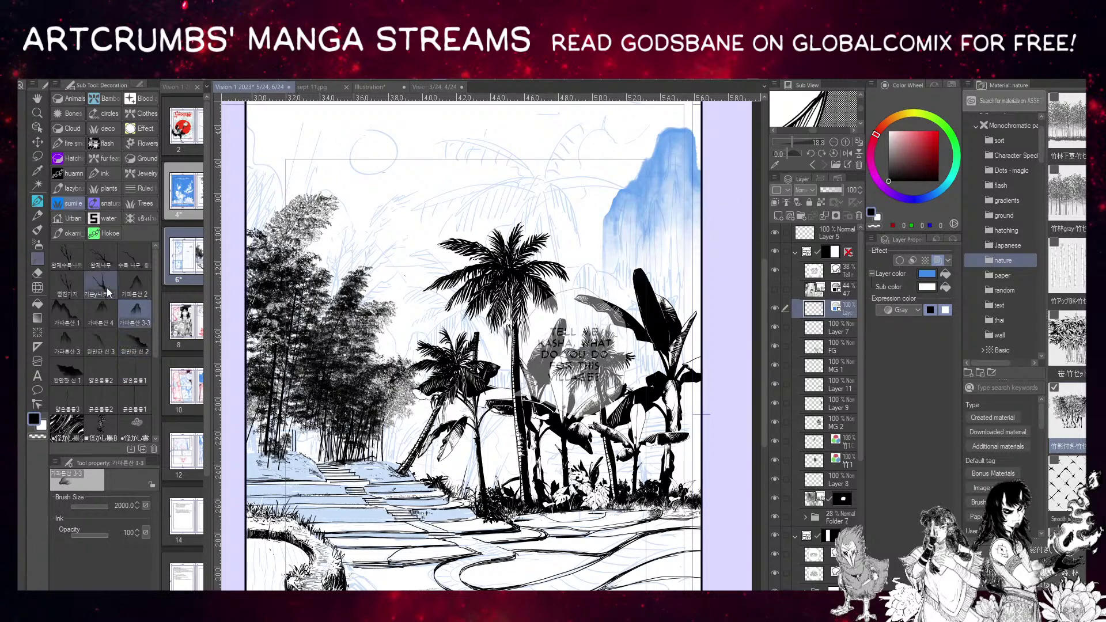
Stamp two overlapping mountain ridges descending behind the bamboo grove with the 가파른산 1 brush at size 2000.
{"action": "left_click", "coordinate": [66, 314]}
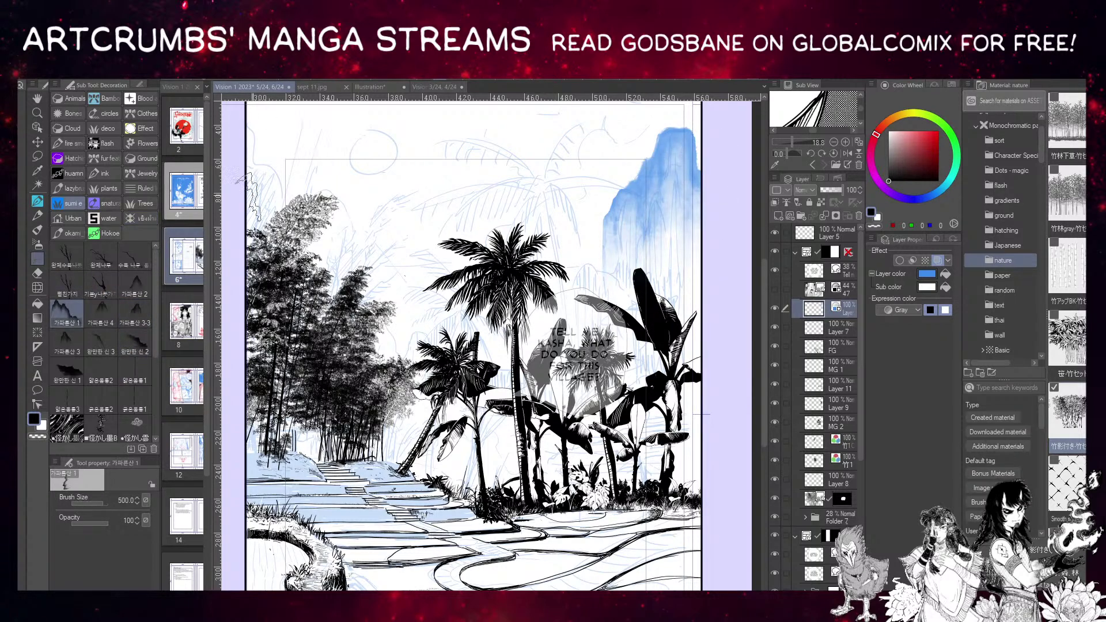
{"action": "key", "text": "bracketright"}
{"action": "left_click", "coordinate": [311, 173]}
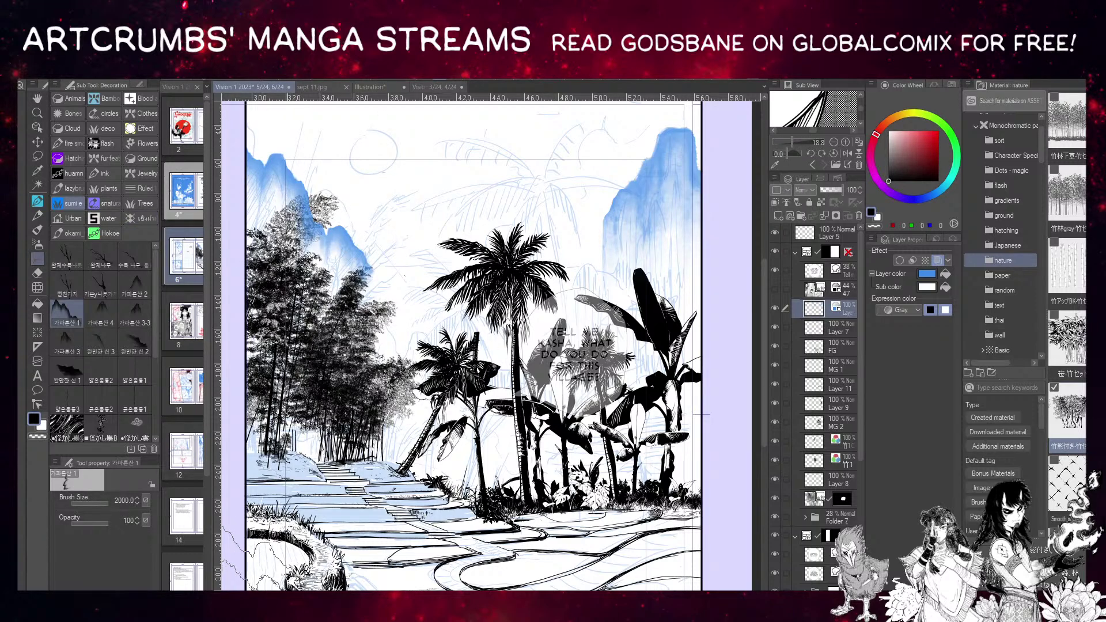
{"action": "key", "text": "ctrl+z"}
{"action": "left_click", "coordinate": [345, 196]}
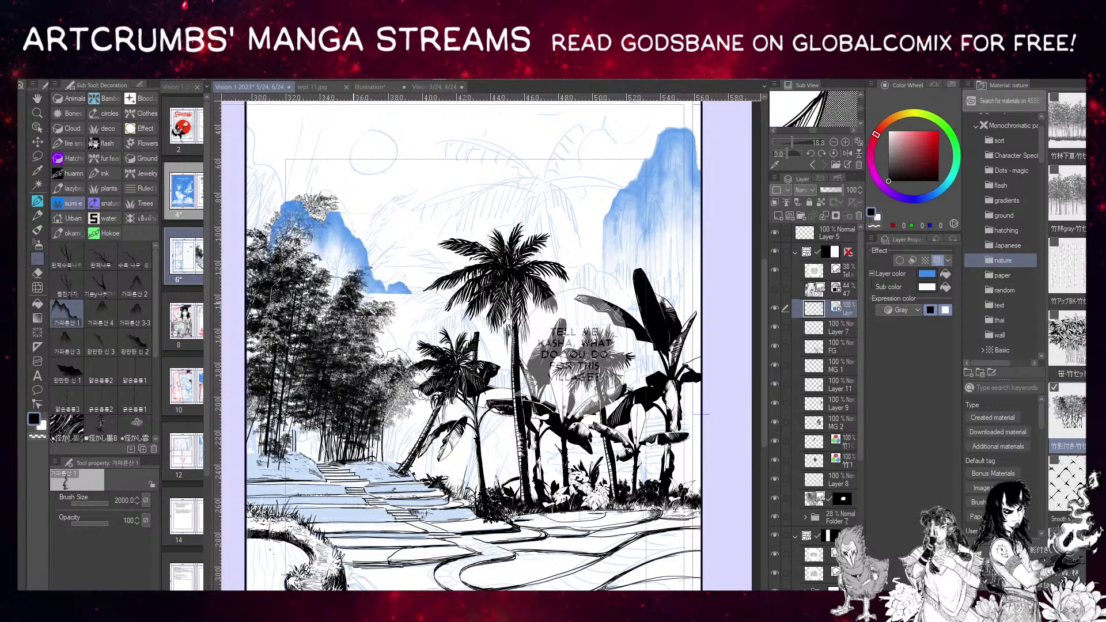
{"action": "left_click", "coordinate": [372, 230]}
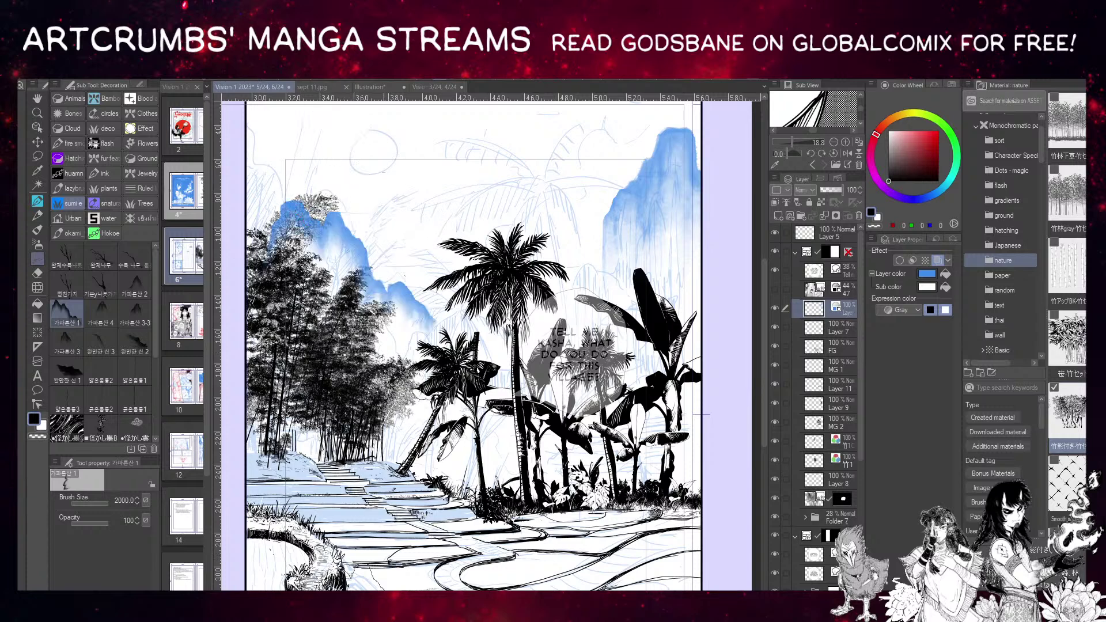
Try stamping a gentle slope above the bamboo grove with the 완만한 산 3 brush at size 2000 and 64% opacity.
{"action": "left_click", "coordinate": [105, 344]}
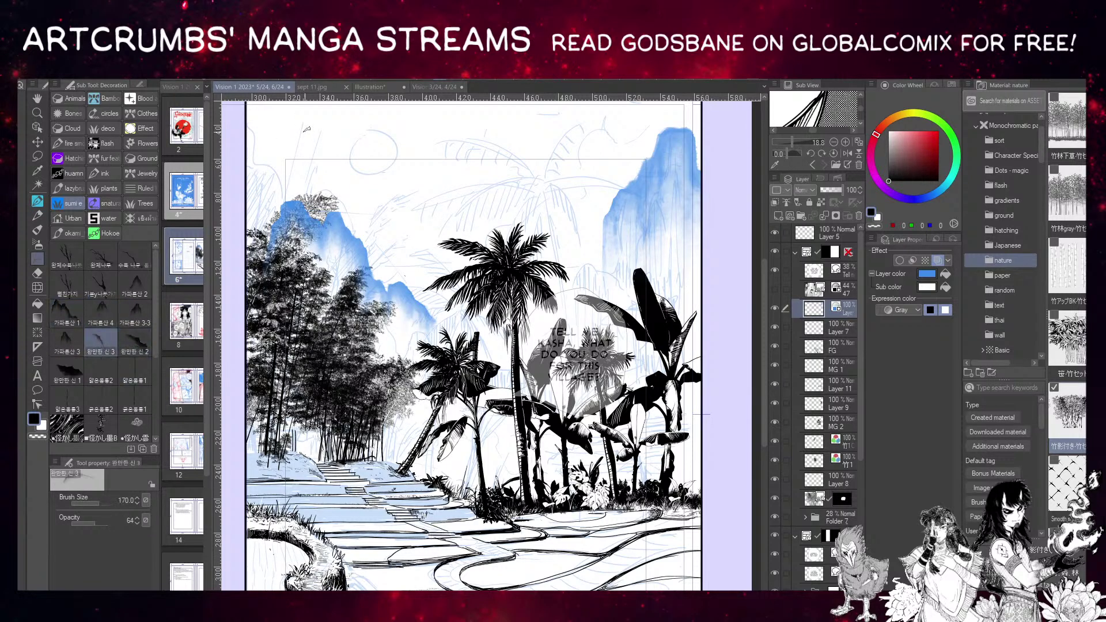
{"action": "left_click_drag", "start_coordinate": [110, 499], "coordinate": [144, 498]}
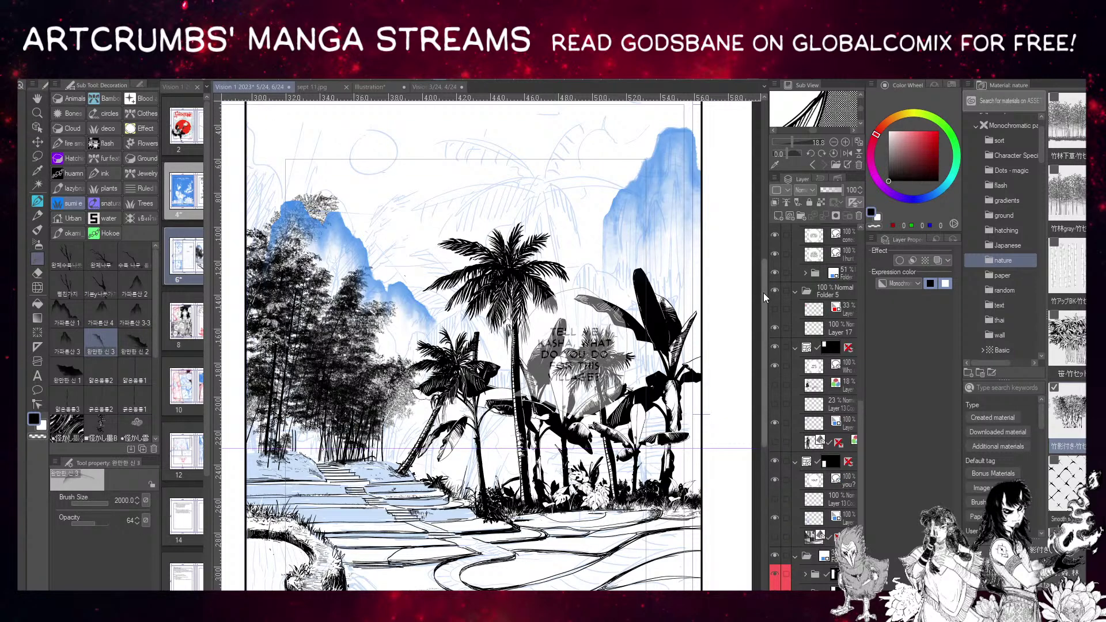
{"action": "left_click_drag", "start_coordinate": [766, 297], "coordinate": [768, 270]}
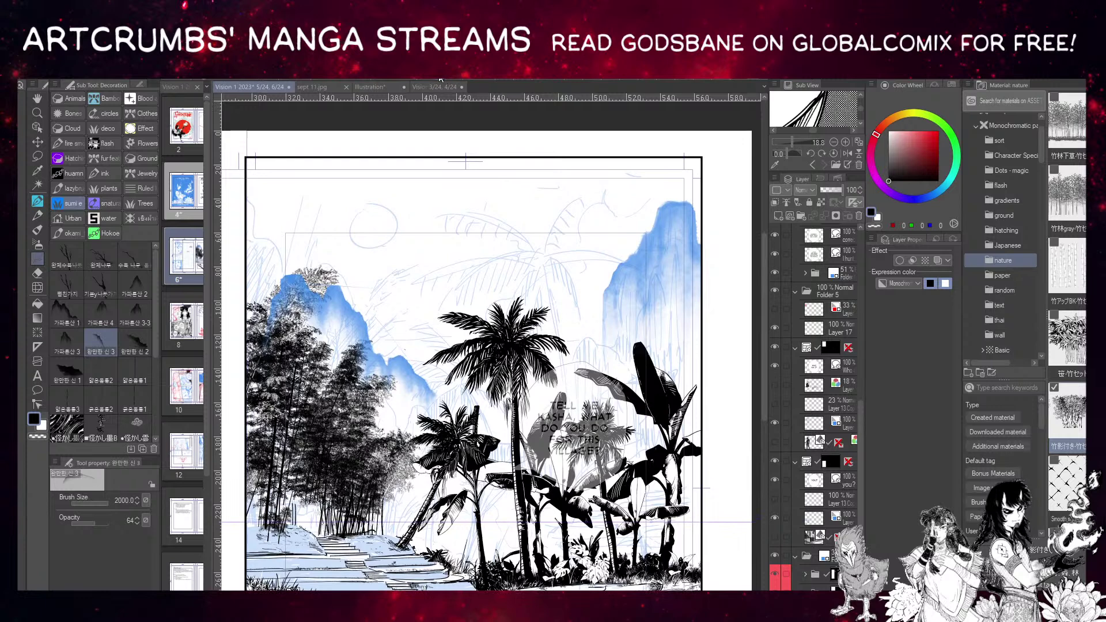
{"action": "key", "text": "o"}
{"action": "left_click", "coordinate": [286, 251]}
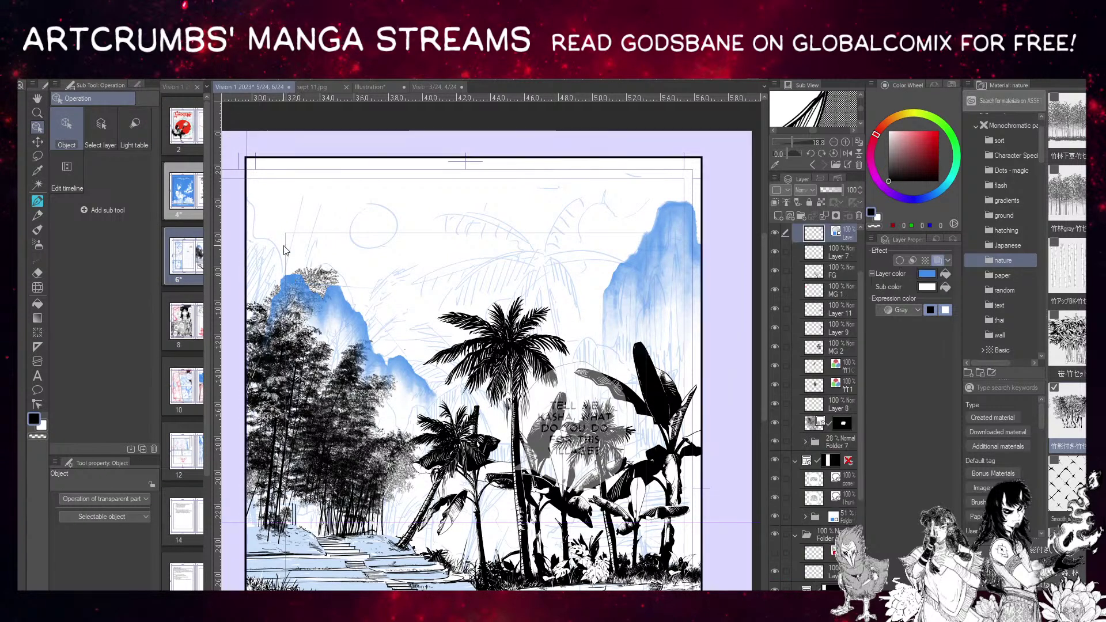
{"action": "left_click", "coordinate": [38, 201]}
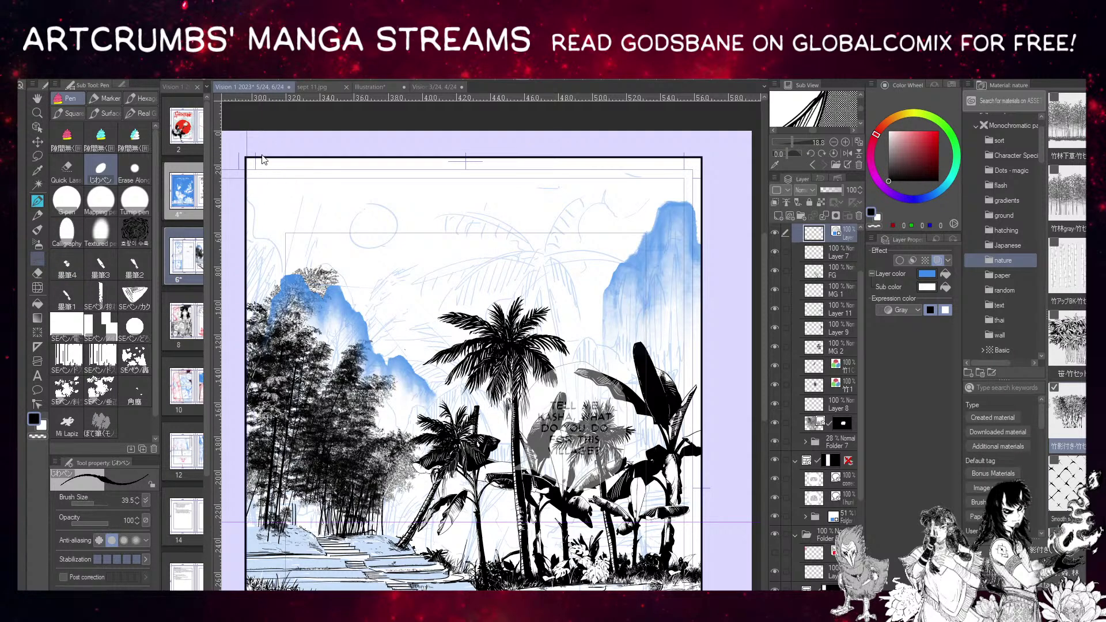
{"action": "key", "text": "b"}
{"action": "left_click_drag", "start_coordinate": [271, 193], "coordinate": [293, 518]}
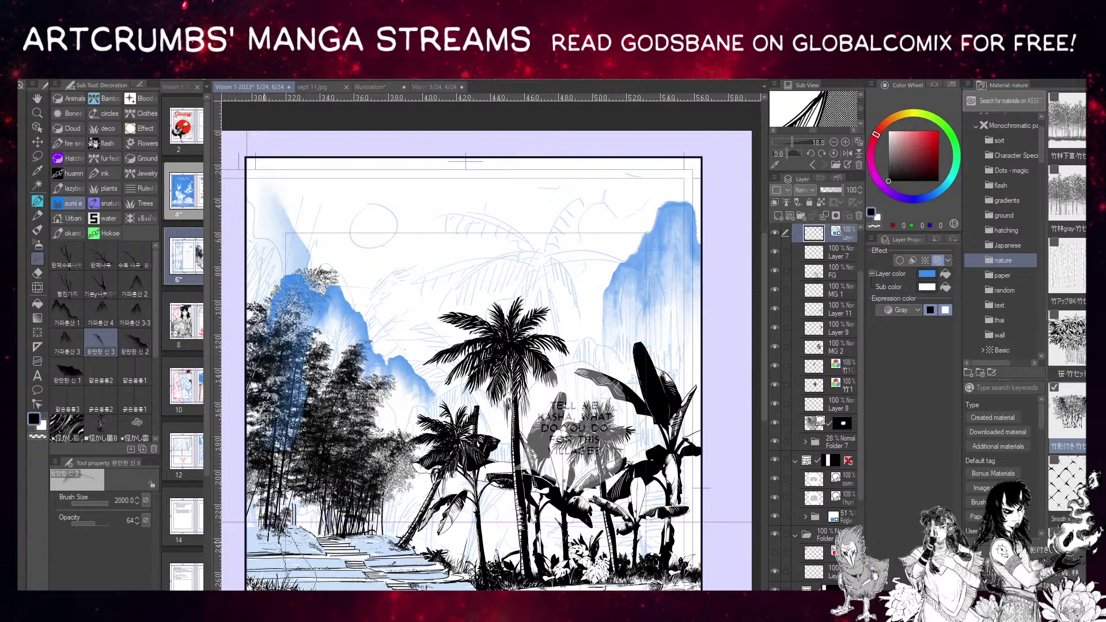
{"action": "key", "text": "ctrl+z"}
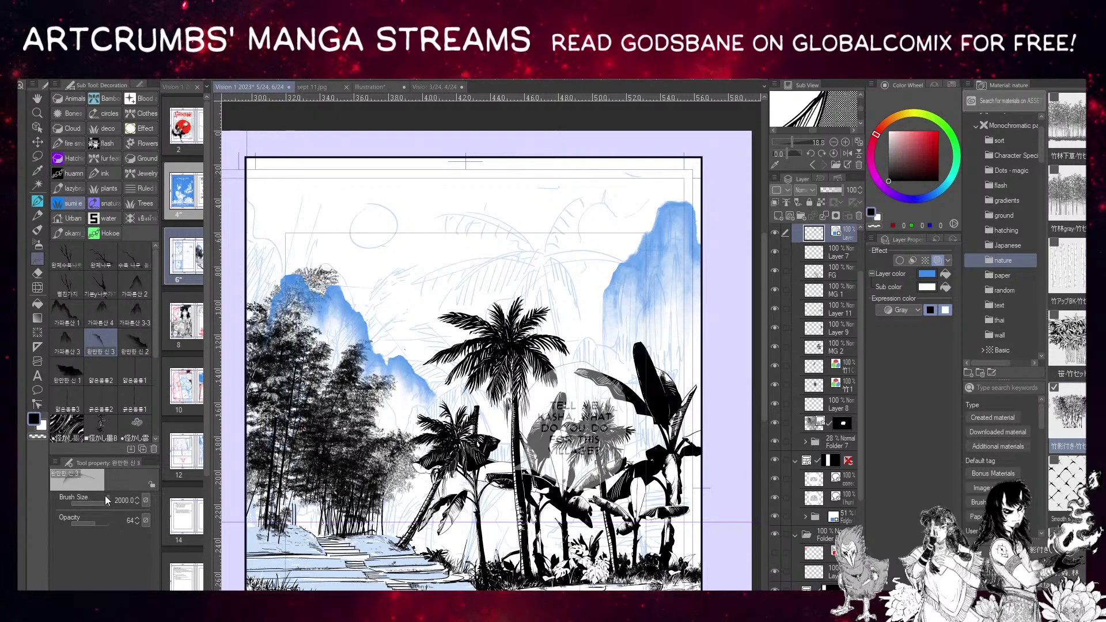
Try the 완만한 산 3 brush at size 1077 above the bamboo grove and across the sky.
{"action": "left_click_drag", "start_coordinate": [105, 501], "coordinate": [90, 501]}
{"action": "left_click_drag", "start_coordinate": [281, 168], "coordinate": [294, 285]}
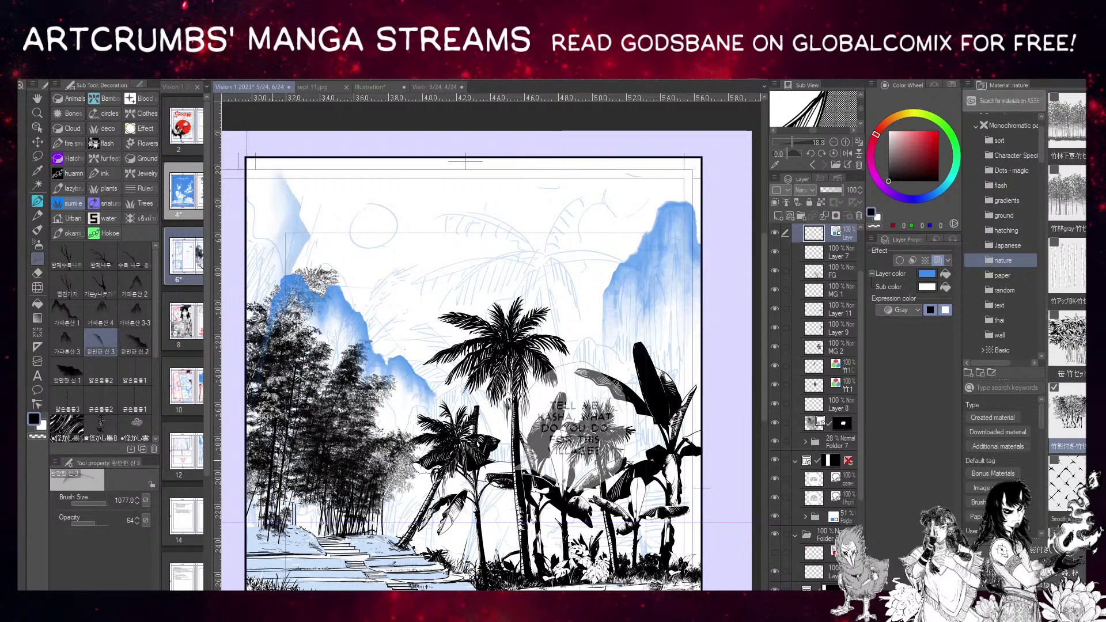
{"action": "key", "text": "ctrl+z"}
{"action": "mouse_move", "coordinate": [397, 213]}
{"action": "left_mouse_down"}
{"action": "mouse_move", "coordinate": [412, 198]}
{"action": "mouse_move", "coordinate": [707, 210]}
{"action": "left_mouse_up"}
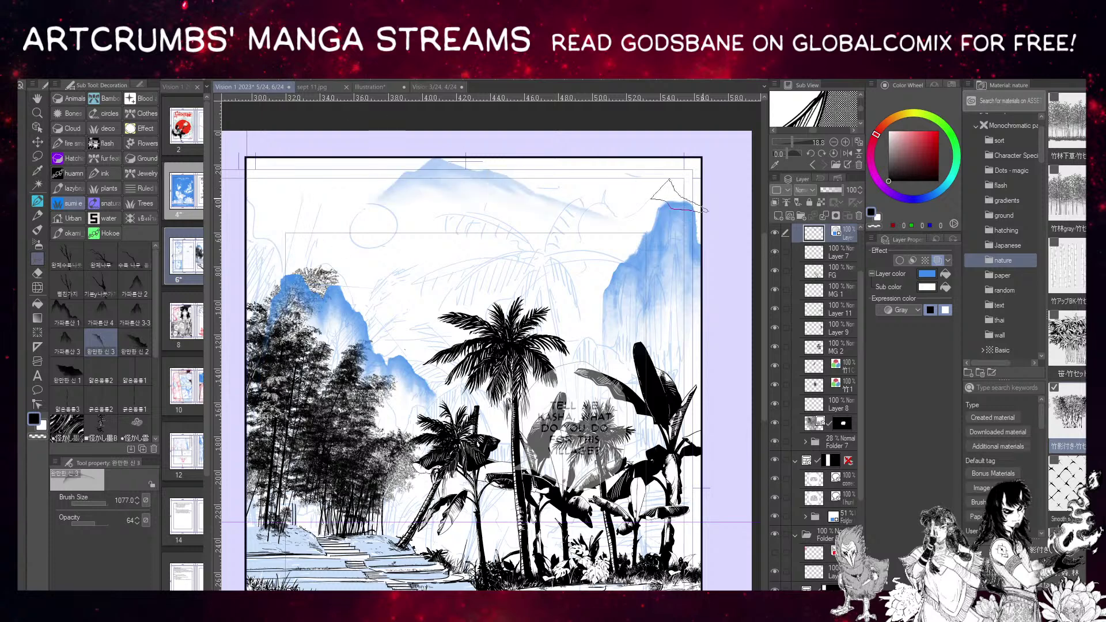
{"action": "key", "text": "ctrl+z"}
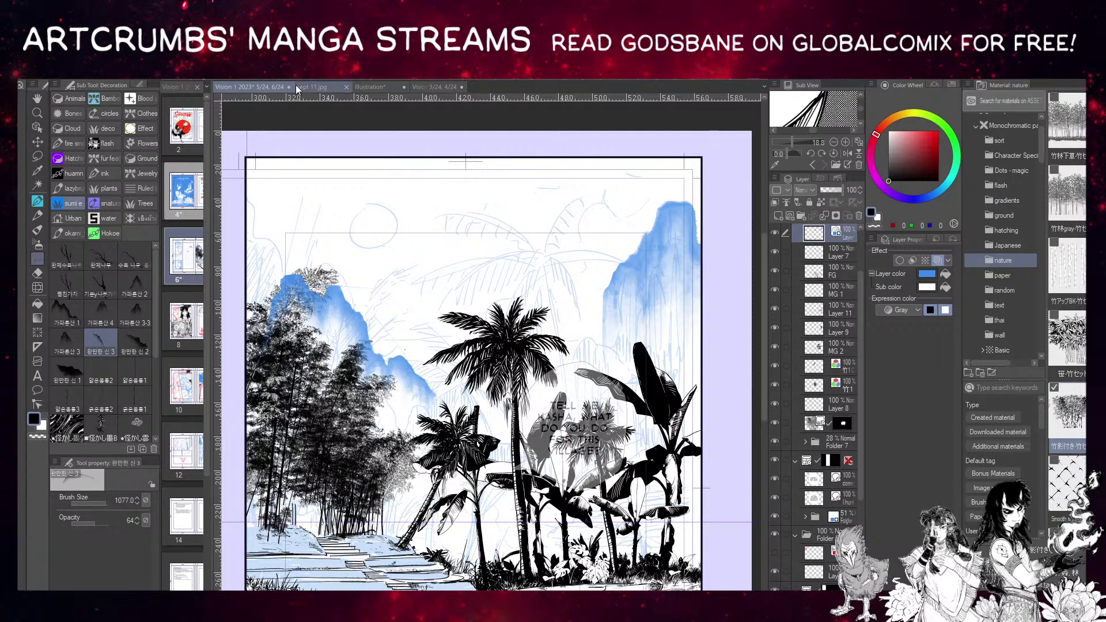
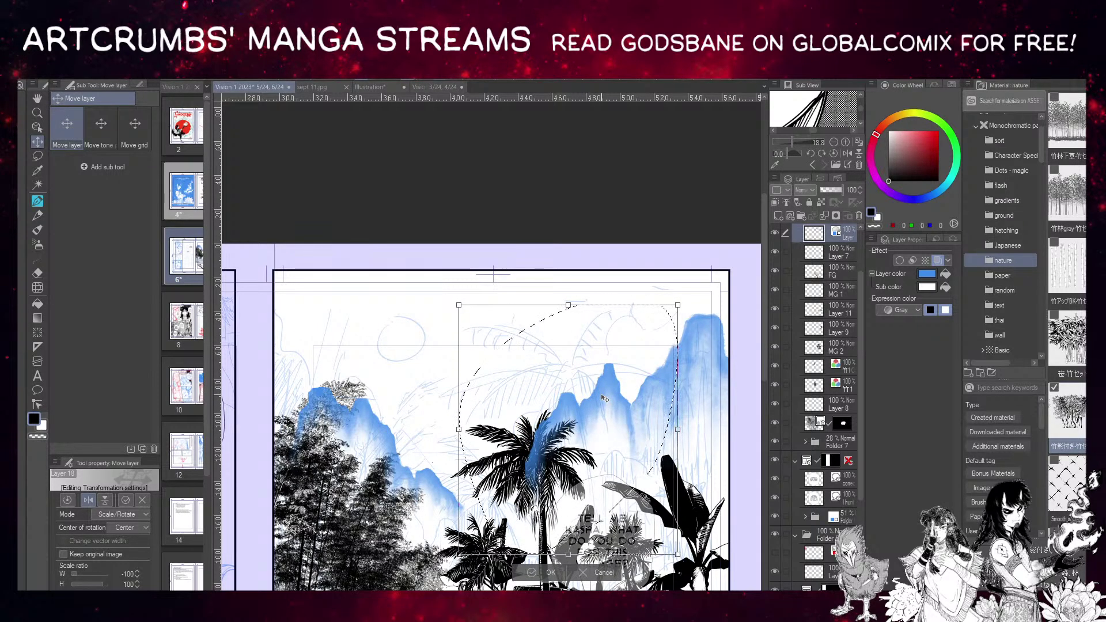
Finish mirroring the selected middle mountain and scale the whole mountain layer to 85% height, fitting it between the panel's side borders.
{"action": "left_click", "coordinate": [538, 572]}
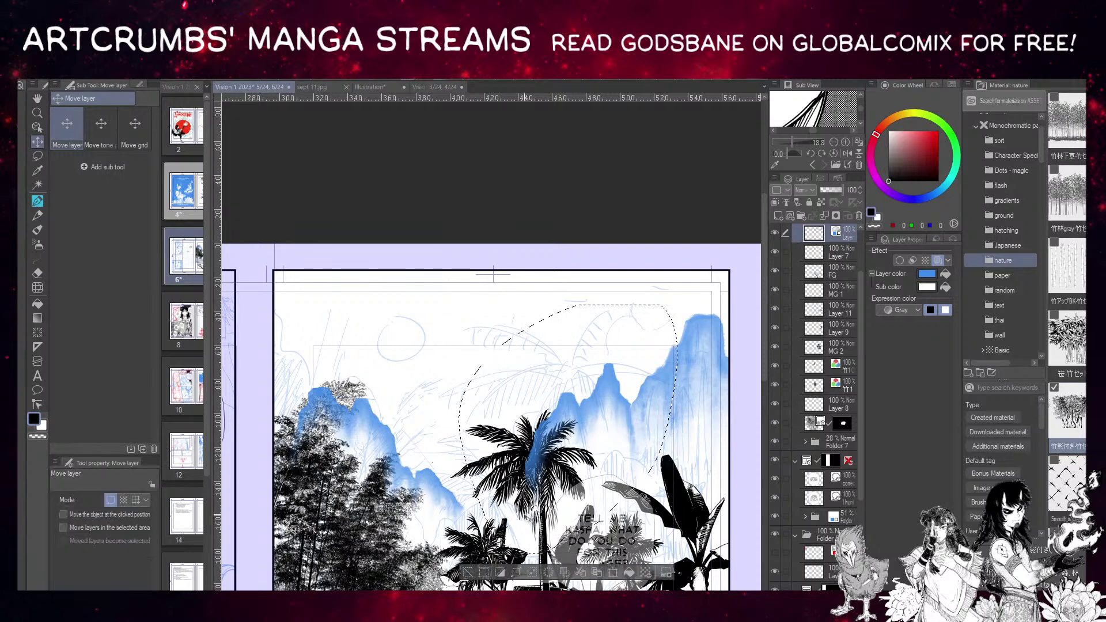
{"action": "key", "text": "ctrl+d"}
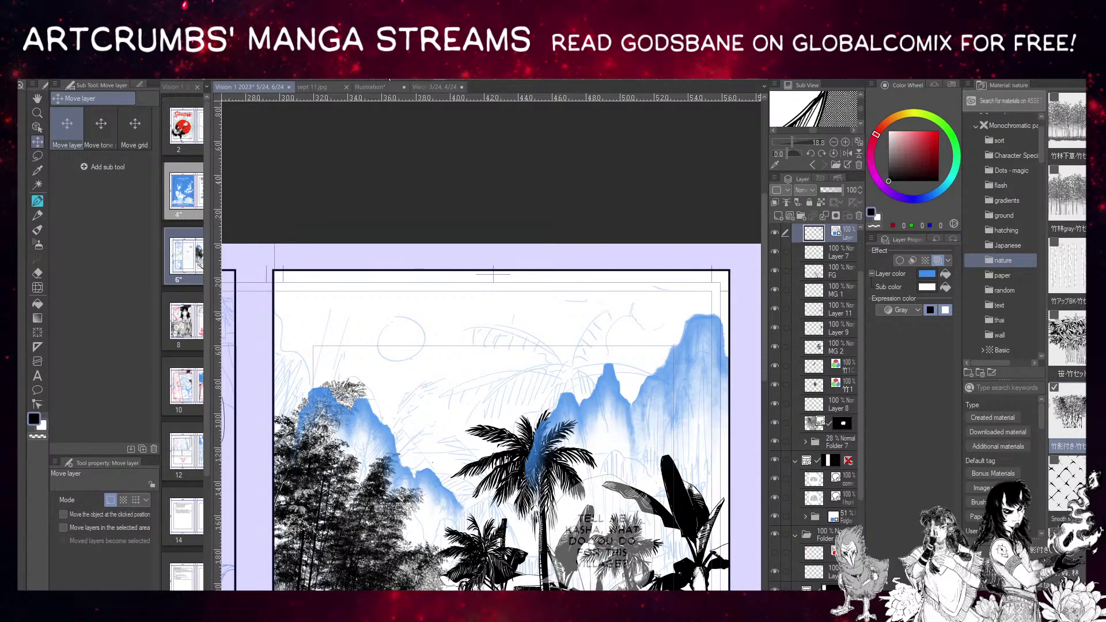
{"action": "key", "text": "ctrl+t"}
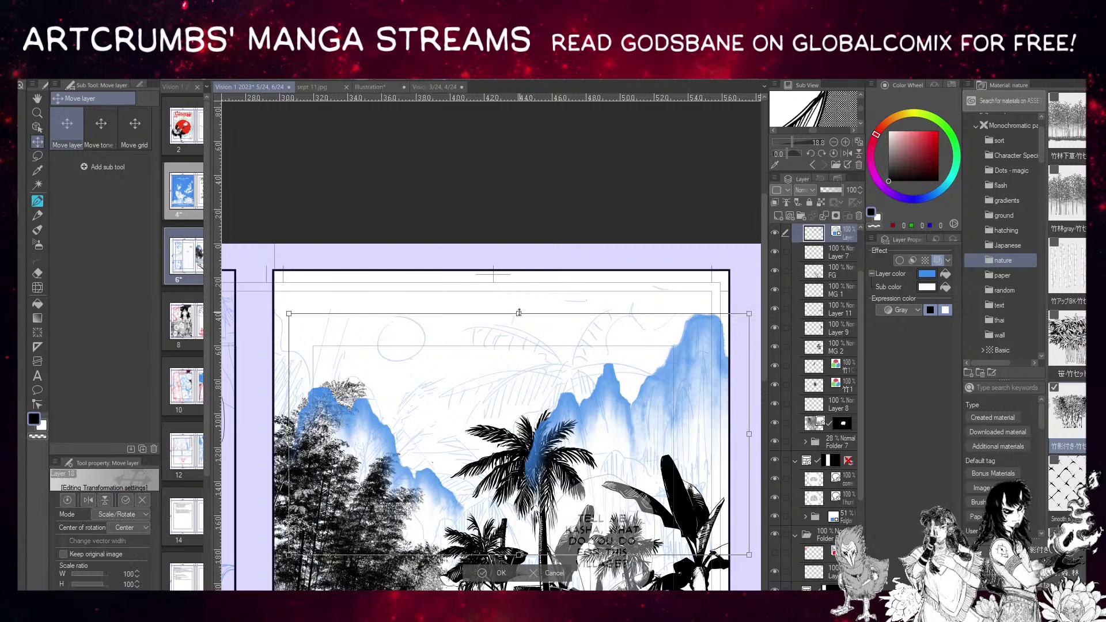
{"action": "left_click_drag", "start_coordinate": [518, 312], "coordinate": [560, 328]}
{"action": "left_click_drag", "start_coordinate": [694, 332], "coordinate": [676, 347]}
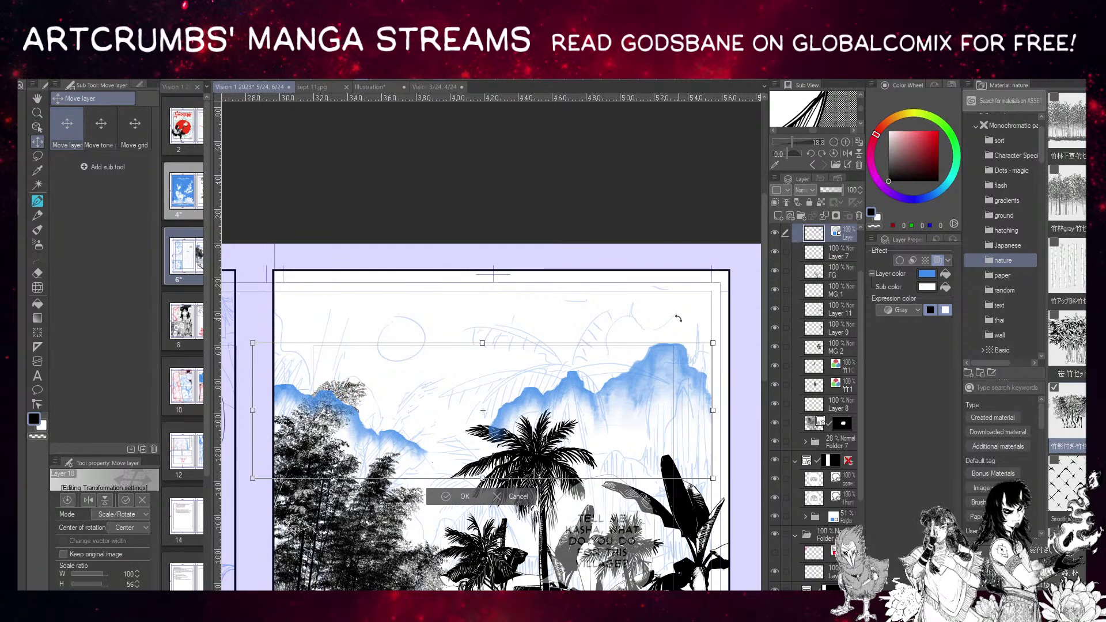
{"action": "left_click_drag", "start_coordinate": [482, 343], "coordinate": [603, 277]}
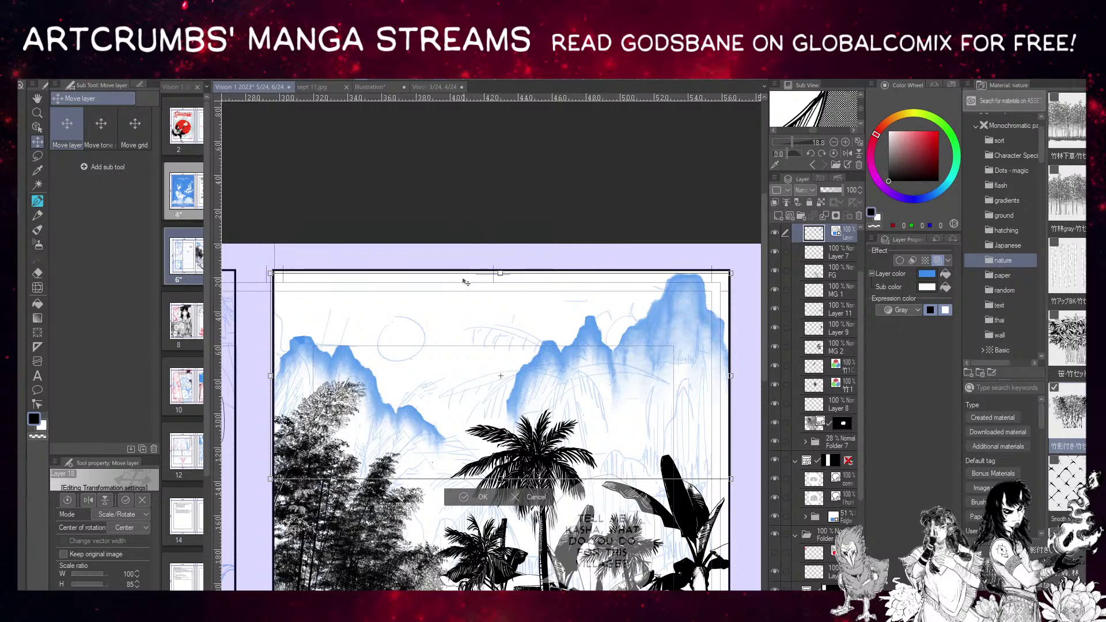
{"action": "left_click_drag", "start_coordinate": [469, 277], "coordinate": [469, 274]}
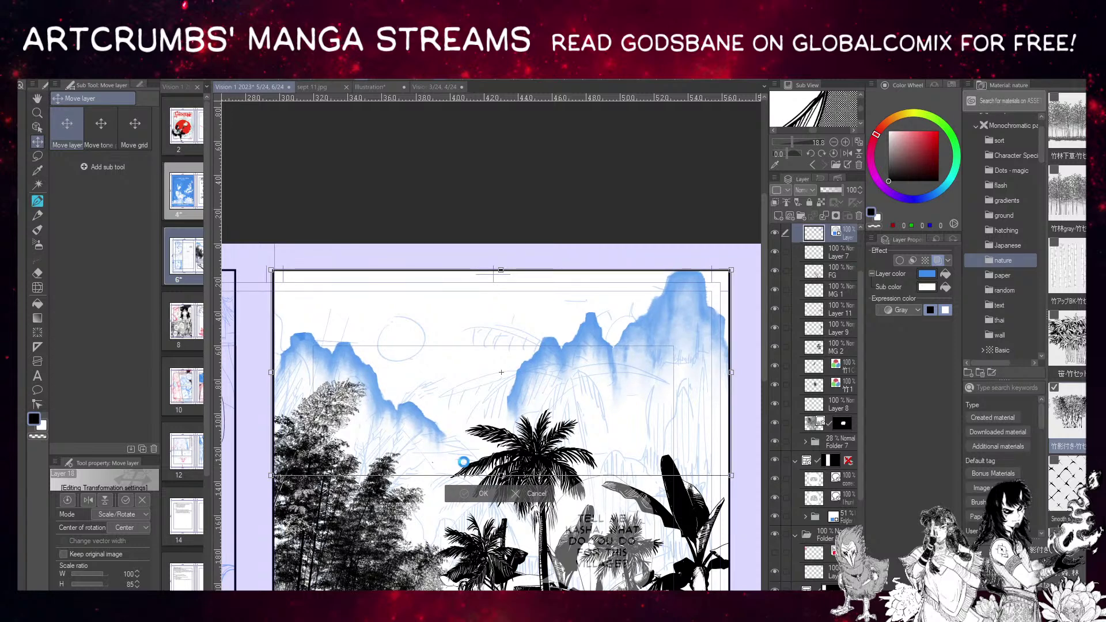
{"action": "key", "text": "Return"}
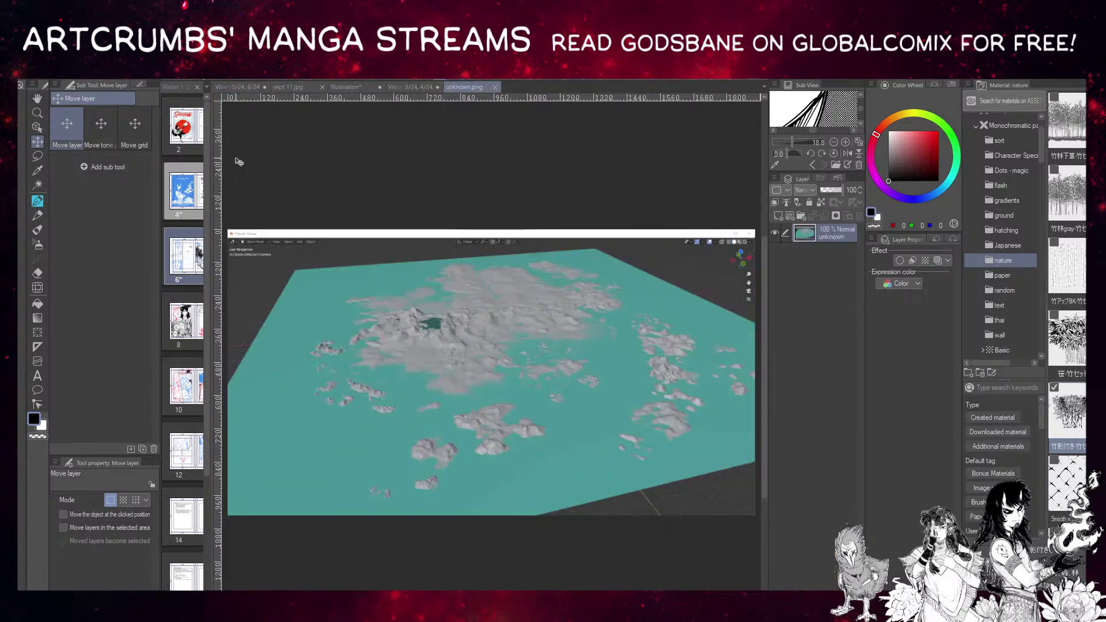
Examine the mountainous terrain around the lake in the unknown.png reference image.
{"action": "scroll", "coordinate": [393, 318], "scroll_direction": "up", "scroll_amount": 3}
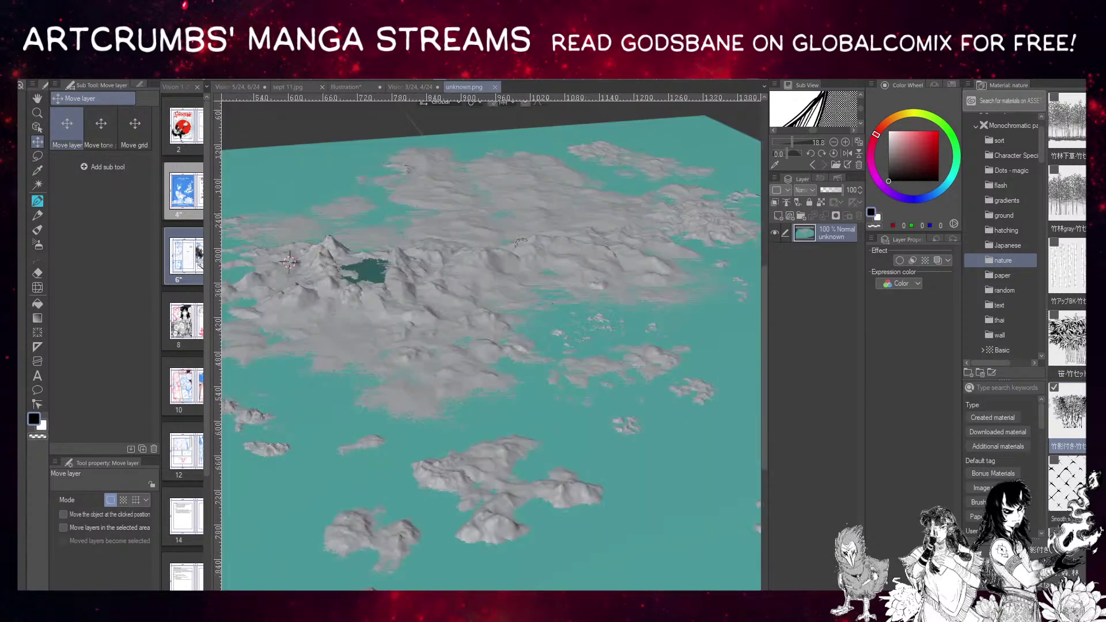
{"action": "scroll", "coordinate": [289, 262], "scroll_direction": "up", "scroll_amount": 2}
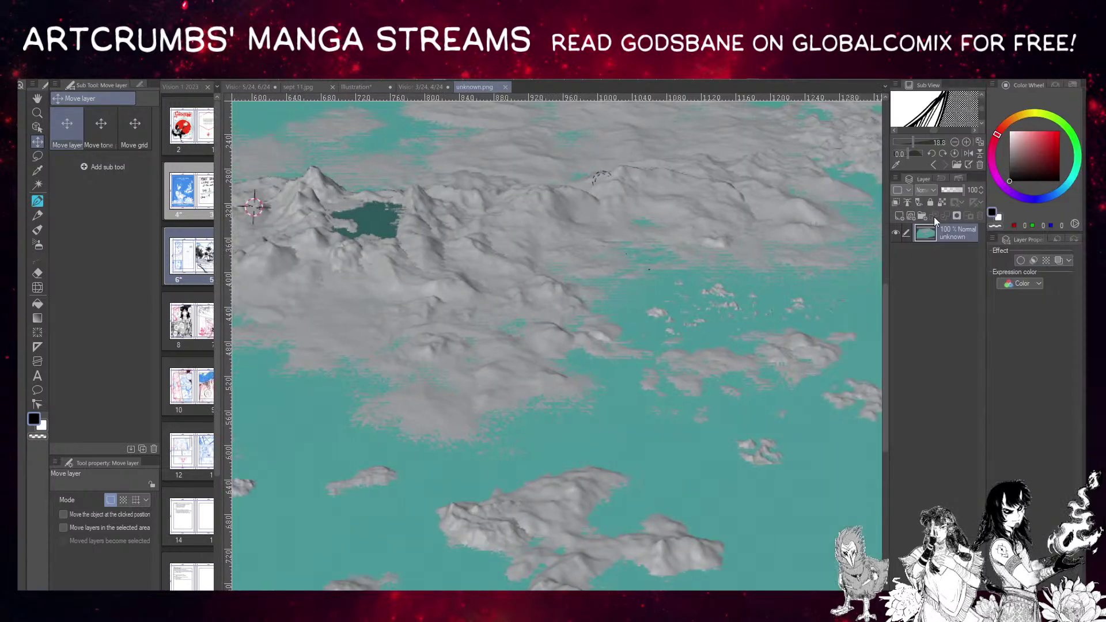
On a new layer over the reference image, sketch the ridge lines of the mountains beyond the lake with the じわペン pen, clearing the first attempt.
{"action": "left_click", "coordinate": [899, 216]}
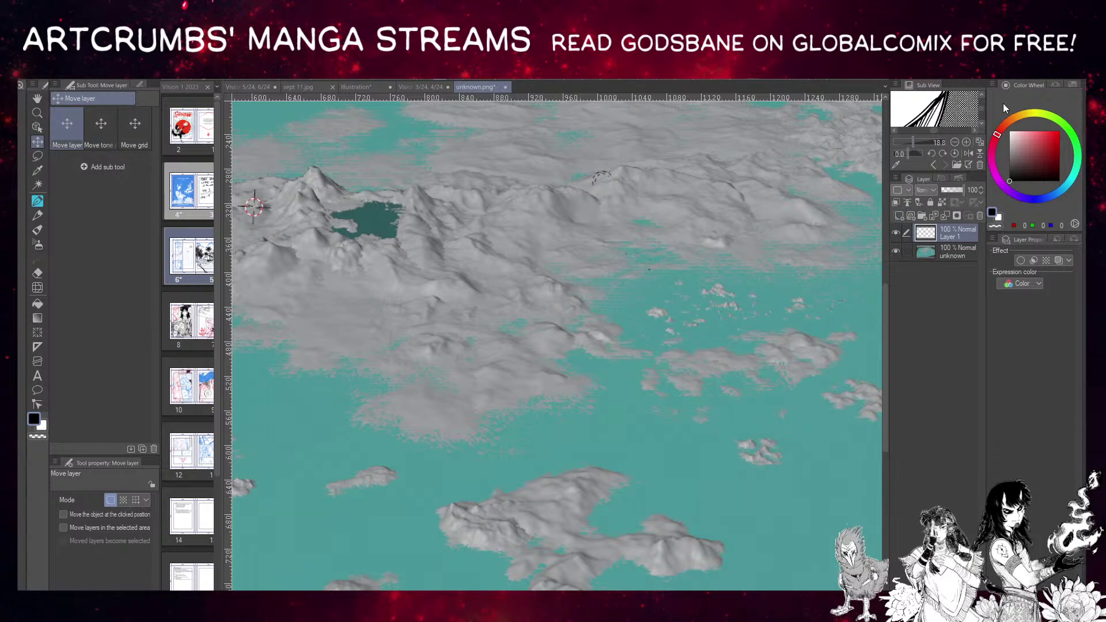
{"action": "left_click", "coordinate": [37, 201]}
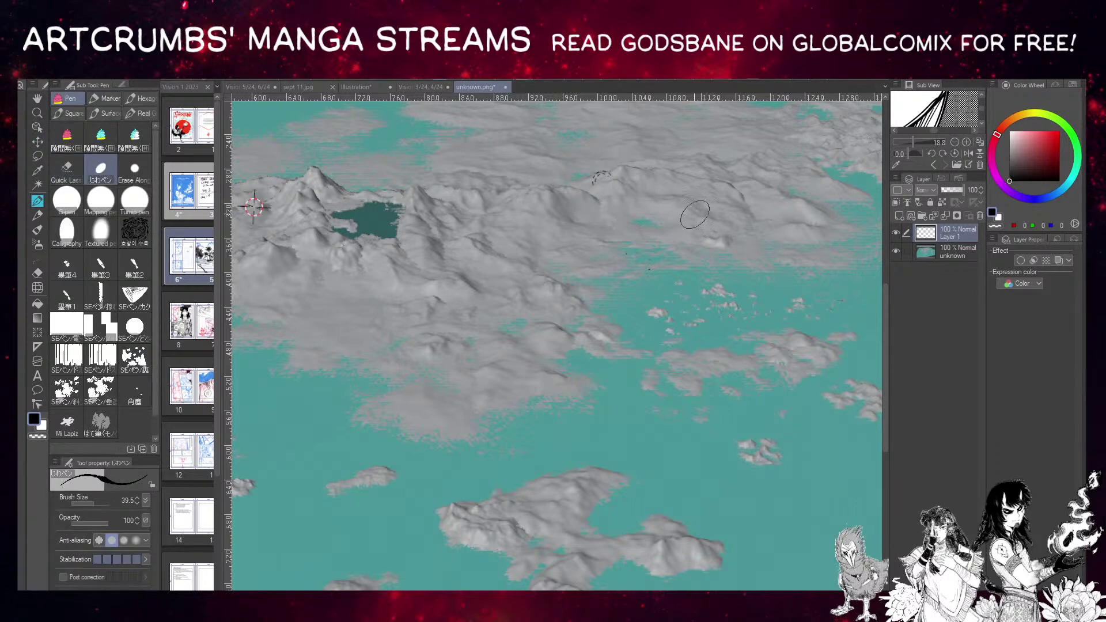
{"action": "mouse_move", "coordinate": [663, 218]}
{"action": "left_mouse_down"}
{"action": "mouse_move", "coordinate": [545, 268]}
{"action": "mouse_move", "coordinate": [641, 224]}
{"action": "mouse_move", "coordinate": [552, 185]}
{"action": "mouse_move", "coordinate": [521, 207]}
{"action": "left_mouse_up"}
{"action": "left_click_drag", "start_coordinate": [594, 185], "coordinate": [529, 161]}
{"action": "left_click_drag", "start_coordinate": [607, 181], "coordinate": [621, 182]}
{"action": "mouse_move", "coordinate": [607, 177]}
{"action": "left_mouse_down"}
{"action": "mouse_move", "coordinate": [707, 178]}
{"action": "mouse_move", "coordinate": [607, 174]}
{"action": "mouse_move", "coordinate": [703, 172]}
{"action": "mouse_move", "coordinate": [783, 198]}
{"action": "left_mouse_up"}
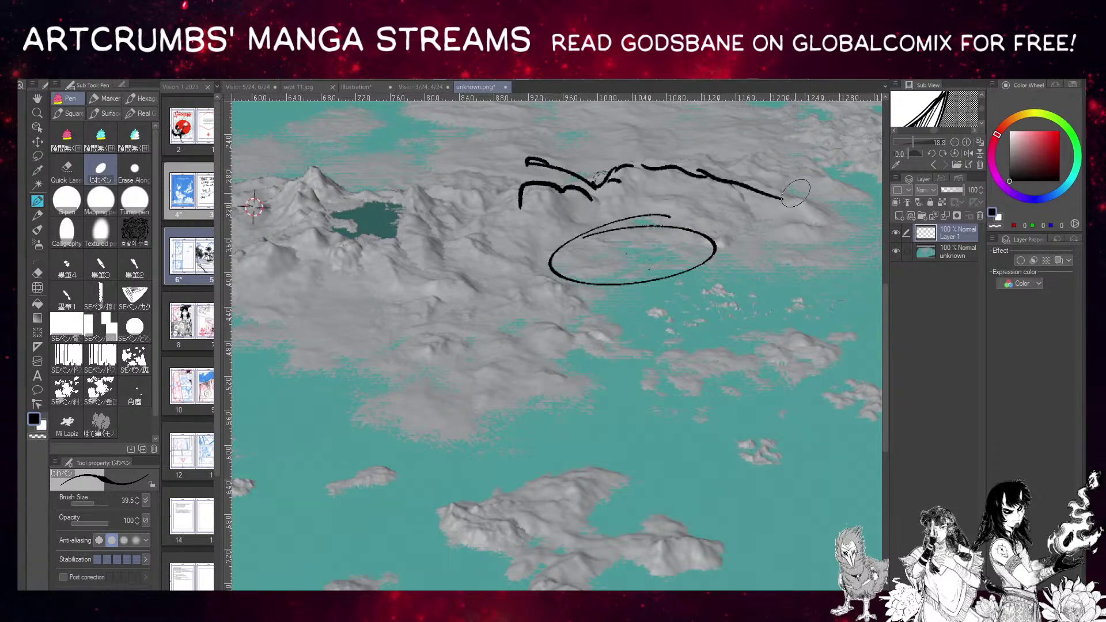
{"action": "key", "text": "Delete"}
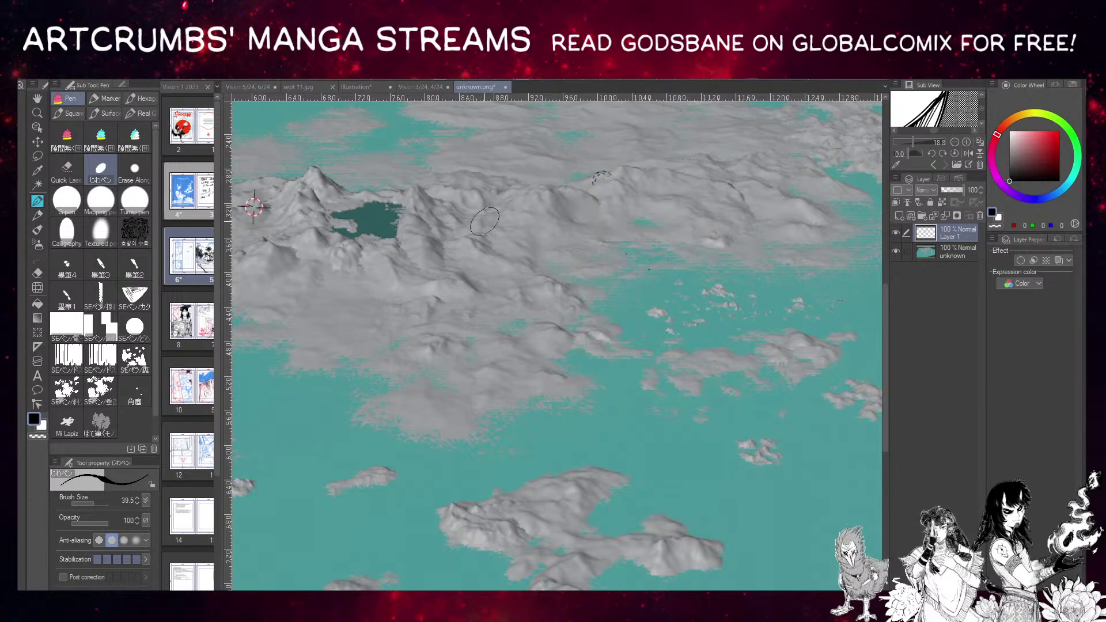
{"action": "mouse_move", "coordinate": [613, 203]}
{"action": "left_mouse_down"}
{"action": "mouse_move", "coordinate": [641, 229]}
{"action": "mouse_move", "coordinate": [626, 203]}
{"action": "mouse_move", "coordinate": [547, 184]}
{"action": "mouse_move", "coordinate": [532, 192]}
{"action": "left_mouse_up"}
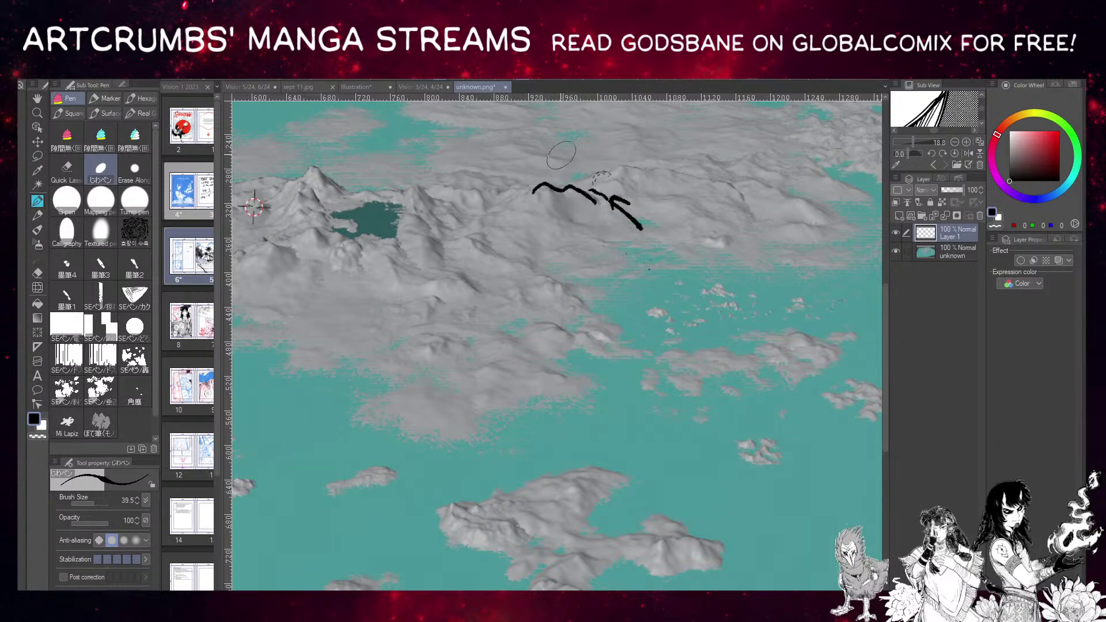
{"action": "mouse_move", "coordinate": [602, 180]}
{"action": "left_mouse_down"}
{"action": "mouse_move", "coordinate": [621, 164]}
{"action": "mouse_move", "coordinate": [707, 183]}
{"action": "left_mouse_up"}
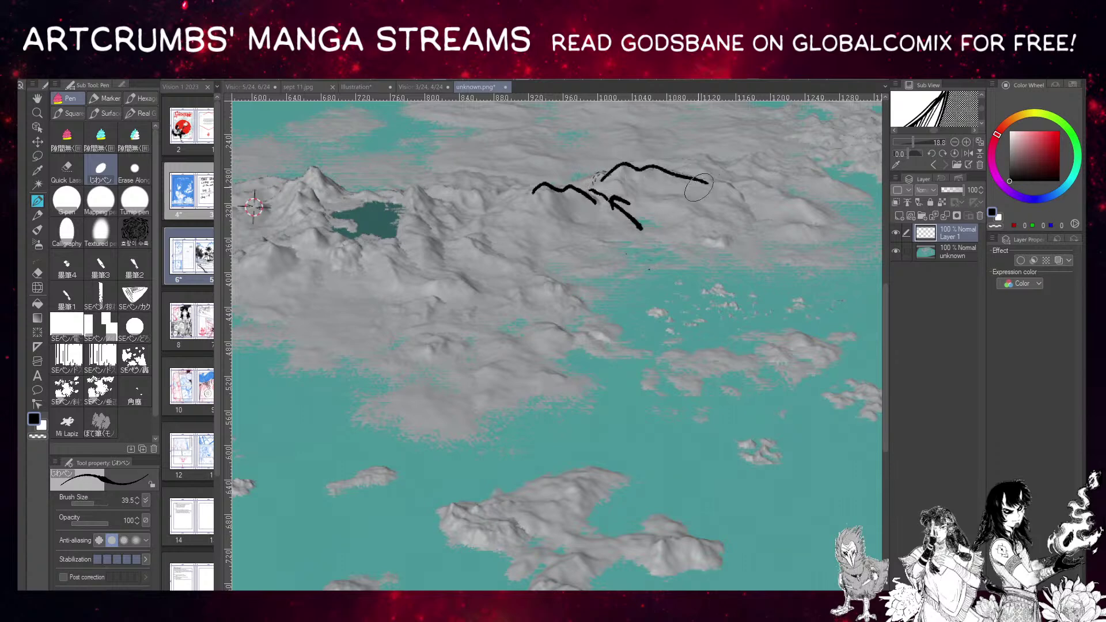
{"action": "left_click_drag", "start_coordinate": [610, 184], "coordinate": [621, 183]}
Switch back to the manga page, lasso the blue mountains on the panel's right side and mirror them horizontally.
{"action": "left_click", "coordinate": [265, 85]}
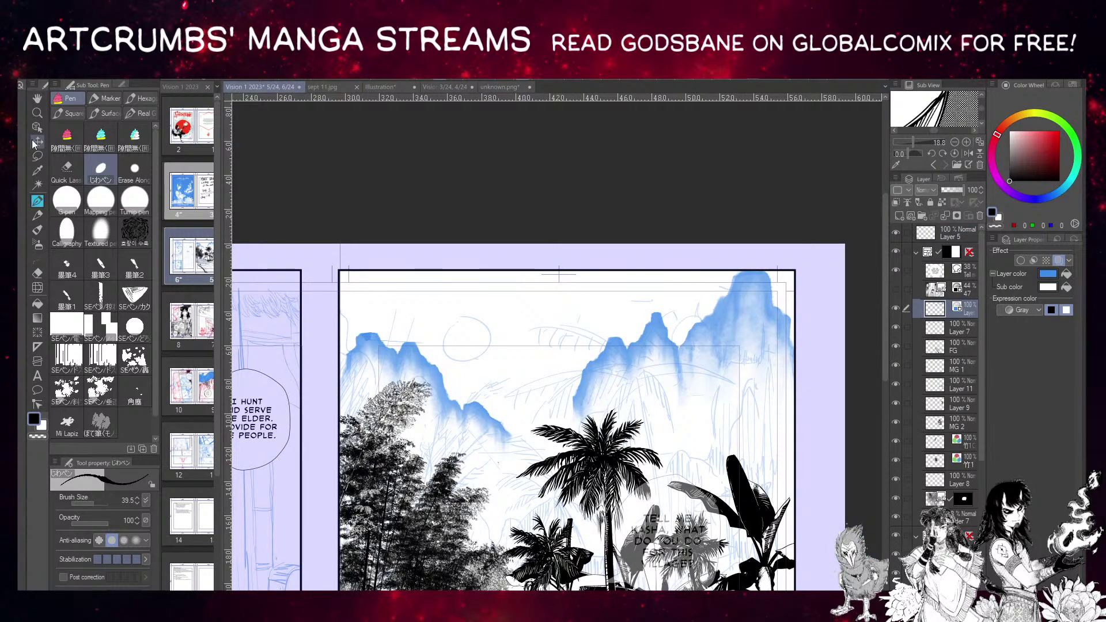
{"action": "key", "text": "o"}
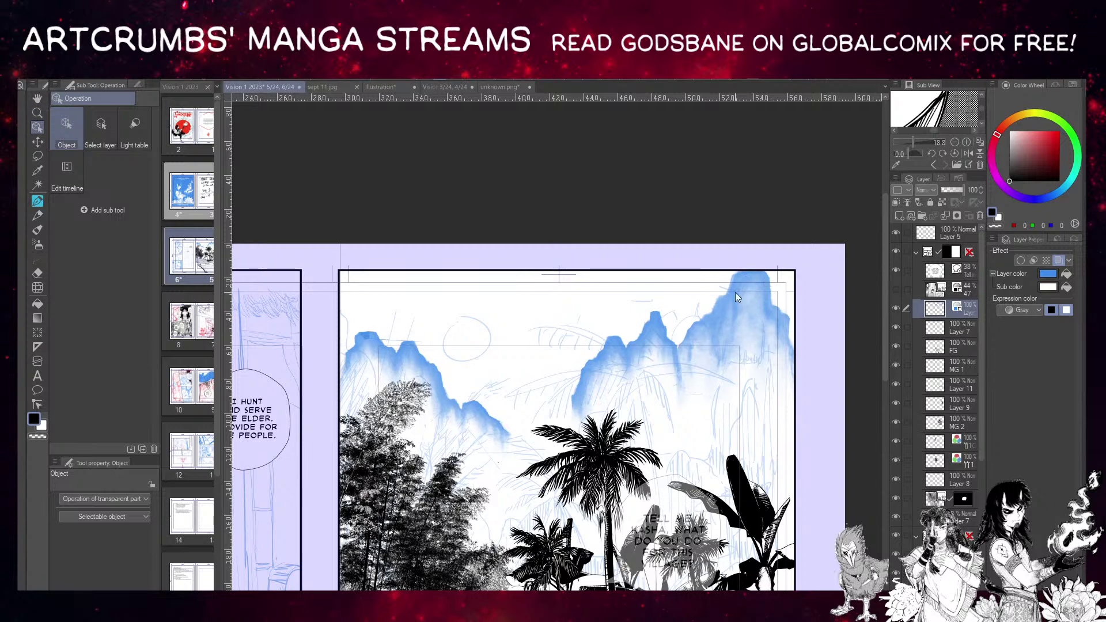
{"action": "left_click", "coordinate": [38, 155]}
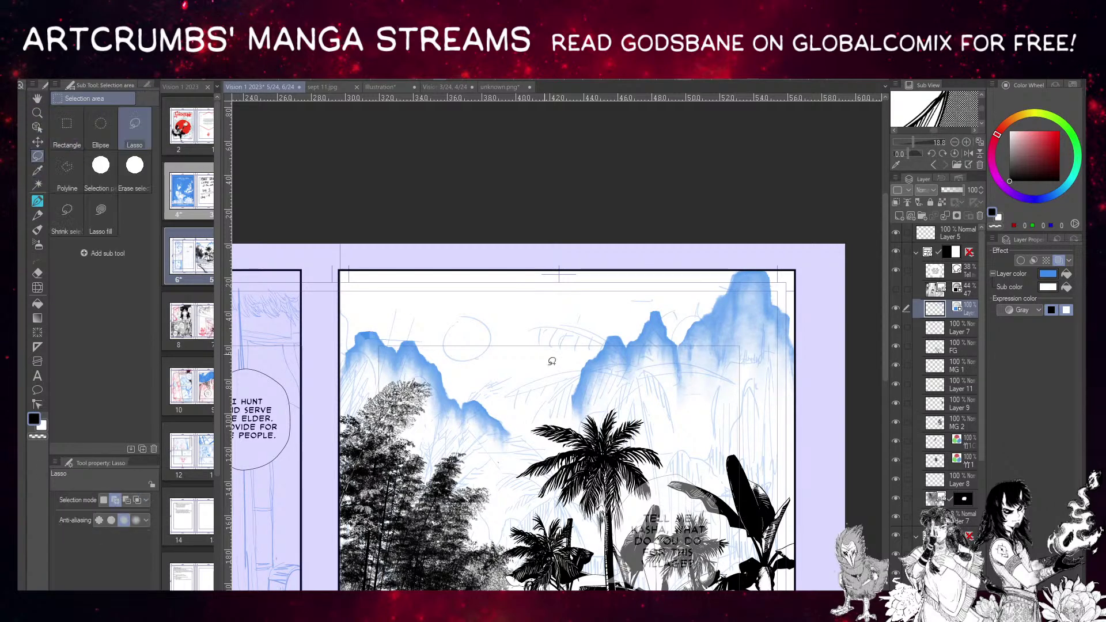
{"action": "mouse_move", "coordinate": [556, 391]}
{"action": "left_mouse_down"}
{"action": "mouse_move", "coordinate": [799, 195]}
{"action": "mouse_move", "coordinate": [890, 305]}
{"action": "mouse_move", "coordinate": [858, 505]}
{"action": "mouse_move", "coordinate": [645, 510]}
{"action": "mouse_move", "coordinate": [536, 462]}
{"action": "mouse_move", "coordinate": [514, 391]}
{"action": "left_mouse_up"}
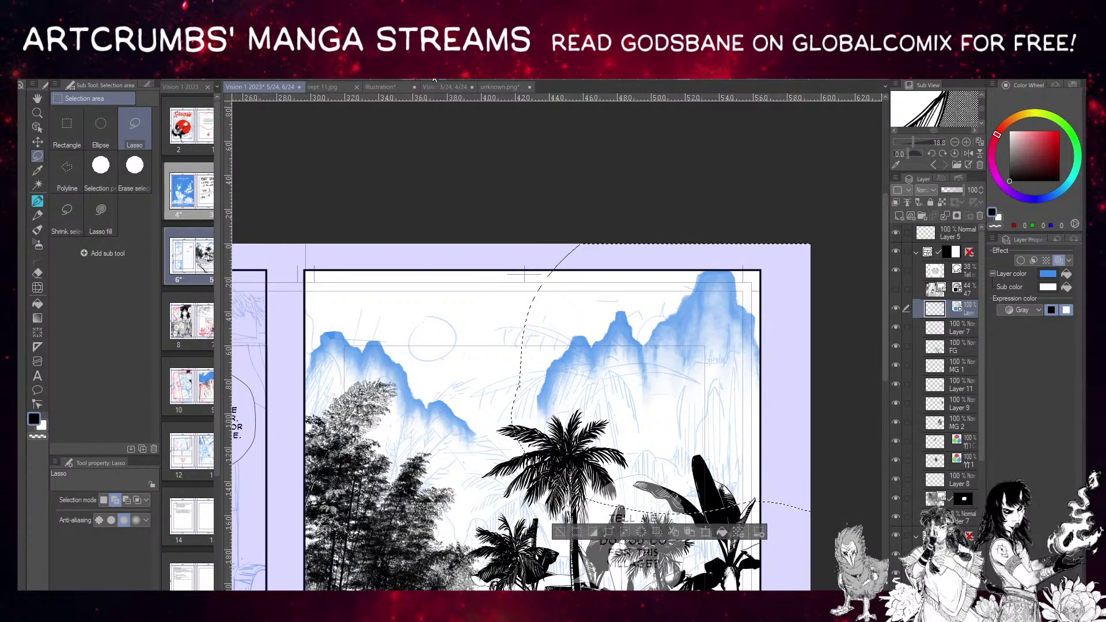
{"action": "key", "text": "ctrl+t"}
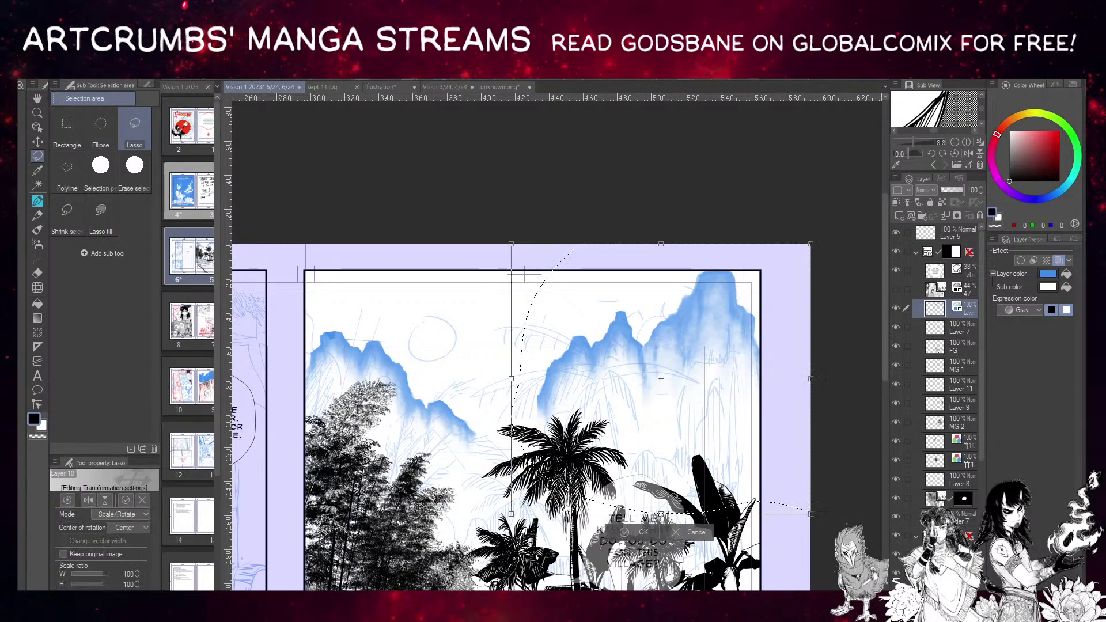
{"action": "left_click", "coordinate": [88, 500]}
Widen the mirrored mountains to about 138%, adjust their height, position them against the panel's right border, and clear the selection.
{"action": "left_click_drag", "start_coordinate": [668, 244], "coordinate": [668, 326]}
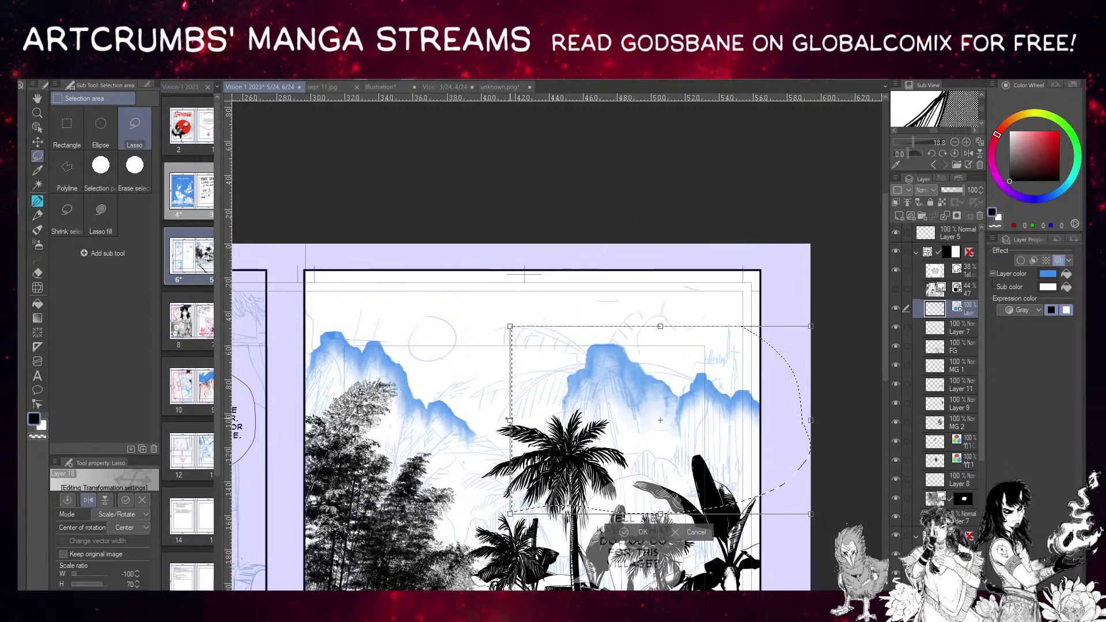
{"action": "left_click_drag", "start_coordinate": [512, 420], "coordinate": [461, 420]}
{"action": "left_click_drag", "start_coordinate": [695, 381], "coordinate": [711, 325]}
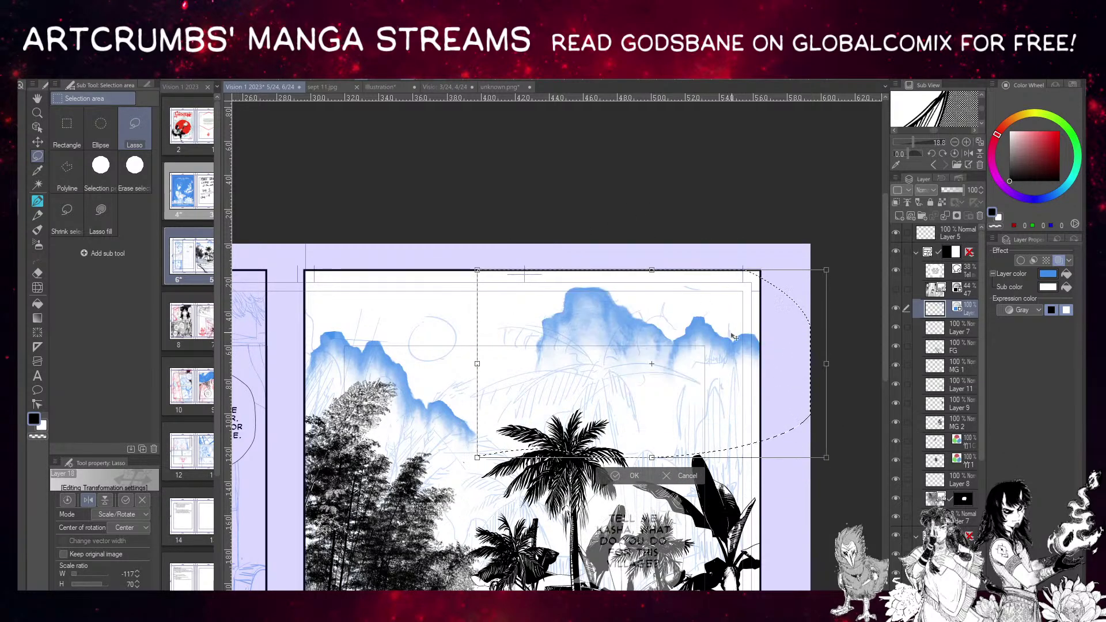
{"action": "left_click_drag", "start_coordinate": [477, 363], "coordinate": [413, 363]}
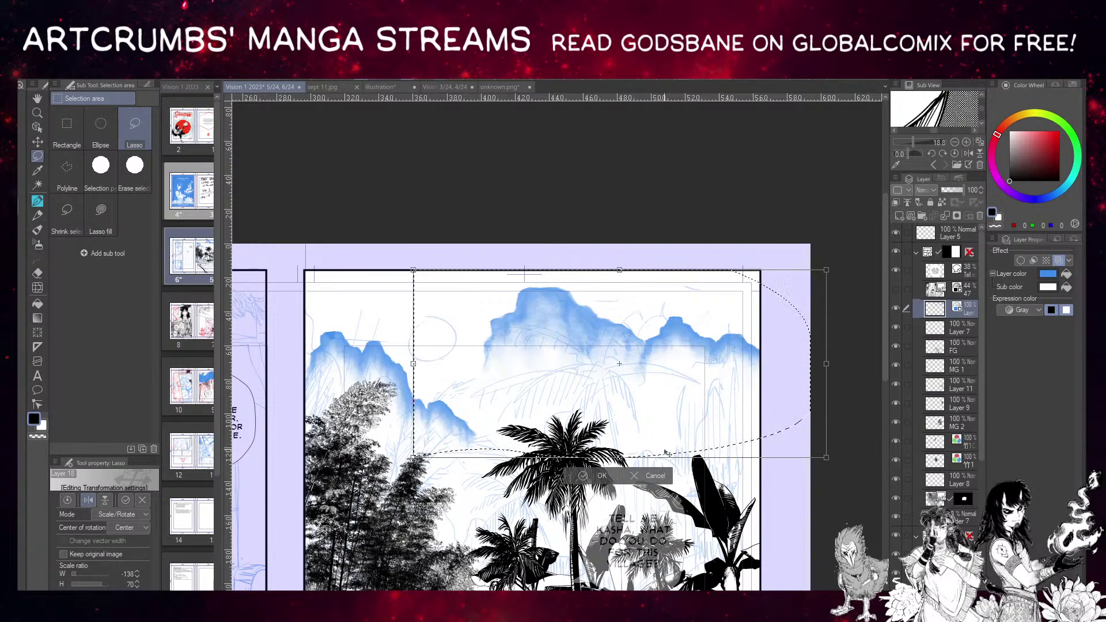
{"action": "left_click_drag", "start_coordinate": [619, 457], "coordinate": [619, 525]}
{"action": "left_click_drag", "start_coordinate": [685, 343], "coordinate": [697, 371]}
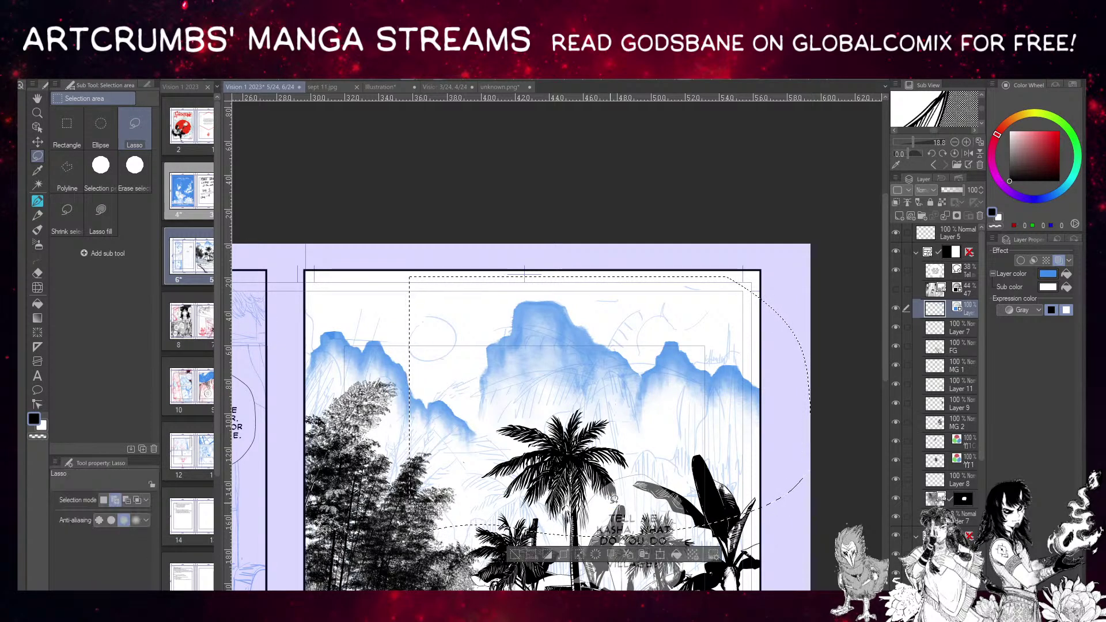
{"action": "key", "text": "ctrl+d"}
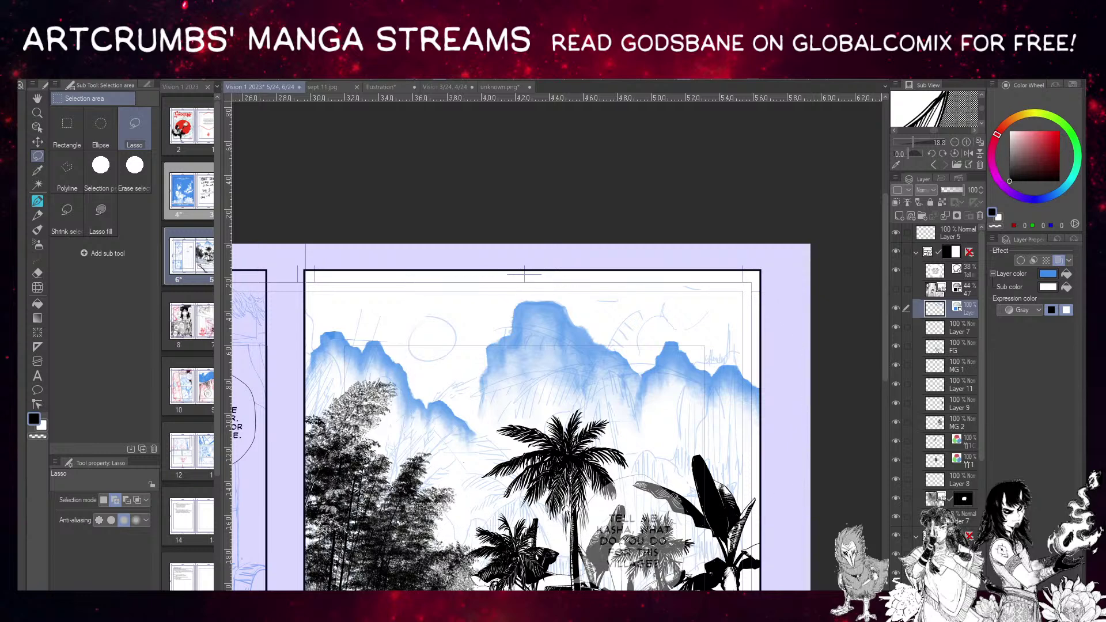
Move the blue mountain layer beneath the bamboo and foliage layers, directly above Folder 7, and check which layers hold the bamboo.
{"action": "left_click", "coordinate": [38, 201]}
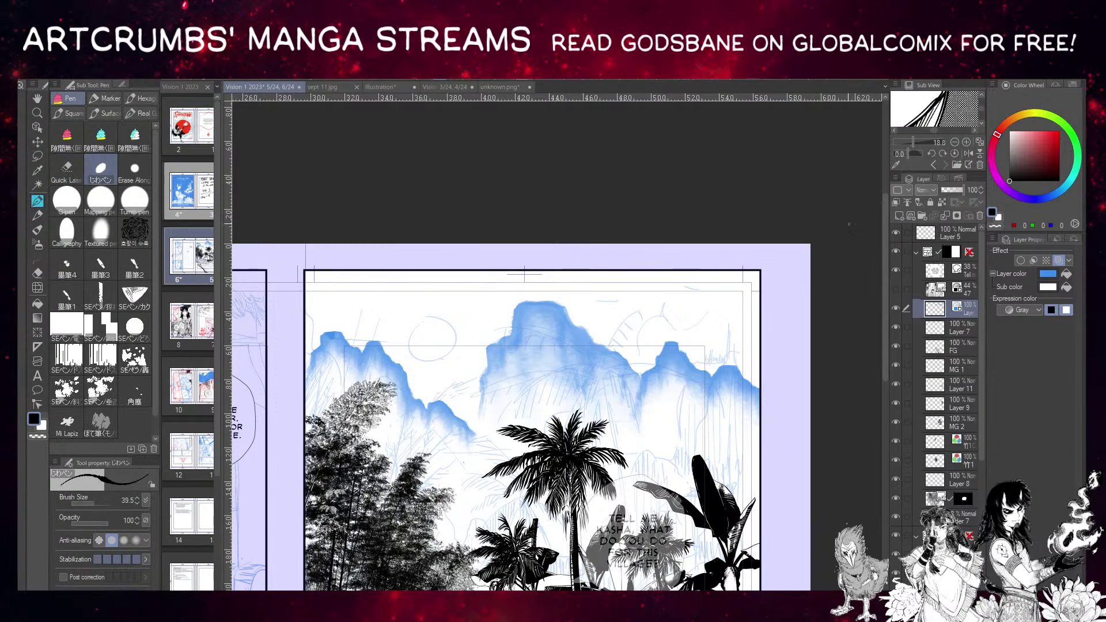
{"action": "left_click_drag", "start_coordinate": [938, 308], "coordinate": [950, 501]}
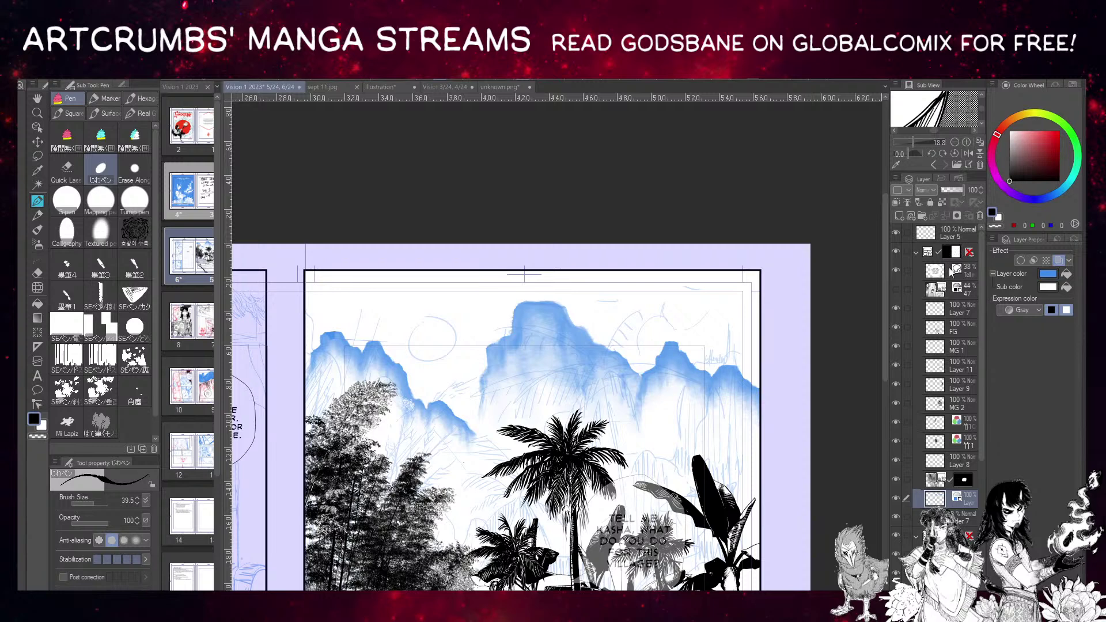
{"action": "left_click", "coordinate": [895, 441]}
{"action": "left_click", "coordinate": [897, 439]}
{"action": "left_click", "coordinate": [896, 441]}
{"action": "left_click", "coordinate": [896, 440]}
{"action": "left_click", "coordinate": [933, 443]}
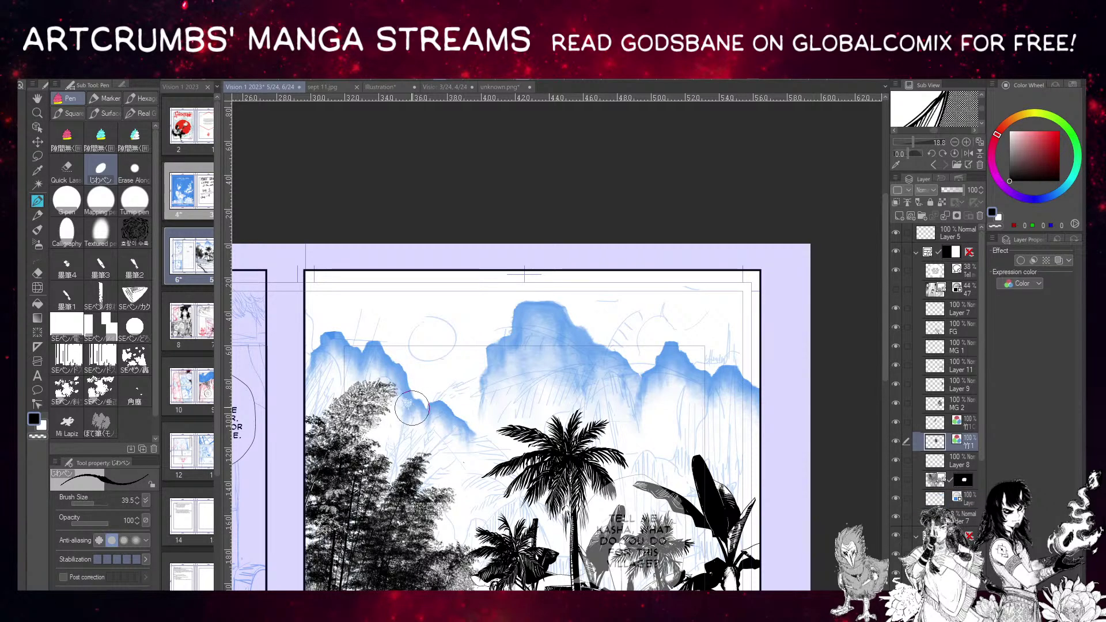
{"action": "left_click", "coordinate": [935, 423]}
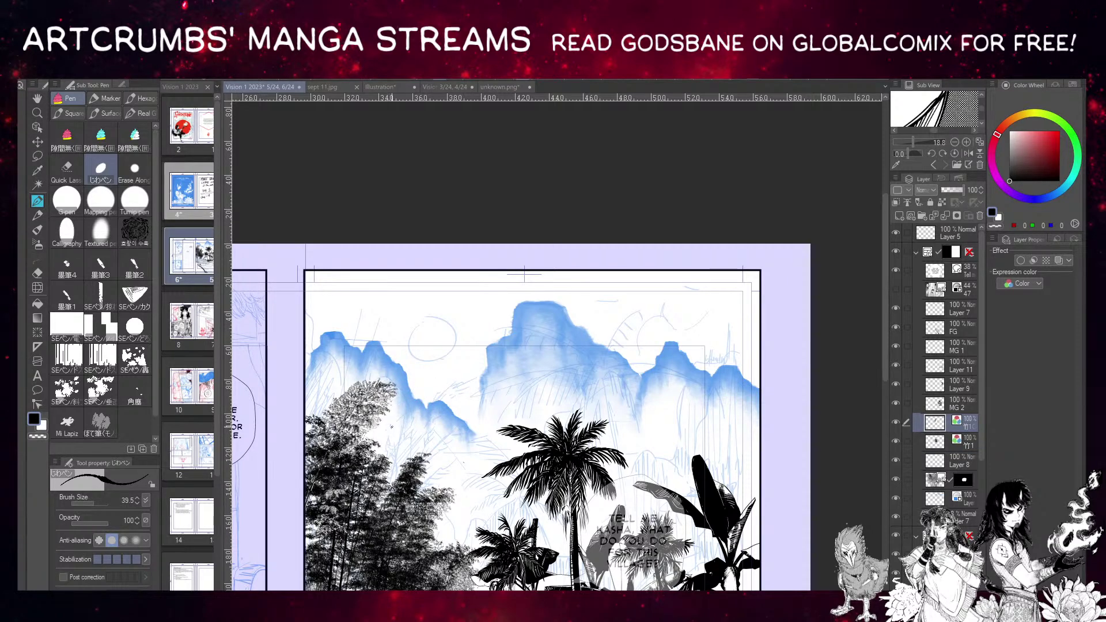
Lower the mountain layer's opacity to 41% and hide the blue sketch in Folder 7.
{"action": "left_click", "coordinate": [938, 498]}
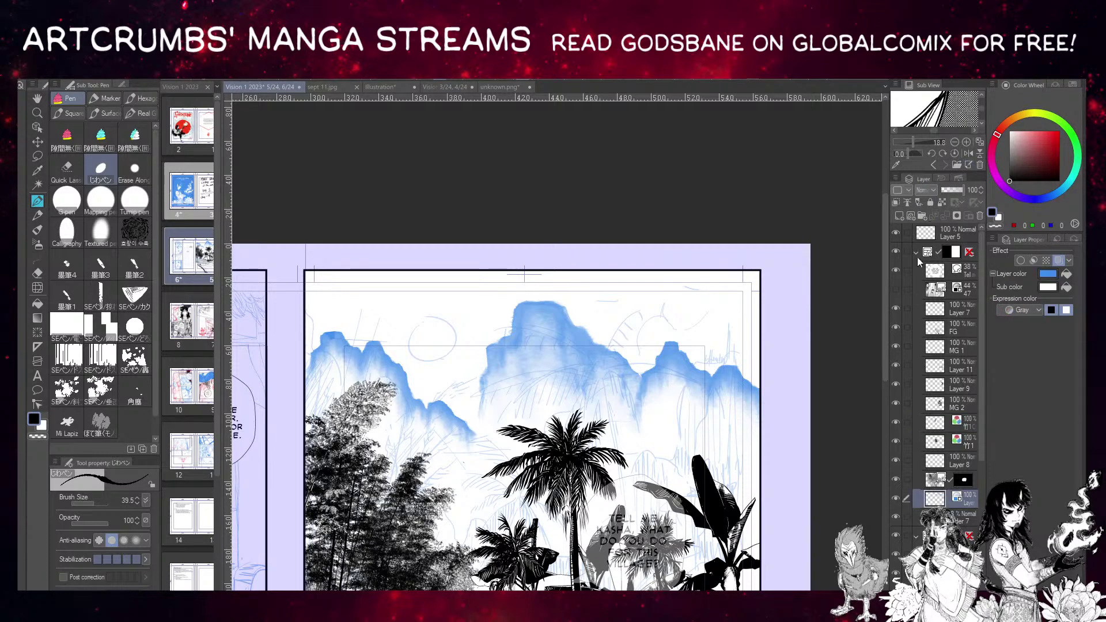
{"action": "left_click", "coordinate": [949, 192]}
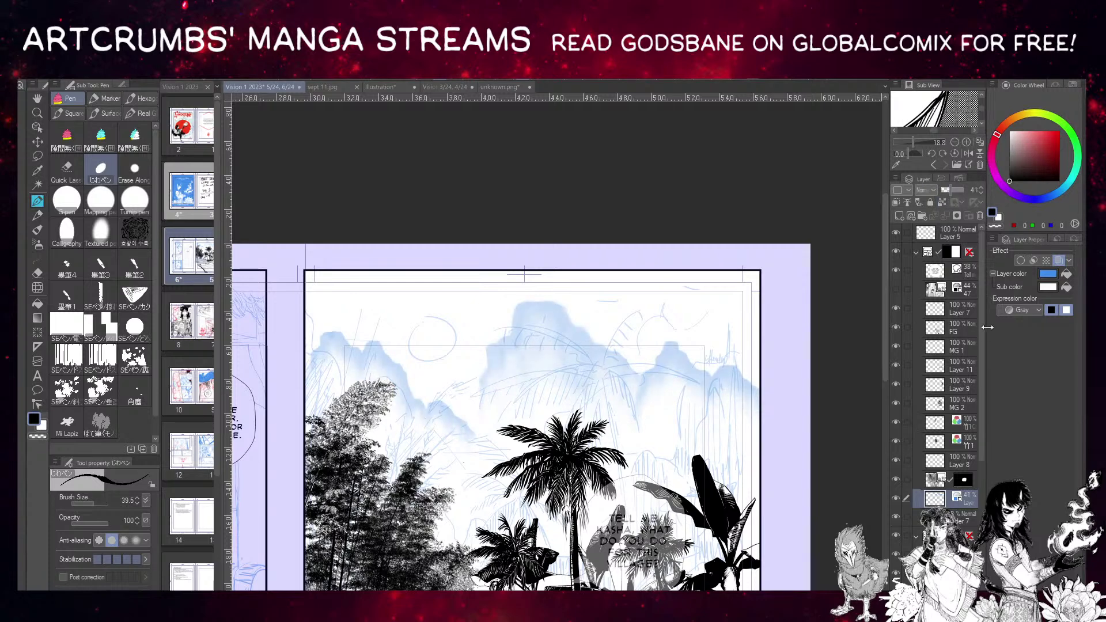
{"action": "left_click_drag", "start_coordinate": [979, 333], "coordinate": [984, 362]}
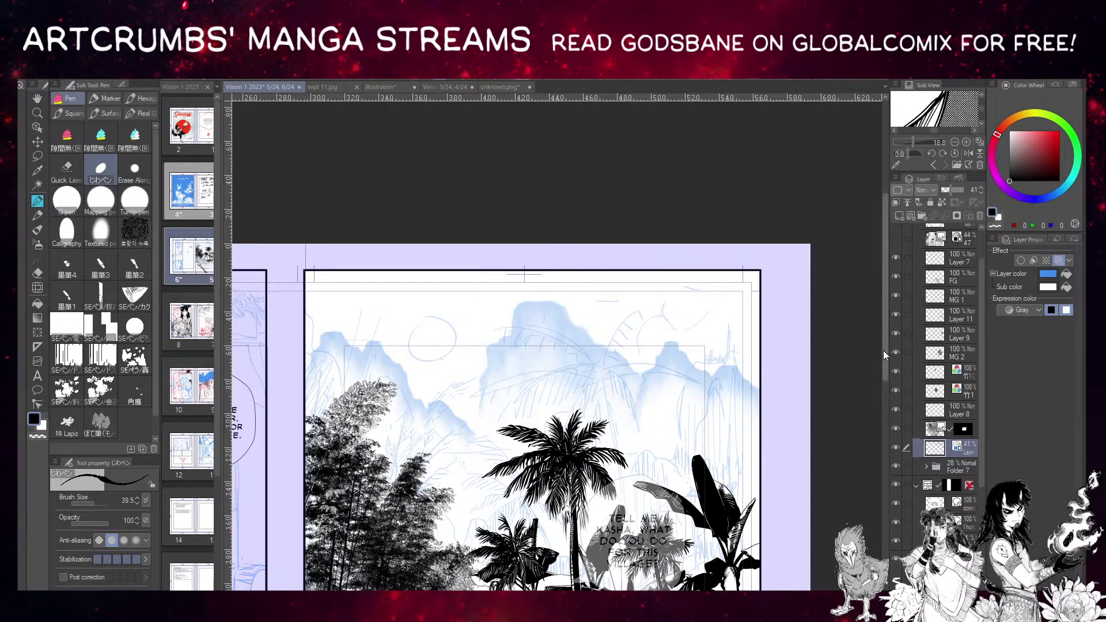
{"action": "left_click_drag", "start_coordinate": [884, 350], "coordinate": [891, 448]}
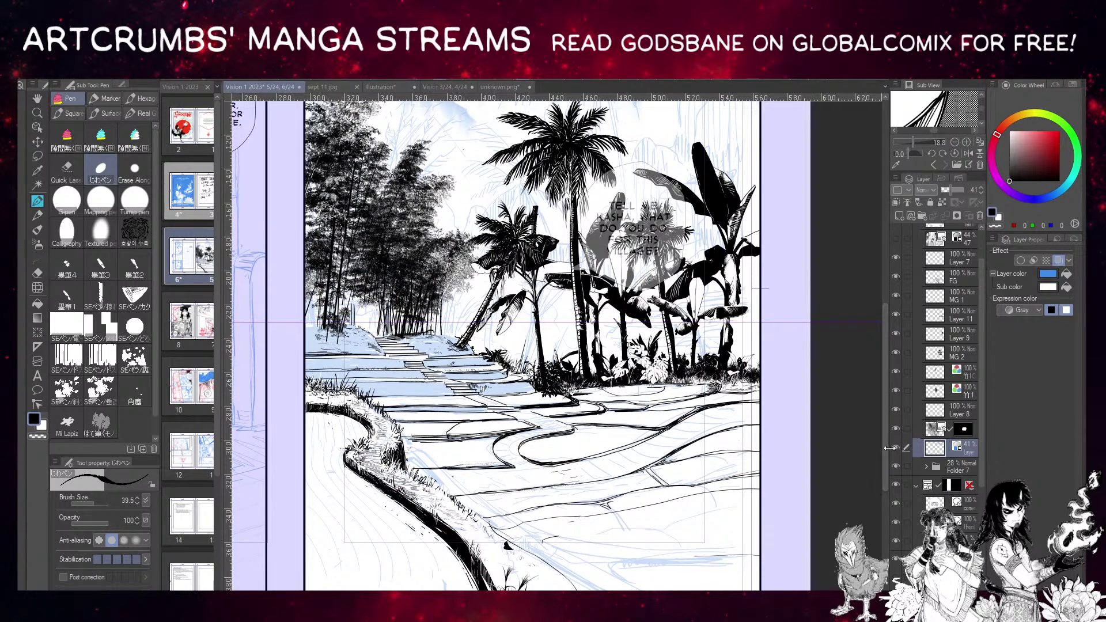
{"action": "left_click", "coordinate": [897, 466]}
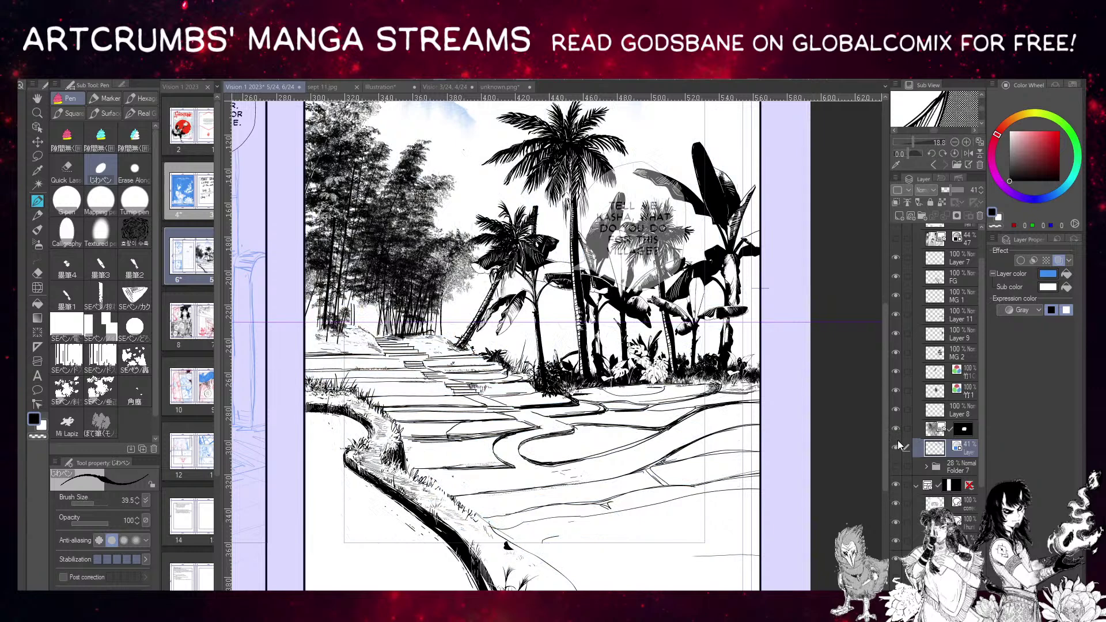
{"action": "left_click_drag", "start_coordinate": [885, 371], "coordinate": [900, 322]}
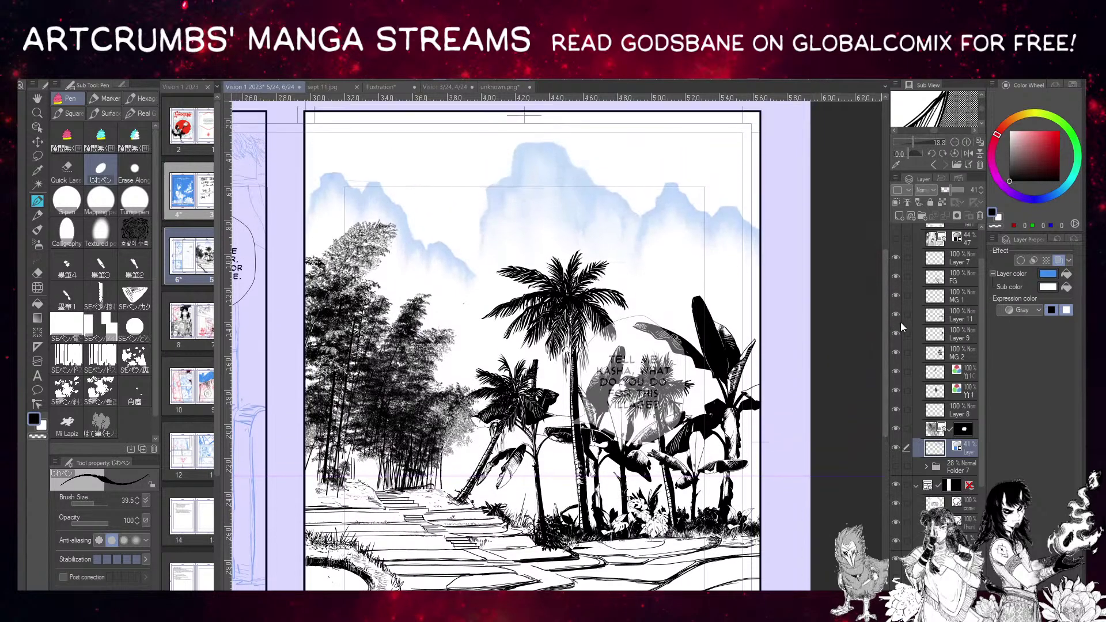
Add a new layer above the mountain wash and ink the left mountain range's ridgeline and cliff edges with the じわペン pen.
{"action": "left_click", "coordinate": [899, 215]}
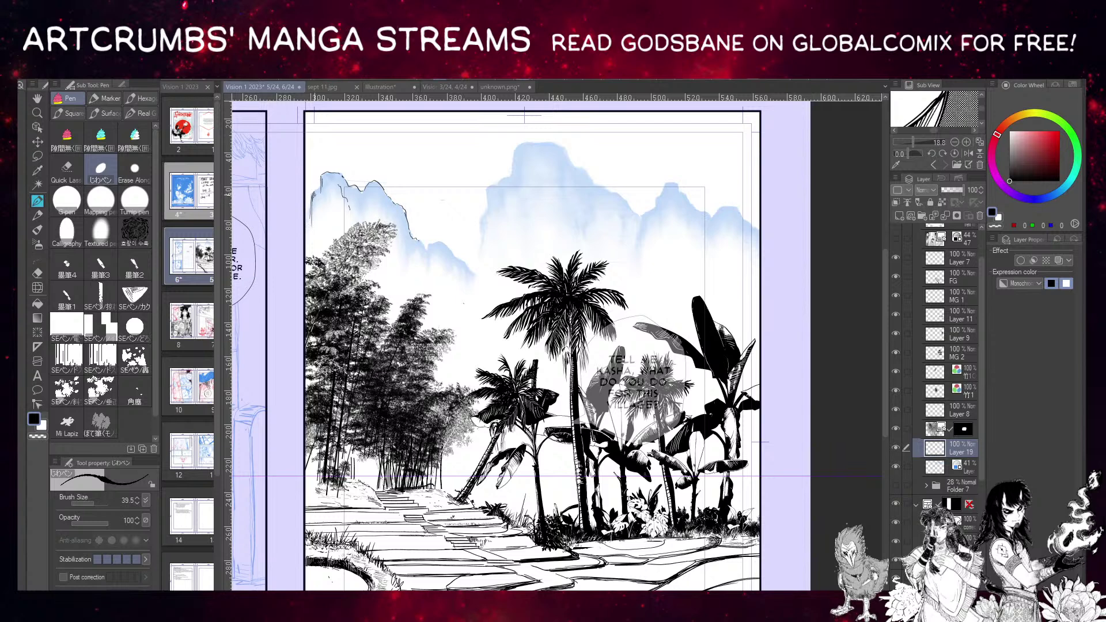
{"action": "left_click_drag", "start_coordinate": [323, 183], "coordinate": [319, 201]}
{"action": "left_click_drag", "start_coordinate": [420, 244], "coordinate": [431, 280]}
{"action": "left_click_drag", "start_coordinate": [399, 212], "coordinate": [404, 242]}
{"action": "mouse_move", "coordinate": [401, 221]}
{"action": "left_mouse_down"}
{"action": "mouse_move", "coordinate": [408, 259]}
{"action": "mouse_move", "coordinate": [446, 244]}
{"action": "mouse_move", "coordinate": [481, 302]}
{"action": "left_mouse_up"}
{"action": "mouse_move", "coordinate": [482, 248]}
{"action": "left_mouse_down"}
{"action": "mouse_move", "coordinate": [489, 190]}
{"action": "mouse_move", "coordinate": [484, 242]}
{"action": "left_mouse_up"}
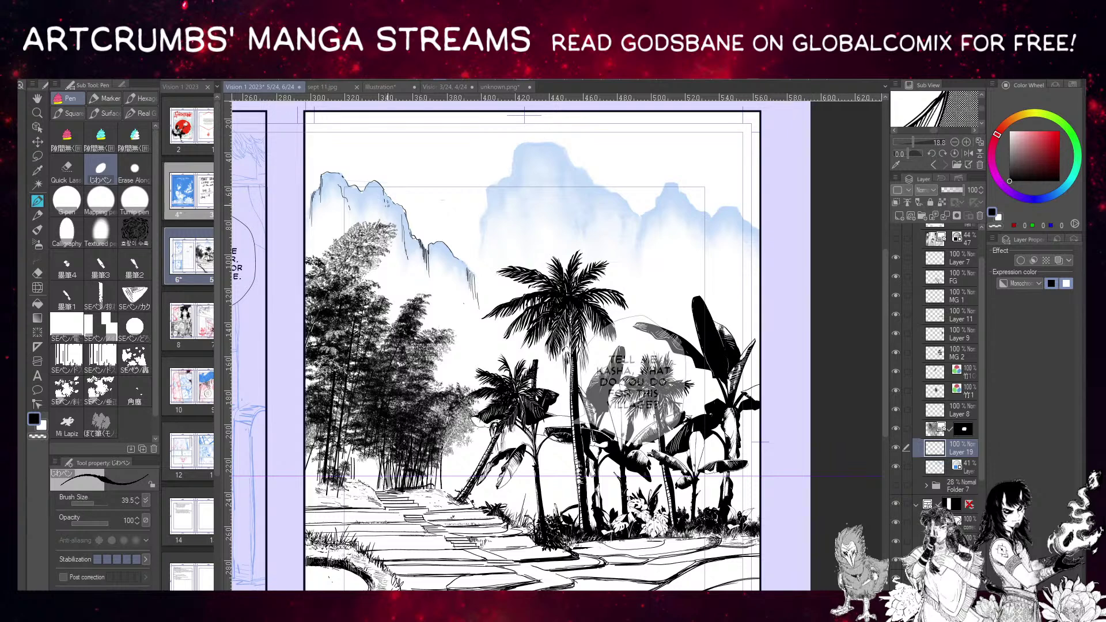
{"action": "left_click_drag", "start_coordinate": [356, 187], "coordinate": [360, 207]}
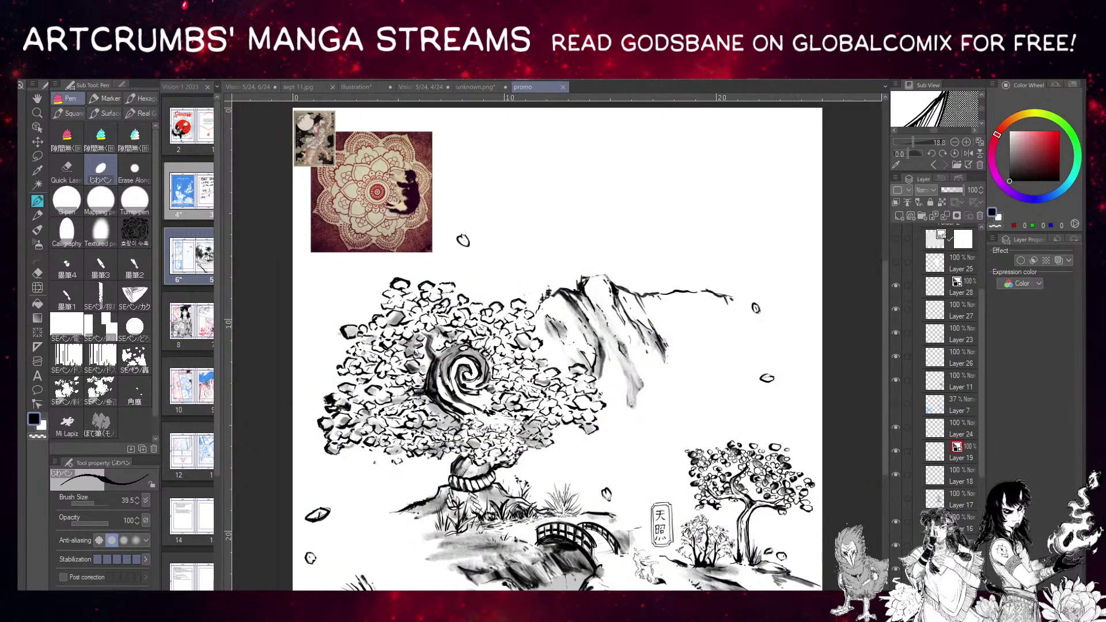
In the promo illustration, hide Layer 1 Copy 2 and Layer 5, which hold the pasted reference images.
{"action": "scroll", "coordinate": [945, 422], "scroll_direction": "up", "scroll_amount": 5}
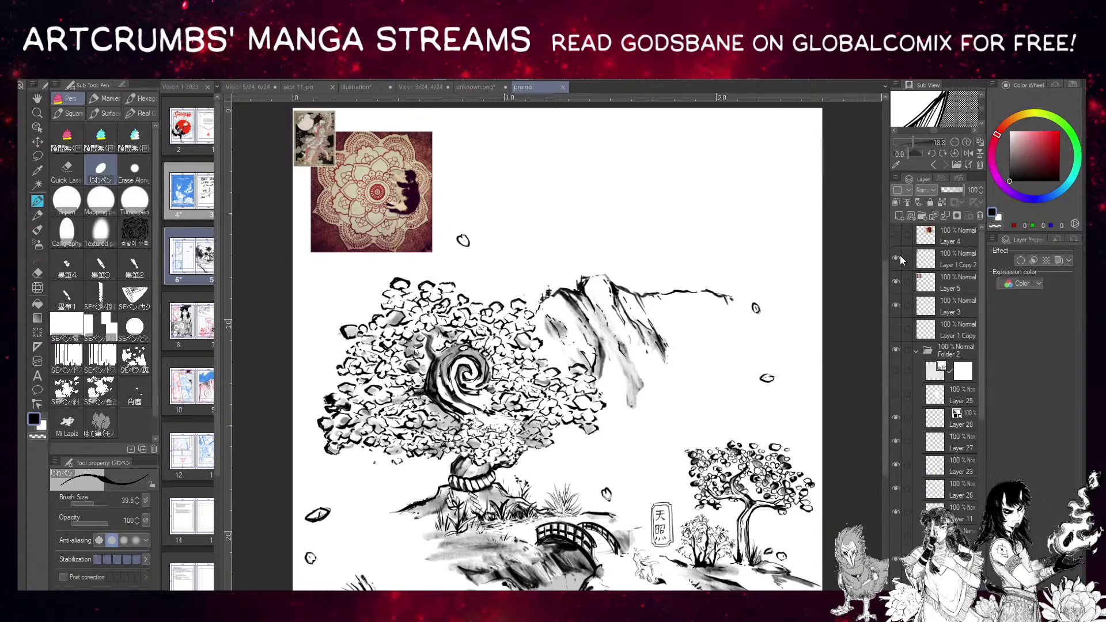
{"action": "left_click", "coordinate": [895, 259]}
{"action": "left_click", "coordinate": [895, 281]}
{"action": "left_click", "coordinate": [916, 351]}
{"action": "left_click", "coordinate": [915, 351]}
Toggle Layer 7's visibility on and off and look down the layer list for the blue sketch folder.
{"action": "scroll", "coordinate": [958, 447], "scroll_direction": "down", "scroll_amount": 3}
{"action": "scroll", "coordinate": [958, 448], "scroll_direction": "down", "scroll_amount": 2}
{"action": "left_click", "coordinate": [896, 402]}
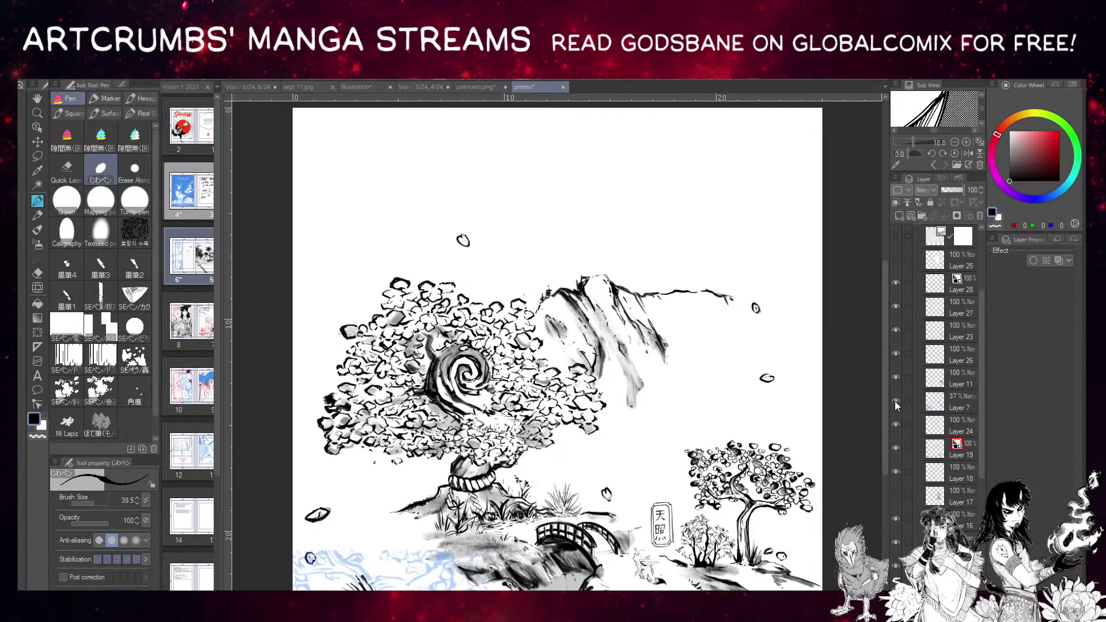
{"action": "left_click", "coordinate": [895, 402]}
{"action": "scroll", "coordinate": [935, 432], "scroll_direction": "down", "scroll_amount": 8}
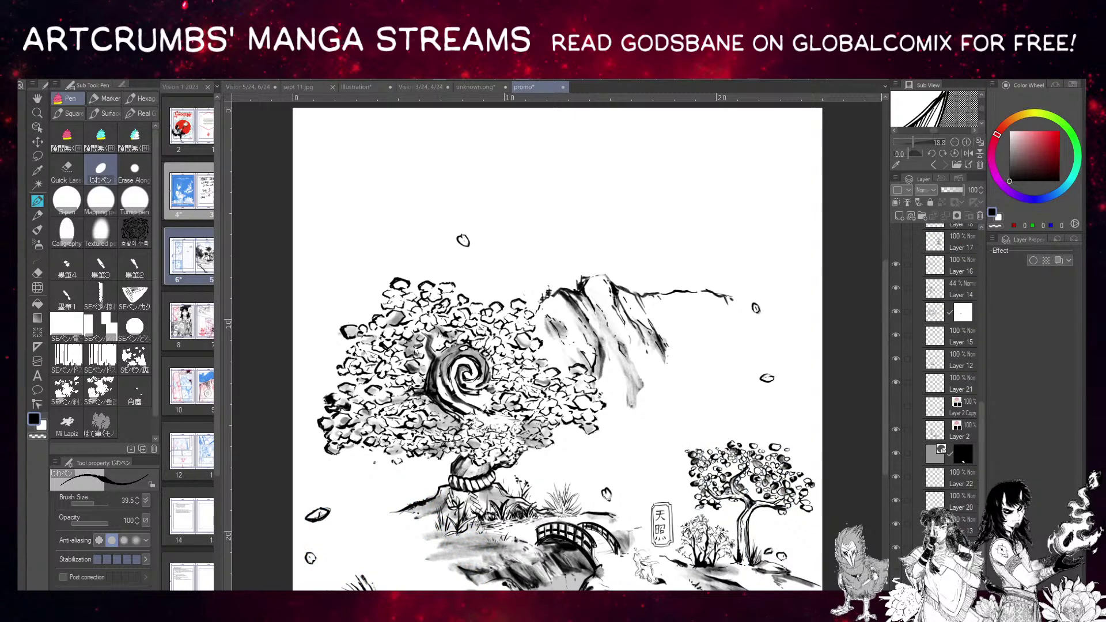
{"action": "scroll", "coordinate": [950, 403], "scroll_direction": "down", "scroll_amount": 4}
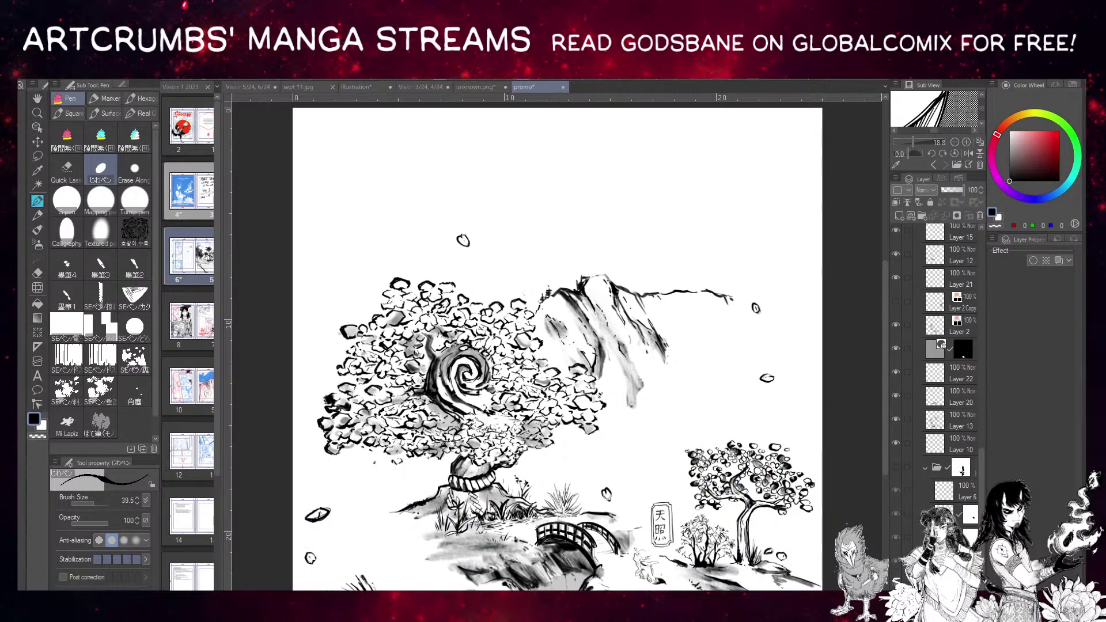
Show the masked blue sketch folder and raise its opacity to 100%.
{"action": "left_click", "coordinate": [918, 469]}
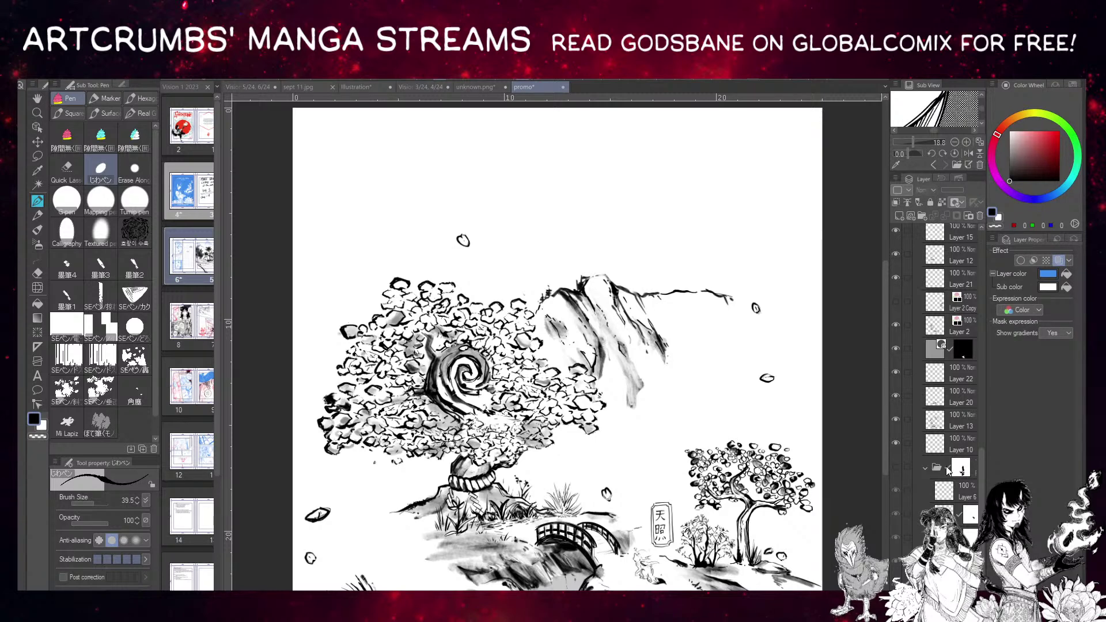
{"action": "left_click", "coordinate": [895, 467]}
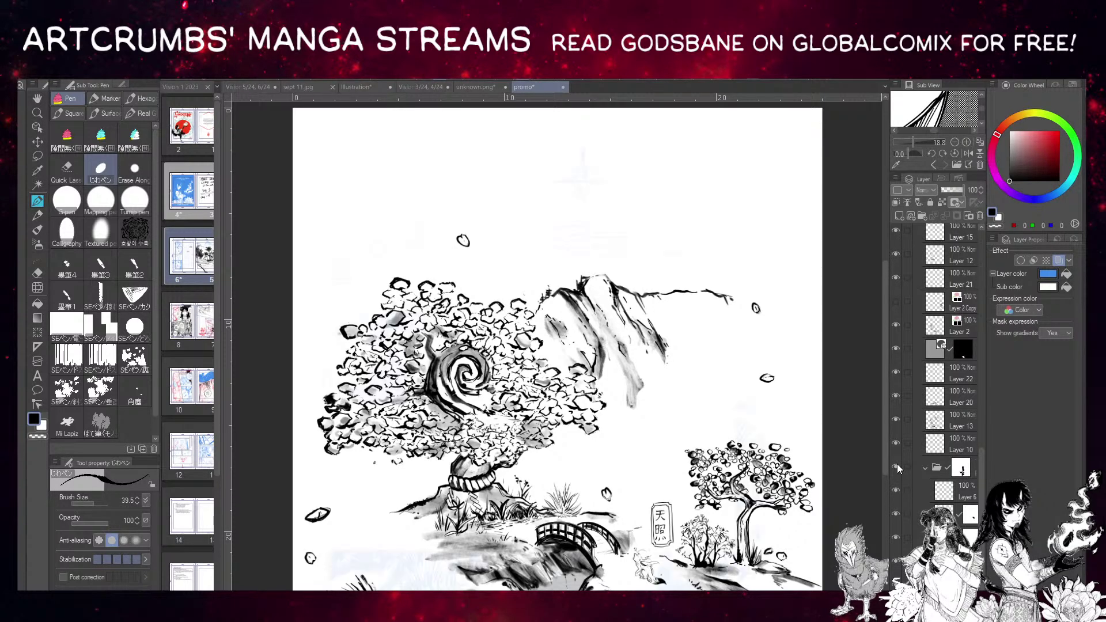
{"action": "left_click", "coordinate": [904, 465]}
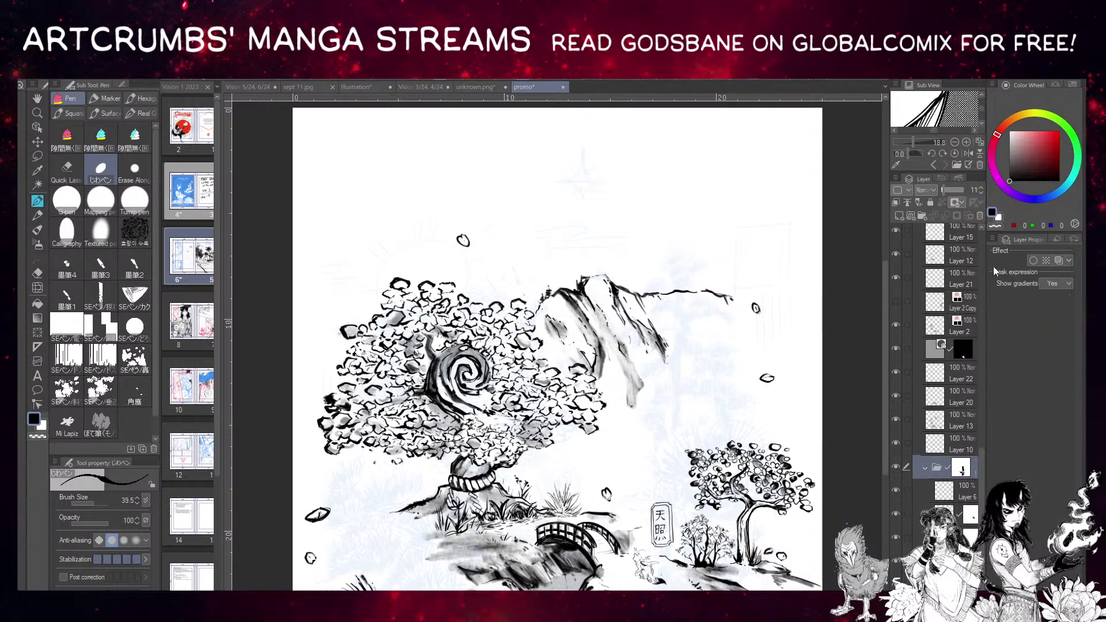
{"action": "left_click_drag", "start_coordinate": [945, 192], "coordinate": [1002, 199]}
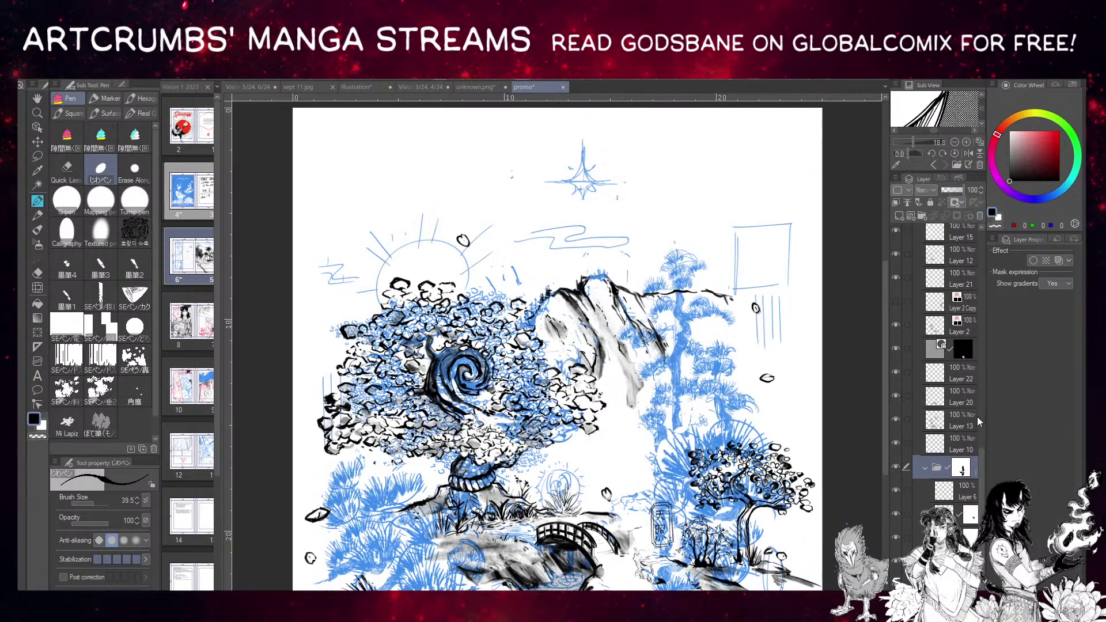
Collapse and hide the inked artwork in Folder 2 so only the blue sketch shows, and select its masked sketch layers.
{"action": "scroll", "coordinate": [977, 417], "scroll_direction": "up", "scroll_amount": 10}
{"action": "scroll", "coordinate": [951, 450], "scroll_direction": "down", "scroll_amount": 10}
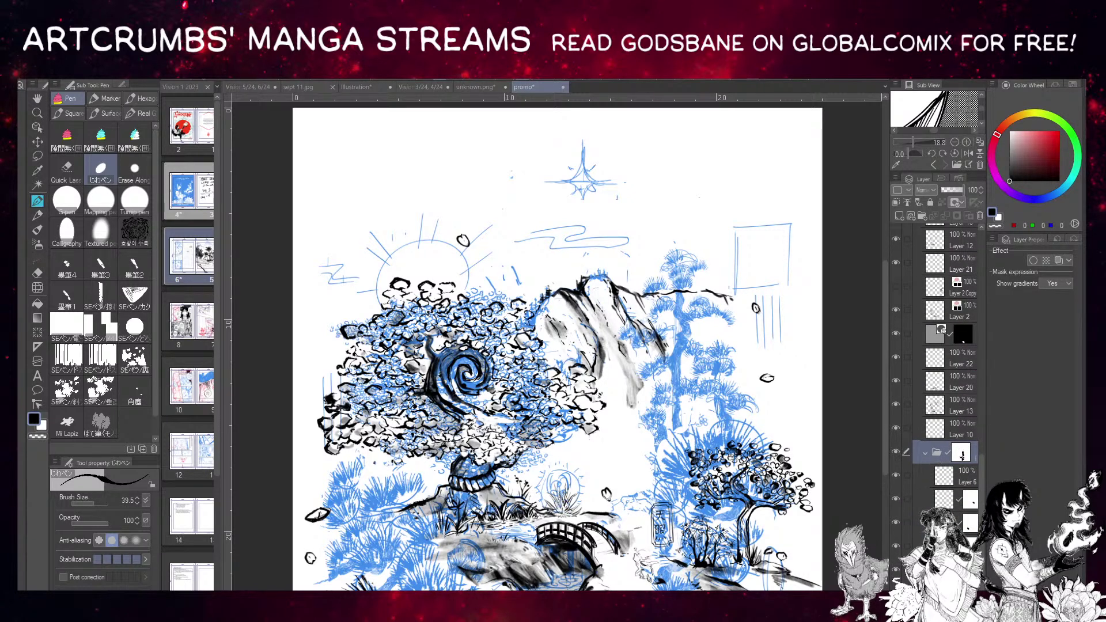
{"action": "left_click", "coordinate": [896, 452]}
{"action": "scroll", "coordinate": [951, 416], "scroll_direction": "up", "scroll_amount": 10}
{"action": "scroll", "coordinate": [921, 352], "scroll_direction": "up", "scroll_amount": 5}
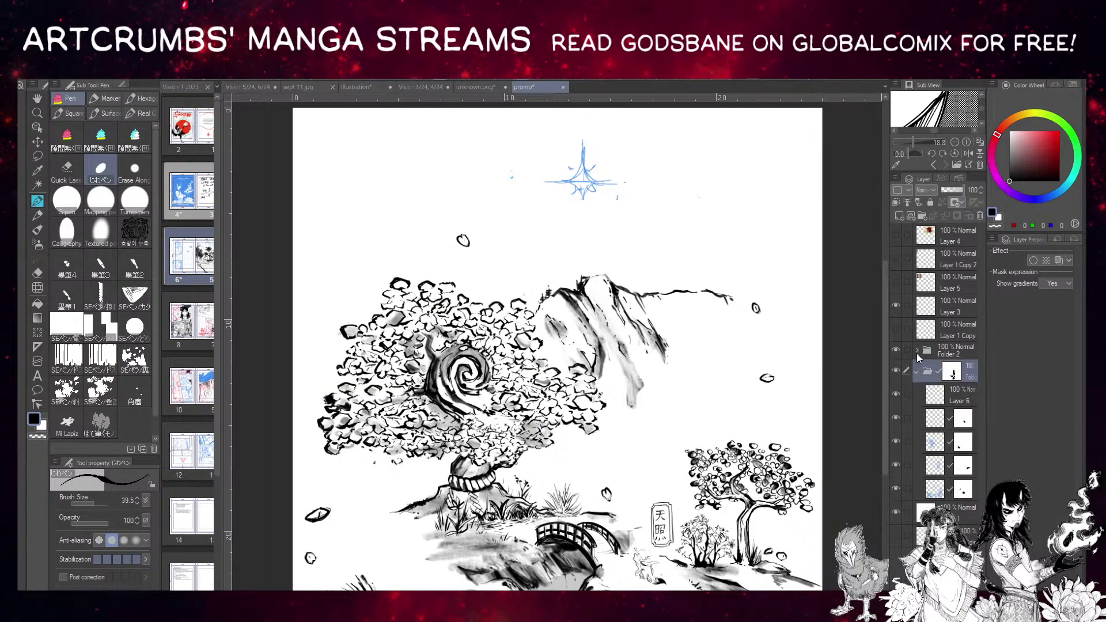
{"action": "left_click", "coordinate": [896, 350]}
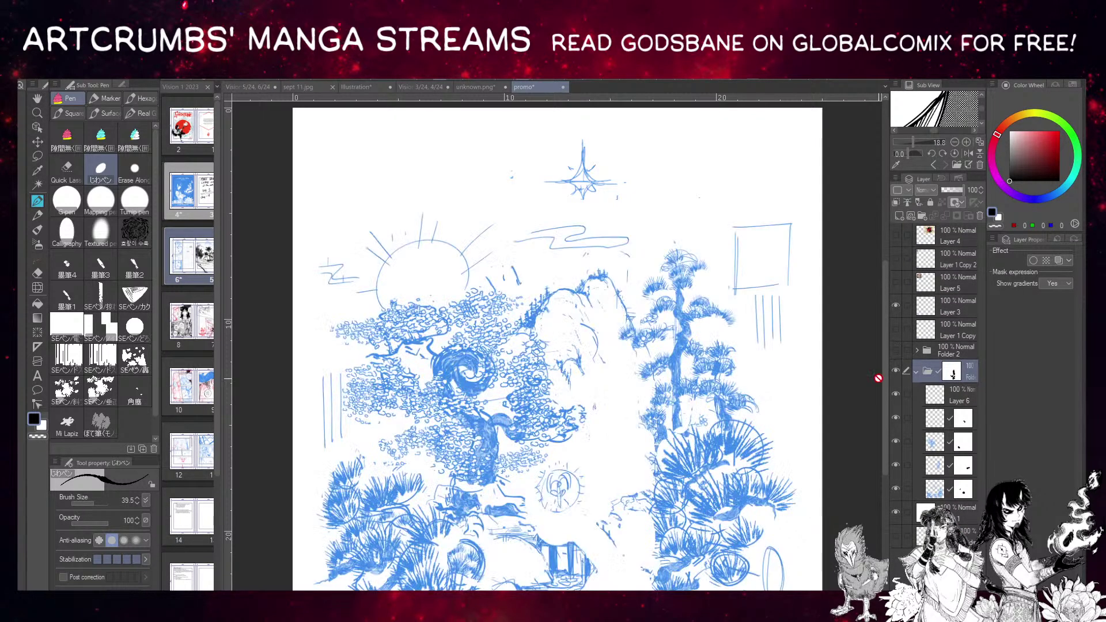
{"action": "left_click", "coordinate": [961, 426]}
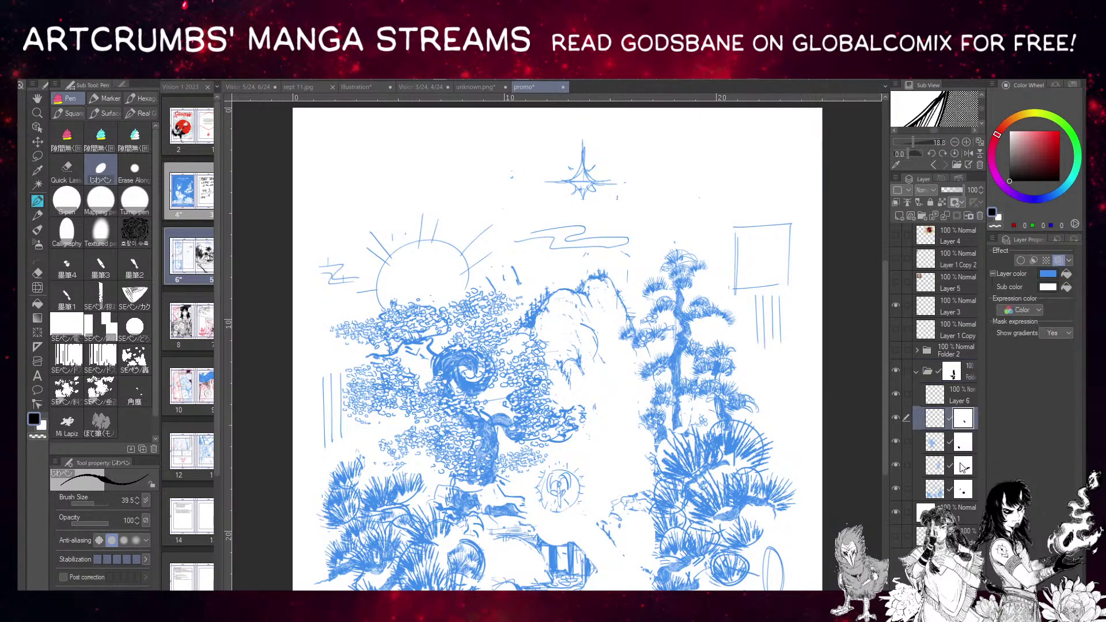
{"action": "left_click", "coordinate": [966, 476]}
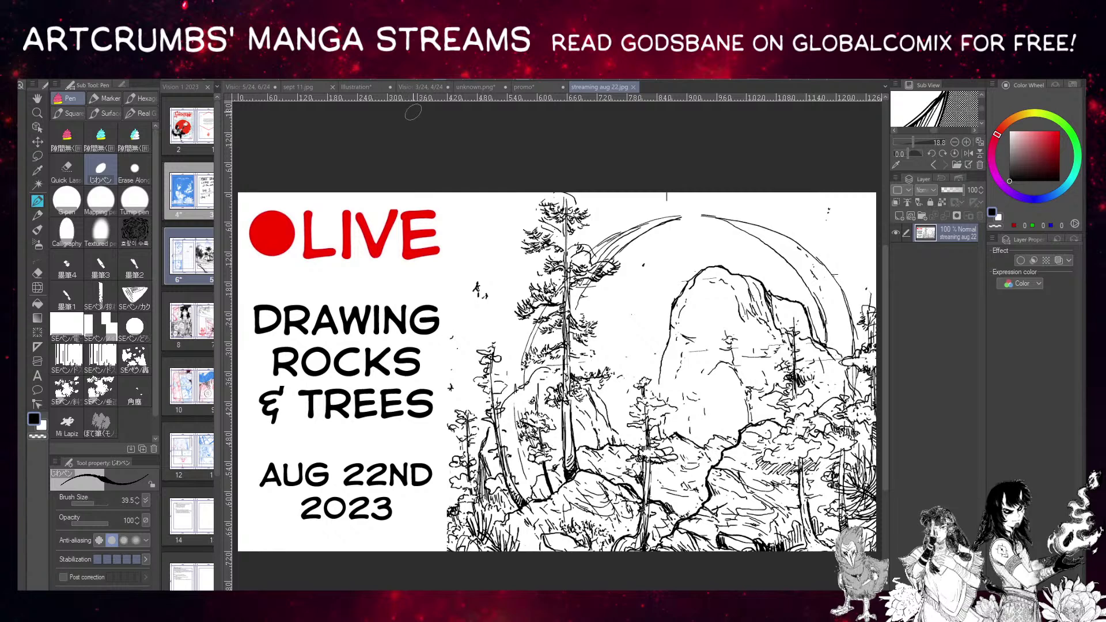
Revisit the promo and unknown.png documents and close the chapter title spread on pages 3/24 and 4/24.
{"action": "left_click", "coordinate": [517, 88]}
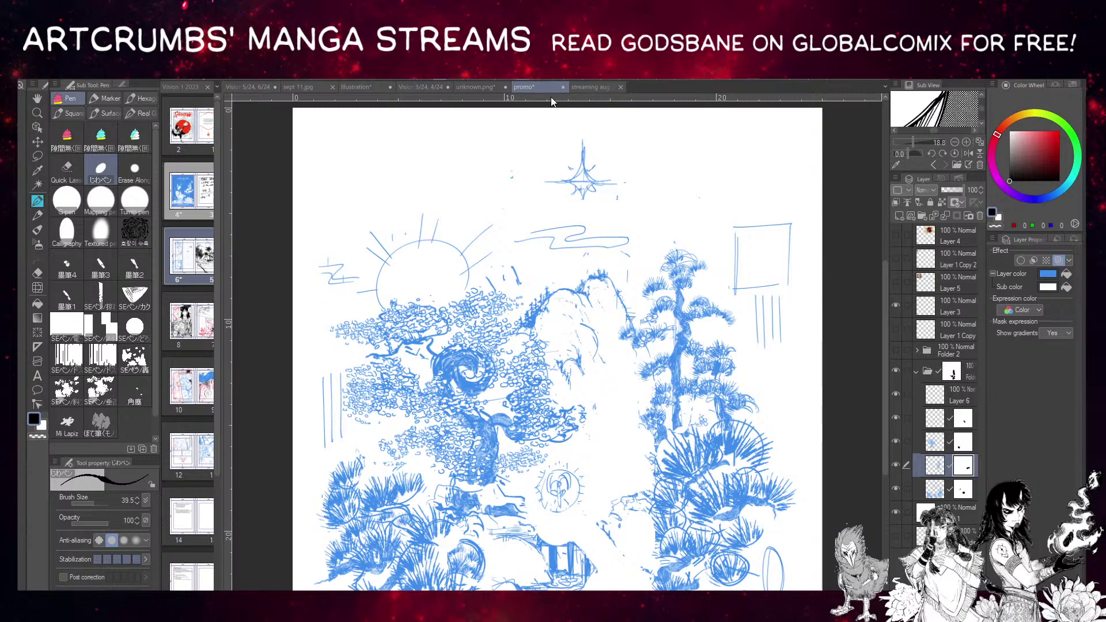
{"action": "left_click", "coordinate": [477, 88]}
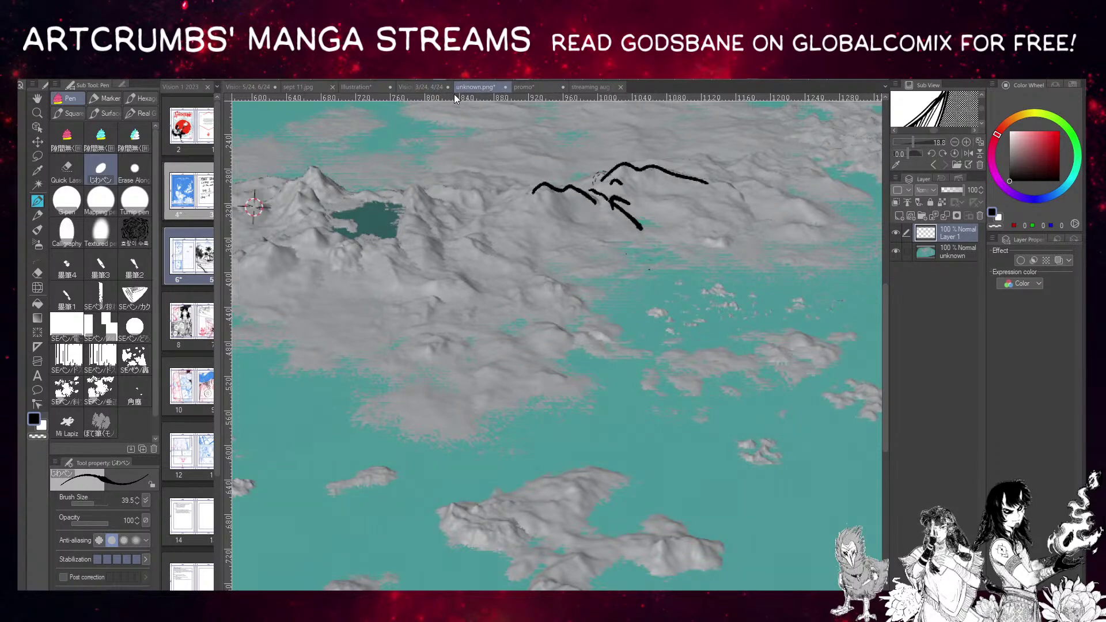
{"action": "left_click", "coordinate": [430, 85]}
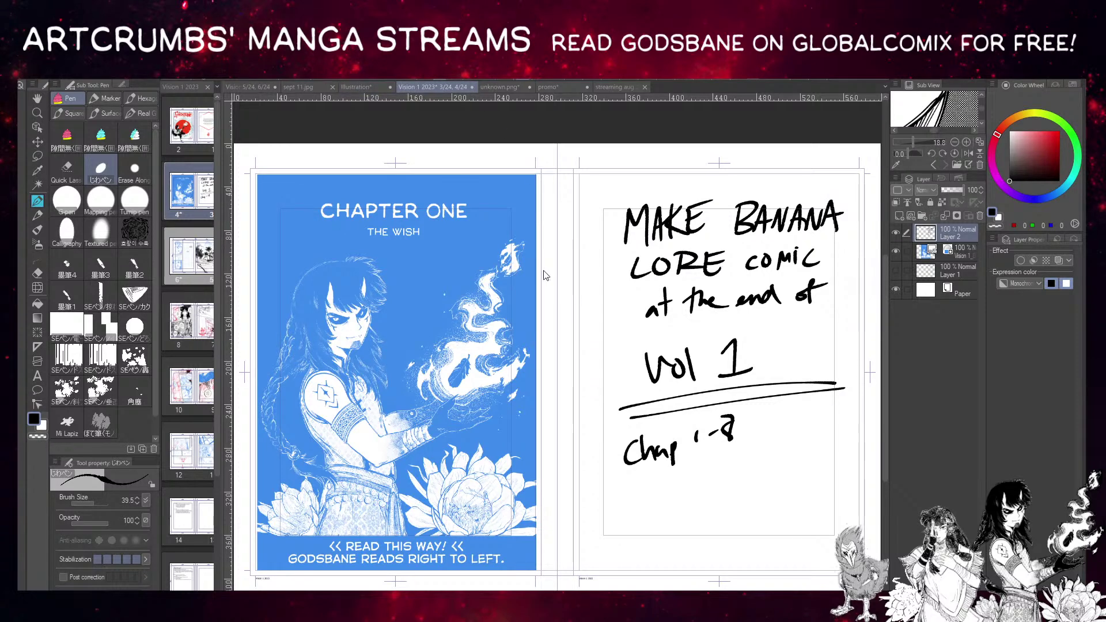
{"action": "left_click", "coordinate": [471, 86]}
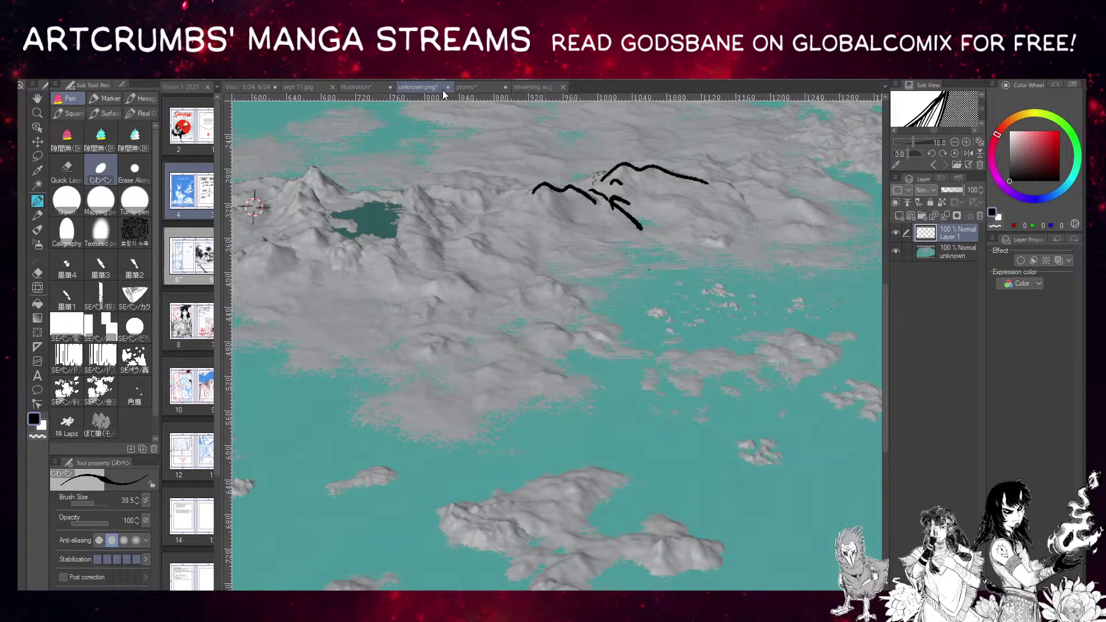
Close the Illustration sketch and sept 11.jpg, and return to the jungle village spread on pages 5/24 and 6/24.
{"action": "left_click", "coordinate": [363, 87]}
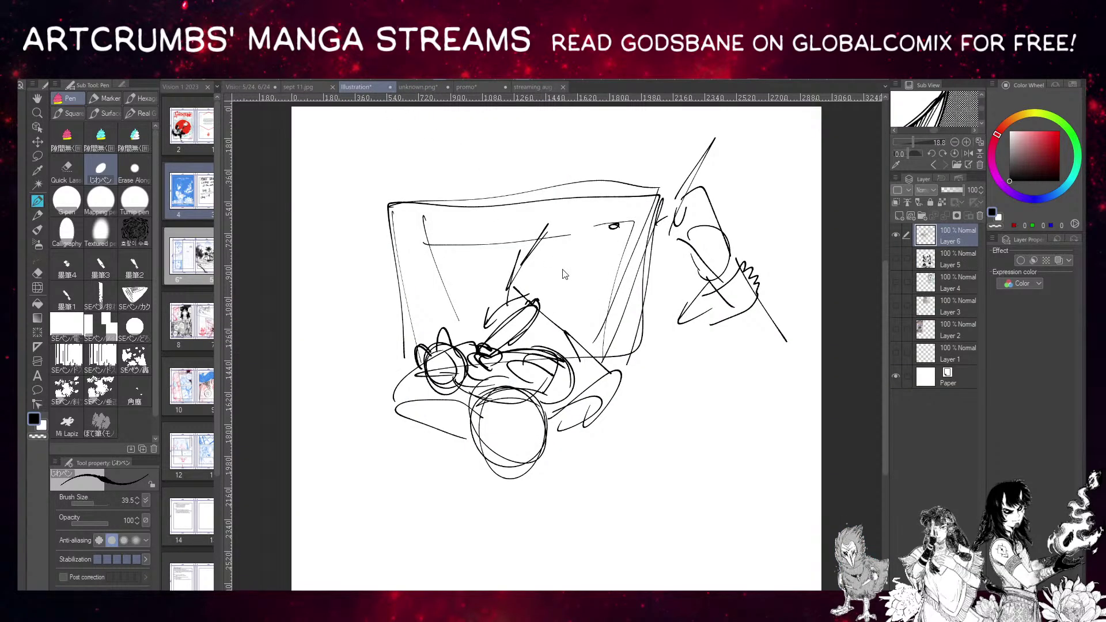
{"action": "key", "text": "ctrl+w"}
{"action": "left_click", "coordinate": [325, 88]}
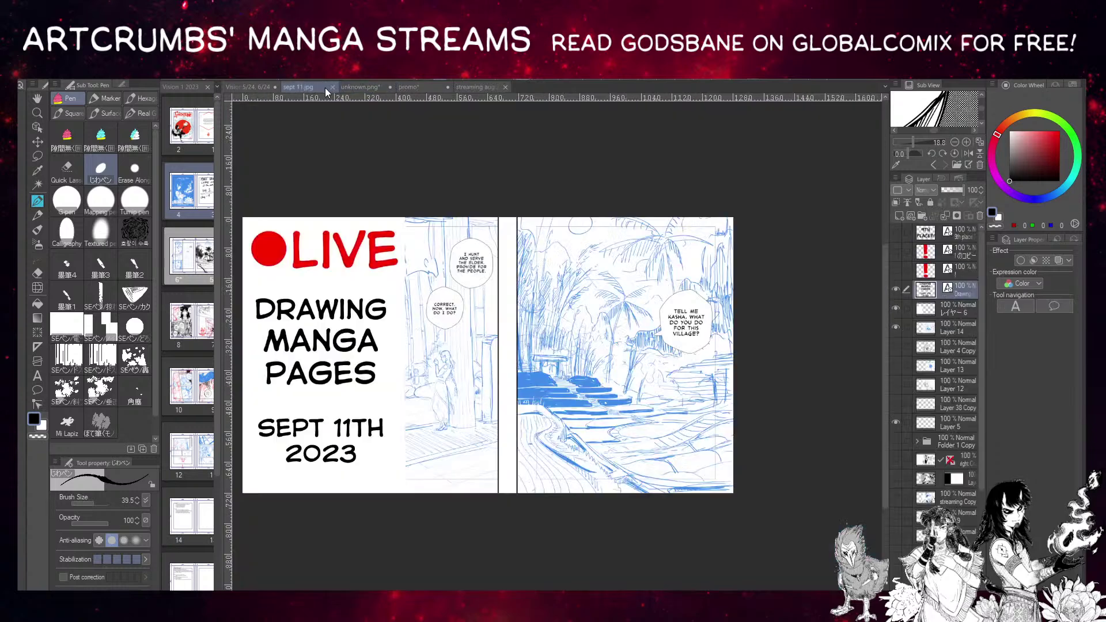
{"action": "left_click", "coordinate": [332, 87]}
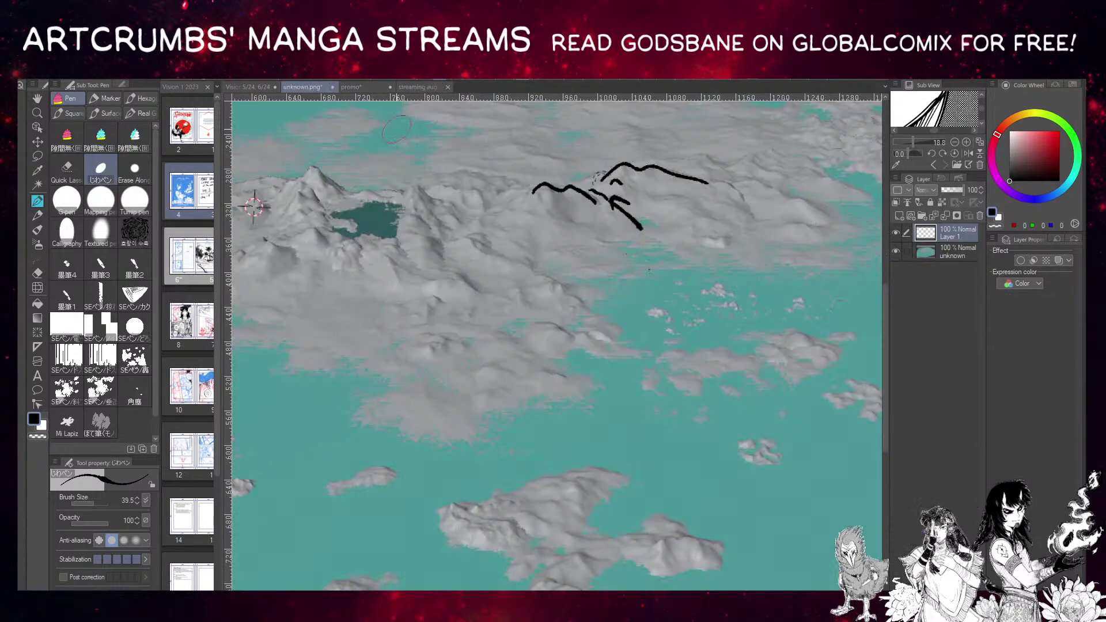
{"action": "left_click", "coordinate": [251, 90]}
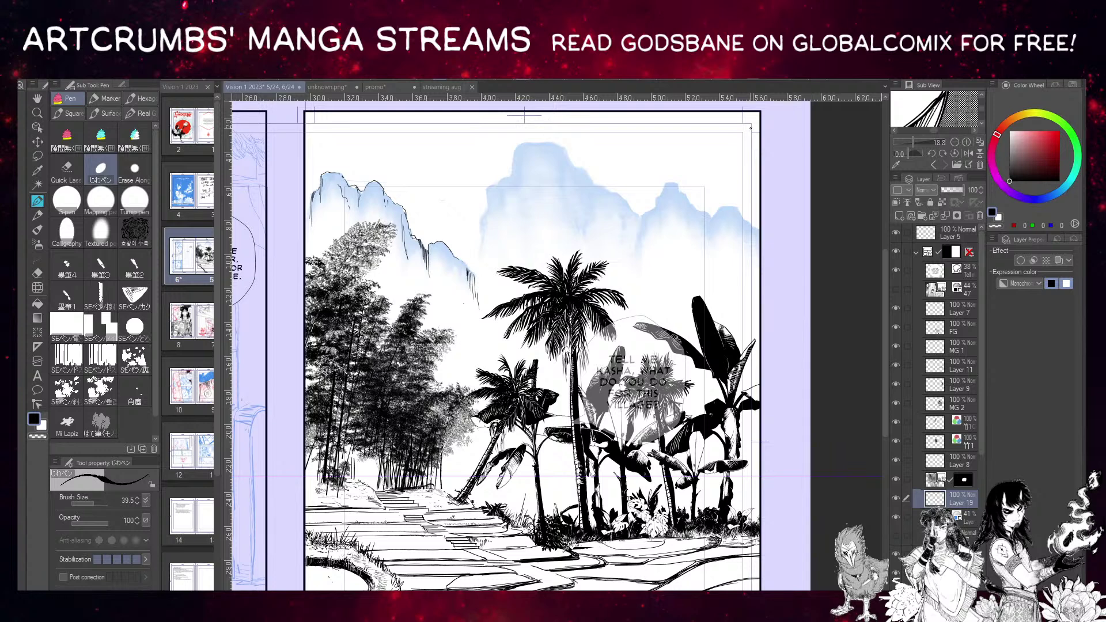
Try the じわペン pen at sizes 790.3 and 2000 with strokes across the mountains, and undo both strokes.
{"action": "scroll", "coordinate": [522, 181], "scroll_direction": "up", "scroll_amount": 1}
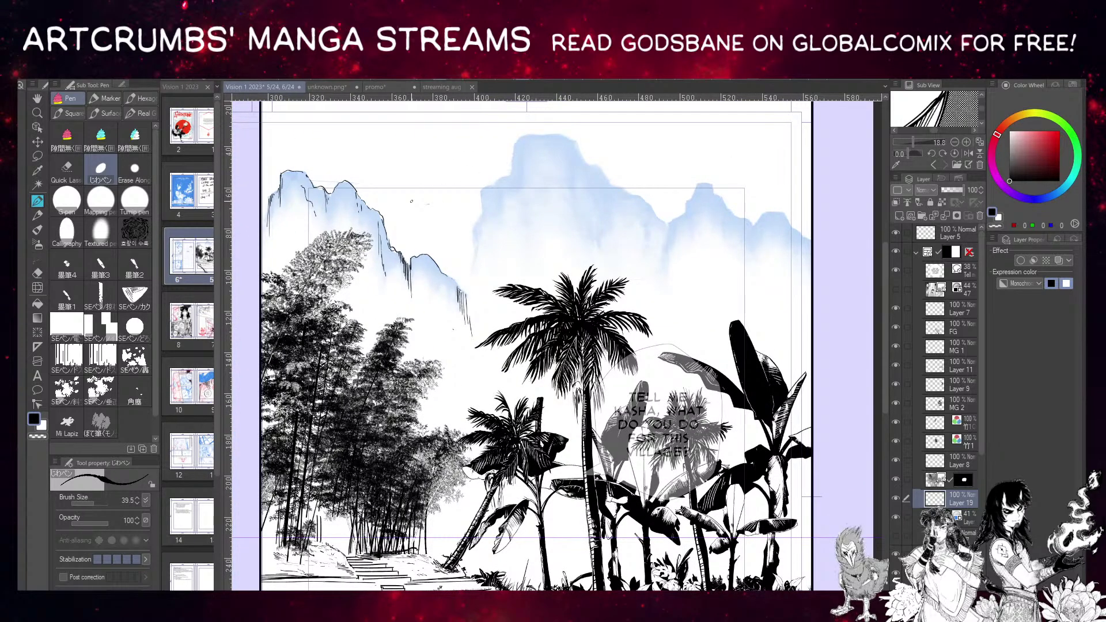
{"action": "left_click", "coordinate": [106, 504]}
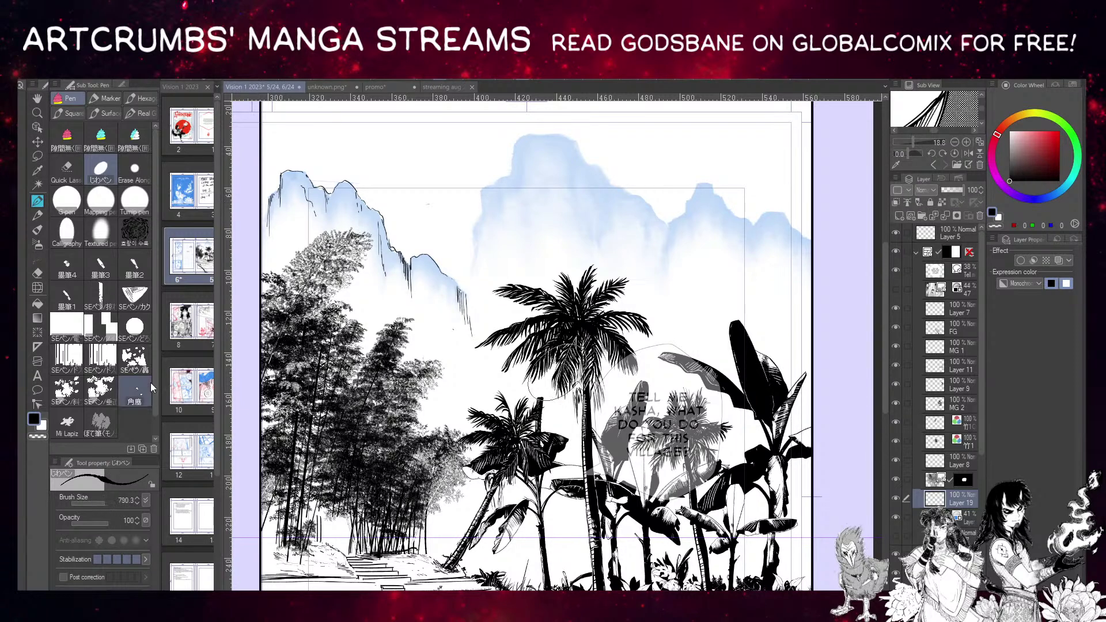
{"action": "left_click_drag", "start_coordinate": [398, 204], "coordinate": [780, 179]}
{"action": "left_click", "coordinate": [111, 504]}
{"action": "left_click_drag", "start_coordinate": [461, 248], "coordinate": [759, 254]}
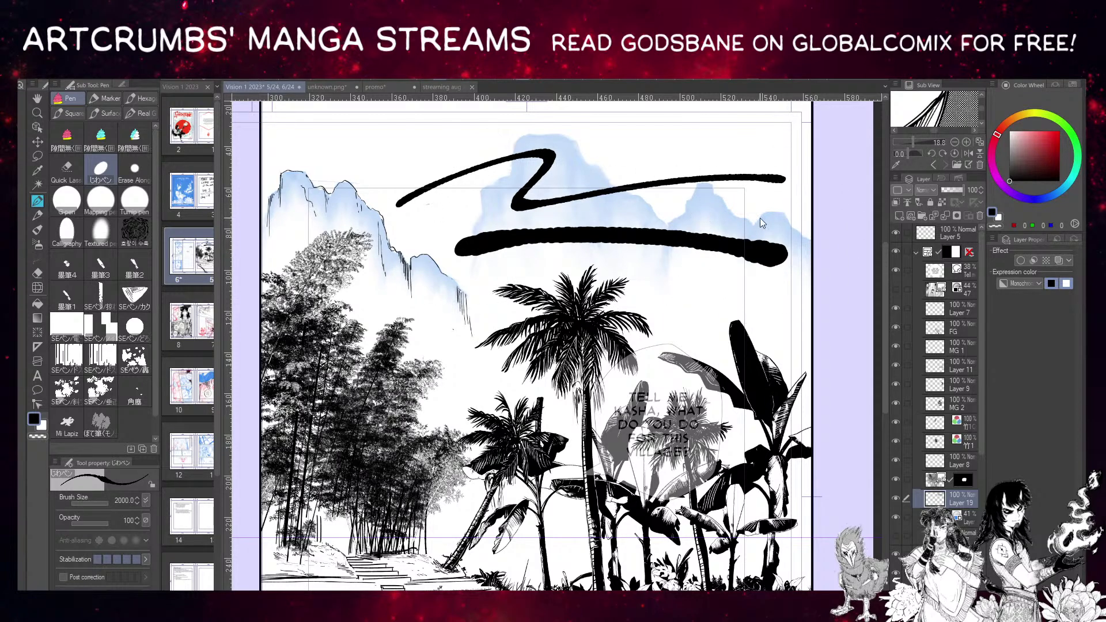
{"action": "key", "text": "ctrl+z"}
{"action": "key", "text": "ctrl+z"}
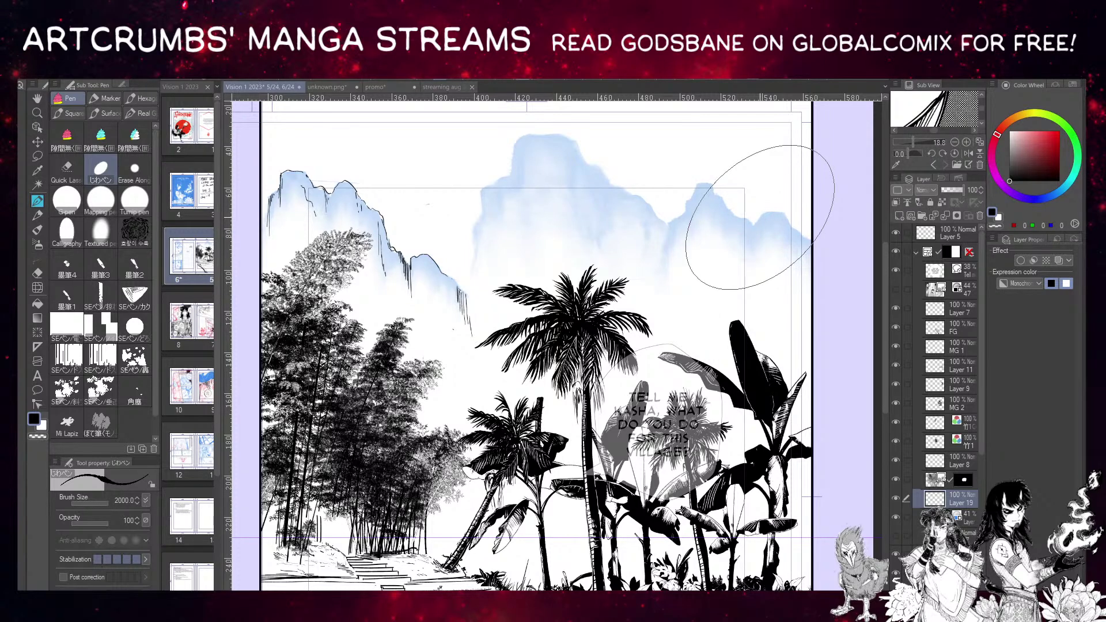
Set the じわペン brush size to 35.8 and ink the left cliff edge of the central mountain on Layer 19.
{"action": "left_click", "coordinate": [91, 503]}
{"action": "left_click_drag", "start_coordinate": [95, 504], "coordinate": [98, 505]}
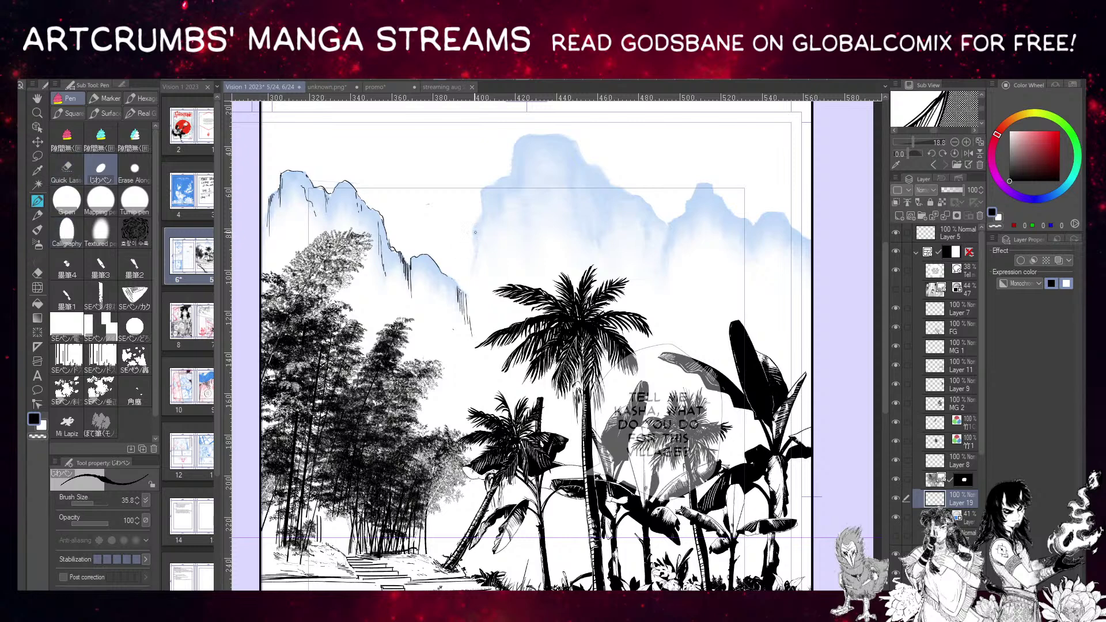
{"action": "left_click_drag", "start_coordinate": [482, 194], "coordinate": [476, 268]}
{"action": "mouse_move", "coordinate": [484, 189]}
{"action": "left_mouse_down"}
{"action": "mouse_move", "coordinate": [480, 208]}
{"action": "mouse_move", "coordinate": [492, 182]}
{"action": "left_mouse_up"}
Switch to the ハイペン3 ink brush, browse the special pens material folder, and enlarge the view of its pen thumbnails.
{"action": "key", "text": "b"}
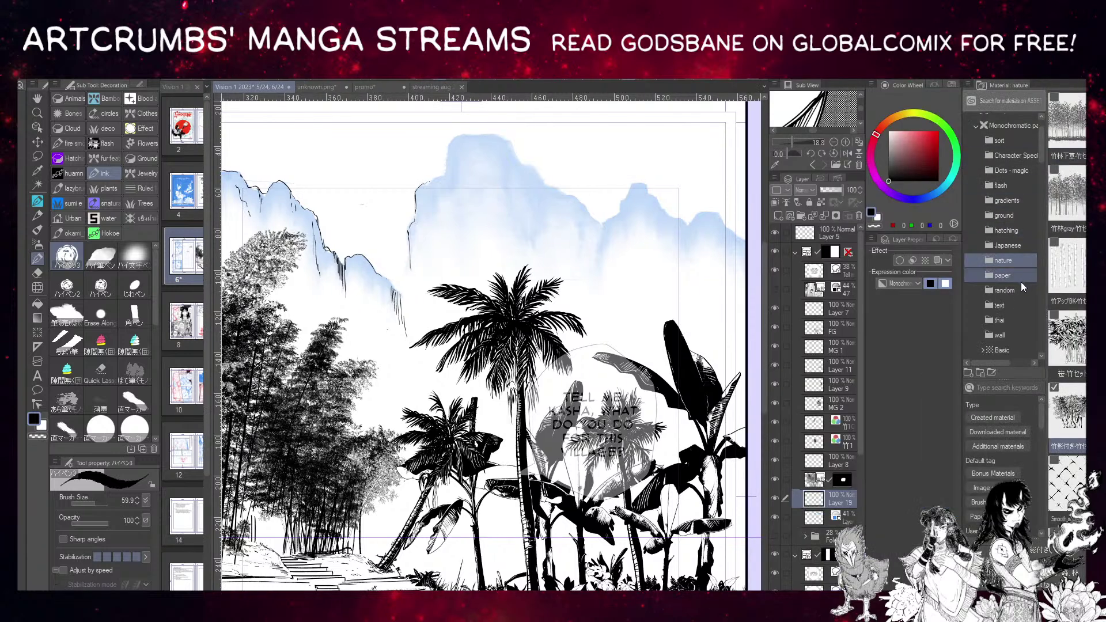
{"action": "left_click", "coordinate": [1021, 282]}
{"action": "scroll", "coordinate": [1022, 285], "scroll_direction": "down", "scroll_amount": 3}
{"action": "left_click", "coordinate": [1020, 286]}
{"action": "scroll", "coordinate": [1020, 291], "scroll_direction": "down", "scroll_amount": 2}
{"action": "left_click", "coordinate": [1017, 301]}
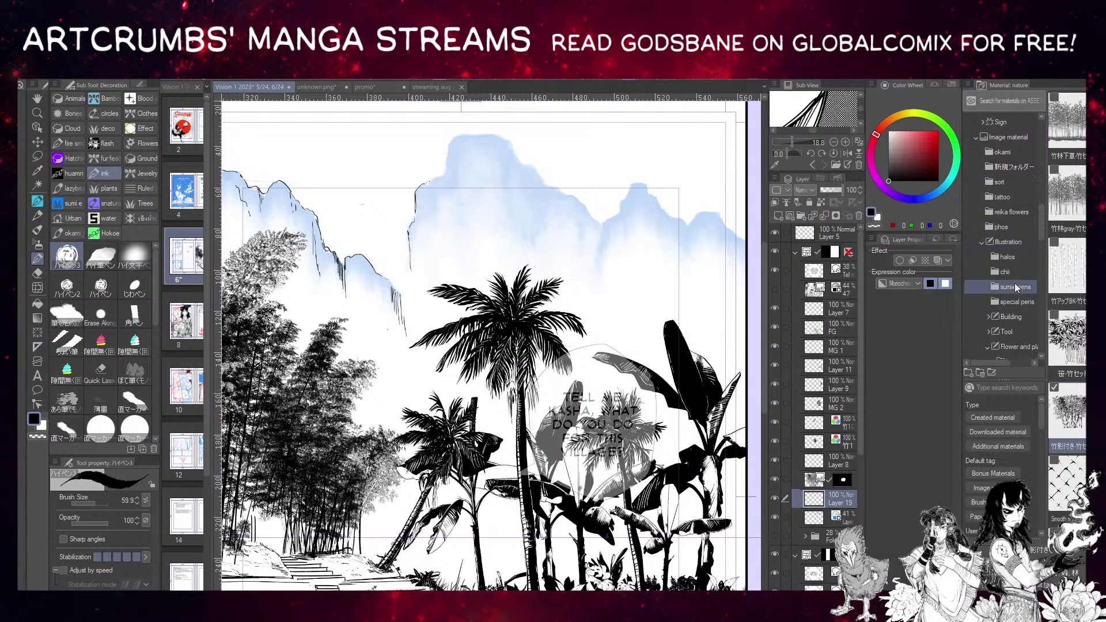
{"action": "scroll", "coordinate": [1080, 177], "scroll_direction": "down", "scroll_amount": 5}
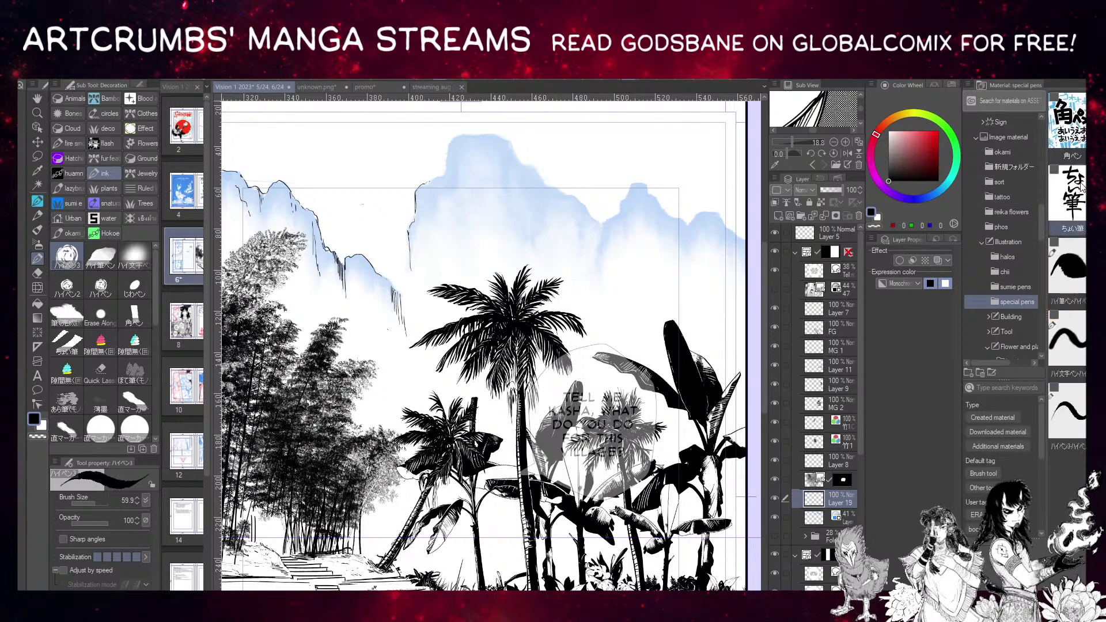
{"action": "scroll", "coordinate": [1080, 187], "scroll_direction": "down", "scroll_amount": 5}
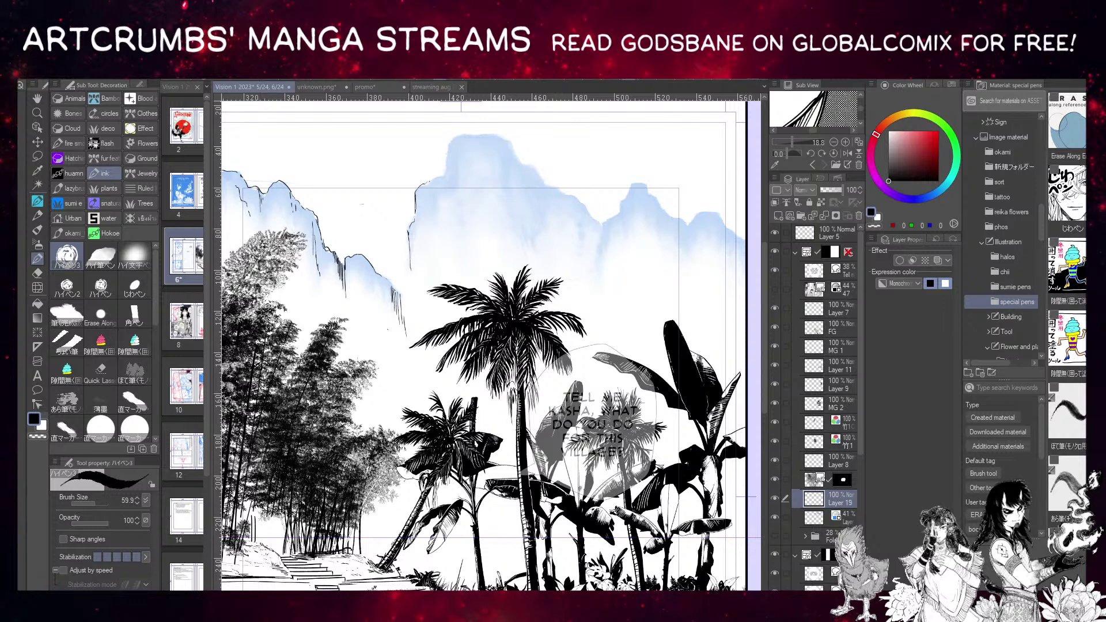
{"action": "scroll", "coordinate": [1070, 417], "scroll_direction": "up", "scroll_amount": 3}
{"action": "scroll", "coordinate": [1072, 417], "scroll_direction": "down", "scroll_amount": 5}
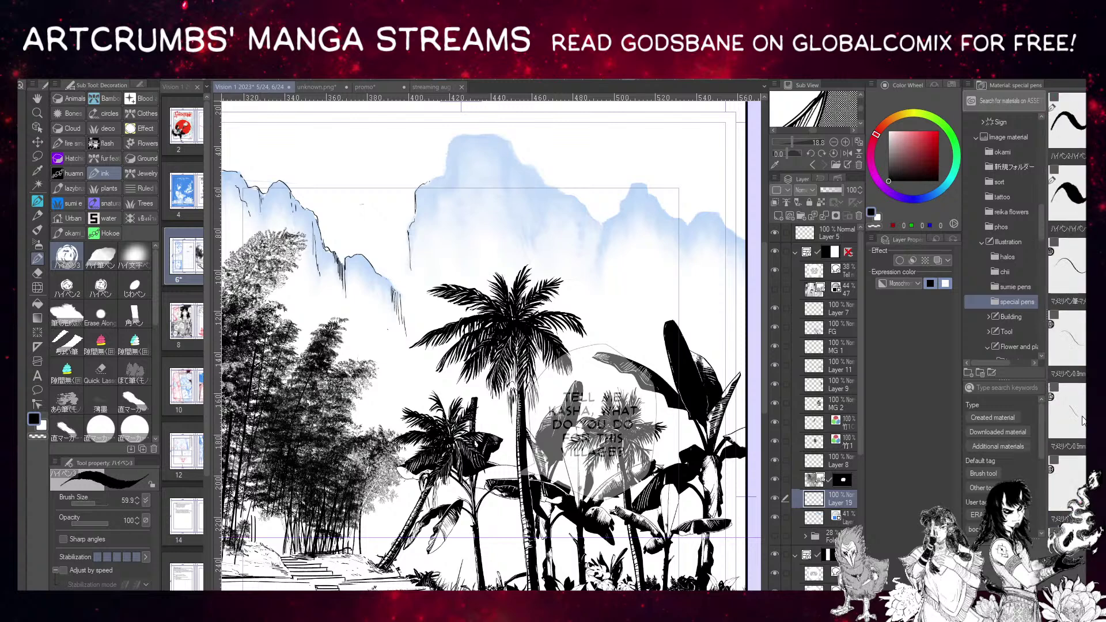
{"action": "scroll", "coordinate": [1083, 421], "scroll_direction": "up", "scroll_amount": 2}
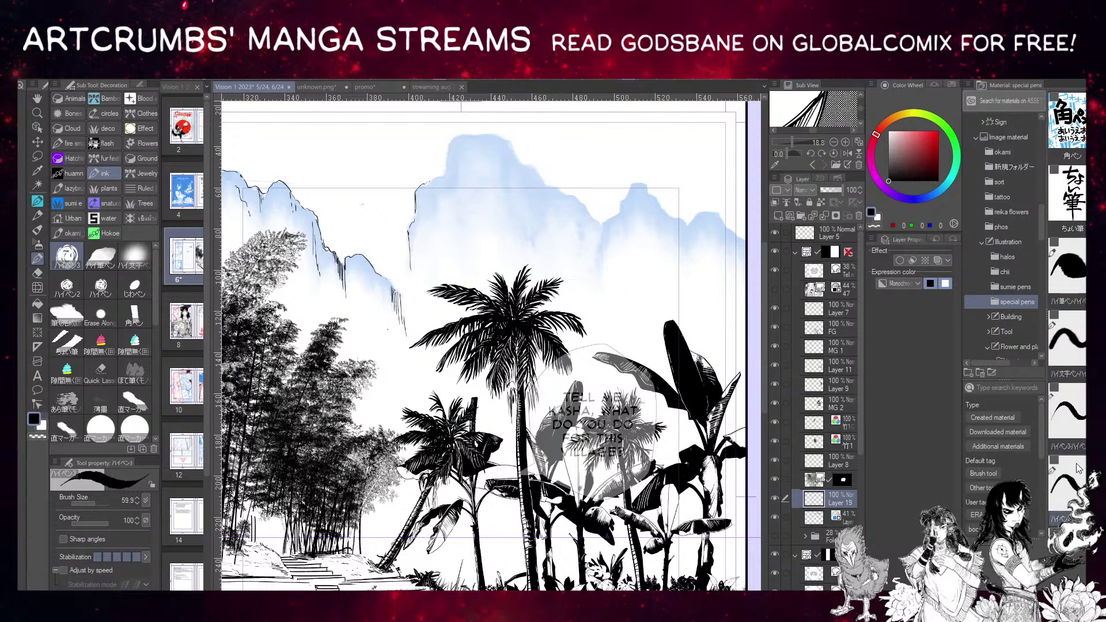
{"action": "left_click_drag", "start_coordinate": [1035, 413], "coordinate": [1018, 413]}
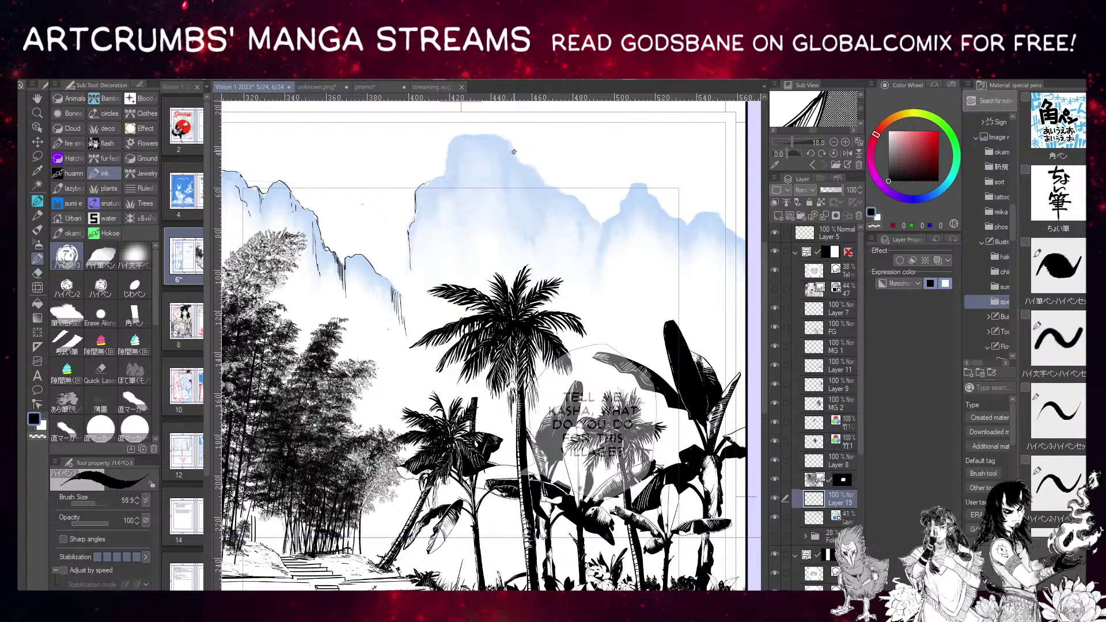
Ink thicker accents on the central mountain's left edge and right shoulder and the left range's cliffs with ハイペン3 at size 59.9.
{"action": "left_click_drag", "start_coordinate": [512, 144], "coordinate": [519, 162]}
{"action": "left_click_drag", "start_coordinate": [417, 191], "coordinate": [410, 227]}
{"action": "left_click_drag", "start_coordinate": [413, 265], "coordinate": [449, 247]}
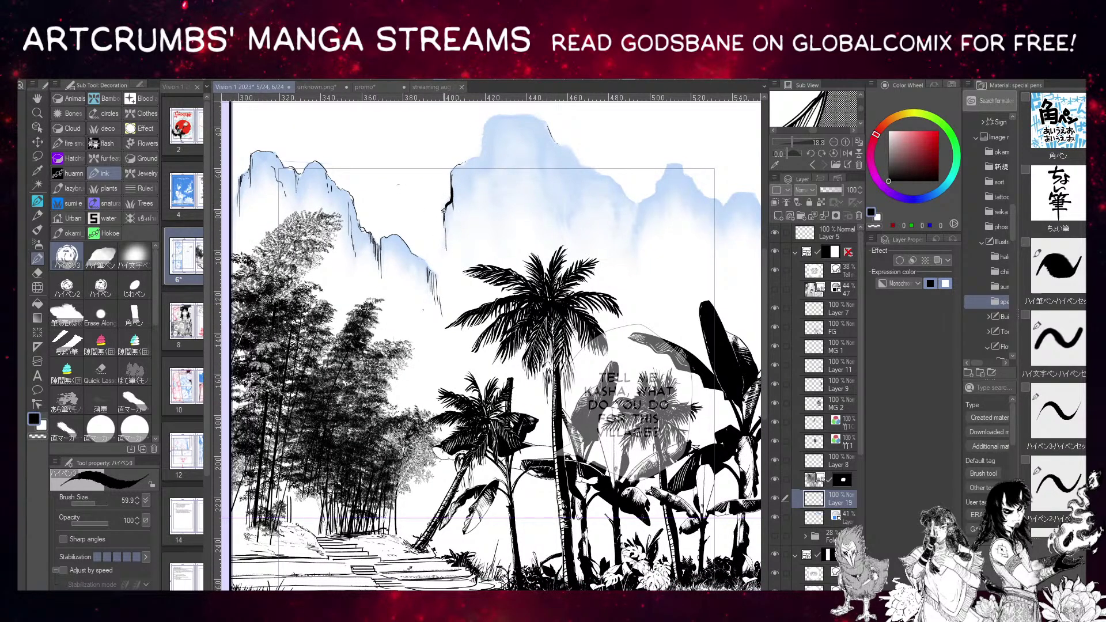
{"action": "mouse_move", "coordinate": [445, 216]}
{"action": "left_mouse_down"}
{"action": "mouse_move", "coordinate": [444, 245]}
{"action": "mouse_move", "coordinate": [412, 253]}
{"action": "mouse_move", "coordinate": [437, 329]}
{"action": "left_mouse_up"}
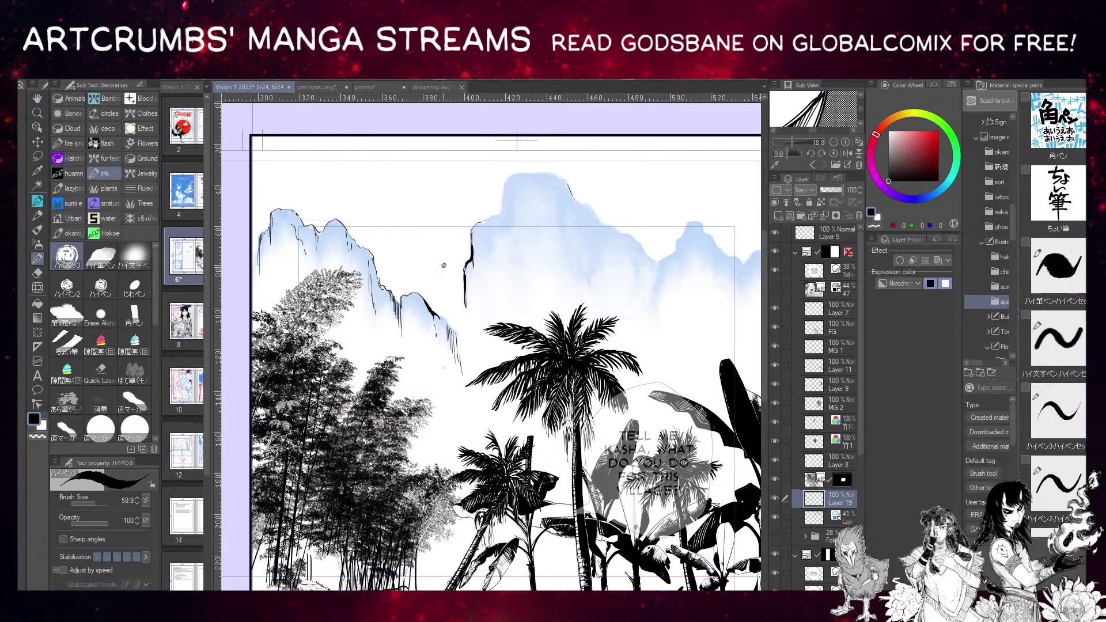
{"action": "left_click_drag", "start_coordinate": [389, 291], "coordinate": [400, 305]}
{"action": "left_click_drag", "start_coordinate": [375, 239], "coordinate": [405, 303]}
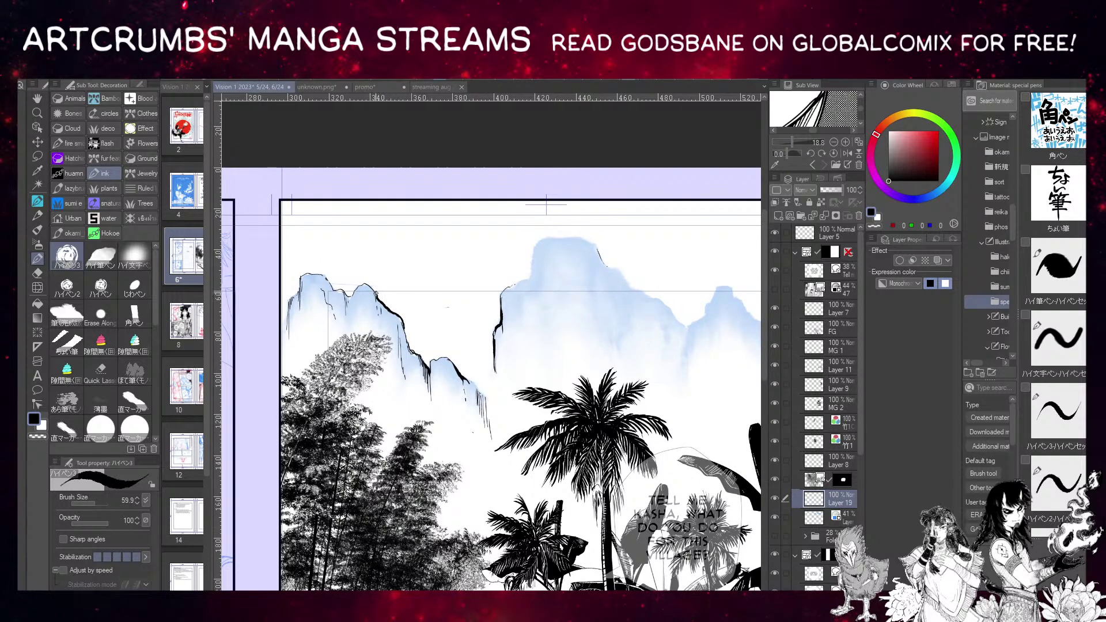
Thin and break up the inked left edge of the central mountain on Layer 19 with white ハイペン3 strokes at size 59.9.
{"action": "left_click_drag", "start_coordinate": [382, 257], "coordinate": [411, 249]}
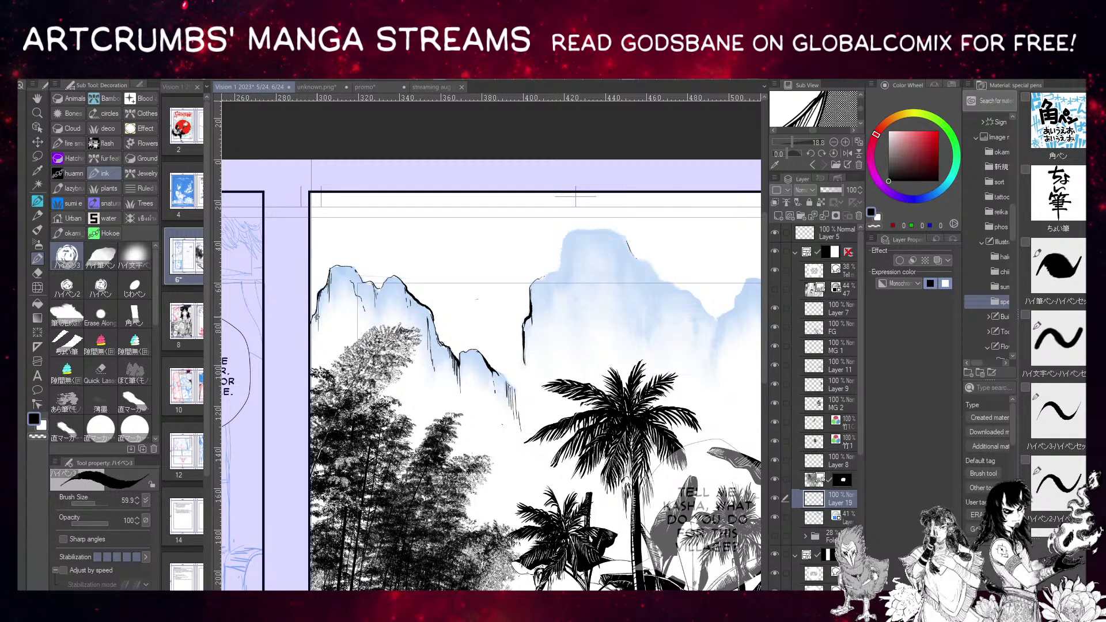
{"action": "left_click_drag", "start_coordinate": [454, 226], "coordinate": [382, 192]}
{"action": "key", "text": "x"}
{"action": "left_click_drag", "start_coordinate": [458, 258], "coordinate": [458, 278]}
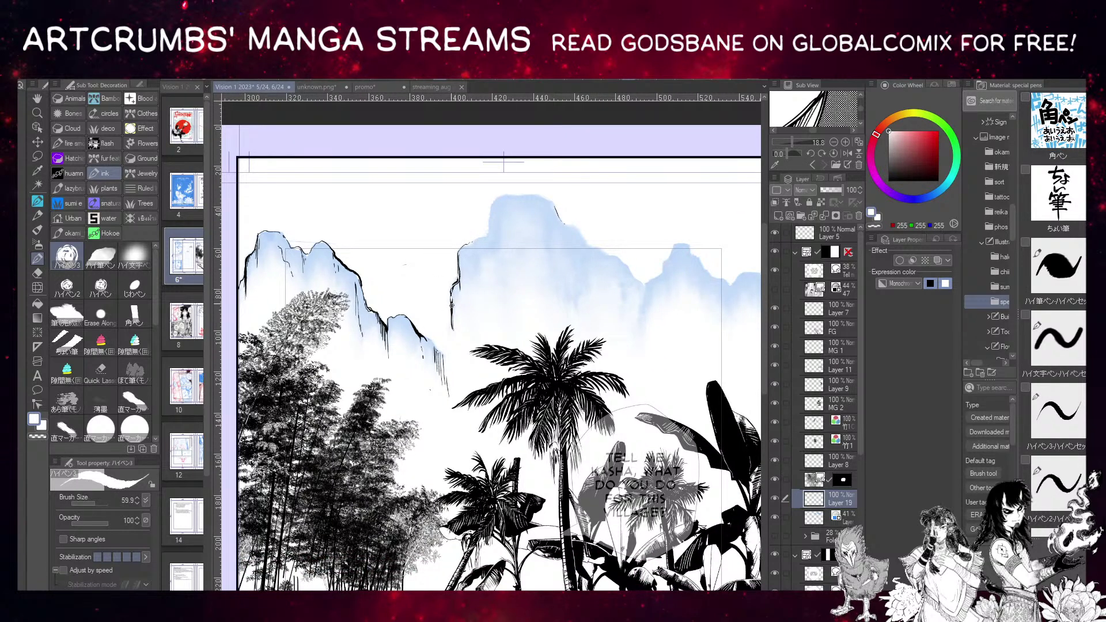
{"action": "left_click_drag", "start_coordinate": [471, 234], "coordinate": [468, 198]}
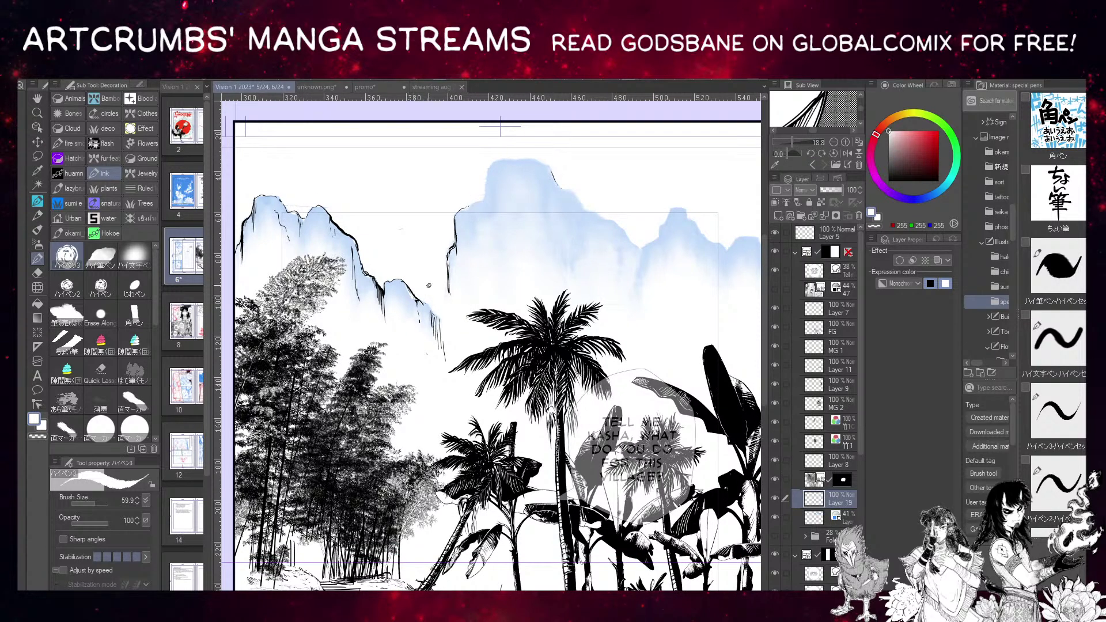
{"action": "left_click_drag", "start_coordinate": [512, 180], "coordinate": [532, 231]}
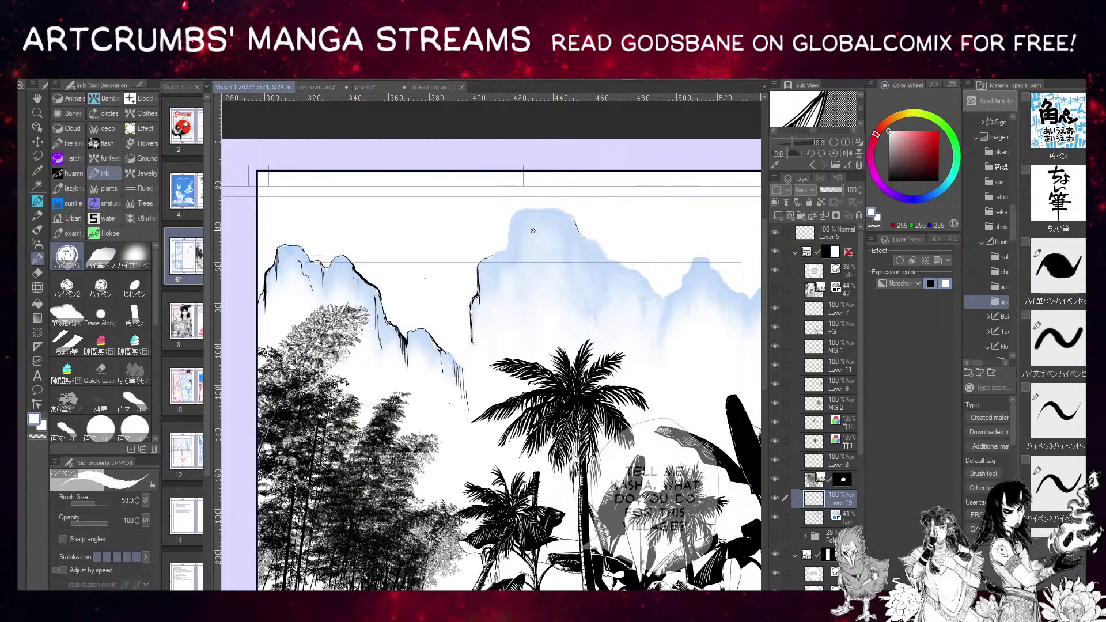
Apply a circle-dot Tone effect at frequency 60.0 to the faded mountain wash layer and remove its blue layer color.
{"action": "left_click", "coordinate": [824, 517]}
{"action": "left_click", "coordinate": [925, 260]}
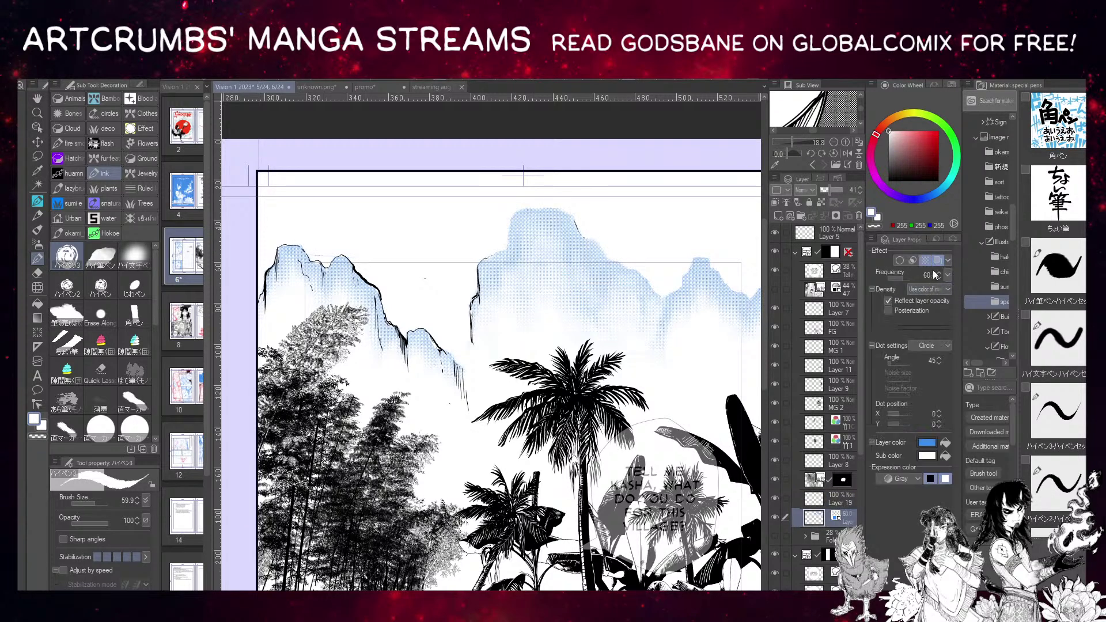
{"action": "left_click", "coordinate": [937, 260]}
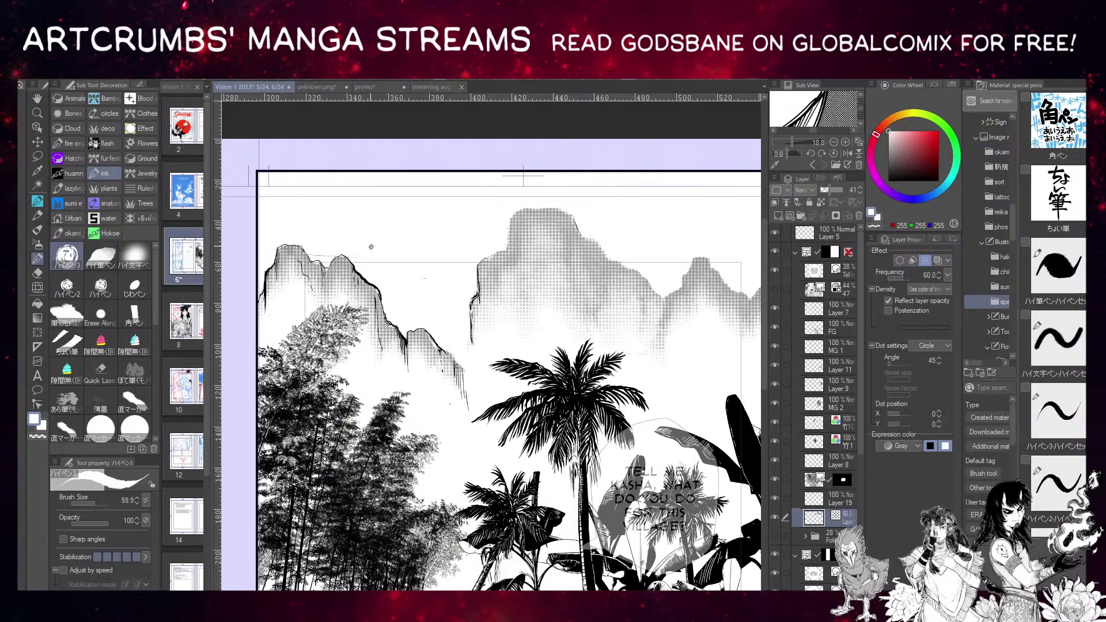
Hide the toned mountain wash and ink a thin vertical line below the left range's cliff on Layer 19 using black じわペン at size 35.8.
{"action": "left_click", "coordinate": [836, 499]}
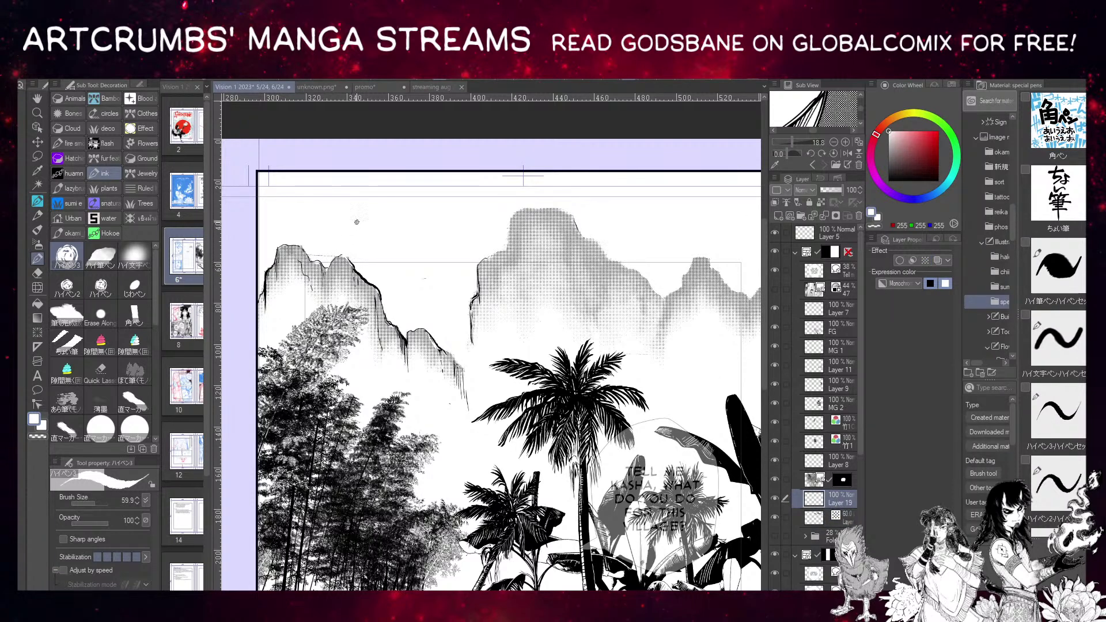
{"action": "left_click", "coordinate": [894, 162]}
{"action": "left_click", "coordinate": [888, 180]}
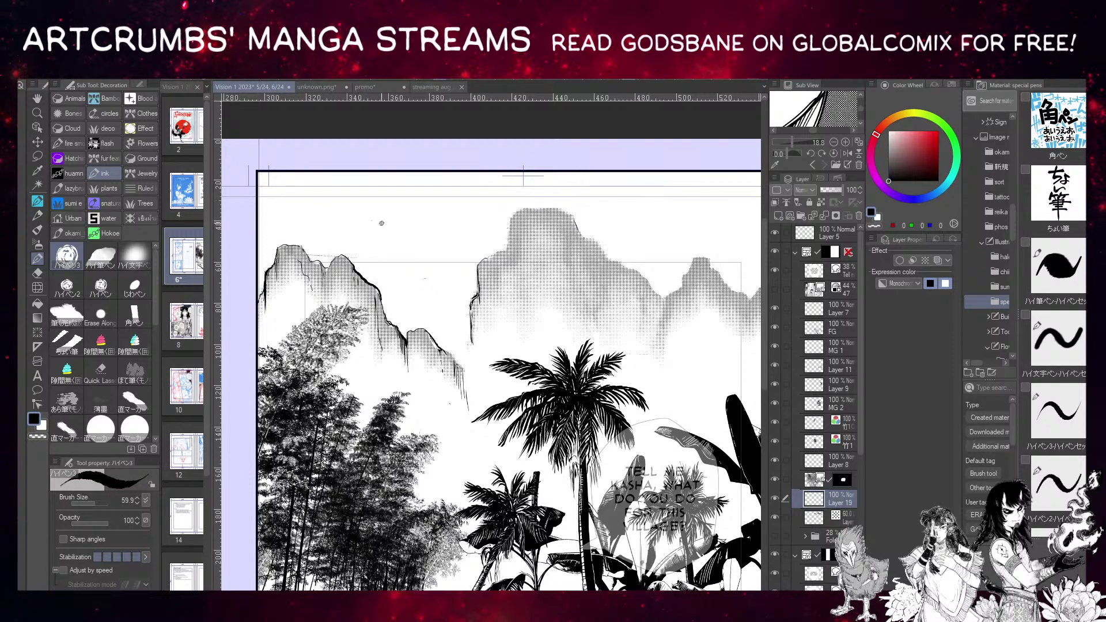
{"action": "left_click", "coordinate": [815, 518]}
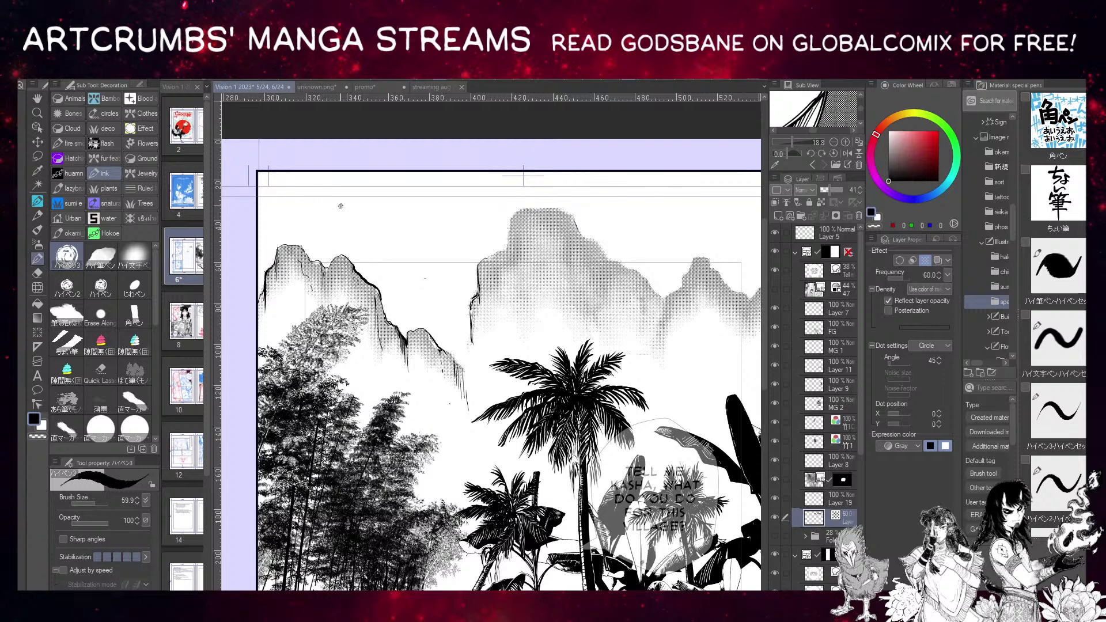
{"action": "key", "text": "p"}
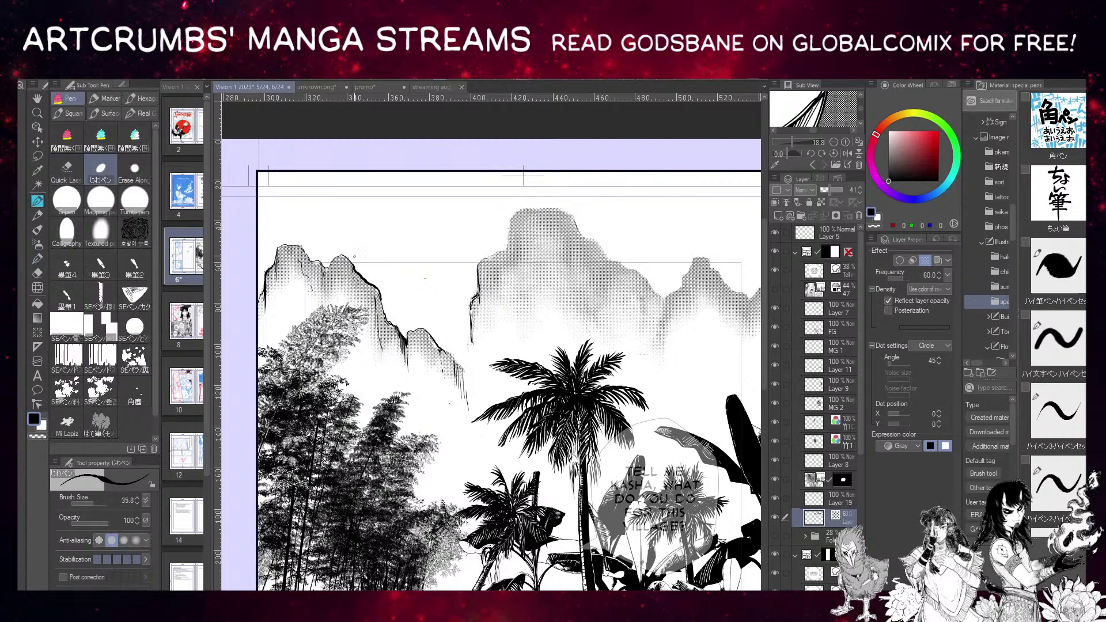
{"action": "left_click", "coordinate": [812, 500]}
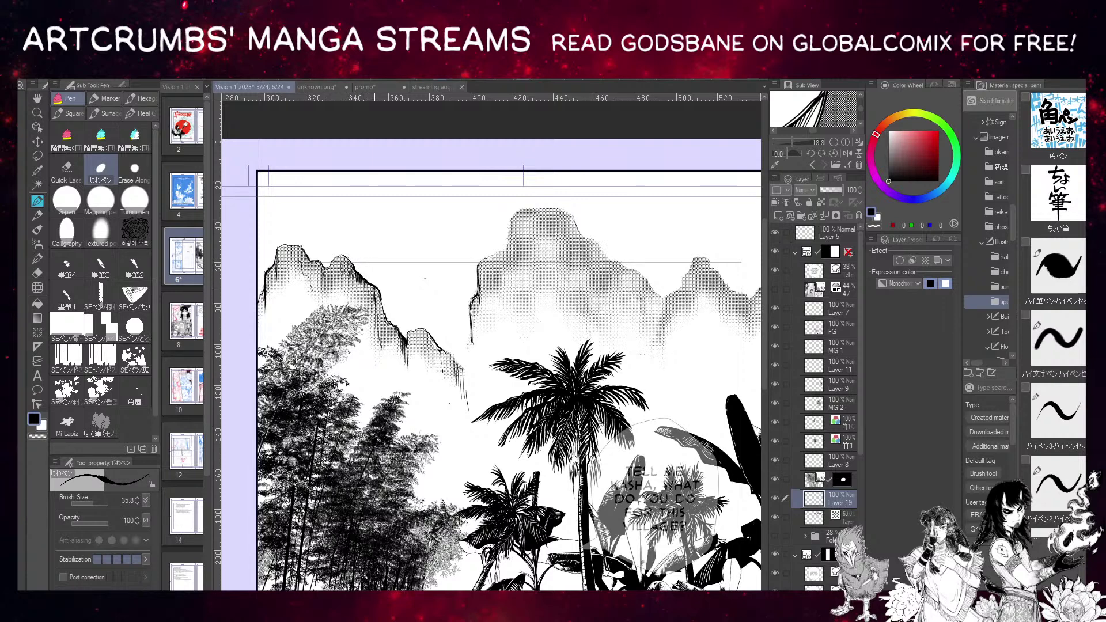
{"action": "left_click_drag", "start_coordinate": [419, 226], "coordinate": [408, 174]}
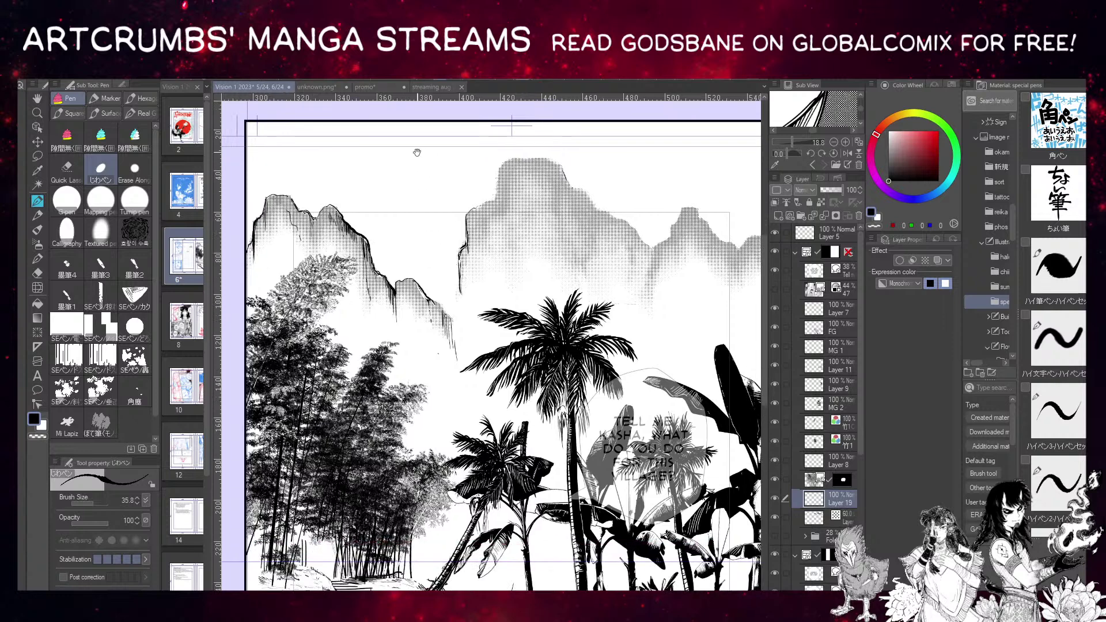
{"action": "key", "text": "ctrl+minus"}
{"action": "left_click_drag", "start_coordinate": [640, 249], "coordinate": [613, 239]}
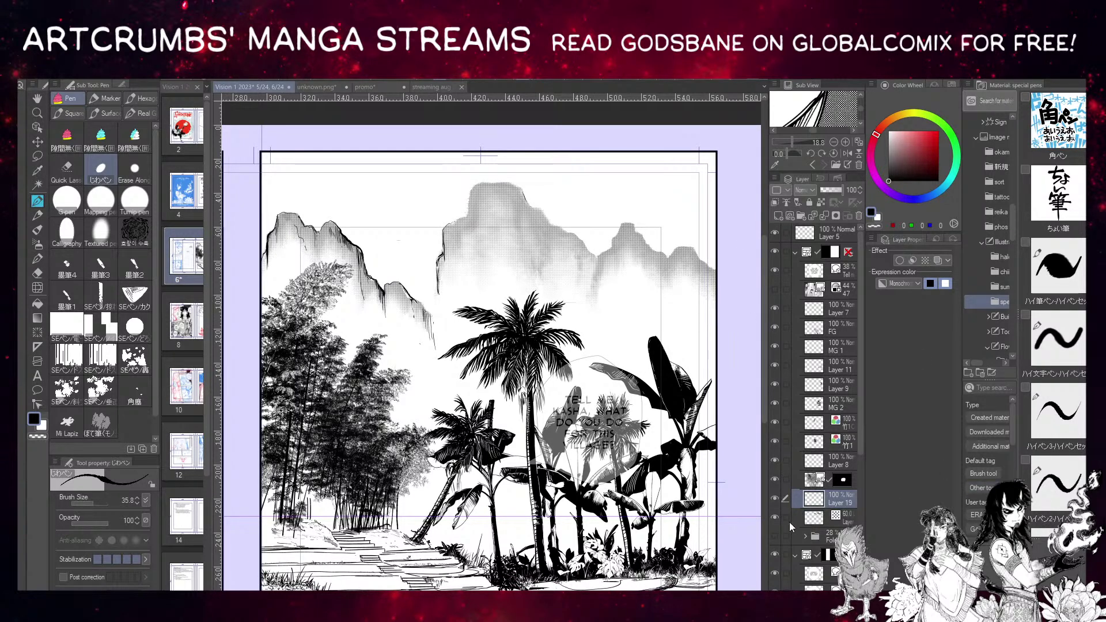
{"action": "left_click", "coordinate": [774, 517]}
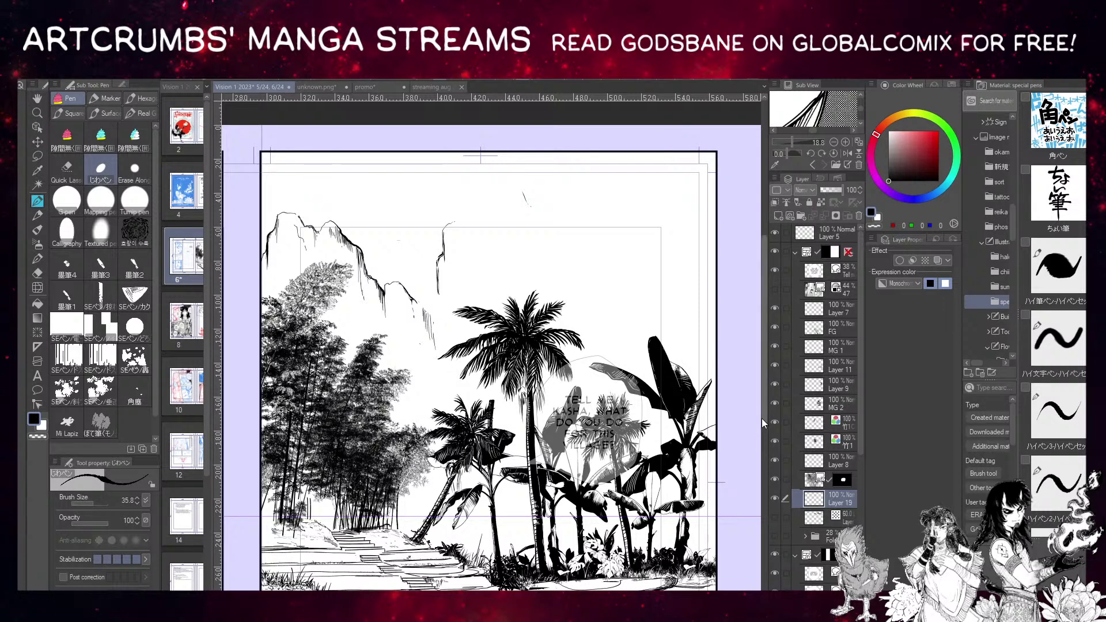
{"action": "mouse_move", "coordinate": [426, 380]}
{"action": "left_mouse_down"}
{"action": "mouse_move", "coordinate": [427, 412]}
{"action": "mouse_move", "coordinate": [426, 345]}
{"action": "left_mouse_up"}
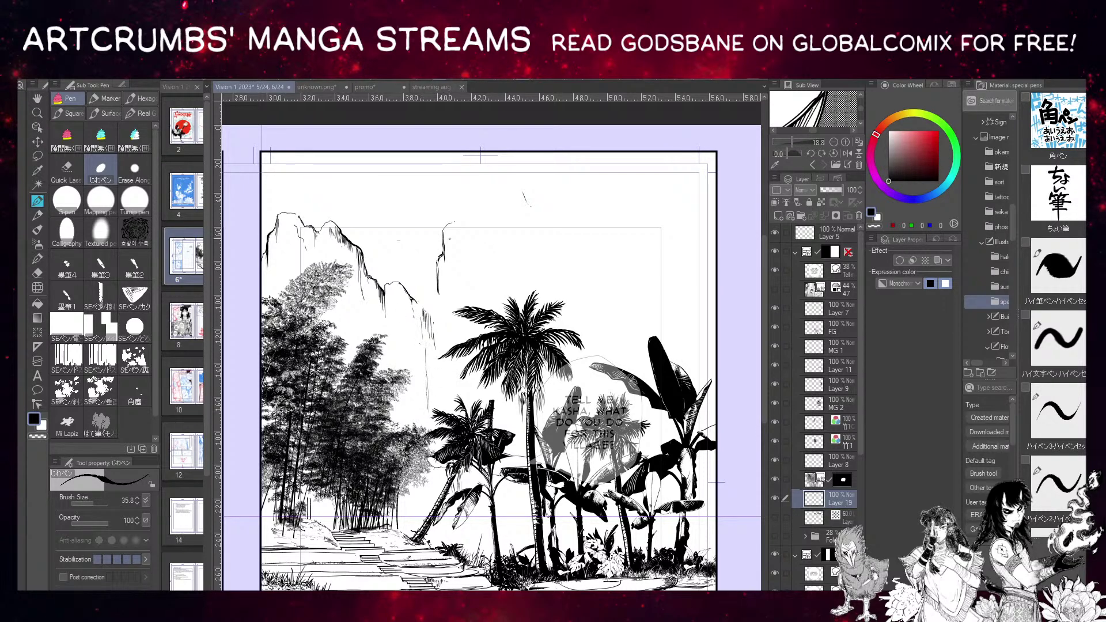
Show the toned wash to trace the central and right mountains' contours with じわペン, and hide the wash again.
{"action": "left_click", "coordinate": [775, 517]}
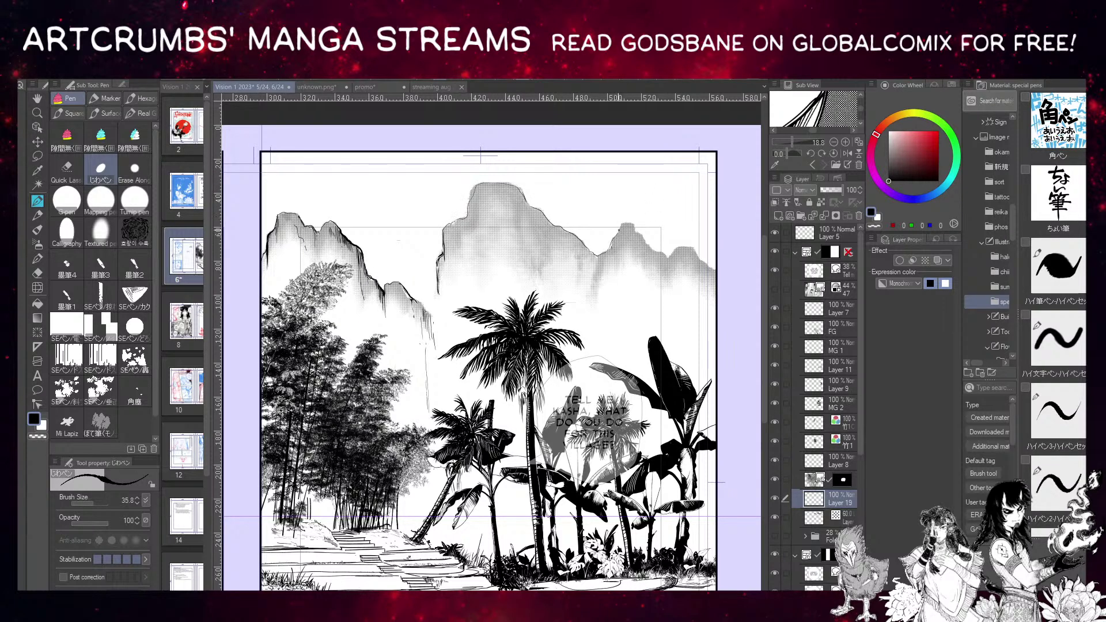
{"action": "left_click_drag", "start_coordinate": [644, 240], "coordinate": [673, 251]}
{"action": "left_click", "coordinate": [775, 516]}
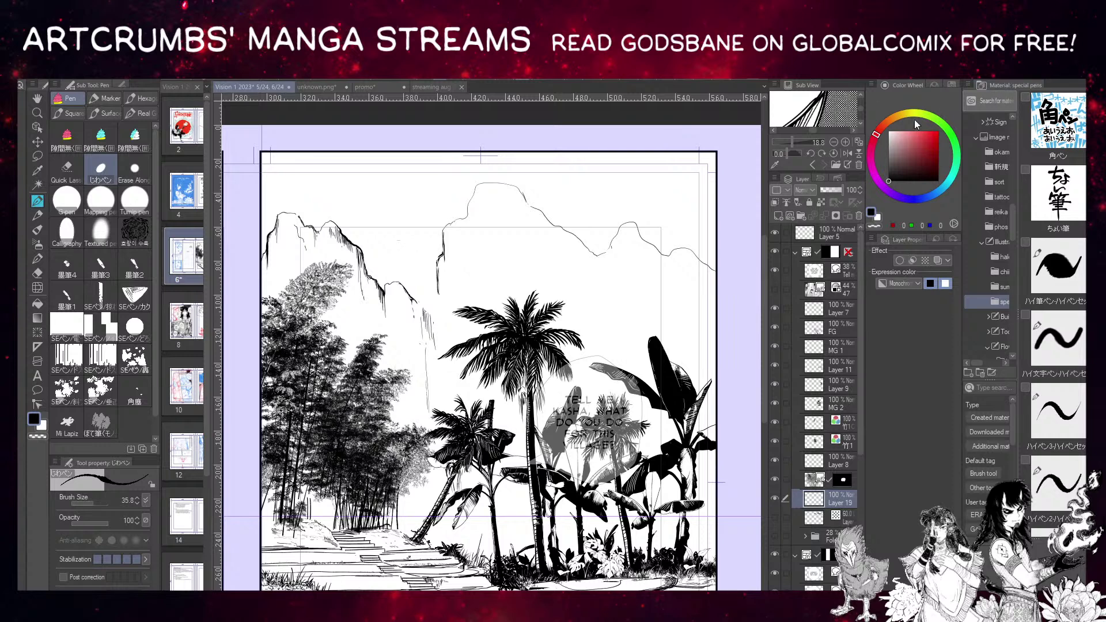
Lower the toned mountain wash layer's opacity to 20 and hide both it and the inked outlines on Layer 19.
{"action": "left_click", "coordinate": [776, 496]}
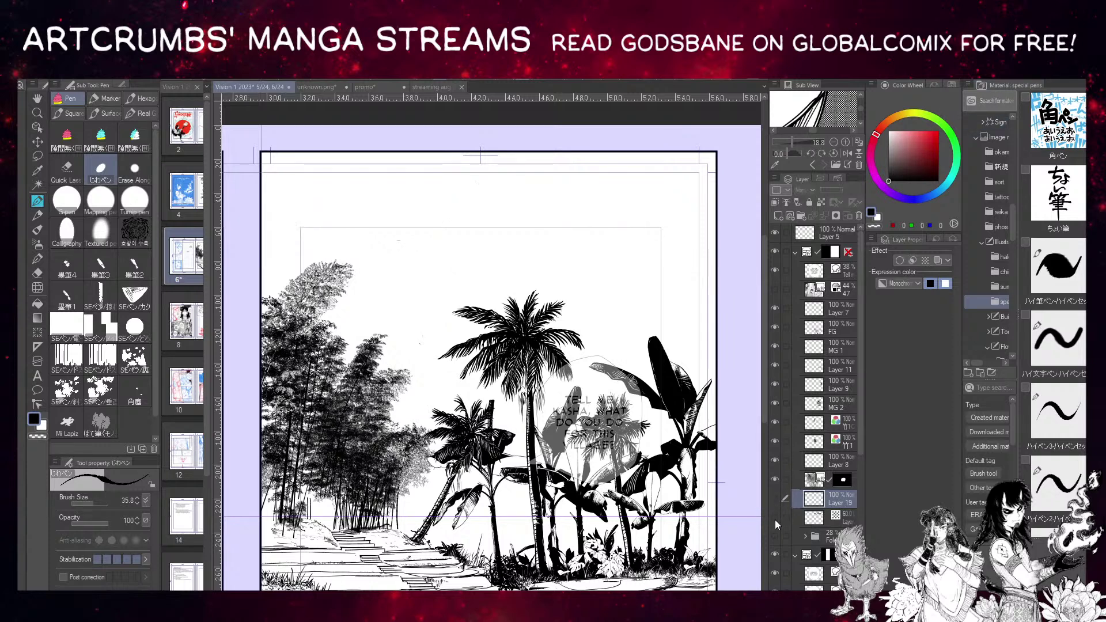
{"action": "left_click", "coordinate": [776, 518]}
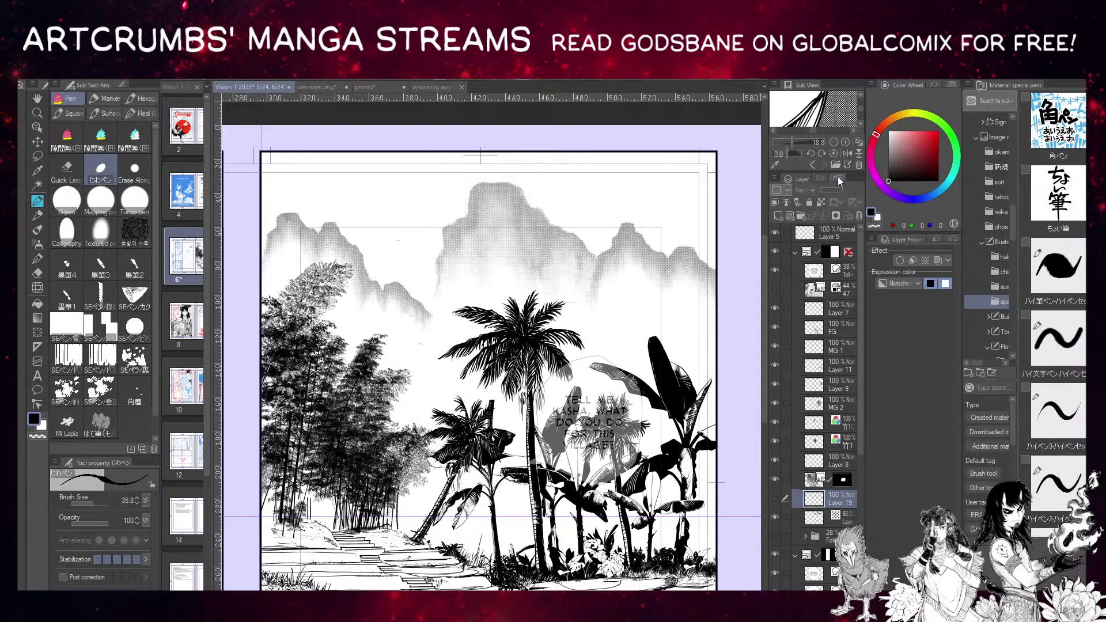
{"action": "left_click", "coordinate": [814, 517]}
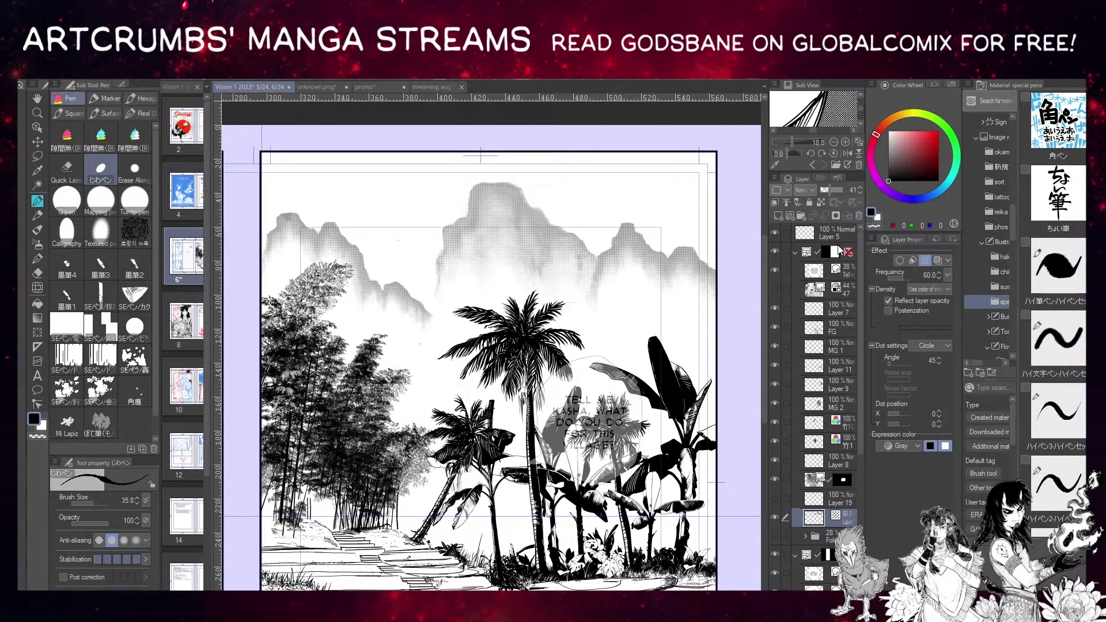
{"action": "left_click_drag", "start_coordinate": [827, 189], "coordinate": [859, 191]}
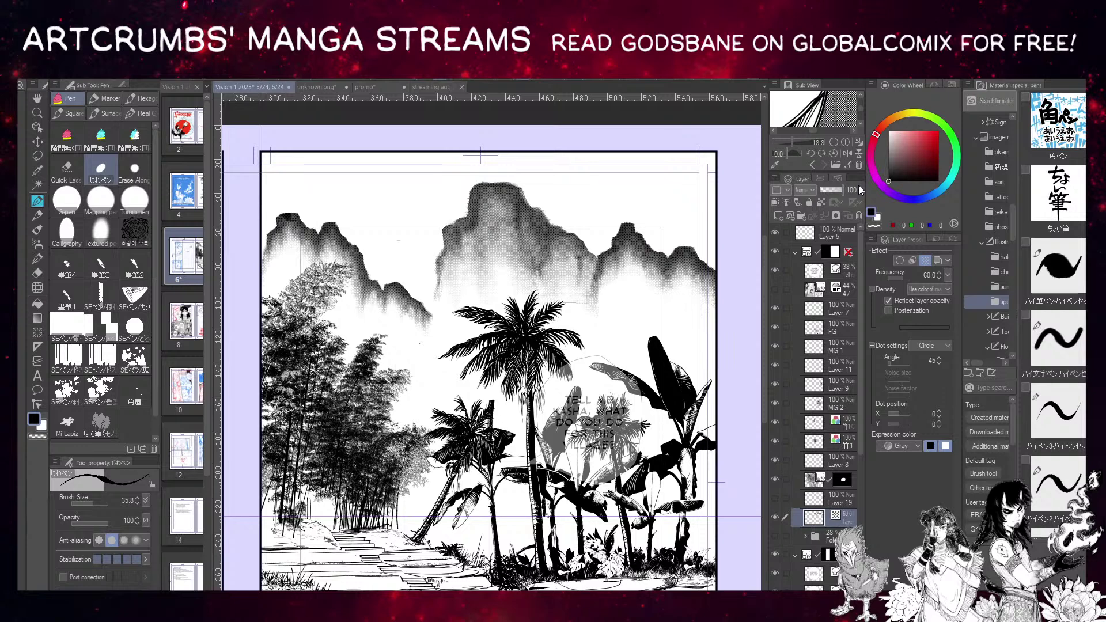
{"action": "left_click_drag", "start_coordinate": [859, 190], "coordinate": [826, 182]}
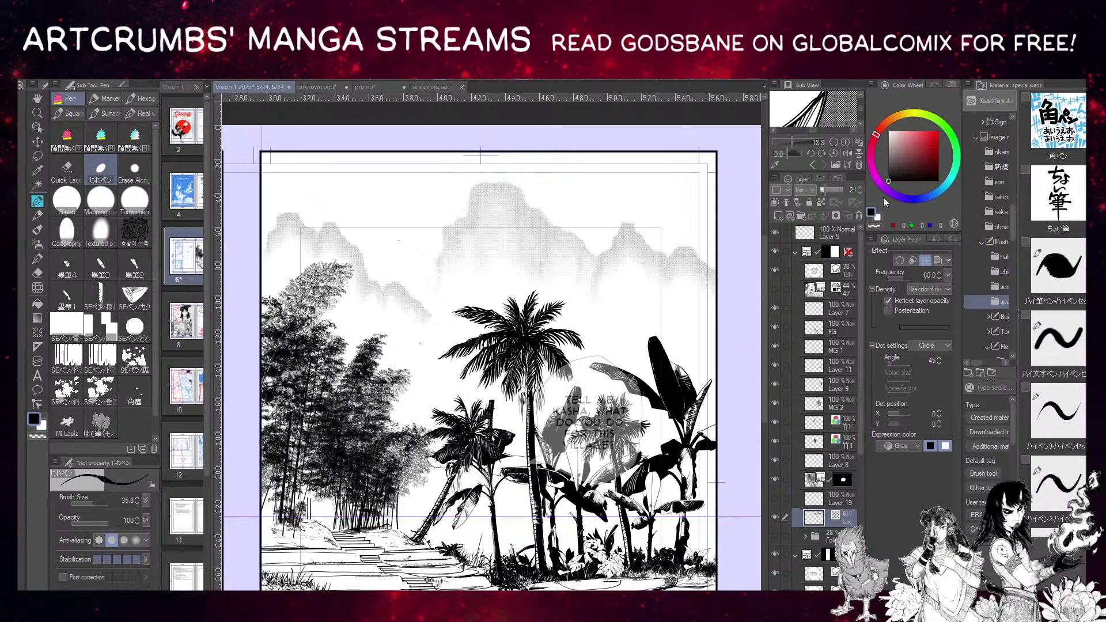
{"action": "left_click", "coordinate": [861, 193]}
{"action": "left_click_drag", "start_coordinate": [557, 267], "coordinate": [571, 219]}
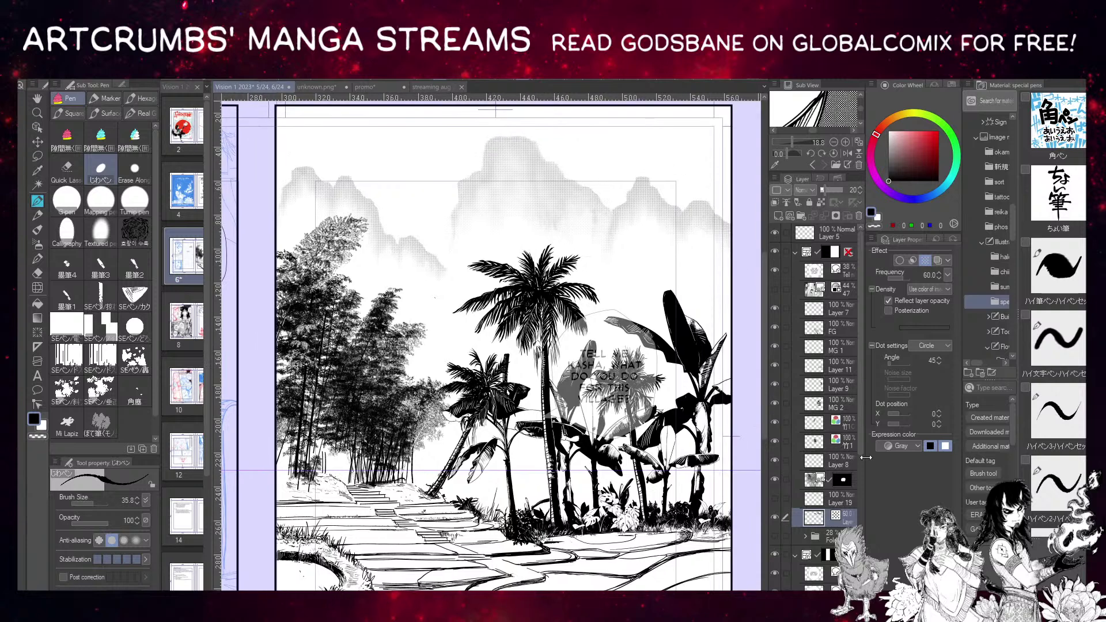
{"action": "left_click", "coordinate": [774, 519]}
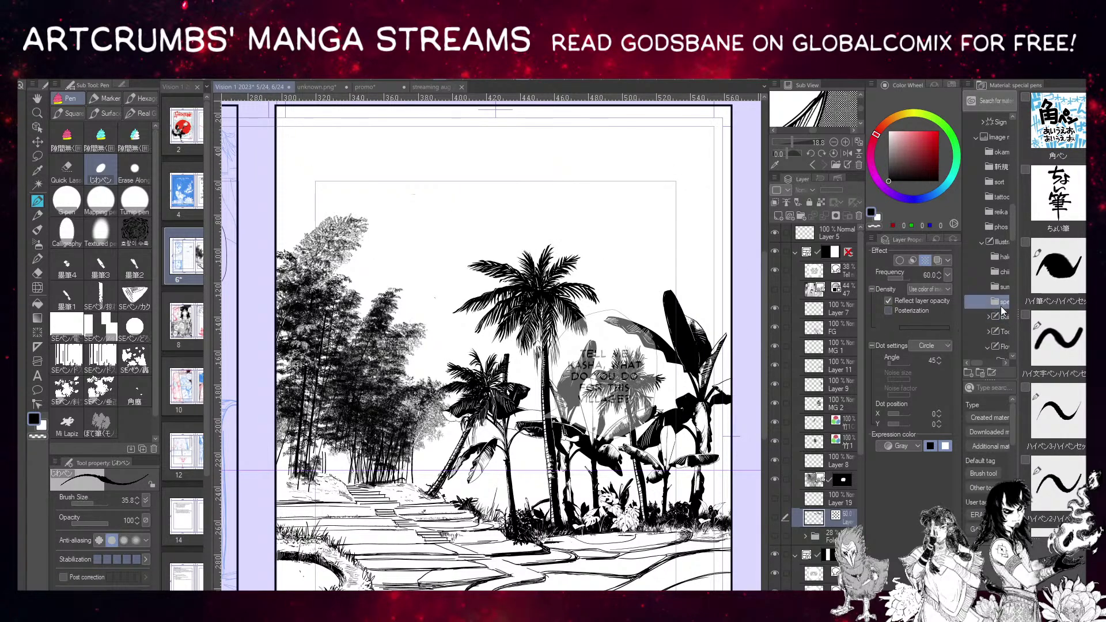
Browse the Nature material folders, looking through the ground and earth brushes for something suited to the mountains.
{"action": "scroll", "coordinate": [993, 253], "scroll_direction": "down", "scroll_amount": 5}
{"action": "scroll", "coordinate": [997, 273], "scroll_direction": "down", "scroll_amount": 2}
{"action": "left_click_drag", "start_coordinate": [1016, 269], "coordinate": [1034, 270]}
{"action": "scroll", "coordinate": [1001, 303], "scroll_direction": "down", "scroll_amount": 2}
{"action": "scroll", "coordinate": [1001, 309], "scroll_direction": "down", "scroll_amount": 1}
{"action": "left_click", "coordinate": [1007, 269]}
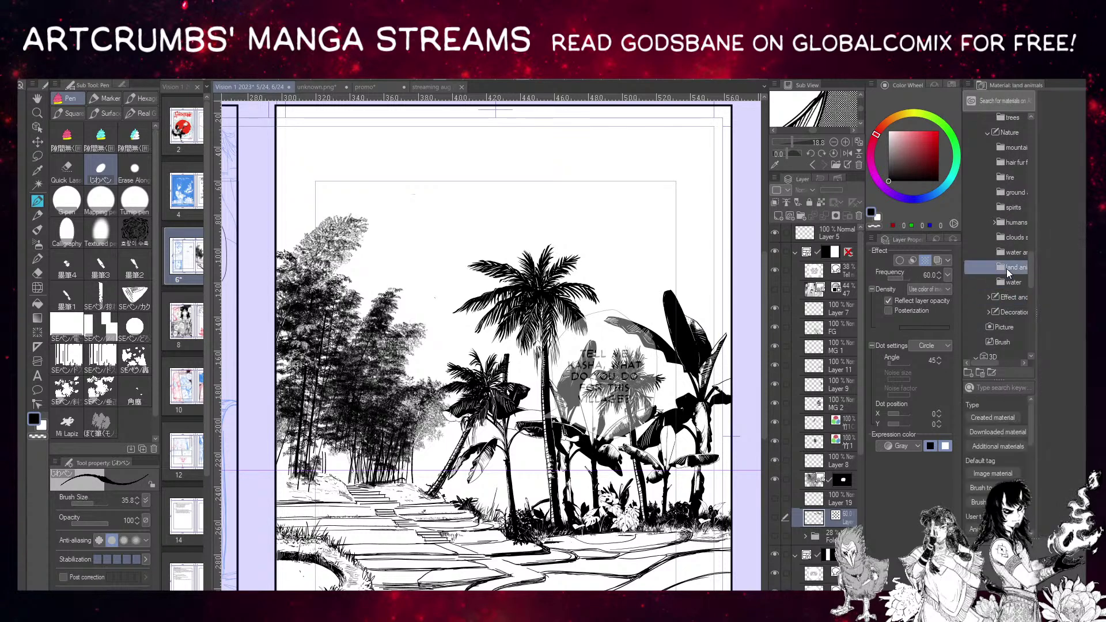
{"action": "left_click", "coordinate": [1014, 192]}
{"action": "scroll", "coordinate": [1073, 248], "scroll_direction": "down", "scroll_amount": 5}
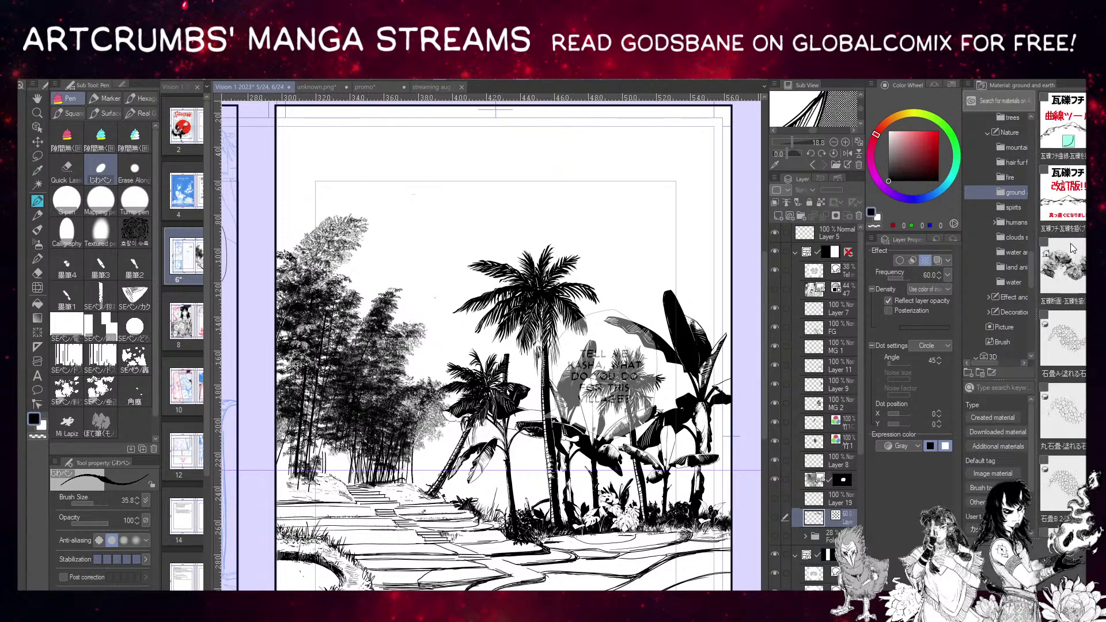
{"action": "scroll", "coordinate": [1070, 243], "scroll_direction": "down", "scroll_amount": 5}
{"action": "scroll", "coordinate": [1066, 247], "scroll_direction": "down", "scroll_amount": 5}
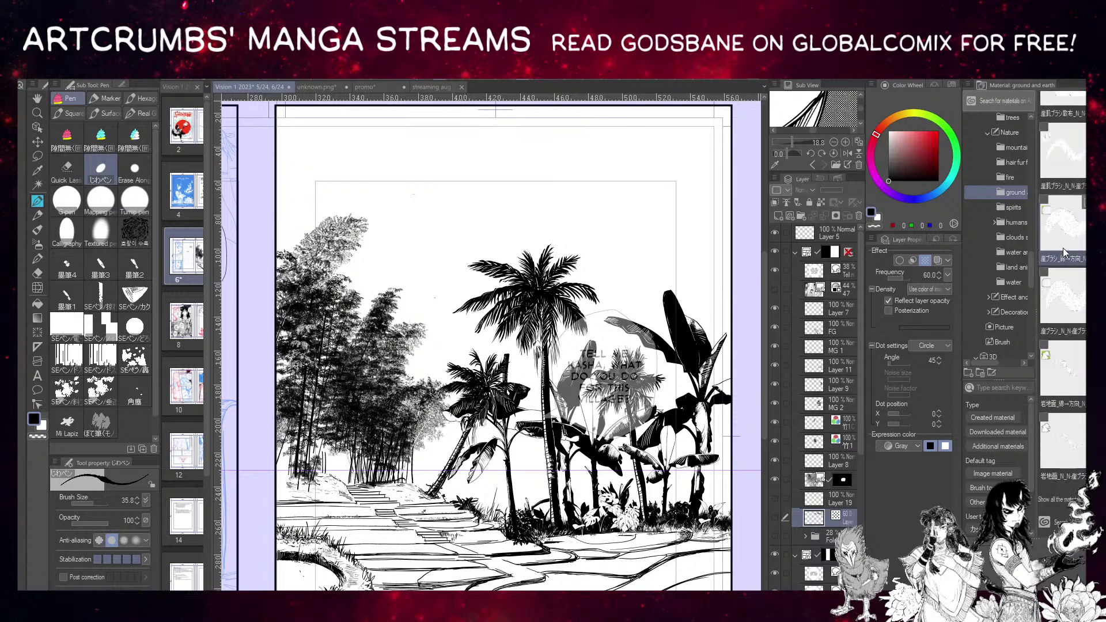
{"action": "scroll", "coordinate": [1060, 249], "scroll_direction": "down", "scroll_amount": 5}
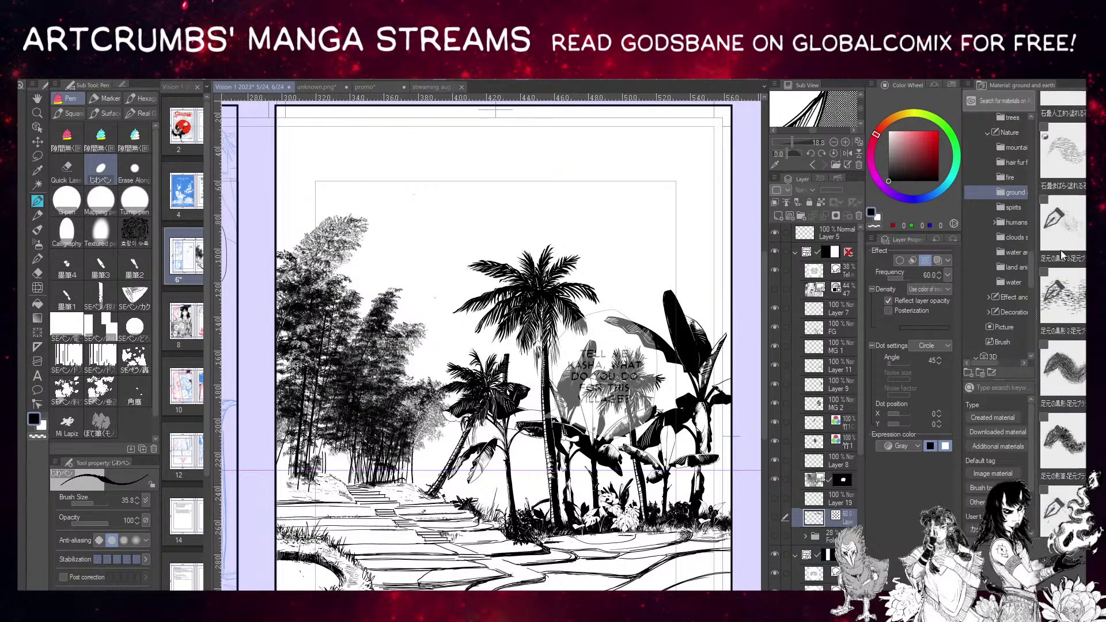
{"action": "scroll", "coordinate": [1060, 250], "scroll_direction": "up", "scroll_amount": 2}
{"action": "scroll", "coordinate": [1014, 271], "scroll_direction": "up", "scroll_amount": 5}
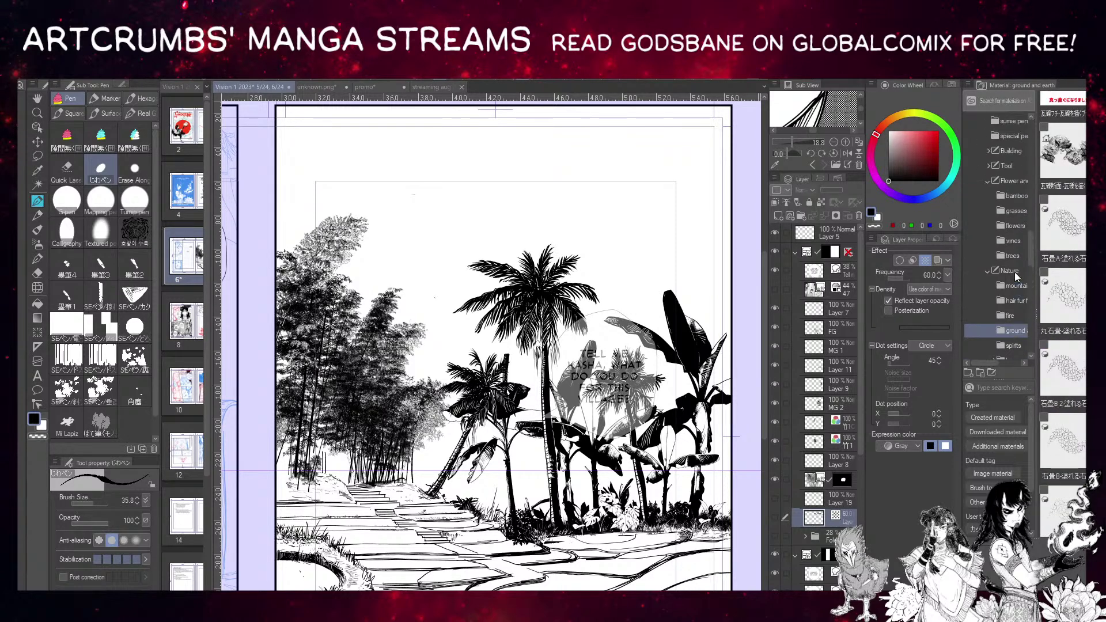
Place the 山 mountain outline material from the mountains folder under Nature onto the page.
{"action": "scroll", "coordinate": [1013, 268], "scroll_direction": "down", "scroll_amount": 2}
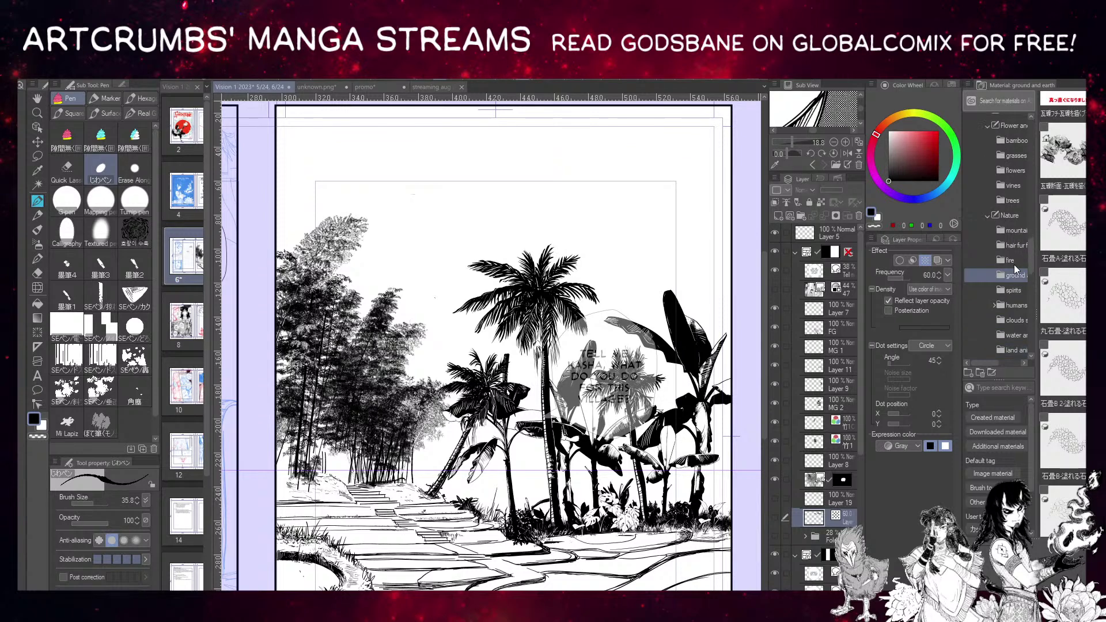
{"action": "left_click", "coordinate": [1012, 231]}
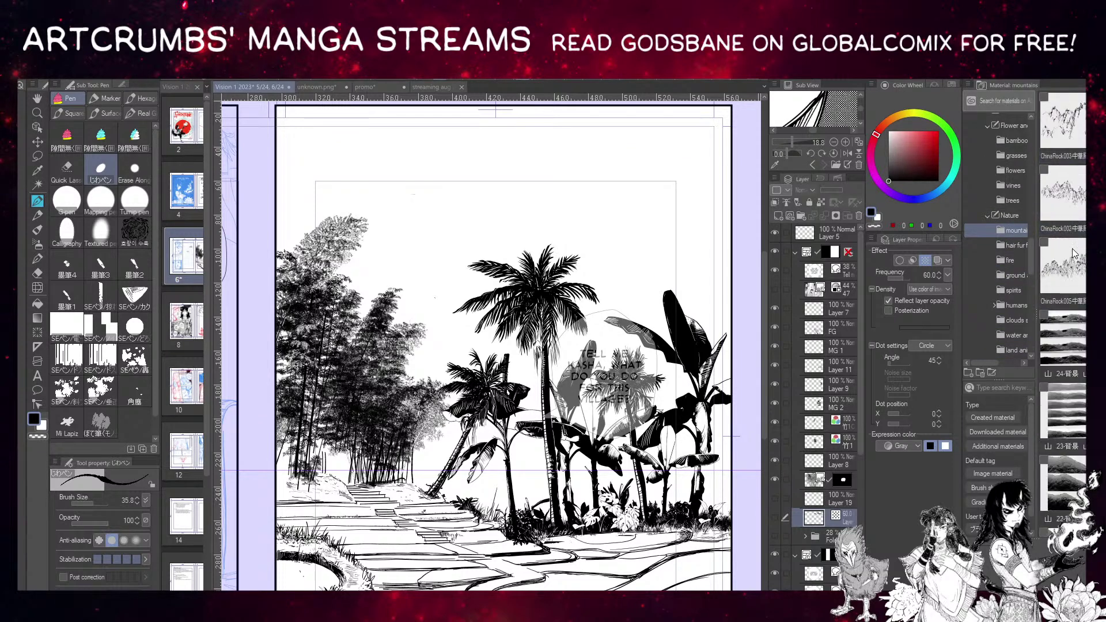
{"action": "scroll", "coordinate": [1070, 248], "scroll_direction": "down", "scroll_amount": 10}
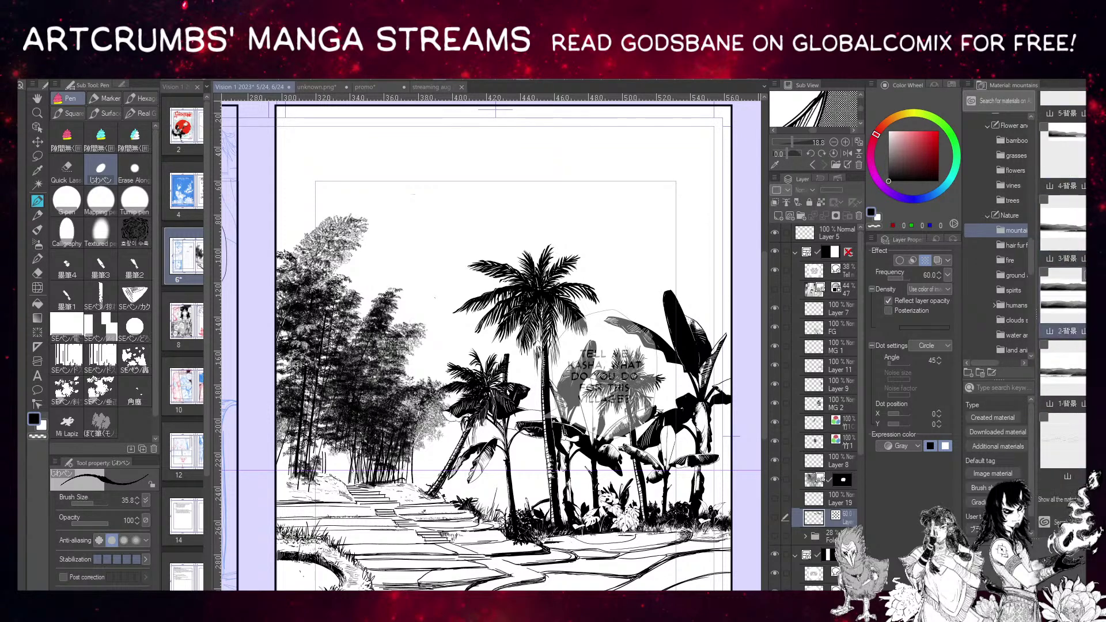
{"action": "left_click", "coordinate": [1063, 441]}
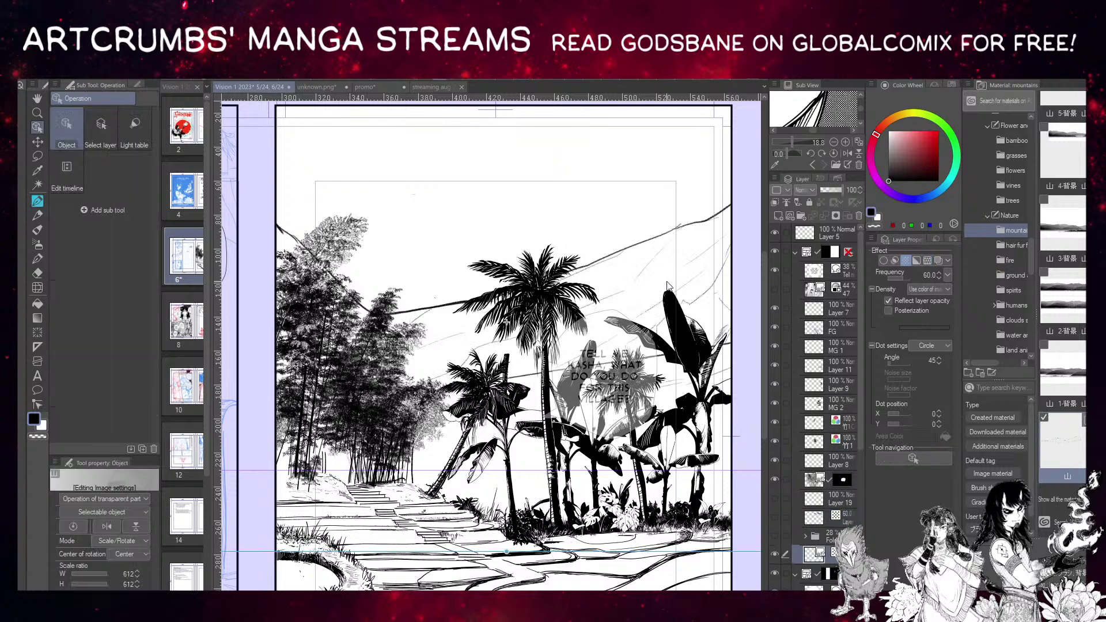
Shrink the mountain outline to a scale of 136 and position it across the sky of the large landscape panel.
{"action": "scroll", "coordinate": [519, 254], "scroll_direction": "down", "scroll_amount": 4}
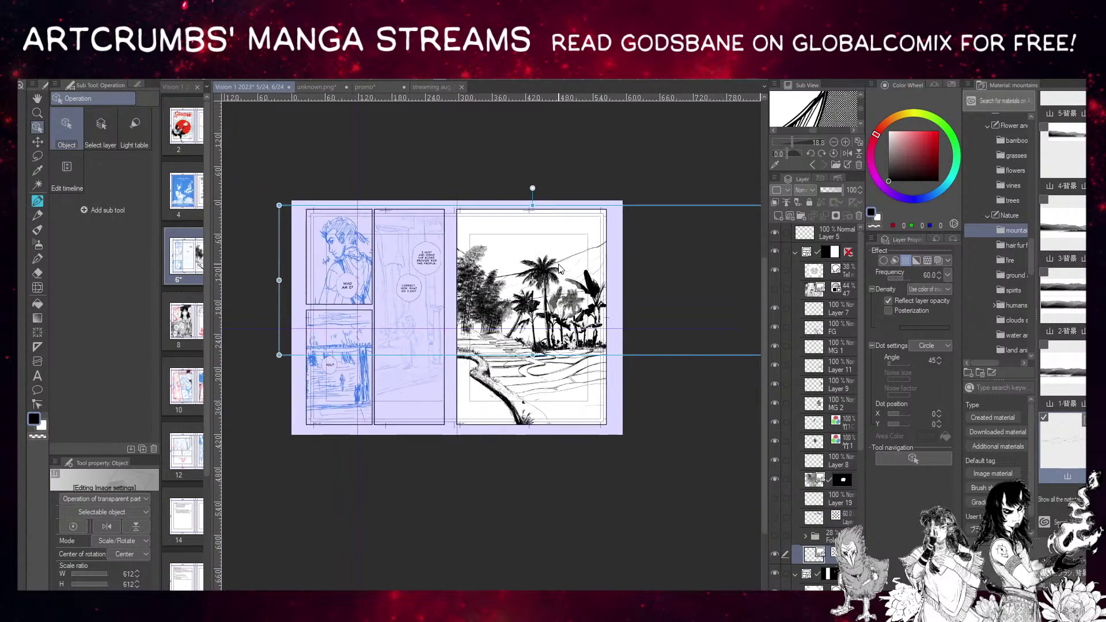
{"action": "left_click_drag", "start_coordinate": [269, 358], "coordinate": [459, 249]}
{"action": "scroll", "coordinate": [554, 253], "scroll_direction": "up", "scroll_amount": 3}
{"action": "scroll", "coordinate": [551, 255], "scroll_direction": "up", "scroll_amount": 2}
{"action": "left_click_drag", "start_coordinate": [489, 237], "coordinate": [654, 185]}
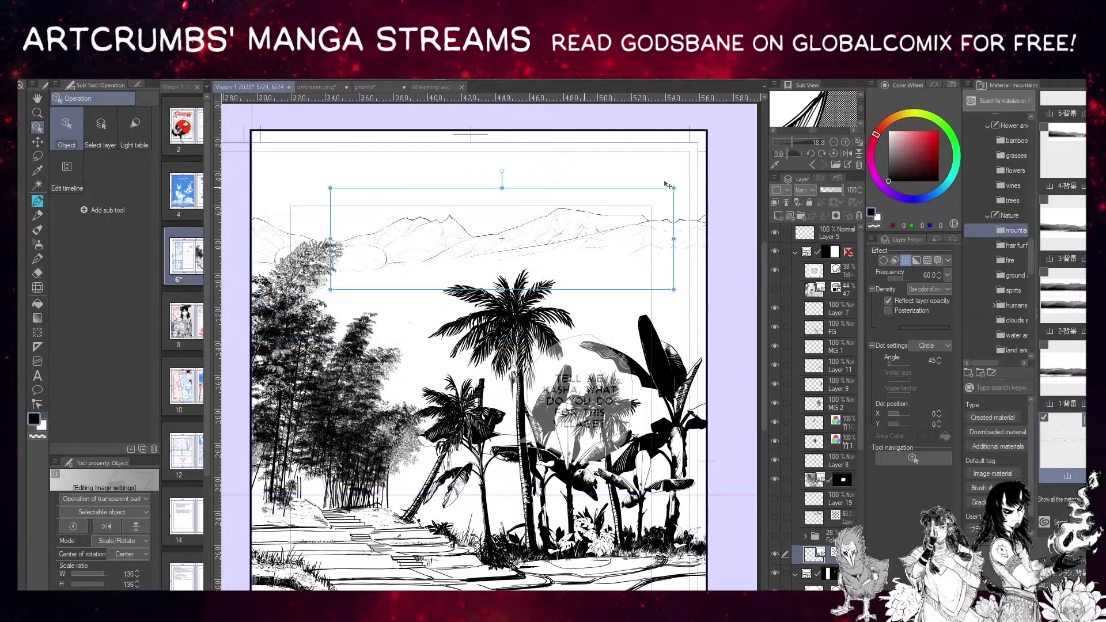
{"action": "left_click_drag", "start_coordinate": [585, 192], "coordinate": [627, 197]}
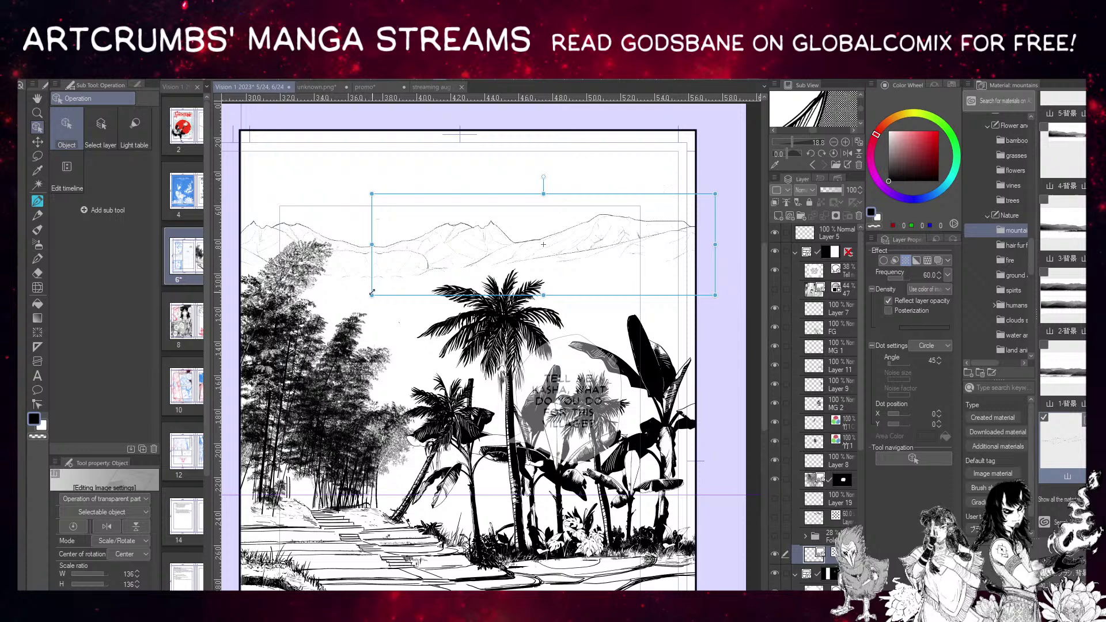
Enlarge the mountain outline to a scale of 197 so it spans the panel width, and raise it above the palm trees.
{"action": "left_click_drag", "start_coordinate": [372, 295], "coordinate": [215, 370]}
{"action": "left_click_drag", "start_coordinate": [595, 209], "coordinate": [624, 185]}
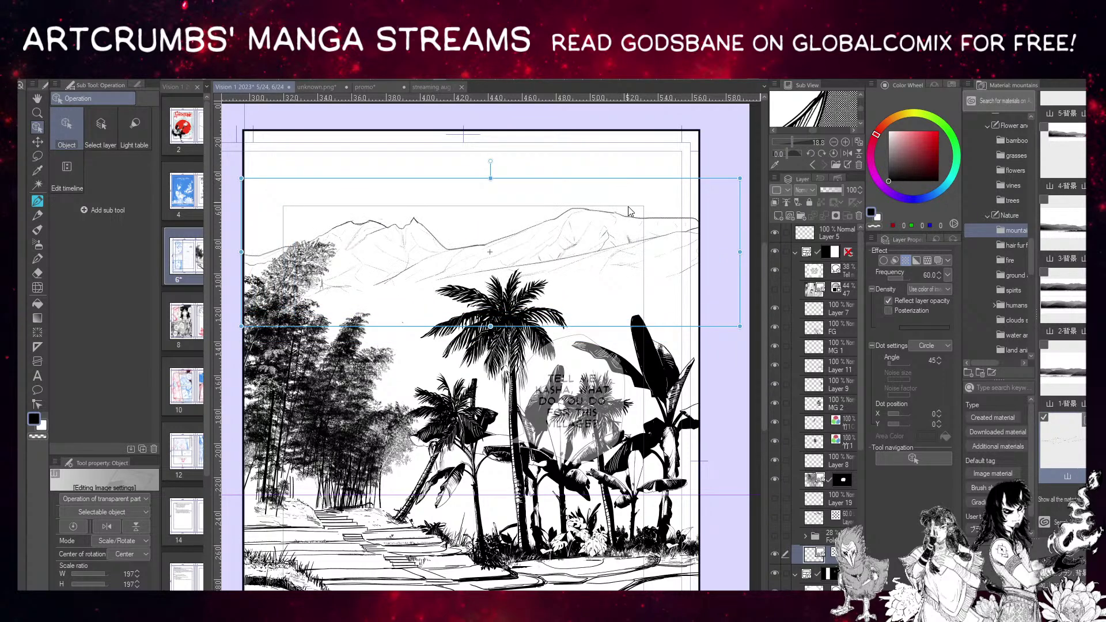
{"action": "scroll", "coordinate": [634, 190], "scroll_direction": "down", "scroll_amount": 2}
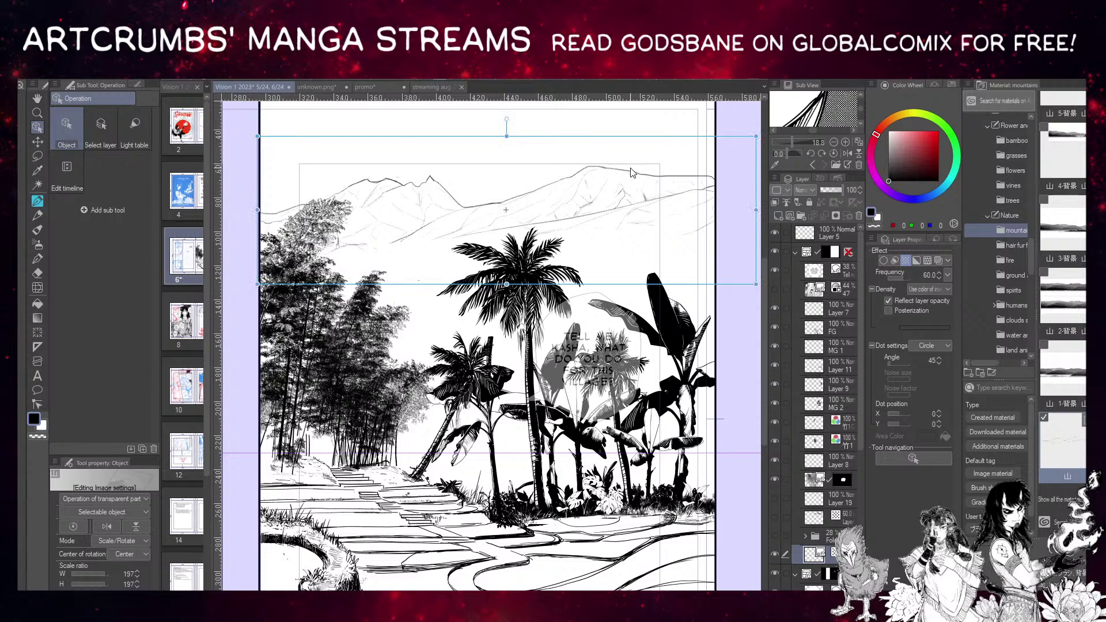
{"action": "left_click_drag", "start_coordinate": [643, 140], "coordinate": [643, 122]}
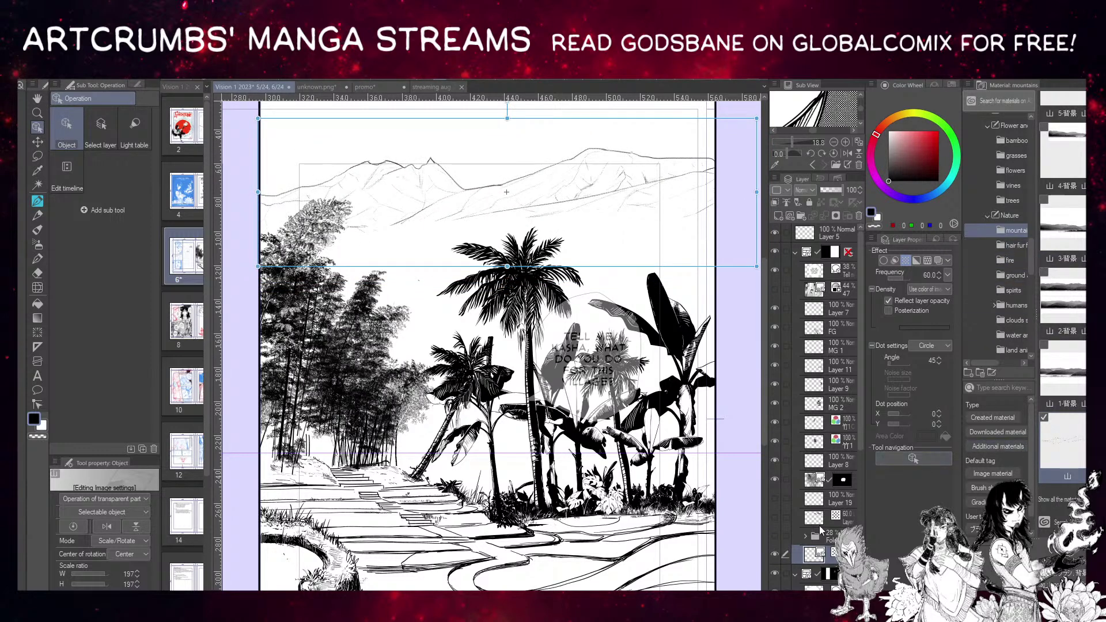
Hide the mountain outline layer and place the ChinaRock004 material on the landscape panel.
{"action": "left_click", "coordinate": [775, 555]}
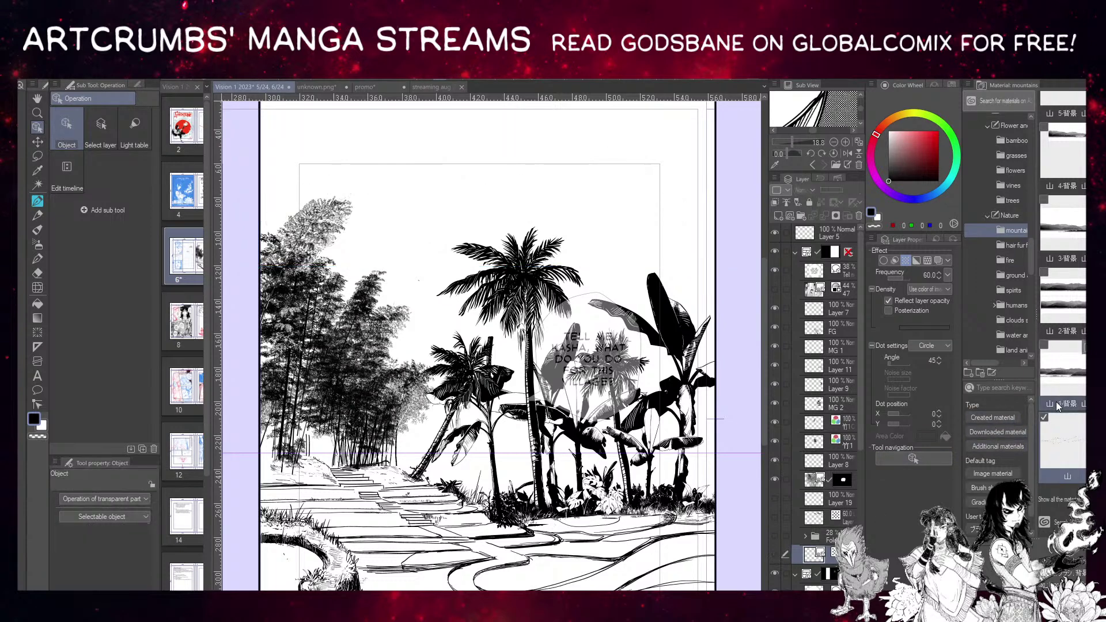
{"action": "scroll", "coordinate": [1063, 397], "scroll_direction": "up", "scroll_amount": 5}
{"action": "scroll", "coordinate": [1069, 380], "scroll_direction": "up", "scroll_amount": 6}
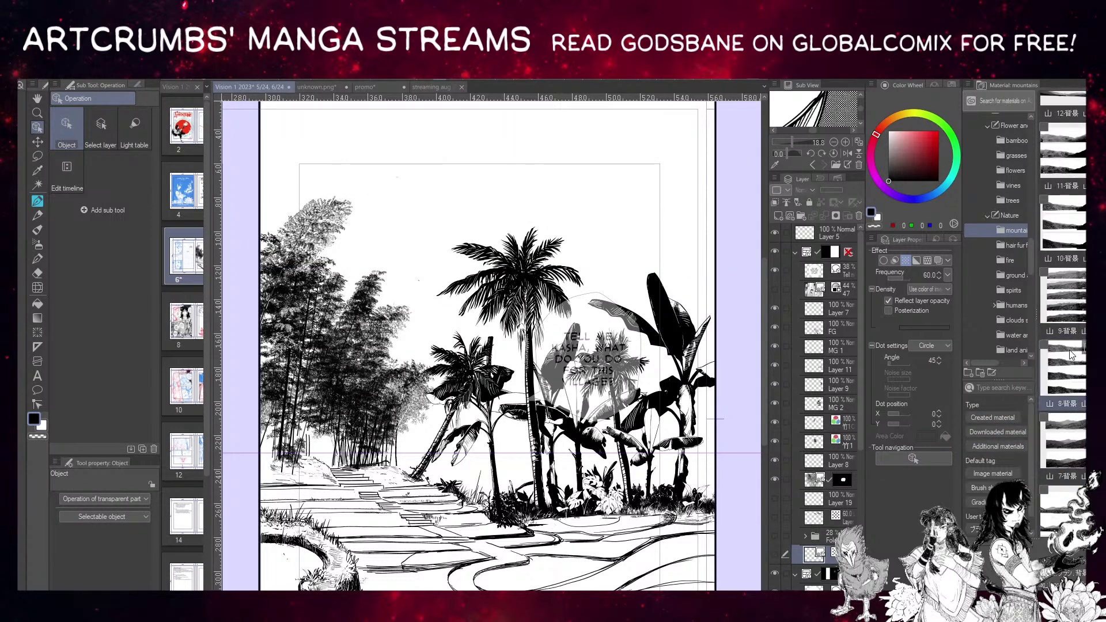
{"action": "scroll", "coordinate": [1070, 354], "scroll_direction": "up", "scroll_amount": 9}
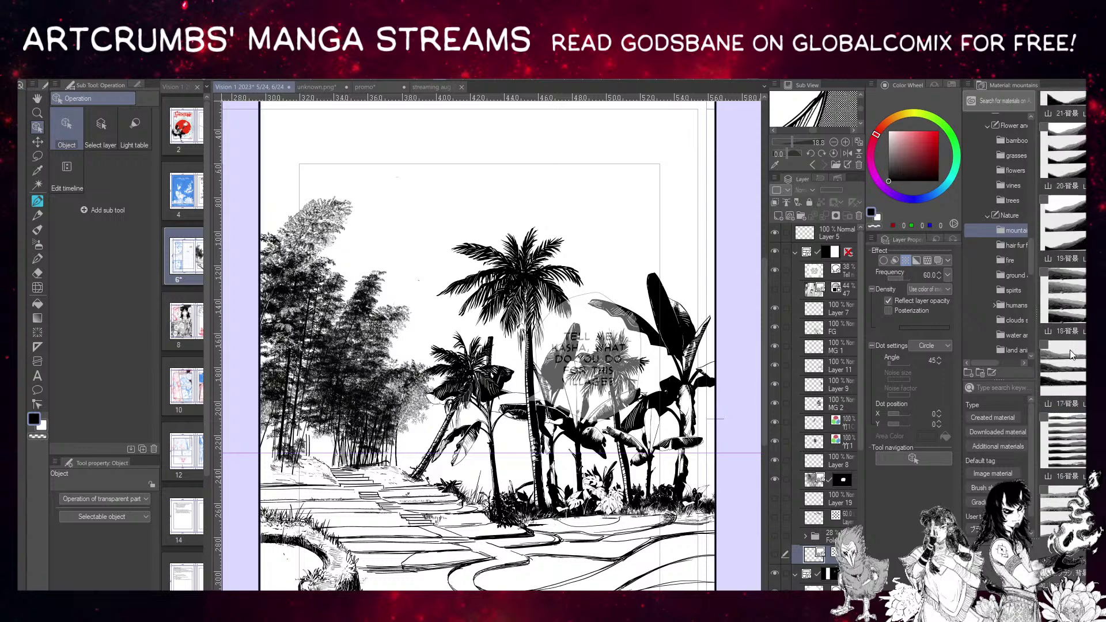
{"action": "scroll", "coordinate": [1073, 352], "scroll_direction": "up", "scroll_amount": 5}
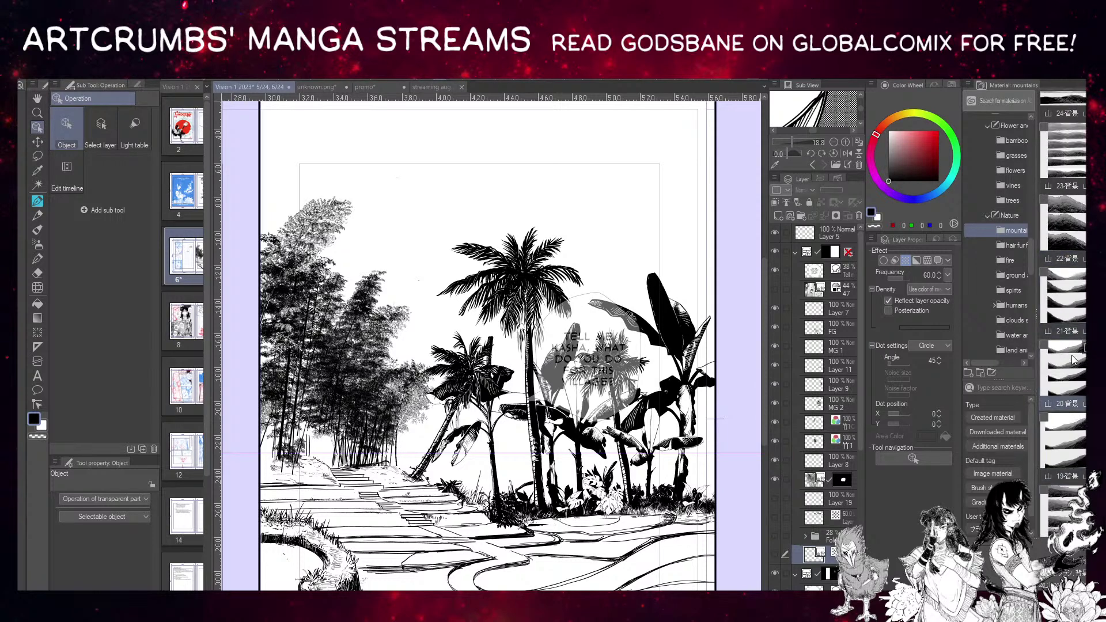
{"action": "scroll", "coordinate": [1075, 334], "scroll_direction": "up", "scroll_amount": 5}
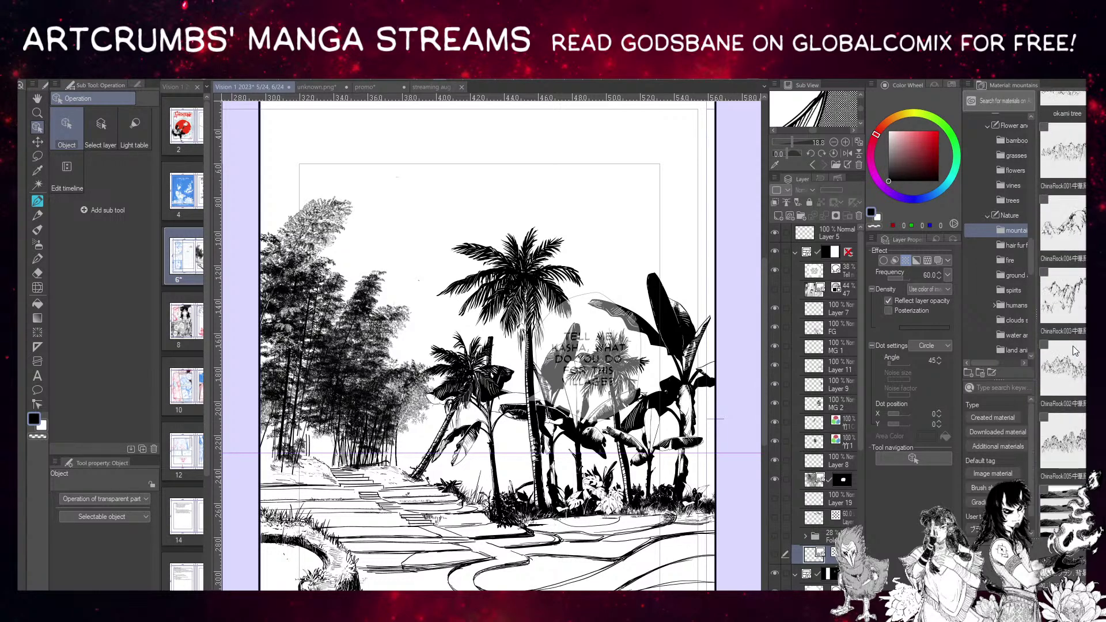
{"action": "left_click_drag", "start_coordinate": [1069, 277], "coordinate": [656, 259]}
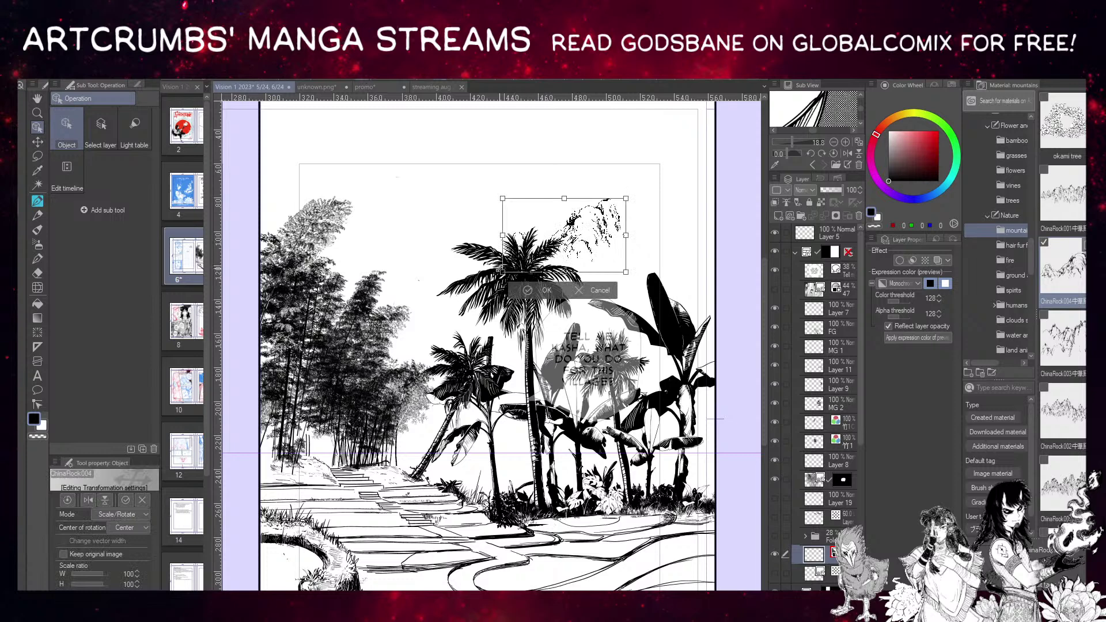
Enlarge the ChinaRock004 mountain to a scale of 397 and position it behind the palm and banana trees.
{"action": "left_click_drag", "start_coordinate": [502, 272], "coordinate": [190, 406]}
{"action": "left_click_drag", "start_coordinate": [501, 294], "coordinate": [612, 231]}
{"action": "left_click", "coordinate": [505, 432]}
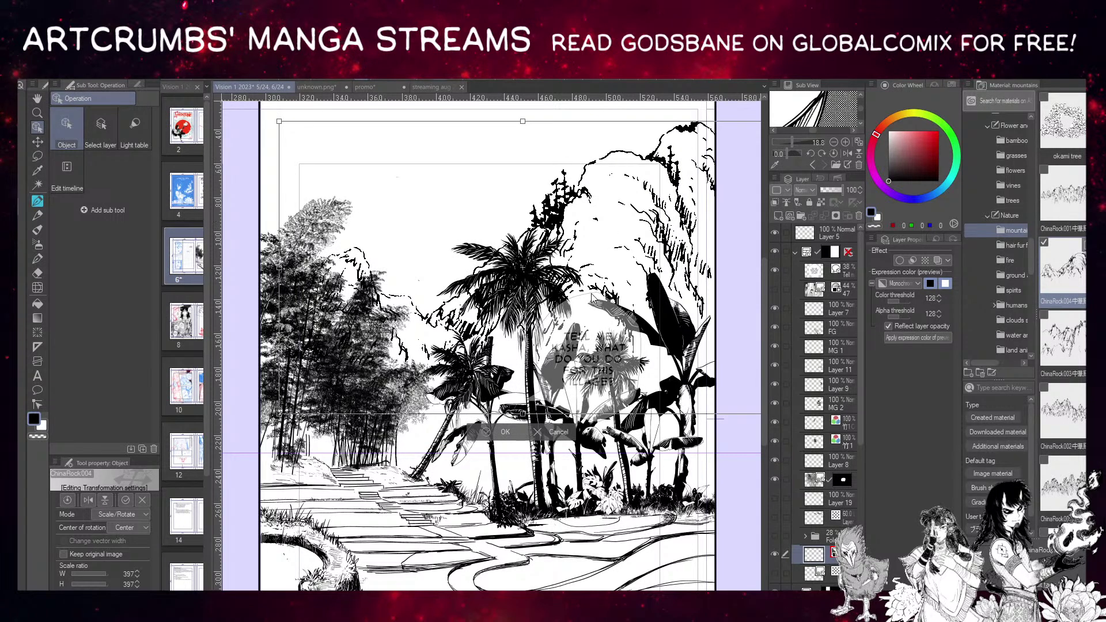
{"action": "scroll", "coordinate": [403, 377], "scroll_direction": "down", "scroll_amount": 1}
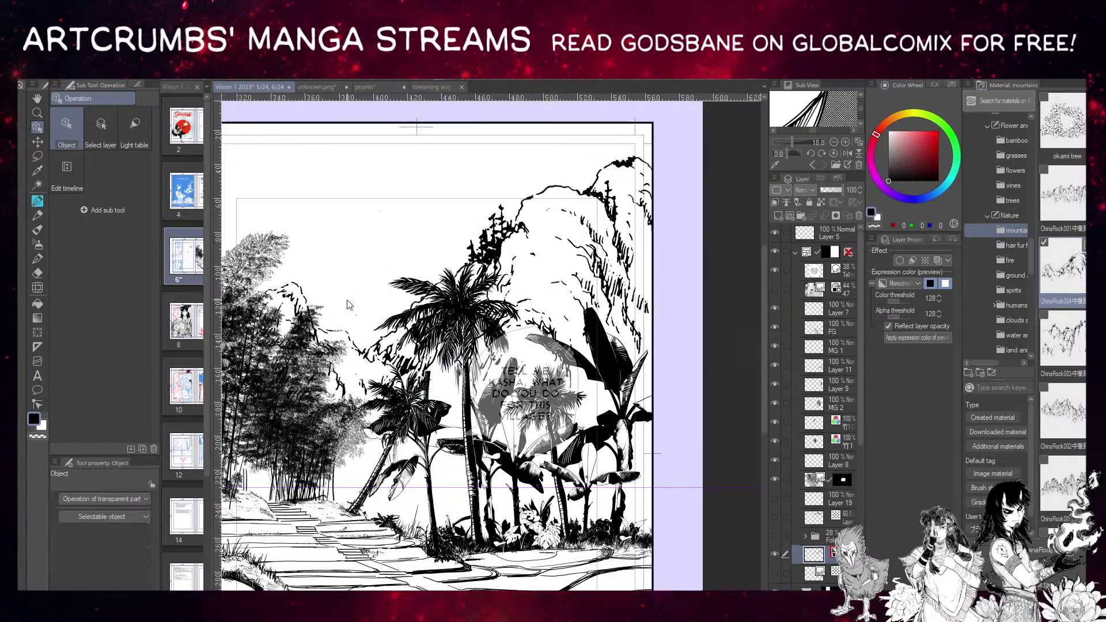
{"action": "scroll", "coordinate": [380, 377], "scroll_direction": "down", "scroll_amount": 1}
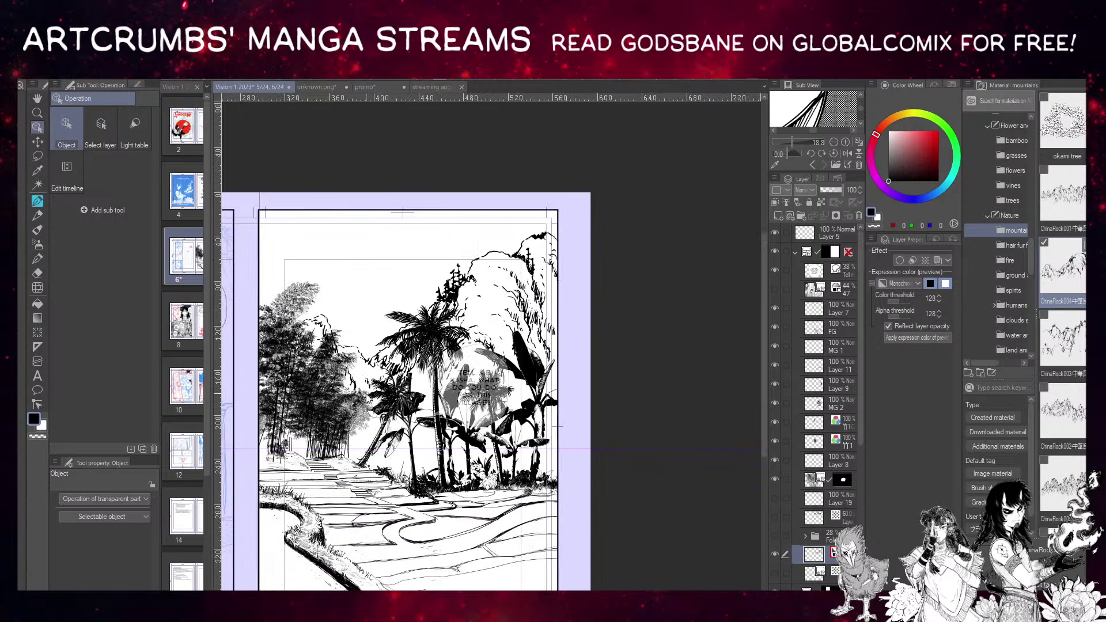
{"action": "scroll", "coordinate": [380, 377], "scroll_direction": "up", "scroll_amount": 4}
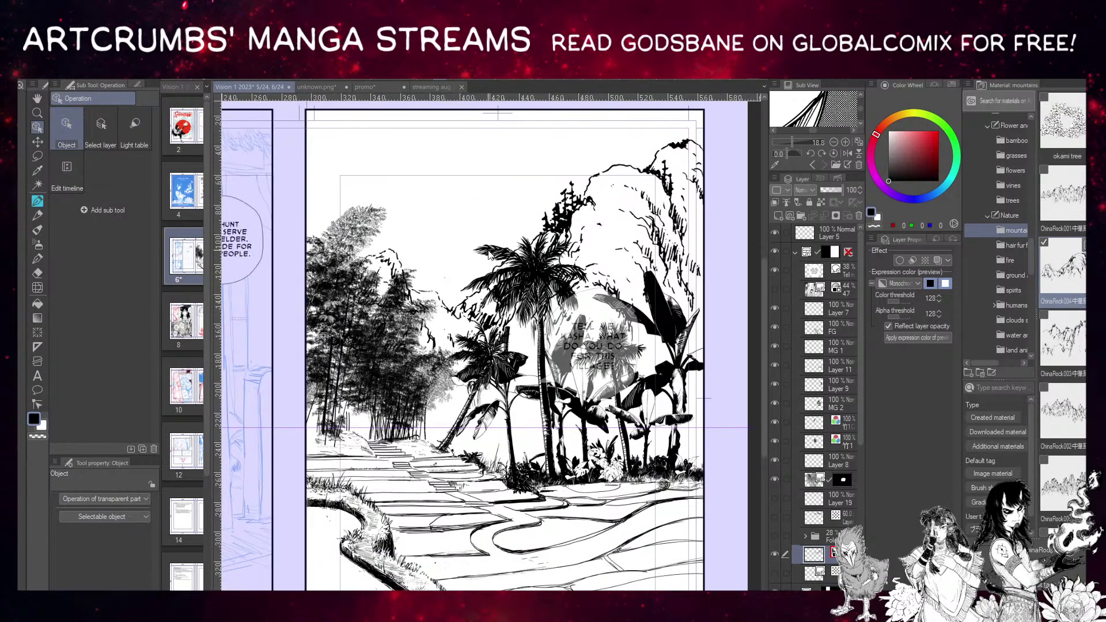
{"action": "scroll", "coordinate": [544, 383], "scroll_direction": "down", "scroll_amount": 2}
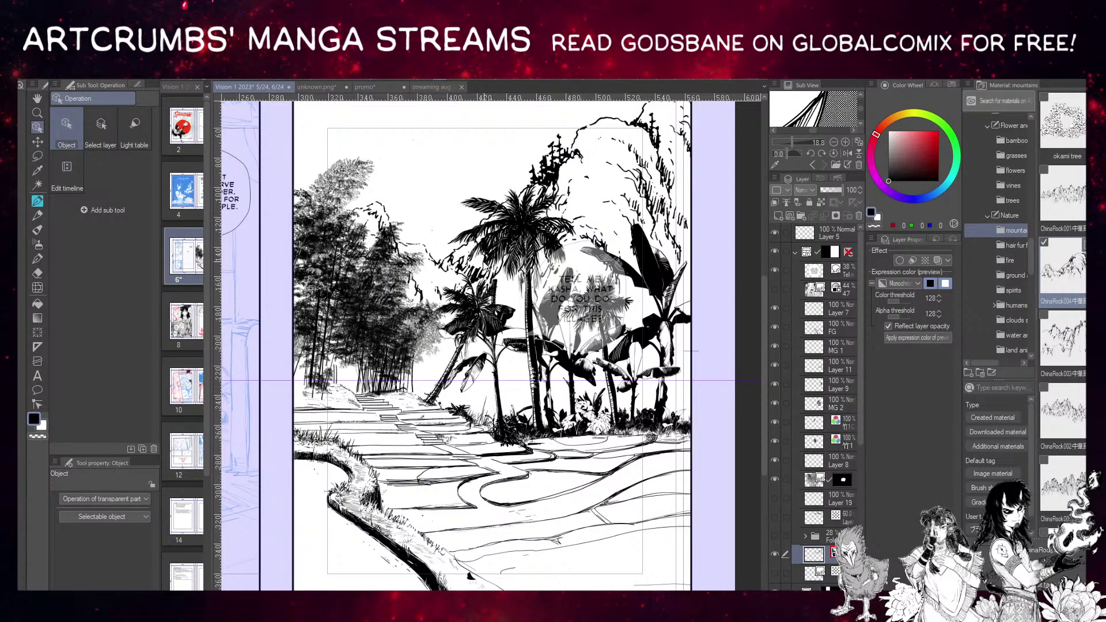
Apply a layer color effect to the lower bamboo grove image, with both layer color and sub color black.
{"action": "left_click", "coordinate": [419, 357]}
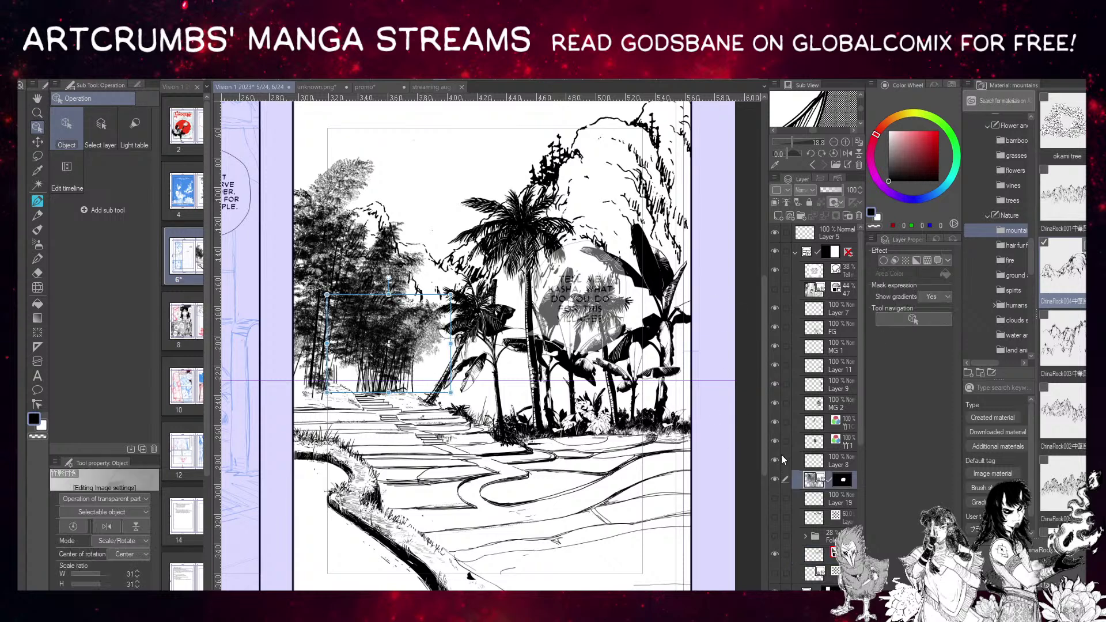
{"action": "left_click", "coordinate": [775, 480]}
{"action": "left_click", "coordinate": [776, 480]}
{"action": "left_click", "coordinate": [937, 260]}
{"action": "left_click", "coordinate": [945, 287]}
{"action": "left_click", "coordinate": [945, 301]}
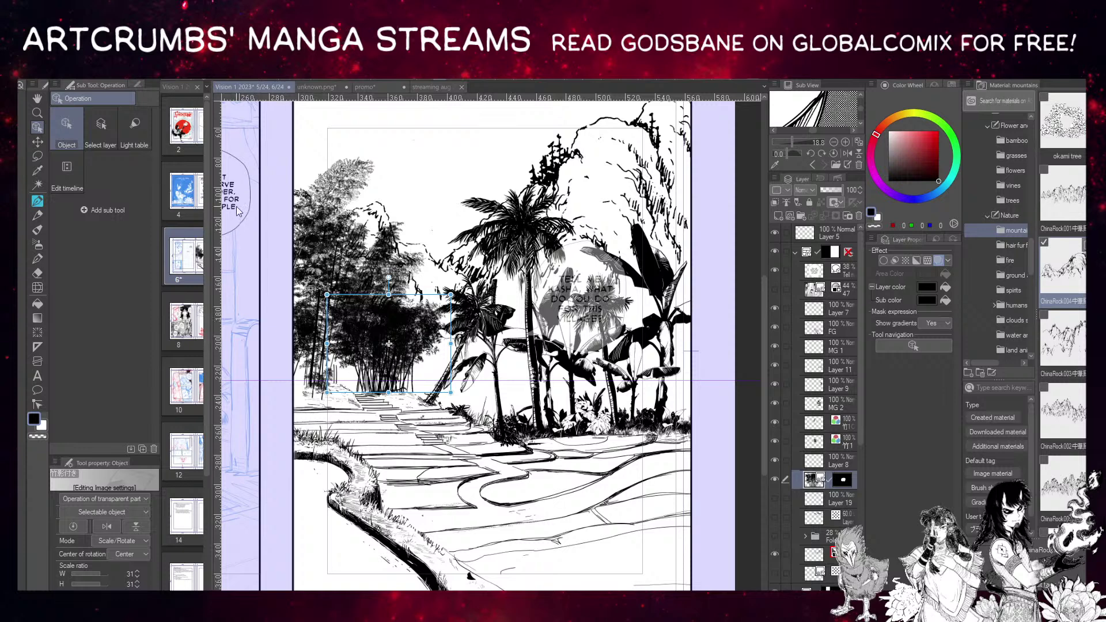
Apply a layer color effect to the tall bamboo layer below MG 2, with both layer color and sub color black.
{"action": "left_click", "coordinate": [342, 176]}
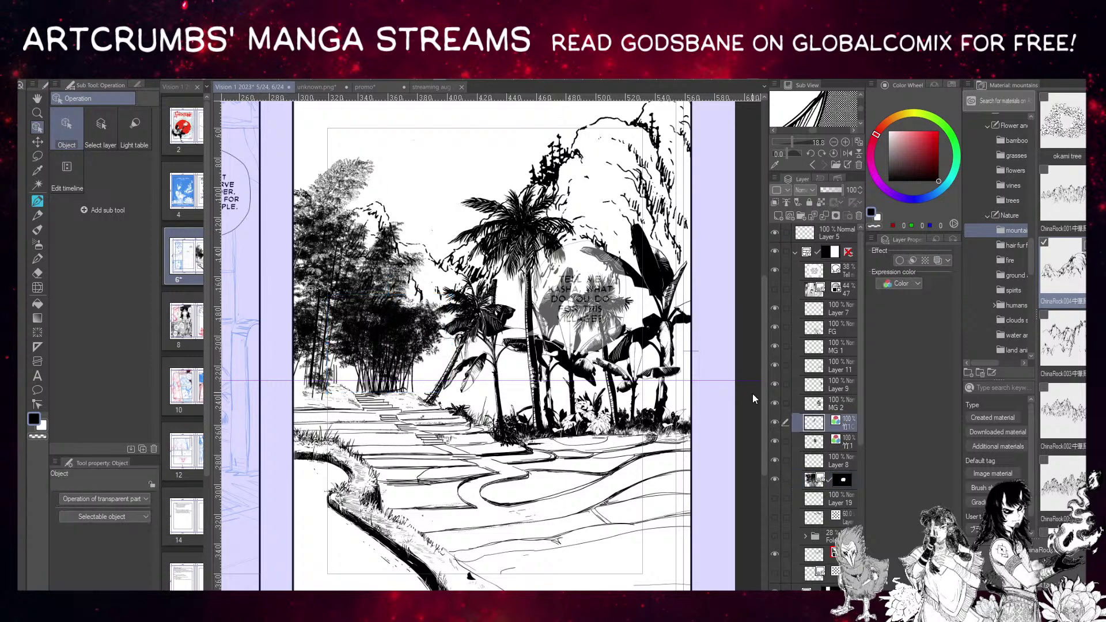
{"action": "left_click", "coordinate": [774, 422]}
{"action": "left_click", "coordinate": [774, 423]}
{"action": "left_click", "coordinate": [937, 261]}
{"action": "left_click", "coordinate": [945, 273]}
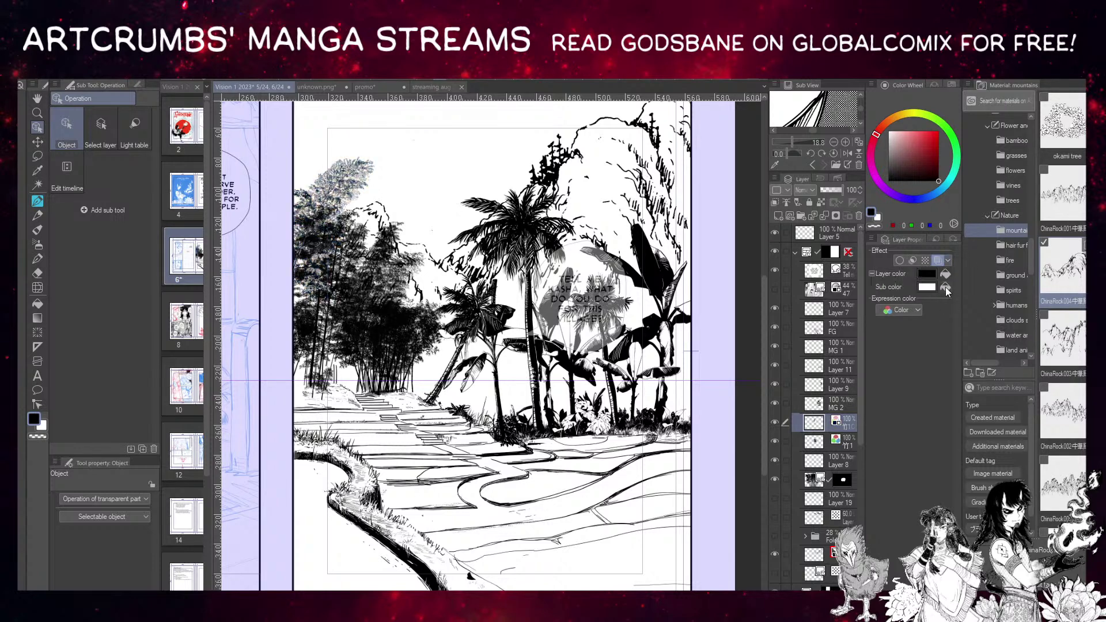
{"action": "left_click", "coordinate": [945, 287]}
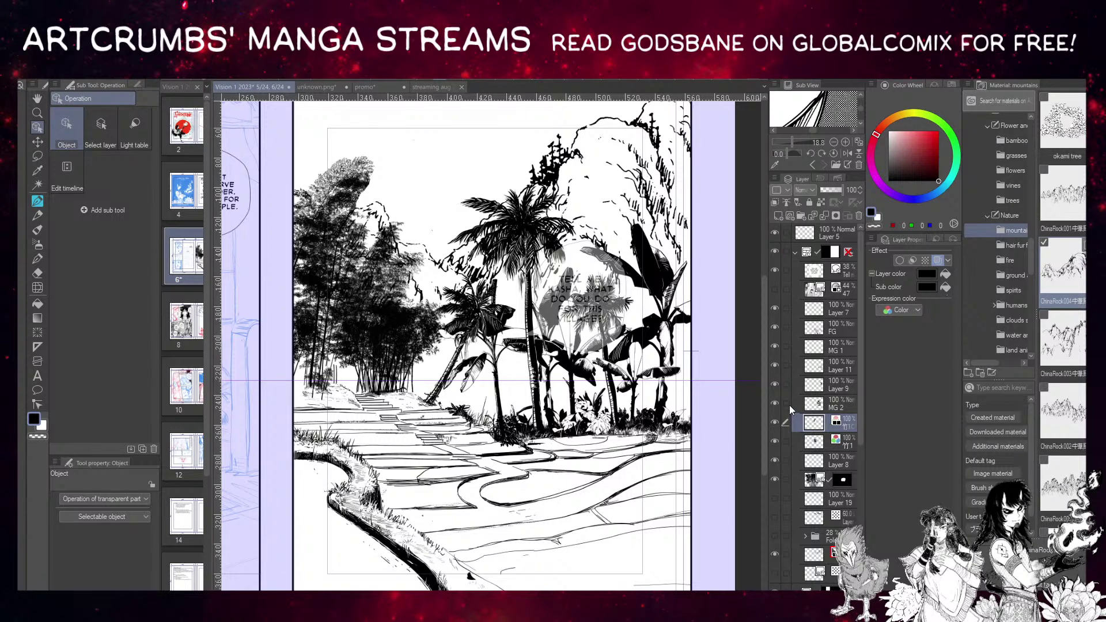
Duplicate the tall bamboo layer, hide the upper copy, and check the other bamboo layer by toggling its visibility.
{"action": "left_click_drag", "start_coordinate": [797, 417], "coordinate": [779, 219]}
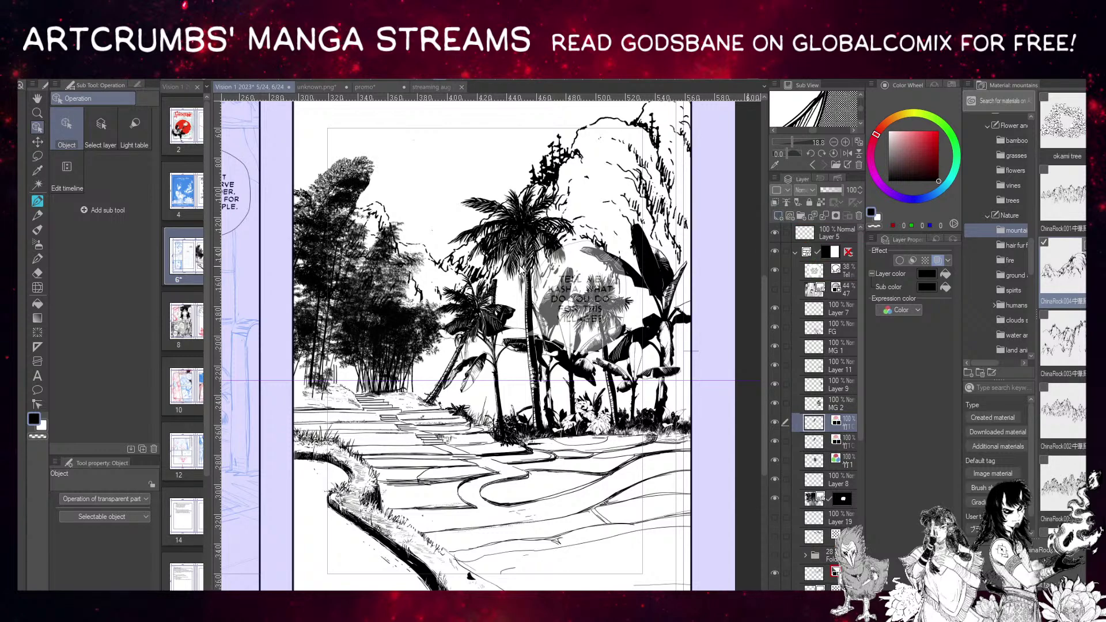
{"action": "left_click", "coordinate": [775, 421]}
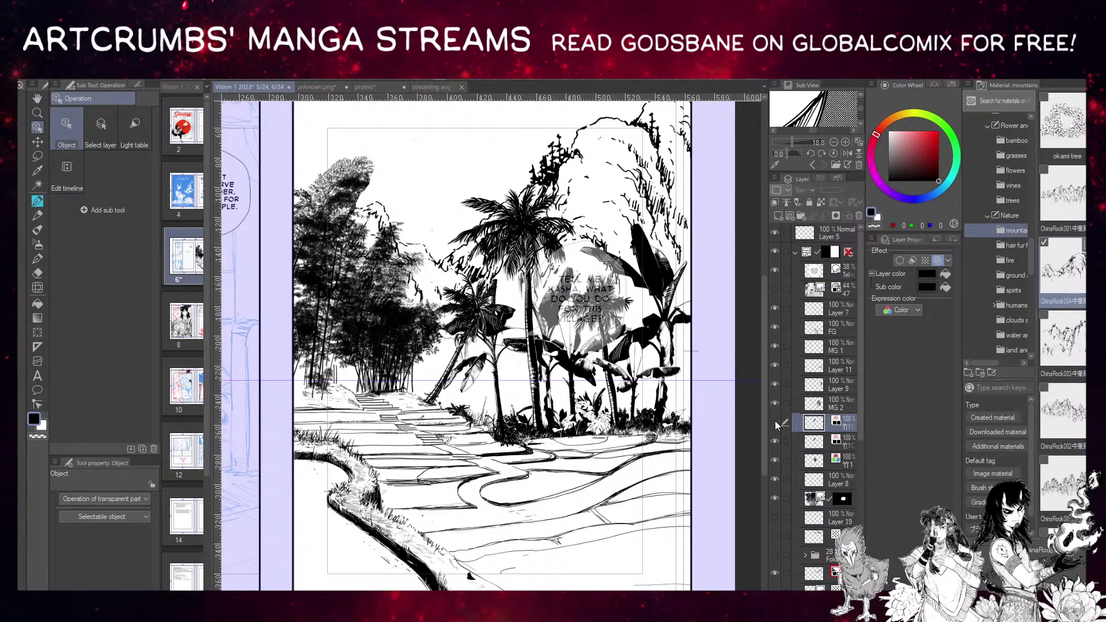
{"action": "left_click", "coordinate": [776, 460]}
{"action": "left_click", "coordinate": [776, 460]}
Duplicate the masked lower bamboo grove image and move the copy up over the top of the tall bamboo.
{"action": "left_click", "coordinate": [813, 500]}
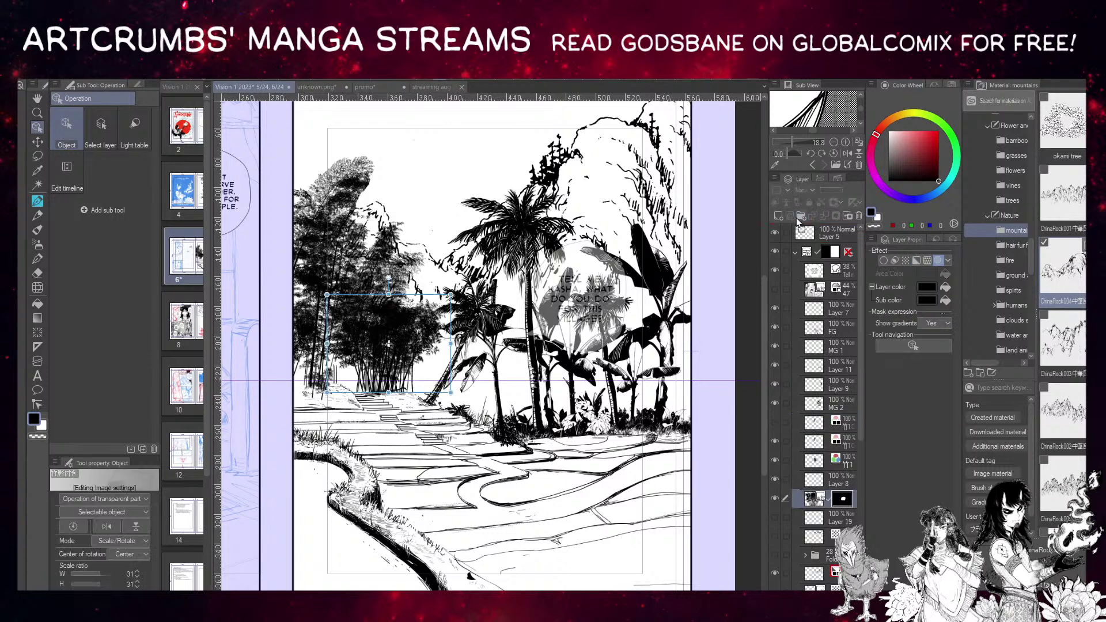
{"action": "key", "text": "ctrl+shift+d"}
{"action": "key", "text": "k"}
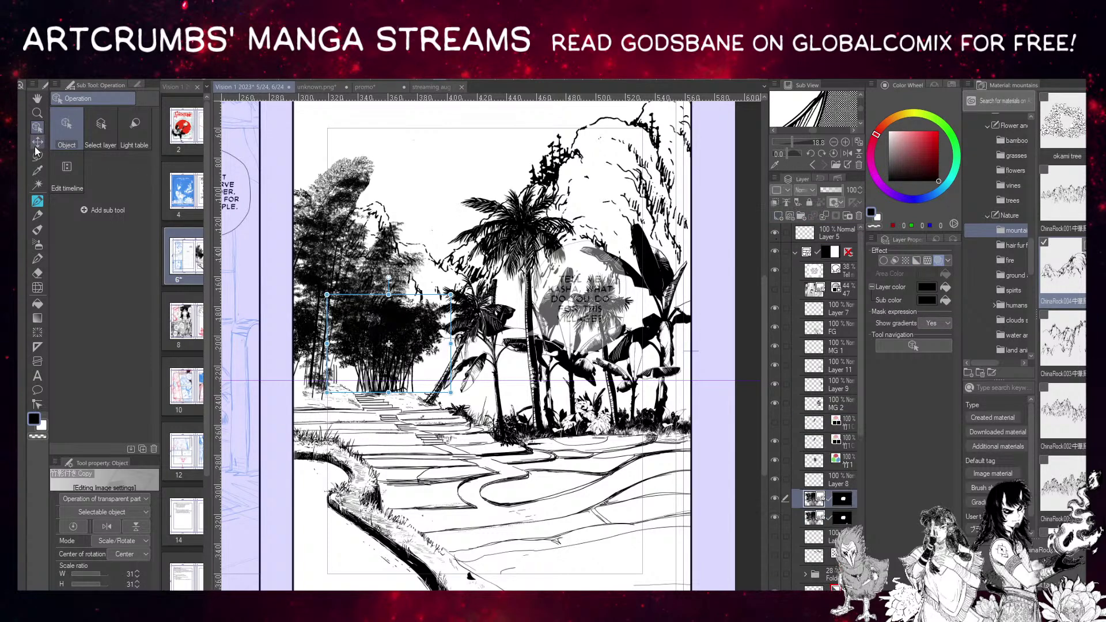
{"action": "left_click_drag", "start_coordinate": [430, 362], "coordinate": [349, 214]}
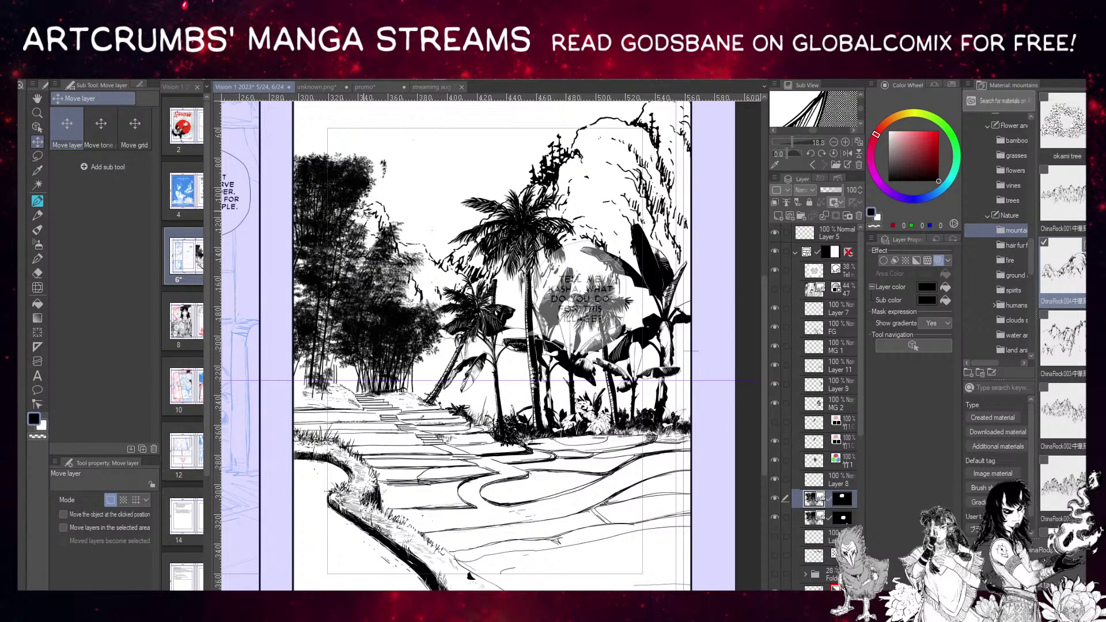
Hide both masked bamboo grove image layers.
{"action": "scroll", "coordinate": [384, 308], "scroll_direction": "down", "scroll_amount": 3}
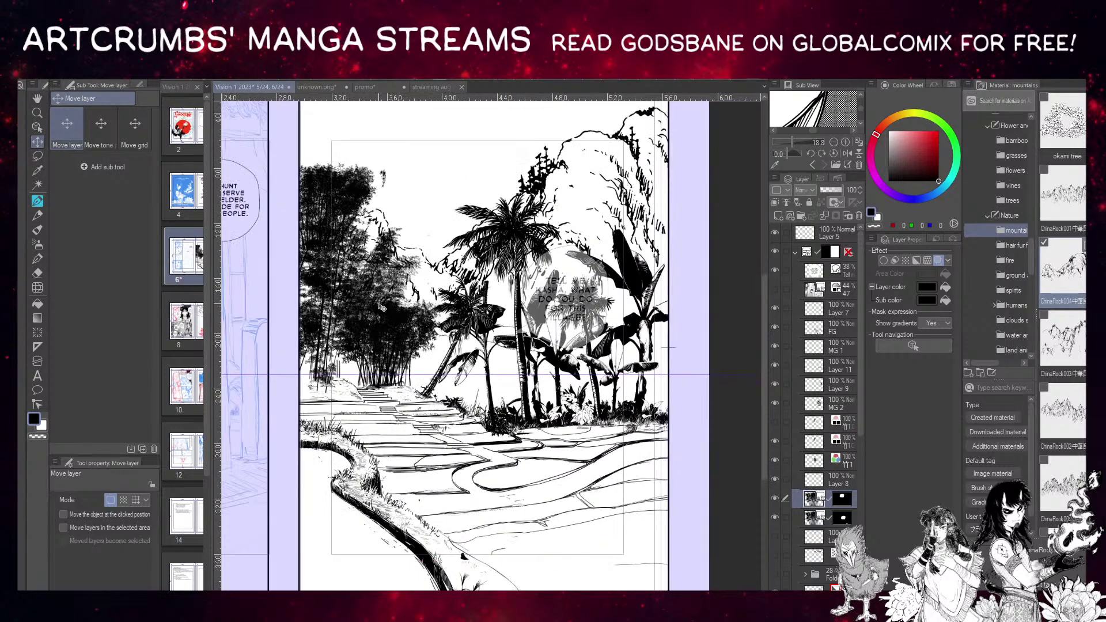
{"action": "left_click", "coordinate": [775, 498]}
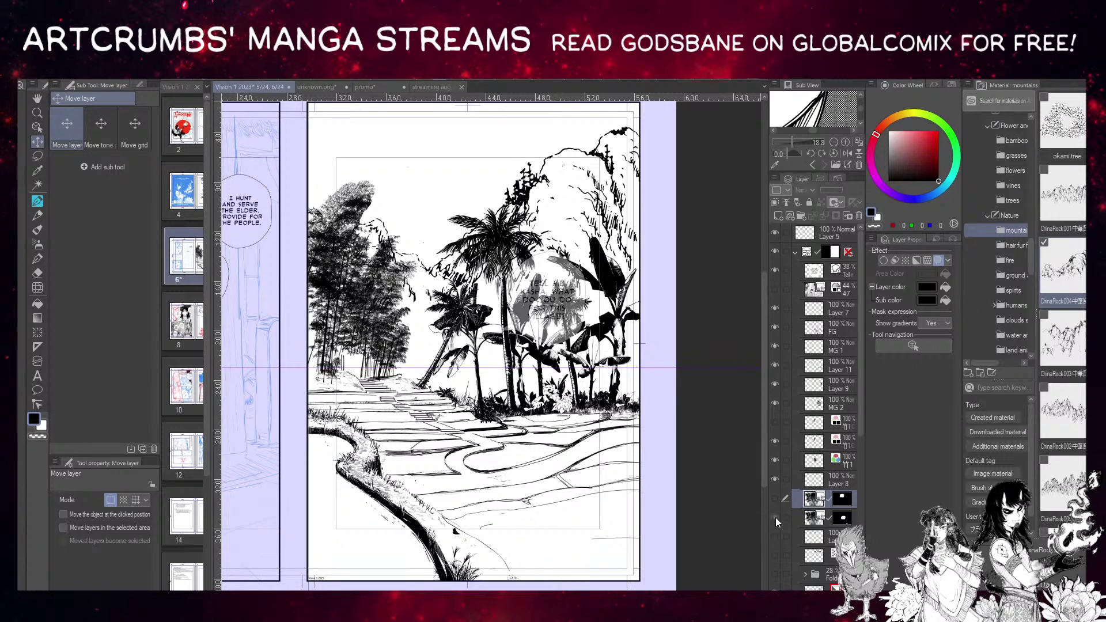
{"action": "left_click", "coordinate": [775, 517]}
Check MG 2 by toggling its visibility, then hide the ChinaRock004 mountain and show the mountain outline layer instead.
{"action": "left_click", "coordinate": [774, 403]}
{"action": "left_click", "coordinate": [774, 403]}
{"action": "left_click", "coordinate": [774, 402]}
{"action": "left_click", "coordinate": [774, 403]}
{"action": "left_click", "coordinate": [774, 592]}
{"action": "left_click", "coordinate": [774, 592]}
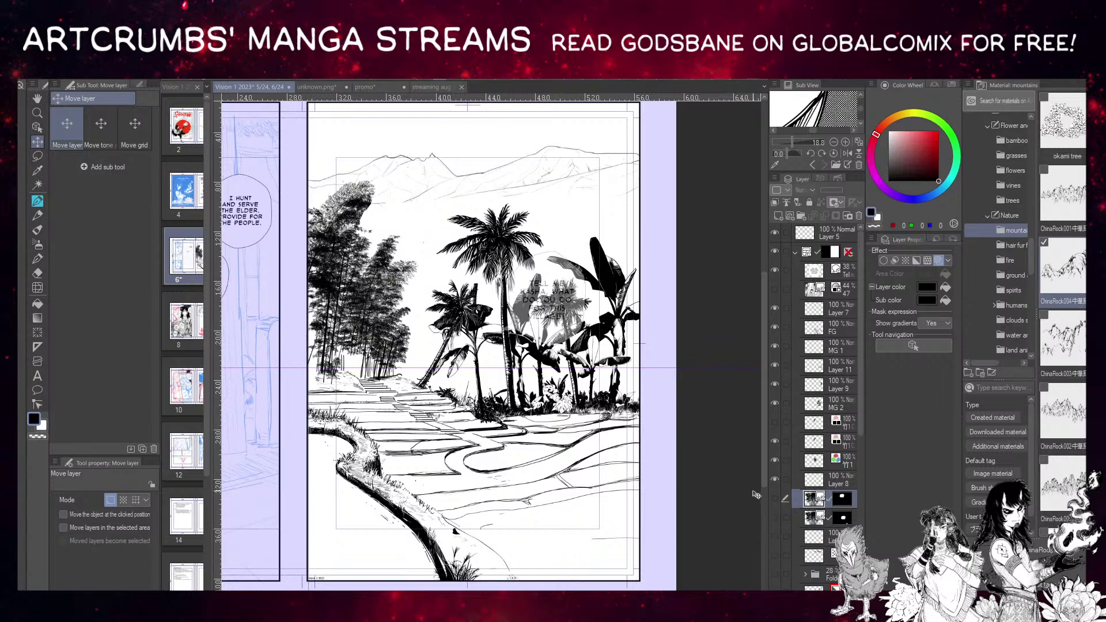
Toggle the duplicated tall bamboo layer for comparison and hide the MG 2 layer holding the central palm trees.
{"action": "left_click", "coordinate": [774, 424]}
{"action": "left_click", "coordinate": [774, 424]}
{"action": "left_click", "coordinate": [776, 400]}
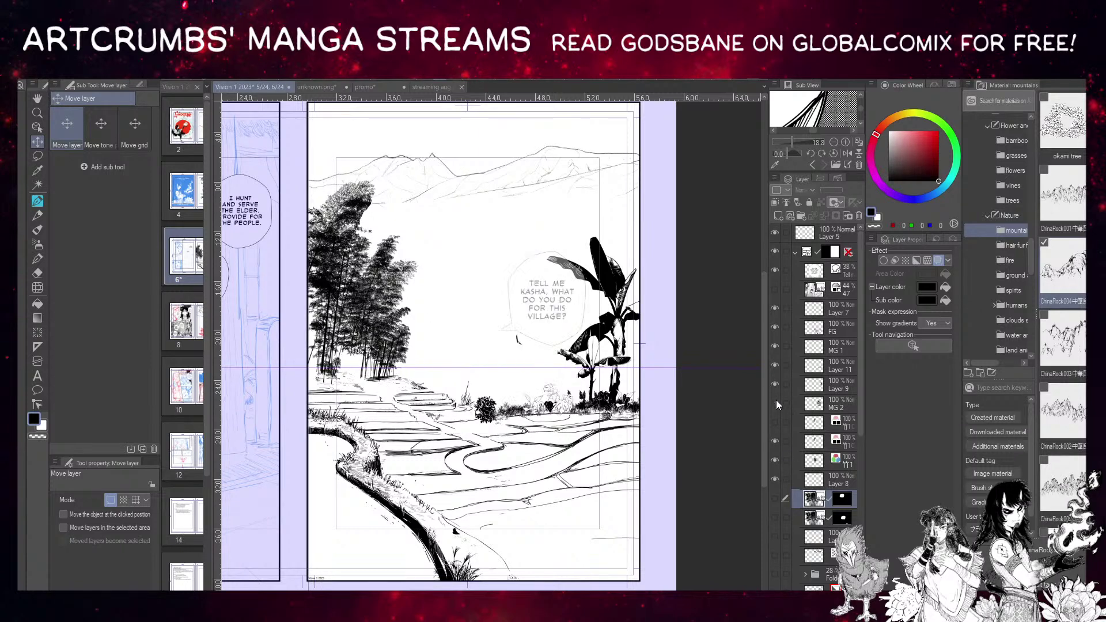
Show the MG 2 palm tree layer again, check the FG layer's visibility, and delete the hidden duplicate bamboo layer.
{"action": "left_click", "coordinate": [776, 399]}
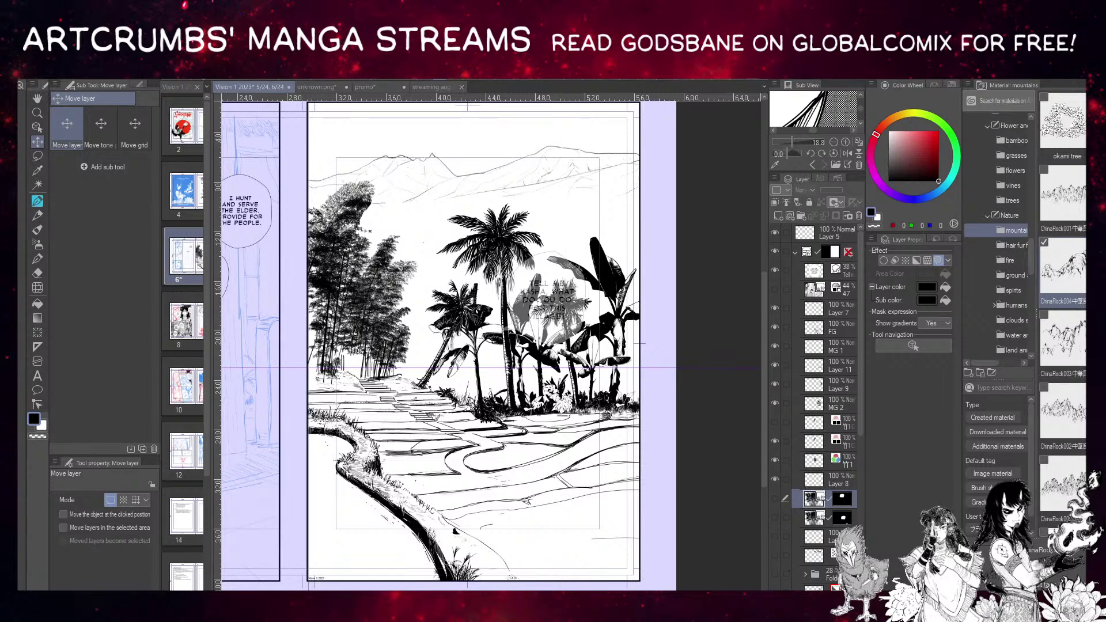
{"action": "left_click", "coordinate": [775, 588]}
{"action": "left_click", "coordinate": [774, 588]}
{"action": "left_click", "coordinate": [776, 326]}
{"action": "left_click", "coordinate": [776, 326]}
{"action": "left_click", "coordinate": [815, 478]}
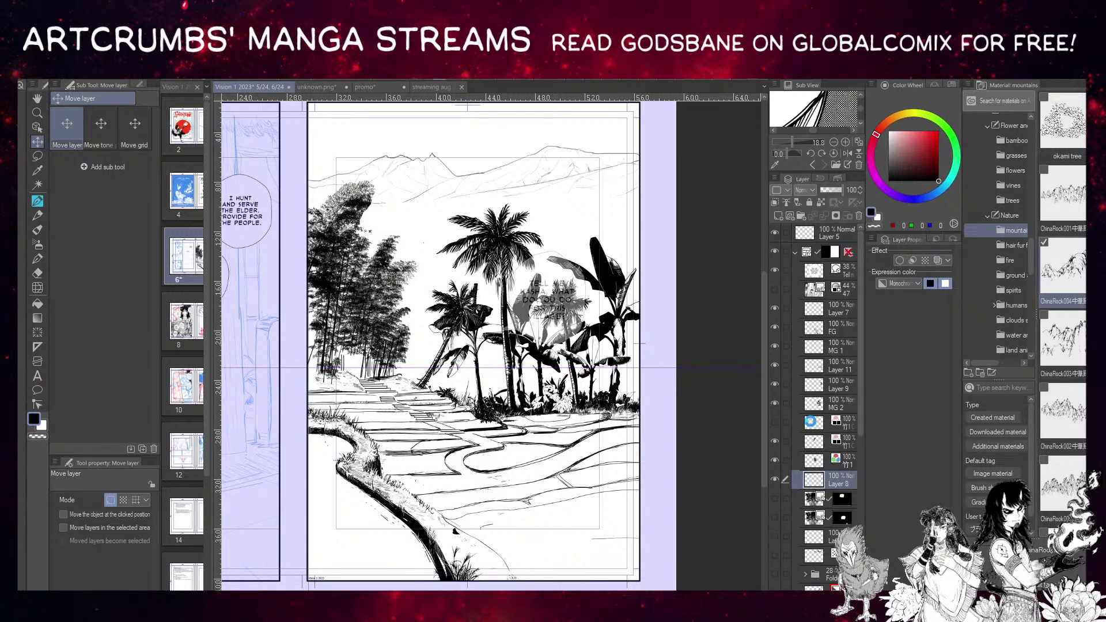
{"action": "left_click", "coordinate": [812, 425]}
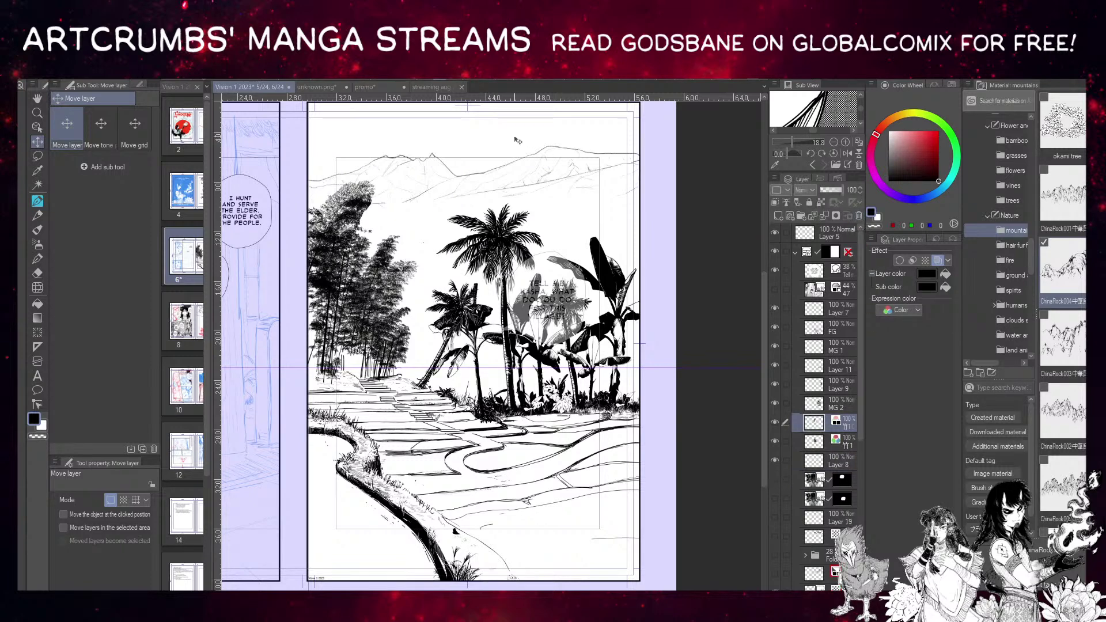
Close the streaming and promo documents and return to the Vision 1 2023 manga page.
{"action": "left_click", "coordinate": [433, 88]}
{"action": "left_click", "coordinate": [450, 87]}
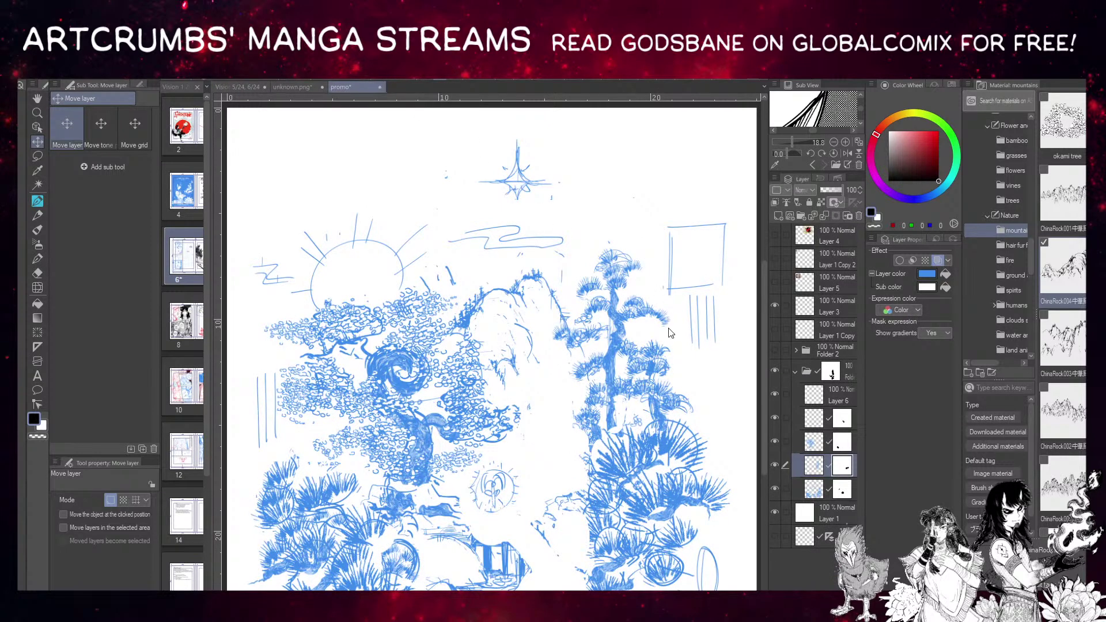
{"action": "key", "text": "ctrl+shift+Tab"}
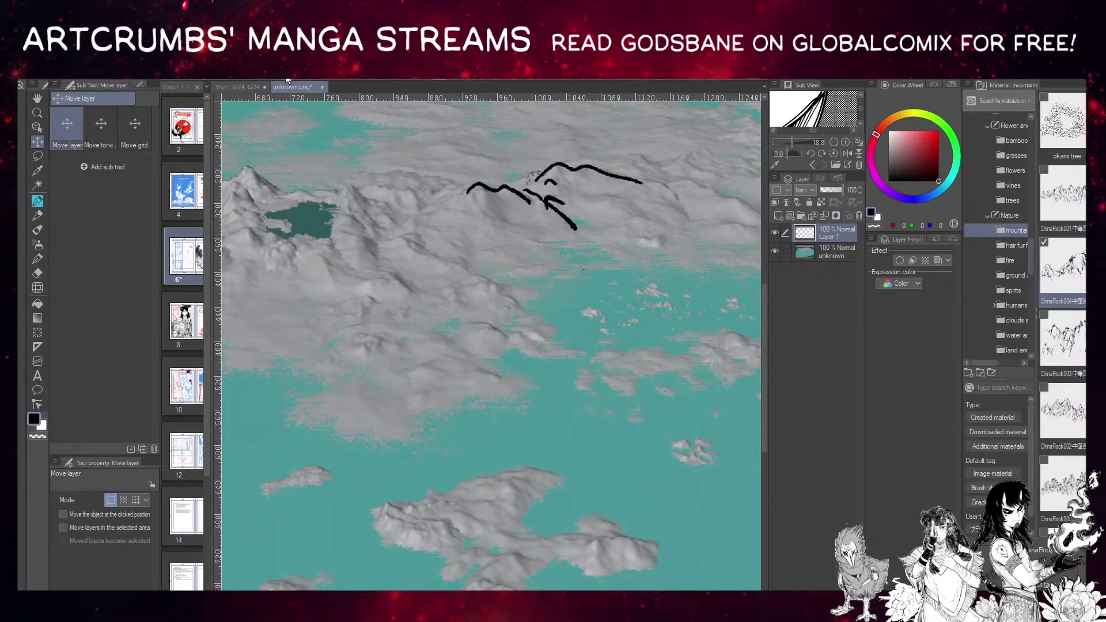
{"action": "left_click", "coordinate": [252, 87]}
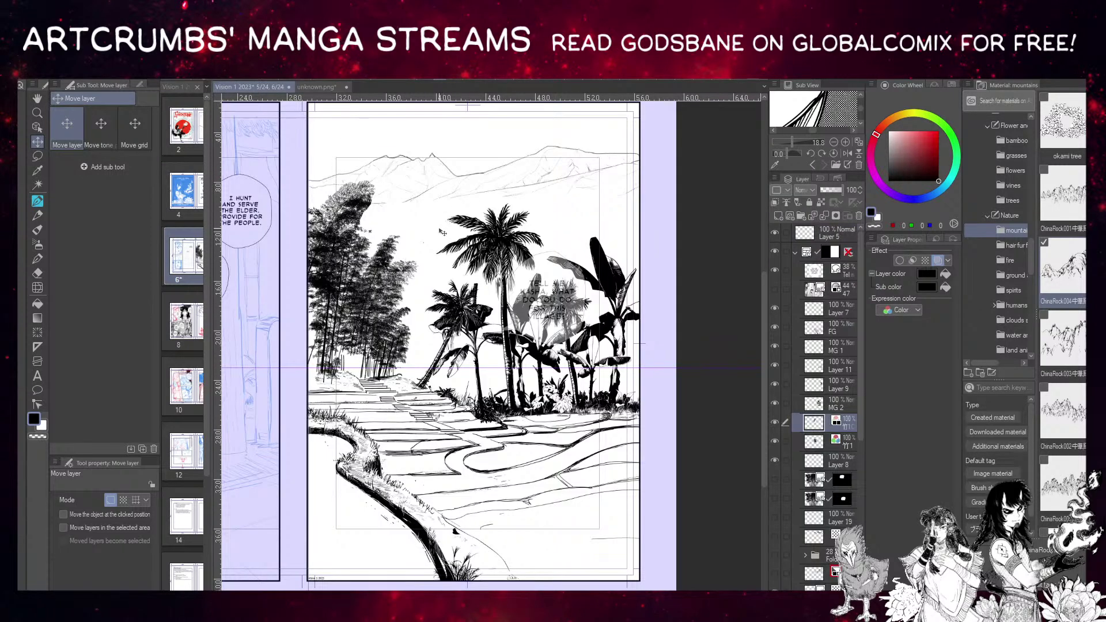
Merge the landscape layers from Layer 7 down to Layer 8 into one layer and check it by toggling its visibility.
{"action": "left_click_drag", "start_coordinate": [499, 337], "coordinate": [536, 334]}
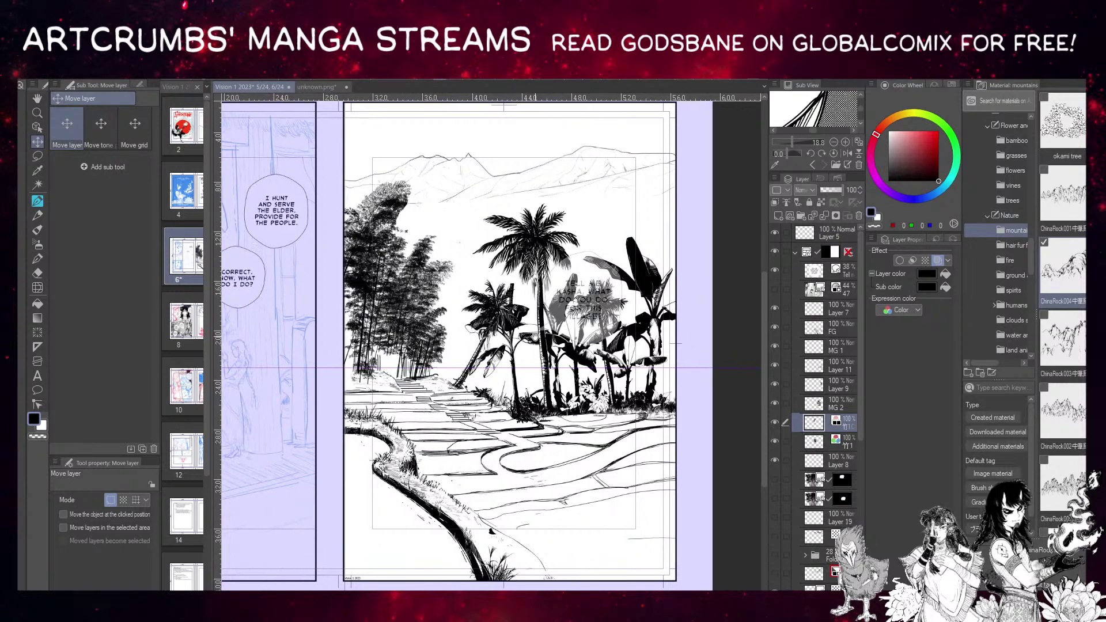
{"action": "left_click_drag", "start_coordinate": [682, 362], "coordinate": [648, 378]}
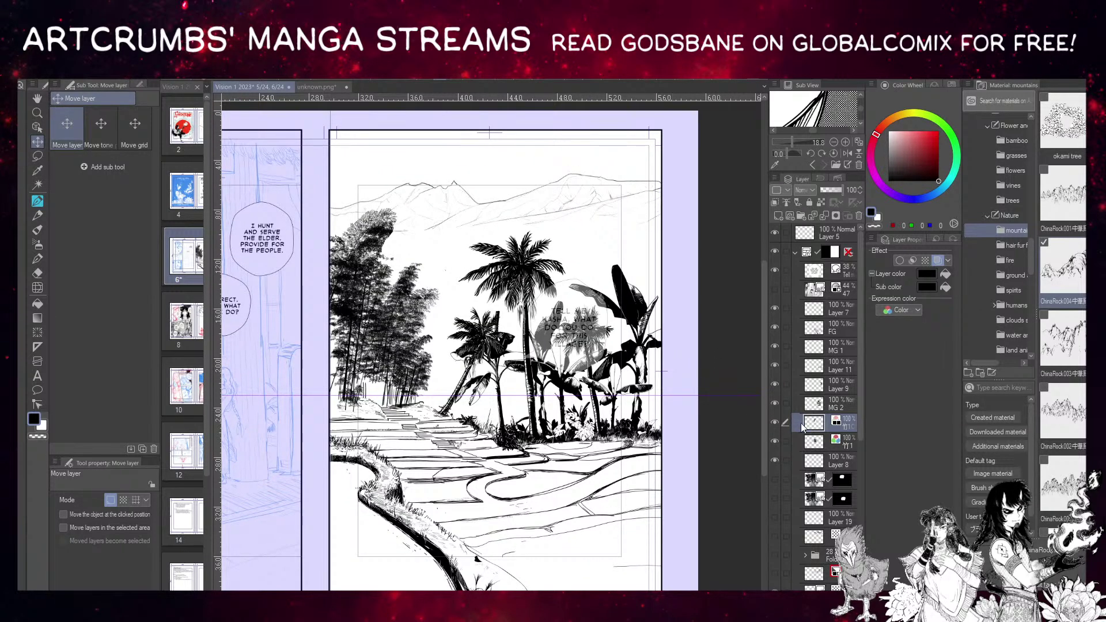
{"action": "left_click", "coordinate": [835, 309]}
{"action": "left_click", "coordinate": [835, 460], "text": "shift"}
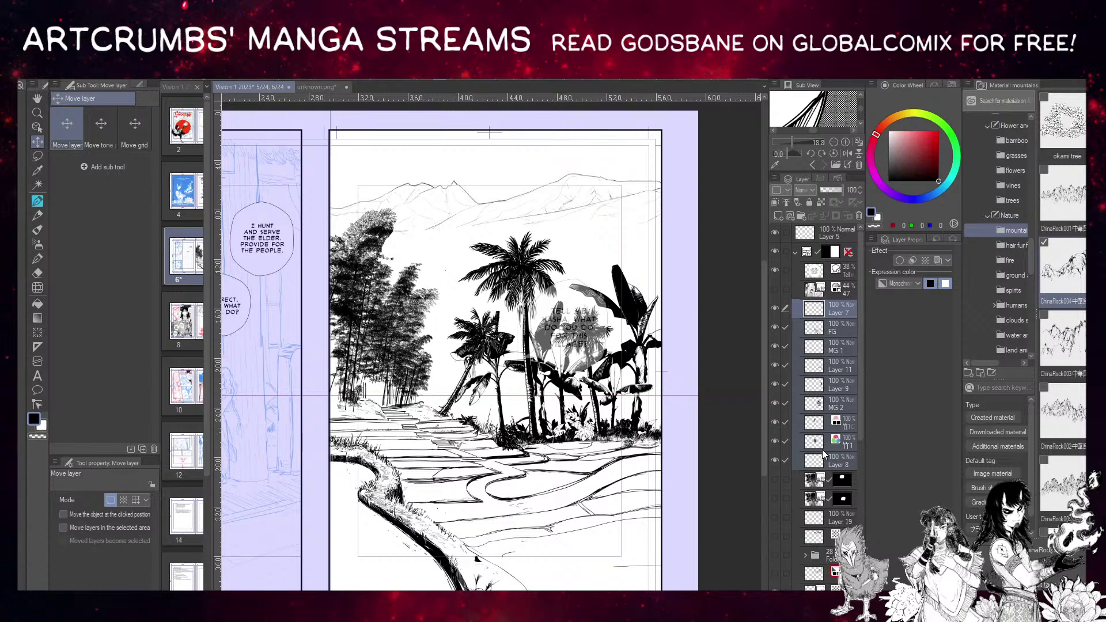
{"action": "key", "text": "shift+alt+e"}
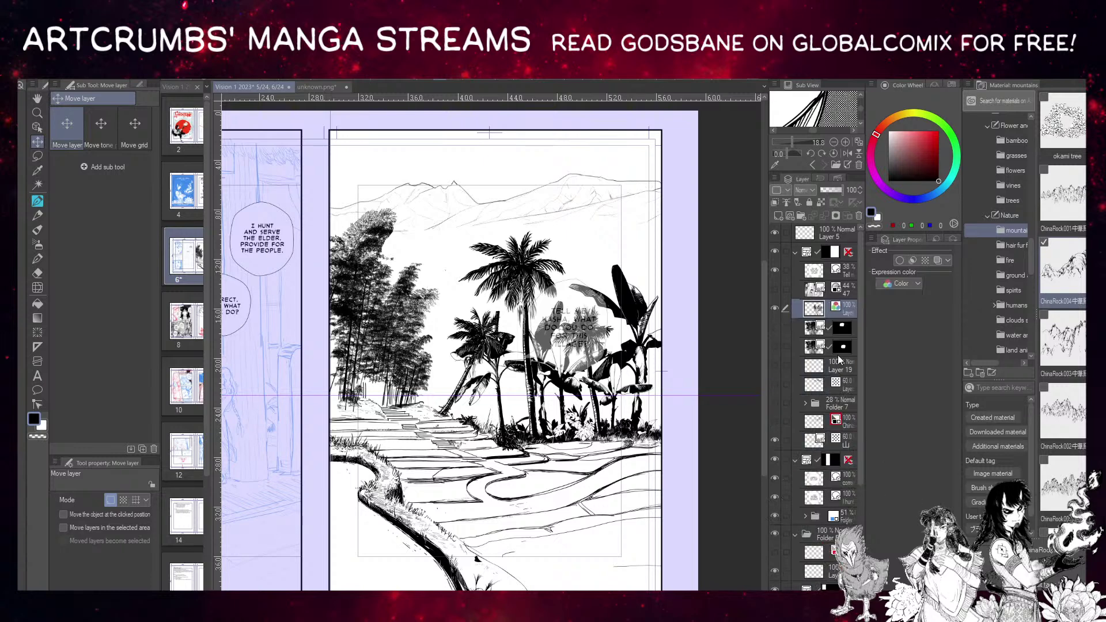
{"action": "left_click", "coordinate": [773, 309]}
{"action": "left_click", "coordinate": [773, 309]}
{"action": "left_click", "coordinate": [774, 309]}
{"action": "left_click", "coordinate": [773, 309]}
Lasso and delete the tall bamboo grove from the merged landscape layer, and erase the remaining stalk bases above the terraces.
{"action": "left_click_drag", "start_coordinate": [551, 331], "coordinate": [561, 335]}
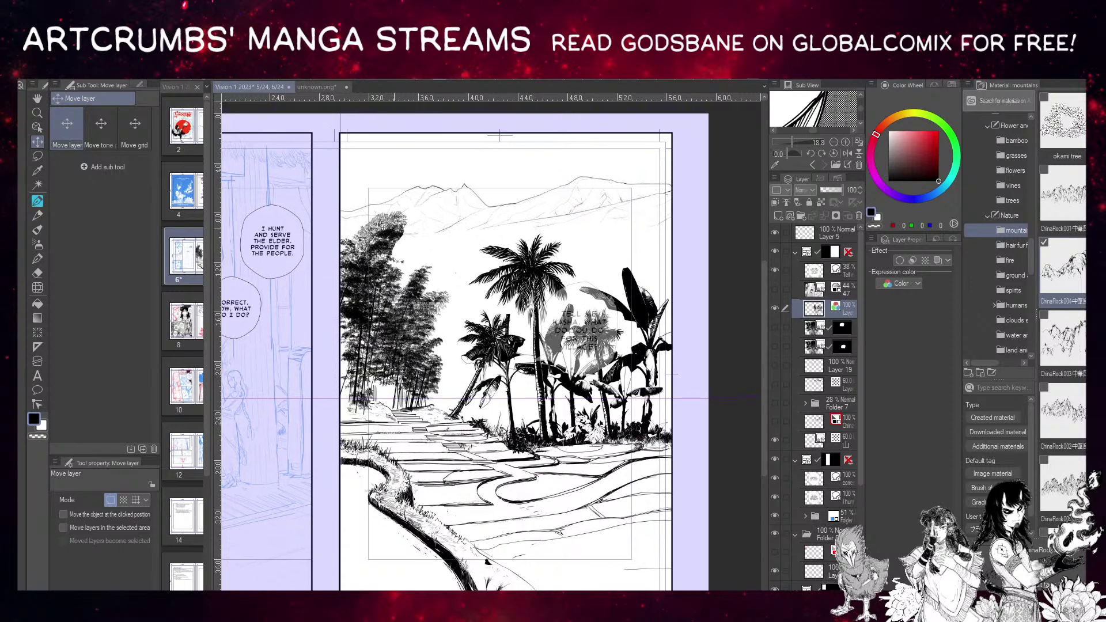
{"action": "left_click", "coordinate": [37, 155]}
{"action": "mouse_move", "coordinate": [418, 242]}
{"action": "left_mouse_down"}
{"action": "mouse_move", "coordinate": [425, 211]}
{"action": "mouse_move", "coordinate": [377, 206]}
{"action": "mouse_move", "coordinate": [322, 275]}
{"action": "mouse_move", "coordinate": [319, 377]}
{"action": "mouse_move", "coordinate": [338, 396]}
{"action": "left_mouse_up"}
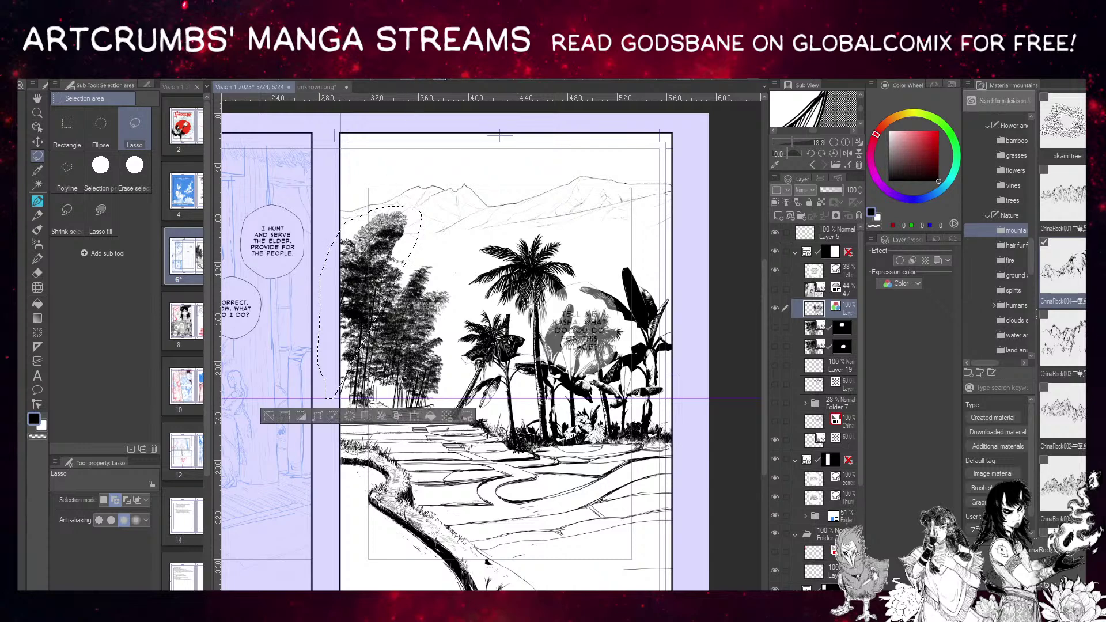
{"action": "key", "text": "ctrl+d"}
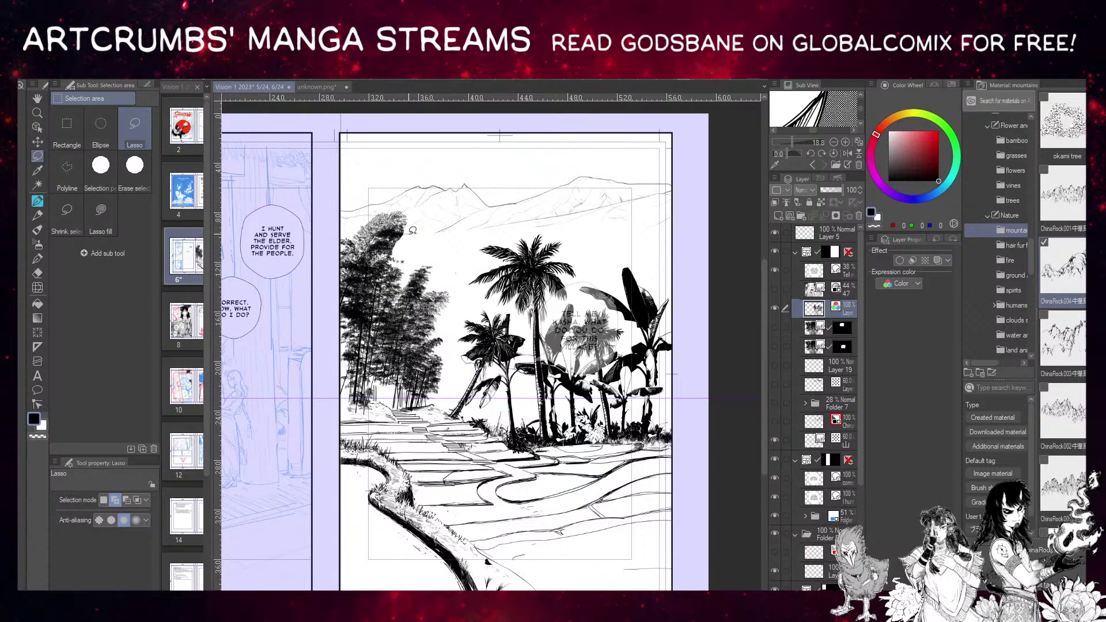
{"action": "mouse_move", "coordinate": [410, 249]}
{"action": "left_mouse_down"}
{"action": "mouse_move", "coordinate": [399, 202]}
{"action": "mouse_move", "coordinate": [325, 234]}
{"action": "mouse_move", "coordinate": [323, 335]}
{"action": "mouse_move", "coordinate": [341, 401]}
{"action": "mouse_move", "coordinate": [429, 399]}
{"action": "mouse_move", "coordinate": [451, 380]}
{"action": "mouse_move", "coordinate": [452, 312]}
{"action": "mouse_move", "coordinate": [416, 249]}
{"action": "left_mouse_up"}
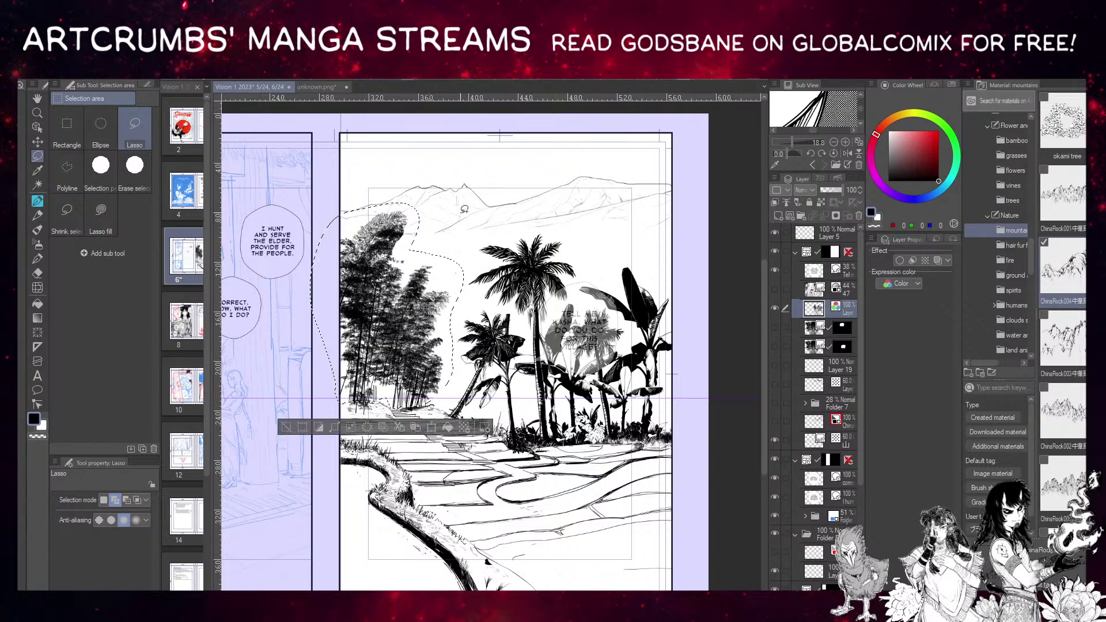
{"action": "key", "text": "Delete"}
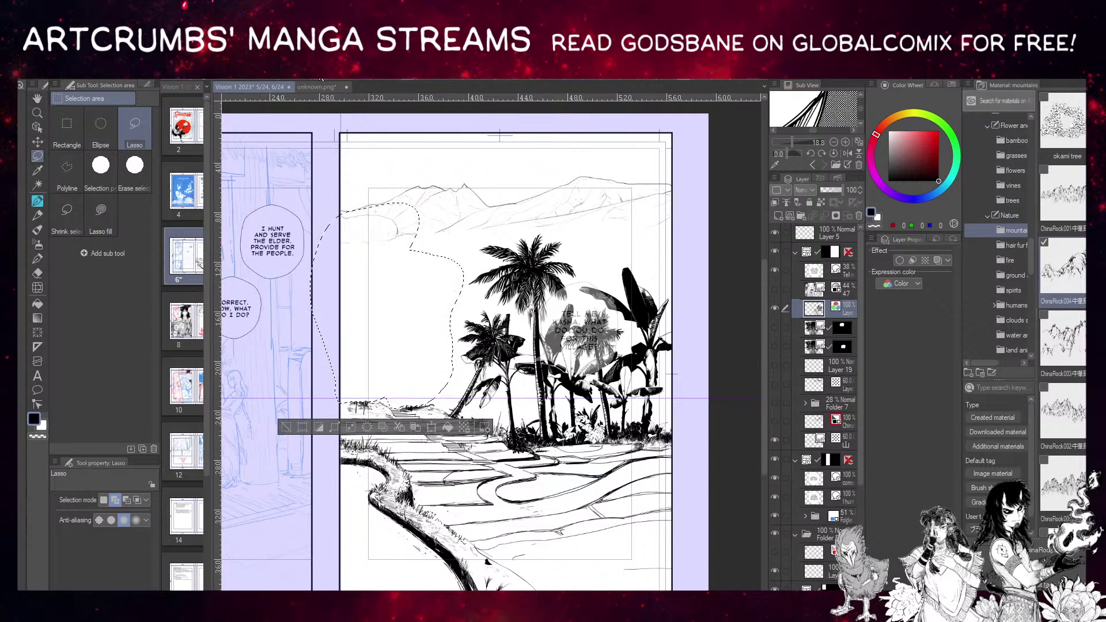
{"action": "key", "text": "ctrl+d"}
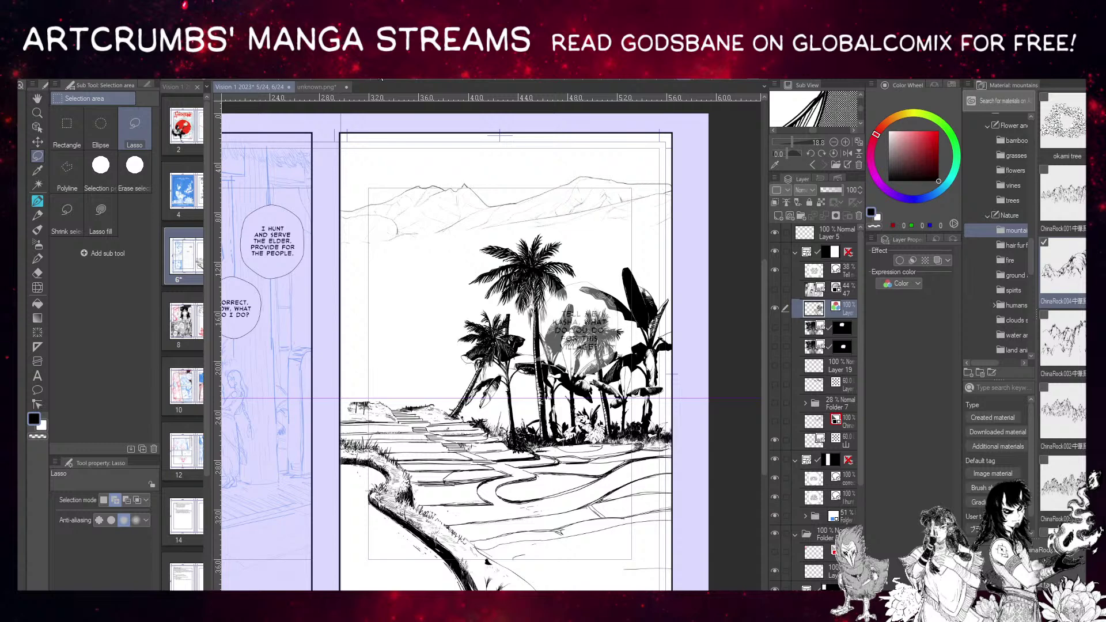
{"action": "key", "text": "e"}
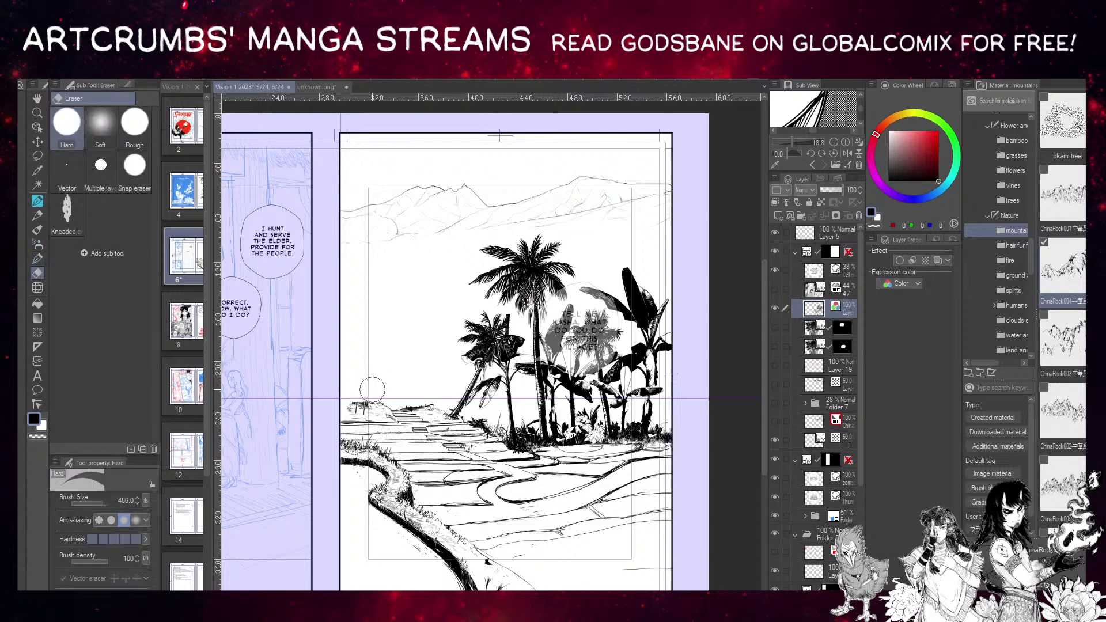
{"action": "mouse_move", "coordinate": [366, 408]}
{"action": "left_mouse_down"}
{"action": "mouse_move", "coordinate": [346, 406]}
{"action": "mouse_move", "coordinate": [432, 397]}
{"action": "mouse_move", "coordinate": [415, 398]}
{"action": "left_mouse_up"}
Erase the curving terrace lines in the lower foreground with the Pen tool, keeping the grassy path and the upper terraces.
{"action": "left_click", "coordinate": [37, 201]}
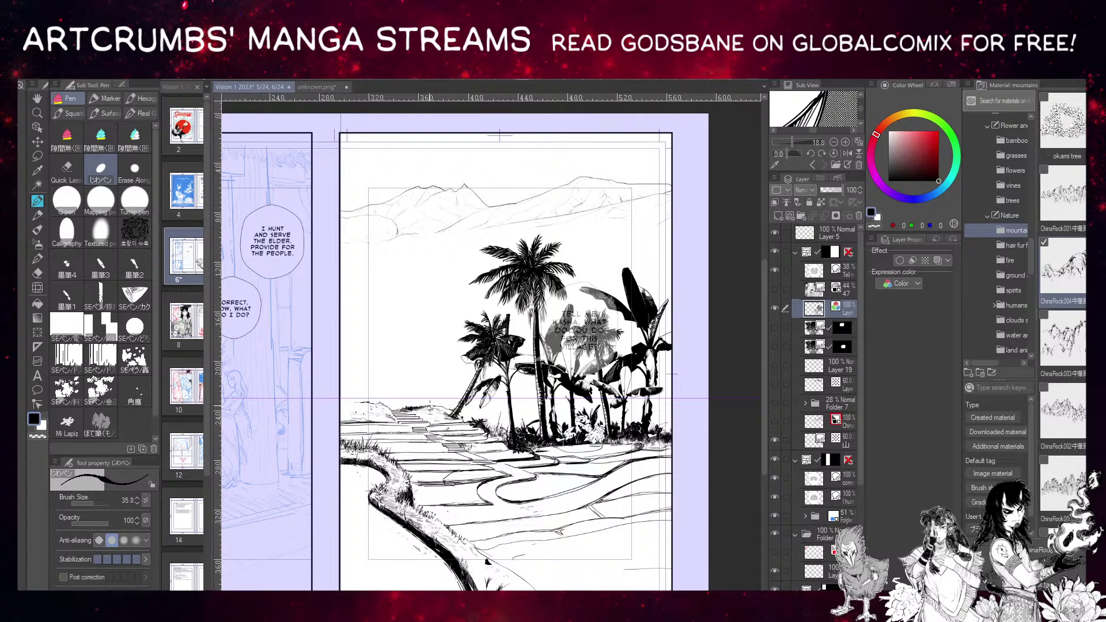
{"action": "left_click_drag", "start_coordinate": [435, 372], "coordinate": [388, 333]}
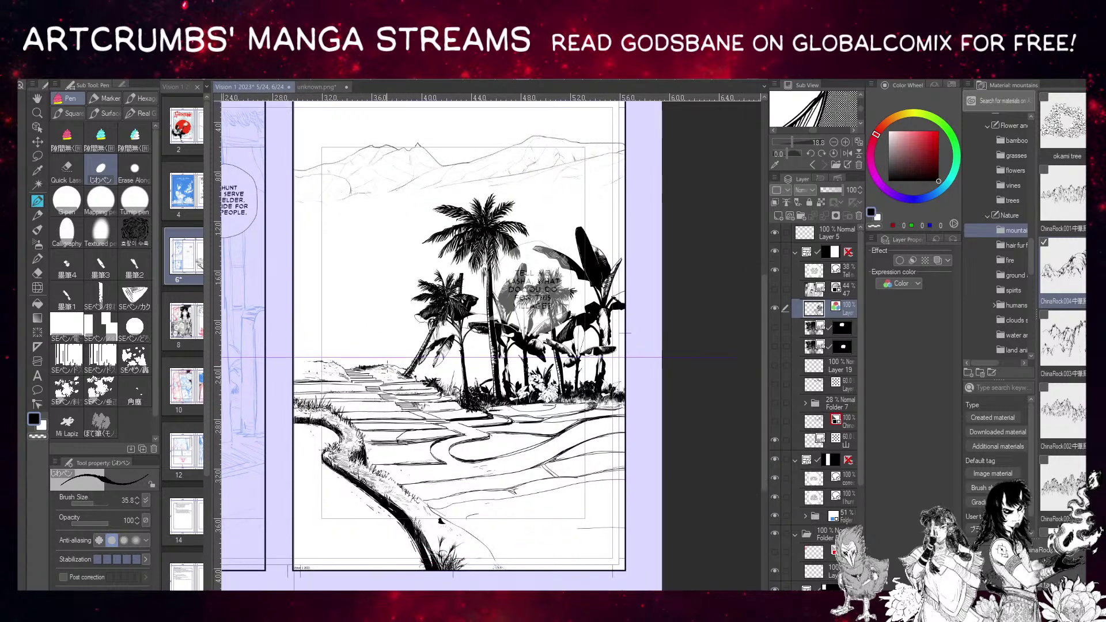
{"action": "left_click_drag", "start_coordinate": [405, 349], "coordinate": [534, 316]}
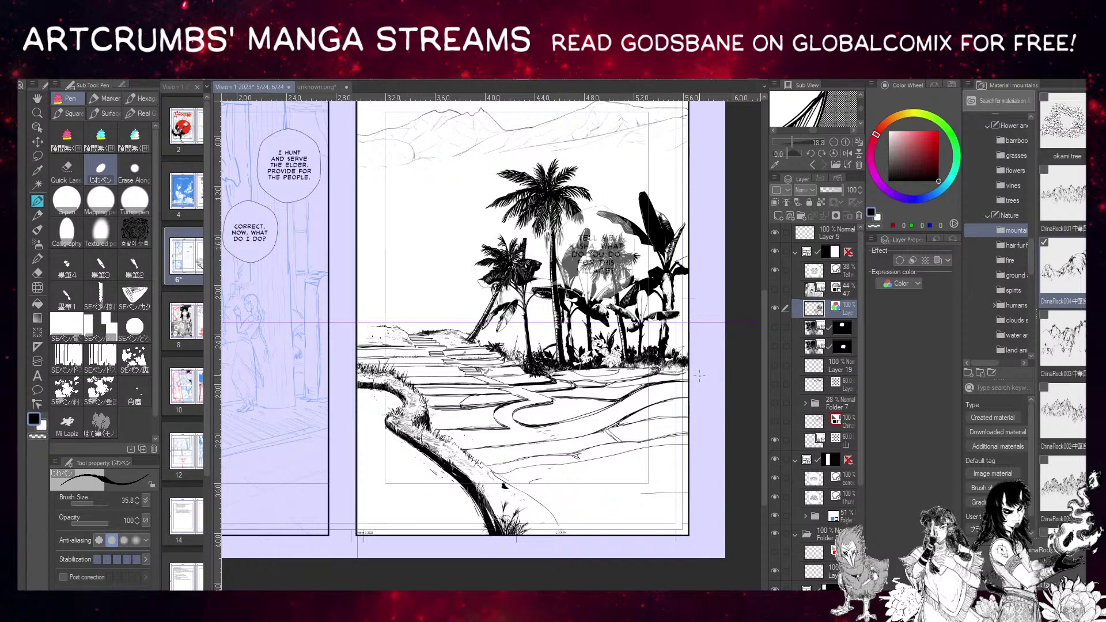
{"action": "left_click_drag", "start_coordinate": [542, 429], "coordinate": [445, 426]}
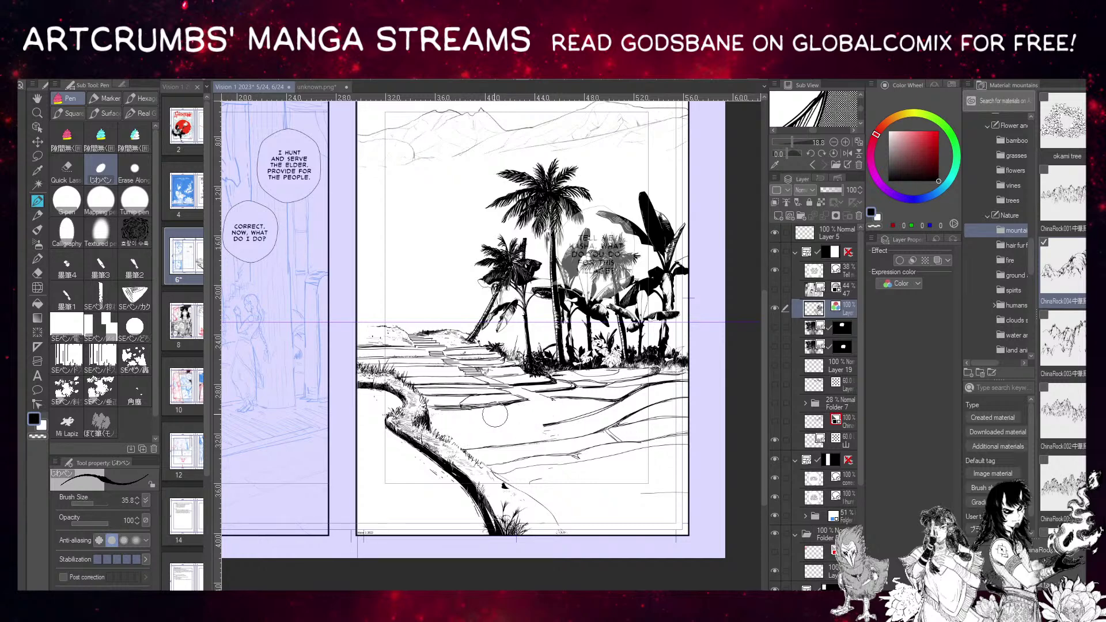
{"action": "mouse_move", "coordinate": [570, 417]}
{"action": "left_mouse_down"}
{"action": "mouse_move", "coordinate": [651, 405]}
{"action": "mouse_move", "coordinate": [469, 443]}
{"action": "mouse_move", "coordinate": [547, 474]}
{"action": "mouse_move", "coordinate": [493, 460]}
{"action": "mouse_move", "coordinate": [542, 482]}
{"action": "mouse_move", "coordinate": [536, 460]}
{"action": "mouse_move", "coordinate": [713, 420]}
{"action": "mouse_move", "coordinate": [647, 418]}
{"action": "mouse_move", "coordinate": [687, 401]}
{"action": "mouse_move", "coordinate": [581, 459]}
{"action": "left_mouse_up"}
{"action": "mouse_move", "coordinate": [739, 466]}
{"action": "left_mouse_down"}
{"action": "mouse_move", "coordinate": [652, 491]}
{"action": "mouse_move", "coordinate": [726, 422]}
{"action": "left_mouse_up"}
{"action": "key", "text": "ctrl+z"}
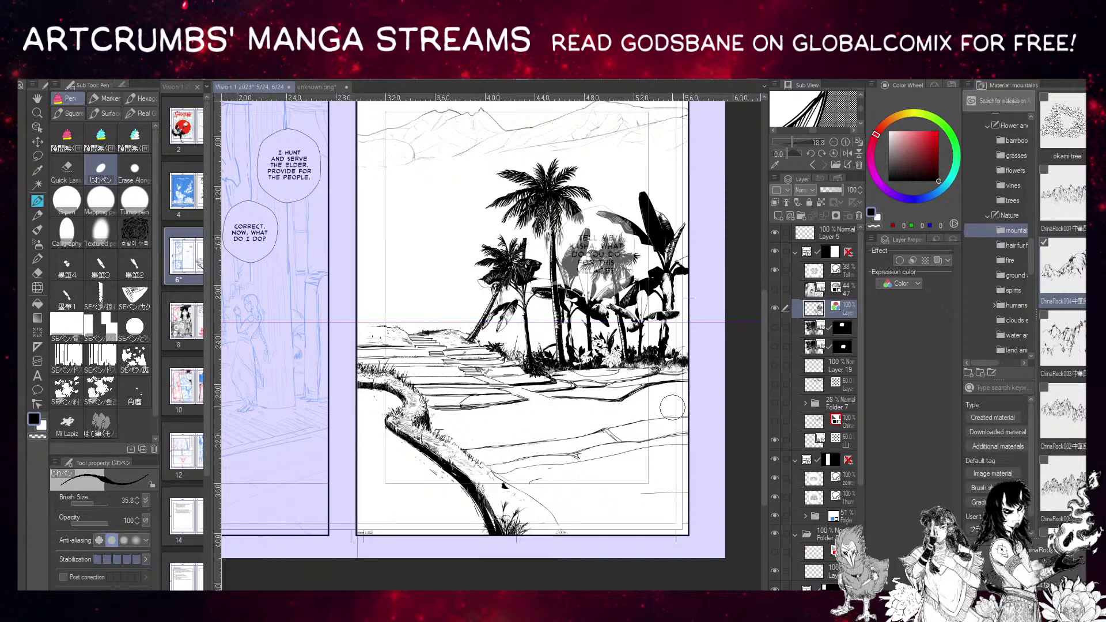
{"action": "mouse_move", "coordinate": [678, 454]}
{"action": "left_mouse_down"}
{"action": "mouse_move", "coordinate": [621, 424]}
{"action": "mouse_move", "coordinate": [513, 434]}
{"action": "left_mouse_up"}
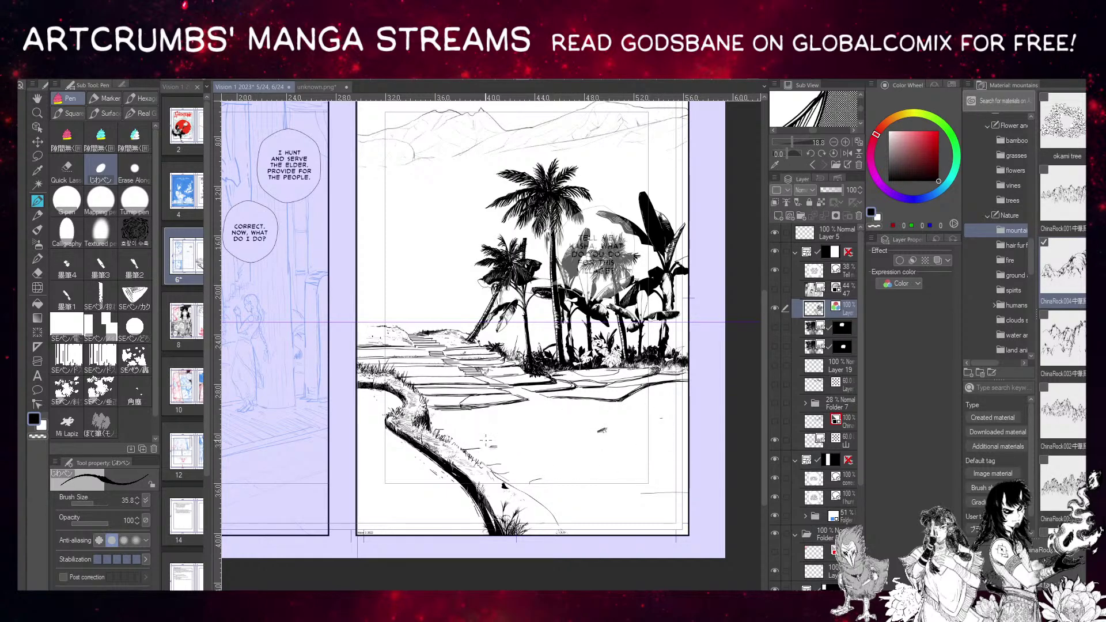
{"action": "mouse_move", "coordinate": [398, 209]}
{"action": "left_mouse_down"}
{"action": "mouse_move", "coordinate": [453, 184]}
{"action": "mouse_move", "coordinate": [468, 191]}
{"action": "mouse_move", "coordinate": [407, 200]}
{"action": "mouse_move", "coordinate": [441, 211]}
{"action": "mouse_move", "coordinate": [420, 193]}
{"action": "mouse_move", "coordinate": [383, 212]}
{"action": "left_mouse_up"}
{"action": "left_click_drag", "start_coordinate": [469, 442], "coordinate": [446, 412]}
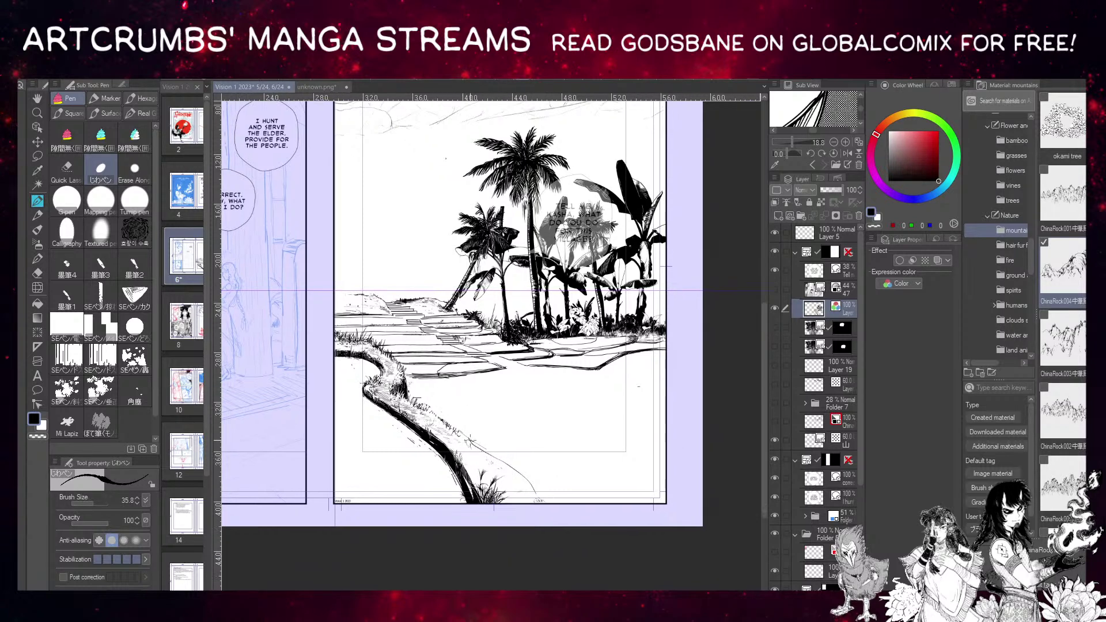
{"action": "left_click_drag", "start_coordinate": [551, 347], "coordinate": [512, 373]}
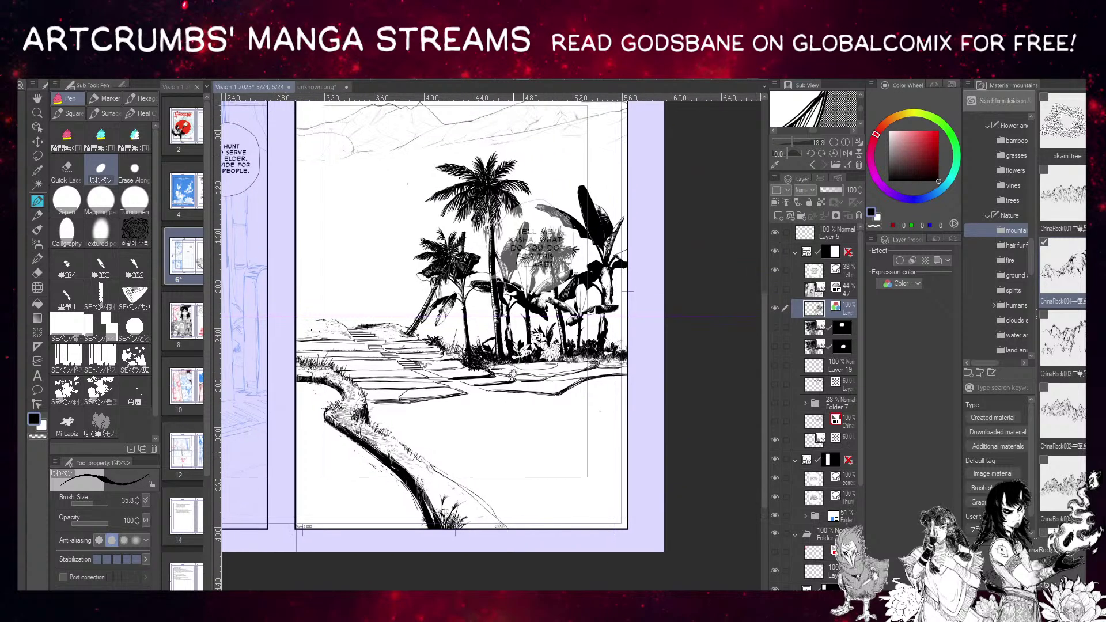
{"action": "left_click_drag", "start_coordinate": [584, 365], "coordinate": [602, 428]}
{"action": "left_click_drag", "start_coordinate": [615, 295], "coordinate": [632, 310]}
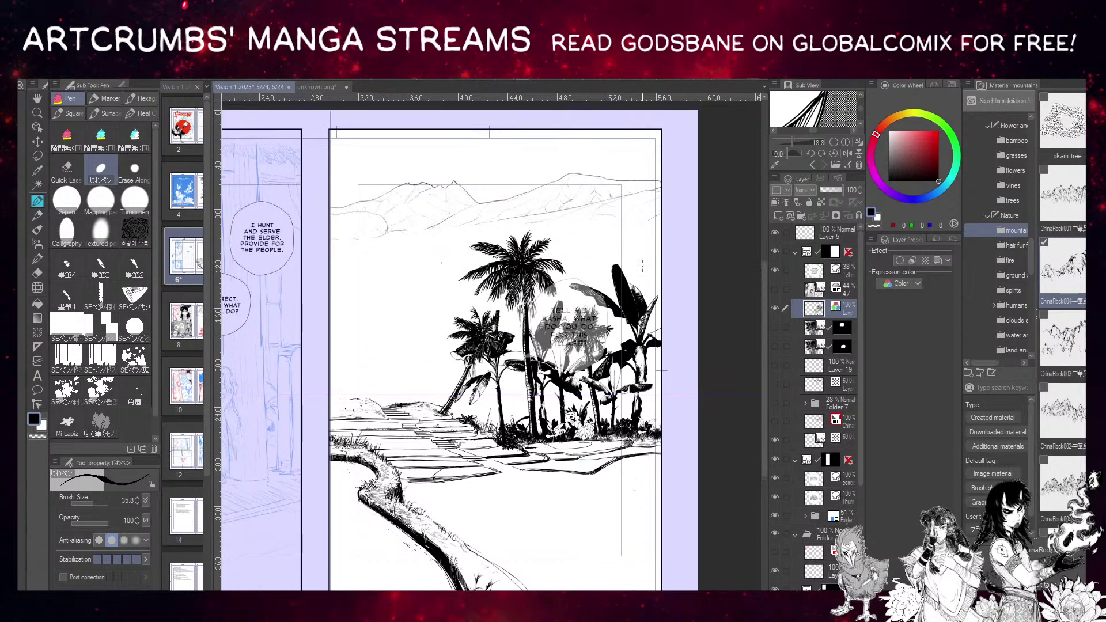
{"action": "left_click_drag", "start_coordinate": [557, 398], "coordinate": [564, 412]}
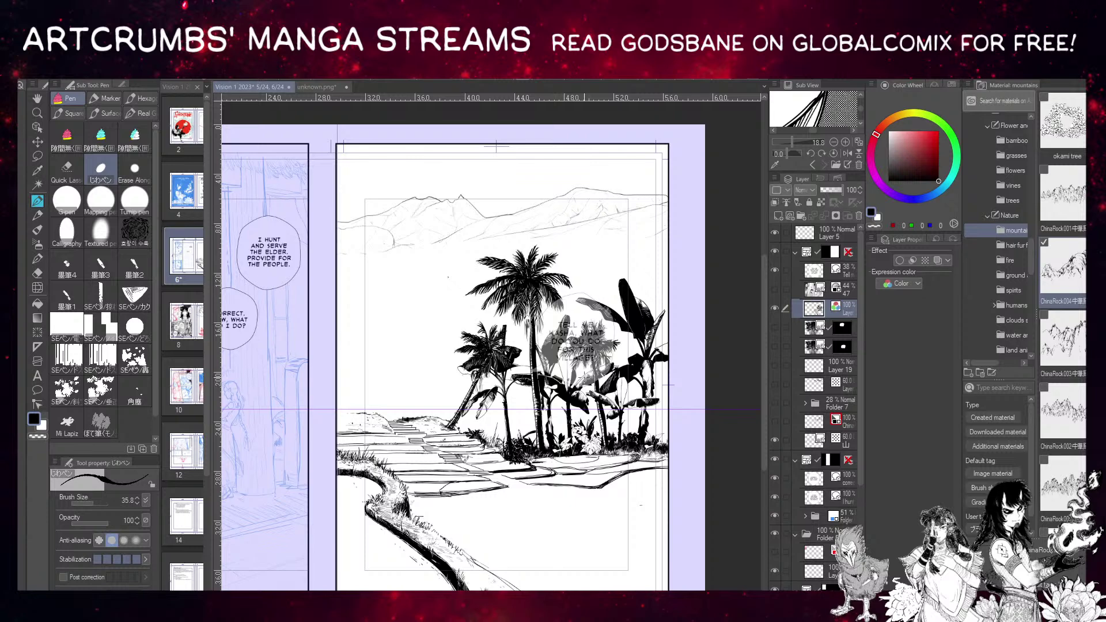
{"action": "left_click_drag", "start_coordinate": [490, 225], "coordinate": [475, 225]}
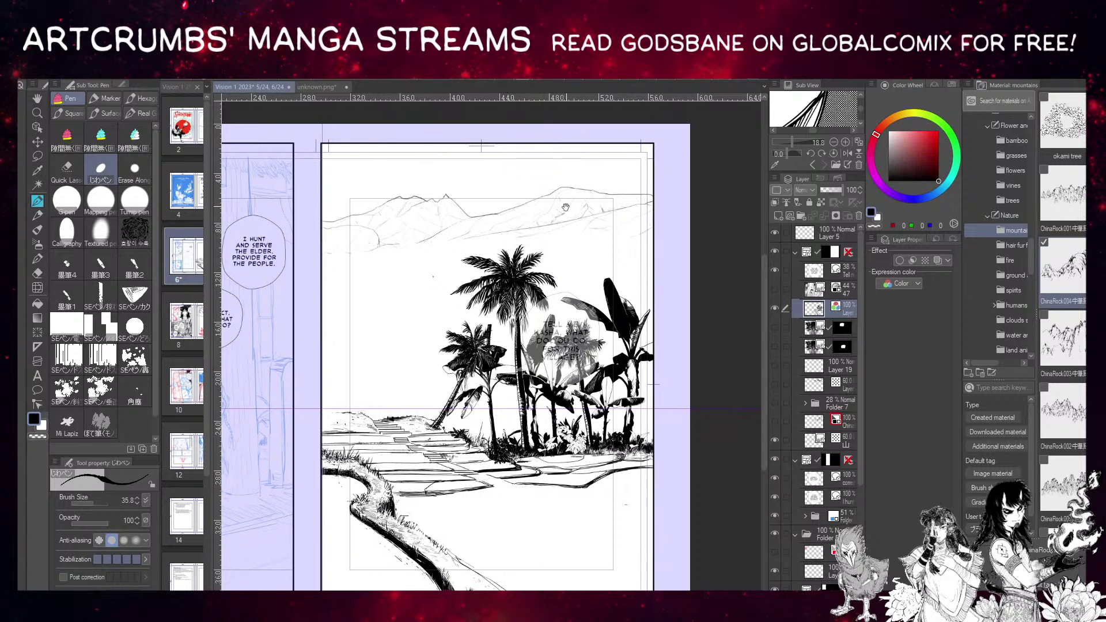
{"action": "left_click_drag", "start_coordinate": [568, 201], "coordinate": [579, 189]}
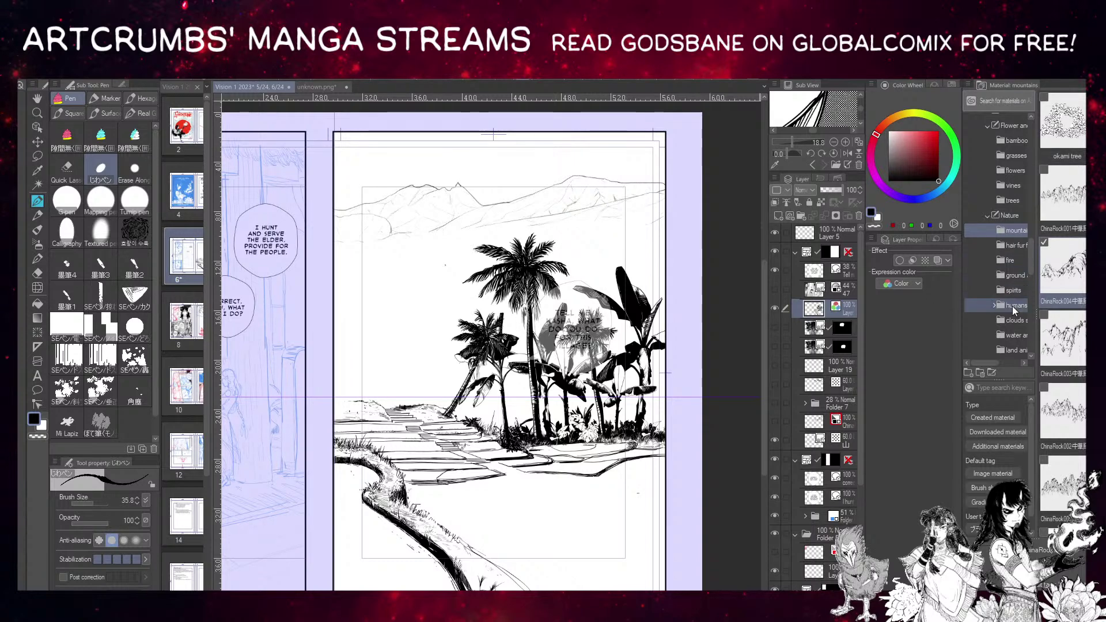
Browse the trees material folder for palm, jungle and leaf brushes suited to the landscape panel.
{"action": "scroll", "coordinate": [997, 266], "scroll_direction": "down", "scroll_amount": 1}
{"action": "left_click", "coordinate": [1005, 176]}
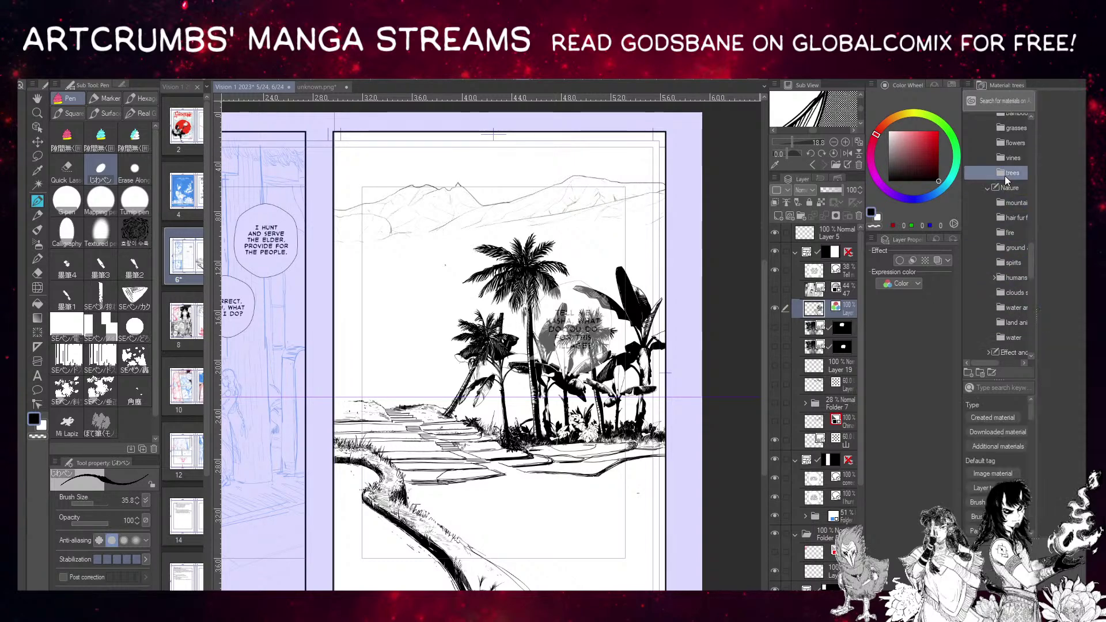
{"action": "scroll", "coordinate": [1063, 258], "scroll_direction": "down", "scroll_amount": 3}
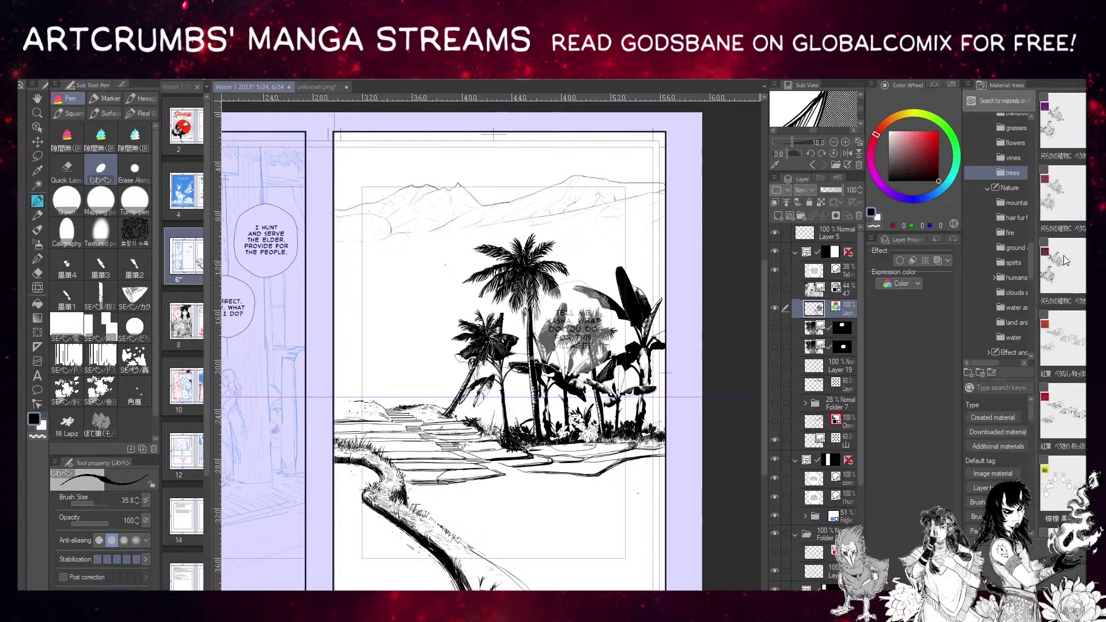
{"action": "scroll", "coordinate": [1064, 261], "scroll_direction": "down", "scroll_amount": 4}
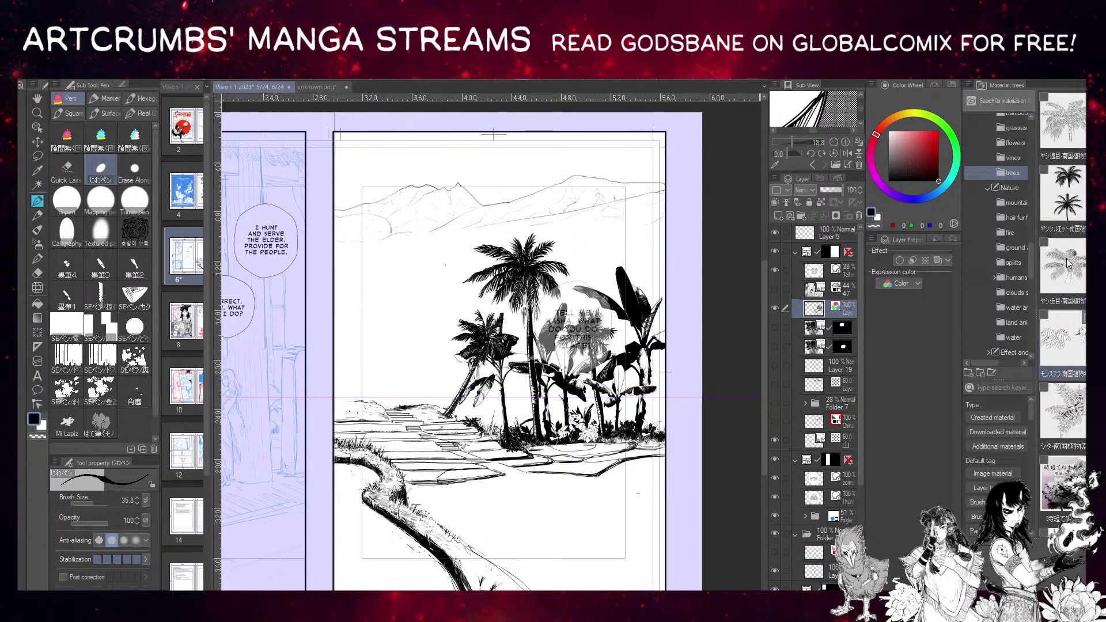
{"action": "left_click", "coordinate": [1067, 262]}
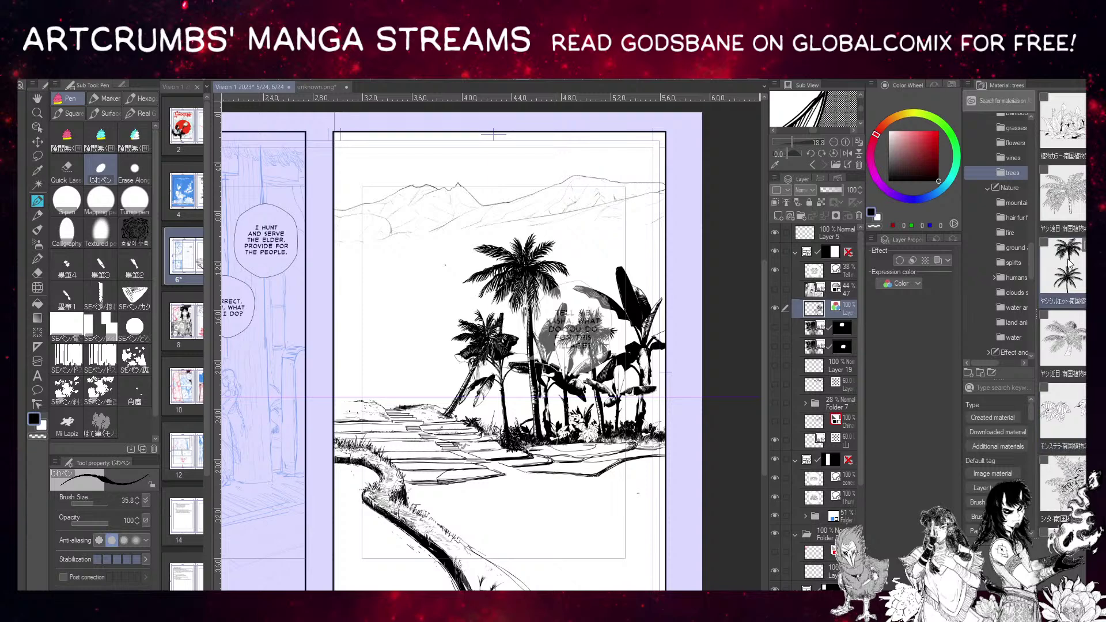
{"action": "scroll", "coordinate": [1068, 263], "scroll_direction": "down", "scroll_amount": 4}
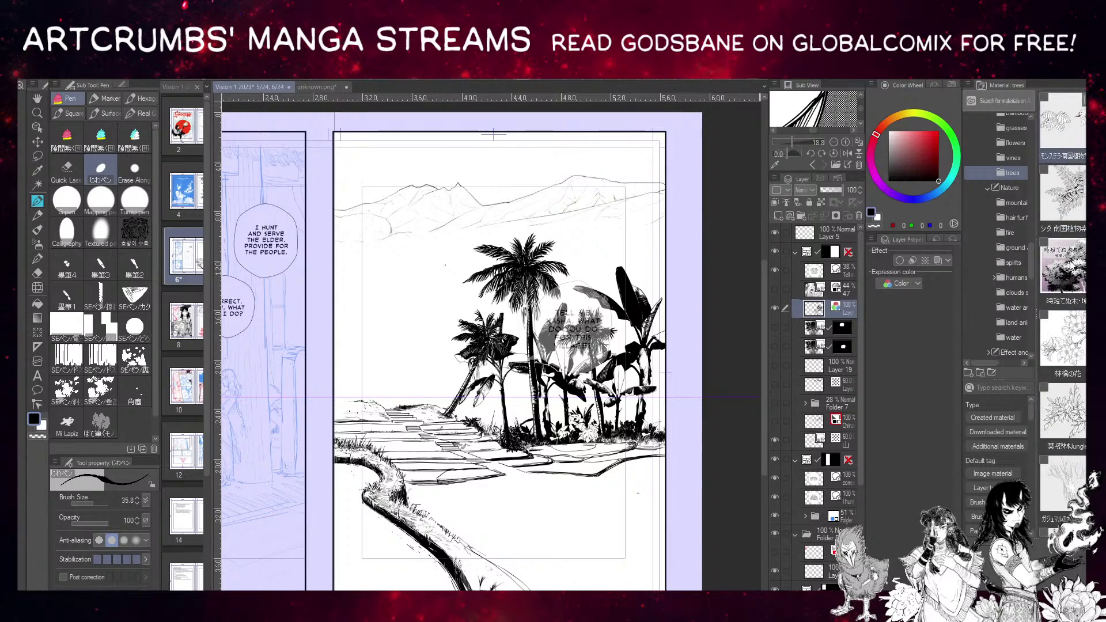
{"action": "scroll", "coordinate": [1070, 262], "scroll_direction": "down", "scroll_amount": 5}
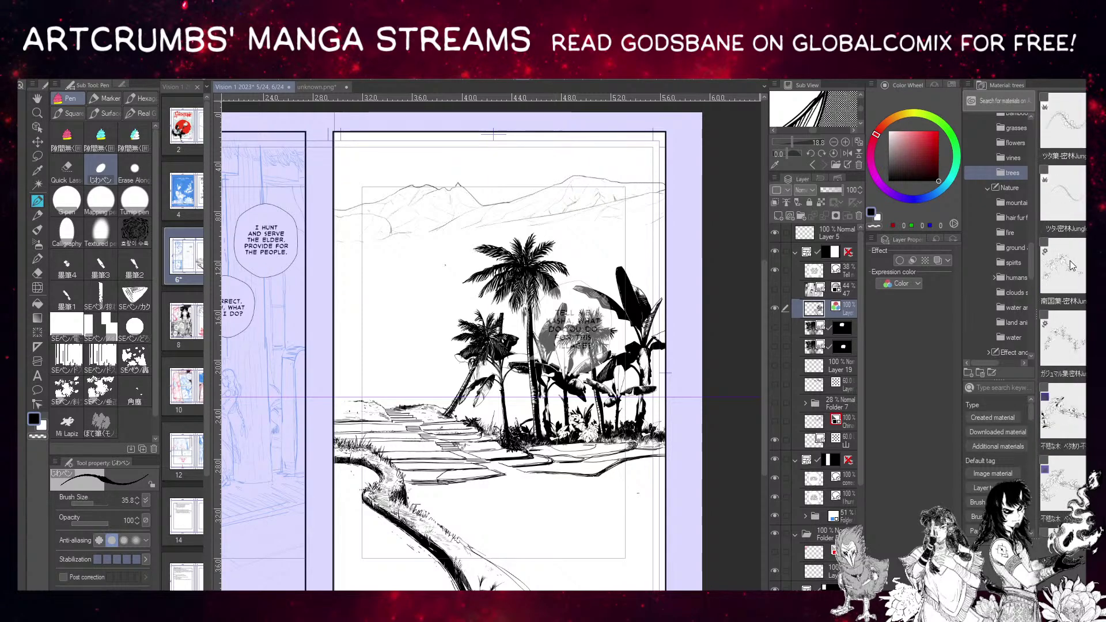
{"action": "scroll", "coordinate": [1070, 266], "scroll_direction": "down", "scroll_amount": 8}
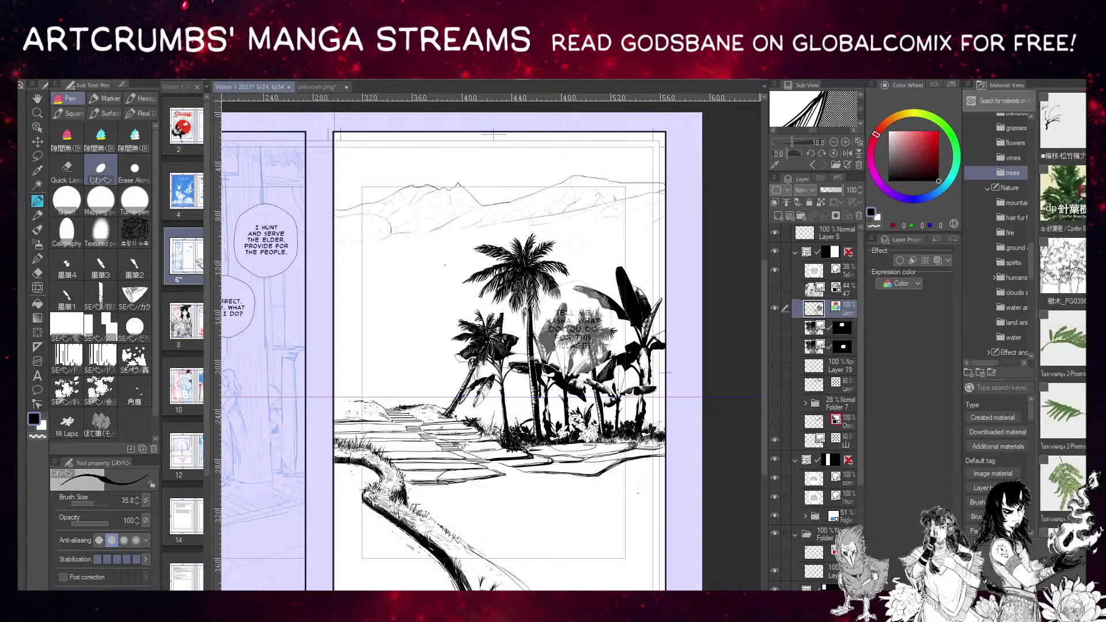
{"action": "scroll", "coordinate": [1072, 265], "scroll_direction": "down", "scroll_amount": 3}
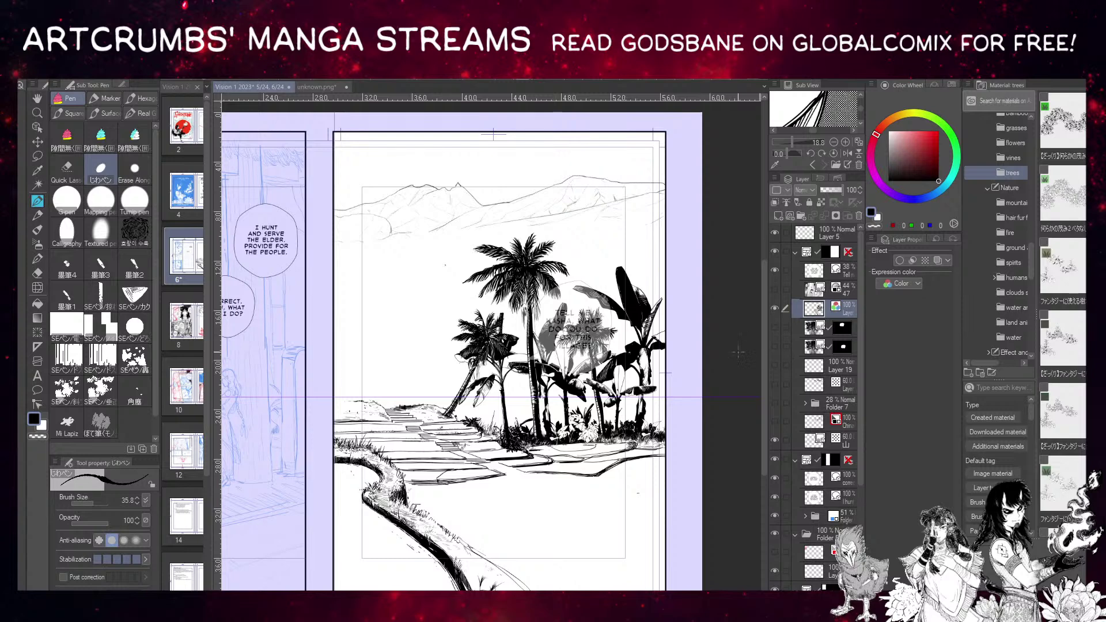
Widen the page thumbnail list, open the pages 9–10 spread to examine page 9's foliage, and return to the pages 5–6 spread.
{"action": "left_click_drag", "start_coordinate": [525, 401], "coordinate": [640, 413]}
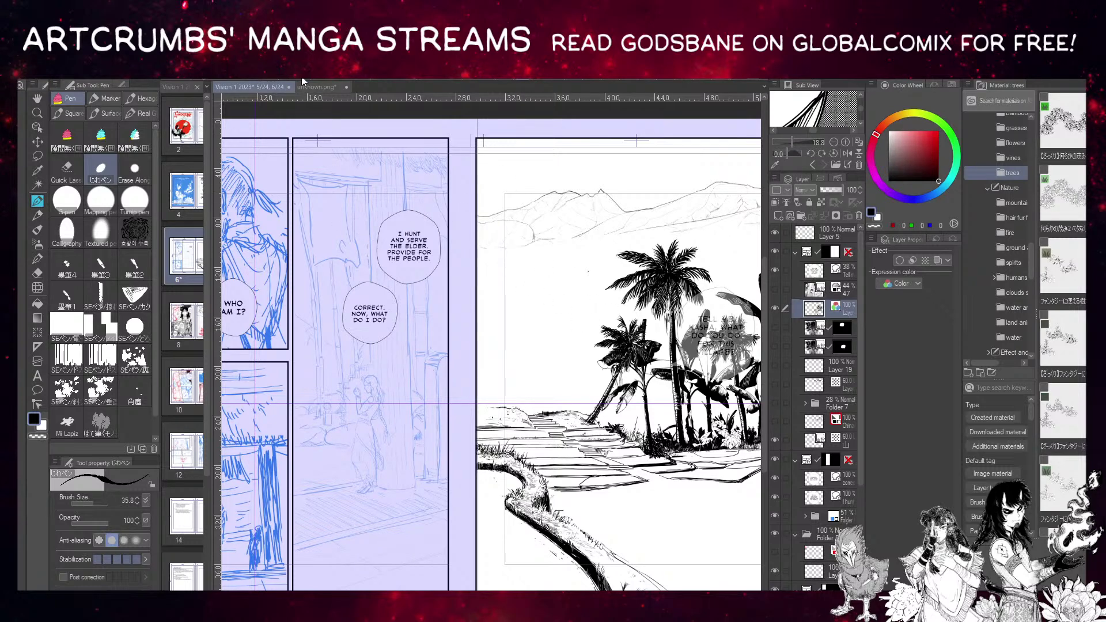
{"action": "left_click_drag", "start_coordinate": [212, 168], "coordinate": [288, 169]}
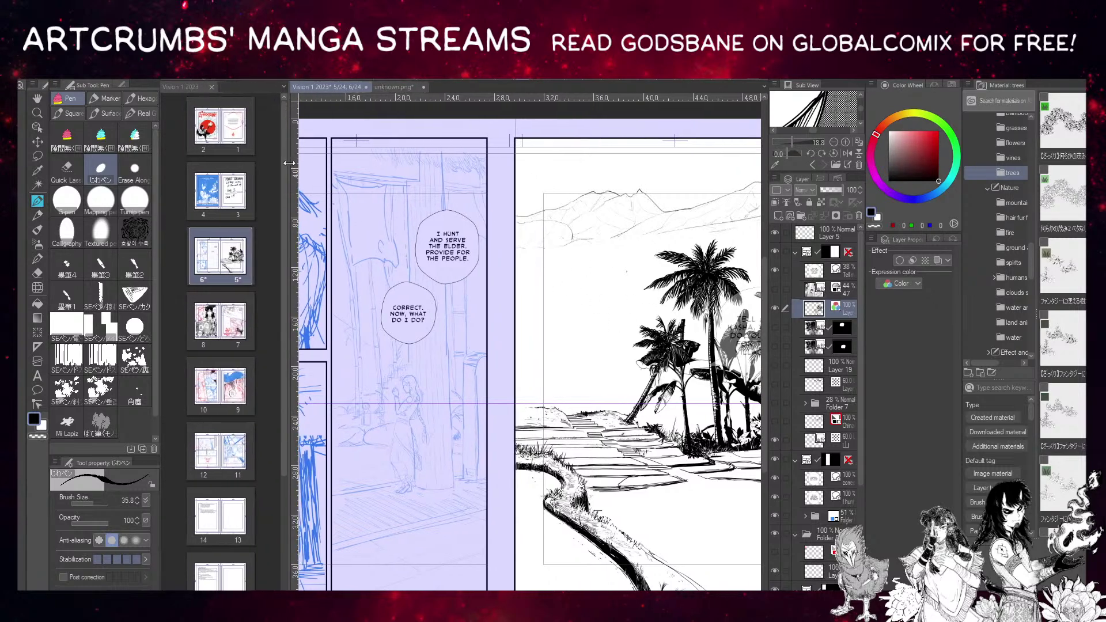
{"action": "double_click", "coordinate": [235, 395]}
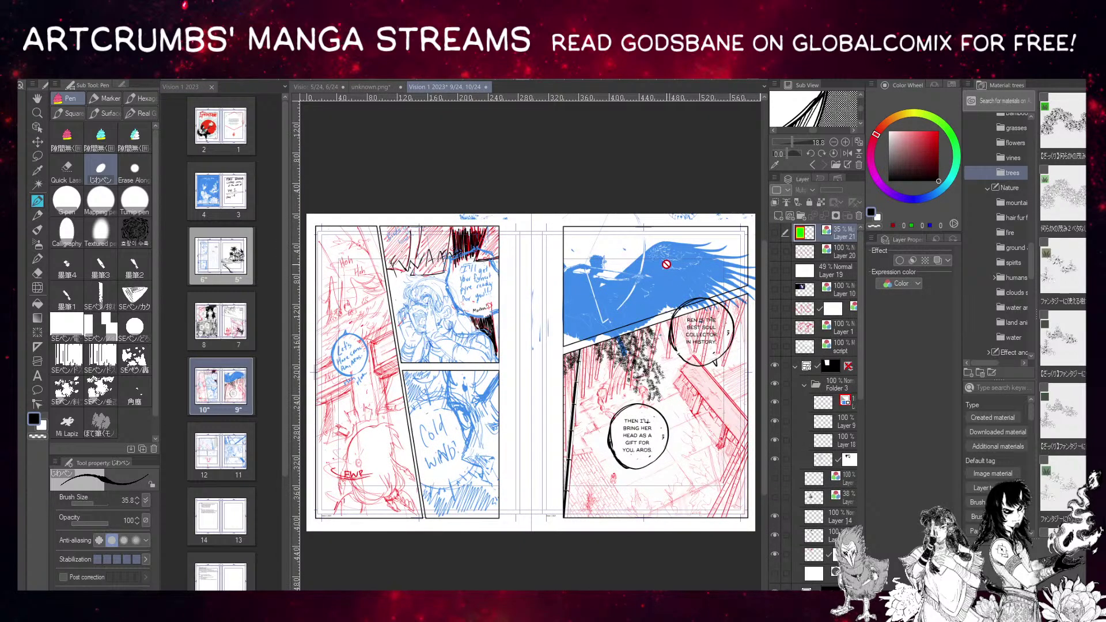
{"action": "scroll", "coordinate": [634, 407], "scroll_direction": "up", "scroll_amount": 4}
{"action": "left_click_drag", "start_coordinate": [683, 368], "coordinate": [482, 347]}
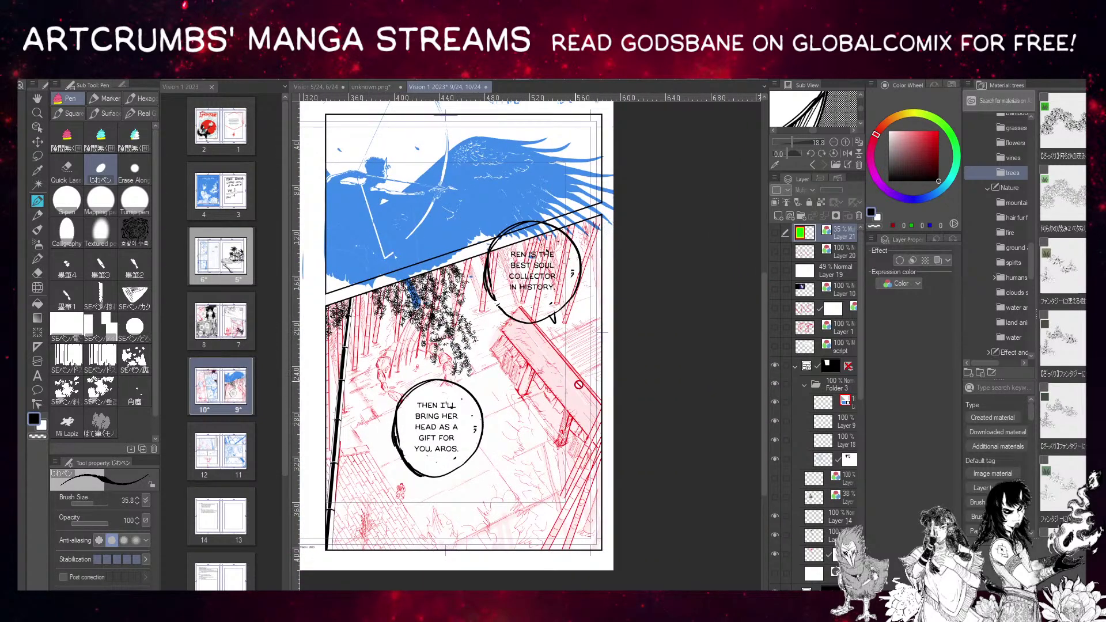
{"action": "left_click", "coordinate": [323, 87]}
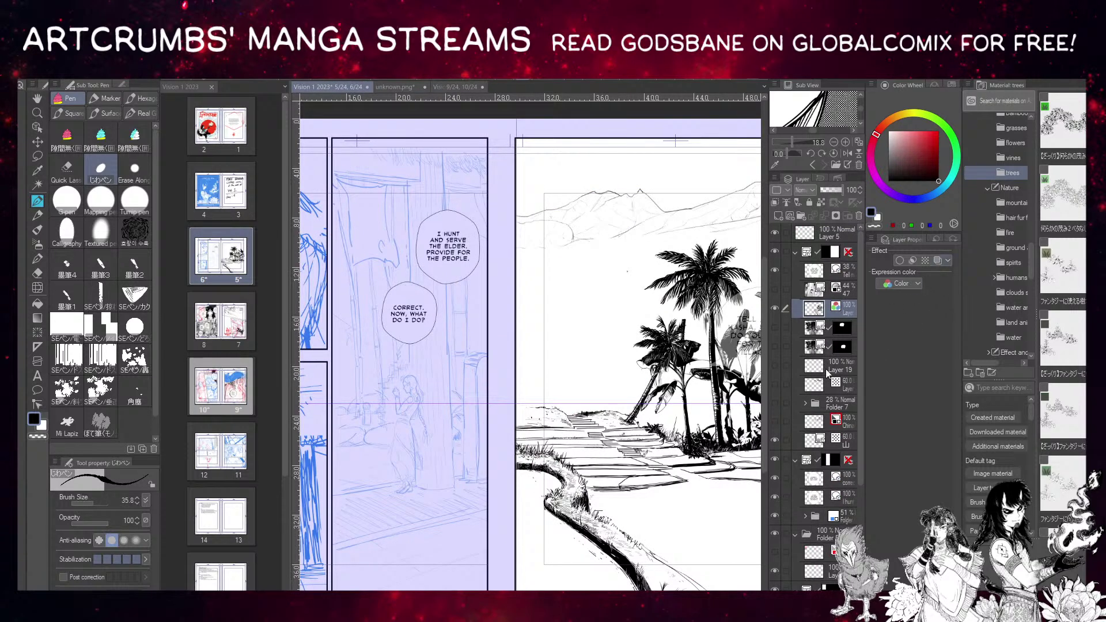
Show the blue rough sketch in Folder 7 over the landscape panel and set the folder's opacity to 44%.
{"action": "left_click", "coordinate": [774, 404]}
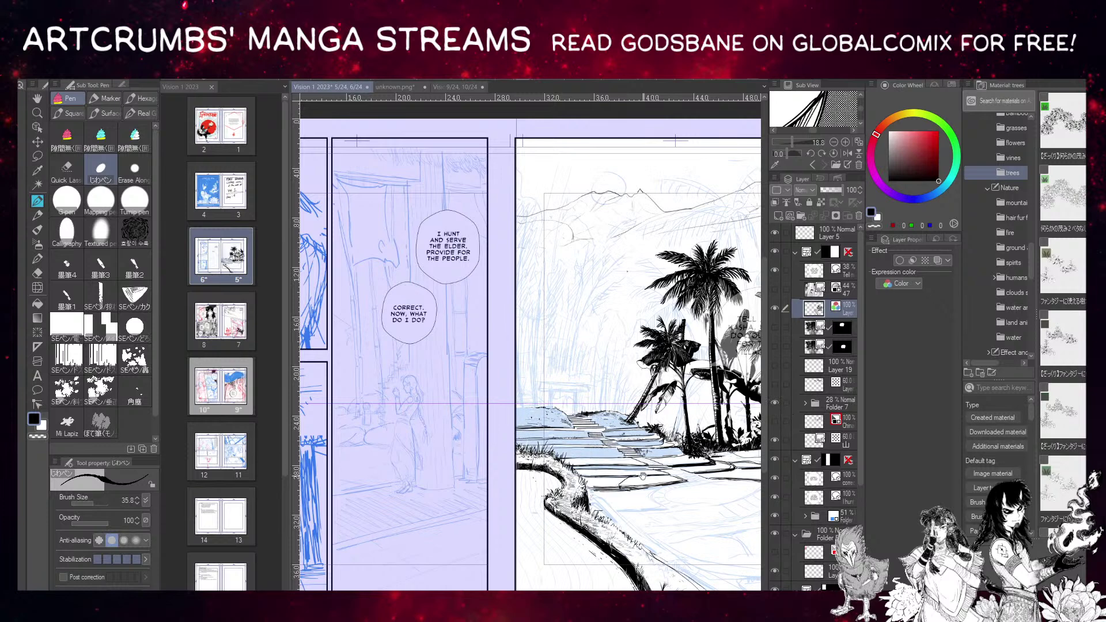
{"action": "left_click_drag", "start_coordinate": [659, 474], "coordinate": [471, 473]}
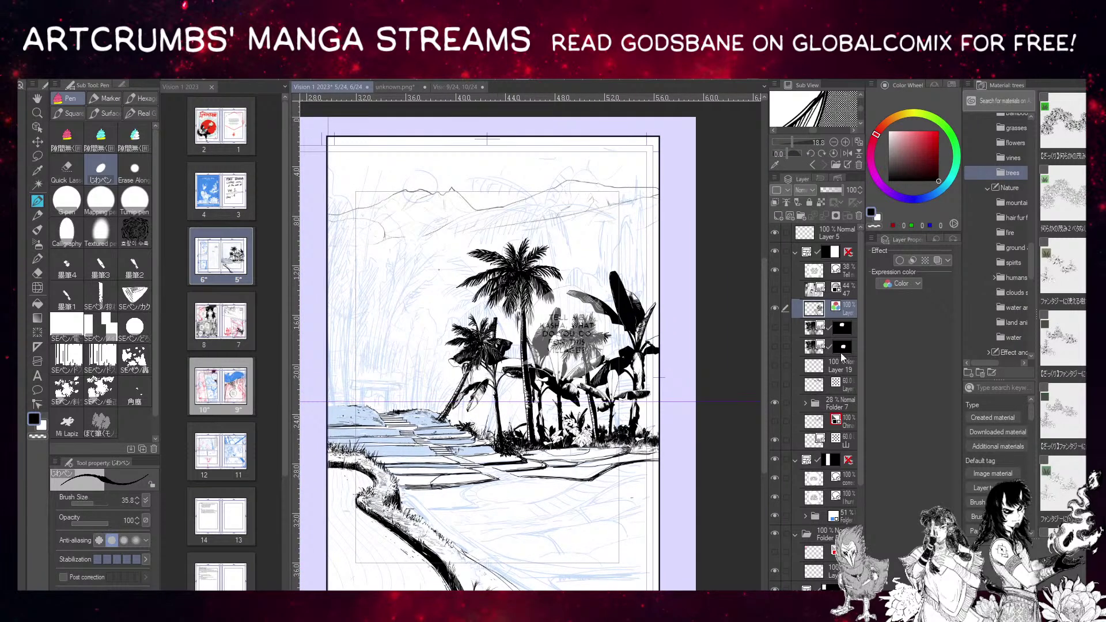
{"action": "left_click", "coordinate": [818, 404]}
{"action": "left_click_drag", "start_coordinate": [826, 185], "coordinate": [868, 171]}
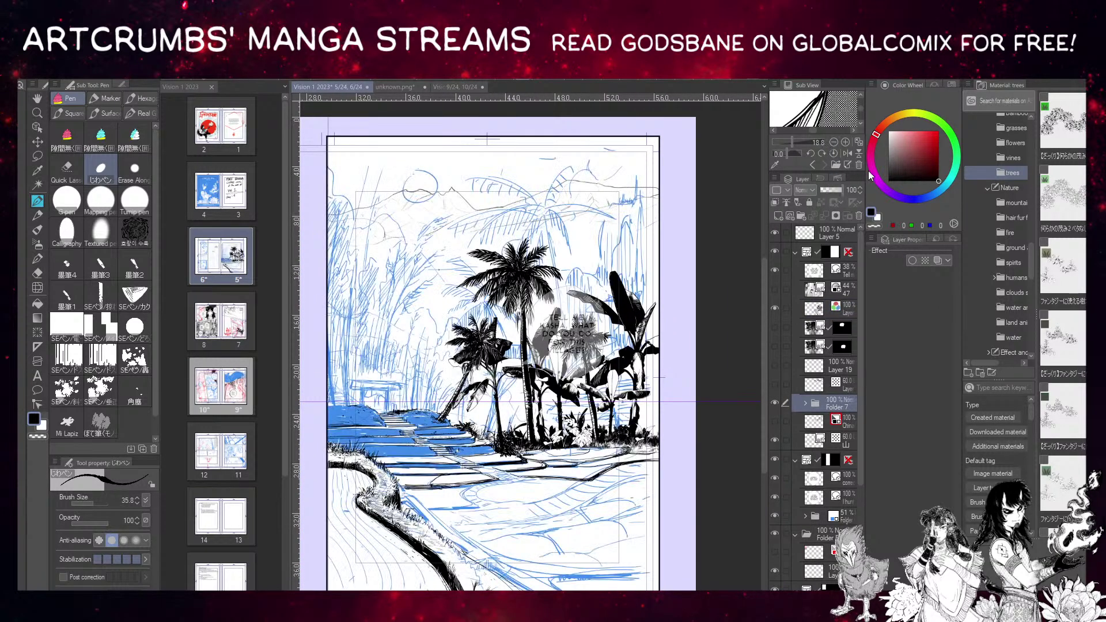
{"action": "left_click", "coordinate": [829, 190]}
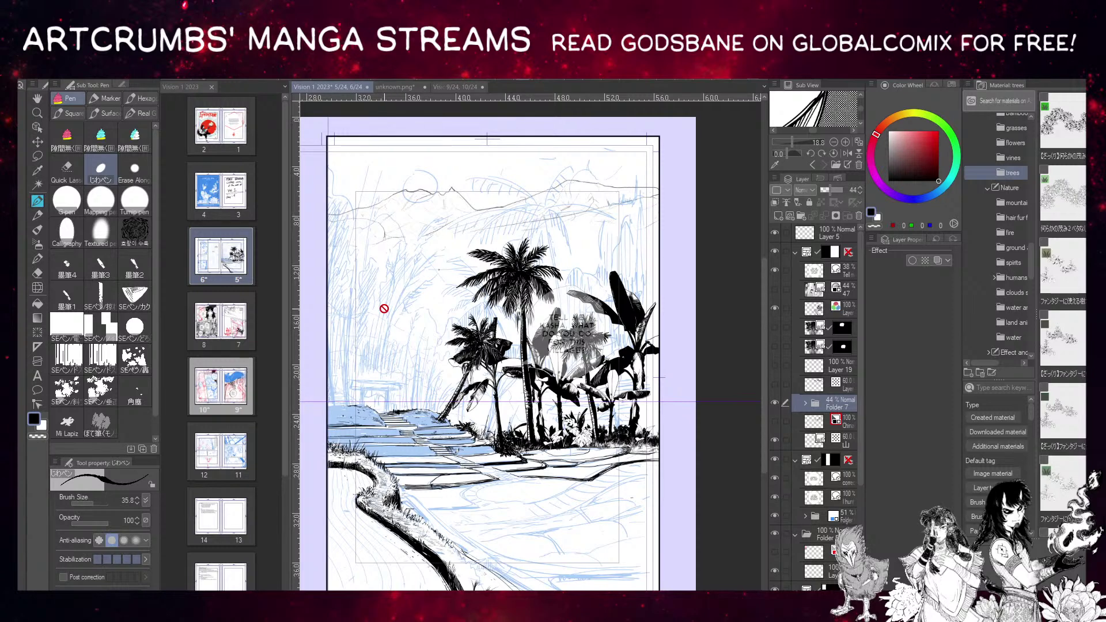
Check the pages 9–10 spread once more and browse the trees and bamboo material folders for foliage brushes.
{"action": "left_click", "coordinate": [461, 87]}
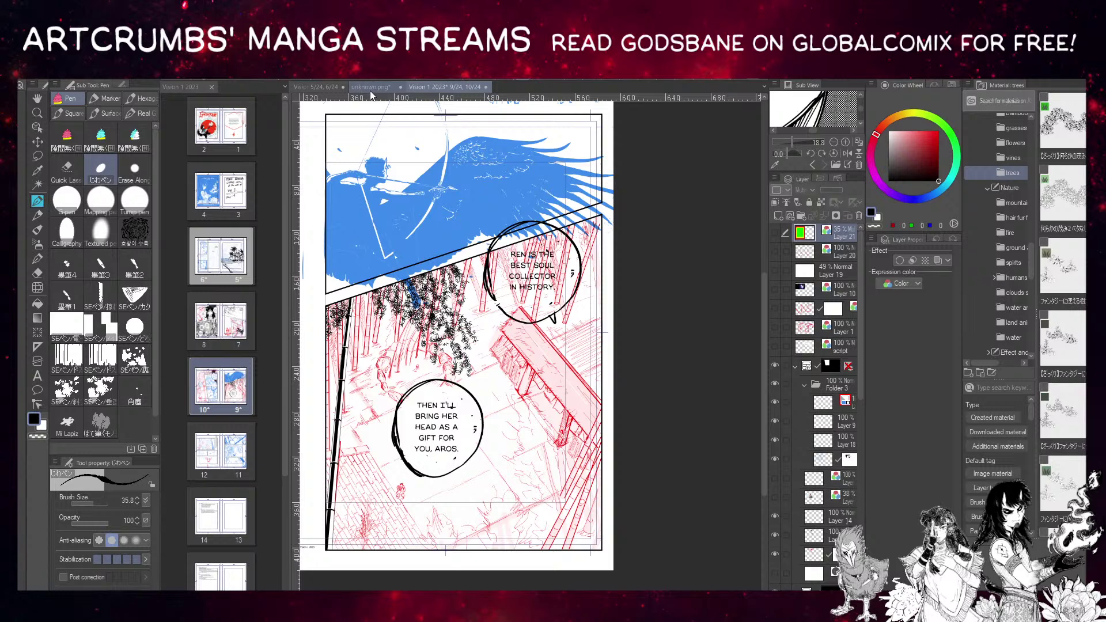
{"action": "left_click", "coordinate": [322, 85]}
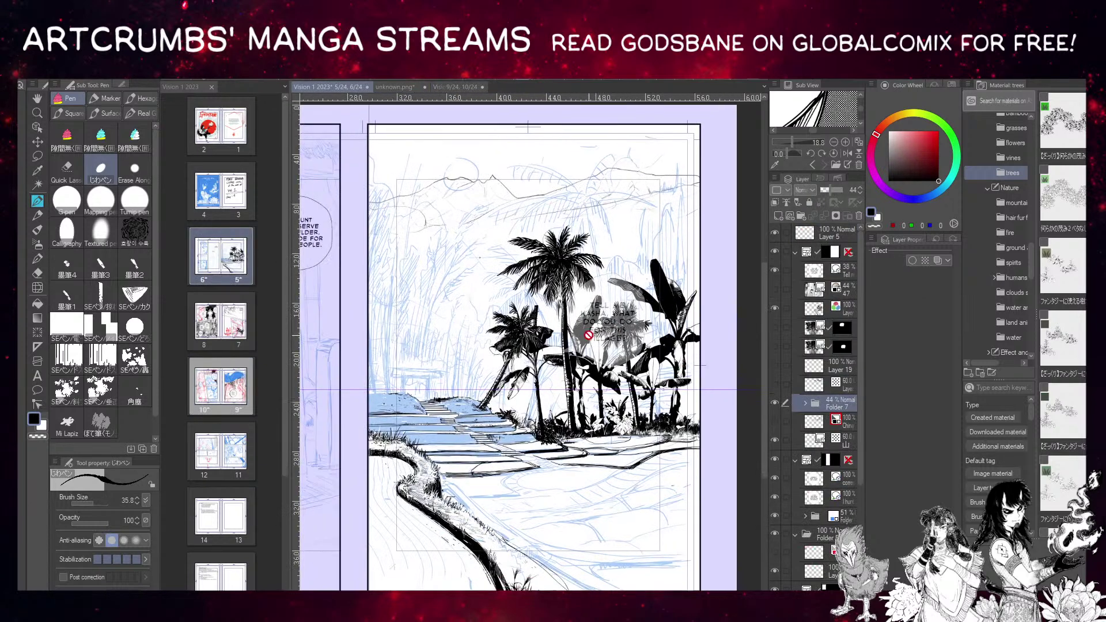
{"action": "scroll", "coordinate": [1063, 277], "scroll_direction": "down", "scroll_amount": 3}
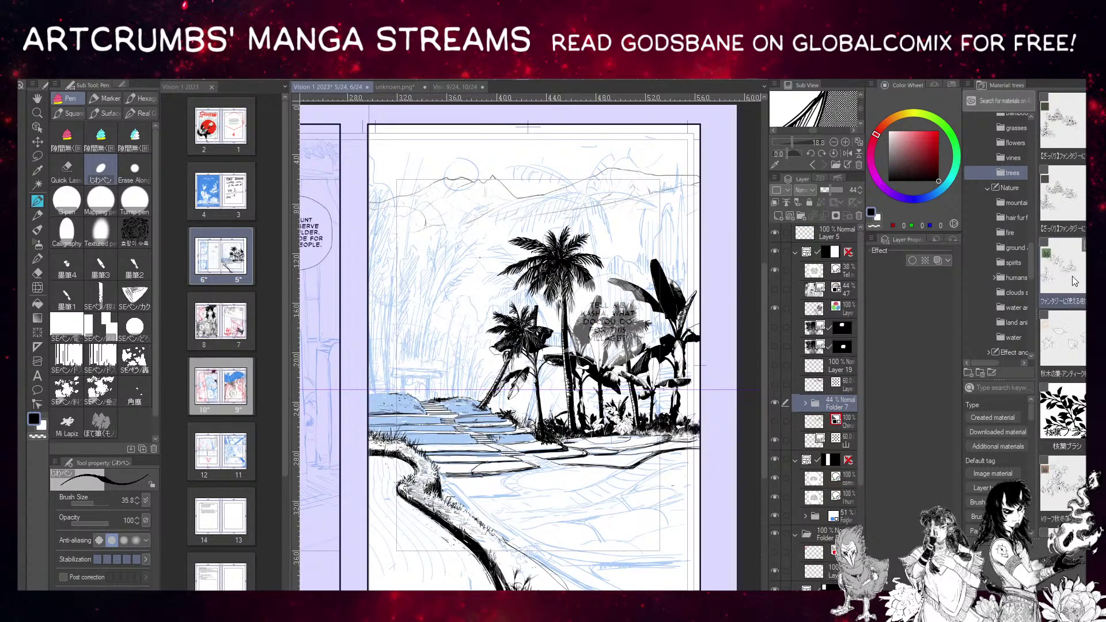
{"action": "scroll", "coordinate": [1010, 248], "scroll_direction": "up", "scroll_amount": 3}
{"action": "left_click", "coordinate": [1005, 154]}
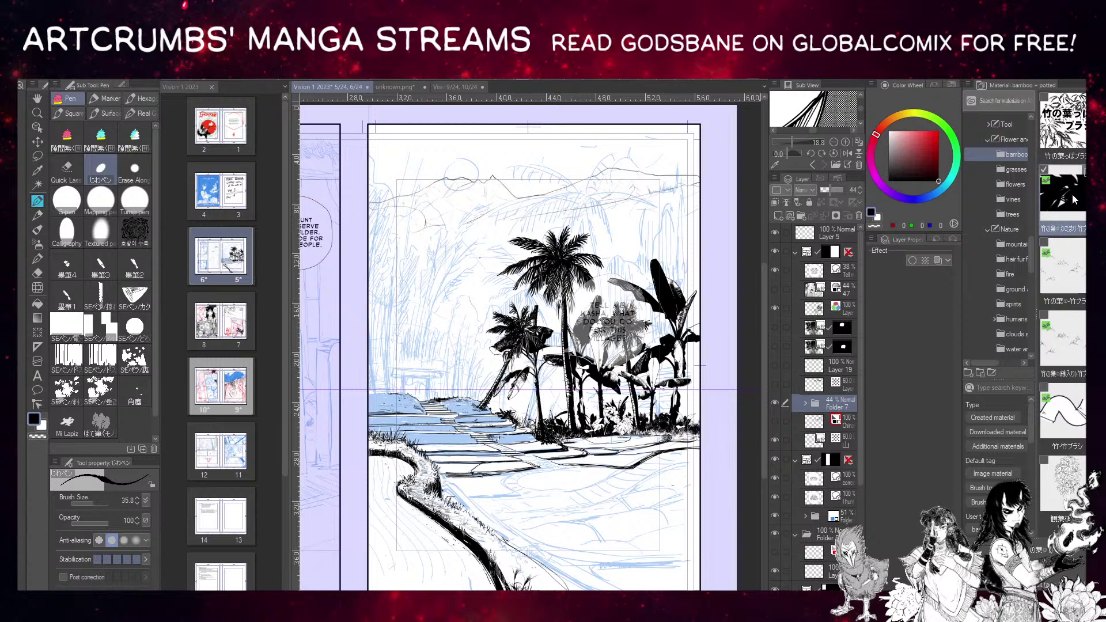
{"action": "scroll", "coordinate": [1083, 262], "scroll_direction": "down", "scroll_amount": 1}
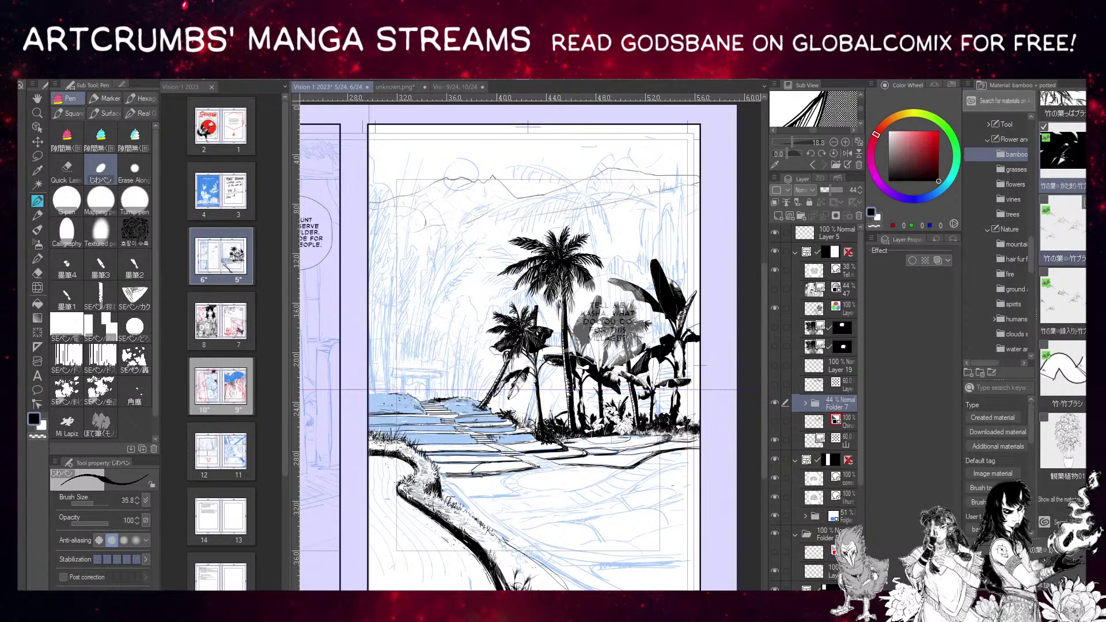
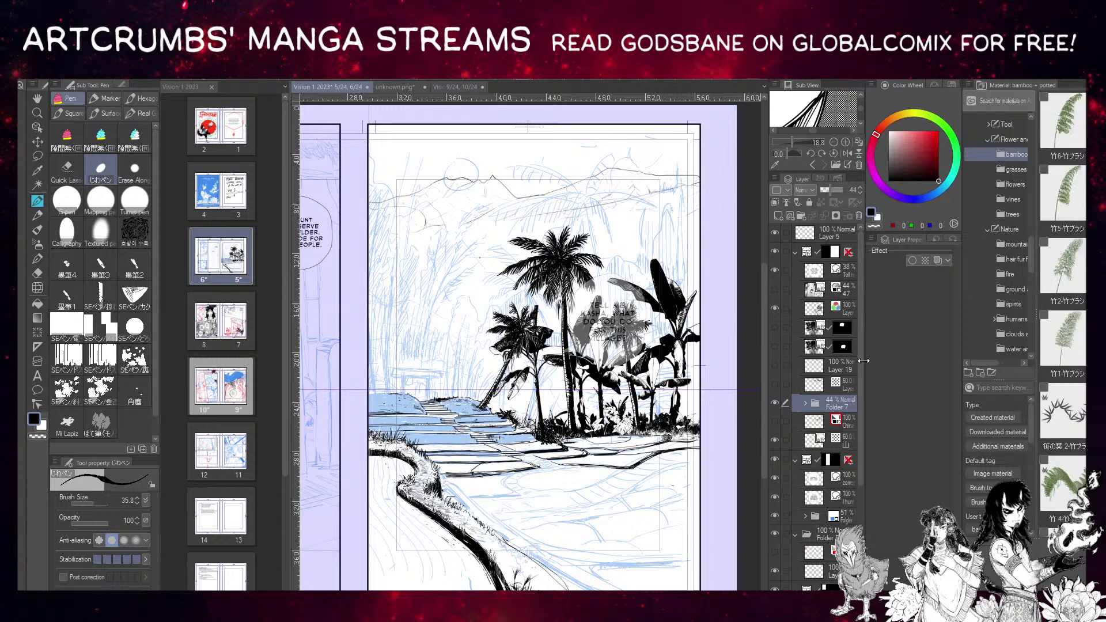
{"action": "scroll", "coordinate": [859, 368], "scroll_direction": "down", "scroll_amount": 1}
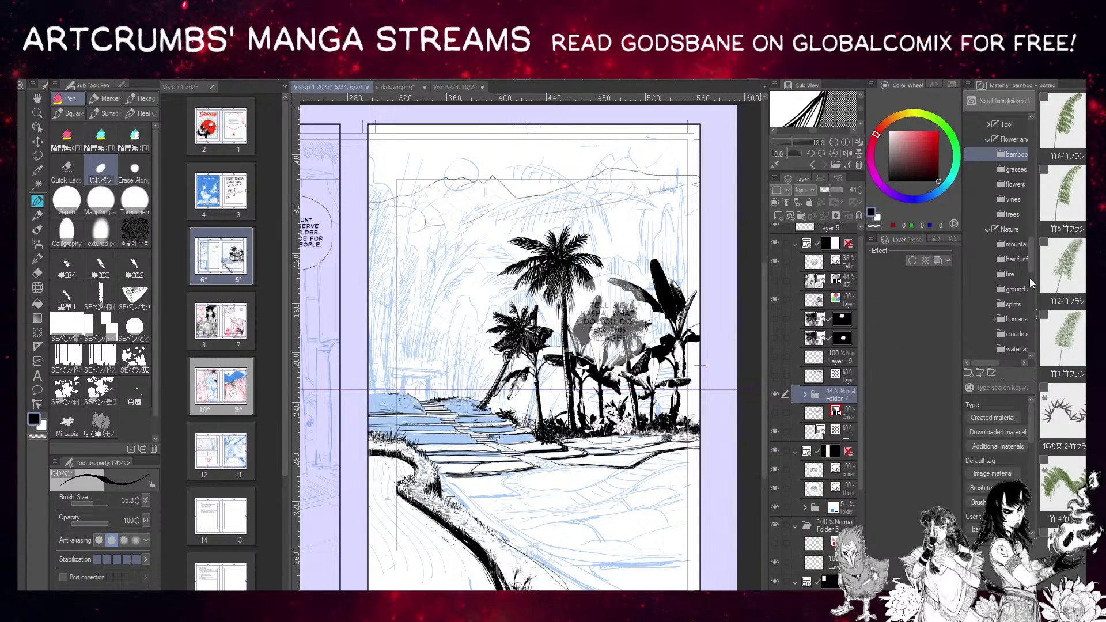
{"action": "scroll", "coordinate": [1020, 300], "scroll_direction": "down", "scroll_amount": 5}
Move the newly downloaded bamboo branch and 竹シルエット materials from the Download folder into the bamboo material folder.
{"action": "left_click", "coordinate": [1011, 337]}
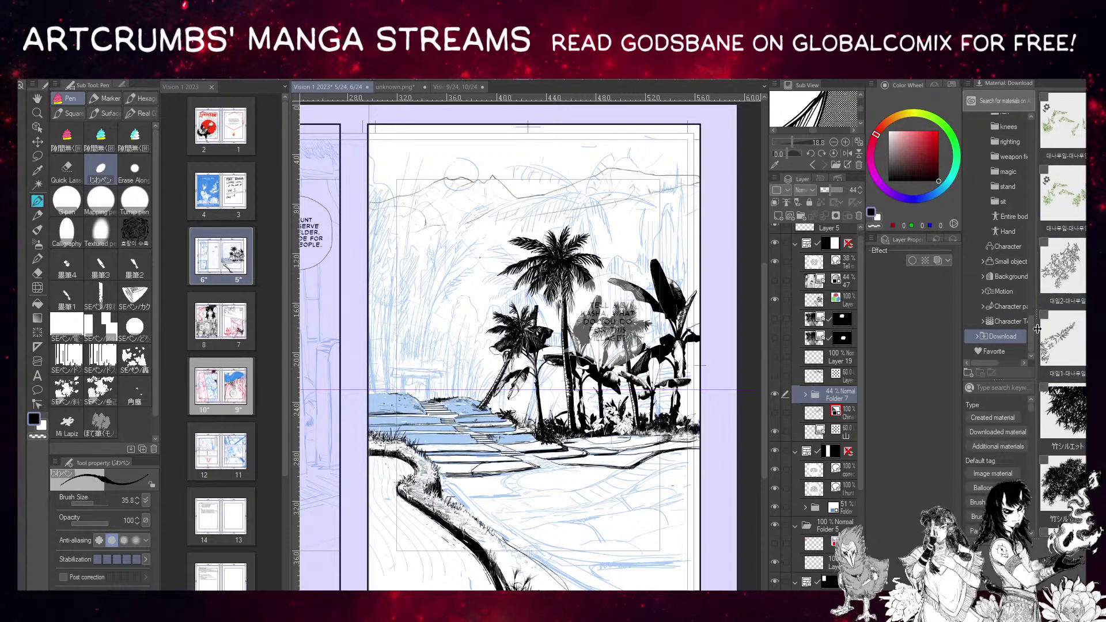
{"action": "left_click_drag", "start_coordinate": [1032, 341], "coordinate": [1043, 291]}
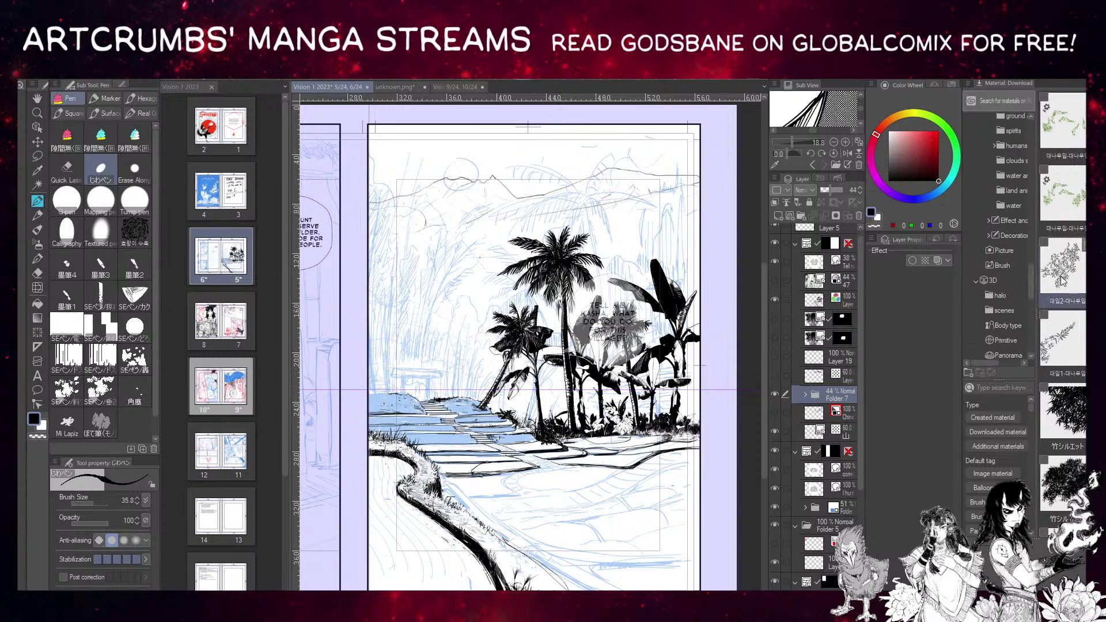
{"action": "left_click_drag", "start_coordinate": [1031, 282], "coordinate": [1038, 258]}
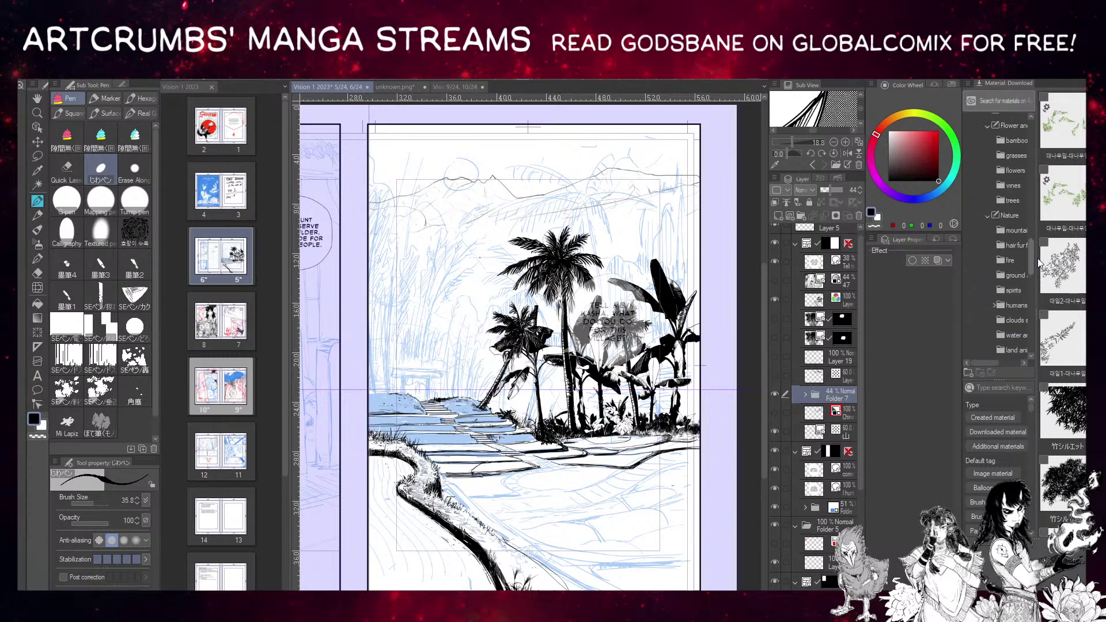
{"action": "left_click", "coordinate": [1061, 266]}
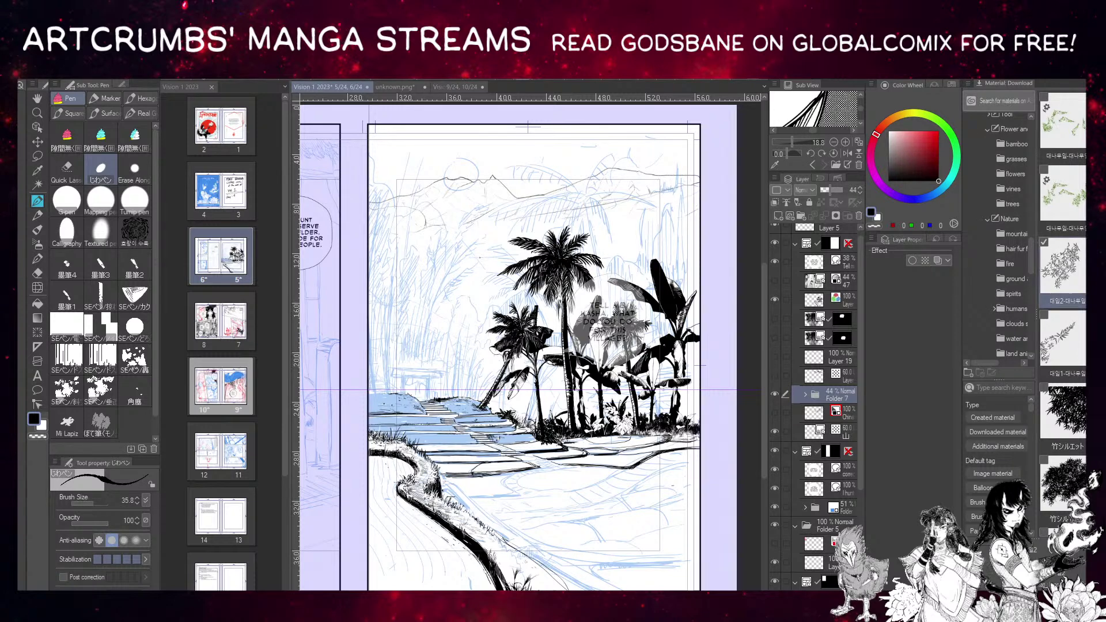
{"action": "scroll", "coordinate": [1063, 311], "scroll_direction": "down", "scroll_amount": 1}
{"action": "scroll", "coordinate": [1071, 228], "scroll_direction": "down", "scroll_amount": 6}
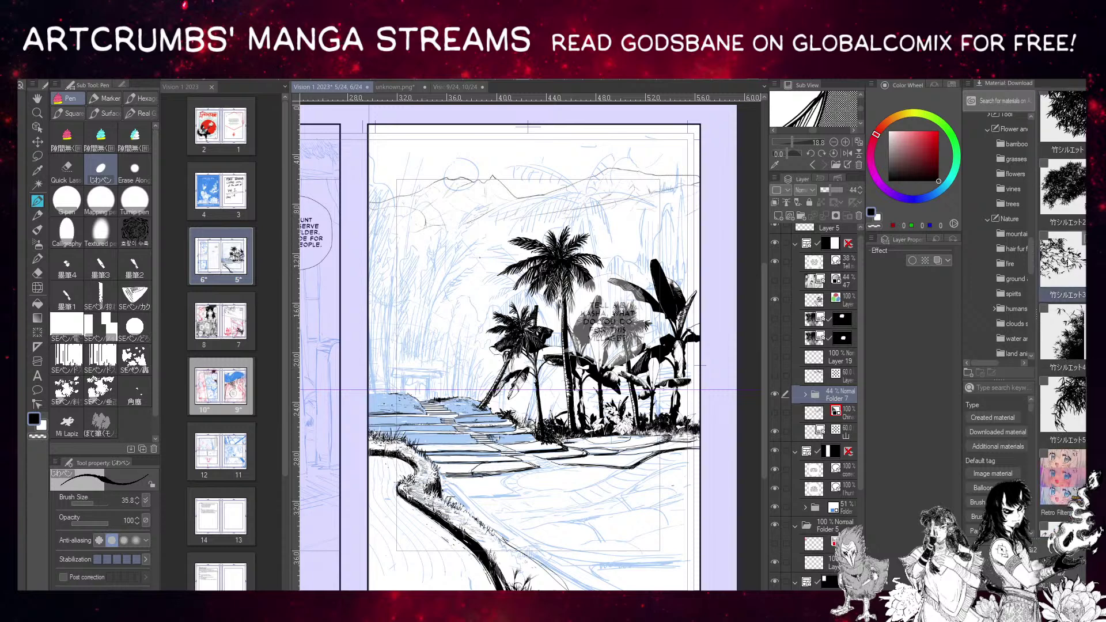
{"action": "left_click", "coordinate": [1068, 399], "text": "shift"}
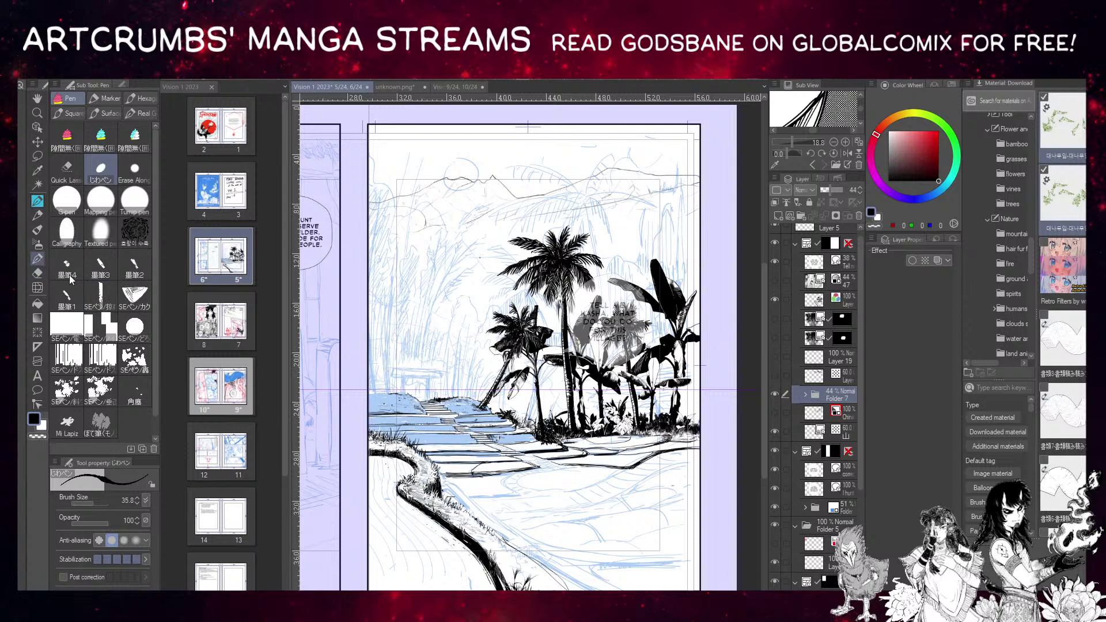
Add the two downloaded bamboo leaf brushes to the Decoration tool's Bamboo group and display the bamboo material folder.
{"action": "key", "text": "b"}
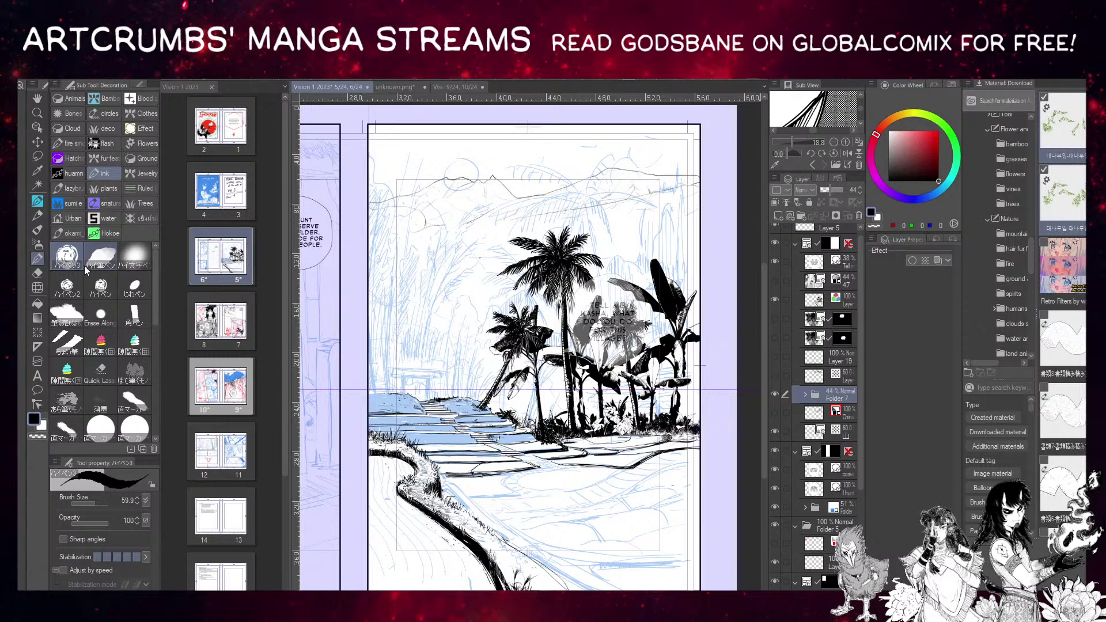
{"action": "left_click", "coordinate": [113, 97]}
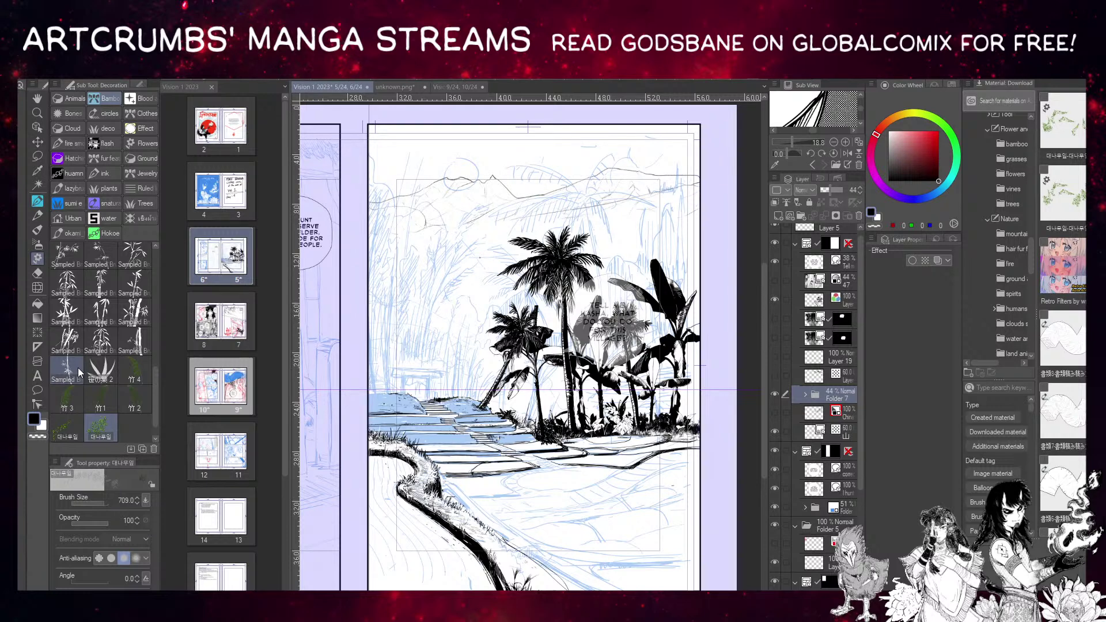
{"action": "left_click", "coordinate": [1013, 144]}
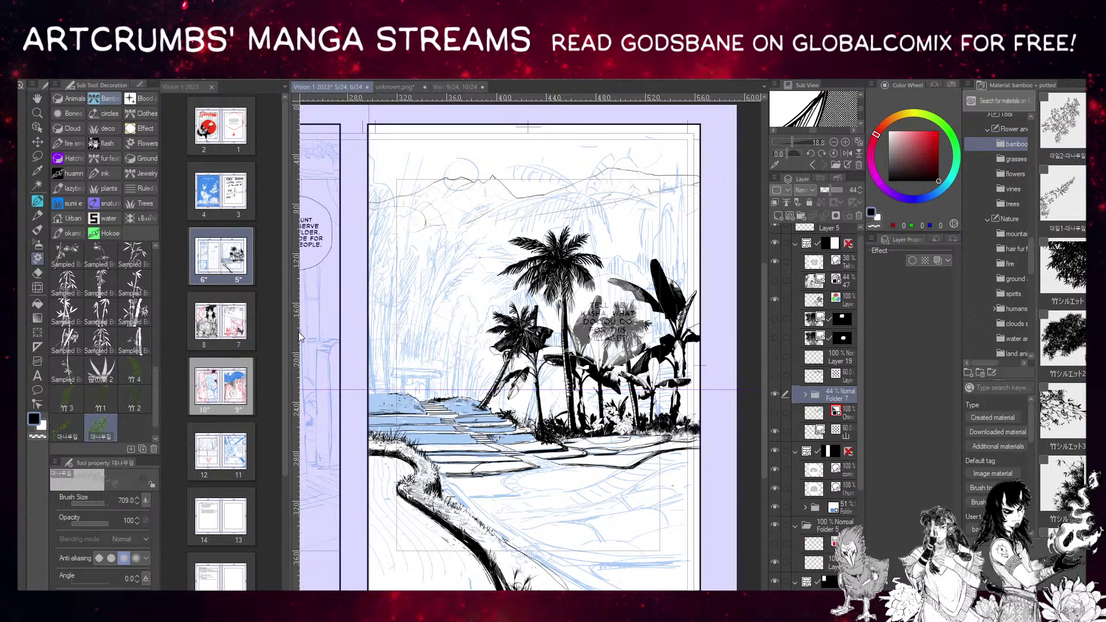
Create a new layer above Folder 7 and paint bamboo leaf clusters in the empty area beside the tall palm.
{"action": "left_click", "coordinate": [778, 216]}
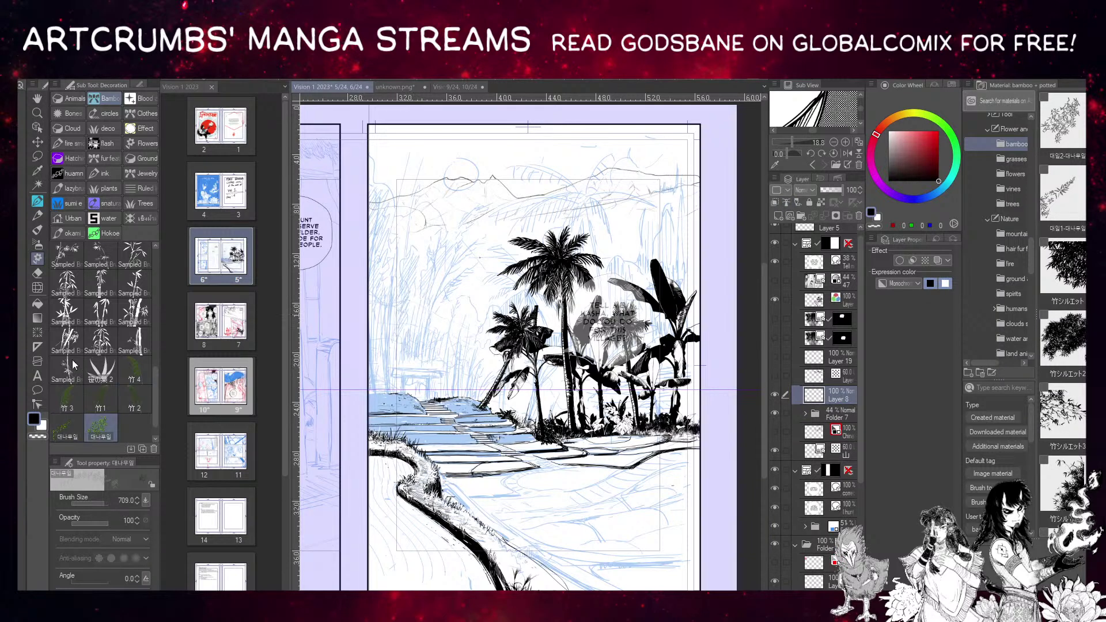
{"action": "left_click", "coordinate": [878, 218]}
{"action": "left_click", "coordinate": [888, 181]}
{"action": "left_click", "coordinate": [871, 212]}
{"action": "left_click_drag", "start_coordinate": [417, 295], "coordinate": [475, 317]}
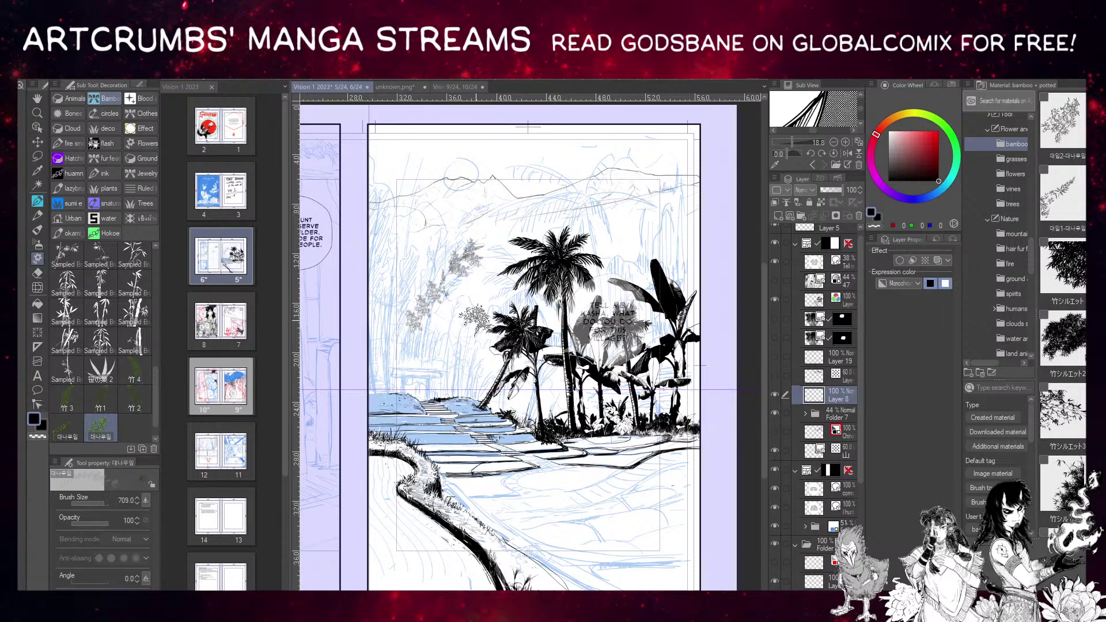
Turn on the layer color effect for the bamboo leaf layer and set both its layer color and sub color to black.
{"action": "left_click", "coordinate": [938, 260]}
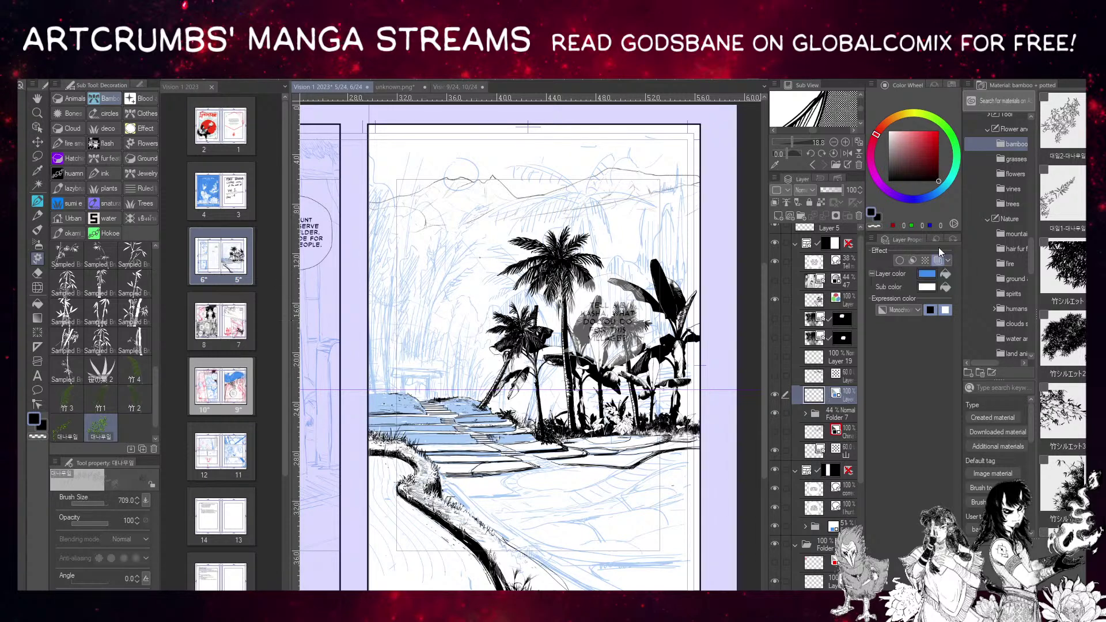
{"action": "left_click", "coordinate": [945, 274]}
{"action": "left_click", "coordinate": [945, 287]}
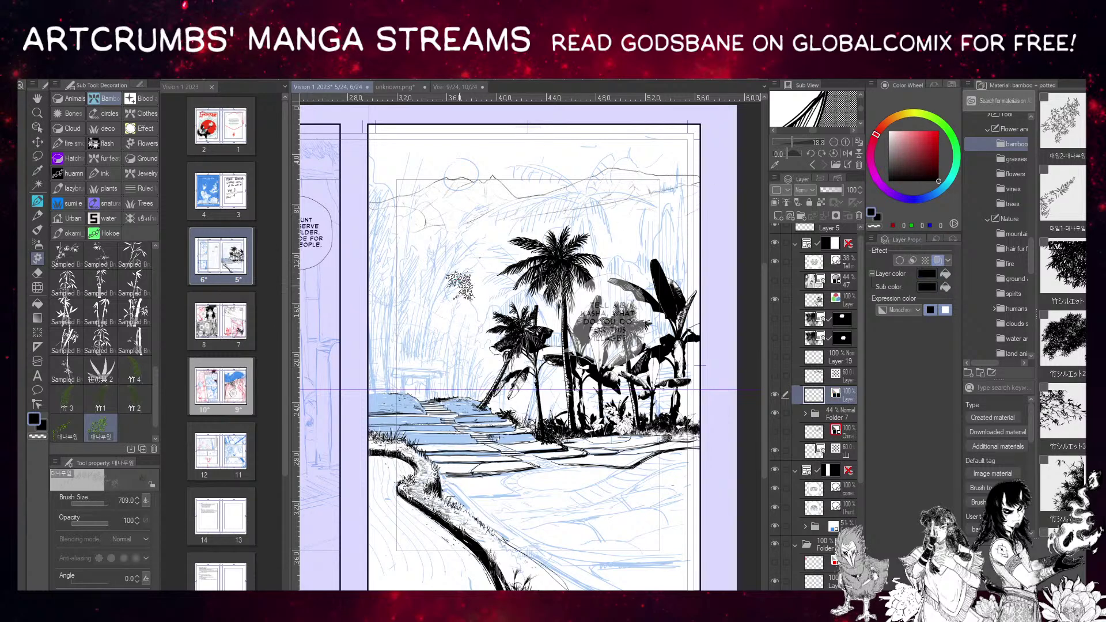
Try painting larger bamboo leaf clusters in the empty area beside the tall palm with the leaf brush at size 1077.
{"action": "left_click", "coordinate": [106, 504]}
{"action": "left_click_drag", "start_coordinate": [425, 264], "coordinate": [375, 385]}
{"action": "key", "text": "ctrl+z"}
{"action": "left_click_drag", "start_coordinate": [412, 350], "coordinate": [485, 210]}
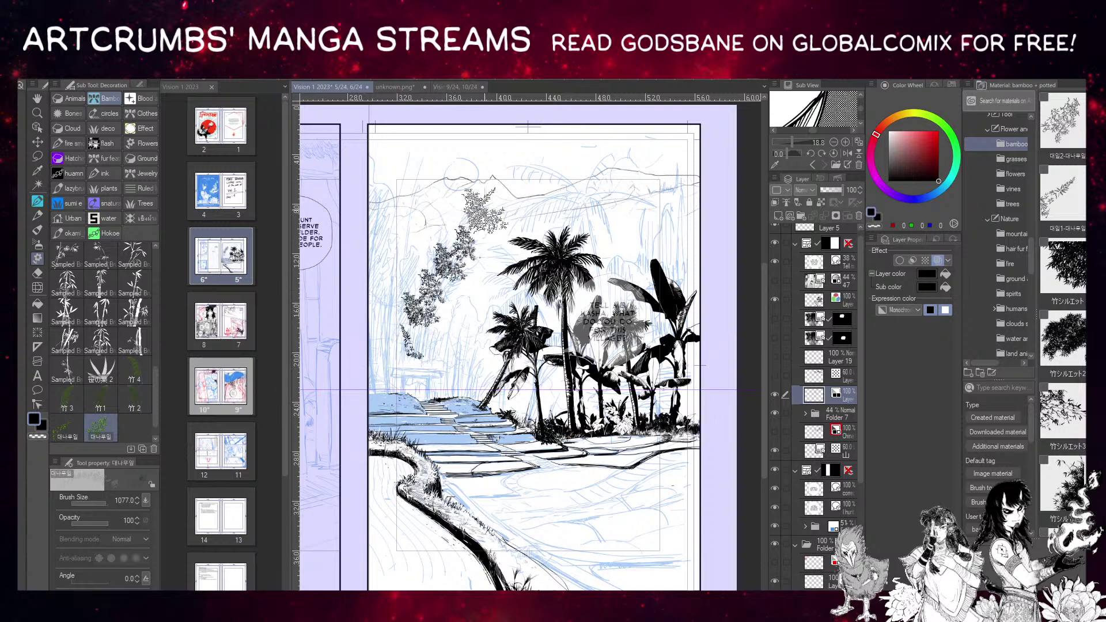
{"action": "key", "text": "ctrl+z"}
{"action": "left_click", "coordinate": [485, 209]}
{"action": "key", "text": "ctrl+z"}
Choose the 竹 stalk brush in the Bamboo group and draw thin curved bamboo stalks in the area beside the palms.
{"action": "left_click_drag", "start_coordinate": [154, 379], "coordinate": [155, 251]}
{"action": "left_click", "coordinate": [133, 284]}
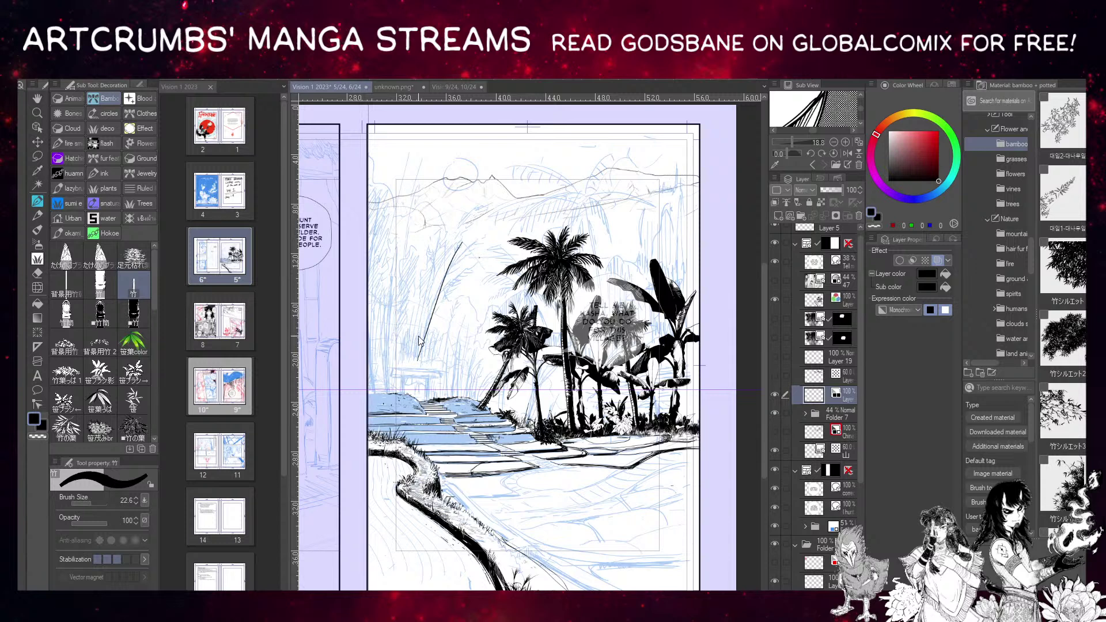
{"action": "mouse_move", "coordinate": [420, 368]}
{"action": "left_mouse_down"}
{"action": "mouse_move", "coordinate": [442, 280]}
{"action": "mouse_move", "coordinate": [462, 243]}
{"action": "left_mouse_up"}
{"action": "key", "text": "ctrl+z"}
{"action": "mouse_move", "coordinate": [424, 363]}
{"action": "left_mouse_down"}
{"action": "mouse_move", "coordinate": [432, 308]}
{"action": "mouse_move", "coordinate": [471, 244]}
{"action": "mouse_move", "coordinate": [426, 275]}
{"action": "mouse_move", "coordinate": [408, 361]}
{"action": "left_mouse_up"}
{"action": "key", "text": "ctrl+z"}
{"action": "left_click_drag", "start_coordinate": [436, 244], "coordinate": [409, 366]}
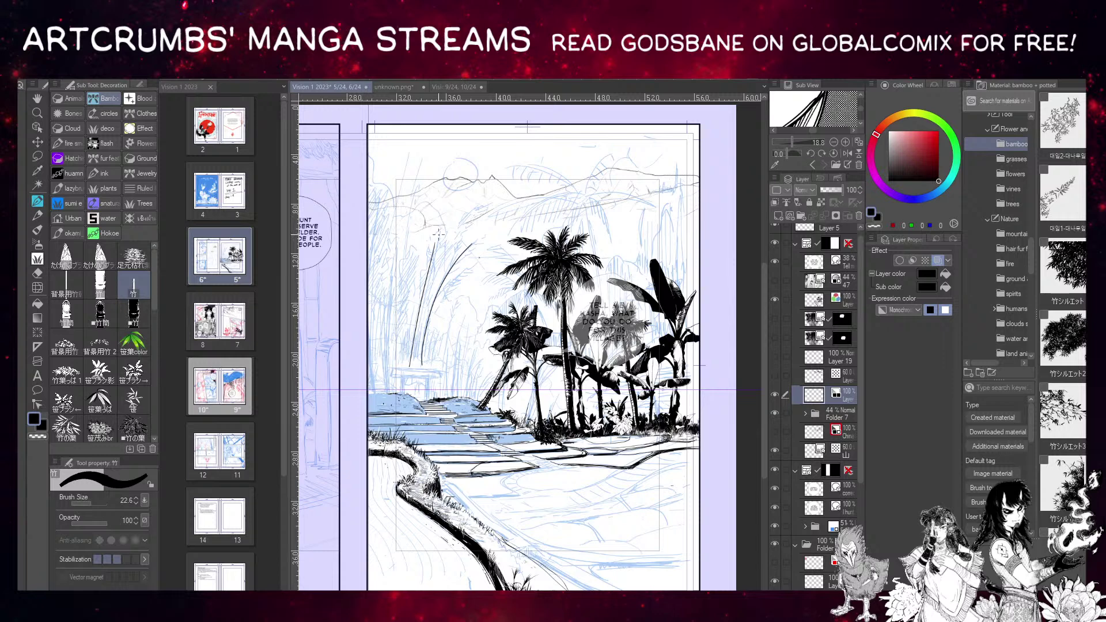
Add short thin stalks next to the leaning palm and one tall stalk reaching up past the mountain line.
{"action": "left_click_drag", "start_coordinate": [472, 307], "coordinate": [453, 397]}
{"action": "left_click_drag", "start_coordinate": [465, 355], "coordinate": [456, 396]}
{"action": "key", "text": "ctrl+z"}
{"action": "left_click_drag", "start_coordinate": [469, 337], "coordinate": [455, 395]}
{"action": "left_click_drag", "start_coordinate": [471, 295], "coordinate": [446, 395]}
{"action": "key", "text": "ctrl+z"}
{"action": "left_click_drag", "start_coordinate": [459, 296], "coordinate": [438, 397]}
{"action": "key", "text": "ctrl+z"}
{"action": "left_click_drag", "start_coordinate": [466, 286], "coordinate": [438, 399]}
{"action": "key", "text": "ctrl+z"}
{"action": "mouse_move", "coordinate": [460, 297]}
{"action": "left_mouse_down"}
{"action": "mouse_move", "coordinate": [433, 404]}
{"action": "mouse_move", "coordinate": [465, 285]}
{"action": "left_mouse_up"}
{"action": "key", "text": "ctrl+z"}
{"action": "left_click_drag", "start_coordinate": [422, 160], "coordinate": [396, 322]}
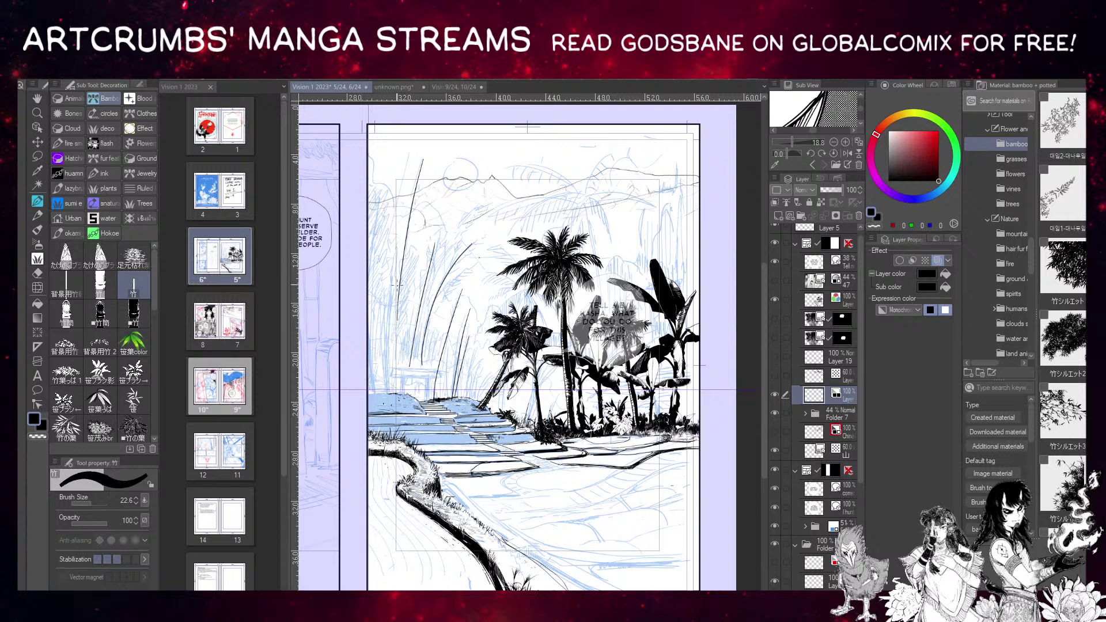
Set the 竹 brush size to 43.3, widen the canvas area and remove the curved thin stalks.
{"action": "key", "text": "bracketright"}
{"action": "key", "text": "bracketright"}
{"action": "key", "text": "bracketright"}
{"action": "key", "text": "bracketright"}
{"action": "left_click_drag", "start_coordinate": [376, 385], "coordinate": [399, 248]}
{"action": "key", "text": "ctrl+z"}
{"action": "mouse_move", "coordinate": [482, 508]}
{"action": "left_mouse_down"}
{"action": "mouse_move", "coordinate": [411, 536]}
{"action": "mouse_move", "coordinate": [478, 516]}
{"action": "left_mouse_up"}
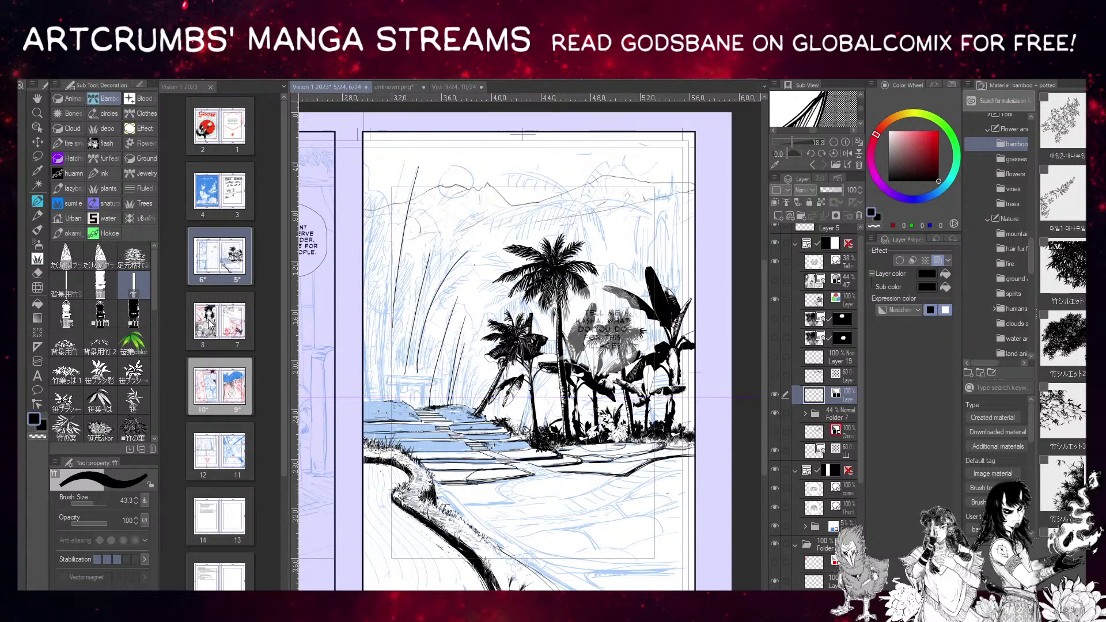
{"action": "left_click", "coordinate": [282, 335]}
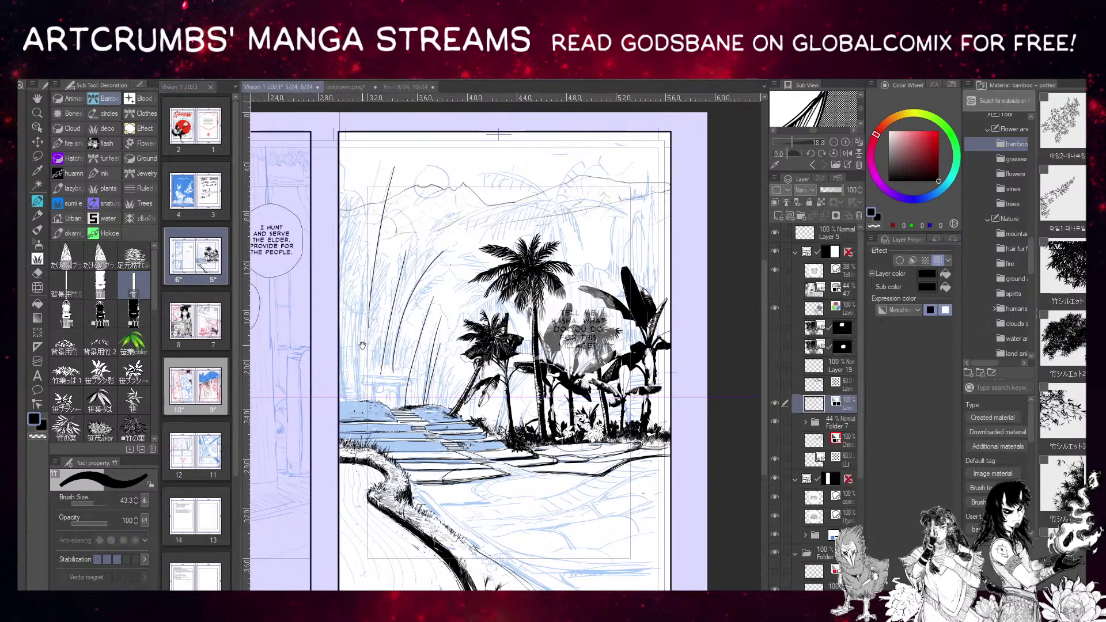
{"action": "left_click_drag", "start_coordinate": [373, 403], "coordinate": [390, 351]}
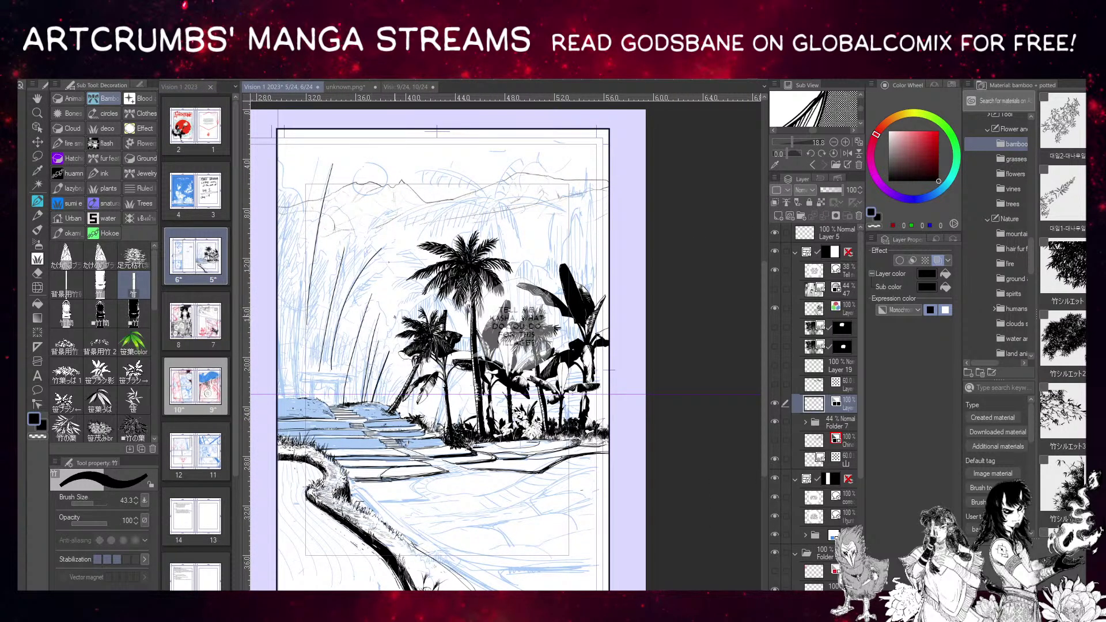
{"action": "key", "text": "ctrl+z"}
{"action": "mouse_move", "coordinate": [349, 287]}
{"action": "left_mouse_down"}
{"action": "mouse_move", "coordinate": [373, 306]}
{"action": "mouse_move", "coordinate": [345, 380]}
{"action": "mouse_move", "coordinate": [383, 265]}
{"action": "left_mouse_up"}
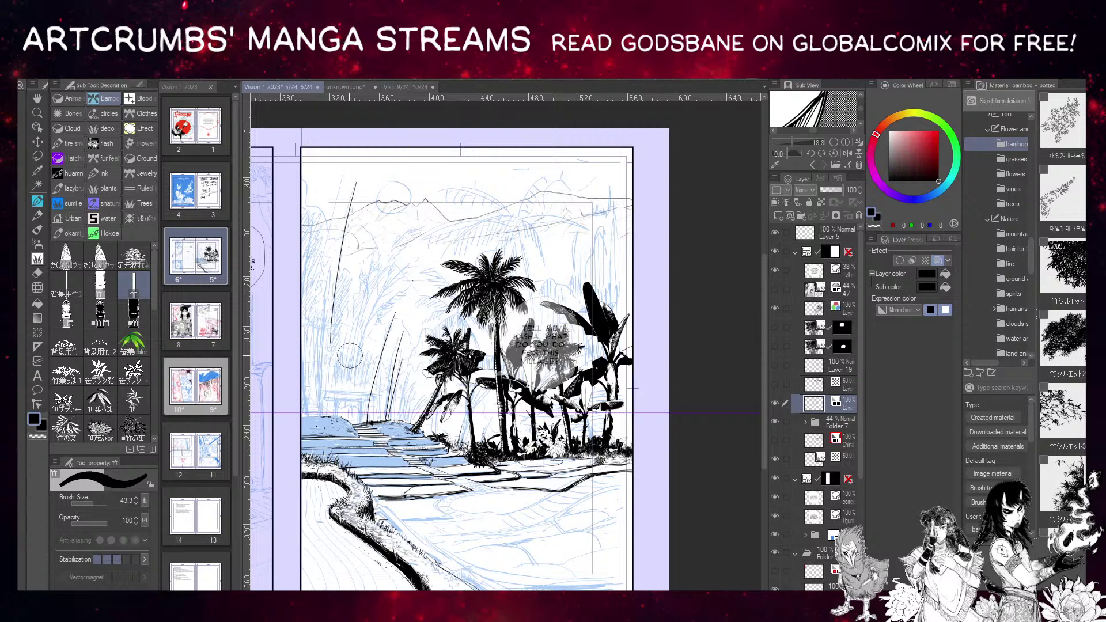
{"action": "left_click_drag", "start_coordinate": [368, 306], "coordinate": [349, 334]}
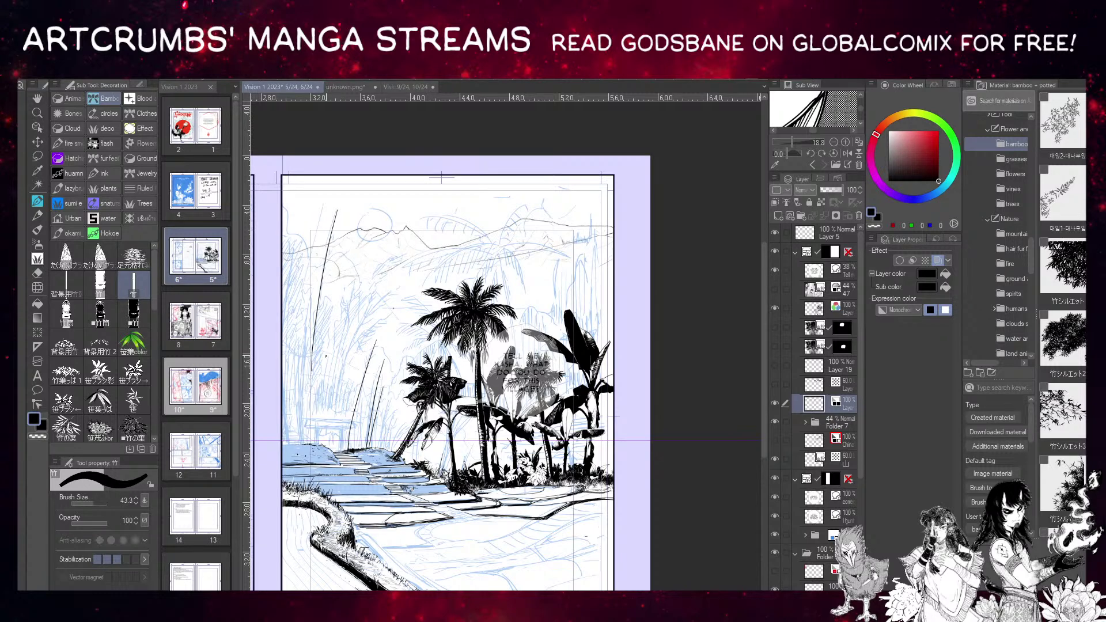
{"action": "left_click_drag", "start_coordinate": [338, 321], "coordinate": [324, 333]}
Try several thicker bamboo stalks leaning right above the sketched hut.
{"action": "left_click_drag", "start_coordinate": [319, 427], "coordinate": [381, 278]}
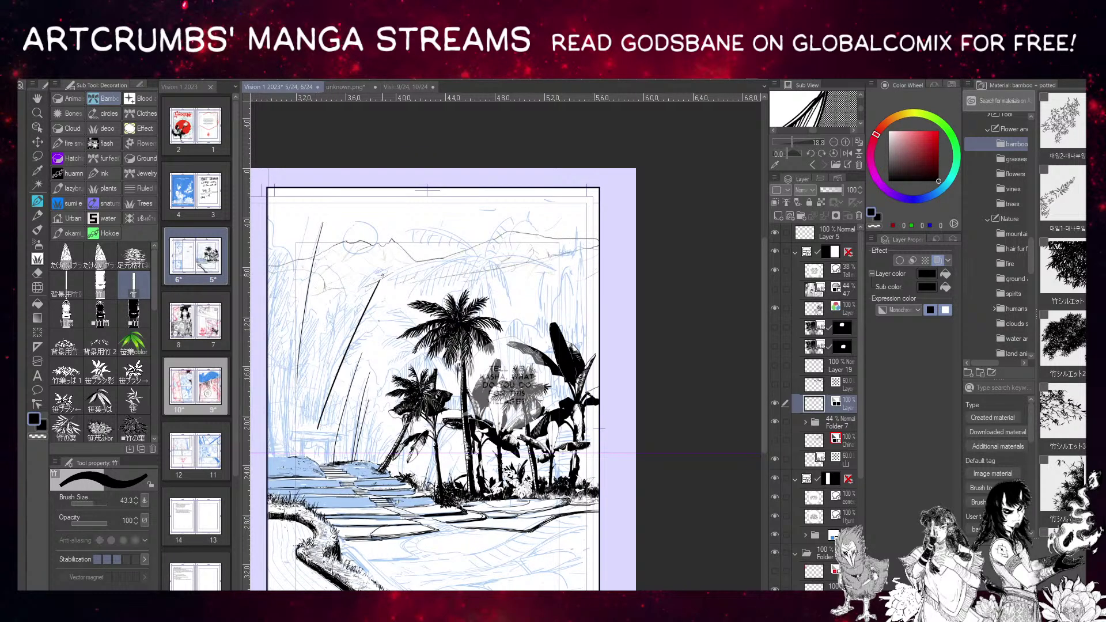
{"action": "key", "text": "ctrl+z"}
{"action": "left_click_drag", "start_coordinate": [340, 344], "coordinate": [354, 345]}
{"action": "left_click_drag", "start_coordinate": [330, 430], "coordinate": [369, 328]}
{"action": "key", "text": "ctrl+z"}
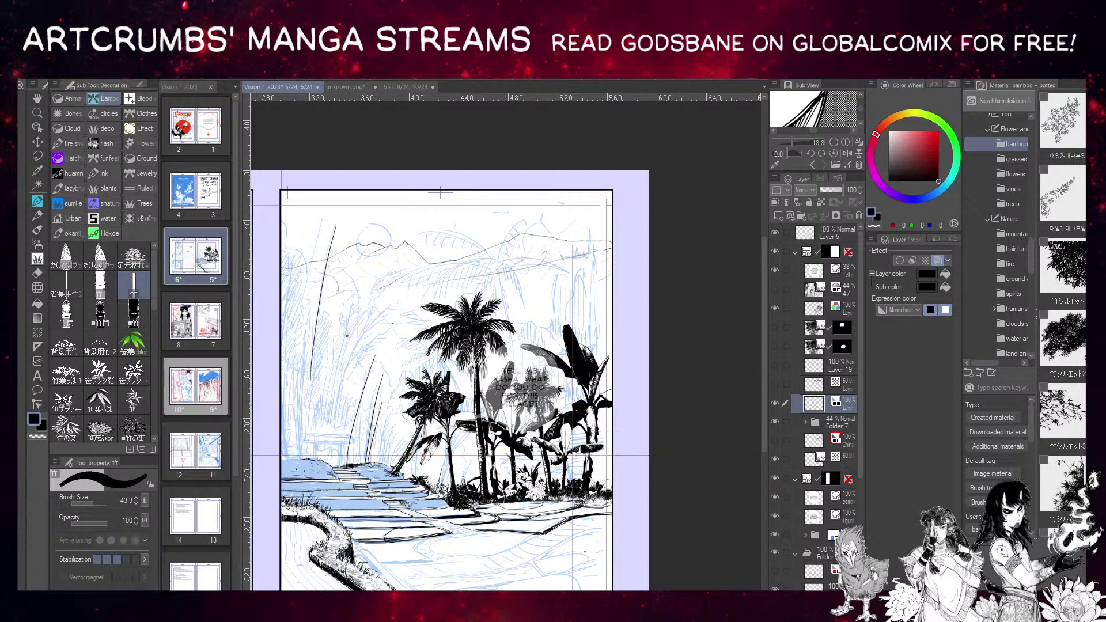
{"action": "mouse_move", "coordinate": [346, 326]}
{"action": "left_mouse_down"}
{"action": "mouse_move", "coordinate": [347, 337]}
{"action": "mouse_move", "coordinate": [367, 337]}
{"action": "left_mouse_up"}
{"action": "left_click_drag", "start_coordinate": [314, 493], "coordinate": [344, 357]}
{"action": "key", "text": "ctrl+z"}
{"action": "left_click_drag", "start_coordinate": [315, 487], "coordinate": [362, 316]}
{"action": "key", "text": "ctrl+z"}
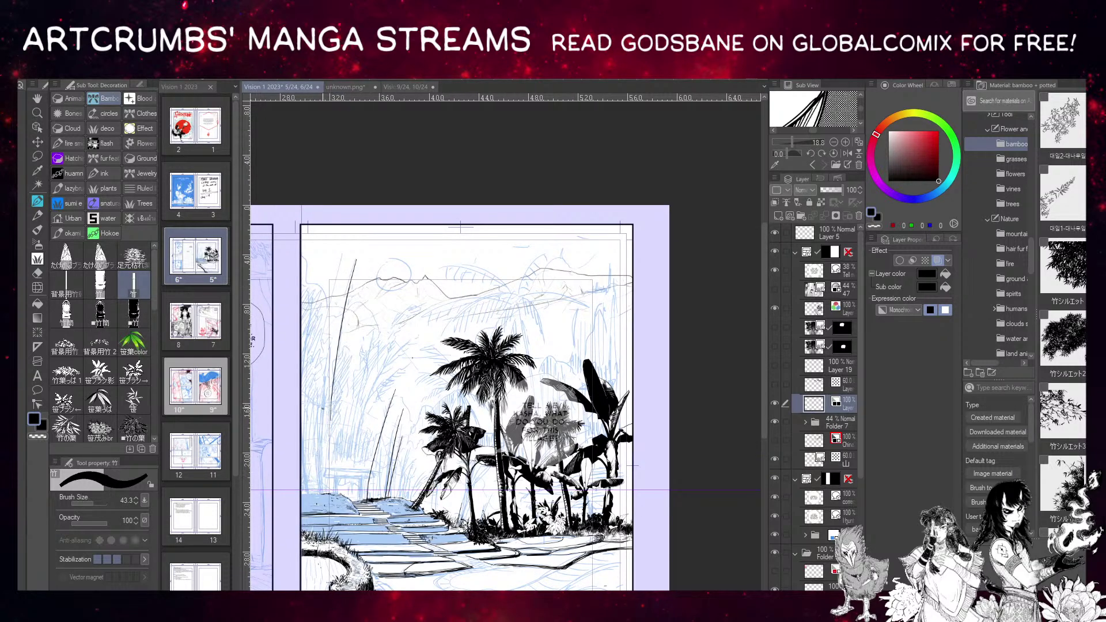
Draw a thicker bamboo stalk rising from the terraces along the panel's left edge.
{"action": "left_click_drag", "start_coordinate": [314, 491], "coordinate": [362, 325]}
{"action": "key", "text": "ctrl+z"}
{"action": "left_click_drag", "start_coordinate": [302, 490], "coordinate": [334, 293]}
{"action": "key", "text": "ctrl+z"}
{"action": "left_click_drag", "start_coordinate": [303, 494], "coordinate": [328, 290]}
{"action": "key", "text": "ctrl+z"}
{"action": "left_click_drag", "start_coordinate": [304, 494], "coordinate": [324, 357]}
{"action": "key", "text": "ctrl+z"}
{"action": "left_click_drag", "start_coordinate": [304, 495], "coordinate": [330, 344]}
Draw two more leaning size 43.3 bamboo stalks between the tall thin stalk and the short ones near the palms.
{"action": "left_click_drag", "start_coordinate": [354, 323], "coordinate": [319, 314]}
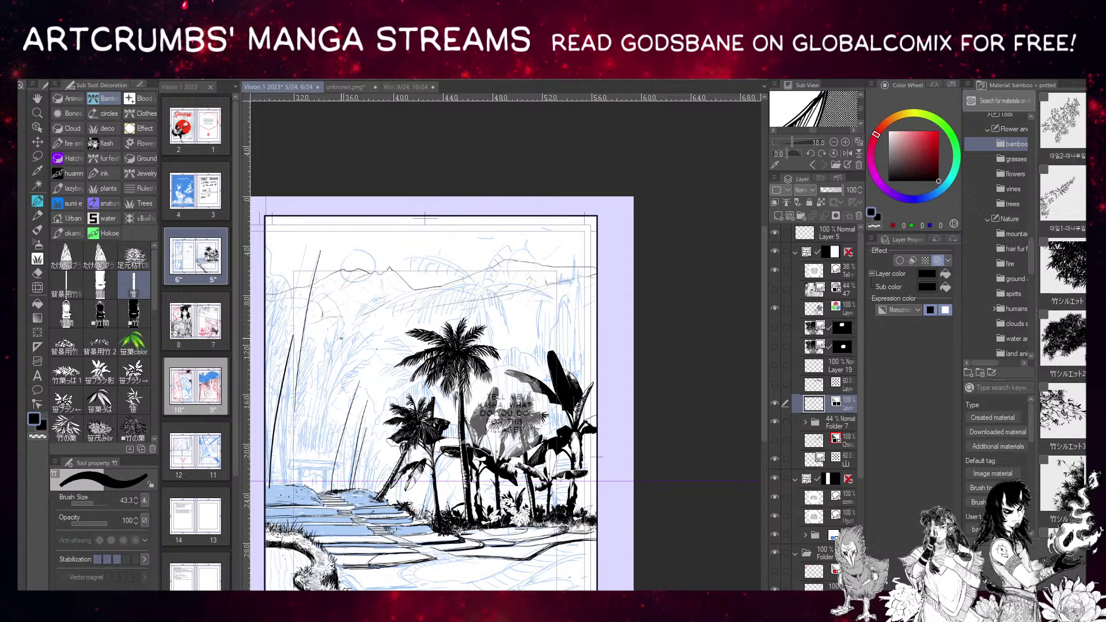
{"action": "left_click_drag", "start_coordinate": [315, 456], "coordinate": [347, 332]}
{"action": "key", "text": "ctrl+z"}
{"action": "left_click_drag", "start_coordinate": [316, 459], "coordinate": [367, 315]}
{"action": "left_click_drag", "start_coordinate": [308, 458], "coordinate": [339, 323]}
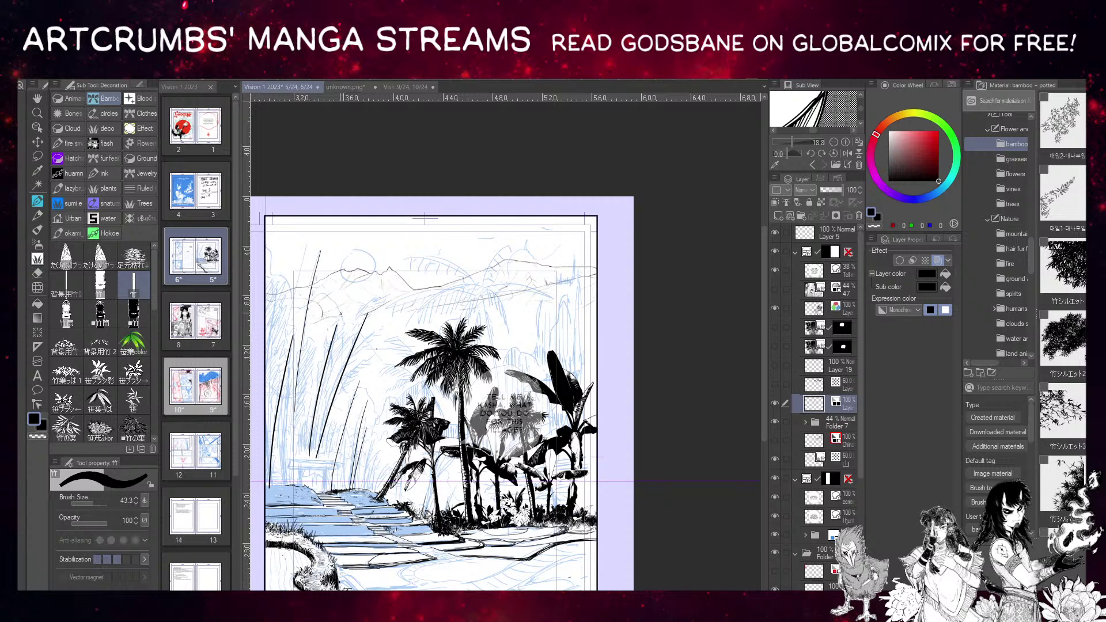
{"action": "key", "text": "ctrl+z"}
{"action": "left_click_drag", "start_coordinate": [308, 452], "coordinate": [347, 306]}
{"action": "key", "text": "ctrl+z"}
{"action": "left_click_drag", "start_coordinate": [306, 461], "coordinate": [321, 327]}
{"action": "key", "text": "ctrl+z"}
{"action": "left_click_drag", "start_coordinate": [306, 457], "coordinate": [335, 324]}
Set the 竹 brush size to 112.8 and draw a heavy foreground bamboo stalk at the panel's left side.
{"action": "left_click_drag", "start_coordinate": [97, 504], "coordinate": [118, 503]}
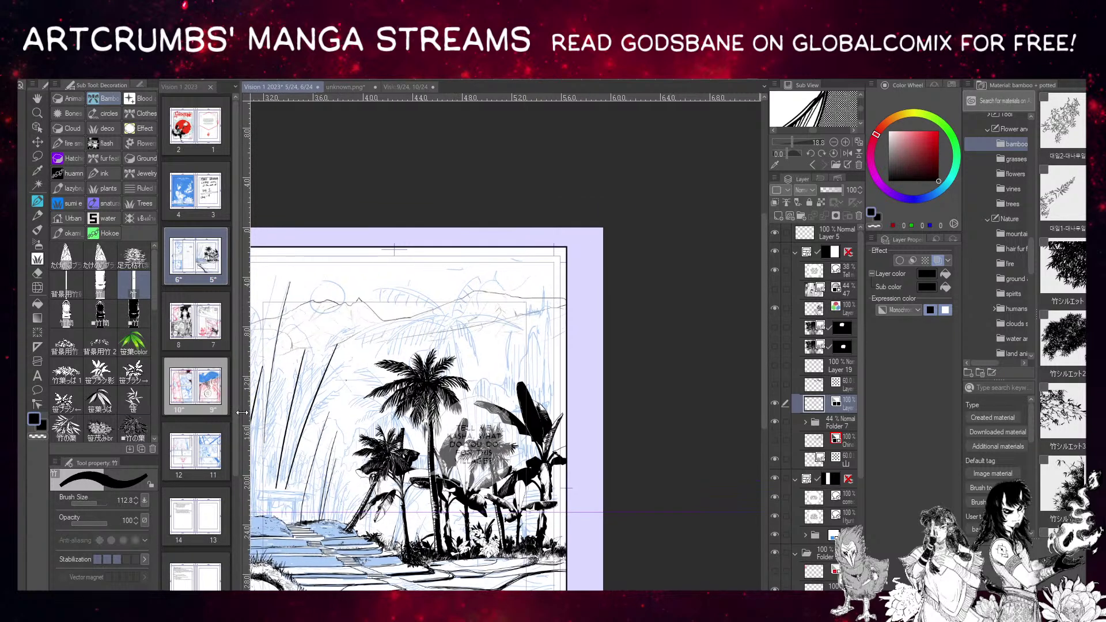
{"action": "left_click_drag", "start_coordinate": [290, 437], "coordinate": [309, 461]}
{"action": "left_click_drag", "start_coordinate": [288, 513], "coordinate": [320, 286]}
{"action": "key", "text": "ctrl+z"}
{"action": "left_click_drag", "start_coordinate": [324, 239], "coordinate": [287, 502]}
{"action": "key", "text": "ctrl+z"}
{"action": "left_click_drag", "start_coordinate": [315, 294], "coordinate": [285, 455]}
{"action": "key", "text": "ctrl+z"}
{"action": "left_click_drag", "start_coordinate": [315, 297], "coordinate": [284, 455]}
{"action": "key", "text": "ctrl+z"}
{"action": "left_click_drag", "start_coordinate": [324, 278], "coordinate": [284, 403]}
{"action": "left_click_drag", "start_coordinate": [340, 278], "coordinate": [304, 521]}
{"action": "key", "text": "ctrl+z"}
Lower the brush stabilization to one level, draw another long heavy stalk on the rotated canvas and restore the canvas orientation.
{"action": "left_click_drag", "start_coordinate": [369, 241], "coordinate": [295, 168]}
{"action": "left_click_drag", "start_coordinate": [324, 523], "coordinate": [344, 561]}
{"action": "left_click", "coordinate": [99, 560]}
{"action": "left_click_drag", "start_coordinate": [468, 236], "coordinate": [325, 354]}
{"action": "key", "text": "ctrl+z"}
{"action": "left_click_drag", "start_coordinate": [470, 235], "coordinate": [324, 362]}
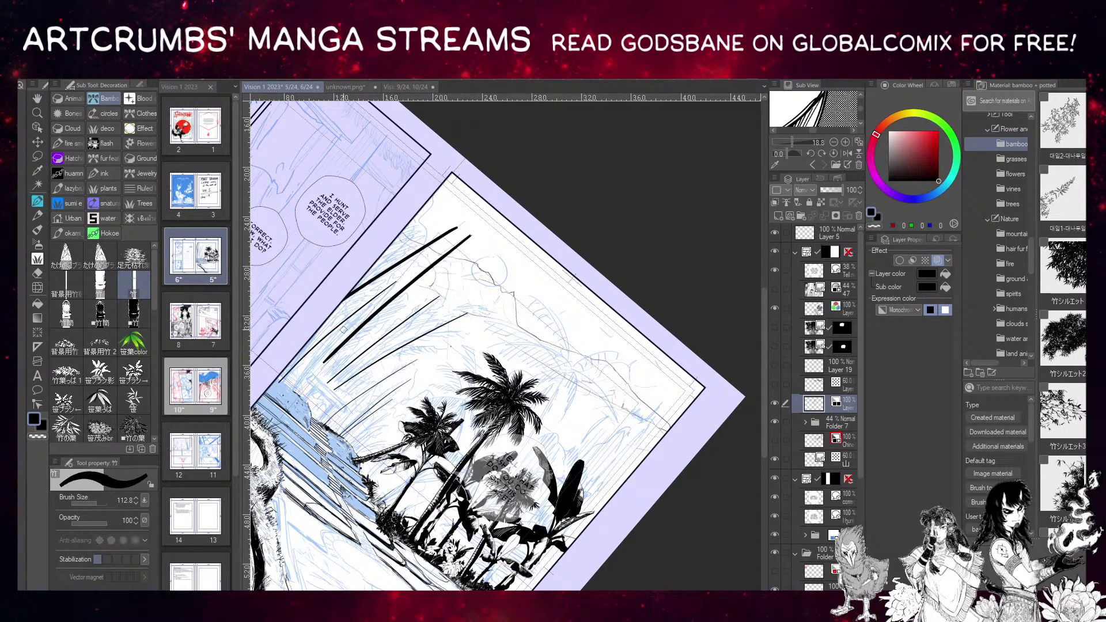
{"action": "key", "text": "ctrl+@"}
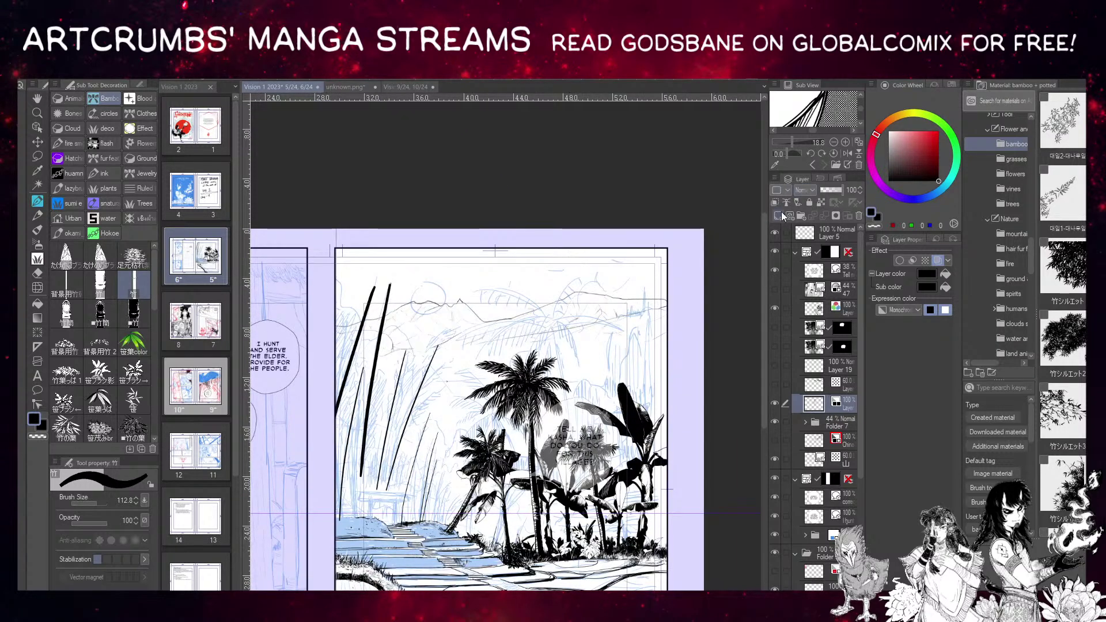
Create a new layer above the stalk layer and set its layer color and sub color to black.
{"action": "left_click", "coordinate": [779, 216]}
{"action": "left_click", "coordinate": [945, 274]}
{"action": "left_click", "coordinate": [946, 286]}
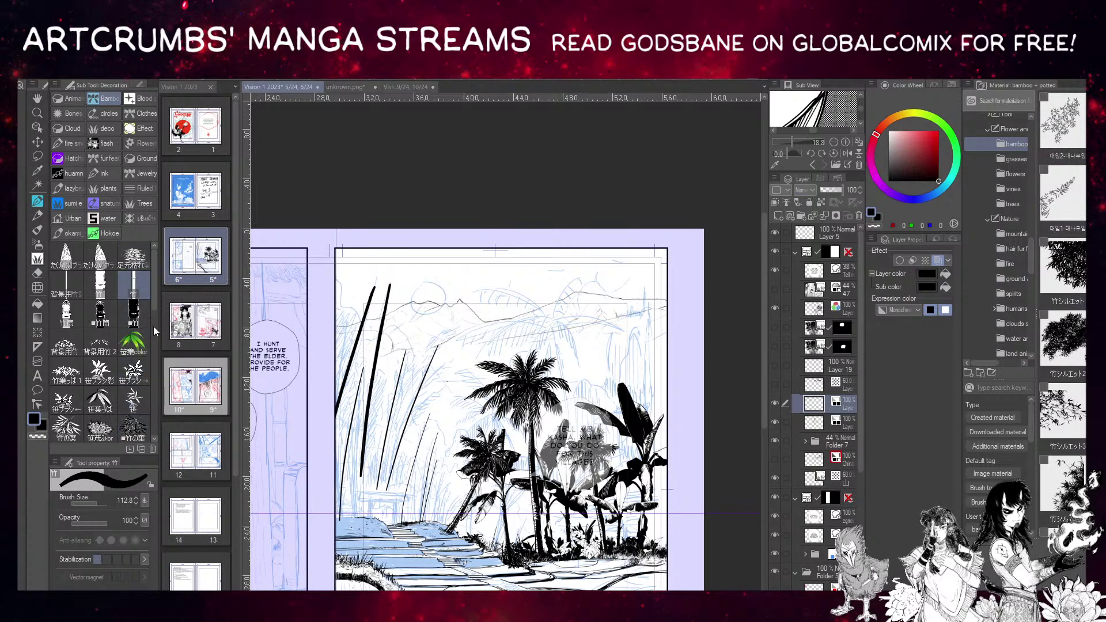
Switch to the bamboo leaf brush, test it over the heavy stalks and set its size to 1238.6.
{"action": "scroll", "coordinate": [159, 345], "scroll_direction": "down", "scroll_amount": 5}
{"action": "left_click", "coordinate": [114, 410]}
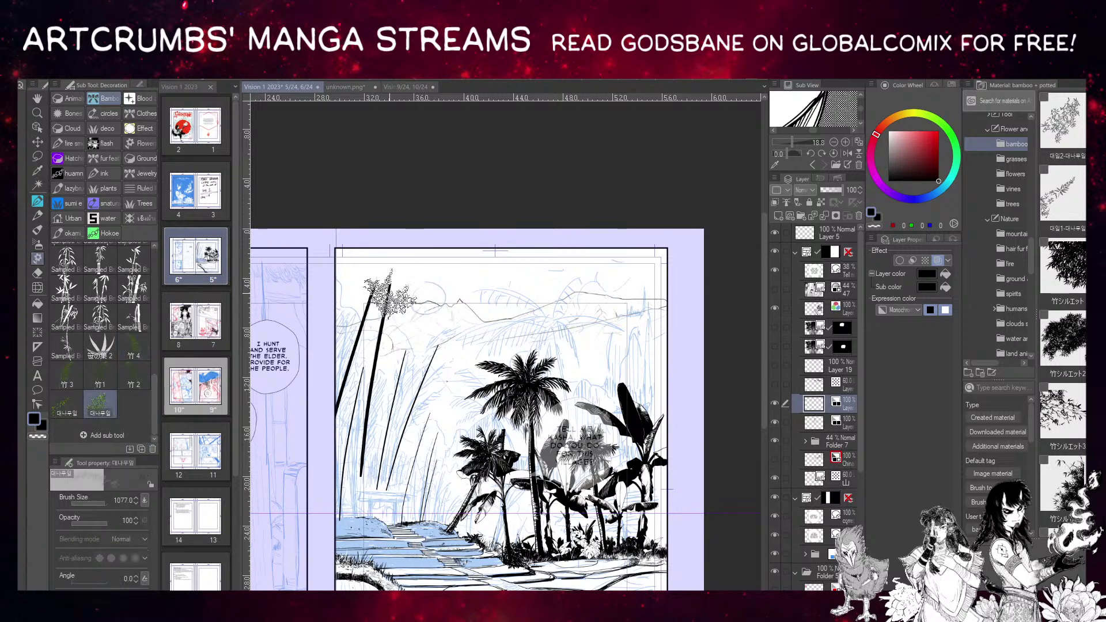
{"action": "left_click_drag", "start_coordinate": [114, 500], "coordinate": [141, 502]}
{"action": "left_click_drag", "start_coordinate": [369, 296], "coordinate": [359, 397]}
{"action": "key", "text": "ctrl+z"}
{"action": "key", "text": "ctrl+z"}
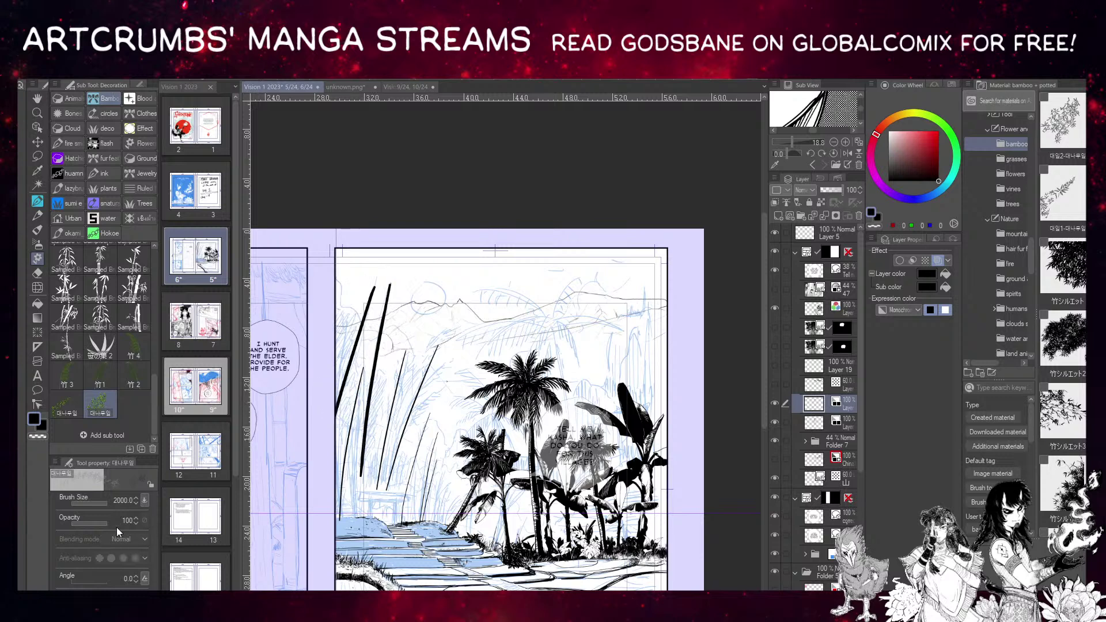
{"action": "left_click_drag", "start_coordinate": [106, 503], "coordinate": [98, 503]}
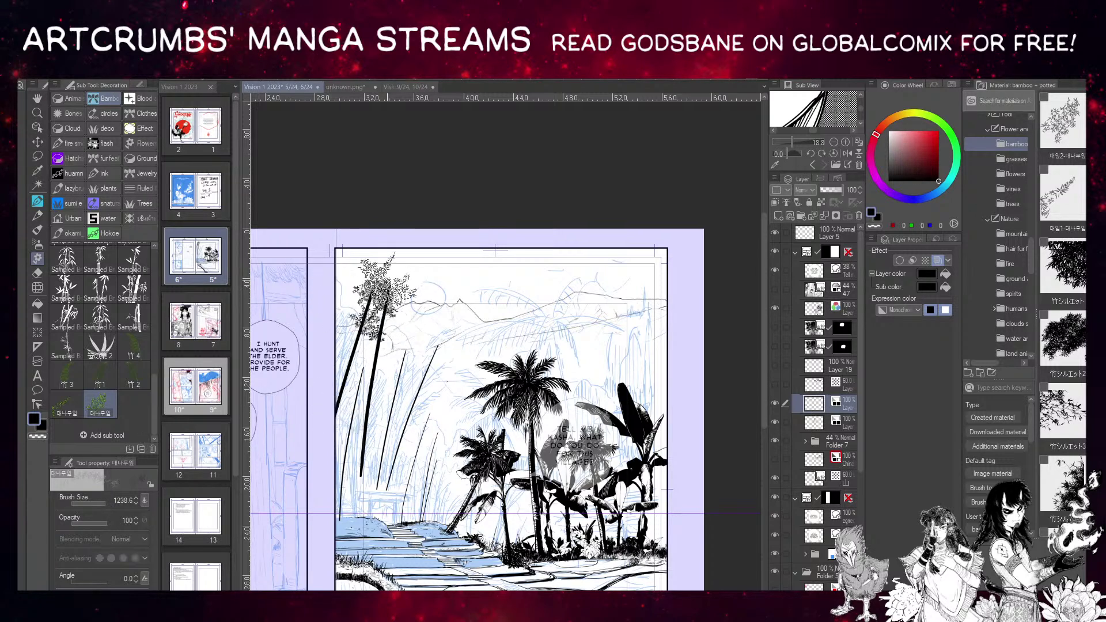
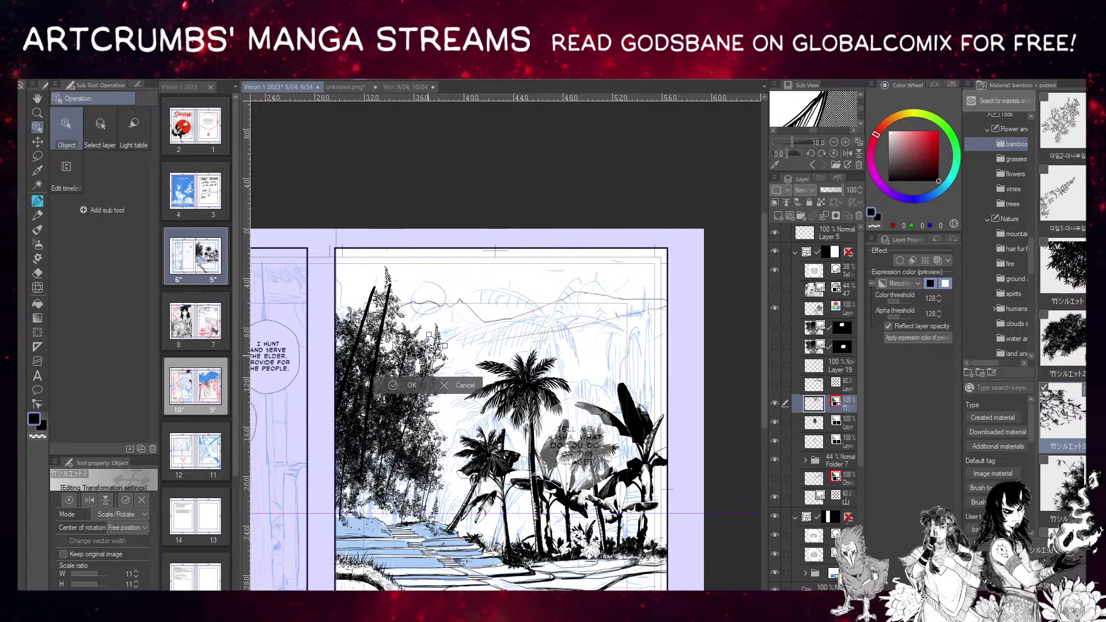
Confirm the scaled 竹シルエット3 image and place the 竹シルエット2 material over the bamboo grove.
{"action": "key", "text": "Return"}
{"action": "left_click", "coordinate": [38, 141]}
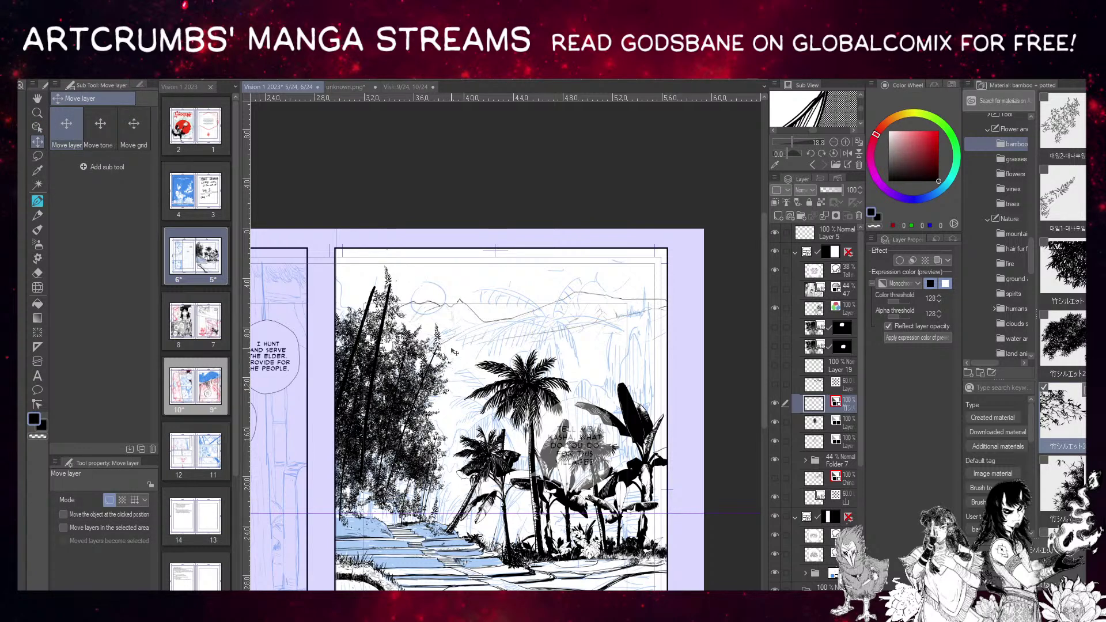
{"action": "left_click", "coordinate": [1066, 346]}
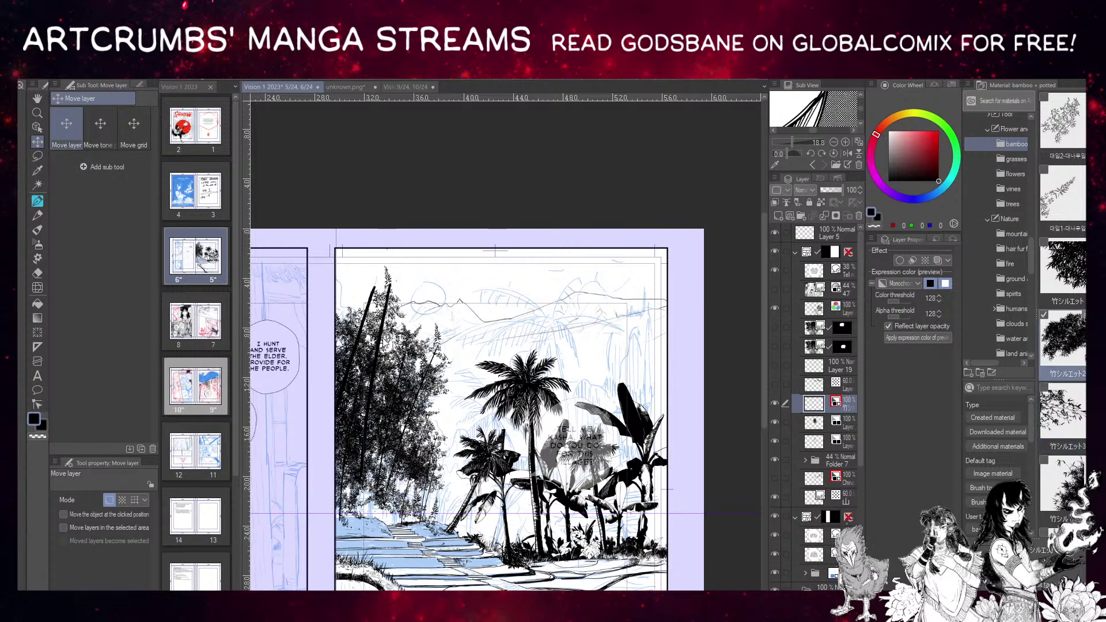
{"action": "left_click_drag", "start_coordinate": [1067, 346], "coordinate": [386, 360]}
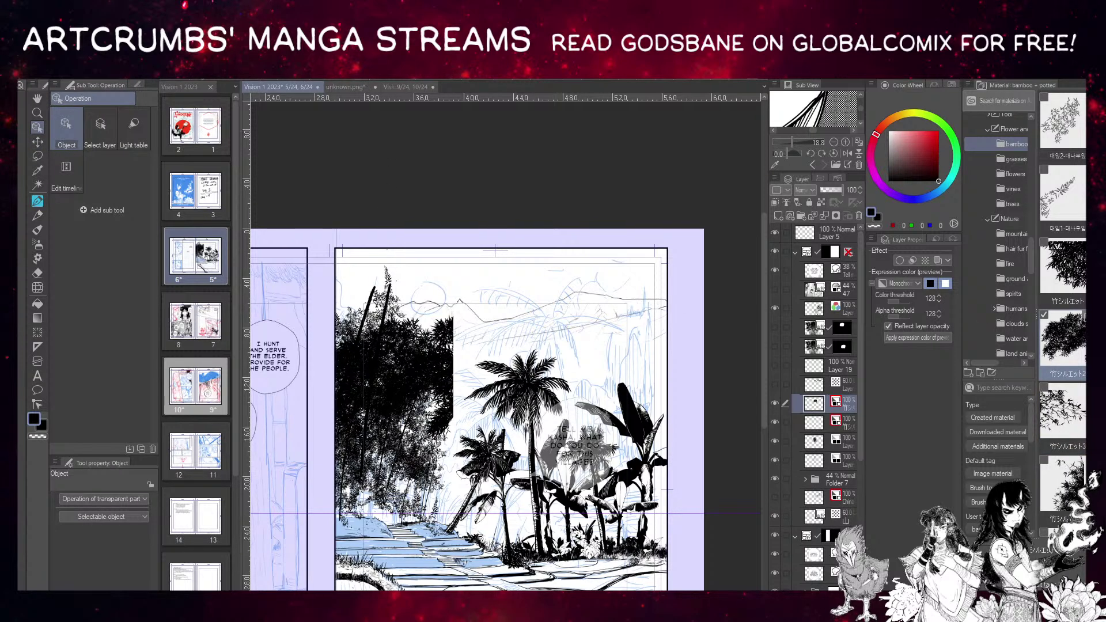
Flip the 竹シルエット2 silhouette horizontally, rotate it, scale it to 78% and fit it over the top of the grove.
{"action": "left_click", "coordinate": [94, 500]}
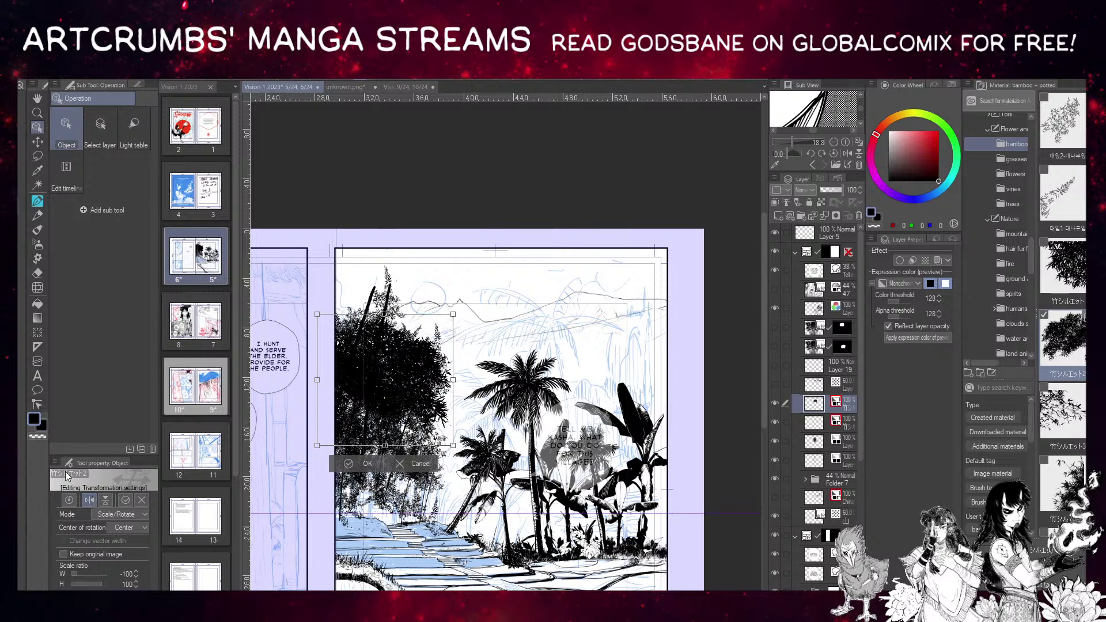
{"action": "left_click_drag", "start_coordinate": [399, 361], "coordinate": [374, 329]}
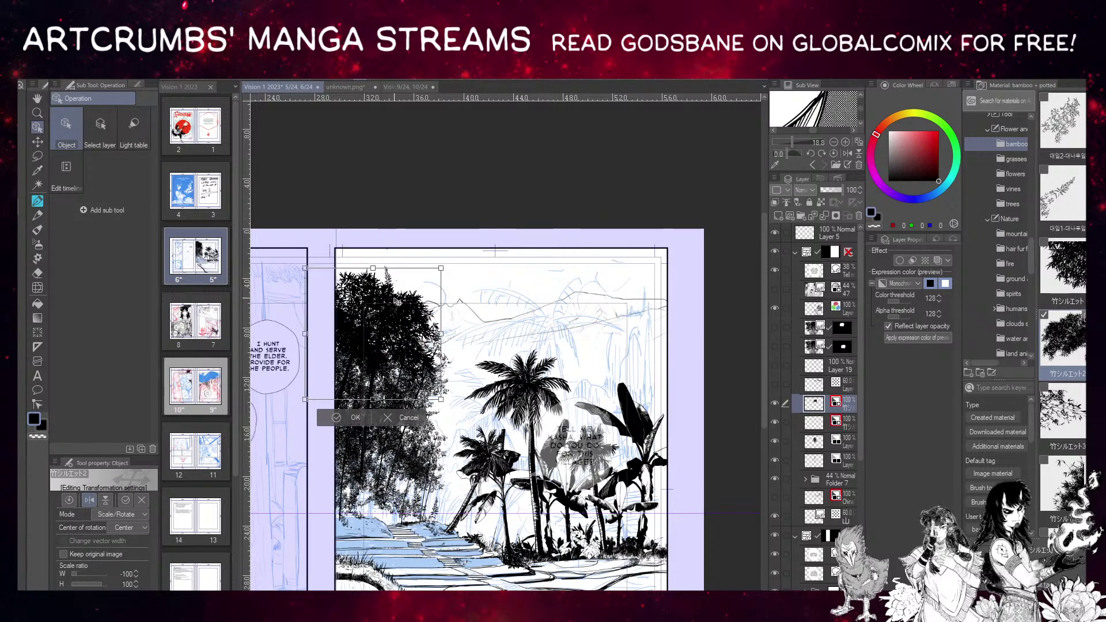
{"action": "left_click_drag", "start_coordinate": [447, 305], "coordinate": [447, 265]}
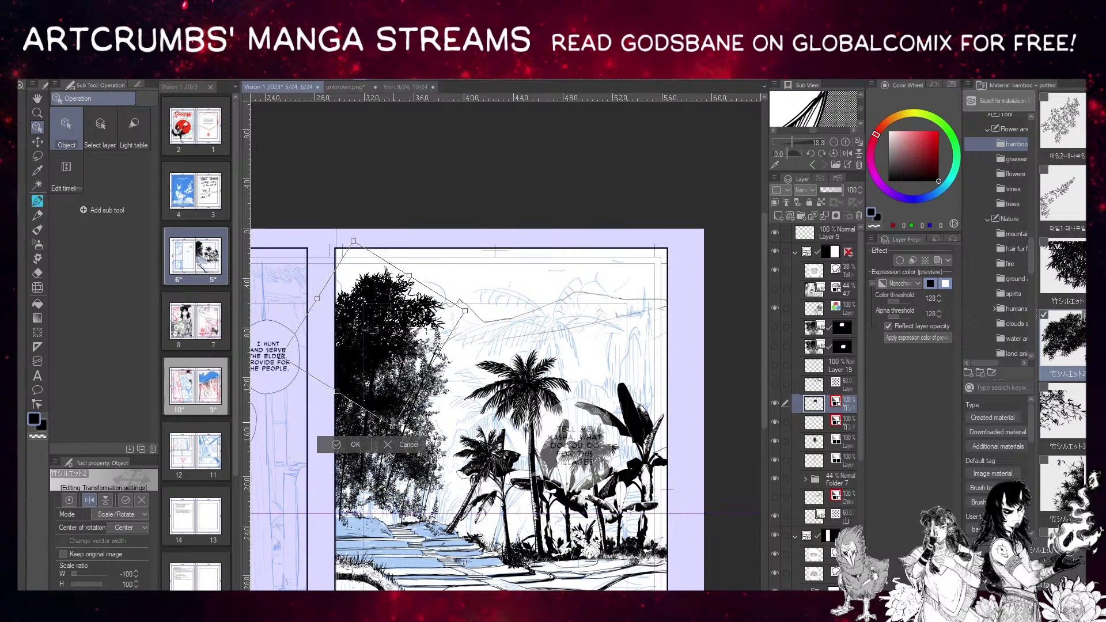
{"action": "left_click_drag", "start_coordinate": [393, 424], "coordinate": [358, 395]}
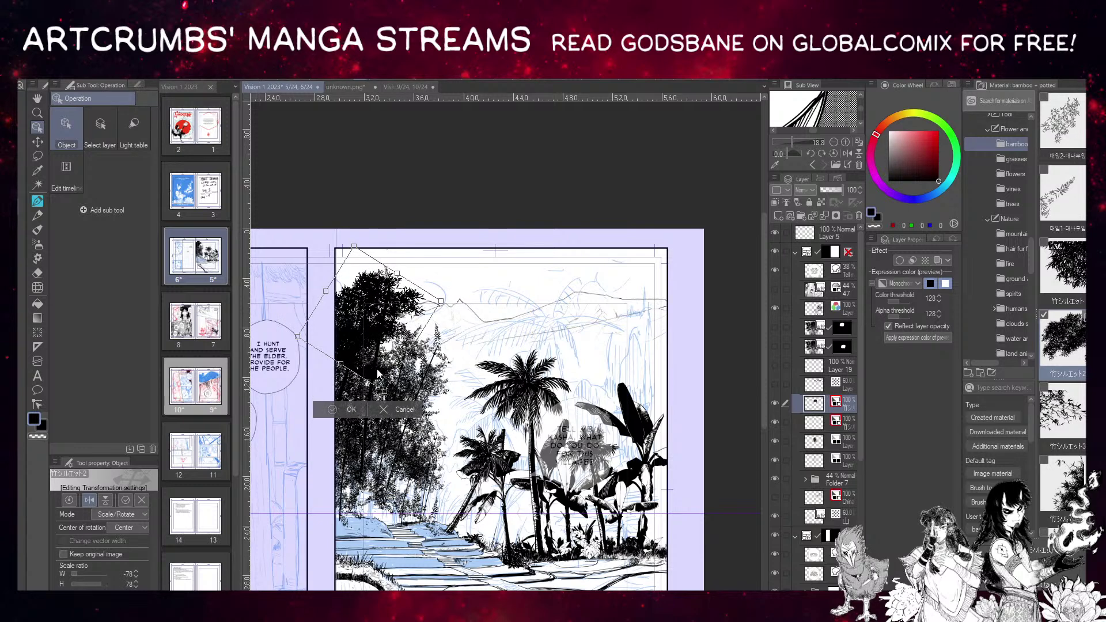
{"action": "key", "text": "Return"}
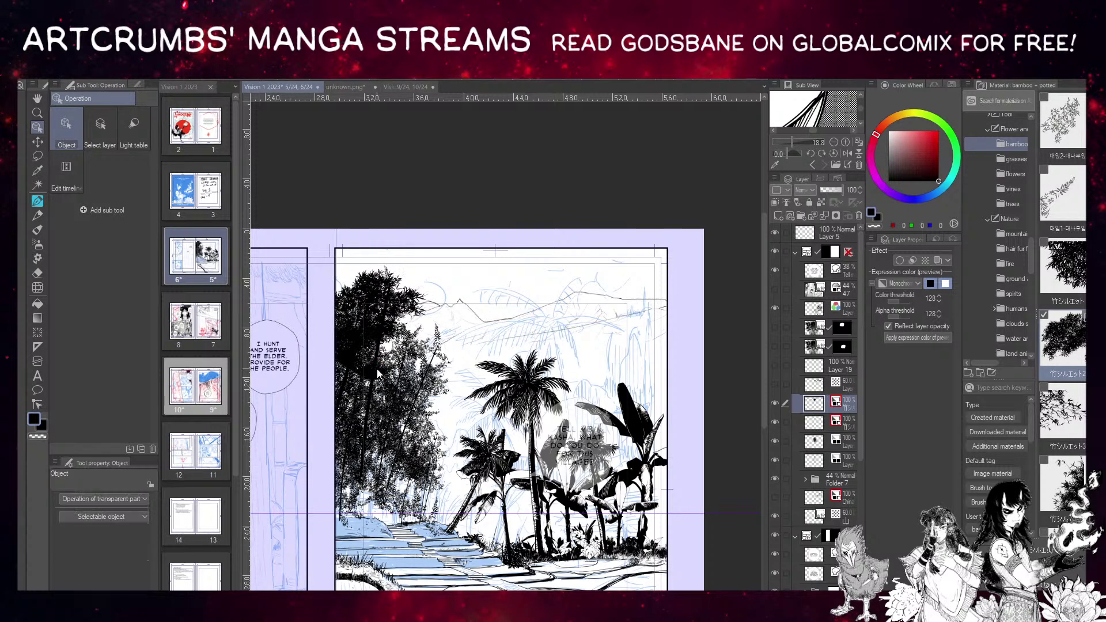
Select the leaf layer beneath the bamboo silhouettes and stamp bamboo leaves at brush size 1055.7 over the middle of the grove.
{"action": "left_click", "coordinate": [38, 202]}
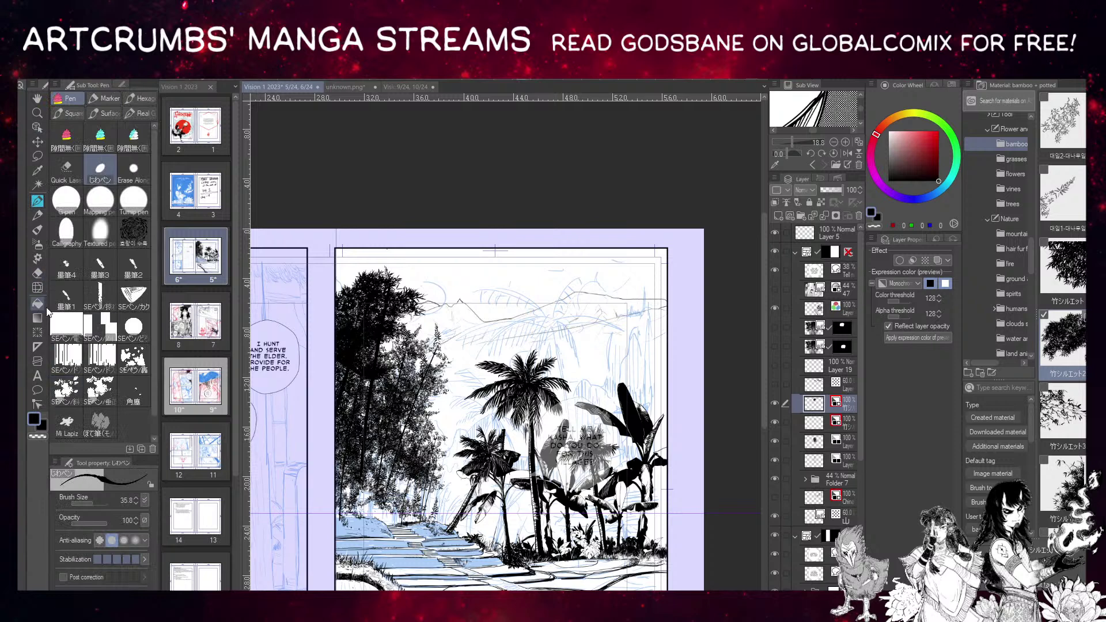
{"action": "left_click", "coordinate": [813, 443]}
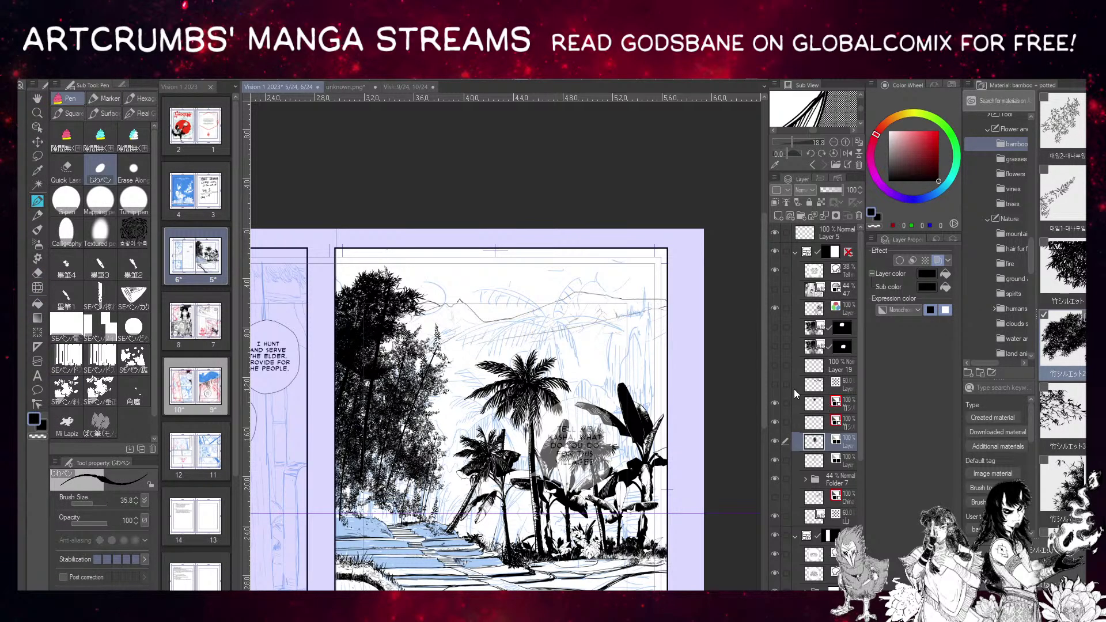
{"action": "left_click", "coordinate": [38, 257]}
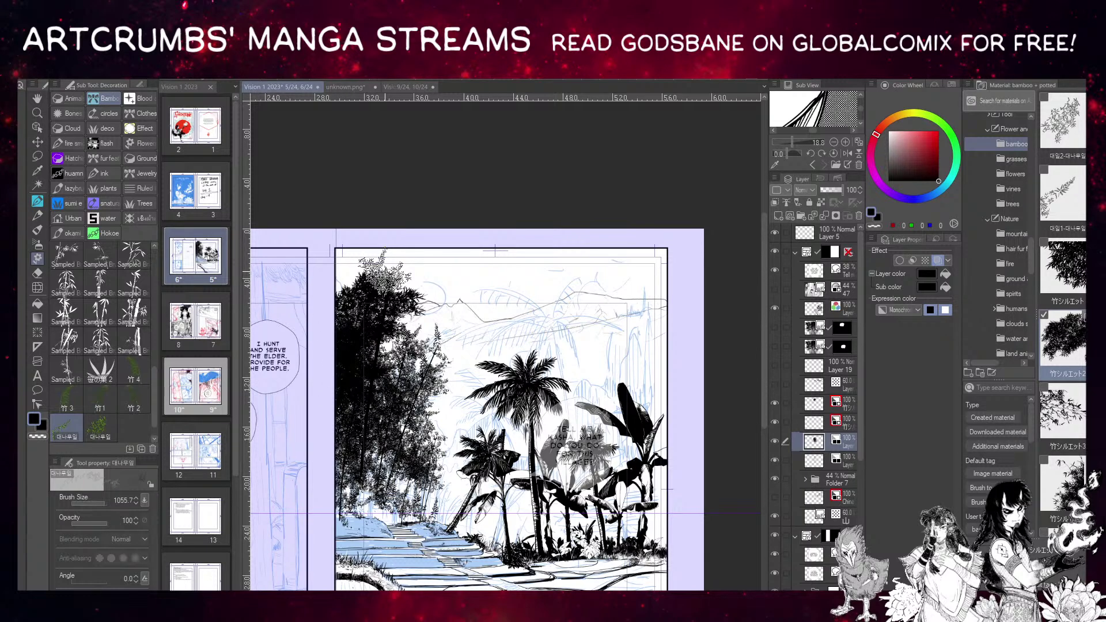
{"action": "scroll", "coordinate": [383, 271], "scroll_direction": "down", "scroll_amount": 1}
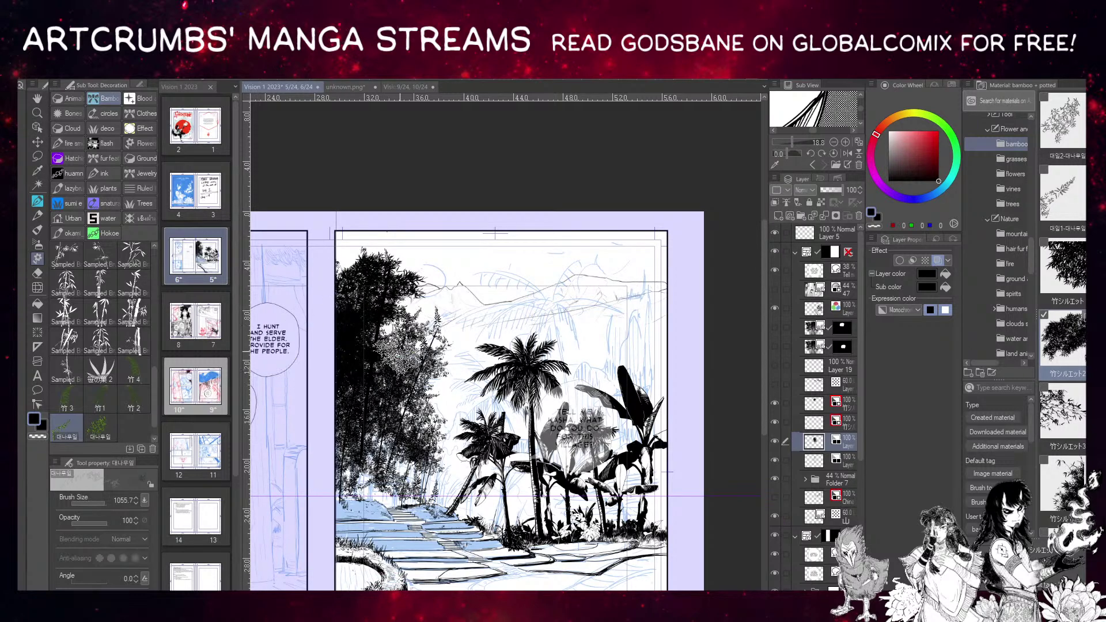
{"action": "left_click", "coordinate": [398, 353]}
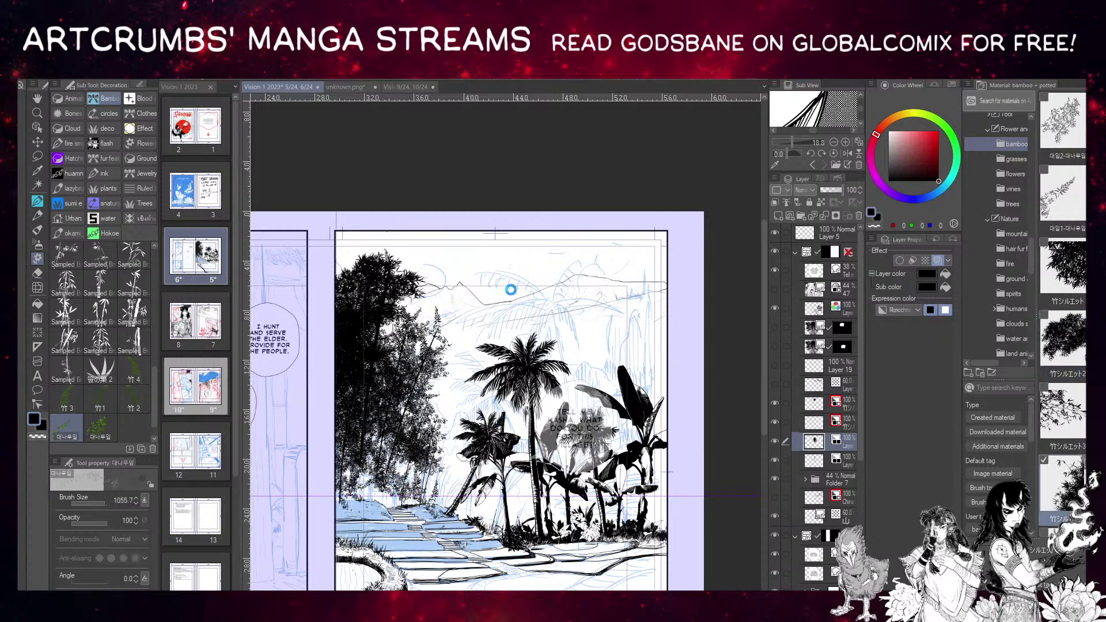
Place the 竹シルエット4 material, mirror it horizontally, scale it down and fit it into the bamboo grove.
{"action": "left_click_drag", "start_coordinate": [1062, 412], "coordinate": [511, 293]}
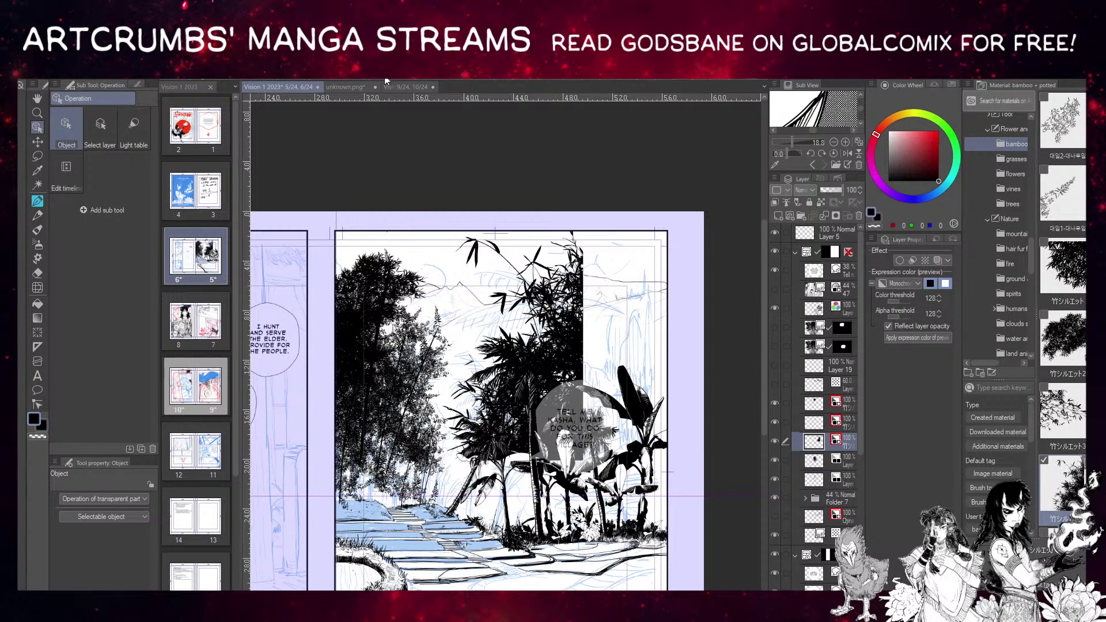
{"action": "key", "text": "ctrl+t"}
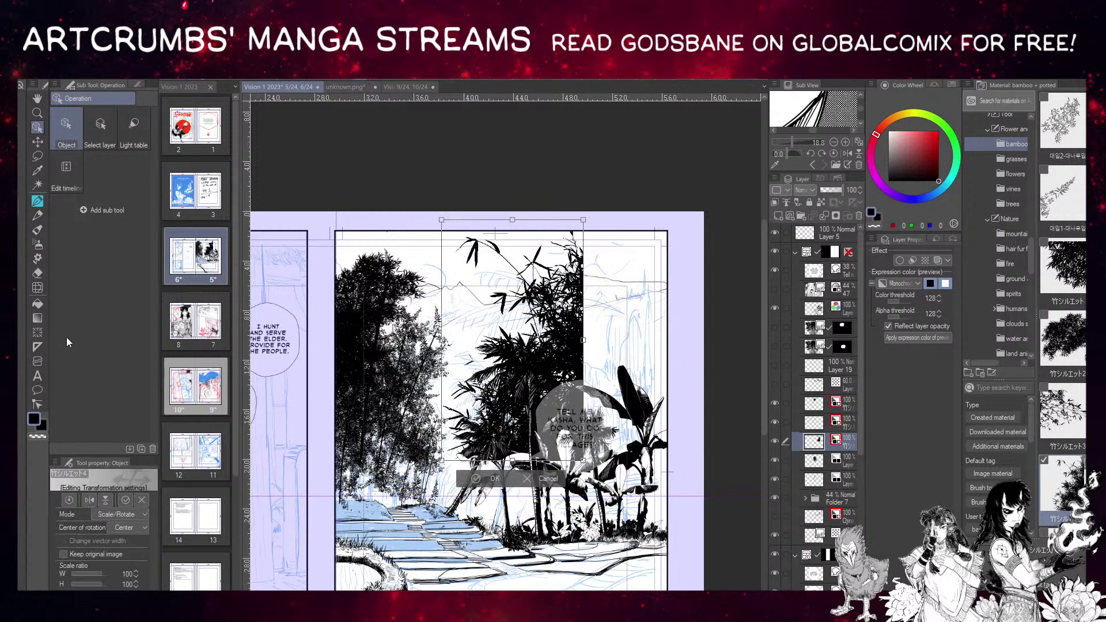
{"action": "left_click", "coordinate": [89, 500]}
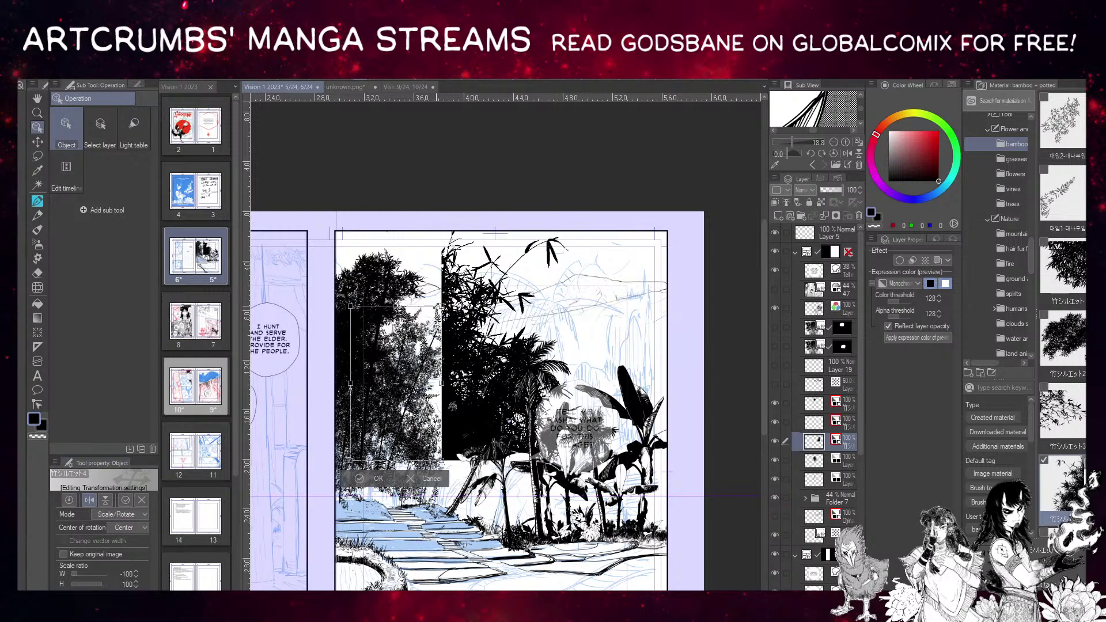
{"action": "left_click_drag", "start_coordinate": [359, 320], "coordinate": [379, 355]}
{"action": "left_click", "coordinate": [89, 499]}
{"action": "left_click_drag", "start_coordinate": [411, 408], "coordinate": [342, 285]}
{"action": "left_click", "coordinate": [322, 312]}
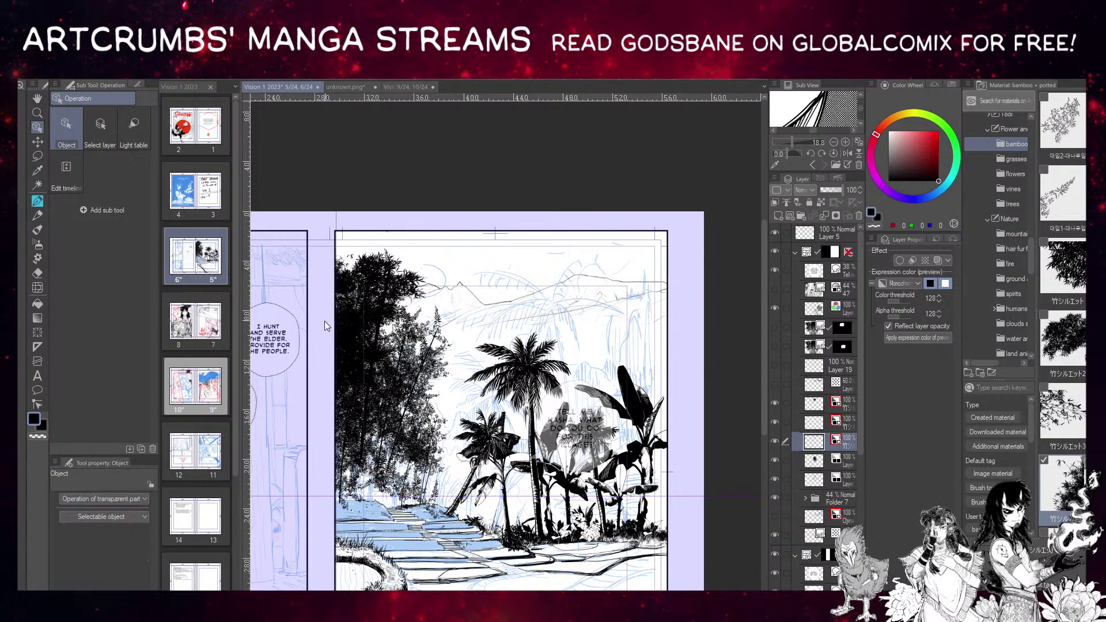
Place the 竹シルエット5 material, flip it horizontally, scale it down and fit it at the lower right of the bamboo grove.
{"action": "left_click_drag", "start_coordinate": [534, 262], "coordinate": [516, 248]}
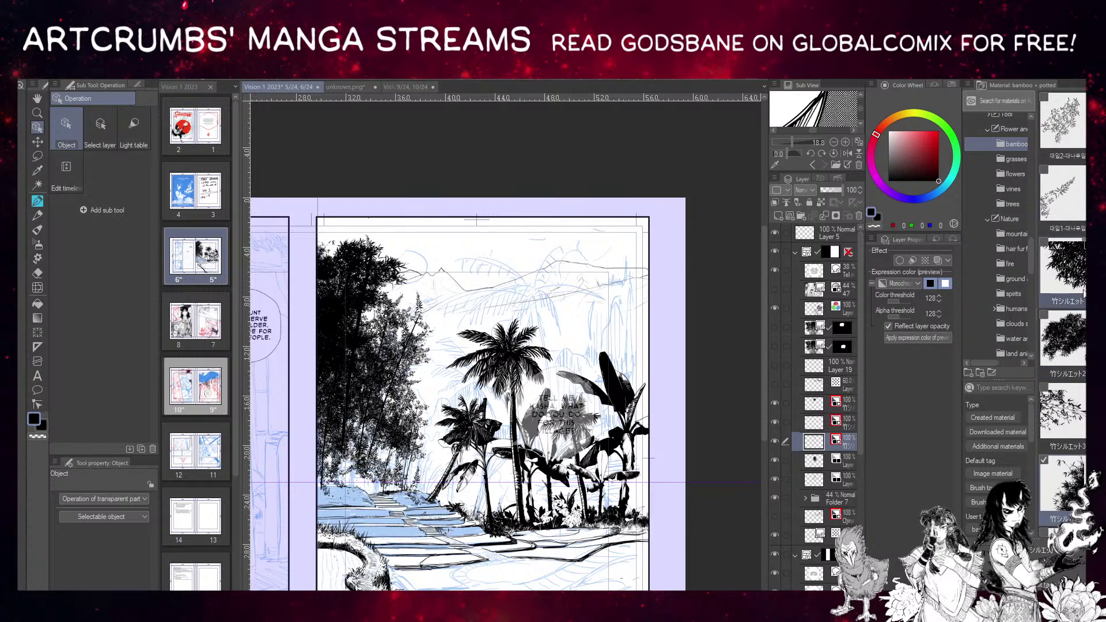
{"action": "scroll", "coordinate": [1062, 380], "scroll_direction": "down", "scroll_amount": 1}
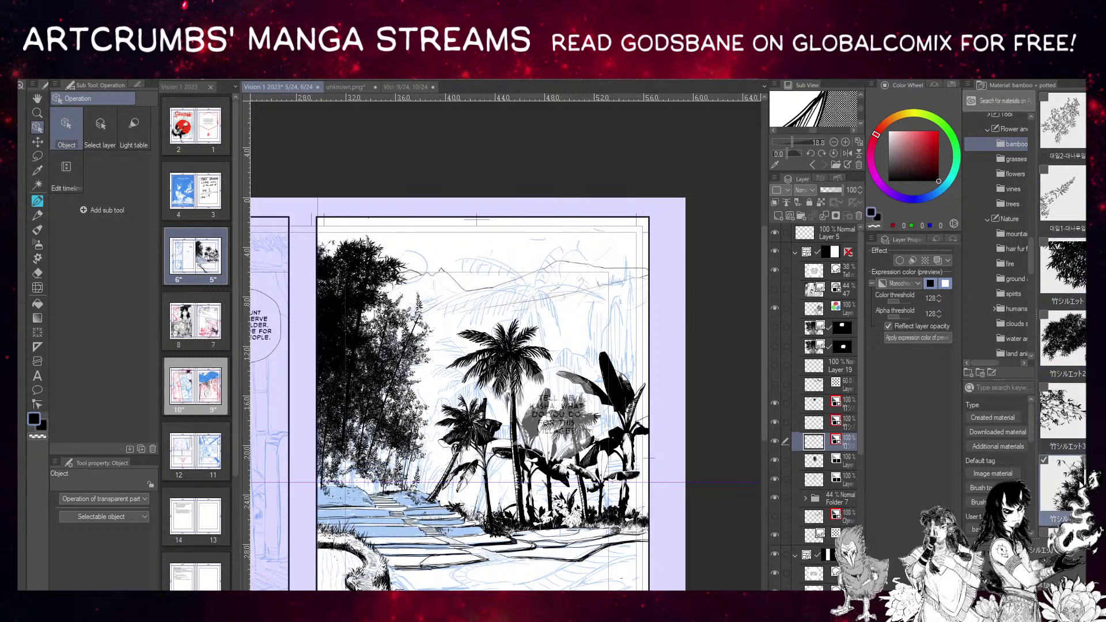
{"action": "scroll", "coordinate": [1063, 345], "scroll_direction": "down", "scroll_amount": 2}
{"action": "left_click", "coordinate": [1062, 340]}
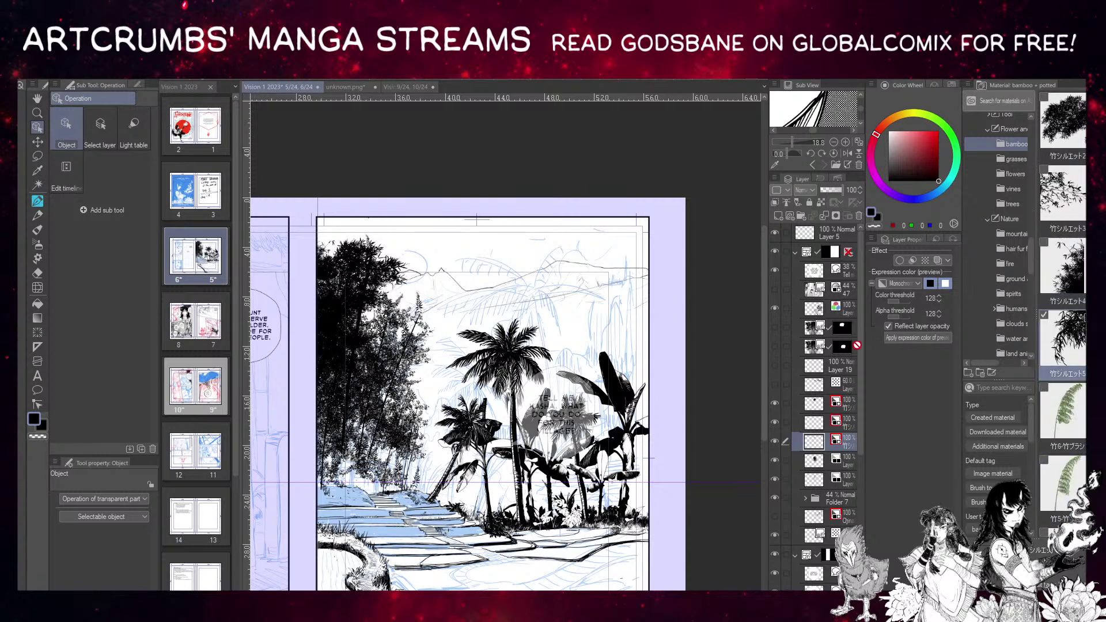
{"action": "left_click_drag", "start_coordinate": [526, 299], "coordinate": [527, 301]}
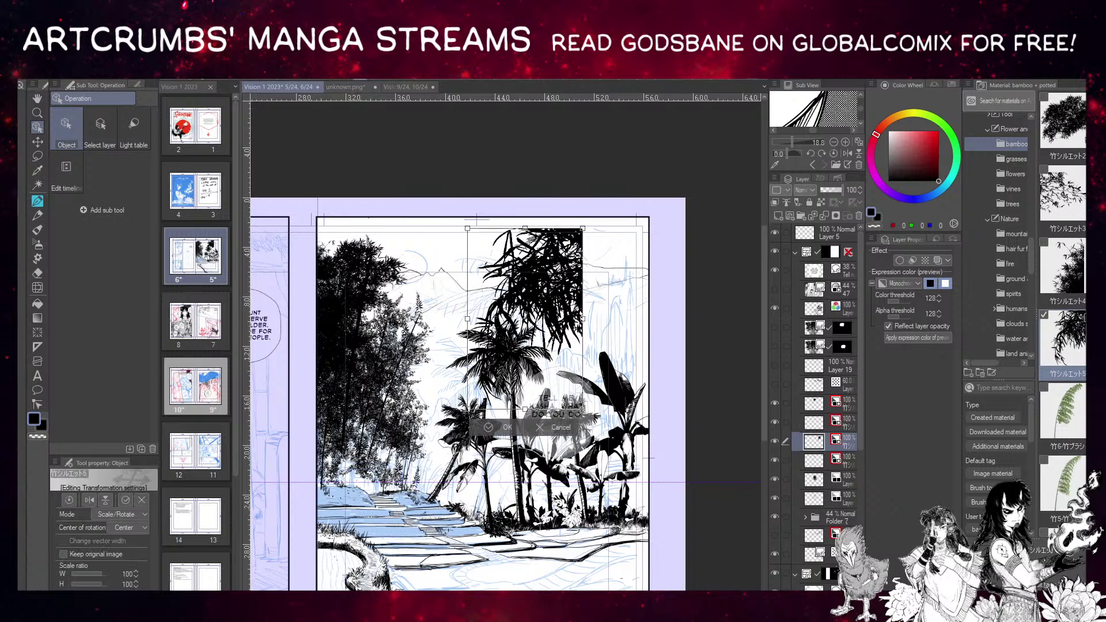
{"action": "left_click", "coordinate": [90, 497]}
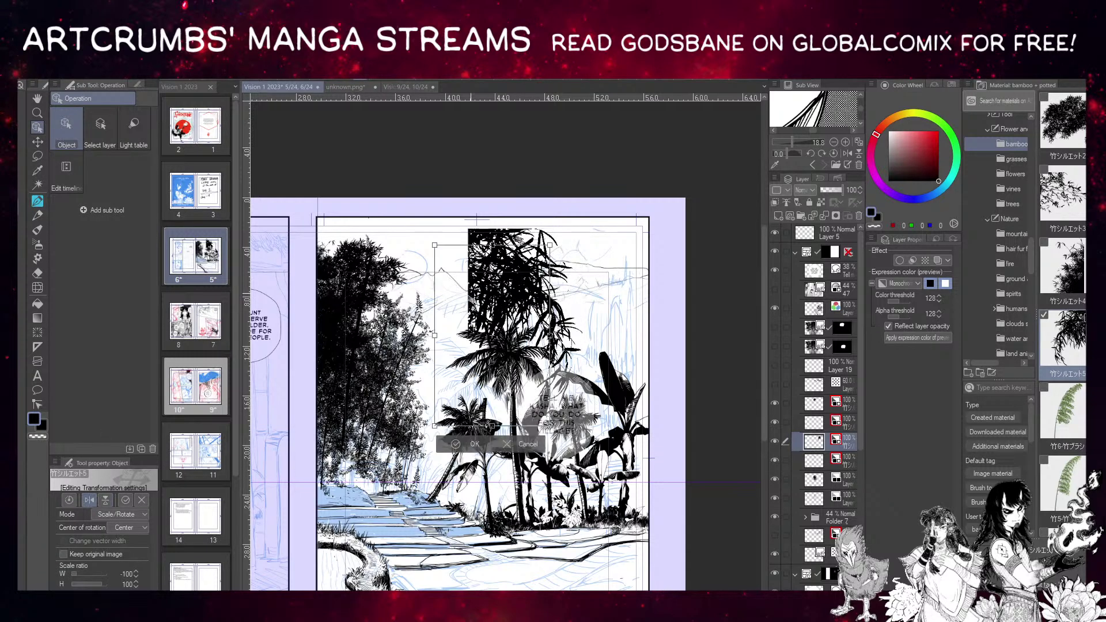
{"action": "left_click_drag", "start_coordinate": [574, 414], "coordinate": [423, 453]}
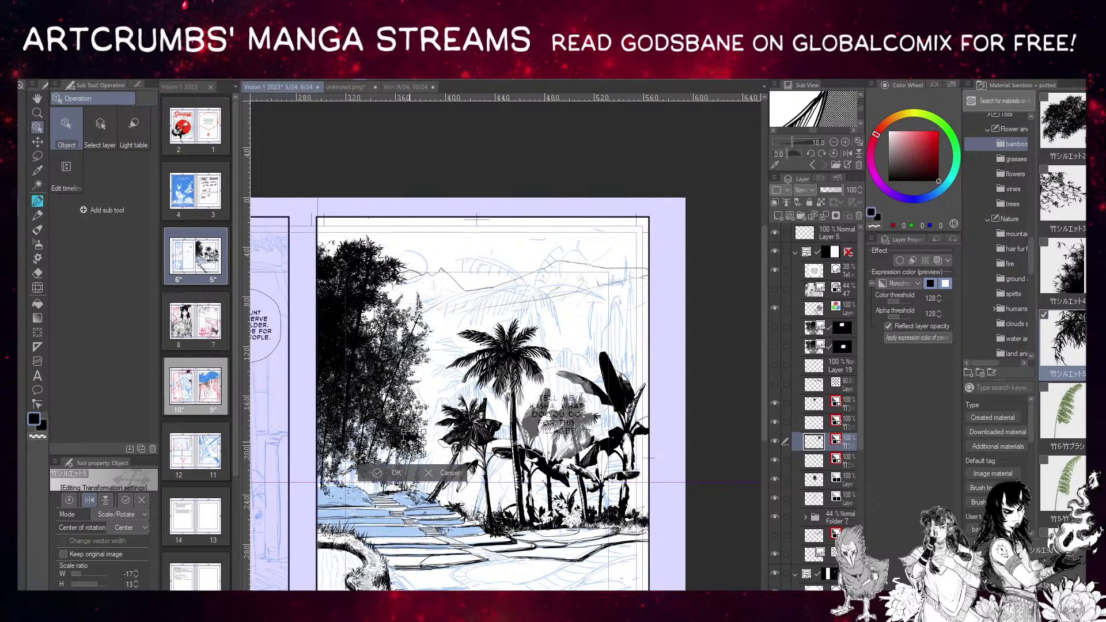
{"action": "key", "text": "Return"}
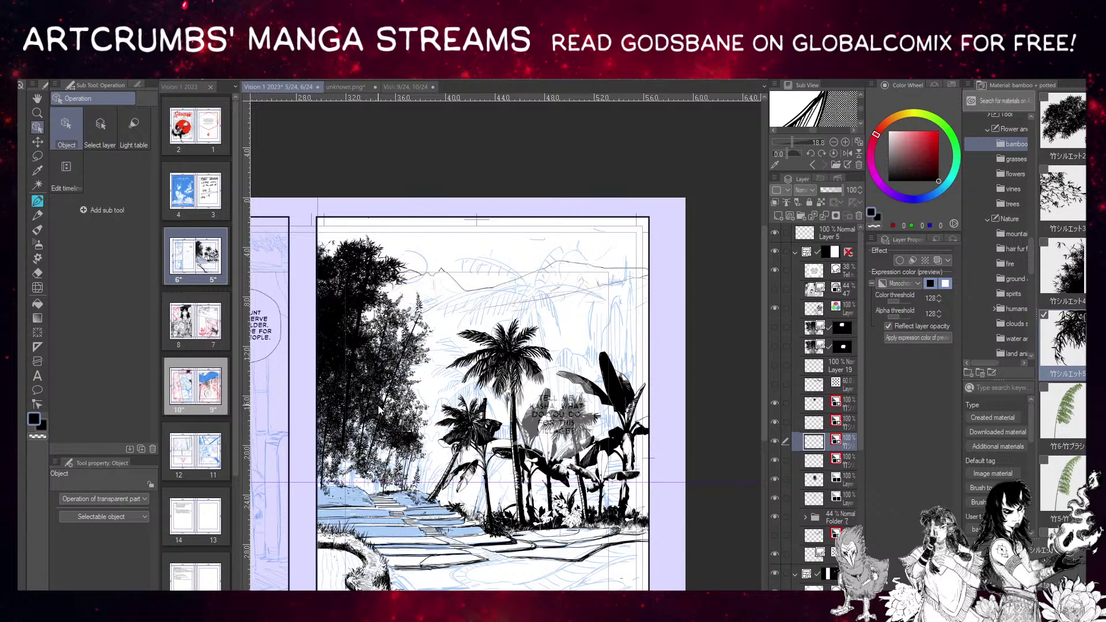
Try the bamboo leaf brush at size 653.8 along the grove's lower edge and return its size to 1238.6.
{"action": "left_click", "coordinate": [37, 141]}
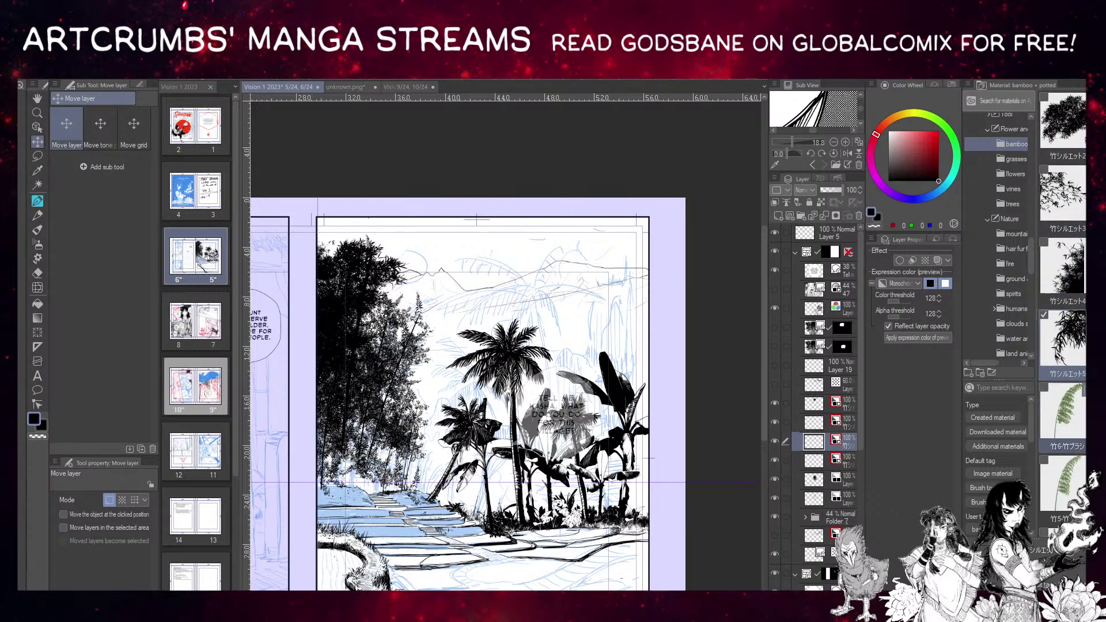
{"action": "scroll", "coordinate": [1075, 229], "scroll_direction": "up", "scroll_amount": 2}
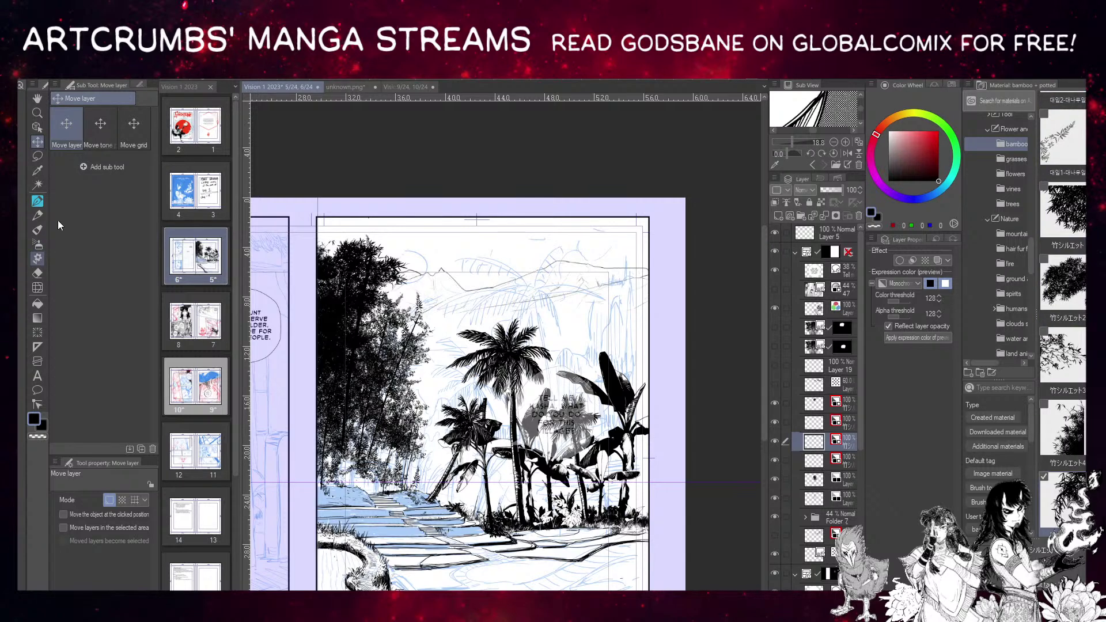
{"action": "key", "text": "b"}
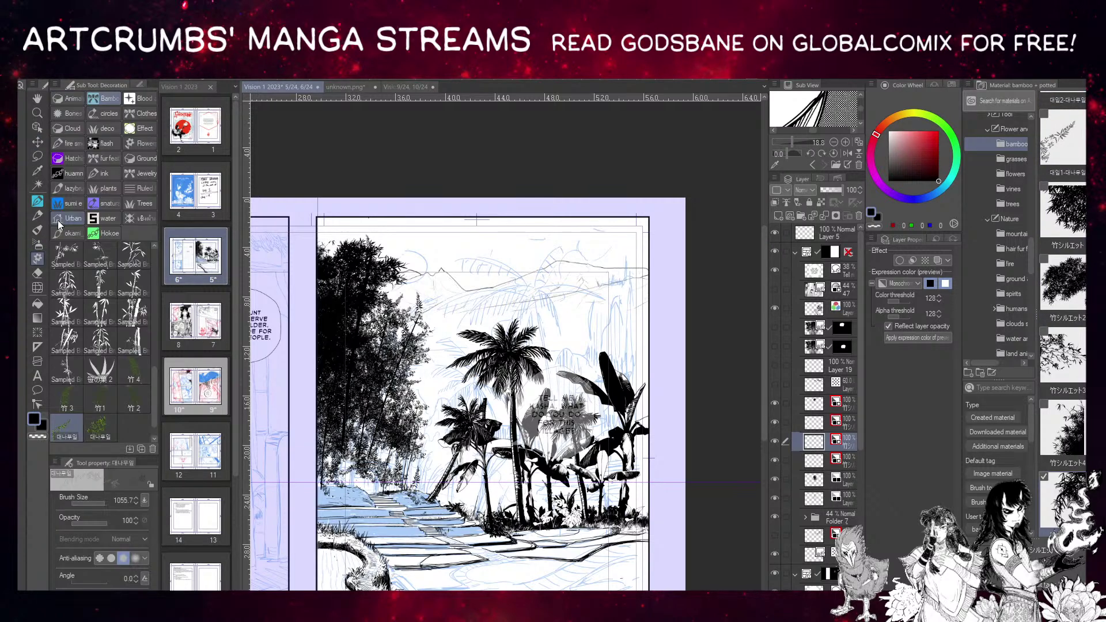
{"action": "left_click", "coordinate": [100, 426]}
{"action": "left_click", "coordinate": [400, 426]}
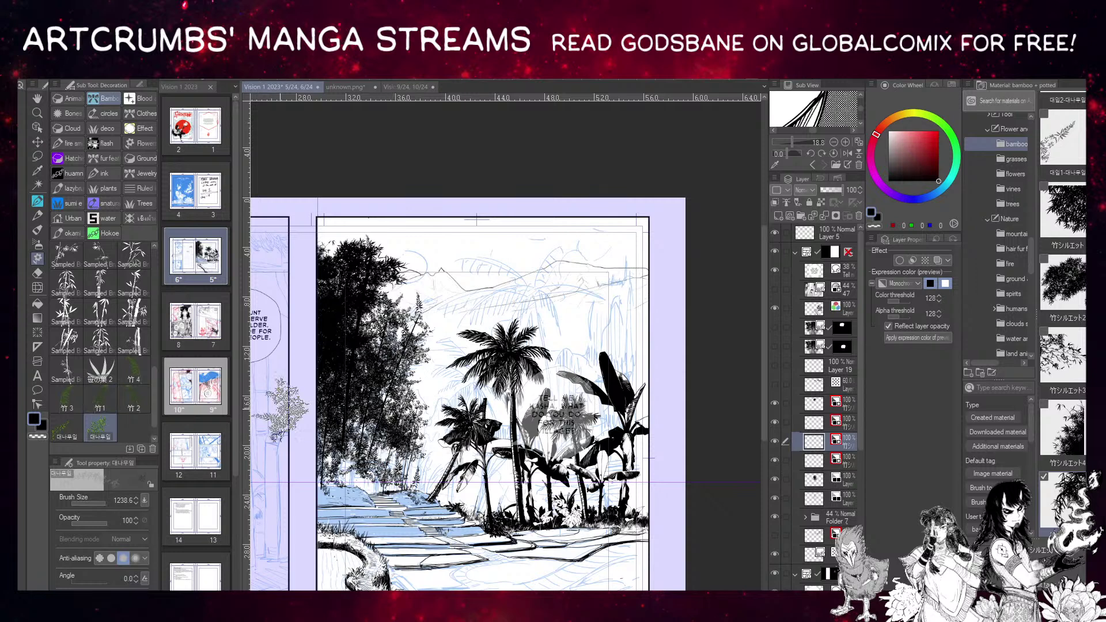
{"action": "left_click", "coordinate": [99, 505]}
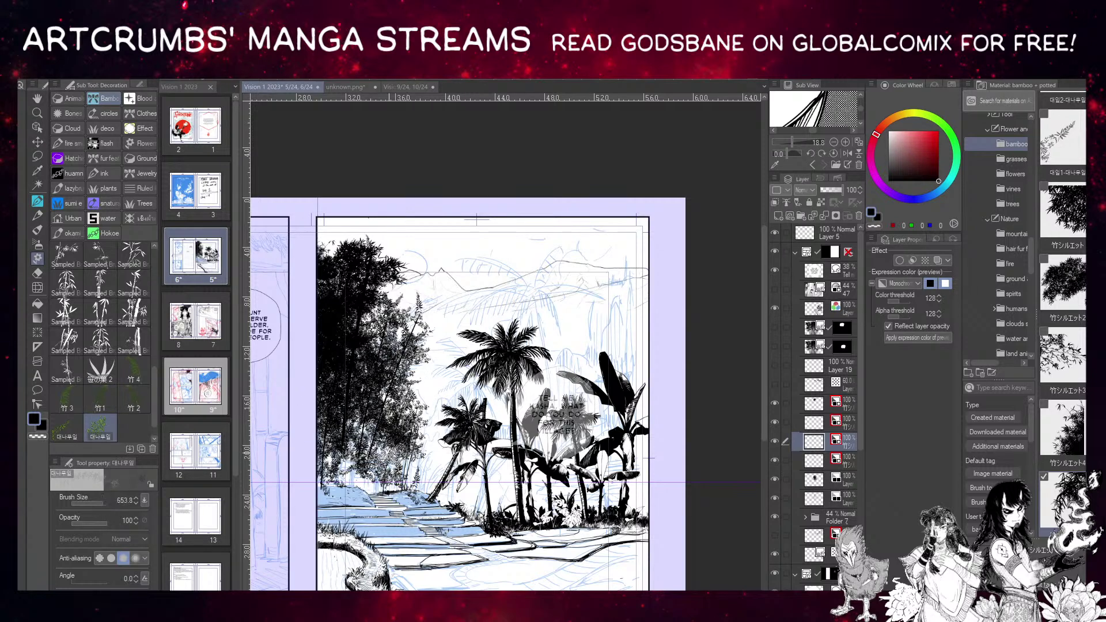
{"action": "left_click_drag", "start_coordinate": [375, 453], "coordinate": [415, 457]}
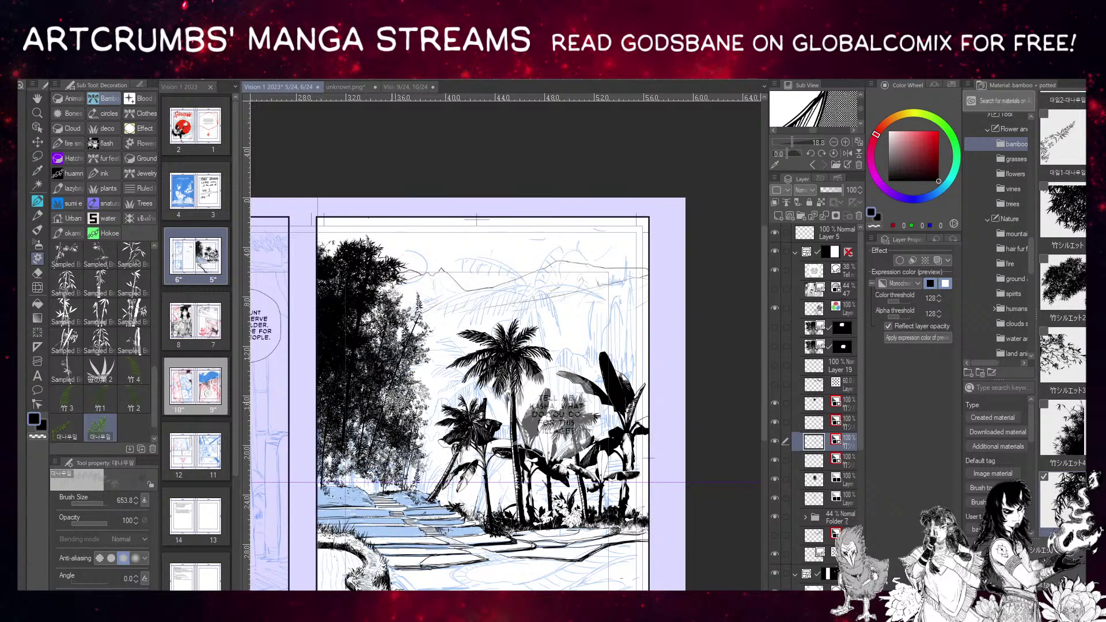
{"action": "left_click", "coordinate": [104, 503]}
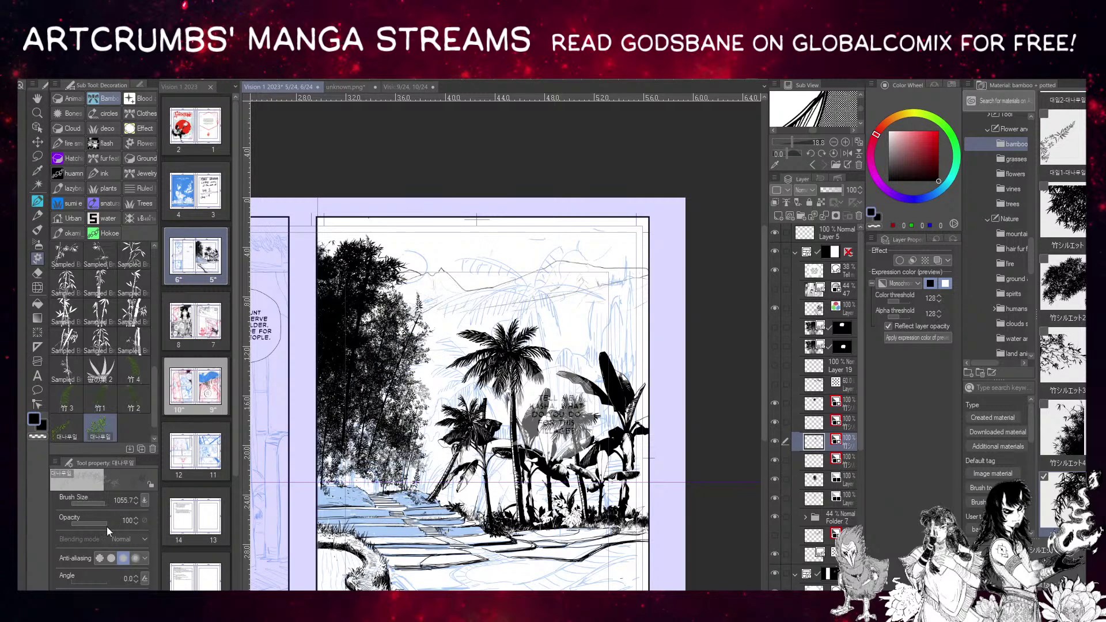
{"action": "left_click", "coordinate": [102, 503]}
{"action": "key", "text": "bracketright"}
Test the 背景用竹 2 brush along the grove's right and lower edges at sizes 59.5, 182.2, 155.3 and 82.0.
{"action": "left_click_drag", "start_coordinate": [155, 377], "coordinate": [149, 257]}
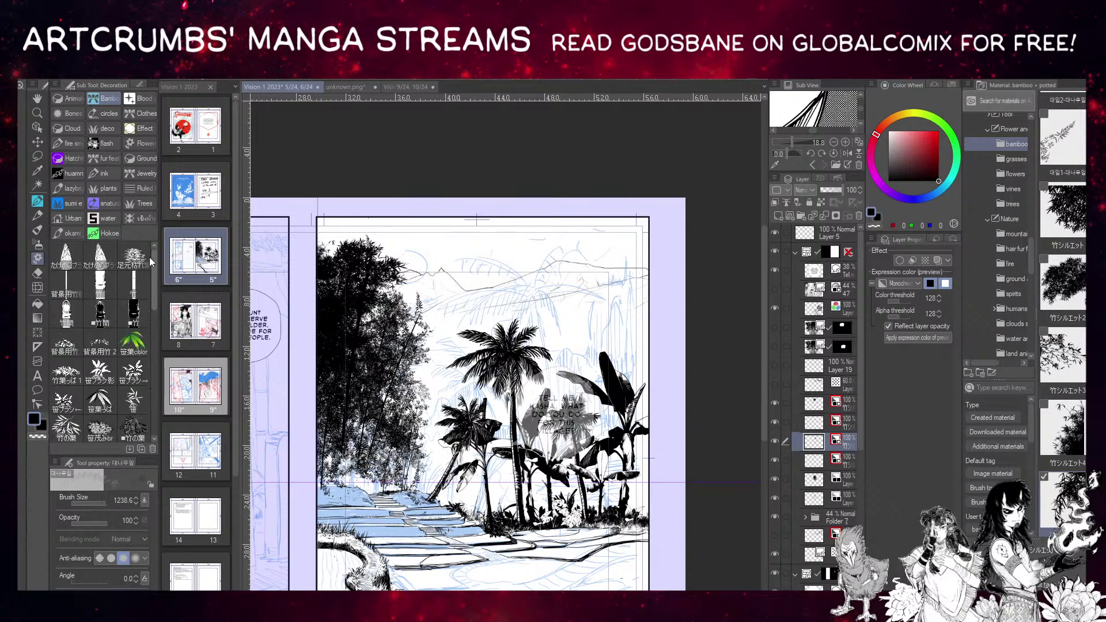
{"action": "left_click", "coordinate": [100, 343]}
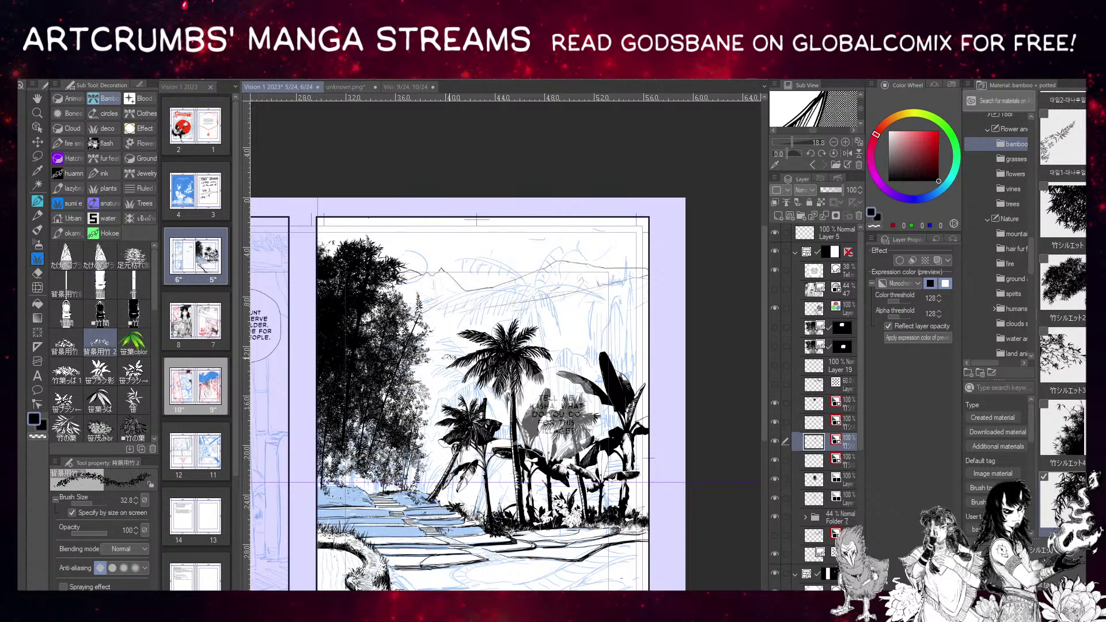
{"action": "left_click_drag", "start_coordinate": [412, 330], "coordinate": [437, 330]}
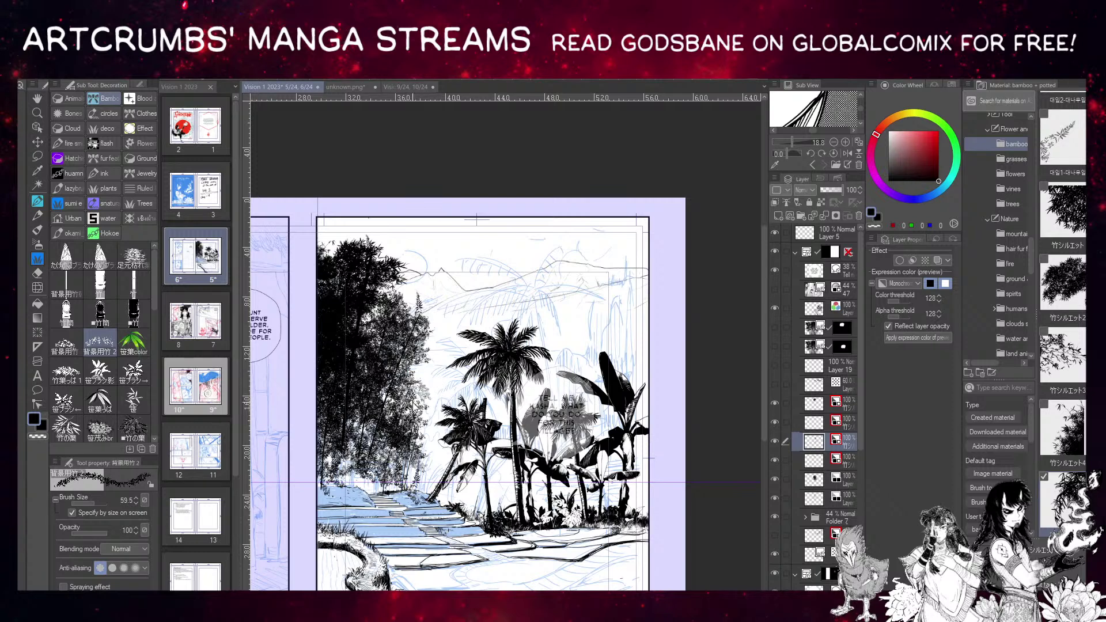
{"action": "left_click_drag", "start_coordinate": [86, 504], "coordinate": [107, 504]}
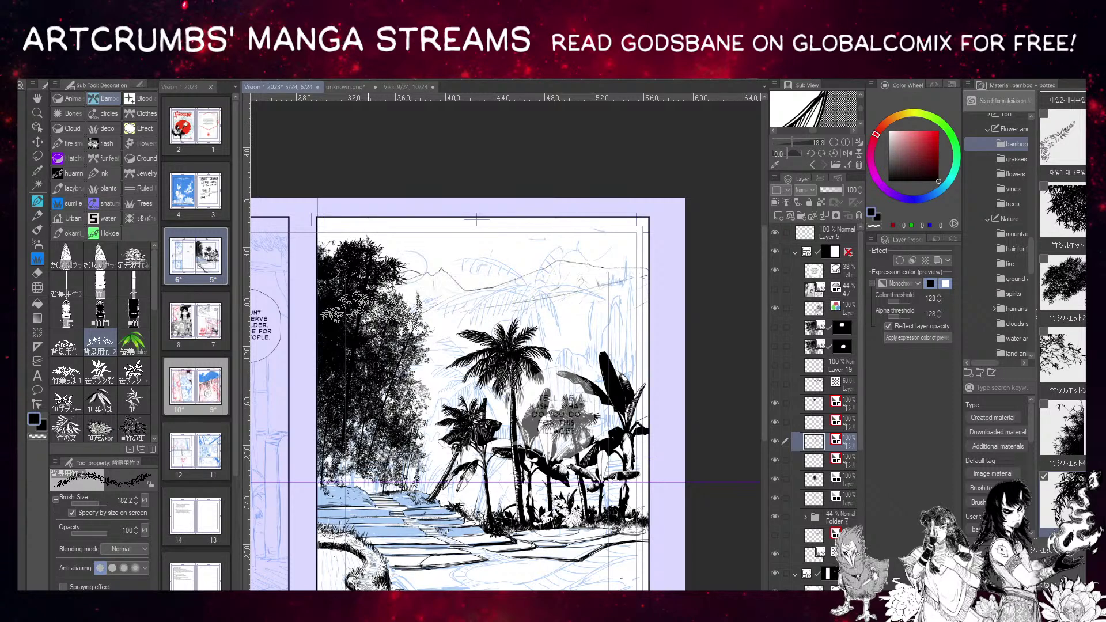
{"action": "left_click", "coordinate": [384, 395]}
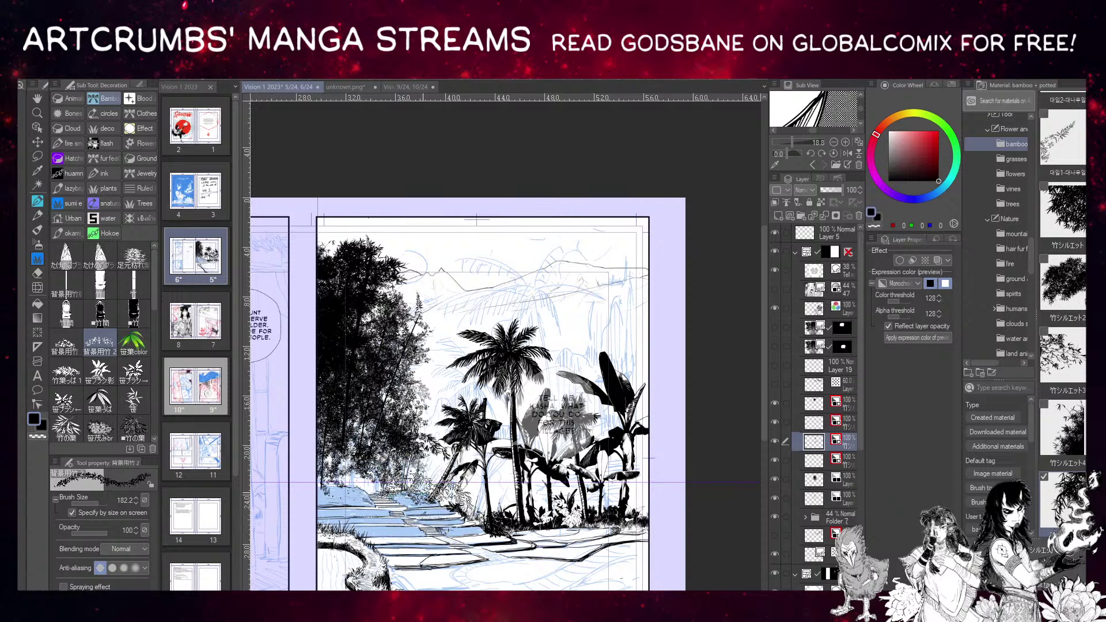
{"action": "left_click", "coordinate": [98, 504]}
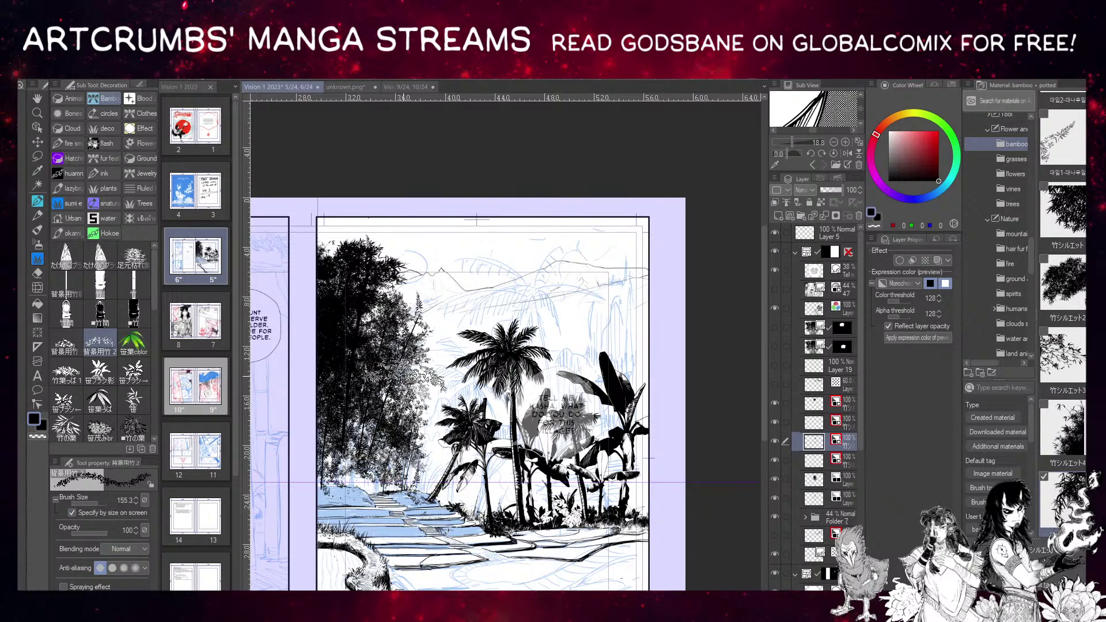
{"action": "mouse_move", "coordinate": [406, 377]}
{"action": "left_mouse_down"}
{"action": "mouse_move", "coordinate": [396, 476]}
{"action": "mouse_move", "coordinate": [455, 475]}
{"action": "left_mouse_up"}
{"action": "left_click", "coordinate": [101, 495]}
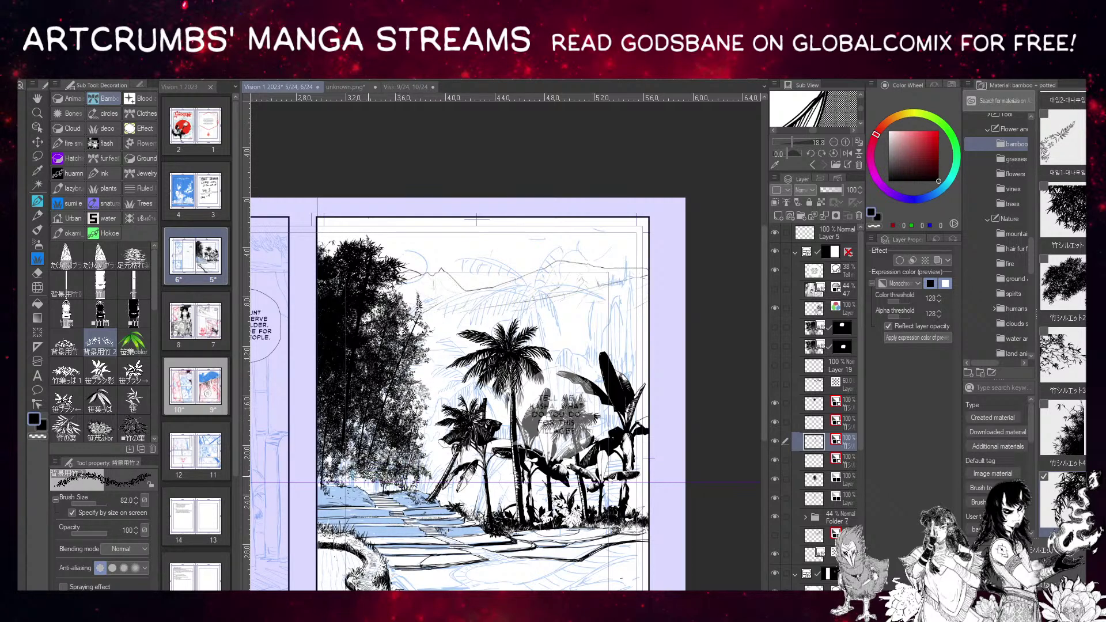
{"action": "left_click_drag", "start_coordinate": [400, 491], "coordinate": [429, 494]}
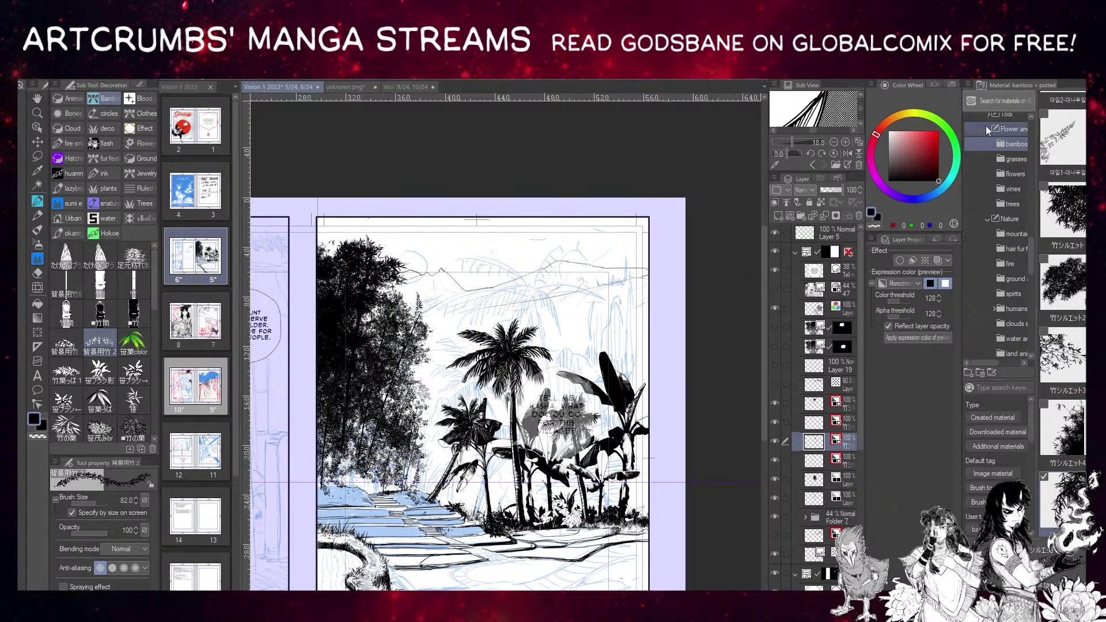
Stamp bamboo leaves at size 1238.6 over the top of the grove and select the uppermost silhouette layer.
{"action": "scroll", "coordinate": [79, 422], "scroll_direction": "down", "scroll_amount": 10}
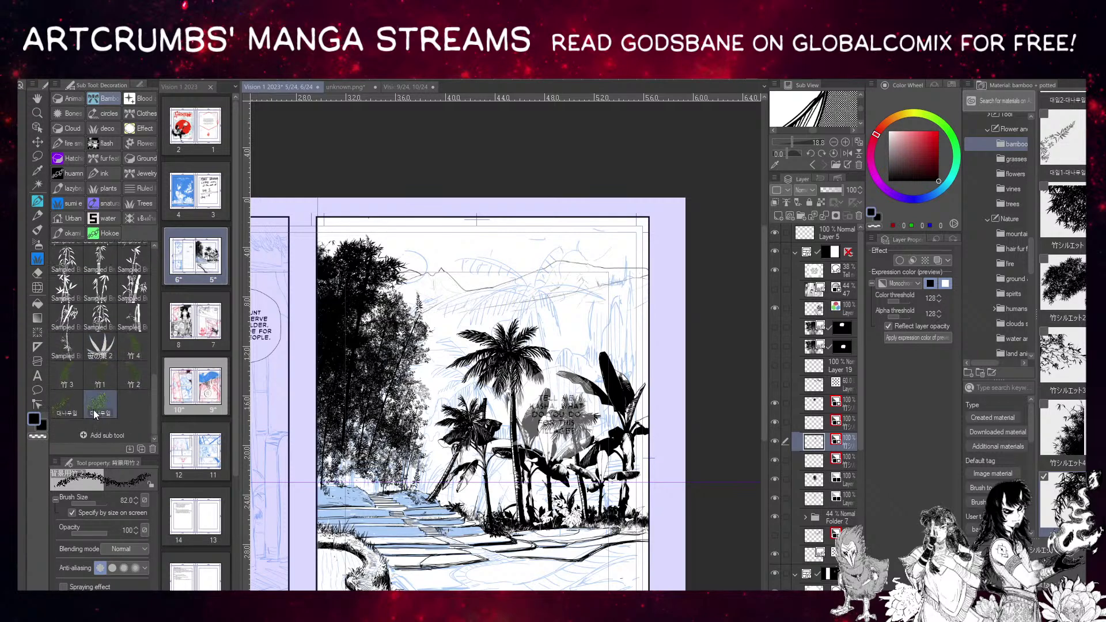
{"action": "left_click", "coordinate": [95, 414]}
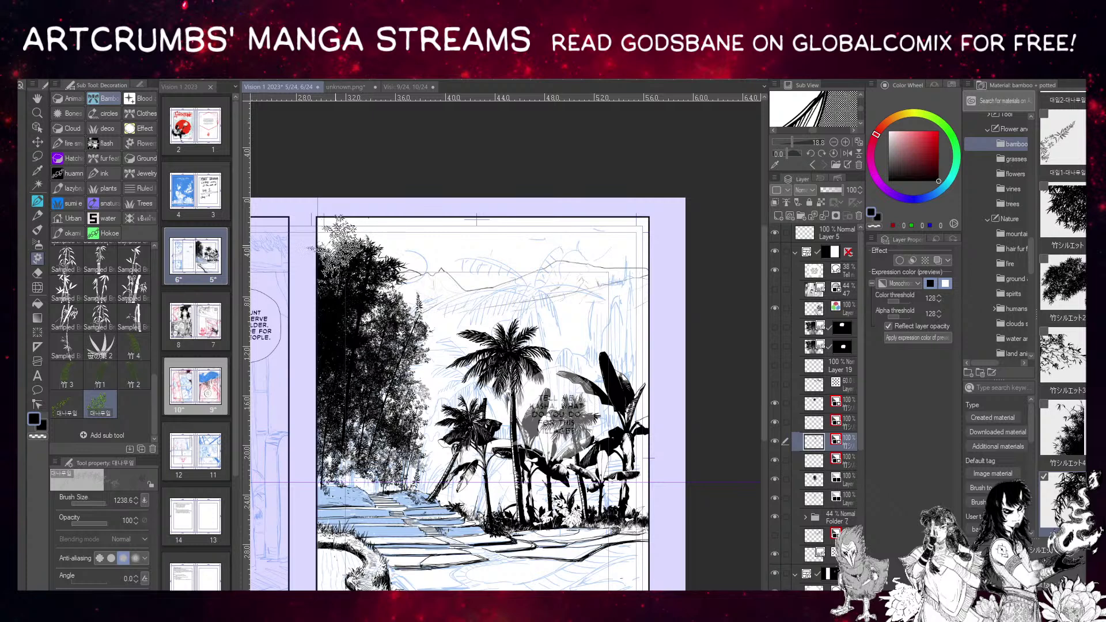
{"action": "left_click_drag", "start_coordinate": [433, 519], "coordinate": [417, 495]}
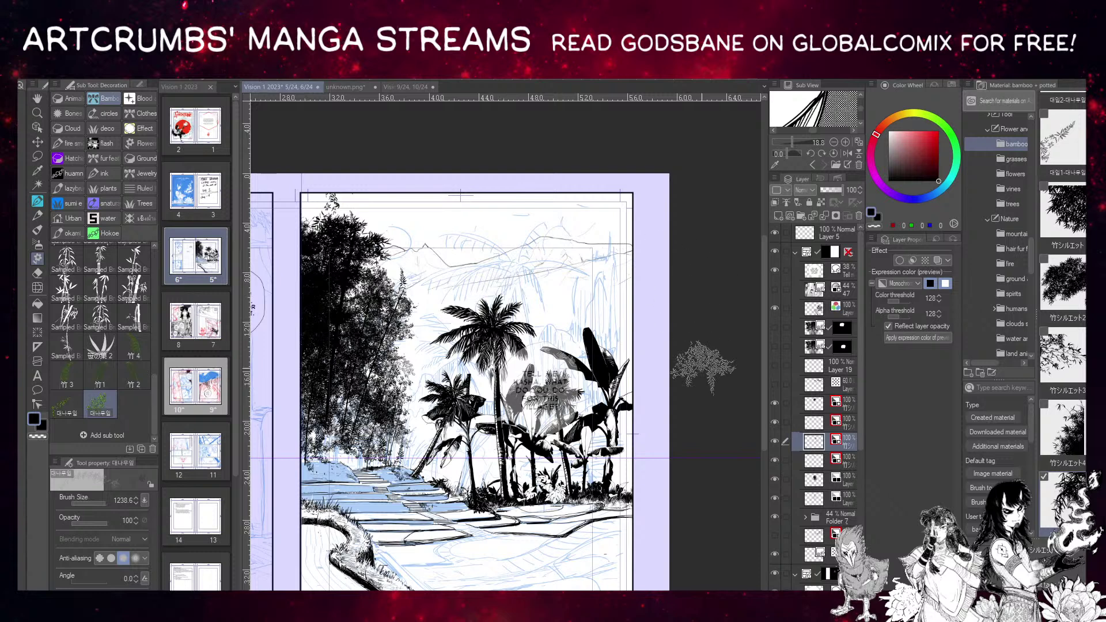
{"action": "left_click", "coordinate": [814, 403]}
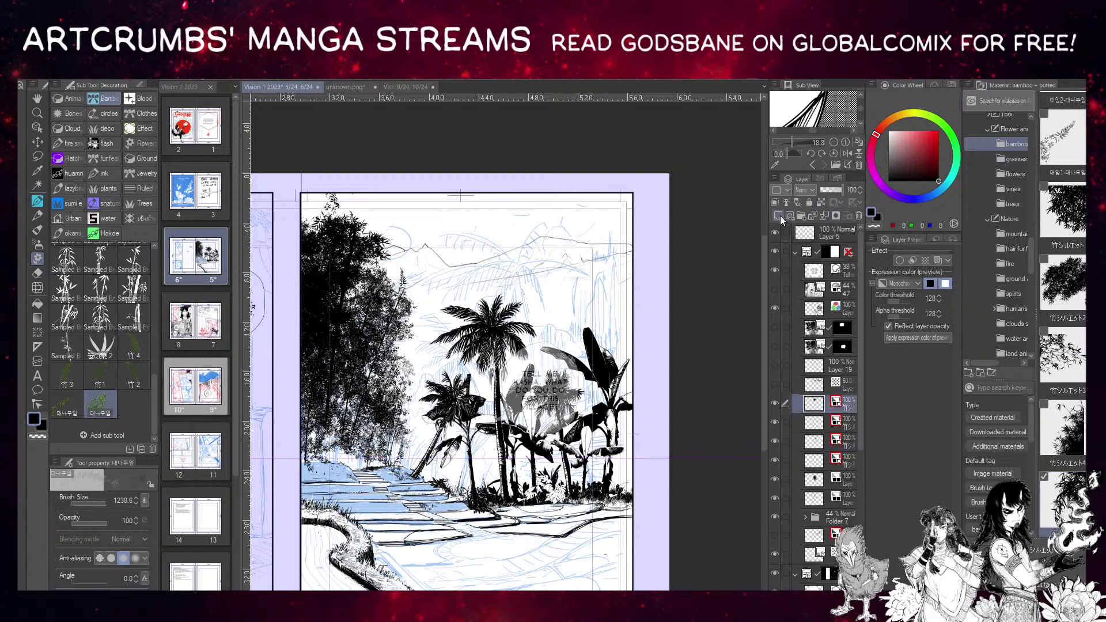
Add a layer above the bamboo silhouettes and brush white foliage highlights down the grove with the 背景用竹 2 brush at size 82.0.
{"action": "left_click", "coordinate": [780, 215]}
{"action": "key", "text": "x"}
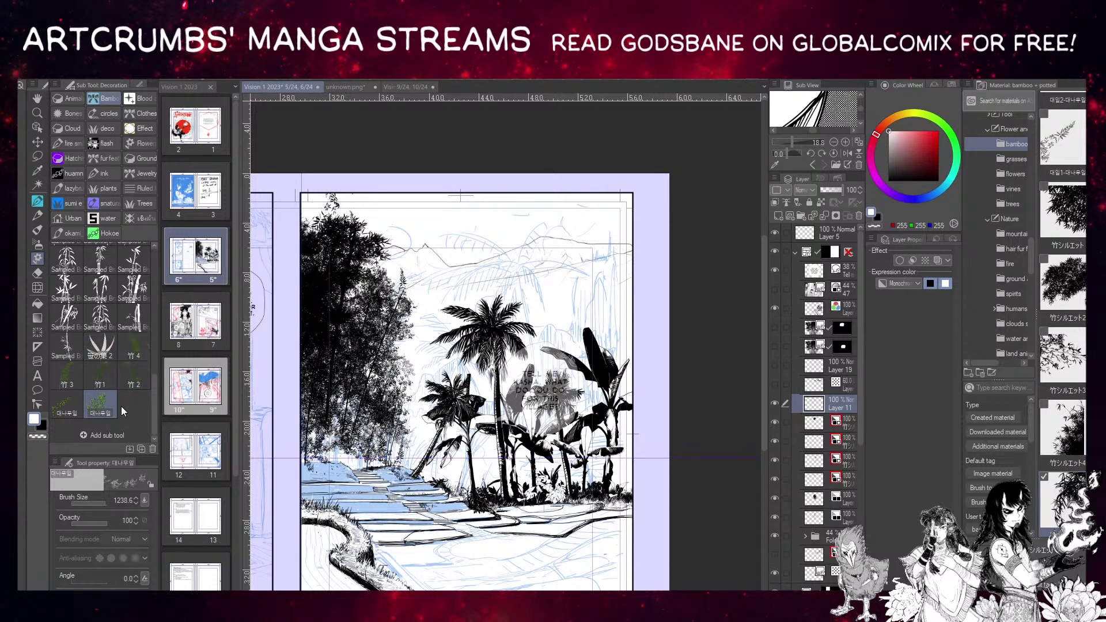
{"action": "left_click_drag", "start_coordinate": [153, 403], "coordinate": [163, 278]}
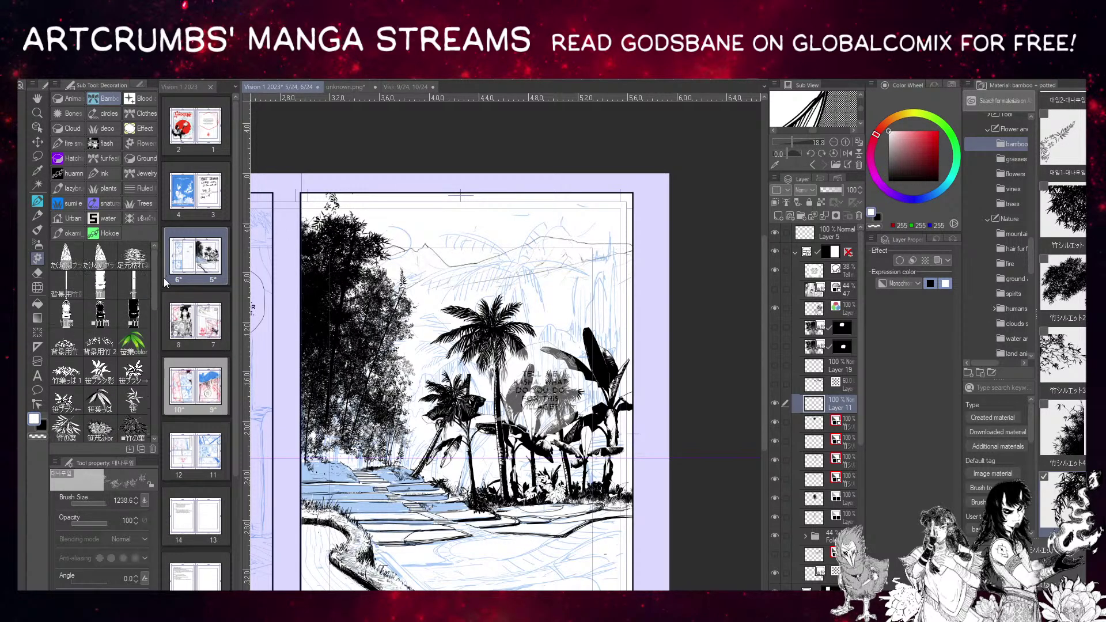
{"action": "left_click", "coordinate": [100, 342]}
{"action": "mouse_move", "coordinate": [322, 244]}
{"action": "left_mouse_down"}
{"action": "mouse_move", "coordinate": [302, 239]}
{"action": "mouse_move", "coordinate": [285, 282]}
{"action": "mouse_move", "coordinate": [294, 294]}
{"action": "mouse_move", "coordinate": [383, 283]}
{"action": "mouse_move", "coordinate": [366, 306]}
{"action": "mouse_move", "coordinate": [372, 317]}
{"action": "mouse_move", "coordinate": [337, 282]}
{"action": "mouse_move", "coordinate": [306, 294]}
{"action": "mouse_move", "coordinate": [357, 251]}
{"action": "mouse_move", "coordinate": [346, 248]}
{"action": "mouse_move", "coordinate": [394, 243]}
{"action": "mouse_move", "coordinate": [349, 241]}
{"action": "mouse_move", "coordinate": [375, 220]}
{"action": "mouse_move", "coordinate": [331, 271]}
{"action": "mouse_move", "coordinate": [348, 239]}
{"action": "mouse_move", "coordinate": [337, 236]}
{"action": "mouse_move", "coordinate": [340, 323]}
{"action": "mouse_move", "coordinate": [369, 363]}
{"action": "mouse_move", "coordinate": [343, 346]}
{"action": "mouse_move", "coordinate": [394, 305]}
{"action": "mouse_move", "coordinate": [377, 314]}
{"action": "mouse_move", "coordinate": [388, 329]}
{"action": "mouse_move", "coordinate": [354, 383]}
{"action": "left_mouse_up"}
{"action": "key", "text": "x"}
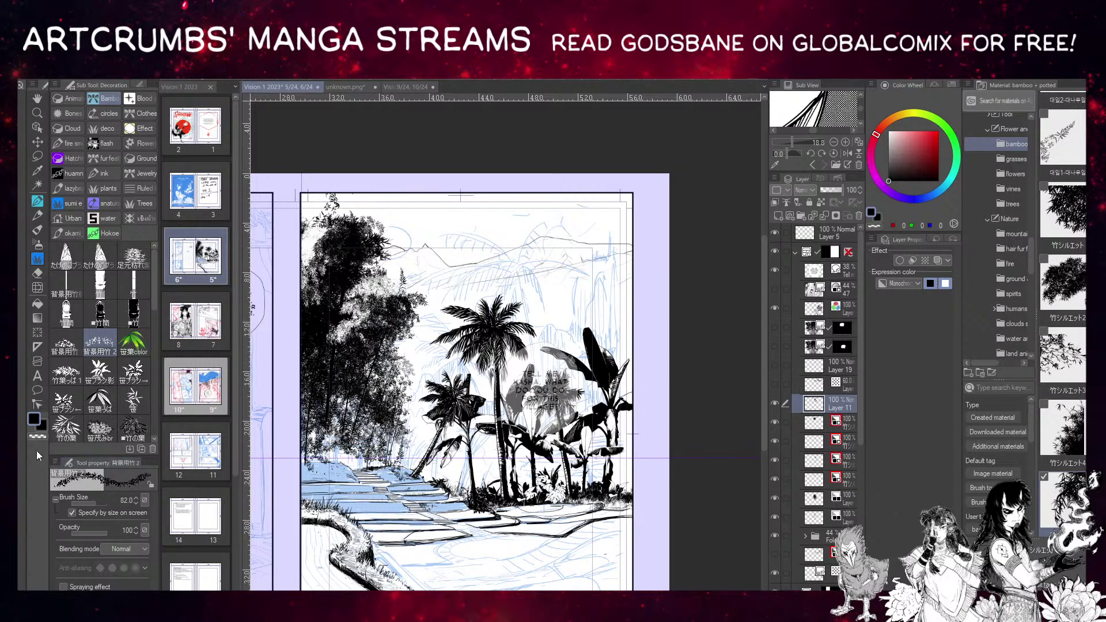
Erase excess leaf strokes from the grove's upper right side and upper left corner using the 背景用竹 2 brush in transparent color.
{"action": "left_click", "coordinate": [37, 436]}
{"action": "mouse_move", "coordinate": [383, 311]}
{"action": "left_mouse_down"}
{"action": "mouse_move", "coordinate": [450, 271]}
{"action": "mouse_move", "coordinate": [380, 273]}
{"action": "left_mouse_up"}
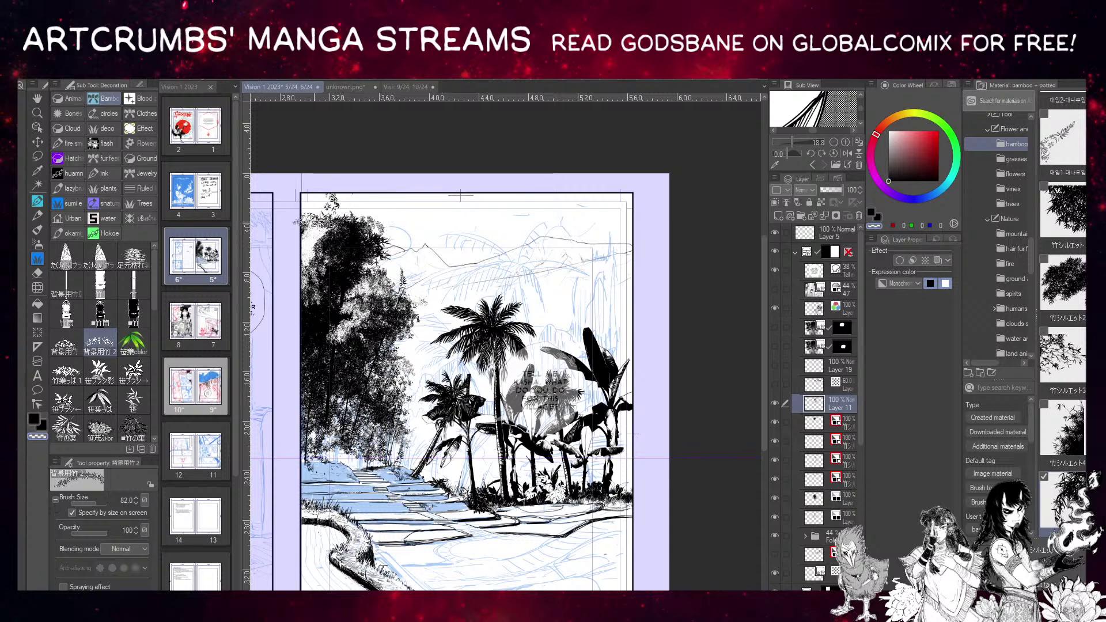
{"action": "mouse_move", "coordinate": [302, 218]}
{"action": "left_mouse_down"}
{"action": "mouse_move", "coordinate": [283, 236]}
{"action": "mouse_move", "coordinate": [346, 236]}
{"action": "mouse_move", "coordinate": [323, 277]}
{"action": "left_mouse_up"}
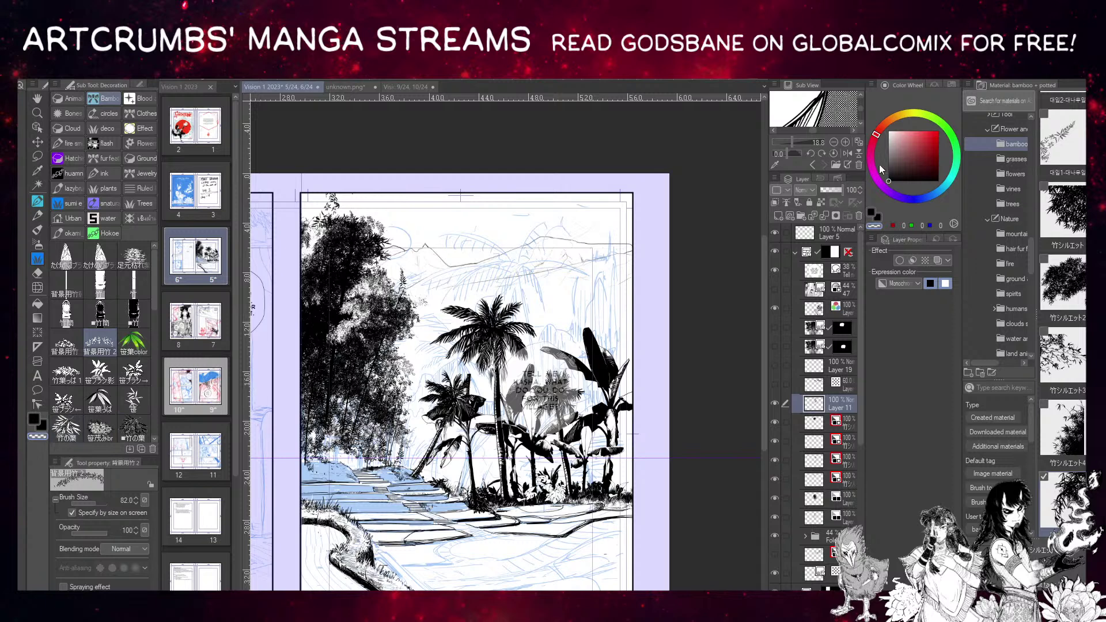
Brush more white leaves over the grove's crown and lower left edge with the 背景用竹 2 brush at size 82.0.
{"action": "key", "text": "x"}
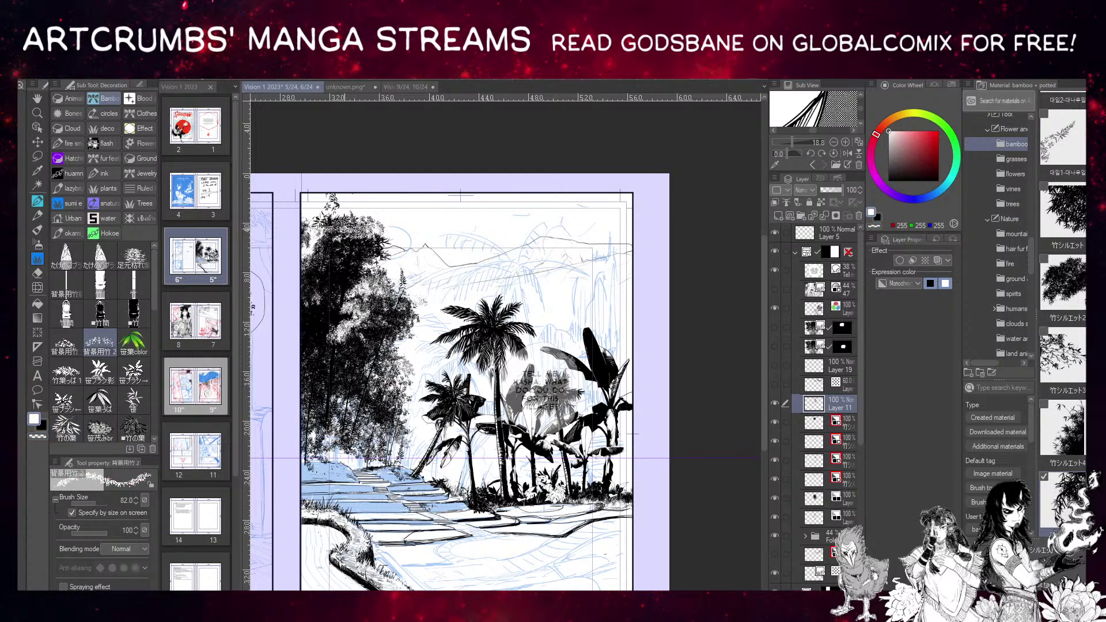
{"action": "mouse_move", "coordinate": [337, 234]}
{"action": "left_mouse_down"}
{"action": "mouse_move", "coordinate": [330, 263]}
{"action": "mouse_move", "coordinate": [337, 242]}
{"action": "left_mouse_up"}
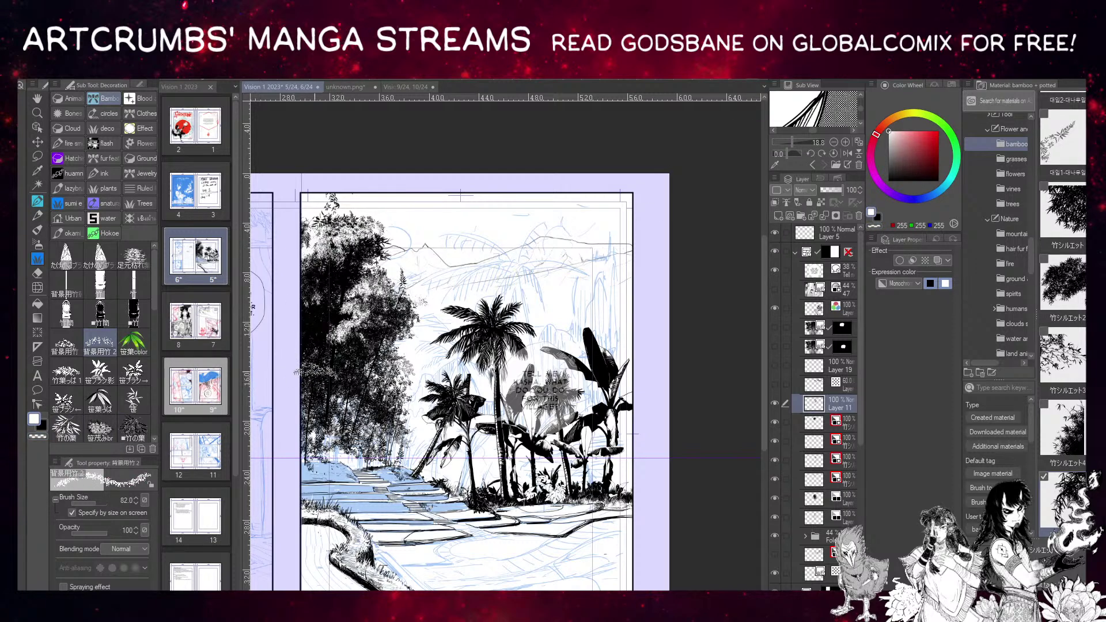
{"action": "mouse_move", "coordinate": [315, 373]}
{"action": "left_mouse_down"}
{"action": "mouse_move", "coordinate": [294, 386]}
{"action": "mouse_move", "coordinate": [287, 412]}
{"action": "mouse_move", "coordinate": [312, 379]}
{"action": "mouse_move", "coordinate": [317, 402]}
{"action": "left_mouse_up"}
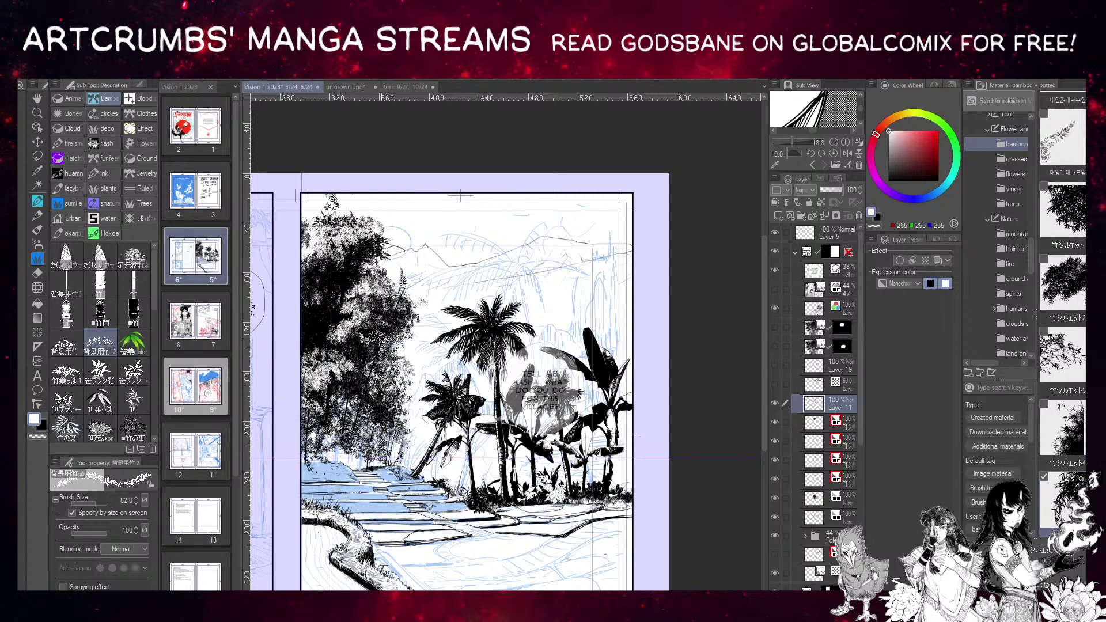
{"action": "left_click", "coordinate": [40, 427]}
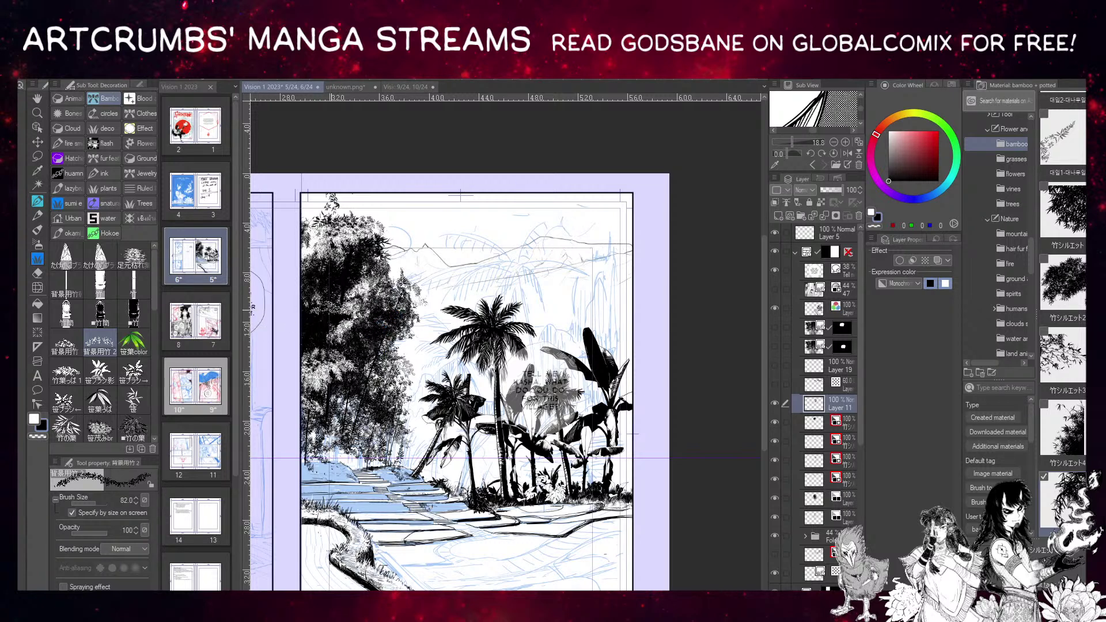
{"action": "left_click_drag", "start_coordinate": [539, 238], "coordinate": [545, 212]}
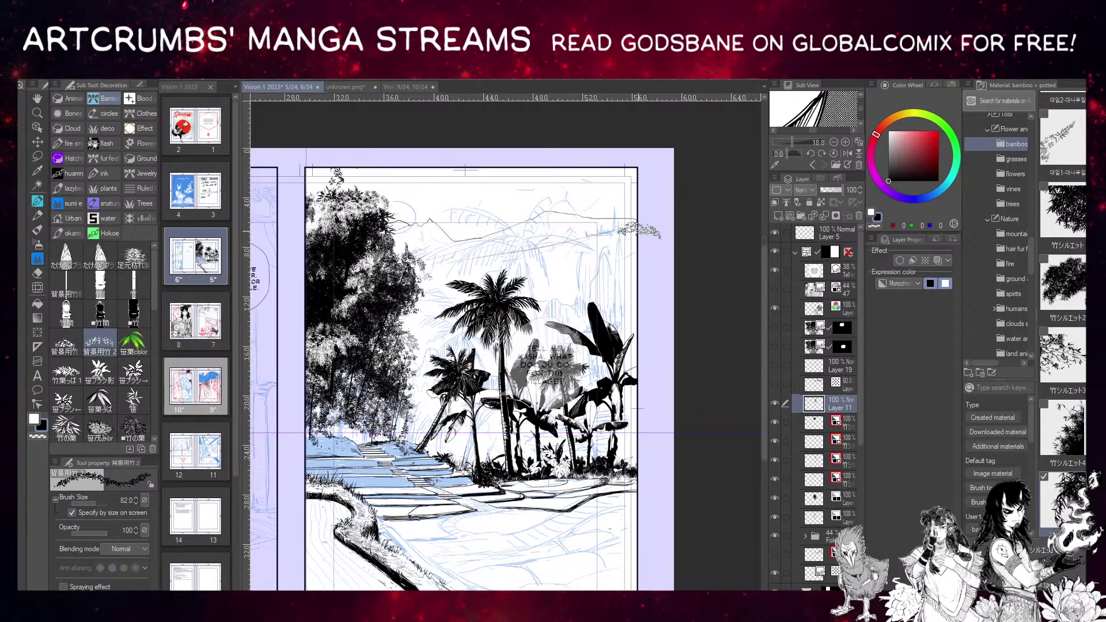
{"action": "left_click_drag", "start_coordinate": [390, 283], "coordinate": [374, 266]}
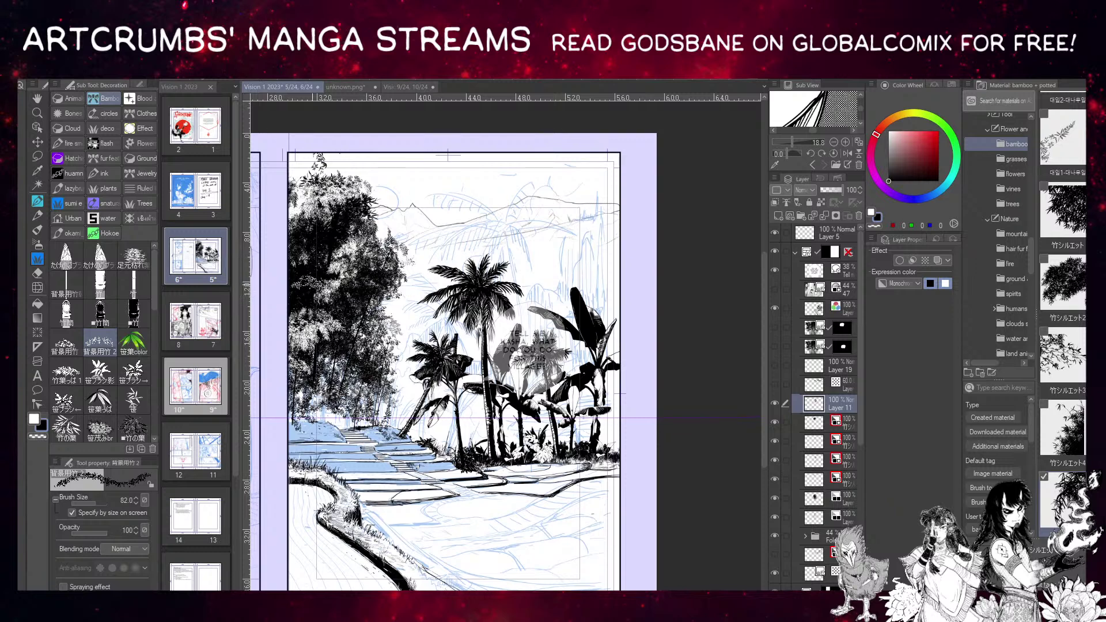
{"action": "left_click_drag", "start_coordinate": [489, 298], "coordinate": [498, 287]}
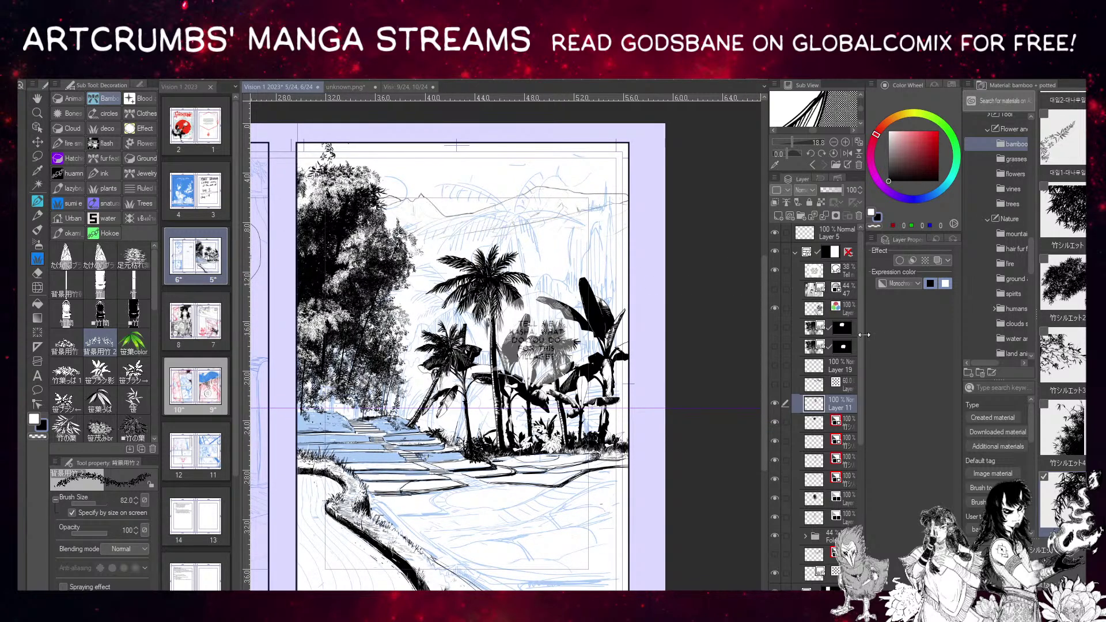
Add two blank layers above the foliage highlights and toggle a bamboo silhouette layer's visibility to compare the grove.
{"action": "left_click", "coordinate": [782, 221]}
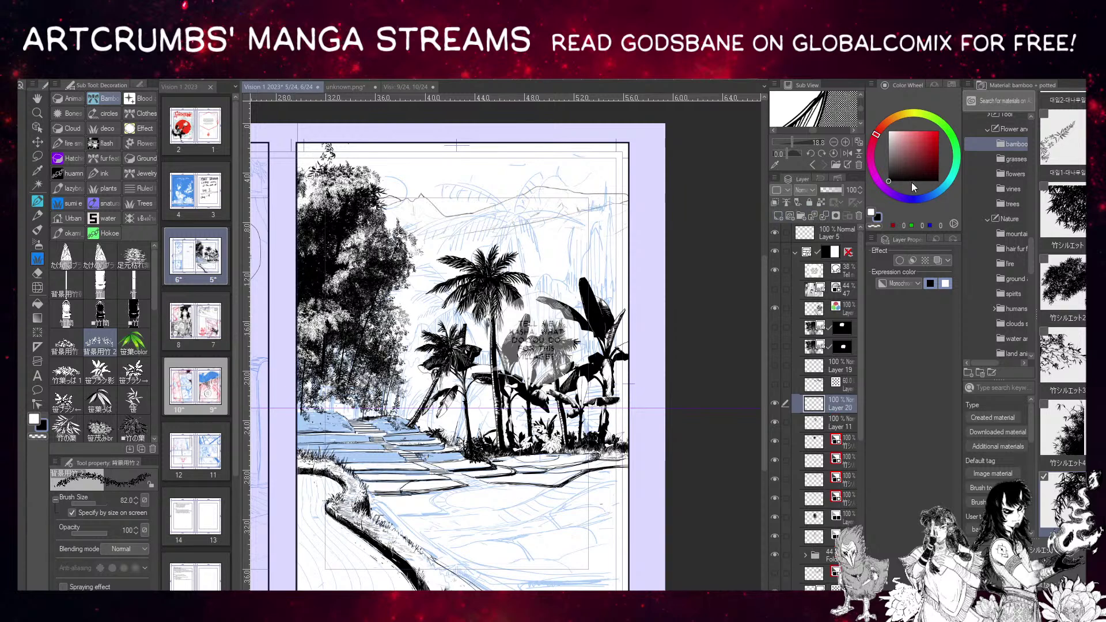
{"action": "left_click", "coordinate": [817, 536]}
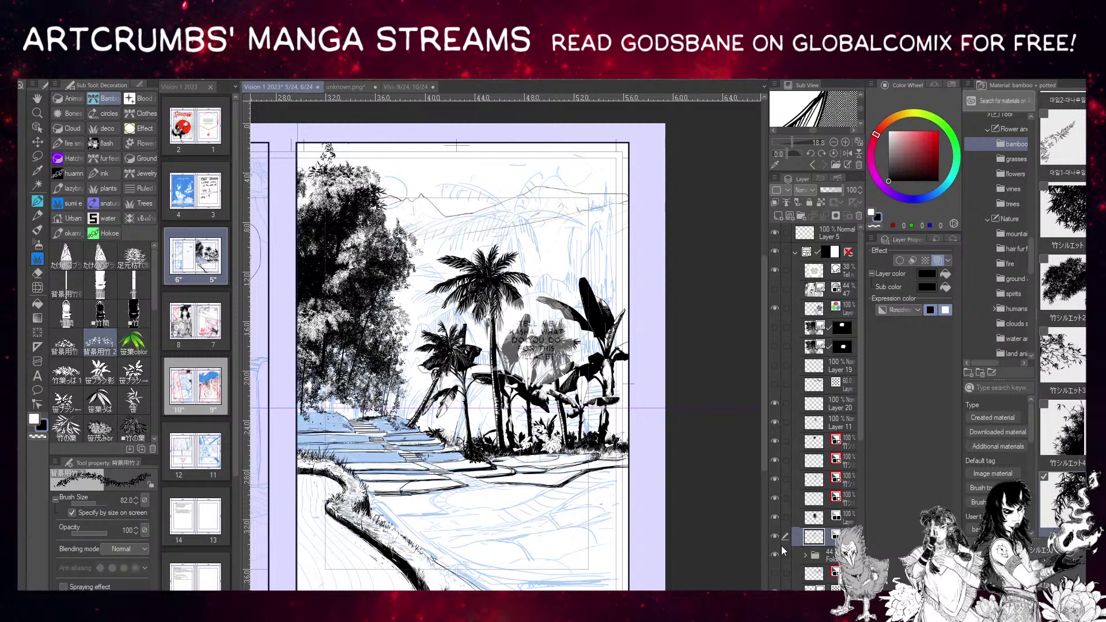
{"action": "left_click", "coordinate": [774, 535]}
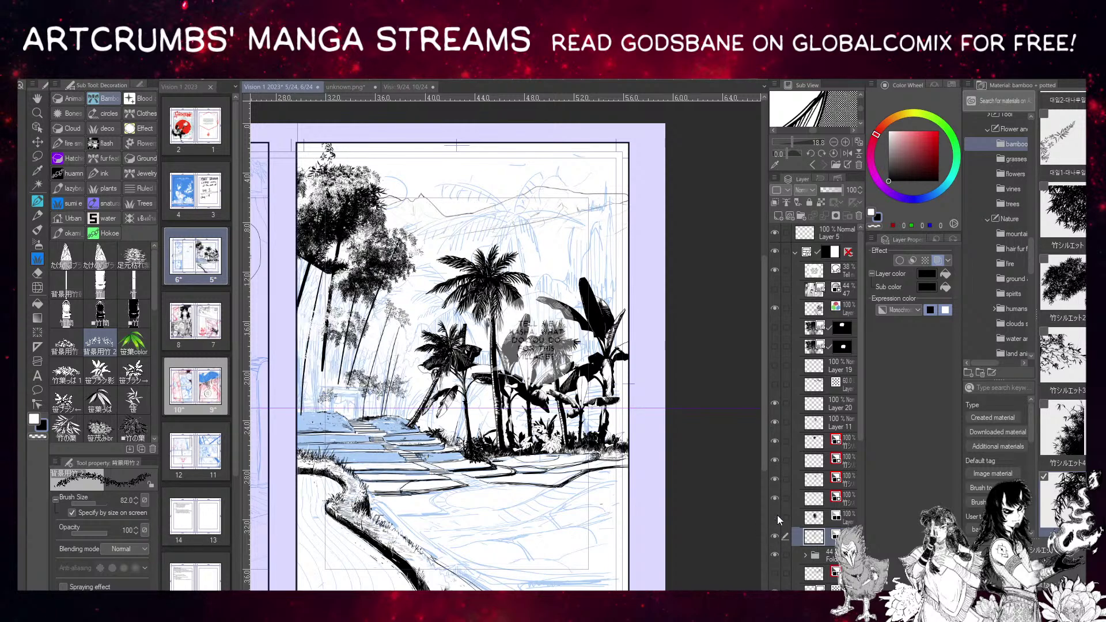
{"action": "left_click", "coordinate": [776, 517]}
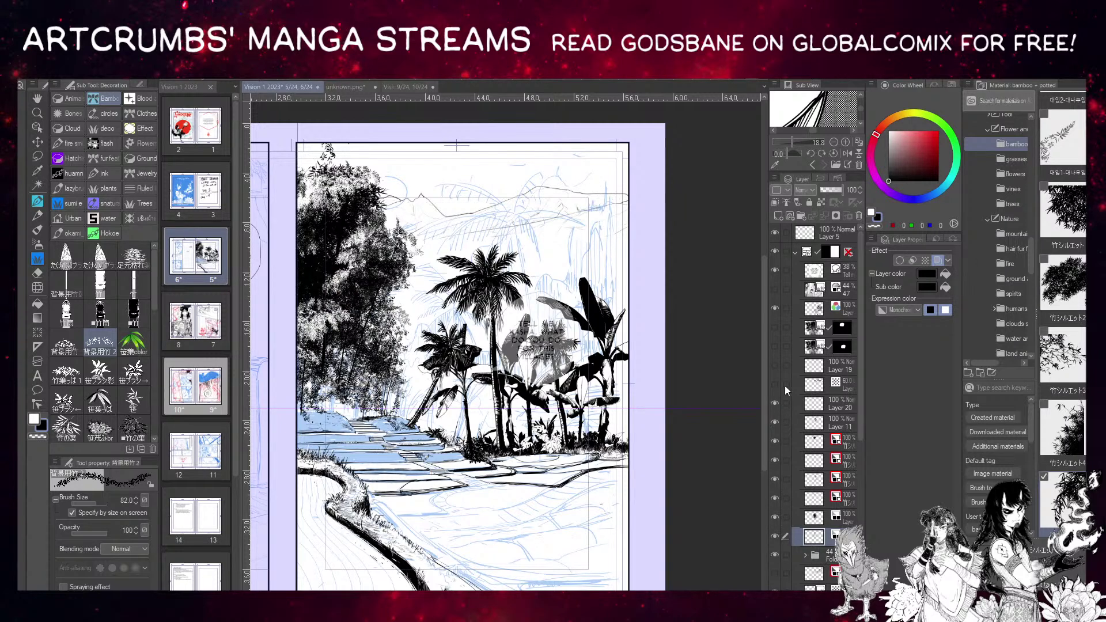
{"action": "left_click", "coordinate": [814, 367]}
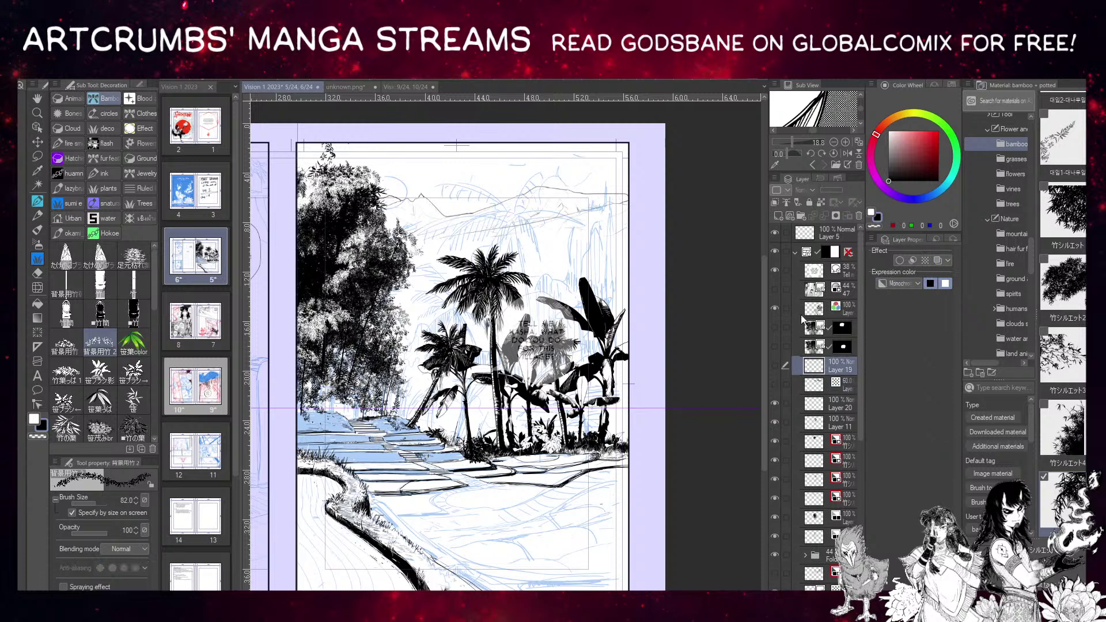
{"action": "left_click", "coordinate": [815, 407]}
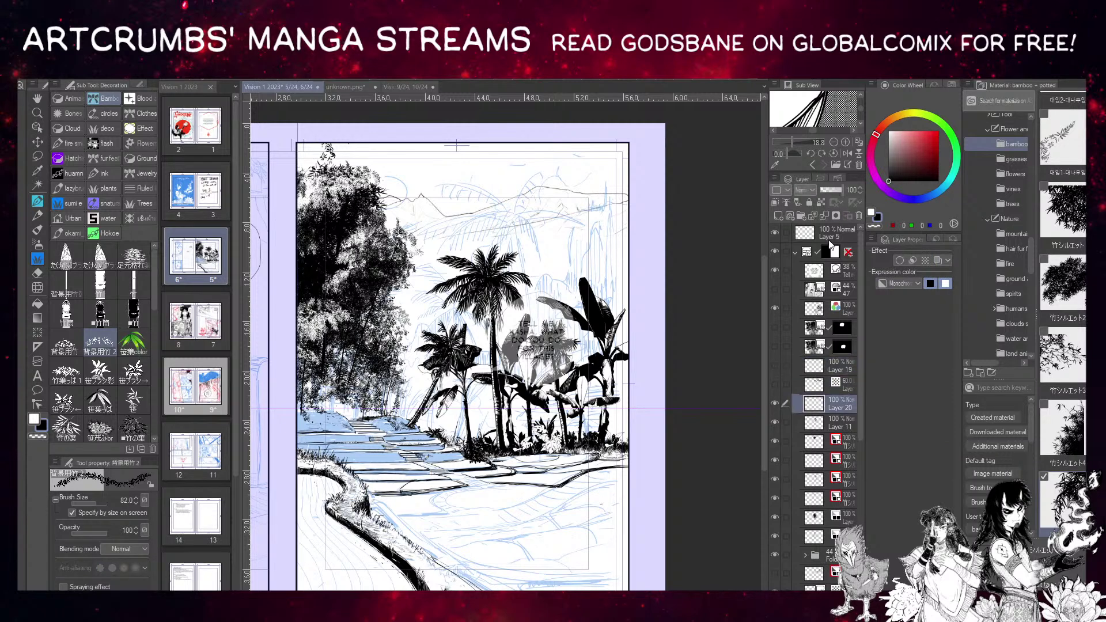
{"action": "left_click", "coordinate": [828, 216]}
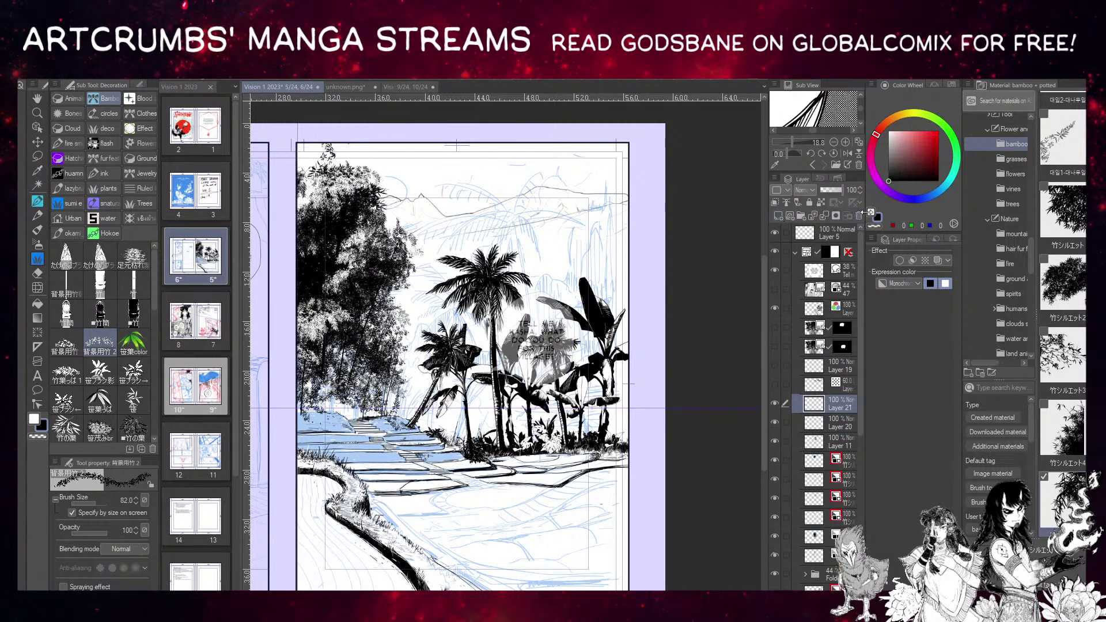
Choose the カケアミ hatching brush, try a white stroke along the grove's base at size 861.0 and undo it.
{"action": "left_click", "coordinate": [871, 212]}
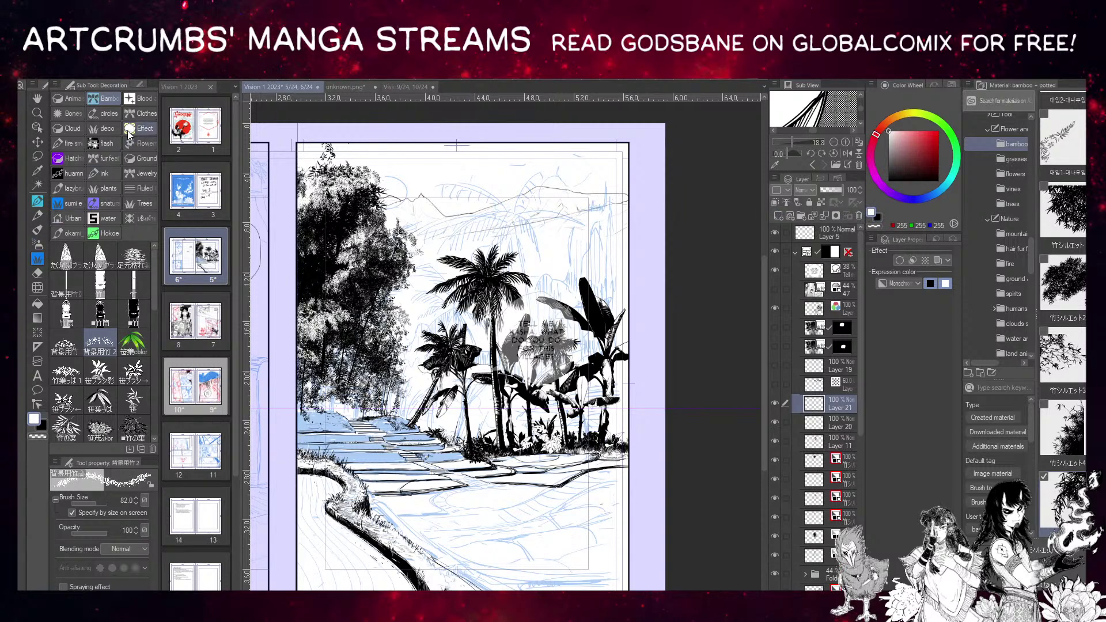
{"action": "left_click", "coordinate": [73, 158]}
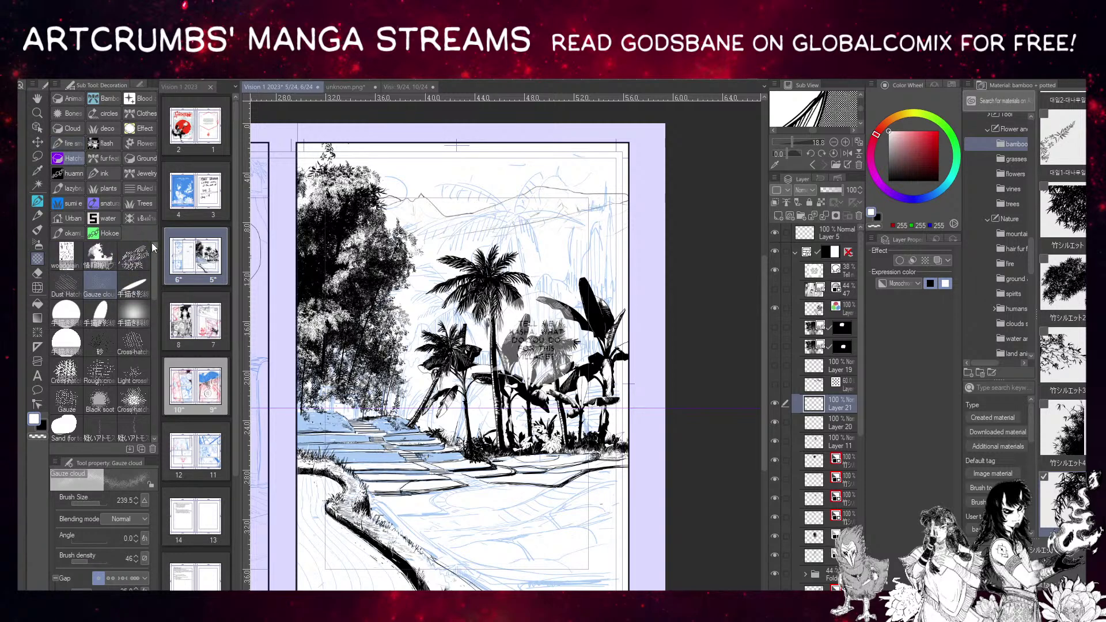
{"action": "left_click", "coordinate": [136, 256]}
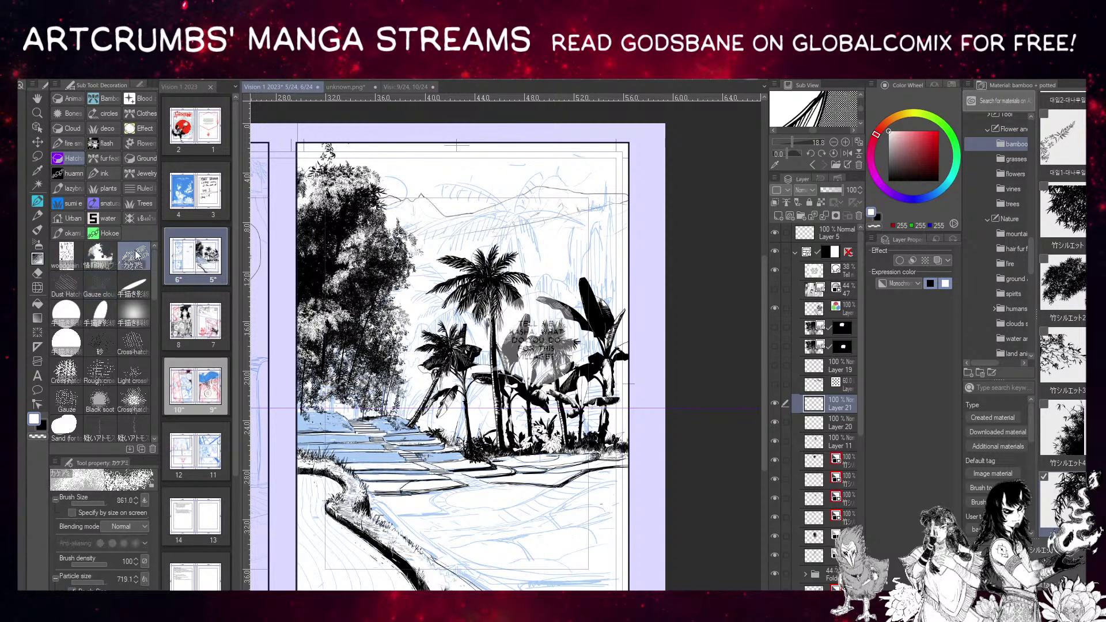
{"action": "mouse_move", "coordinate": [346, 403]}
{"action": "left_mouse_down"}
{"action": "mouse_move", "coordinate": [336, 406]}
{"action": "mouse_move", "coordinate": [363, 403]}
{"action": "mouse_move", "coordinate": [323, 397]}
{"action": "mouse_move", "coordinate": [412, 388]}
{"action": "left_mouse_up"}
{"action": "key", "text": "ctrl+z"}
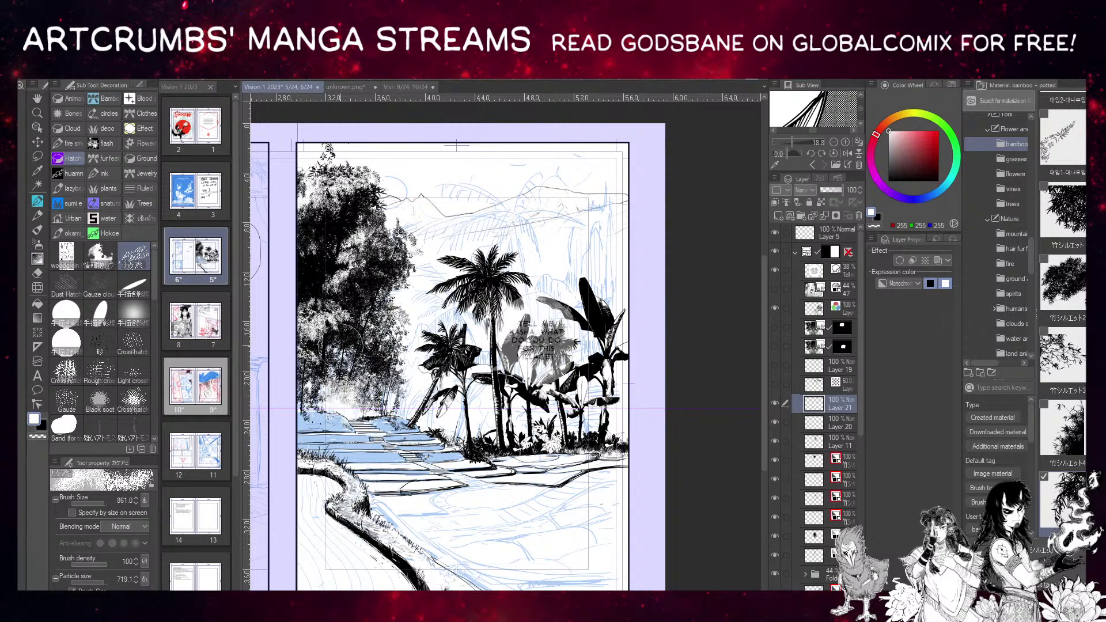
{"action": "key", "text": "ctrl+z"}
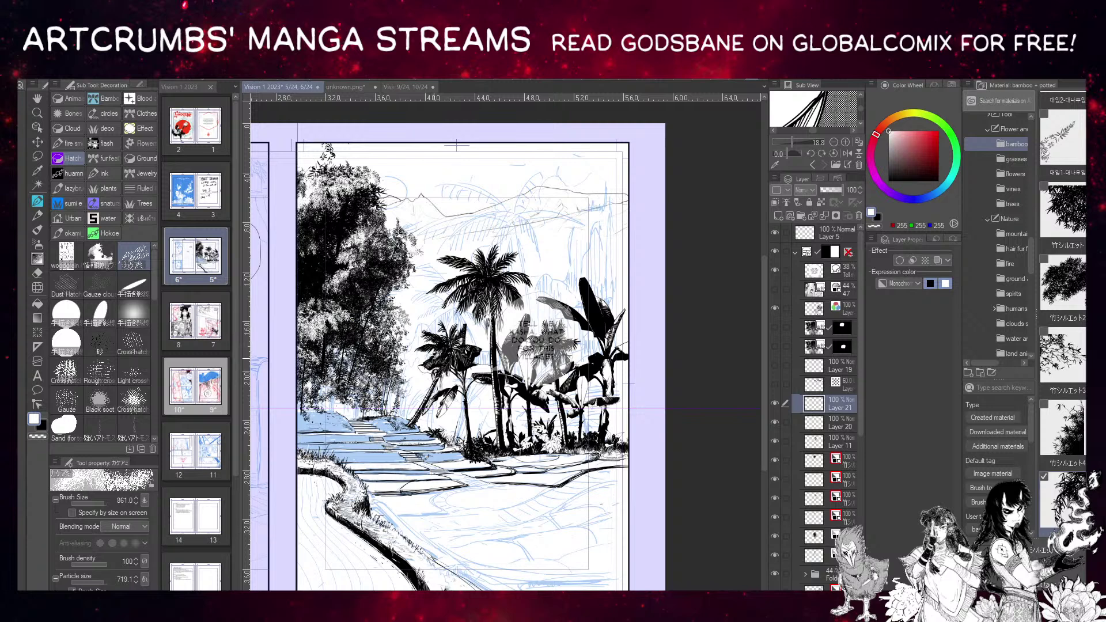
Shade the bamboo grove from crown to base in black with the カケアミ hatching brush at size 861.0.
{"action": "key", "text": "x"}
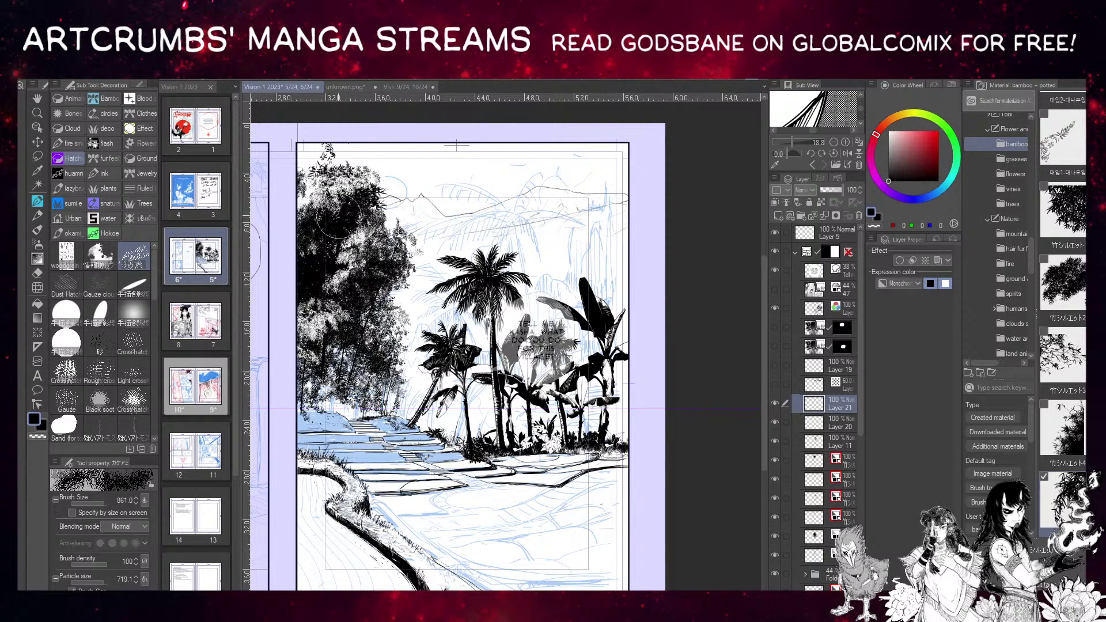
{"action": "mouse_move", "coordinate": [338, 217]}
{"action": "left_mouse_down"}
{"action": "mouse_move", "coordinate": [316, 253]}
{"action": "mouse_move", "coordinate": [317, 277]}
{"action": "mouse_move", "coordinate": [306, 191]}
{"action": "mouse_move", "coordinate": [353, 255]}
{"action": "mouse_move", "coordinate": [334, 324]}
{"action": "mouse_move", "coordinate": [308, 316]}
{"action": "mouse_move", "coordinate": [349, 385]}
{"action": "left_mouse_up"}
{"action": "mouse_move", "coordinate": [315, 319]}
{"action": "left_mouse_down"}
{"action": "mouse_move", "coordinate": [306, 366]}
{"action": "mouse_move", "coordinate": [360, 431]}
{"action": "mouse_move", "coordinate": [311, 394]}
{"action": "mouse_move", "coordinate": [349, 429]}
{"action": "mouse_move", "coordinate": [397, 409]}
{"action": "mouse_move", "coordinate": [391, 448]}
{"action": "mouse_move", "coordinate": [292, 396]}
{"action": "mouse_move", "coordinate": [311, 411]}
{"action": "left_mouse_up"}
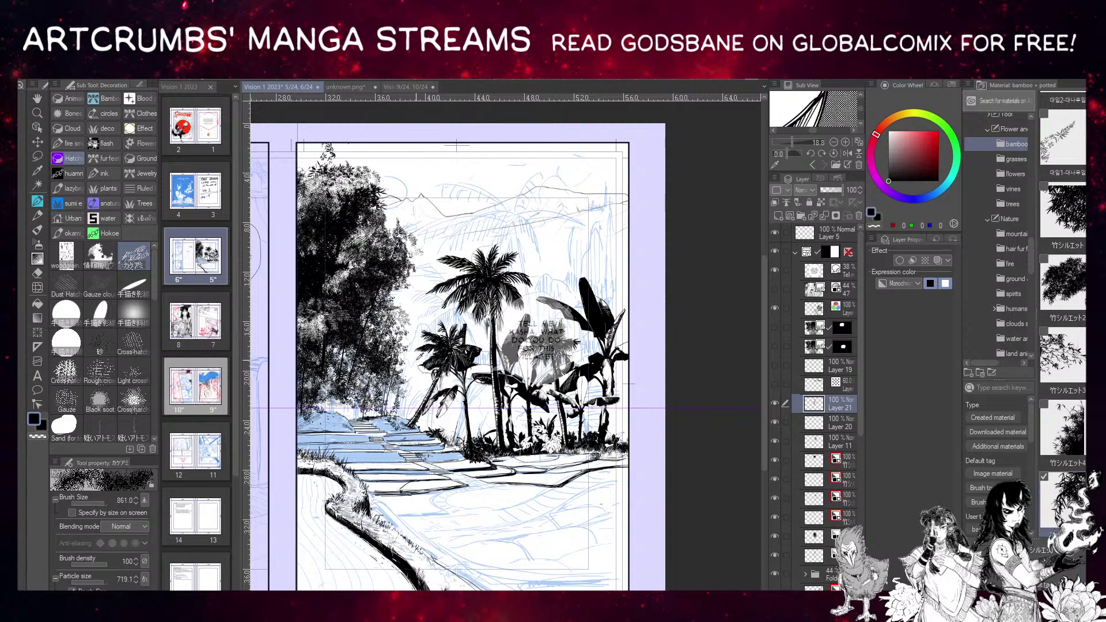
Load the palm and path ink layer's contents as a selection and add a new layer above it masked to that selection.
{"action": "key", "text": "x"}
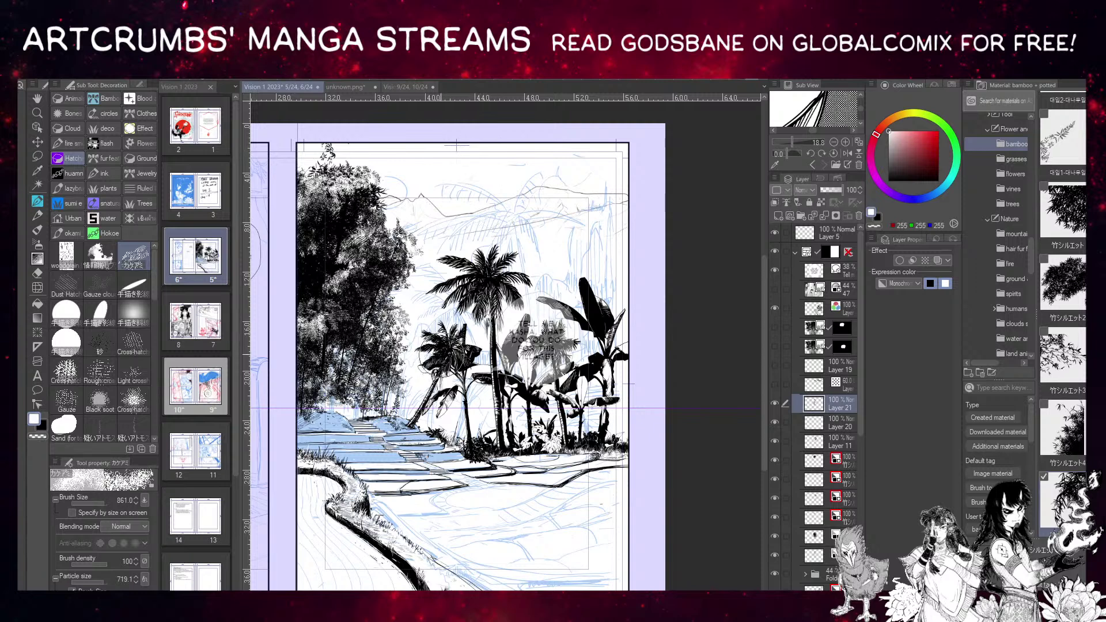
{"action": "left_click", "coordinate": [819, 312], "text": "ctrl"}
{"action": "left_click", "coordinate": [815, 309]}
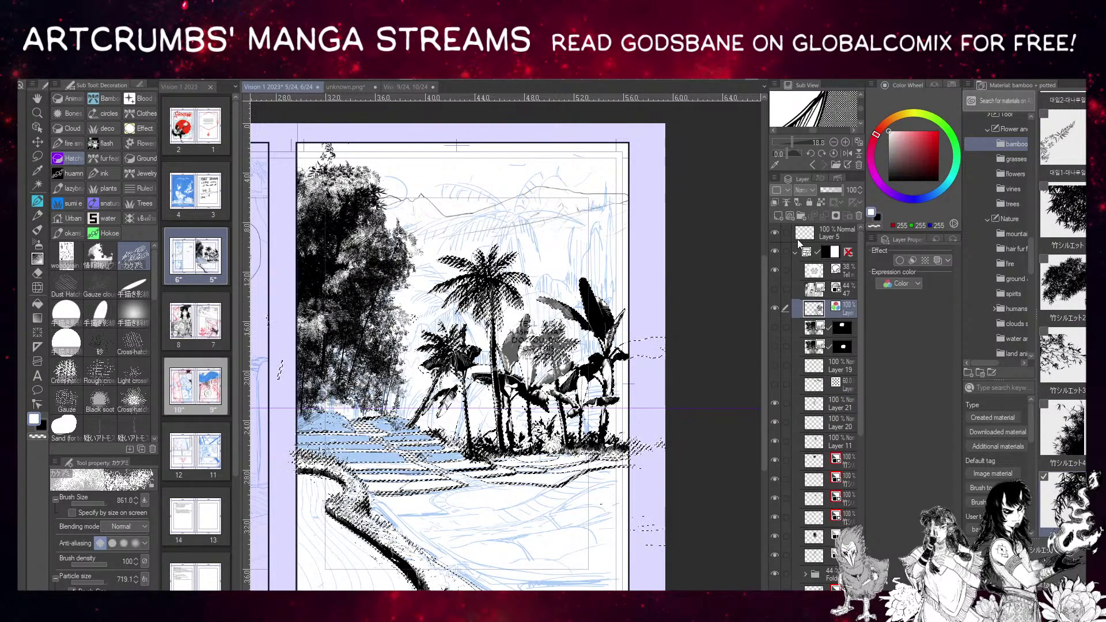
{"action": "left_click", "coordinate": [778, 216]}
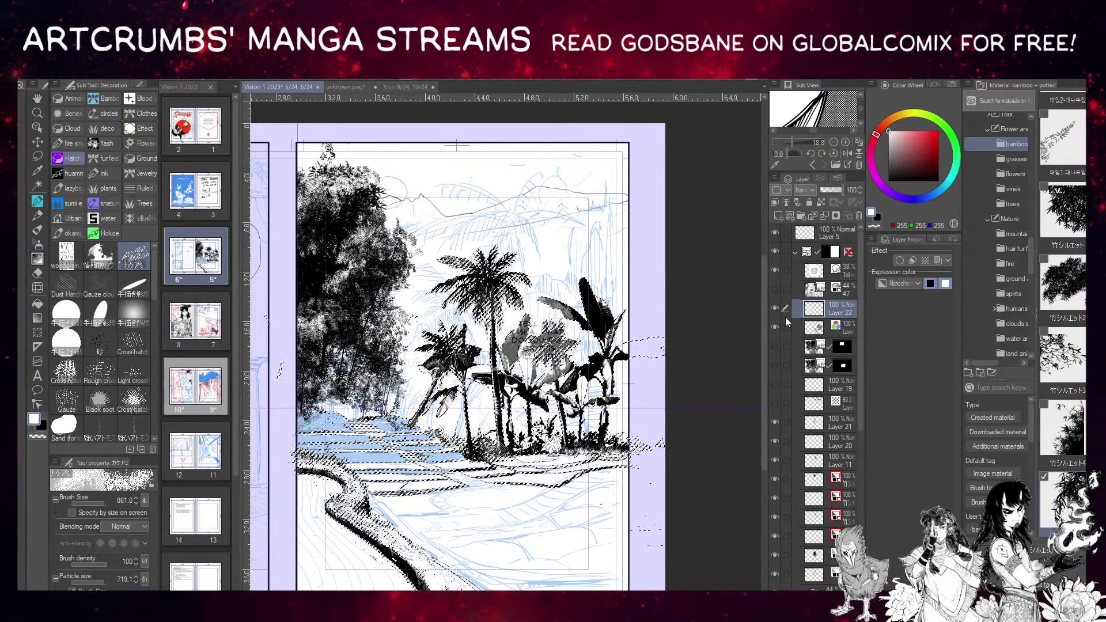
{"action": "left_click", "coordinate": [837, 214]}
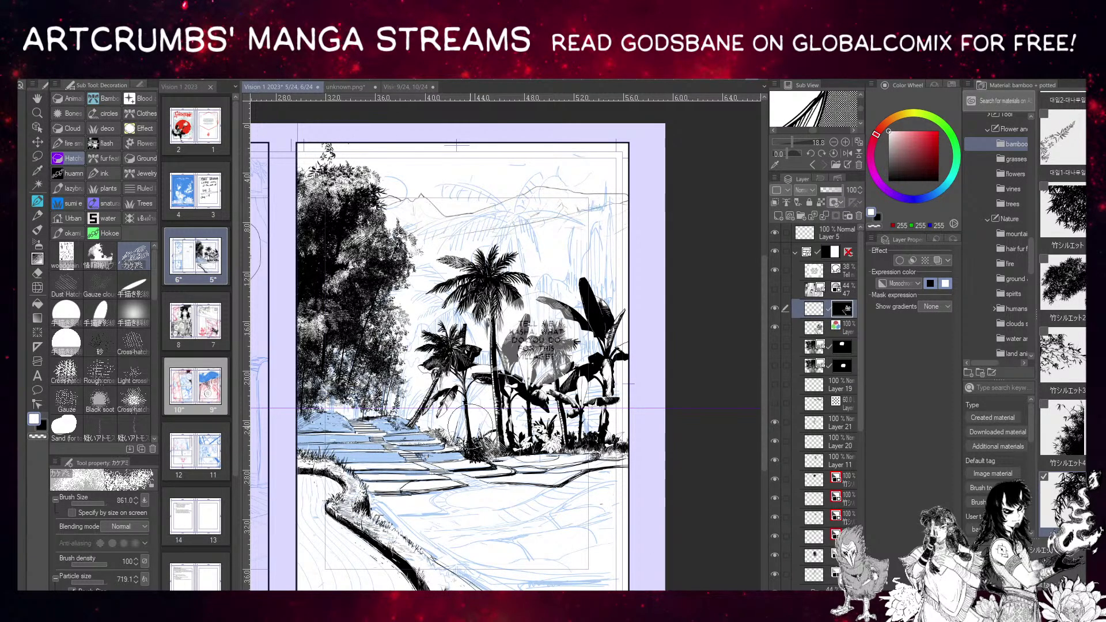
Shade the palm trunks in black on the masked layer with the カケアミ hatching brush at size 861.0.
{"action": "key", "text": "x"}
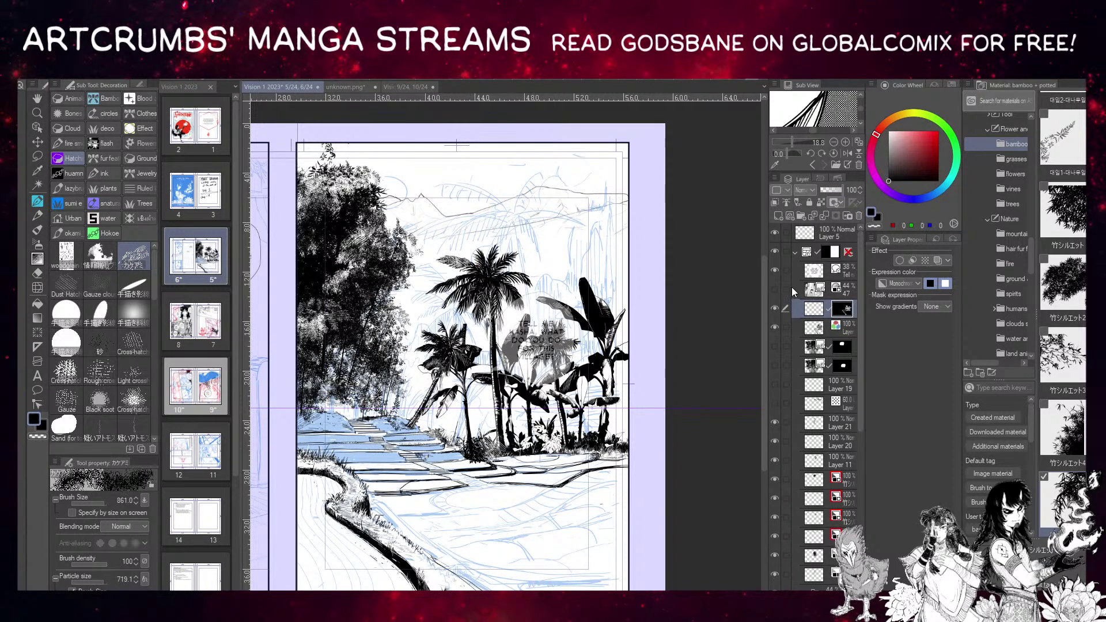
{"action": "left_click", "coordinate": [813, 309]}
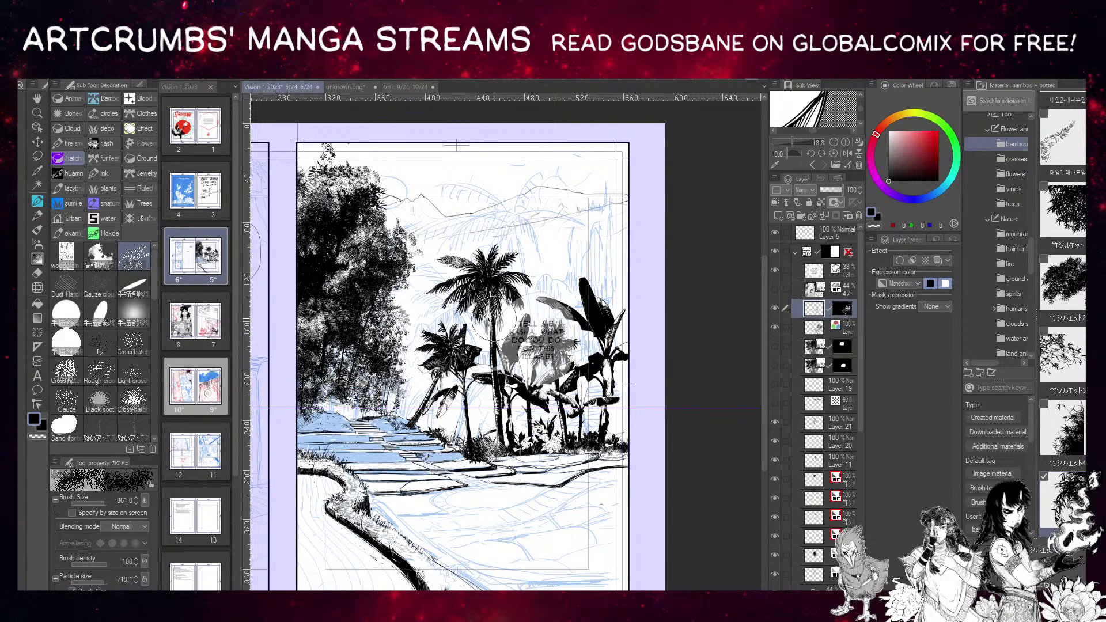
{"action": "left_click_drag", "start_coordinate": [497, 417], "coordinate": [491, 318]}
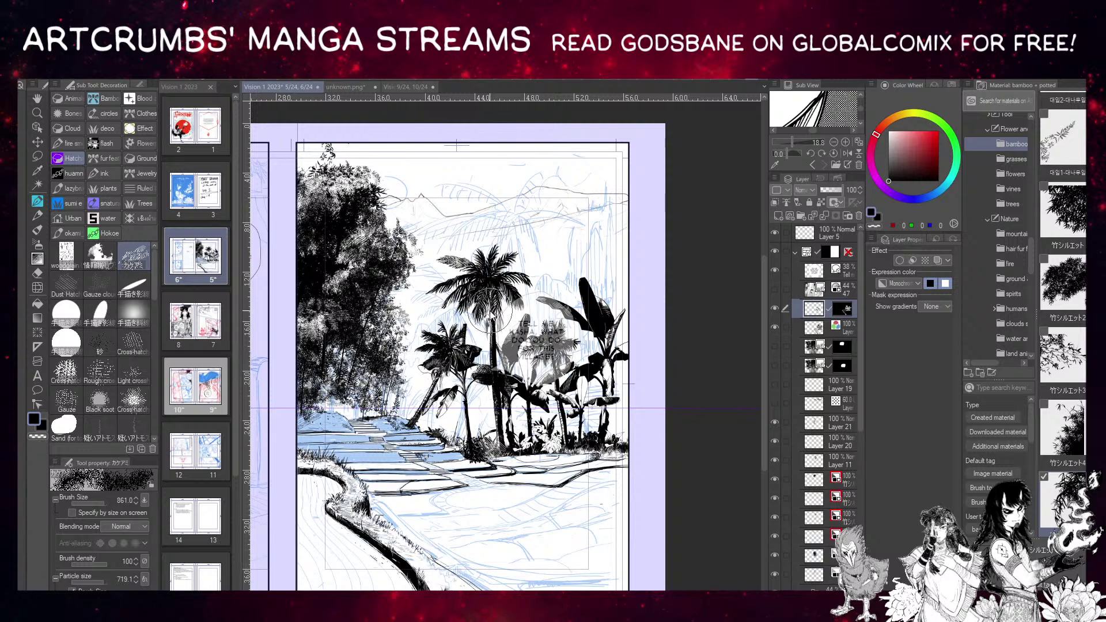
Highlight the banana leaves and undergrowth in white with the カケアミ hatching brush at size 653.8.
{"action": "left_click", "coordinate": [101, 503]}
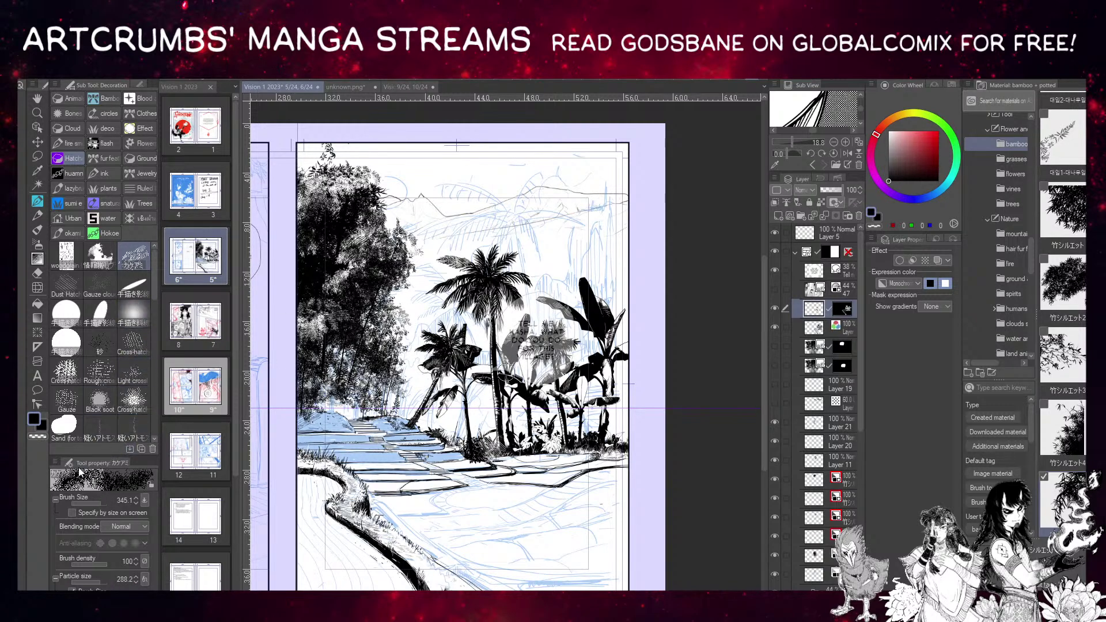
{"action": "key", "text": "x"}
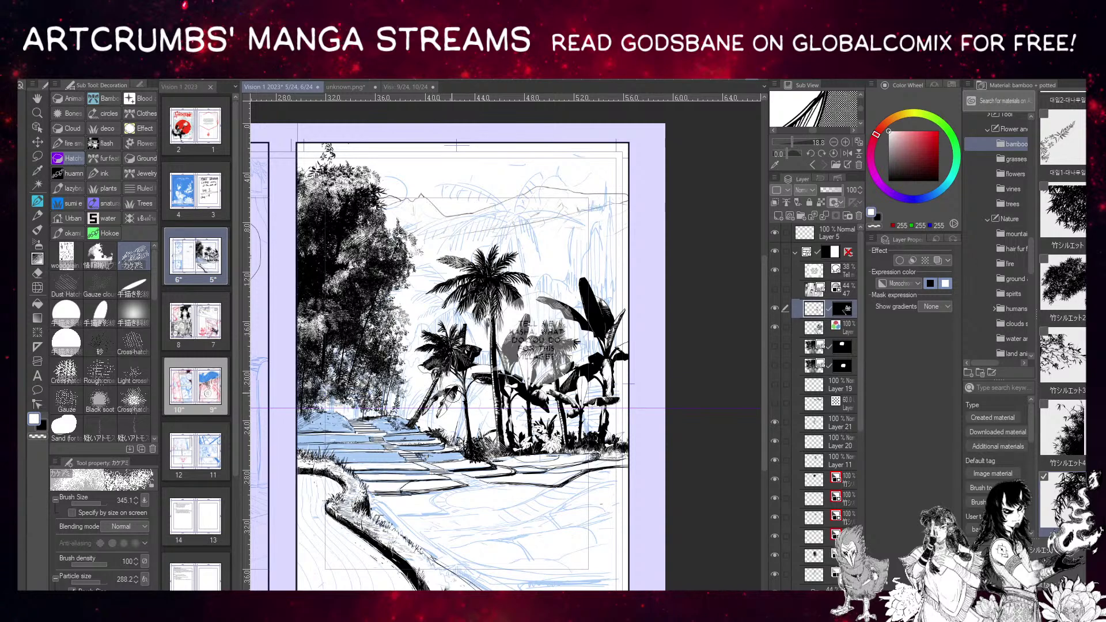
{"action": "left_click", "coordinate": [106, 503]}
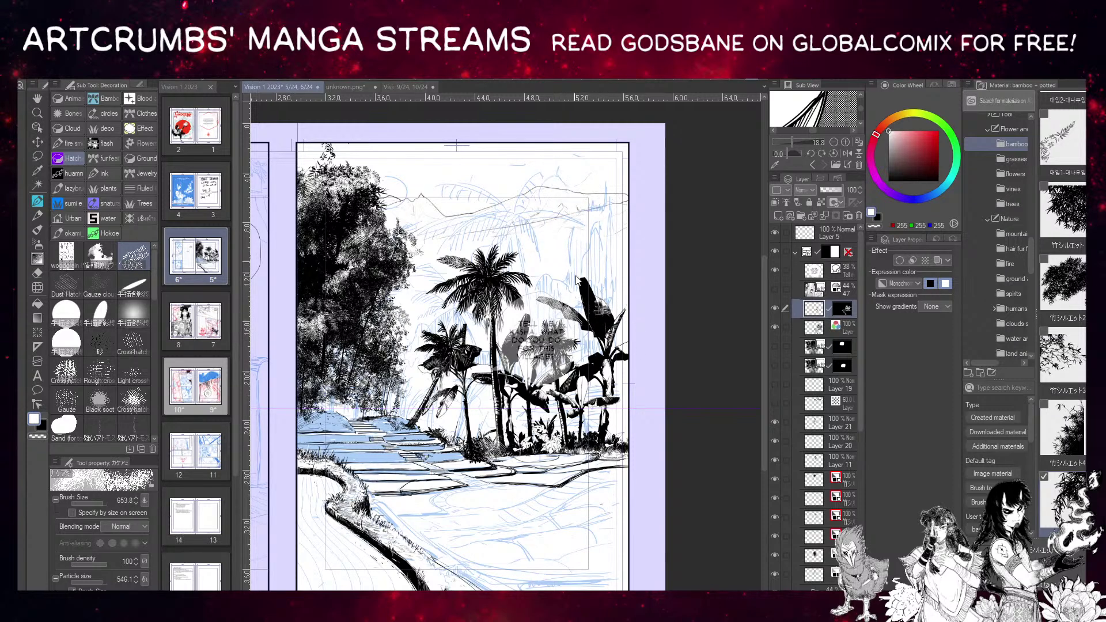
{"action": "left_click_drag", "start_coordinate": [578, 280], "coordinate": [581, 294]}
{"action": "left_click_drag", "start_coordinate": [575, 189], "coordinate": [551, 123]}
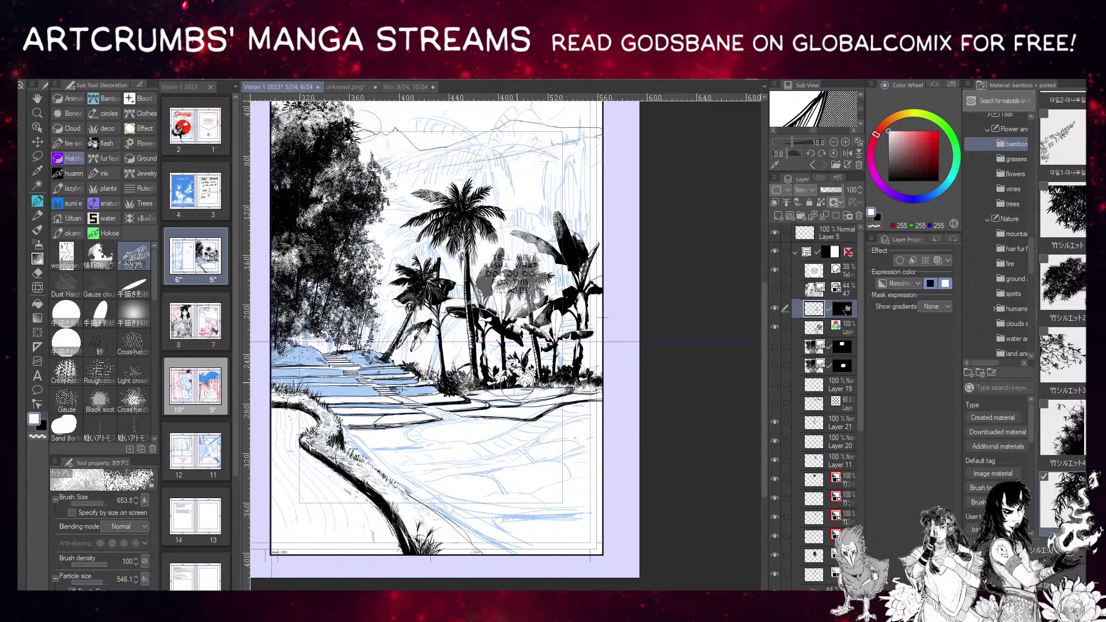
{"action": "mouse_move", "coordinate": [518, 370]}
{"action": "left_mouse_down"}
{"action": "mouse_move", "coordinate": [491, 372]}
{"action": "mouse_move", "coordinate": [520, 363]}
{"action": "left_mouse_up"}
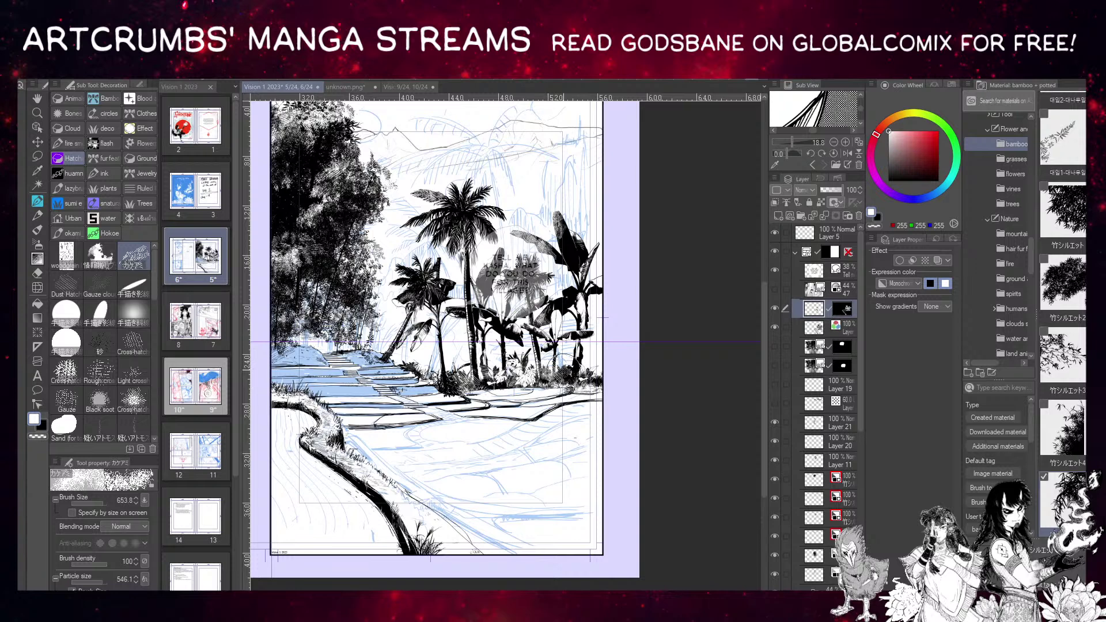
{"action": "left_click_drag", "start_coordinate": [568, 263], "coordinate": [623, 283]}
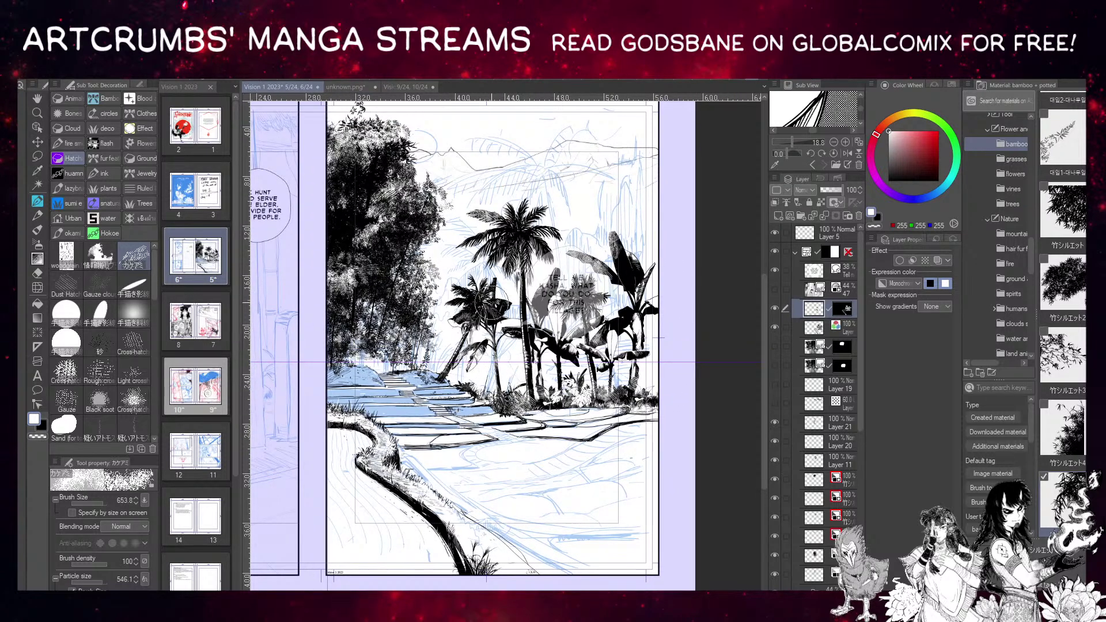
Darken the palm trunks, banana plants and undergrowth with black カケアミ hatching at size 653.8.
{"action": "key", "text": "x"}
{"action": "mouse_move", "coordinate": [527, 399]}
{"action": "left_mouse_down"}
{"action": "mouse_move", "coordinate": [564, 415]}
{"action": "mouse_move", "coordinate": [553, 392]}
{"action": "mouse_move", "coordinate": [641, 424]}
{"action": "mouse_move", "coordinate": [621, 264]}
{"action": "mouse_move", "coordinate": [665, 369]}
{"action": "mouse_move", "coordinate": [688, 389]}
{"action": "mouse_move", "coordinate": [655, 361]}
{"action": "mouse_move", "coordinate": [679, 325]}
{"action": "mouse_move", "coordinate": [665, 316]}
{"action": "mouse_move", "coordinate": [700, 309]}
{"action": "mouse_move", "coordinate": [697, 345]}
{"action": "left_mouse_up"}
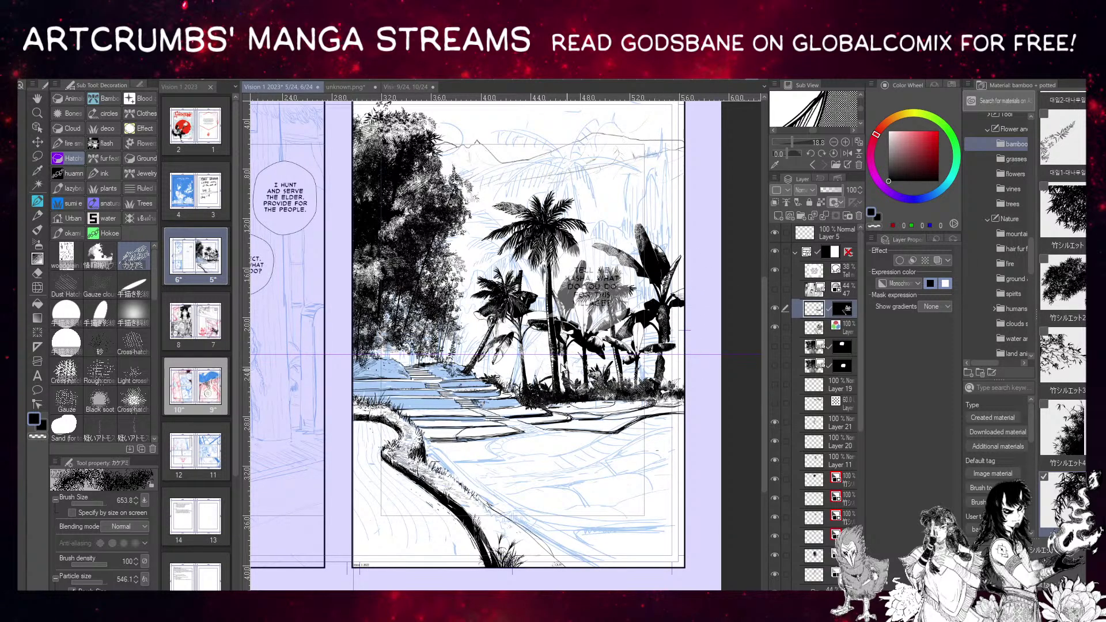
{"action": "mouse_move", "coordinate": [561, 367]}
{"action": "left_mouse_down"}
{"action": "mouse_move", "coordinate": [576, 348]}
{"action": "mouse_move", "coordinate": [559, 336]}
{"action": "mouse_move", "coordinate": [561, 350]}
{"action": "mouse_move", "coordinate": [570, 336]}
{"action": "mouse_move", "coordinate": [555, 347]}
{"action": "mouse_move", "coordinate": [547, 279]}
{"action": "mouse_move", "coordinate": [476, 337]}
{"action": "mouse_move", "coordinate": [512, 346]}
{"action": "left_mouse_up"}
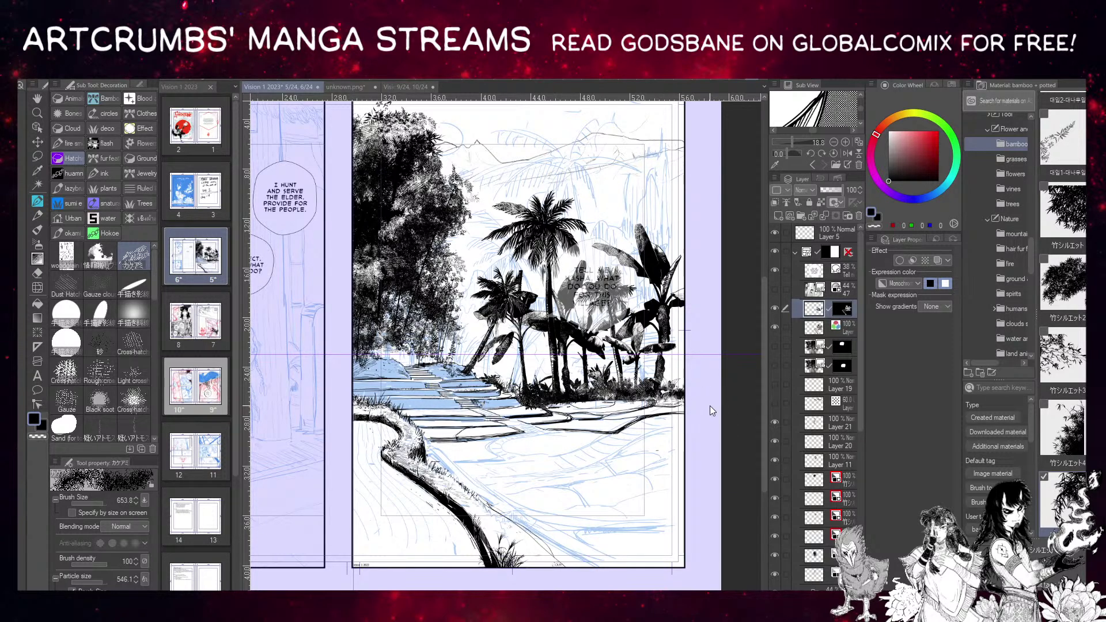
{"action": "left_click_drag", "start_coordinate": [712, 415], "coordinate": [725, 399]}
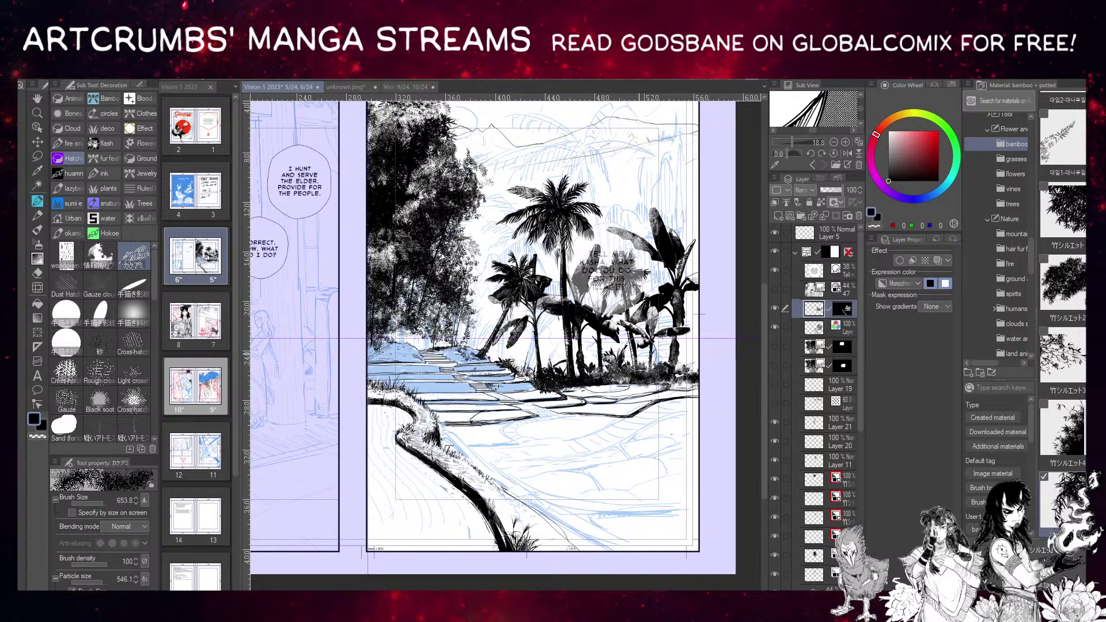
Toggle Layer 21's visibility to compare the grove shading and add a new layer directly above it.
{"action": "left_click", "coordinate": [798, 426]}
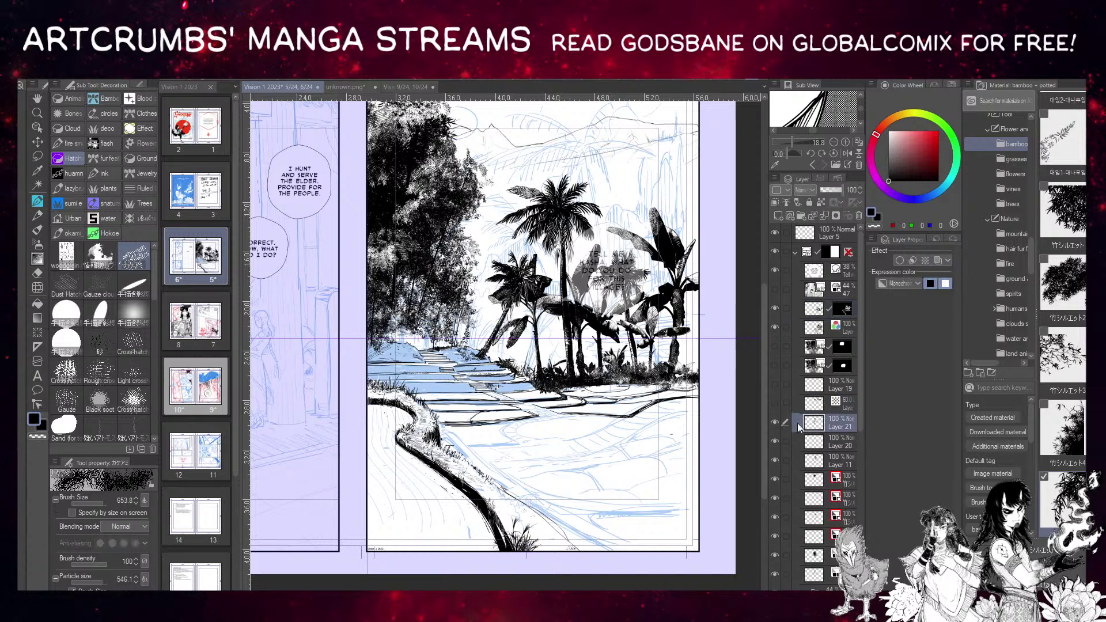
{"action": "left_click", "coordinate": [775, 423]}
{"action": "left_click", "coordinate": [774, 423]}
{"action": "left_click", "coordinate": [787, 222]}
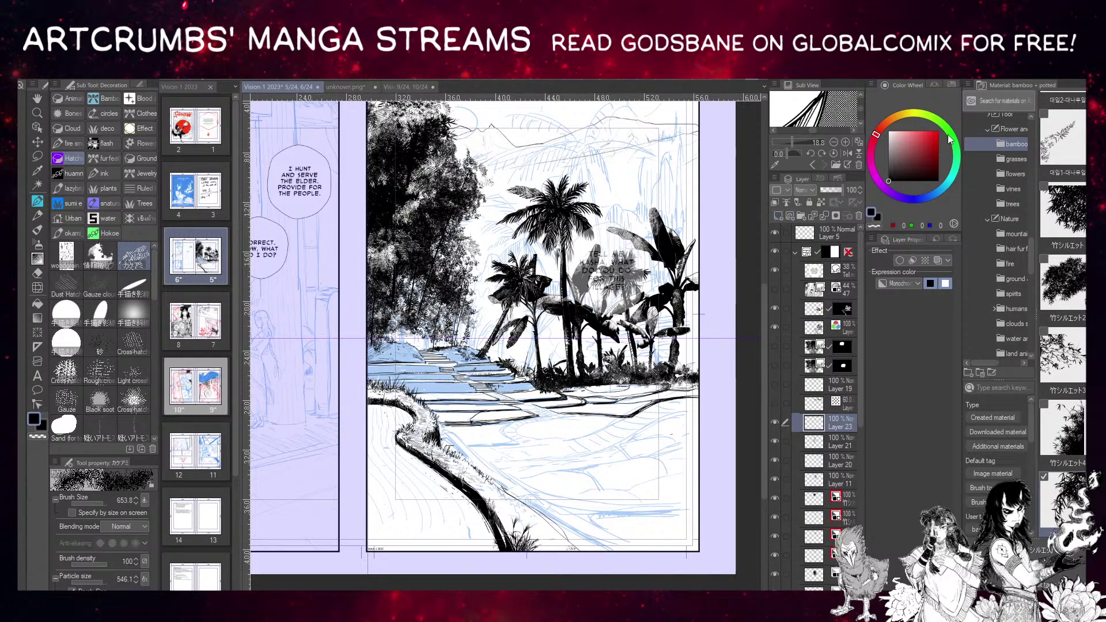
Choose the dense vertical-line ribbon brush and paint white hatching across the bamboo grove's base at size 155.3.
{"action": "scroll", "coordinate": [138, 363], "scroll_direction": "down", "scroll_amount": 5}
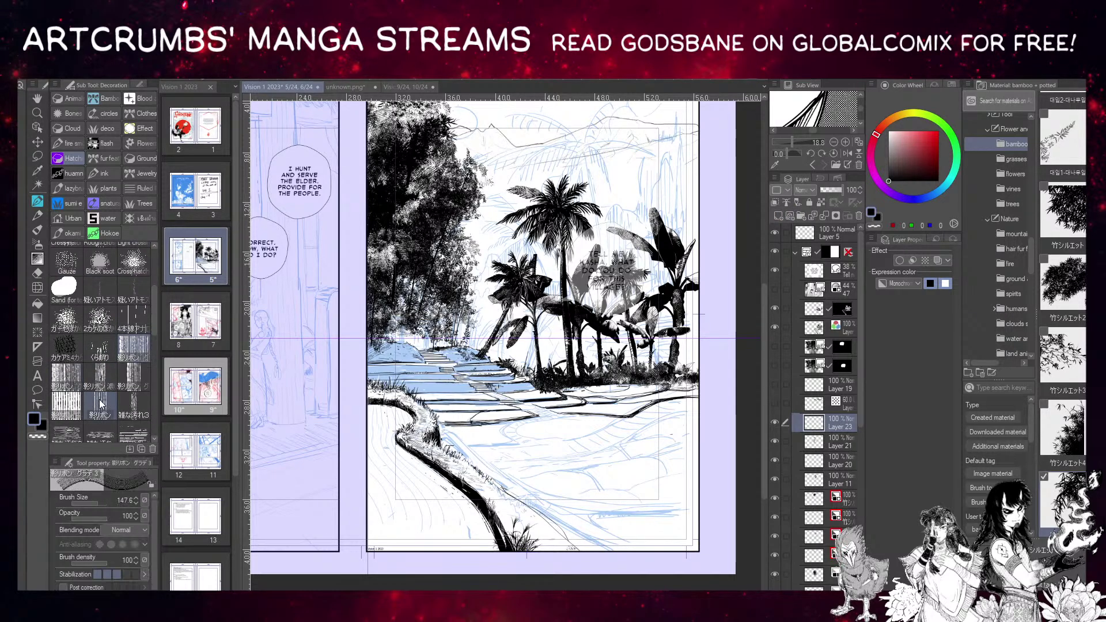
{"action": "left_click", "coordinate": [106, 378]}
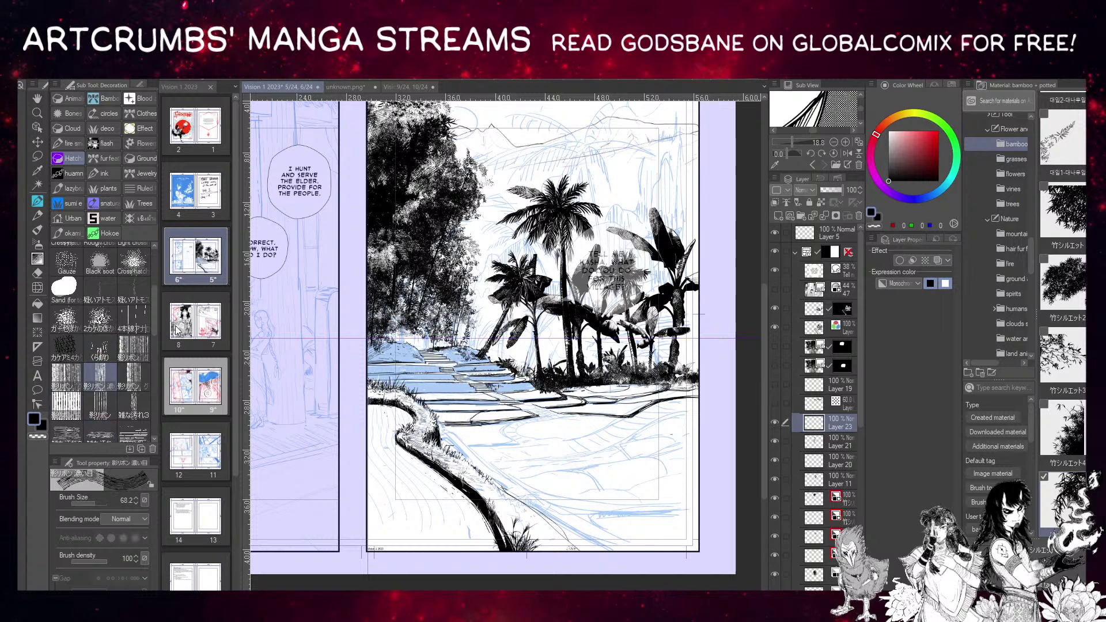
{"action": "key", "text": "x"}
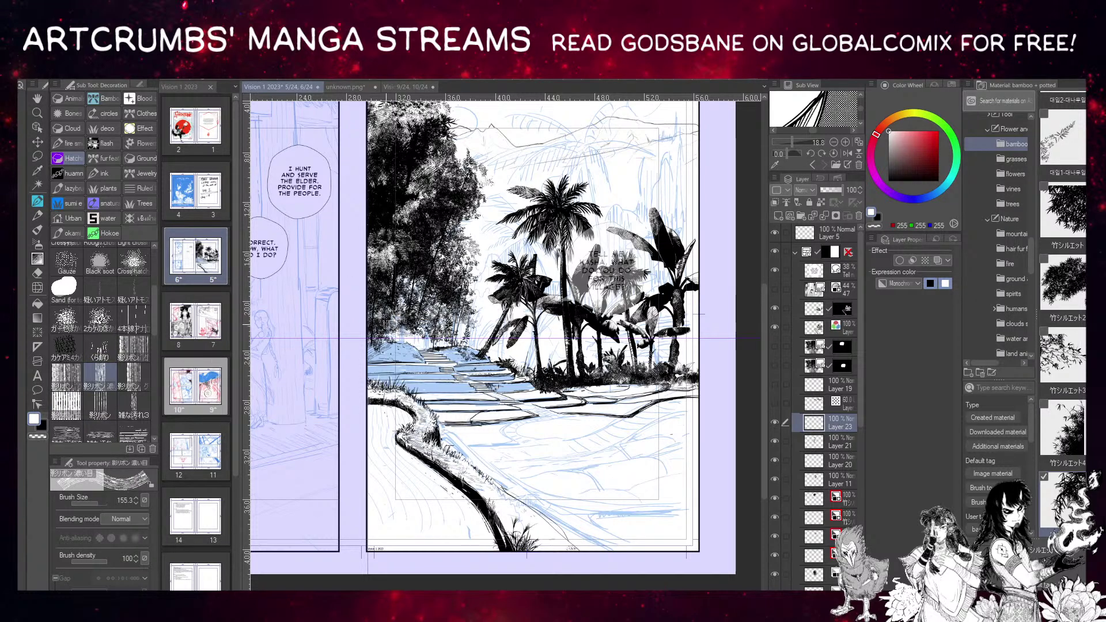
{"action": "left_click_drag", "start_coordinate": [384, 323], "coordinate": [426, 320]}
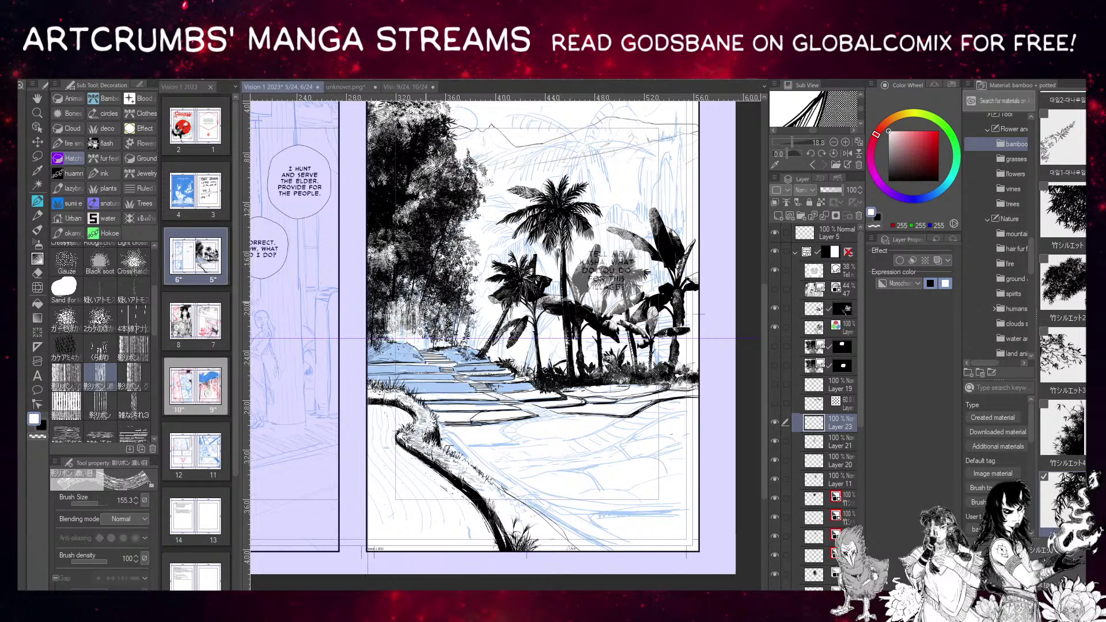
Soften the white hatching at the grove's base with transparent colour, return to white and toggle the layer to compare.
{"action": "key", "text": "c"}
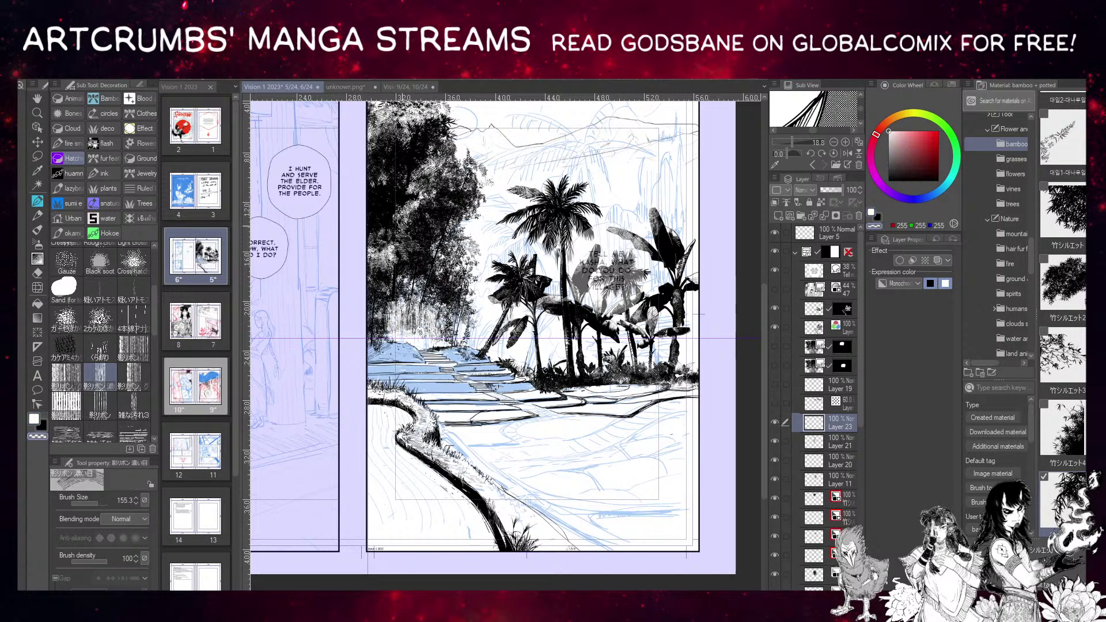
{"action": "left_click_drag", "start_coordinate": [389, 305], "coordinate": [417, 310]}
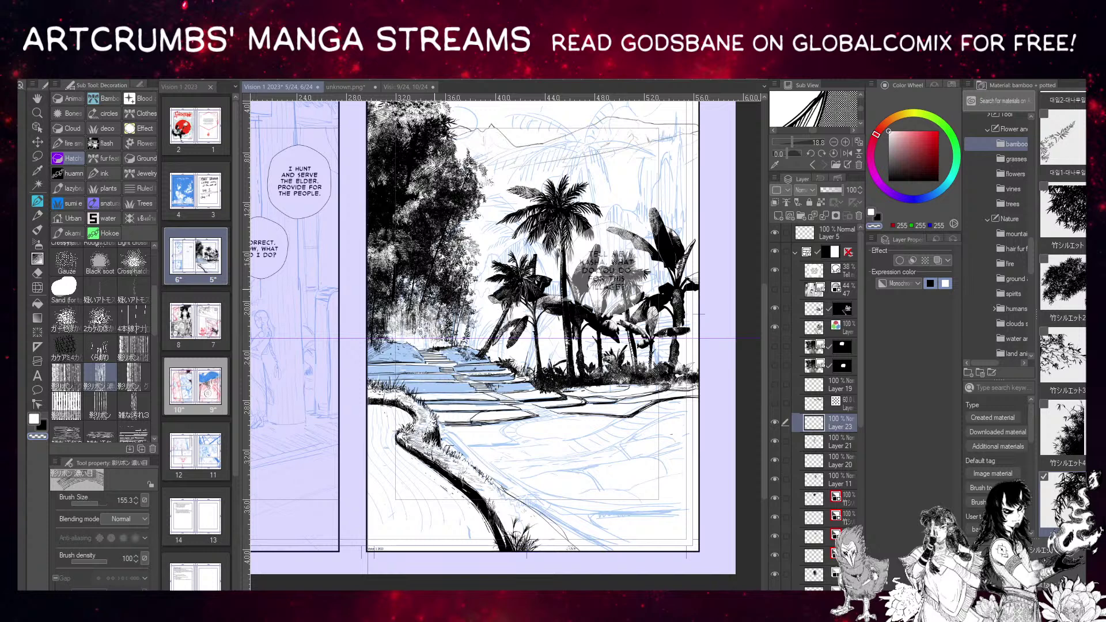
{"action": "key", "text": "x"}
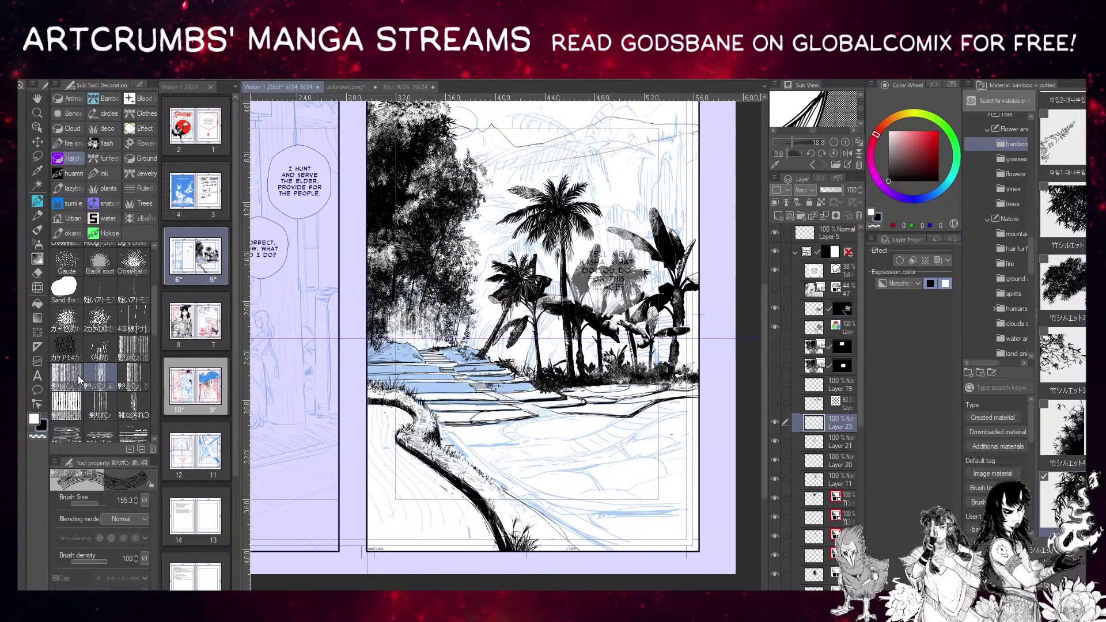
{"action": "key", "text": "x"}
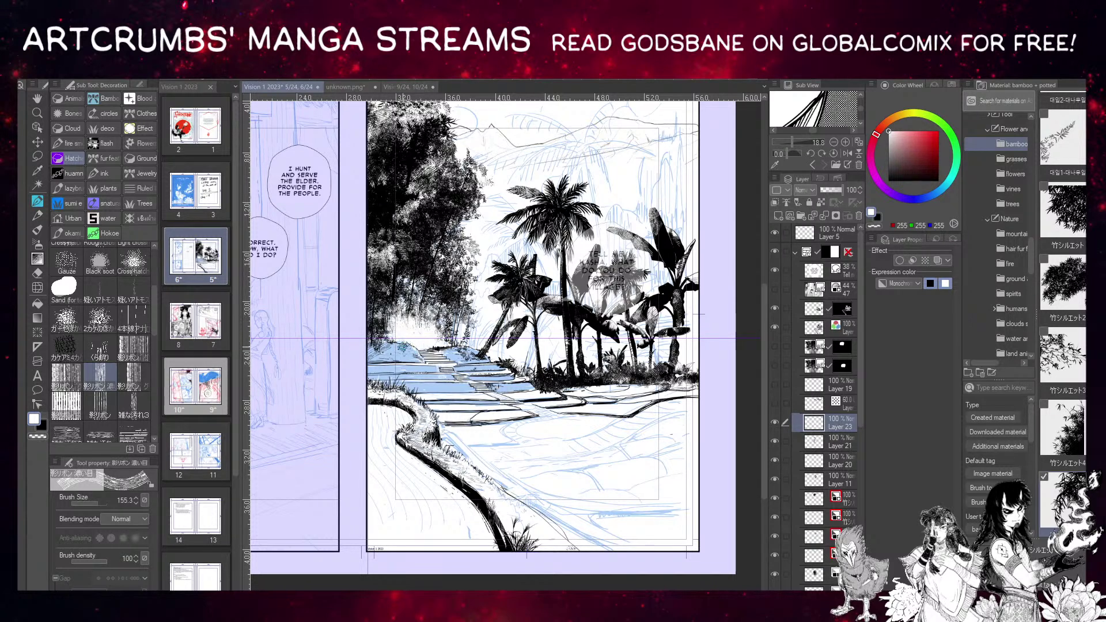
{"action": "left_click", "coordinate": [776, 422]}
{"action": "left_click", "coordinate": [776, 422]}
Move the blue-tinted masked sketch folder from the lower frame folder to just above Layer 23 and hide it.
{"action": "left_click_drag", "start_coordinate": [859, 396], "coordinate": [863, 490]}
{"action": "left_click", "coordinate": [814, 534]}
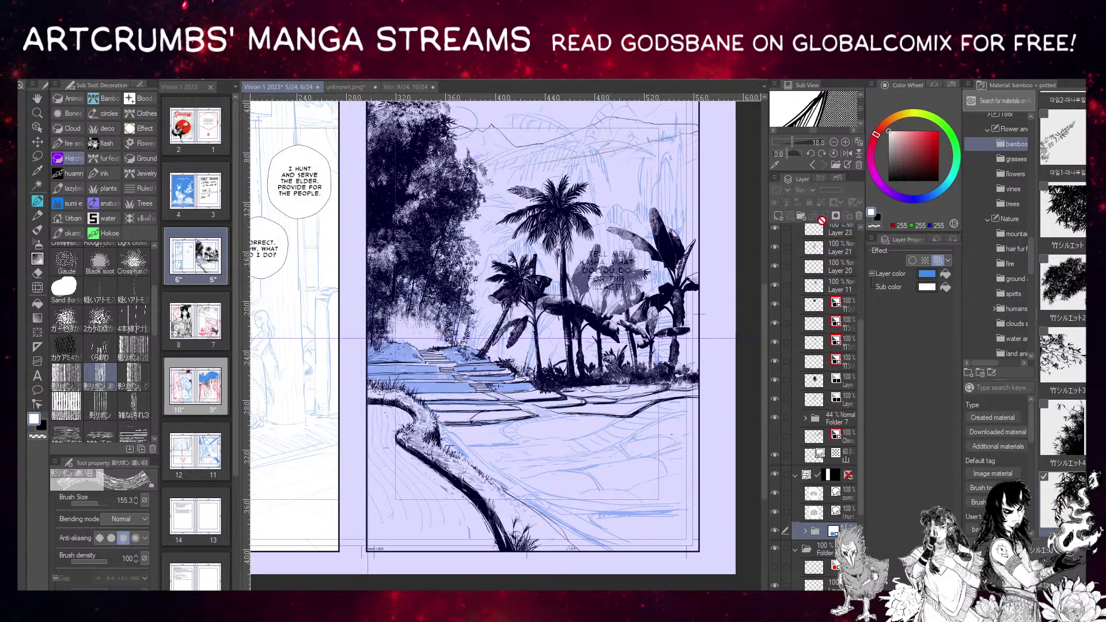
{"action": "scroll", "coordinate": [823, 229], "scroll_direction": "up", "scroll_amount": 5}
{"action": "left_click_drag", "start_coordinate": [823, 236], "coordinate": [818, 312]}
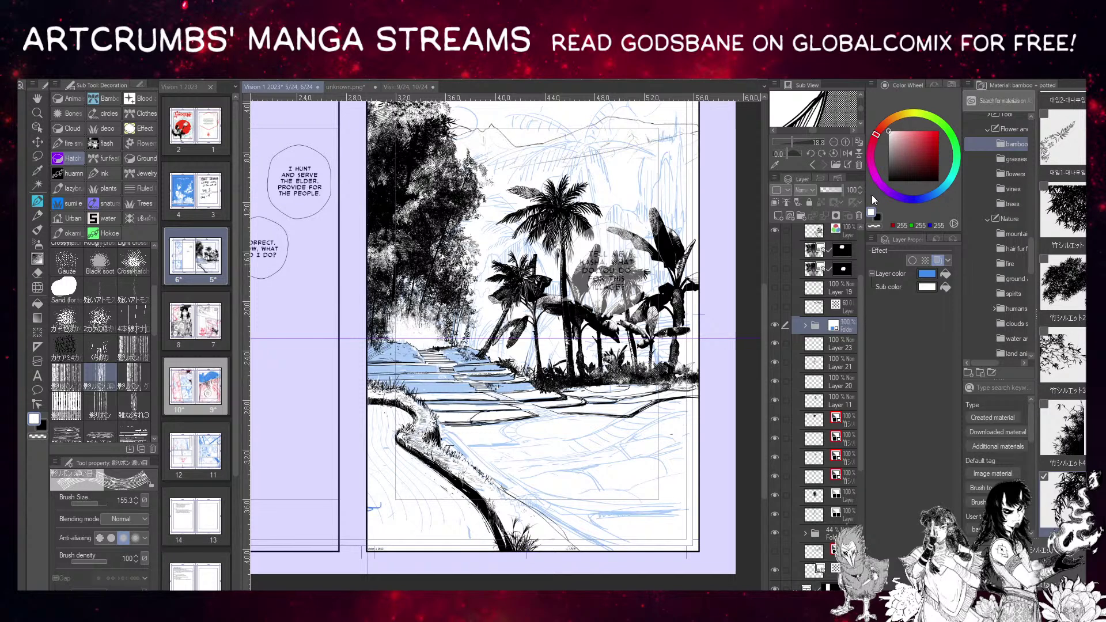
{"action": "left_click", "coordinate": [776, 324]}
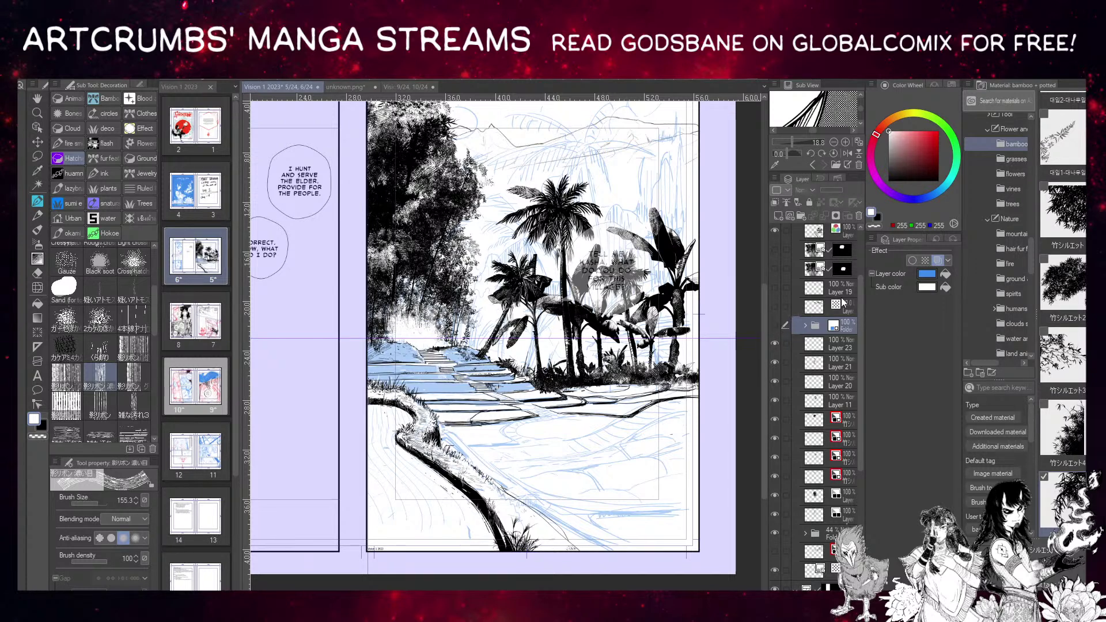
Toggle Folder 7 to check the blue sketch and move the folder above the hidden masked folder.
{"action": "left_click", "coordinate": [775, 533]}
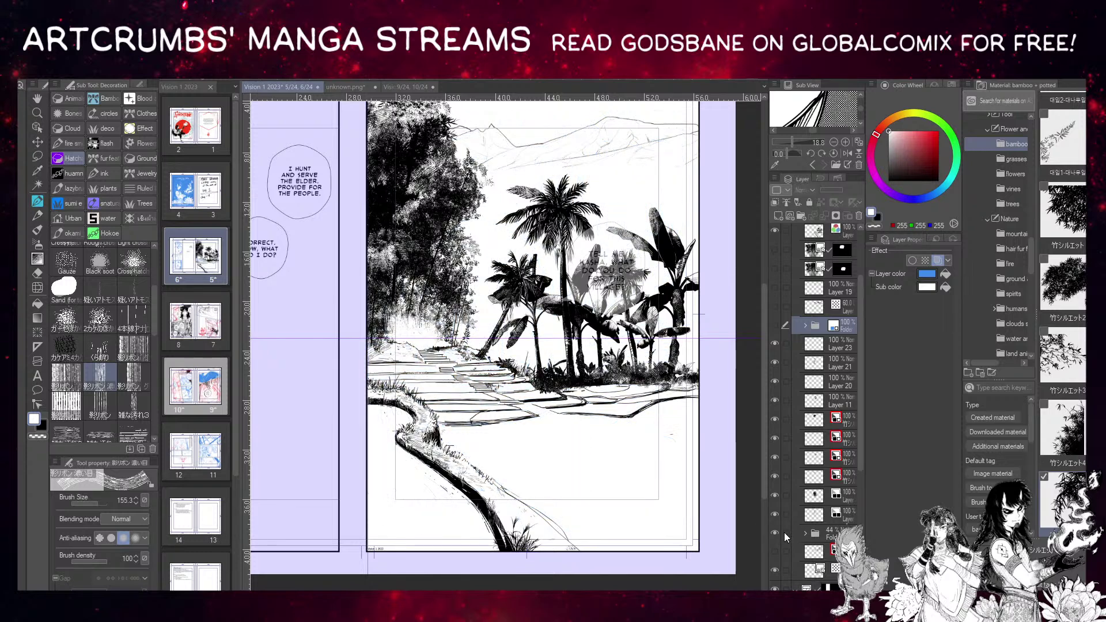
{"action": "left_click", "coordinate": [776, 533]}
{"action": "left_click", "coordinate": [817, 533]}
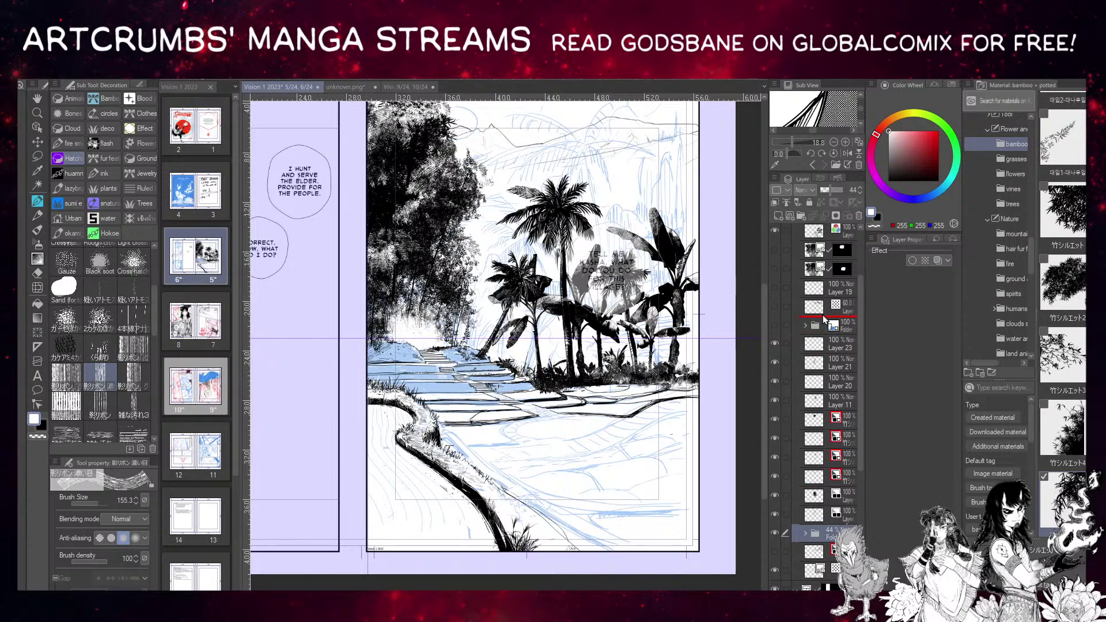
{"action": "left_click_drag", "start_coordinate": [824, 319], "coordinate": [823, 317]}
Return to Layer 23 and brush white vertical hatching down the grove's base with the ribbon brush at size 653.8.
{"action": "left_click", "coordinate": [836, 304]}
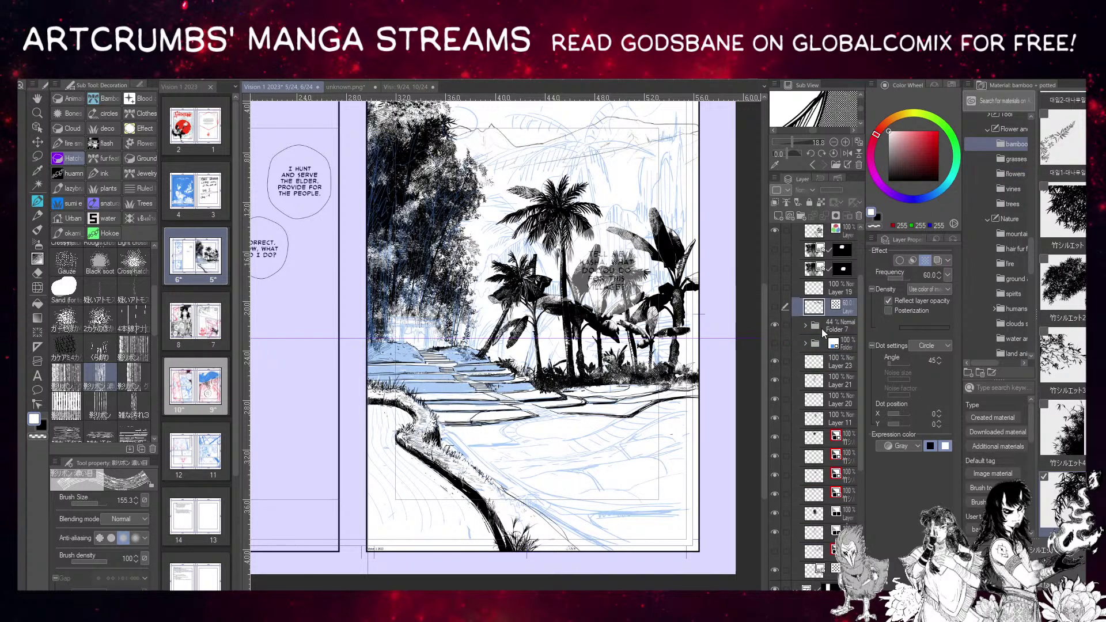
{"action": "left_click", "coordinate": [815, 363]}
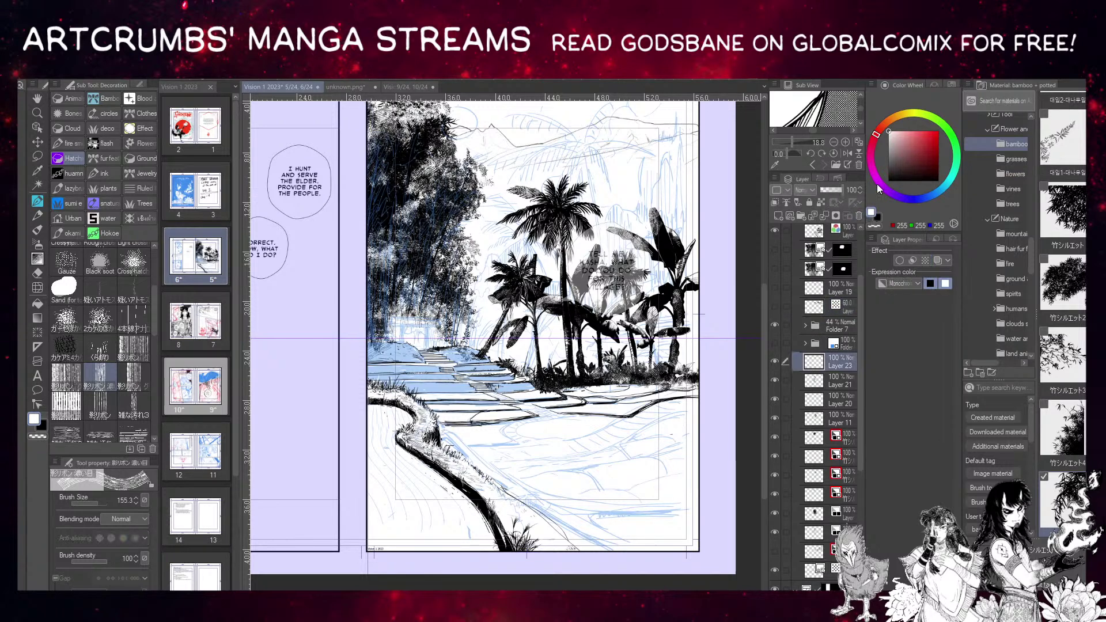
{"action": "left_click", "coordinate": [102, 502]}
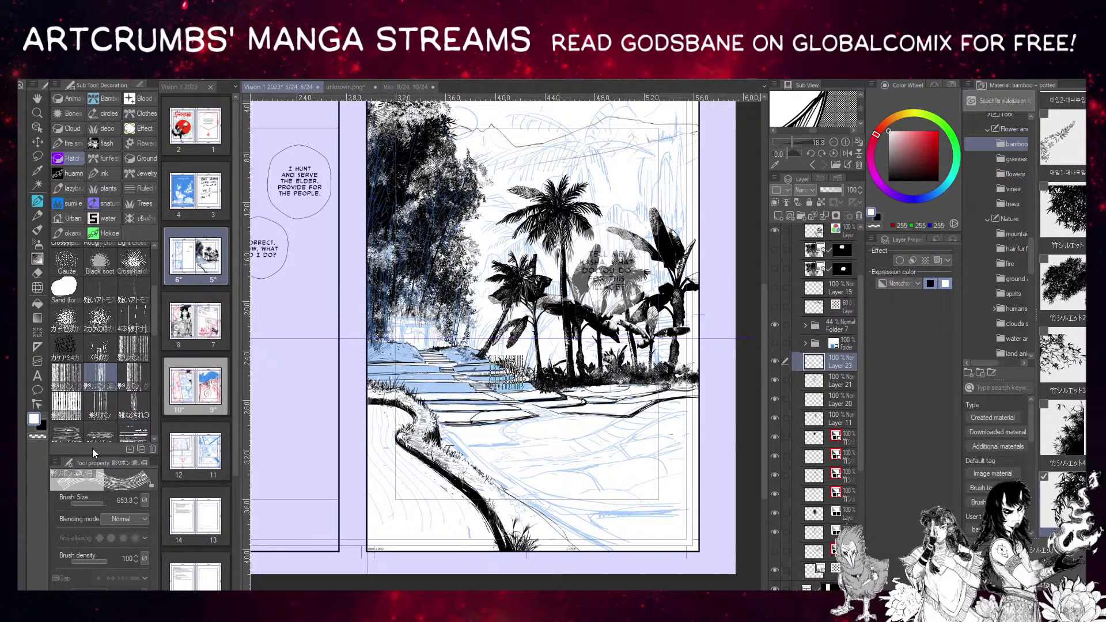
{"action": "left_click_drag", "start_coordinate": [395, 288], "coordinate": [399, 357]}
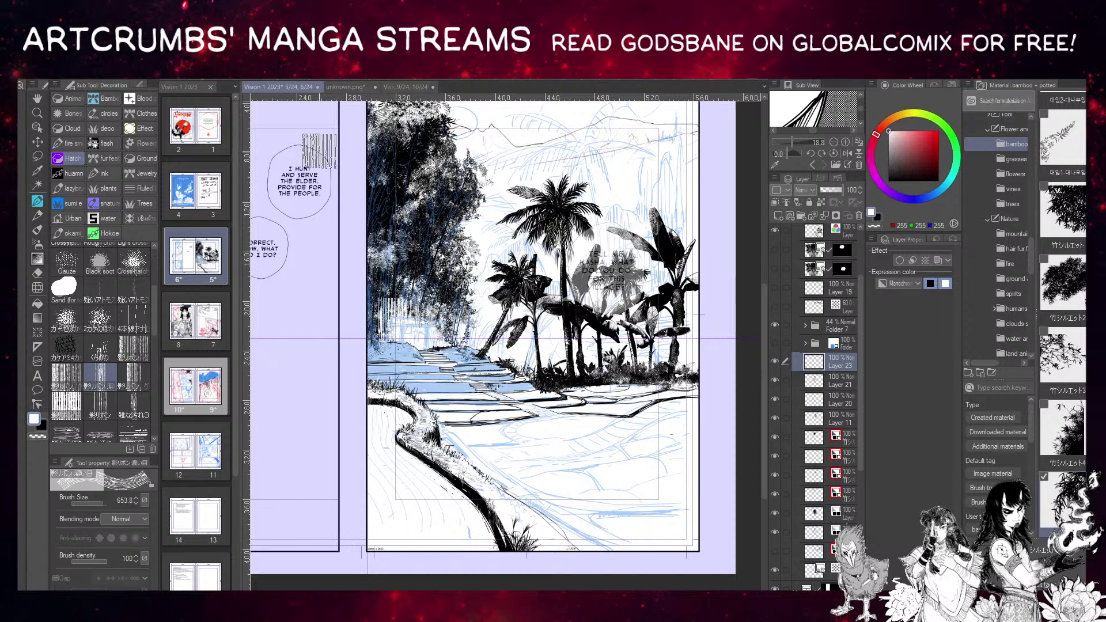
Choose the 雑な汚れ texture brush and paint white streaks over the grove's base at size 767.0.
{"action": "left_click", "coordinate": [111, 434]}
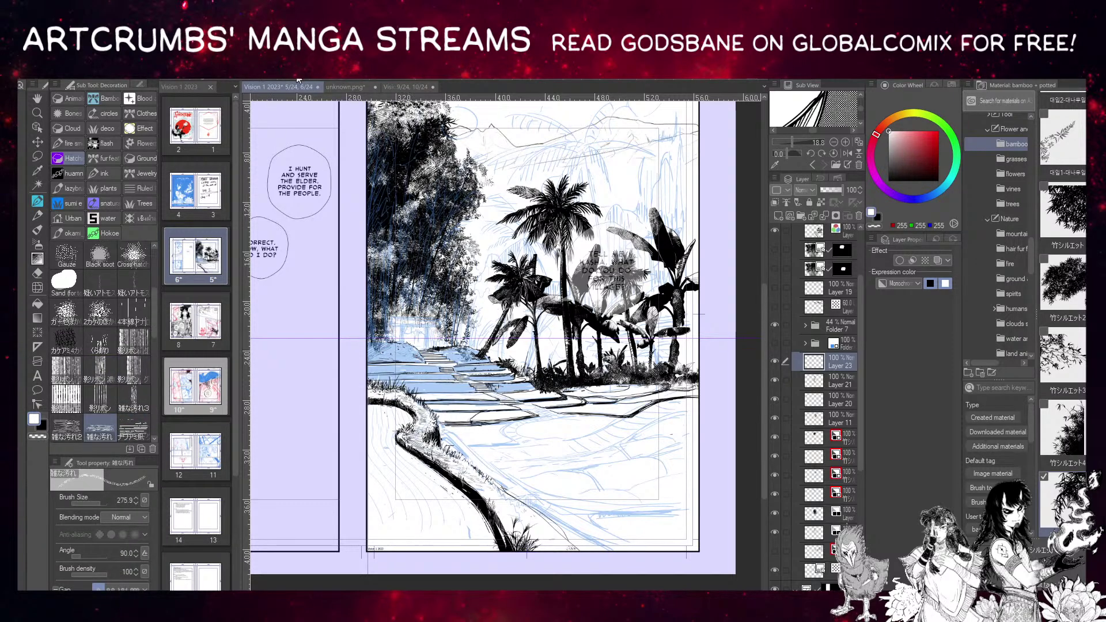
{"action": "left_click_drag", "start_coordinate": [102, 506], "coordinate": [111, 457]}
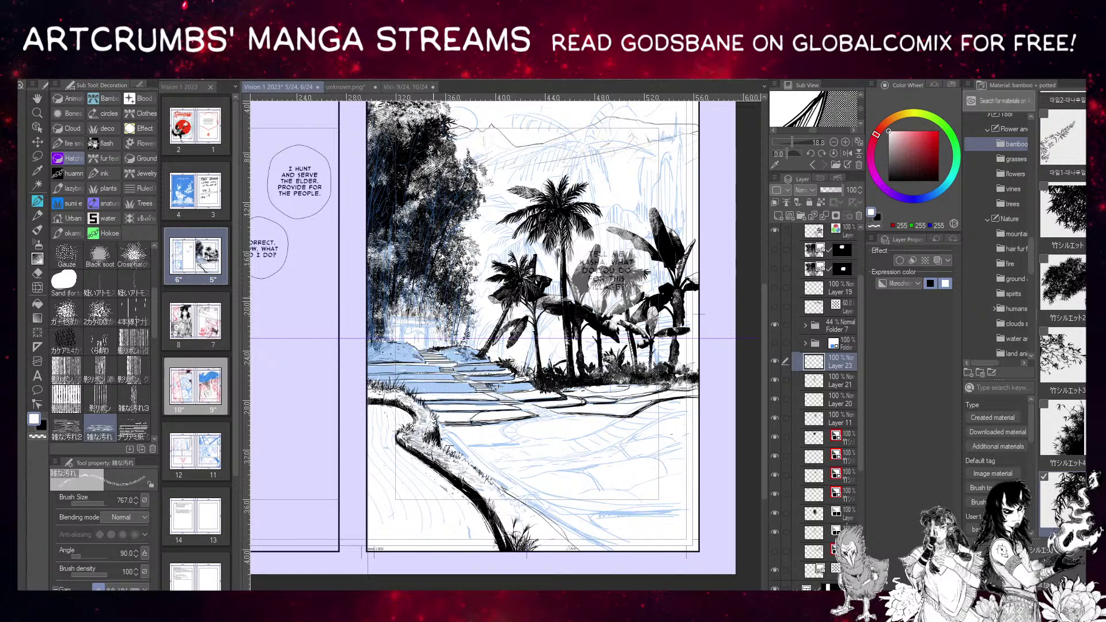
{"action": "mouse_move", "coordinate": [409, 357]}
{"action": "left_mouse_down"}
{"action": "mouse_move", "coordinate": [385, 285]}
{"action": "mouse_move", "coordinate": [370, 316]}
{"action": "mouse_move", "coordinate": [387, 371]}
{"action": "mouse_move", "coordinate": [434, 311]}
{"action": "mouse_move", "coordinate": [458, 363]}
{"action": "mouse_move", "coordinate": [426, 343]}
{"action": "mouse_move", "coordinate": [420, 313]}
{"action": "mouse_move", "coordinate": [386, 334]}
{"action": "mouse_move", "coordinate": [393, 346]}
{"action": "mouse_move", "coordinate": [408, 300]}
{"action": "mouse_move", "coordinate": [435, 360]}
{"action": "mouse_move", "coordinate": [432, 288]}
{"action": "mouse_move", "coordinate": [404, 352]}
{"action": "left_mouse_up"}
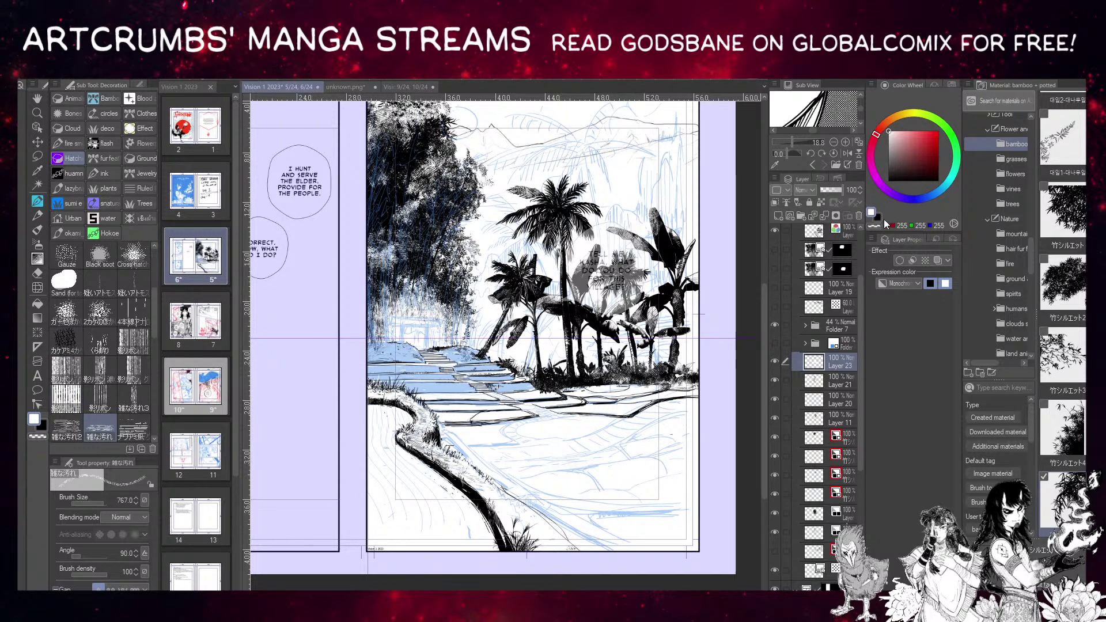
{"action": "left_click_drag", "start_coordinate": [445, 274], "coordinate": [456, 341]}
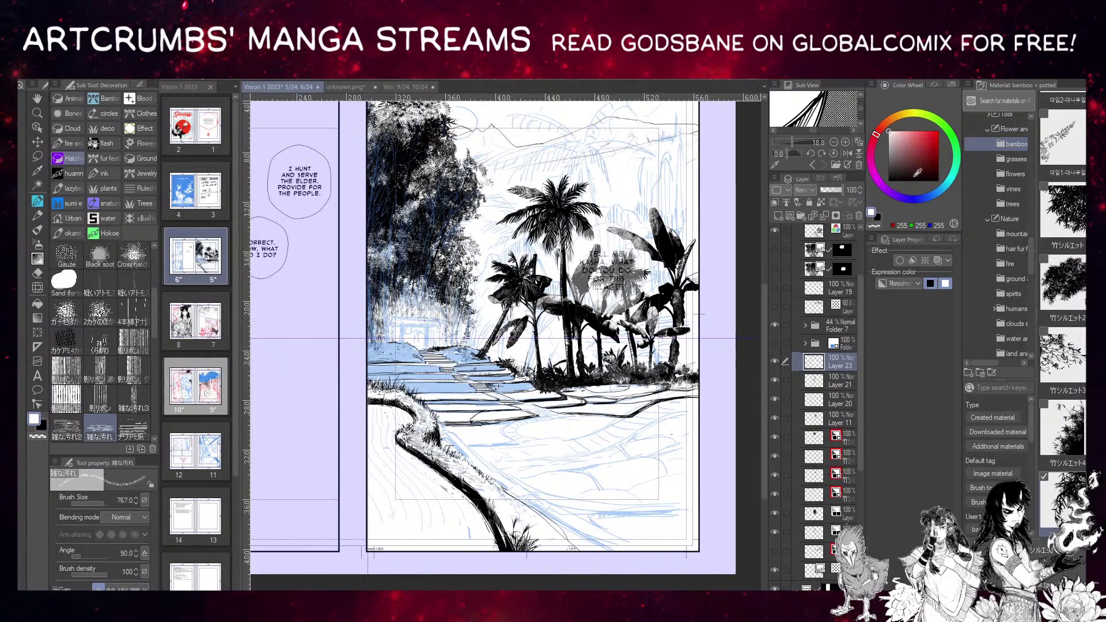
Work over the grove's base with the 雑な汚れ brush, using transparent colour first and white for the remaining strokes.
{"action": "left_click", "coordinate": [875, 226]}
{"action": "mouse_move", "coordinate": [442, 278]}
{"action": "left_mouse_down"}
{"action": "mouse_move", "coordinate": [456, 368]}
{"action": "mouse_move", "coordinate": [437, 346]}
{"action": "mouse_move", "coordinate": [463, 334]}
{"action": "left_mouse_up"}
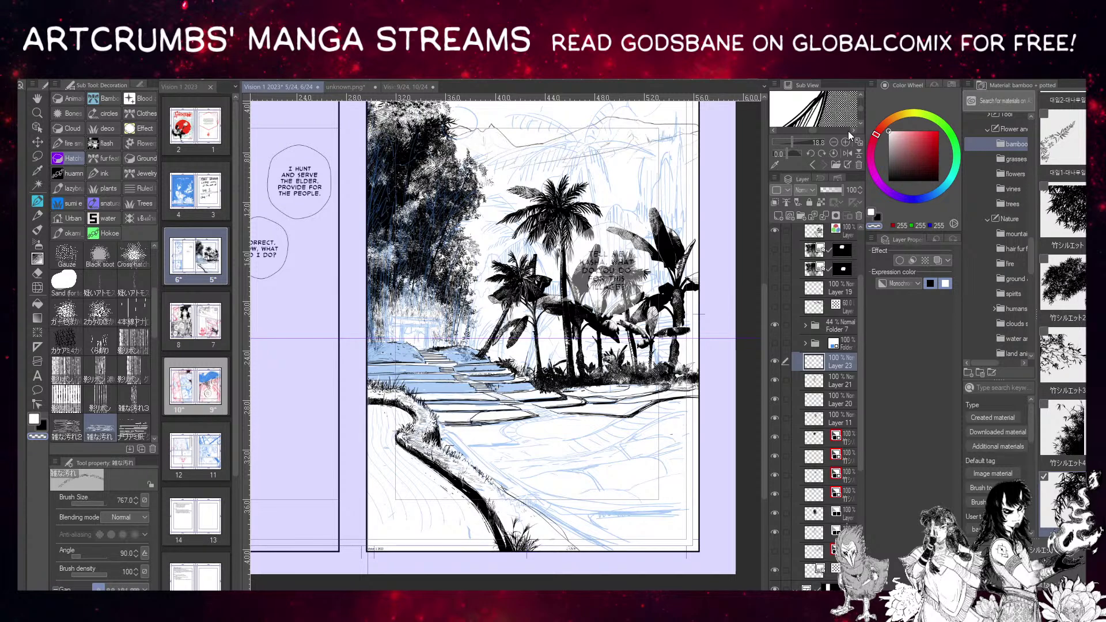
{"action": "left_click", "coordinate": [36, 421]}
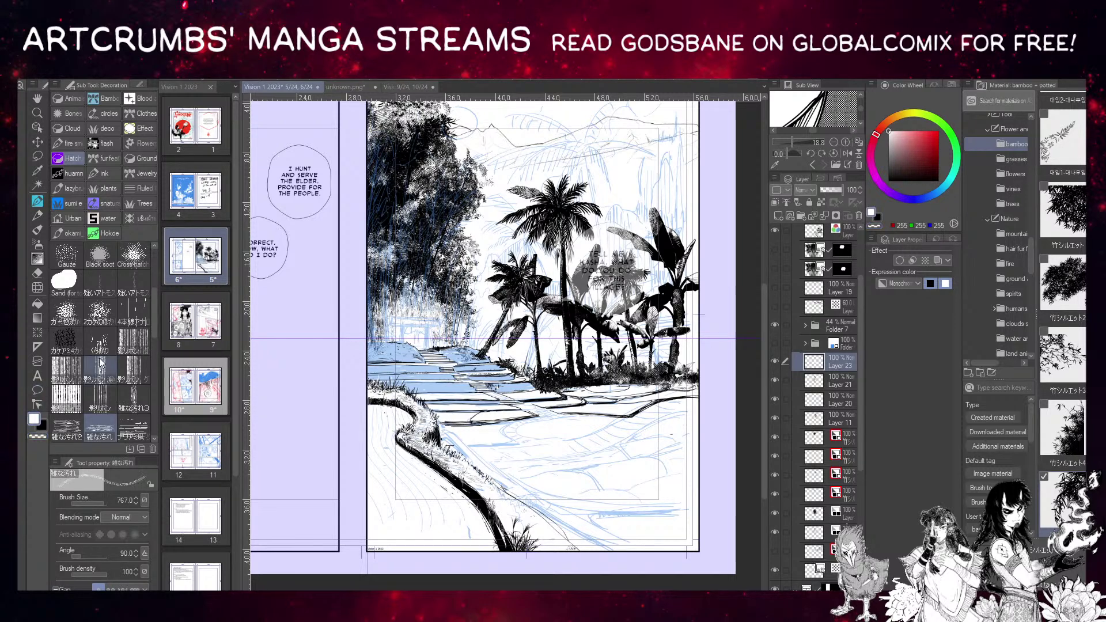
{"action": "left_click", "coordinate": [375, 307]}
{"action": "left_click_drag", "start_coordinate": [400, 283], "coordinate": [405, 328]}
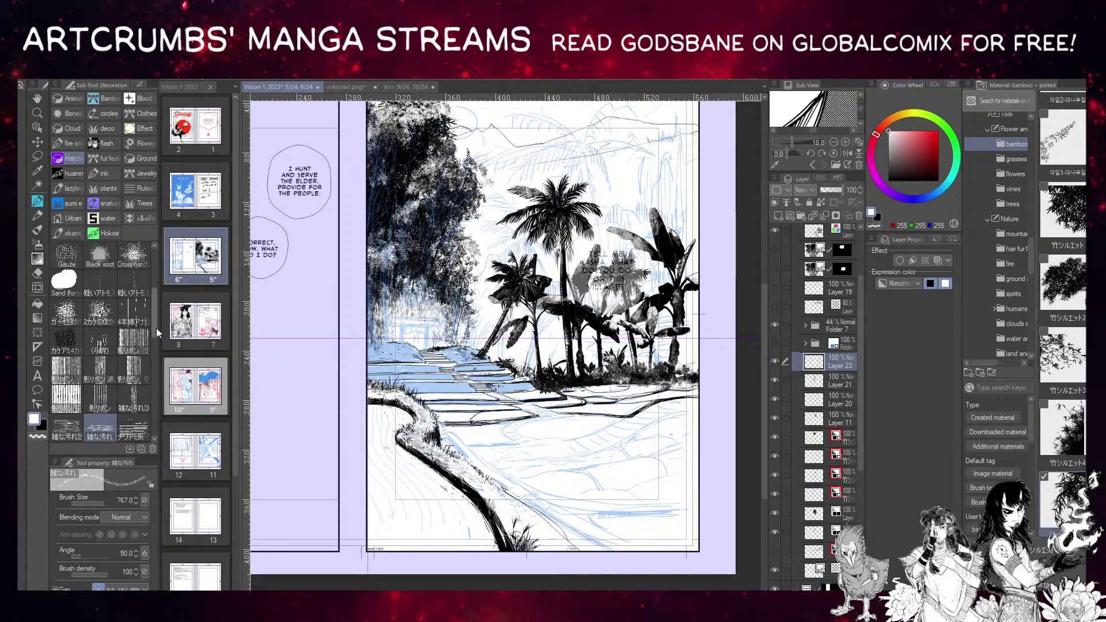
Try the Black soot brush at size 2000.0 in white over the grove's base and undo the stroke.
{"action": "scroll", "coordinate": [156, 346], "scroll_direction": "down", "scroll_amount": 5}
{"action": "left_click", "coordinate": [99, 331]}
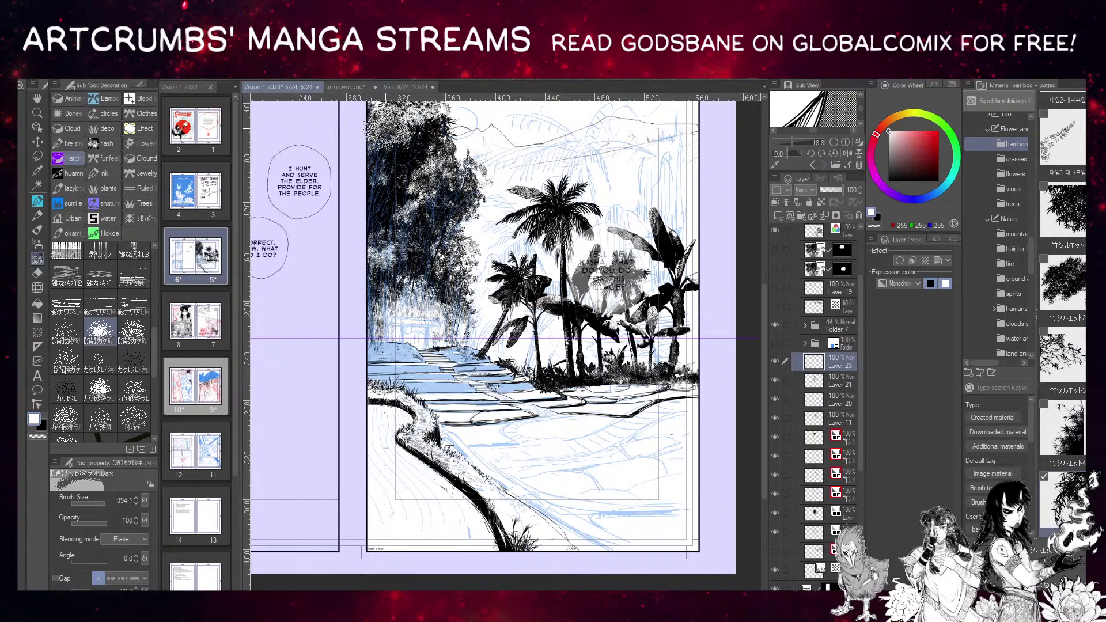
{"action": "scroll", "coordinate": [147, 273], "scroll_direction": "up", "scroll_amount": 5}
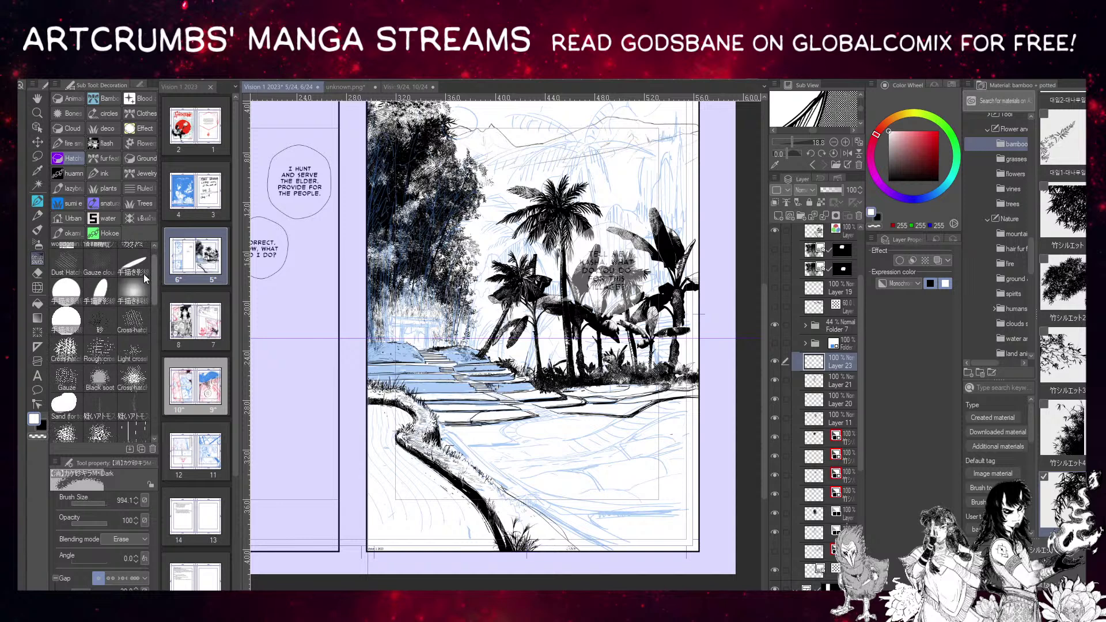
{"action": "left_click", "coordinate": [99, 379]}
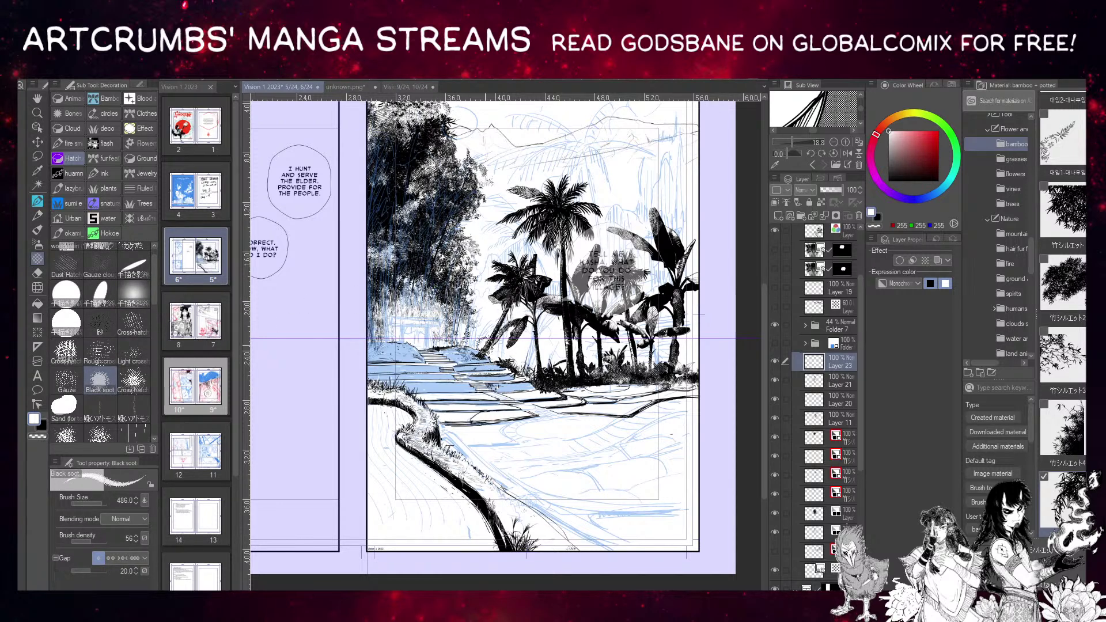
{"action": "left_click_drag", "start_coordinate": [129, 499], "coordinate": [139, 498]}
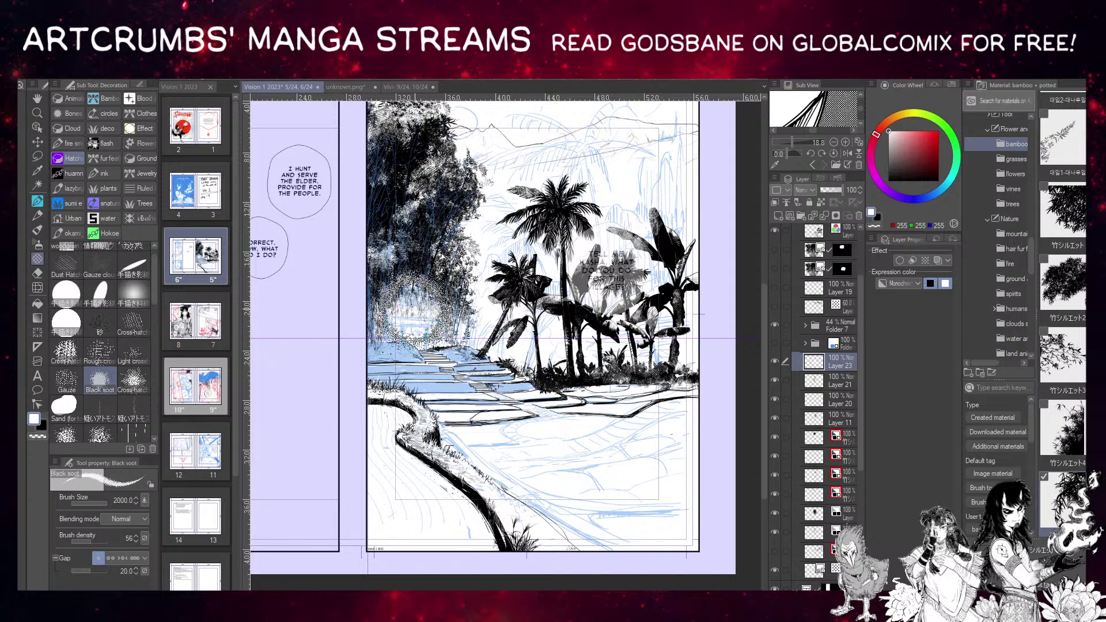
{"action": "left_click", "coordinate": [434, 293]}
{"action": "mouse_move", "coordinate": [434, 293]}
{"action": "left_mouse_down"}
{"action": "mouse_move", "coordinate": [417, 315]}
{"action": "mouse_move", "coordinate": [444, 322]}
{"action": "left_mouse_up"}
{"action": "key", "text": "ctrl+z"}
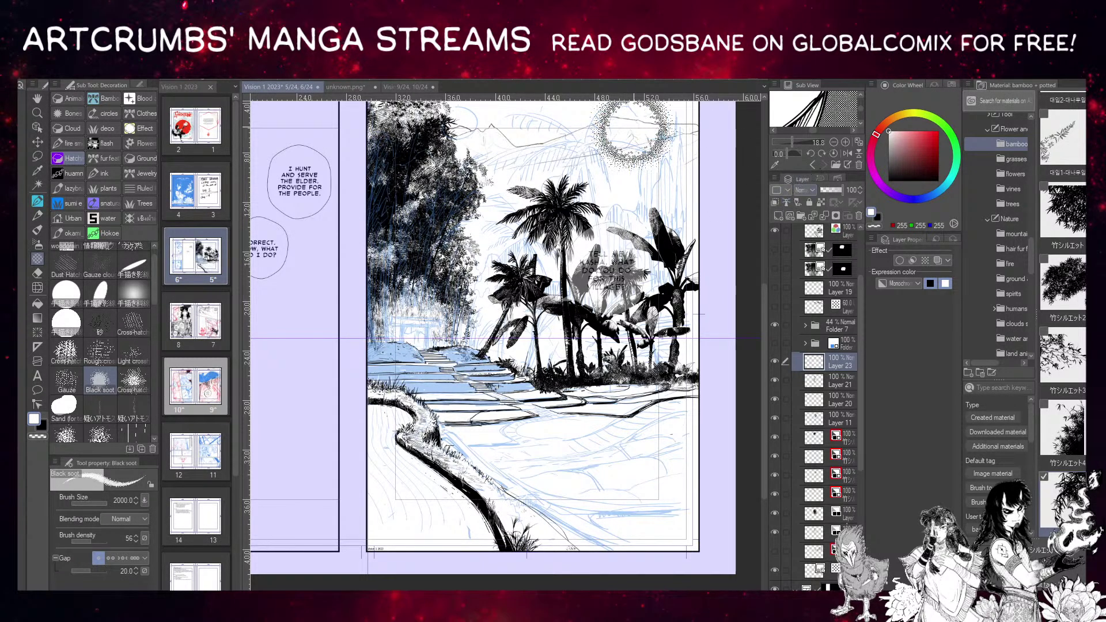
Try the cross-hatching brush for tone scraping at size 2000.0 over the grove's base and undo it.
{"action": "scroll", "coordinate": [156, 299], "scroll_direction": "down", "scroll_amount": 1}
{"action": "left_click", "coordinate": [133, 357]}
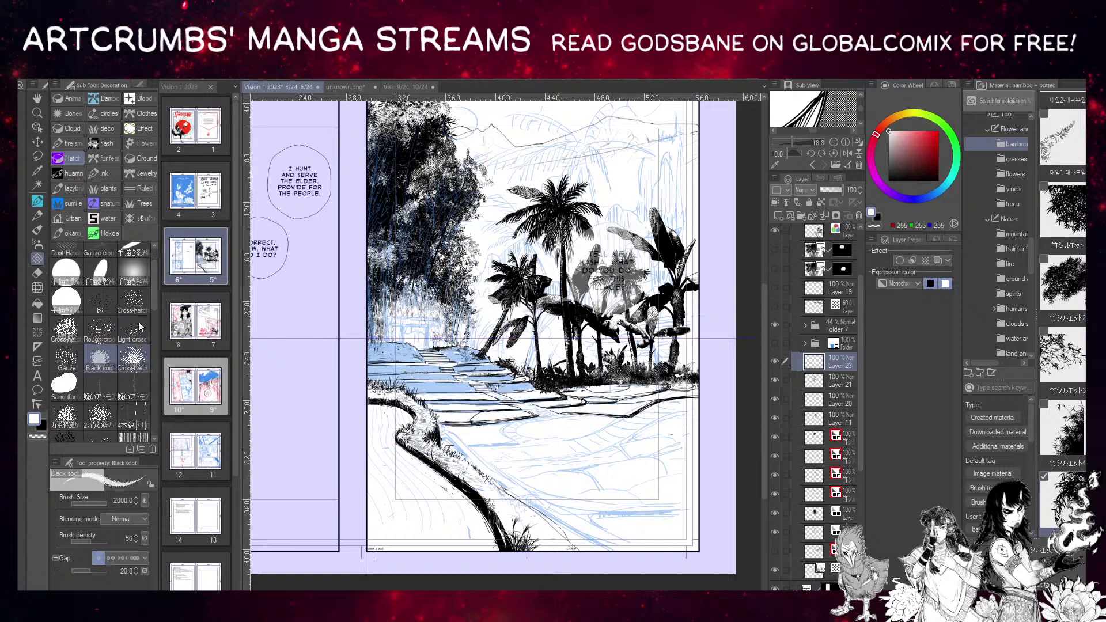
{"action": "left_click", "coordinate": [99, 502]}
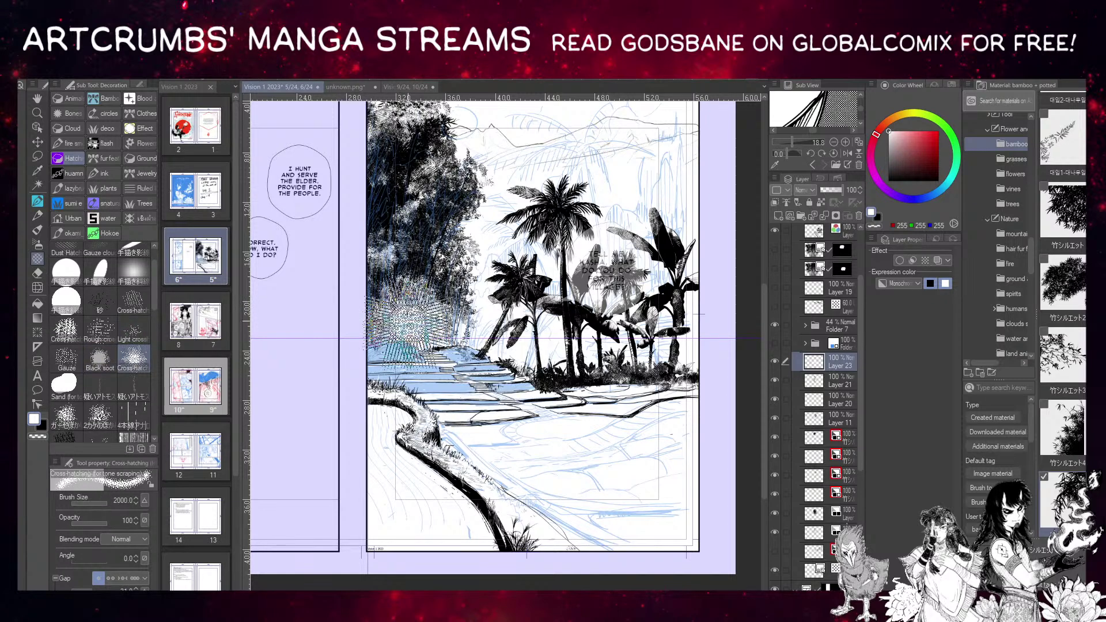
{"action": "mouse_move", "coordinate": [406, 323]}
{"action": "left_mouse_down"}
{"action": "mouse_move", "coordinate": [587, 318]}
{"action": "mouse_move", "coordinate": [596, 176]}
{"action": "left_mouse_up"}
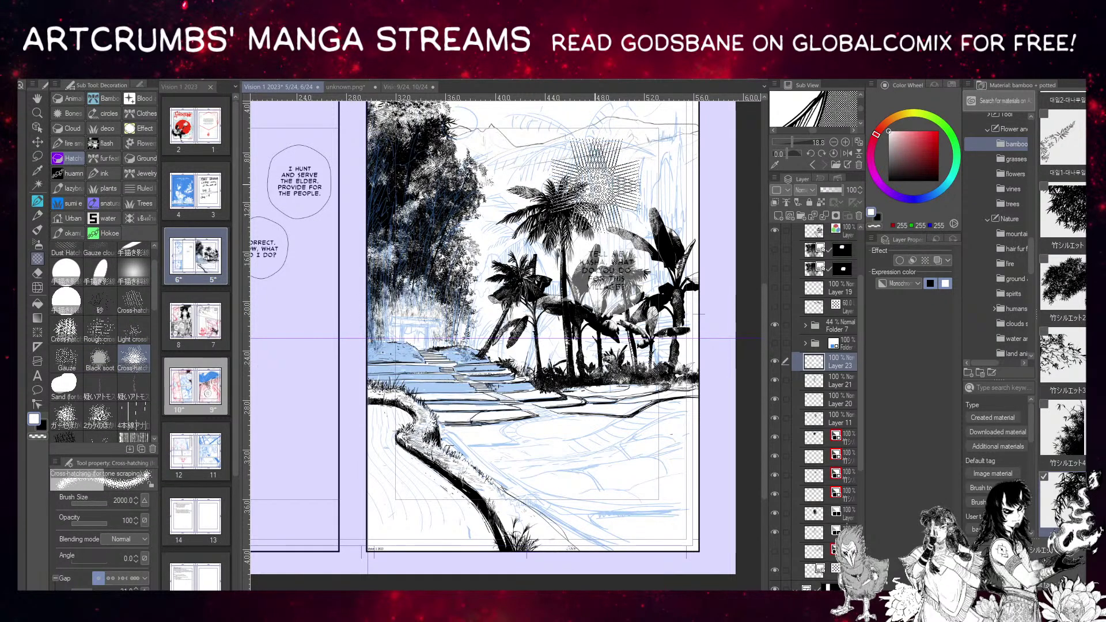
{"action": "key", "text": "ctrl+z"}
Choose the 2カケ texture brush, set its size to 2000.0, and paint white speckled texture over the grove's base.
{"action": "scroll", "coordinate": [155, 288], "scroll_direction": "down", "scroll_amount": 1}
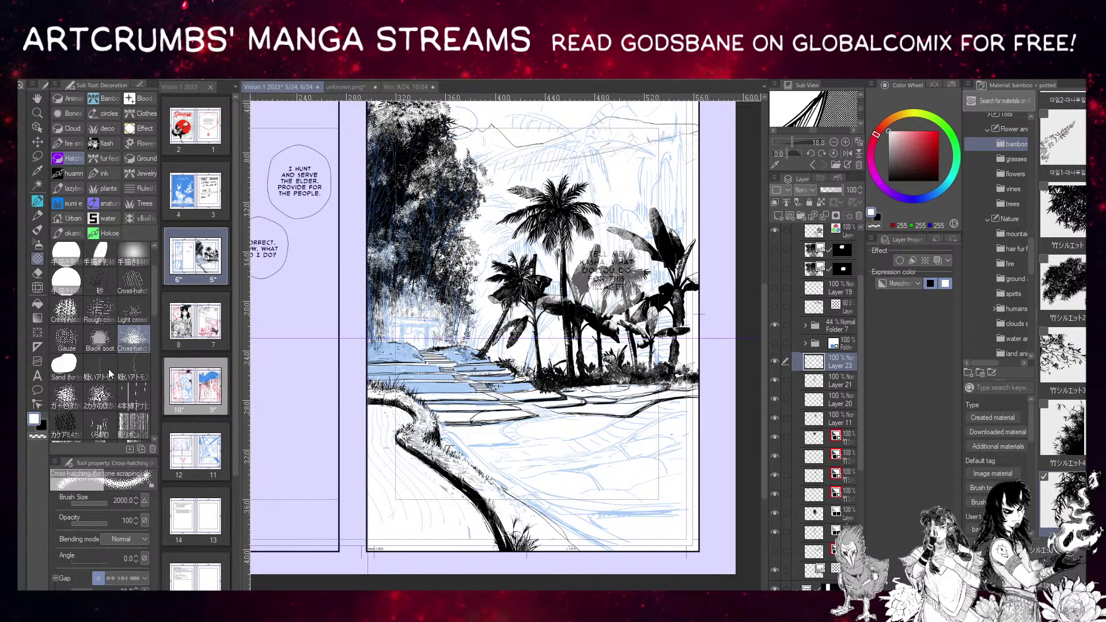
{"action": "left_click", "coordinate": [99, 397]}
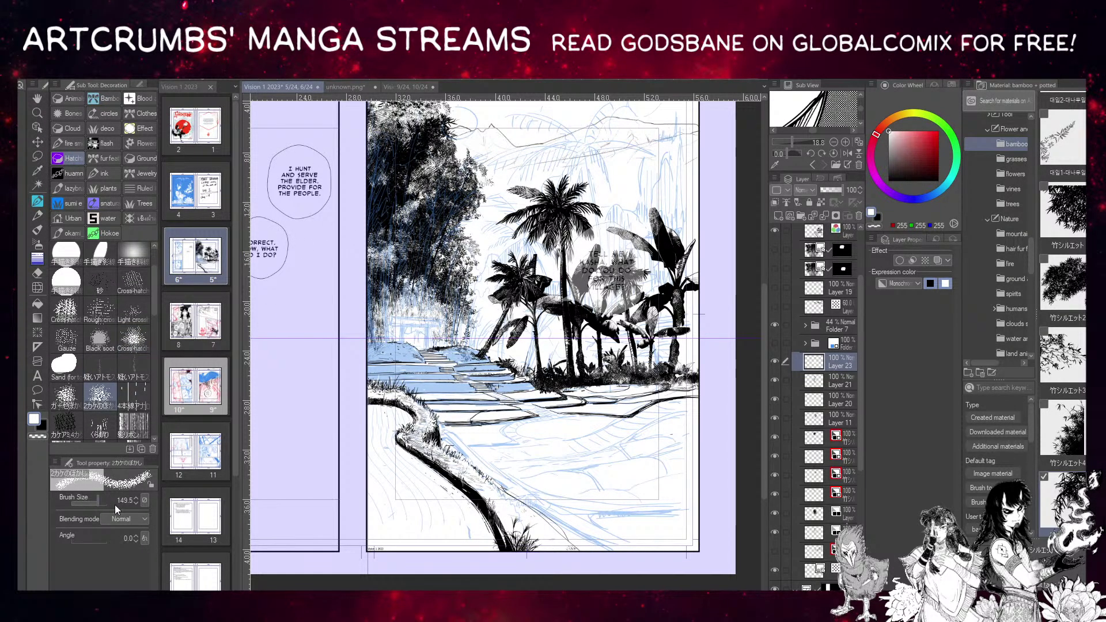
{"action": "left_click_drag", "start_coordinate": [115, 505], "coordinate": [144, 504]}
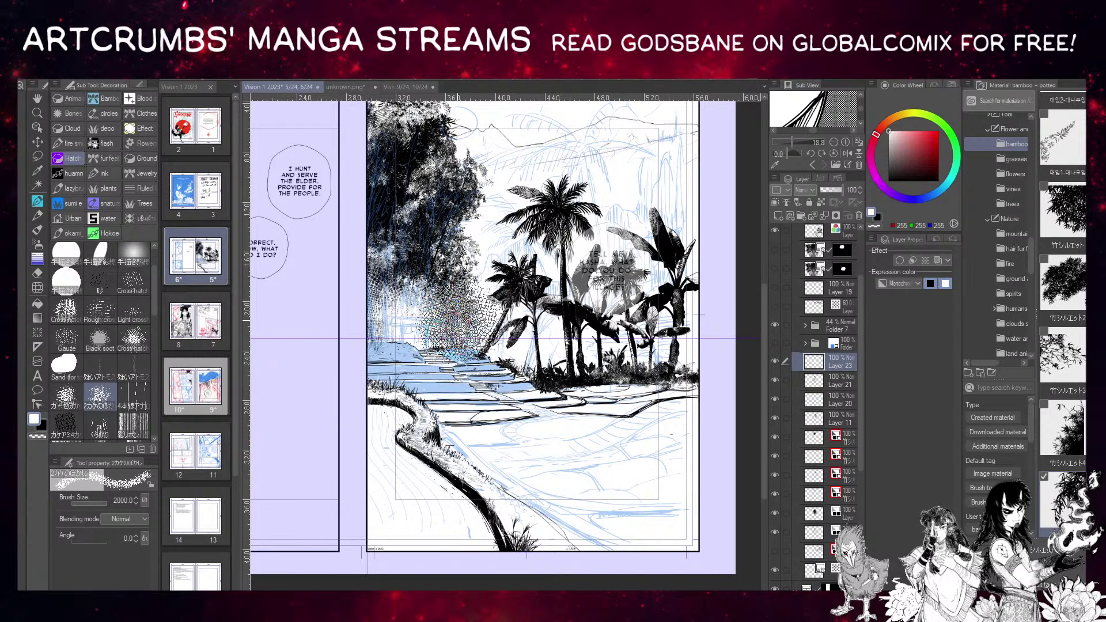
{"action": "left_click_drag", "start_coordinate": [571, 416], "coordinate": [550, 426]}
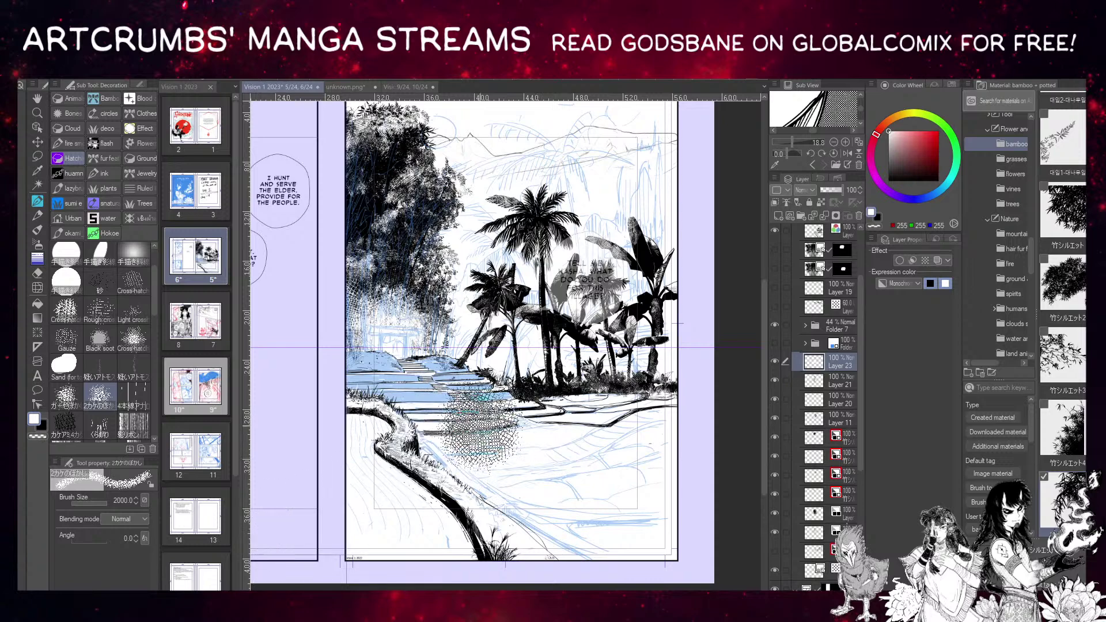
{"action": "left_click_drag", "start_coordinate": [477, 427], "coordinate": [501, 459]}
{"action": "key", "text": "ctrl+z"}
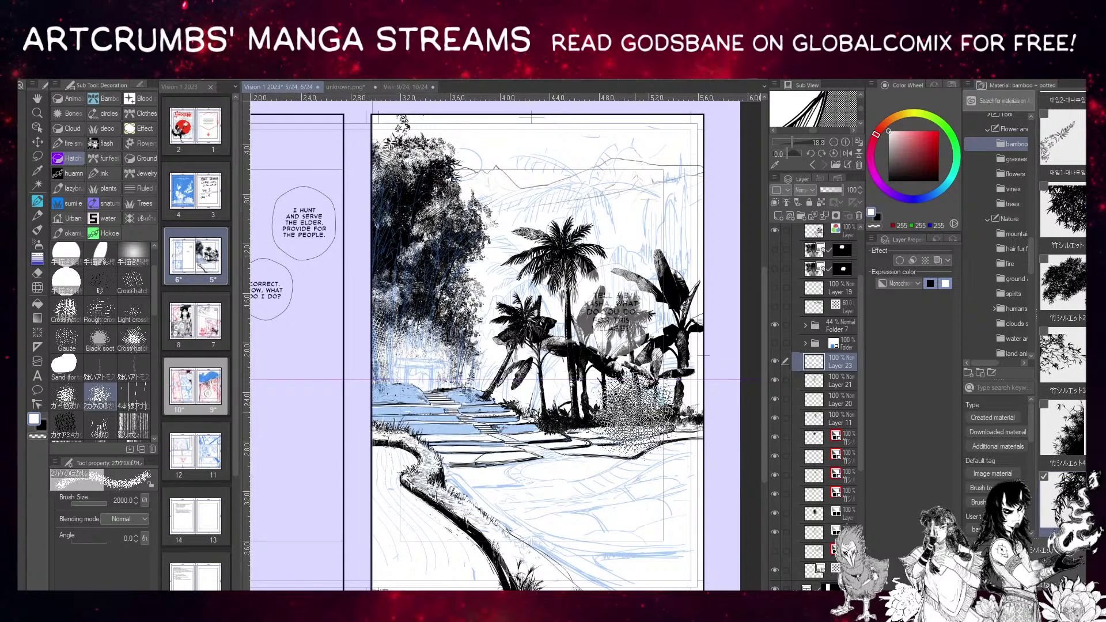
{"action": "mouse_move", "coordinate": [600, 305]}
{"action": "left_mouse_down"}
{"action": "mouse_move", "coordinate": [567, 295]}
{"action": "mouse_move", "coordinate": [577, 274]}
{"action": "left_mouse_up"}
{"action": "left_click_drag", "start_coordinate": [398, 270], "coordinate": [450, 345]}
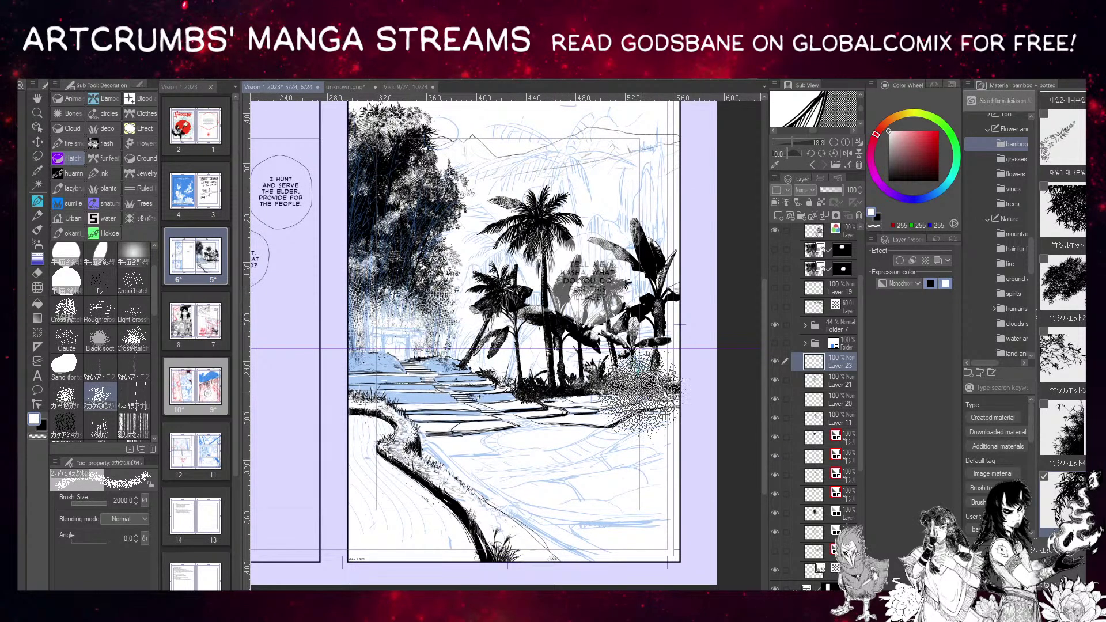
{"action": "key", "text": "ctrl+z"}
{"action": "left_click", "coordinate": [367, 291]}
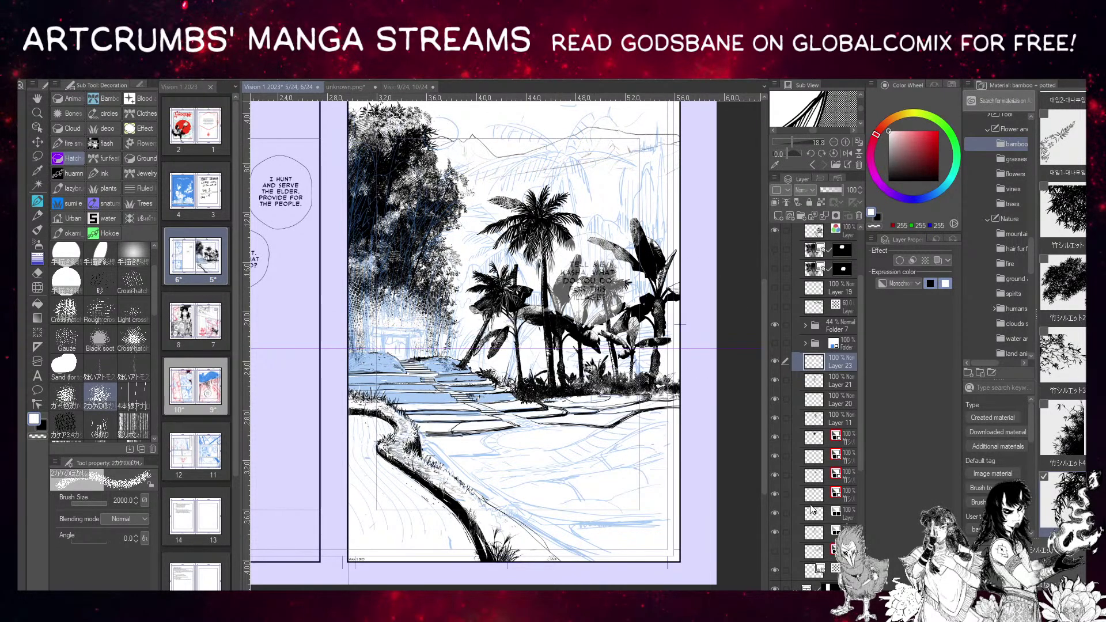
With Folder 7 temporarily hidden, brush more 2カケ texture around the grove's lower edge, and switch to the Pen tool.
{"action": "left_click", "coordinate": [774, 325]}
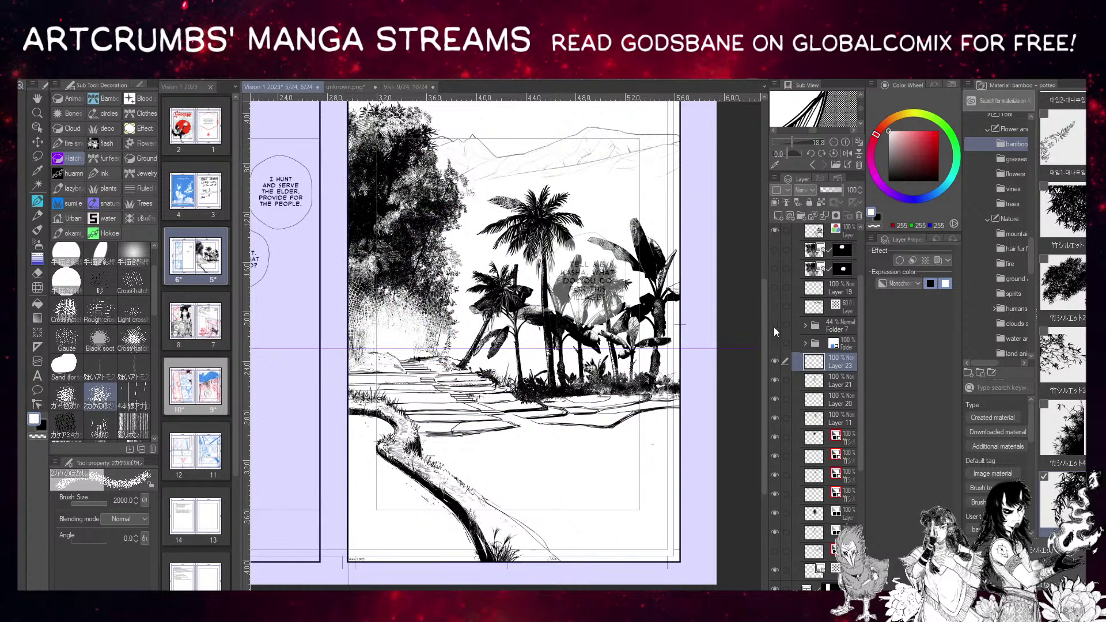
{"action": "left_click", "coordinate": [773, 361]}
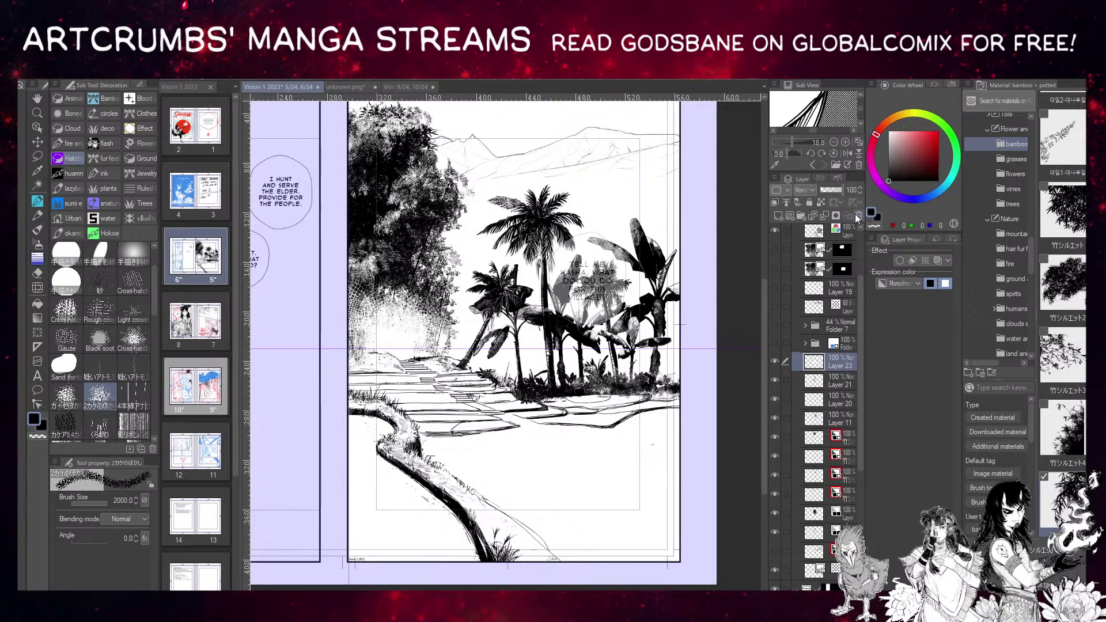
{"action": "left_click", "coordinate": [873, 227]}
{"action": "mouse_move", "coordinate": [438, 260]}
{"action": "left_mouse_down"}
{"action": "mouse_move", "coordinate": [362, 272]}
{"action": "mouse_move", "coordinate": [466, 258]}
{"action": "mouse_move", "coordinate": [420, 276]}
{"action": "mouse_move", "coordinate": [498, 274]}
{"action": "mouse_move", "coordinate": [464, 308]}
{"action": "mouse_move", "coordinate": [467, 331]}
{"action": "mouse_move", "coordinate": [458, 328]}
{"action": "mouse_move", "coordinate": [472, 288]}
{"action": "left_mouse_up"}
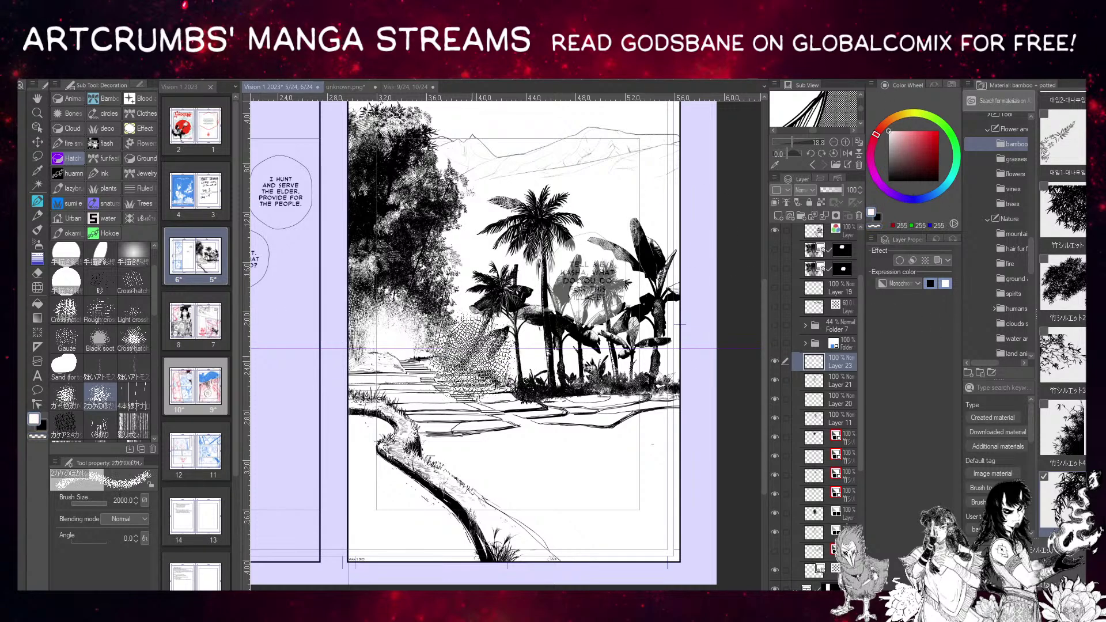
{"action": "mouse_move", "coordinate": [474, 357]}
{"action": "left_mouse_down"}
{"action": "mouse_move", "coordinate": [405, 322]}
{"action": "mouse_move", "coordinate": [525, 394]}
{"action": "mouse_move", "coordinate": [468, 408]}
{"action": "mouse_move", "coordinate": [562, 389]}
{"action": "left_mouse_up"}
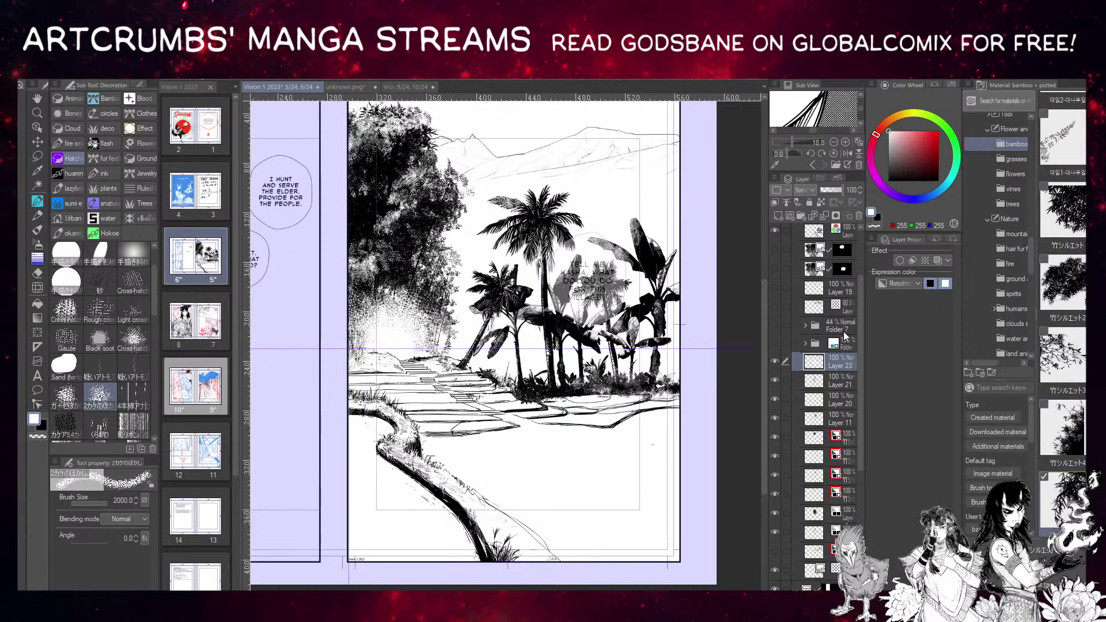
{"action": "left_click", "coordinate": [775, 324]}
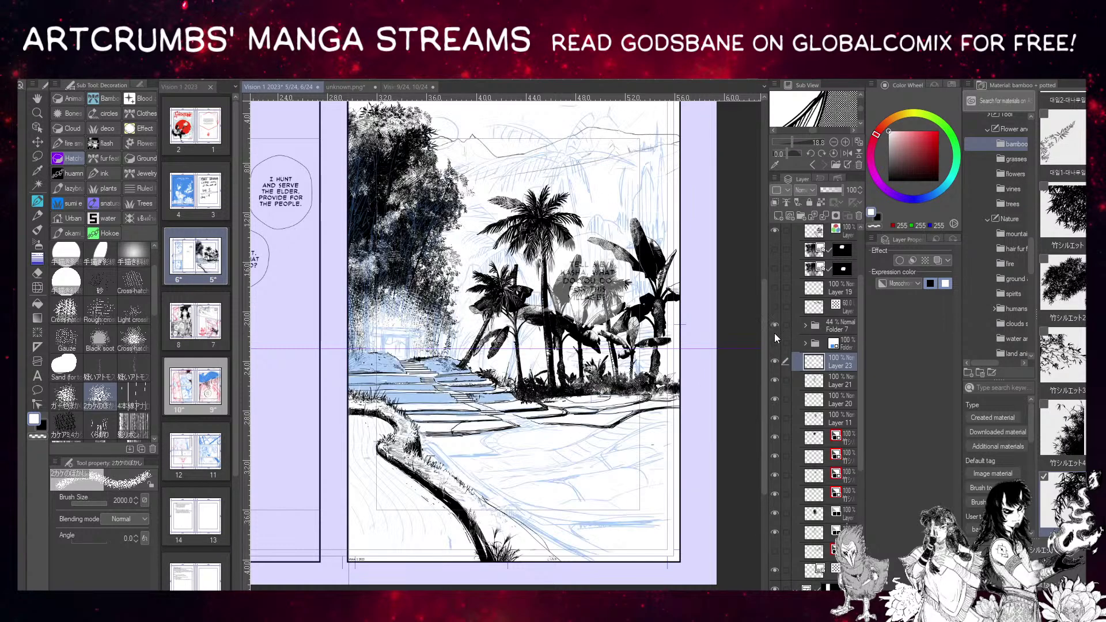
{"action": "key", "text": "p"}
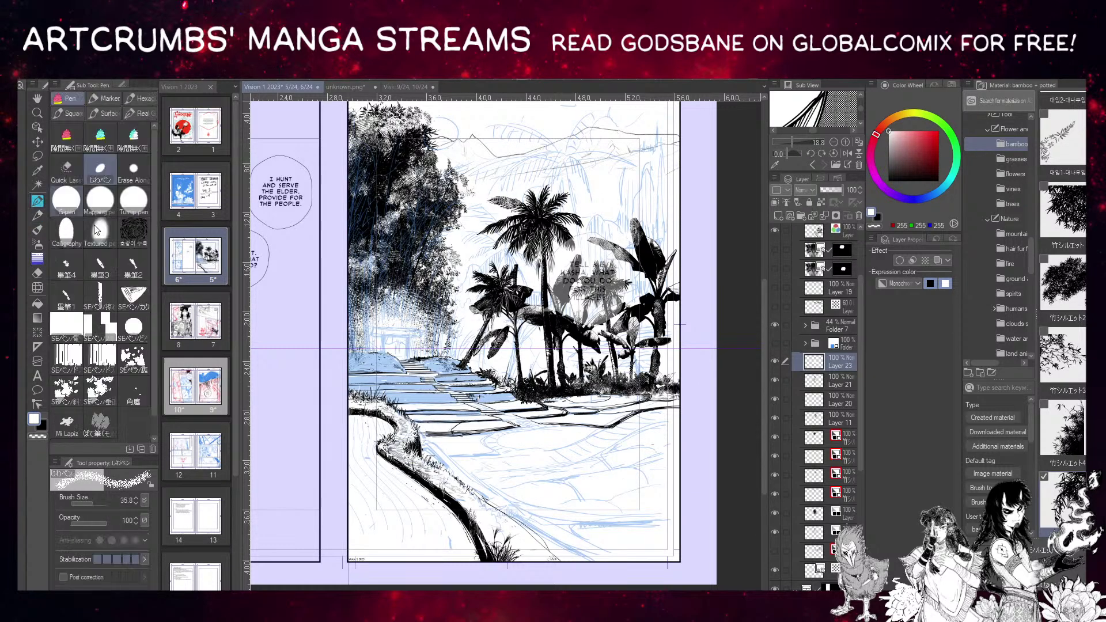
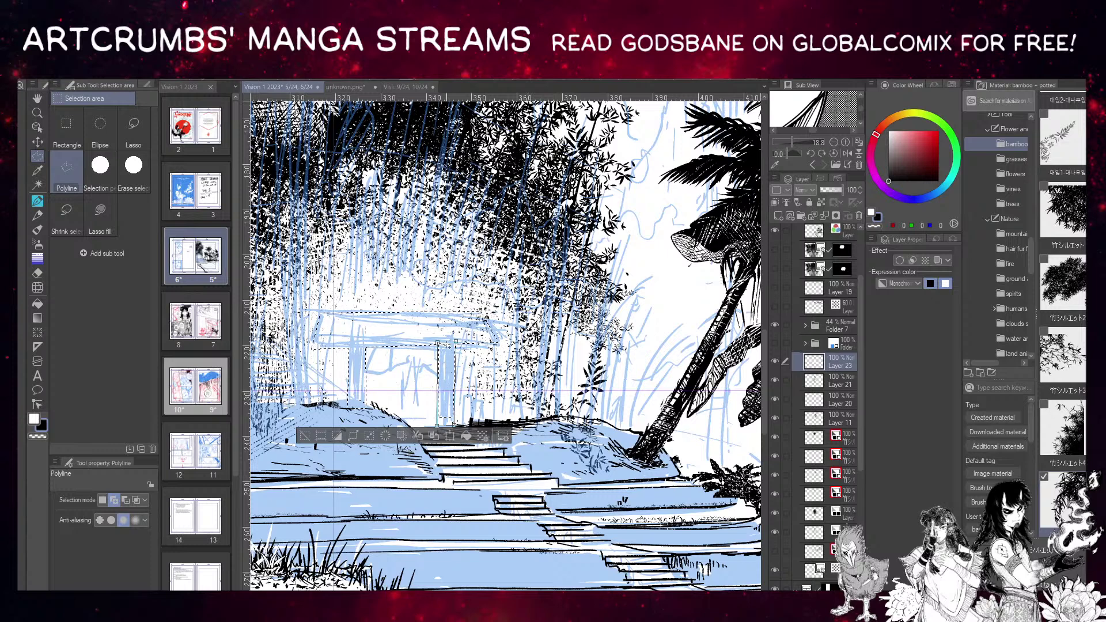
Complete the polyline selection of the gate's roof and posts, fill it with black on Layer 23, and deselect.
{"action": "left_click", "coordinate": [437, 342]}
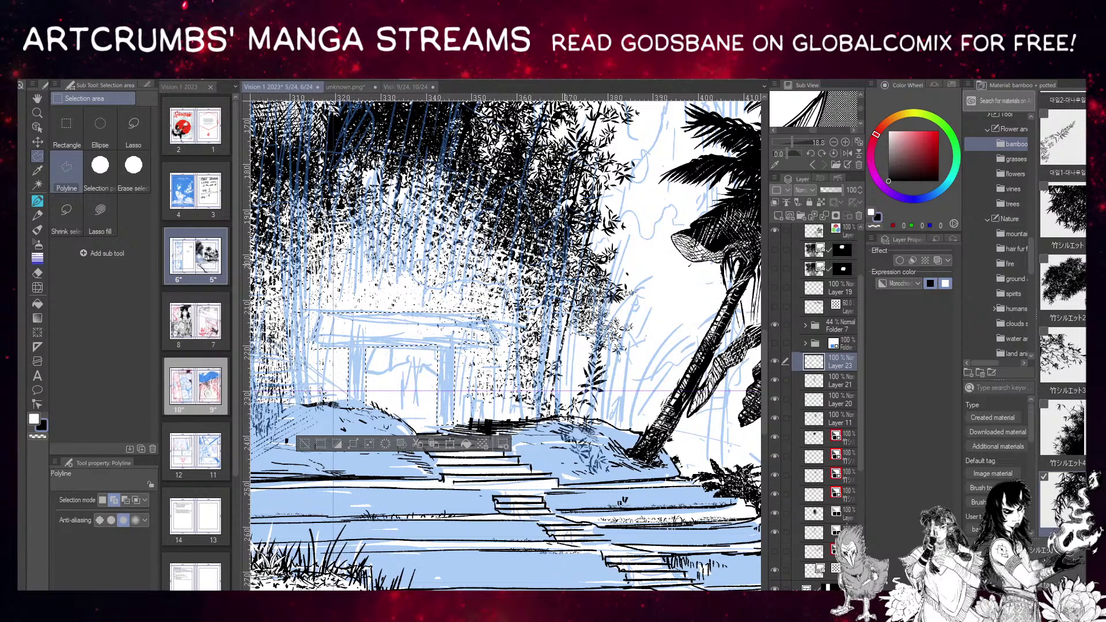
{"action": "key", "text": "alt+BackSpace"}
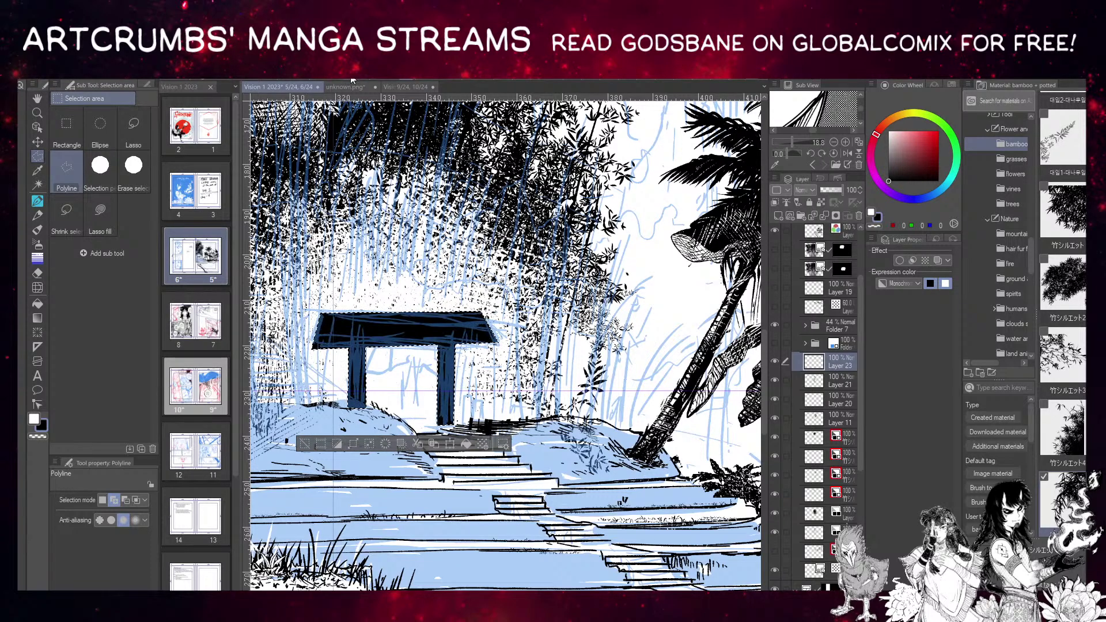
{"action": "key", "text": "ctrl+d"}
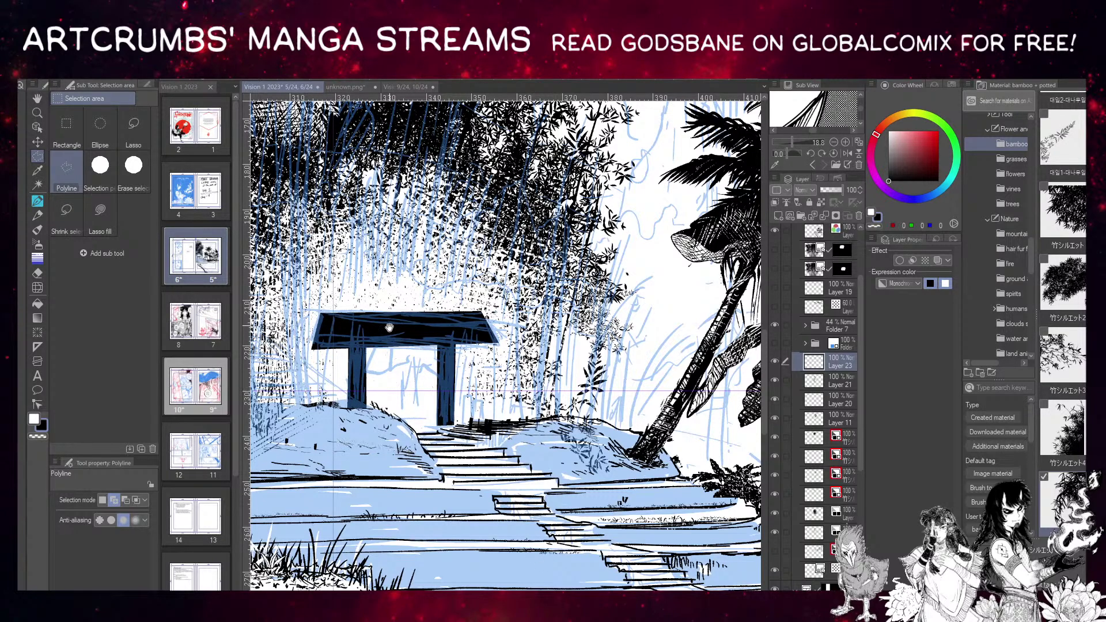
Hide Folder 7 and check how the black gate reads against the grove across the whole page.
{"action": "left_click_drag", "start_coordinate": [389, 327], "coordinate": [467, 335]}
{"action": "scroll", "coordinate": [518, 356], "scroll_direction": "down", "scroll_amount": 8}
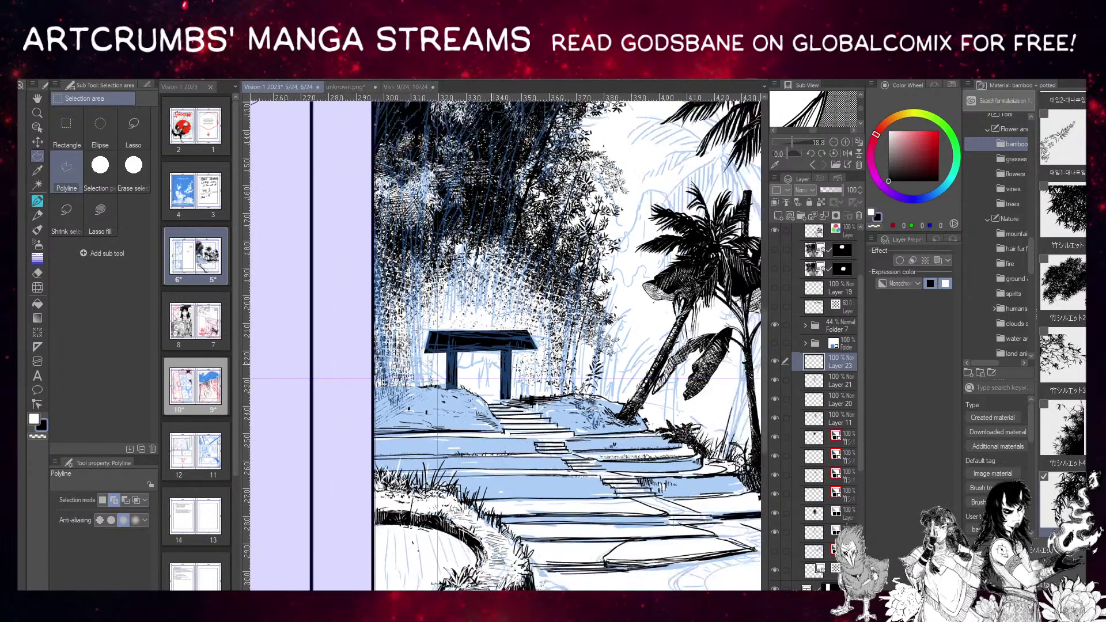
{"action": "scroll", "coordinate": [592, 351], "scroll_direction": "down", "scroll_amount": 1}
{"action": "left_click_drag", "start_coordinate": [592, 351], "coordinate": [512, 370]}
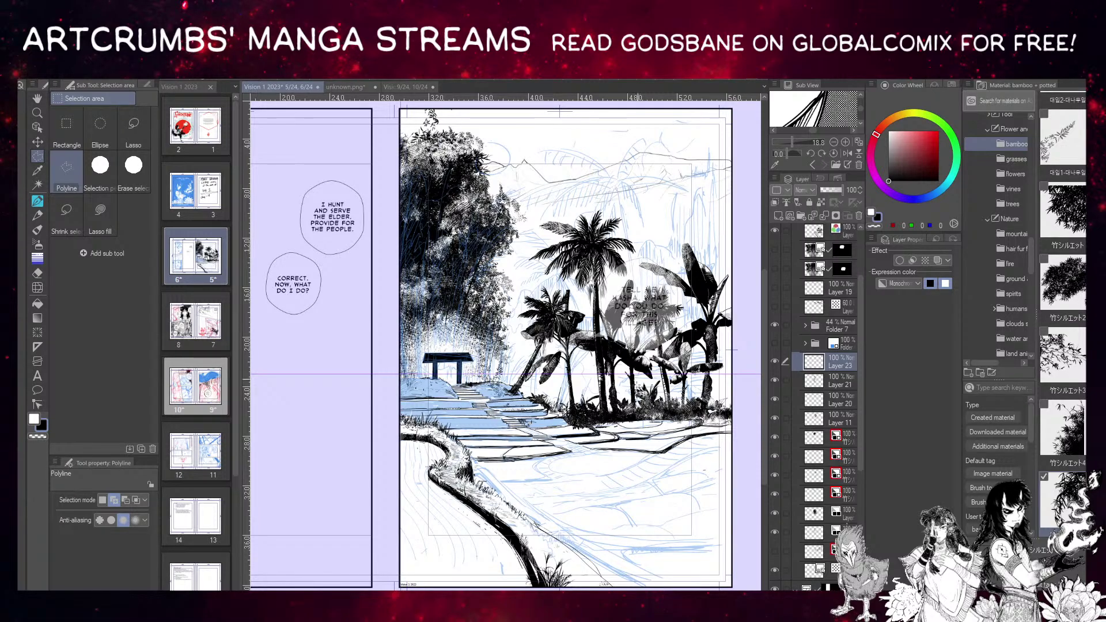
{"action": "left_click_drag", "start_coordinate": [578, 381], "coordinate": [499, 379]}
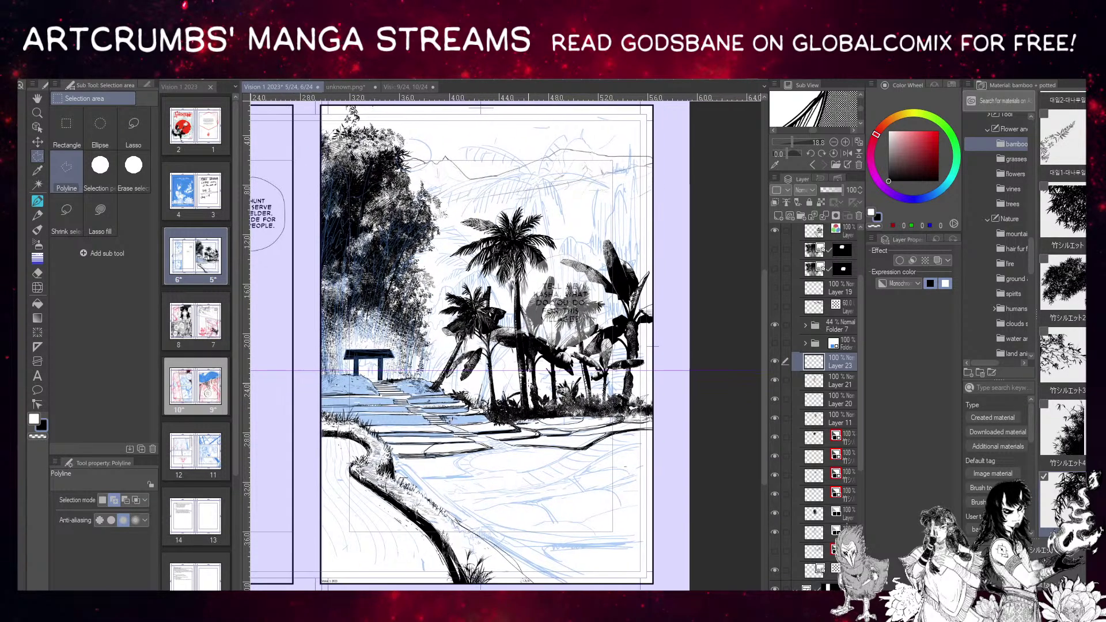
{"action": "scroll", "coordinate": [368, 351], "scroll_direction": "up", "scroll_amount": 8}
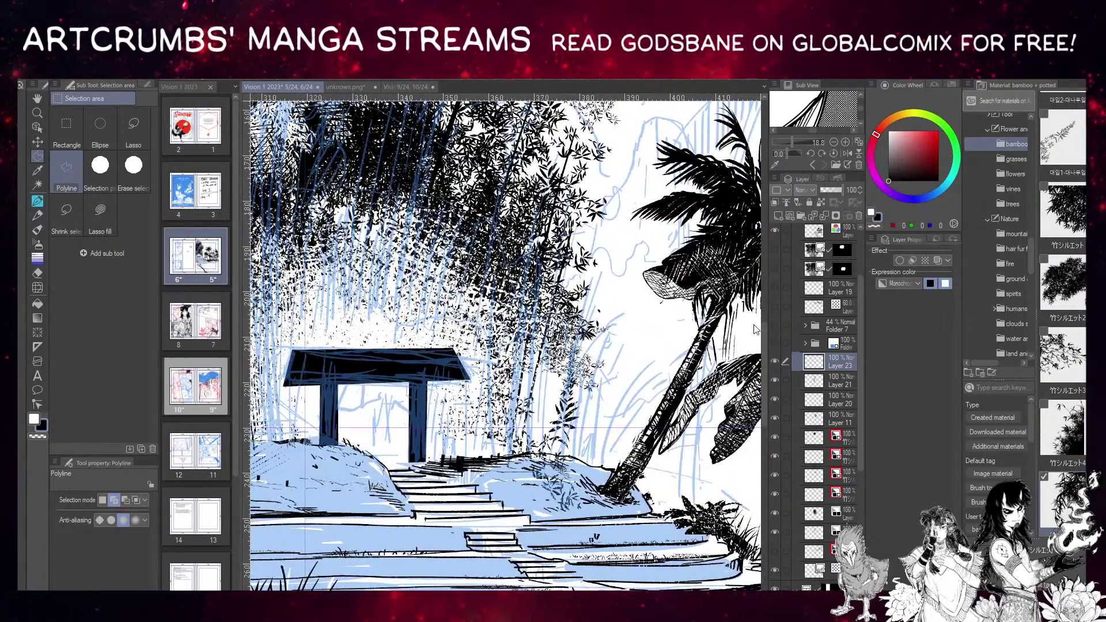
{"action": "left_click", "coordinate": [774, 325]}
{"action": "scroll", "coordinate": [529, 362], "scroll_direction": "down", "scroll_amount": 8}
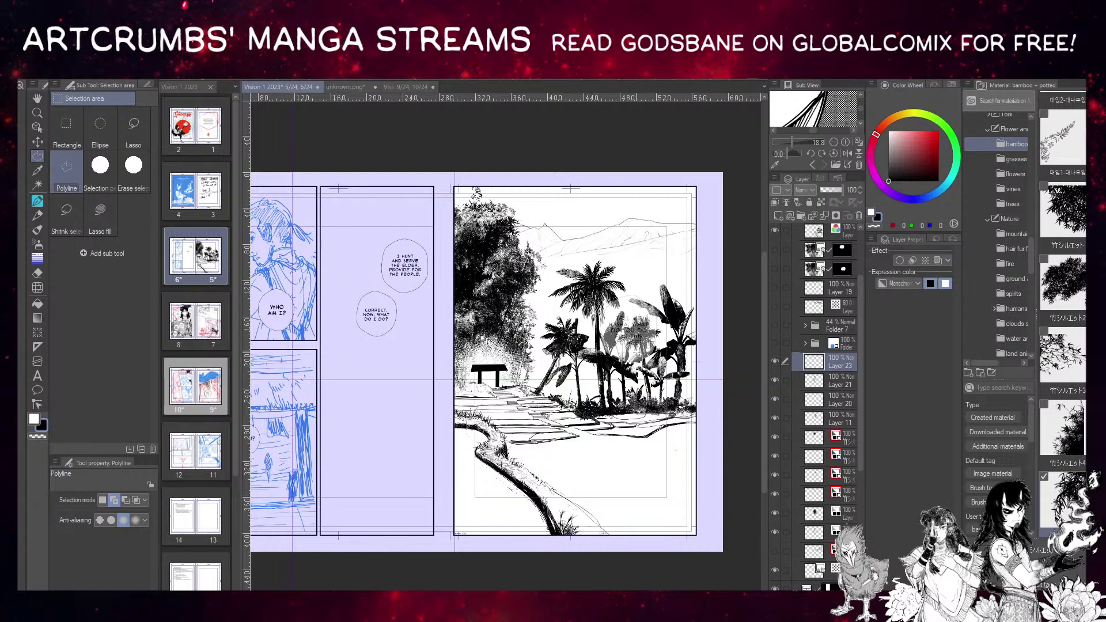
{"action": "scroll", "coordinate": [703, 389], "scroll_direction": "up", "scroll_amount": 1}
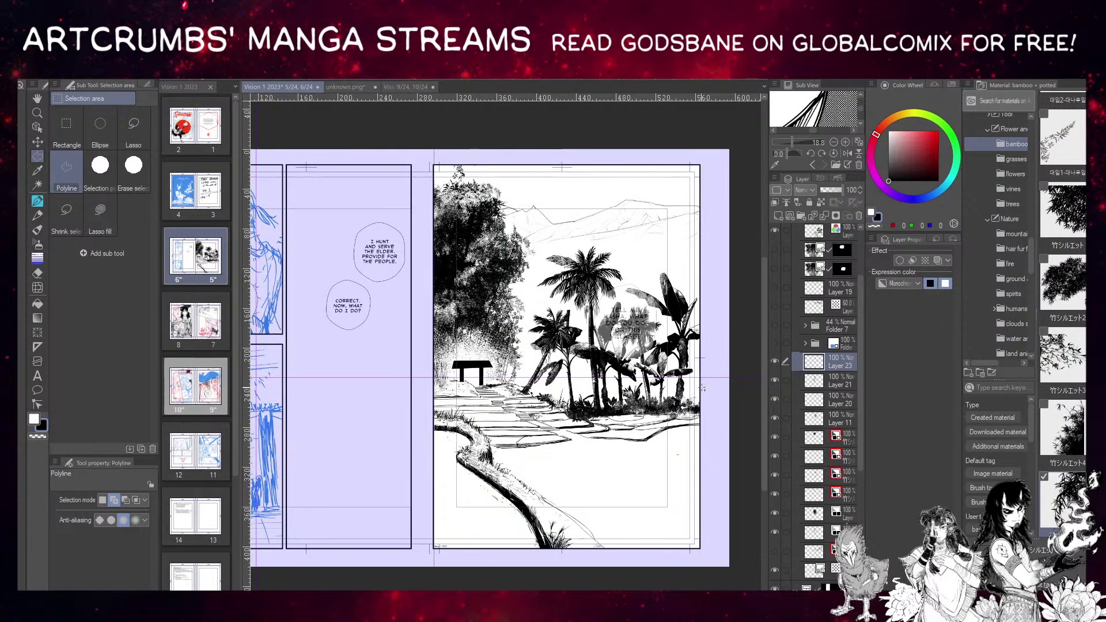
Toggle Layer 21 and Layer 23 to check their contents, and undo the gate's deselection and black fill.
{"action": "left_click", "coordinate": [775, 380]}
{"action": "left_click", "coordinate": [775, 380]}
{"action": "left_click", "coordinate": [775, 361]}
{"action": "left_click", "coordinate": [775, 362]}
{"action": "key", "text": "ctrl+z"}
{"action": "key", "text": "ctrl+z"}
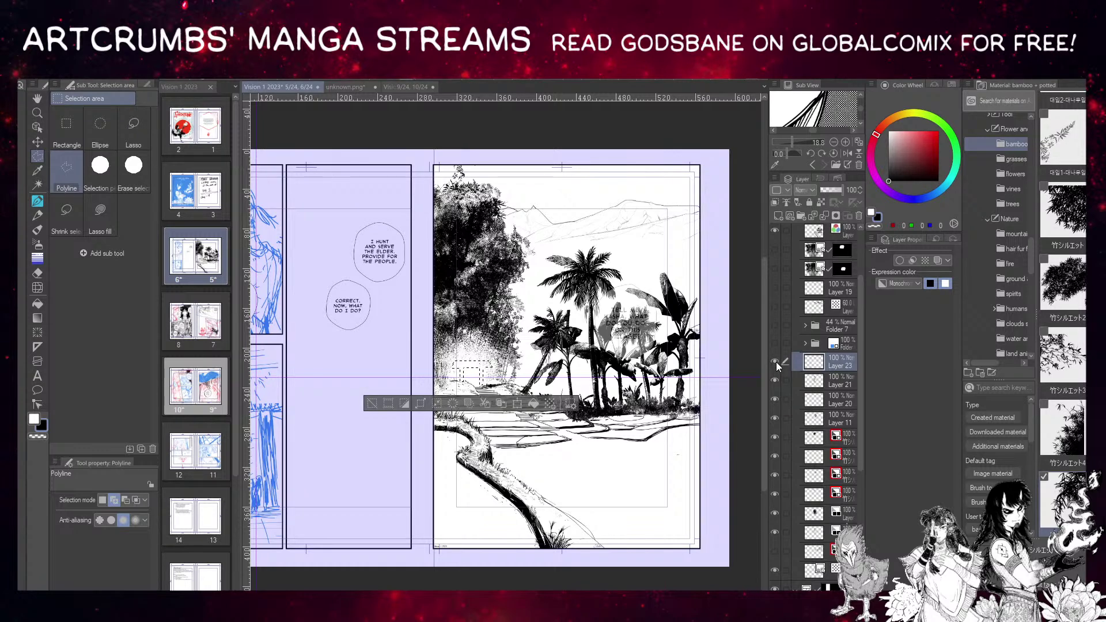
Fill the gate selection with black on a new layer above Layer 23, and deselect.
{"action": "left_click", "coordinate": [777, 216]}
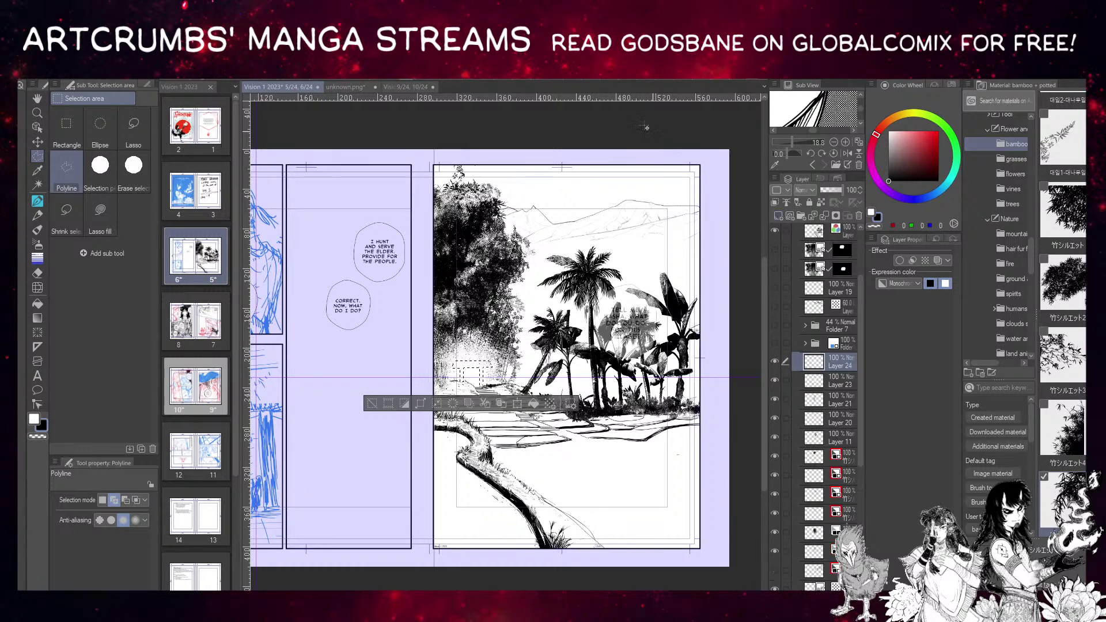
{"action": "key", "text": "alt+BackSpace"}
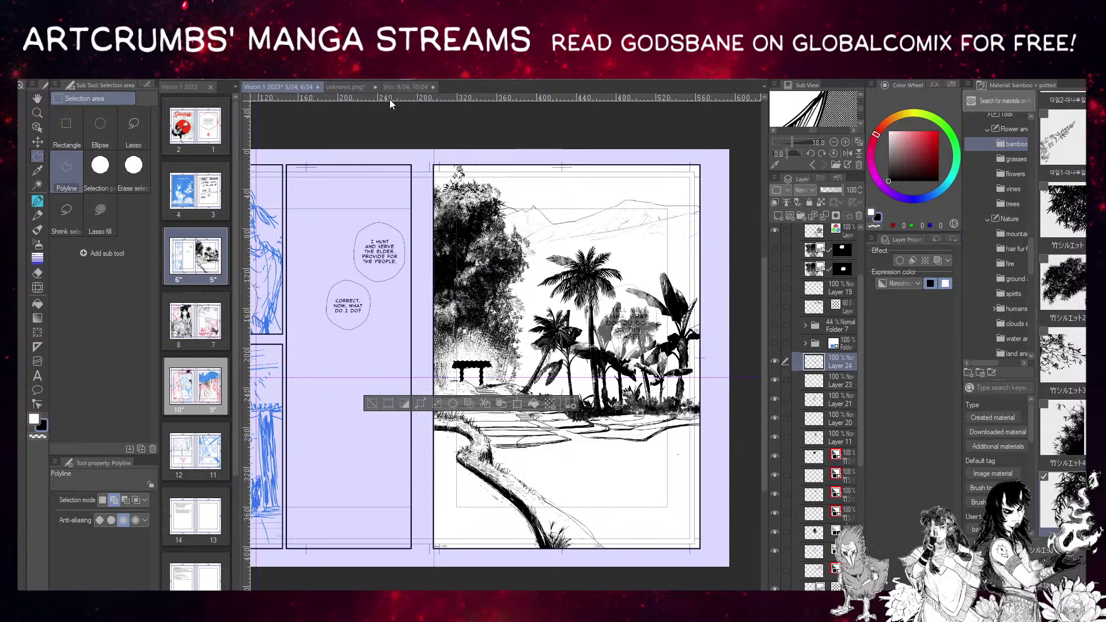
{"action": "key", "text": "ctrl+d"}
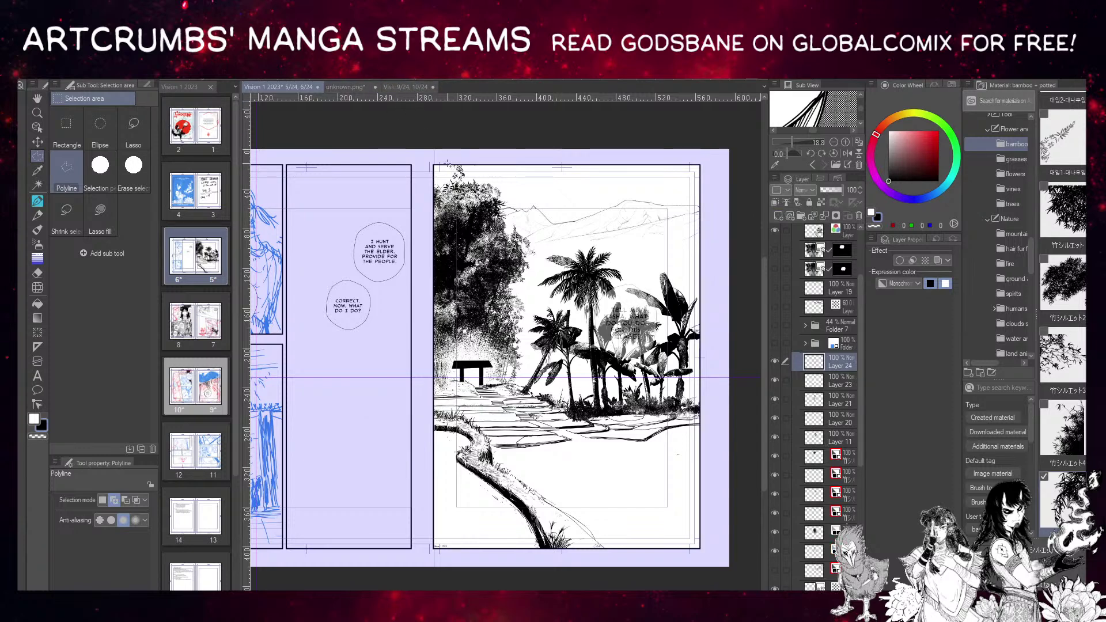
Transform the black gate to about 103% width and 126% height, with its roof sloping down to the right.
{"action": "left_click", "coordinate": [38, 127]}
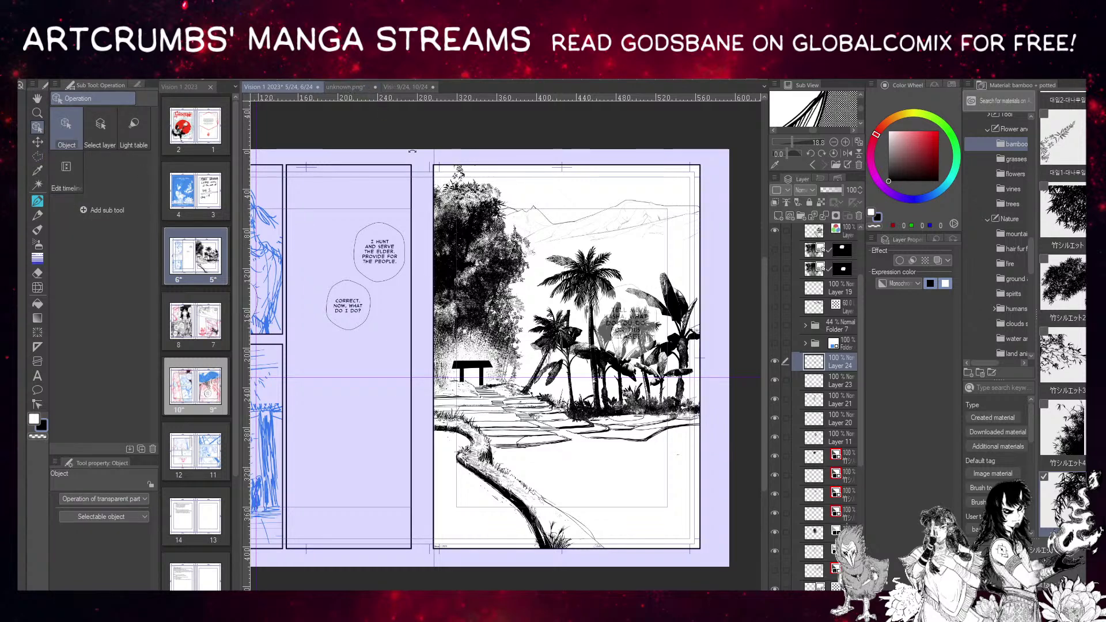
{"action": "key", "text": "ctrl+t"}
{"action": "left_click_drag", "start_coordinate": [472, 373], "coordinate": [471, 367]}
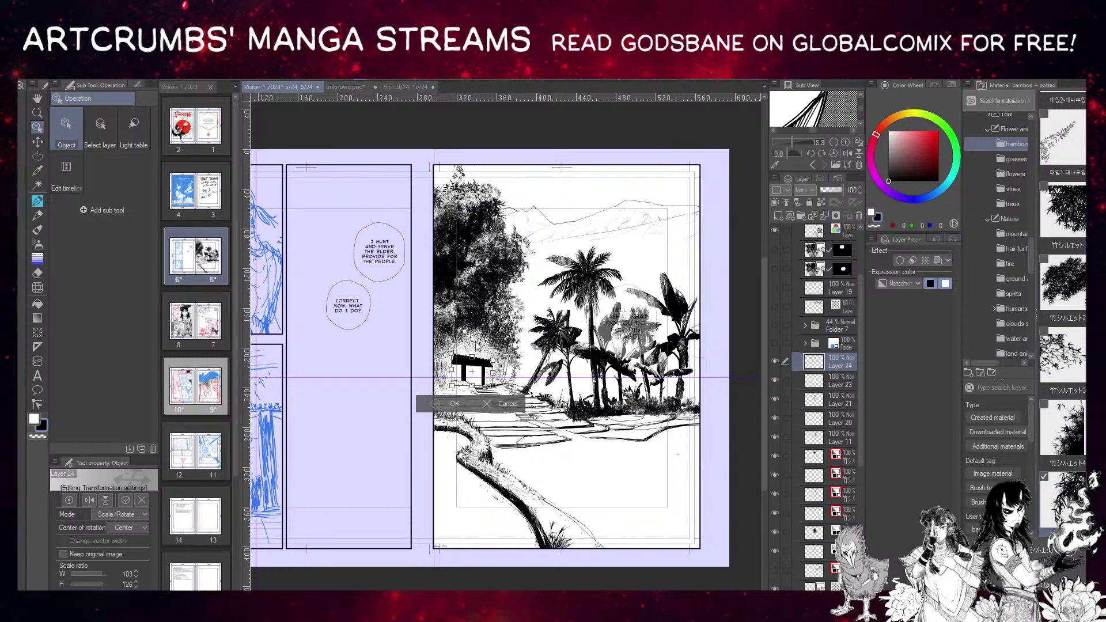
{"action": "left_click", "coordinate": [454, 405]}
Draw a white Pen line down the gable edge at the left end of the gate's roof.
{"action": "scroll", "coordinate": [482, 354], "scroll_direction": "up", "scroll_amount": 3}
{"action": "scroll", "coordinate": [483, 354], "scroll_direction": "up", "scroll_amount": 4}
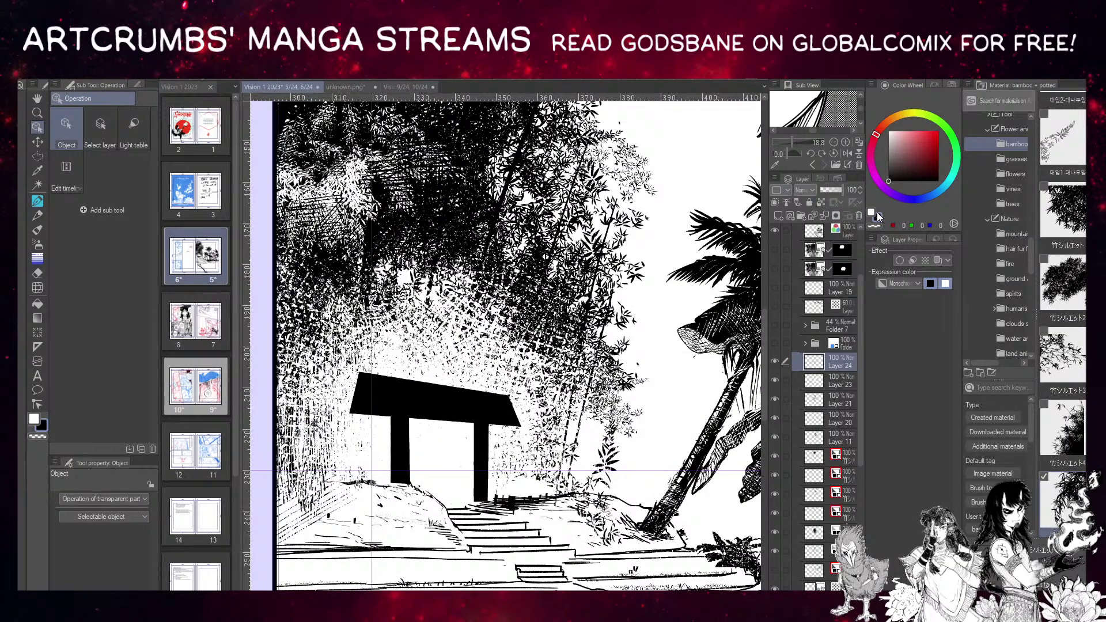
{"action": "key", "text": "x"}
{"action": "key", "text": "p"}
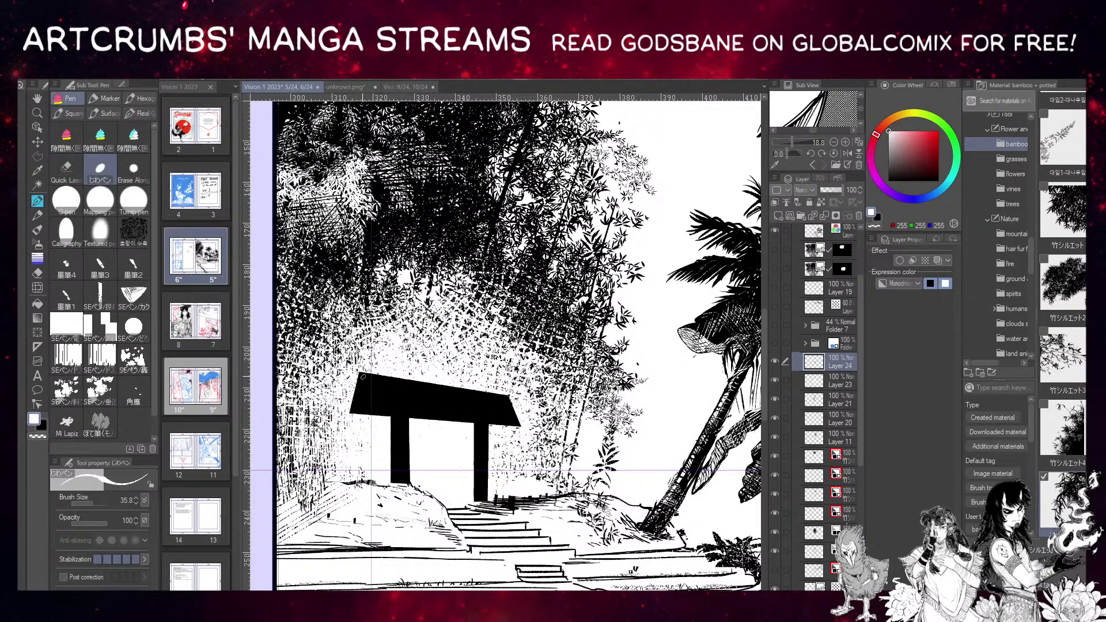
{"action": "left_click_drag", "start_coordinate": [363, 377], "coordinate": [373, 406]}
{"action": "key", "text": "ctrl+z"}
{"action": "left_click_drag", "start_coordinate": [362, 374], "coordinate": [380, 406]}
{"action": "scroll", "coordinate": [505, 342], "scroll_direction": "right", "scroll_amount": 3}
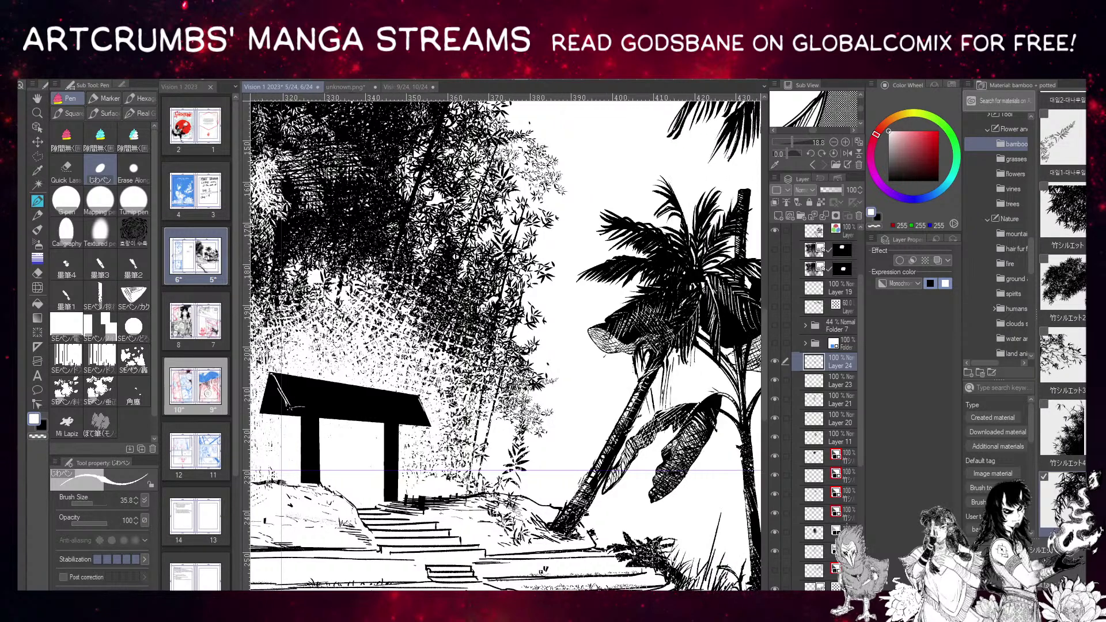
Draw a white line along the lower edge of the gate's roof and extend its right eave in black.
{"action": "scroll", "coordinate": [505, 342], "scroll_direction": "down", "scroll_amount": 2}
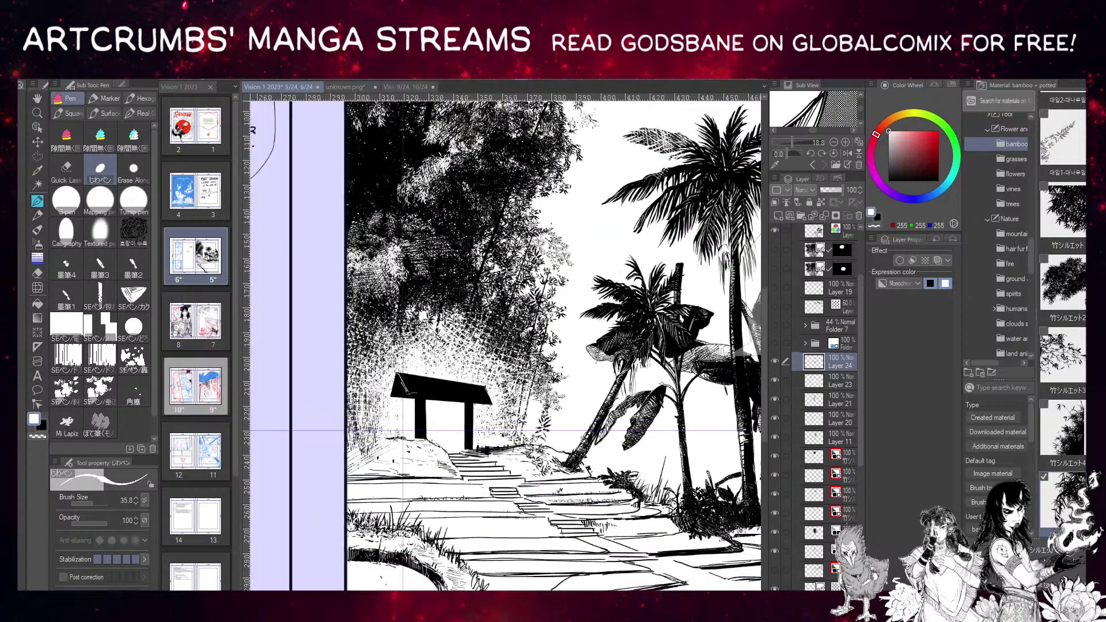
{"action": "scroll", "coordinate": [505, 342], "scroll_direction": "up", "scroll_amount": 3}
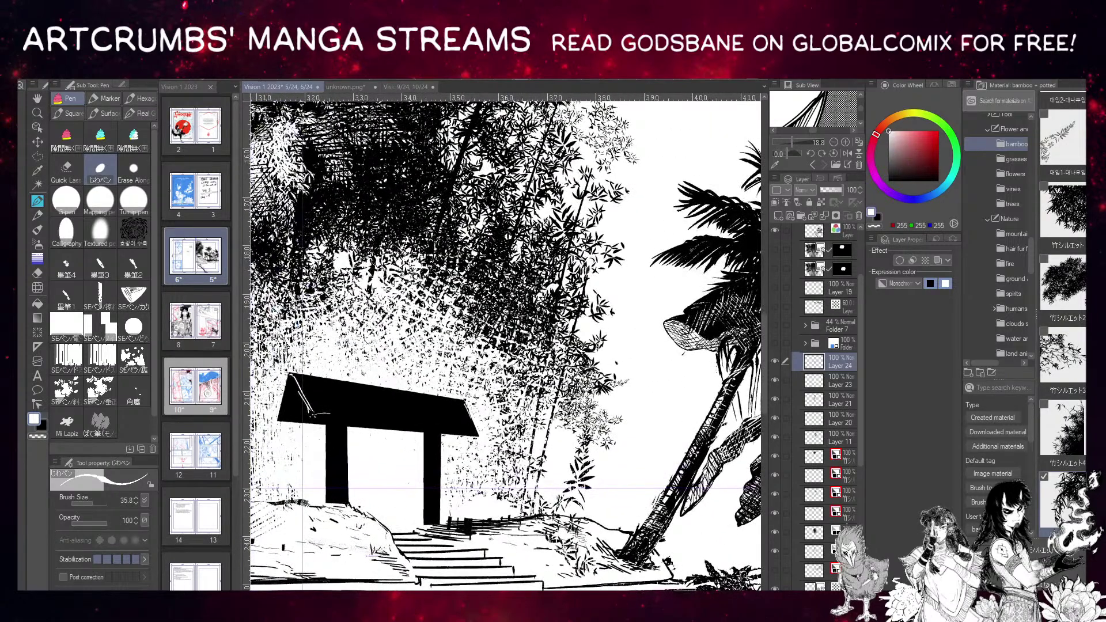
{"action": "key", "text": "minus"}
{"action": "left_click_drag", "start_coordinate": [380, 505], "coordinate": [494, 452]}
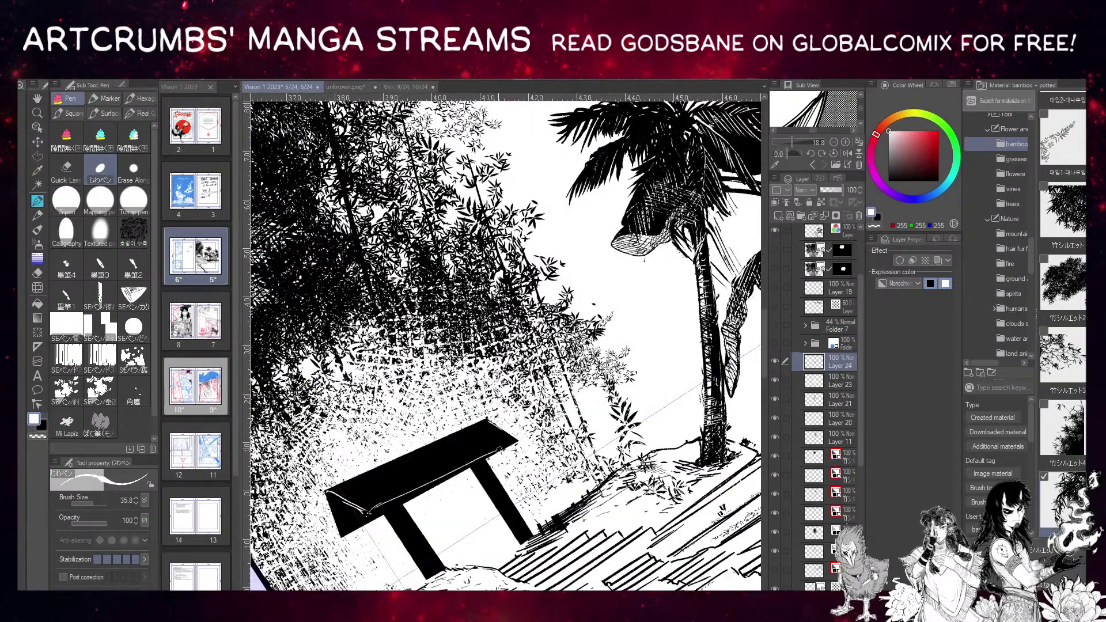
{"action": "key", "text": "ctrl+z"}
{"action": "mouse_move", "coordinate": [374, 506]}
{"action": "left_mouse_down"}
{"action": "mouse_move", "coordinate": [531, 426]}
{"action": "mouse_move", "coordinate": [509, 436]}
{"action": "mouse_move", "coordinate": [515, 424]}
{"action": "mouse_move", "coordinate": [493, 426]}
{"action": "left_mouse_up"}
{"action": "key", "text": "x"}
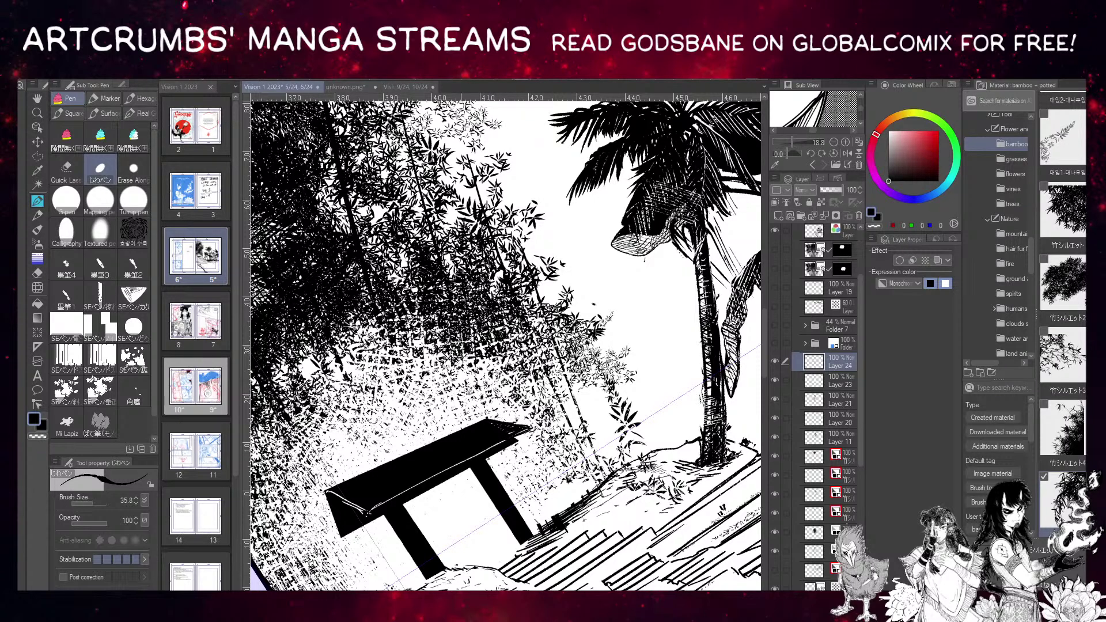
Outline the roof's front slope with a polyline selection, fill it with white, and deselect.
{"action": "key", "text": "ctrl+at"}
{"action": "left_click", "coordinate": [38, 155]}
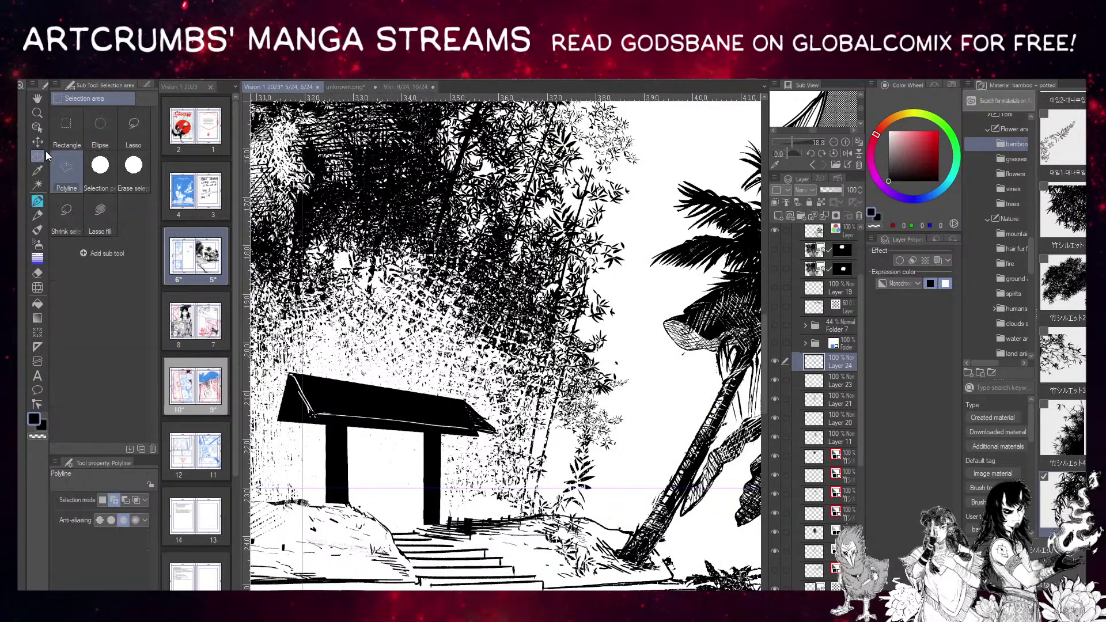
{"action": "key", "text": "x"}
{"action": "left_click", "coordinate": [315, 413]}
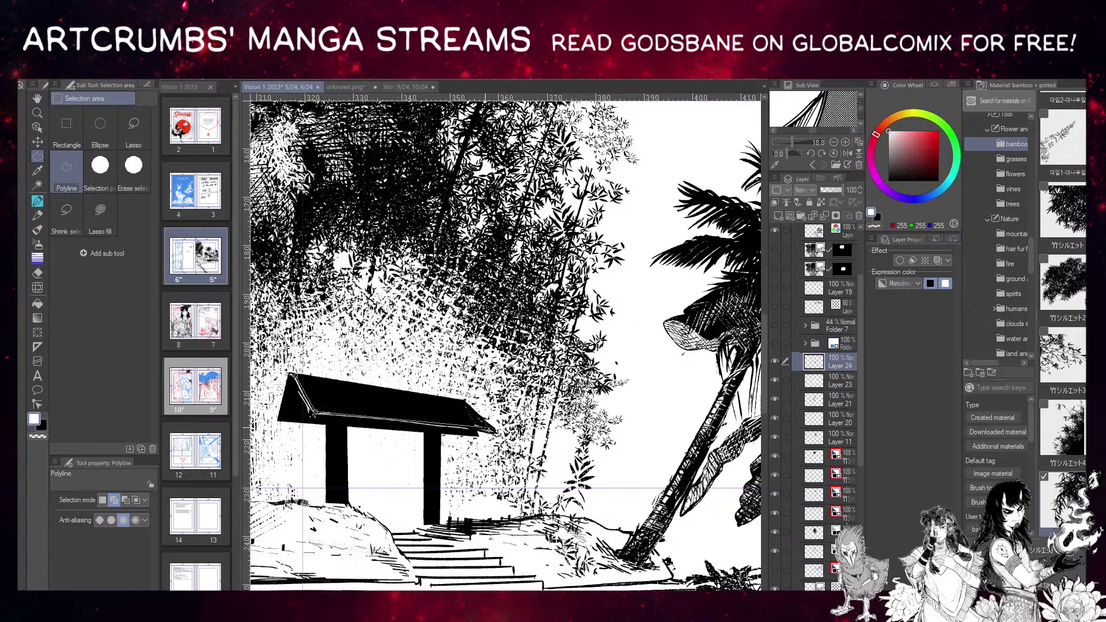
{"action": "left_click", "coordinate": [492, 431]}
{"action": "left_click", "coordinate": [464, 402]}
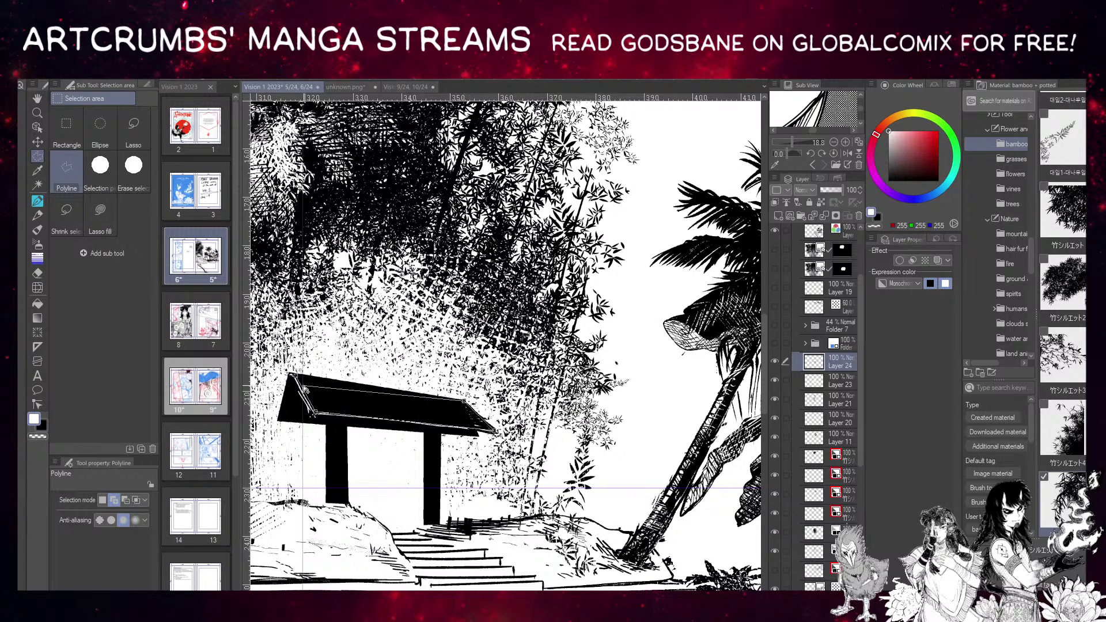
{"action": "left_click", "coordinate": [297, 376]}
{"action": "key", "text": "alt+Delete"}
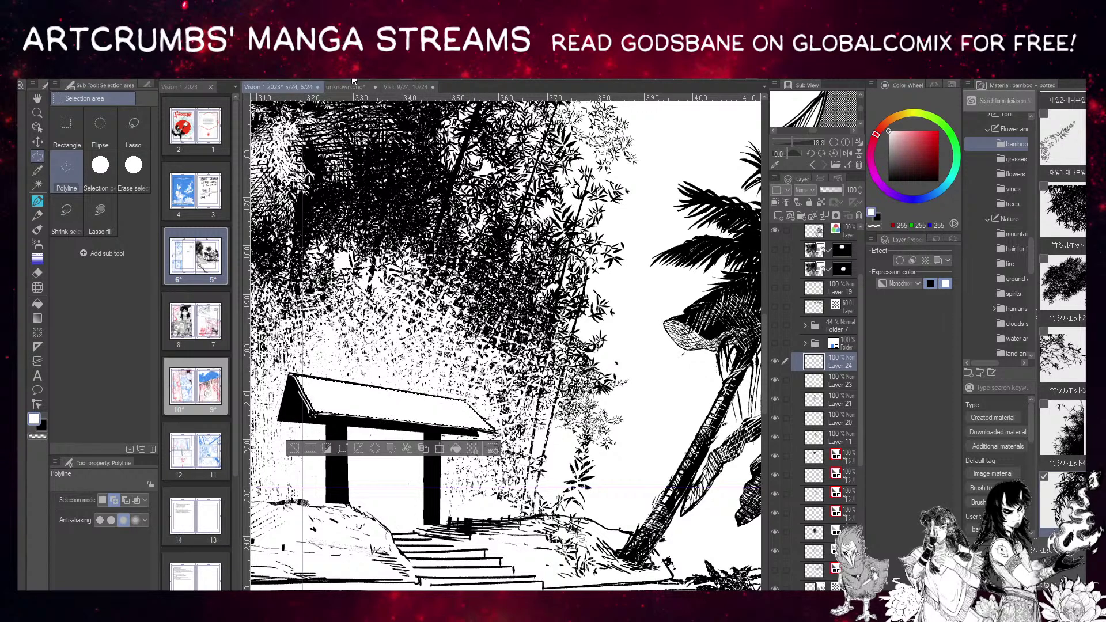
{"action": "key", "text": "ctrl+d"}
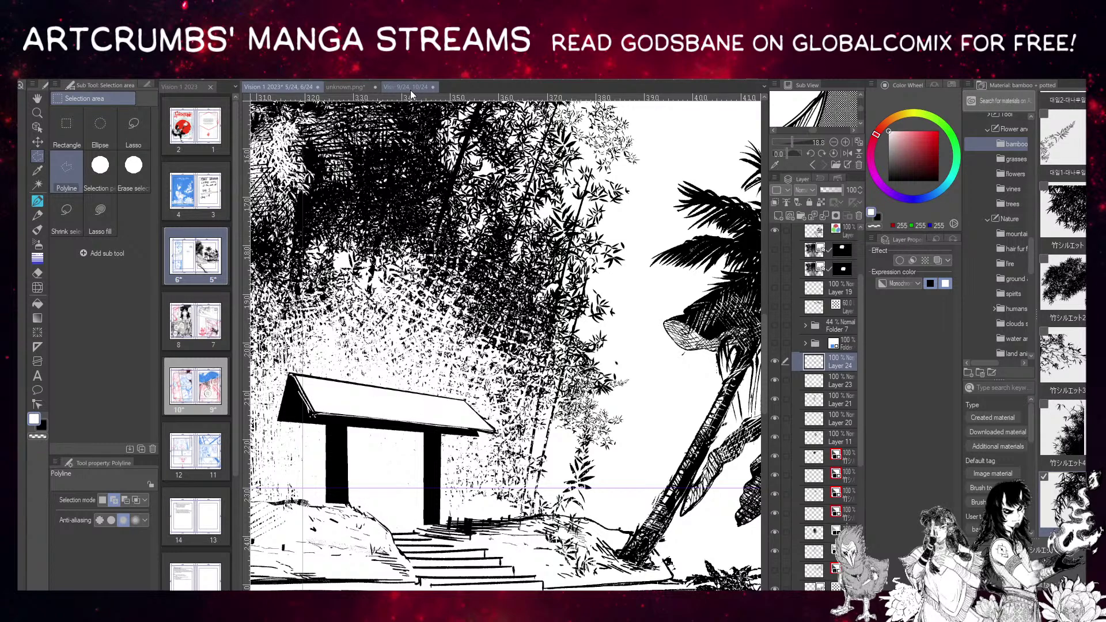
Add short black Pen strokes to the roof's gable end and the adjoining corner of the white slope.
{"action": "left_click", "coordinate": [38, 215]}
{"action": "left_click", "coordinate": [42, 426]}
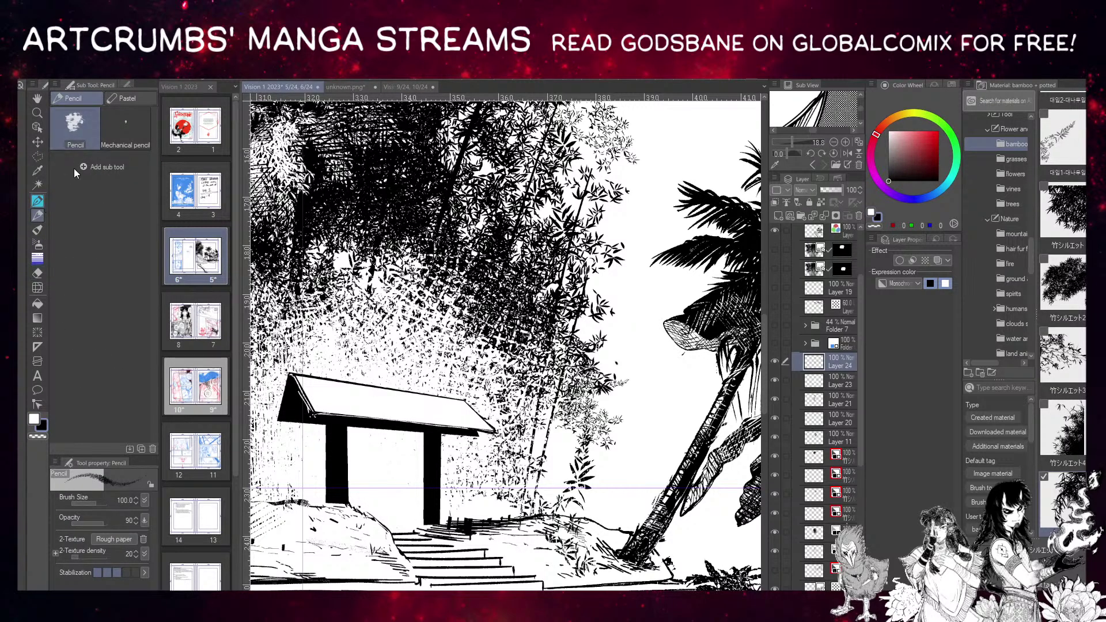
{"action": "key", "text": "p"}
{"action": "mouse_move", "coordinate": [286, 382]}
{"action": "left_mouse_down"}
{"action": "mouse_move", "coordinate": [277, 420]}
{"action": "mouse_move", "coordinate": [283, 393]}
{"action": "left_mouse_up"}
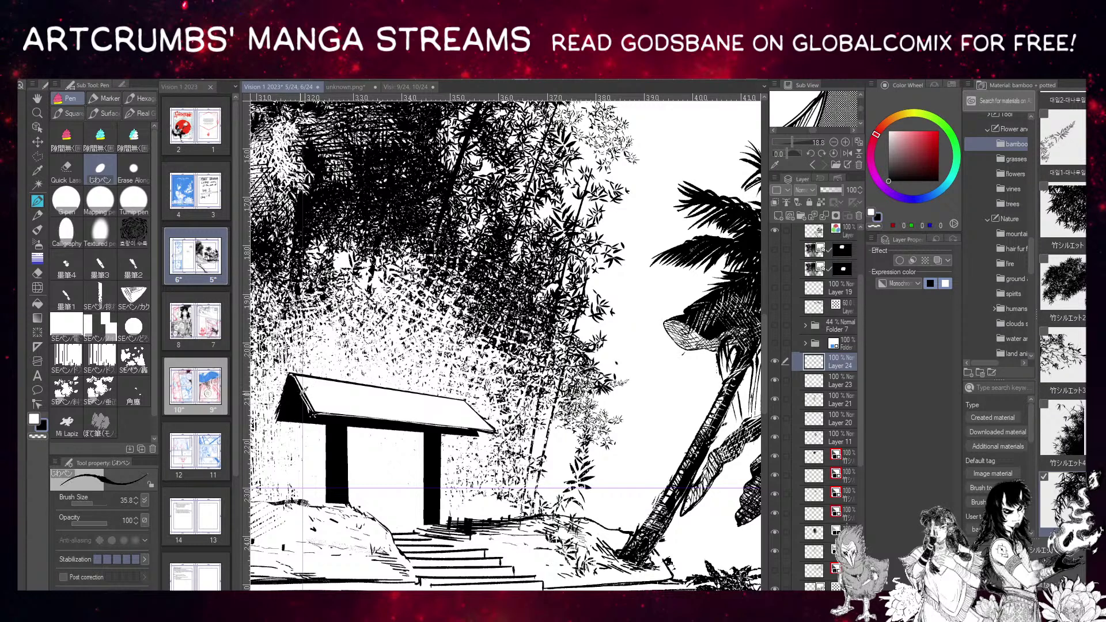
{"action": "left_click_drag", "start_coordinate": [300, 383], "coordinate": [315, 396]}
{"action": "key", "text": "x"}
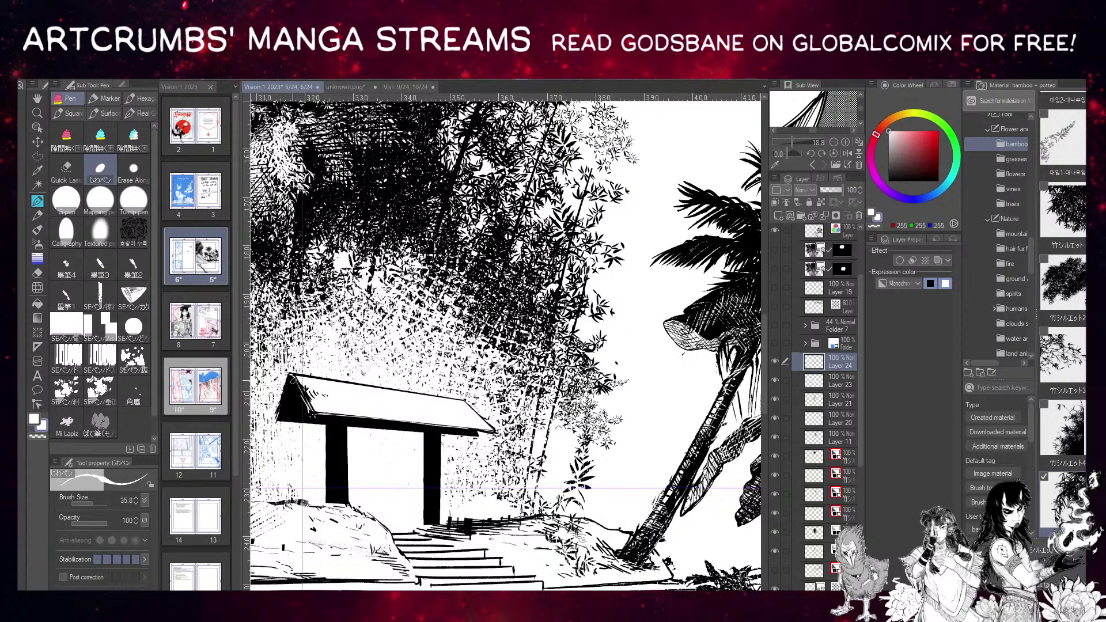
{"action": "left_click_drag", "start_coordinate": [333, 368], "coordinate": [300, 342]}
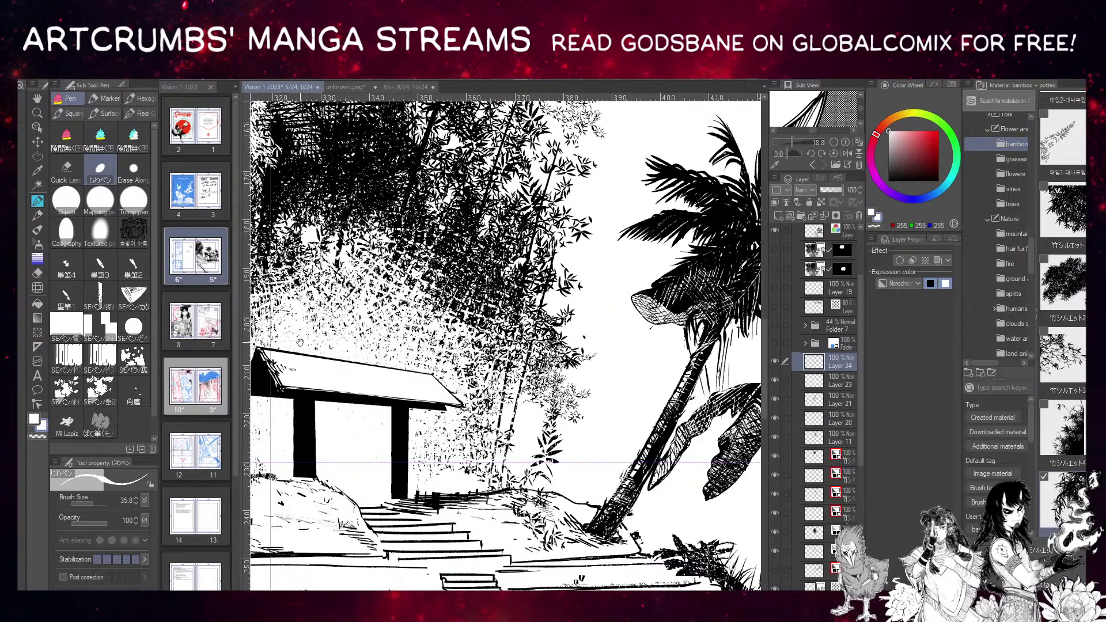
{"action": "key", "text": "x"}
{"action": "mouse_move", "coordinate": [316, 401]}
{"action": "left_mouse_down"}
{"action": "mouse_move", "coordinate": [320, 419]}
{"action": "mouse_move", "coordinate": [339, 419]}
{"action": "mouse_move", "coordinate": [334, 401]}
{"action": "left_mouse_up"}
{"action": "key", "text": "ctrl+z"}
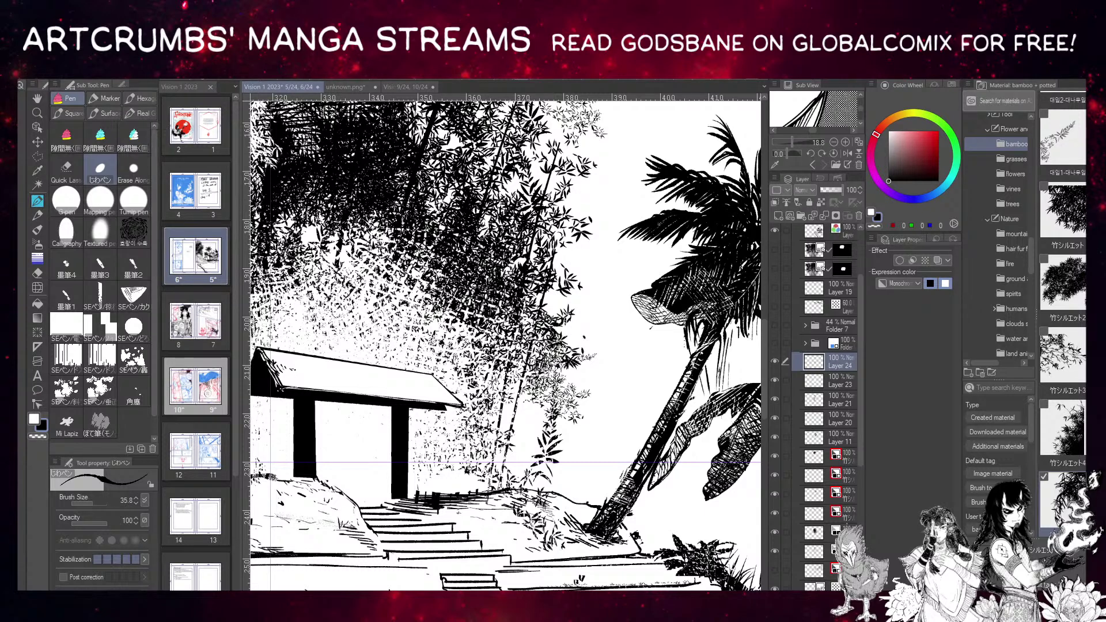
Draw a string of small black flags hanging beneath the gate's roof, using Lasso fill.
{"action": "key", "text": "m"}
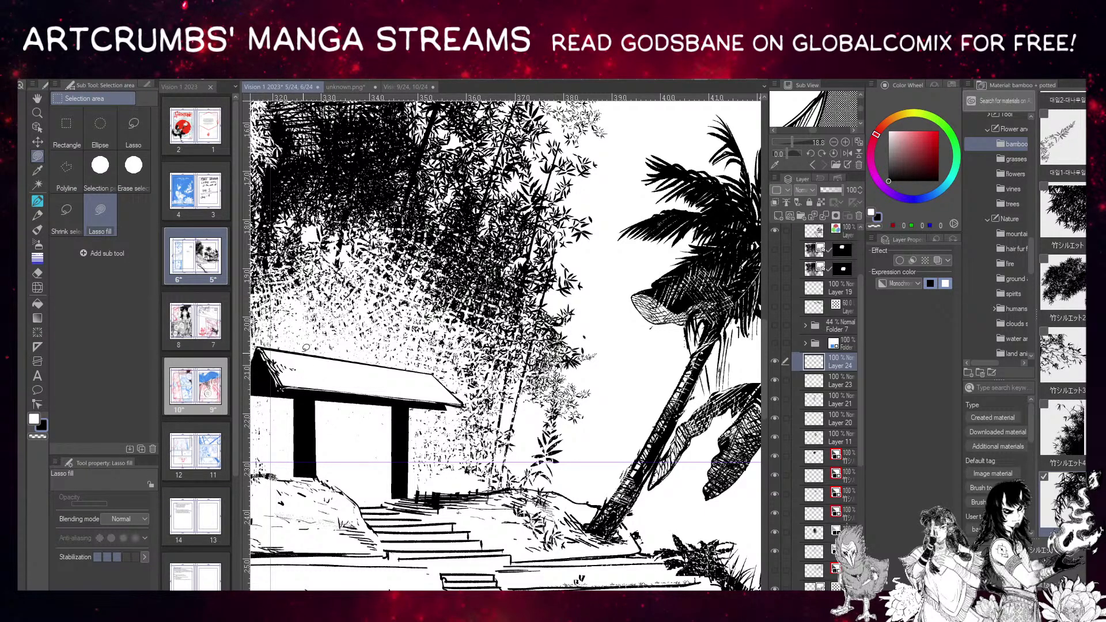
{"action": "mouse_move", "coordinate": [319, 400]}
{"action": "left_mouse_down"}
{"action": "mouse_move", "coordinate": [325, 422]}
{"action": "mouse_move", "coordinate": [347, 422]}
{"action": "mouse_move", "coordinate": [340, 402]}
{"action": "mouse_move", "coordinate": [315, 400]}
{"action": "mouse_move", "coordinate": [354, 372]}
{"action": "mouse_move", "coordinate": [323, 396]}
{"action": "mouse_move", "coordinate": [336, 373]}
{"action": "left_mouse_up"}
{"action": "key", "text": "ctrl+z"}
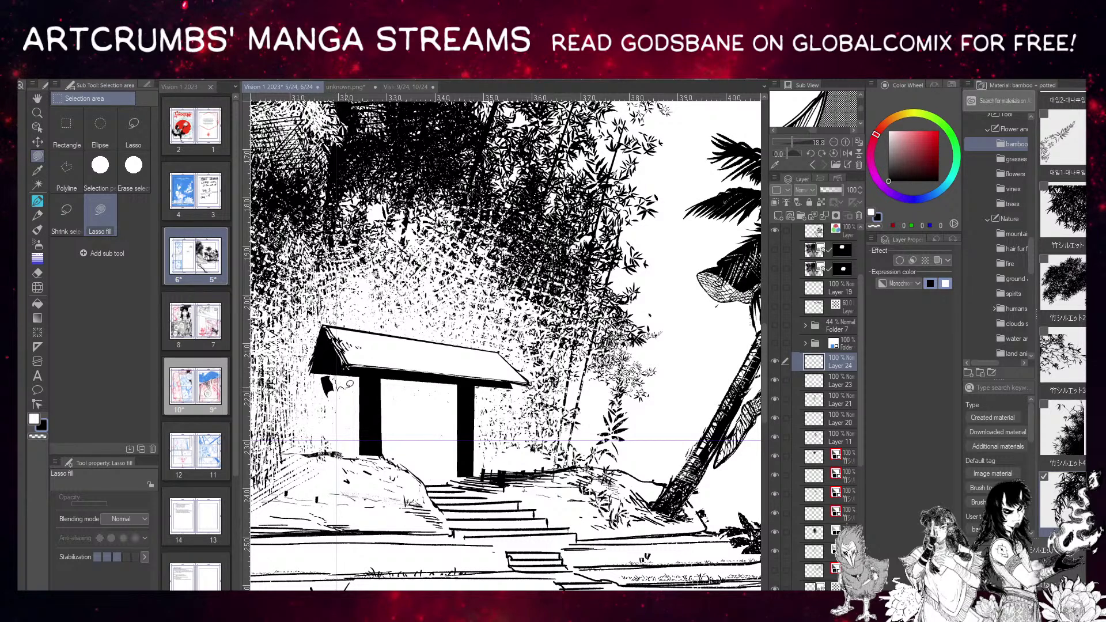
{"action": "key", "text": "ctrl+z"}
{"action": "mouse_move", "coordinate": [316, 373]}
{"action": "left_mouse_down"}
{"action": "mouse_move", "coordinate": [350, 378]}
{"action": "mouse_move", "coordinate": [323, 373]}
{"action": "mouse_move", "coordinate": [336, 355]}
{"action": "mouse_move", "coordinate": [326, 397]}
{"action": "mouse_move", "coordinate": [326, 374]}
{"action": "mouse_move", "coordinate": [340, 397]}
{"action": "mouse_move", "coordinate": [327, 381]}
{"action": "mouse_move", "coordinate": [334, 389]}
{"action": "left_mouse_up"}
{"action": "mouse_move", "coordinate": [351, 389]}
{"action": "left_mouse_down"}
{"action": "mouse_move", "coordinate": [292, 362]}
{"action": "mouse_move", "coordinate": [273, 290]}
{"action": "mouse_move", "coordinate": [342, 361]}
{"action": "mouse_move", "coordinate": [376, 358]}
{"action": "mouse_move", "coordinate": [298, 354]}
{"action": "mouse_move", "coordinate": [290, 309]}
{"action": "mouse_move", "coordinate": [308, 326]}
{"action": "mouse_move", "coordinate": [307, 379]}
{"action": "mouse_move", "coordinate": [322, 374]}
{"action": "mouse_move", "coordinate": [303, 354]}
{"action": "mouse_move", "coordinate": [319, 361]}
{"action": "mouse_move", "coordinate": [307, 360]}
{"action": "mouse_move", "coordinate": [344, 337]}
{"action": "mouse_move", "coordinate": [328, 379]}
{"action": "mouse_move", "coordinate": [365, 354]}
{"action": "mouse_move", "coordinate": [367, 376]}
{"action": "mouse_move", "coordinate": [373, 361]}
{"action": "mouse_move", "coordinate": [395, 356]}
{"action": "left_mouse_up"}
{"action": "left_click_drag", "start_coordinate": [355, 289], "coordinate": [438, 276]}
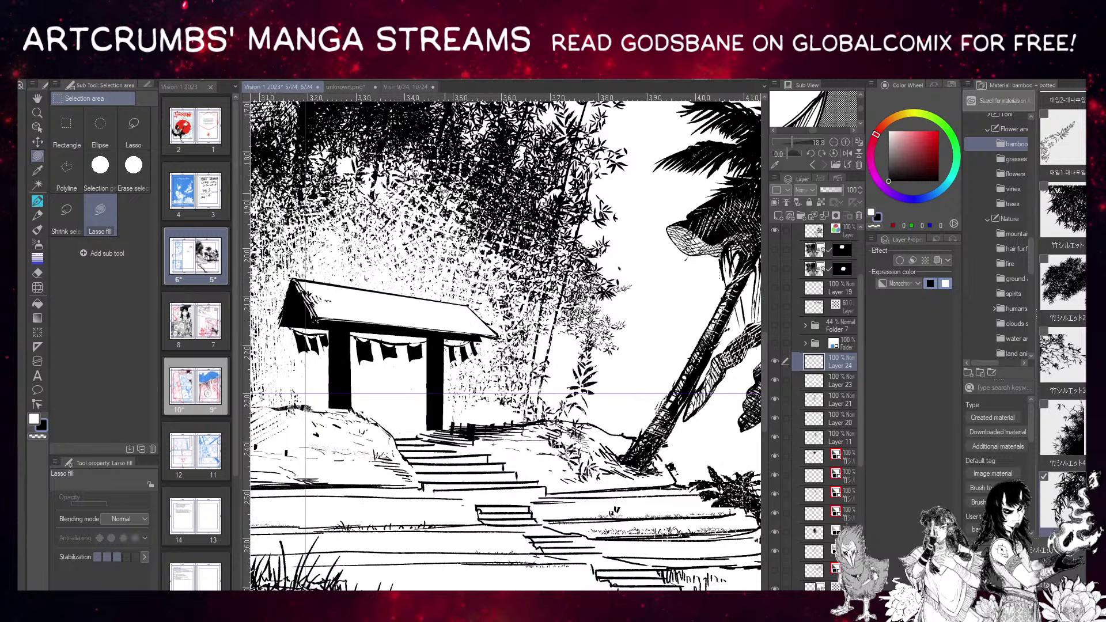
Hatch short black Pen strokes onto both ends of the white roof slope to suggest texture.
{"action": "left_click", "coordinate": [37, 201]}
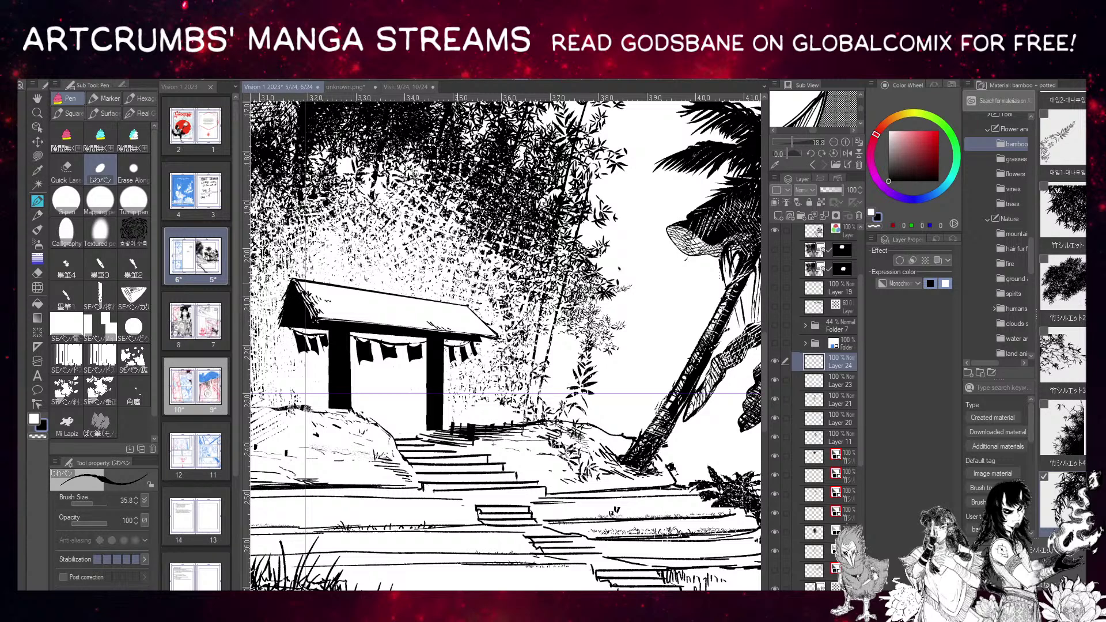
{"action": "left_click_drag", "start_coordinate": [462, 321], "coordinate": [475, 324]}
{"action": "mouse_move", "coordinate": [460, 316]}
{"action": "left_mouse_down"}
{"action": "mouse_move", "coordinate": [447, 320]}
{"action": "mouse_move", "coordinate": [487, 332]}
{"action": "mouse_move", "coordinate": [469, 331]}
{"action": "mouse_move", "coordinate": [478, 337]}
{"action": "left_mouse_up"}
{"action": "key", "text": "x"}
{"action": "key", "text": "x"}
{"action": "mouse_move", "coordinate": [300, 282]}
{"action": "left_mouse_down"}
{"action": "mouse_move", "coordinate": [331, 308]}
{"action": "mouse_move", "coordinate": [326, 317]}
{"action": "mouse_move", "coordinate": [354, 303]}
{"action": "mouse_move", "coordinate": [342, 322]}
{"action": "left_mouse_up"}
{"action": "key", "text": "x"}
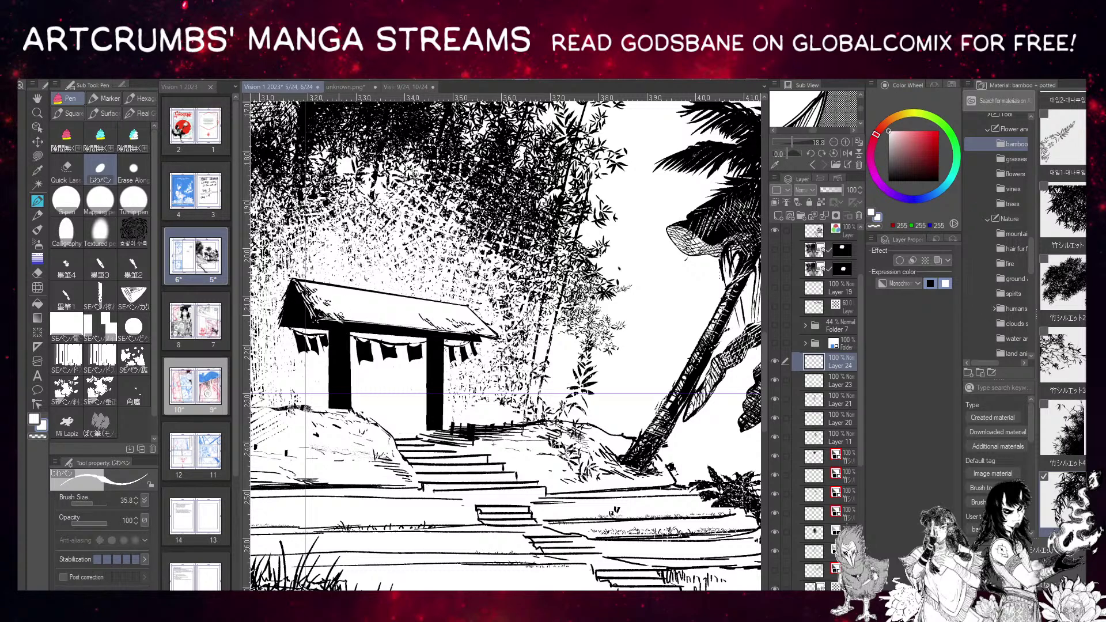
Try a small black figure standing between the gate posts, and paint it out.
{"action": "left_click_drag", "start_coordinate": [313, 249], "coordinate": [264, 186]}
{"action": "key", "text": "x"}
{"action": "left_click_drag", "start_coordinate": [368, 364], "coordinate": [369, 378]}
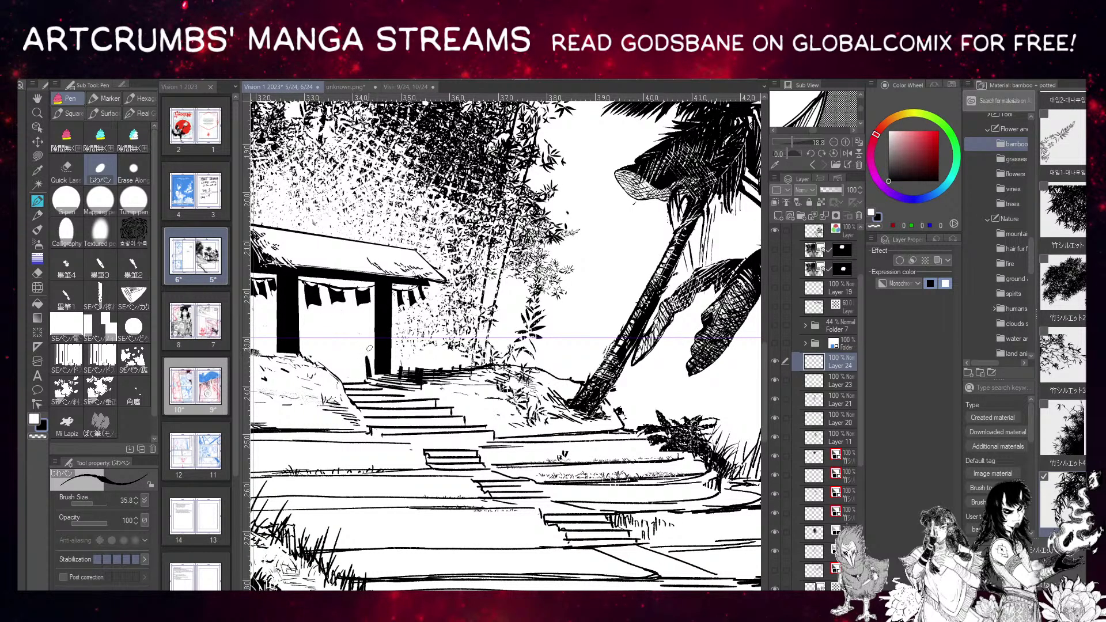
{"action": "key", "text": "ctrl+z"}
{"action": "mouse_move", "coordinate": [358, 381]}
{"action": "left_mouse_down"}
{"action": "mouse_move", "coordinate": [359, 363]}
{"action": "mouse_move", "coordinate": [360, 382]}
{"action": "left_mouse_up"}
{"action": "left_click_drag", "start_coordinate": [386, 268], "coordinate": [366, 284]}
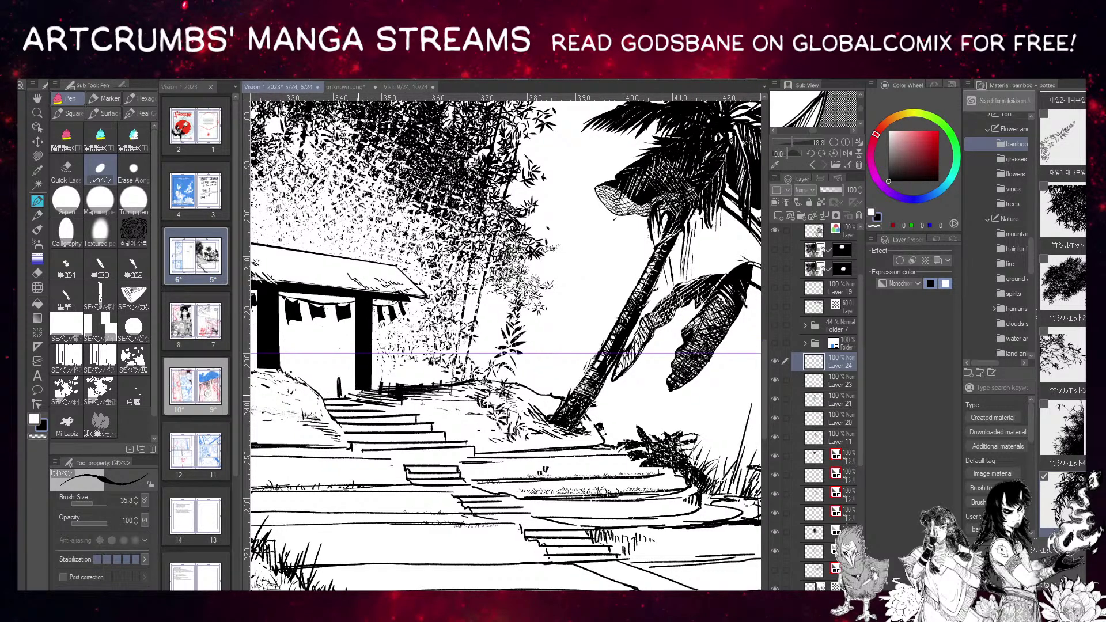
{"action": "key", "text": "x"}
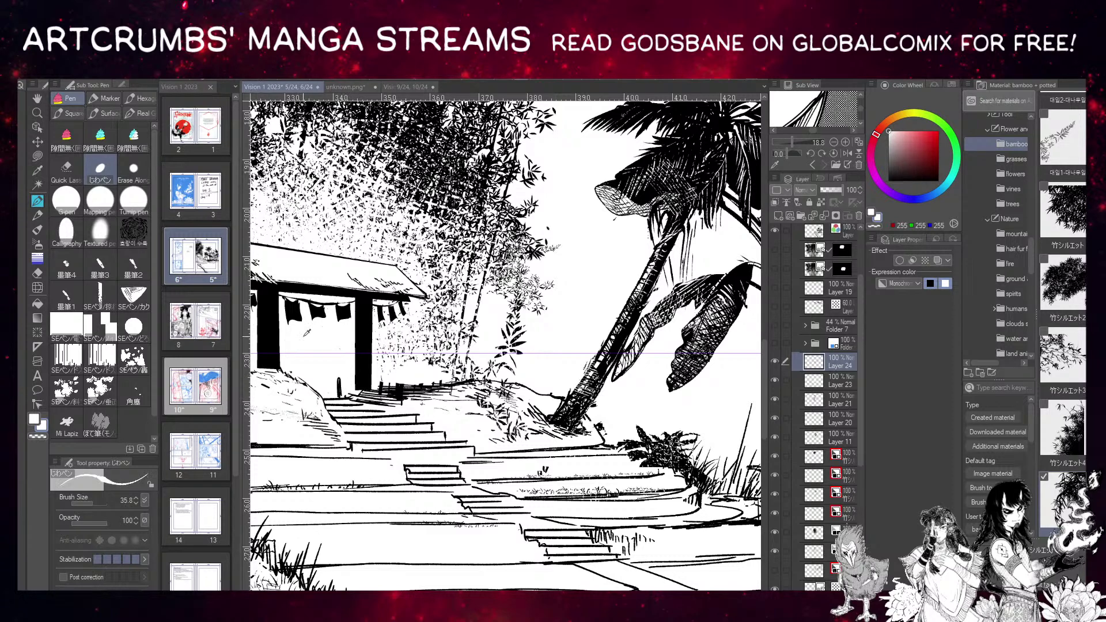
{"action": "left_click_drag", "start_coordinate": [338, 377], "coordinate": [340, 396]}
Draw a small black shape against the inner foot of the gate's right post.
{"action": "key", "text": "x"}
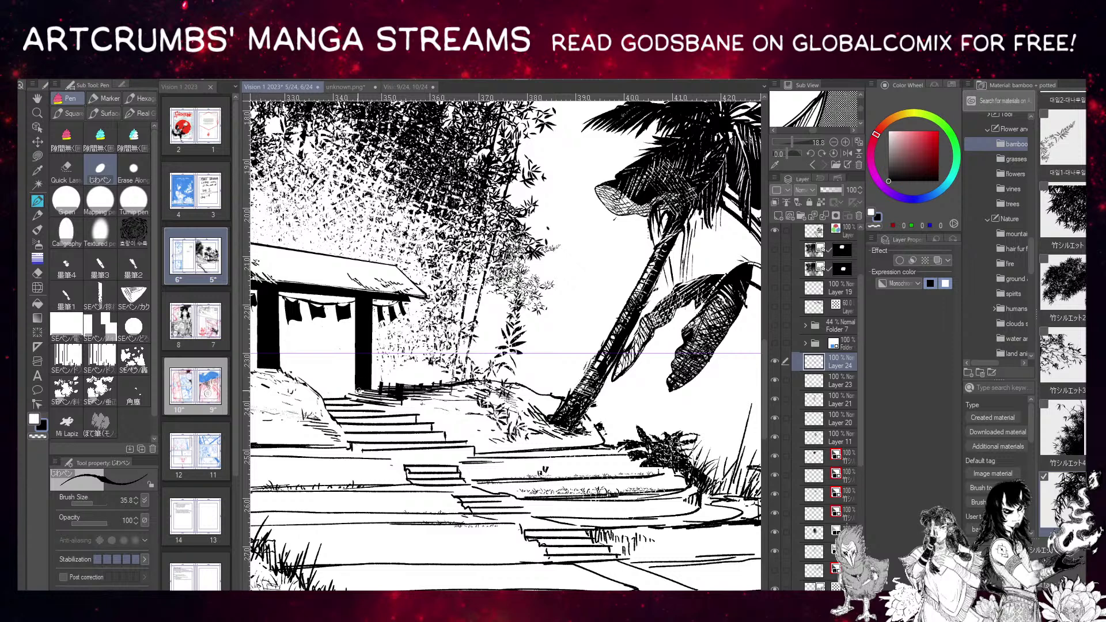
{"action": "left_click_drag", "start_coordinate": [358, 395], "coordinate": [364, 386]}
{"action": "key", "text": "x"}
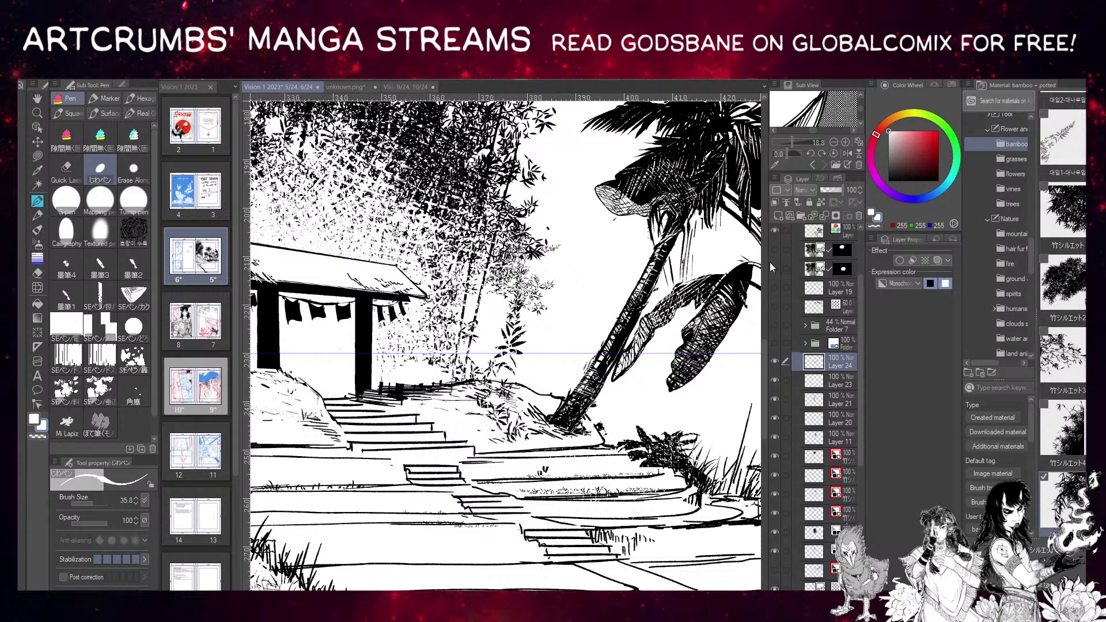
On the color layer at the top of the stack, draw a small standing figure beside the gate's right post.
{"action": "left_click", "coordinate": [815, 232]}
{"action": "left_click", "coordinate": [874, 226]}
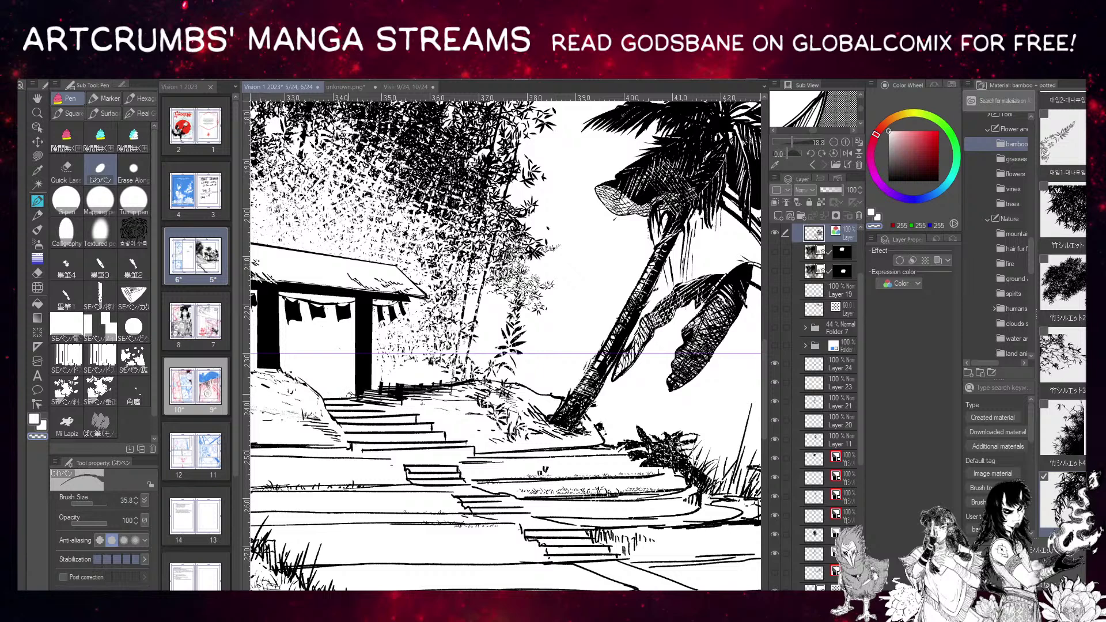
{"action": "key", "text": "x"}
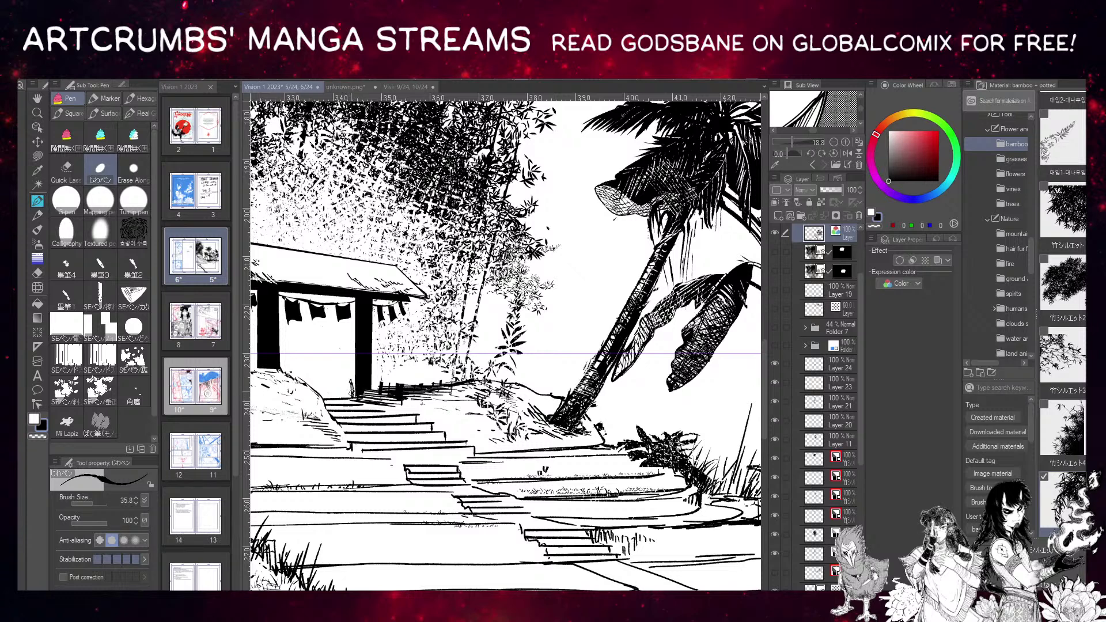
{"action": "mouse_move", "coordinate": [349, 396]}
{"action": "left_mouse_down"}
{"action": "mouse_move", "coordinate": [350, 381]}
{"action": "mouse_move", "coordinate": [385, 407]}
{"action": "left_mouse_up"}
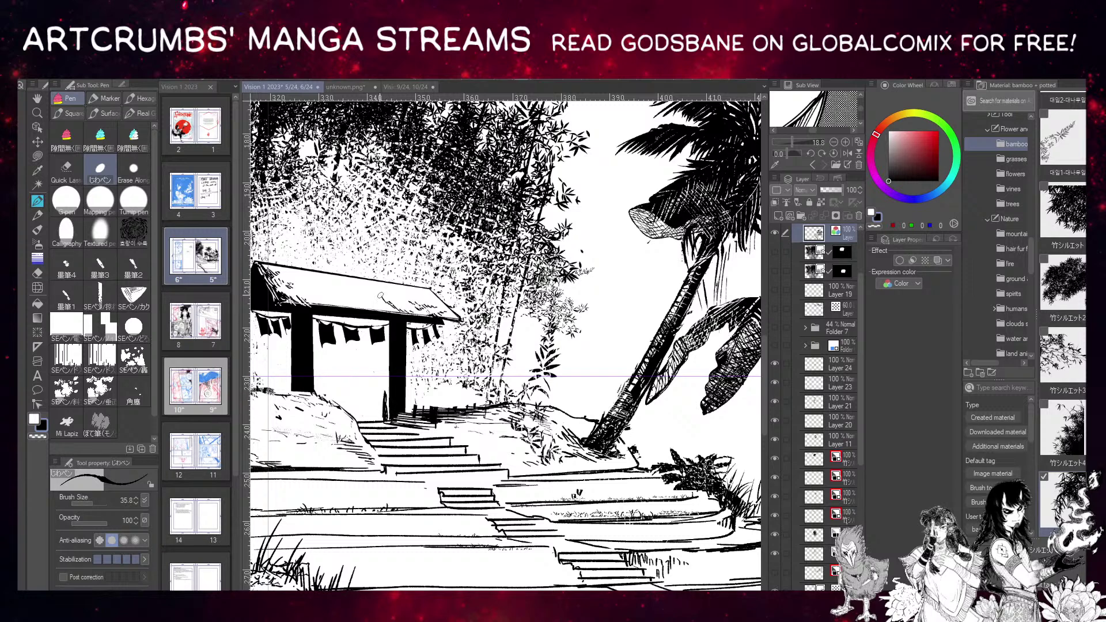
Thicken and detail the small black figure standing beside the inner side of the gate's right post with short Pen strokes.
{"action": "left_click_drag", "start_coordinate": [383, 256], "coordinate": [364, 222]}
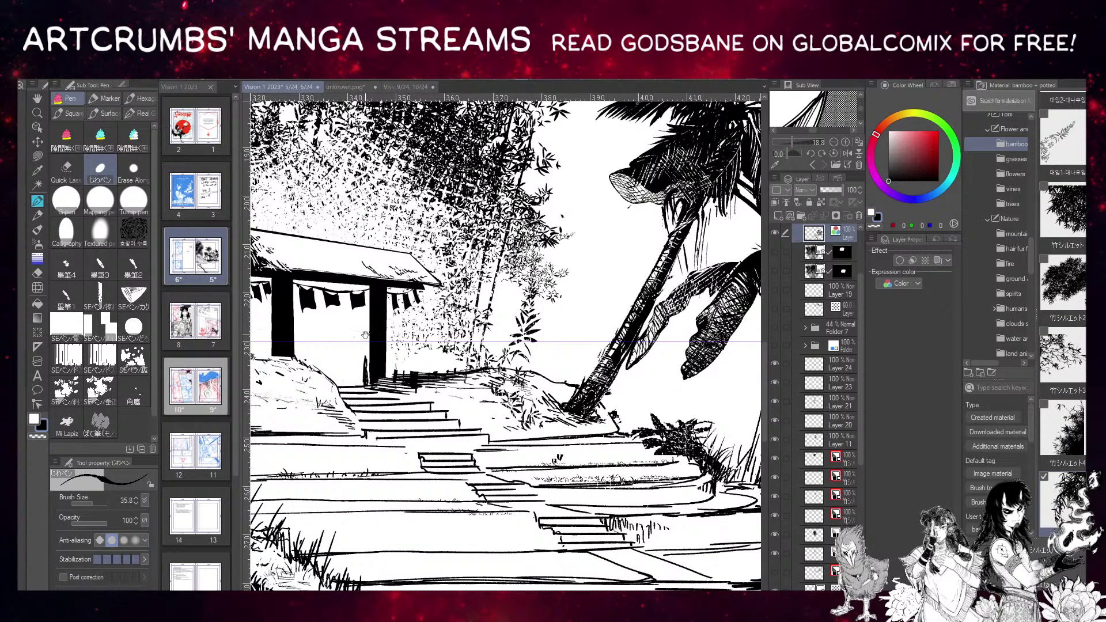
{"action": "mouse_move", "coordinate": [367, 374]}
{"action": "left_mouse_down"}
{"action": "mouse_move", "coordinate": [368, 360]}
{"action": "mouse_move", "coordinate": [366, 371]}
{"action": "mouse_move", "coordinate": [360, 364]}
{"action": "left_mouse_up"}
{"action": "left_click_drag", "start_coordinate": [346, 230], "coordinate": [332, 225]}
{"action": "scroll", "coordinate": [368, 291], "scroll_direction": "up", "scroll_amount": 1}
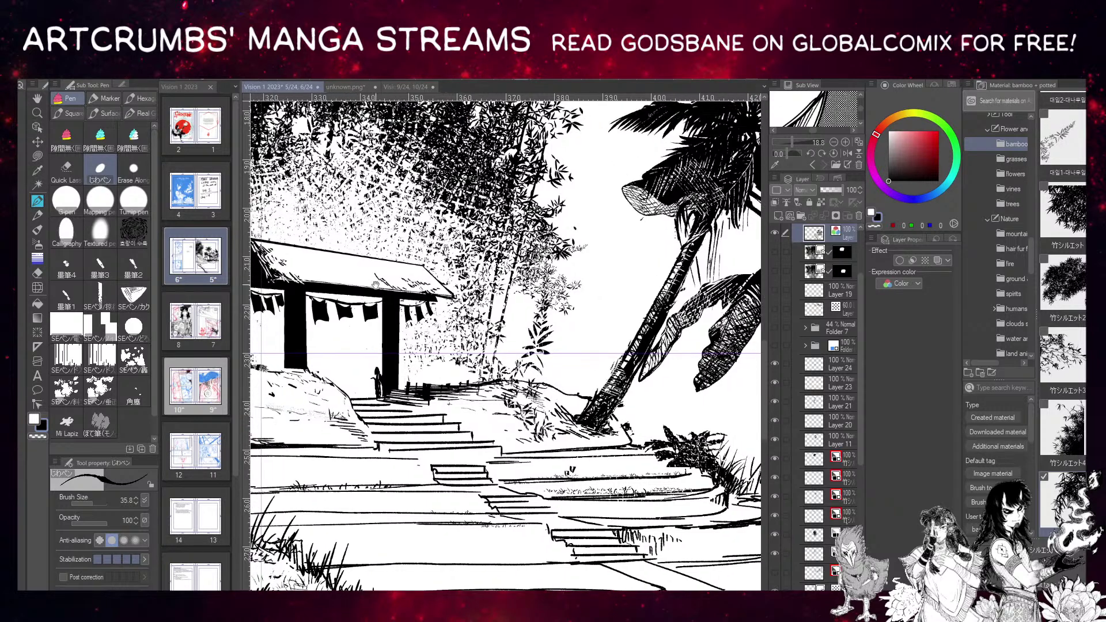
{"action": "scroll", "coordinate": [381, 288], "scroll_direction": "up", "scroll_amount": 1}
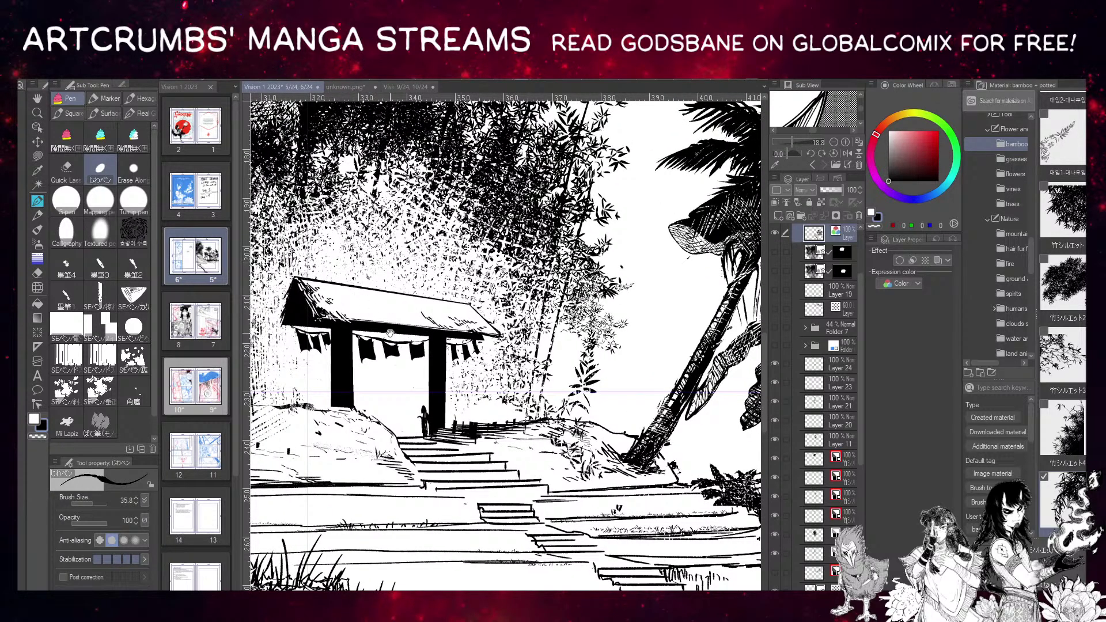
Draw a small group of black standing figures just outside the gate's right post, at the top of the steps.
{"action": "left_click_drag", "start_coordinate": [382, 320], "coordinate": [353, 299]}
{"action": "mouse_move", "coordinate": [420, 388]}
{"action": "left_mouse_down"}
{"action": "mouse_move", "coordinate": [419, 408]}
{"action": "mouse_move", "coordinate": [432, 386]}
{"action": "mouse_move", "coordinate": [428, 410]}
{"action": "mouse_move", "coordinate": [436, 387]}
{"action": "mouse_move", "coordinate": [444, 407]}
{"action": "mouse_move", "coordinate": [440, 390]}
{"action": "left_mouse_up"}
{"action": "left_click_drag", "start_coordinate": [438, 387], "coordinate": [436, 401]}
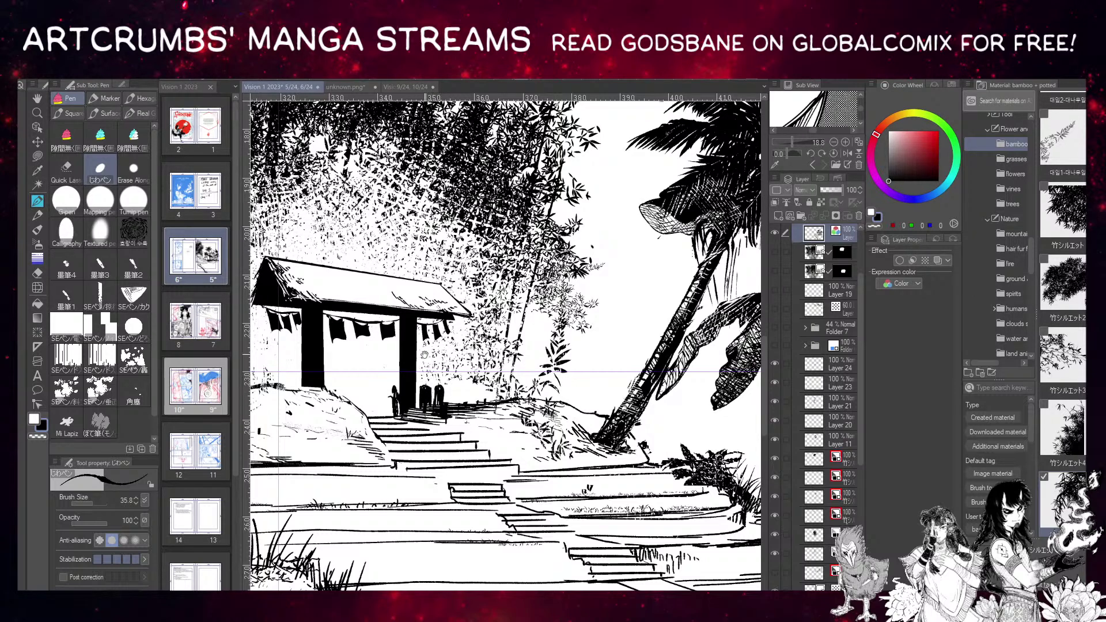
Draw a long, thin, leaning black bamboo stalk through the right side of the grove down to the ground beside the gate.
{"action": "left_click_drag", "start_coordinate": [405, 278], "coordinate": [369, 270]}
{"action": "mouse_move", "coordinate": [351, 309]}
{"action": "left_mouse_down"}
{"action": "mouse_move", "coordinate": [391, 267]}
{"action": "mouse_move", "coordinate": [390, 366]}
{"action": "mouse_move", "coordinate": [467, 328]}
{"action": "left_mouse_up"}
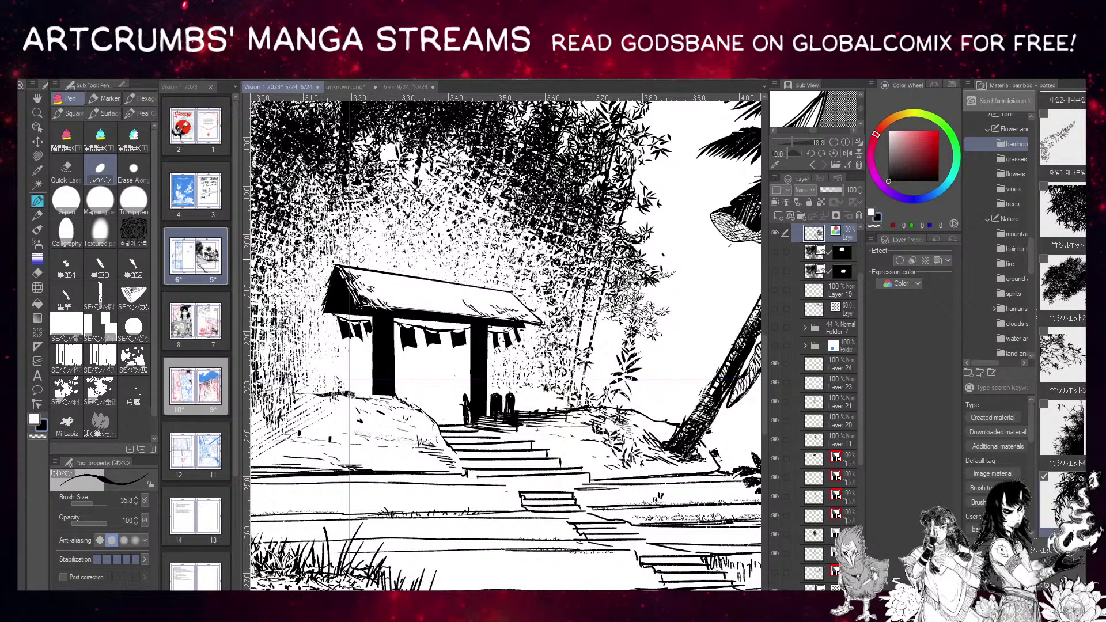
{"action": "left_click_drag", "start_coordinate": [414, 290], "coordinate": [229, 320]}
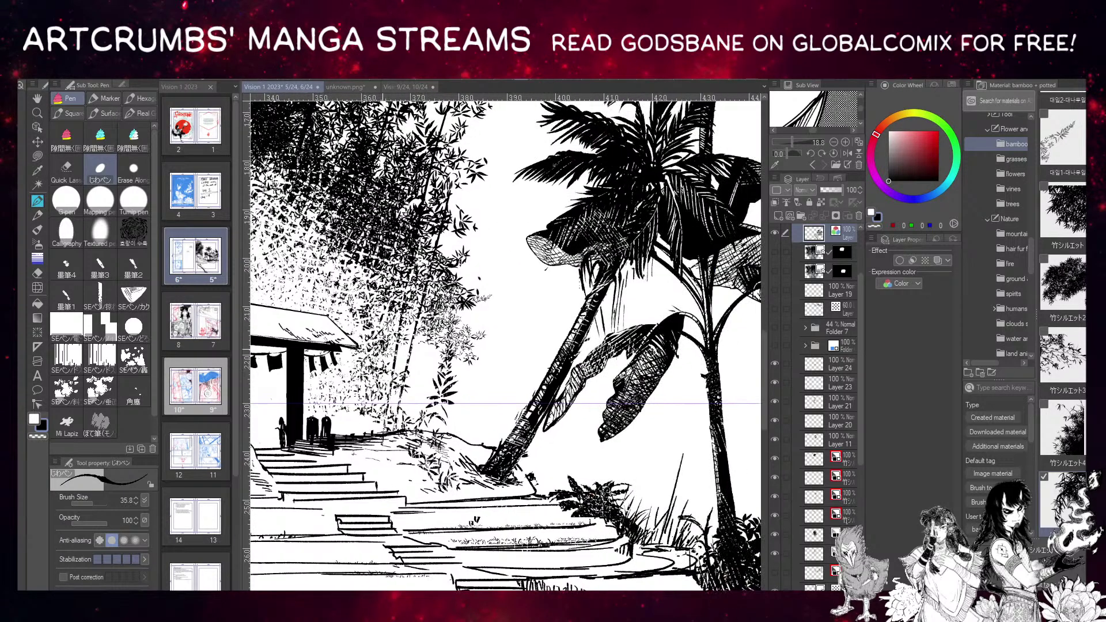
{"action": "mouse_move", "coordinate": [404, 277]}
{"action": "left_mouse_down"}
{"action": "mouse_move", "coordinate": [379, 432]}
{"action": "mouse_move", "coordinate": [421, 243]}
{"action": "mouse_move", "coordinate": [377, 461]}
{"action": "mouse_move", "coordinate": [403, 296]}
{"action": "mouse_move", "coordinate": [496, 304]}
{"action": "left_mouse_up"}
{"action": "key", "text": "ctrl+z"}
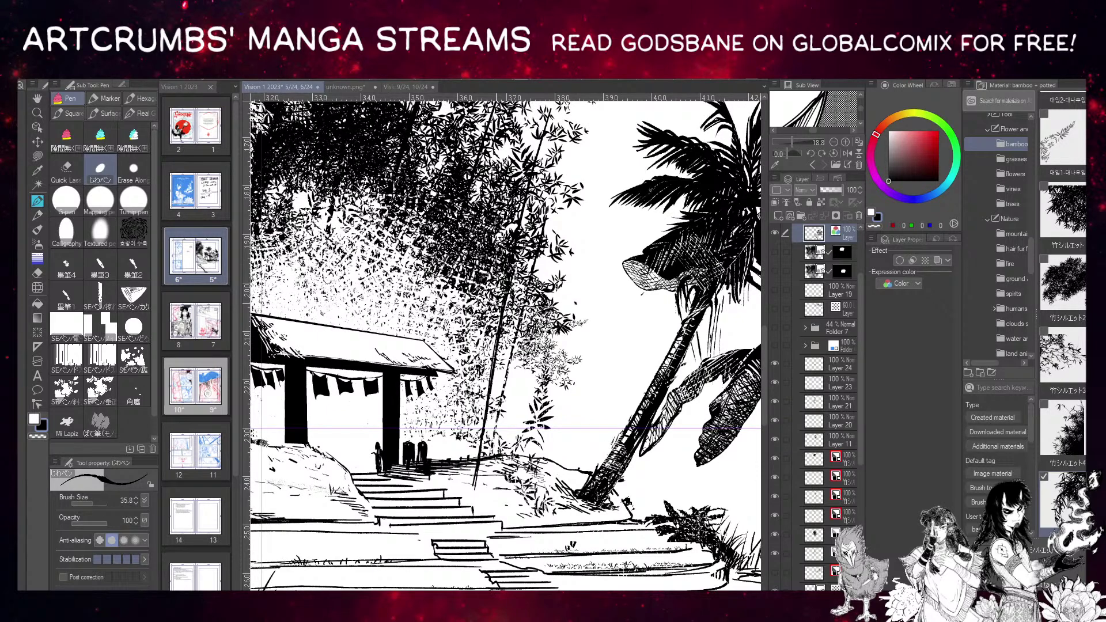
{"action": "left_click_drag", "start_coordinate": [496, 304], "coordinate": [577, 285]}
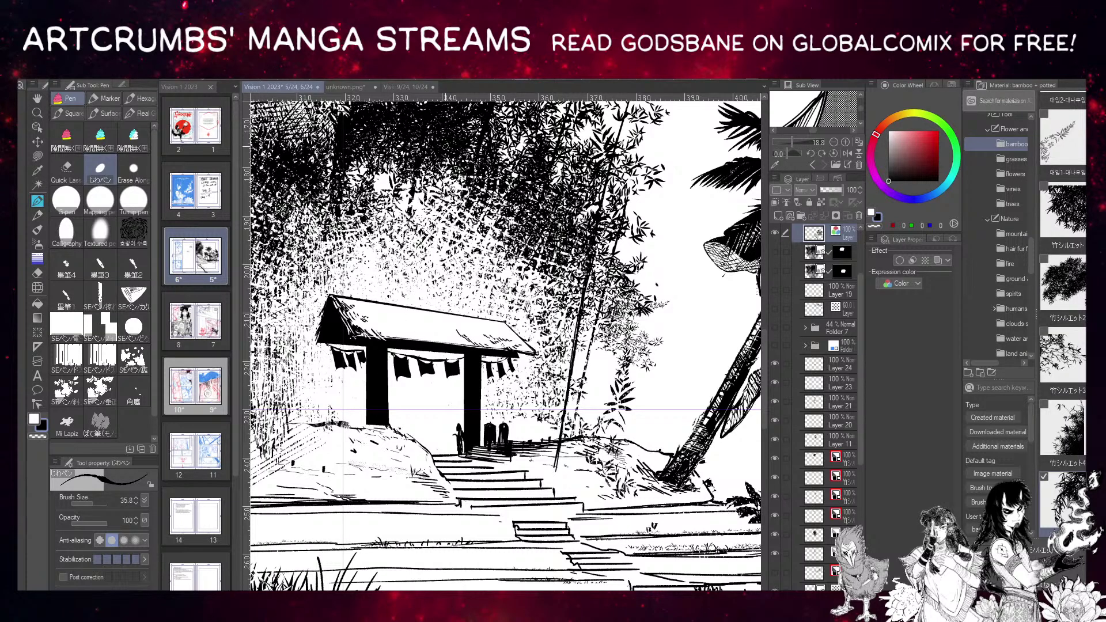
Examine the gate, the small figures, the leaning bamboo stalk and the surrounding terraces.
{"action": "left_click_drag", "start_coordinate": [507, 323], "coordinate": [406, 273]}
{"action": "key", "text": "x"}
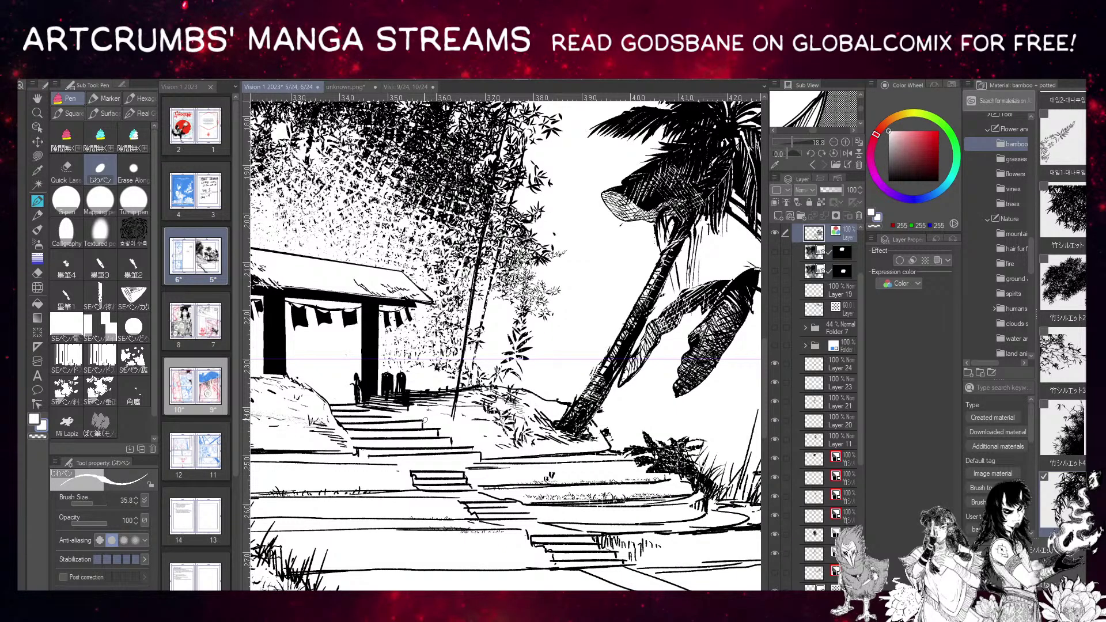
{"action": "left_click_drag", "start_coordinate": [427, 421], "coordinate": [388, 391]}
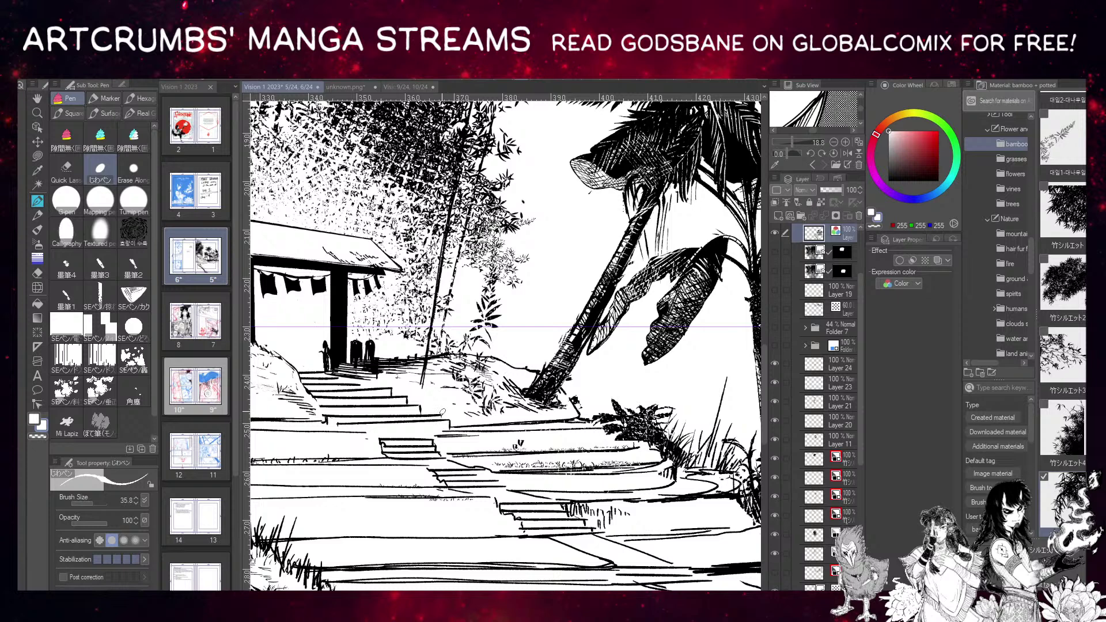
{"action": "left_click_drag", "start_coordinate": [310, 291], "coordinate": [386, 315]}
{"action": "key", "text": "x"}
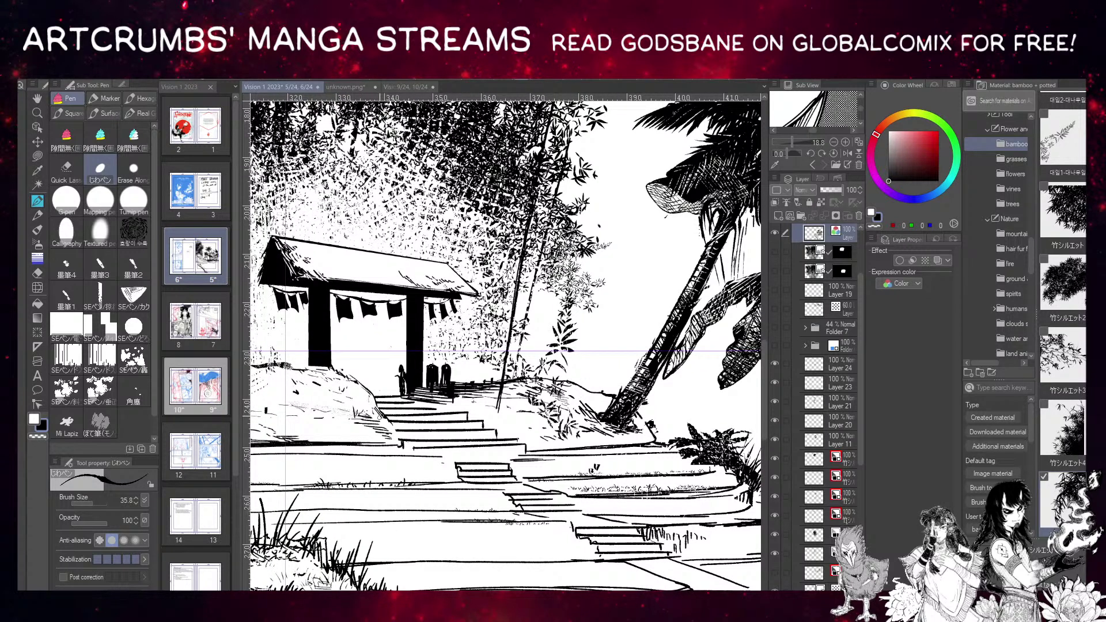
{"action": "left_click_drag", "start_coordinate": [328, 342], "coordinate": [362, 371]}
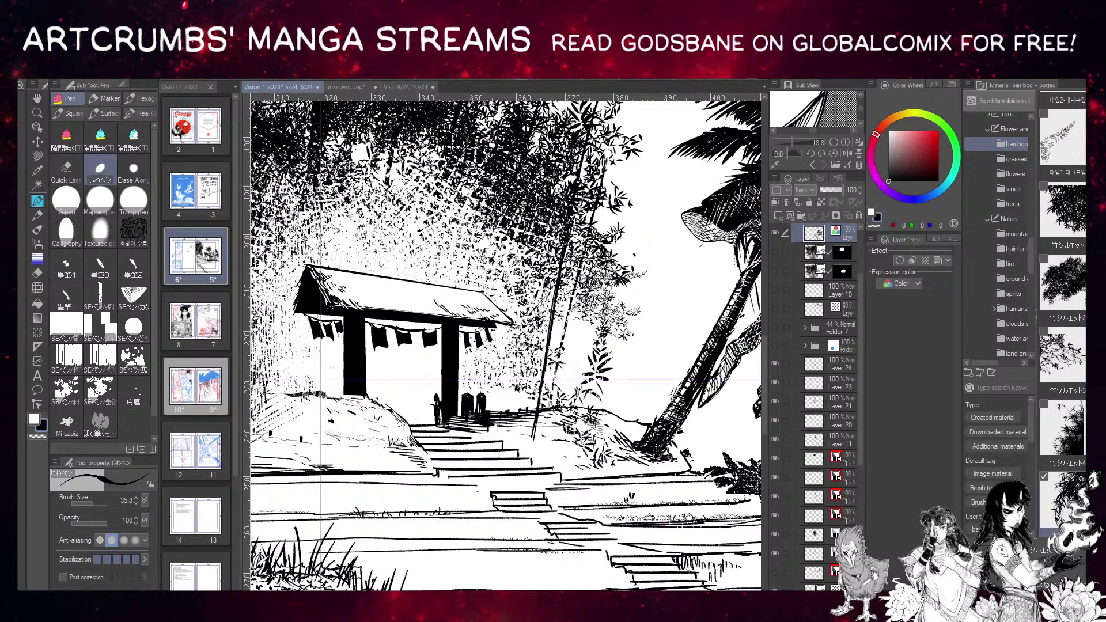
{"action": "left_click_drag", "start_coordinate": [388, 406], "coordinate": [427, 378]}
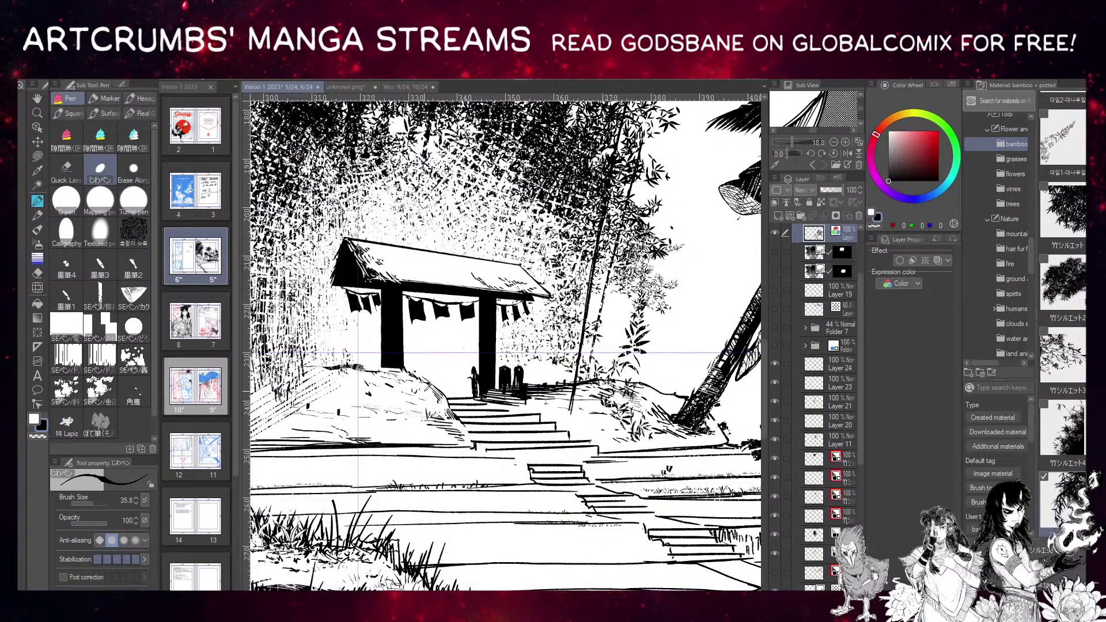
{"action": "key", "text": "x"}
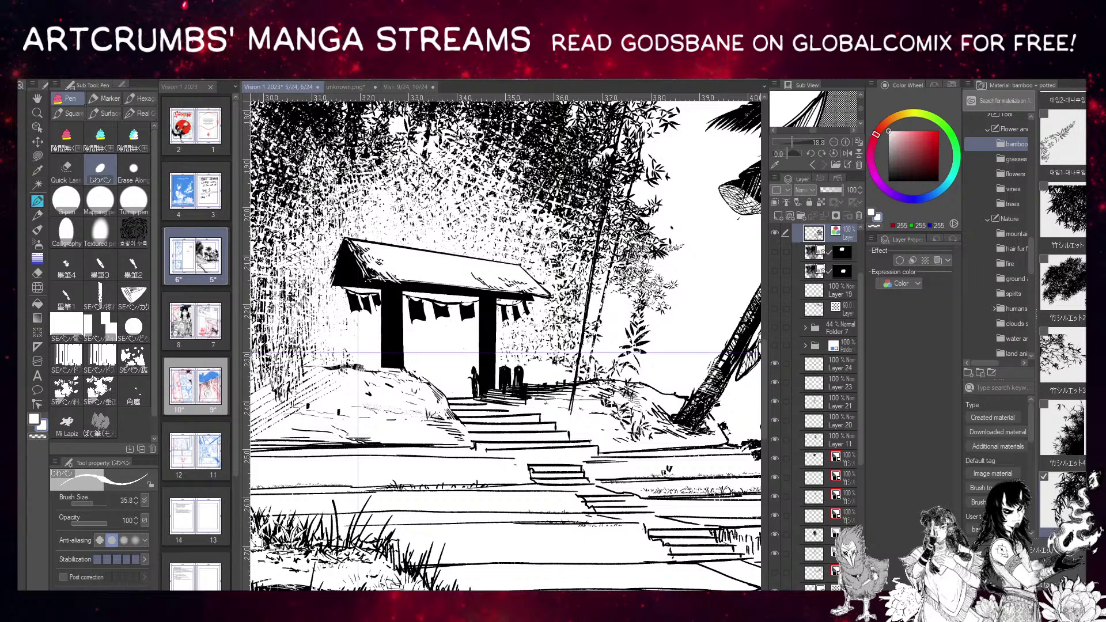
{"action": "left_click_drag", "start_coordinate": [504, 252], "coordinate": [435, 327]}
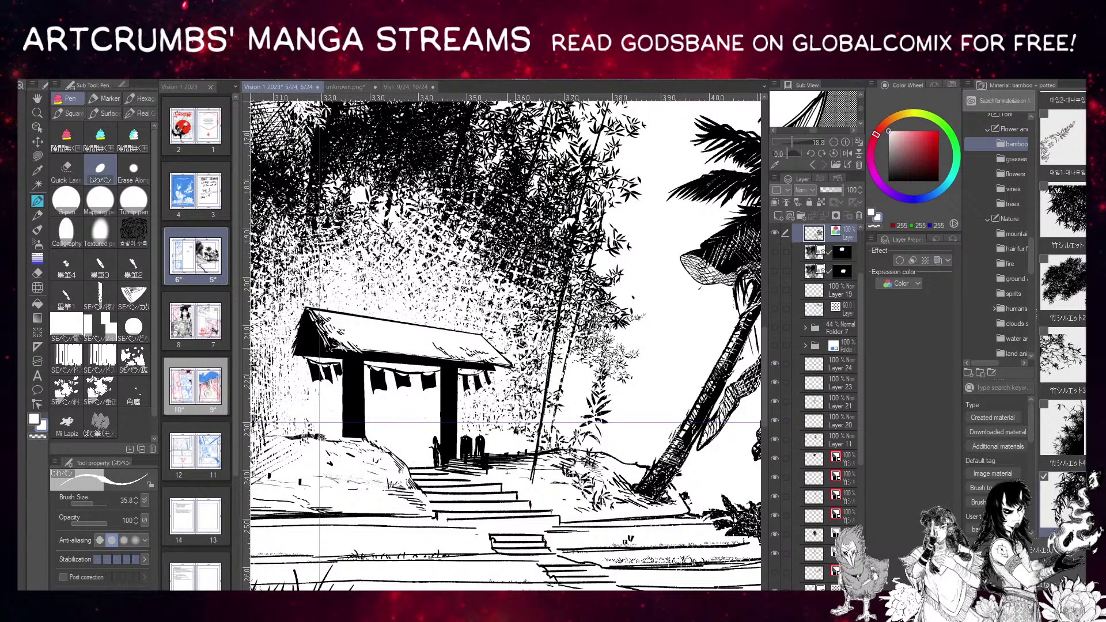
{"action": "key", "text": "x"}
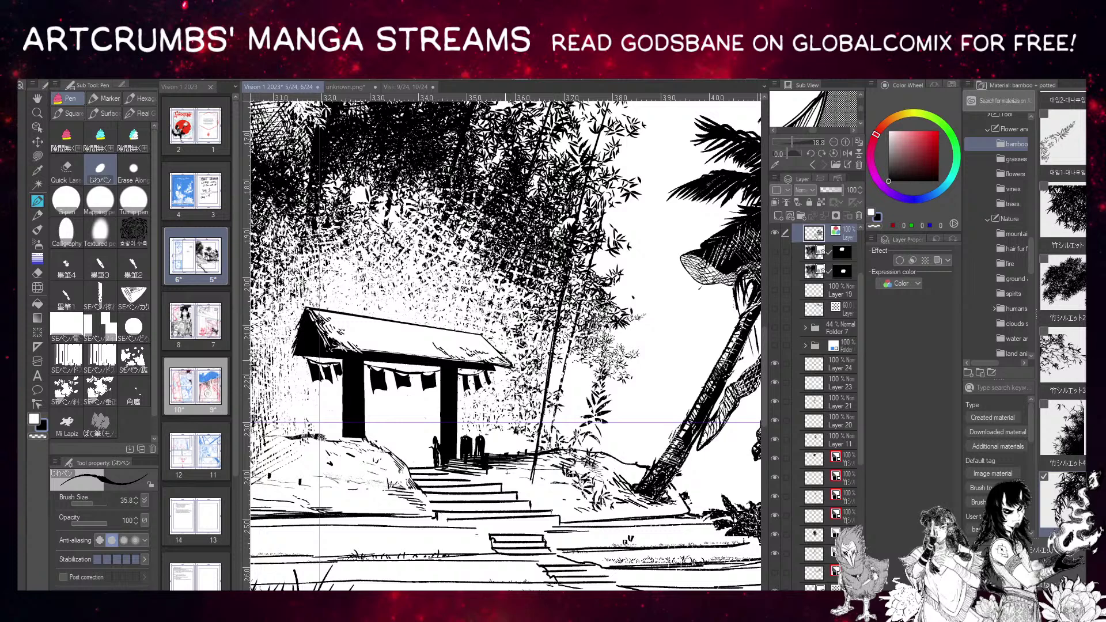
{"action": "left_click_drag", "start_coordinate": [417, 333], "coordinate": [470, 346]}
{"action": "key", "text": "x"}
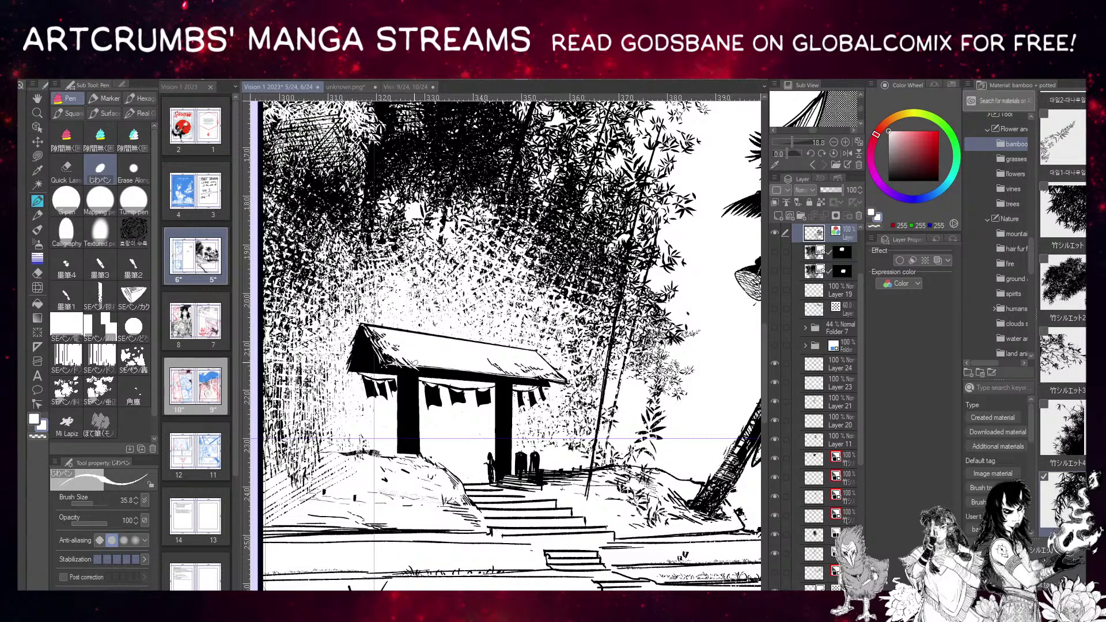
{"action": "key", "text": "x"}
{"action": "mouse_move", "coordinate": [383, 334]}
{"action": "left_mouse_down"}
{"action": "mouse_move", "coordinate": [372, 349]}
{"action": "mouse_move", "coordinate": [407, 341]}
{"action": "left_mouse_up"}
{"action": "left_click_drag", "start_coordinate": [372, 424], "coordinate": [419, 358]}
{"action": "left_click_drag", "start_coordinate": [340, 443], "coordinate": [310, 415]}
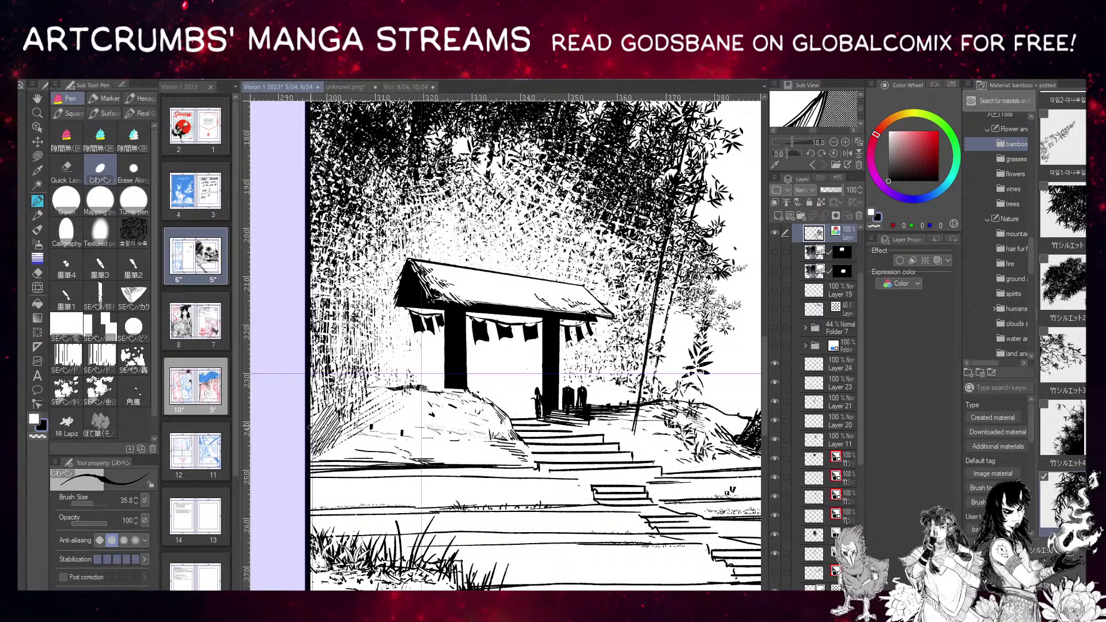
{"action": "left_click_drag", "start_coordinate": [421, 347], "coordinate": [408, 320]}
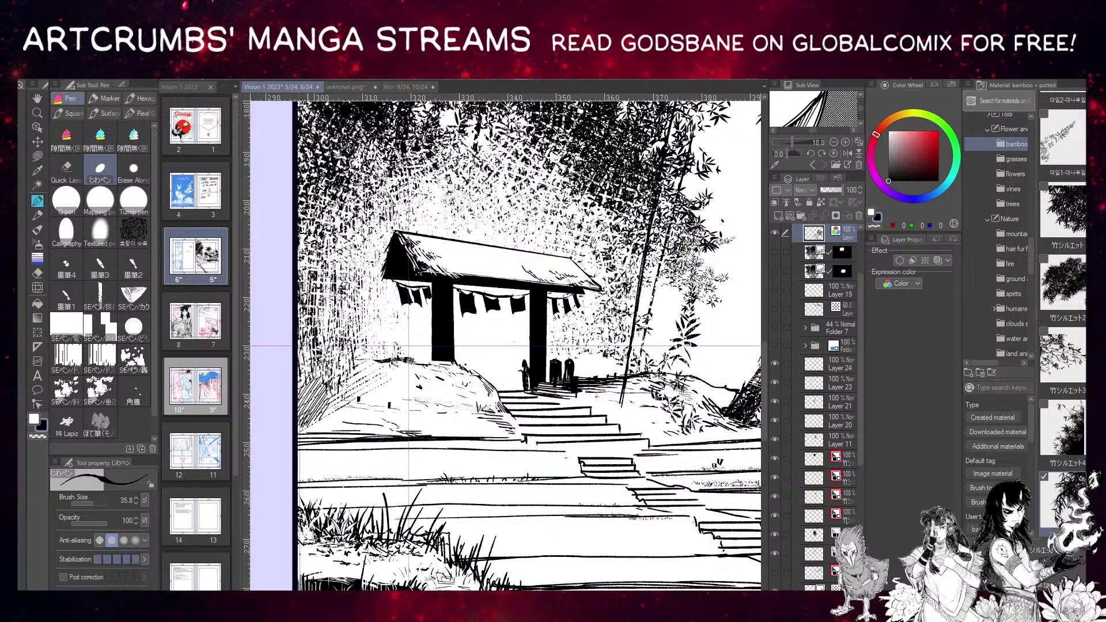
{"action": "scroll", "coordinate": [409, 347], "scroll_direction": "down", "scroll_amount": 2}
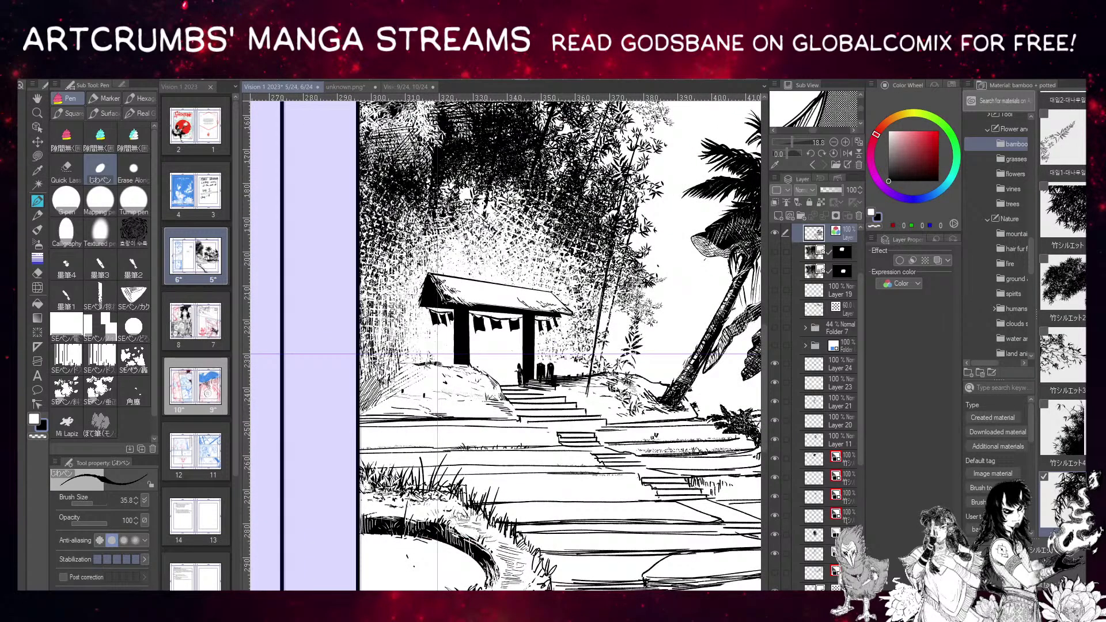
Raise the opacity of the landscape panel's speech balloon layer to 100%.
{"action": "scroll", "coordinate": [447, 245], "scroll_direction": "down", "scroll_amount": 4}
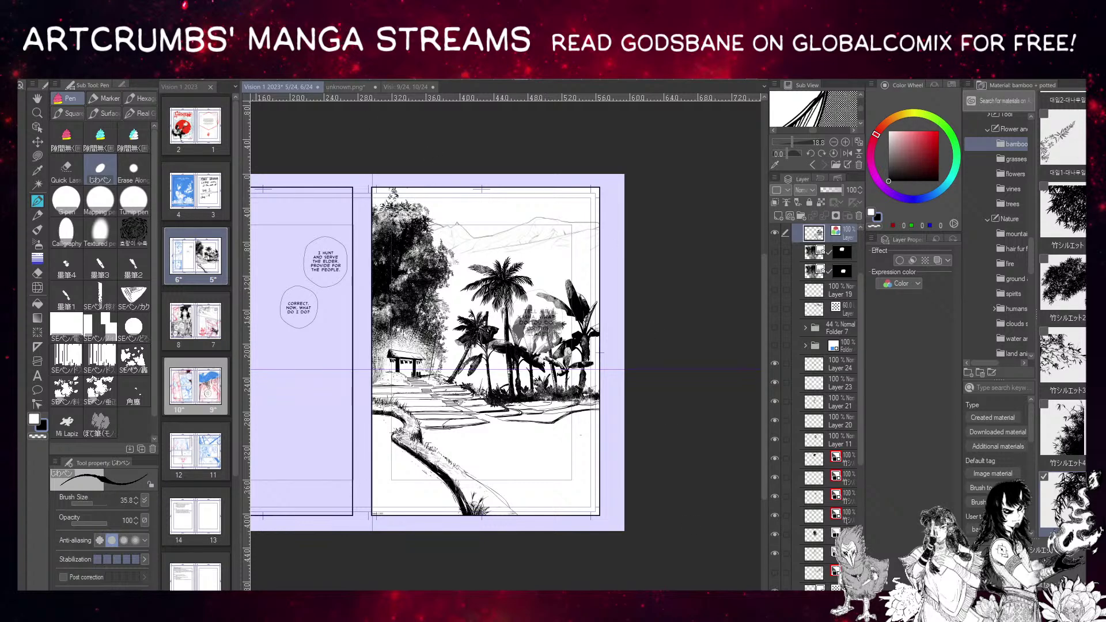
{"action": "scroll", "coordinate": [817, 363], "scroll_direction": "up", "scroll_amount": 3}
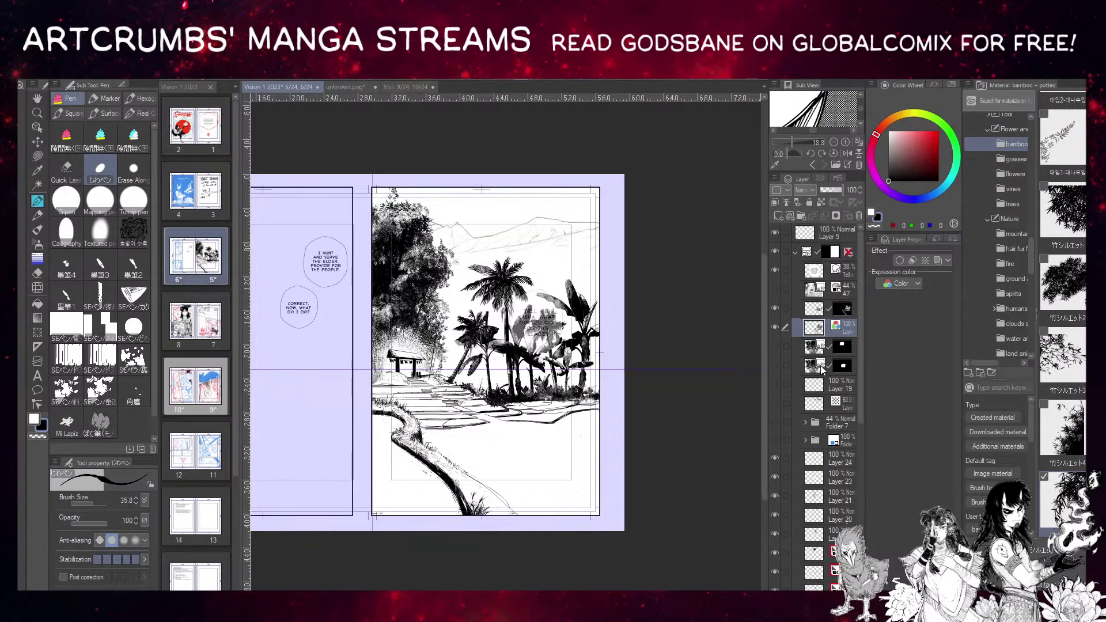
{"action": "left_click", "coordinate": [814, 272]}
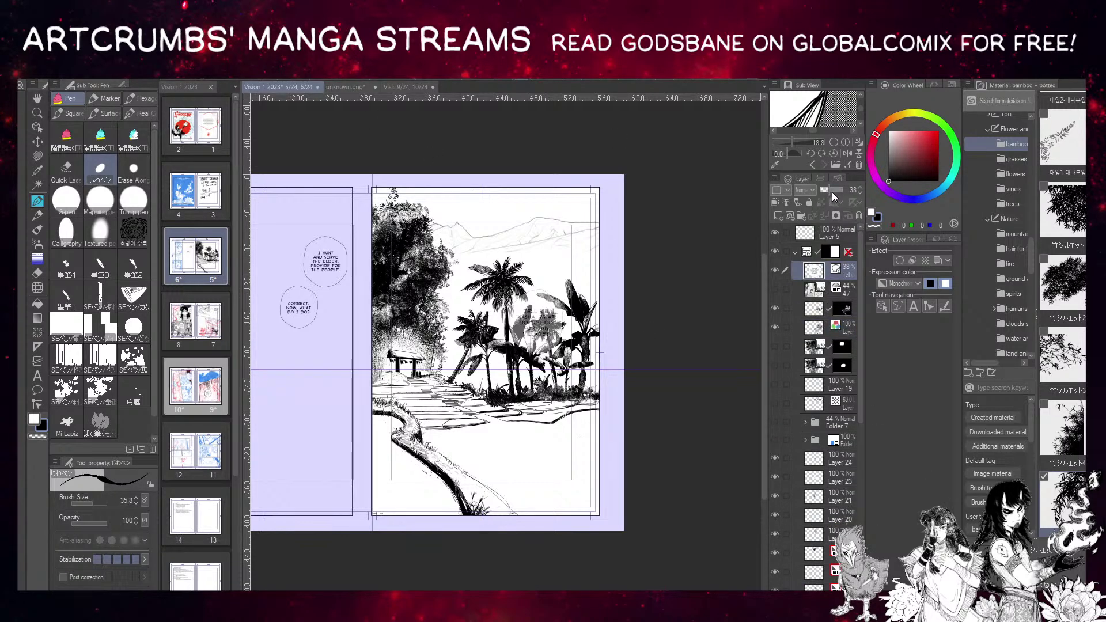
{"action": "left_click_drag", "start_coordinate": [832, 192], "coordinate": [846, 191]}
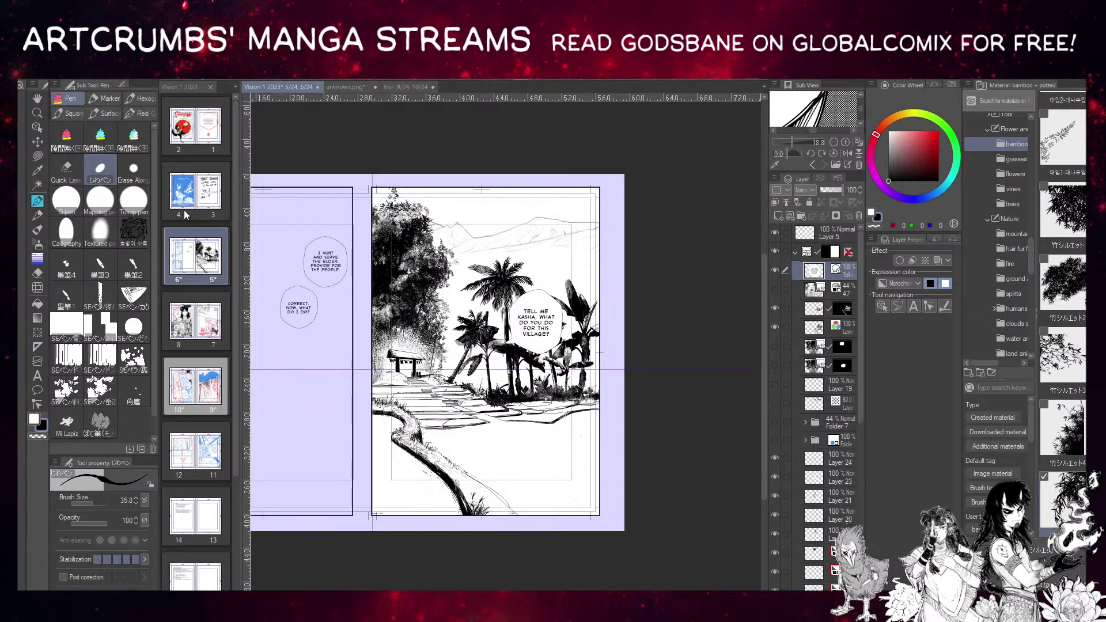
Move the landscape panel's speech balloon onto the bamboo grove's right edge above the gate, and bring its separate tail piece to it.
{"action": "left_click", "coordinate": [37, 127]}
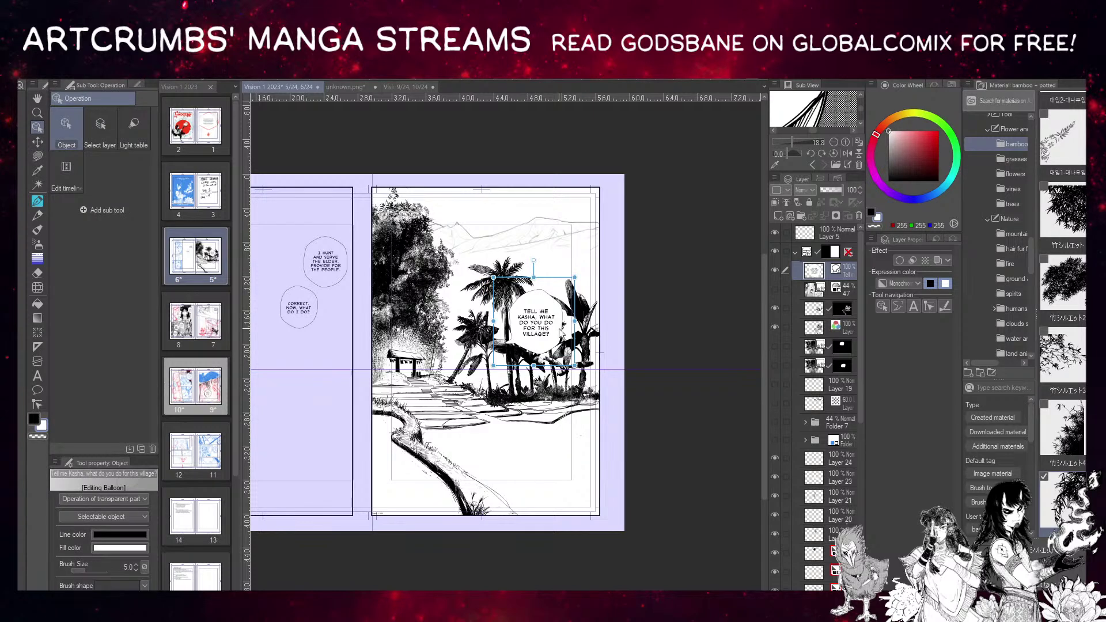
{"action": "left_click_drag", "start_coordinate": [560, 333], "coordinate": [459, 313]}
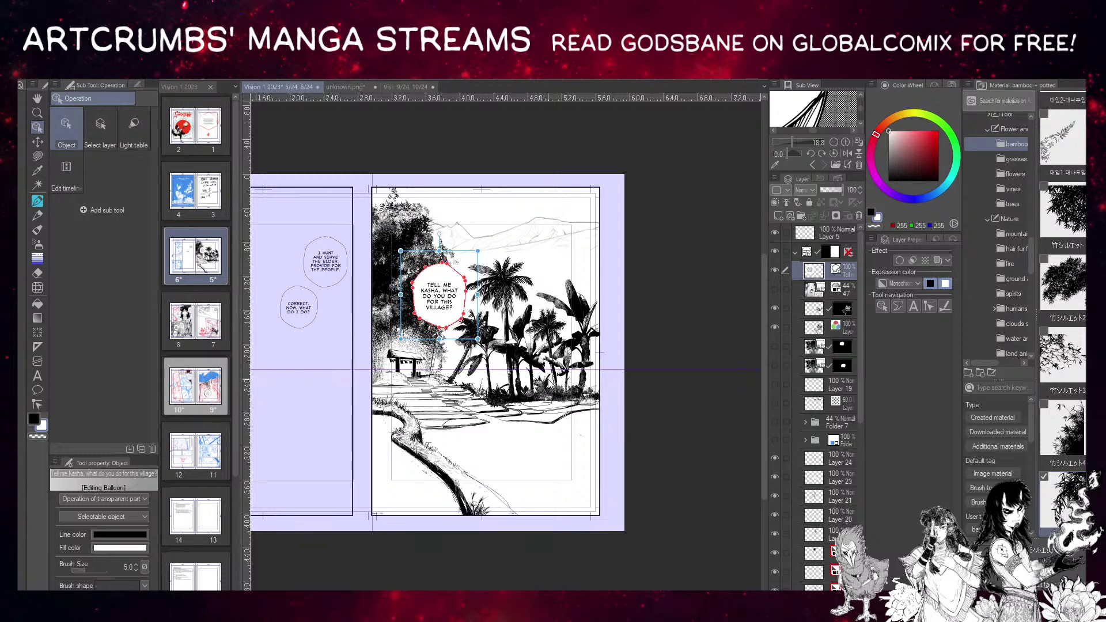
{"action": "left_click", "coordinate": [516, 343]}
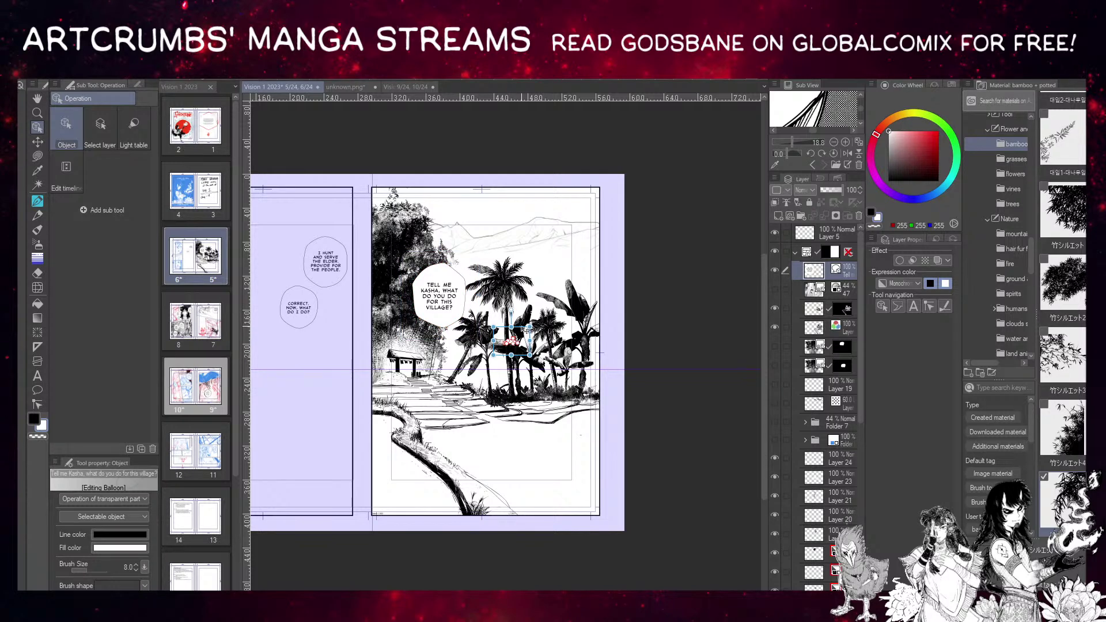
{"action": "left_click_drag", "start_coordinate": [526, 330], "coordinate": [452, 309]}
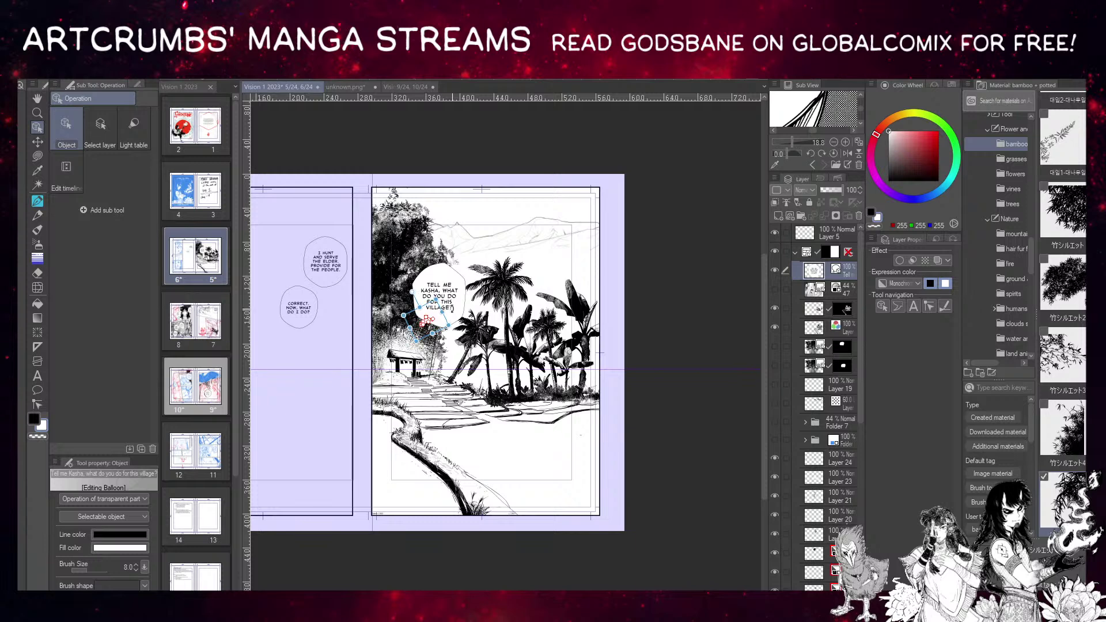
{"action": "left_click", "coordinate": [39, 142]}
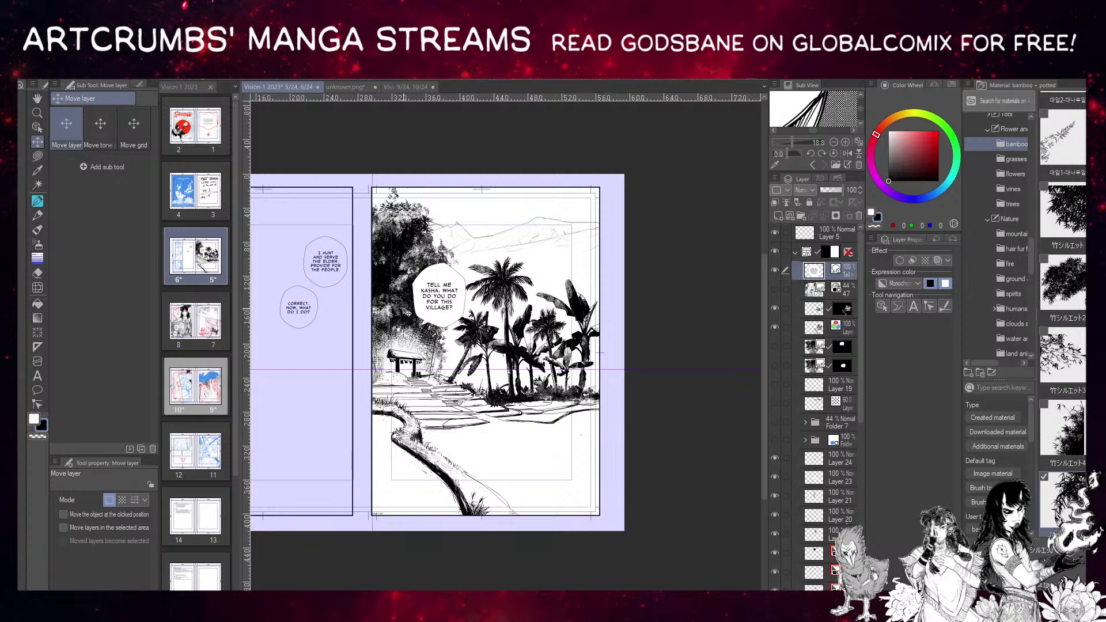
Add the first paper tone from the monochromatic paper materials to the page as a new layer above the speech balloon.
{"action": "scroll", "coordinate": [387, 445], "scroll_direction": "up", "scroll_amount": 1}
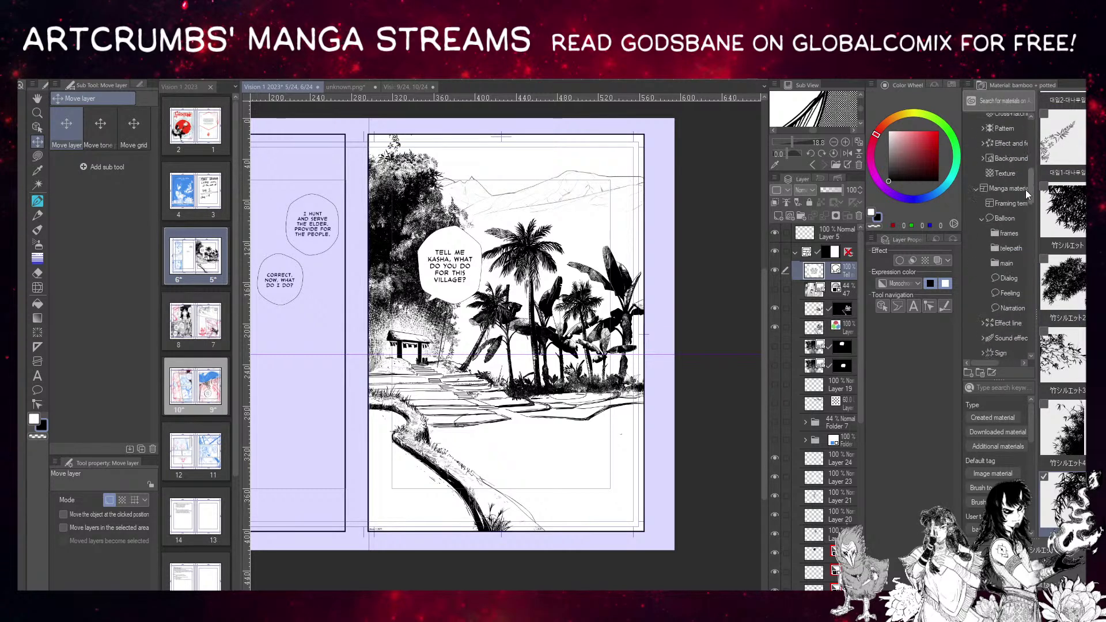
{"action": "left_click_drag", "start_coordinate": [1033, 266], "coordinate": [1032, 149]}
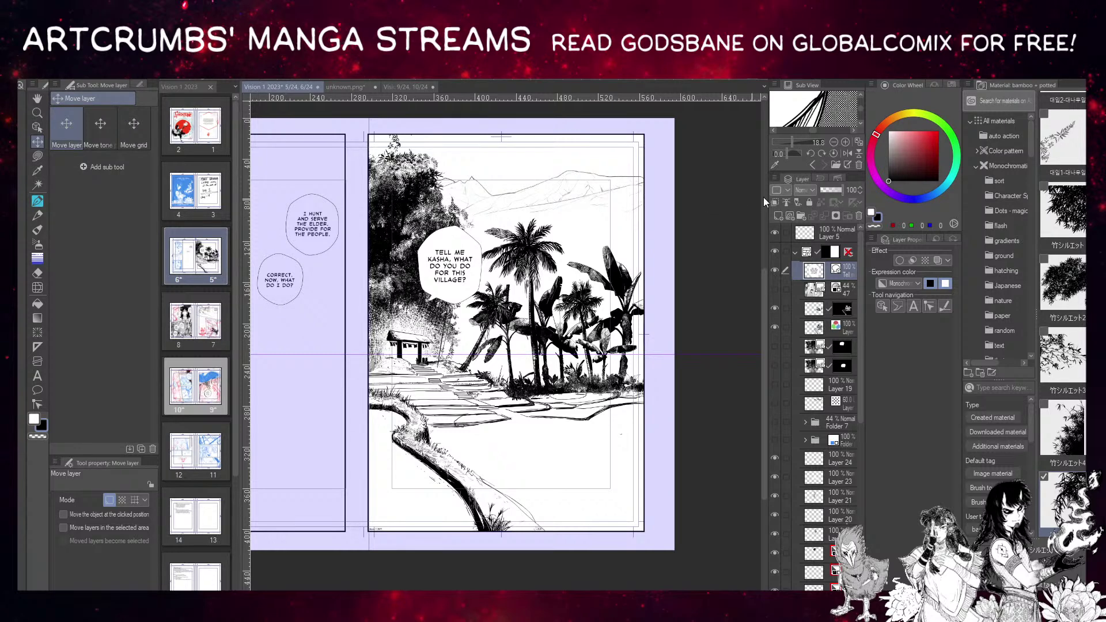
{"action": "scroll", "coordinate": [1068, 258], "scroll_direction": "up", "scroll_amount": 1}
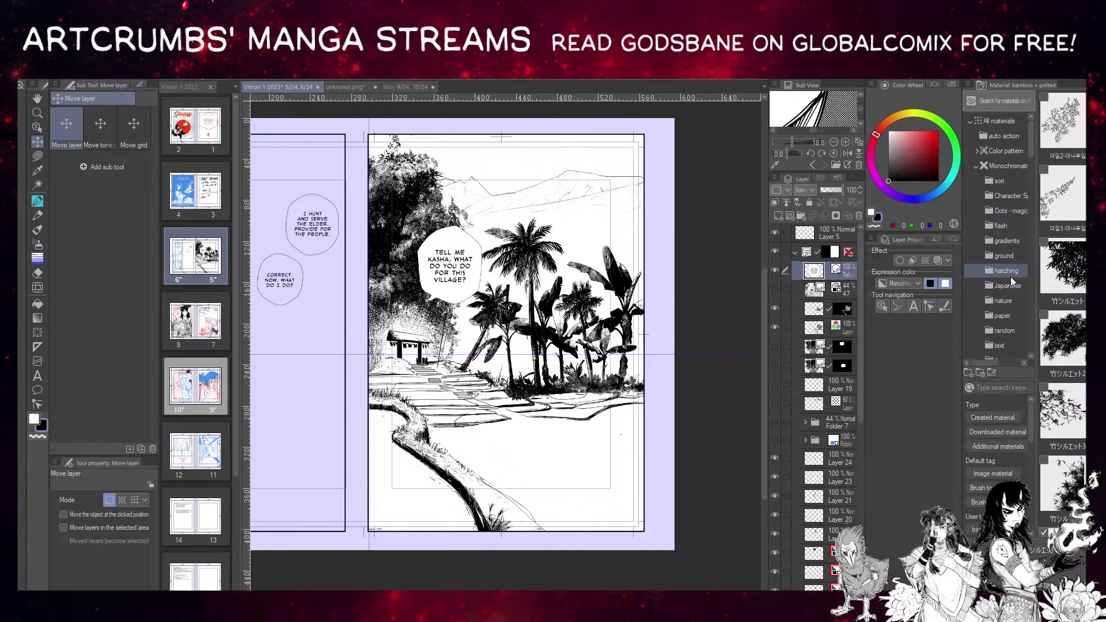
{"action": "left_click", "coordinate": [1002, 316]}
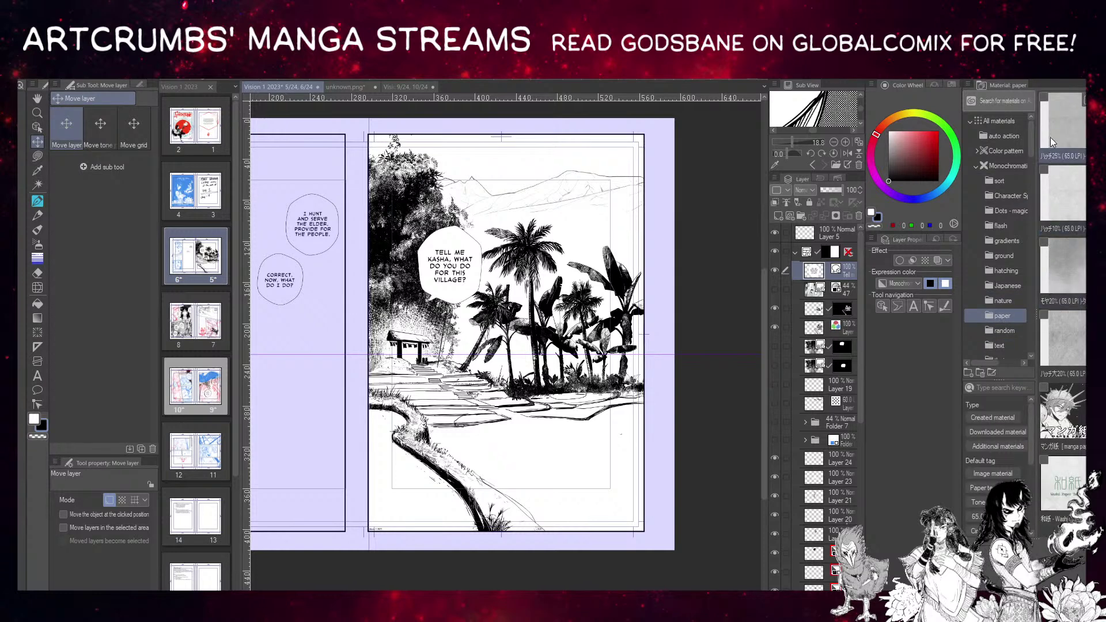
{"action": "left_click_drag", "start_coordinate": [436, 414], "coordinate": [437, 409]}
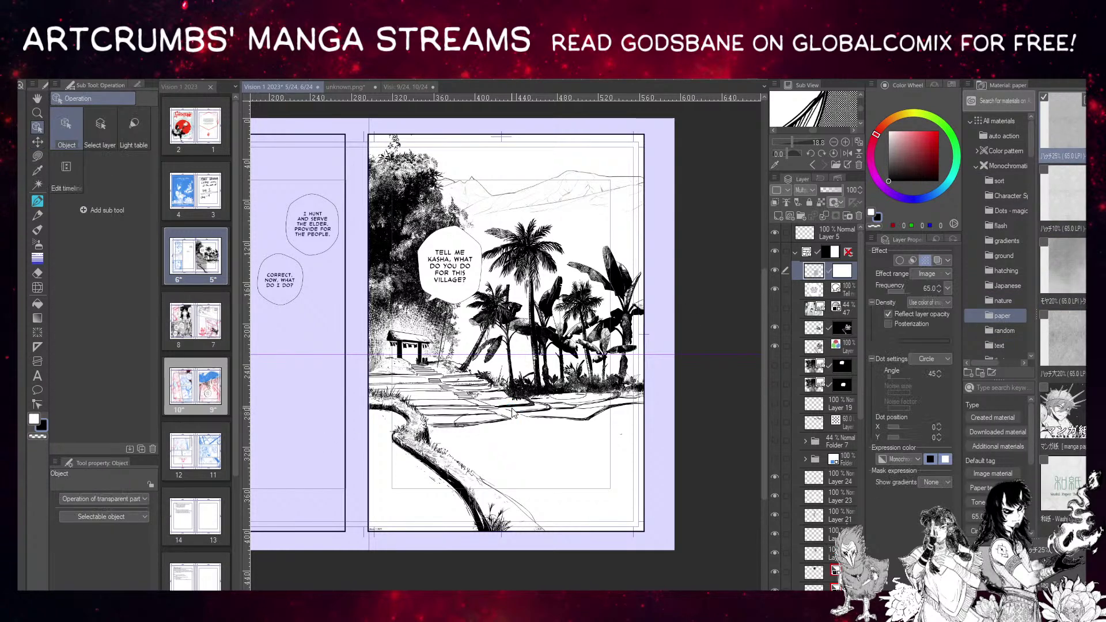
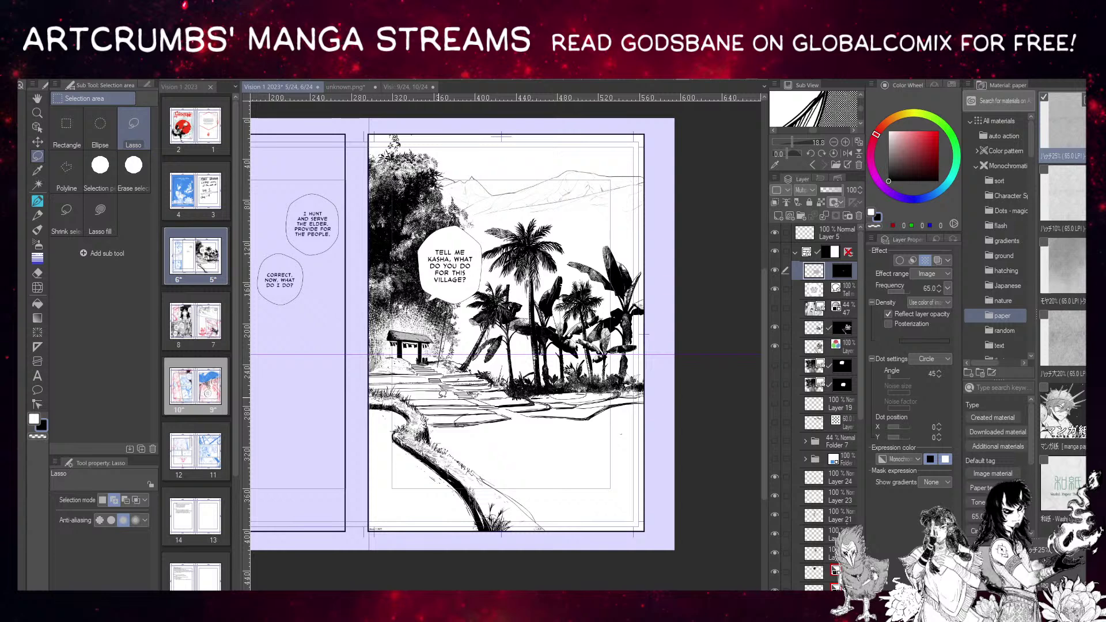
{"action": "scroll", "coordinate": [429, 344], "scroll_direction": "up", "scroll_amount": 2}
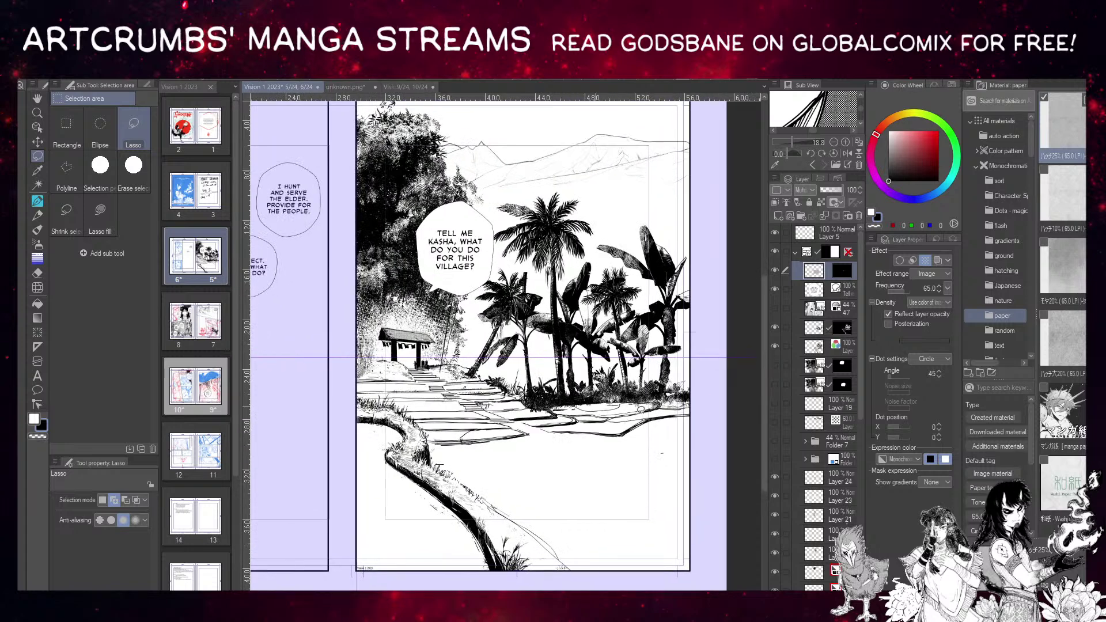
{"action": "left_click_drag", "start_coordinate": [762, 399], "coordinate": [764, 388]}
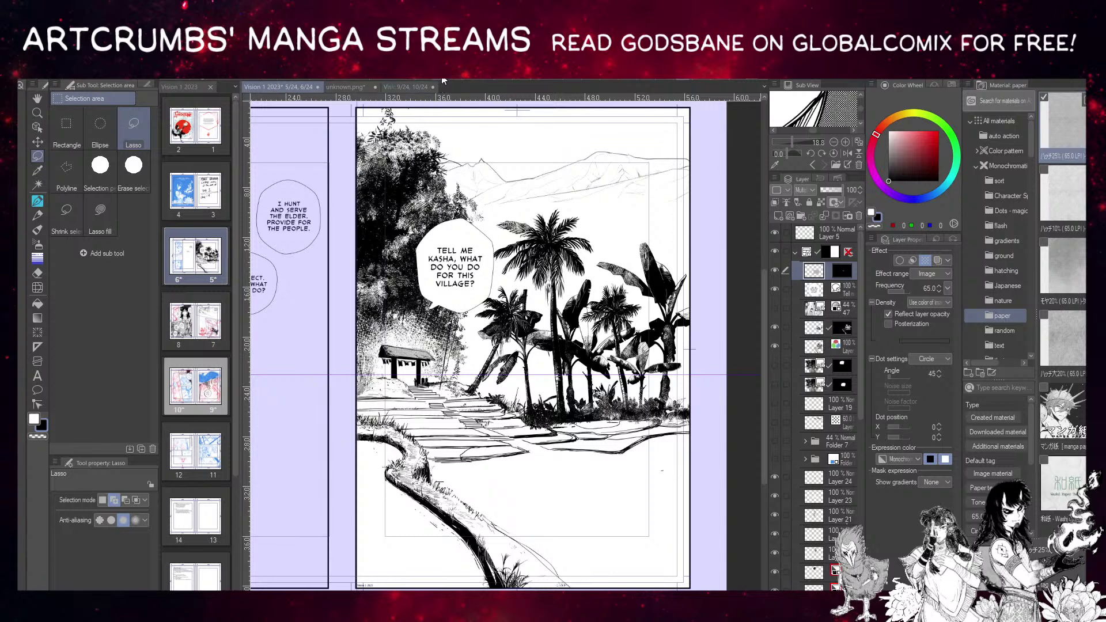
{"action": "left_click_drag", "start_coordinate": [399, 338], "coordinate": [514, 347]}
{"action": "left_click_drag", "start_coordinate": [425, 359], "coordinate": [372, 345]}
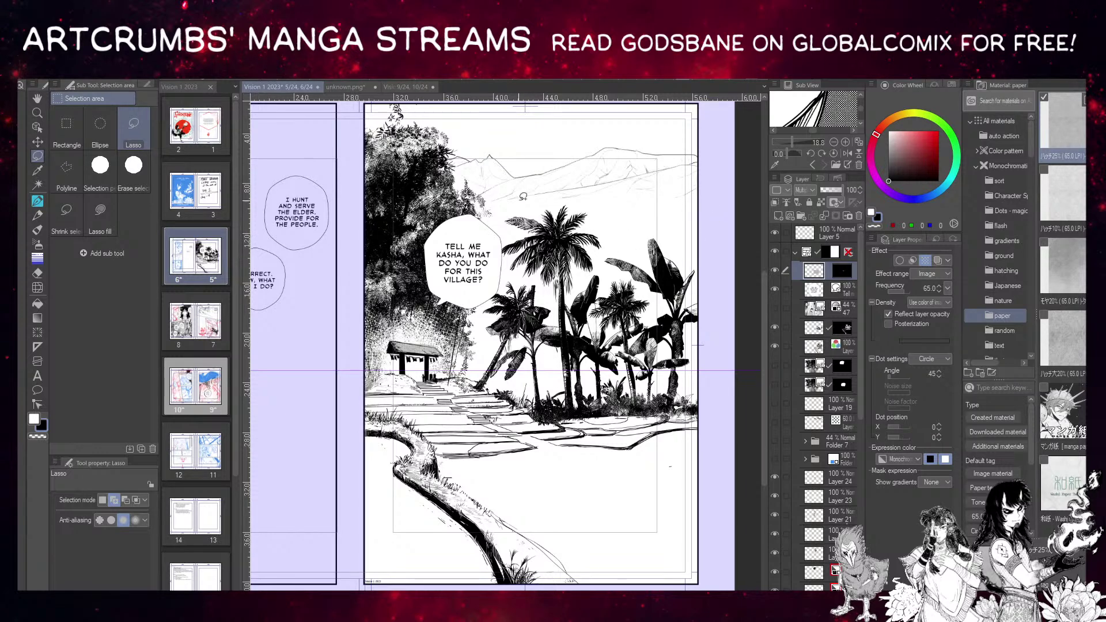
Show Folder 6 and check the layer stack and Folder 7 for the middle panel's sketch.
{"action": "left_click_drag", "start_coordinate": [272, 341], "coordinate": [570, 368]}
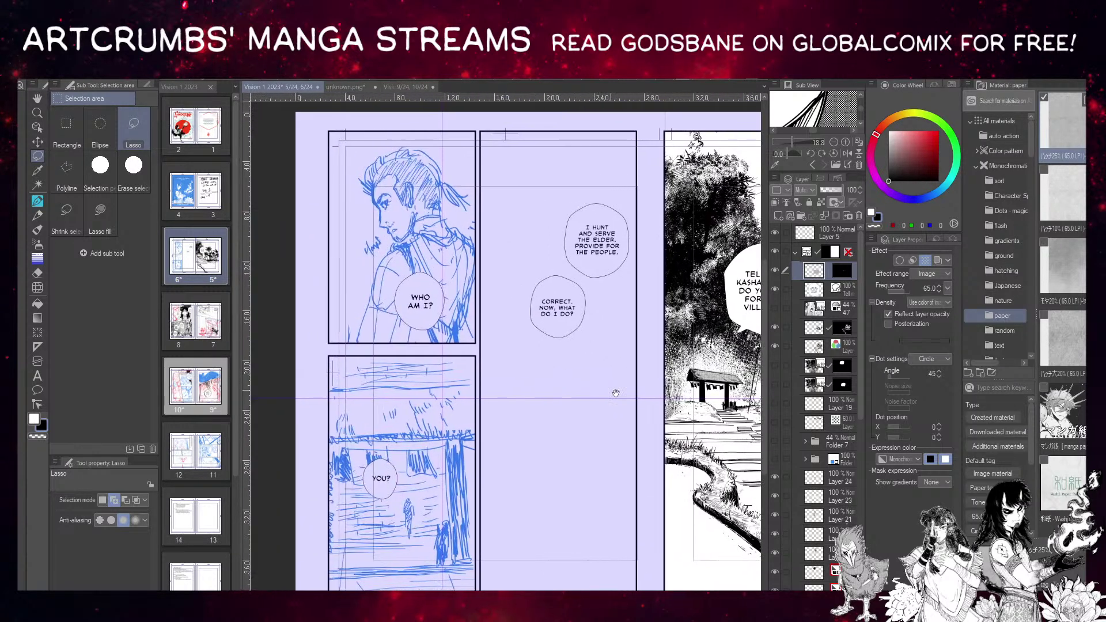
{"action": "left_click", "coordinate": [774, 458]}
{"action": "scroll", "coordinate": [834, 447], "scroll_direction": "down", "scroll_amount": 5}
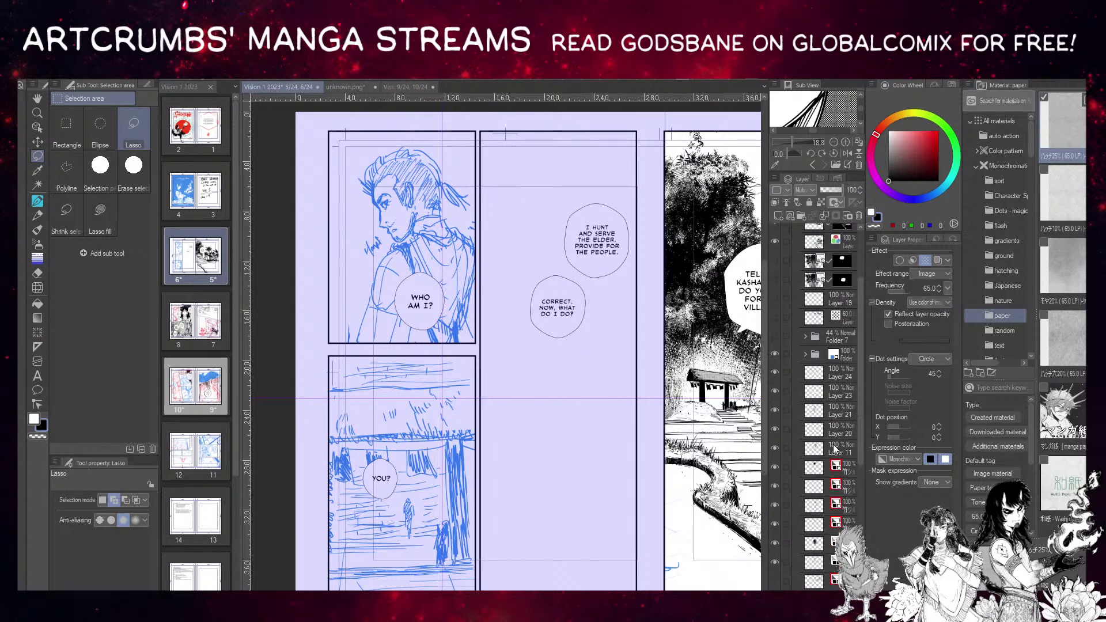
{"action": "scroll", "coordinate": [824, 472], "scroll_direction": "down", "scroll_amount": 2}
{"action": "scroll", "coordinate": [812, 449], "scroll_direction": "down", "scroll_amount": 2}
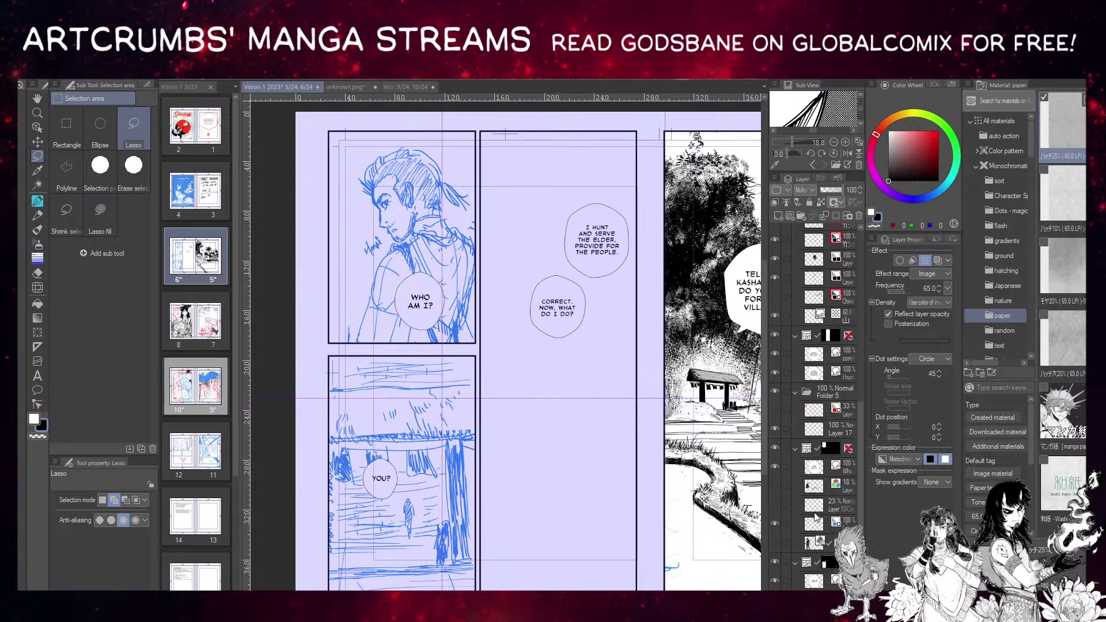
{"action": "scroll", "coordinate": [813, 507], "scroll_direction": "down", "scroll_amount": 1}
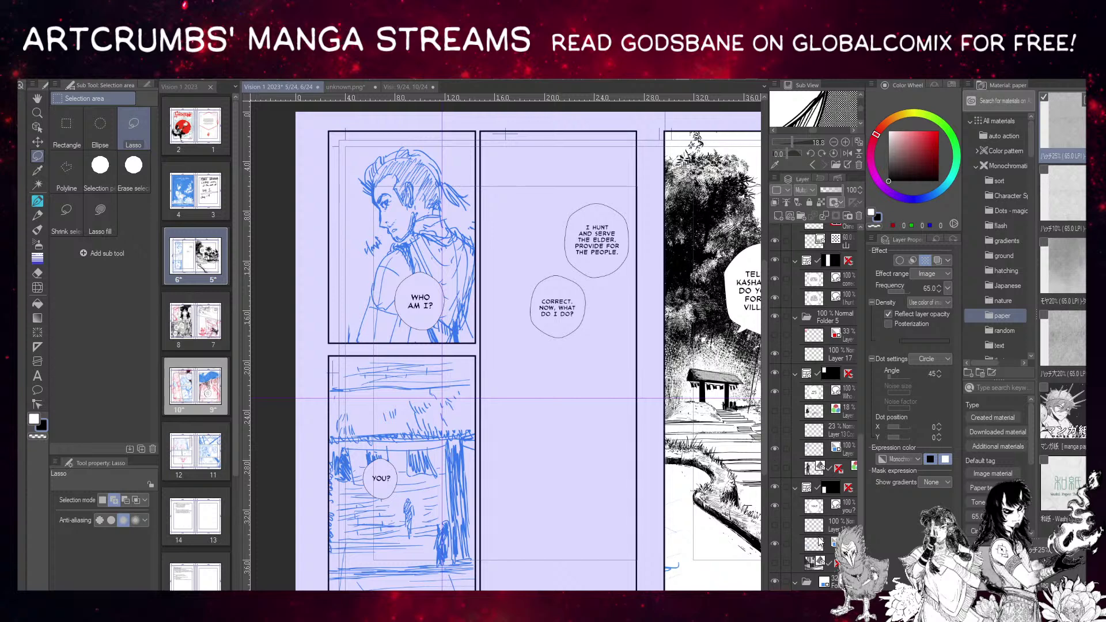
{"action": "scroll", "coordinate": [824, 583], "scroll_direction": "down", "scroll_amount": 1}
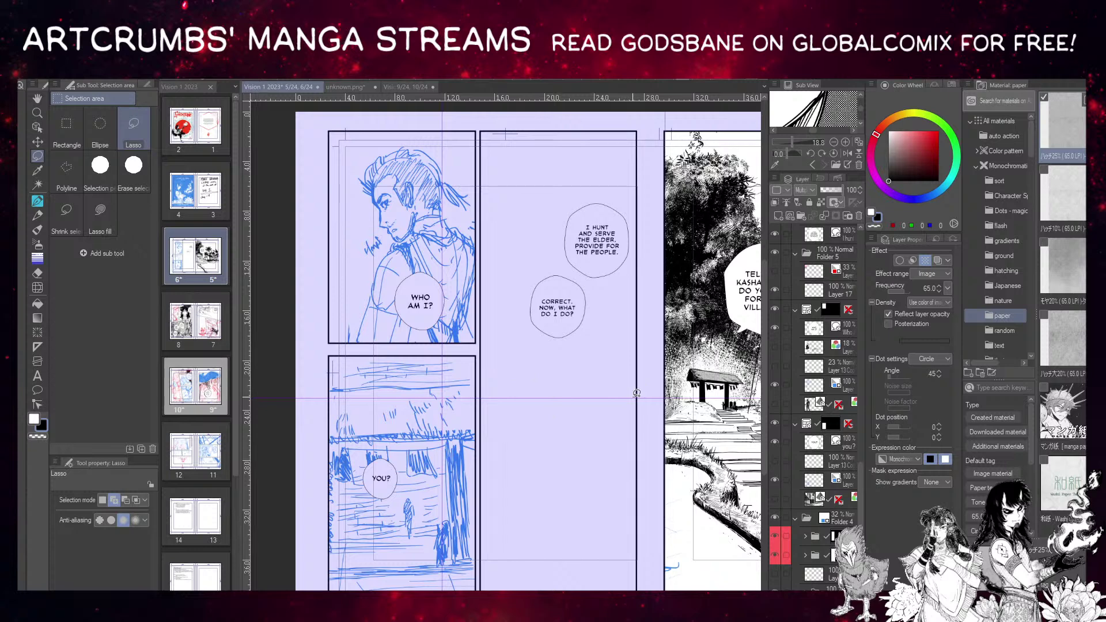
{"action": "scroll", "coordinate": [830, 473], "scroll_direction": "down", "scroll_amount": 10}
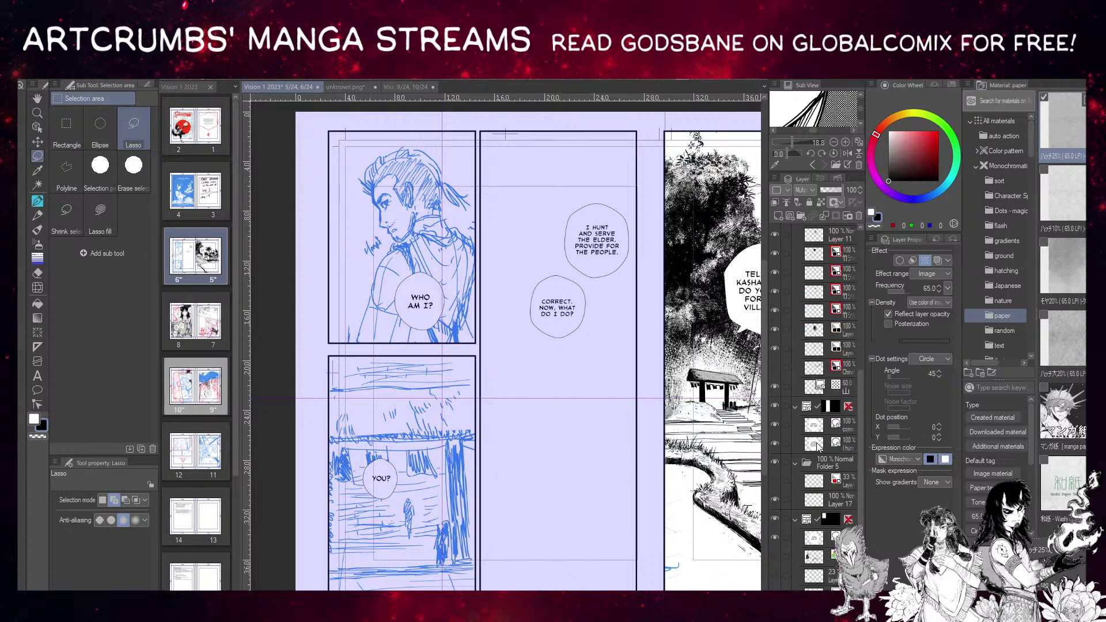
{"action": "scroll", "coordinate": [821, 432], "scroll_direction": "up", "scroll_amount": 3}
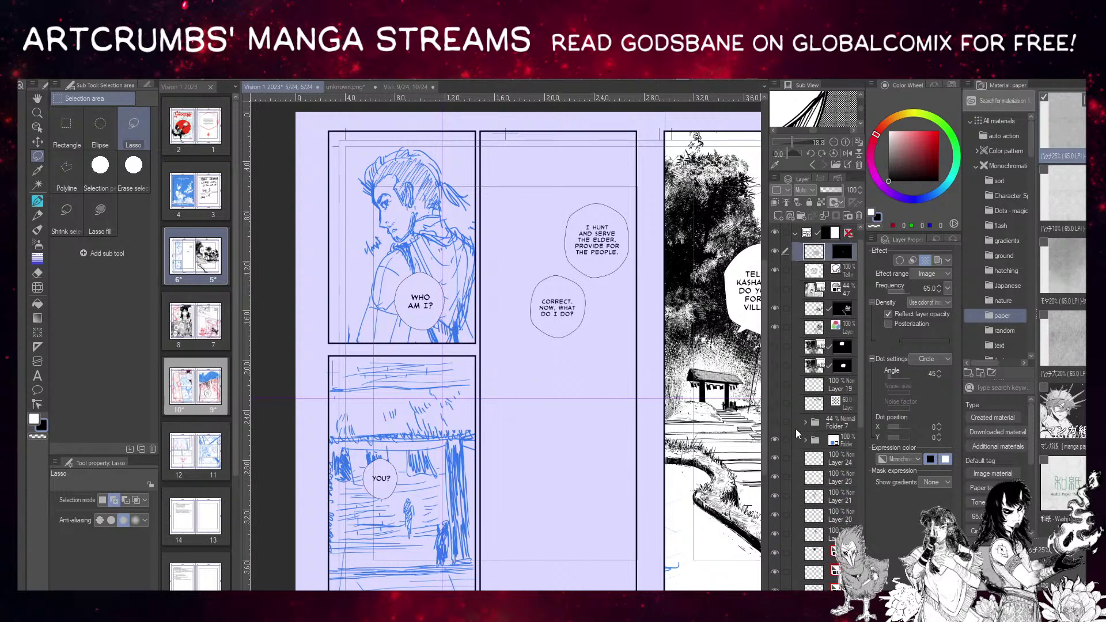
{"action": "left_click", "coordinate": [773, 423]}
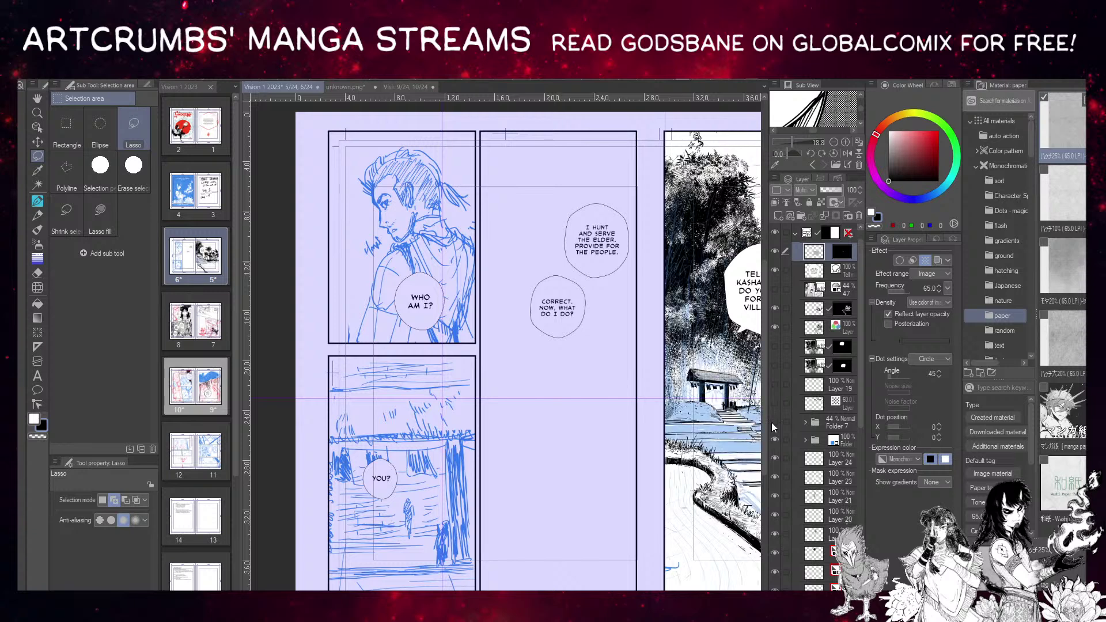
{"action": "left_click", "coordinate": [775, 424]}
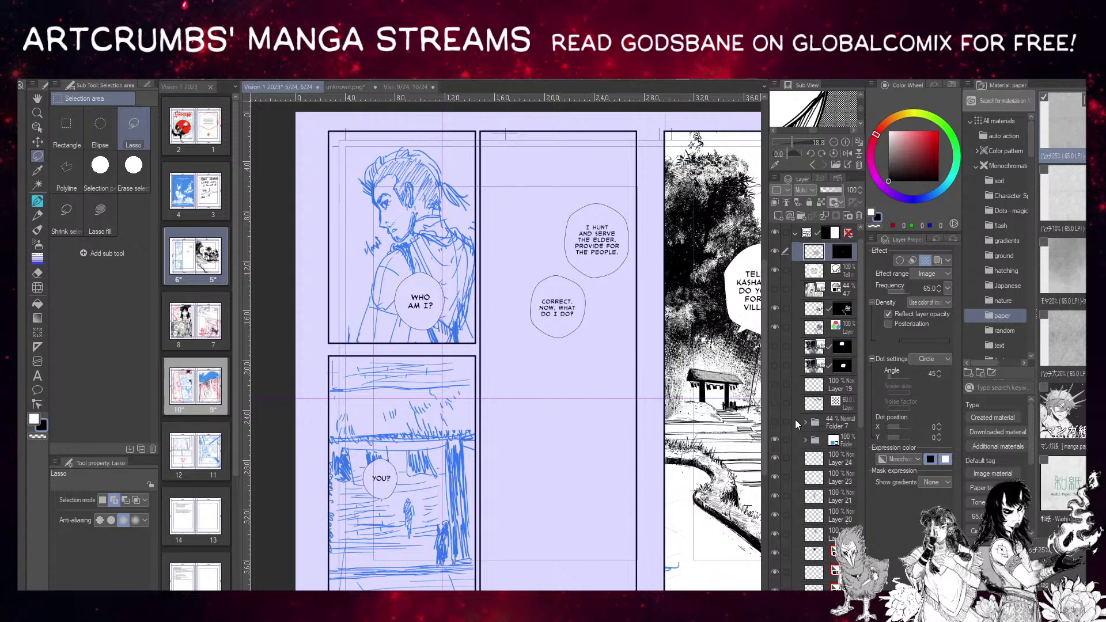
Move the blue sketch folder, Folder 6, into the middle panel's frame folder beneath its two speech balloons.
{"action": "left_click", "coordinate": [814, 442]}
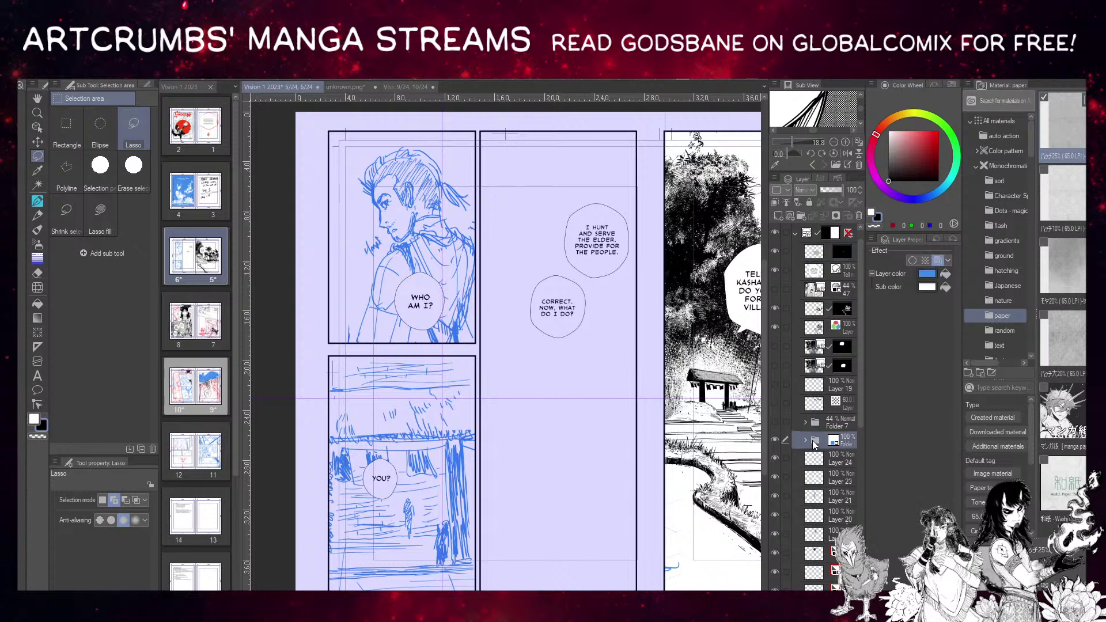
{"action": "scroll", "coordinate": [814, 445], "scroll_direction": "up", "scroll_amount": 1}
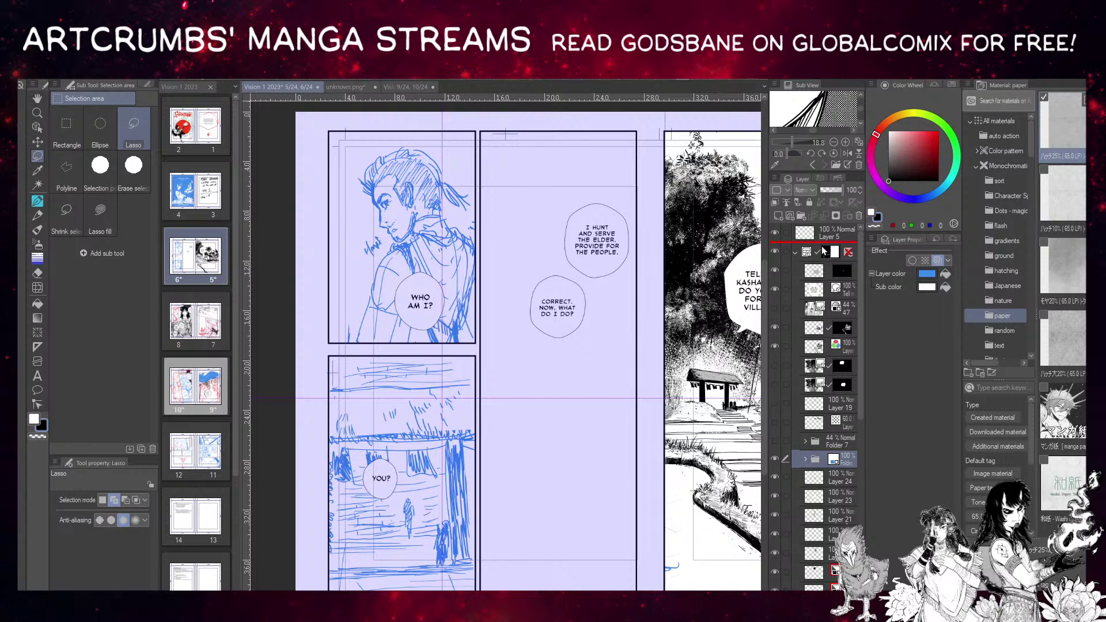
{"action": "left_click_drag", "start_coordinate": [824, 252], "coordinate": [823, 254]}
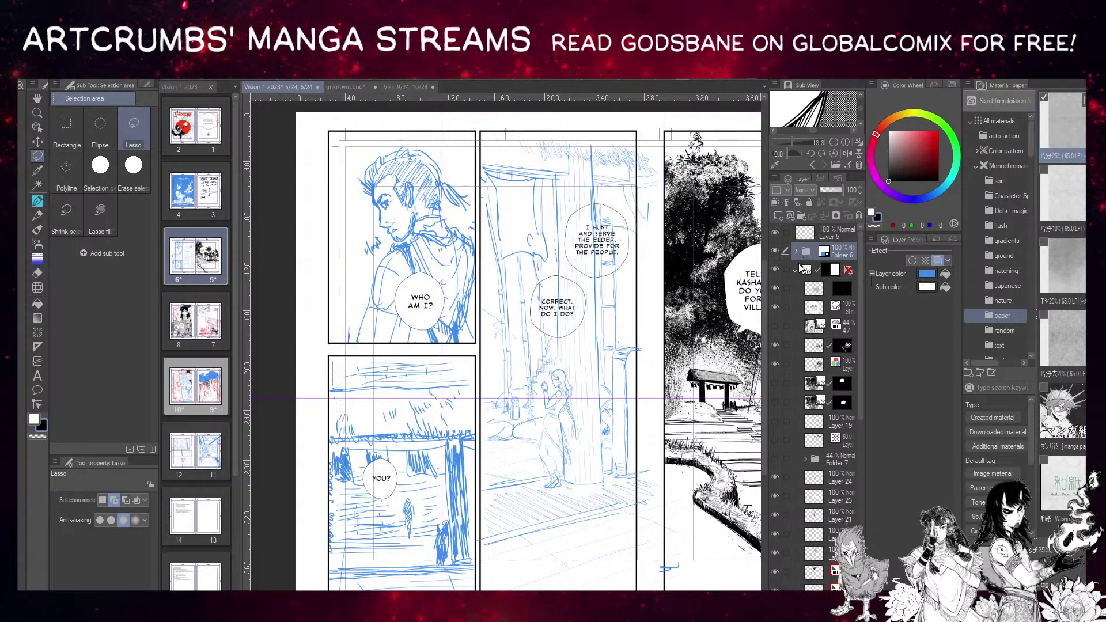
{"action": "left_click", "coordinate": [797, 269]}
{"action": "left_click_drag", "start_coordinate": [809, 269], "coordinate": [816, 334]}
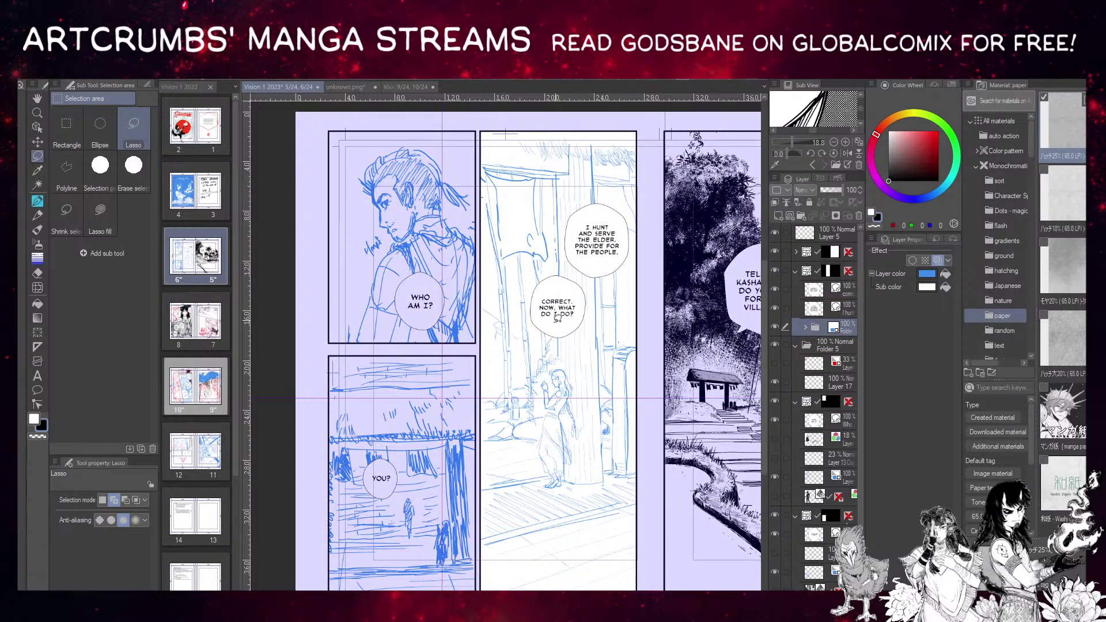
Collapse the materials palette to widen the canvas and select Layer 5 at the head of the layer stack.
{"action": "scroll", "coordinate": [505, 351], "scroll_direction": "right", "scroll_amount": 8}
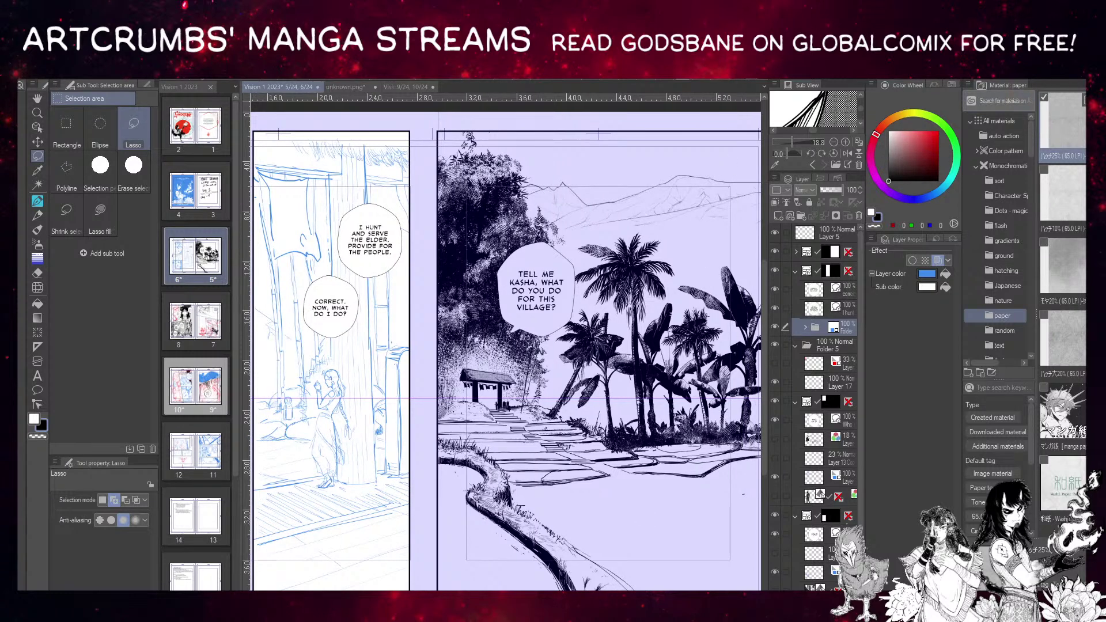
{"action": "left_click", "coordinate": [1073, 86]}
{"action": "left_click", "coordinate": [931, 232]}
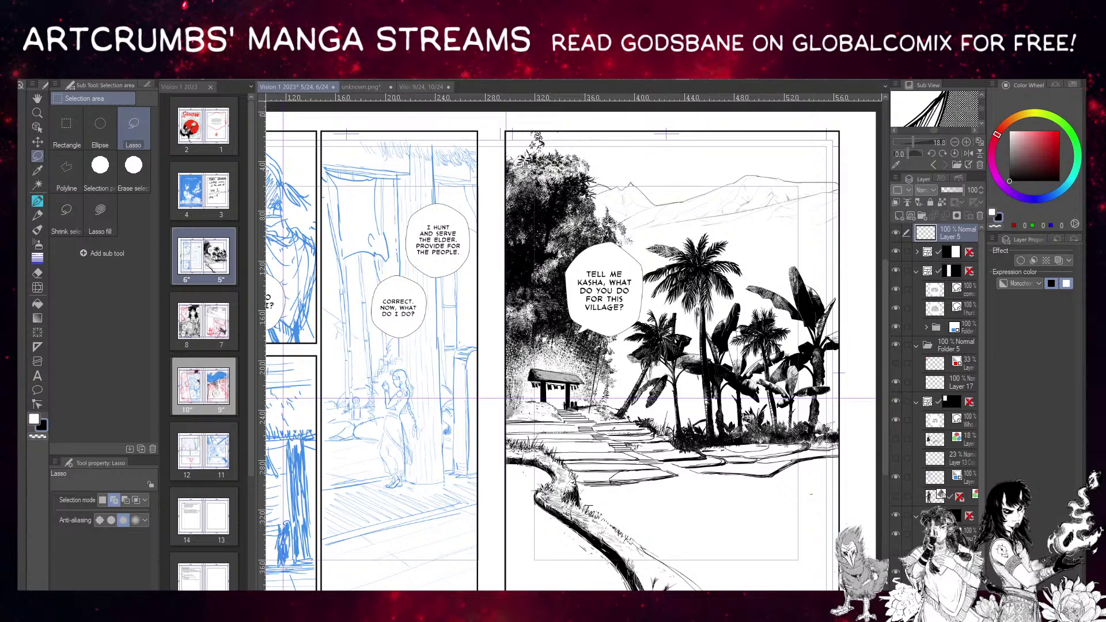
Switch to the spread of pages 9 and 10, enlarge the page thumbnails, and review the neighbouring spreads.
{"action": "scroll", "coordinate": [575, 343], "scroll_direction": "left", "scroll_amount": 2}
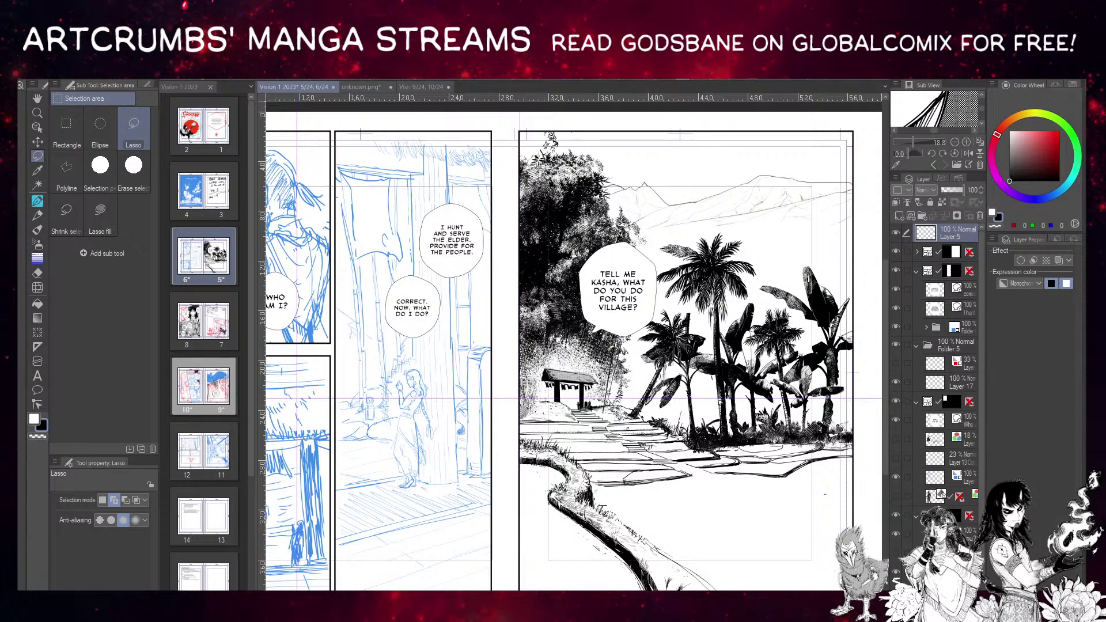
{"action": "scroll", "coordinate": [574, 342], "scroll_direction": "left", "scroll_amount": 3}
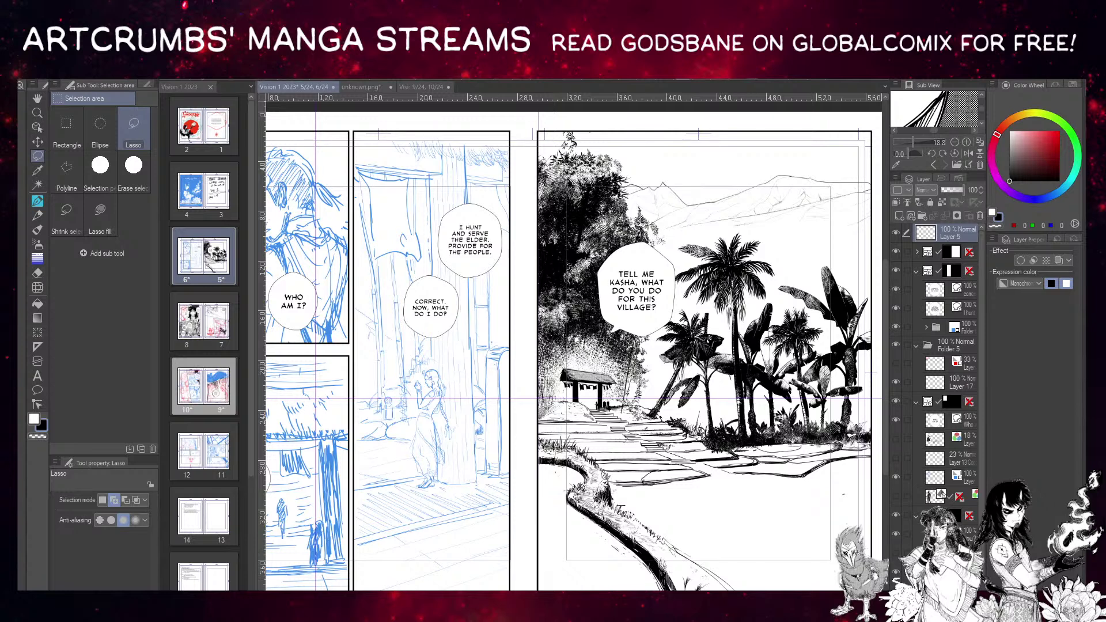
{"action": "scroll", "coordinate": [574, 342], "scroll_direction": "left", "scroll_amount": 5}
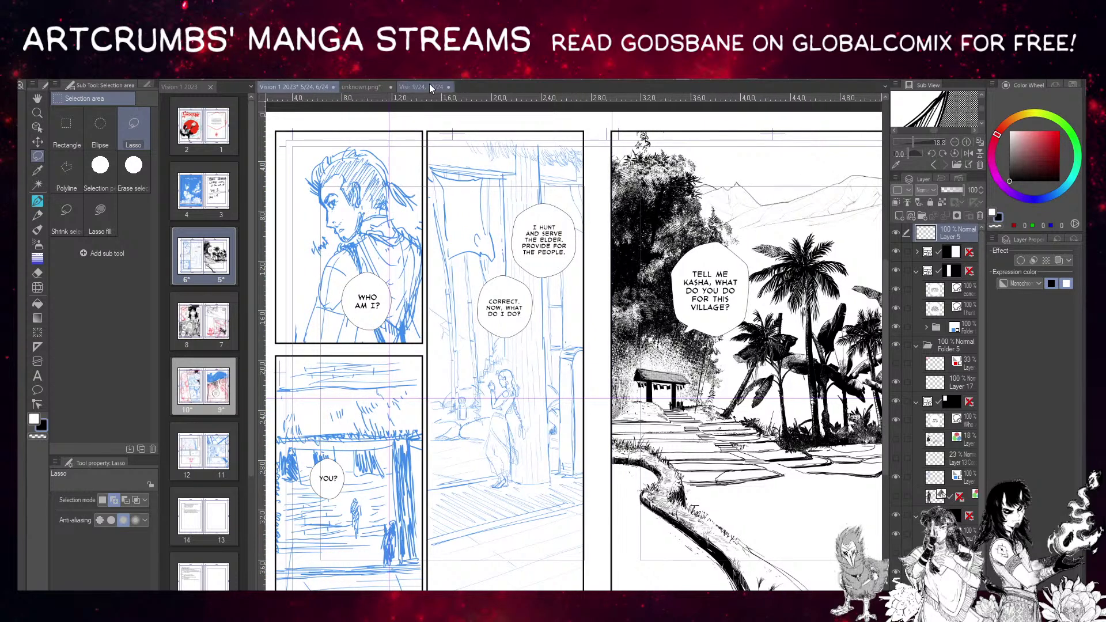
{"action": "left_click", "coordinate": [426, 87]}
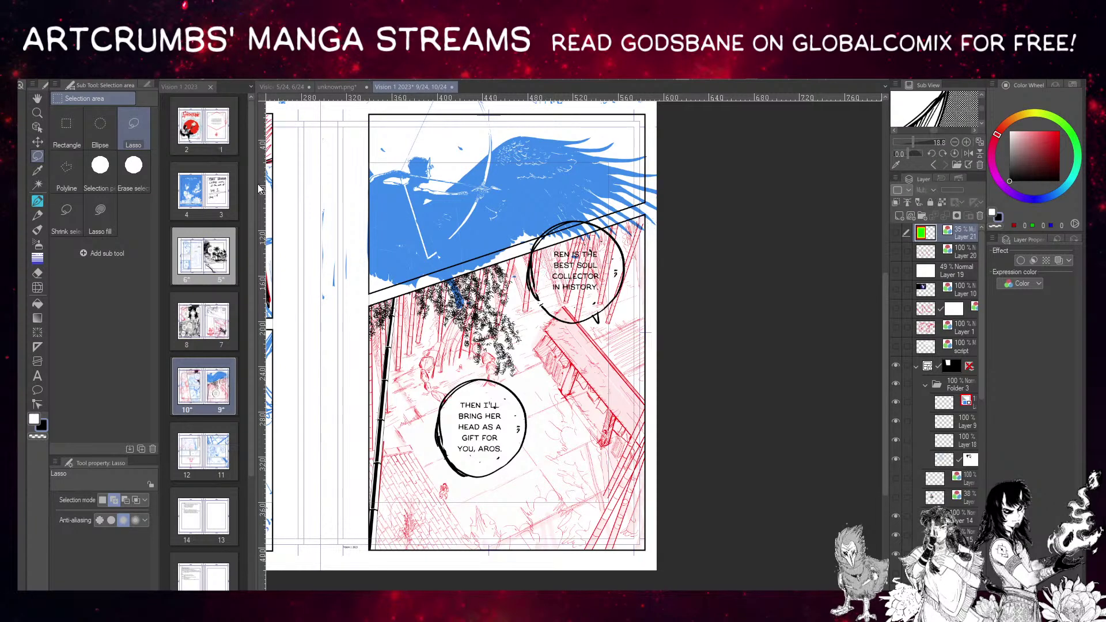
{"action": "left_click_drag", "start_coordinate": [259, 183], "coordinate": [535, 210]}
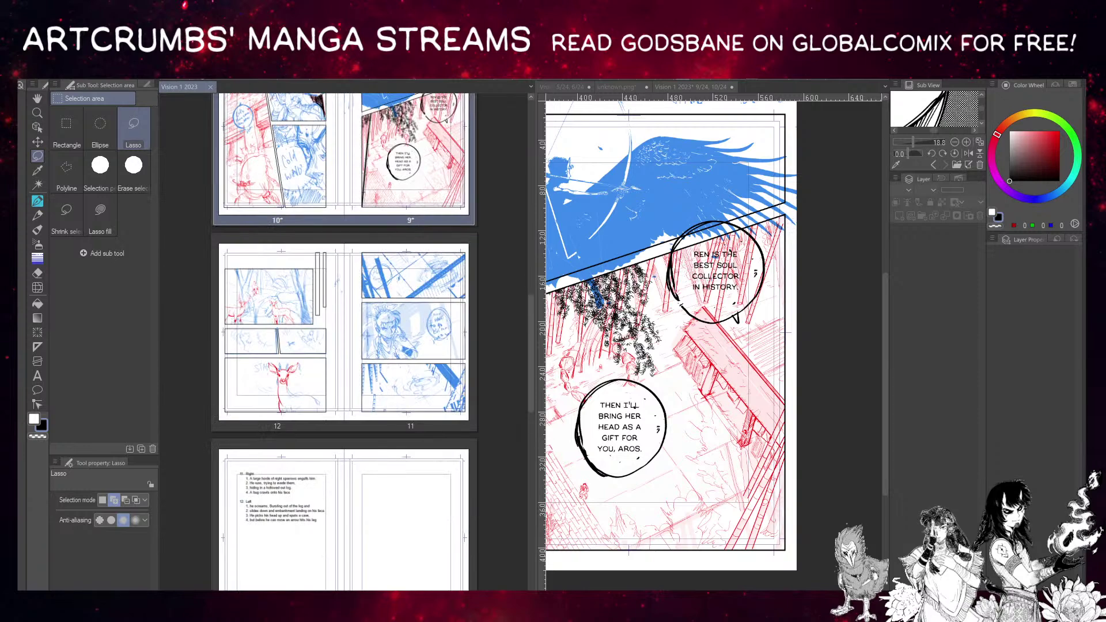
{"action": "left_click_drag", "start_coordinate": [526, 371], "coordinate": [544, 265]}
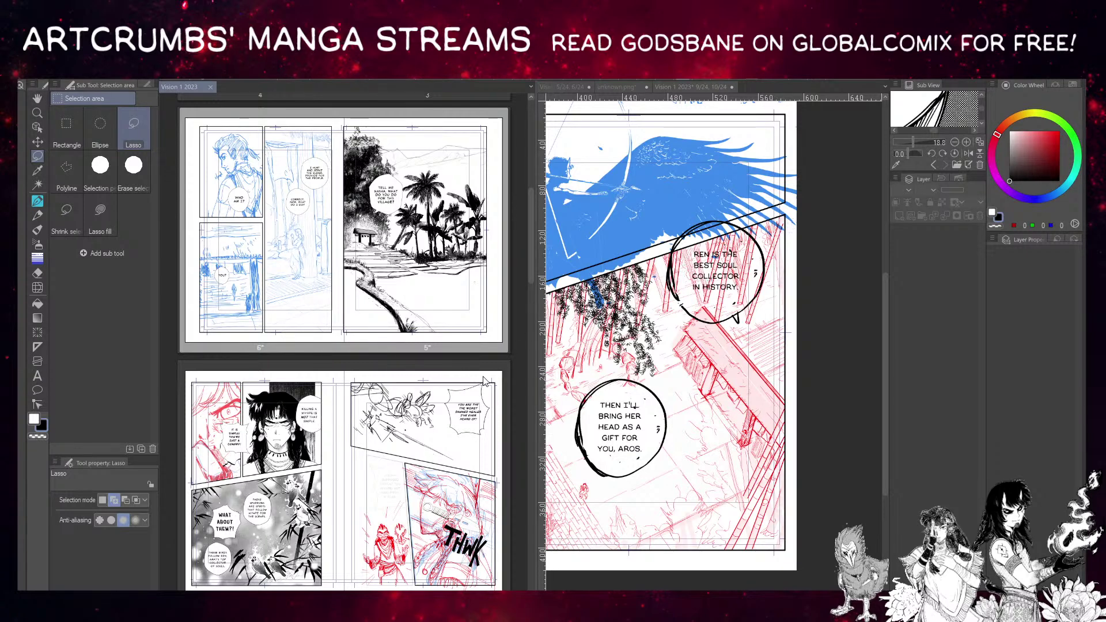
{"action": "left_click_drag", "start_coordinate": [530, 270], "coordinate": [542, 330]}
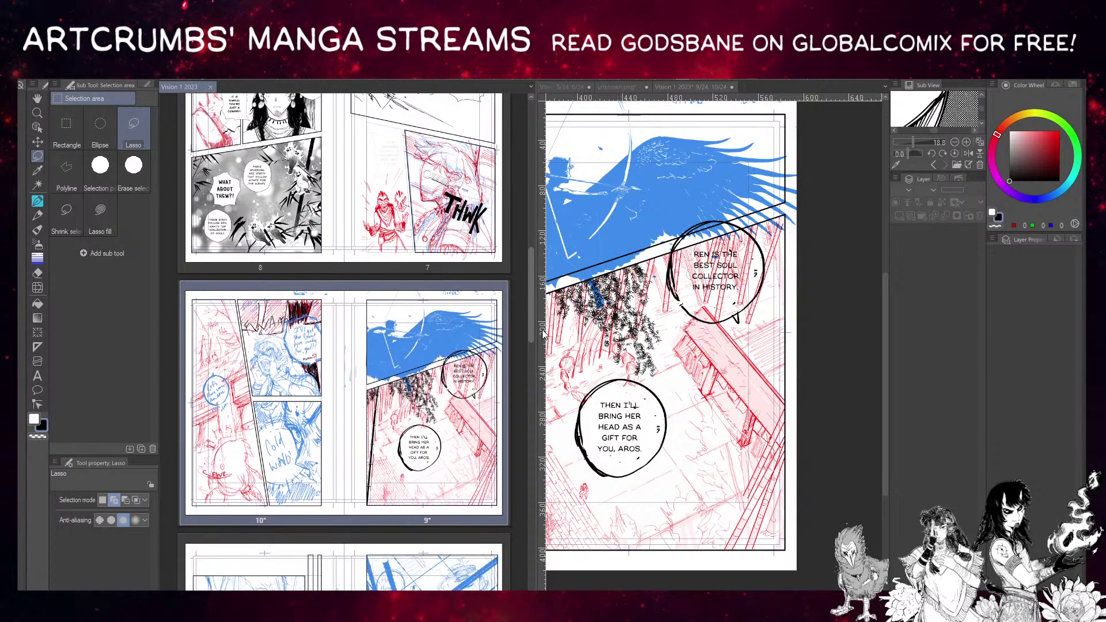